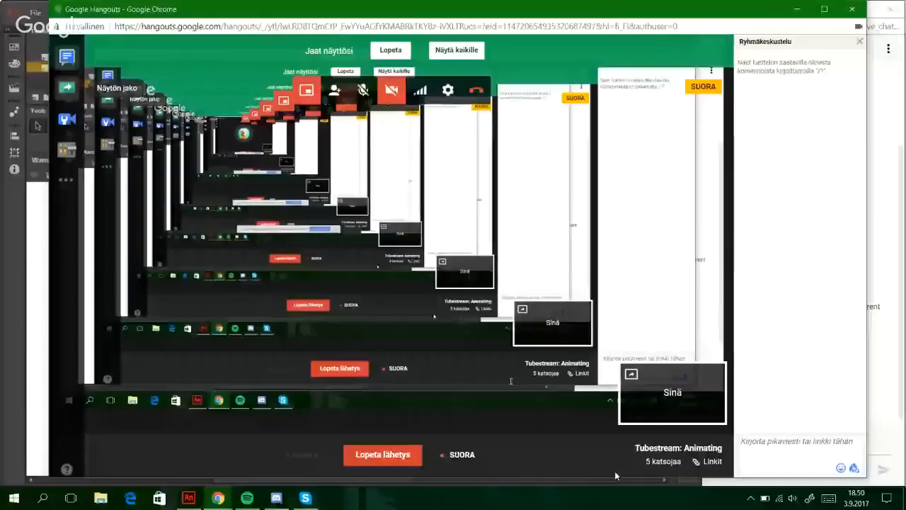
- Replace the avatar card in the Hangouts broadcast with the shared desktop showing the cat sketch and chat
{"action": "key", "text": "alt+Tab"}
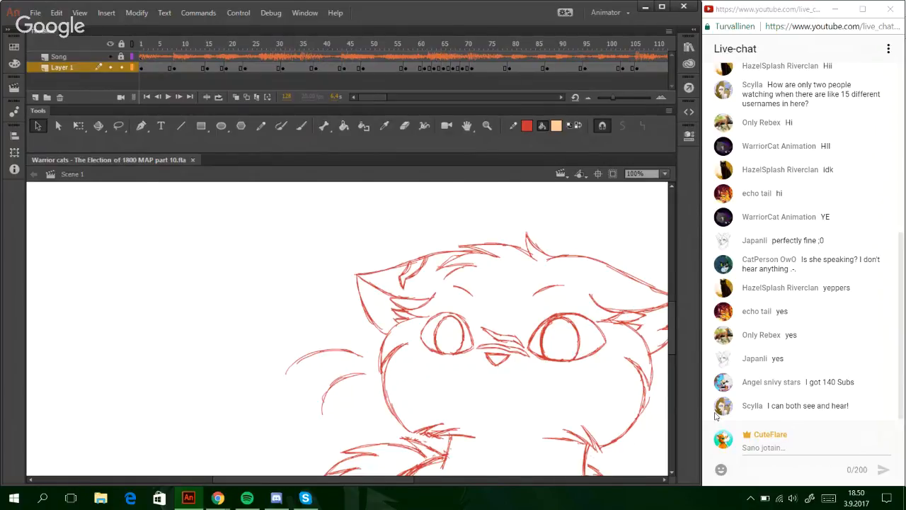
- Zoom the stage out to 25%, then marquee-zoom so the cat fills the view
{"action": "mouse_move", "coordinate": [673, 338]}
{"action": "left_mouse_down"}
{"action": "mouse_move", "coordinate": [674, 350]}
{"action": "mouse_move", "coordinate": [685, 330]}
{"action": "mouse_move", "coordinate": [674, 354]}
{"action": "left_mouse_up"}
{"action": "left_click", "coordinate": [664, 174]}
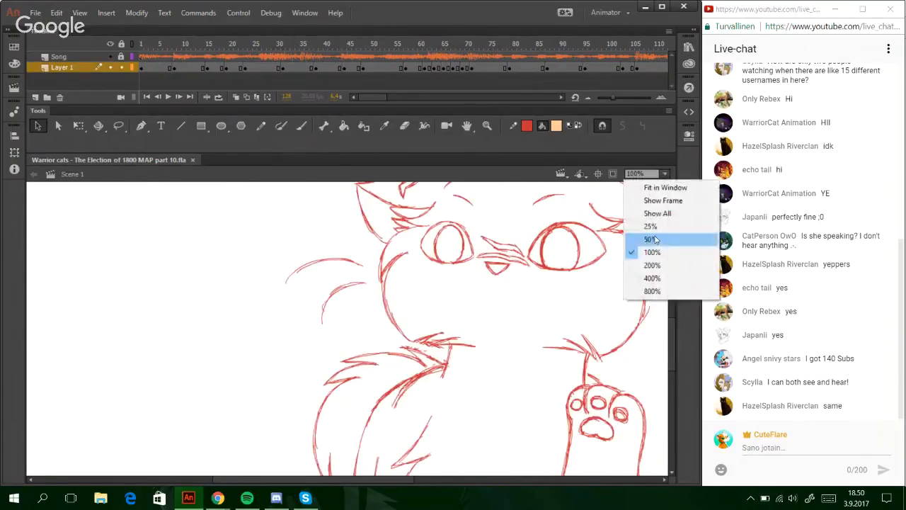
{"action": "left_click", "coordinate": [651, 224]}
{"action": "left_click", "coordinate": [487, 125]}
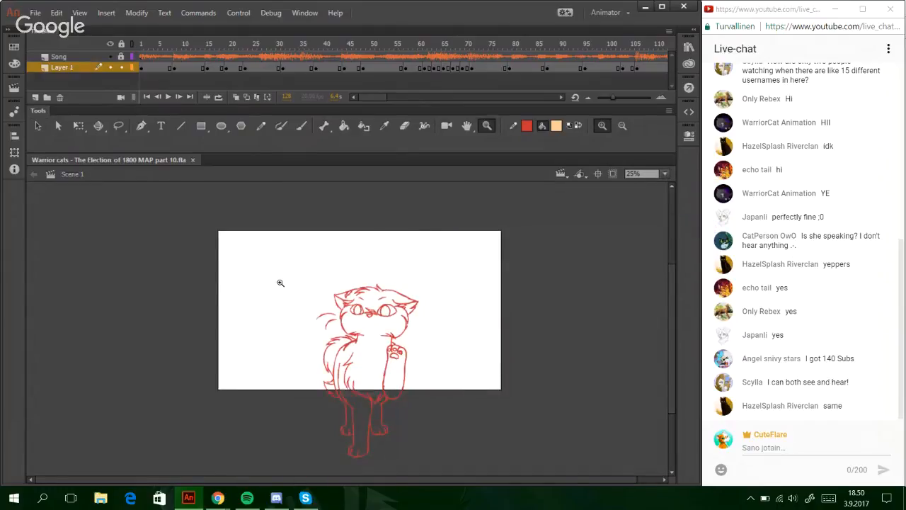
{"action": "left_click_drag", "start_coordinate": [296, 265], "coordinate": [448, 481]}
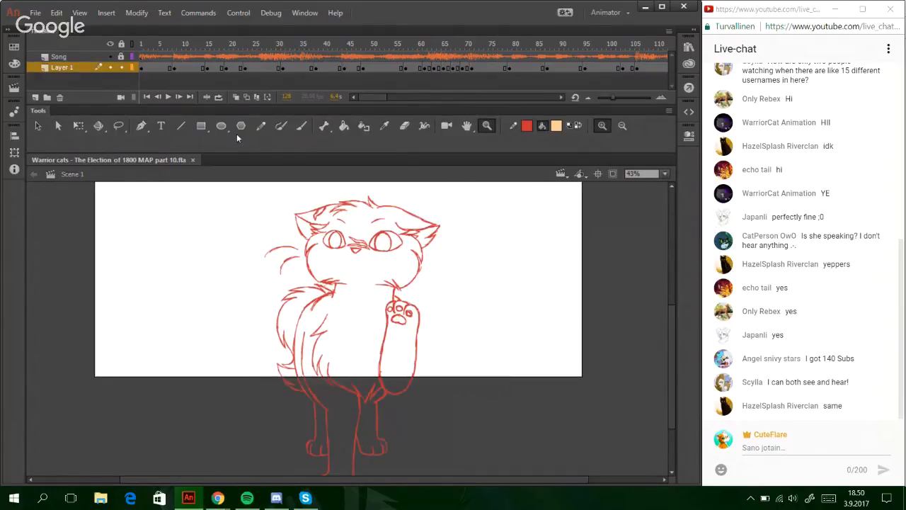
- Draw a test Pencil line right of the cat and undo it
{"action": "left_click", "coordinate": [261, 125]}
{"action": "mouse_move", "coordinate": [577, 259]}
{"action": "left_mouse_down"}
{"action": "mouse_move", "coordinate": [467, 300]}
{"action": "mouse_move", "coordinate": [483, 323]}
{"action": "left_mouse_up"}
{"action": "key", "text": "ctrl+z"}
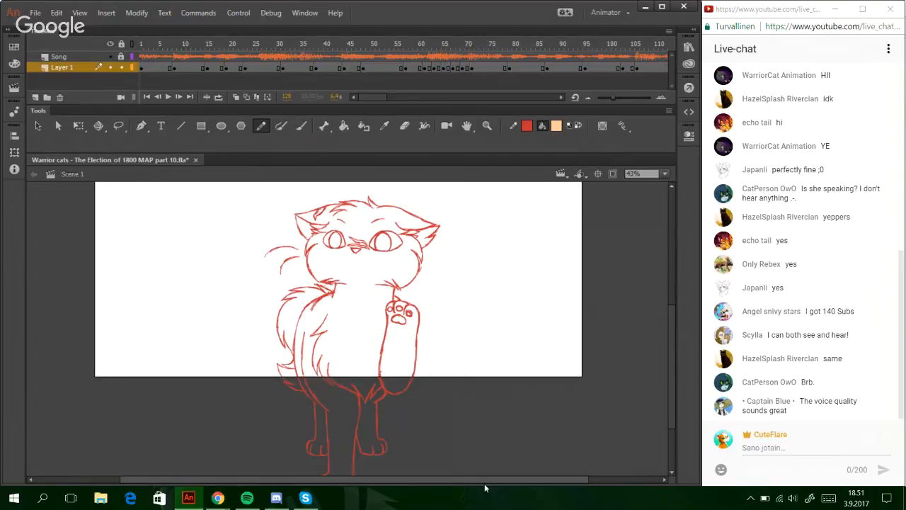
- Scrub the timeline forward past frame 38 to frame 54's standing cat drawing
{"action": "left_click_drag", "start_coordinate": [465, 485], "coordinate": [487, 485]}
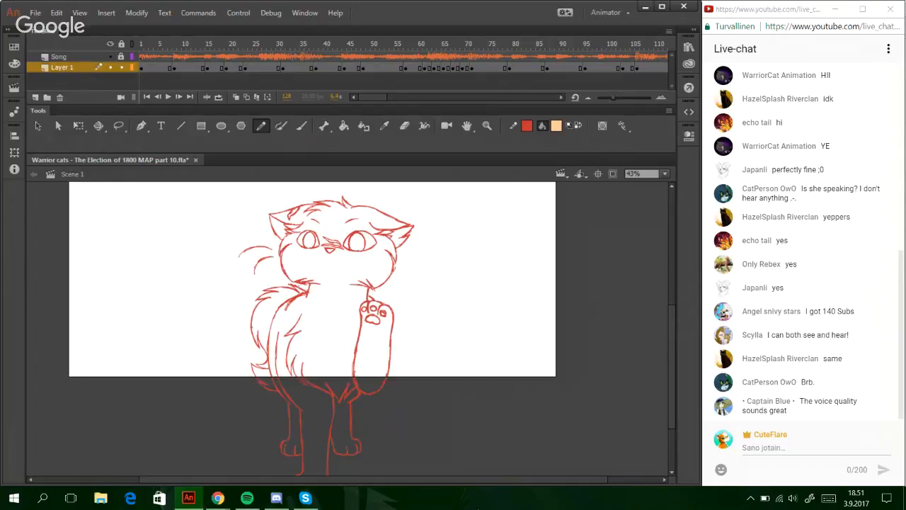
{"action": "scroll", "coordinate": [671, 368], "scroll_direction": "up", "scroll_amount": 1}
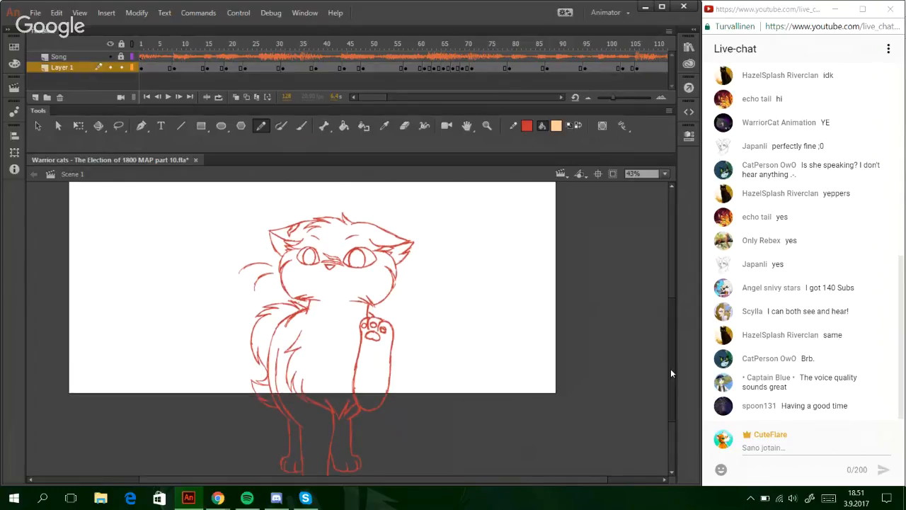
{"action": "scroll", "coordinate": [670, 368], "scroll_direction": "up", "scroll_amount": 1}
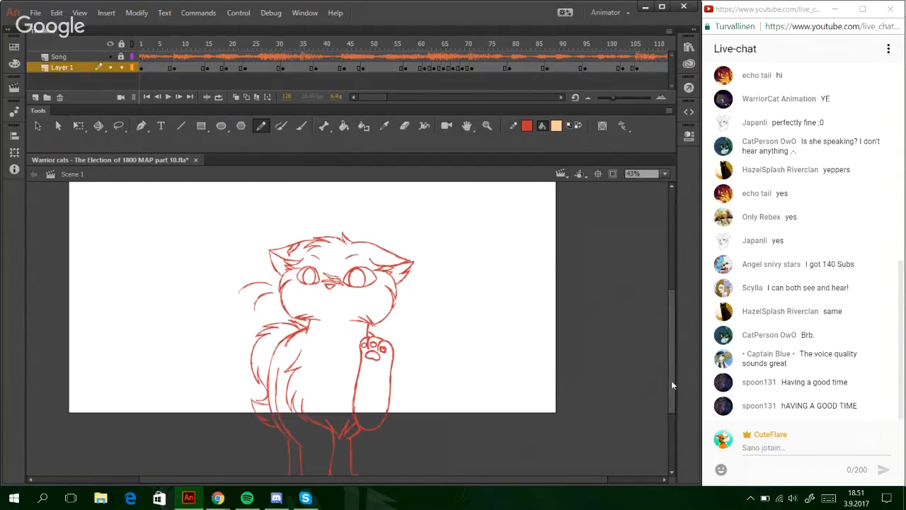
{"action": "scroll", "coordinate": [670, 354], "scroll_direction": "down", "scroll_amount": 2}
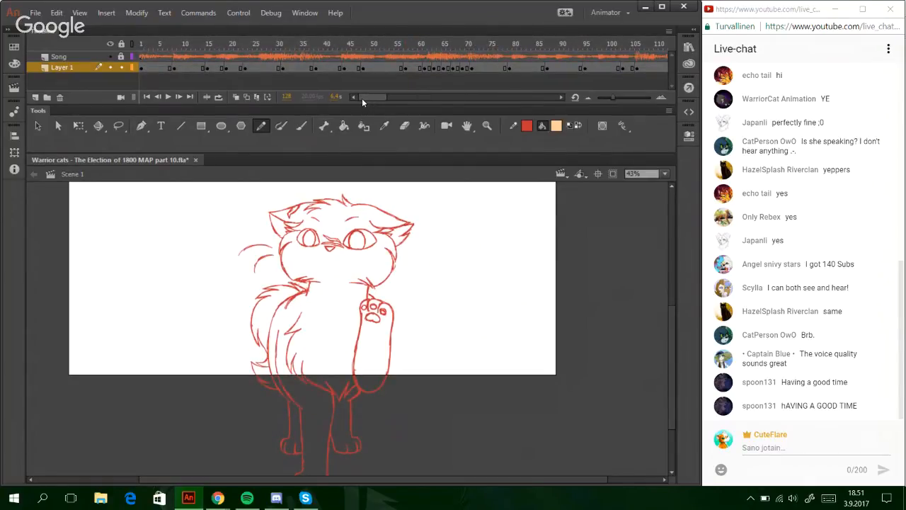
{"action": "left_click_drag", "start_coordinate": [230, 43], "coordinate": [315, 44]}
{"action": "left_click_drag", "start_coordinate": [384, 43], "coordinate": [392, 44]}
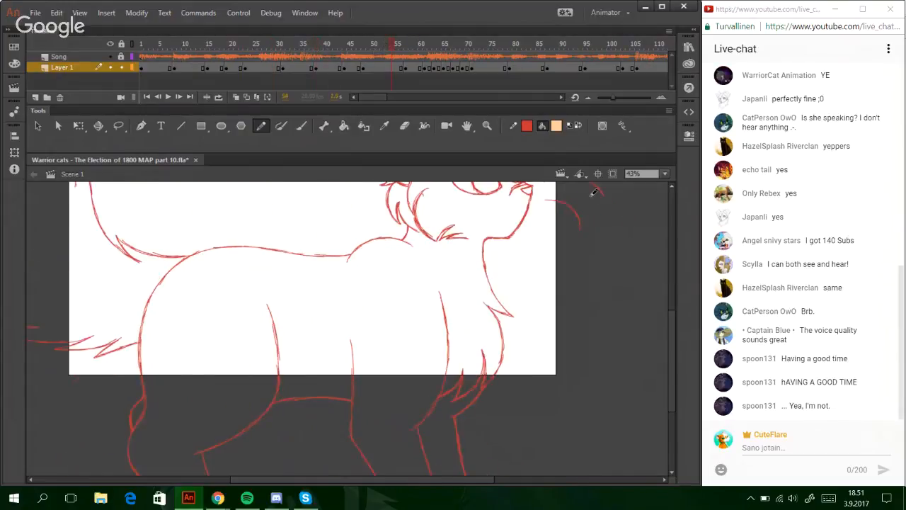
- Zoom the stage out to 25% to see the whole cat
{"action": "left_click", "coordinate": [666, 174]}
{"action": "left_click", "coordinate": [677, 228]}
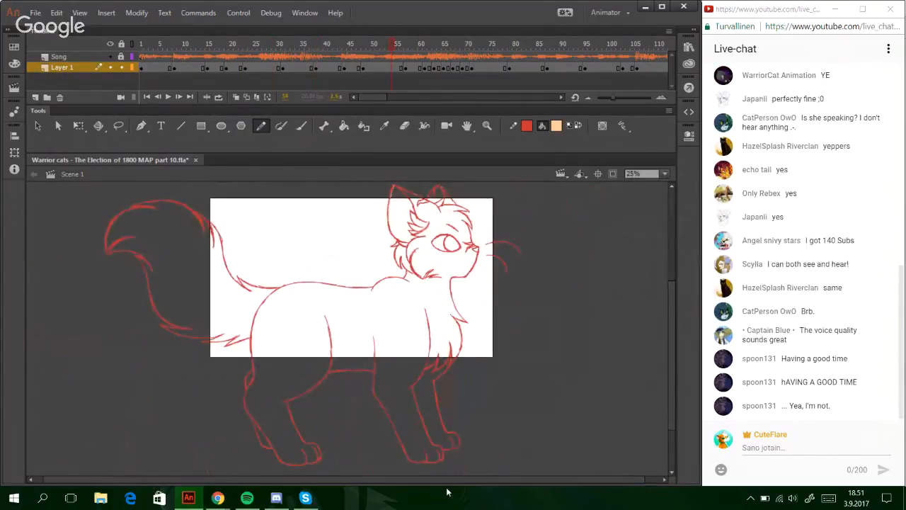
{"action": "left_click_drag", "start_coordinate": [466, 480], "coordinate": [480, 483]}
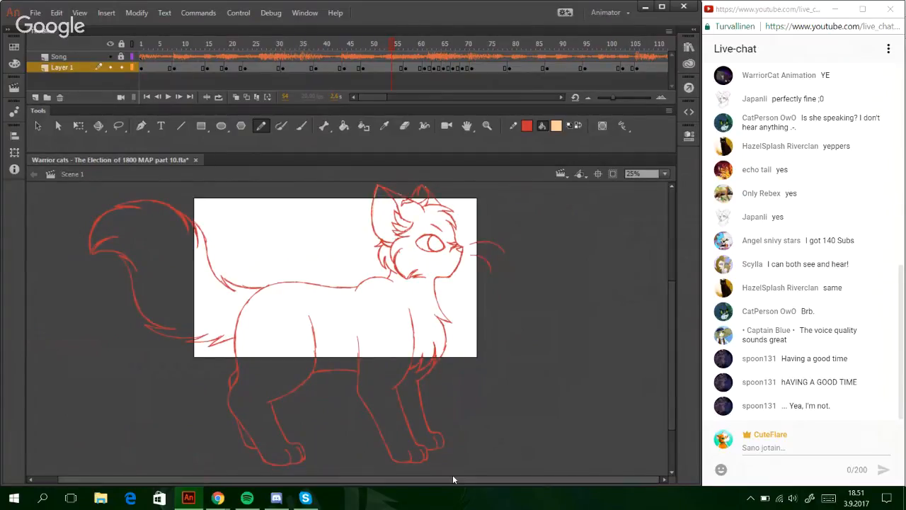
- Try three Pencil strokes near the cat's chest and undo each one
{"action": "left_click_drag", "start_coordinate": [471, 352], "coordinate": [603, 336]}
{"action": "key", "text": "ctrl+z"}
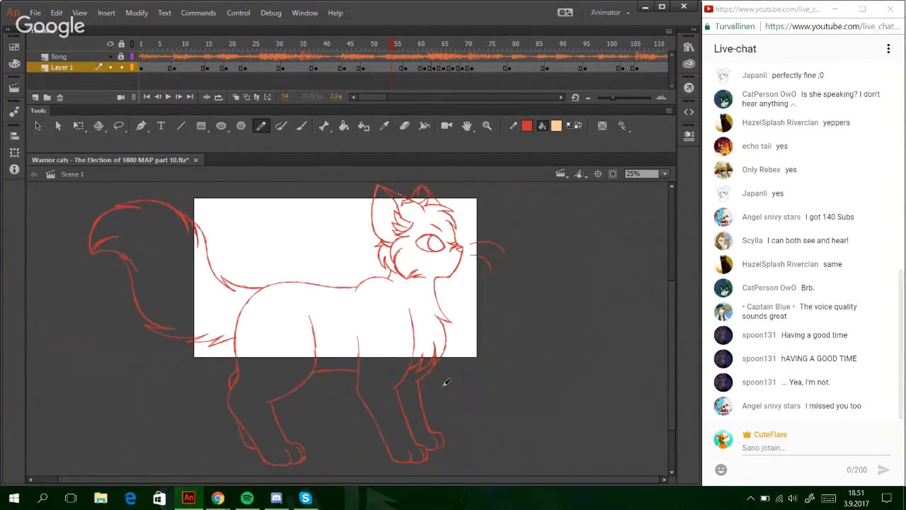
{"action": "mouse_move", "coordinate": [326, 326]}
{"action": "left_mouse_down"}
{"action": "mouse_move", "coordinate": [403, 321]}
{"action": "mouse_move", "coordinate": [537, 330]}
{"action": "left_mouse_up"}
{"action": "key", "text": "ctrl+z"}
{"action": "mouse_move", "coordinate": [251, 231]}
{"action": "left_mouse_down"}
{"action": "mouse_move", "coordinate": [296, 232]}
{"action": "mouse_move", "coordinate": [322, 249]}
{"action": "left_mouse_up"}
{"action": "key", "text": "ctrl+z"}
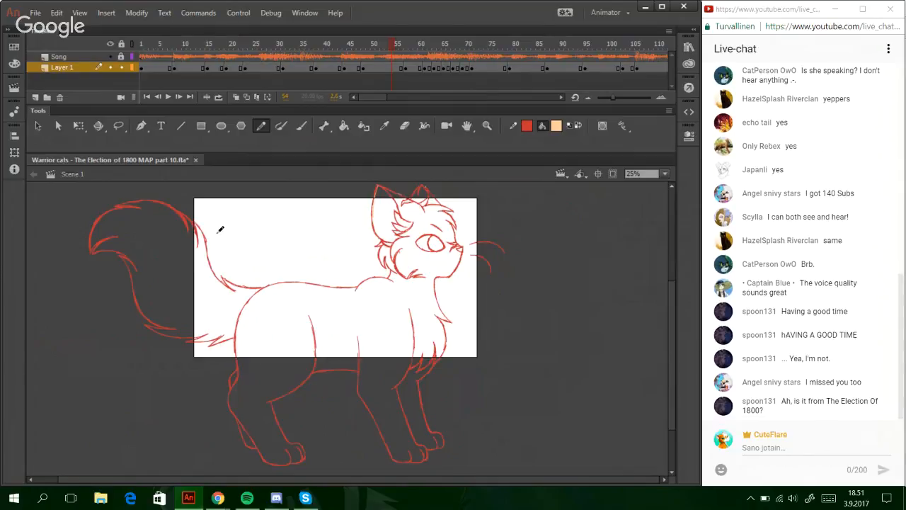
- Bring the Hangouts broadcast window to the front and dismiss its invite link dialog
{"action": "mouse_move", "coordinate": [218, 498]}
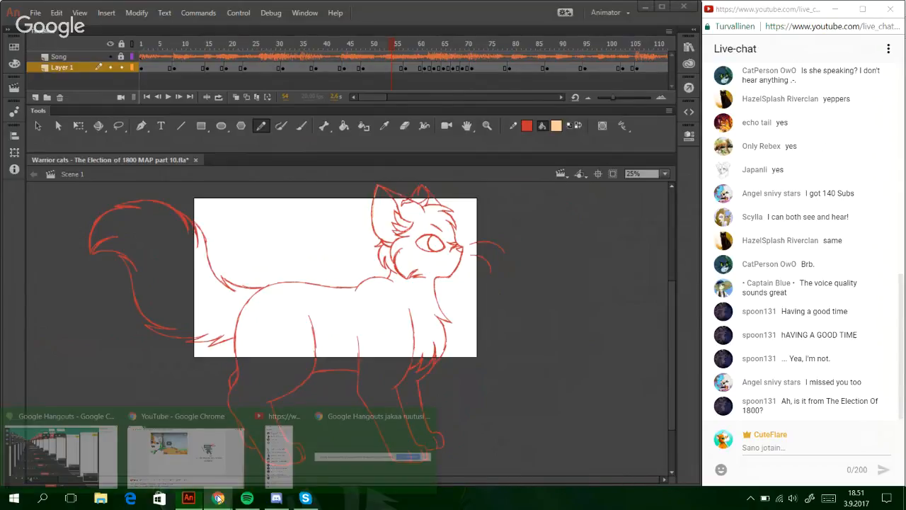
{"action": "left_click", "coordinate": [61, 455]}
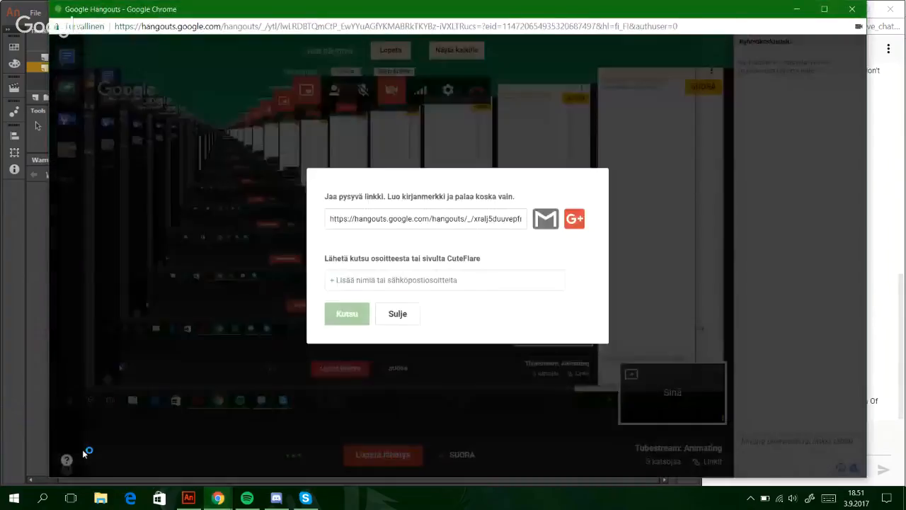
{"action": "key", "text": "Escape"}
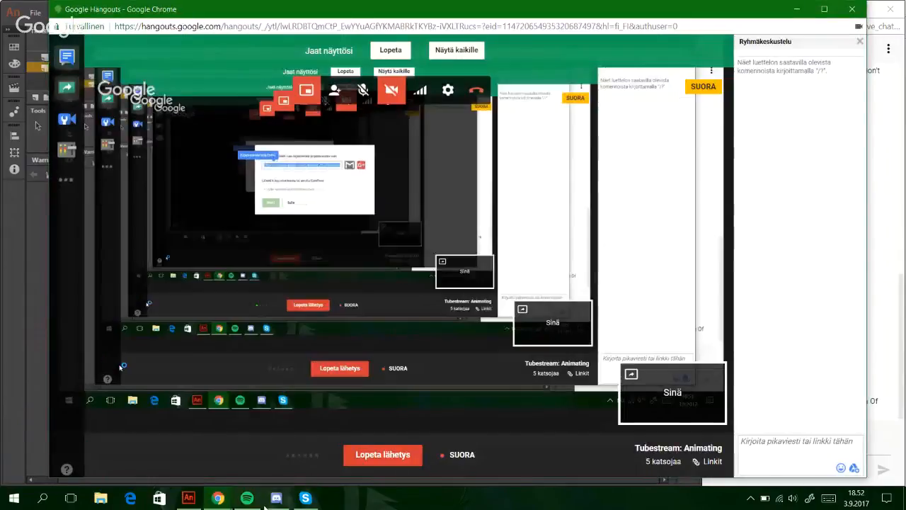
{"action": "left_click", "coordinate": [277, 497]}
- Post the Hangouts invite link in #general, followed by 'So you guys wanna join?:'3'
{"action": "type", "text": "https://hangouts.google.com/hangouts/_/ytl/5duuvepthfazei7rwml4ae"}
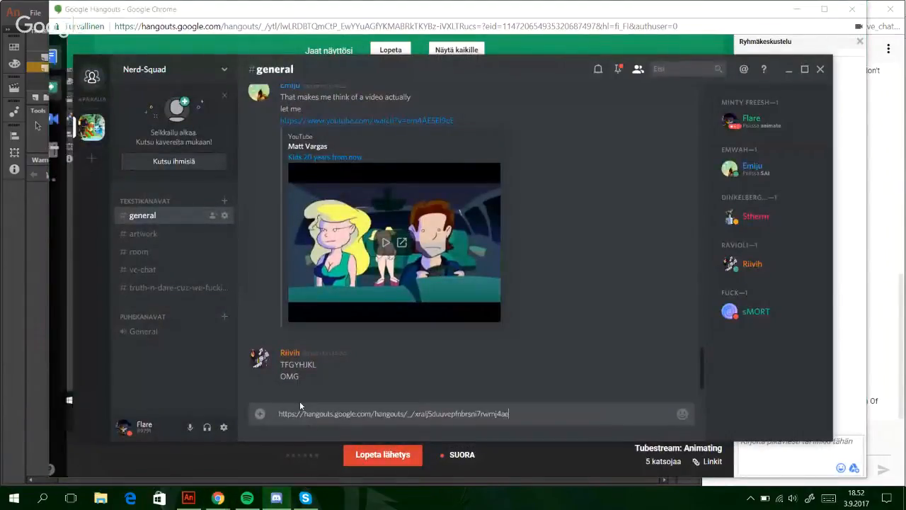
{"action": "key", "text": "Return"}
{"action": "type", "text": "s"}
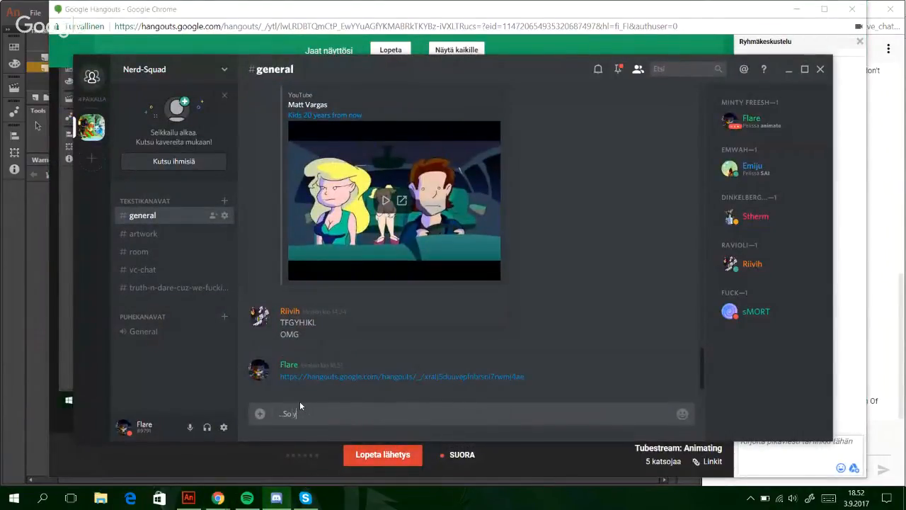
{"action": "type", "text": "..So you guys wanna join?:'3"}
{"action": "key", "text": "Return"}
- Hide the Discord and Hangouts windows and return to Animate, undoing a faint test stroke
{"action": "left_click", "coordinate": [788, 69]}
{"action": "left_click", "coordinate": [797, 9]}
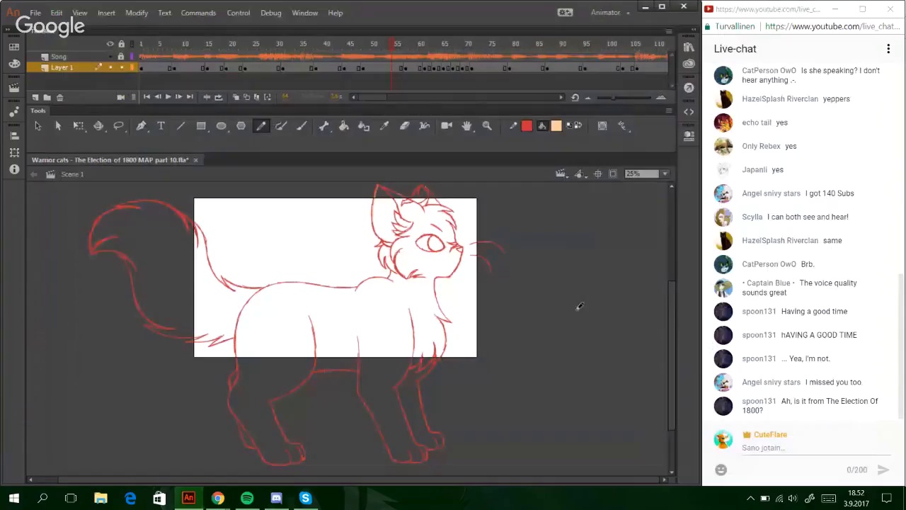
{"action": "left_click_drag", "start_coordinate": [580, 311], "coordinate": [621, 330]}
{"action": "key", "text": "ctrl+z"}
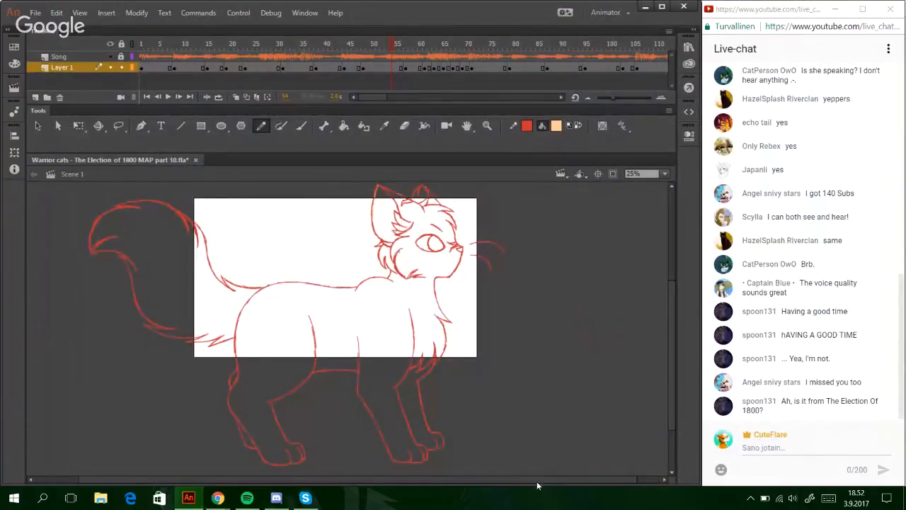
{"action": "left_click_drag", "start_coordinate": [538, 480], "coordinate": [562, 479]}
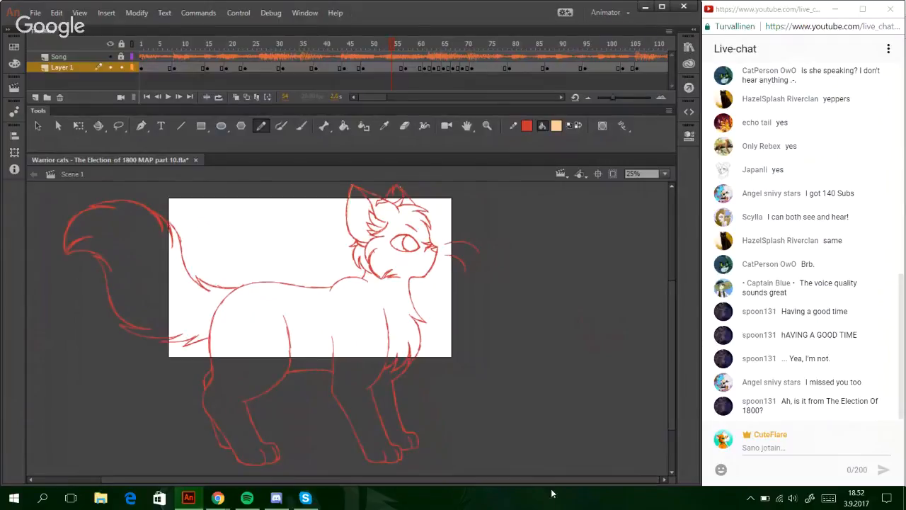
{"action": "left_click_drag", "start_coordinate": [540, 480], "coordinate": [510, 480]}
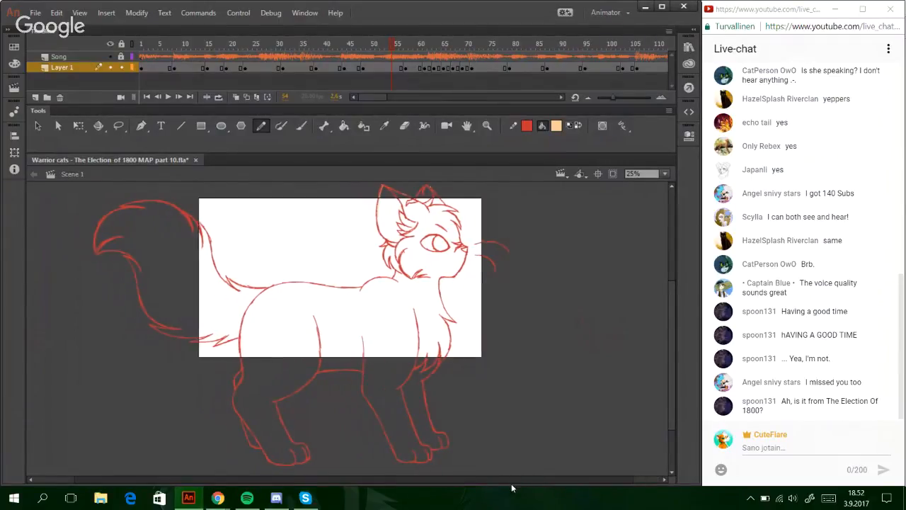
- Draw and undo several test Pencil strokes over the cat's body
{"action": "mouse_move", "coordinate": [267, 210]}
{"action": "left_mouse_down"}
{"action": "mouse_move", "coordinate": [297, 213]}
{"action": "mouse_move", "coordinate": [357, 234]}
{"action": "mouse_move", "coordinate": [375, 251]}
{"action": "left_mouse_up"}
{"action": "key", "text": "ctrl+z"}
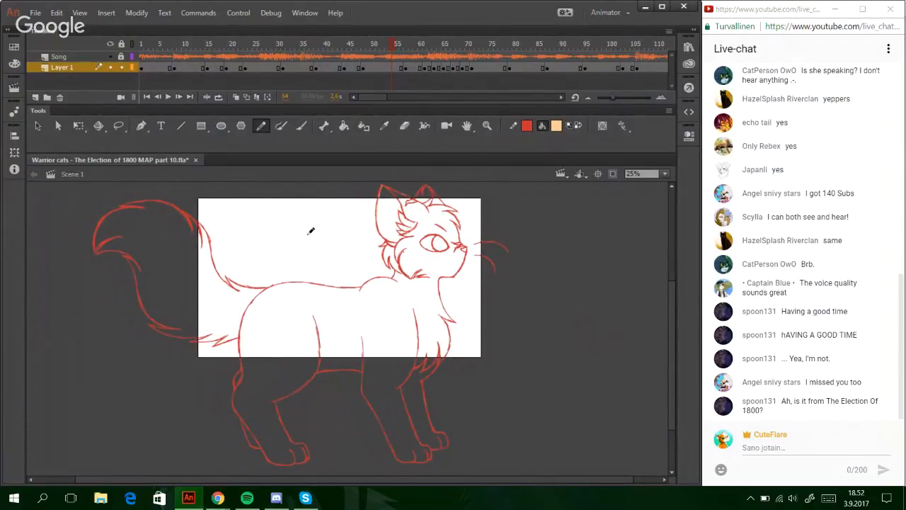
{"action": "left_click_drag", "start_coordinate": [307, 235], "coordinate": [382, 259]}
{"action": "key", "text": "ctrl+z"}
{"action": "mouse_move", "coordinate": [478, 272]}
{"action": "left_mouse_down"}
{"action": "mouse_move", "coordinate": [522, 386]}
{"action": "mouse_move", "coordinate": [582, 393]}
{"action": "left_mouse_up"}
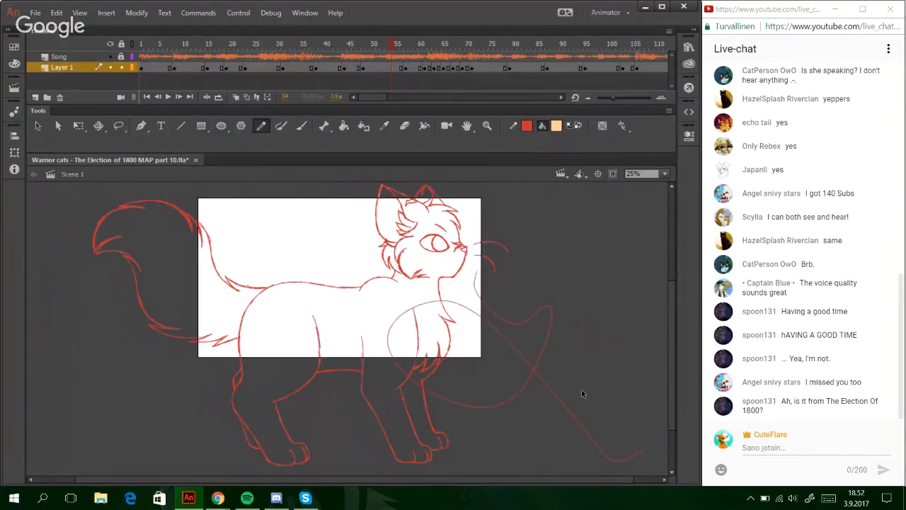
{"action": "key", "text": "ctrl+z"}
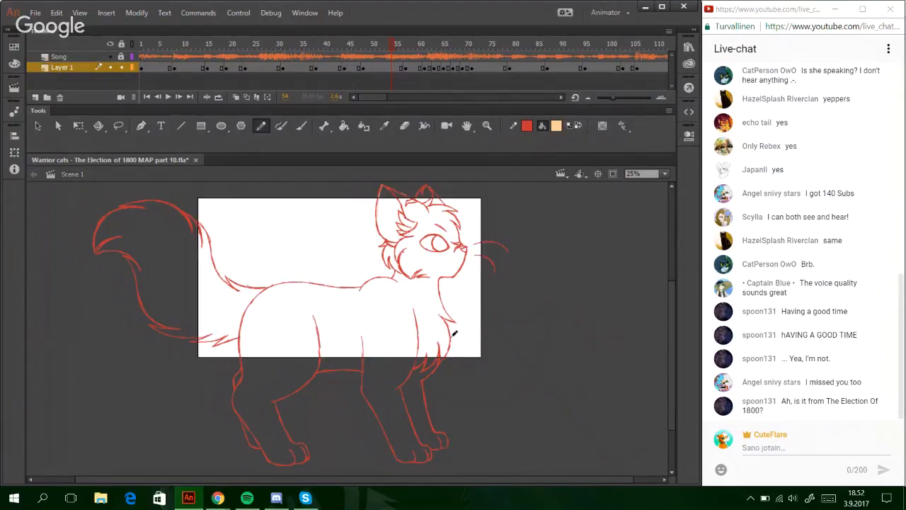
{"action": "mouse_move", "coordinate": [426, 329]}
{"action": "left_mouse_down"}
{"action": "mouse_move", "coordinate": [389, 312]}
{"action": "mouse_move", "coordinate": [319, 309]}
{"action": "left_mouse_up"}
{"action": "key", "text": "ctrl+z"}
- Turn on onion skinning and settle the playhead on frame 48
{"action": "left_click", "coordinate": [488, 125]}
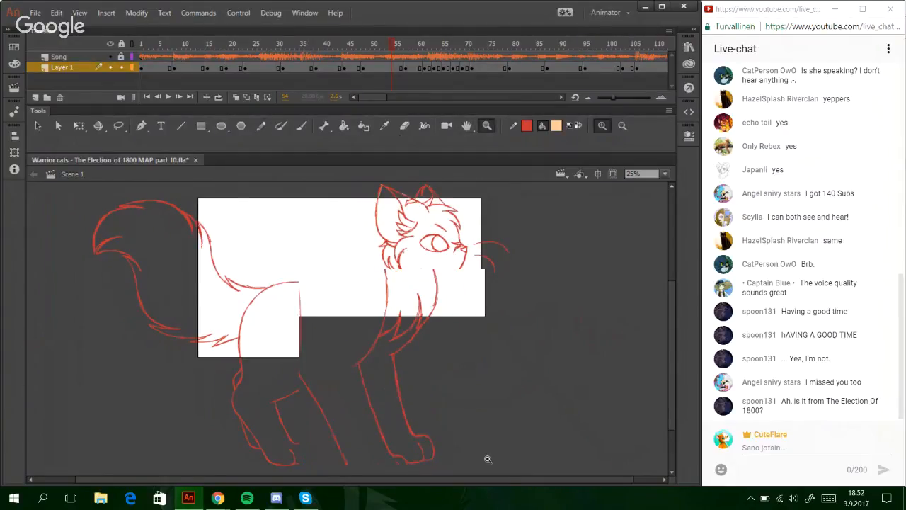
{"action": "left_click", "coordinate": [363, 45]}
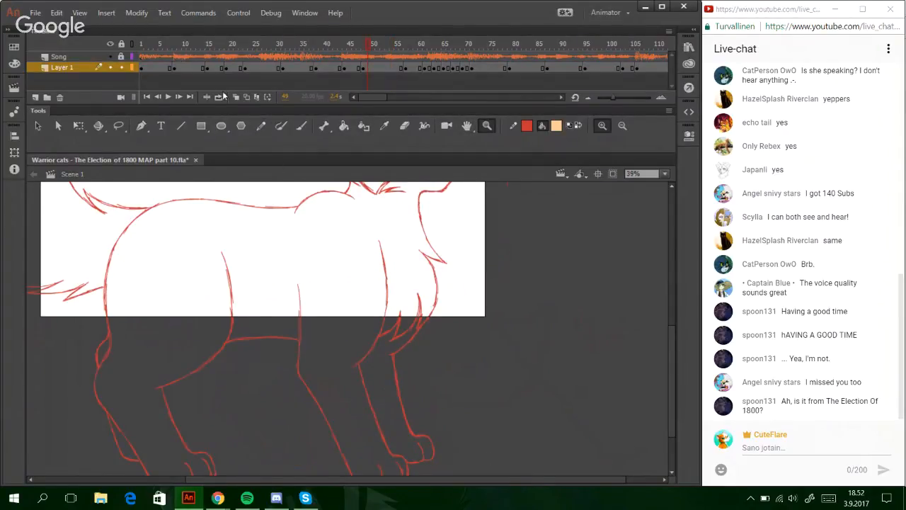
{"action": "left_click", "coordinate": [257, 97]}
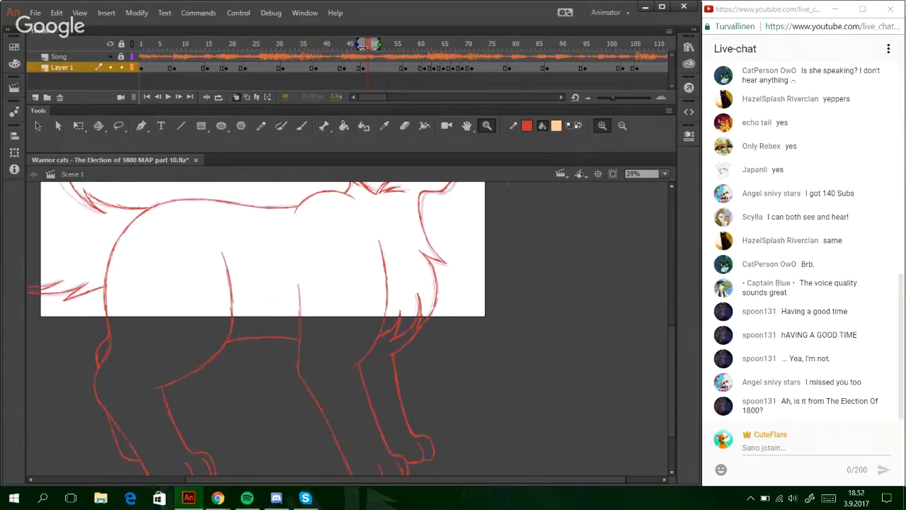
{"action": "left_click", "coordinate": [364, 45]}
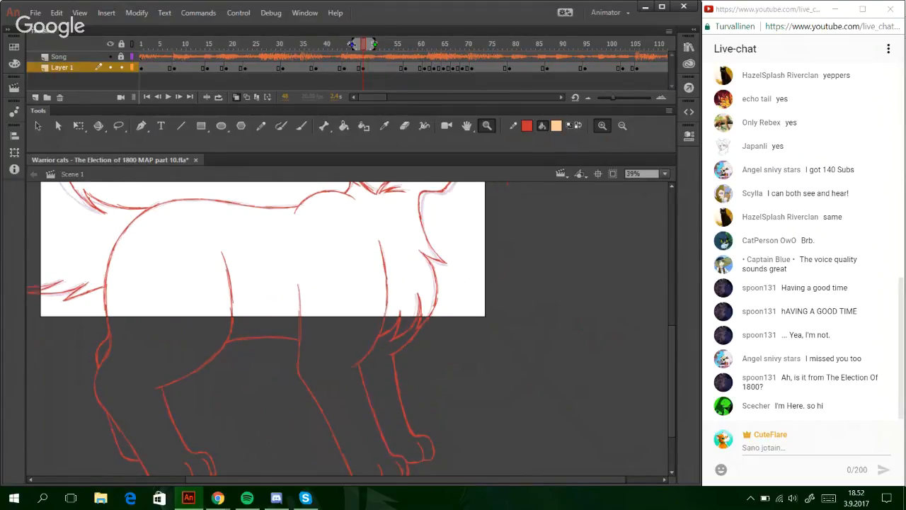
{"action": "mouse_move", "coordinate": [352, 44]}
{"action": "left_mouse_down"}
{"action": "mouse_move", "coordinate": [374, 46]}
{"action": "mouse_move", "coordinate": [367, 49]}
{"action": "left_mouse_up"}
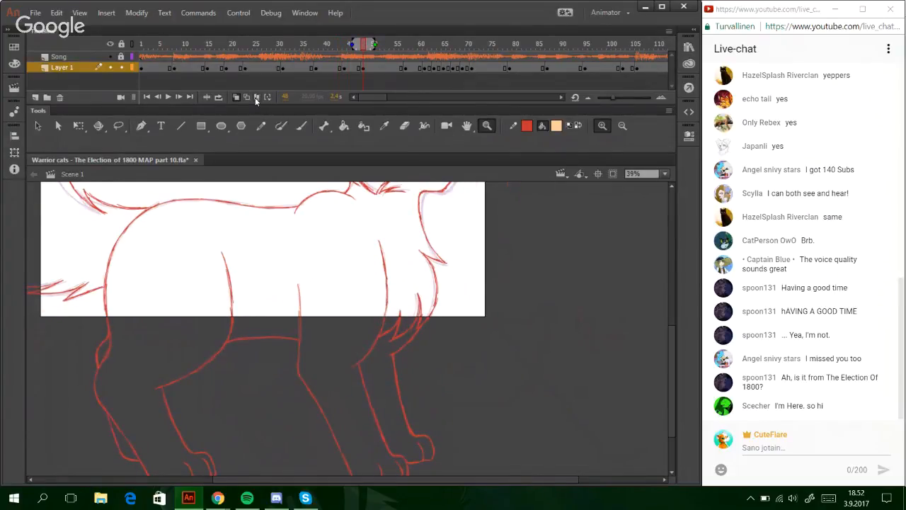
- Select the leg stroke with Free Transform and nudge it one step down and right
{"action": "left_click", "coordinate": [79, 125]}
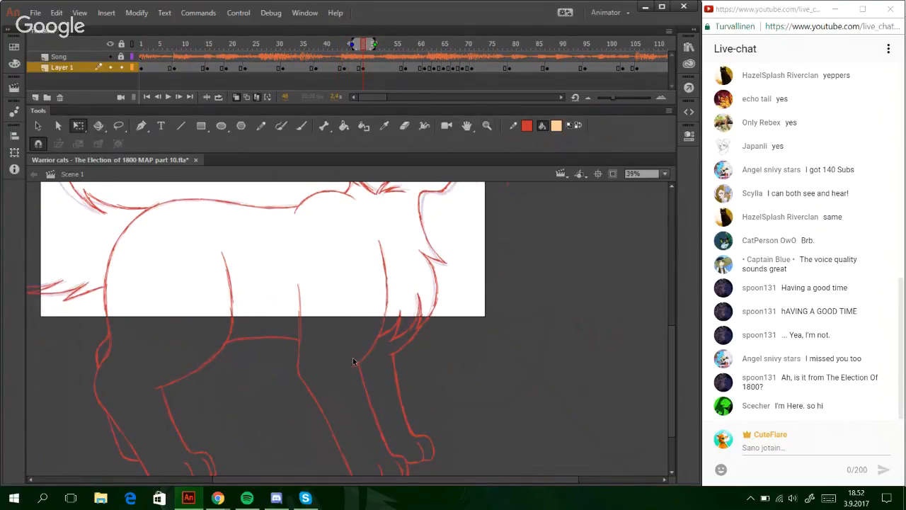
{"action": "mouse_move", "coordinate": [346, 389]}
{"action": "left_mouse_down"}
{"action": "mouse_move", "coordinate": [372, 344]}
{"action": "mouse_move", "coordinate": [383, 343]}
{"action": "left_mouse_up"}
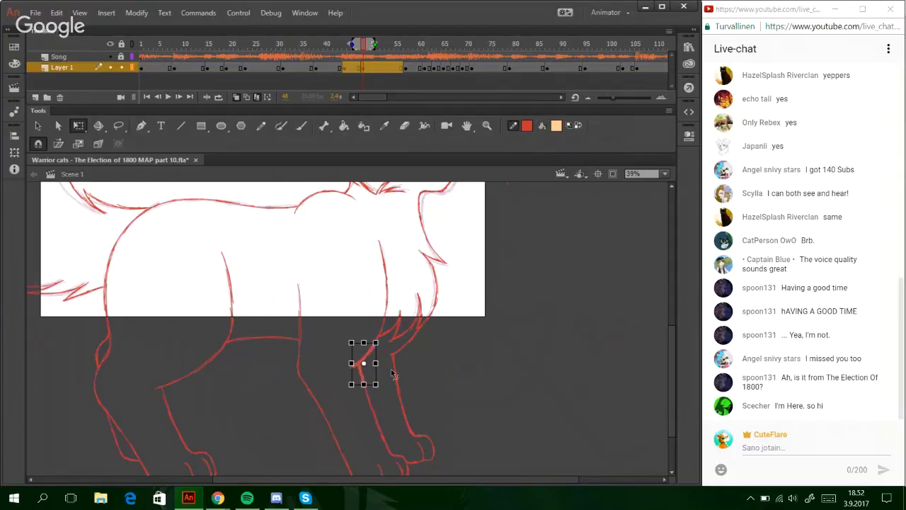
{"action": "key", "text": "Down"}
{"action": "key", "text": "Down"}
{"action": "key", "text": "Down"}
{"action": "key", "text": "Down"}
{"action": "key", "text": "Down"}
{"action": "key", "text": "Down"}
{"action": "key", "text": "Right"}
{"action": "key", "text": "Right"}
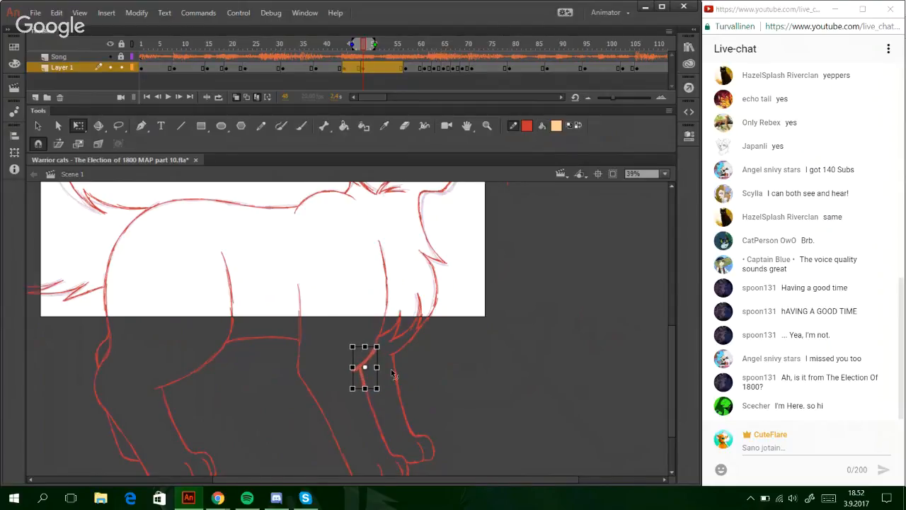
{"action": "left_click", "coordinate": [495, 391]}
{"action": "left_click", "coordinate": [379, 365]}
{"action": "left_click", "coordinate": [498, 412]}
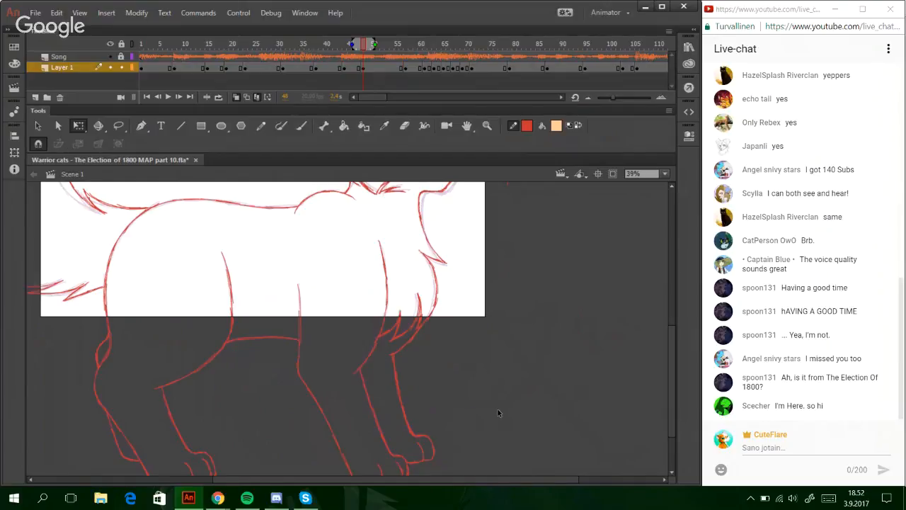
{"action": "left_click", "coordinate": [261, 125]}
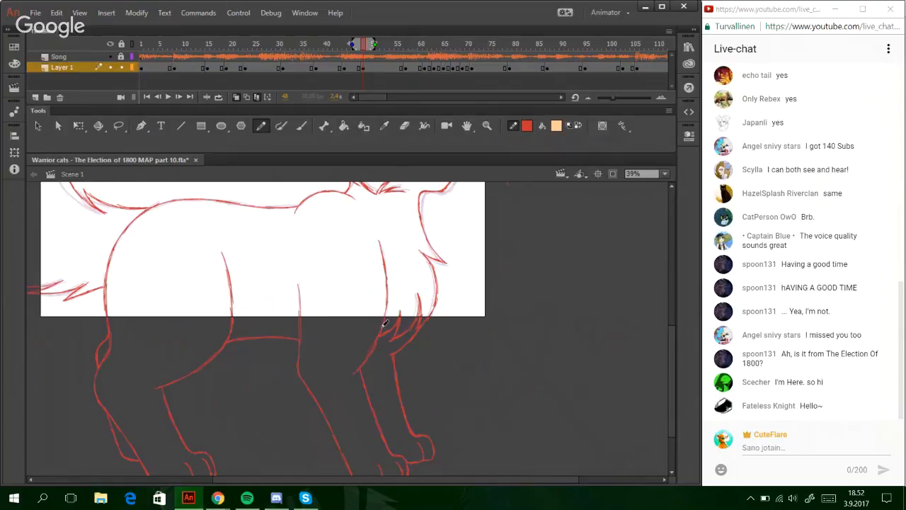
- Step through frames 55, 59 and 72, landing on frame 83
{"action": "left_click", "coordinate": [395, 46]}
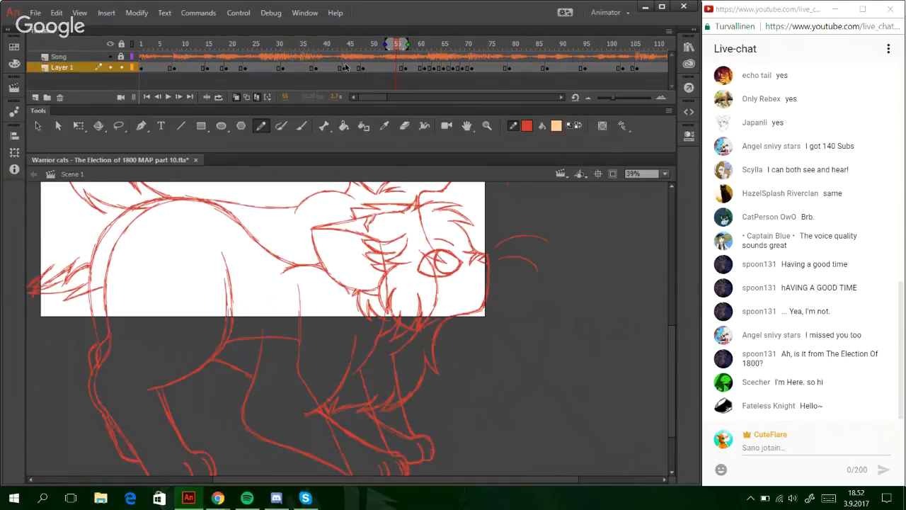
{"action": "left_click", "coordinate": [257, 97]}
{"action": "left_click", "coordinate": [416, 45]}
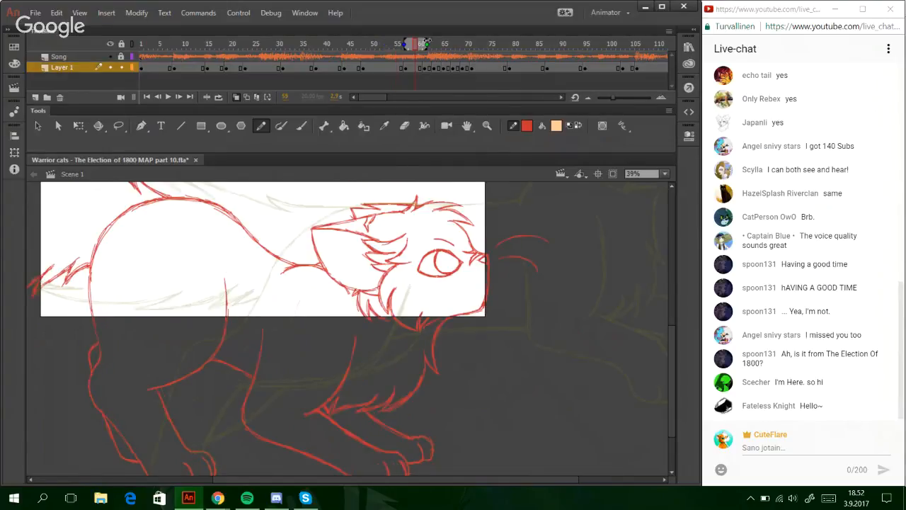
{"action": "left_click", "coordinate": [480, 46]}
{"action": "left_click", "coordinate": [419, 46]}
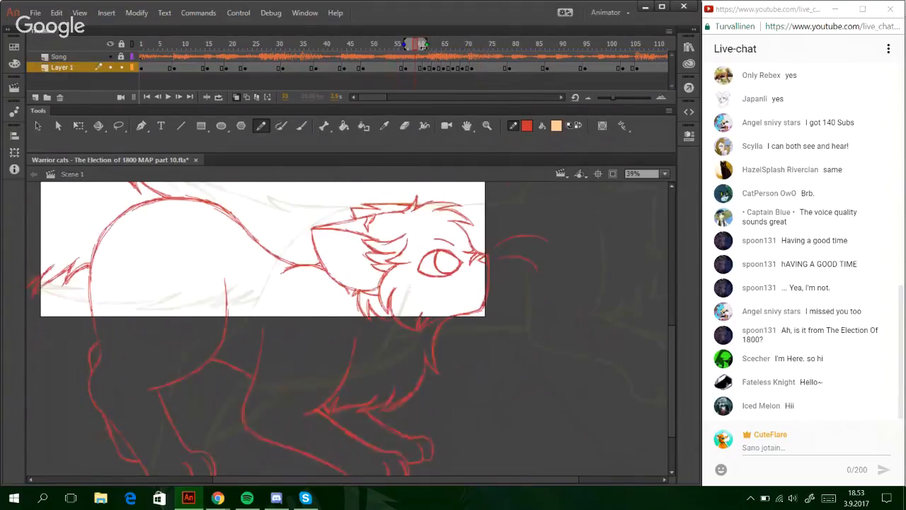
{"action": "left_click", "coordinate": [476, 47]}
{"action": "left_click", "coordinate": [527, 53]}
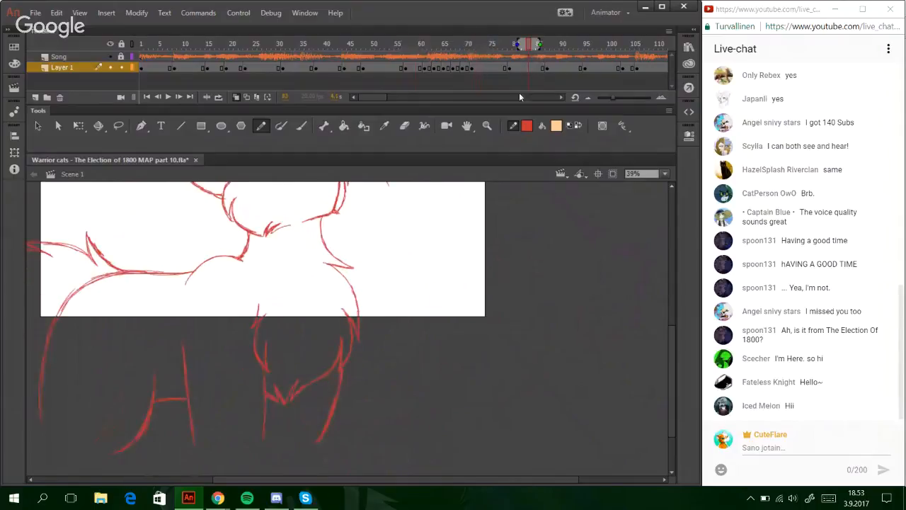
- Set the stage zoom to 50%, then down to 25%
{"action": "left_click", "coordinate": [665, 174]}
{"action": "left_click", "coordinate": [640, 241]}
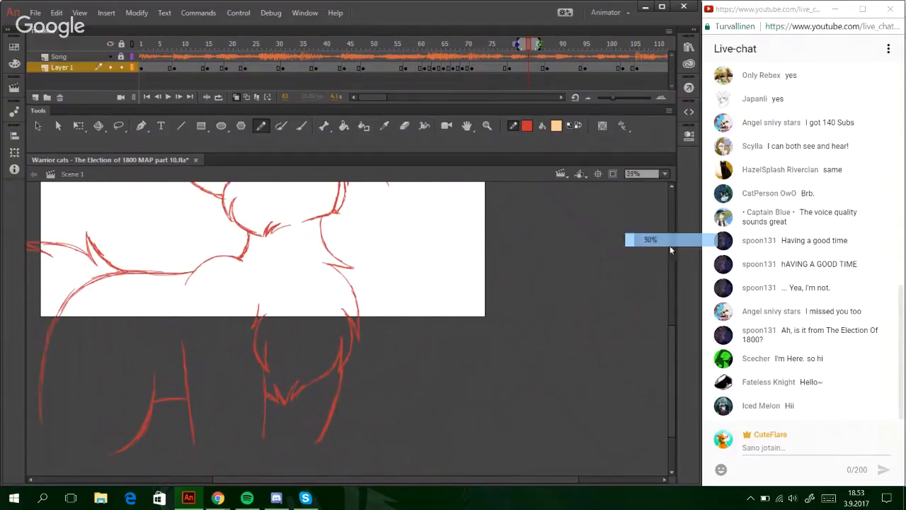
{"action": "left_click", "coordinate": [669, 175]}
{"action": "left_click", "coordinate": [644, 225]}
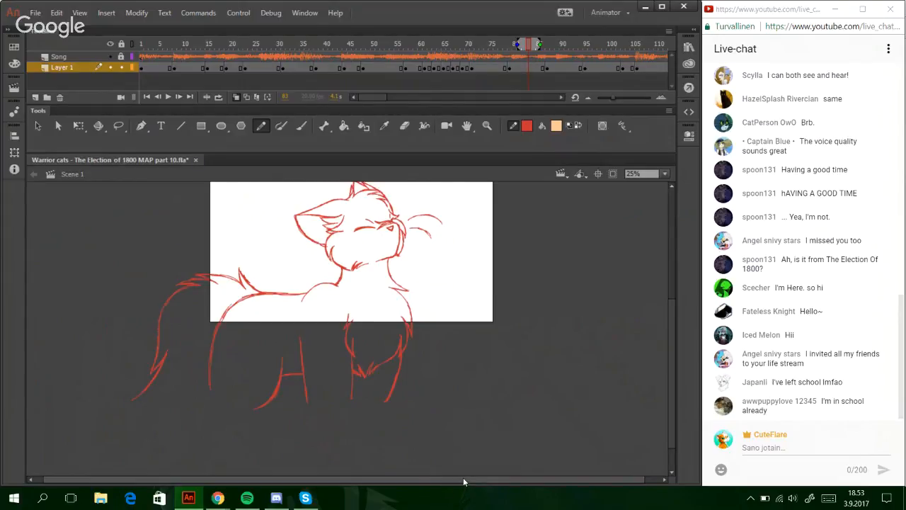
{"action": "left_click_drag", "start_coordinate": [463, 478], "coordinate": [425, 486]}
- Zoom in on the cat's body and legs, then return to the Pencil tool
{"action": "key", "text": "z"}
{"action": "left_click_drag", "start_coordinate": [196, 235], "coordinate": [374, 381]}
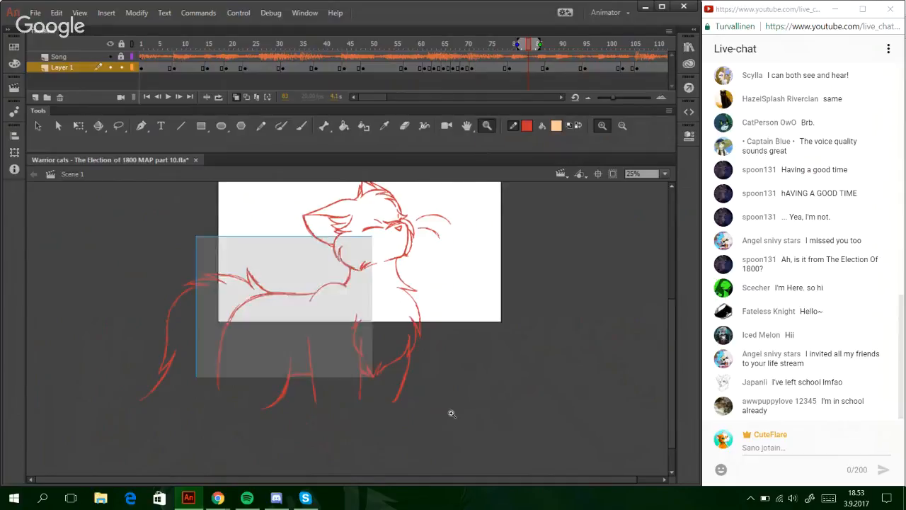
{"action": "key", "text": "y"}
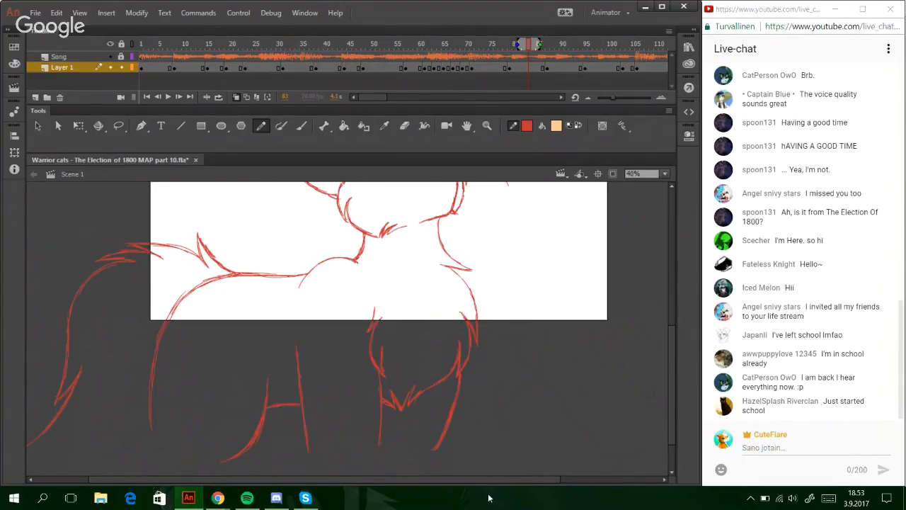
{"action": "left_click_drag", "start_coordinate": [487, 480], "coordinate": [469, 480]}
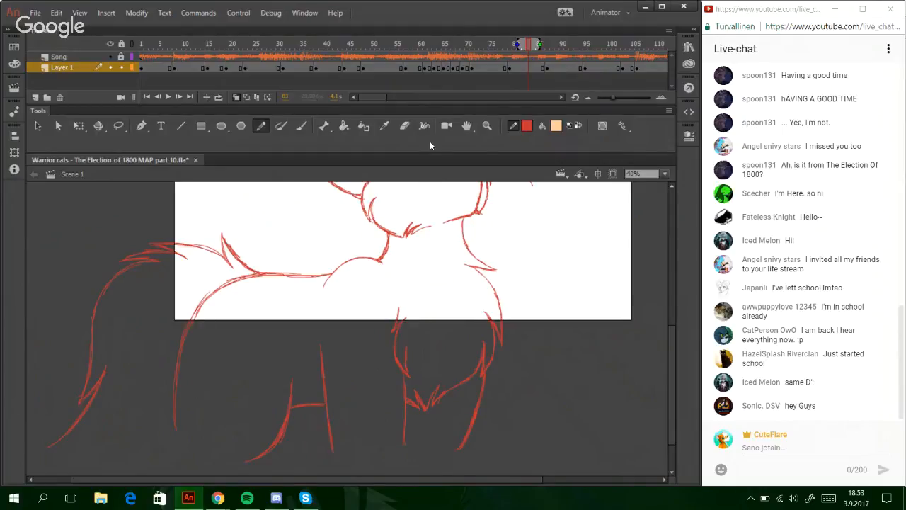
- Visit frame 47, fit the whole stage with Show All, then go to frame 117
{"action": "left_click", "coordinate": [368, 43]}
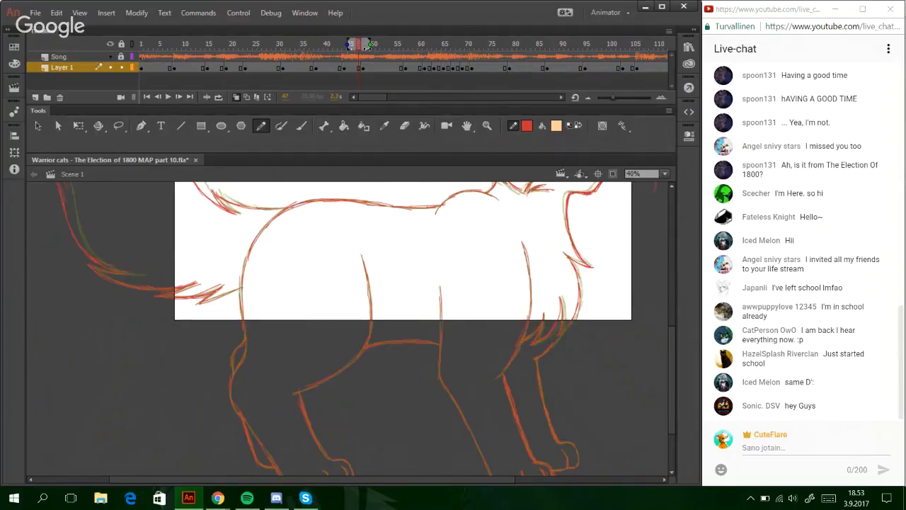
{"action": "left_click", "coordinate": [664, 174]}
{"action": "left_click", "coordinate": [665, 214]}
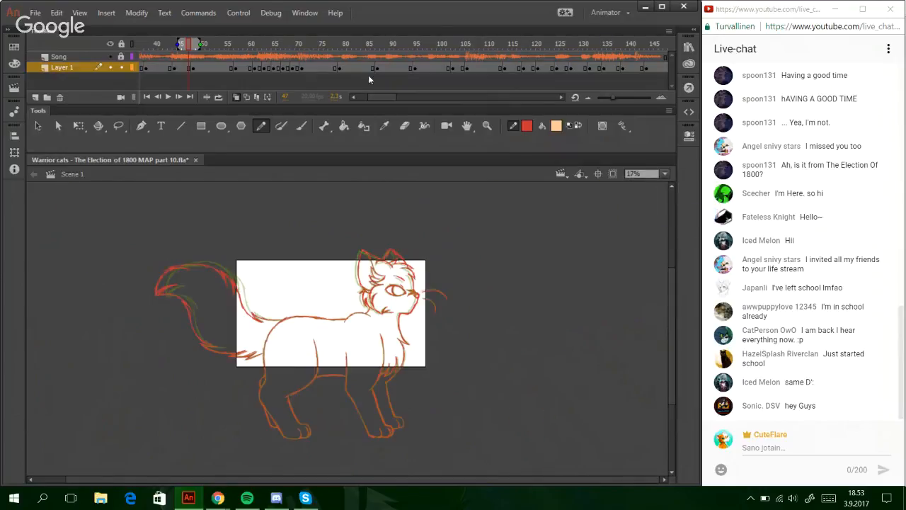
{"action": "left_click", "coordinate": [520, 43]}
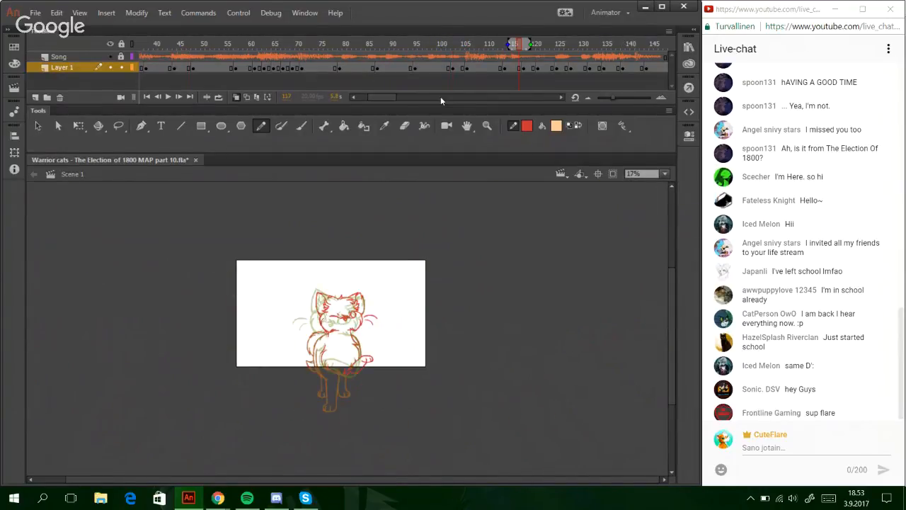
- Make the Timeline panel taller, then shrink it back down
{"action": "left_click_drag", "start_coordinate": [440, 97], "coordinate": [239, 133]}
{"action": "mouse_move", "coordinate": [177, 32]}
{"action": "left_mouse_down"}
{"action": "mouse_move", "coordinate": [161, 46]}
{"action": "mouse_move", "coordinate": [172, 16]}
{"action": "mouse_move", "coordinate": [174, 26]}
{"action": "left_mouse_up"}
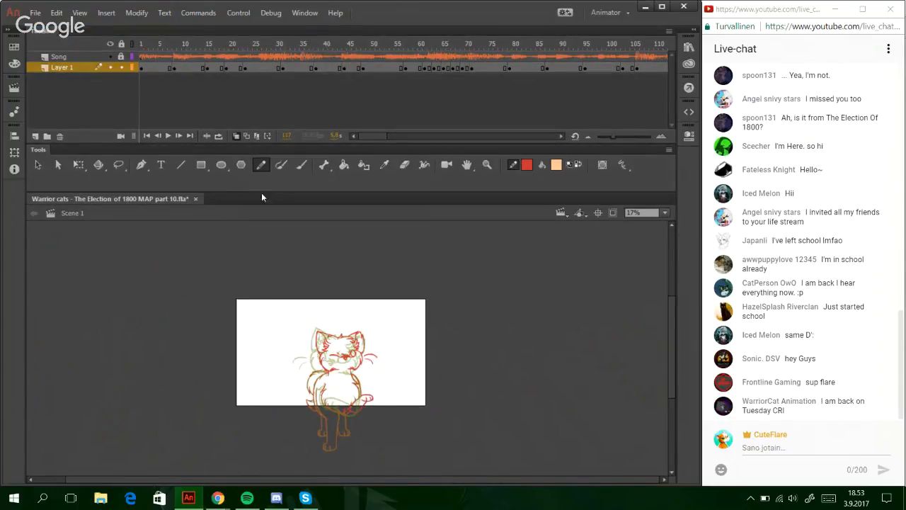
{"action": "left_click_drag", "start_coordinate": [264, 191], "coordinate": [275, 142]}
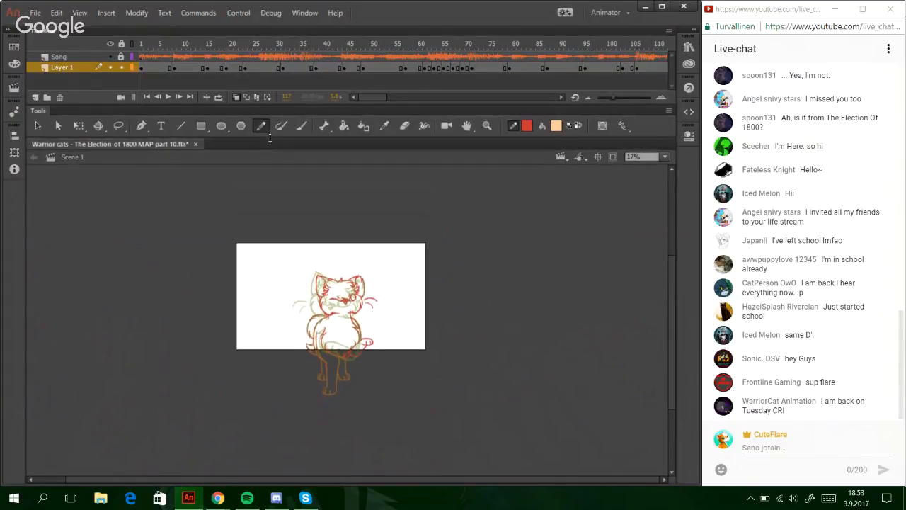
{"action": "key", "text": "ctrl+Return"}
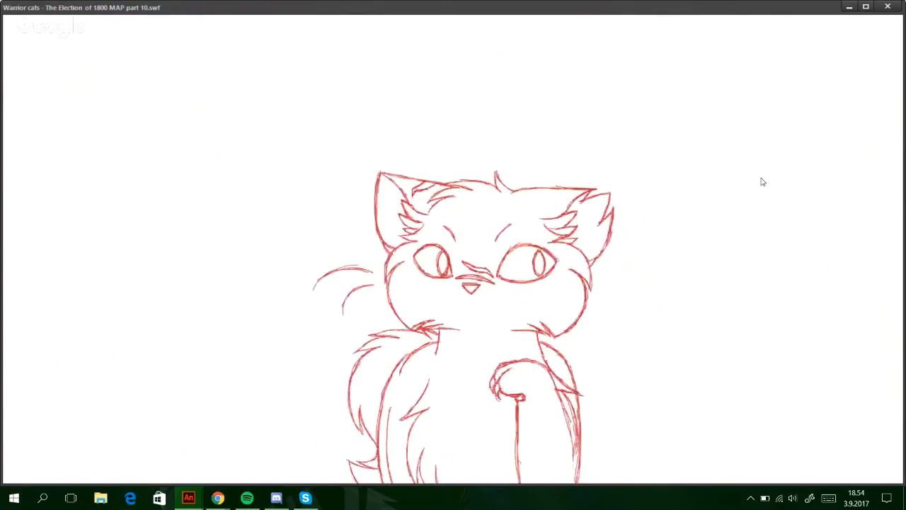
{"action": "left_click", "coordinate": [888, 6]}
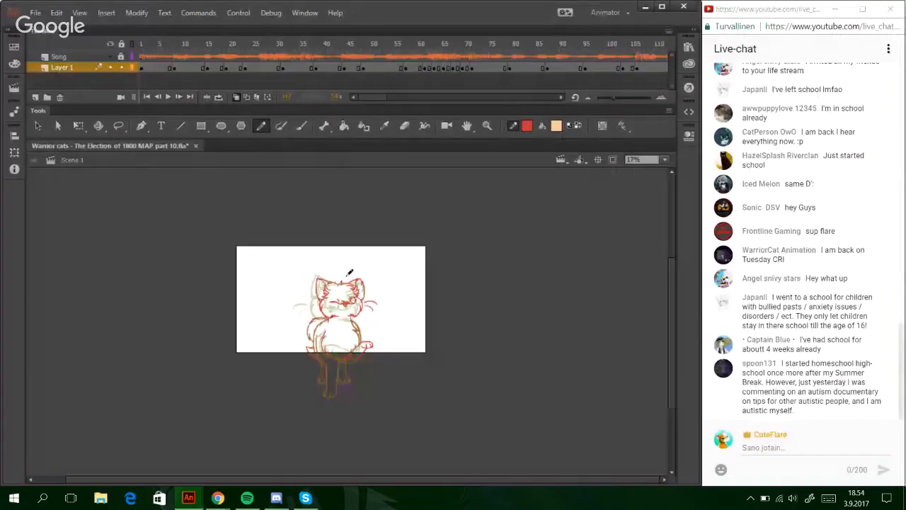
- Scrub through the poses between frames 12 and 74, stopping on the stretched-out cat at frame 61
{"action": "left_click_drag", "start_coordinate": [375, 48], "coordinate": [486, 47]}
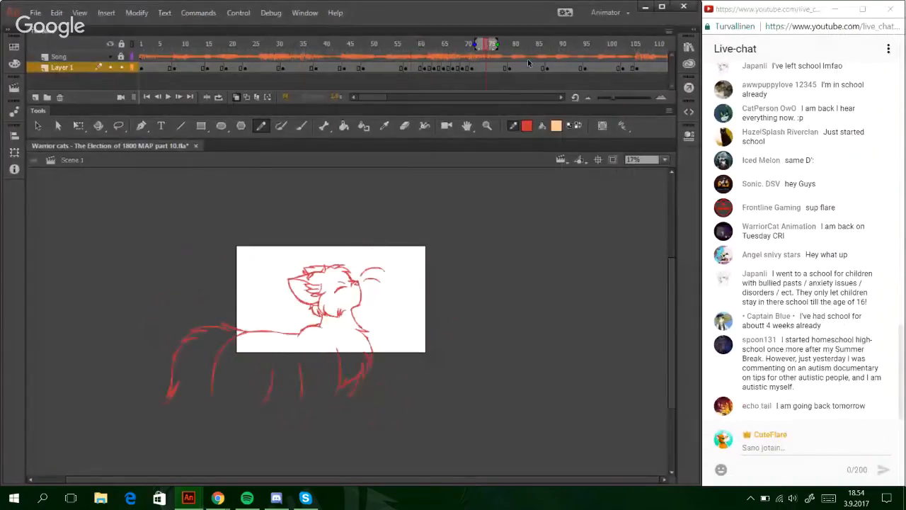
{"action": "left_click_drag", "start_coordinate": [350, 41], "coordinate": [183, 45]}
{"action": "left_click_drag", "start_coordinate": [242, 47], "coordinate": [487, 54]}
{"action": "left_click", "coordinate": [435, 48]}
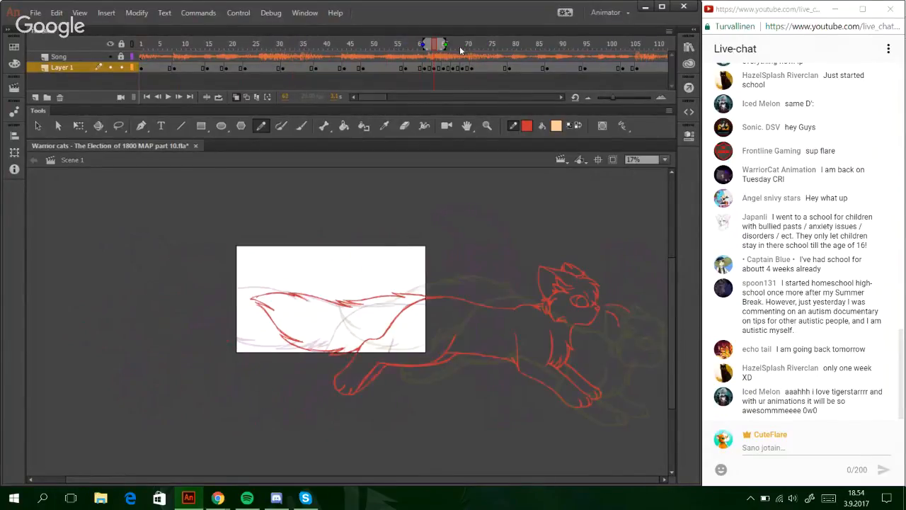
{"action": "left_click", "coordinate": [476, 49]}
{"action": "left_click", "coordinate": [402, 44]}
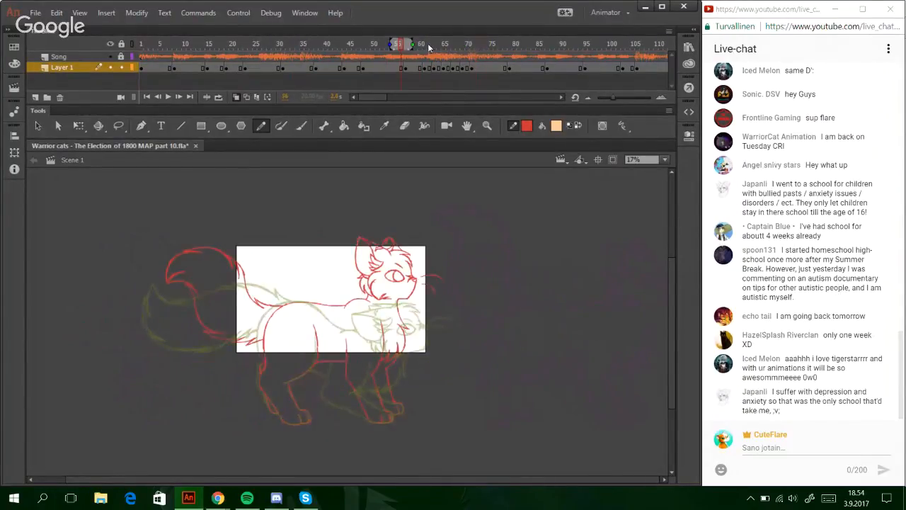
{"action": "left_click", "coordinate": [429, 46]}
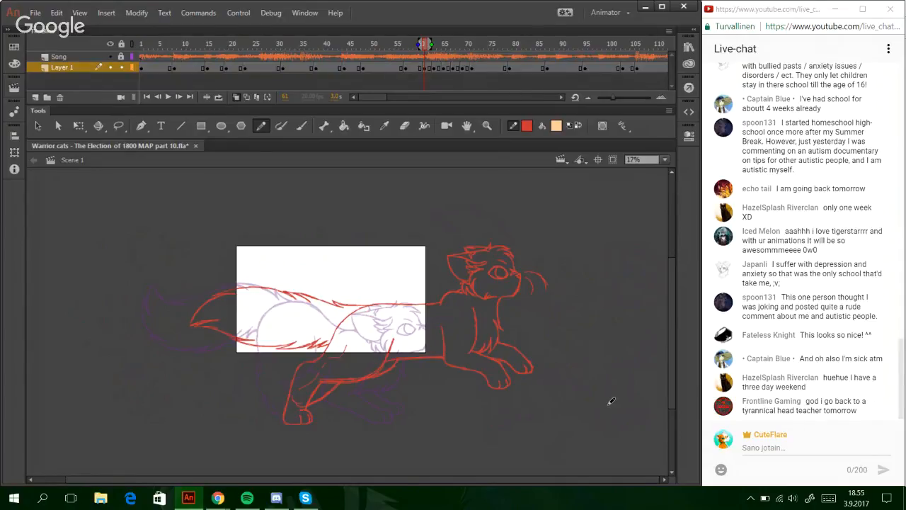
{"action": "left_click_drag", "start_coordinate": [664, 327], "coordinate": [664, 340]}
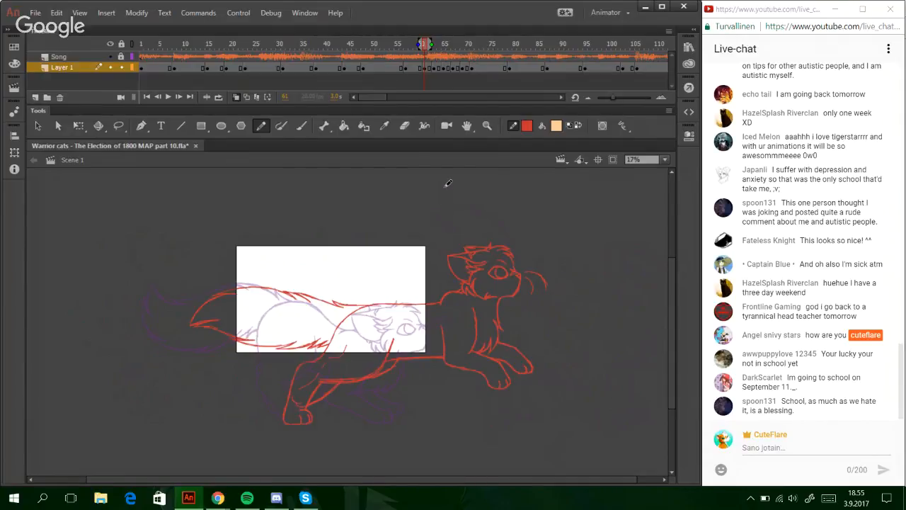
- Cancel the Convert to Symbol dialog and make frame 62 a blank keyframe
{"action": "left_click", "coordinate": [429, 45]}
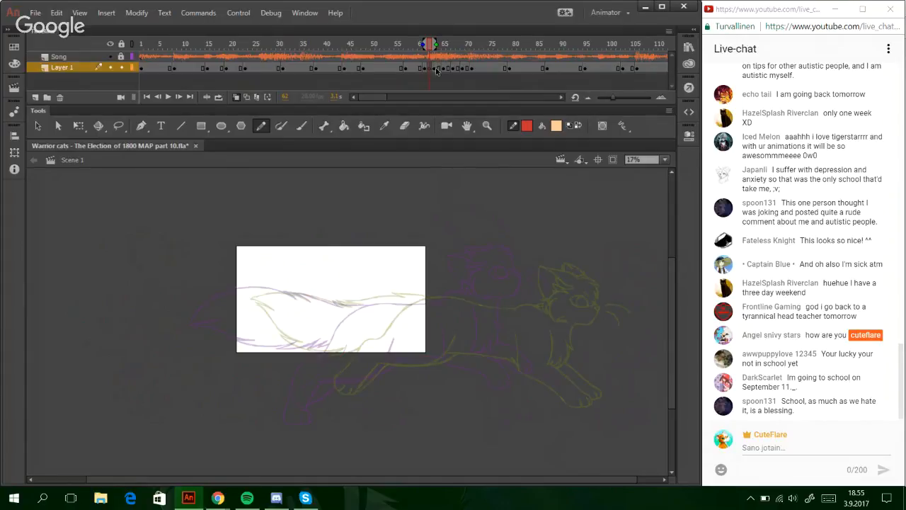
{"action": "left_click", "coordinate": [425, 68]}
{"action": "left_click", "coordinate": [430, 68]}
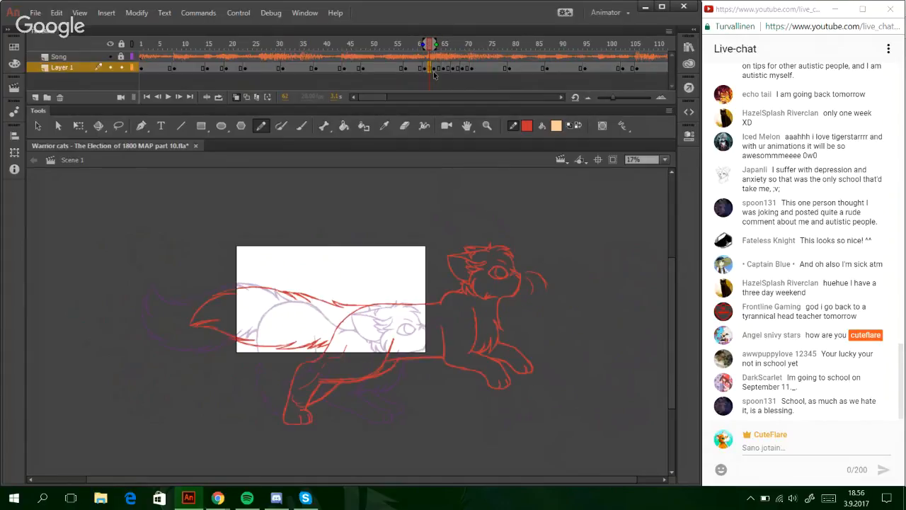
{"action": "key", "text": "F8"}
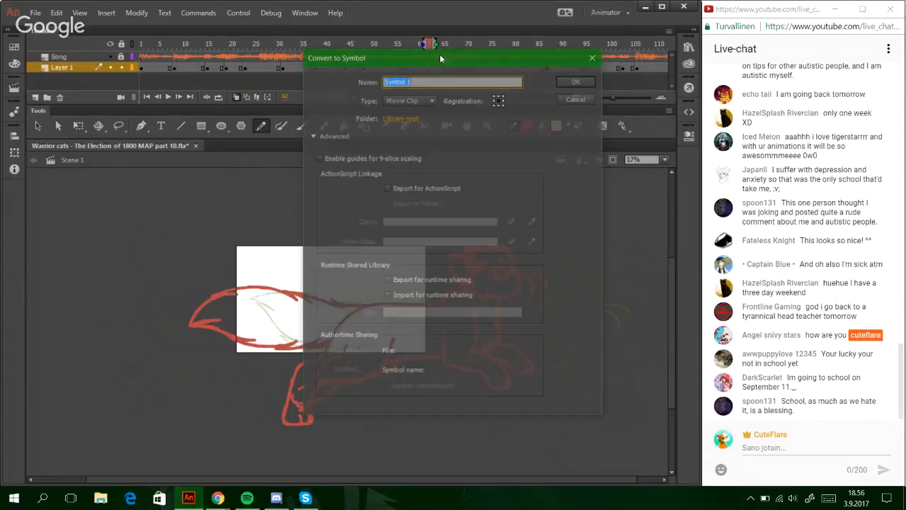
{"action": "left_click", "coordinate": [580, 99]}
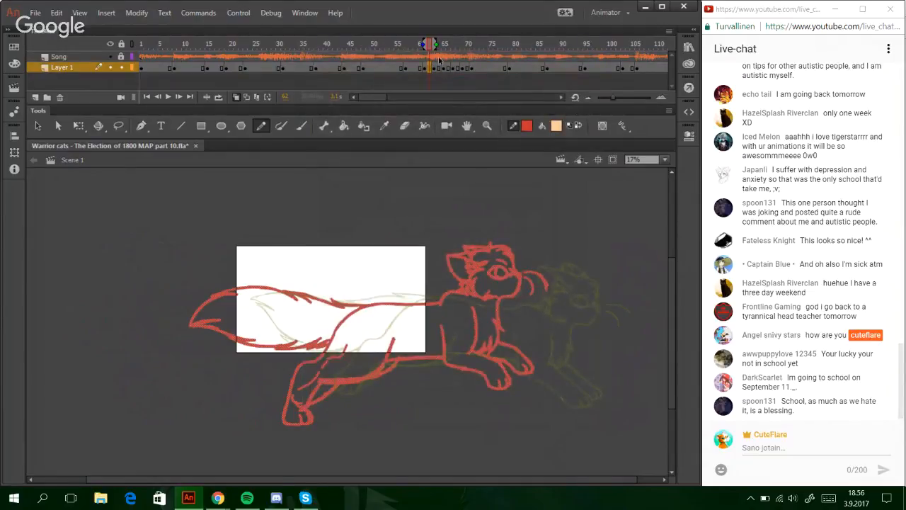
{"action": "key", "text": "F7"}
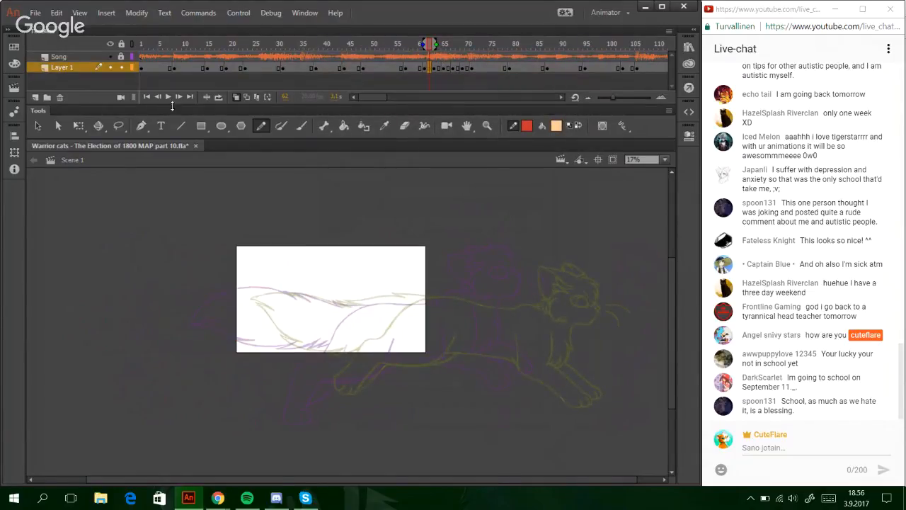
- Insert blank keyframes on Layer 1 at frames 64 and 60
{"action": "left_click", "coordinate": [178, 97]}
{"action": "left_click", "coordinate": [177, 97]}
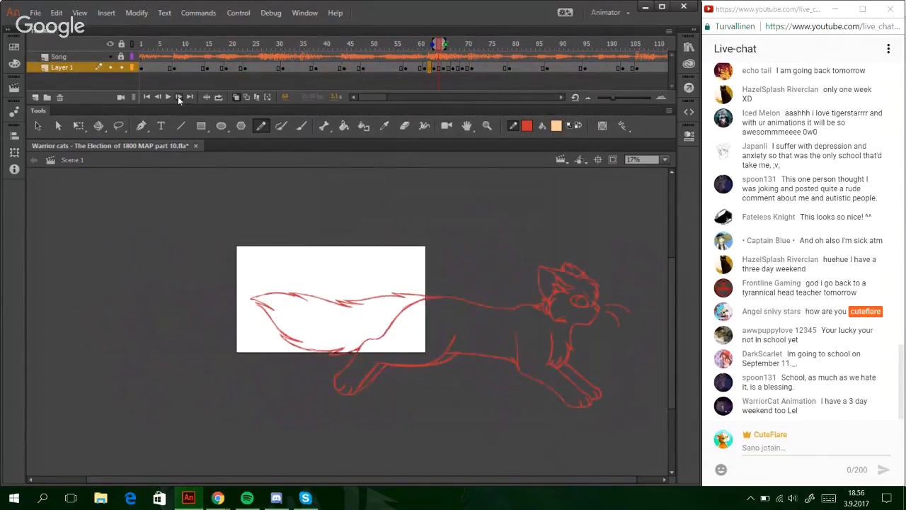
{"action": "left_click", "coordinate": [177, 96]}
{"action": "left_click", "coordinate": [157, 96]}
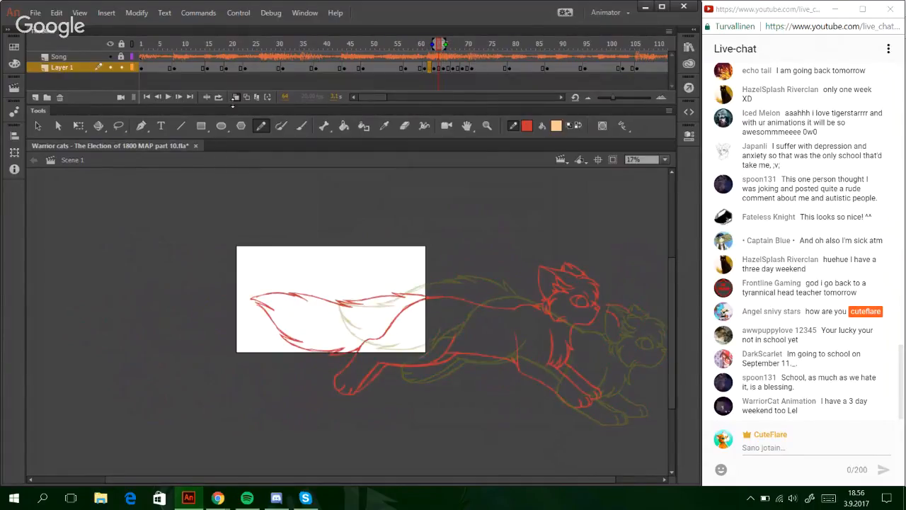
{"action": "left_click", "coordinate": [439, 69]}
{"action": "key", "text": "F7"}
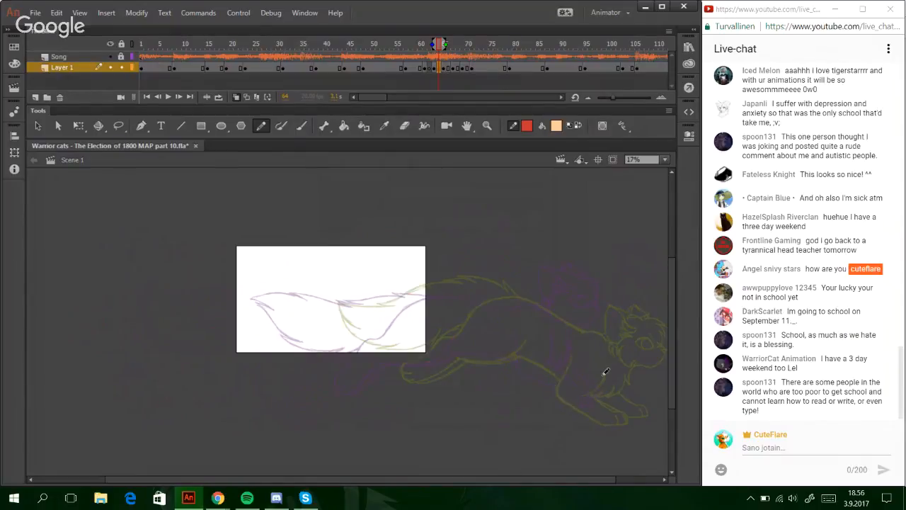
{"action": "left_click", "coordinate": [421, 45]}
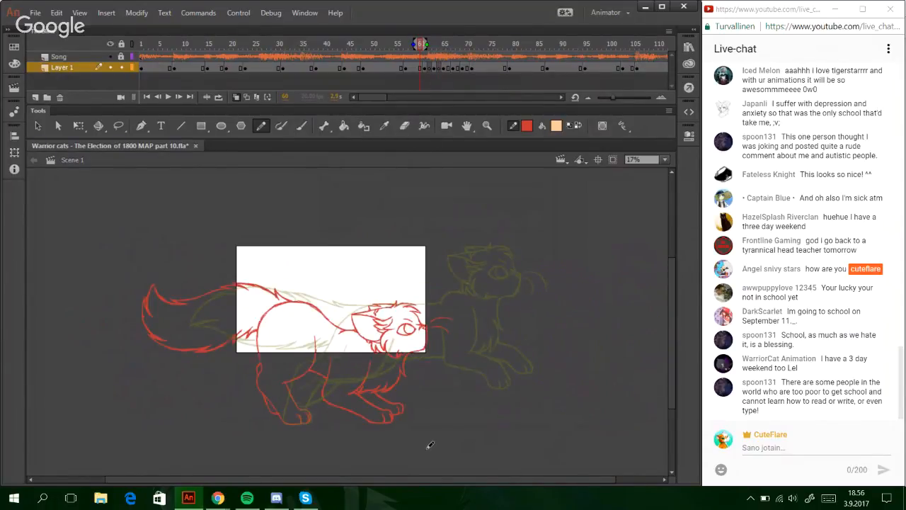
{"action": "key", "text": "F7"}
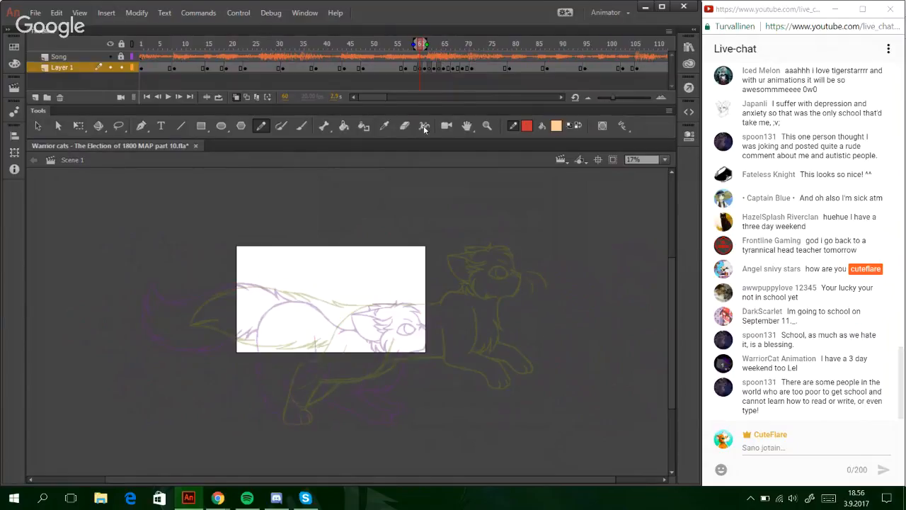
{"action": "left_click", "coordinate": [487, 125]}
- Zoom the stage out to 25% and pick the Oval tool
{"action": "left_click", "coordinate": [341, 329]}
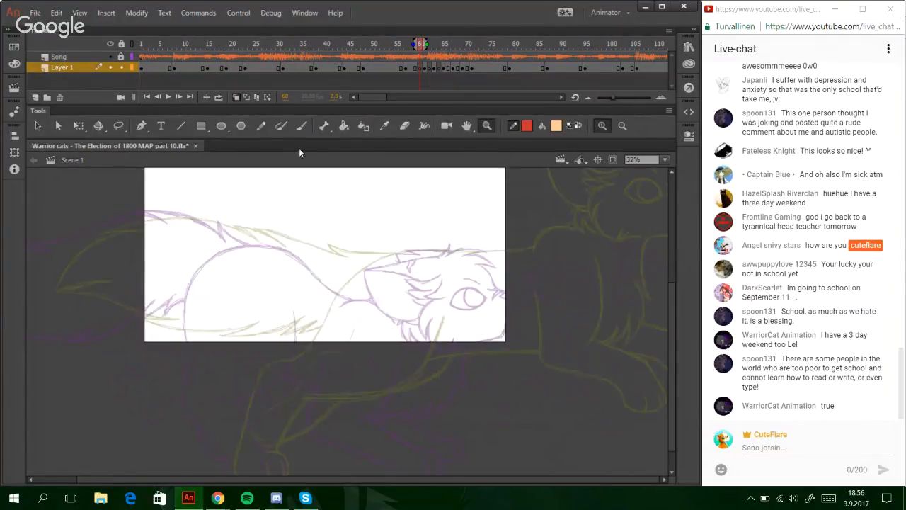
{"action": "left_click", "coordinate": [221, 125]}
{"action": "left_click", "coordinate": [664, 159]}
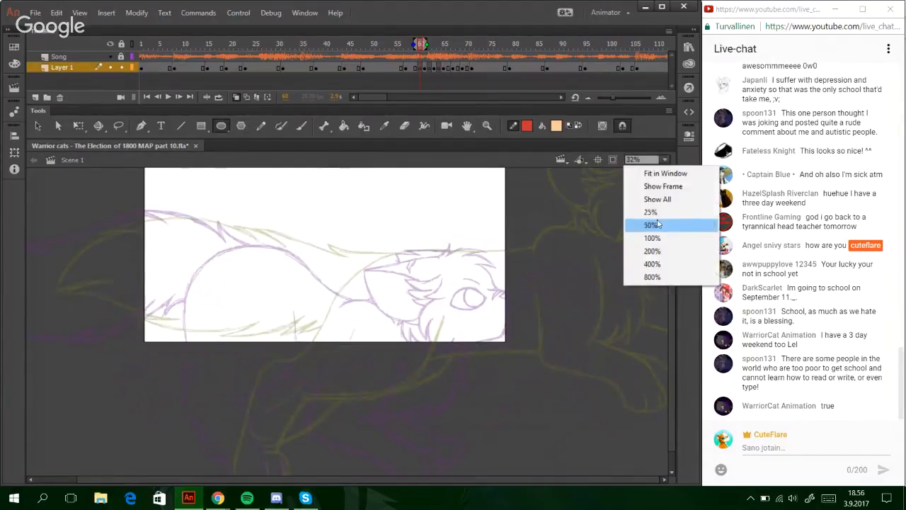
{"action": "left_click", "coordinate": [652, 224]}
{"action": "left_click", "coordinate": [664, 159]}
{"action": "left_click", "coordinate": [650, 212]}
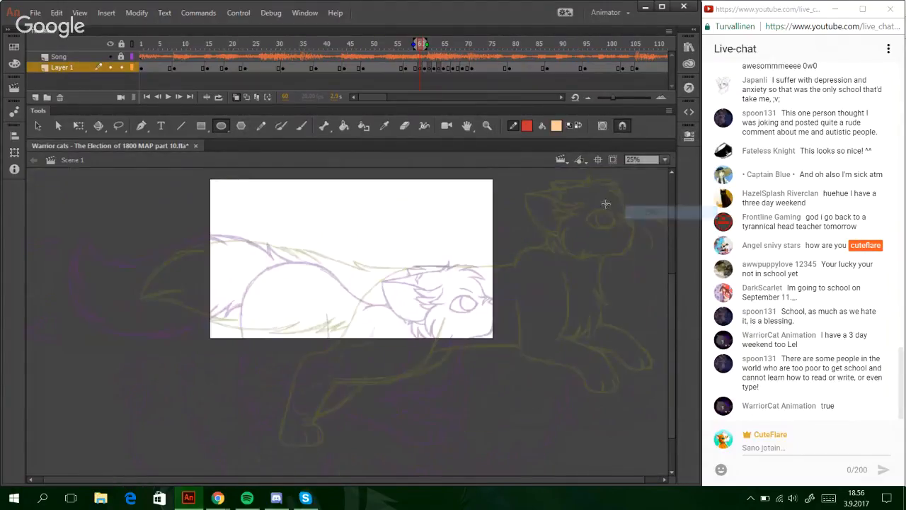
{"action": "left_click_drag", "start_coordinate": [432, 480], "coordinate": [447, 480]}
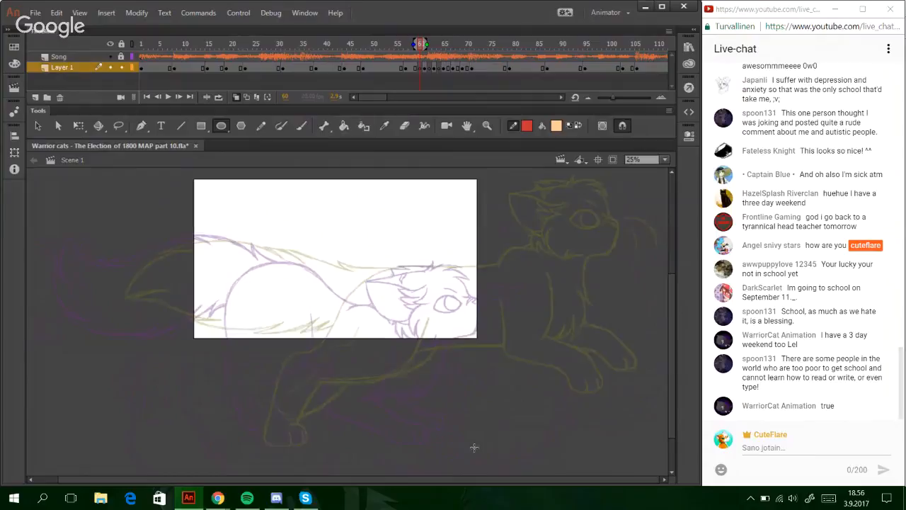
- With snapping on and colours swapped, draw a circle just right of the stage over the cat's chest
{"action": "left_click", "coordinate": [622, 127]}
{"action": "left_click", "coordinate": [578, 127]}
{"action": "left_click_drag", "start_coordinate": [479, 242], "coordinate": [531, 293]}
{"action": "key", "text": "ctrl+z"}
{"action": "left_click_drag", "start_coordinate": [485, 215], "coordinate": [544, 283]}
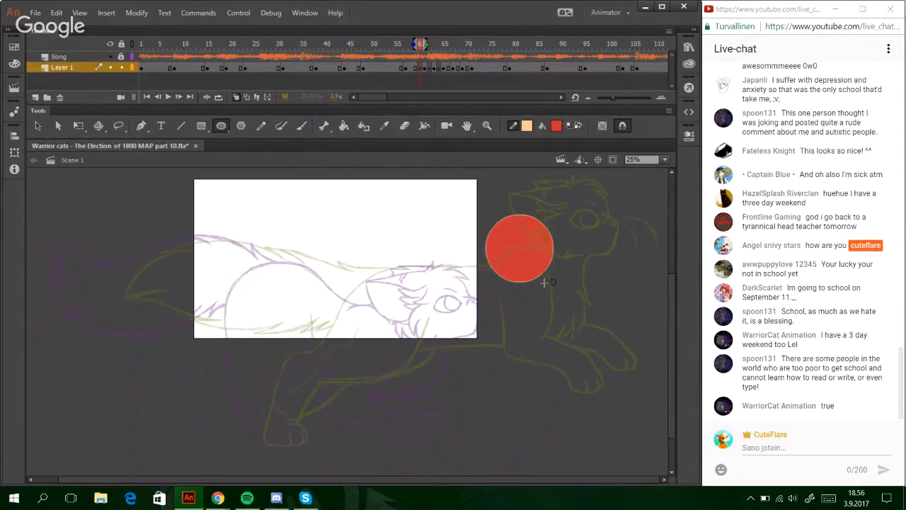
{"action": "key", "text": "ctrl+z"}
{"action": "left_click_drag", "start_coordinate": [473, 228], "coordinate": [550, 304]}
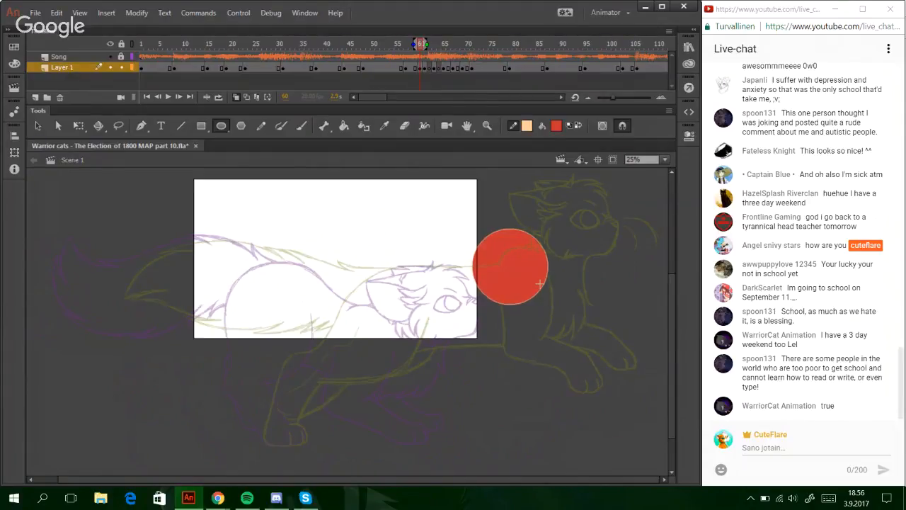
{"action": "key", "text": "ctrl+z"}
{"action": "left_click_drag", "start_coordinate": [465, 219], "coordinate": [544, 297]}
{"action": "key", "text": "ctrl+z"}
{"action": "left_click_drag", "start_coordinate": [498, 224], "coordinate": [573, 296]}
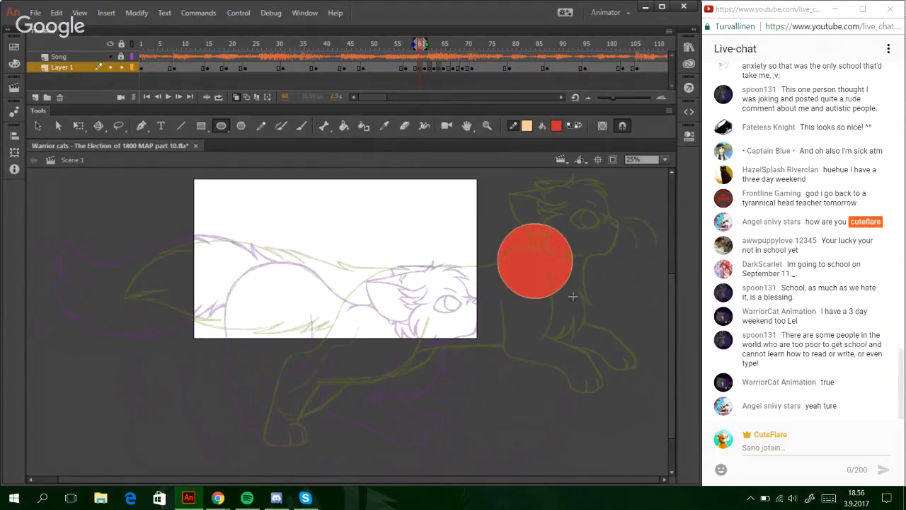
{"action": "key", "text": "ctrl+z"}
{"action": "left_click_drag", "start_coordinate": [475, 224], "coordinate": [550, 296]}
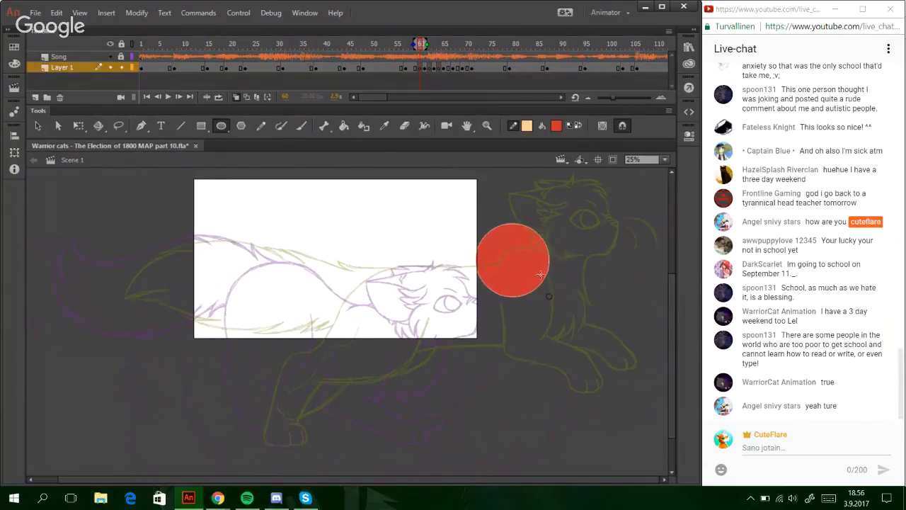
- Delete the circle's red fill so only its light outline remains
{"action": "left_click", "coordinate": [536, 268], "text": "ctrl"}
{"action": "key", "text": "Delete"}
{"action": "left_click", "coordinate": [259, 127]}
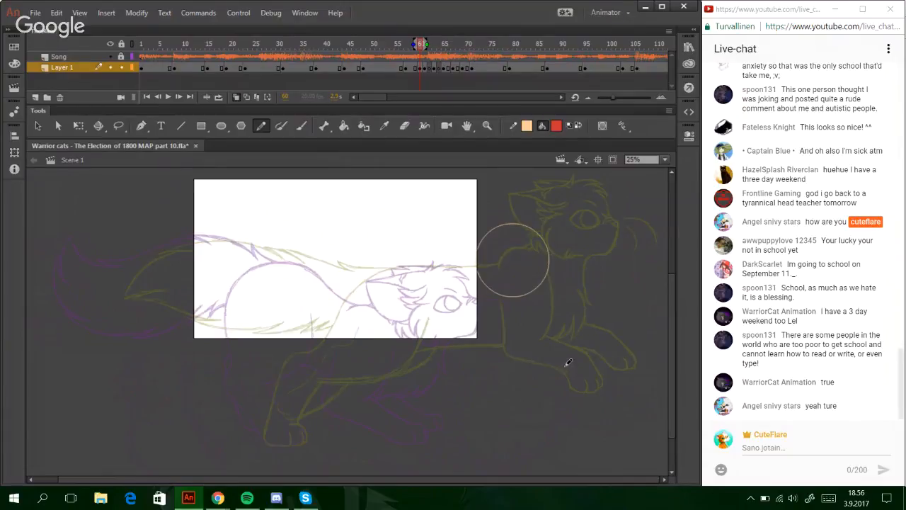
{"action": "mouse_move", "coordinate": [611, 352]}
{"action": "left_mouse_down"}
{"action": "mouse_move", "coordinate": [461, 238]}
{"action": "mouse_move", "coordinate": [458, 221]}
{"action": "left_mouse_up"}
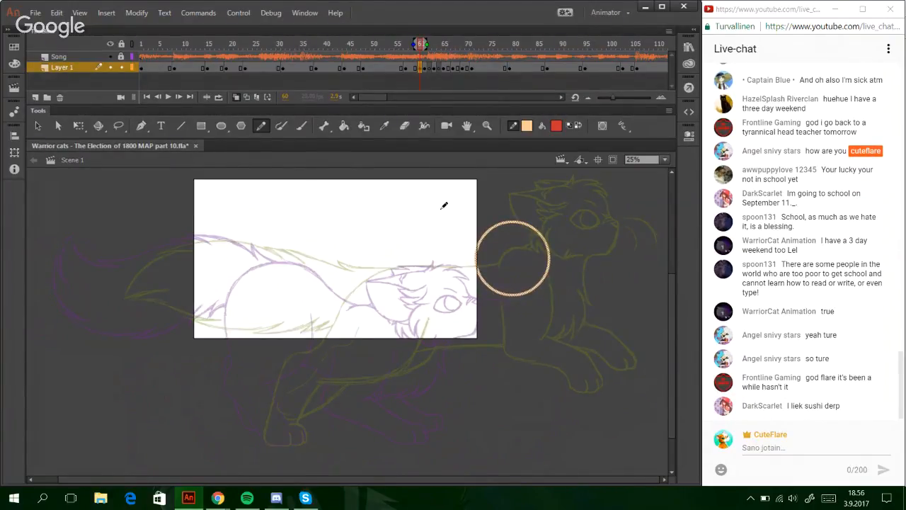
{"action": "left_click", "coordinate": [438, 277], "text": "ctrl"}
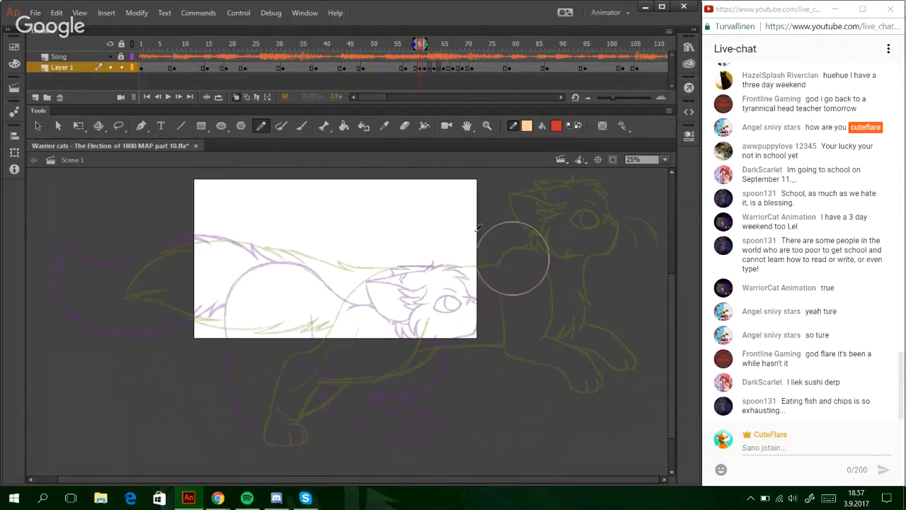
- Try a pencil curve across the circle, undo it, and zoom in around the stage and circle
{"action": "left_click_drag", "start_coordinate": [478, 265], "coordinate": [550, 248]}
{"action": "key", "text": "ctrl+z"}
{"action": "left_click_drag", "start_coordinate": [479, 266], "coordinate": [550, 252]}
{"action": "key", "text": "ctrl+z"}
{"action": "left_click", "coordinate": [485, 131]}
{"action": "left_click_drag", "start_coordinate": [380, 211], "coordinate": [538, 375]}
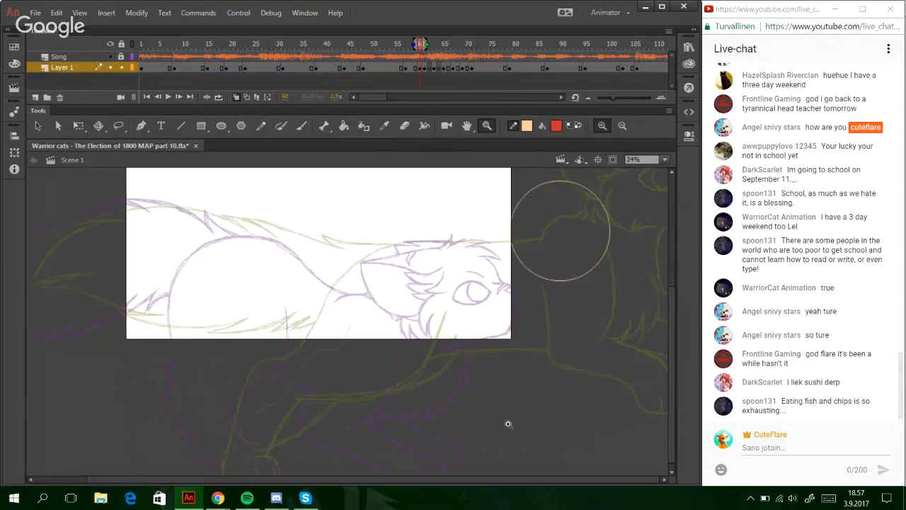
- Sketch a light orange leg line from below the cat's back, hooking left past the stage edge
{"action": "left_click", "coordinate": [260, 125]}
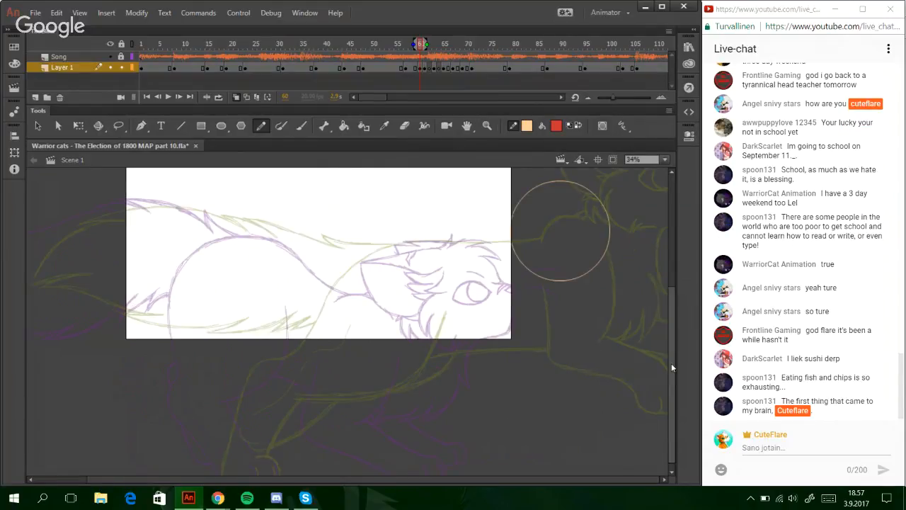
{"action": "scroll", "coordinate": [626, 377], "scroll_direction": "down", "scroll_amount": 1}
{"action": "left_click_drag", "start_coordinate": [309, 257], "coordinate": [313, 354]}
{"action": "left_click_drag", "start_coordinate": [313, 272], "coordinate": [316, 344]}
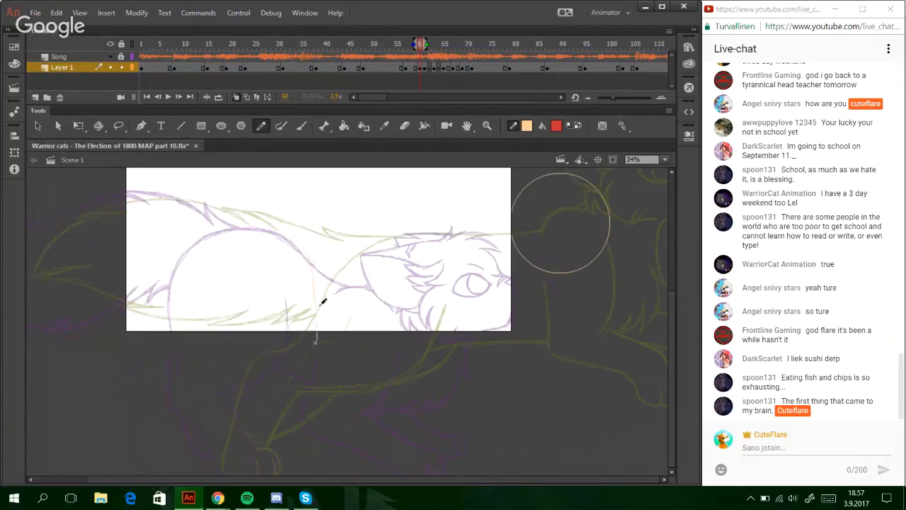
{"action": "mouse_move", "coordinate": [317, 305]}
{"action": "left_mouse_down"}
{"action": "mouse_move", "coordinate": [310, 356]}
{"action": "mouse_move", "coordinate": [322, 341]}
{"action": "mouse_move", "coordinate": [255, 389]}
{"action": "mouse_move", "coordinate": [253, 449]}
{"action": "left_mouse_up"}
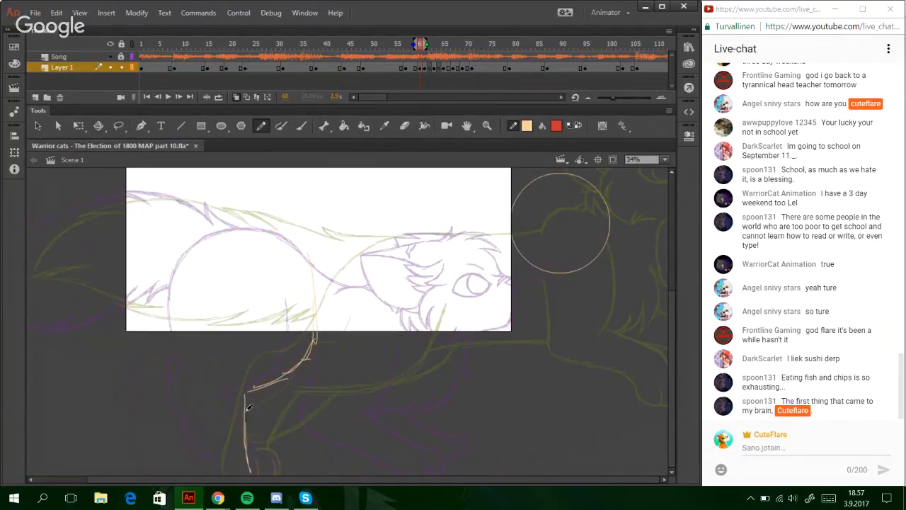
{"action": "left_click_drag", "start_coordinate": [247, 391], "coordinate": [252, 455]}
{"action": "key", "text": "ctrl+z"}
{"action": "key", "text": "ctrl+z"}
{"action": "left_click_drag", "start_coordinate": [242, 390], "coordinate": [245, 460]}
{"action": "mouse_move", "coordinate": [241, 387]}
{"action": "left_mouse_down"}
{"action": "mouse_move", "coordinate": [299, 368]}
{"action": "mouse_move", "coordinate": [303, 362]}
{"action": "mouse_move", "coordinate": [245, 380]}
{"action": "mouse_move", "coordinate": [316, 327]}
{"action": "left_mouse_up"}
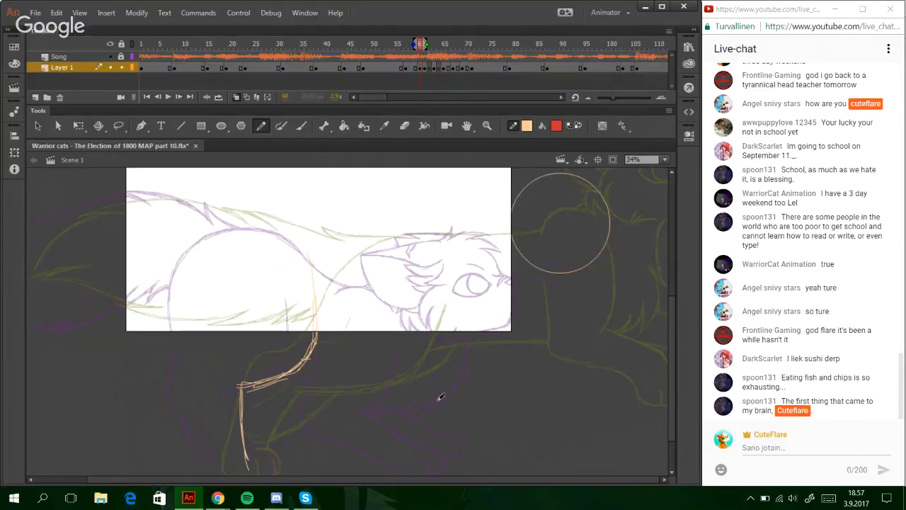
- Add more pencil strokes along the leg and down to the lower leg
{"action": "scroll", "coordinate": [675, 400], "scroll_direction": "down", "scroll_amount": 1}
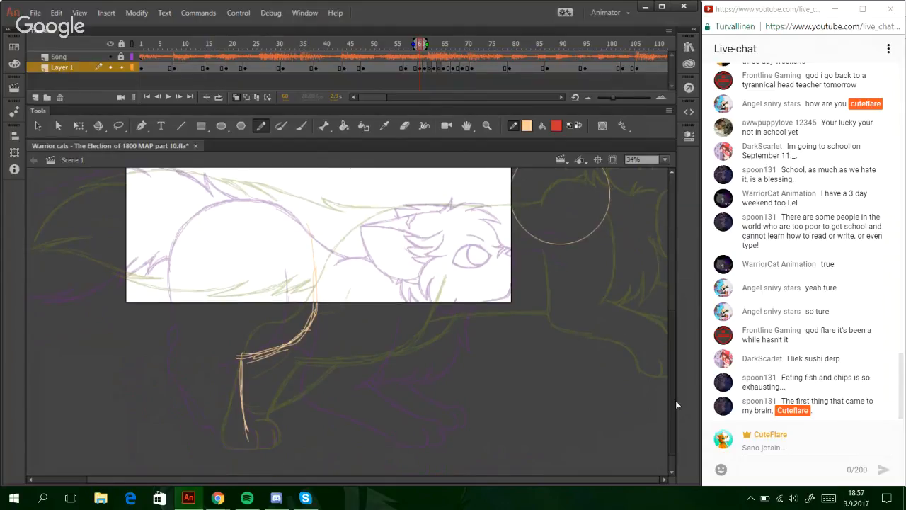
{"action": "scroll", "coordinate": [675, 400], "scroll_direction": "down", "scroll_amount": 1}
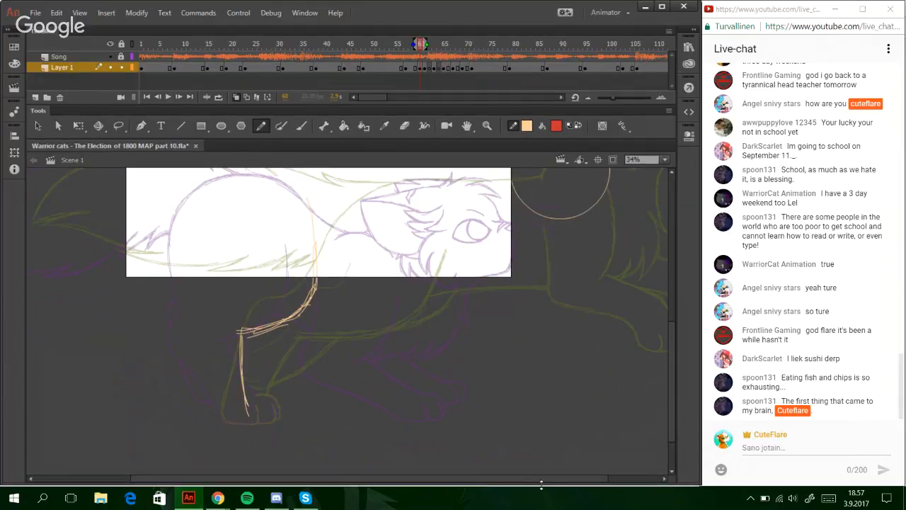
{"action": "left_click_drag", "start_coordinate": [606, 481], "coordinate": [631, 481]}
{"action": "mouse_move", "coordinate": [291, 201]}
{"action": "left_mouse_down"}
{"action": "mouse_move", "coordinate": [297, 304]}
{"action": "mouse_move", "coordinate": [241, 337]}
{"action": "mouse_move", "coordinate": [196, 396]}
{"action": "left_mouse_up"}
{"action": "left_click_drag", "start_coordinate": [208, 352], "coordinate": [191, 402]}
- Sketch trial peach strokes for a second leg below the face, undoing the stray ones
{"action": "key", "text": "ctrl+z"}
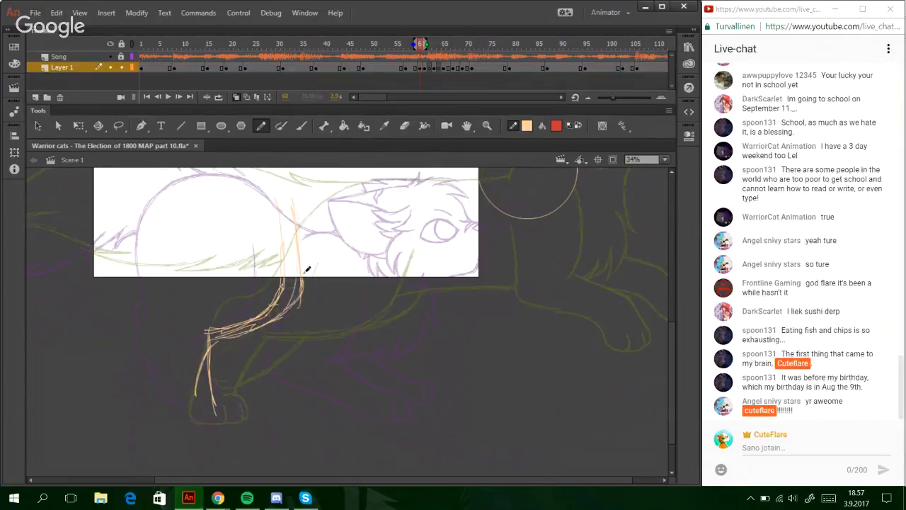
{"action": "left_click_drag", "start_coordinate": [421, 482], "coordinate": [448, 481]}
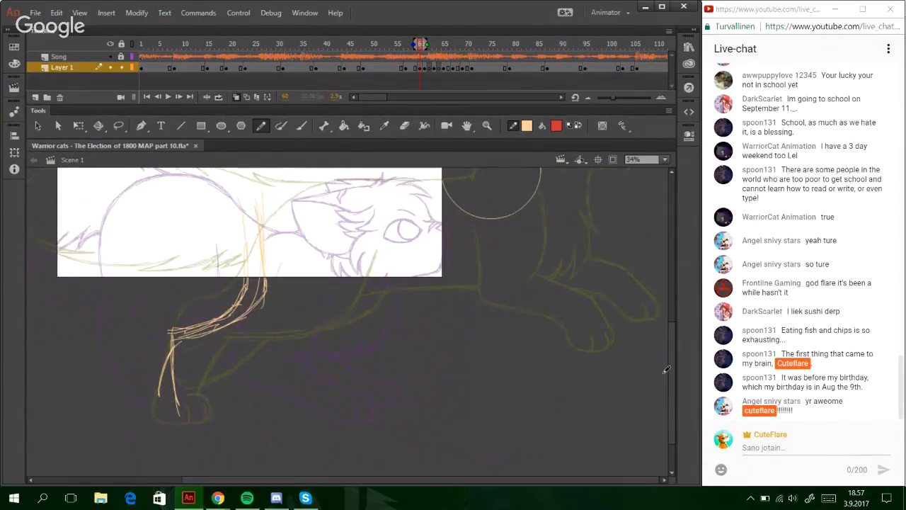
{"action": "left_click_drag", "start_coordinate": [674, 355], "coordinate": [674, 348]}
{"action": "left_click_drag", "start_coordinate": [369, 234], "coordinate": [391, 331]}
{"action": "mouse_move", "coordinate": [375, 236]}
{"action": "left_mouse_down"}
{"action": "mouse_move", "coordinate": [392, 287]}
{"action": "mouse_move", "coordinate": [386, 347]}
{"action": "mouse_move", "coordinate": [398, 323]}
{"action": "mouse_move", "coordinate": [392, 330]}
{"action": "left_mouse_up"}
{"action": "key", "text": "ctrl+z"}
{"action": "key", "text": "ctrl+z"}
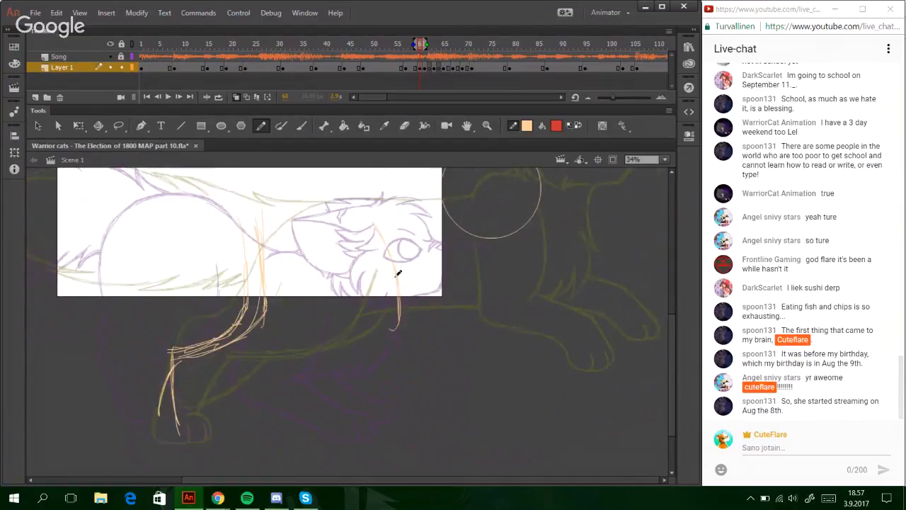
{"action": "left_click_drag", "start_coordinate": [398, 276], "coordinate": [388, 334]}
{"action": "mouse_move", "coordinate": [400, 303]}
{"action": "left_mouse_down"}
{"action": "mouse_move", "coordinate": [458, 354]}
{"action": "mouse_move", "coordinate": [394, 342]}
{"action": "mouse_move", "coordinate": [480, 403]}
{"action": "left_mouse_up"}
{"action": "key", "text": "ctrl+z"}
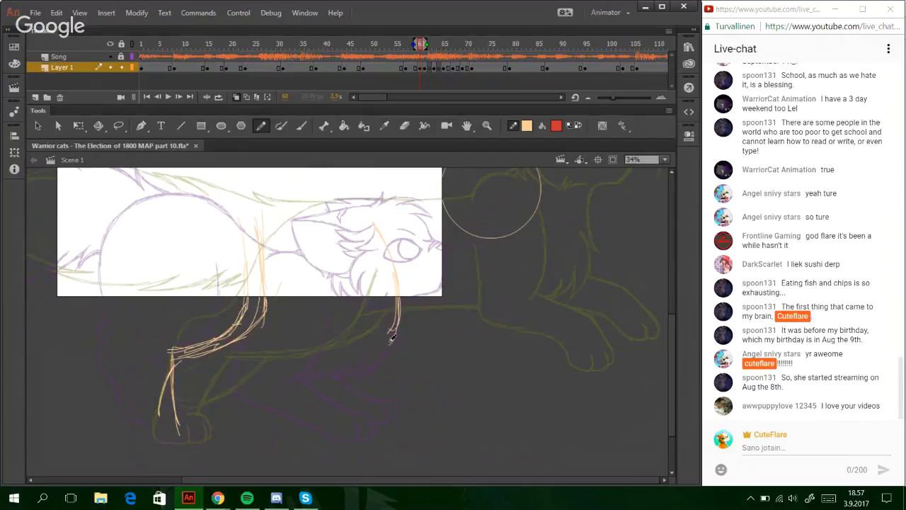
{"action": "left_click_drag", "start_coordinate": [392, 345], "coordinate": [416, 429]}
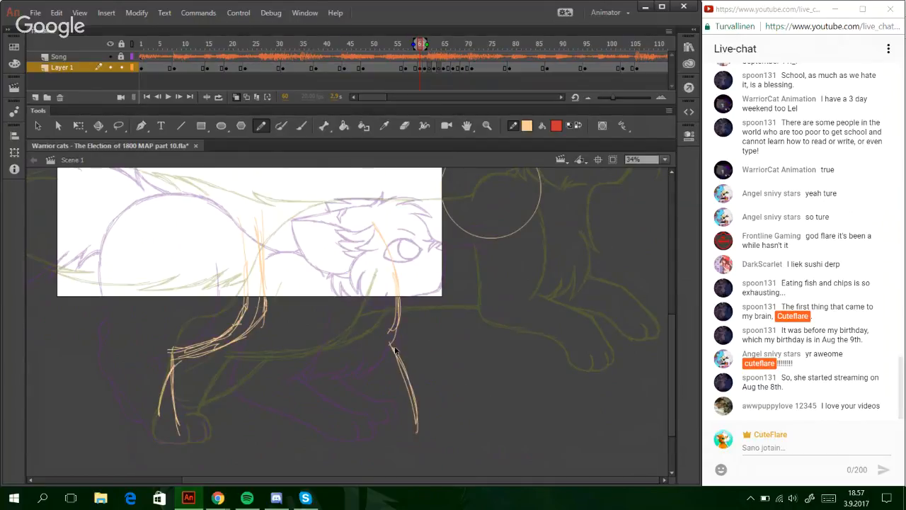
{"action": "key", "text": "ctrl+z"}
{"action": "key", "text": "ctrl+z"}
- Draw a peach guide line from the face down through the lower leg
{"action": "key", "text": "ctrl+z"}
{"action": "key", "text": "ctrl+z"}
{"action": "key", "text": "ctrl+z"}
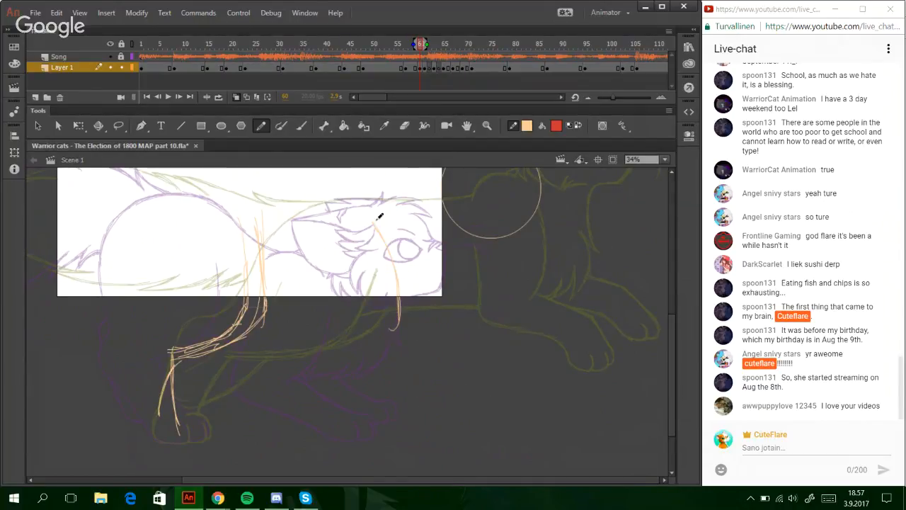
{"action": "mouse_move", "coordinate": [375, 218]}
{"action": "left_mouse_down"}
{"action": "mouse_move", "coordinate": [387, 247]}
{"action": "mouse_move", "coordinate": [393, 340]}
{"action": "left_mouse_up"}
{"action": "key", "text": "ctrl+z"}
{"action": "mouse_move", "coordinate": [395, 272]}
{"action": "left_mouse_down"}
{"action": "mouse_move", "coordinate": [386, 339]}
{"action": "mouse_move", "coordinate": [396, 315]}
{"action": "left_mouse_up"}
{"action": "left_click_drag", "start_coordinate": [390, 230], "coordinate": [399, 284]}
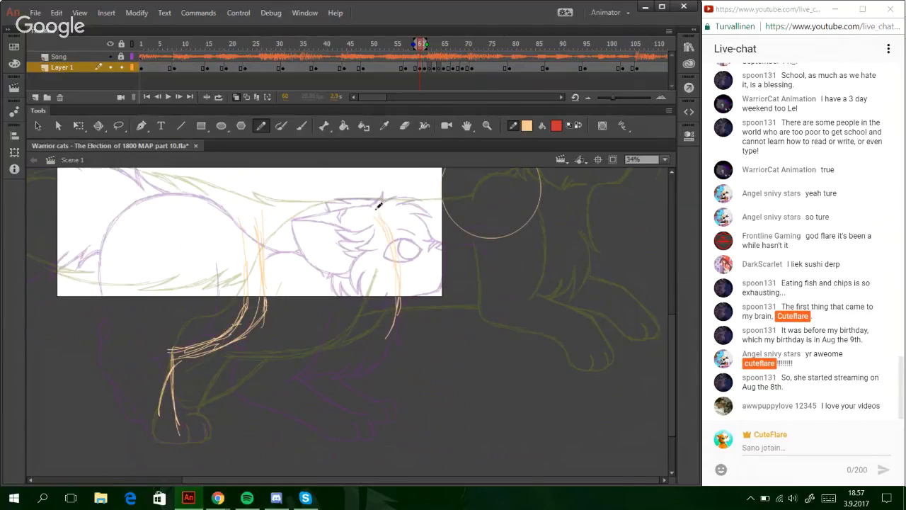
{"action": "left_click_drag", "start_coordinate": [386, 342], "coordinate": [419, 393]}
{"action": "left_click_drag", "start_coordinate": [388, 344], "coordinate": [415, 389]}
{"action": "key", "text": "ctrl+z"}
{"action": "key", "text": "ctrl+z"}
{"action": "left_click_drag", "start_coordinate": [388, 344], "coordinate": [411, 416]}
{"action": "left_click_drag", "start_coordinate": [390, 346], "coordinate": [416, 416]}
{"action": "key", "text": "ctrl+z"}
{"action": "key", "text": "ctrl+z"}
{"action": "mouse_move", "coordinate": [391, 348]}
{"action": "left_mouse_down"}
{"action": "mouse_move", "coordinate": [417, 420]}
{"action": "mouse_move", "coordinate": [411, 417]}
{"action": "left_mouse_up"}
{"action": "key", "text": "ctrl+z"}
{"action": "key", "text": "ctrl+z"}
{"action": "left_click_drag", "start_coordinate": [386, 344], "coordinate": [412, 408]}
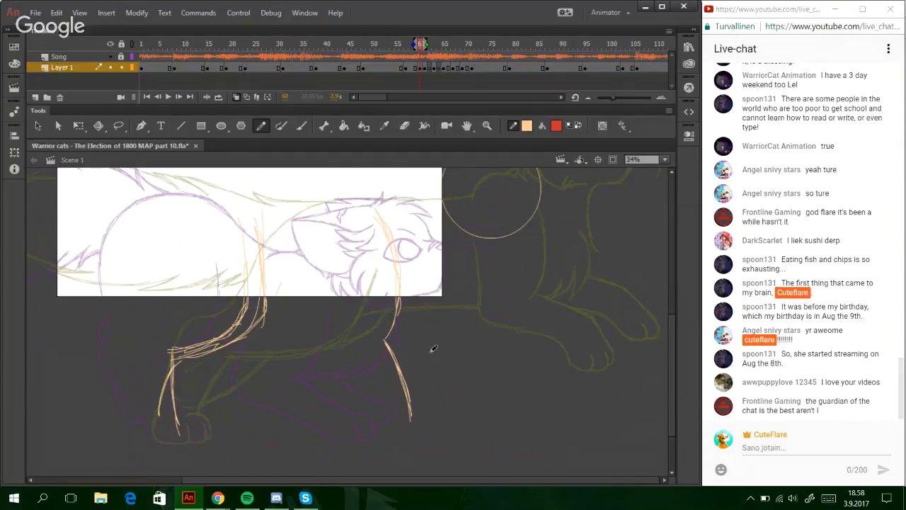
- Add peach guide strokes along the head edge and down the right front leg
{"action": "mouse_move", "coordinate": [432, 251]}
{"action": "left_mouse_down"}
{"action": "mouse_move", "coordinate": [421, 323]}
{"action": "mouse_move", "coordinate": [440, 400]}
{"action": "left_mouse_up"}
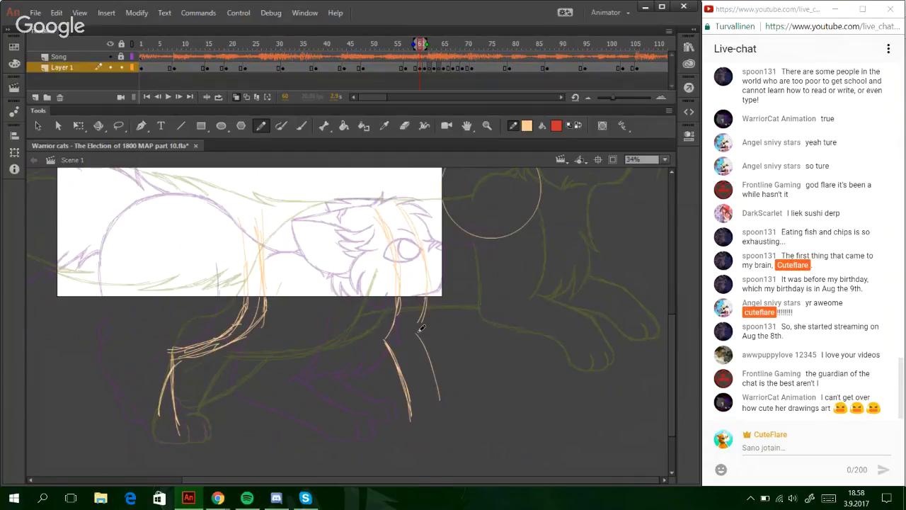
{"action": "mouse_move", "coordinate": [423, 297]}
{"action": "left_mouse_down"}
{"action": "mouse_move", "coordinate": [413, 332]}
{"action": "mouse_move", "coordinate": [427, 281]}
{"action": "mouse_move", "coordinate": [422, 251]}
{"action": "mouse_move", "coordinate": [420, 344]}
{"action": "mouse_move", "coordinate": [412, 324]}
{"action": "mouse_move", "coordinate": [443, 394]}
{"action": "left_mouse_up"}
{"action": "left_click_drag", "start_coordinate": [414, 326], "coordinate": [445, 397]}
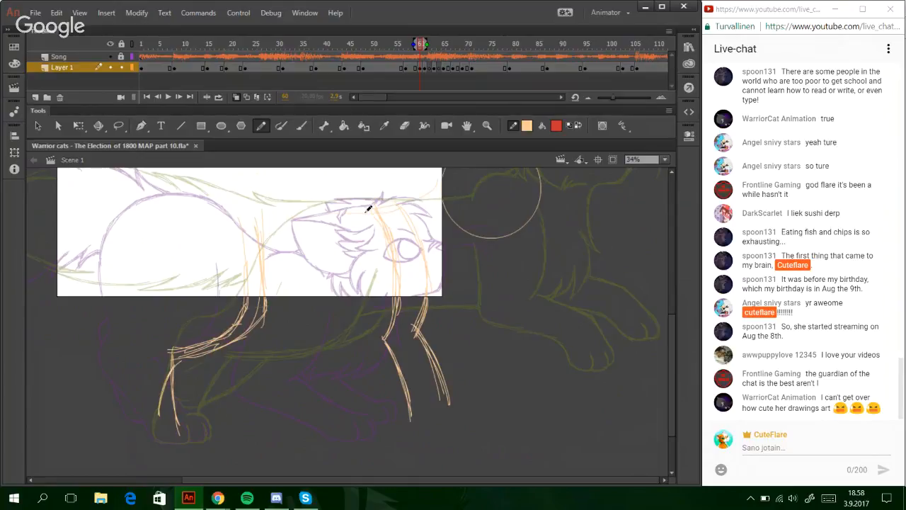
{"action": "mouse_move", "coordinate": [301, 211]}
{"action": "left_mouse_down"}
{"action": "mouse_move", "coordinate": [238, 219]}
{"action": "mouse_move", "coordinate": [198, 252]}
{"action": "left_mouse_up"}
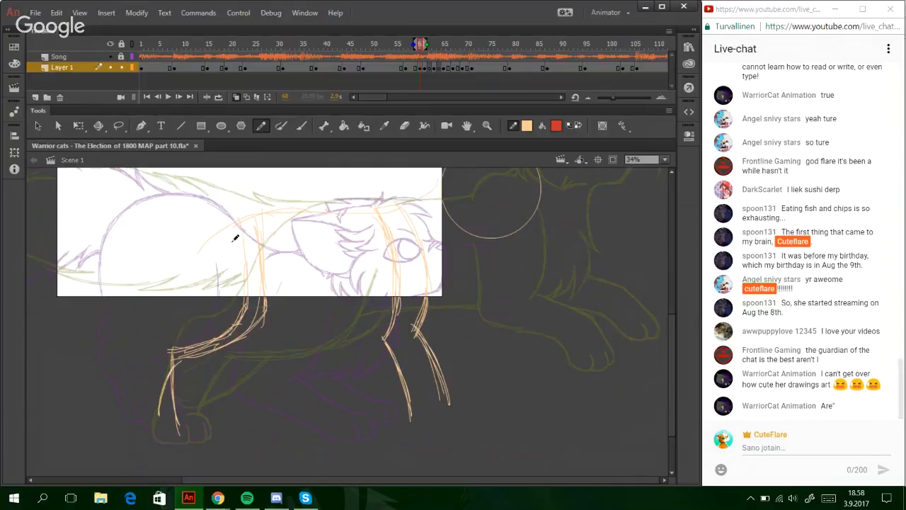
{"action": "key", "text": "ctrl+z"}
{"action": "key", "text": "ctrl+z"}
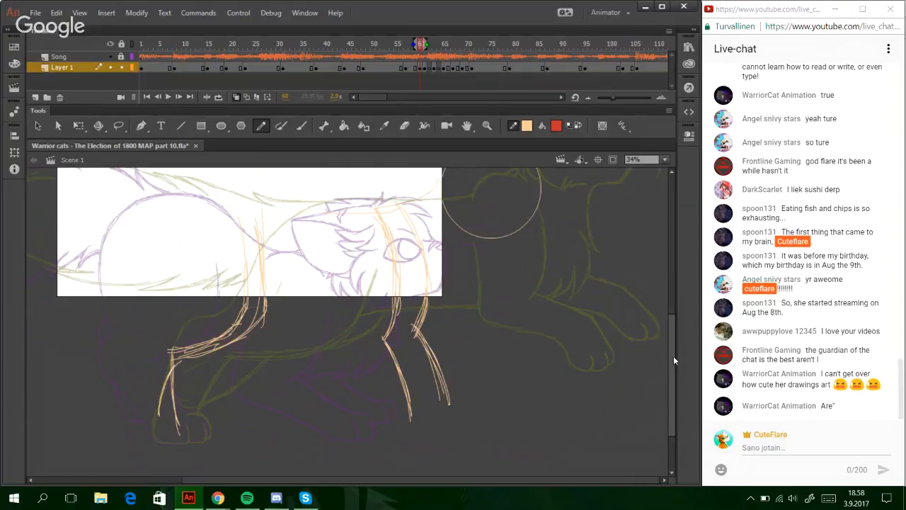
- Swap colours so red becomes the stroke colour
{"action": "left_click_drag", "start_coordinate": [674, 356], "coordinate": [677, 344]}
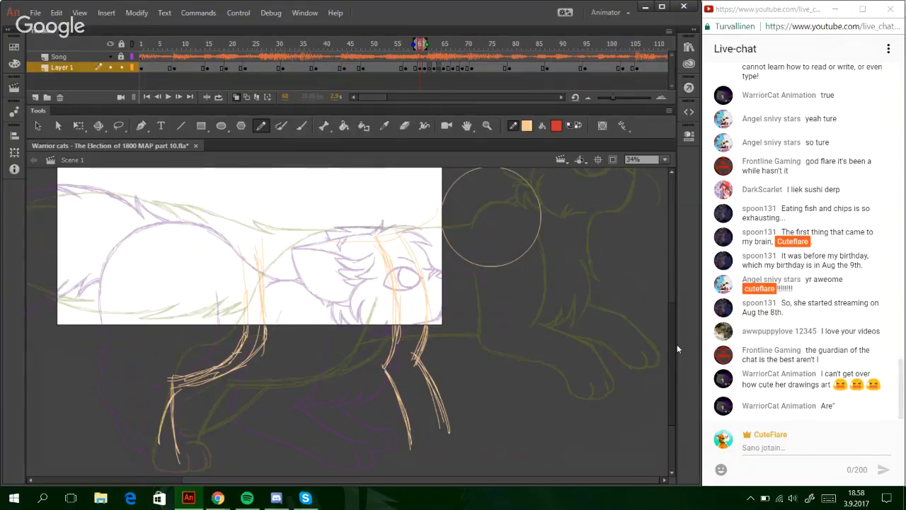
{"action": "scroll", "coordinate": [676, 344], "scroll_direction": "up", "scroll_amount": 1}
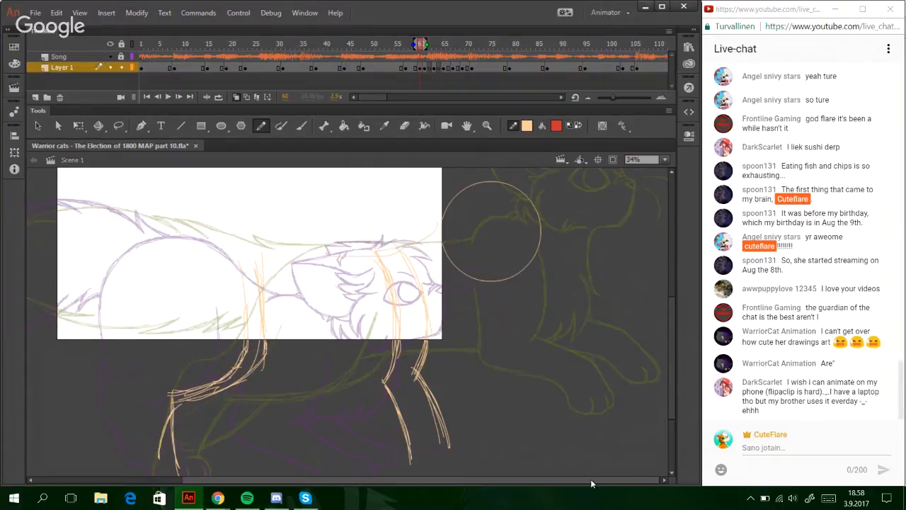
{"action": "mouse_move", "coordinate": [591, 479]}
{"action": "left_mouse_down"}
{"action": "mouse_move", "coordinate": [525, 477]}
{"action": "mouse_move", "coordinate": [616, 475]}
{"action": "left_mouse_up"}
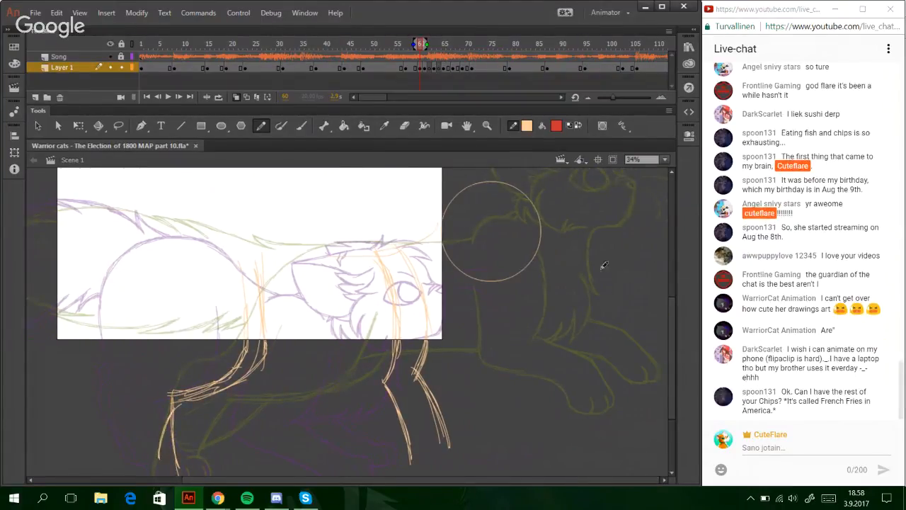
{"action": "left_click_drag", "start_coordinate": [560, 480], "coordinate": [619, 479]}
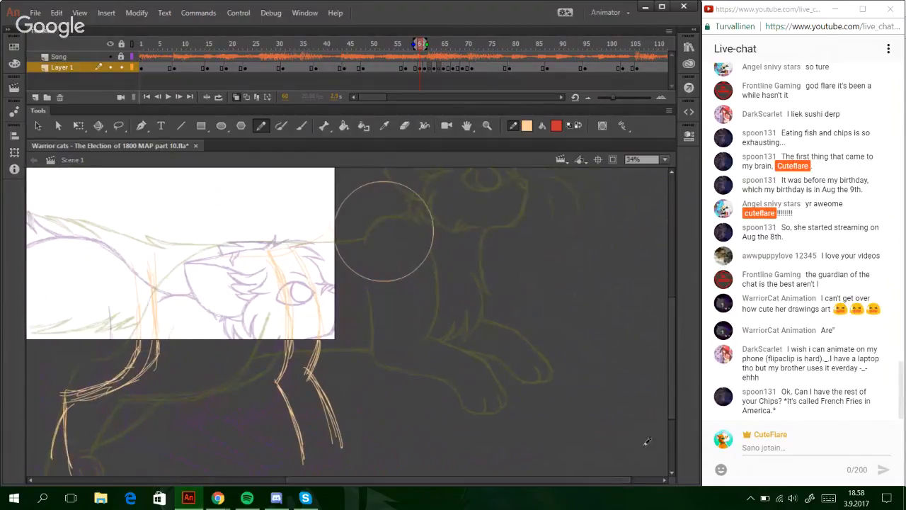
{"action": "left_click_drag", "start_coordinate": [670, 381], "coordinate": [669, 377]}
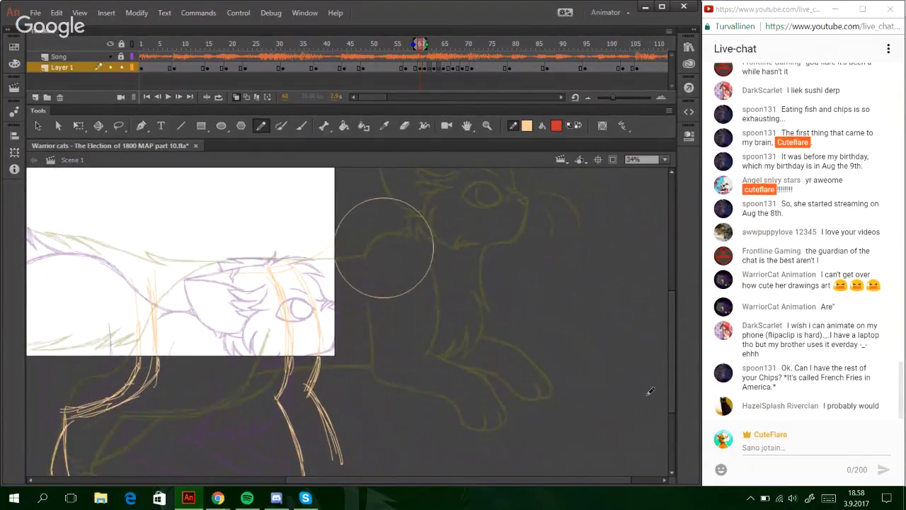
{"action": "left_click", "coordinate": [578, 126]}
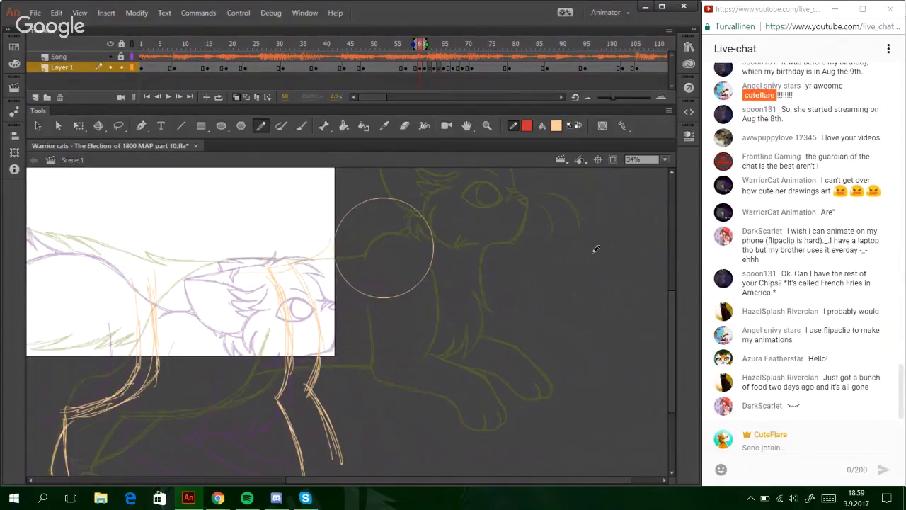
{"action": "mouse_move", "coordinate": [585, 324]}
{"action": "left_mouse_down"}
{"action": "mouse_move", "coordinate": [622, 296]}
{"action": "mouse_move", "coordinate": [668, 312]}
{"action": "left_mouse_up"}
- In Spotify, play Friends from Kappaleet, set the volume to zero, and minimize the player
{"action": "left_click", "coordinate": [246, 497]}
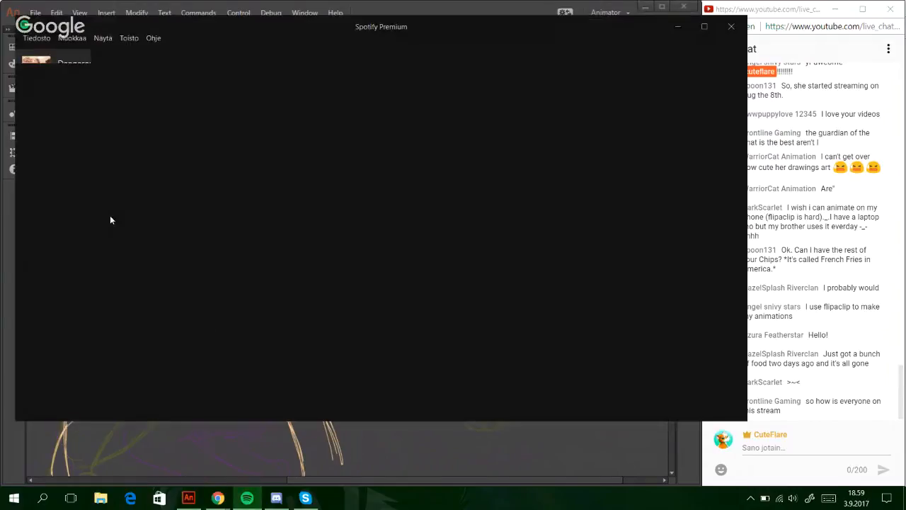
{"action": "left_click", "coordinate": [54, 165]}
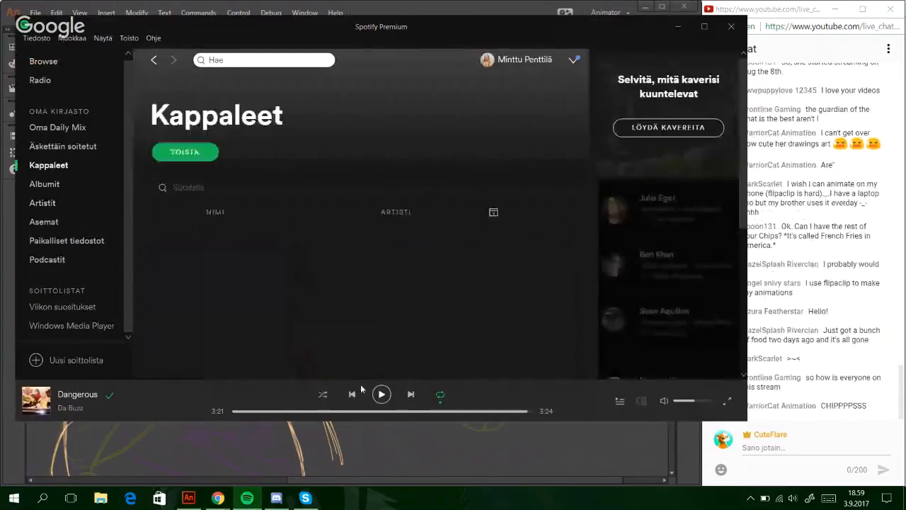
{"action": "left_click", "coordinate": [325, 395]}
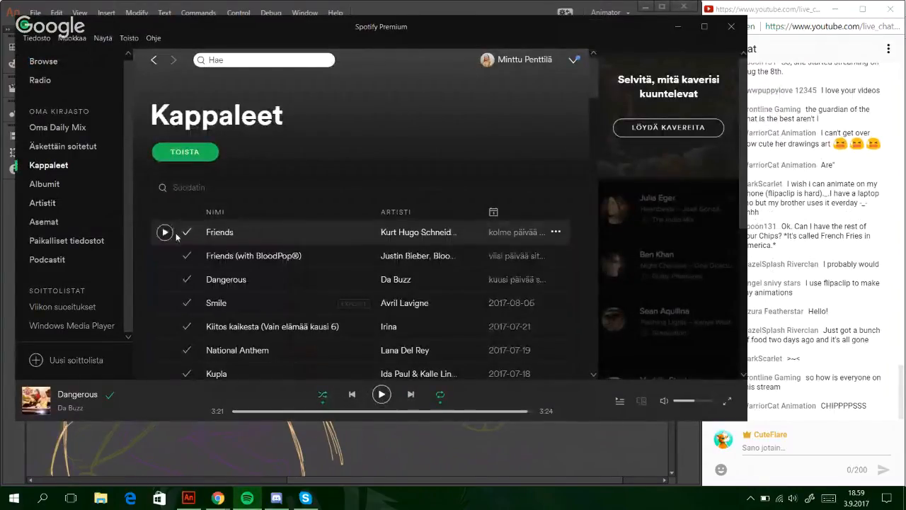
{"action": "left_click", "coordinate": [164, 231]}
{"action": "left_click", "coordinate": [325, 395]}
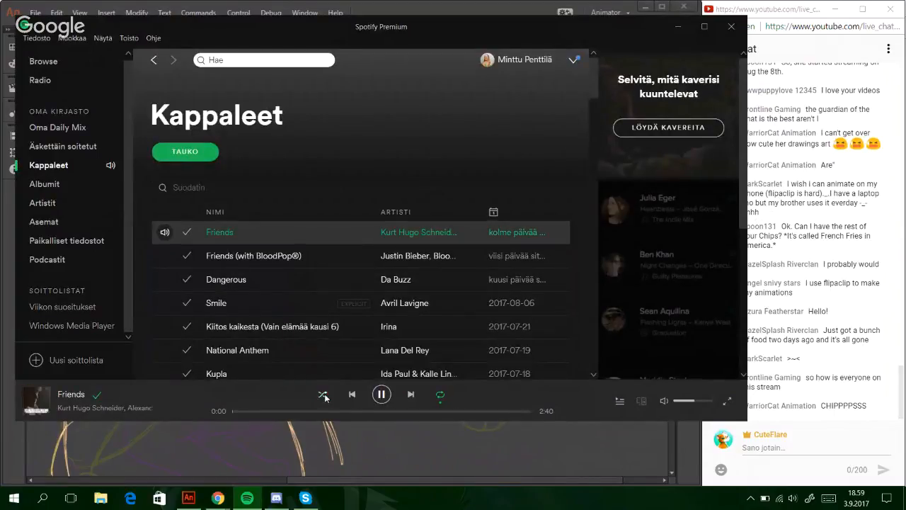
{"action": "left_click", "coordinate": [677, 401]}
{"action": "left_click", "coordinate": [677, 26]}
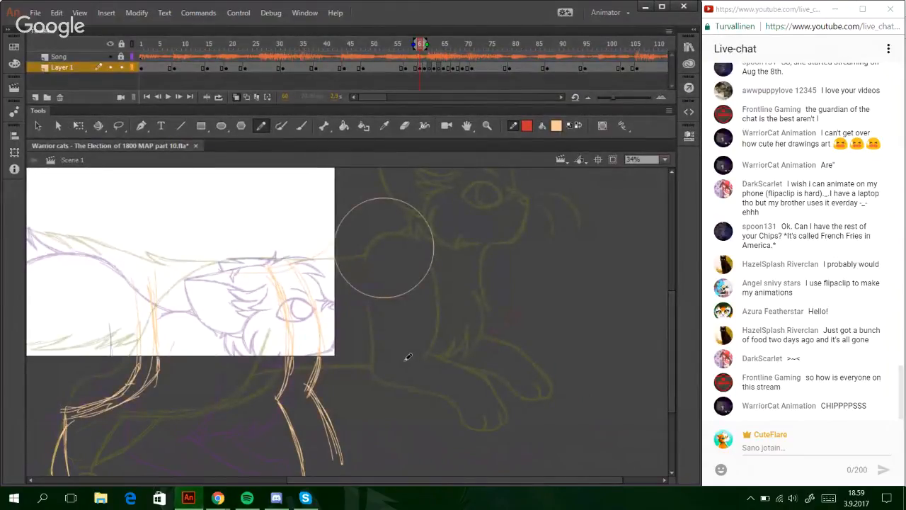
- Zoom to 51% on the head and legs, then draw a red curve over the head top
{"action": "key", "text": "z"}
{"action": "left_click_drag", "start_coordinate": [175, 256], "coordinate": [439, 453]}
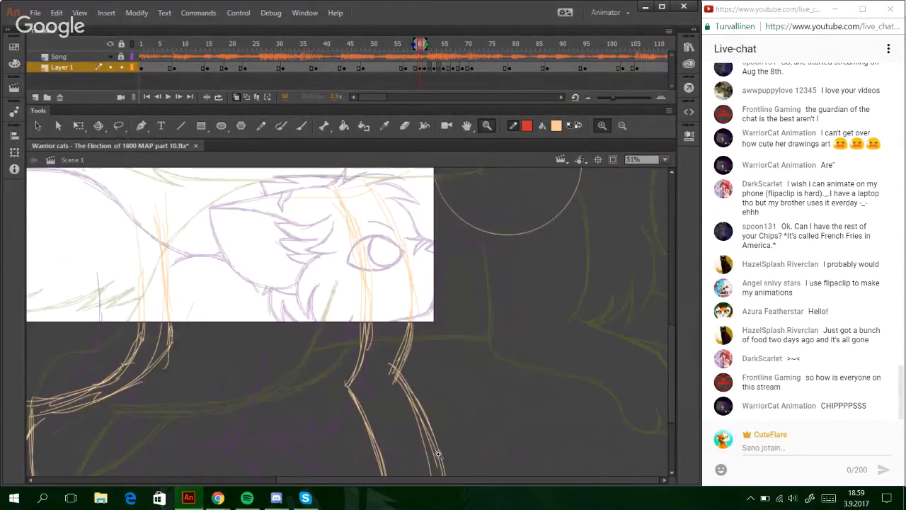
{"action": "left_click", "coordinate": [262, 126]}
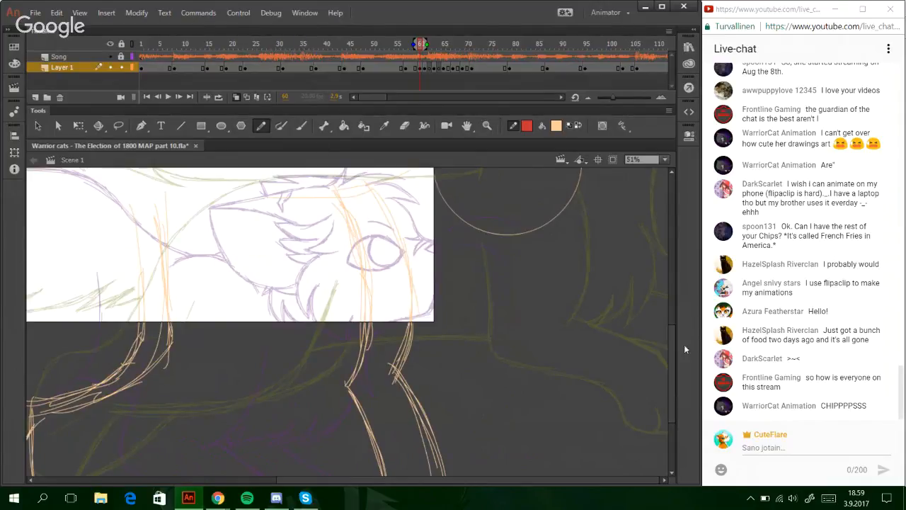
{"action": "left_click_drag", "start_coordinate": [672, 341], "coordinate": [672, 330]}
{"action": "left_click_drag", "start_coordinate": [295, 244], "coordinate": [362, 212]}
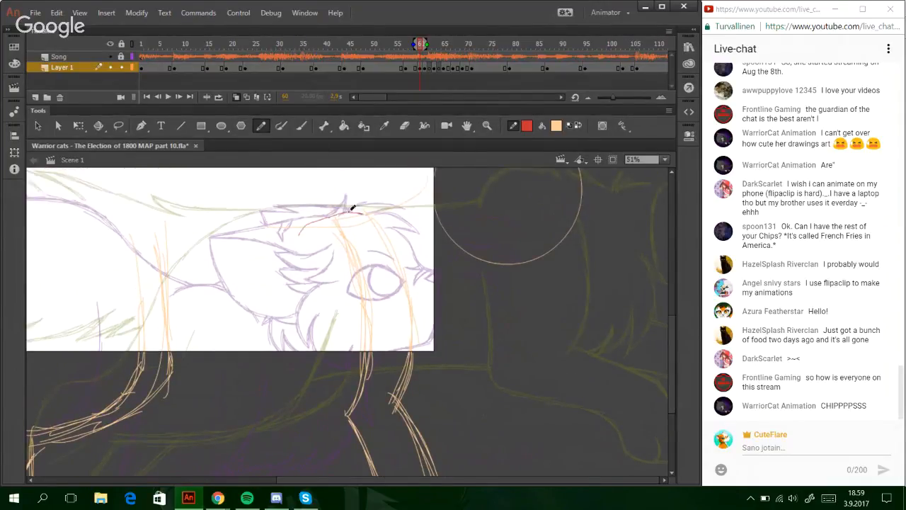
{"action": "key", "text": "ctrl+z"}
{"action": "mouse_move", "coordinate": [304, 233]}
{"action": "left_mouse_down"}
{"action": "mouse_move", "coordinate": [347, 211]}
{"action": "mouse_move", "coordinate": [381, 218]}
{"action": "left_mouse_up"}
{"action": "left_click_drag", "start_coordinate": [306, 233], "coordinate": [337, 213]}
{"action": "key", "text": "ctrl+z"}
{"action": "key", "text": "ctrl+z"}
{"action": "key", "text": "ctrl+z"}
- Trace a clean red line up the right front leg
{"action": "left_click_drag", "start_coordinate": [672, 343], "coordinate": [672, 350]}
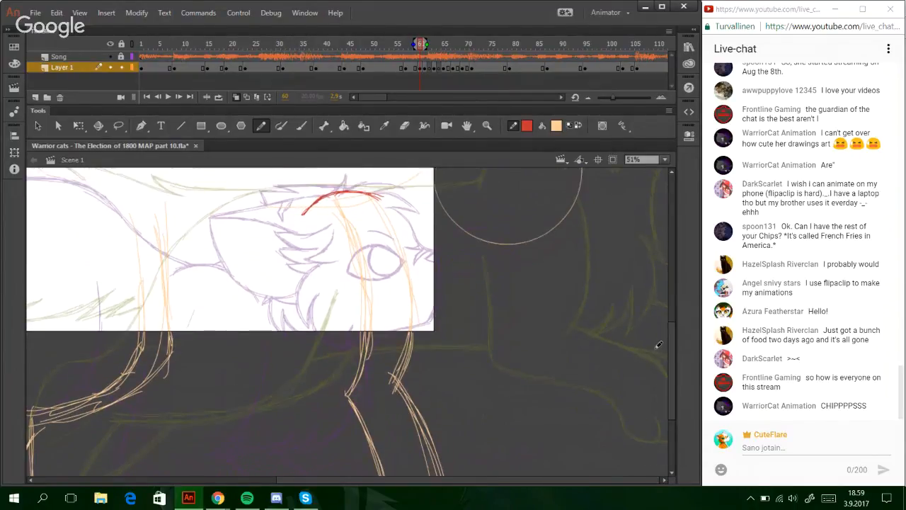
{"action": "mouse_move", "coordinate": [369, 405]}
{"action": "left_mouse_down"}
{"action": "mouse_move", "coordinate": [409, 338]}
{"action": "mouse_move", "coordinate": [393, 376]}
{"action": "mouse_move", "coordinate": [411, 322]}
{"action": "left_mouse_up"}
{"action": "left_click_drag", "start_coordinate": [395, 360], "coordinate": [412, 294]}
{"action": "key", "text": "ctrl+z"}
{"action": "mouse_move", "coordinate": [388, 389]}
{"action": "left_mouse_down"}
{"action": "mouse_move", "coordinate": [405, 356]}
{"action": "mouse_move", "coordinate": [412, 293]}
{"action": "left_mouse_up"}
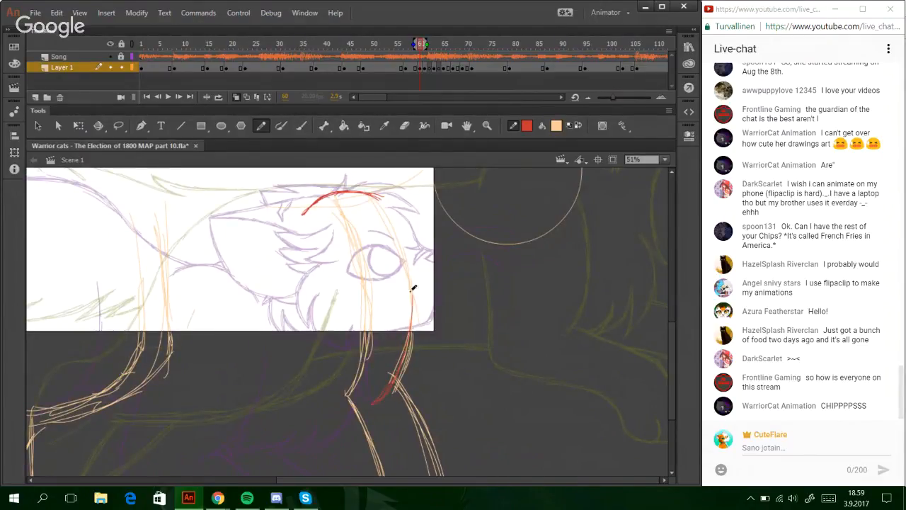
{"action": "key", "text": "ctrl+z"}
{"action": "left_click_drag", "start_coordinate": [401, 374], "coordinate": [409, 302]}
{"action": "key", "text": "ctrl+z"}
{"action": "key", "text": "ctrl+z"}
{"action": "left_click_drag", "start_coordinate": [393, 380], "coordinate": [414, 293]}
{"action": "mouse_move", "coordinate": [412, 331]}
{"action": "left_mouse_down"}
{"action": "mouse_move", "coordinate": [415, 297]}
{"action": "mouse_move", "coordinate": [412, 332]}
{"action": "mouse_move", "coordinate": [412, 275]}
{"action": "left_mouse_up"}
{"action": "key", "text": "ctrl+z"}
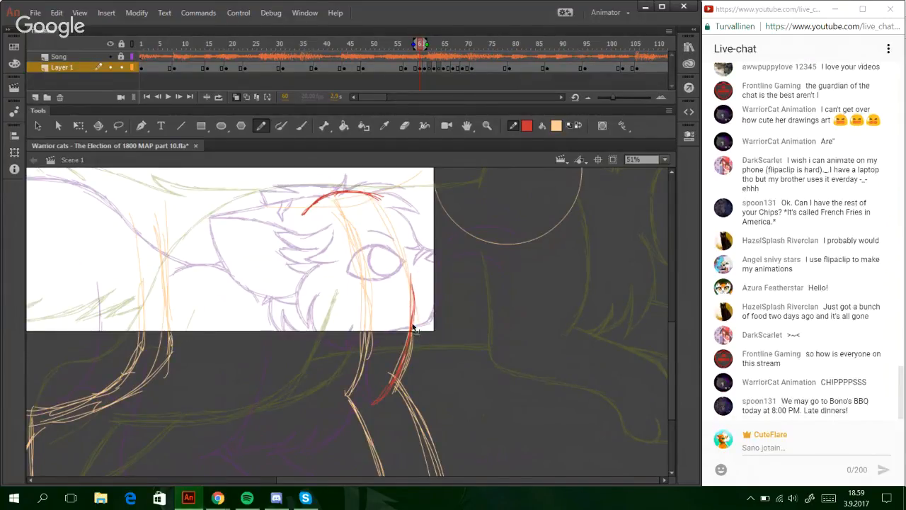
{"action": "key", "text": "ctrl+z"}
{"action": "left_click_drag", "start_coordinate": [414, 327], "coordinate": [412, 273]}
- Trace the other front leg in red, continuing the line downward
{"action": "scroll", "coordinate": [669, 361], "scroll_direction": "down", "scroll_amount": 3}
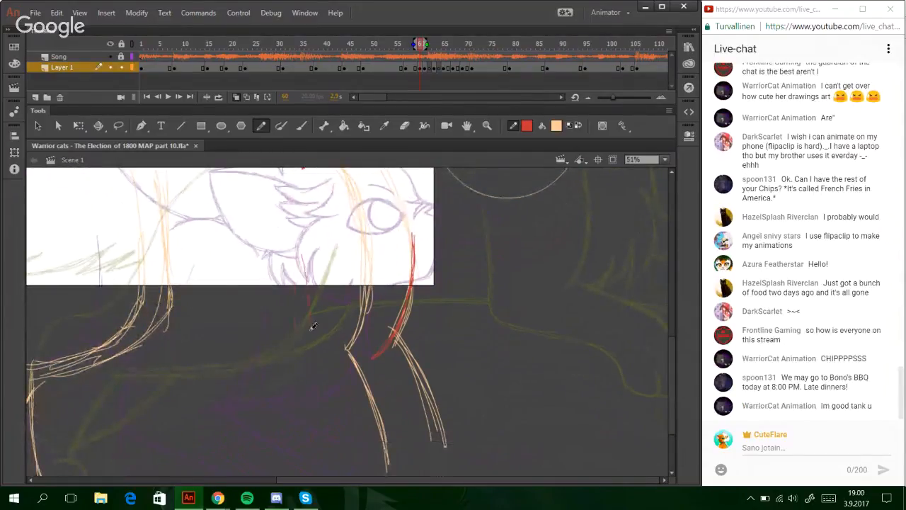
{"action": "mouse_move", "coordinate": [306, 248]}
{"action": "left_mouse_down"}
{"action": "mouse_move", "coordinate": [308, 352]}
{"action": "mouse_move", "coordinate": [344, 405]}
{"action": "left_mouse_up"}
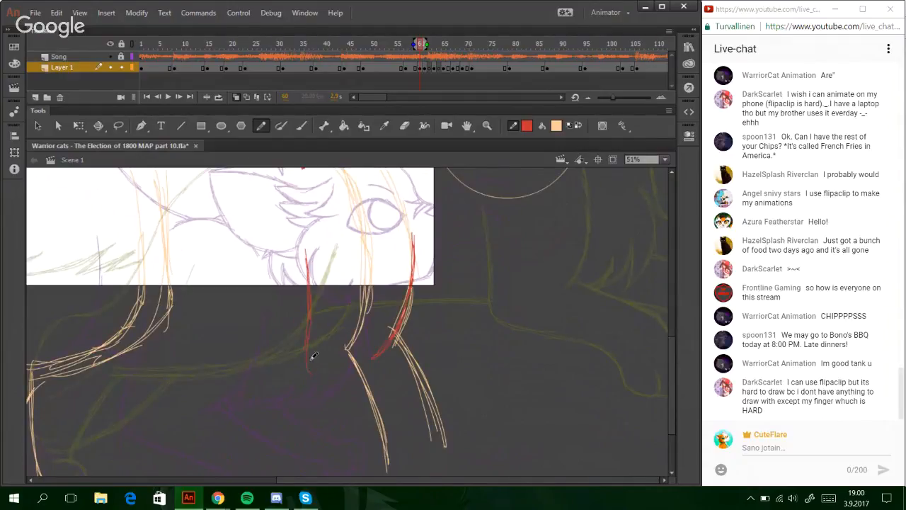
{"action": "left_click_drag", "start_coordinate": [314, 356], "coordinate": [363, 464]}
{"action": "left_click_drag", "start_coordinate": [672, 379], "coordinate": [674, 397]}
- Trace the near front leg's edge, foot bottom and paw side in red
{"action": "mouse_move", "coordinate": [307, 322]}
{"action": "left_mouse_down"}
{"action": "mouse_move", "coordinate": [331, 352]}
{"action": "mouse_move", "coordinate": [356, 431]}
{"action": "mouse_move", "coordinate": [378, 440]}
{"action": "left_mouse_up"}
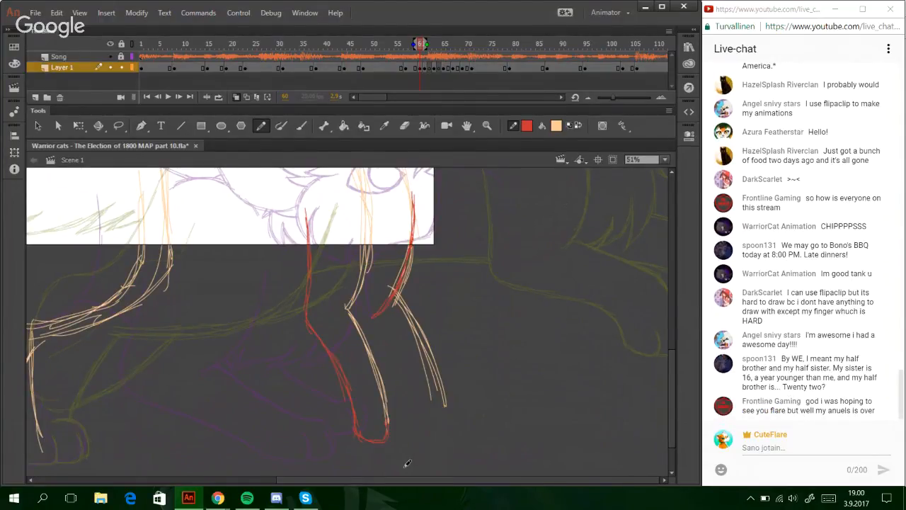
{"action": "mouse_move", "coordinate": [409, 437]}
{"action": "left_mouse_down"}
{"action": "mouse_move", "coordinate": [384, 436]}
{"action": "mouse_move", "coordinate": [411, 422]}
{"action": "left_mouse_up"}
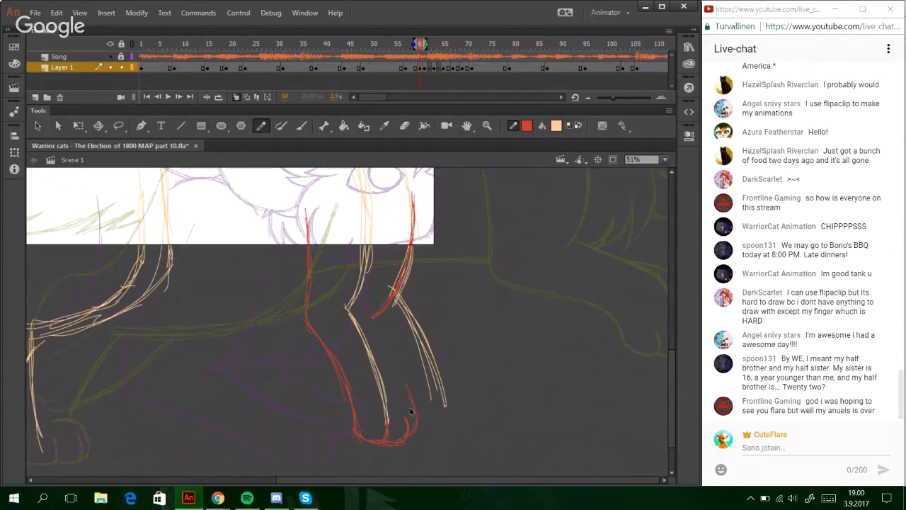
{"action": "left_click_drag", "start_coordinate": [418, 399], "coordinate": [419, 402]}
{"action": "mouse_move", "coordinate": [417, 409]}
{"action": "left_mouse_down"}
{"action": "mouse_move", "coordinate": [401, 360]}
{"action": "mouse_move", "coordinate": [412, 396]}
{"action": "left_mouse_up"}
{"action": "left_click_drag", "start_coordinate": [386, 319], "coordinate": [402, 357]}
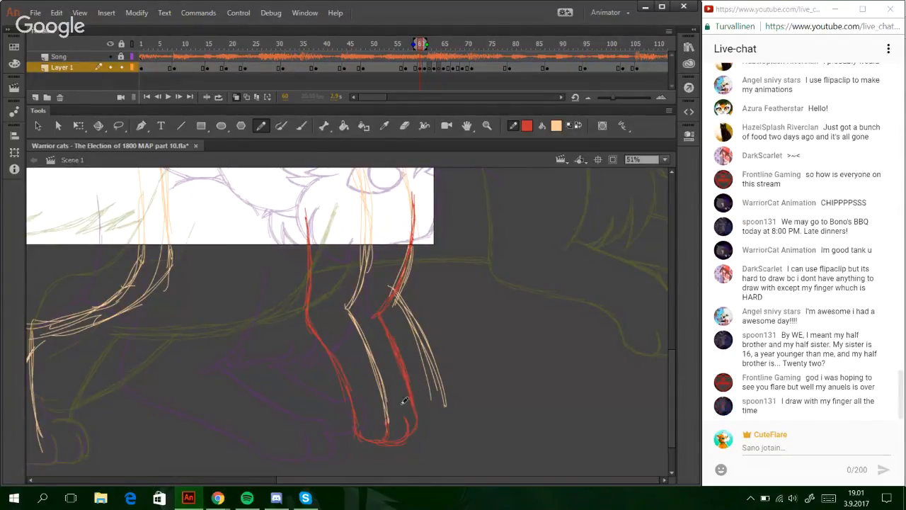
{"action": "mouse_move", "coordinate": [396, 480]}
{"action": "left_mouse_down"}
{"action": "mouse_move", "coordinate": [361, 478]}
{"action": "mouse_move", "coordinate": [382, 480]}
{"action": "left_mouse_up"}
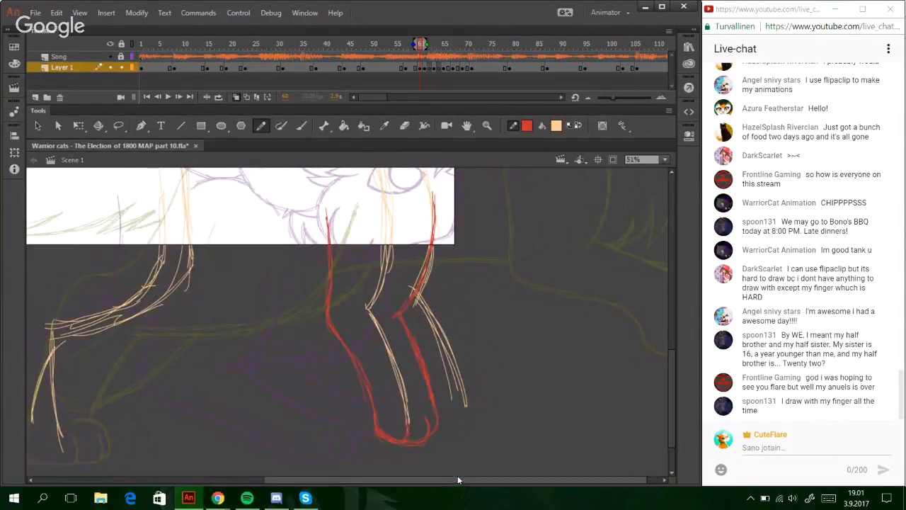
{"action": "left_click_drag", "start_coordinate": [453, 476], "coordinate": [391, 480]}
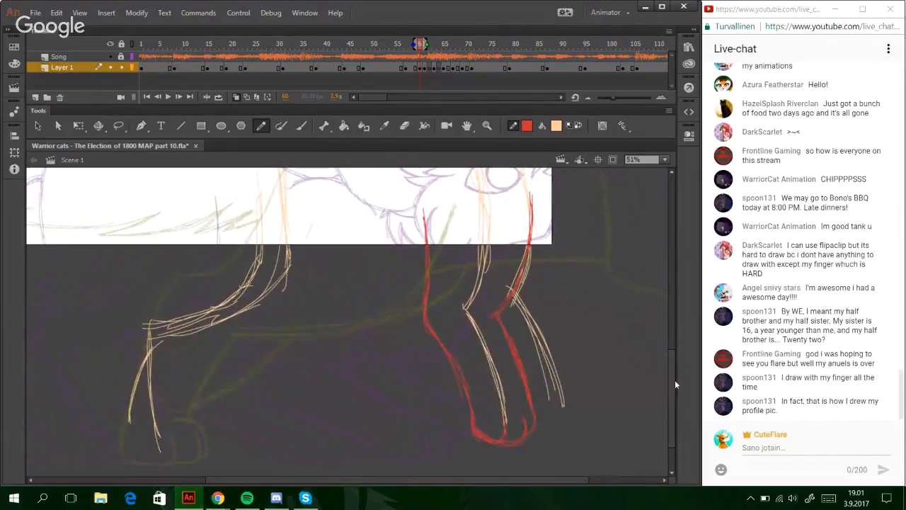
- Draw the red line along the left leg's underside up toward the chest and its front edge
{"action": "scroll", "coordinate": [625, 362], "scroll_direction": "up", "scroll_amount": 1}
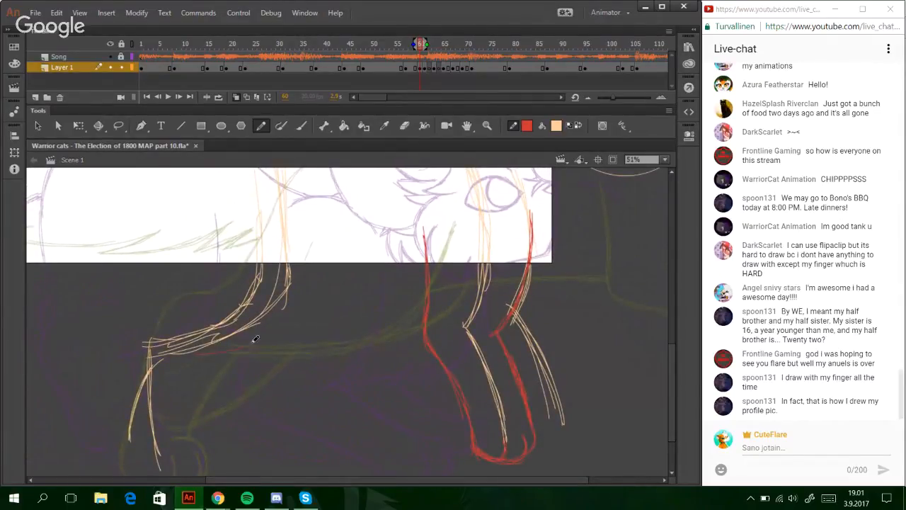
{"action": "left_click_drag", "start_coordinate": [182, 358], "coordinate": [215, 352]}
{"action": "left_click_drag", "start_coordinate": [228, 351], "coordinate": [287, 330]}
{"action": "mouse_move", "coordinate": [309, 275]}
{"action": "left_mouse_down"}
{"action": "mouse_move", "coordinate": [280, 325]}
{"action": "mouse_move", "coordinate": [323, 215]}
{"action": "left_mouse_up"}
{"action": "mouse_move", "coordinate": [317, 290]}
{"action": "left_mouse_down"}
{"action": "mouse_move", "coordinate": [324, 214]}
{"action": "mouse_move", "coordinate": [324, 223]}
{"action": "left_mouse_up"}
{"action": "key", "text": "ctrl+z"}
{"action": "key", "text": "ctrl+z"}
{"action": "key", "text": "ctrl+z"}
{"action": "mouse_move", "coordinate": [317, 275]}
{"action": "left_mouse_down"}
{"action": "mouse_move", "coordinate": [321, 215]}
{"action": "mouse_move", "coordinate": [322, 253]}
{"action": "mouse_move", "coordinate": [325, 224]}
{"action": "left_mouse_up"}
{"action": "key", "text": "ctrl+z"}
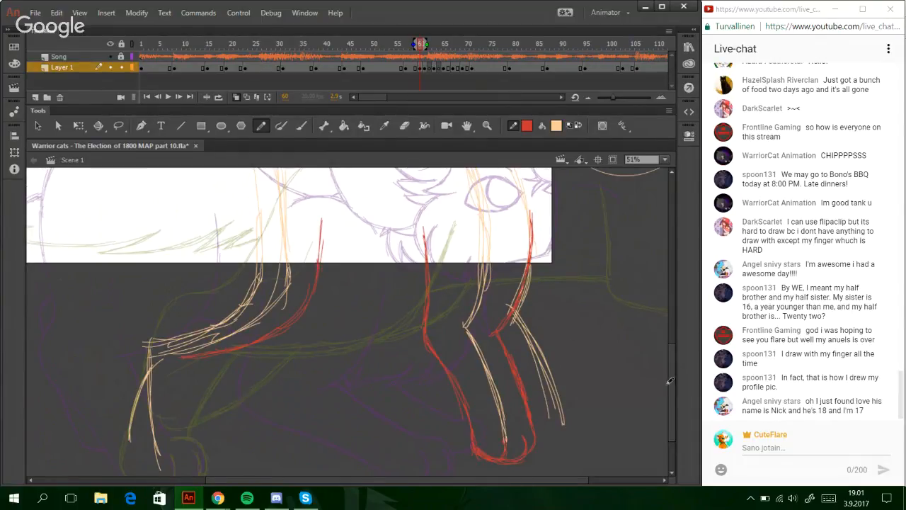
- Trace the left leg's back edge and paw bottom in red, curving the line into the paw
{"action": "left_click_drag", "start_coordinate": [674, 392], "coordinate": [674, 411]}
{"action": "left_click_drag", "start_coordinate": [109, 249], "coordinate": [100, 322]}
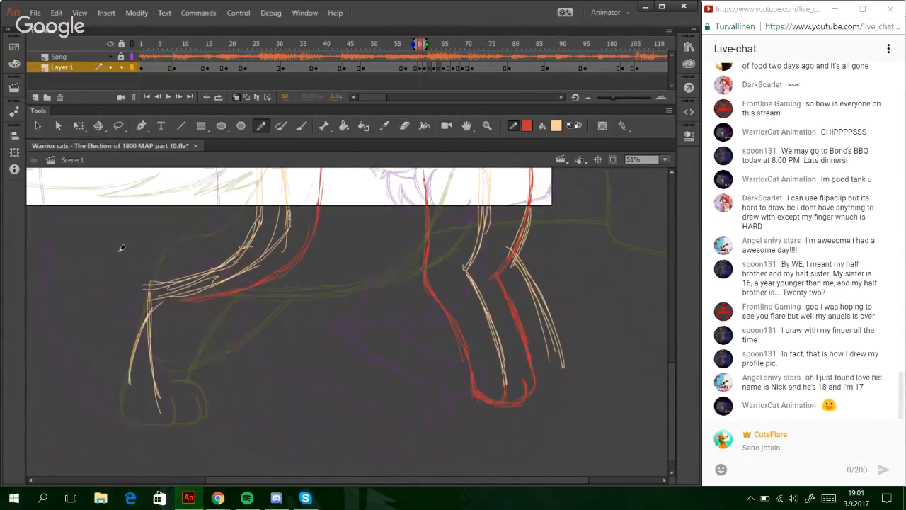
{"action": "mouse_move", "coordinate": [119, 251]}
{"action": "left_mouse_down"}
{"action": "mouse_move", "coordinate": [105, 292]}
{"action": "mouse_move", "coordinate": [104, 283]}
{"action": "mouse_move", "coordinate": [117, 353]}
{"action": "left_mouse_up"}
{"action": "left_click_drag", "start_coordinate": [104, 305], "coordinate": [119, 388]}
{"action": "mouse_move", "coordinate": [108, 325]}
{"action": "left_mouse_down"}
{"action": "mouse_move", "coordinate": [124, 419]}
{"action": "mouse_move", "coordinate": [120, 400]}
{"action": "mouse_move", "coordinate": [129, 422]}
{"action": "mouse_move", "coordinate": [172, 424]}
{"action": "mouse_move", "coordinate": [167, 392]}
{"action": "mouse_move", "coordinate": [186, 427]}
{"action": "mouse_move", "coordinate": [179, 422]}
{"action": "mouse_move", "coordinate": [201, 418]}
{"action": "mouse_move", "coordinate": [198, 392]}
{"action": "left_mouse_up"}
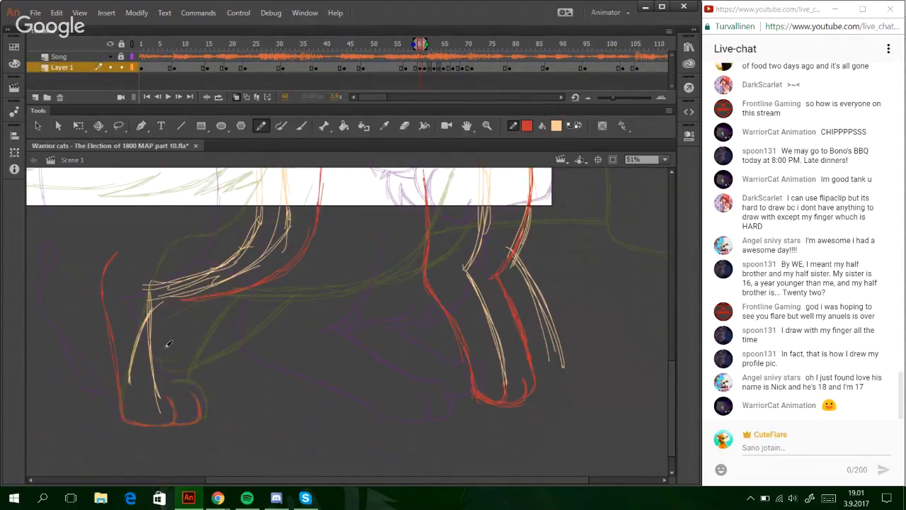
{"action": "mouse_move", "coordinate": [182, 377]}
{"action": "left_mouse_down"}
{"action": "mouse_move", "coordinate": [179, 311]}
{"action": "mouse_move", "coordinate": [178, 338]}
{"action": "left_mouse_up"}
{"action": "mouse_move", "coordinate": [185, 298]}
{"action": "left_mouse_down"}
{"action": "mouse_move", "coordinate": [178, 378]}
{"action": "mouse_move", "coordinate": [202, 389]}
{"action": "mouse_move", "coordinate": [203, 418]}
{"action": "left_mouse_up"}
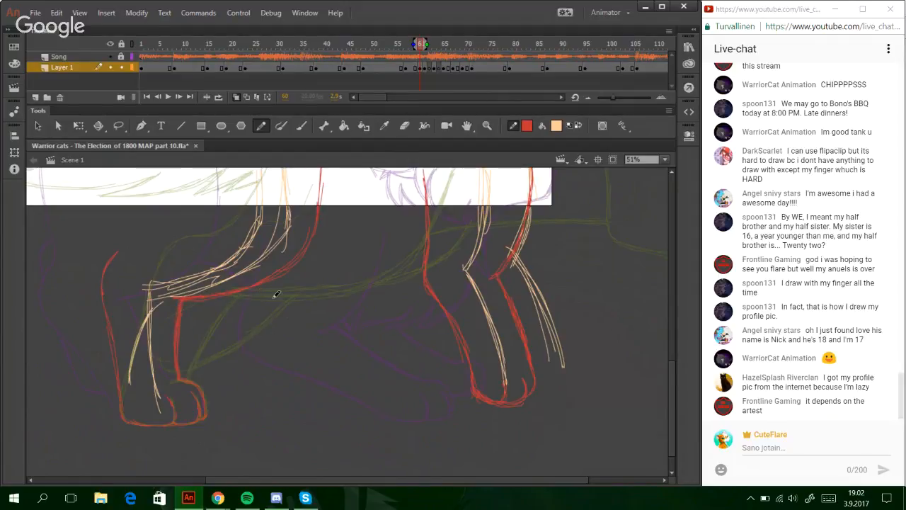
{"action": "left_click_drag", "start_coordinate": [672, 379], "coordinate": [670, 340]}
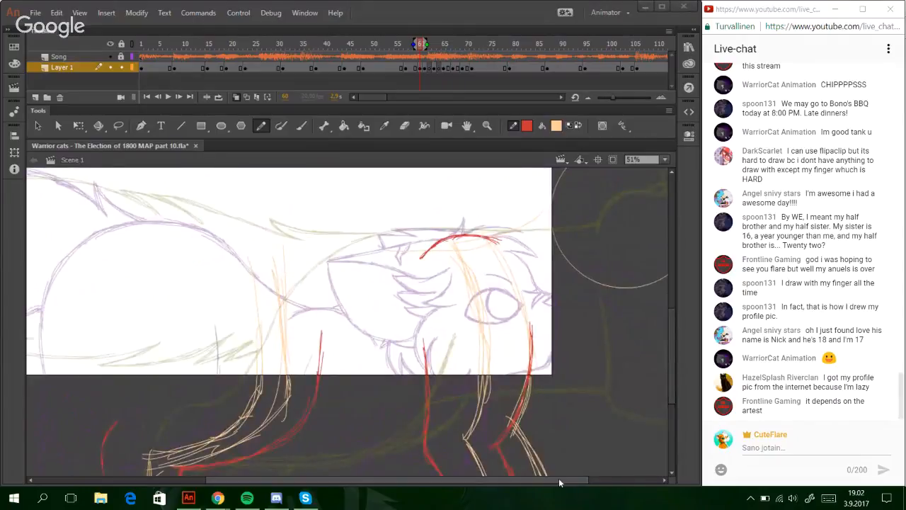
- Bring the head circle into view and switch the pencil to the peach guide colour
{"action": "left_click_drag", "start_coordinate": [559, 483], "coordinate": [584, 482]}
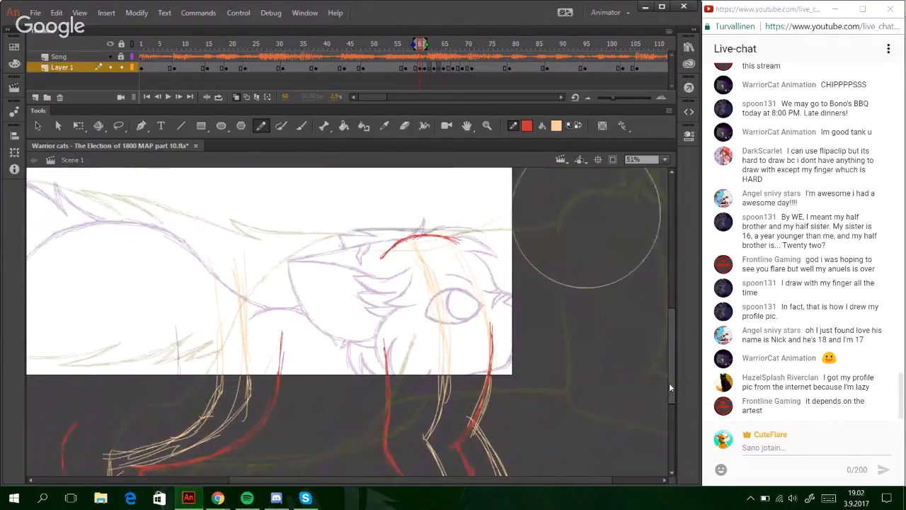
{"action": "left_click_drag", "start_coordinate": [670, 384], "coordinate": [671, 358]}
{"action": "left_click_drag", "start_coordinate": [564, 480], "coordinate": [611, 461]}
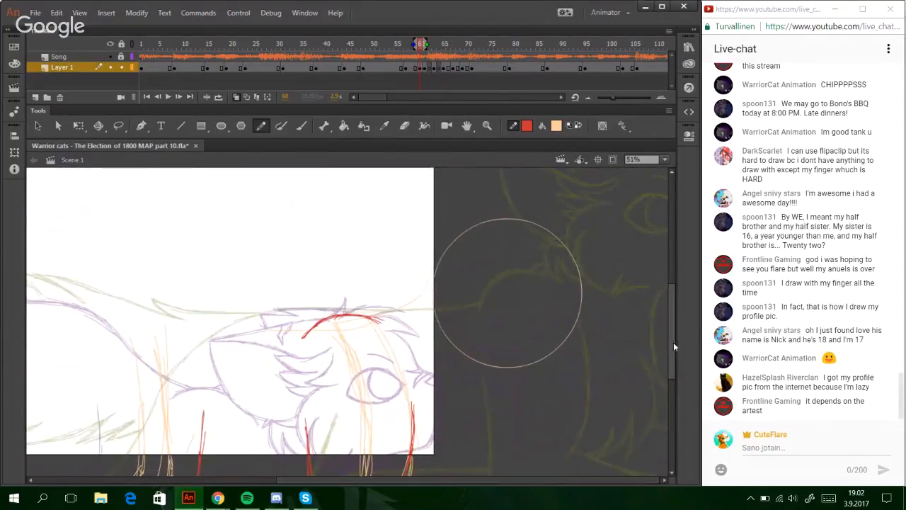
{"action": "left_click_drag", "start_coordinate": [673, 345], "coordinate": [671, 335]}
{"action": "left_click_drag", "start_coordinate": [534, 479], "coordinate": [585, 482]}
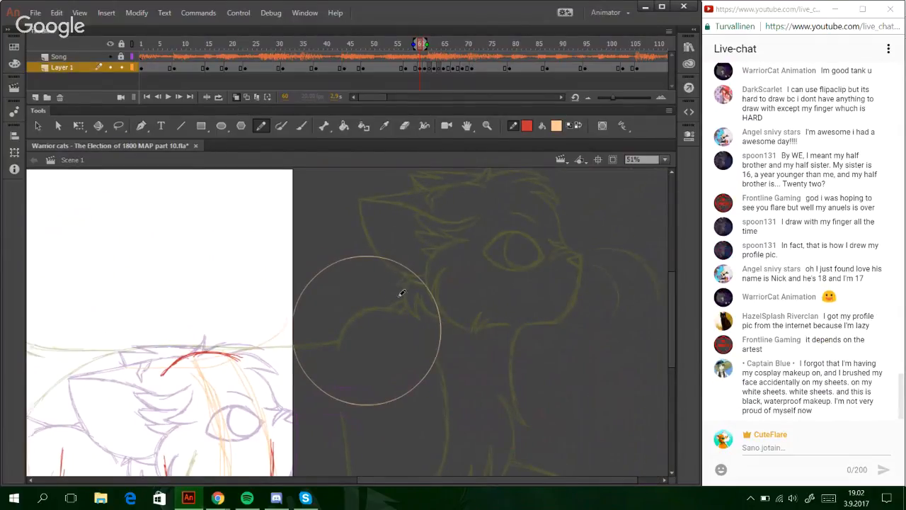
{"action": "left_click_drag", "start_coordinate": [667, 327], "coordinate": [673, 337]}
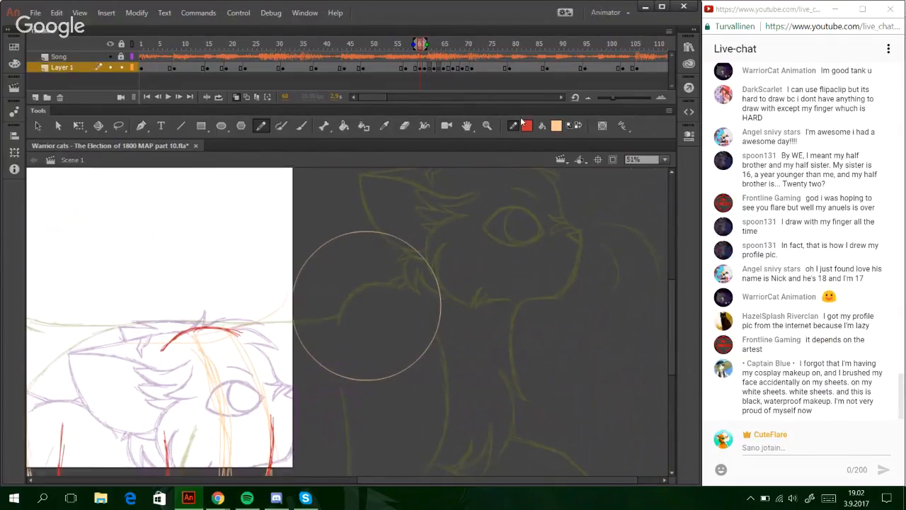
{"action": "left_click", "coordinate": [576, 125]}
- Sketch a curved peach guide across the head circle, redrawing it twice, then return to red
{"action": "mouse_move", "coordinate": [294, 211]}
{"action": "left_mouse_down"}
{"action": "mouse_move", "coordinate": [379, 227]}
{"action": "mouse_move", "coordinate": [264, 220]}
{"action": "mouse_move", "coordinate": [292, 309]}
{"action": "left_mouse_up"}
{"action": "key", "text": "ctrl+z"}
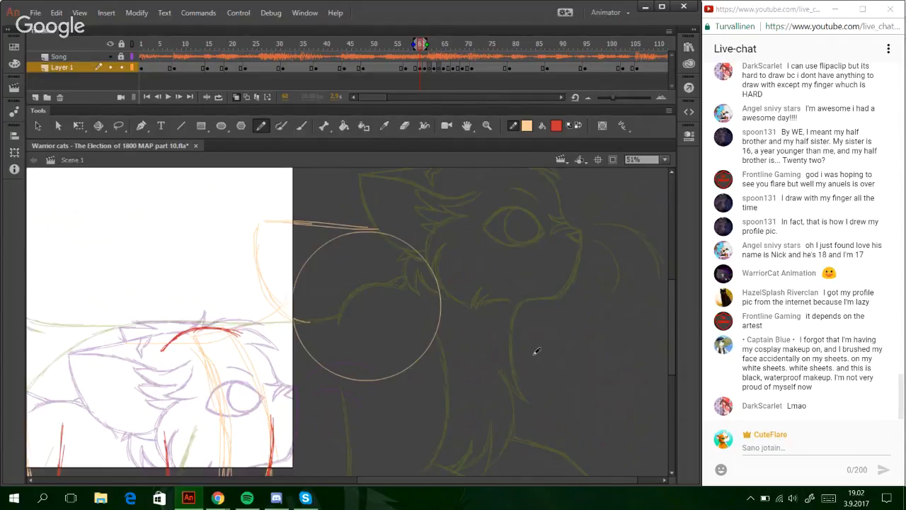
{"action": "left_click_drag", "start_coordinate": [303, 293], "coordinate": [434, 318]}
{"action": "key", "text": "ctrl+z"}
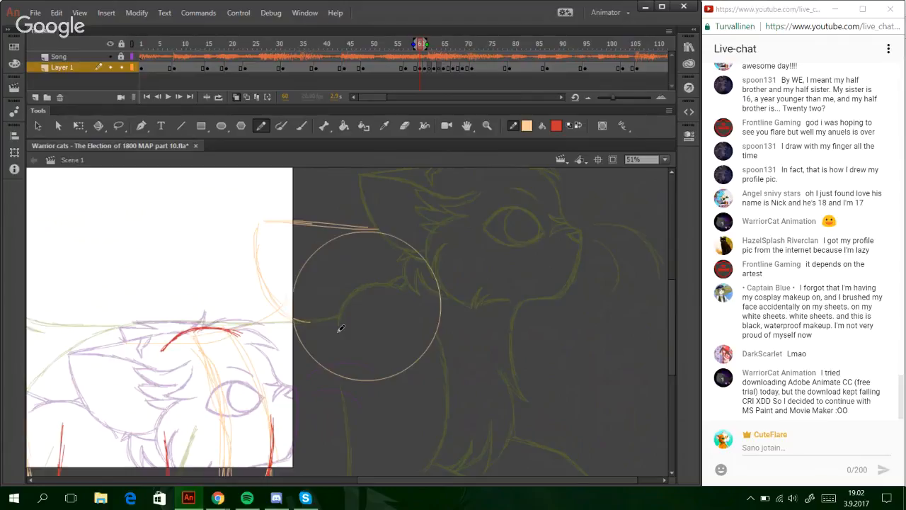
{"action": "left_click_drag", "start_coordinate": [303, 298], "coordinate": [439, 324]}
{"action": "left_click", "coordinate": [577, 127]}
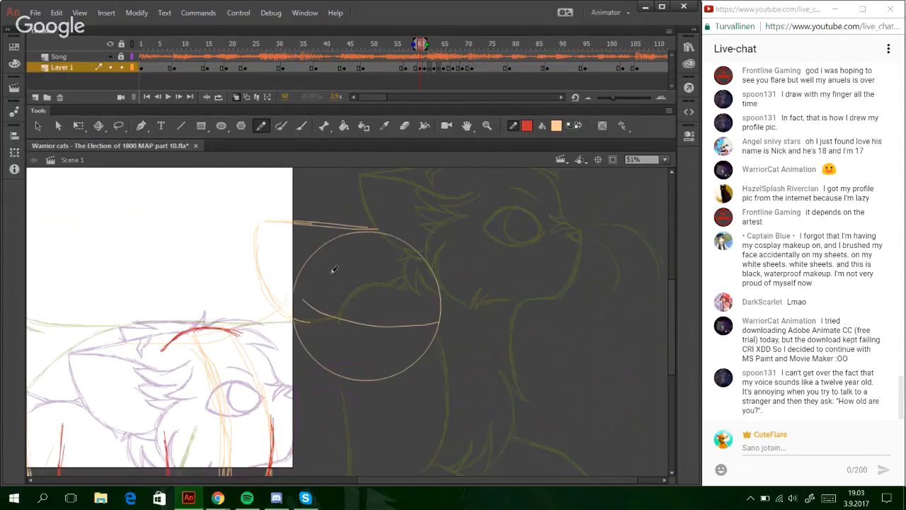
- Add short red strokes at the head's top and trace the cheek line down its left
{"action": "left_click_drag", "start_coordinate": [330, 255], "coordinate": [355, 255]}
{"action": "left_click_drag", "start_coordinate": [314, 286], "coordinate": [347, 264]}
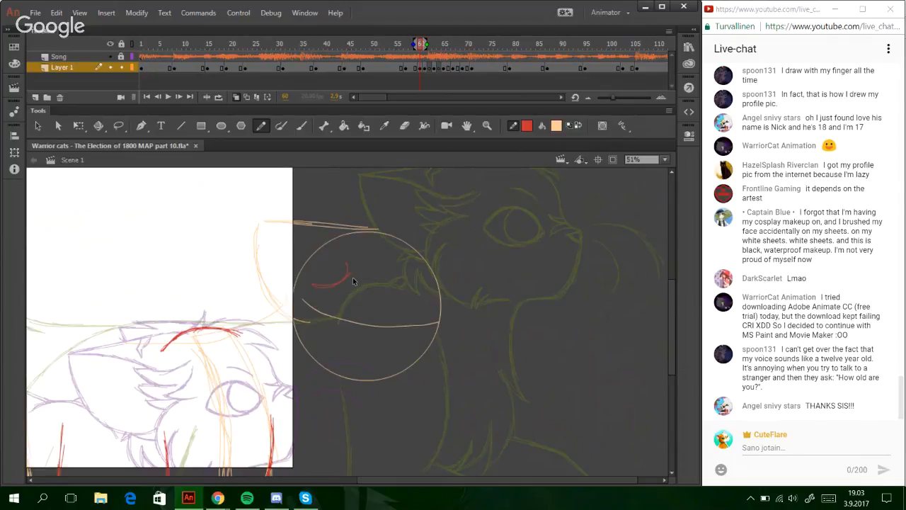
{"action": "key", "text": "ctrl+z"}
{"action": "mouse_move", "coordinate": [359, 272]}
{"action": "left_mouse_down"}
{"action": "mouse_move", "coordinate": [316, 282]}
{"action": "mouse_move", "coordinate": [337, 297]}
{"action": "mouse_move", "coordinate": [322, 285]}
{"action": "left_mouse_up"}
{"action": "key", "text": "ctrl+z"}
{"action": "mouse_move", "coordinate": [328, 298]}
{"action": "left_mouse_down"}
{"action": "mouse_move", "coordinate": [305, 314]}
{"action": "mouse_move", "coordinate": [314, 357]}
{"action": "left_mouse_up"}
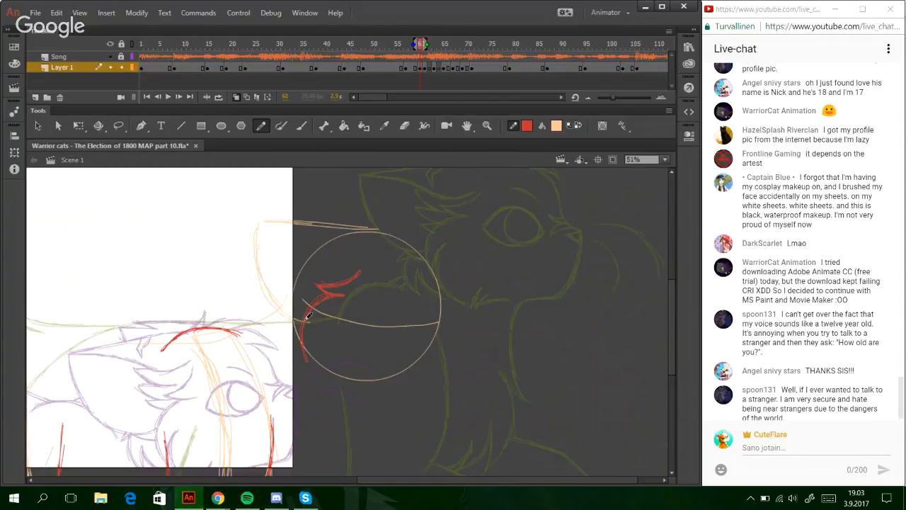
- Draw the chin line along the circle's bottom edge and extend the cheek down to it
{"action": "scroll", "coordinate": [342, 243], "scroll_direction": "down", "scroll_amount": 3}
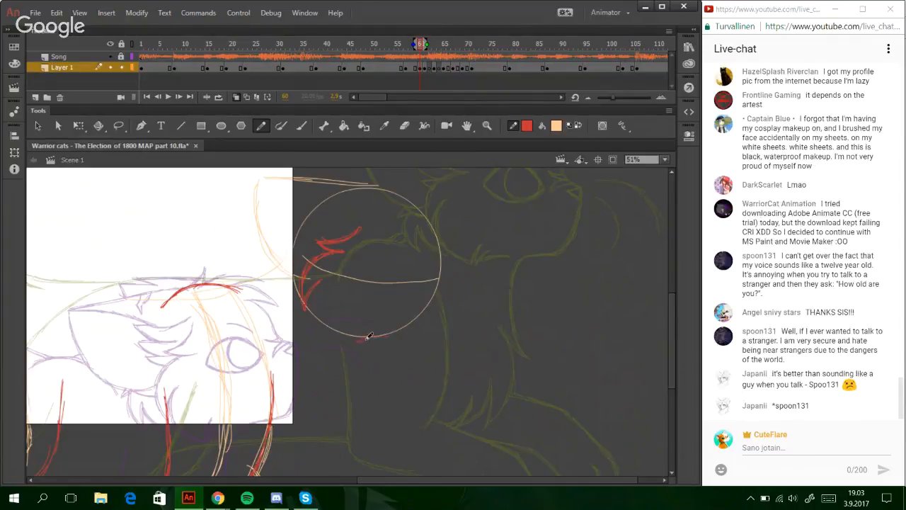
{"action": "mouse_move", "coordinate": [368, 335]}
{"action": "left_mouse_down"}
{"action": "mouse_move", "coordinate": [381, 334]}
{"action": "mouse_move", "coordinate": [345, 335]}
{"action": "mouse_move", "coordinate": [344, 344]}
{"action": "left_mouse_up"}
{"action": "key", "text": "ctrl+z"}
{"action": "left_click_drag", "start_coordinate": [345, 338], "coordinate": [354, 341]}
{"action": "mouse_move", "coordinate": [302, 295]}
{"action": "left_mouse_down"}
{"action": "mouse_move", "coordinate": [328, 342]}
{"action": "mouse_move", "coordinate": [330, 334]}
{"action": "left_mouse_up"}
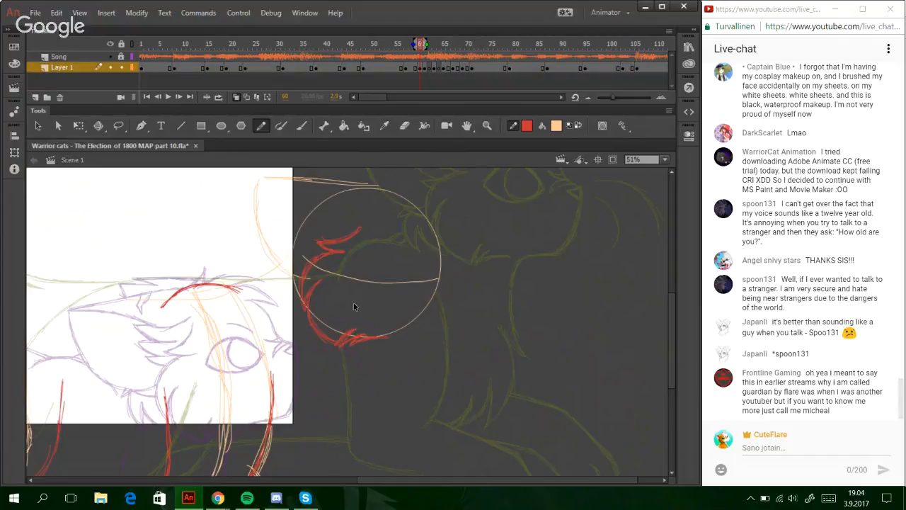
- Select the red cheek strokes and skew them slightly with Free Transform
{"action": "double_click", "coordinate": [319, 282], "text": "ctrl"}
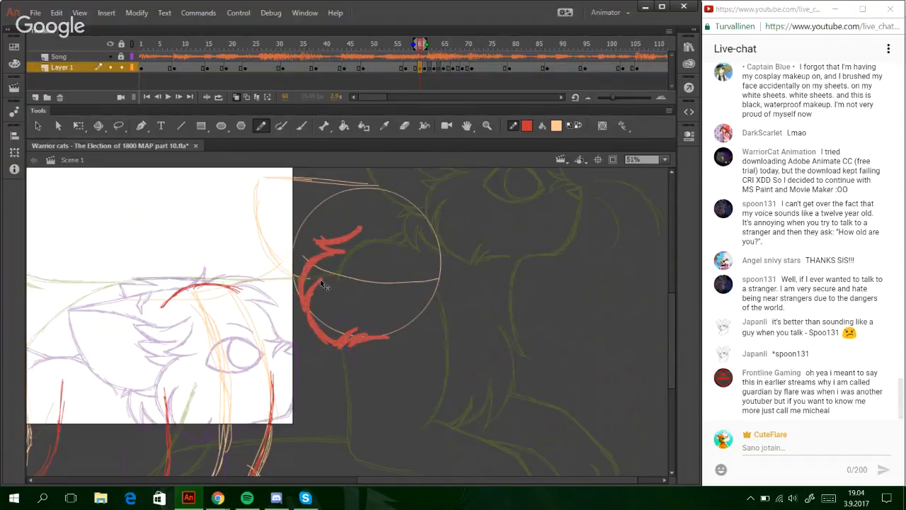
{"action": "key", "text": "q"}
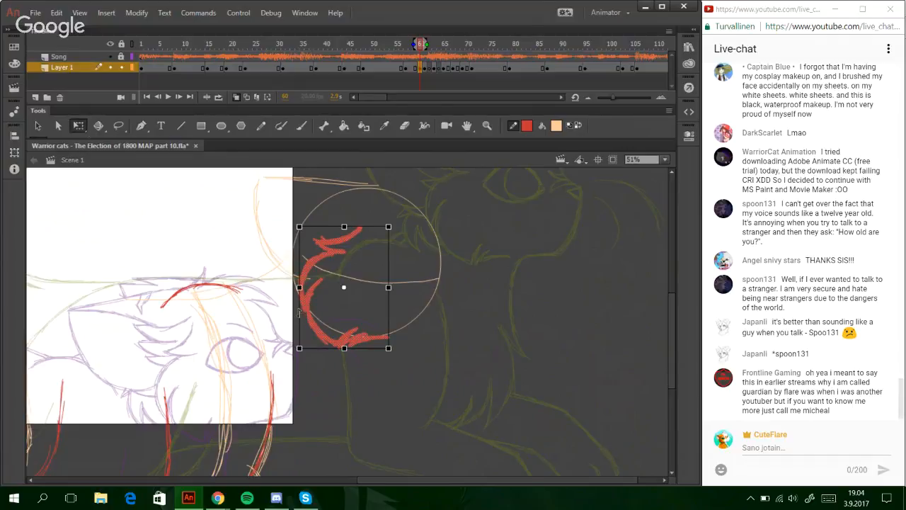
{"action": "left_click_drag", "start_coordinate": [299, 314], "coordinate": [299, 315]}
{"action": "left_click", "coordinate": [316, 320]}
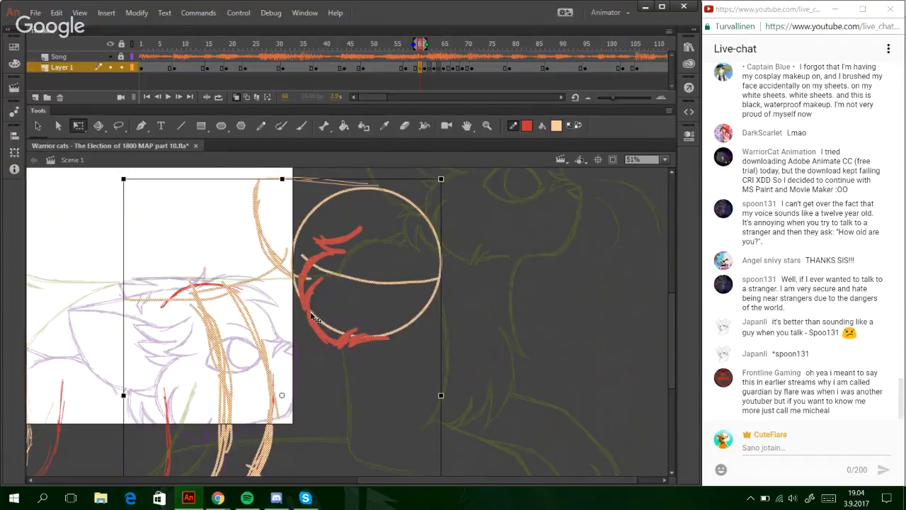
{"action": "left_click", "coordinate": [356, 184]}
{"action": "left_click", "coordinate": [260, 125]}
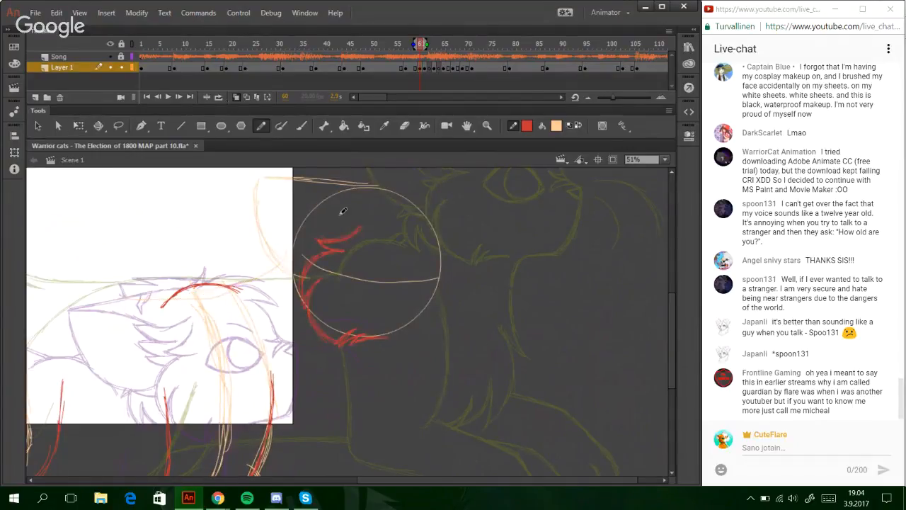
- Draw a red muzzle hook beside the circle with a short stroke down from it
{"action": "scroll", "coordinate": [495, 298], "scroll_direction": "left", "scroll_amount": 3}
{"action": "left_click_drag", "start_coordinate": [670, 349], "coordinate": [670, 386]}
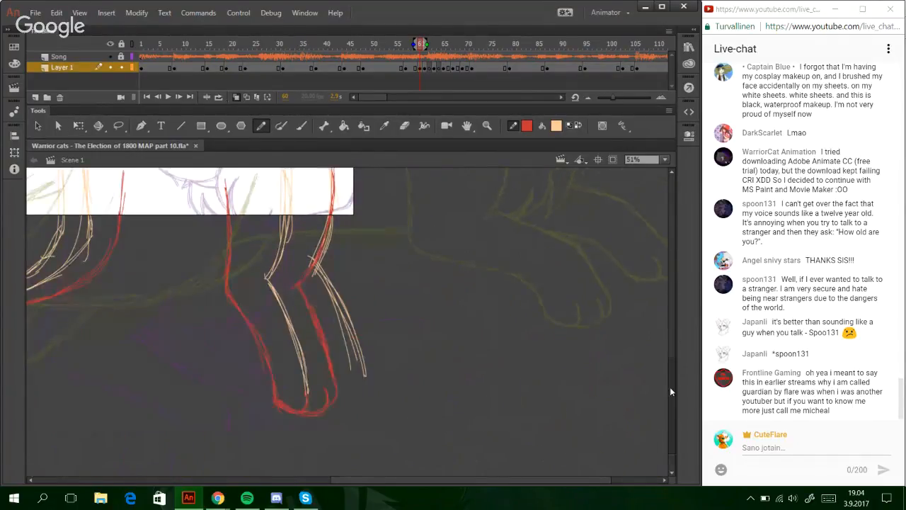
{"action": "left_click_drag", "start_coordinate": [375, 480], "coordinate": [347, 479]}
{"action": "left_click_drag", "start_coordinate": [672, 383], "coordinate": [671, 330]}
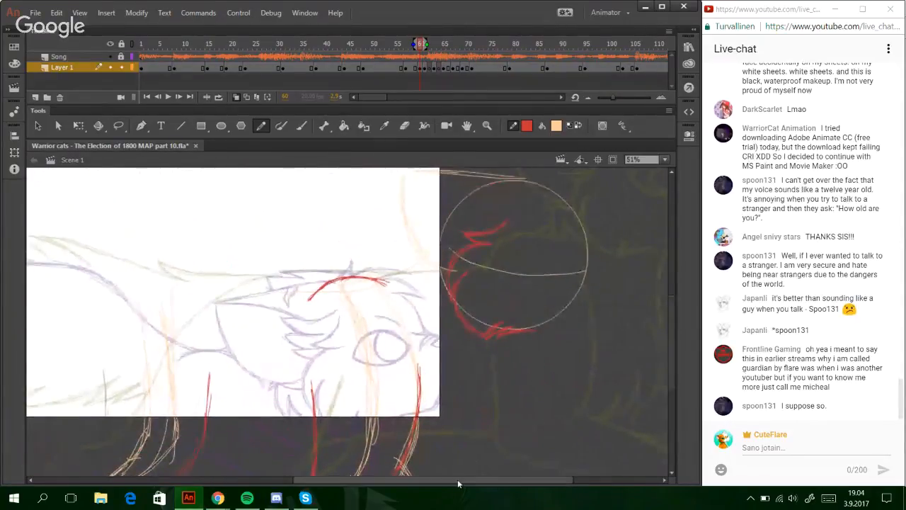
{"action": "left_click_drag", "start_coordinate": [458, 479], "coordinate": [509, 479]}
{"action": "left_click_drag", "start_coordinate": [670, 351], "coordinate": [668, 339]}
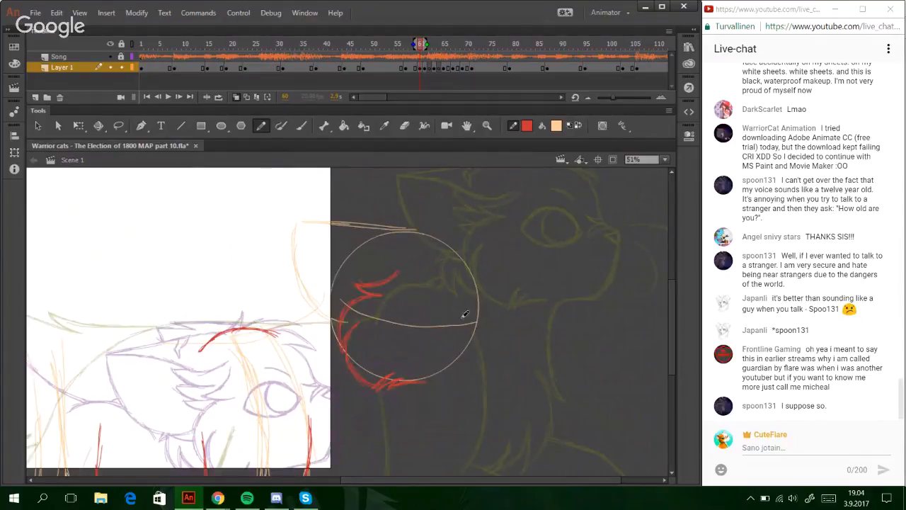
{"action": "mouse_move", "coordinate": [481, 290]}
{"action": "left_mouse_down"}
{"action": "mouse_move", "coordinate": [507, 331]}
{"action": "mouse_move", "coordinate": [494, 330]}
{"action": "mouse_move", "coordinate": [490, 364]}
{"action": "left_mouse_up"}
{"action": "key", "text": "ctrl+z"}
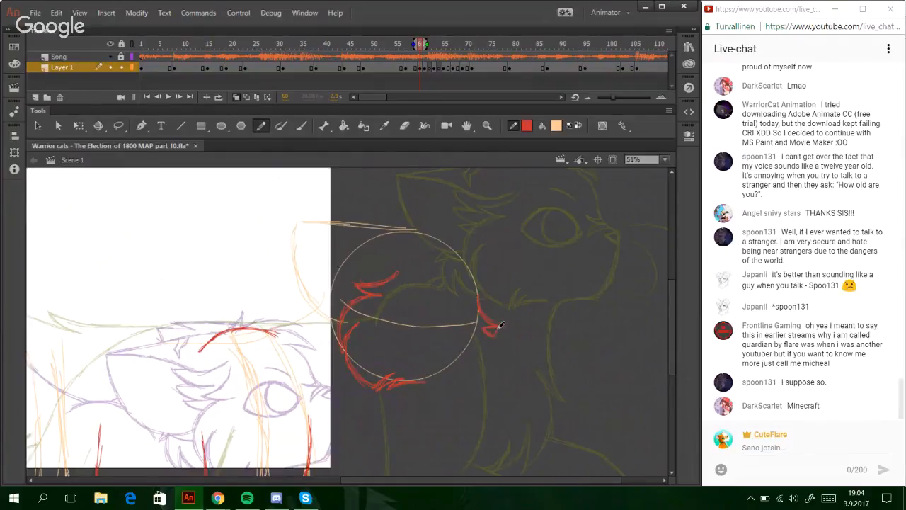
{"action": "left_click_drag", "start_coordinate": [494, 330], "coordinate": [506, 328]}
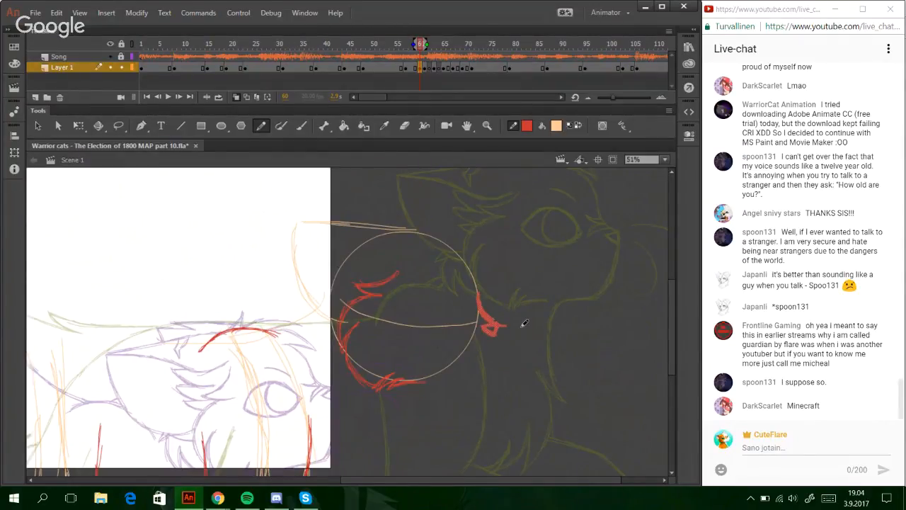
{"action": "key", "text": "ctrl+z"}
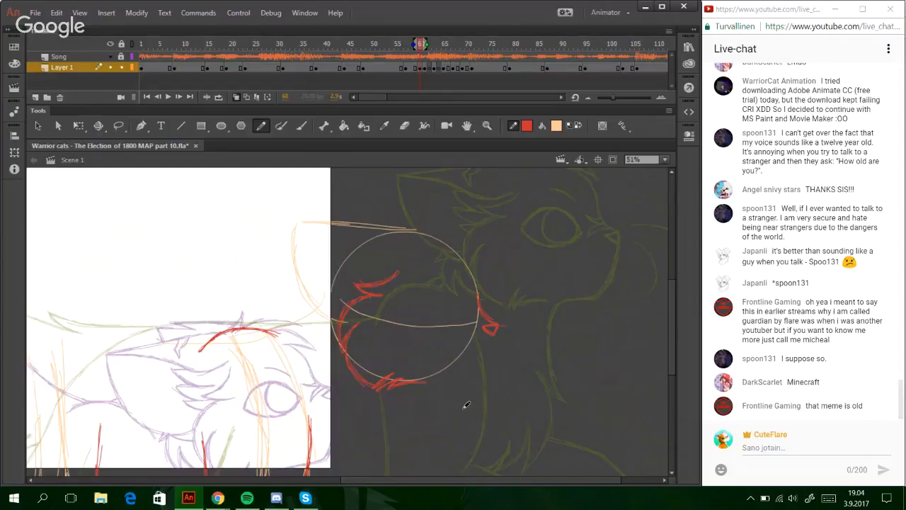
{"action": "mouse_move", "coordinate": [493, 330]}
{"action": "left_mouse_down"}
{"action": "mouse_move", "coordinate": [481, 379]}
{"action": "mouse_move", "coordinate": [496, 330]}
{"action": "mouse_move", "coordinate": [493, 354]}
{"action": "left_mouse_up"}
- Extend the lower jaw curve leftward and remove the last stray red stroke
{"action": "mouse_move", "coordinate": [450, 388]}
{"action": "left_mouse_down"}
{"action": "mouse_move", "coordinate": [473, 381]}
{"action": "mouse_move", "coordinate": [441, 382]}
{"action": "mouse_move", "coordinate": [465, 382]}
{"action": "left_mouse_up"}
{"action": "key", "text": "ctrl+z"}
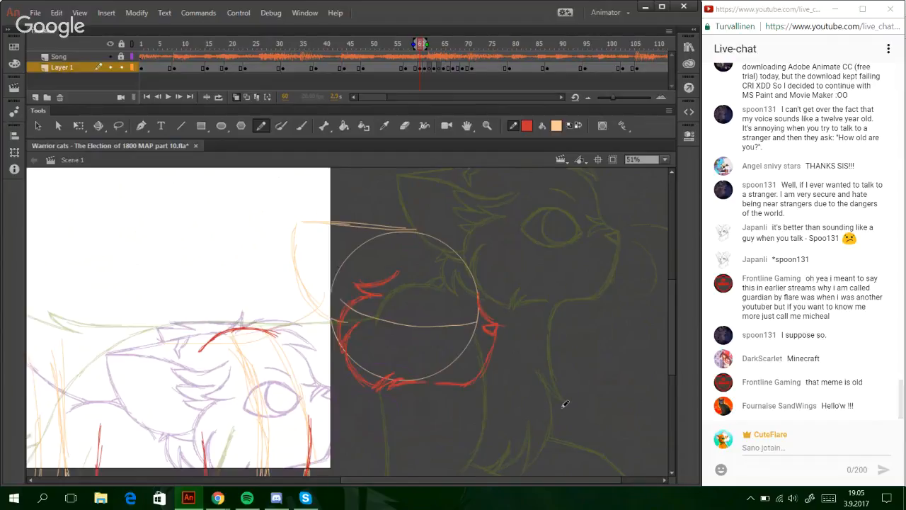
{"action": "left_click_drag", "start_coordinate": [674, 371], "coordinate": [672, 348]}
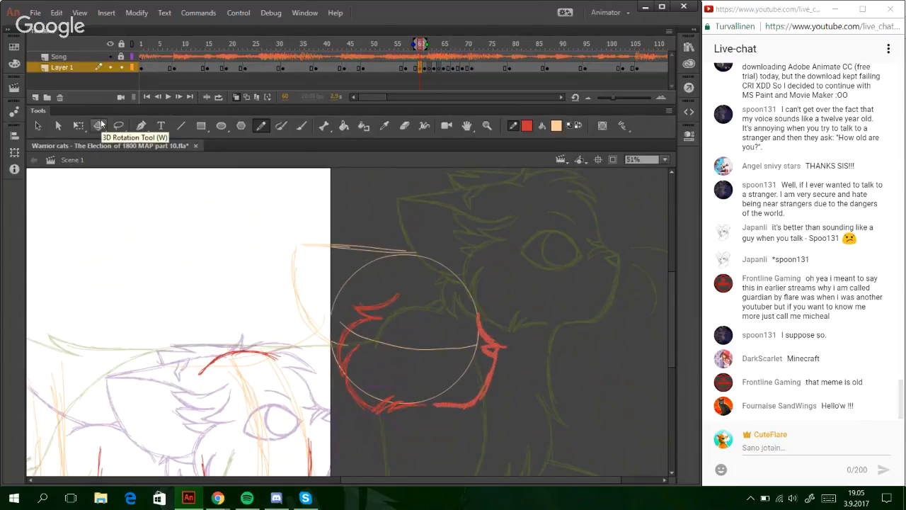
{"action": "key", "text": "ctrl+z"}
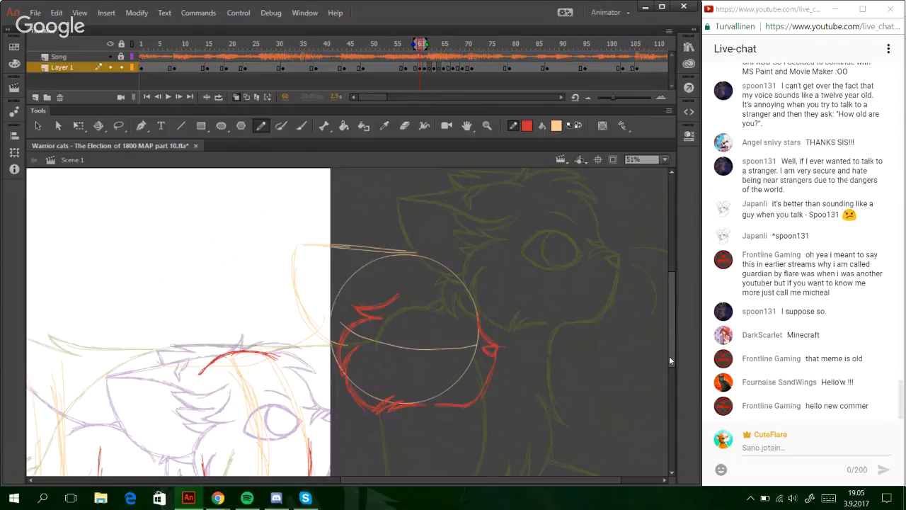
{"action": "scroll", "coordinate": [669, 355], "scroll_direction": "down", "scroll_amount": 5}
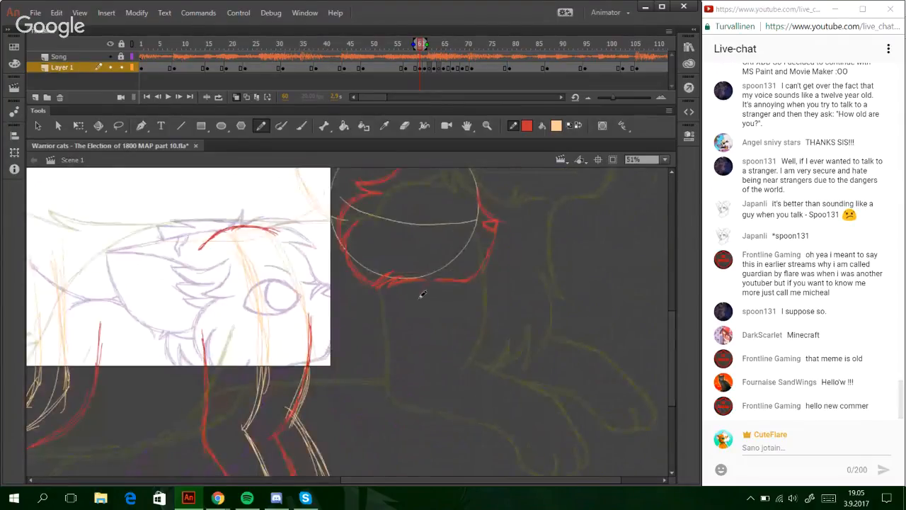
- Draw a red chest line down from under the chin, redrawing its lower part
{"action": "left_click_drag", "start_coordinate": [432, 280], "coordinate": [425, 346]}
{"action": "key", "text": "ctrl+z"}
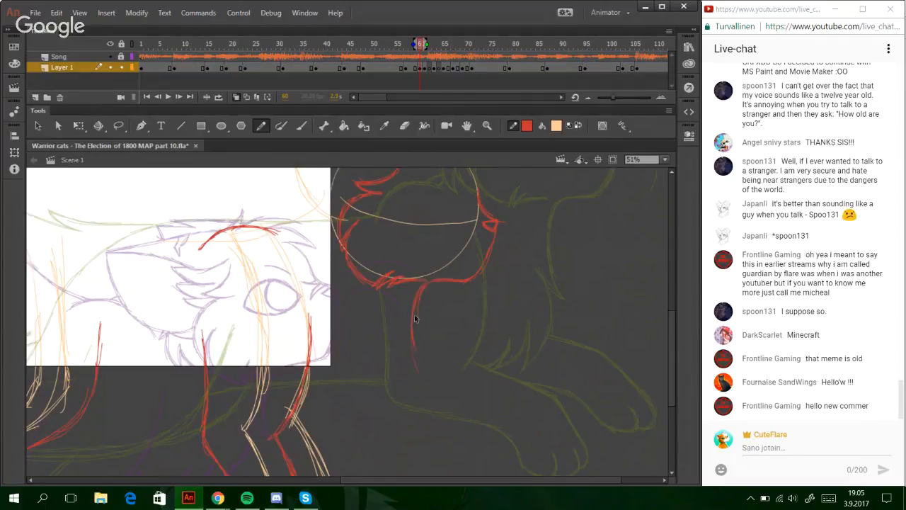
{"action": "mouse_move", "coordinate": [413, 332]}
{"action": "left_mouse_down"}
{"action": "mouse_move", "coordinate": [422, 374]}
{"action": "mouse_move", "coordinate": [407, 342]}
{"action": "left_mouse_up"}
{"action": "scroll", "coordinate": [678, 354], "scroll_direction": "down", "scroll_amount": 1}
{"action": "scroll", "coordinate": [679, 366], "scroll_direction": "down", "scroll_amount": 5}
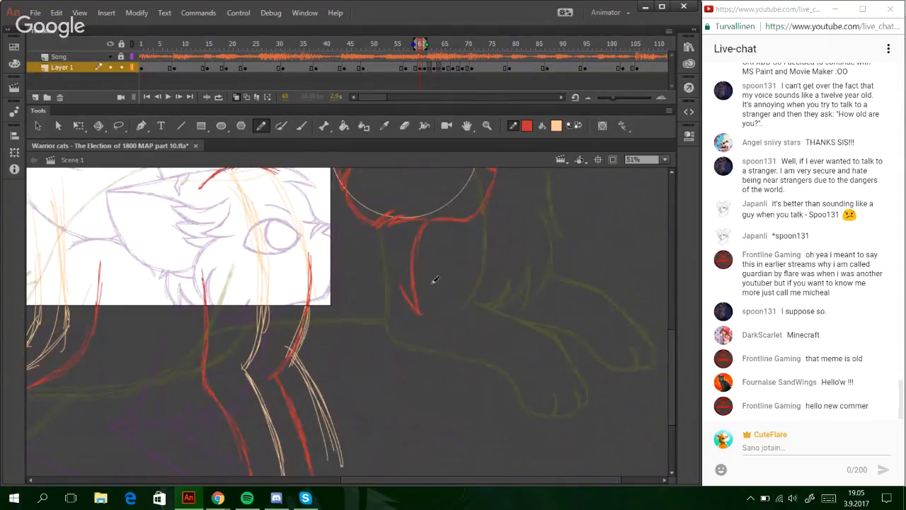
- Lasso the chest stroke and skew it to a better slant with Free Transform
{"action": "key", "text": "l"}
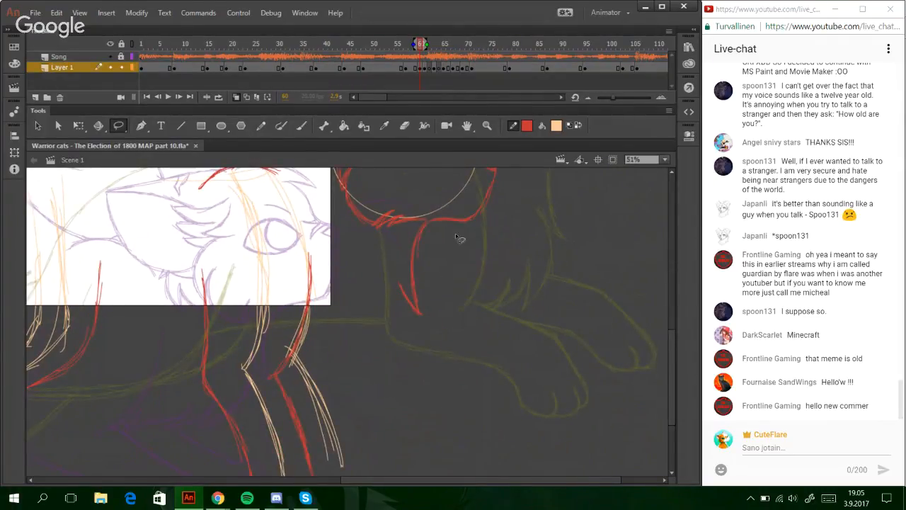
{"action": "mouse_move", "coordinate": [443, 213]}
{"action": "left_mouse_down"}
{"action": "mouse_move", "coordinate": [386, 309]}
{"action": "mouse_move", "coordinate": [445, 216]}
{"action": "left_mouse_up"}
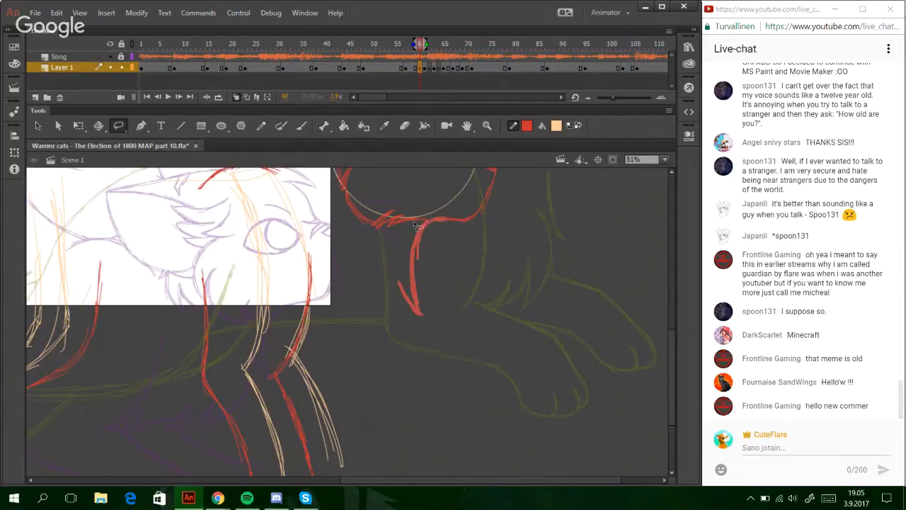
{"action": "left_click", "coordinate": [79, 125]}
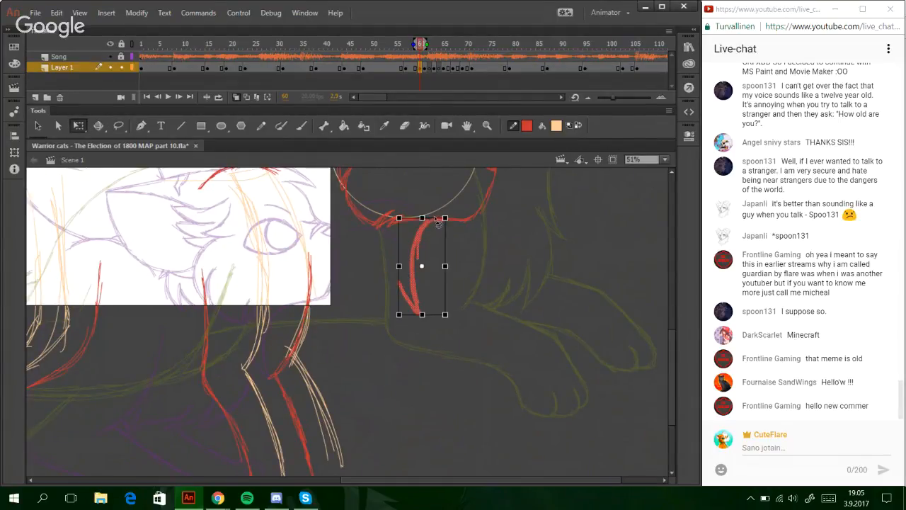
{"action": "left_click_drag", "start_coordinate": [434, 219], "coordinate": [437, 219]}
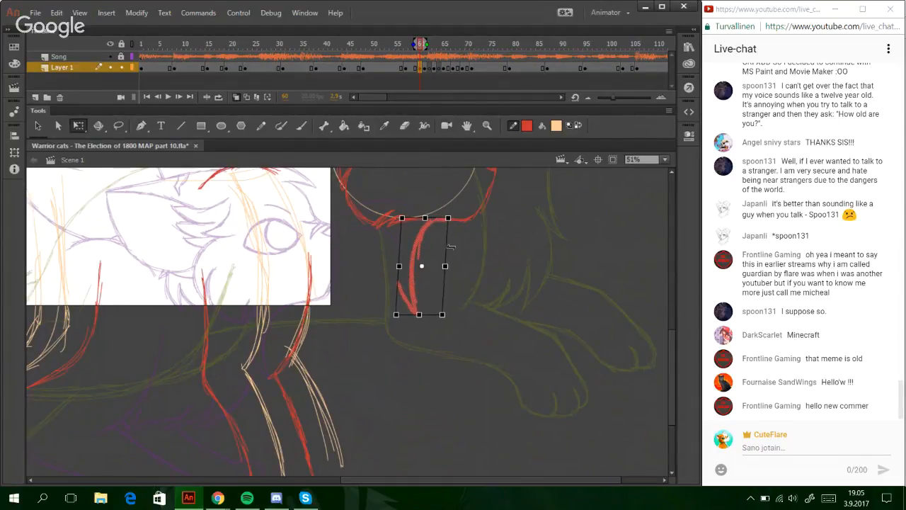
{"action": "left_click_drag", "start_coordinate": [474, 341], "coordinate": [519, 415]}
{"action": "left_click", "coordinate": [261, 125]}
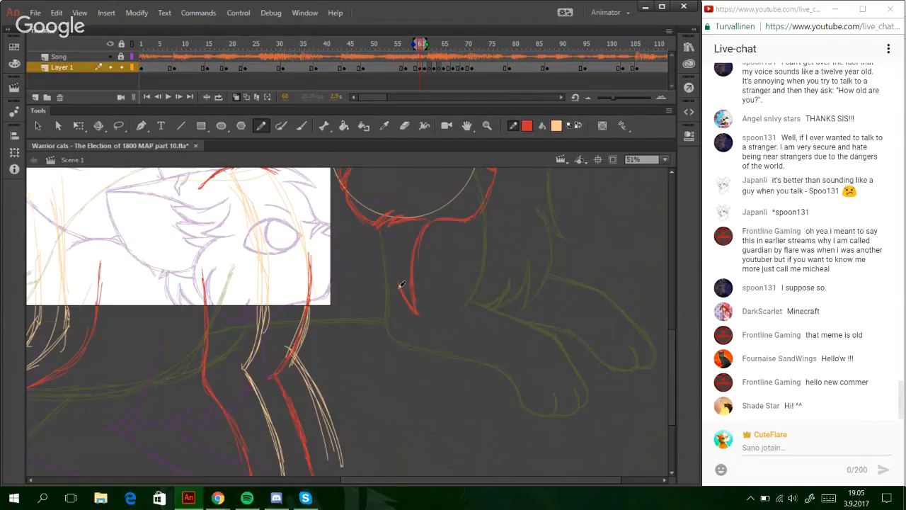
- Draw the zigzag red chest fur tuft with an upward flick down toward the legs
{"action": "mouse_move", "coordinate": [401, 284]}
{"action": "left_mouse_down"}
{"action": "mouse_move", "coordinate": [380, 340]}
{"action": "mouse_move", "coordinate": [388, 341]}
{"action": "mouse_move", "coordinate": [351, 367]}
{"action": "left_mouse_up"}
{"action": "key", "text": "ctrl+z"}
{"action": "key", "text": "ctrl+z"}
{"action": "left_click_drag", "start_coordinate": [394, 328], "coordinate": [358, 361]}
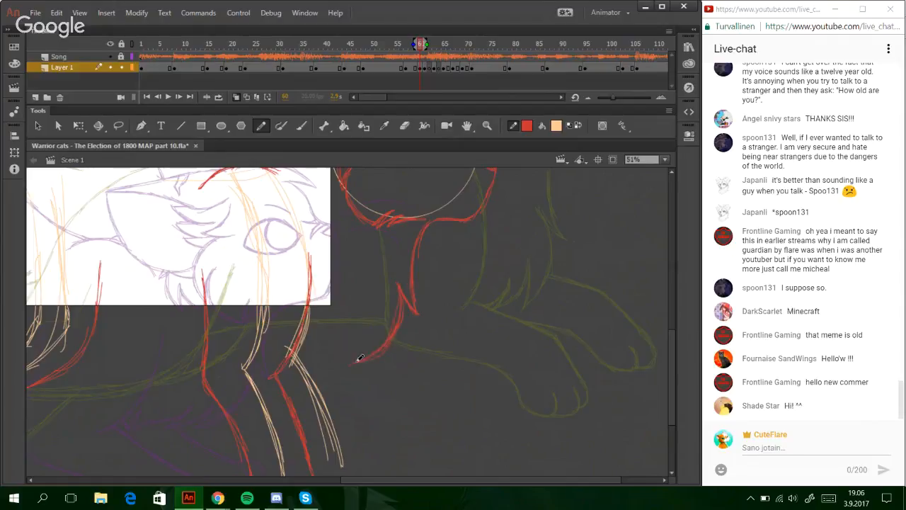
{"action": "mouse_move", "coordinate": [354, 363]}
{"action": "left_mouse_down"}
{"action": "mouse_move", "coordinate": [374, 332]}
{"action": "mouse_move", "coordinate": [331, 366]}
{"action": "mouse_move", "coordinate": [345, 342]}
{"action": "mouse_move", "coordinate": [330, 368]}
{"action": "mouse_move", "coordinate": [370, 338]}
{"action": "mouse_move", "coordinate": [361, 332]}
{"action": "mouse_move", "coordinate": [321, 360]}
{"action": "mouse_move", "coordinate": [347, 342]}
{"action": "left_mouse_up"}
{"action": "left_click_drag", "start_coordinate": [308, 364], "coordinate": [337, 353]}
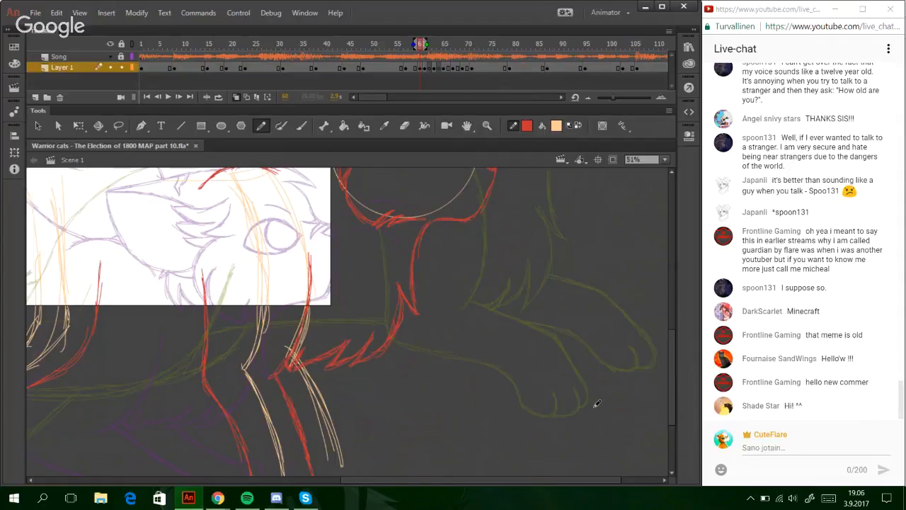
- Trace the front paw's toe in red, running its line up to the fur zigzag
{"action": "scroll", "coordinate": [672, 382], "scroll_direction": "down", "scroll_amount": 1}
{"action": "scroll", "coordinate": [674, 388], "scroll_direction": "down", "scroll_amount": 4}
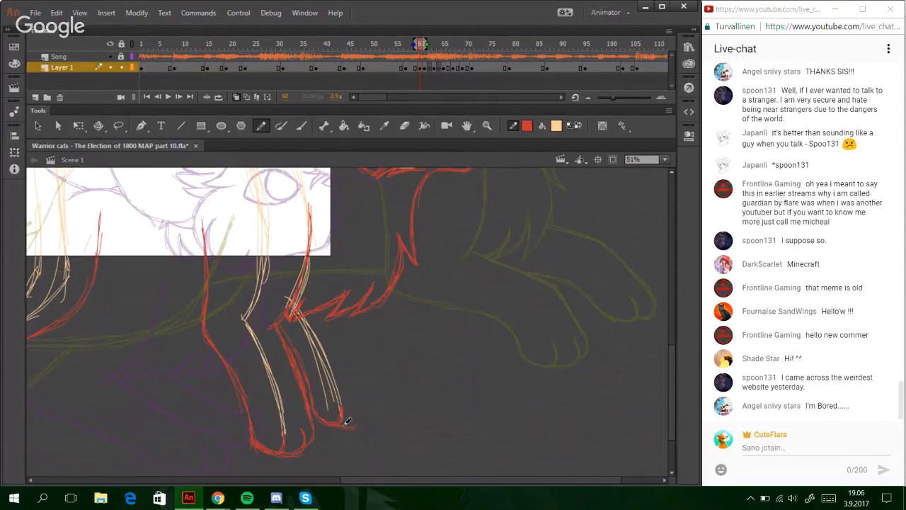
{"action": "left_click_drag", "start_coordinate": [355, 418], "coordinate": [361, 394]}
{"action": "key", "text": "ctrl+z"}
{"action": "left_click_drag", "start_coordinate": [356, 425], "coordinate": [347, 355]}
{"action": "mouse_move", "coordinate": [364, 392]}
{"action": "left_mouse_down"}
{"action": "mouse_move", "coordinate": [340, 322]}
{"action": "mouse_move", "coordinate": [352, 364]}
{"action": "mouse_move", "coordinate": [347, 329]}
{"action": "left_mouse_up"}
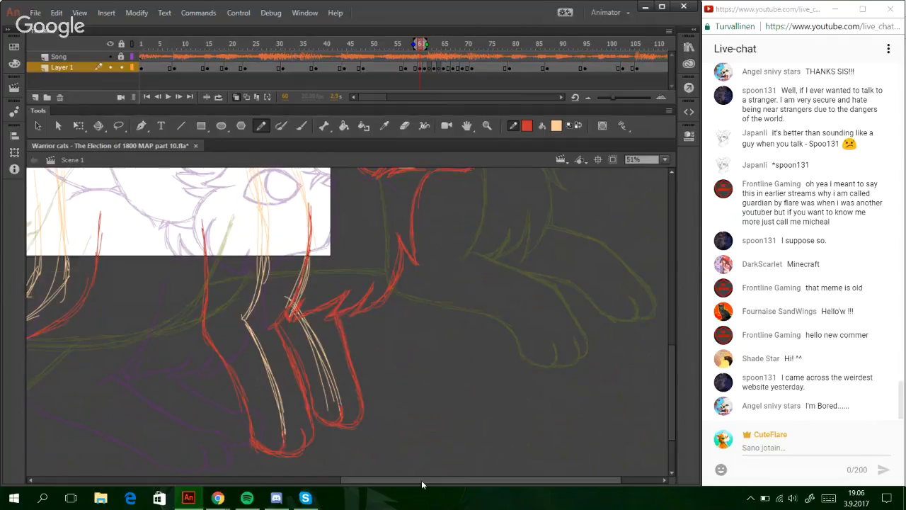
{"action": "left_click_drag", "start_coordinate": [397, 485], "coordinate": [320, 485]}
{"action": "left_click_drag", "start_coordinate": [671, 365], "coordinate": [672, 355]}
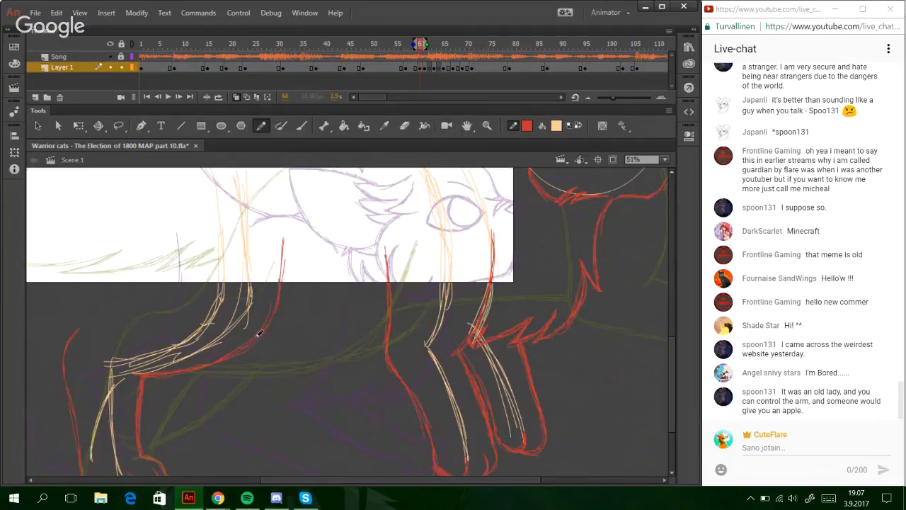
- Redraw the red belly line slightly lower along the underside, then bring the head and back into view
{"action": "key", "text": "ctrl+z"}
{"action": "left_click_drag", "start_coordinate": [271, 331], "coordinate": [343, 327]}
{"action": "key", "text": "ctrl+z"}
{"action": "left_click_drag", "start_coordinate": [270, 336], "coordinate": [396, 325]}
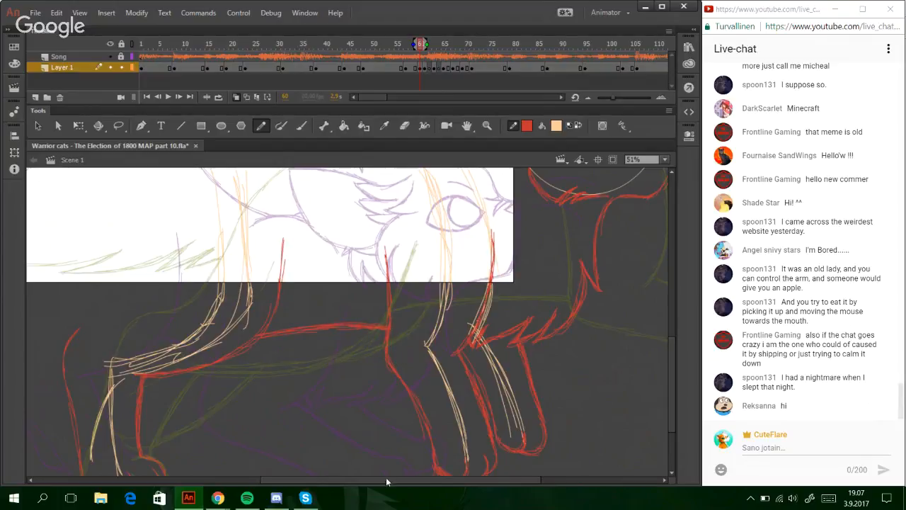
{"action": "left_click_drag", "start_coordinate": [375, 481], "coordinate": [346, 487]}
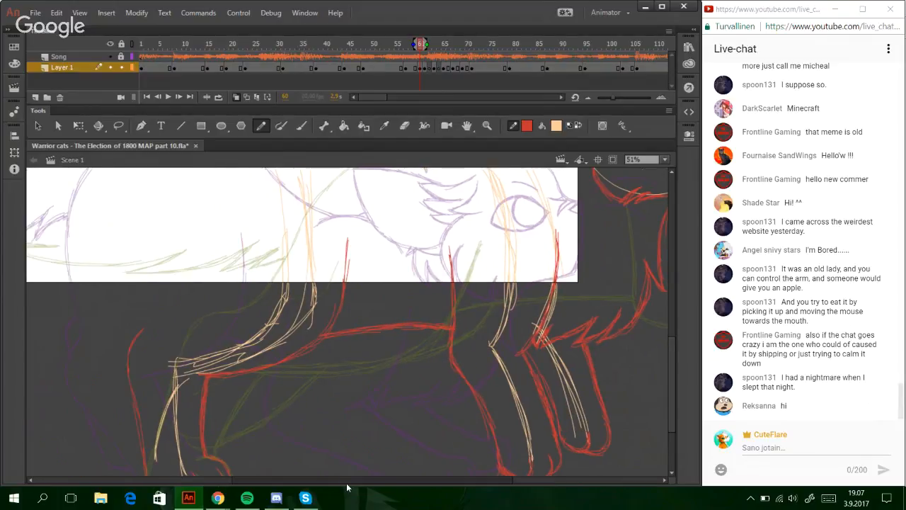
{"action": "left_click_drag", "start_coordinate": [451, 185], "coordinate": [465, 279]}
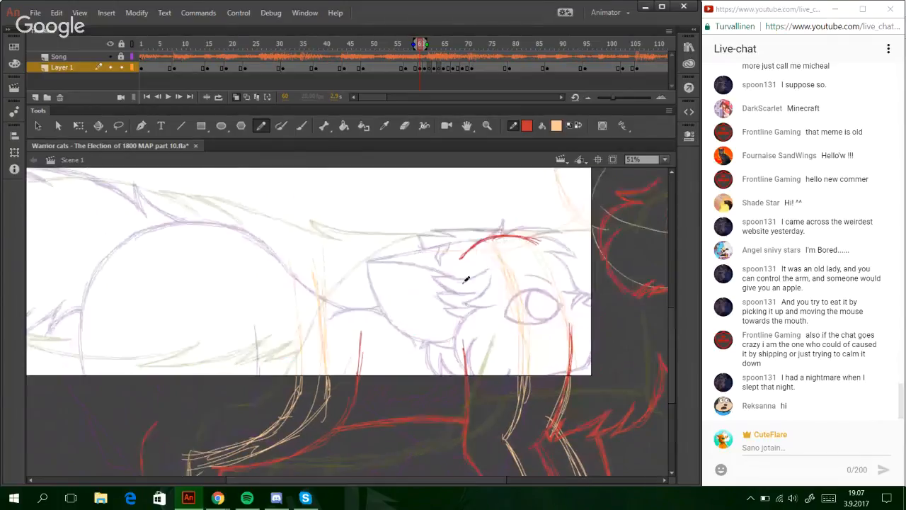
- Deselect the head arc and stroke the red back line up the haunch toward the shoulders
{"action": "left_click_drag", "start_coordinate": [491, 239], "coordinate": [460, 259]}
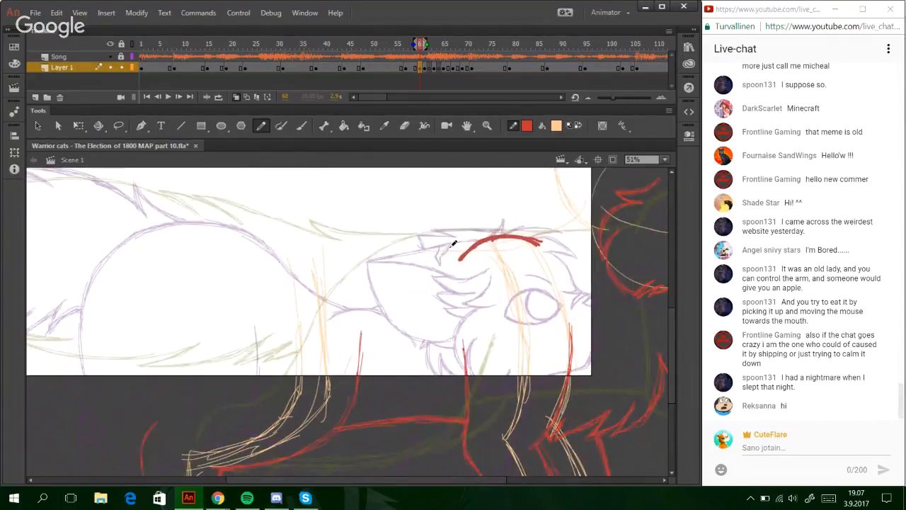
{"action": "left_click", "coordinate": [409, 307], "text": "ctrl"}
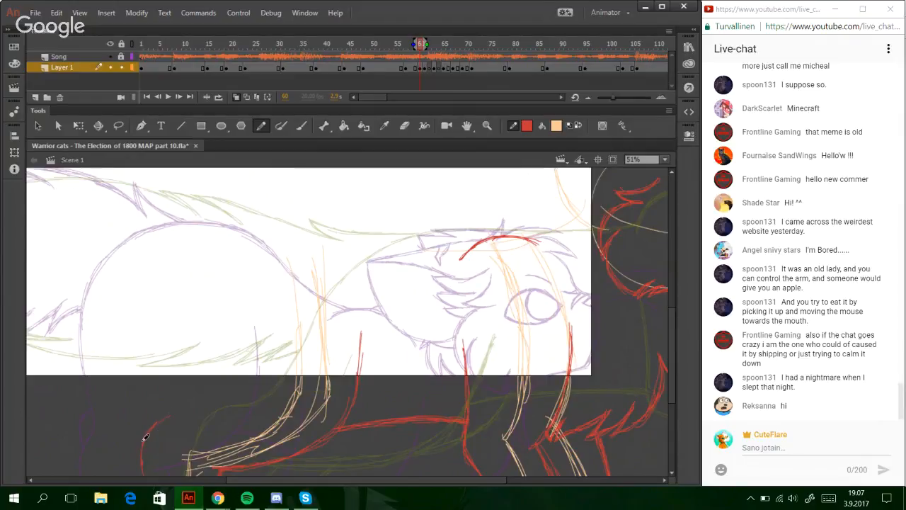
{"action": "left_click_drag", "start_coordinate": [177, 363], "coordinate": [245, 251]}
{"action": "mouse_move", "coordinate": [194, 313]}
{"action": "left_mouse_down"}
{"action": "mouse_move", "coordinate": [279, 244]}
{"action": "mouse_move", "coordinate": [297, 242]}
{"action": "left_mouse_up"}
{"action": "left_click_drag", "start_coordinate": [211, 290], "coordinate": [328, 236]}
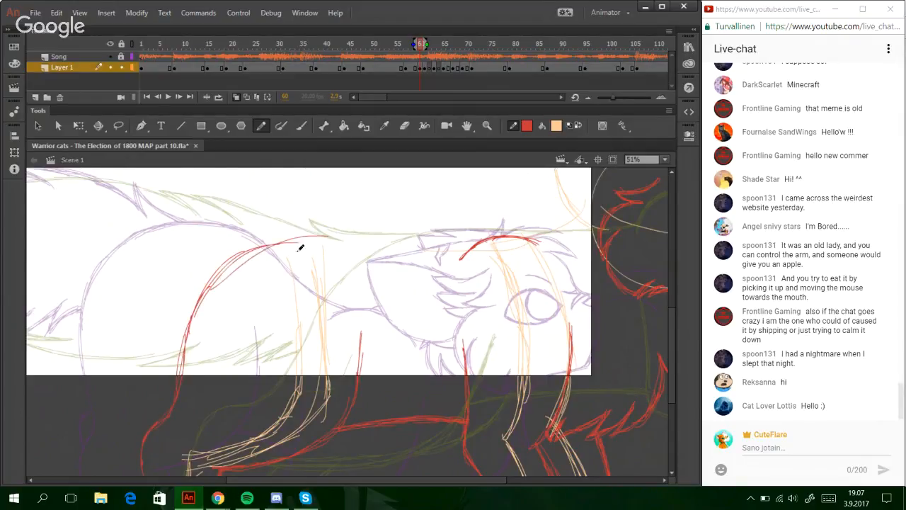
{"action": "key", "text": "ctrl+z"}
{"action": "key", "text": "ctrl+z"}
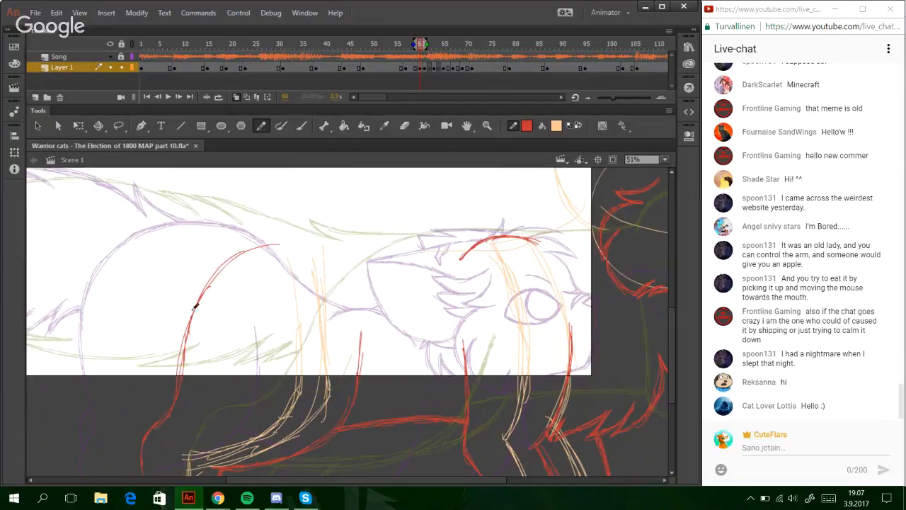
{"action": "left_click_drag", "start_coordinate": [193, 310], "coordinate": [283, 240]}
{"action": "key", "text": "ctrl+z"}
{"action": "key", "text": "ctrl+z"}
{"action": "key", "text": "ctrl+z"}
{"action": "left_click_drag", "start_coordinate": [183, 371], "coordinate": [247, 250]}
{"action": "left_click_drag", "start_coordinate": [186, 341], "coordinate": [272, 254]}
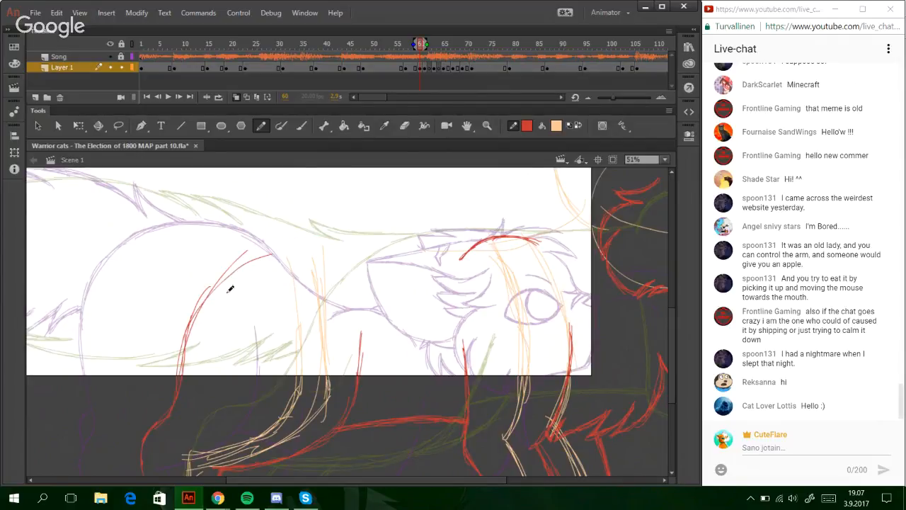
{"action": "left_click_drag", "start_coordinate": [199, 304], "coordinate": [284, 241]}
- Rework the upper back and carry the line over to the head's red curve
{"action": "key", "text": "ctrl+z"}
{"action": "key", "text": "ctrl+z"}
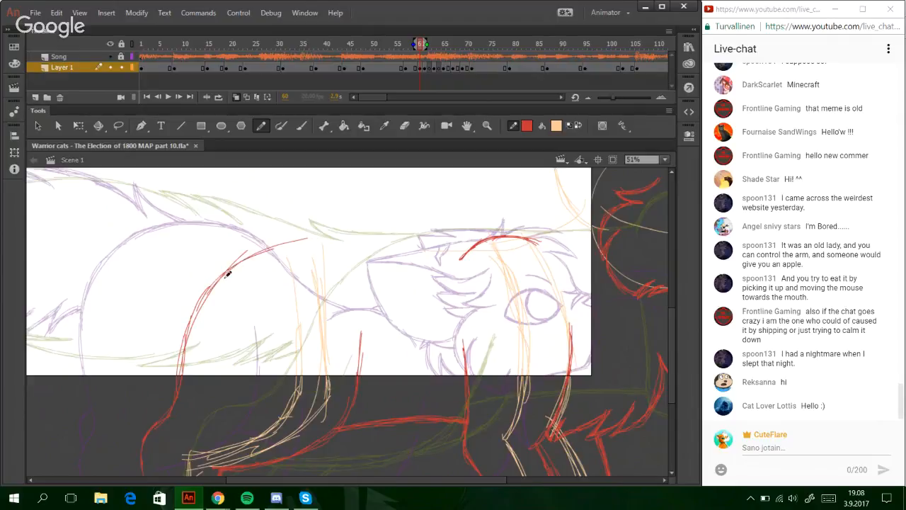
{"action": "key", "text": "ctrl+z"}
{"action": "left_click_drag", "start_coordinate": [197, 300], "coordinate": [295, 238]}
{"action": "key", "text": "ctrl+z"}
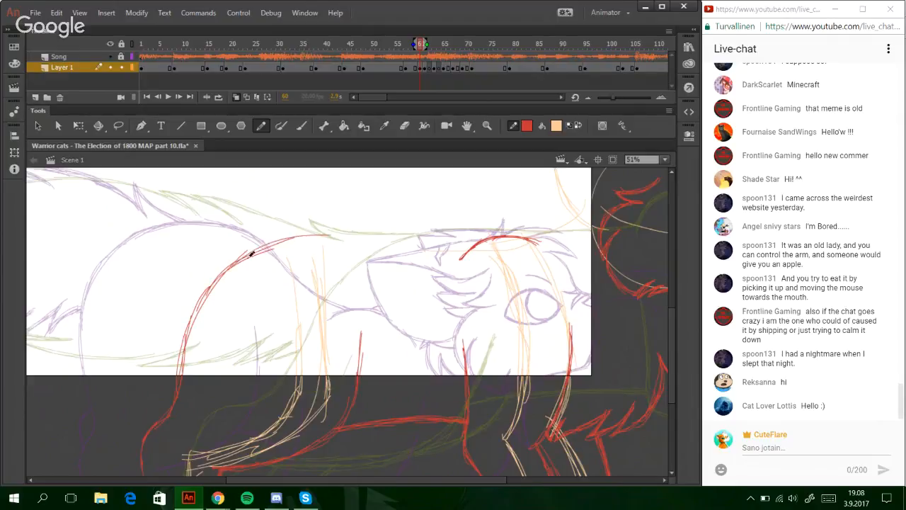
{"action": "key", "text": "ctrl+z"}
{"action": "mouse_move", "coordinate": [233, 265]}
{"action": "left_mouse_down"}
{"action": "mouse_move", "coordinate": [353, 246]}
{"action": "mouse_move", "coordinate": [282, 244]}
{"action": "mouse_move", "coordinate": [405, 254]}
{"action": "left_mouse_up"}
{"action": "left_click_drag", "start_coordinate": [319, 245], "coordinate": [470, 248]}
{"action": "left_click_drag", "start_coordinate": [362, 251], "coordinate": [448, 253]}
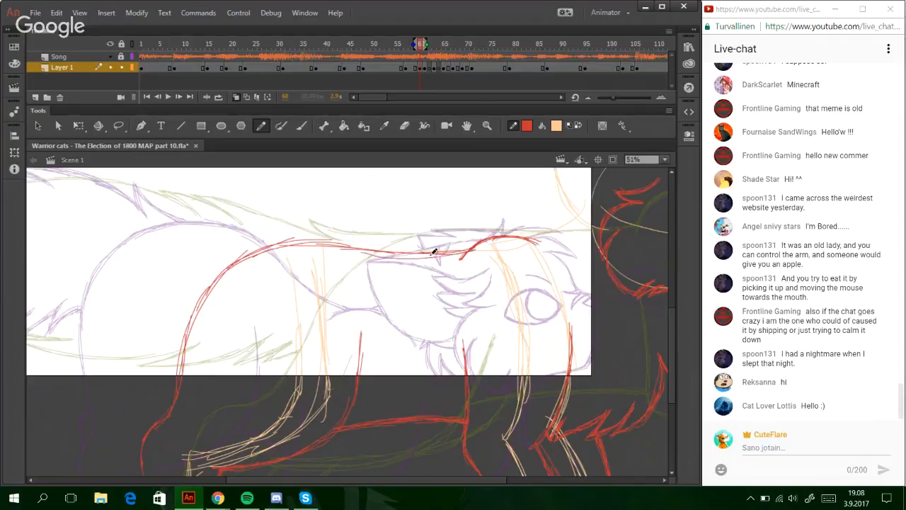
{"action": "key", "text": "ctrl+z"}
{"action": "key", "text": "ctrl+z"}
{"action": "mouse_move", "coordinate": [330, 247]}
{"action": "left_mouse_down"}
{"action": "mouse_move", "coordinate": [438, 253]}
{"action": "mouse_move", "coordinate": [330, 238]}
{"action": "mouse_move", "coordinate": [236, 257]}
{"action": "mouse_move", "coordinate": [183, 383]}
{"action": "left_mouse_up"}
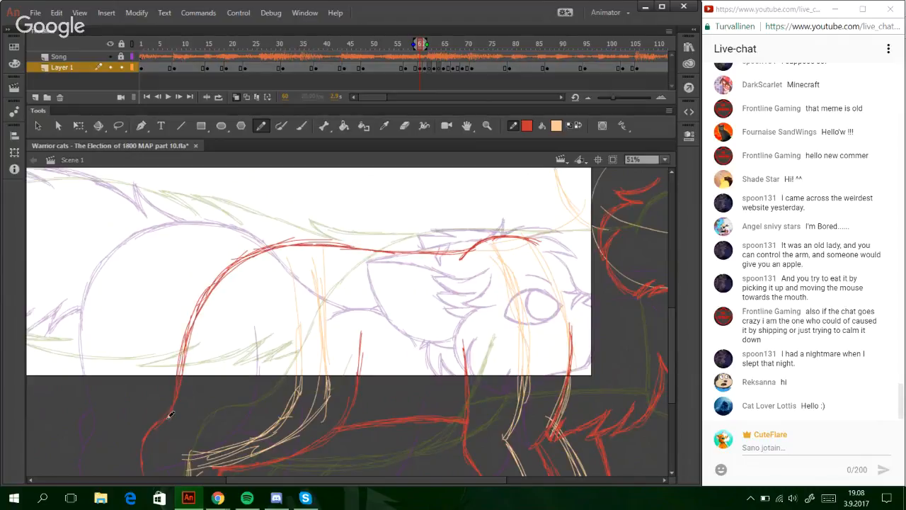
{"action": "left_click_drag", "start_coordinate": [672, 341], "coordinate": [677, 390]}
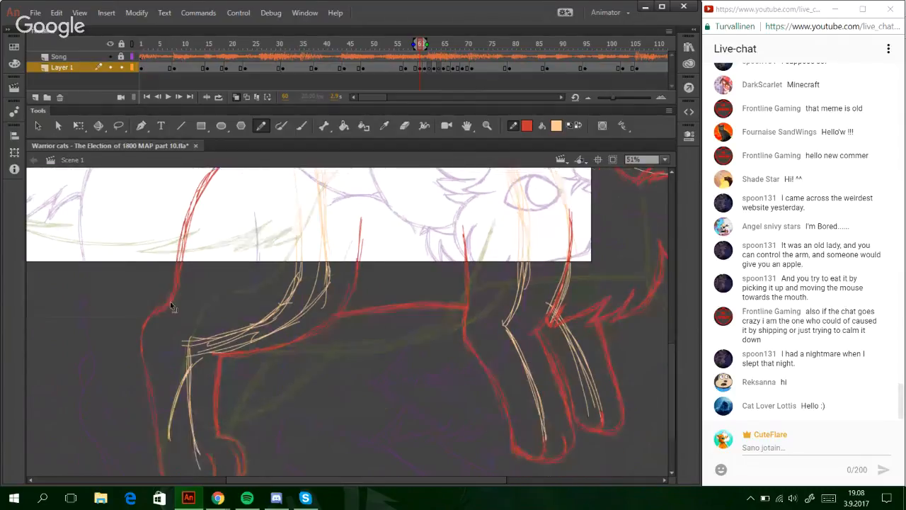
- Retrace the hind leg outline upward and lasso the leg linework
{"action": "left_click_drag", "start_coordinate": [183, 258], "coordinate": [213, 178]}
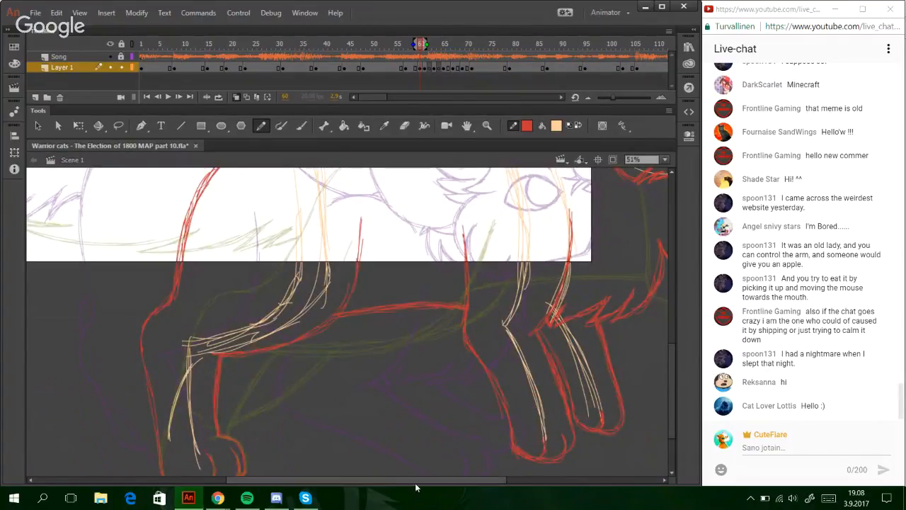
{"action": "left_click_drag", "start_coordinate": [396, 481], "coordinate": [362, 481]}
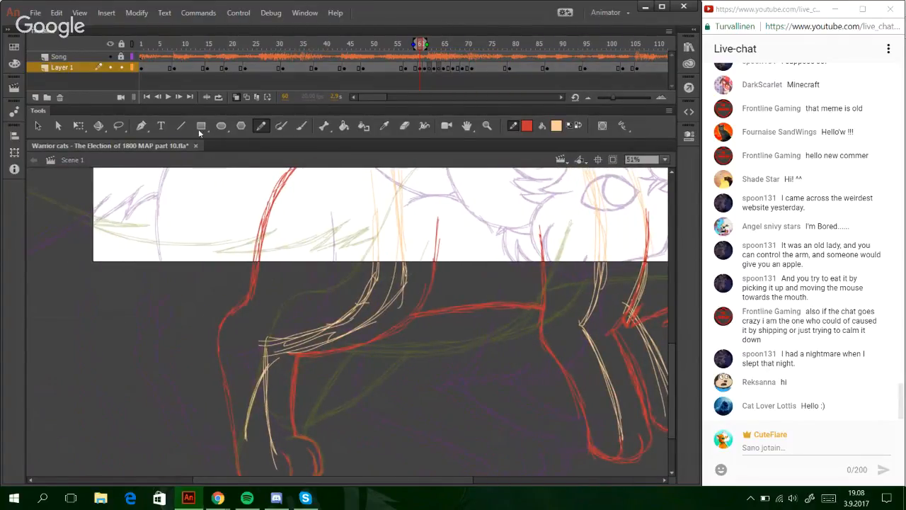
{"action": "left_click", "coordinate": [118, 126]}
{"action": "mouse_move", "coordinate": [263, 176]}
{"action": "left_mouse_down"}
{"action": "mouse_move", "coordinate": [308, 207]}
{"action": "mouse_move", "coordinate": [248, 368]}
{"action": "mouse_move", "coordinate": [265, 302]}
{"action": "mouse_move", "coordinate": [314, 232]}
{"action": "mouse_move", "coordinate": [320, 180]}
{"action": "mouse_move", "coordinate": [218, 208]}
{"action": "mouse_move", "coordinate": [161, 309]}
{"action": "mouse_move", "coordinate": [168, 429]}
{"action": "mouse_move", "coordinate": [192, 459]}
{"action": "mouse_move", "coordinate": [236, 476]}
{"action": "mouse_move", "coordinate": [252, 357]}
{"action": "left_mouse_up"}
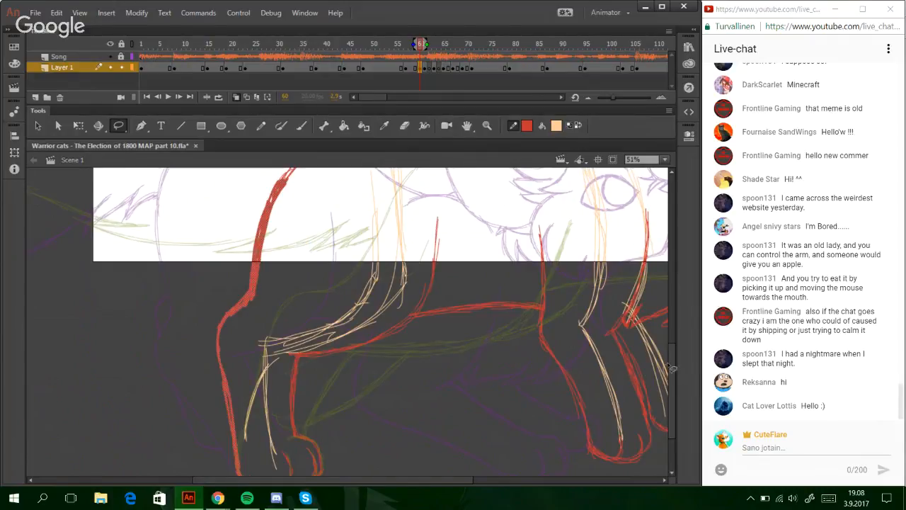
{"action": "mouse_move", "coordinate": [671, 392]}
{"action": "left_mouse_down"}
{"action": "mouse_move", "coordinate": [672, 415]}
{"action": "mouse_move", "coordinate": [671, 391]}
{"action": "left_mouse_up"}
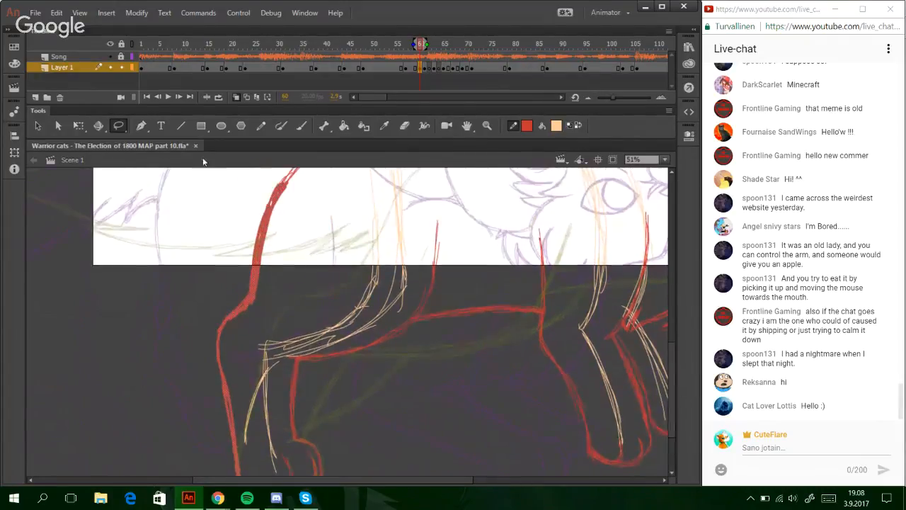
- Skew the lassoed leg lines rightward with Free Transform and deselect
{"action": "key", "text": "q"}
{"action": "left_click_drag", "start_coordinate": [260, 182], "coordinate": [268, 175]}
{"action": "left_click", "coordinate": [655, 352]}
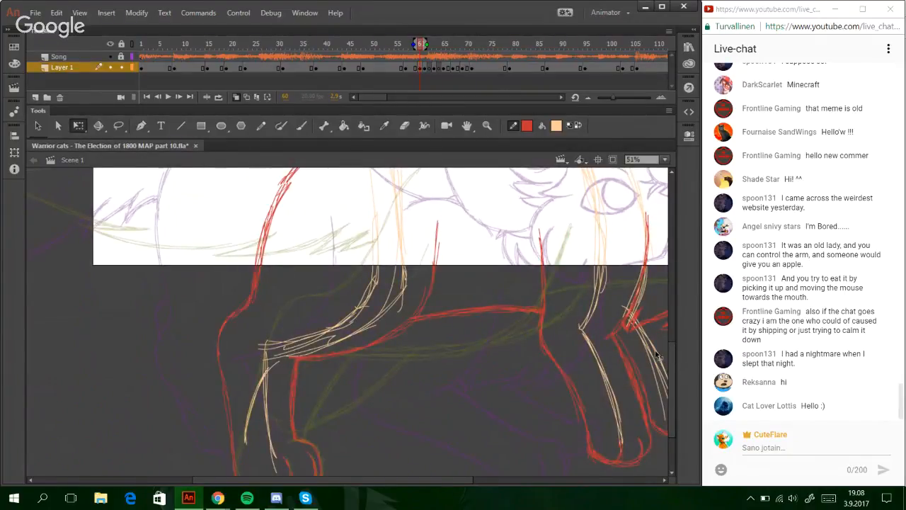
{"action": "left_click_drag", "start_coordinate": [670, 369], "coordinate": [679, 392]}
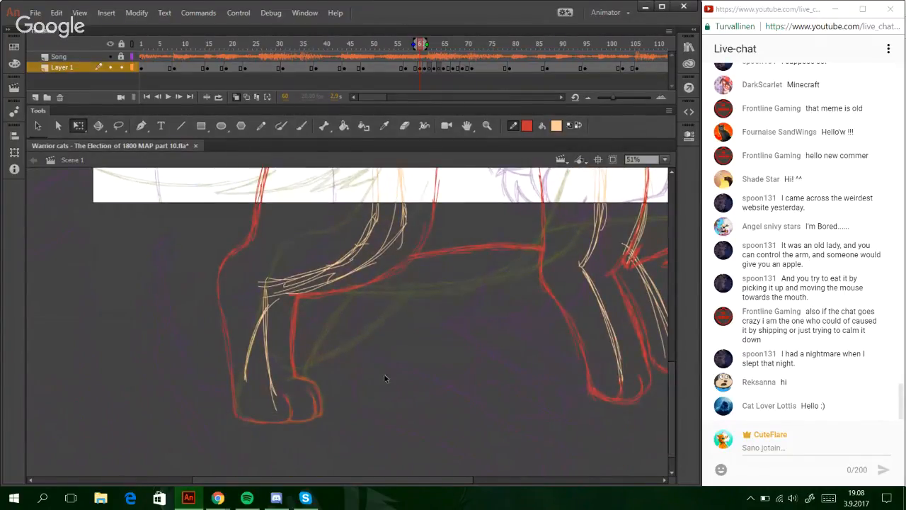
- Add a few red pencil strokes along the back leg line
{"action": "left_click", "coordinate": [259, 127]}
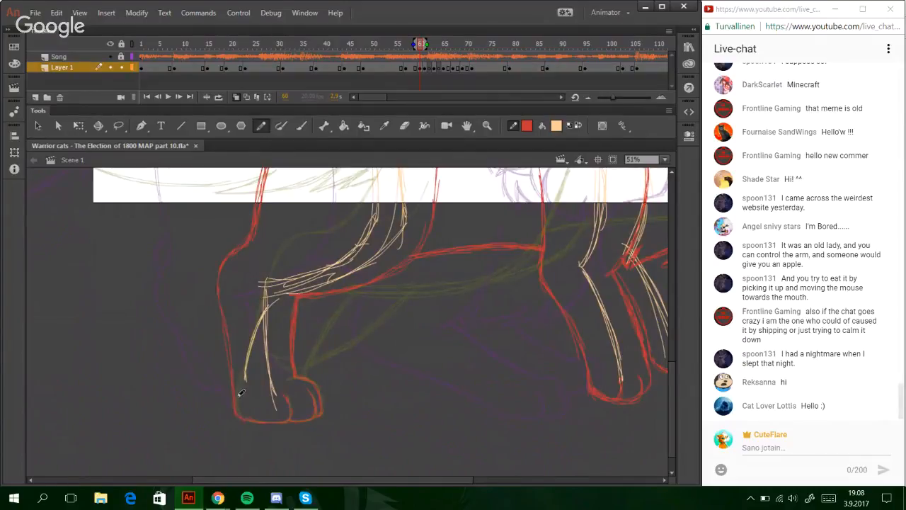
{"action": "left_click_drag", "start_coordinate": [672, 392], "coordinate": [660, 350]}
{"action": "left_click_drag", "start_coordinate": [294, 243], "coordinate": [267, 297]}
{"action": "mouse_move", "coordinate": [285, 256]}
{"action": "left_mouse_down"}
{"action": "mouse_move", "coordinate": [262, 326]}
{"action": "mouse_move", "coordinate": [309, 230]}
{"action": "left_mouse_up"}
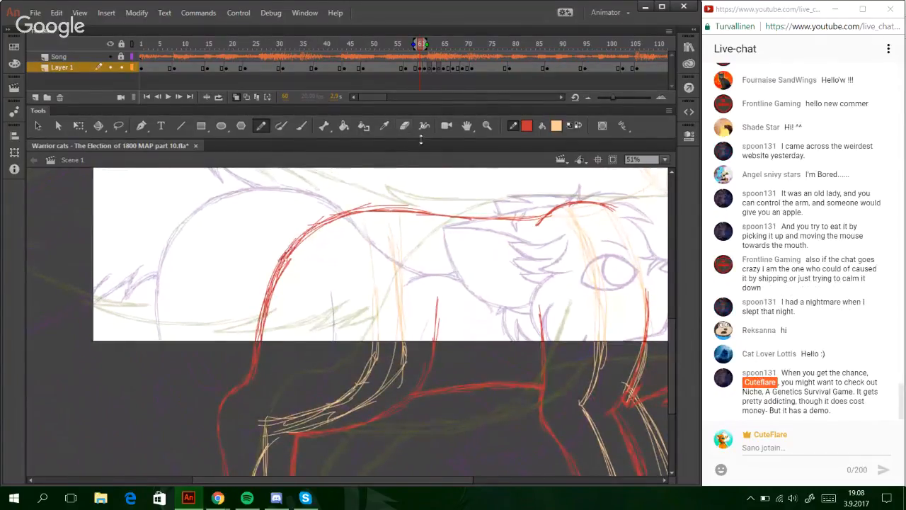
- Erase the overlapping red strands on the back leg curve
{"action": "left_click", "coordinate": [404, 125]}
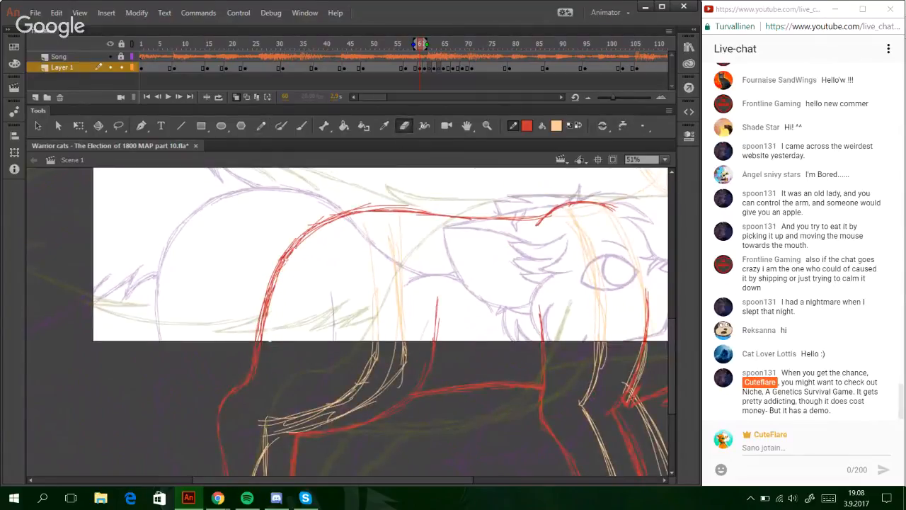
{"action": "mouse_move", "coordinate": [271, 342]}
{"action": "left_mouse_down"}
{"action": "mouse_move", "coordinate": [268, 311]}
{"action": "mouse_move", "coordinate": [282, 278]}
{"action": "left_mouse_up"}
{"action": "key", "text": "y"}
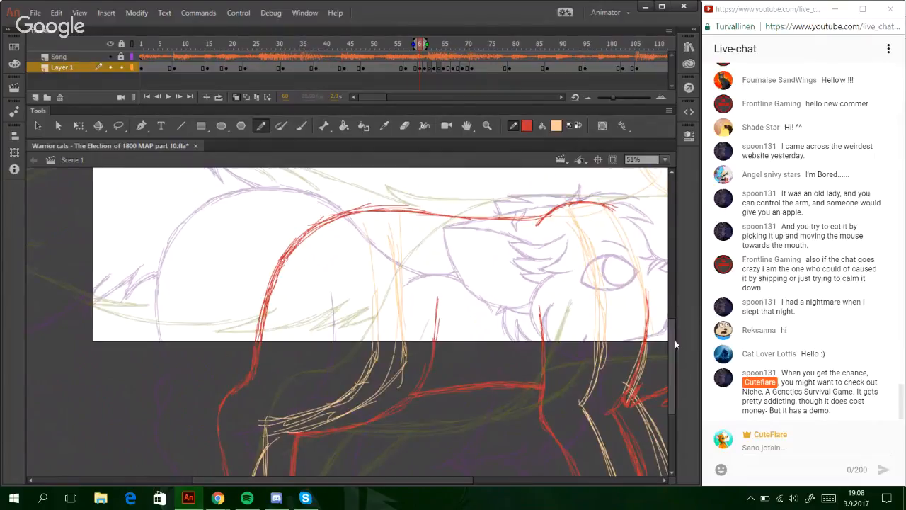
{"action": "scroll", "coordinate": [672, 338], "scroll_direction": "up", "scroll_amount": 3}
{"action": "mouse_move", "coordinate": [394, 480]}
{"action": "left_mouse_down"}
{"action": "mouse_move", "coordinate": [333, 488]}
{"action": "mouse_move", "coordinate": [354, 497]}
{"action": "mouse_move", "coordinate": [447, 494]}
{"action": "mouse_move", "coordinate": [343, 489]}
{"action": "mouse_move", "coordinate": [374, 479]}
{"action": "mouse_move", "coordinate": [407, 485]}
{"action": "left_mouse_up"}
- Draw the red back line up from the haunch with short fur spikes
{"action": "mouse_move", "coordinate": [439, 325]}
{"action": "left_mouse_down"}
{"action": "mouse_move", "coordinate": [377, 285]}
{"action": "mouse_move", "coordinate": [397, 299]}
{"action": "left_mouse_up"}
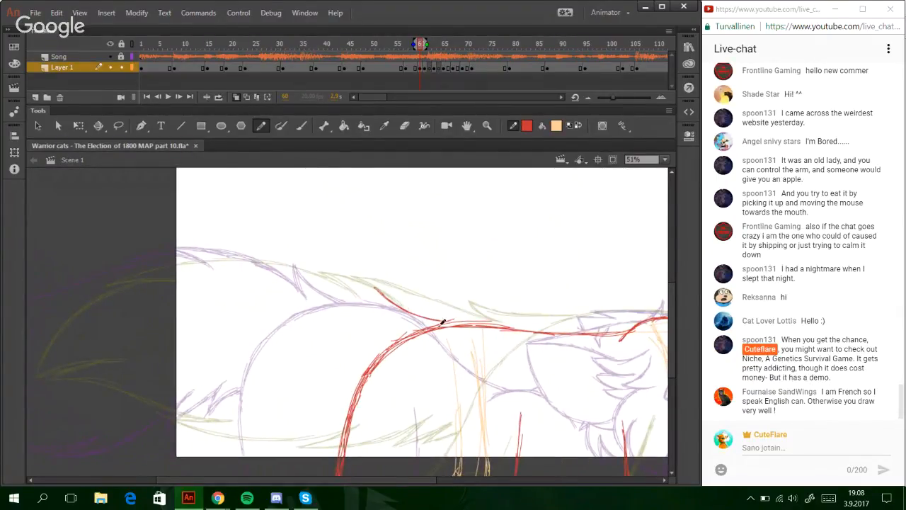
{"action": "left_click_drag", "start_coordinate": [442, 323], "coordinate": [378, 281]}
{"action": "key", "text": "ctrl+z"}
{"action": "key", "text": "ctrl+z"}
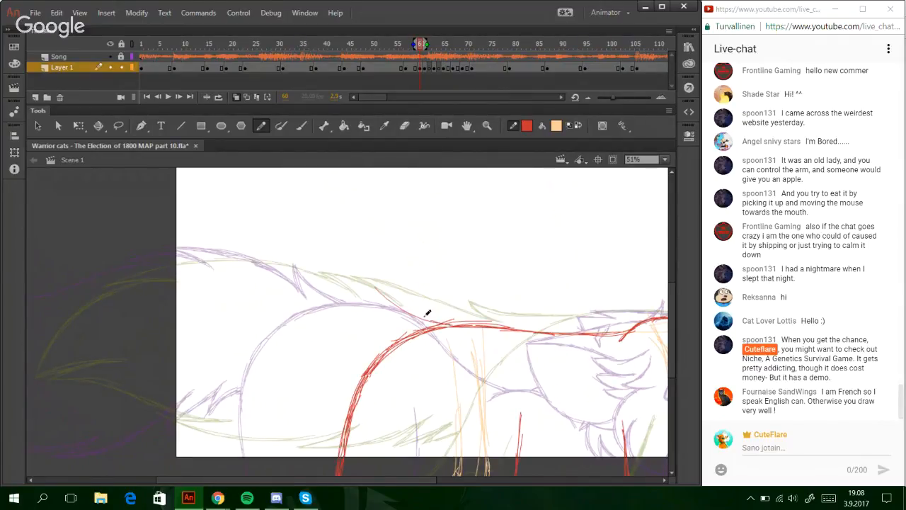
{"action": "mouse_move", "coordinate": [441, 323]}
{"action": "left_mouse_down"}
{"action": "mouse_move", "coordinate": [379, 289]}
{"action": "mouse_move", "coordinate": [397, 317]}
{"action": "left_mouse_up"}
{"action": "left_click_drag", "start_coordinate": [377, 288], "coordinate": [398, 318]}
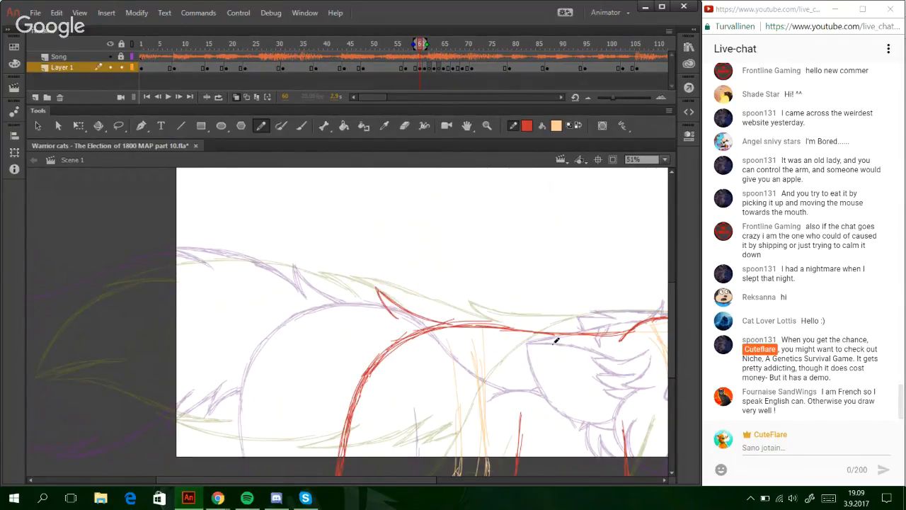
{"action": "left_click_drag", "start_coordinate": [674, 331], "coordinate": [684, 346]}
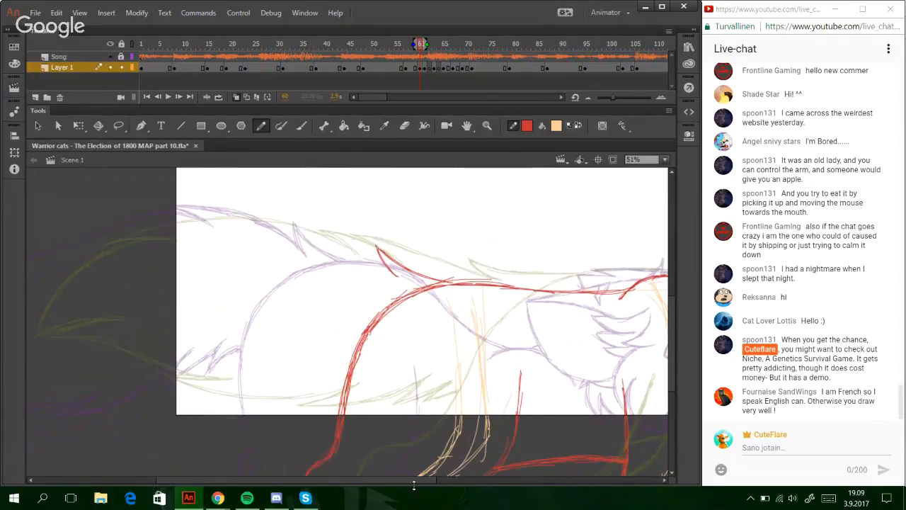
{"action": "mouse_move", "coordinate": [415, 480]}
{"action": "left_mouse_down"}
{"action": "mouse_move", "coordinate": [348, 502]}
{"action": "mouse_move", "coordinate": [338, 499]}
{"action": "mouse_move", "coordinate": [340, 483]}
{"action": "left_mouse_up"}
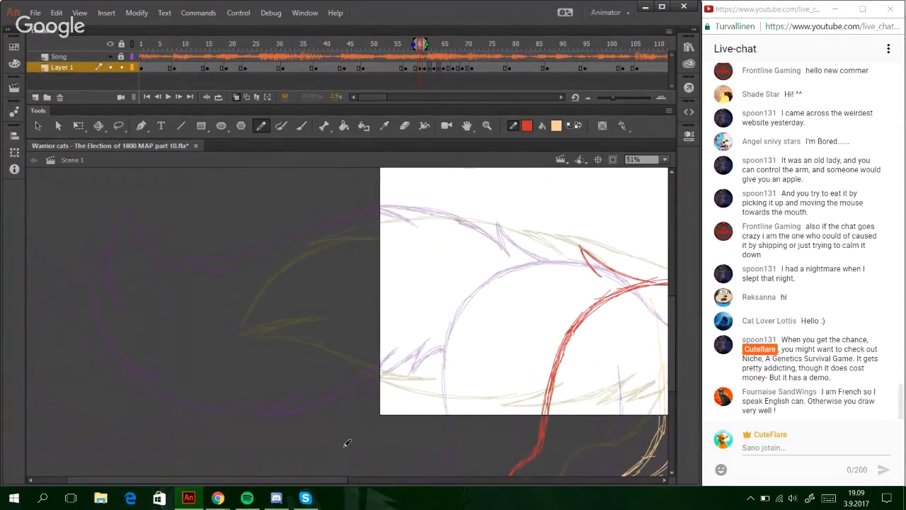
{"action": "left_click_drag", "start_coordinate": [330, 480], "coordinate": [336, 480]}
- Draw a spiky red fur line across the back, thickening it with extra strokes
{"action": "mouse_move", "coordinate": [587, 272]}
{"action": "left_mouse_down"}
{"action": "mouse_move", "coordinate": [477, 222]}
{"action": "mouse_move", "coordinate": [536, 243]}
{"action": "left_mouse_up"}
{"action": "key", "text": "ctrl+z"}
{"action": "key", "text": "ctrl+z"}
{"action": "key", "text": "ctrl+z"}
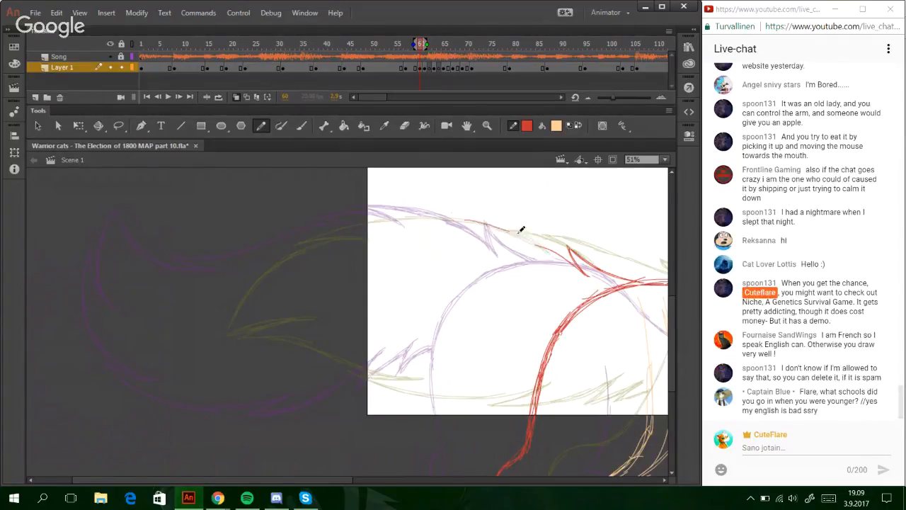
{"action": "mouse_move", "coordinate": [467, 219]}
{"action": "left_mouse_down"}
{"action": "mouse_move", "coordinate": [524, 235]}
{"action": "mouse_move", "coordinate": [579, 269]}
{"action": "left_mouse_up"}
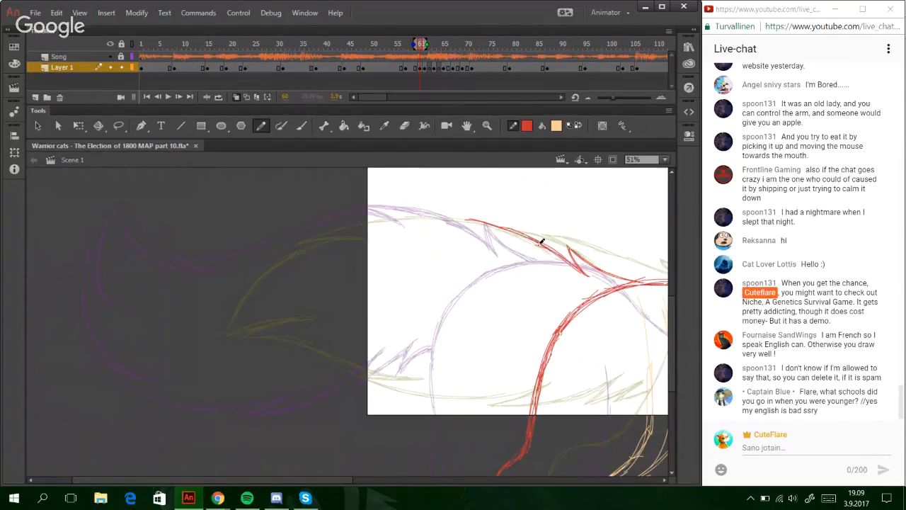
{"action": "left_click_drag", "start_coordinate": [497, 225], "coordinate": [525, 234]}
{"action": "left_click_drag", "start_coordinate": [470, 219], "coordinate": [484, 221]}
{"action": "mouse_move", "coordinate": [472, 221]}
{"action": "left_mouse_down"}
{"action": "mouse_move", "coordinate": [507, 245]}
{"action": "mouse_move", "coordinate": [500, 241]}
{"action": "left_mouse_up"}
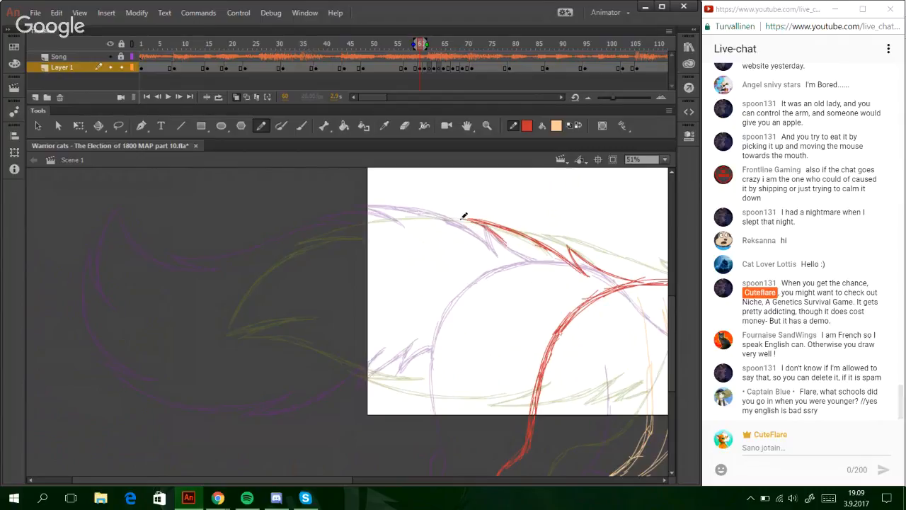
{"action": "left_click_drag", "start_coordinate": [459, 218], "coordinate": [502, 240]}
{"action": "left_click_drag", "start_coordinate": [445, 216], "coordinate": [478, 227]}
{"action": "left_click_drag", "start_coordinate": [437, 216], "coordinate": [505, 242]}
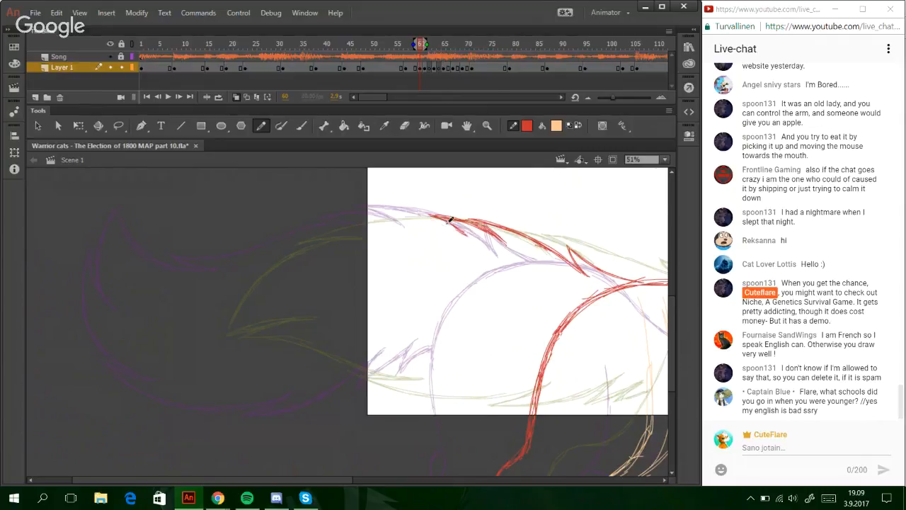
- Extend the back line leftward past the stage edge to begin the tail
{"action": "left_click_drag", "start_coordinate": [446, 219], "coordinate": [313, 225]}
{"action": "key", "text": "ctrl+z"}
{"action": "mouse_move", "coordinate": [406, 215]}
{"action": "left_mouse_down"}
{"action": "mouse_move", "coordinate": [291, 232]}
{"action": "mouse_move", "coordinate": [244, 251]}
{"action": "mouse_move", "coordinate": [298, 236]}
{"action": "mouse_move", "coordinate": [249, 251]}
{"action": "mouse_move", "coordinate": [282, 253]}
{"action": "mouse_move", "coordinate": [256, 252]}
{"action": "mouse_move", "coordinate": [298, 246]}
{"action": "mouse_move", "coordinate": [246, 252]}
{"action": "mouse_move", "coordinate": [279, 254]}
{"action": "mouse_move", "coordinate": [242, 252]}
{"action": "mouse_move", "coordinate": [296, 255]}
{"action": "mouse_move", "coordinate": [235, 264]}
{"action": "mouse_move", "coordinate": [281, 253]}
{"action": "mouse_move", "coordinate": [174, 262]}
{"action": "left_mouse_up"}
{"action": "key", "text": "ctrl+z"}
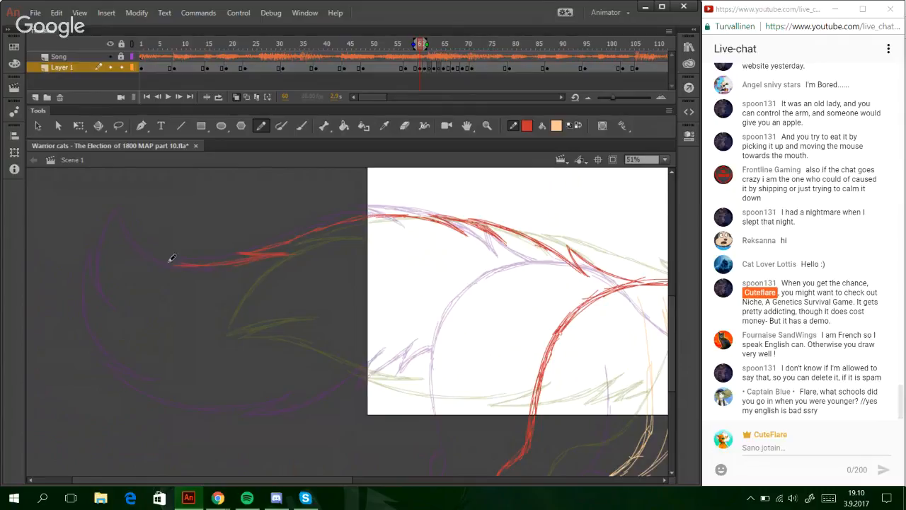
- Try several red curves down from the tail tip, undoing each unsatisfying attempt
{"action": "left_click_drag", "start_coordinate": [175, 266], "coordinate": [223, 309]}
{"action": "key", "text": "ctrl+z"}
{"action": "left_click_drag", "start_coordinate": [170, 268], "coordinate": [227, 321]}
{"action": "left_click_drag", "start_coordinate": [187, 287], "coordinate": [214, 308]}
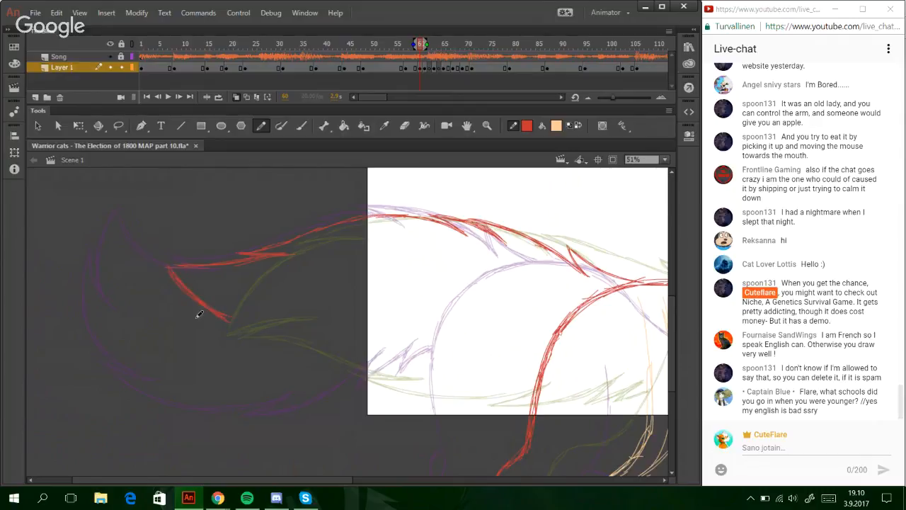
{"action": "key", "text": "ctrl+z"}
{"action": "mouse_move", "coordinate": [164, 267]}
{"action": "left_mouse_down"}
{"action": "mouse_move", "coordinate": [237, 318]}
{"action": "mouse_move", "coordinate": [174, 272]}
{"action": "mouse_move", "coordinate": [209, 315]}
{"action": "left_mouse_up"}
{"action": "key", "text": "ctrl+z"}
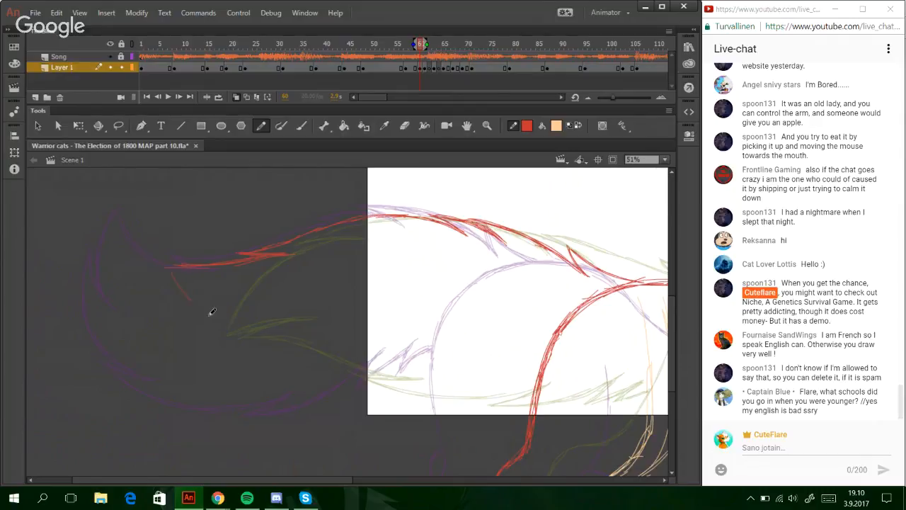
- Draw the tail's lower curve sweeping from the tip back toward the body
{"action": "mouse_move", "coordinate": [174, 278]}
{"action": "left_mouse_down"}
{"action": "mouse_move", "coordinate": [235, 324]}
{"action": "mouse_move", "coordinate": [220, 320]}
{"action": "left_mouse_up"}
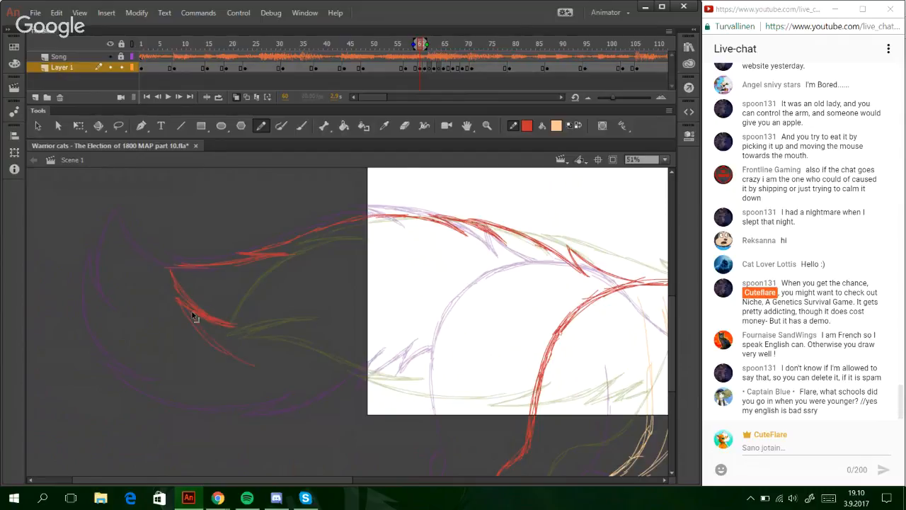
{"action": "left_click_drag", "start_coordinate": [177, 299], "coordinate": [242, 358]}
{"action": "mouse_move", "coordinate": [187, 315]}
{"action": "left_mouse_down"}
{"action": "mouse_move", "coordinate": [242, 357]}
{"action": "mouse_move", "coordinate": [317, 377]}
{"action": "left_mouse_up"}
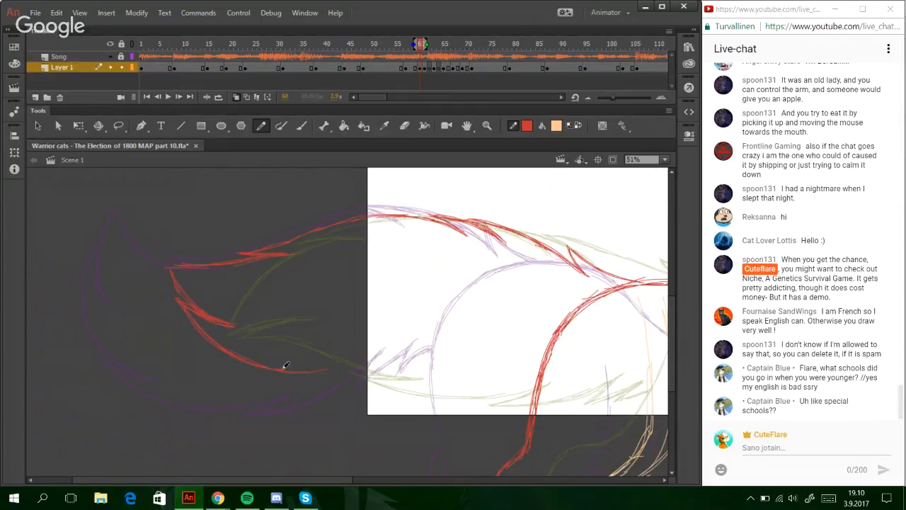
{"action": "left_click_drag", "start_coordinate": [350, 480], "coordinate": [359, 482]}
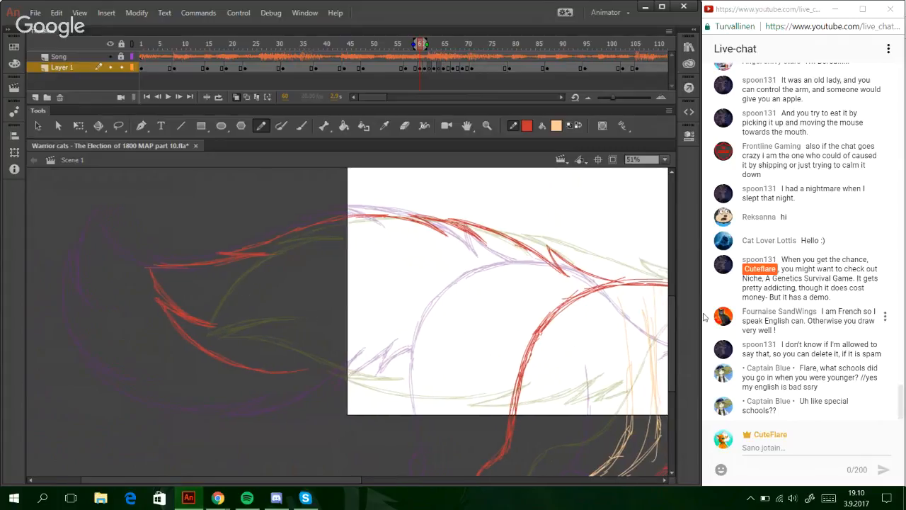
{"action": "left_click_drag", "start_coordinate": [673, 342], "coordinate": [673, 357]}
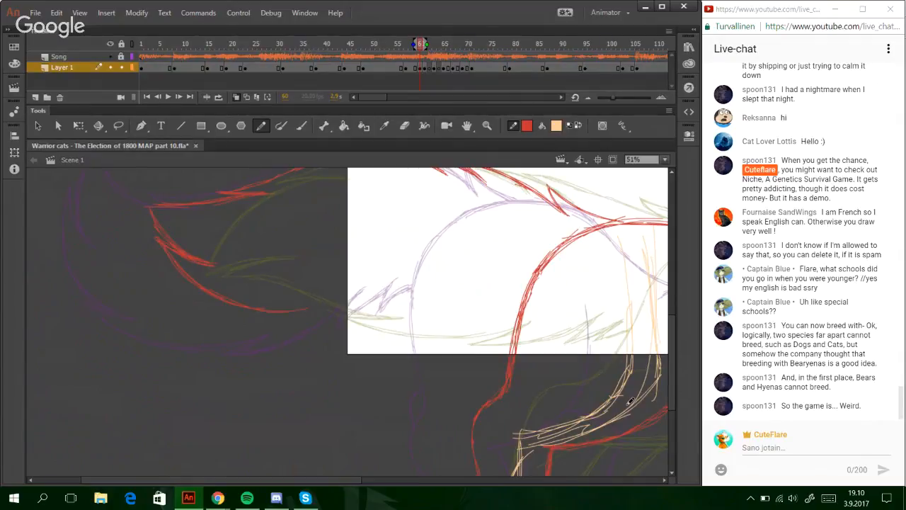
- Draw and undo several red belly fur strokes, settling on zigzag belly fur strokes
{"action": "left_click_drag", "start_coordinate": [523, 311], "coordinate": [457, 320]}
{"action": "key", "text": "ctrl+z"}
{"action": "left_click_drag", "start_coordinate": [523, 310], "coordinate": [472, 322]}
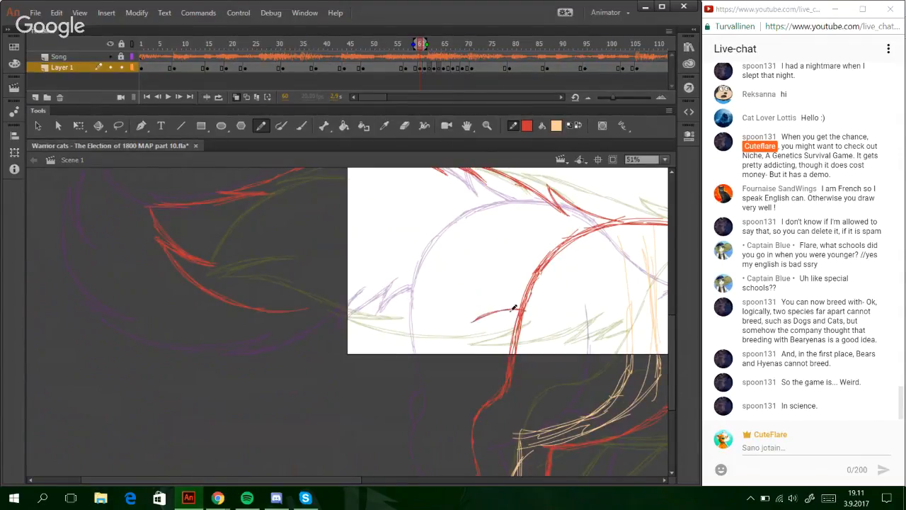
{"action": "key", "text": "ctrl+z"}
{"action": "mouse_move", "coordinate": [524, 310]}
{"action": "left_mouse_down"}
{"action": "mouse_move", "coordinate": [468, 329]}
{"action": "mouse_move", "coordinate": [499, 305]}
{"action": "mouse_move", "coordinate": [444, 318]}
{"action": "left_mouse_up"}
{"action": "key", "text": "ctrl+z"}
{"action": "key", "text": "ctrl+z"}
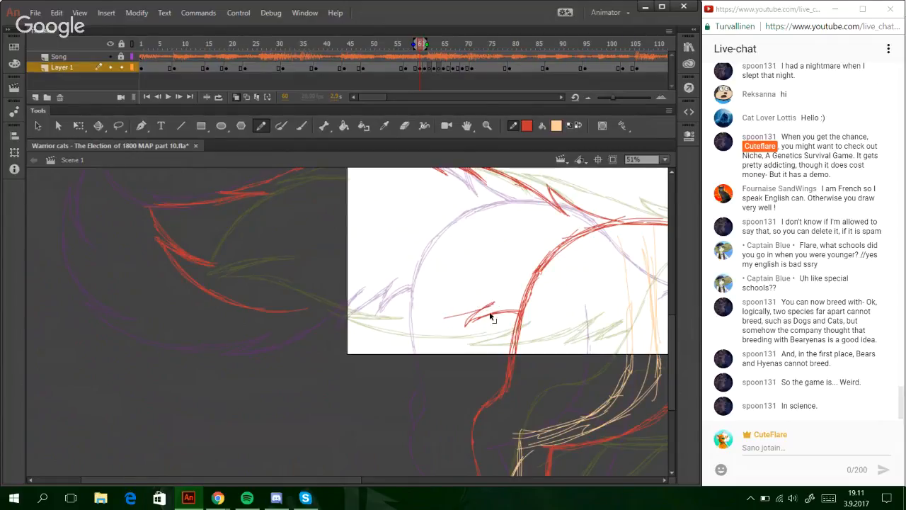
{"action": "key", "text": "ctrl+z"}
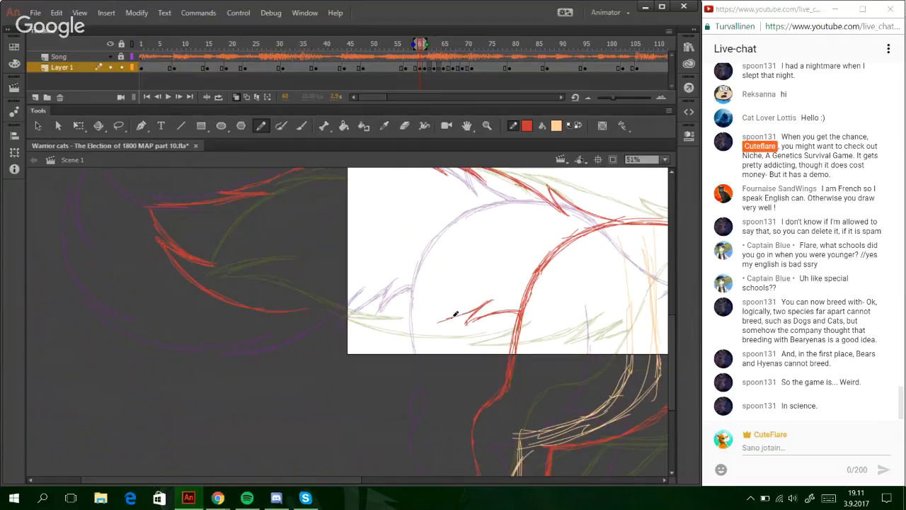
{"action": "mouse_move", "coordinate": [455, 315]}
{"action": "left_mouse_down"}
{"action": "mouse_move", "coordinate": [434, 320]}
{"action": "mouse_move", "coordinate": [455, 305]}
{"action": "left_mouse_up"}
{"action": "key", "text": "ctrl+z"}
{"action": "key", "text": "ctrl+z"}
{"action": "key", "text": "ctrl+z"}
{"action": "mouse_move", "coordinate": [490, 298]}
{"action": "left_mouse_down"}
{"action": "mouse_move", "coordinate": [461, 303]}
{"action": "mouse_move", "coordinate": [439, 325]}
{"action": "mouse_move", "coordinate": [490, 303]}
{"action": "left_mouse_up"}
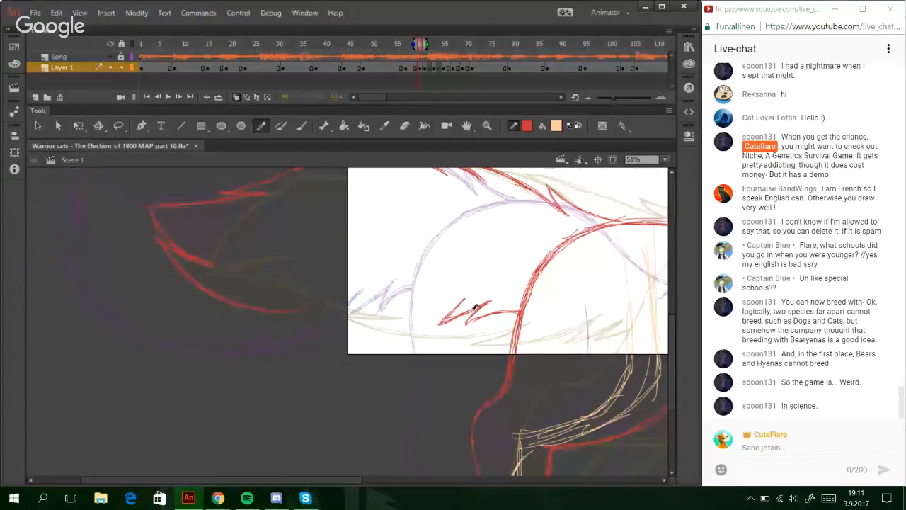
- Extend the lower tail edge toward the stage and delete the stray red stroke below it
{"action": "scroll", "coordinate": [672, 341], "scroll_direction": "up", "scroll_amount": 2}
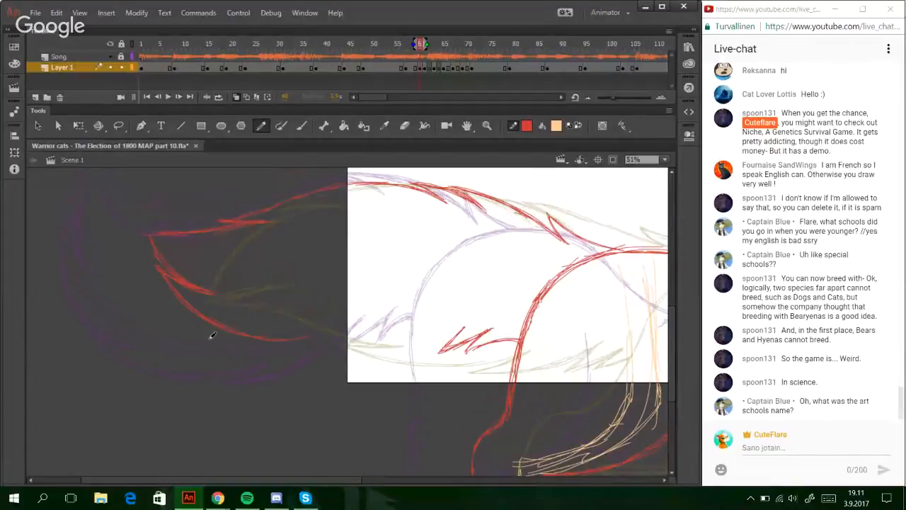
{"action": "mouse_move", "coordinate": [233, 337]}
{"action": "left_mouse_down"}
{"action": "mouse_move", "coordinate": [321, 352]}
{"action": "mouse_move", "coordinate": [375, 334]}
{"action": "mouse_move", "coordinate": [342, 350]}
{"action": "mouse_move", "coordinate": [423, 338]}
{"action": "left_mouse_up"}
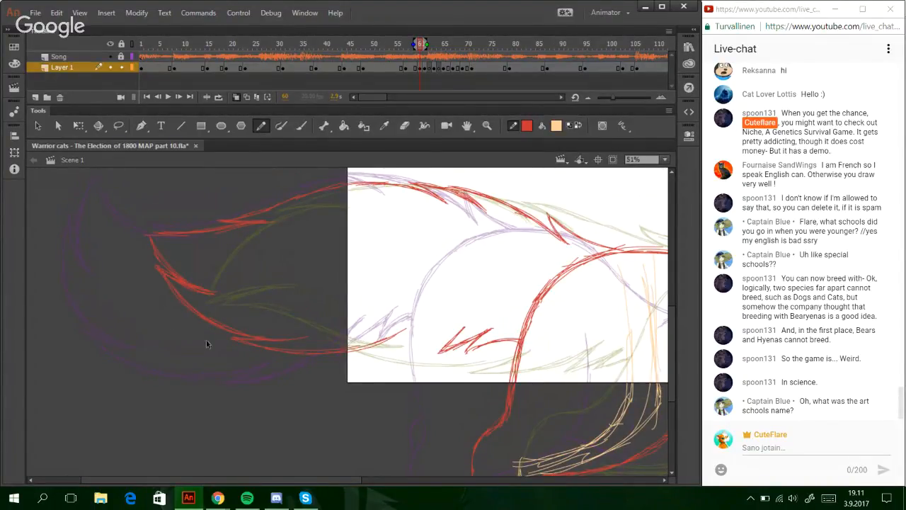
{"action": "left_click_drag", "start_coordinate": [180, 314], "coordinate": [421, 375]}
{"action": "key", "text": "Delete"}
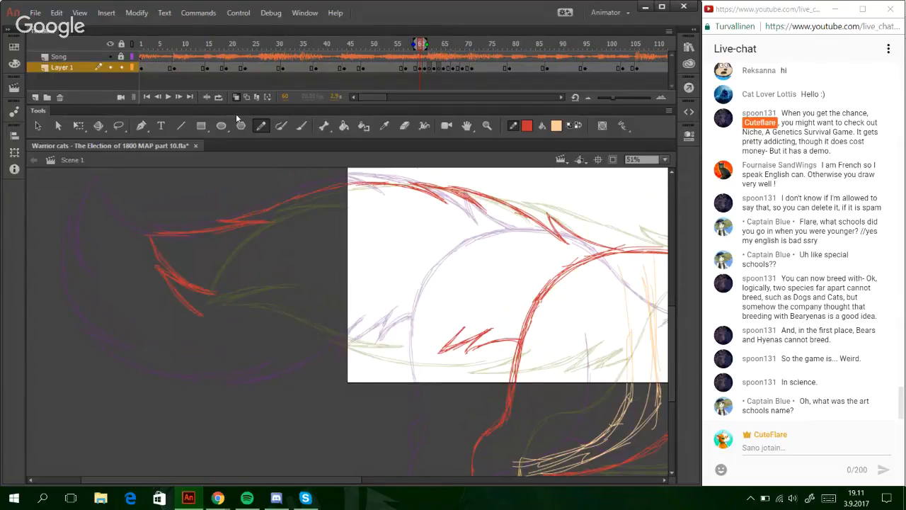
- Erase the lower red strokes on the left pasteboard, then discard a stray red line near the stage bottom
{"action": "left_click", "coordinate": [404, 126]}
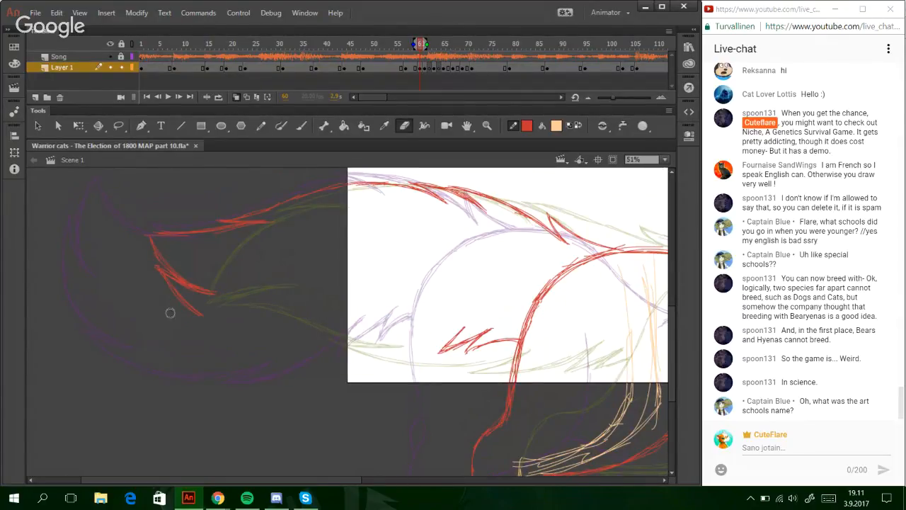
{"action": "mouse_move", "coordinate": [148, 273]}
{"action": "left_mouse_down"}
{"action": "mouse_move", "coordinate": [210, 318]}
{"action": "mouse_move", "coordinate": [238, 326]}
{"action": "left_mouse_up"}
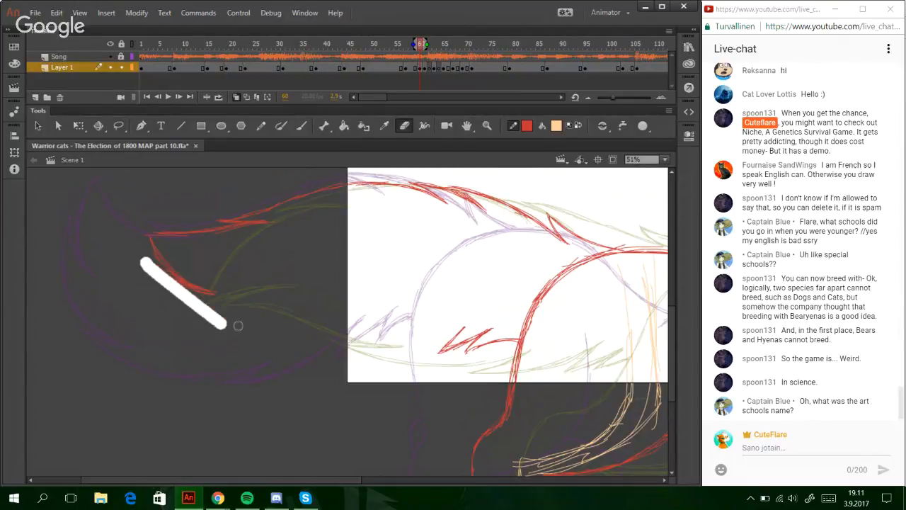
{"action": "left_click_drag", "start_coordinate": [146, 269], "coordinate": [239, 340]}
{"action": "left_click", "coordinate": [260, 125]}
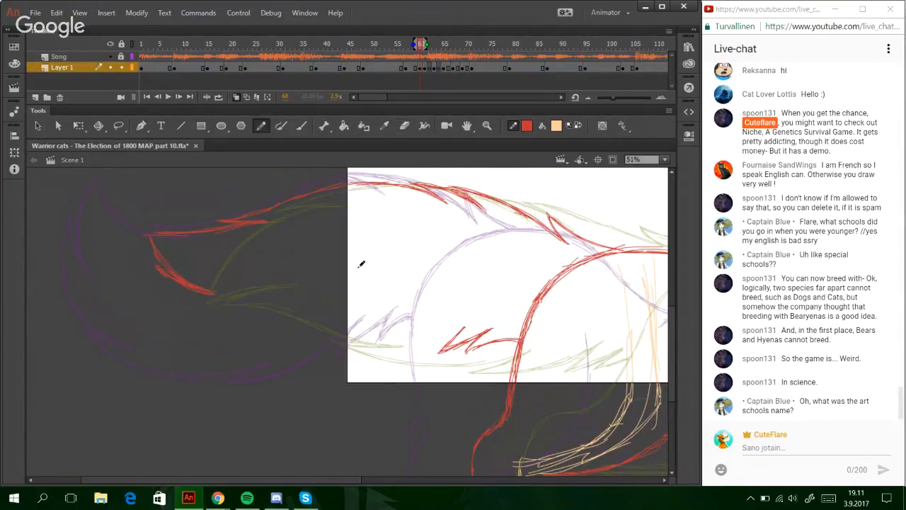
{"action": "left_click_drag", "start_coordinate": [301, 382], "coordinate": [414, 386]}
{"action": "key", "text": "ctrl+z"}
- Post a chat reply naming the art school 'Kokkolan lasten ja nuorten kuvataidekoulu' with a rough English translation
{"action": "left_click", "coordinate": [790, 454]}
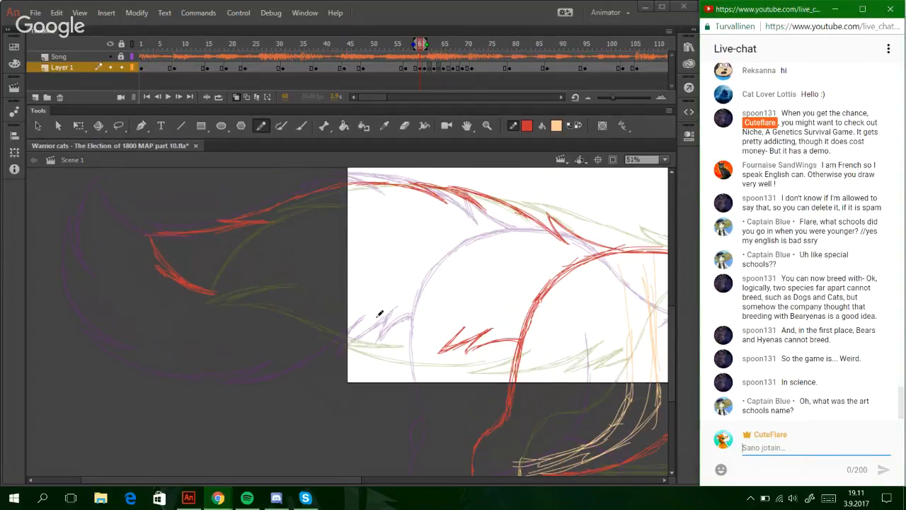
{"action": "type", "text": "Art School's name was \"Kokk"}
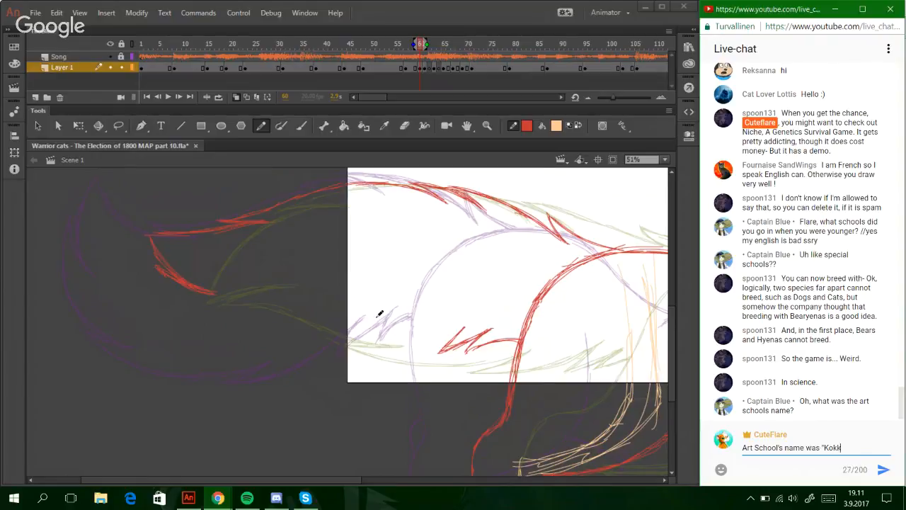
{"action": "type", "text": "olan lasten ja nuorten K"}
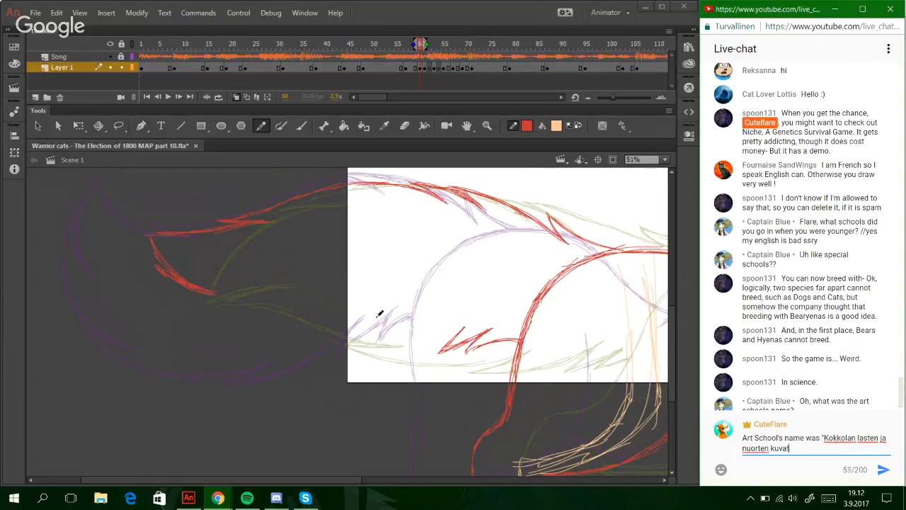
{"action": "key", "text": "BackSpace"}
{"action": "type", "text": "ekoulu\". Roughly"}
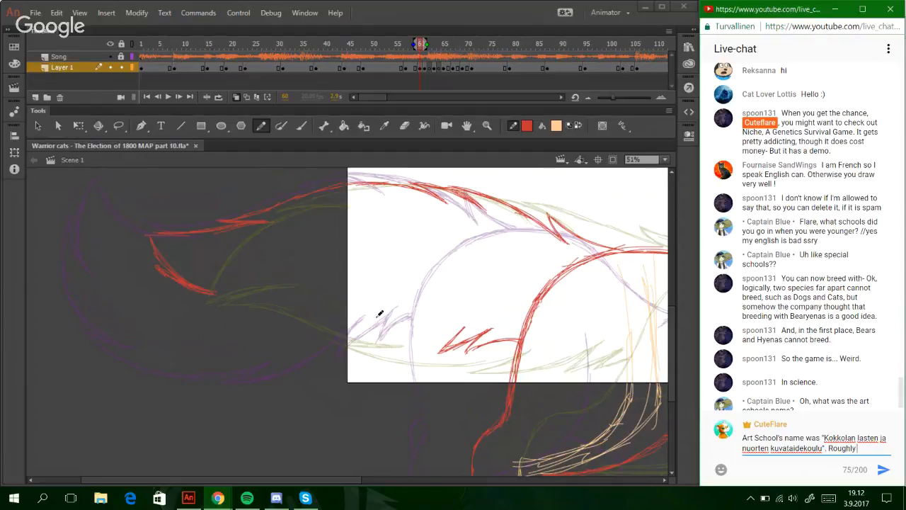
{"action": "type", "text": " translated \"T"}
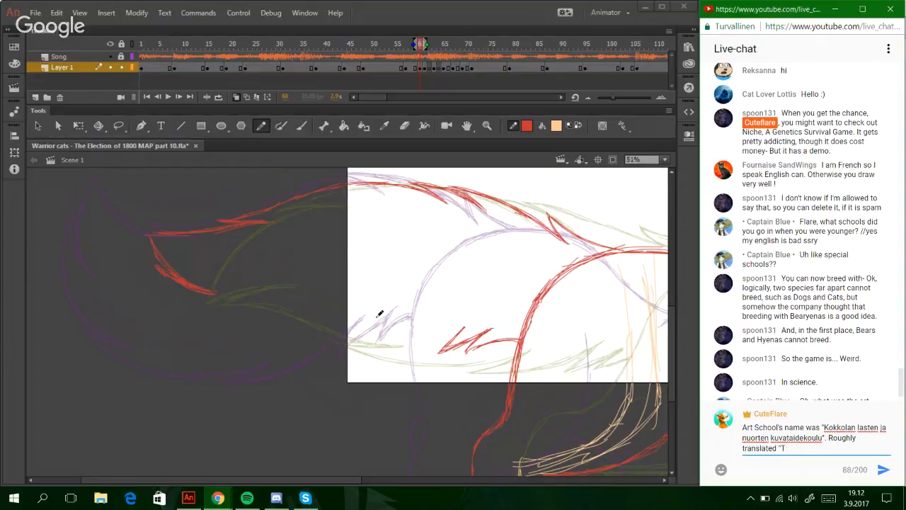
{"action": "type", "text": "he Art School"}
{"action": "key", "text": "BackSpace"}
{"action": "key", "text": "BackSpace"}
{"action": "key", "text": "BackSpace"}
{"action": "key", "text": "BackSpace"}
{"action": "key", "text": "BackSpace"}
{"action": "key", "text": "BackSpace"}
{"action": "key", "text": "BackSpace"}
{"action": "key", "text": "BackSpace"}
{"action": "type", "text": "ad"}
{"action": "key", "text": "BackSpace"}
{"action": "type", "text": "nd youngster's A"}
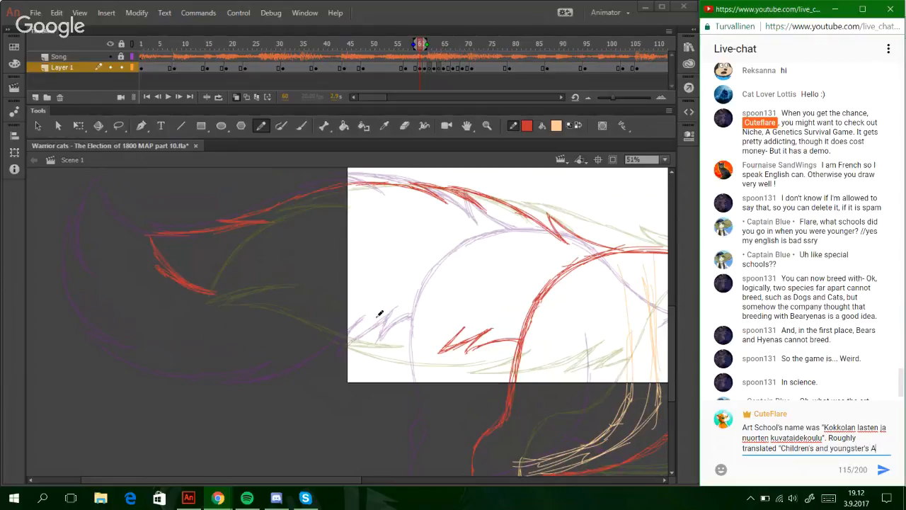
{"action": "key", "text": "BackSpace"}
{"action": "key", "text": "BackSpace"}
{"action": "type", "text": "rt sch"}
{"action": "type", "text": "ool of Kokkola'"}
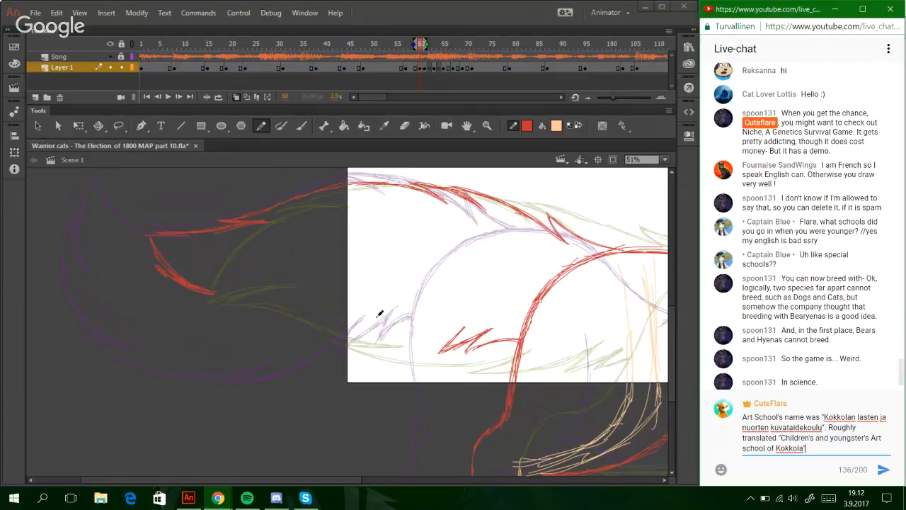
{"action": "key", "text": "Return"}
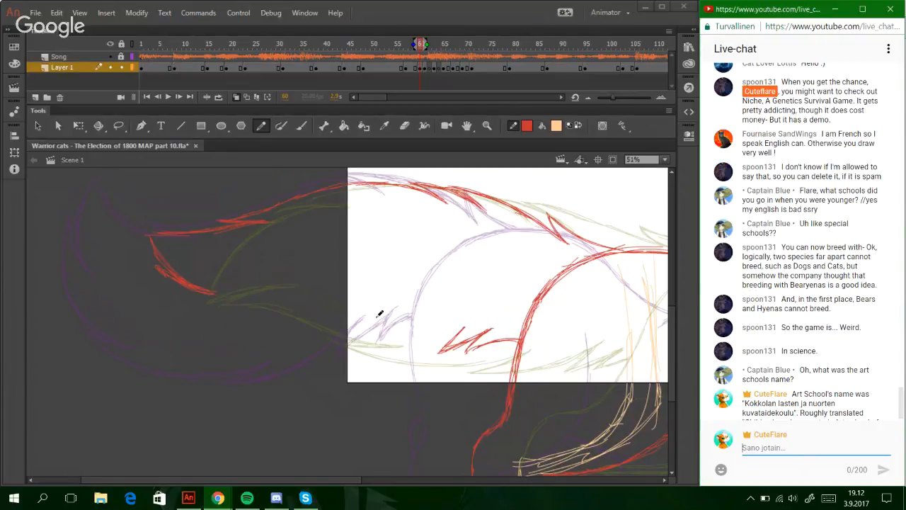
- Draw a red curve along the cat's lower jaw, trying and undoing strokes toward the zigzag fur
{"action": "left_click", "coordinate": [168, 272]}
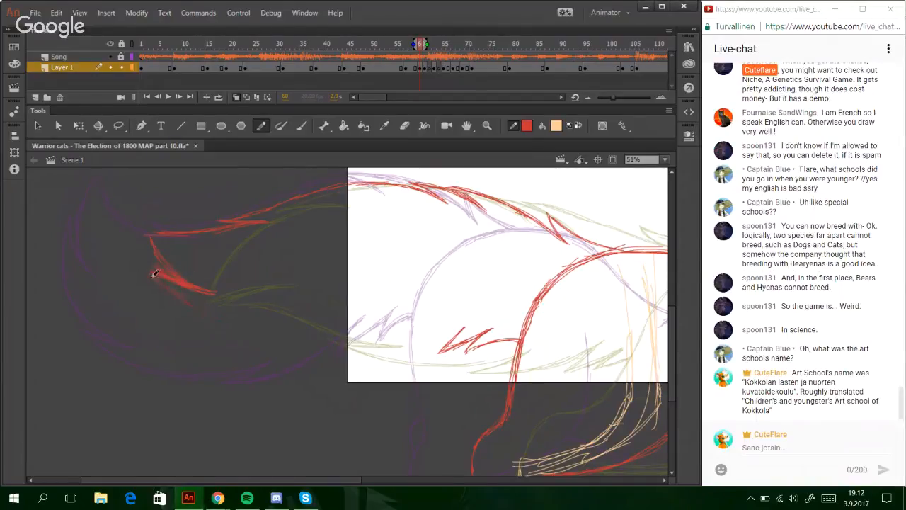
{"action": "mouse_move", "coordinate": [156, 275]}
{"action": "left_mouse_down"}
{"action": "mouse_move", "coordinate": [241, 337]}
{"action": "mouse_move", "coordinate": [268, 334]}
{"action": "mouse_move", "coordinate": [216, 324]}
{"action": "mouse_move", "coordinate": [300, 338]}
{"action": "left_mouse_up"}
{"action": "left_click_drag", "start_coordinate": [224, 344], "coordinate": [331, 353]}
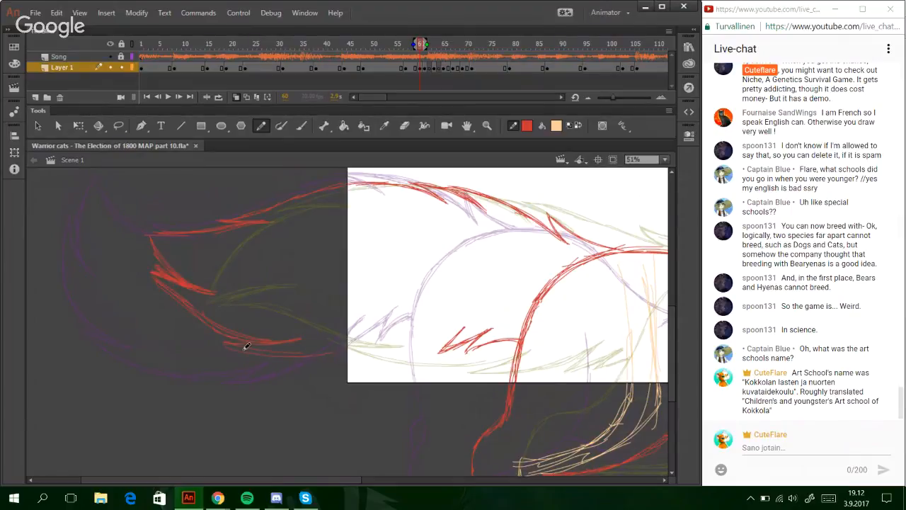
{"action": "key", "text": "ctrl+z"}
{"action": "mouse_move", "coordinate": [397, 352]}
{"action": "left_mouse_down"}
{"action": "mouse_move", "coordinate": [449, 337]}
{"action": "mouse_move", "coordinate": [375, 358]}
{"action": "left_mouse_up"}
{"action": "key", "text": "ctrl+z"}
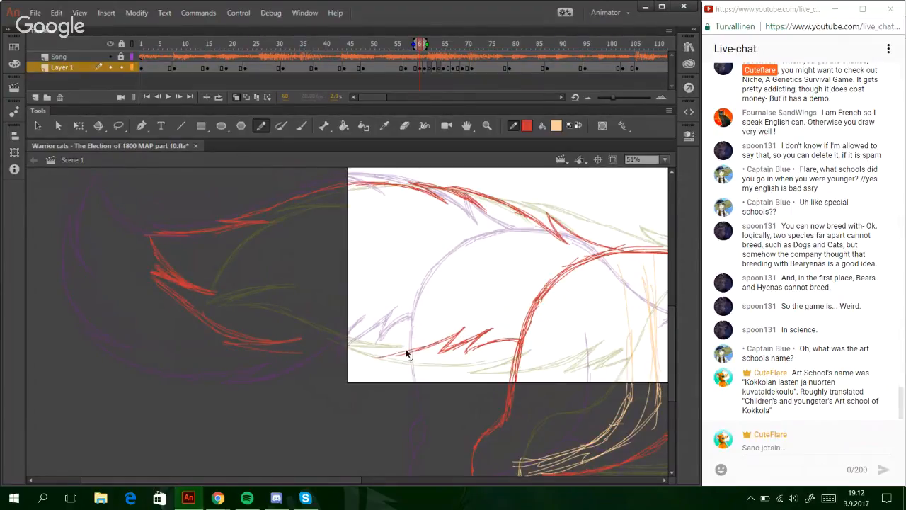
{"action": "key", "text": "ctrl+z"}
- Rework the lower red line across the stage's left edge toward the zigzag, undoing extra short strokes
{"action": "left_click_drag", "start_coordinate": [458, 331], "coordinate": [386, 356]}
{"action": "key", "text": "ctrl+z"}
{"action": "key", "text": "ctrl+z"}
{"action": "mouse_move", "coordinate": [297, 350]}
{"action": "left_mouse_down"}
{"action": "mouse_move", "coordinate": [395, 332]}
{"action": "mouse_move", "coordinate": [339, 357]}
{"action": "mouse_move", "coordinate": [407, 352]}
{"action": "left_mouse_up"}
{"action": "key", "text": "ctrl+z"}
{"action": "mouse_move", "coordinate": [342, 355]}
{"action": "left_mouse_down"}
{"action": "mouse_move", "coordinate": [437, 344]}
{"action": "mouse_move", "coordinate": [402, 349]}
{"action": "mouse_move", "coordinate": [456, 336]}
{"action": "mouse_move", "coordinate": [422, 345]}
{"action": "mouse_move", "coordinate": [443, 343]}
{"action": "left_mouse_up"}
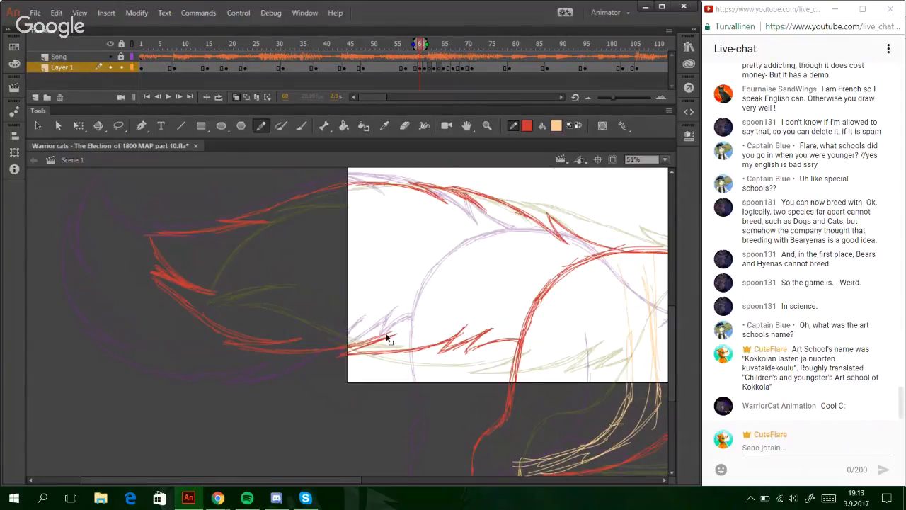
{"action": "key", "text": "ctrl+z"}
{"action": "left_click_drag", "start_coordinate": [327, 350], "coordinate": [376, 337]}
{"action": "key", "text": "ctrl+z"}
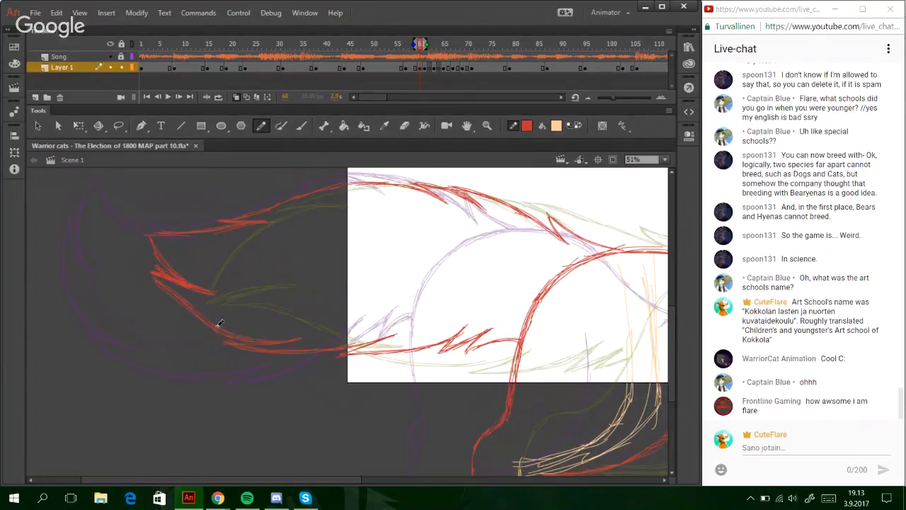
{"action": "mouse_move", "coordinate": [354, 479]}
{"action": "left_mouse_down"}
{"action": "mouse_move", "coordinate": [383, 478]}
{"action": "mouse_move", "coordinate": [347, 478]}
{"action": "left_mouse_up"}
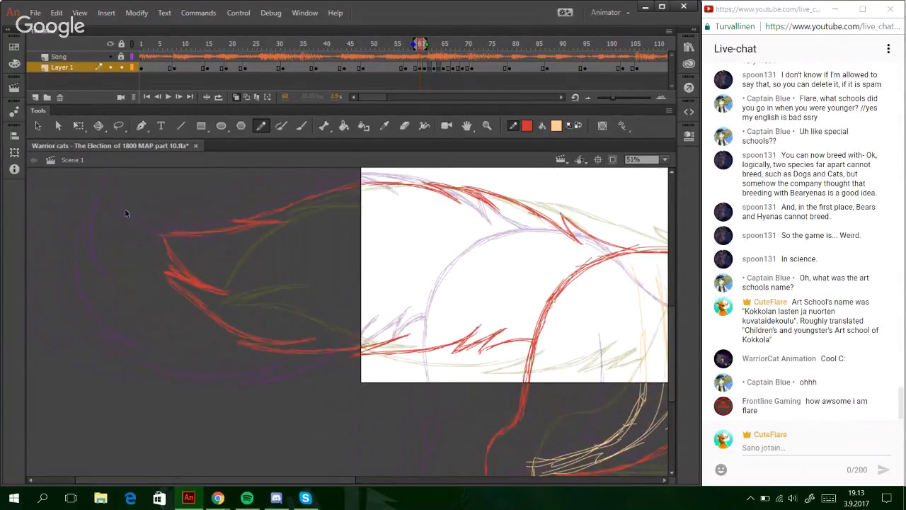
- Lasso the red head strokes on the left pasteboard, nudge them left, and deselect
{"action": "left_click", "coordinate": [119, 126]}
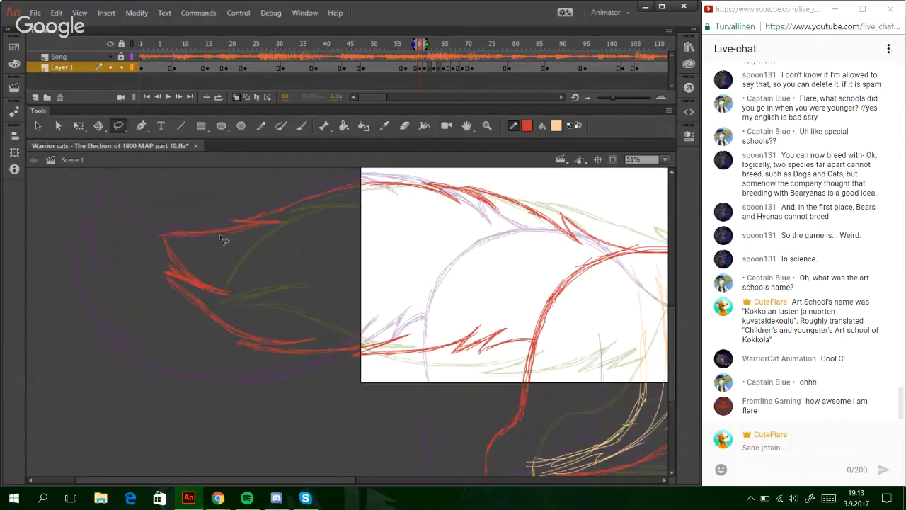
{"action": "mouse_move", "coordinate": [236, 225]}
{"action": "left_mouse_down"}
{"action": "mouse_move", "coordinate": [300, 223]}
{"action": "mouse_move", "coordinate": [321, 243]}
{"action": "mouse_move", "coordinate": [339, 318]}
{"action": "mouse_move", "coordinate": [303, 390]}
{"action": "mouse_move", "coordinate": [129, 309]}
{"action": "mouse_move", "coordinate": [159, 236]}
{"action": "left_mouse_up"}
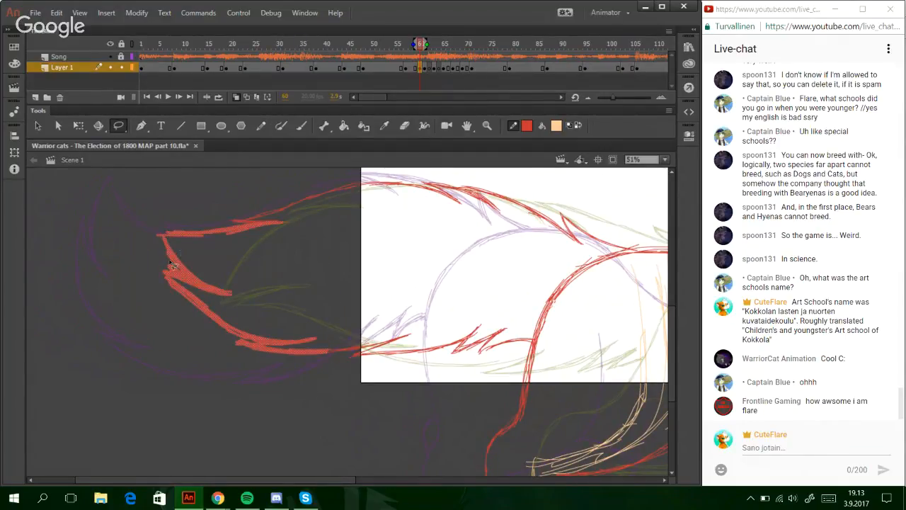
{"action": "key", "text": "Left"}
{"action": "key", "text": "Left"}
{"action": "key", "text": "Left"}
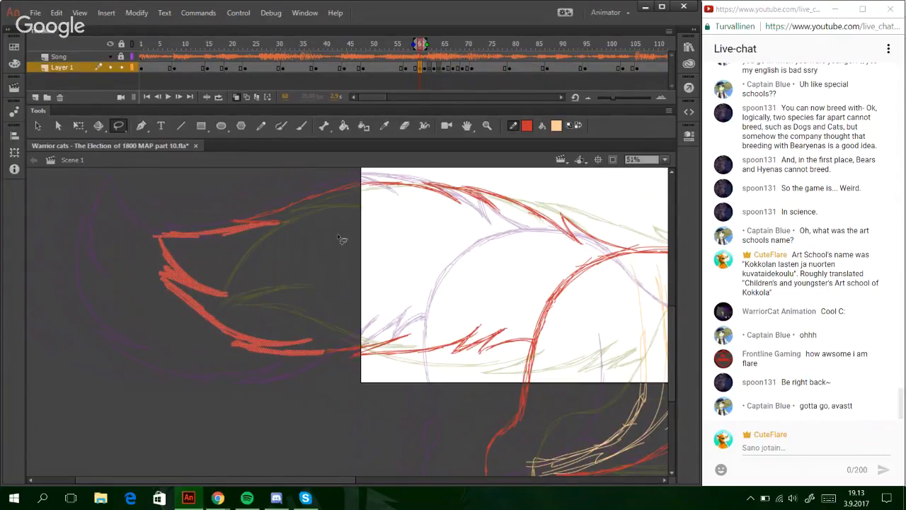
{"action": "left_click", "coordinate": [261, 397]}
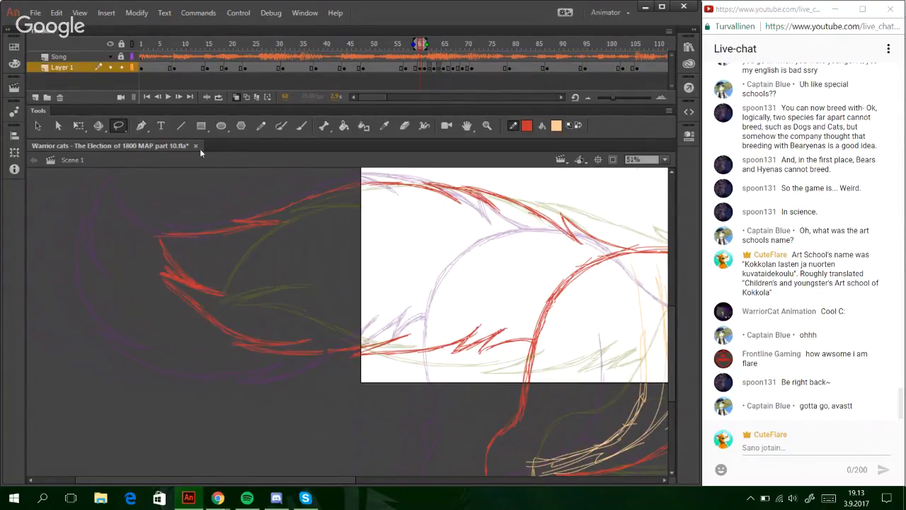
{"action": "left_click", "coordinate": [261, 126]}
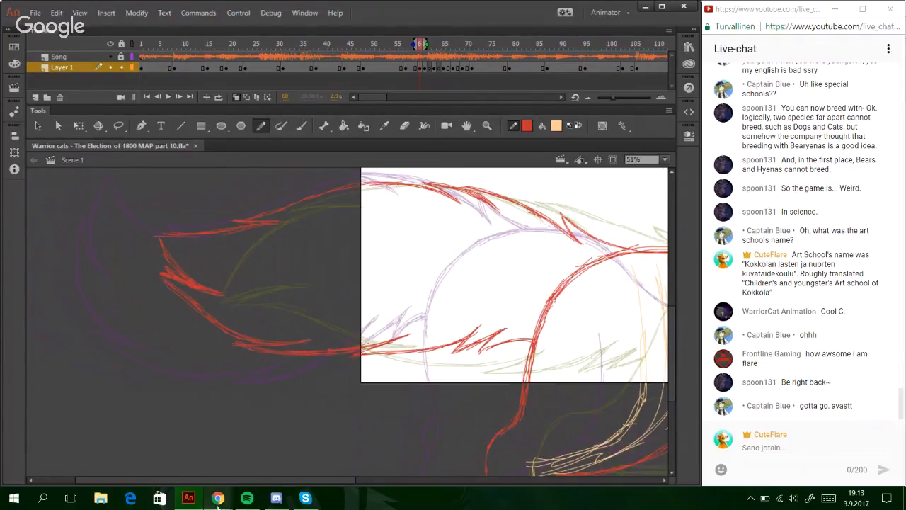
{"action": "left_click", "coordinate": [209, 445]}
{"action": "left_click", "coordinate": [836, 8]}
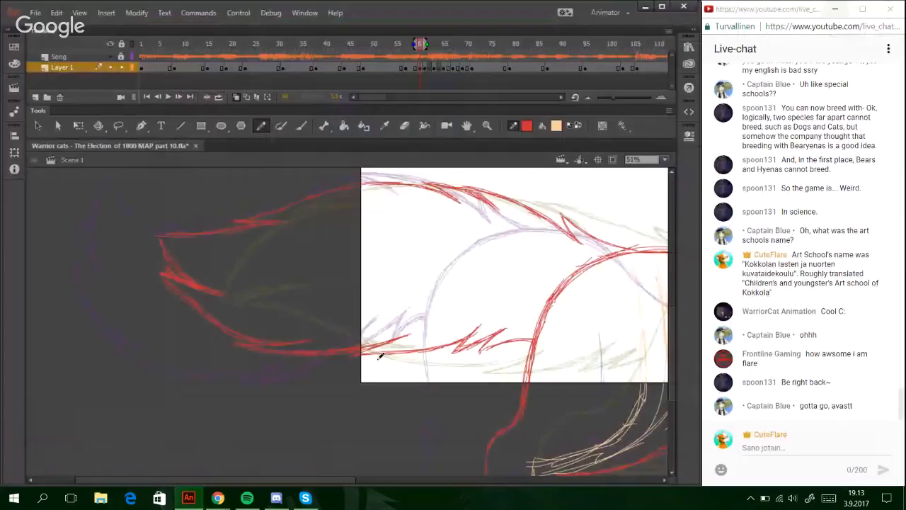
{"action": "mouse_move", "coordinate": [218, 498]}
{"action": "left_click", "coordinate": [110, 444]}
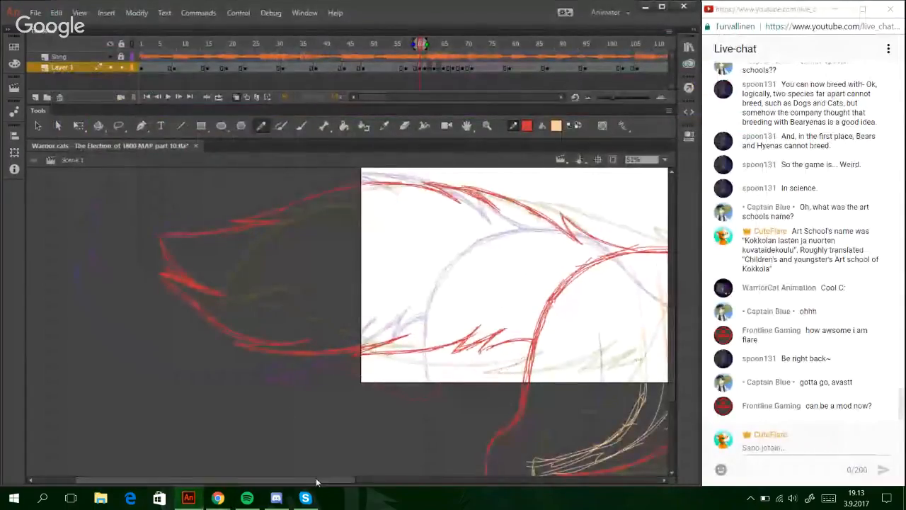
{"action": "left_click_drag", "start_coordinate": [317, 479], "coordinate": [375, 464]}
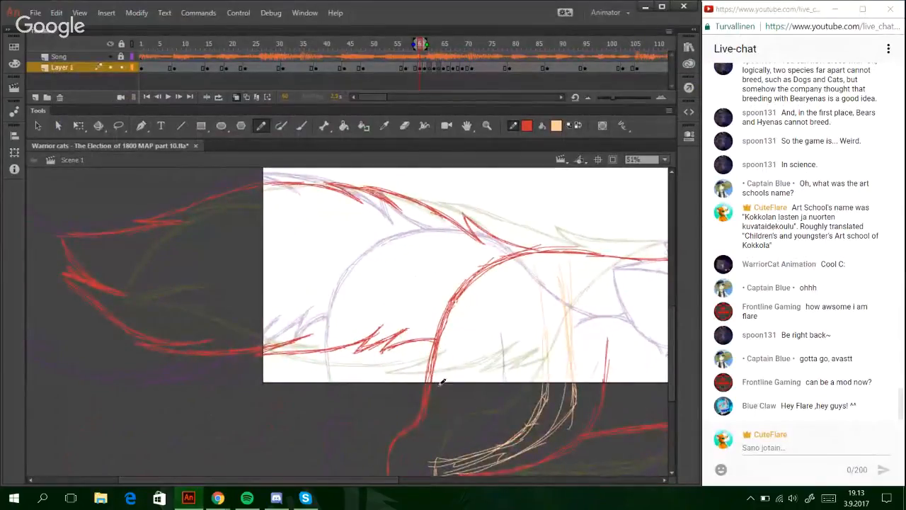
{"action": "left_click_drag", "start_coordinate": [370, 482], "coordinate": [350, 476]}
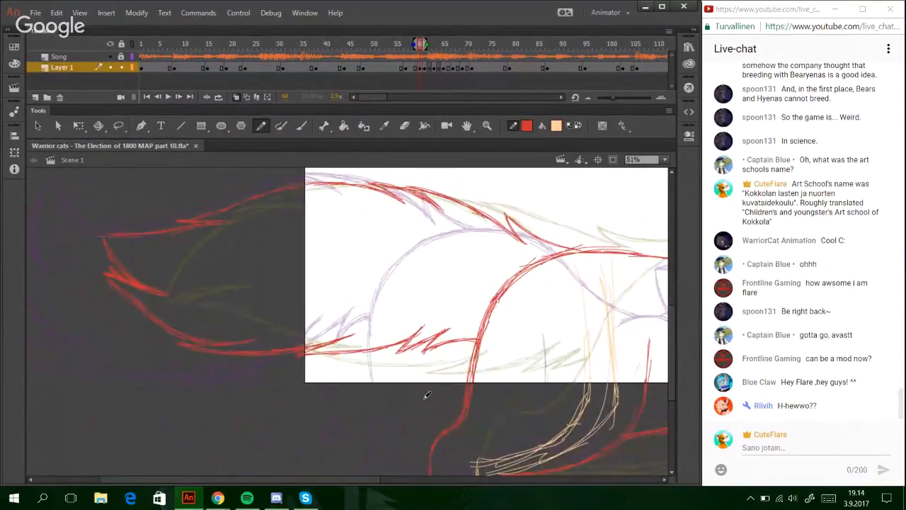
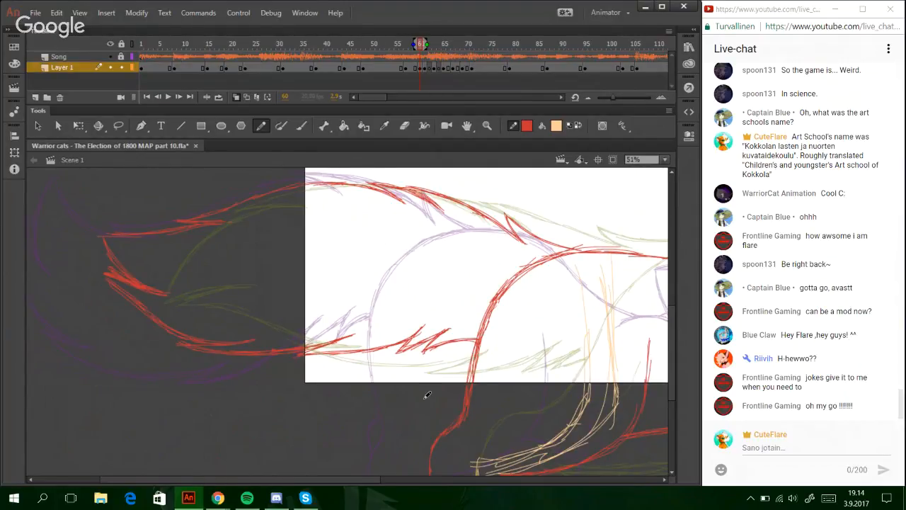
- Sketch red strokes over the cat's back, undoing two stray strokes
{"action": "mouse_move", "coordinate": [401, 257]}
{"action": "left_mouse_down"}
{"action": "mouse_move", "coordinate": [265, 259]}
{"action": "mouse_move", "coordinate": [424, 320]}
{"action": "left_mouse_up"}
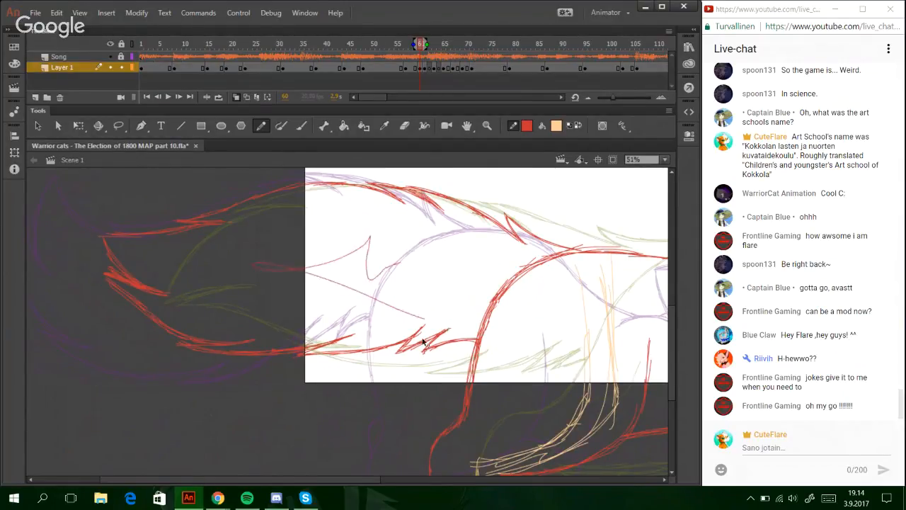
{"action": "key", "text": "ctrl+z"}
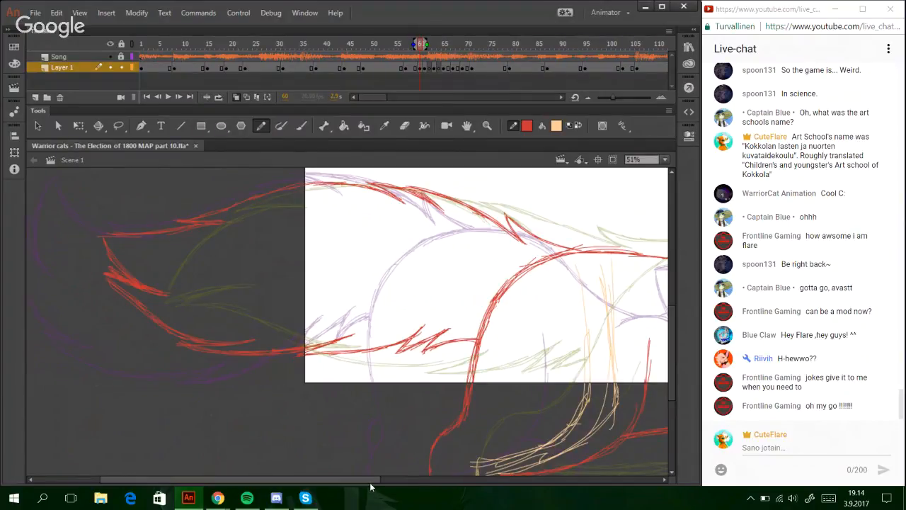
{"action": "left_click_drag", "start_coordinate": [389, 478], "coordinate": [520, 477]}
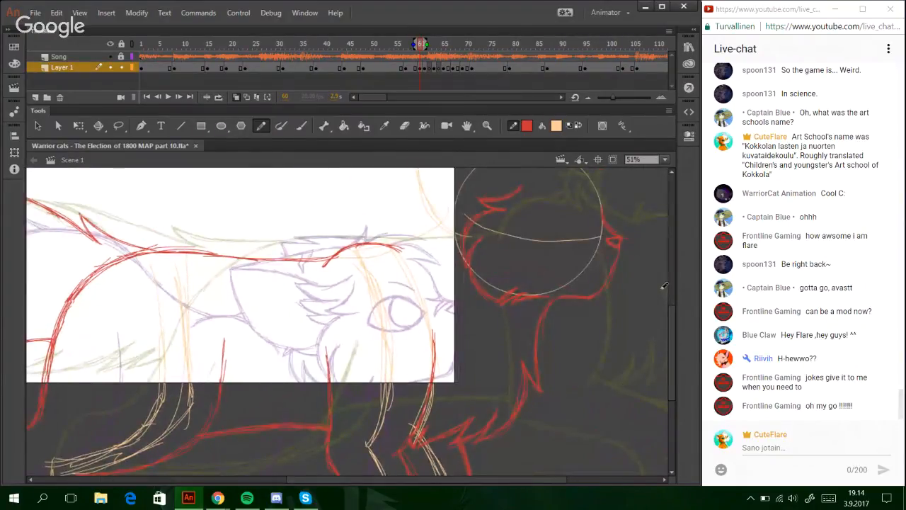
{"action": "scroll", "coordinate": [675, 345], "scroll_direction": "down", "scroll_amount": 4}
{"action": "mouse_move", "coordinate": [680, 367]}
{"action": "left_mouse_down"}
{"action": "mouse_move", "coordinate": [672, 392]}
{"action": "mouse_move", "coordinate": [678, 326]}
{"action": "mouse_move", "coordinate": [676, 367]}
{"action": "left_mouse_up"}
{"action": "left_click_drag", "start_coordinate": [433, 479], "coordinate": [332, 479]}
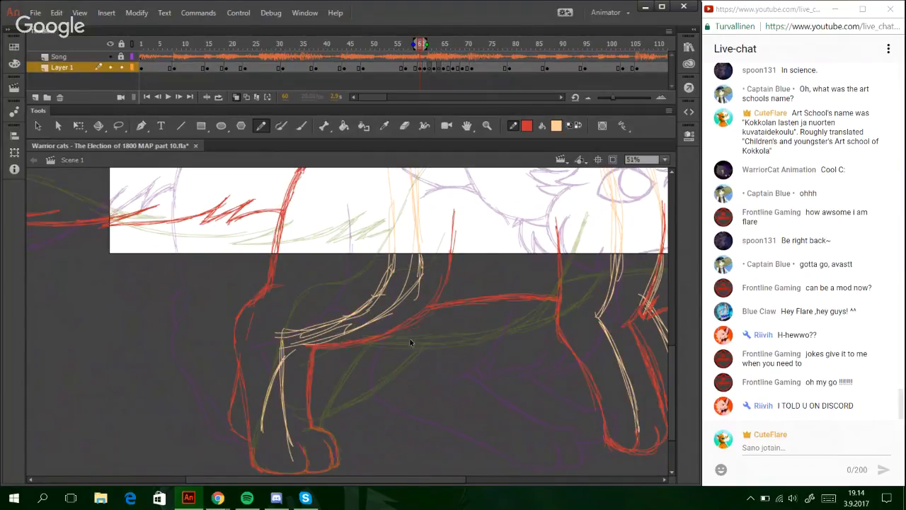
- Pan toward the front paws and check the Discord chat before returning to the drawing
{"action": "left_click_drag", "start_coordinate": [518, 396], "coordinate": [331, 307]}
{"action": "left_click_drag", "start_coordinate": [501, 289], "coordinate": [328, 348]}
{"action": "left_click", "coordinate": [276, 498]}
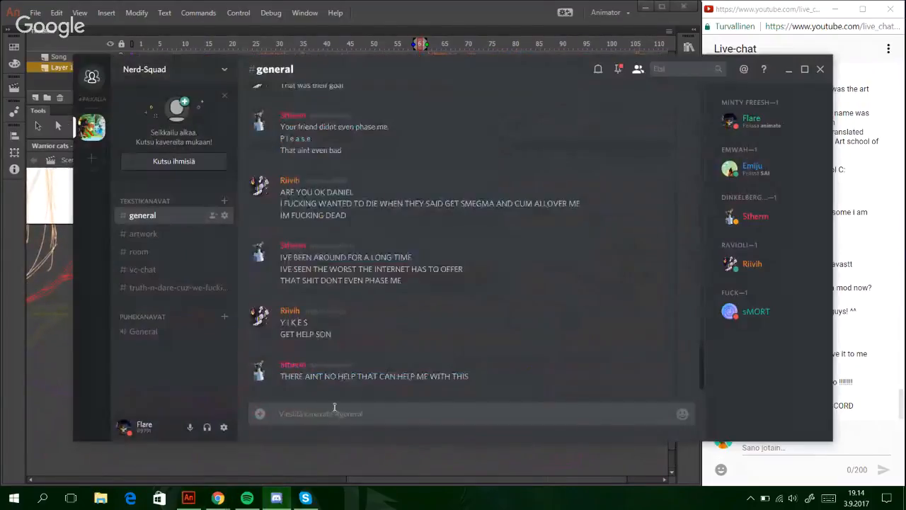
{"action": "left_click_drag", "start_coordinate": [702, 357], "coordinate": [717, 330]}
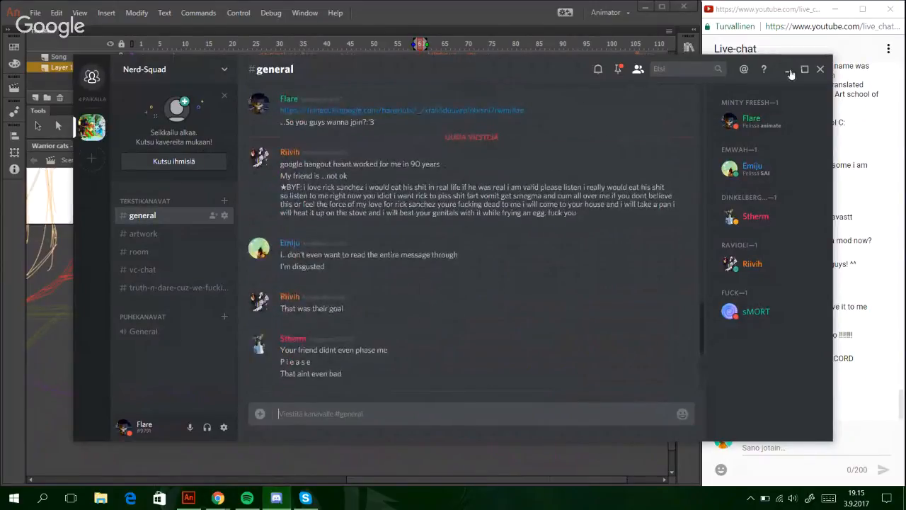
{"action": "left_click", "coordinate": [788, 69]}
{"action": "left_click_drag", "start_coordinate": [669, 420], "coordinate": [662, 376]}
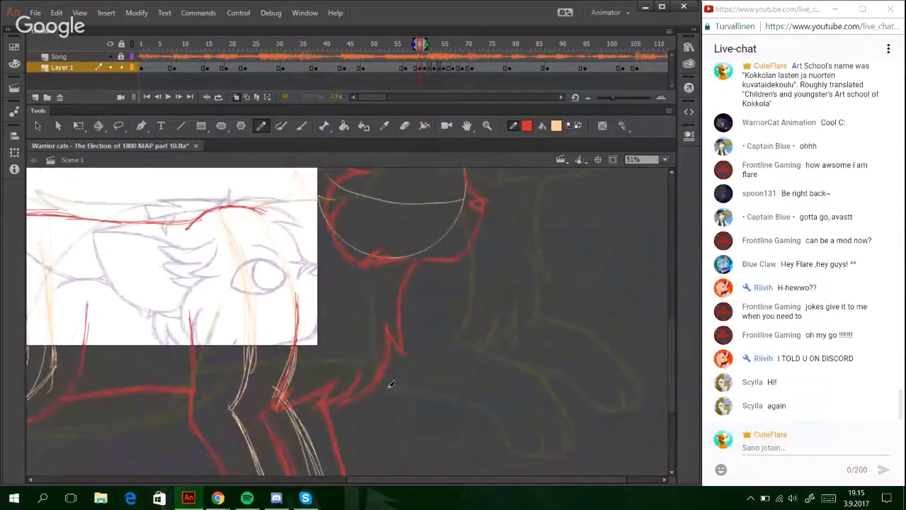
{"action": "mouse_move", "coordinate": [429, 485]}
{"action": "left_mouse_down"}
{"action": "mouse_move", "coordinate": [322, 481]}
{"action": "mouse_move", "coordinate": [367, 480]}
{"action": "left_mouse_up"}
- Reinforce the cat's back curve with red strokes and center the view on the head
{"action": "mouse_move", "coordinate": [128, 275]}
{"action": "left_mouse_down"}
{"action": "mouse_move", "coordinate": [222, 224]}
{"action": "mouse_move", "coordinate": [169, 253]}
{"action": "mouse_move", "coordinate": [201, 226]}
{"action": "mouse_move", "coordinate": [160, 243]}
{"action": "mouse_move", "coordinate": [188, 227]}
{"action": "mouse_move", "coordinate": [257, 218]}
{"action": "mouse_move", "coordinate": [207, 216]}
{"action": "mouse_move", "coordinate": [397, 222]}
{"action": "left_mouse_up"}
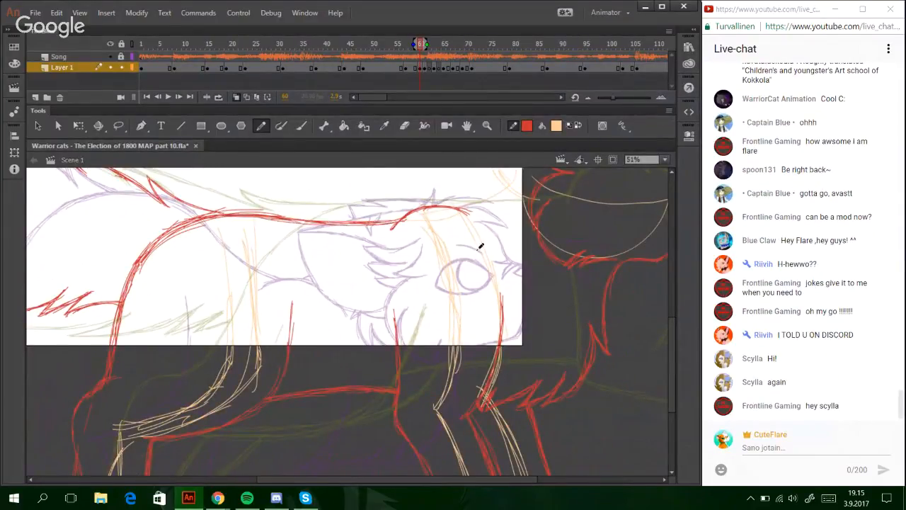
{"action": "left_click_drag", "start_coordinate": [565, 323], "coordinate": [290, 384]}
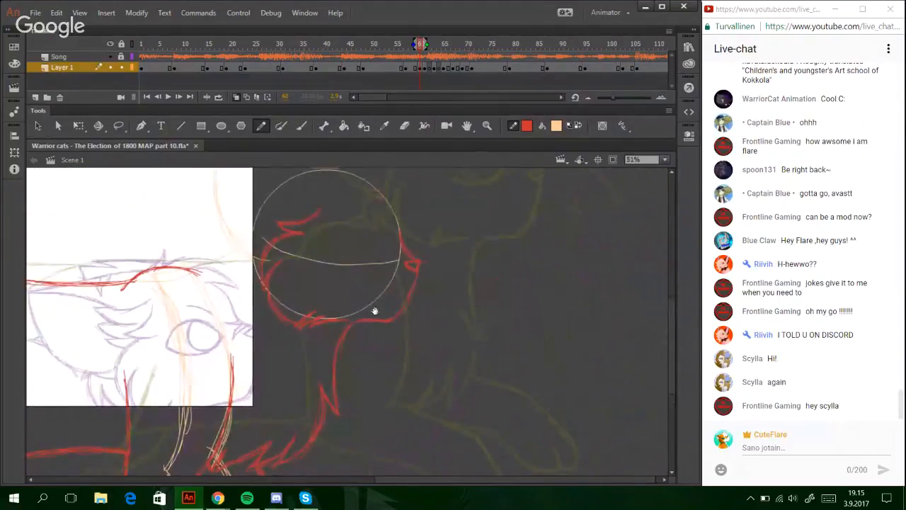
{"action": "left_click_drag", "start_coordinate": [374, 310], "coordinate": [439, 402]}
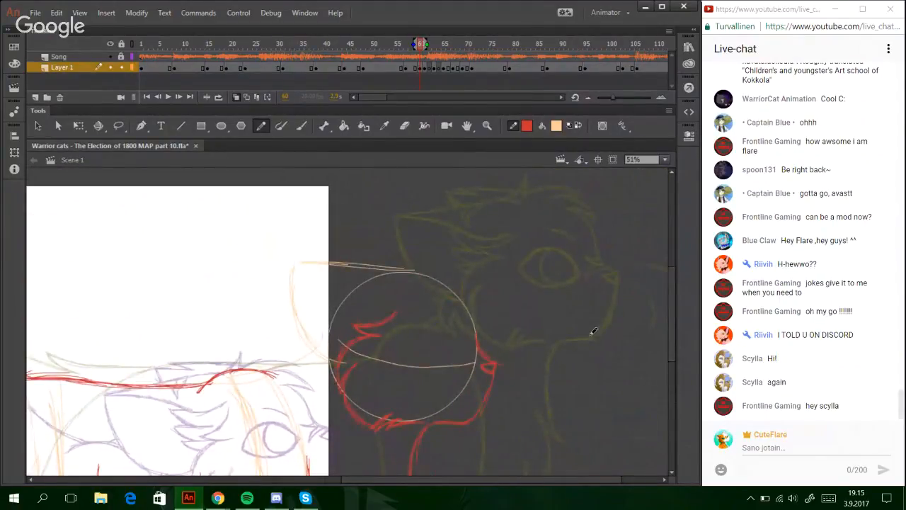
{"action": "scroll", "coordinate": [669, 308], "scroll_direction": "down", "scroll_amount": 2}
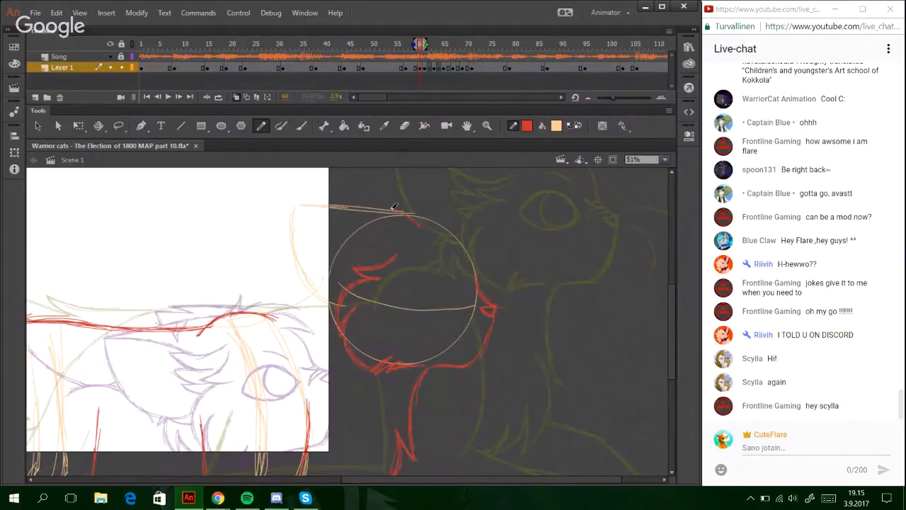
- Trace a red ear outline along the head's top and left edge down to the circle
{"action": "left_click_drag", "start_coordinate": [396, 206], "coordinate": [293, 202]}
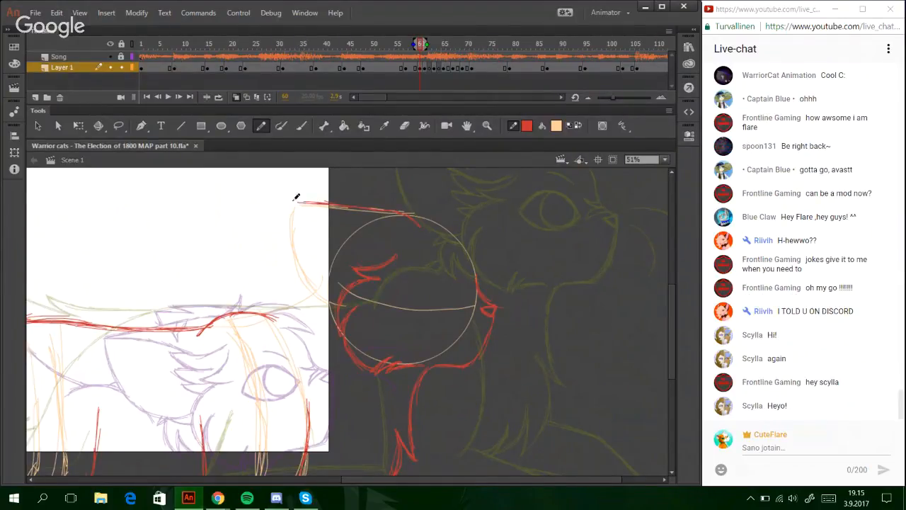
{"action": "left_click_drag", "start_coordinate": [298, 200], "coordinate": [382, 211]}
{"action": "mouse_move", "coordinate": [292, 202]}
{"action": "left_mouse_down"}
{"action": "mouse_move", "coordinate": [293, 243]}
{"action": "mouse_move", "coordinate": [291, 197]}
{"action": "mouse_move", "coordinate": [315, 289]}
{"action": "left_mouse_up"}
{"action": "mouse_move", "coordinate": [292, 237]}
{"action": "left_mouse_down"}
{"action": "mouse_move", "coordinate": [325, 296]}
{"action": "mouse_move", "coordinate": [345, 296]}
{"action": "left_mouse_up"}
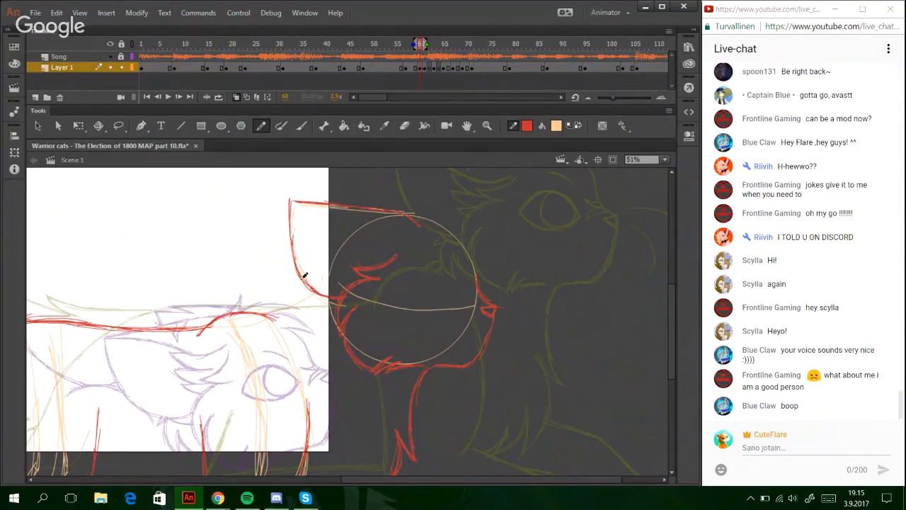
{"action": "left_click_drag", "start_coordinate": [301, 270], "coordinate": [299, 205]}
{"action": "mouse_move", "coordinate": [290, 244]}
{"action": "left_mouse_down"}
{"action": "mouse_move", "coordinate": [291, 195]}
{"action": "mouse_move", "coordinate": [293, 208]}
{"action": "mouse_move", "coordinate": [308, 203]}
{"action": "mouse_move", "coordinate": [292, 195]}
{"action": "mouse_move", "coordinate": [324, 203]}
{"action": "left_mouse_up"}
{"action": "left_click_drag", "start_coordinate": [324, 293], "coordinate": [341, 306]}
{"action": "left_click", "coordinate": [487, 125]}
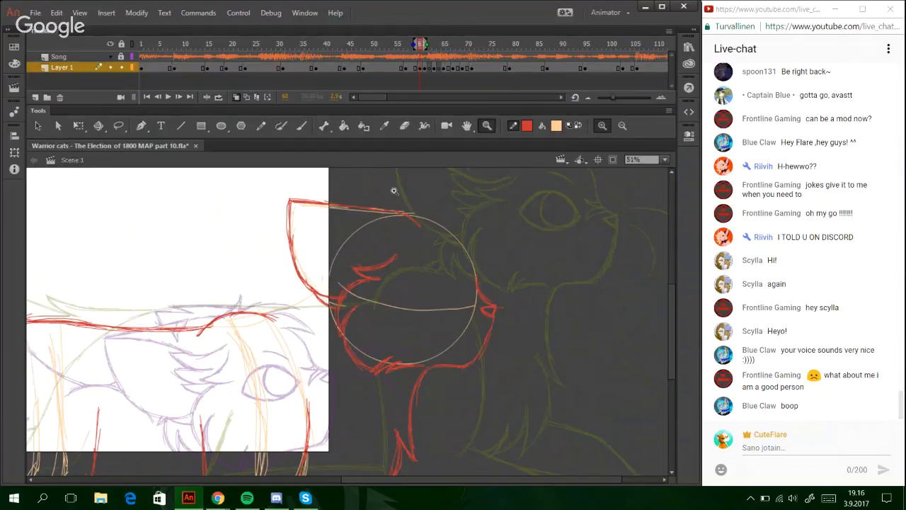
- Zoom in on the ear and head, then draw a red fur line up toward the ear tip
{"action": "left_click_drag", "start_coordinate": [247, 196], "coordinate": [524, 414]}
{"action": "key", "text": "y"}
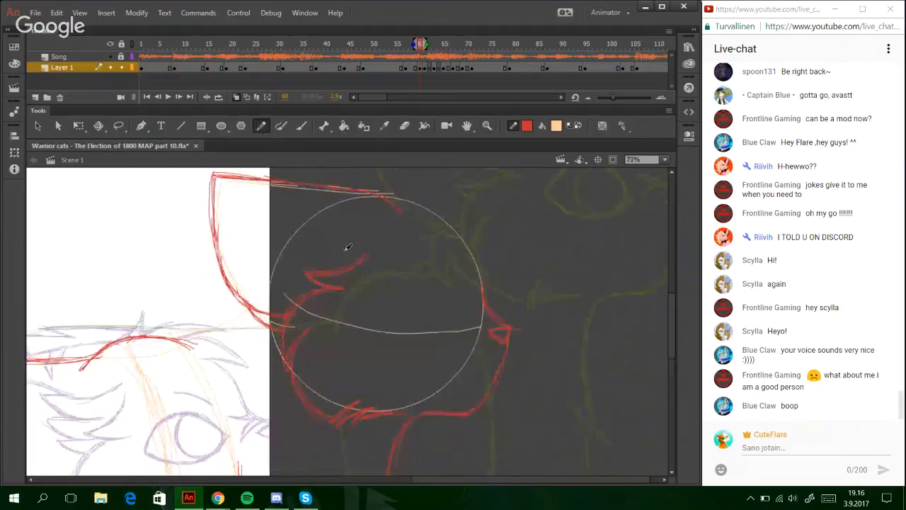
{"action": "key", "text": "ctrl+z"}
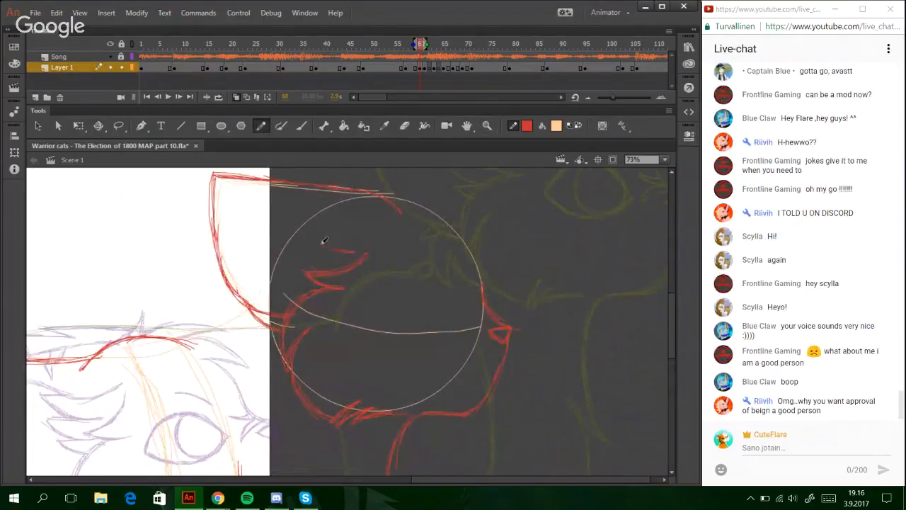
{"action": "left_click_drag", "start_coordinate": [336, 249], "coordinate": [324, 245]}
{"action": "key", "text": "ctrl+z"}
{"action": "mouse_move", "coordinate": [330, 247]}
{"action": "left_mouse_down"}
{"action": "mouse_move", "coordinate": [267, 193]}
{"action": "mouse_move", "coordinate": [217, 174]}
{"action": "mouse_move", "coordinate": [276, 198]}
{"action": "mouse_move", "coordinate": [245, 180]}
{"action": "mouse_move", "coordinate": [266, 191]}
{"action": "left_mouse_up"}
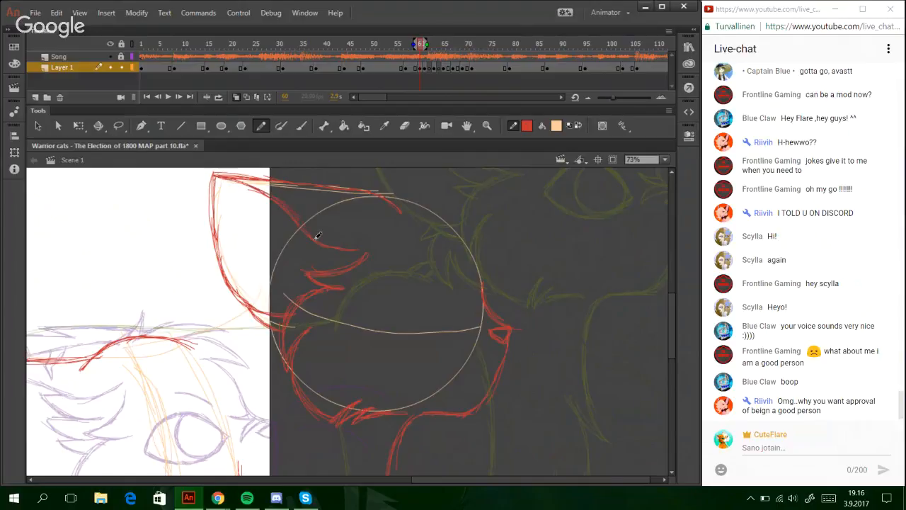
- Draw red fur strokes along the head circle's top and forehead, undoing one overshooting stroke
{"action": "mouse_move", "coordinate": [257, 334]}
{"action": "left_mouse_down"}
{"action": "mouse_move", "coordinate": [477, 262]}
{"action": "mouse_move", "coordinate": [538, 263]}
{"action": "mouse_move", "coordinate": [414, 284]}
{"action": "left_mouse_up"}
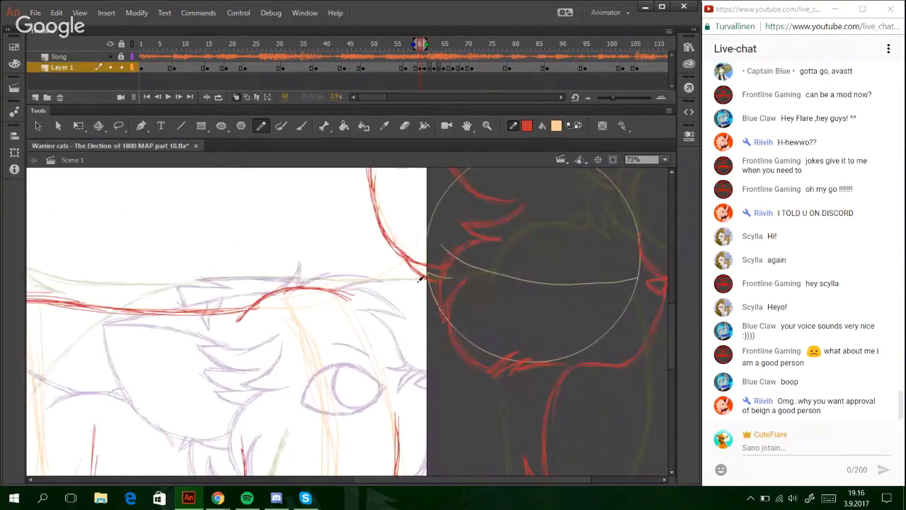
{"action": "left_click_drag", "start_coordinate": [461, 263], "coordinate": [439, 323]}
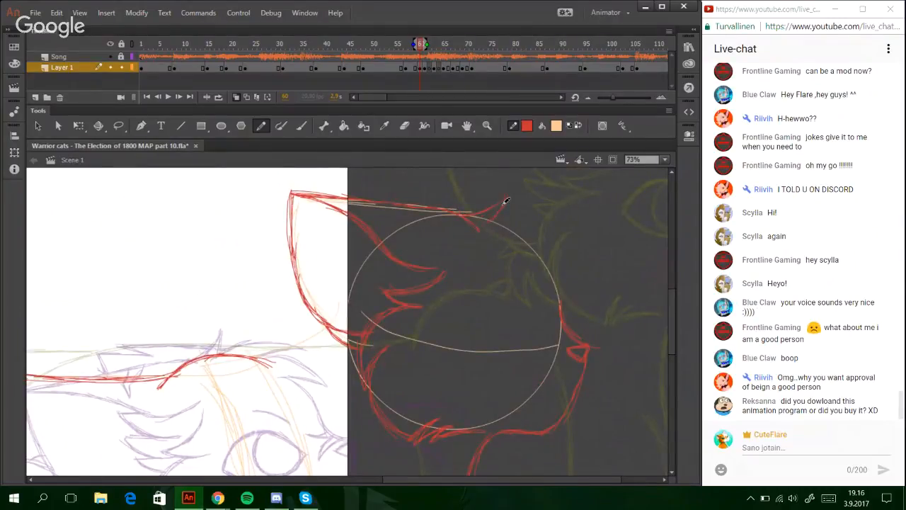
{"action": "key", "text": "ctrl+z"}
{"action": "left_click_drag", "start_coordinate": [483, 223], "coordinate": [534, 223]}
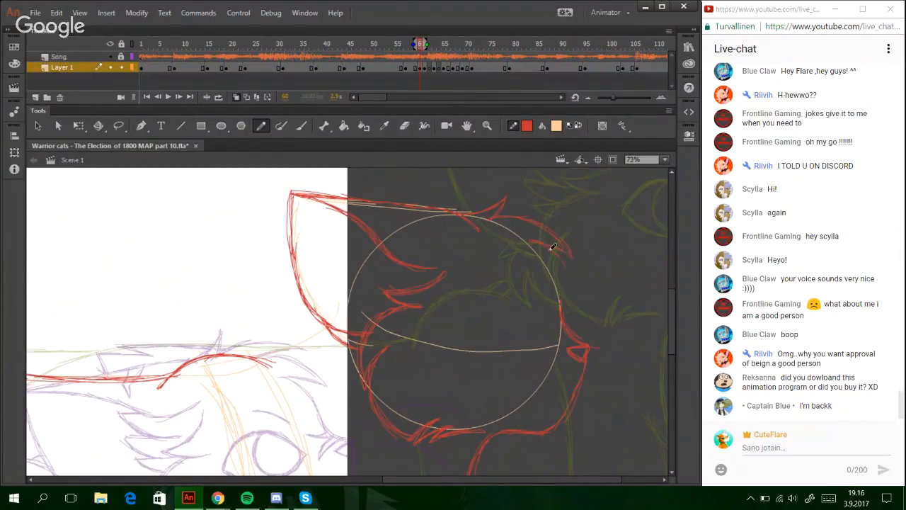
{"action": "mouse_move", "coordinate": [565, 268]}
{"action": "left_mouse_down"}
{"action": "mouse_move", "coordinate": [572, 293]}
{"action": "mouse_move", "coordinate": [564, 283]}
{"action": "left_mouse_up"}
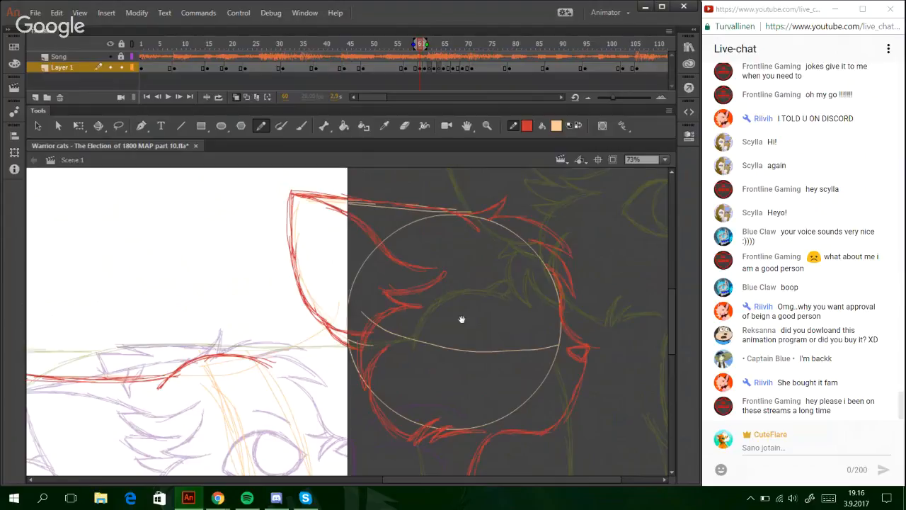
{"action": "left_click_drag", "start_coordinate": [461, 320], "coordinate": [499, 293]}
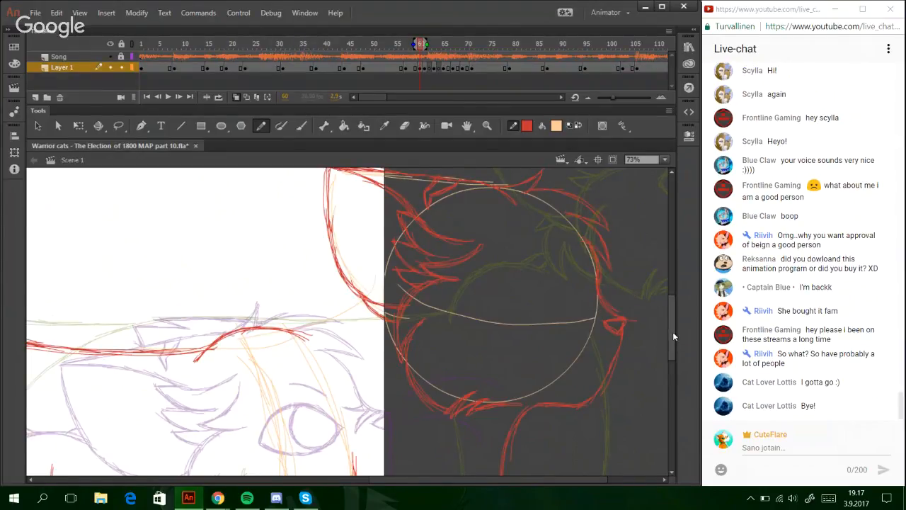
- Extend the red back line rightward with the Pencil until it joins the head
{"action": "mouse_move", "coordinate": [673, 331]}
{"action": "left_mouse_down"}
{"action": "mouse_move", "coordinate": [674, 340]}
{"action": "mouse_move", "coordinate": [671, 330]}
{"action": "left_mouse_up"}
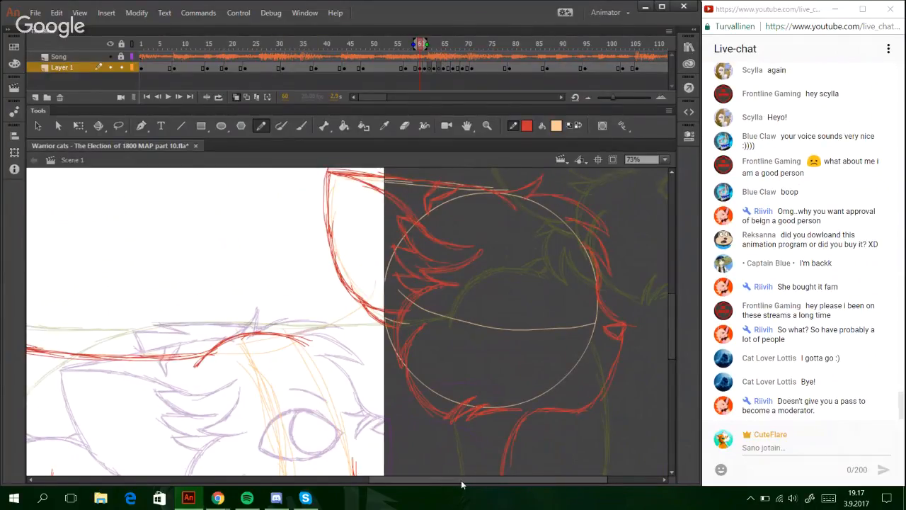
{"action": "left_click_drag", "start_coordinate": [461, 484], "coordinate": [473, 487]}
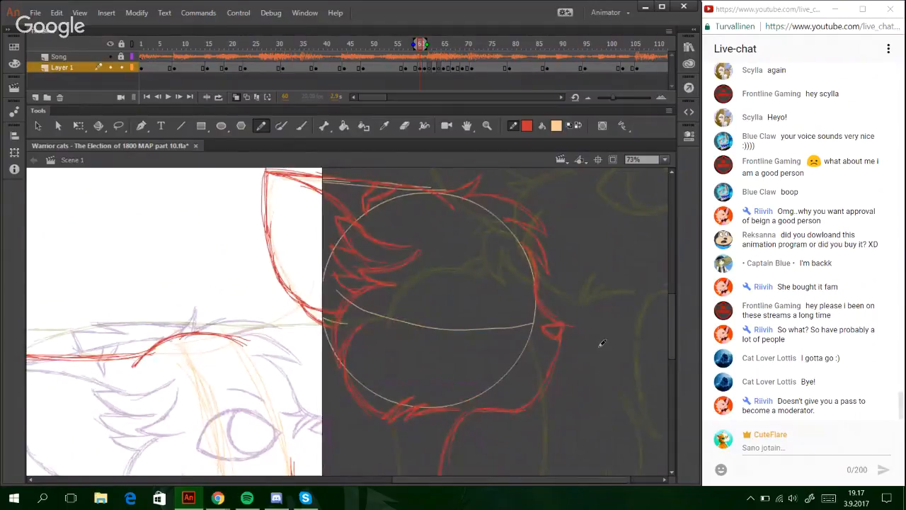
{"action": "left_click_drag", "start_coordinate": [673, 353], "coordinate": [672, 339]}
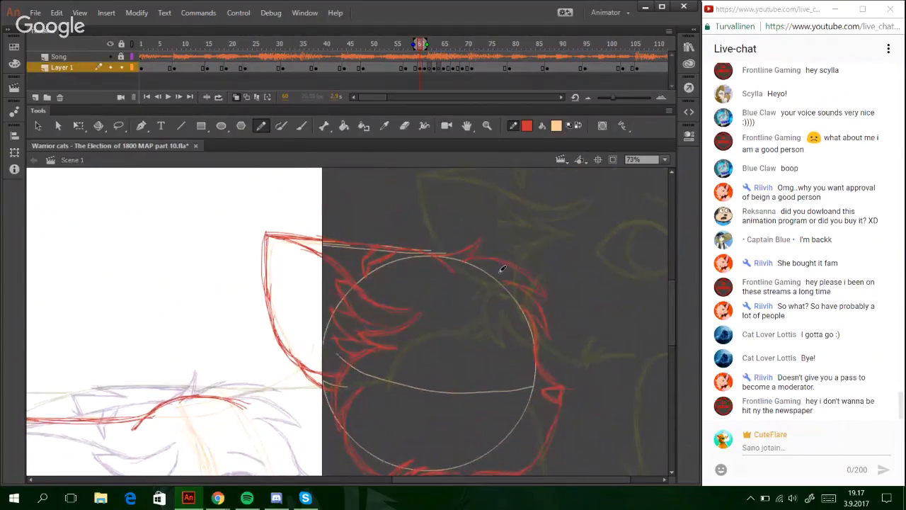
{"action": "scroll", "coordinate": [425, 298], "scroll_direction": "down", "scroll_amount": 3}
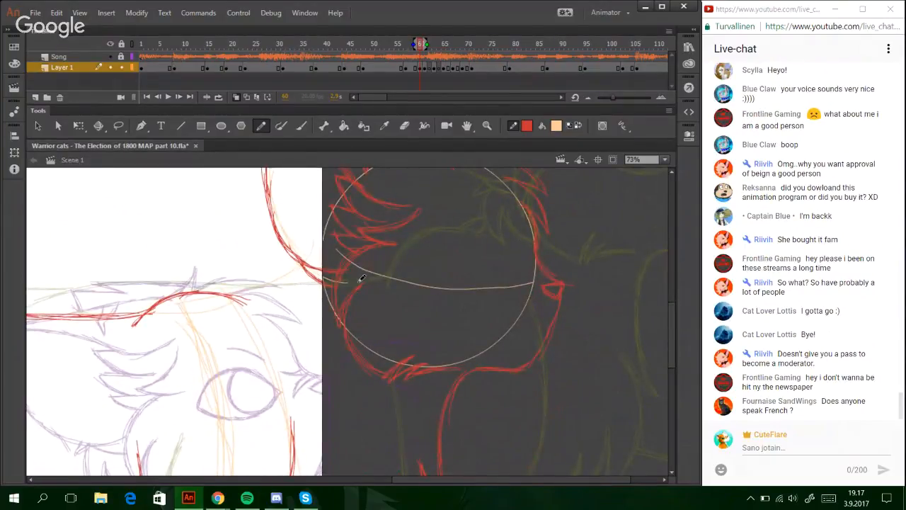
{"action": "scroll", "coordinate": [675, 320], "scroll_direction": "up", "scroll_amount": 2}
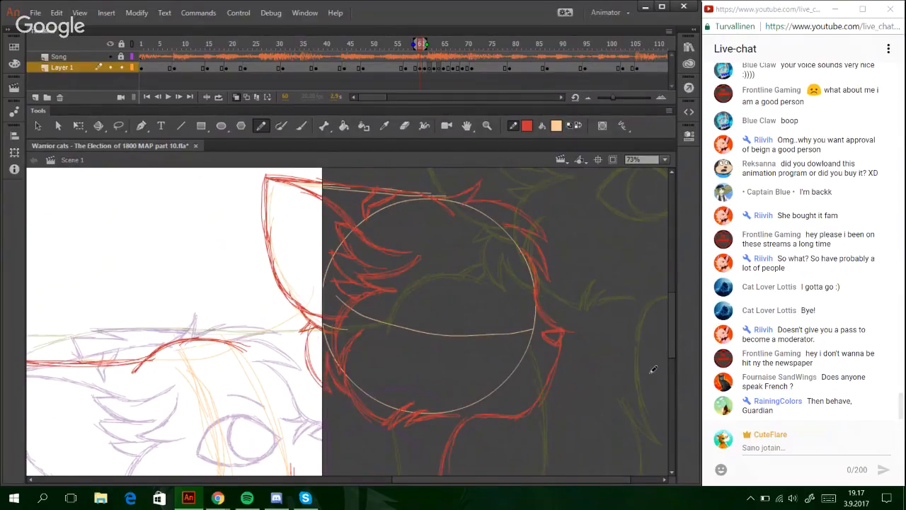
{"action": "scroll", "coordinate": [679, 347], "scroll_direction": "down", "scroll_amount": 3}
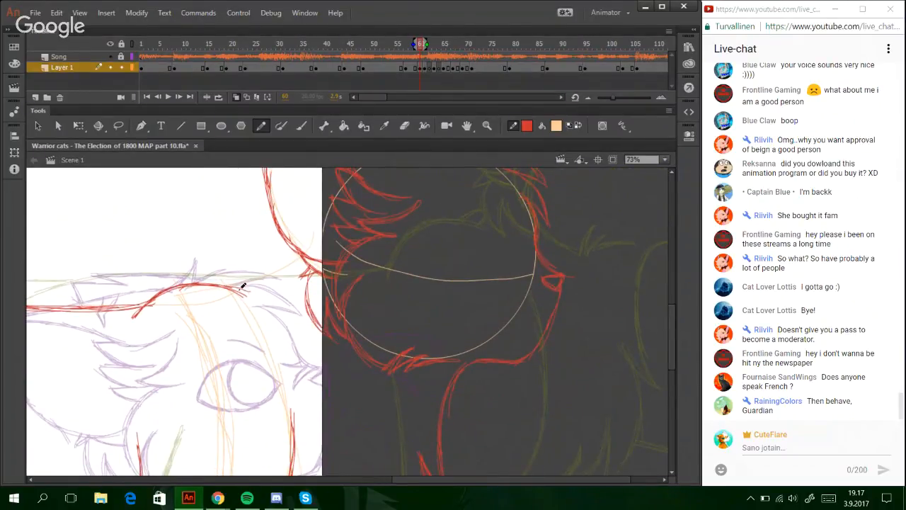
{"action": "mouse_move", "coordinate": [243, 285]}
{"action": "left_mouse_down"}
{"action": "mouse_move", "coordinate": [281, 286]}
{"action": "mouse_move", "coordinate": [238, 291]}
{"action": "mouse_move", "coordinate": [306, 282]}
{"action": "left_mouse_up"}
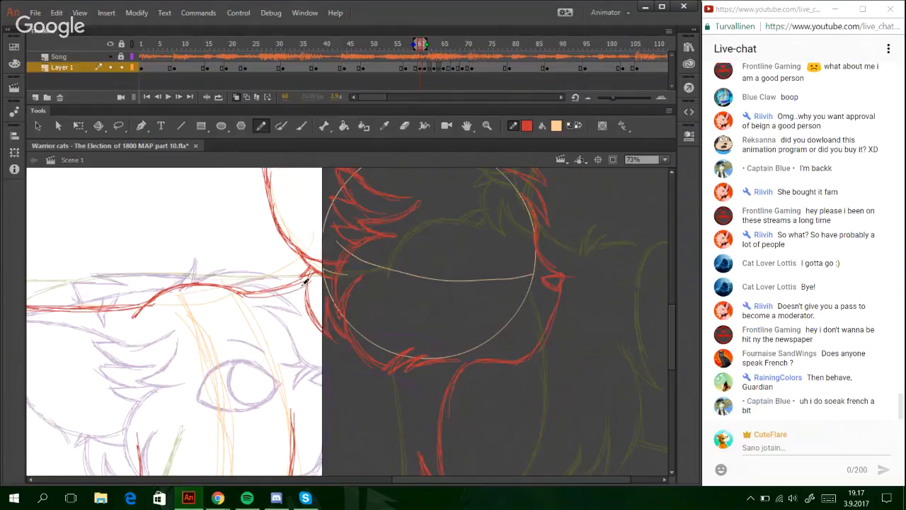
{"action": "mouse_move", "coordinate": [673, 355]}
{"action": "left_mouse_down"}
{"action": "mouse_move", "coordinate": [674, 377]}
{"action": "mouse_move", "coordinate": [667, 344]}
{"action": "mouse_move", "coordinate": [660, 387]}
{"action": "mouse_move", "coordinate": [657, 376]}
{"action": "left_mouse_up"}
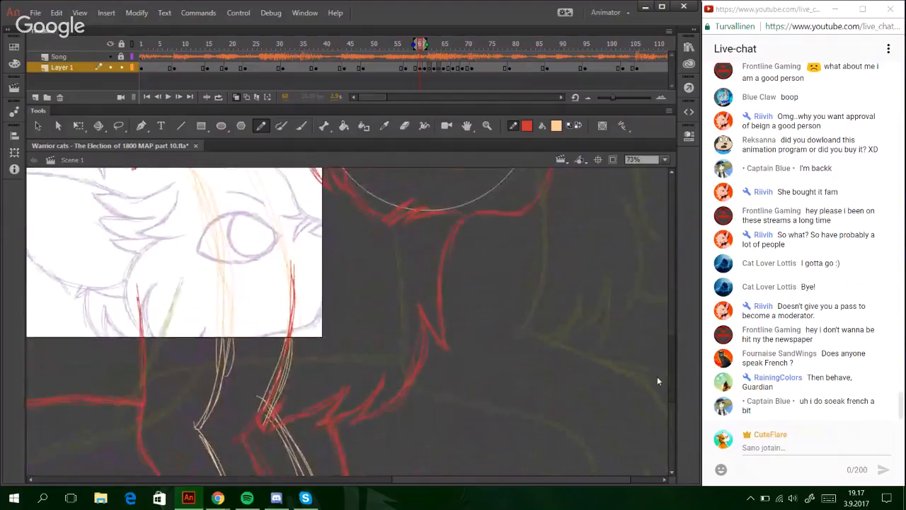
- Remove one tan guide strand lying over the cat's face
{"action": "left_click", "coordinate": [119, 127]}
{"action": "left_click_drag", "start_coordinate": [294, 448], "coordinate": [294, 449]}
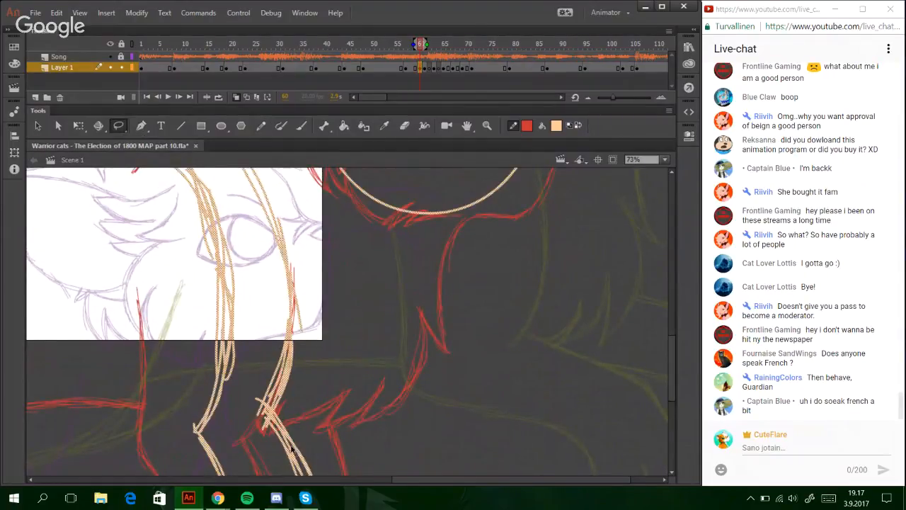
{"action": "left_click_drag", "start_coordinate": [672, 363], "coordinate": [671, 352]}
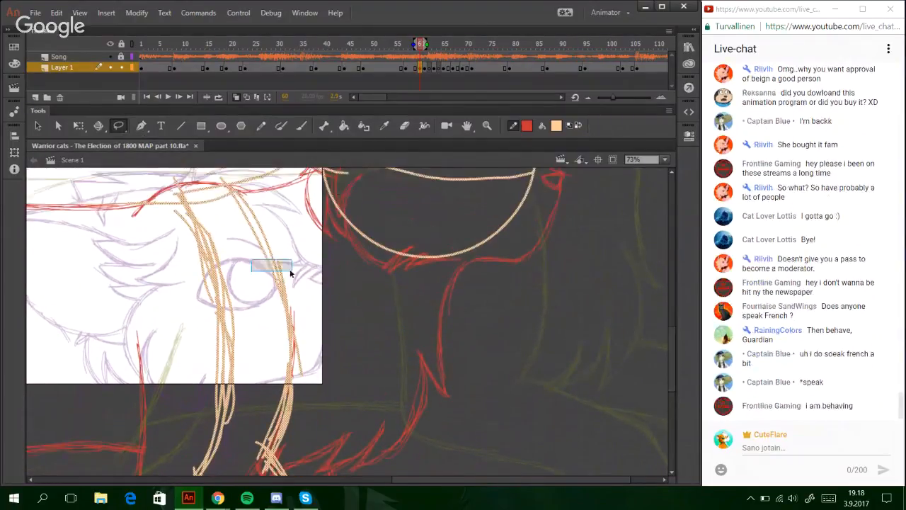
{"action": "left_click", "coordinate": [281, 290]}
{"action": "key", "text": "ctrl+z"}
{"action": "key", "text": "ctrl+z"}
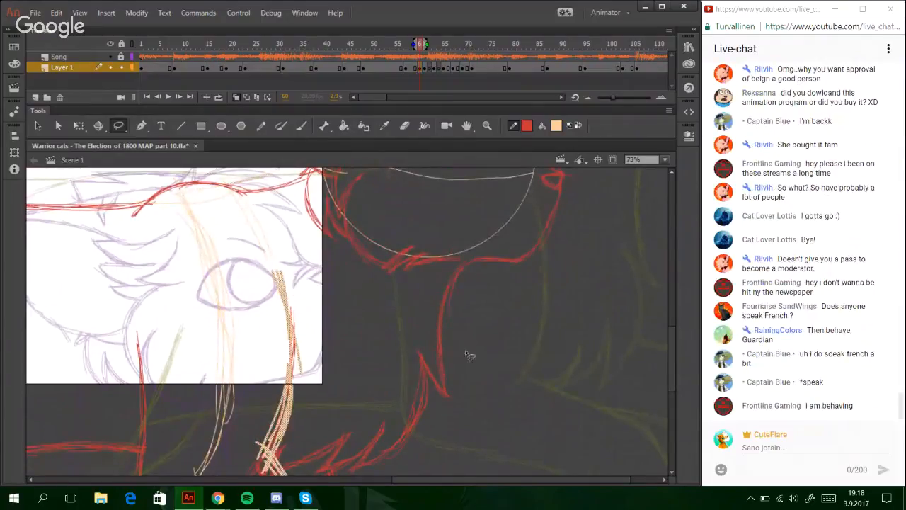
{"action": "mouse_move", "coordinate": [672, 357]}
{"action": "left_mouse_down"}
{"action": "mouse_move", "coordinate": [683, 408]}
{"action": "mouse_move", "coordinate": [642, 346]}
{"action": "mouse_move", "coordinate": [640, 358]}
{"action": "left_mouse_up"}
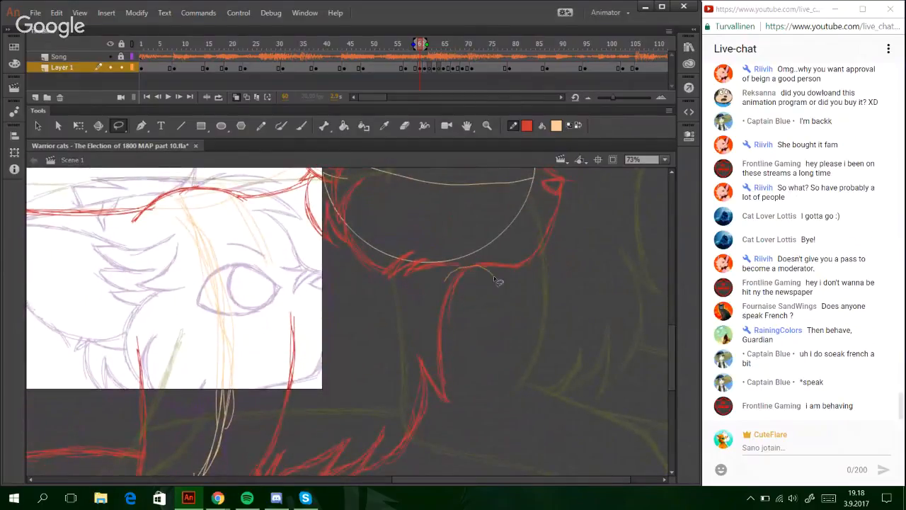
- Lasso-select the red neck and chest strokes
{"action": "mouse_move", "coordinate": [494, 280]}
{"action": "left_mouse_down"}
{"action": "mouse_move", "coordinate": [451, 470]}
{"action": "mouse_move", "coordinate": [408, 477]}
{"action": "left_mouse_up"}
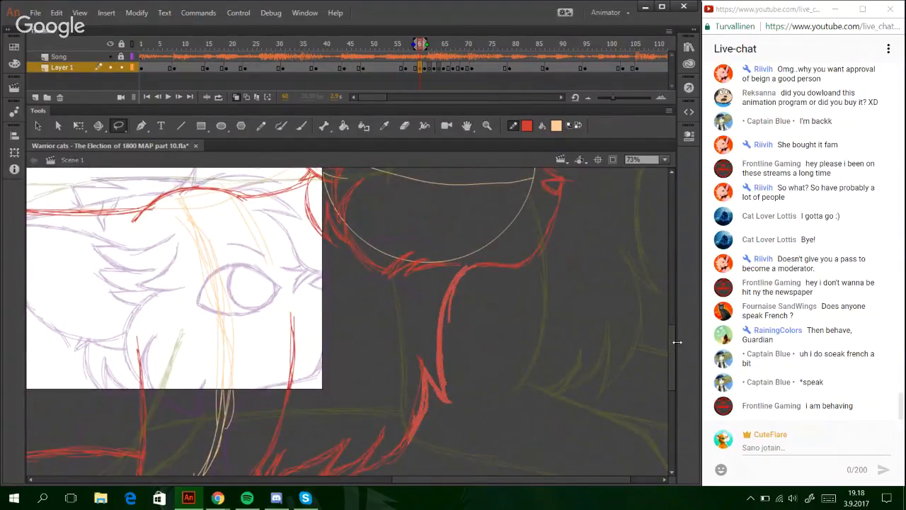
{"action": "scroll", "coordinate": [673, 352], "scroll_direction": "down", "scroll_amount": 2}
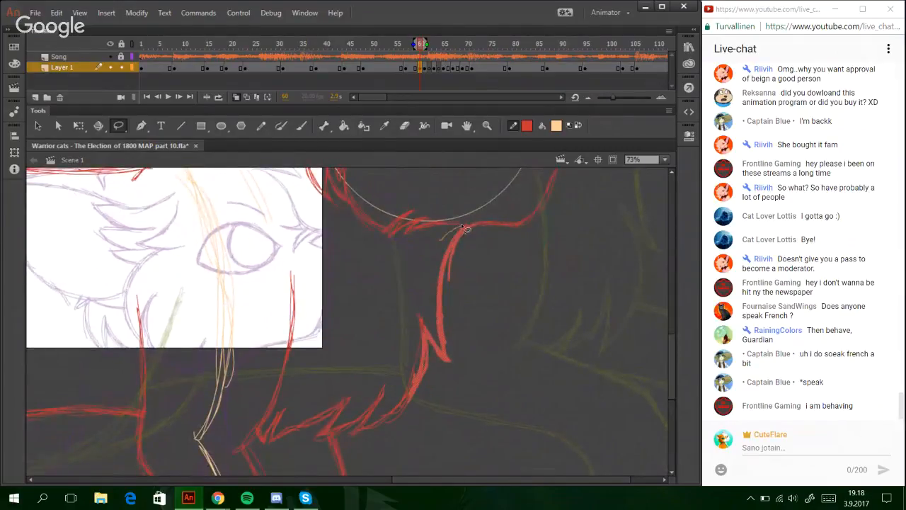
{"action": "mouse_move", "coordinate": [464, 228]}
{"action": "left_mouse_down"}
{"action": "mouse_move", "coordinate": [485, 324]}
{"action": "mouse_move", "coordinate": [432, 417]}
{"action": "mouse_move", "coordinate": [343, 443]}
{"action": "mouse_move", "coordinate": [259, 444]}
{"action": "mouse_move", "coordinate": [340, 306]}
{"action": "mouse_move", "coordinate": [423, 263]}
{"action": "mouse_move", "coordinate": [427, 287]}
{"action": "left_mouse_up"}
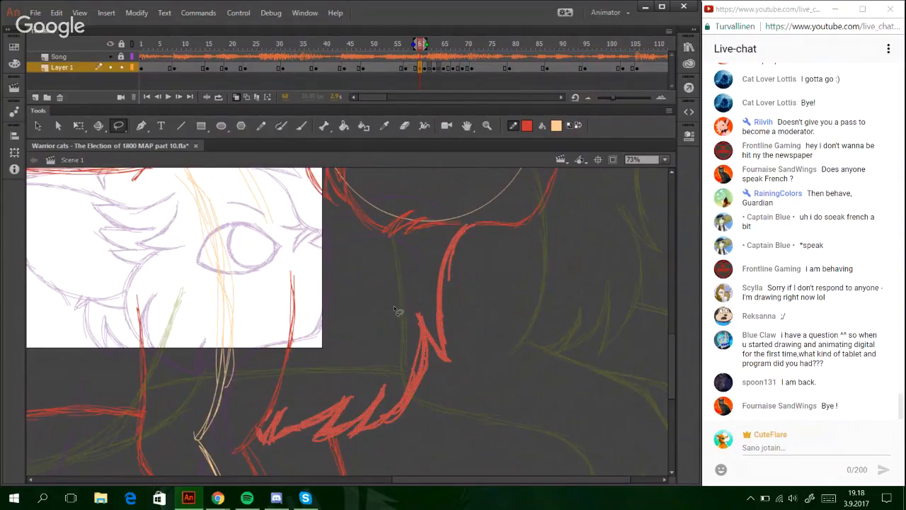
- Skew and slightly narrow the red neck-and-chest strokes, nudge them left, then deselect
{"action": "left_click", "coordinate": [79, 125]}
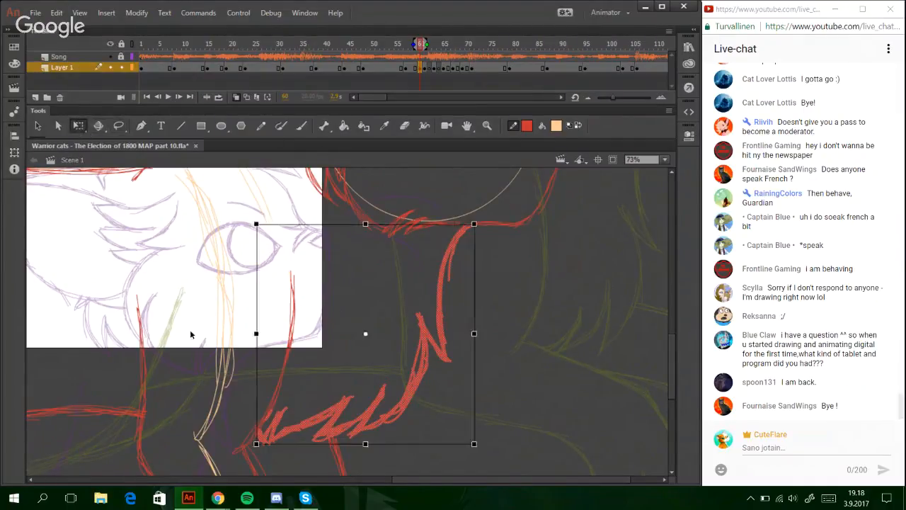
{"action": "left_click_drag", "start_coordinate": [291, 446], "coordinate": [287, 440]}
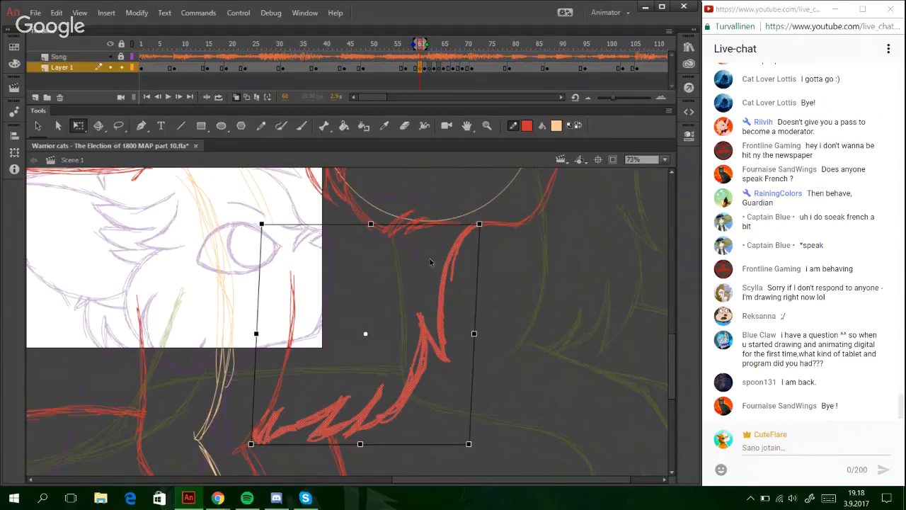
{"action": "left_click_drag", "start_coordinate": [472, 334], "coordinate": [468, 333]}
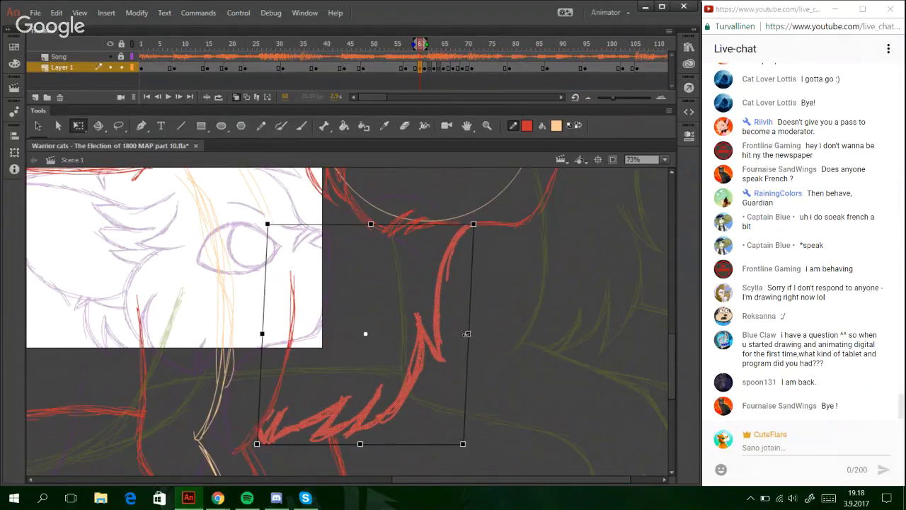
{"action": "left_click_drag", "start_coordinate": [306, 443], "coordinate": [303, 443]}
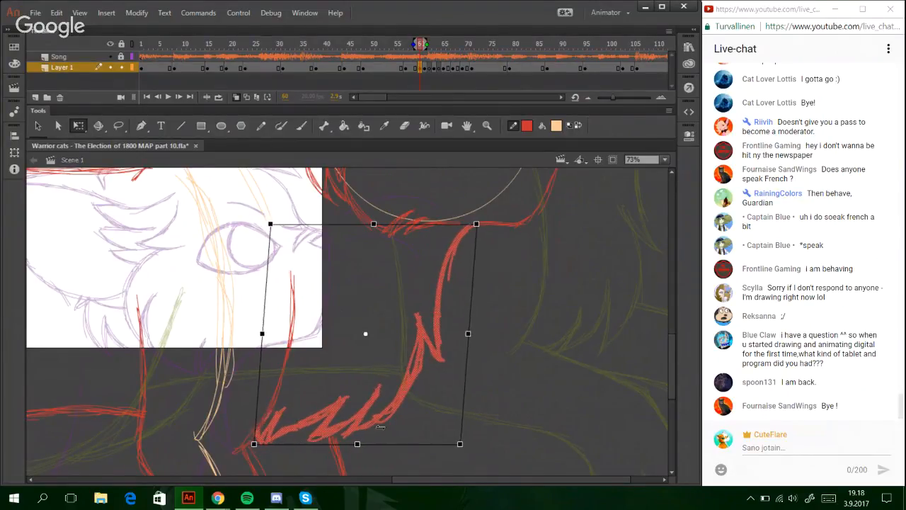
{"action": "scroll", "coordinate": [662, 342], "scroll_direction": "up", "scroll_amount": 2}
{"action": "scroll", "coordinate": [658, 335], "scroll_direction": "down", "scroll_amount": 1}
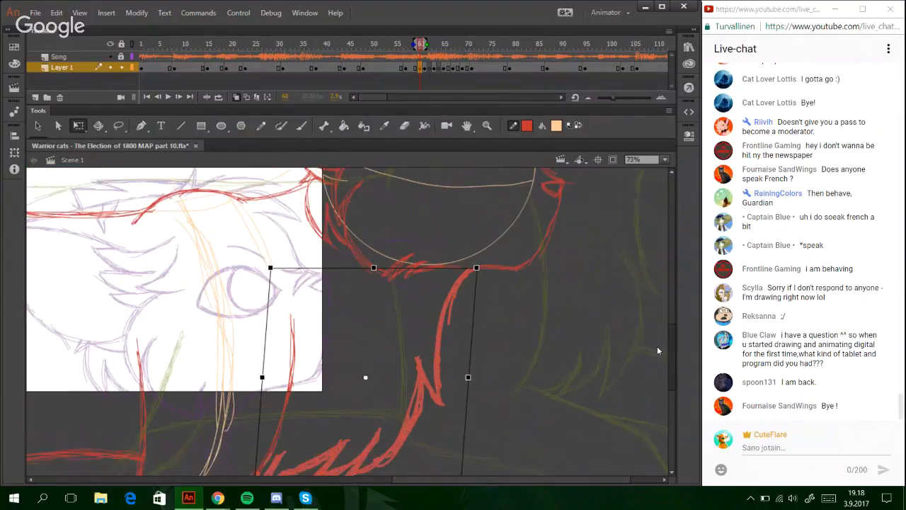
{"action": "left_click_drag", "start_coordinate": [407, 270], "coordinate": [403, 271]}
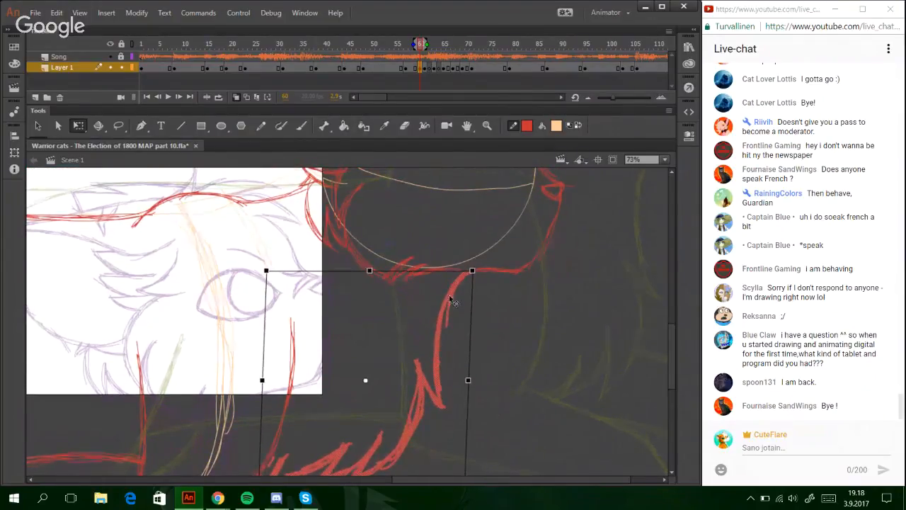
{"action": "scroll", "coordinate": [666, 365], "scroll_direction": "down", "scroll_amount": 2}
{"action": "key", "text": "Left"}
{"action": "key", "text": "Left"}
{"action": "key", "text": "Left"}
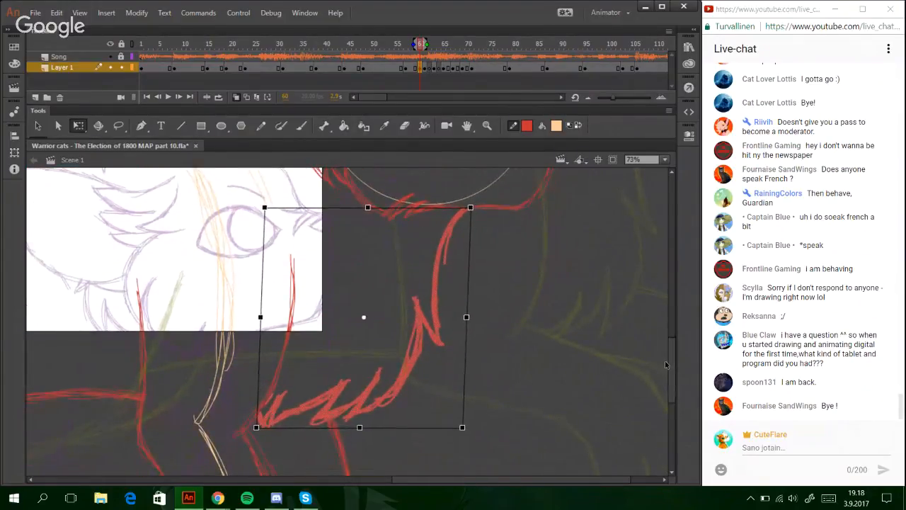
{"action": "left_click", "coordinate": [641, 337]}
{"action": "scroll", "coordinate": [651, 339], "scroll_direction": "up", "scroll_amount": 5}
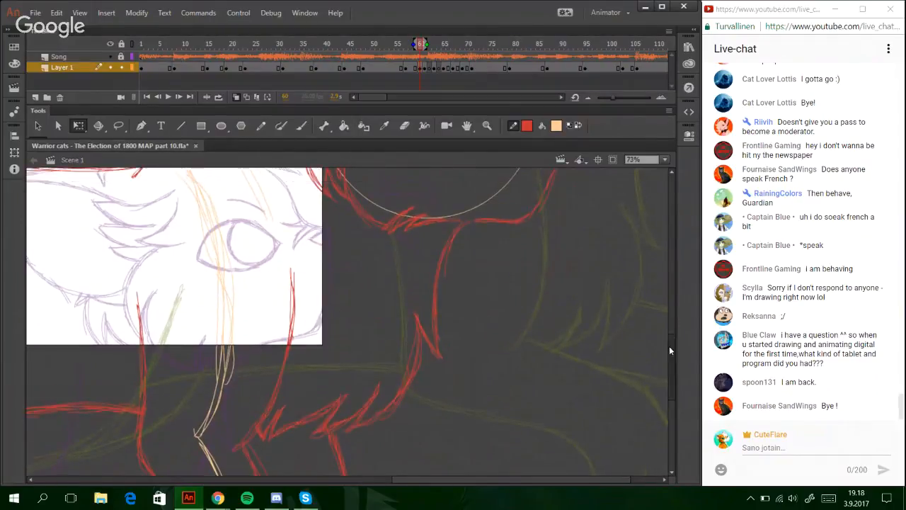
{"action": "key", "text": "y"}
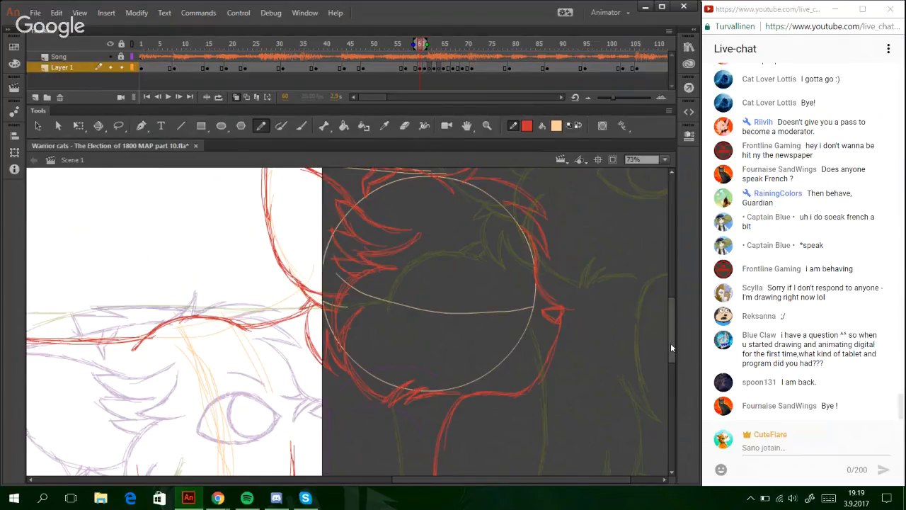
- Undo the last red strokes above the cat's head and scroll to the drawing's left side
{"action": "scroll", "coordinate": [669, 334], "scroll_direction": "up", "scroll_amount": 2}
{"action": "scroll", "coordinate": [667, 347], "scroll_direction": "up", "scroll_amount": 6}
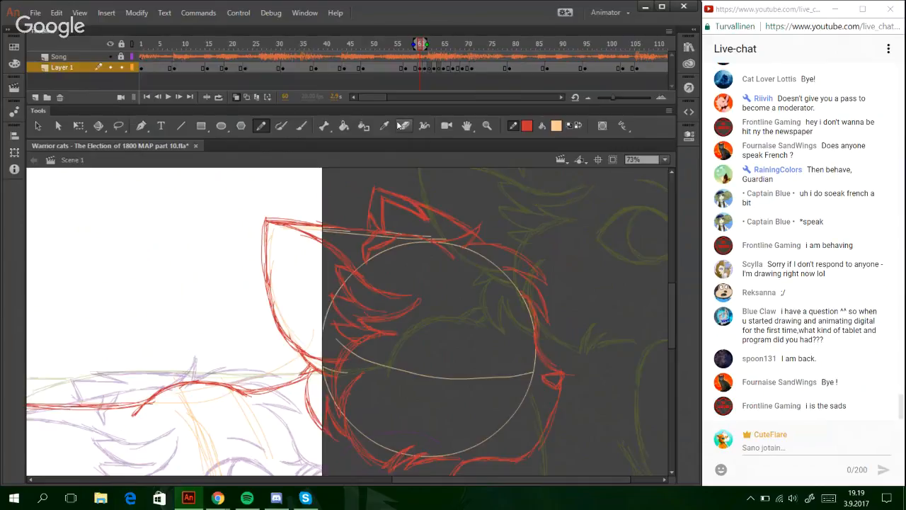
{"action": "key", "text": "ctrl+z"}
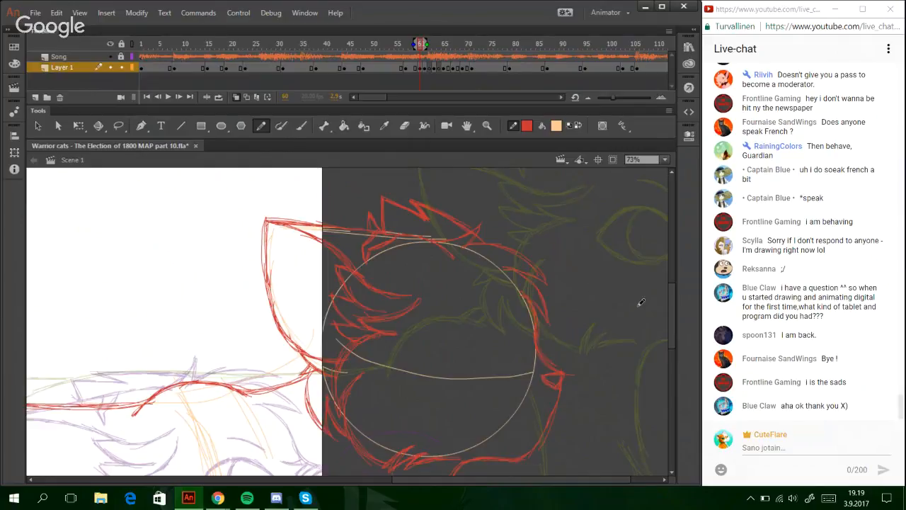
{"action": "mouse_move", "coordinate": [670, 306]}
{"action": "left_mouse_down"}
{"action": "mouse_move", "coordinate": [675, 279]}
{"action": "mouse_move", "coordinate": [674, 356]}
{"action": "mouse_move", "coordinate": [672, 335]}
{"action": "mouse_move", "coordinate": [668, 342]}
{"action": "mouse_move", "coordinate": [683, 411]}
{"action": "left_mouse_up"}
{"action": "left_click_drag", "start_coordinate": [467, 481], "coordinate": [287, 482]}
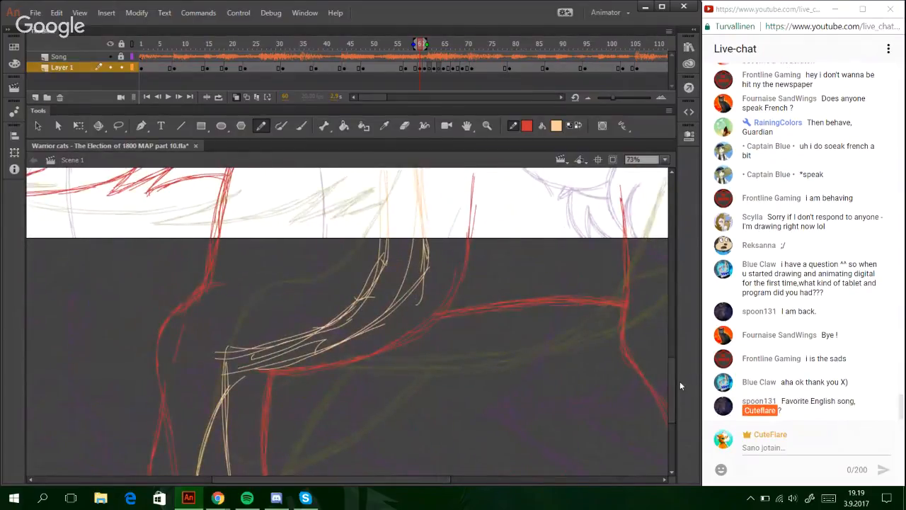
{"action": "left_click_drag", "start_coordinate": [672, 397], "coordinate": [668, 363]}
{"action": "left_click_drag", "start_coordinate": [370, 481], "coordinate": [292, 482]}
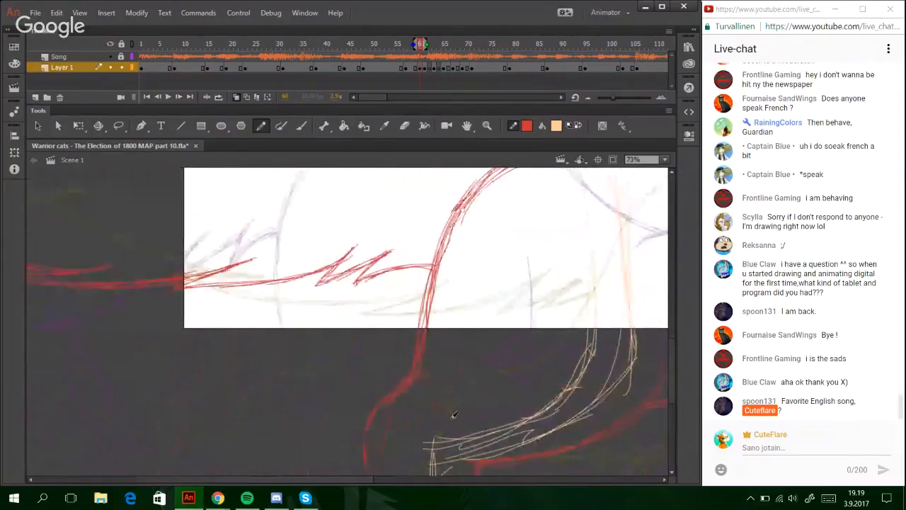
{"action": "mouse_move", "coordinate": [673, 382]}
{"action": "left_mouse_down"}
{"action": "mouse_move", "coordinate": [644, 335]}
{"action": "mouse_move", "coordinate": [643, 346]}
{"action": "left_mouse_up"}
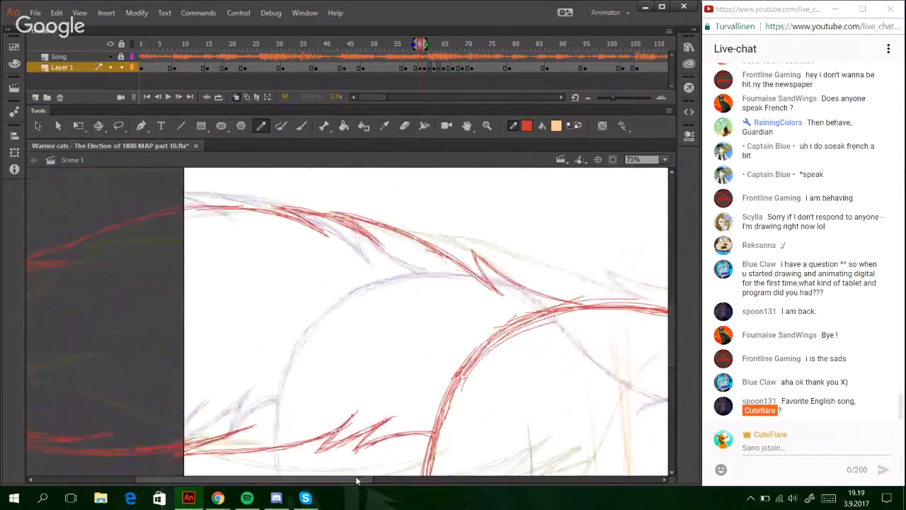
{"action": "left_click_drag", "start_coordinate": [354, 481], "coordinate": [255, 481]}
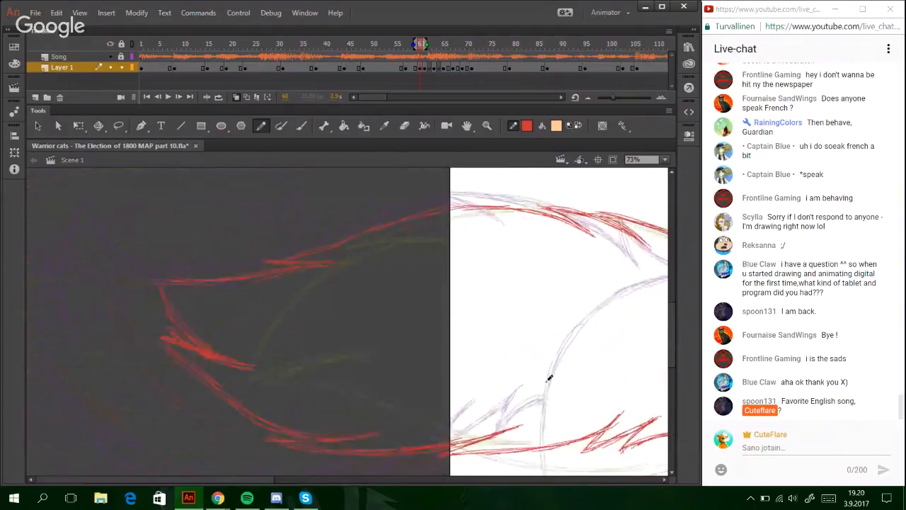
- Lasso the red strokes left of the stage and shift them slightly left
{"action": "key", "text": "l"}
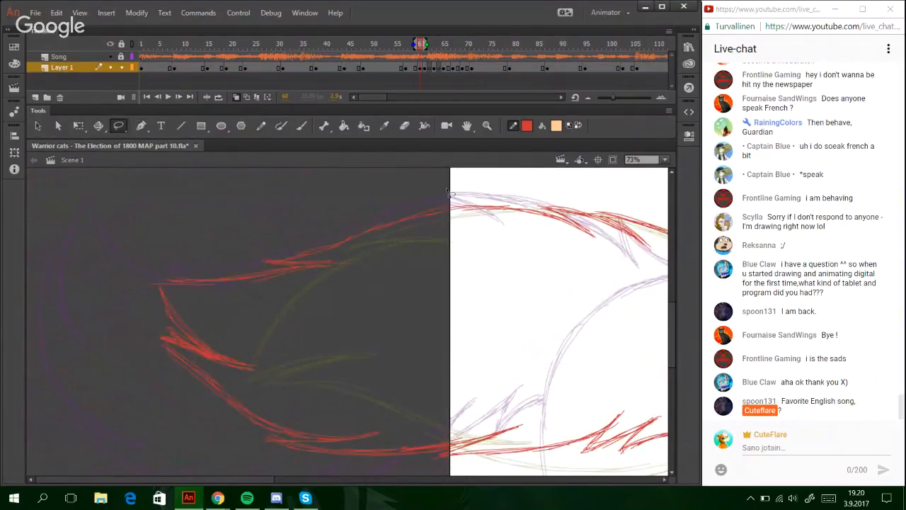
{"action": "mouse_move", "coordinate": [455, 184]}
{"action": "left_mouse_down"}
{"action": "mouse_move", "coordinate": [469, 315]}
{"action": "mouse_move", "coordinate": [420, 424]}
{"action": "mouse_move", "coordinate": [368, 494]}
{"action": "mouse_move", "coordinate": [90, 277]}
{"action": "mouse_move", "coordinate": [188, 256]}
{"action": "left_mouse_up"}
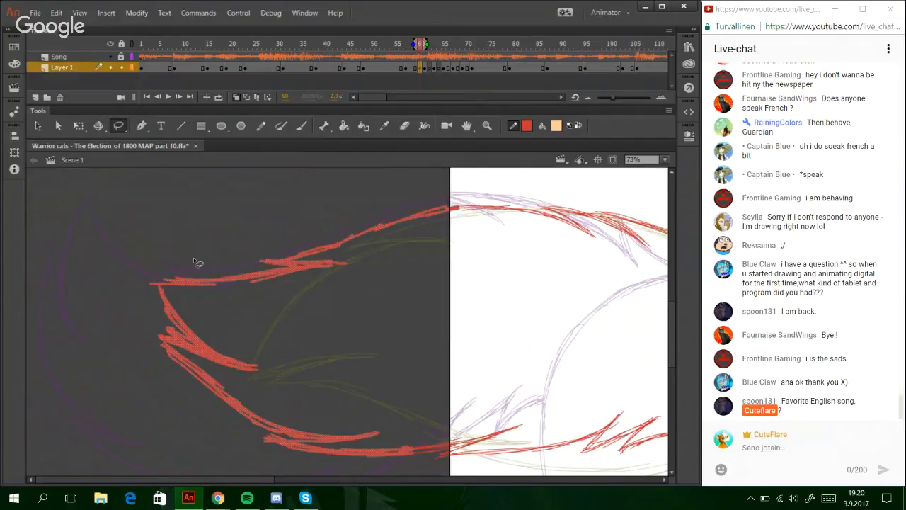
{"action": "key", "text": "shift+Left"}
{"action": "key", "text": "shift+Left"}
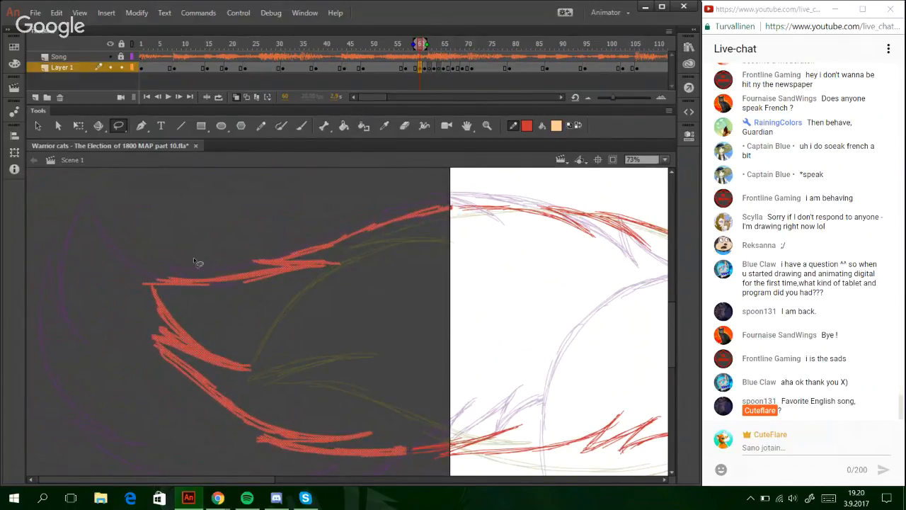
{"action": "left_click_drag", "start_coordinate": [363, 302], "coordinate": [401, 330]}
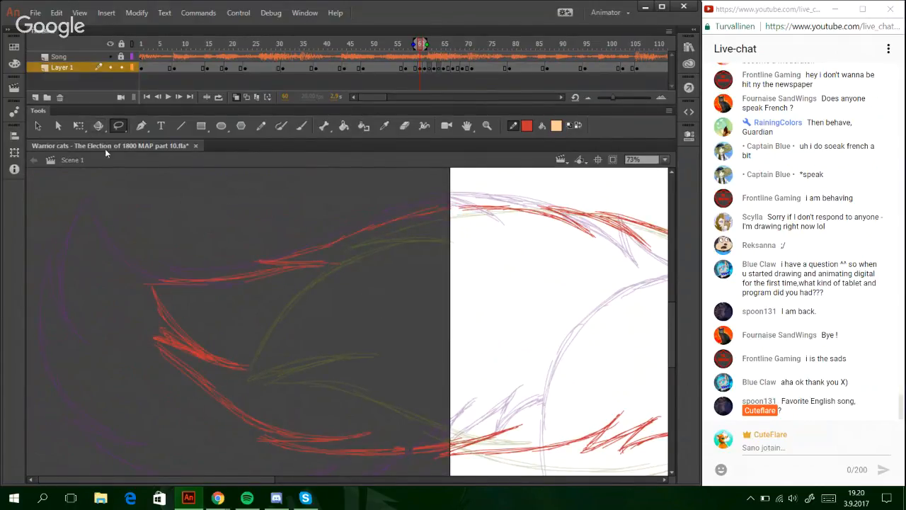
- Skew the red back strokes by lowering their left edge, nudge them down-left, and deselect
{"action": "left_click", "coordinate": [75, 128]}
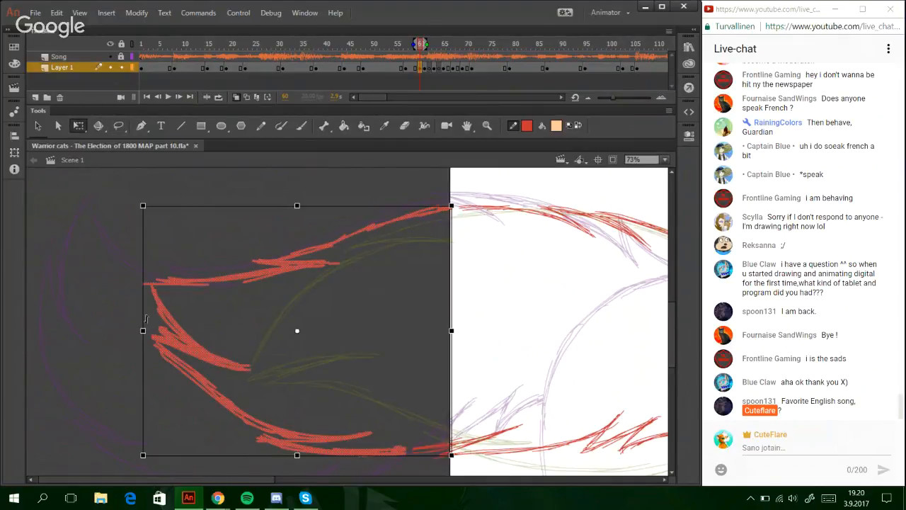
{"action": "mouse_move", "coordinate": [145, 318]}
{"action": "left_mouse_down"}
{"action": "mouse_move", "coordinate": [141, 333]}
{"action": "mouse_move", "coordinate": [137, 324]}
{"action": "left_mouse_up"}
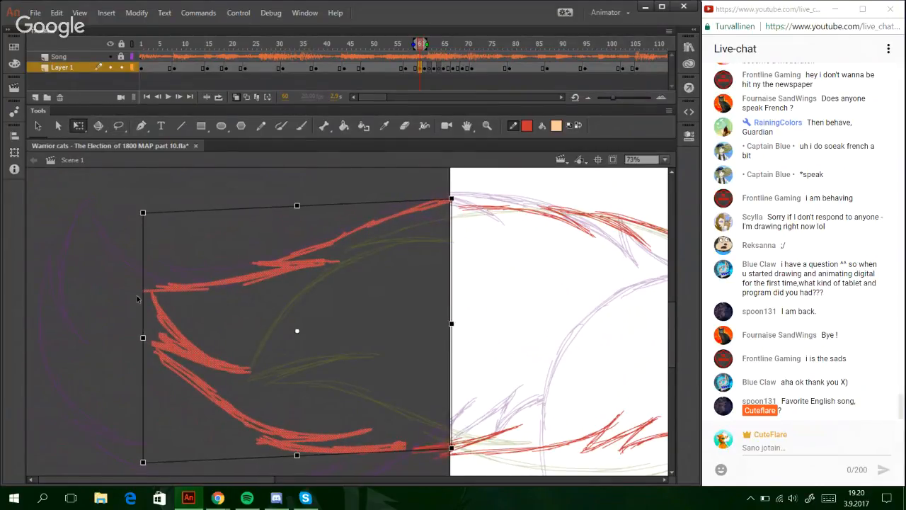
{"action": "key", "text": "Down"}
{"action": "key", "text": "Down"}
{"action": "key", "text": "Down"}
{"action": "key", "text": "Down"}
{"action": "key", "text": "Down"}
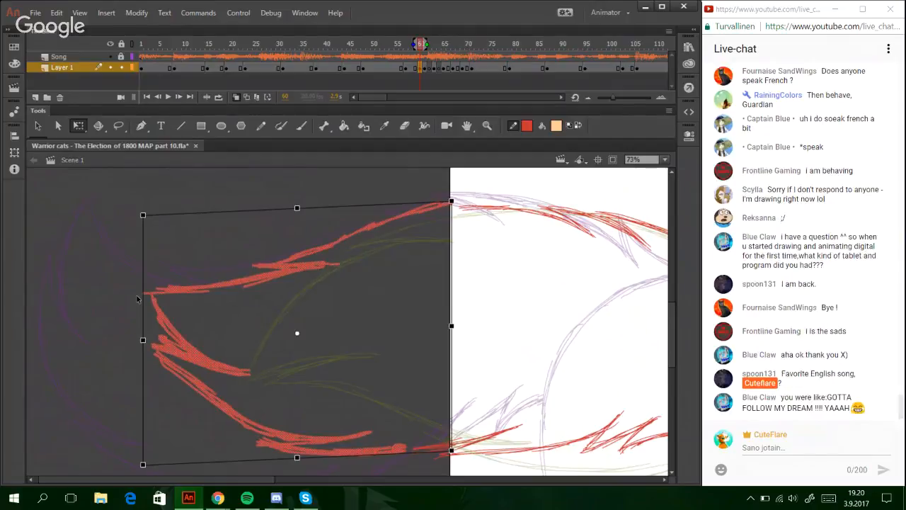
{"action": "key", "text": "Left"}
{"action": "key", "text": "Left"}
{"action": "key", "text": "Down"}
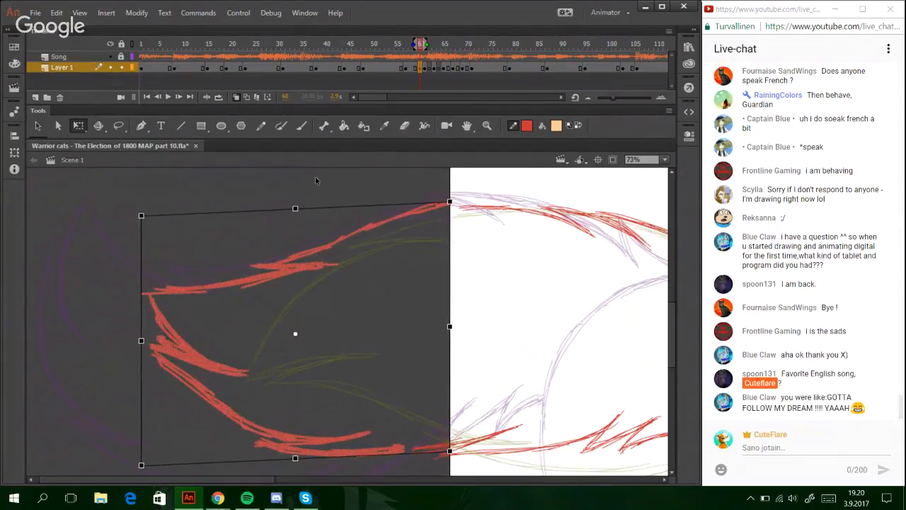
{"action": "key", "text": "ctrl+shift+a"}
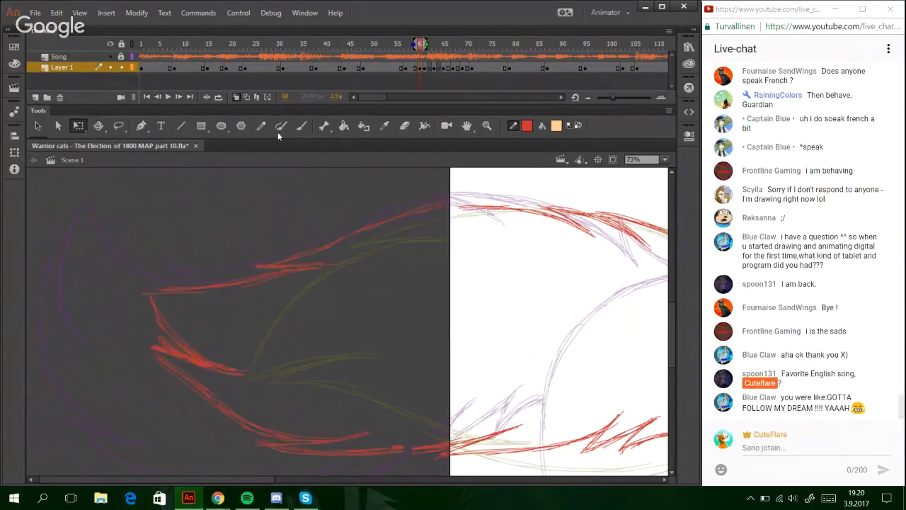
{"action": "left_click", "coordinate": [260, 125]}
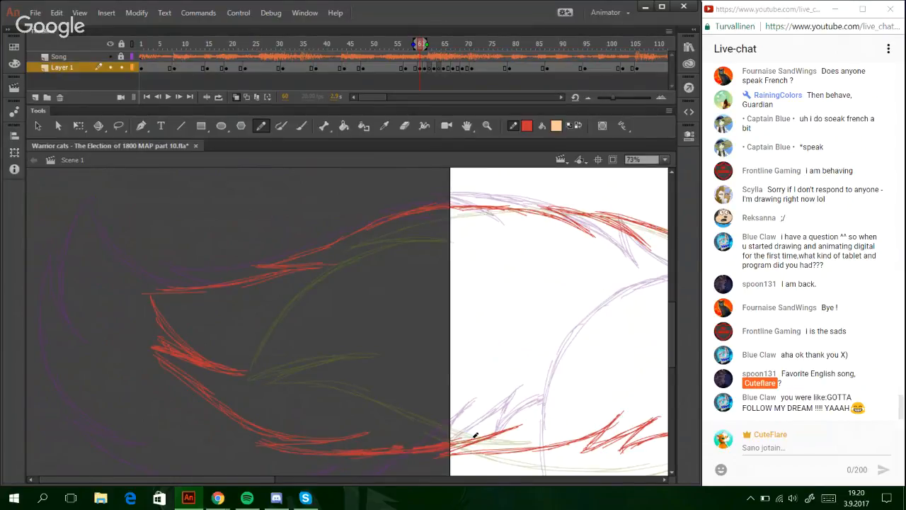
- Remove the accidentally added Camera layer and erase part of the lower red stroke
{"action": "left_click", "coordinate": [446, 126]}
{"action": "left_click", "coordinate": [404, 126]}
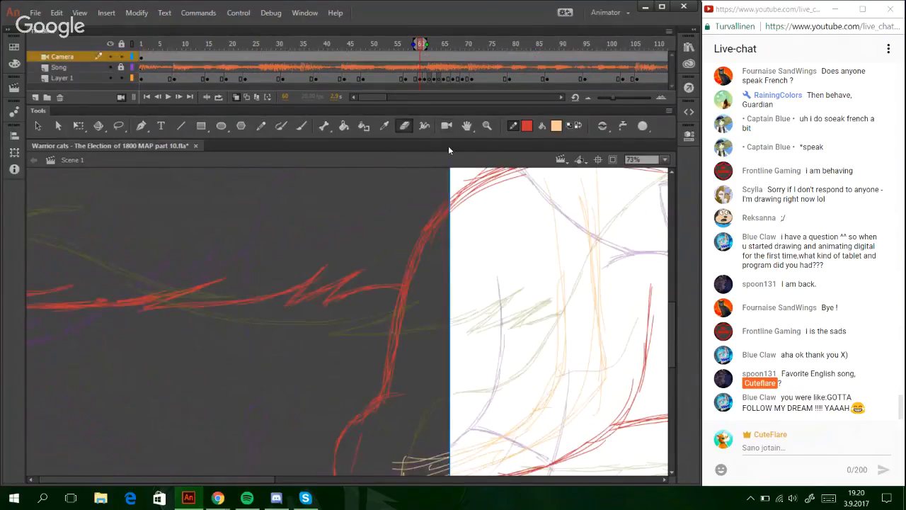
{"action": "left_click", "coordinate": [120, 97]}
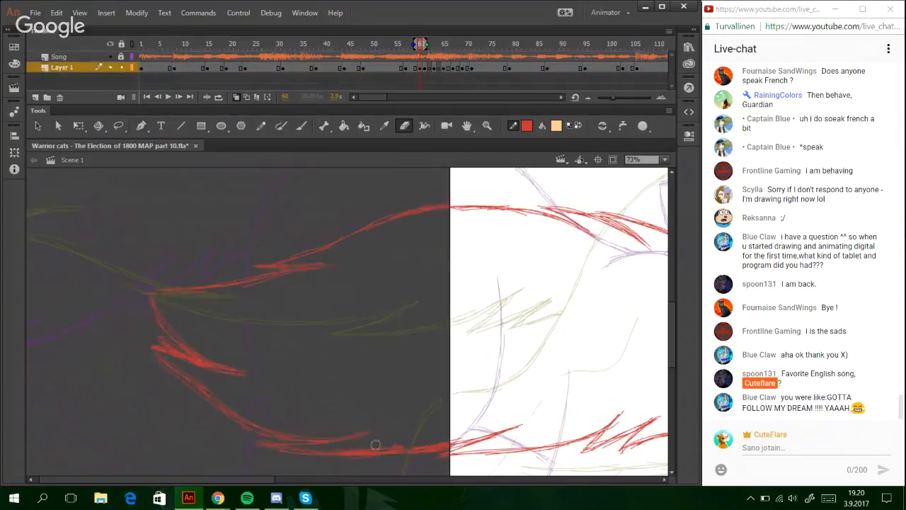
{"action": "left_click_drag", "start_coordinate": [376, 445], "coordinate": [419, 435]}
{"action": "left_click_drag", "start_coordinate": [364, 445], "coordinate": [499, 419]}
- Extend and thicken the wavy red line beneath the face toward the head circle
{"action": "key", "text": "y"}
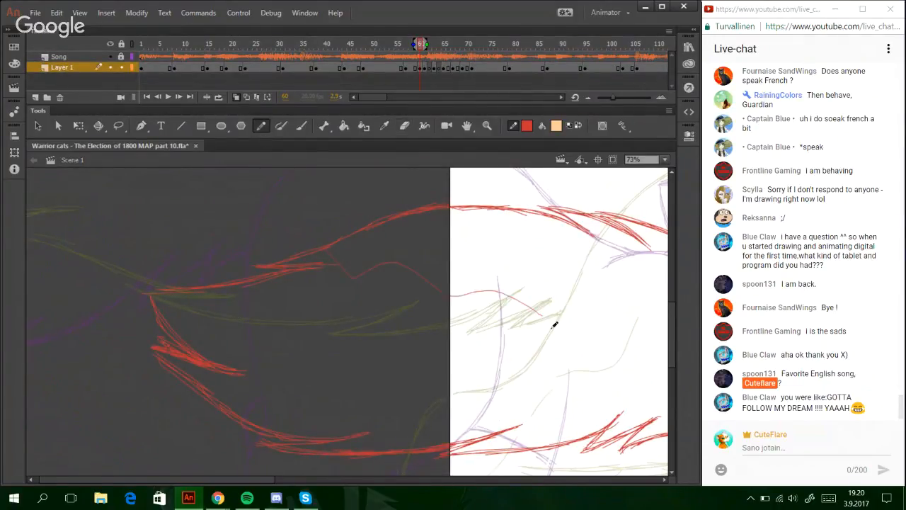
{"action": "mouse_move", "coordinate": [260, 479]}
{"action": "left_mouse_down"}
{"action": "mouse_move", "coordinate": [328, 480]}
{"action": "mouse_move", "coordinate": [419, 464]}
{"action": "mouse_move", "coordinate": [299, 436]}
{"action": "left_mouse_up"}
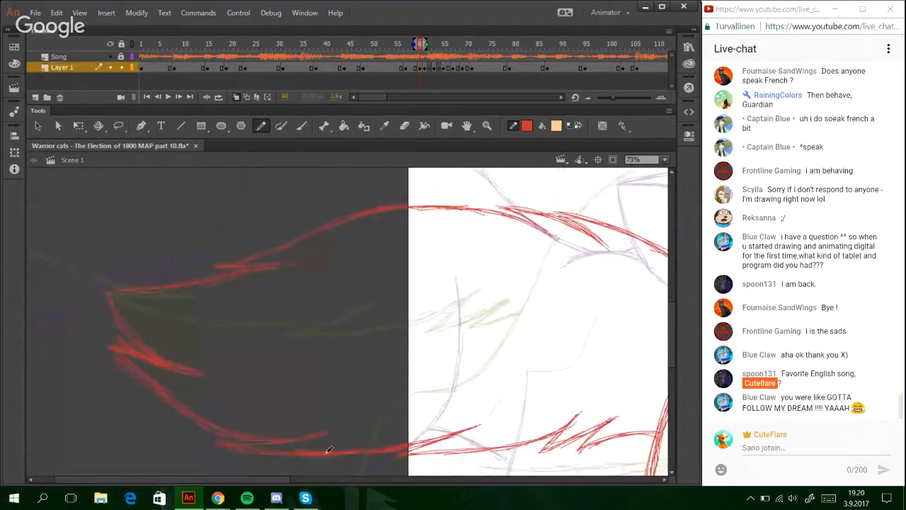
{"action": "left_click_drag", "start_coordinate": [277, 480], "coordinate": [604, 458]}
{"action": "mouse_move", "coordinate": [476, 479]}
{"action": "left_mouse_down"}
{"action": "mouse_move", "coordinate": [269, 481]}
{"action": "mouse_move", "coordinate": [337, 491]}
{"action": "mouse_move", "coordinate": [459, 476]}
{"action": "left_mouse_up"}
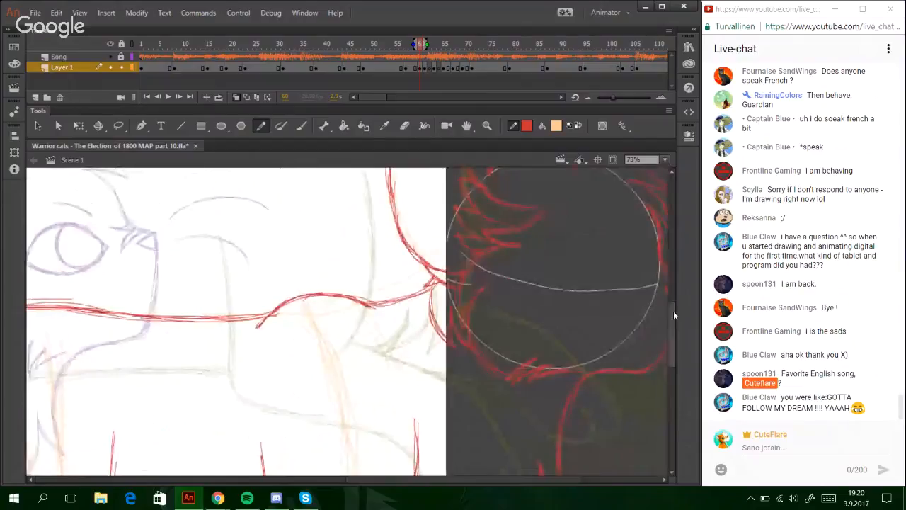
{"action": "mouse_move", "coordinate": [673, 311]}
{"action": "left_mouse_down"}
{"action": "mouse_move", "coordinate": [691, 376]}
{"action": "mouse_move", "coordinate": [658, 336]}
{"action": "mouse_move", "coordinate": [674, 378]}
{"action": "mouse_move", "coordinate": [666, 312]}
{"action": "left_mouse_up"}
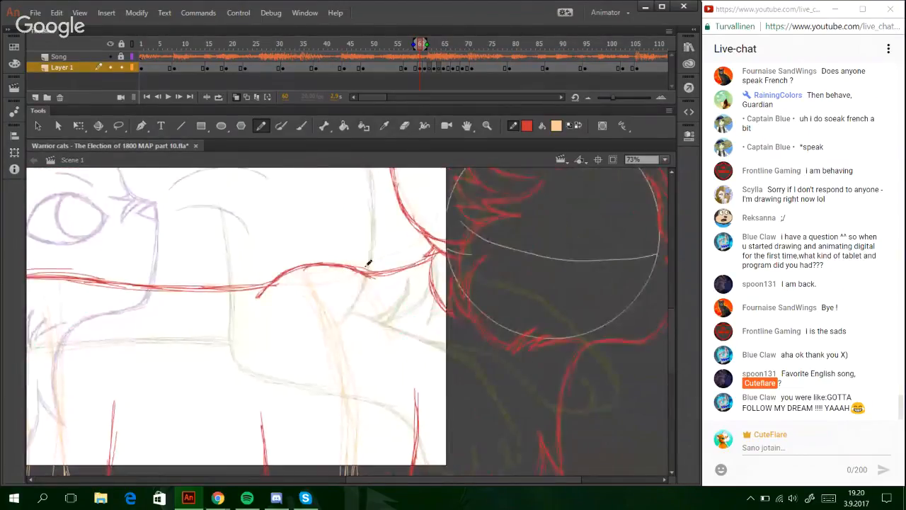
{"action": "mouse_move", "coordinate": [360, 270]}
{"action": "left_mouse_down"}
{"action": "mouse_move", "coordinate": [385, 288]}
{"action": "mouse_move", "coordinate": [379, 282]}
{"action": "left_mouse_up"}
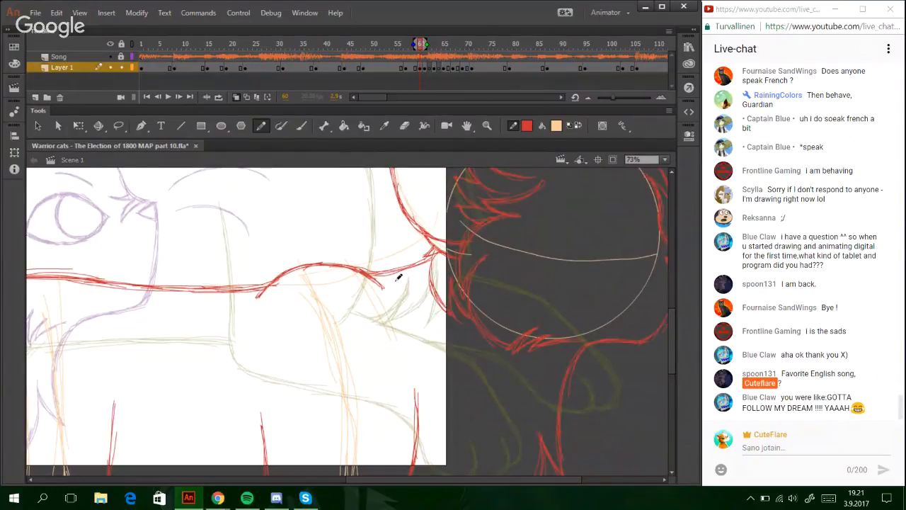
{"action": "left_click_drag", "start_coordinate": [382, 277], "coordinate": [421, 262]}
{"action": "mouse_move", "coordinate": [482, 482]}
{"action": "left_mouse_down"}
{"action": "mouse_move", "coordinate": [385, 491]}
{"action": "mouse_move", "coordinate": [469, 488]}
{"action": "left_mouse_up"}
{"action": "left_click_drag", "start_coordinate": [670, 311], "coordinate": [670, 281]}
- Lasso the stray thick red stroke near the chest and delete it
{"action": "left_click", "coordinate": [118, 125]}
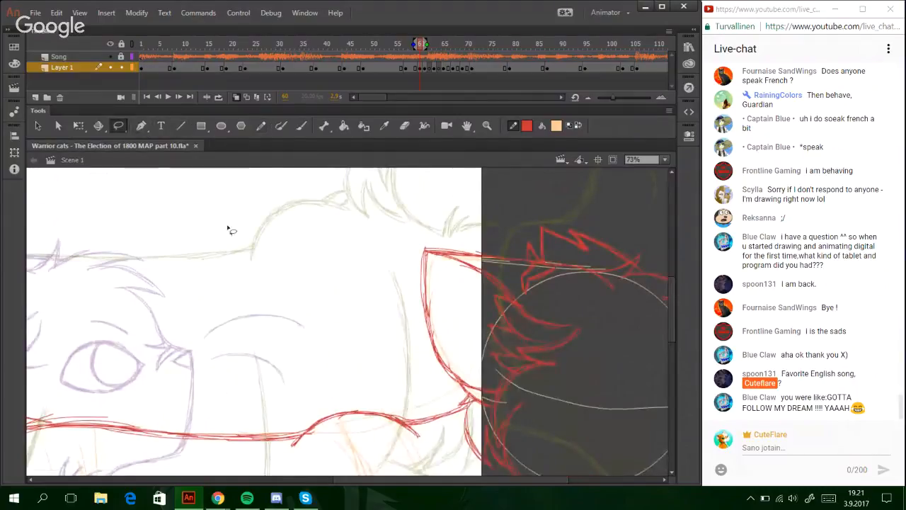
{"action": "mouse_move", "coordinate": [425, 433]}
{"action": "left_mouse_down"}
{"action": "mouse_move", "coordinate": [457, 422]}
{"action": "mouse_move", "coordinate": [465, 405]}
{"action": "mouse_move", "coordinate": [412, 417]}
{"action": "mouse_move", "coordinate": [388, 410]}
{"action": "left_mouse_up"}
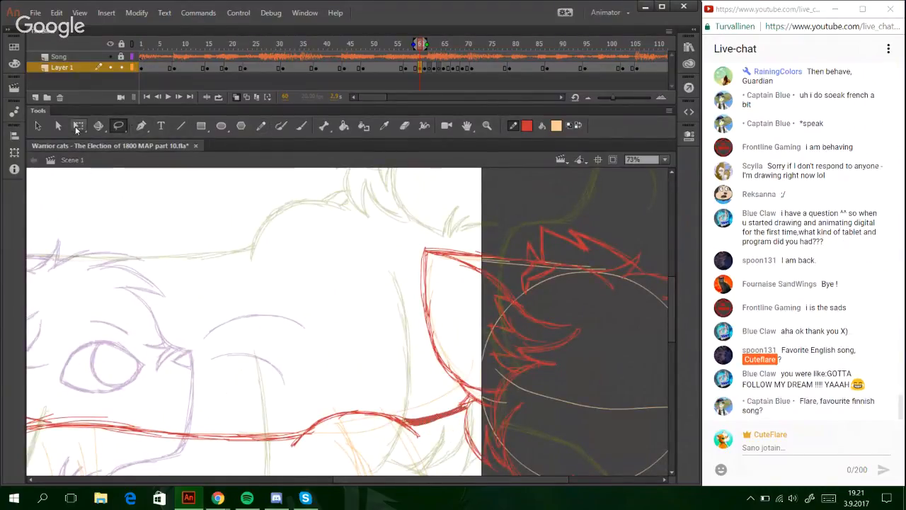
{"action": "left_click", "coordinate": [78, 125]}
{"action": "left_click_drag", "start_coordinate": [453, 484], "coordinate": [419, 479]}
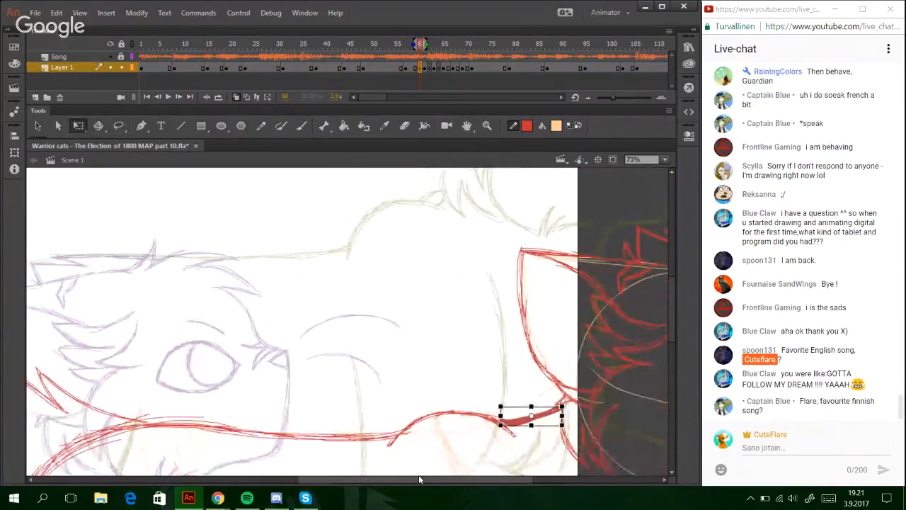
{"action": "key", "text": "Delete"}
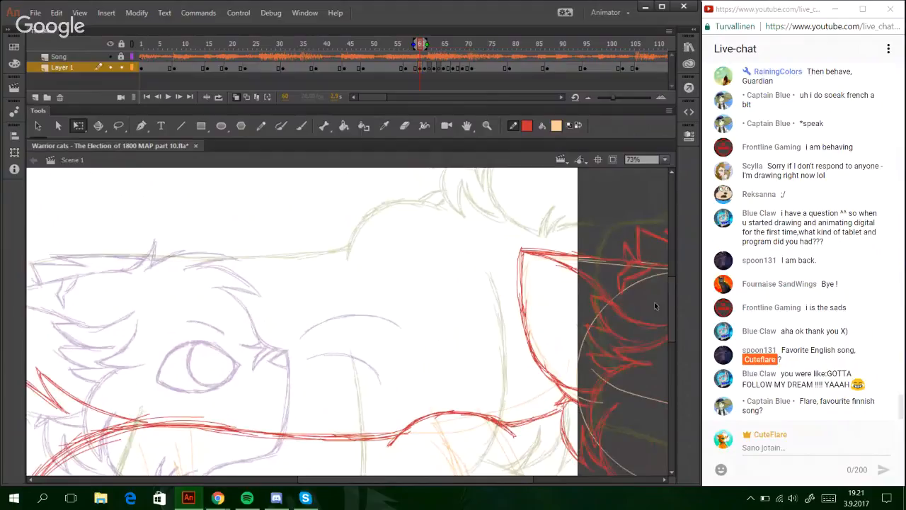
- Zoom out to 25%, select the whole cat drawing and drag it left and up
{"action": "left_click", "coordinate": [666, 159]}
{"action": "left_click", "coordinate": [647, 225]}
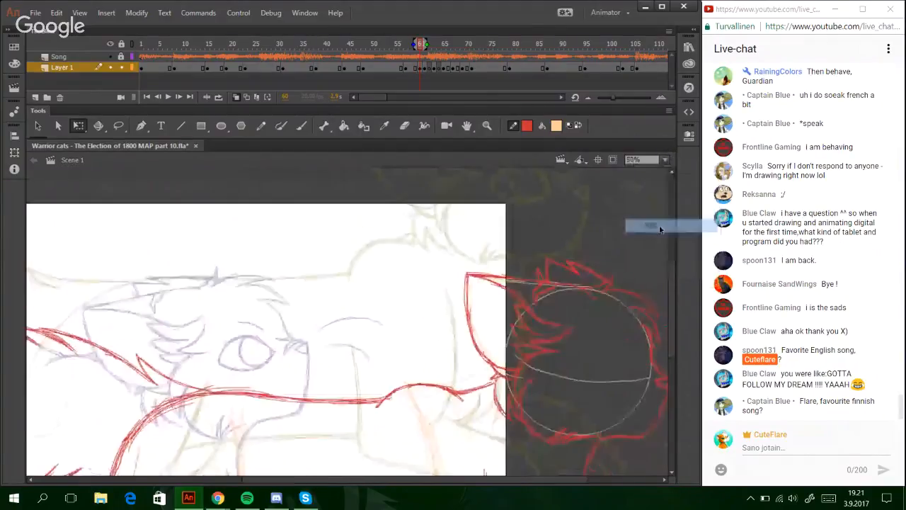
{"action": "left_click", "coordinate": [666, 159]}
{"action": "left_click", "coordinate": [650, 213]}
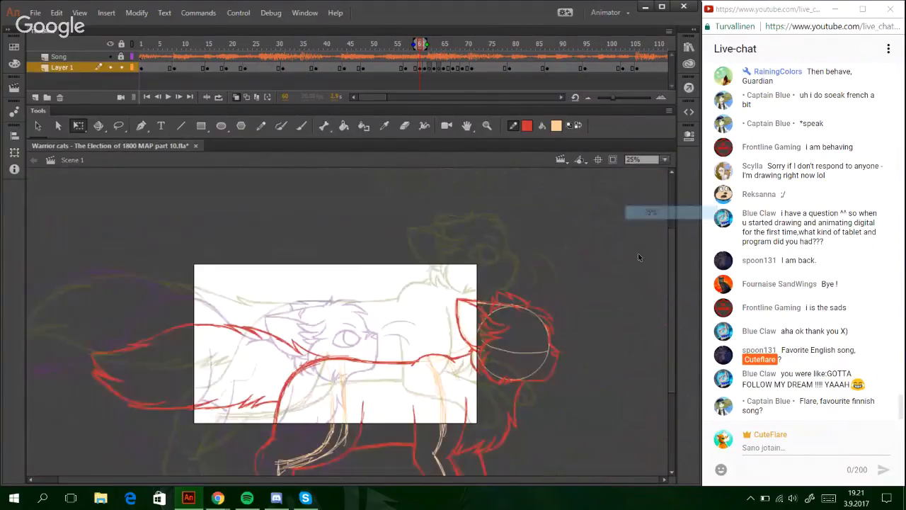
{"action": "mouse_move", "coordinate": [674, 341]}
{"action": "left_mouse_down"}
{"action": "mouse_move", "coordinate": [675, 405]}
{"action": "mouse_move", "coordinate": [674, 384]}
{"action": "left_mouse_up"}
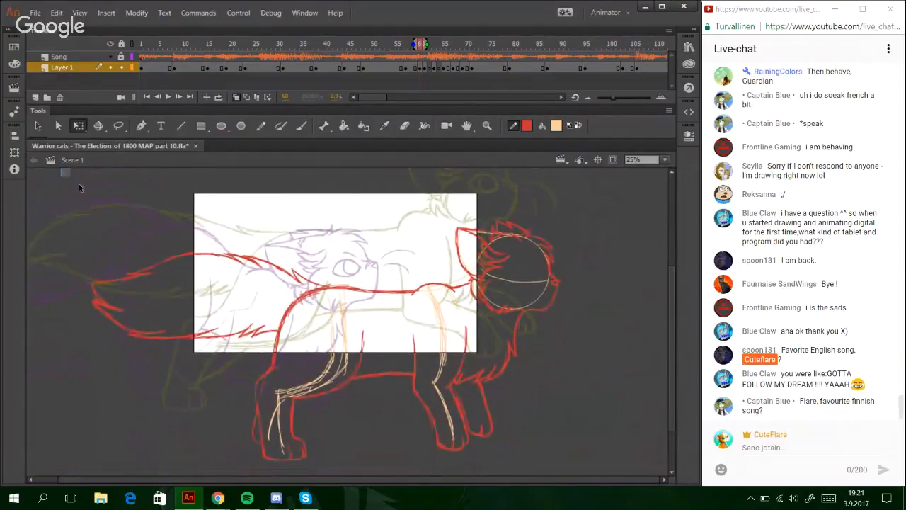
{"action": "left_click_drag", "start_coordinate": [60, 169], "coordinate": [653, 474]}
{"action": "left_click_drag", "start_coordinate": [576, 452], "coordinate": [576, 452]}
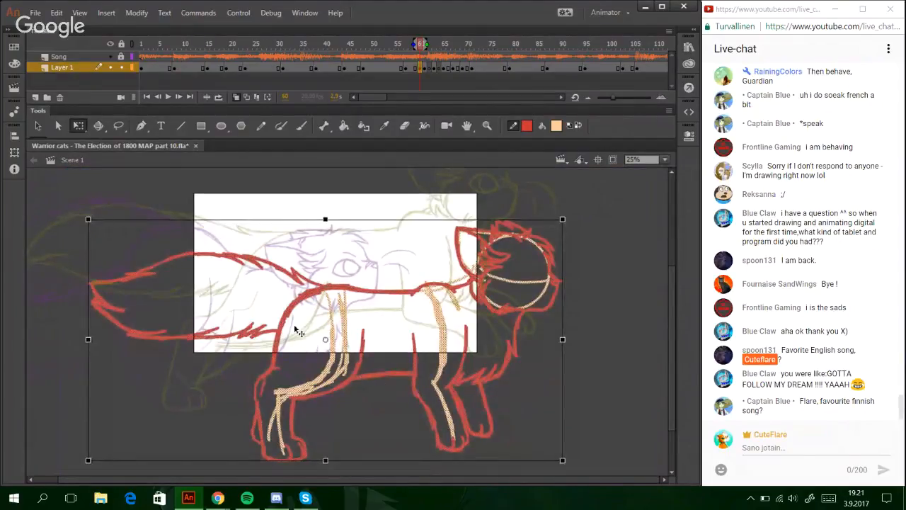
{"action": "left_click_drag", "start_coordinate": [295, 328], "coordinate": [275, 329]}
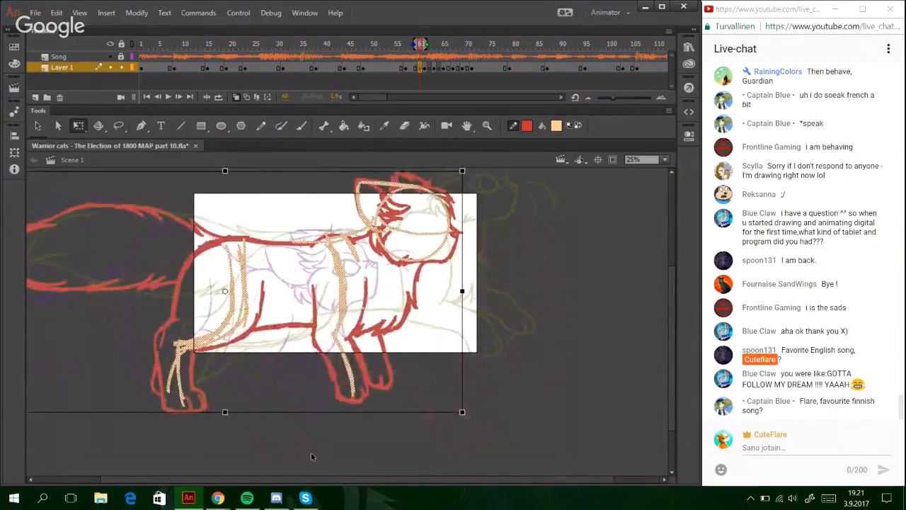
- Zoom to 128% on the front paw, nudge the drawing up and left, then deselect
{"action": "left_click", "coordinate": [487, 126]}
{"action": "left_click_drag", "start_coordinate": [139, 342], "coordinate": [304, 464]}
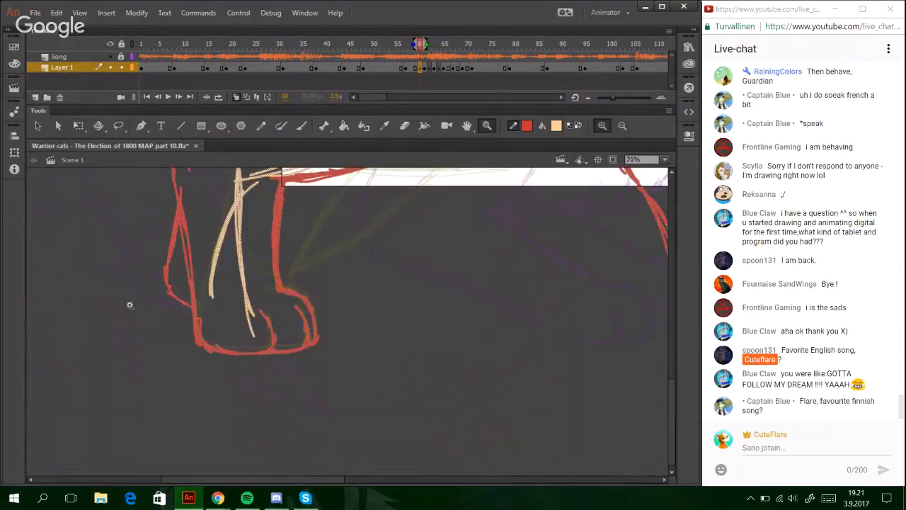
{"action": "left_click_drag", "start_coordinate": [158, 241], "coordinate": [431, 411]}
{"action": "key", "text": "q"}
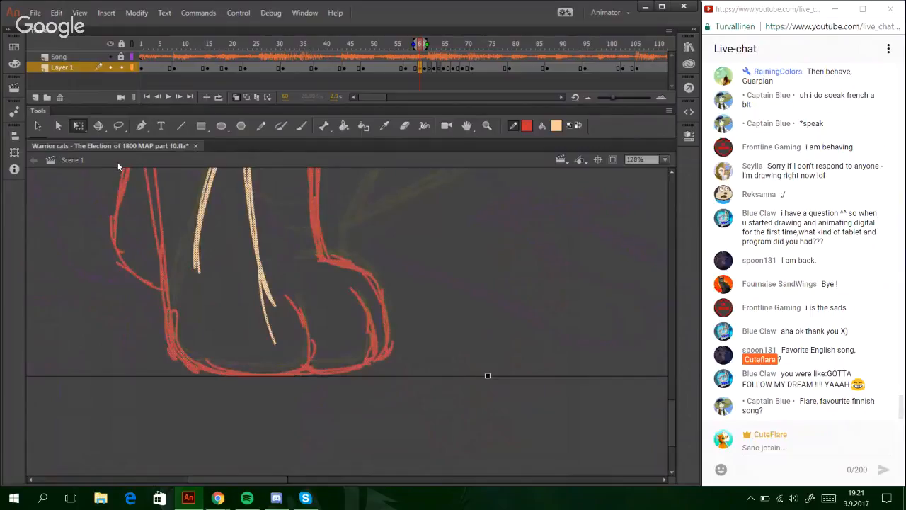
{"action": "key", "text": "Up"}
{"action": "key", "text": "Up"}
{"action": "key", "text": "Up"}
{"action": "key", "text": "Up"}
{"action": "key", "text": "Up"}
{"action": "key", "text": "Up"}
{"action": "key", "text": "Up"}
{"action": "key", "text": "Up"}
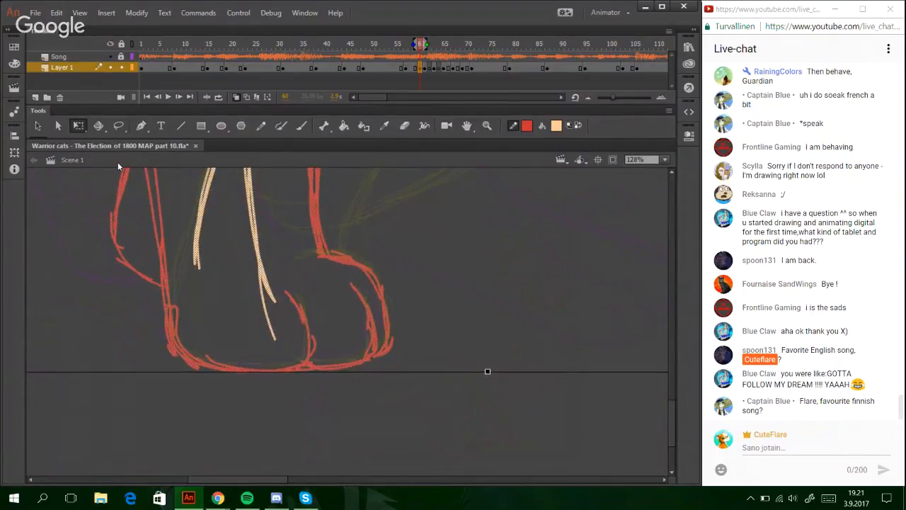
{"action": "key", "text": "Up"}
{"action": "key", "text": "Up"}
{"action": "key", "text": "Left"}
{"action": "key", "text": "Left"}
{"action": "key", "text": "Left"}
{"action": "key", "text": "Left"}
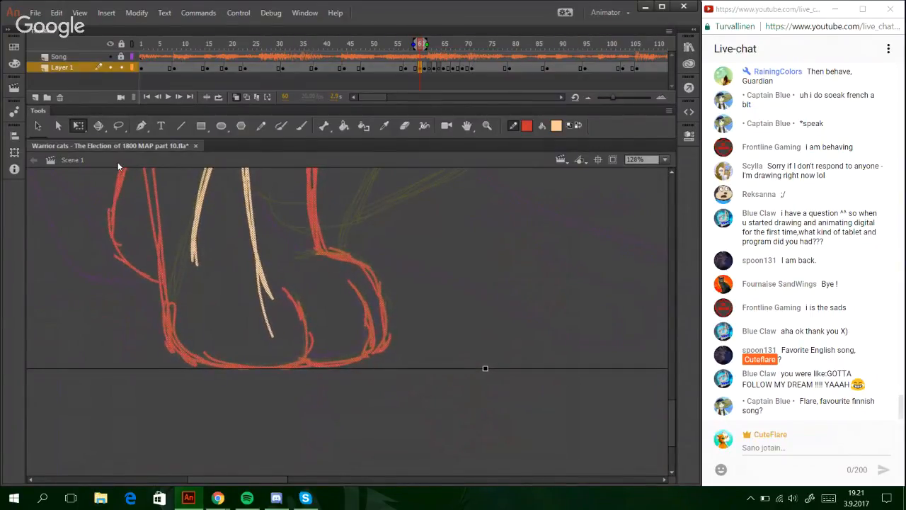
{"action": "key", "text": "Up"}
{"action": "key", "text": "Up"}
{"action": "key", "text": "Up"}
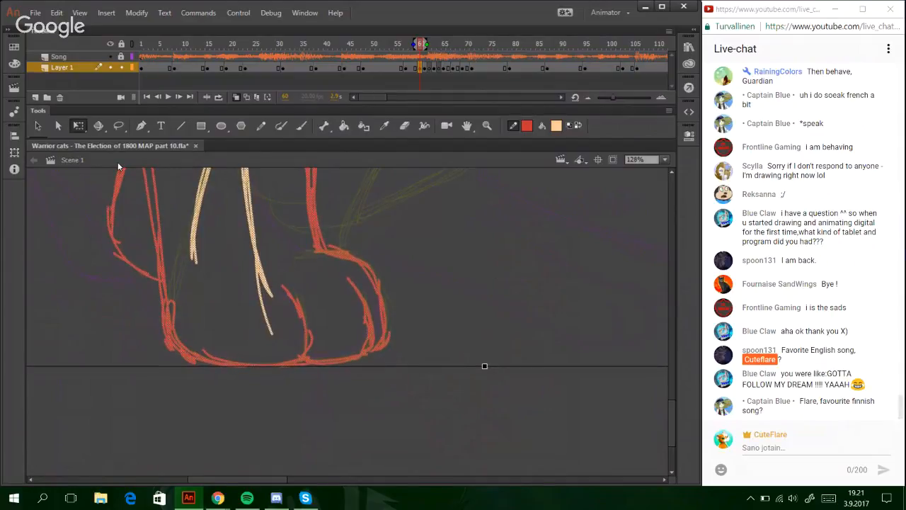
{"action": "mouse_move", "coordinate": [378, 409]}
{"action": "left_mouse_down"}
{"action": "mouse_move", "coordinate": [407, 422]}
{"action": "mouse_move", "coordinate": [404, 429]}
{"action": "left_mouse_up"}
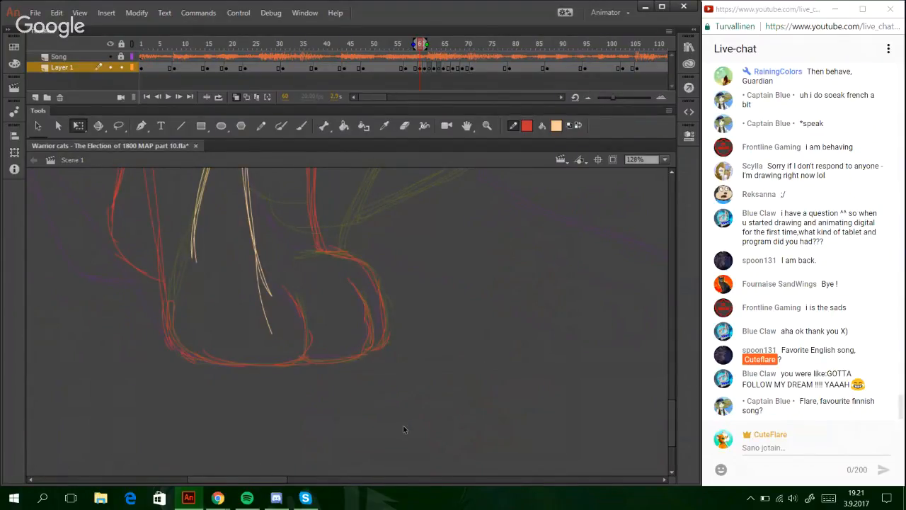
- Zoom the stage back out to 50% and switch over to the live chat
{"action": "left_click", "coordinate": [665, 160]}
{"action": "left_click", "coordinate": [658, 225]}
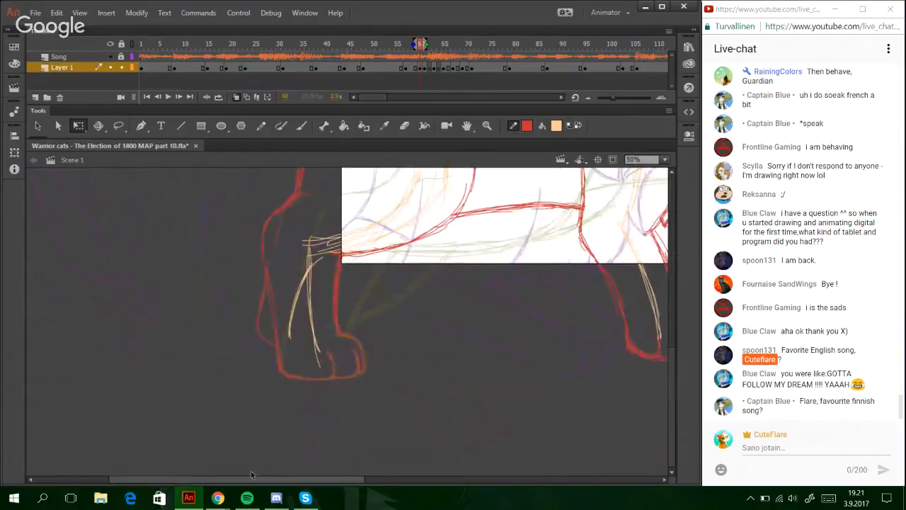
{"action": "left_click", "coordinate": [224, 500]}
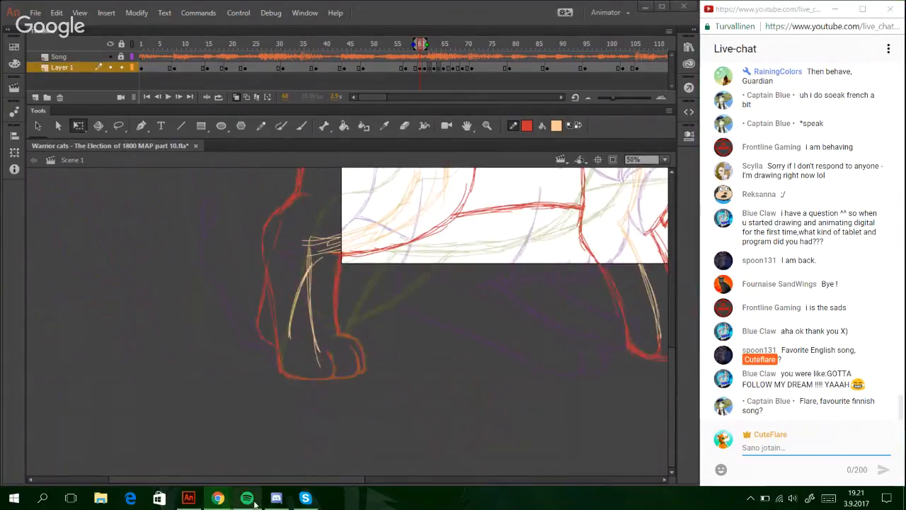
{"action": "left_click", "coordinate": [247, 498]}
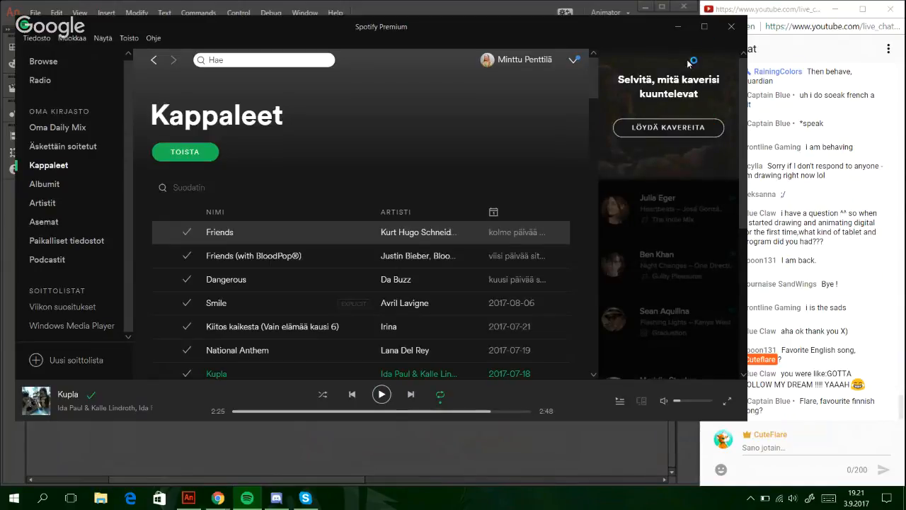
{"action": "left_click", "coordinate": [680, 26]}
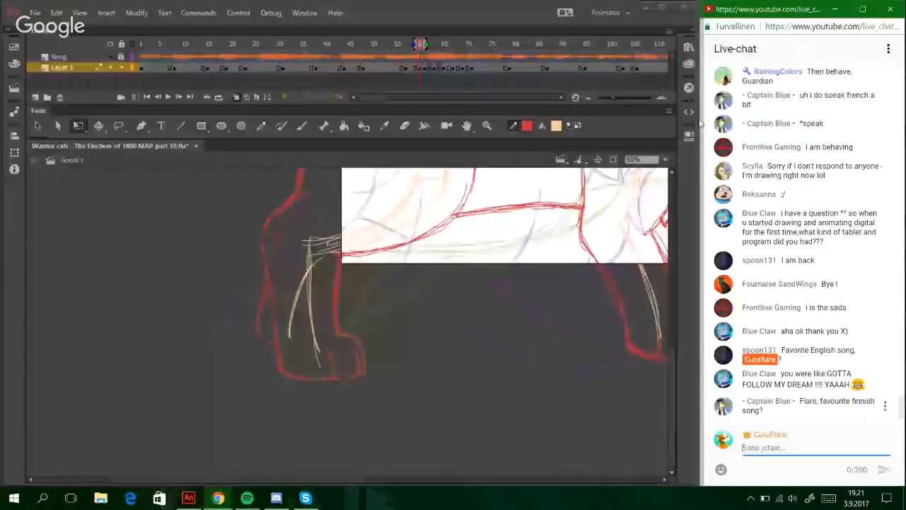
- Post 'Favorite Finnish song: Kupla - Ida Paul & Kalle Lindroth' in chat while playing Kupla
{"action": "type", "text": "F"}
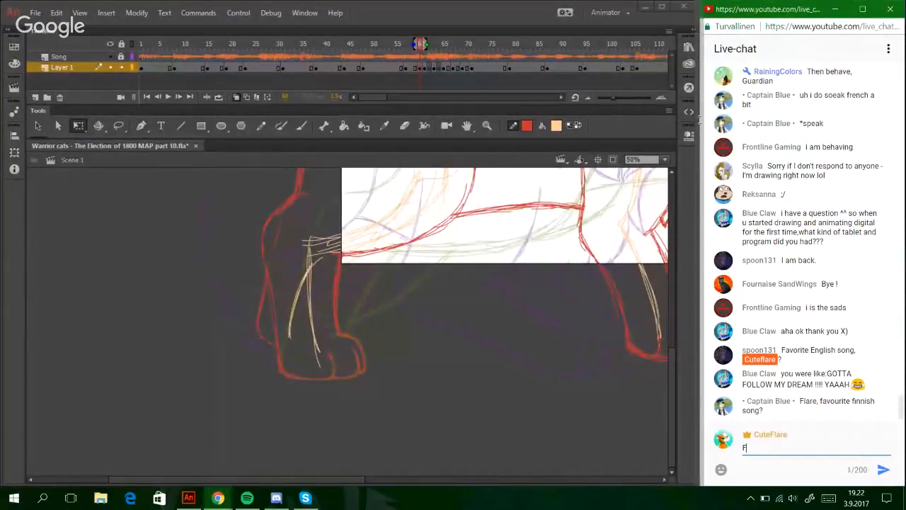
{"action": "type", "text": "avepri"}
{"action": "key", "text": "BackSpace"}
{"action": "key", "text": "BackSpace"}
{"action": "key", "text": "BackSpace"}
{"action": "type", "text": "orite Finnish so"}
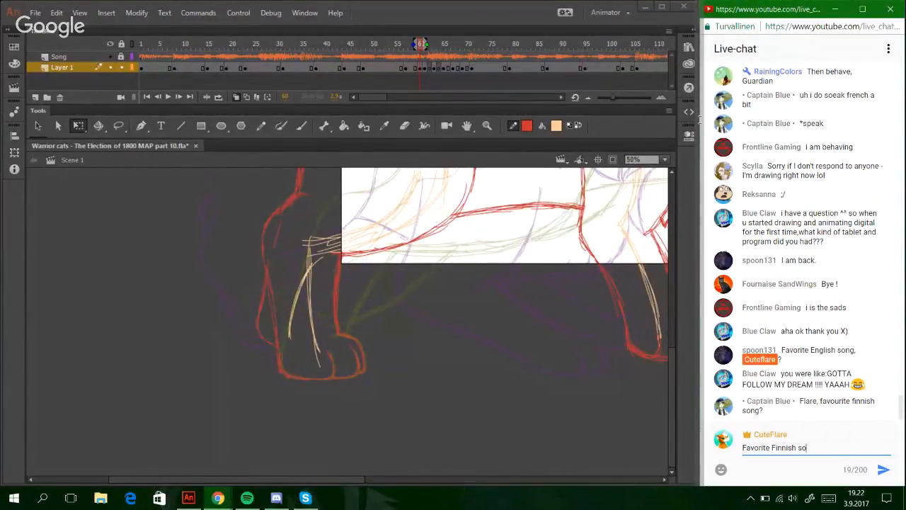
{"action": "type", "text": "ng: Kupla - Ida Paul"}
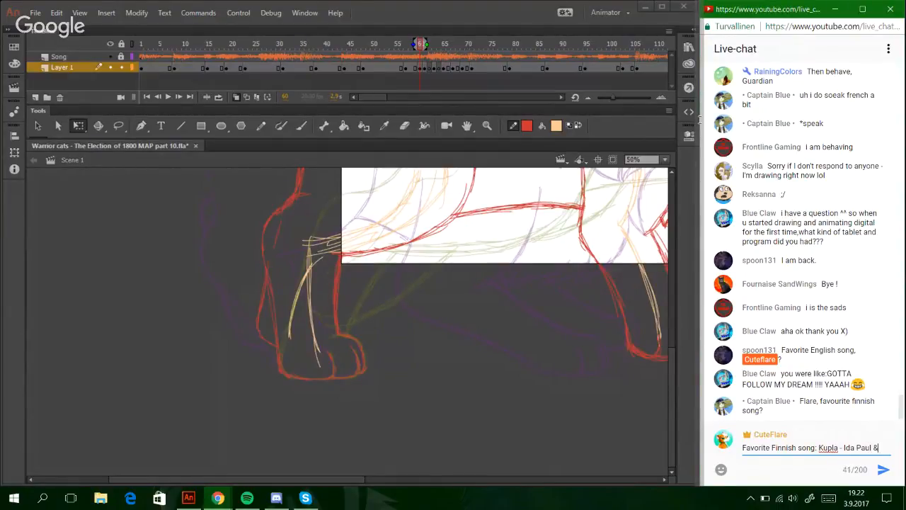
{"action": "type", "text": " &"}
{"action": "left_click", "coordinate": [247, 497]}
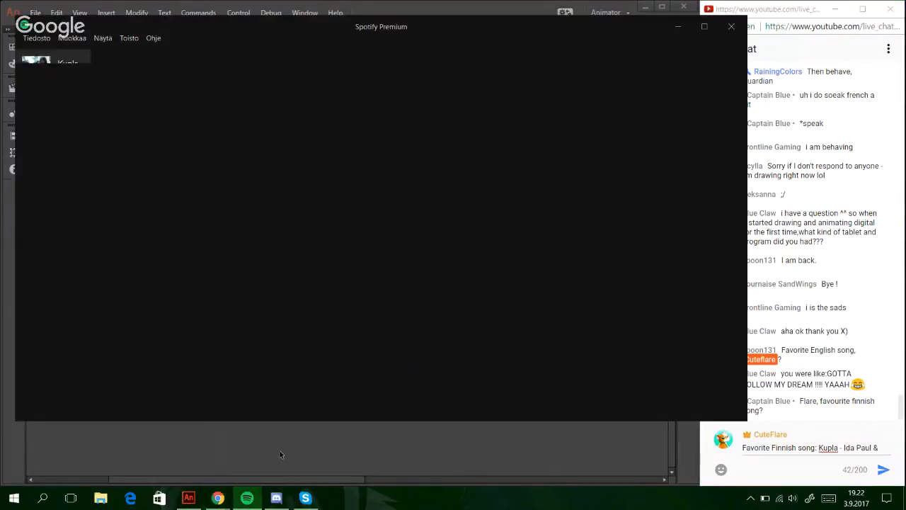
{"action": "left_click", "coordinate": [381, 395]}
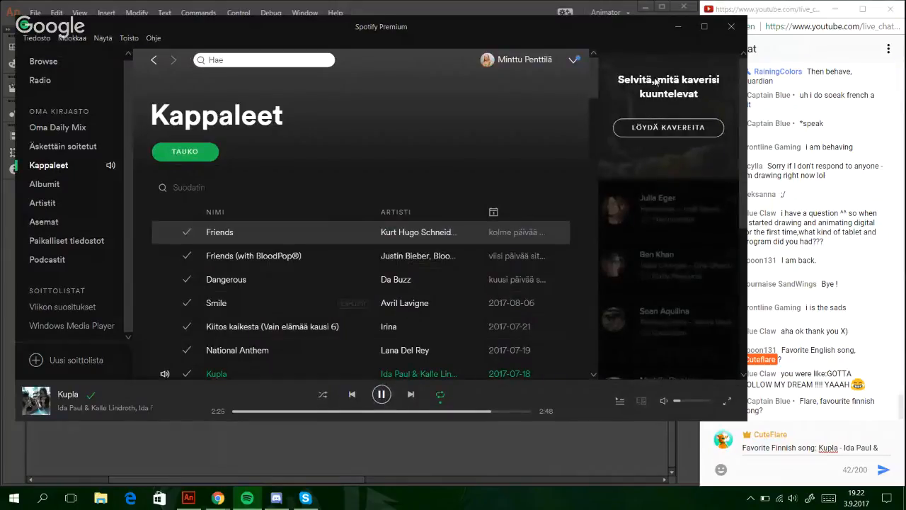
{"action": "left_click", "coordinate": [678, 29]}
{"action": "type", "text": "Kalle Lin"}
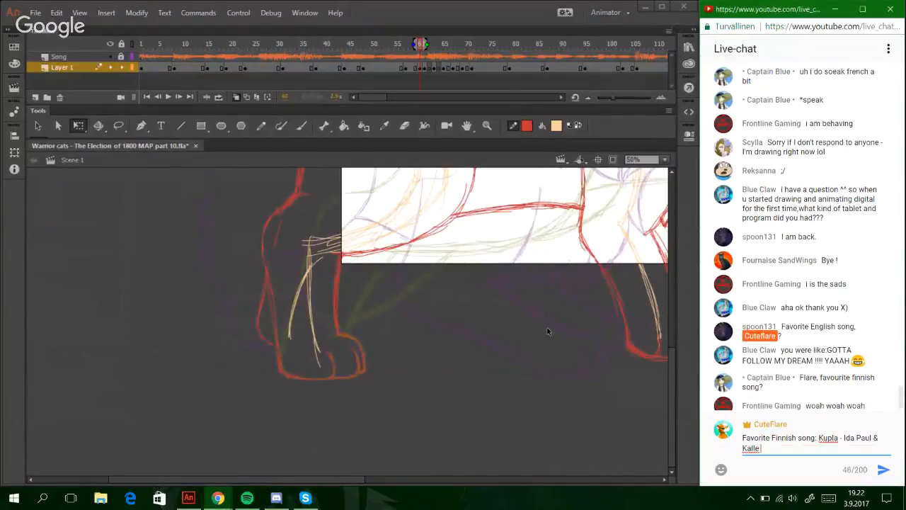
{"action": "type", "text": "drot"}
{"action": "left_click", "coordinate": [247, 498]}
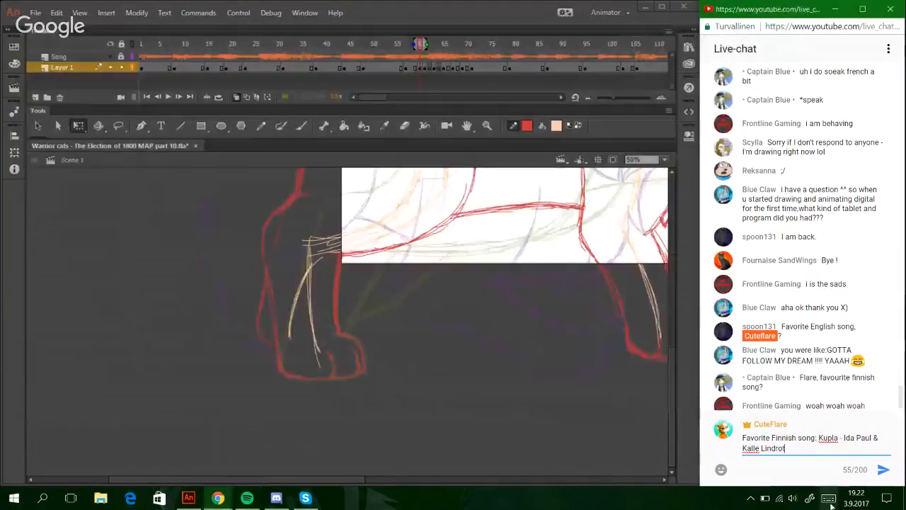
{"action": "left_click", "coordinate": [678, 27]}
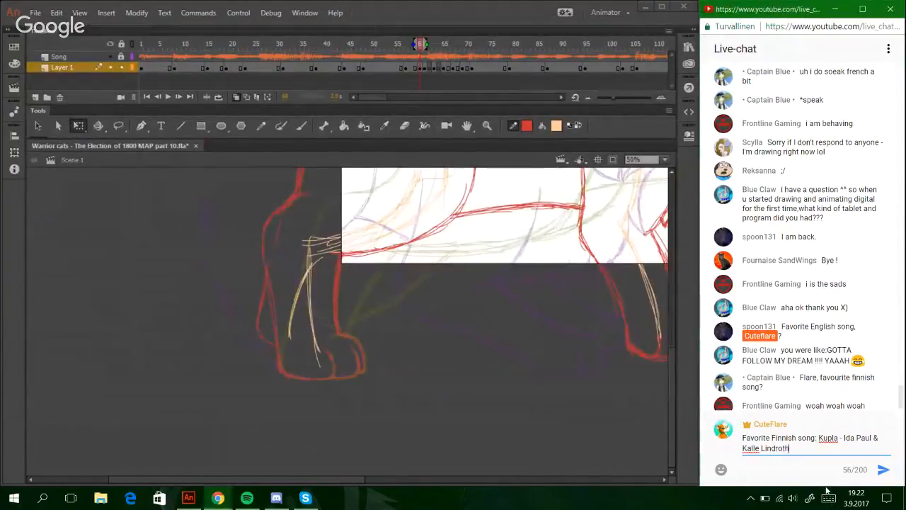
{"action": "type", "text": "h"}
{"action": "key", "text": "Return"}
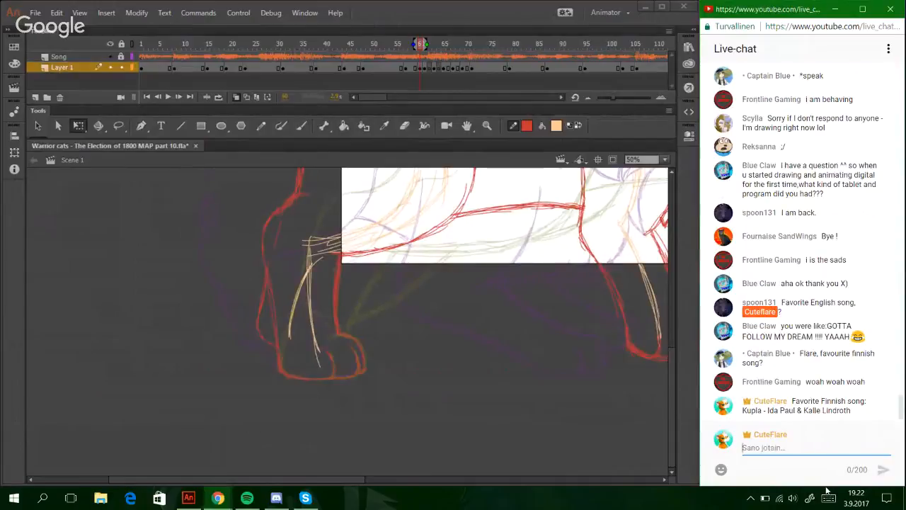
- With the Pencil, sketch fresh red strokes refining the cat's back line
{"action": "left_click", "coordinate": [467, 358]}
{"action": "key", "text": "y"}
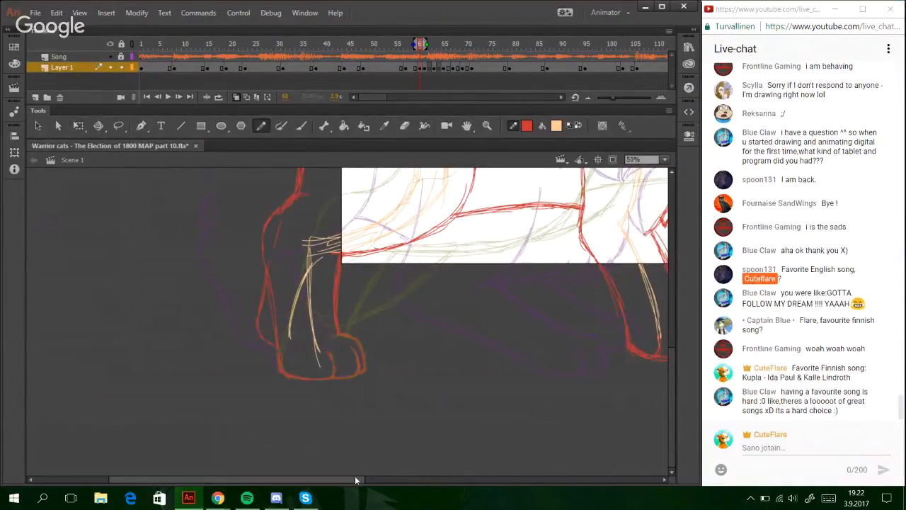
{"action": "left_click_drag", "start_coordinate": [355, 476], "coordinate": [420, 480]}
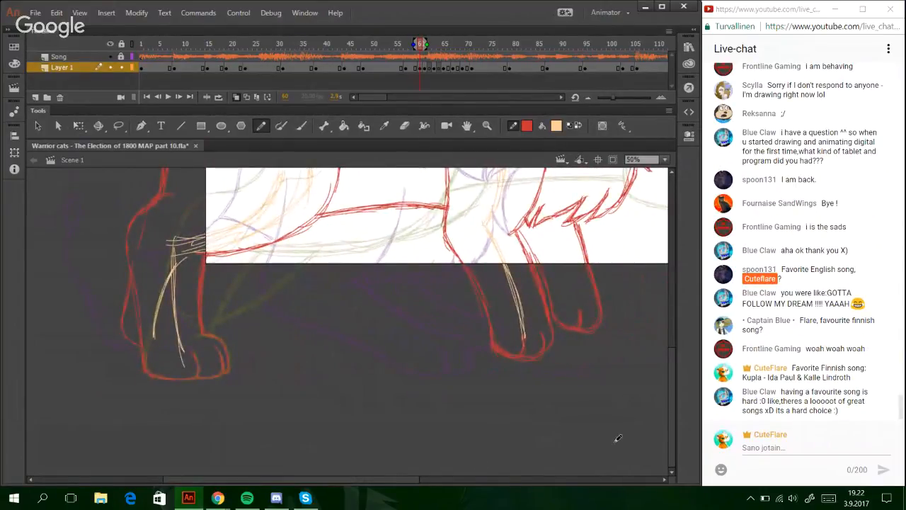
{"action": "left_click_drag", "start_coordinate": [673, 405], "coordinate": [668, 312]}
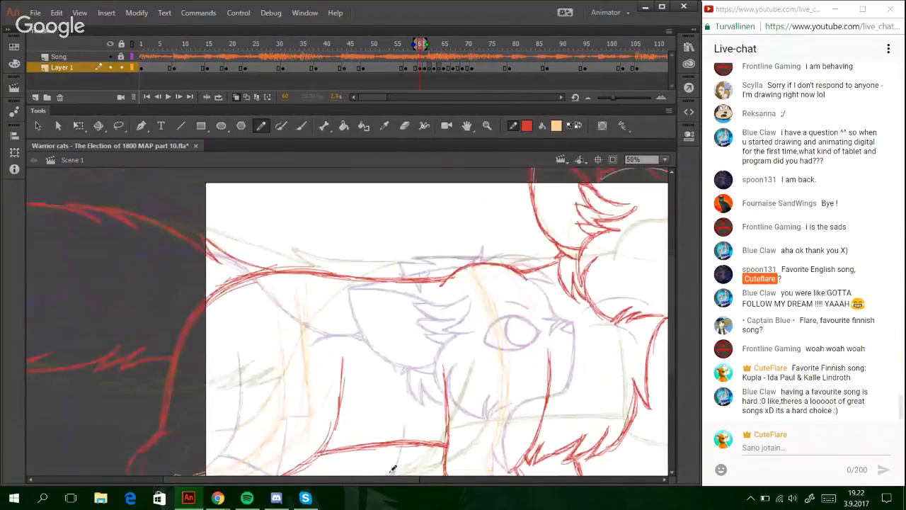
{"action": "left_click_drag", "start_coordinate": [391, 473], "coordinate": [233, 465]}
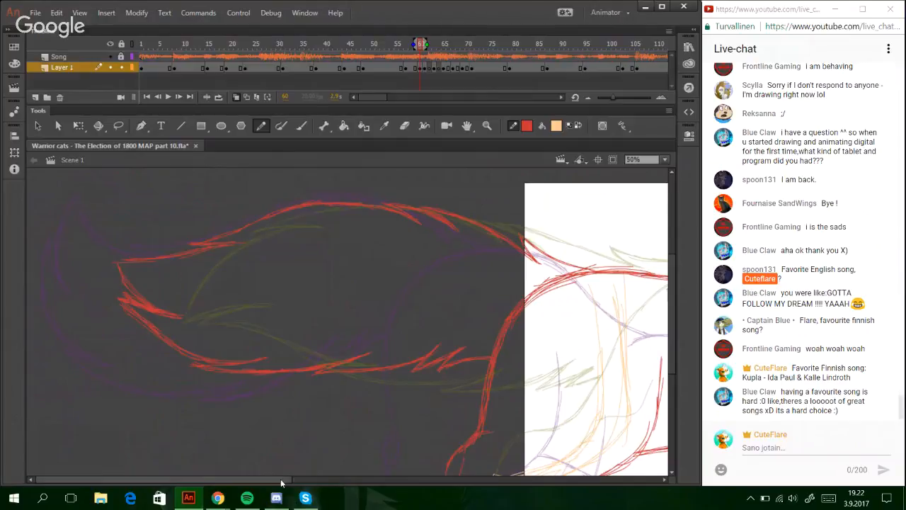
{"action": "left_click_drag", "start_coordinate": [304, 481], "coordinate": [531, 482]}
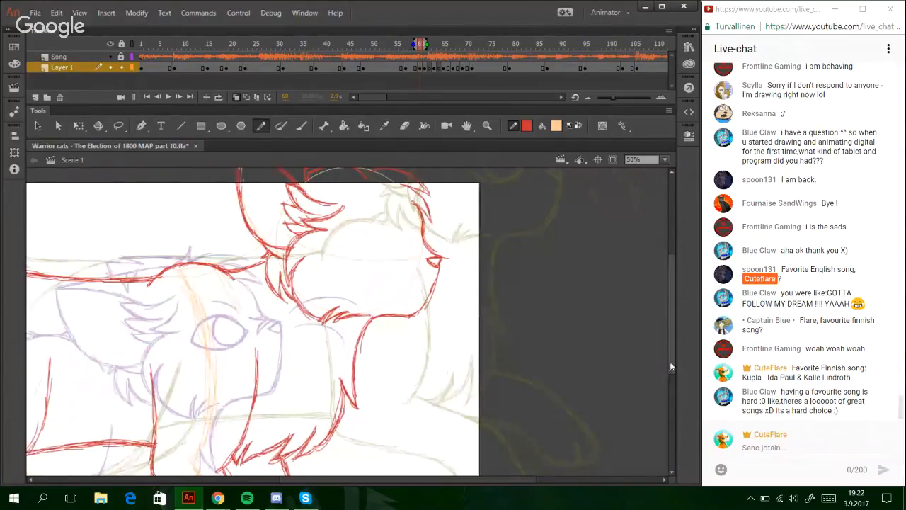
{"action": "mouse_move", "coordinate": [670, 361]}
{"action": "left_mouse_down"}
{"action": "mouse_move", "coordinate": [670, 416]}
{"action": "mouse_move", "coordinate": [670, 364]}
{"action": "left_mouse_up"}
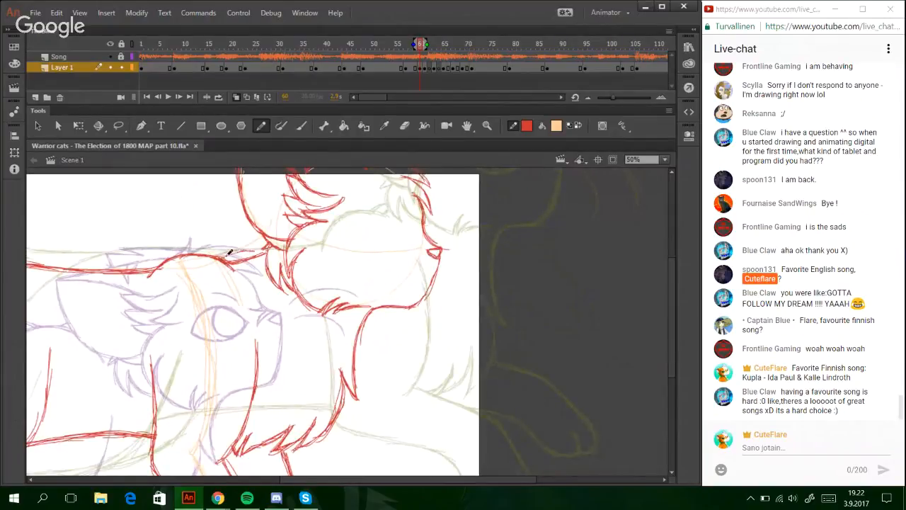
{"action": "left_click_drag", "start_coordinate": [228, 255], "coordinate": [262, 252]}
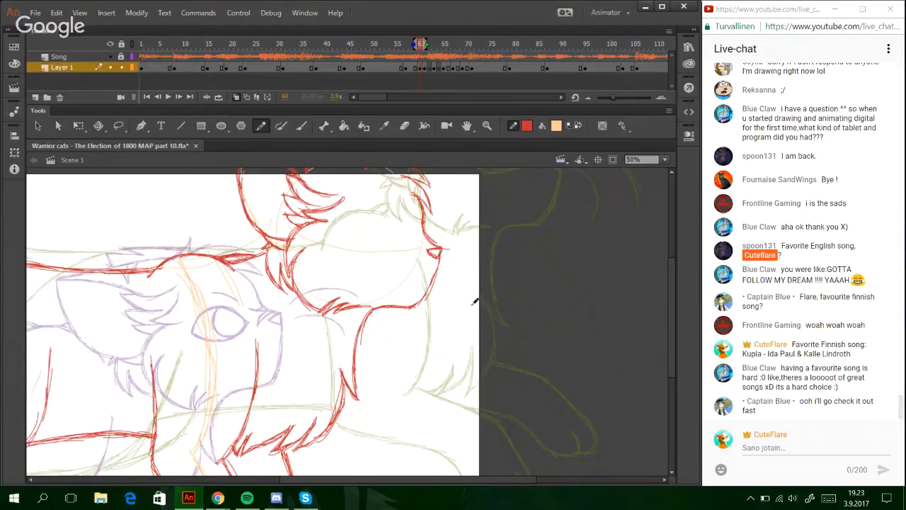
- Draw a thin red stroke from the muzzle, undo it, and redraw it lower
{"action": "mouse_move", "coordinate": [463, 240]}
{"action": "left_mouse_down"}
{"action": "mouse_move", "coordinate": [522, 258]}
{"action": "mouse_move", "coordinate": [500, 245]}
{"action": "mouse_move", "coordinate": [527, 267]}
{"action": "left_mouse_up"}
{"action": "key", "text": "ctrl+z"}
{"action": "key", "text": "ctrl+z"}
{"action": "mouse_move", "coordinate": [463, 241]}
{"action": "left_mouse_down"}
{"action": "mouse_move", "coordinate": [517, 252]}
{"action": "mouse_move", "coordinate": [501, 241]}
{"action": "mouse_move", "coordinate": [530, 263]}
{"action": "mouse_move", "coordinate": [518, 249]}
{"action": "mouse_move", "coordinate": [496, 282]}
{"action": "mouse_move", "coordinate": [481, 268]}
{"action": "mouse_move", "coordinate": [496, 289]}
{"action": "left_mouse_up"}
- Lasso part of the red back line and nudge it slightly down with Free Transform
{"action": "left_click", "coordinate": [485, 127]}
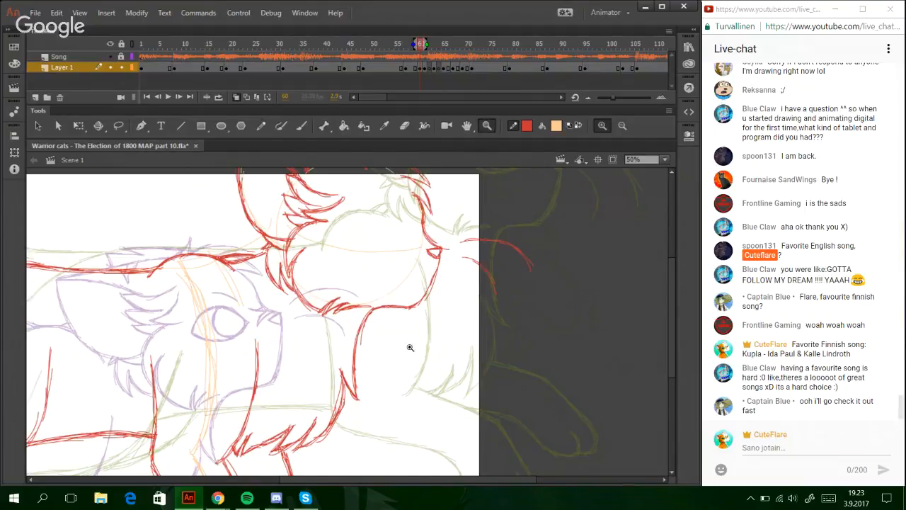
{"action": "left_click_drag", "start_coordinate": [423, 480], "coordinate": [392, 482]}
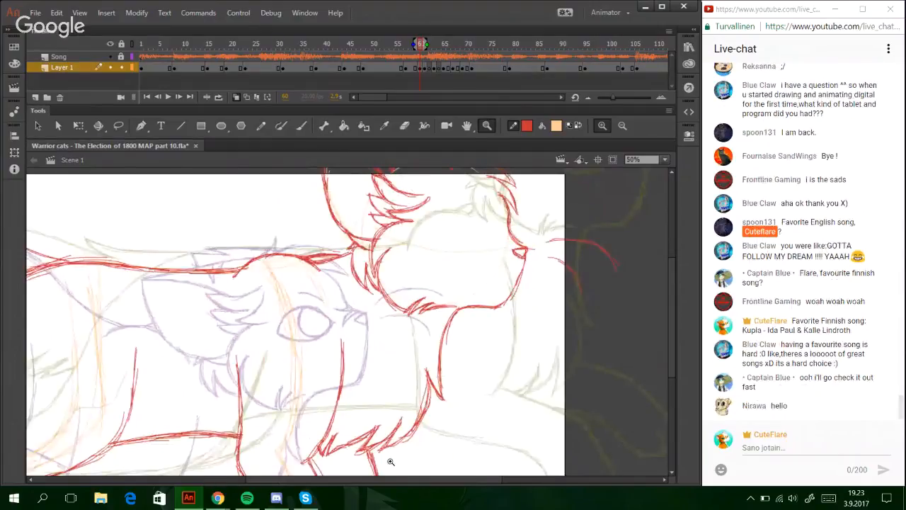
{"action": "mouse_move", "coordinate": [411, 481]}
{"action": "left_mouse_down"}
{"action": "mouse_move", "coordinate": [337, 482]}
{"action": "mouse_move", "coordinate": [390, 480]}
{"action": "left_mouse_up"}
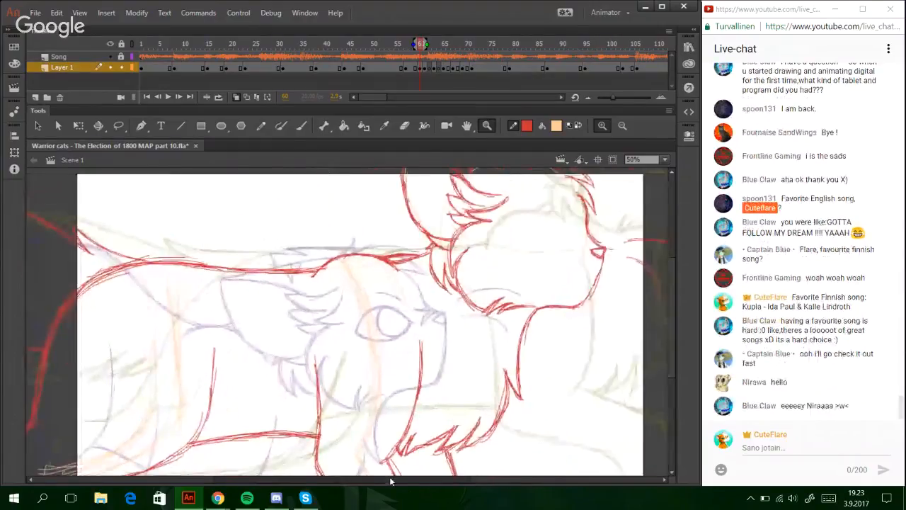
{"action": "key", "text": "l"}
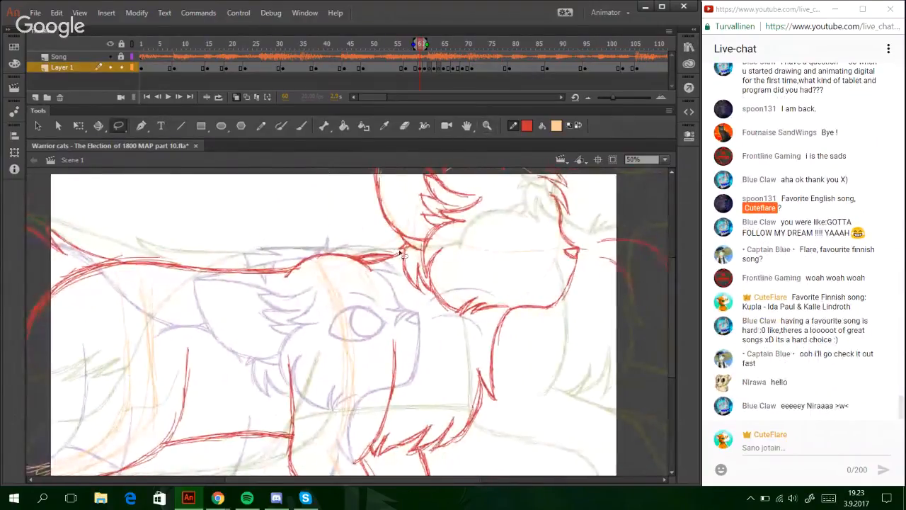
{"action": "mouse_move", "coordinate": [400, 253]}
{"action": "left_mouse_down"}
{"action": "mouse_move", "coordinate": [392, 278]}
{"action": "mouse_move", "coordinate": [366, 302]}
{"action": "mouse_move", "coordinate": [338, 308]}
{"action": "mouse_move", "coordinate": [323, 306]}
{"action": "mouse_move", "coordinate": [379, 279]}
{"action": "mouse_move", "coordinate": [366, 265]}
{"action": "mouse_move", "coordinate": [392, 253]}
{"action": "mouse_move", "coordinate": [257, 233]}
{"action": "mouse_move", "coordinate": [260, 246]}
{"action": "mouse_move", "coordinate": [297, 256]}
{"action": "mouse_move", "coordinate": [233, 314]}
{"action": "mouse_move", "coordinate": [125, 290]}
{"action": "mouse_move", "coordinate": [195, 206]}
{"action": "mouse_move", "coordinate": [320, 184]}
{"action": "mouse_move", "coordinate": [372, 243]}
{"action": "left_mouse_up"}
{"action": "left_click", "coordinate": [77, 128]}
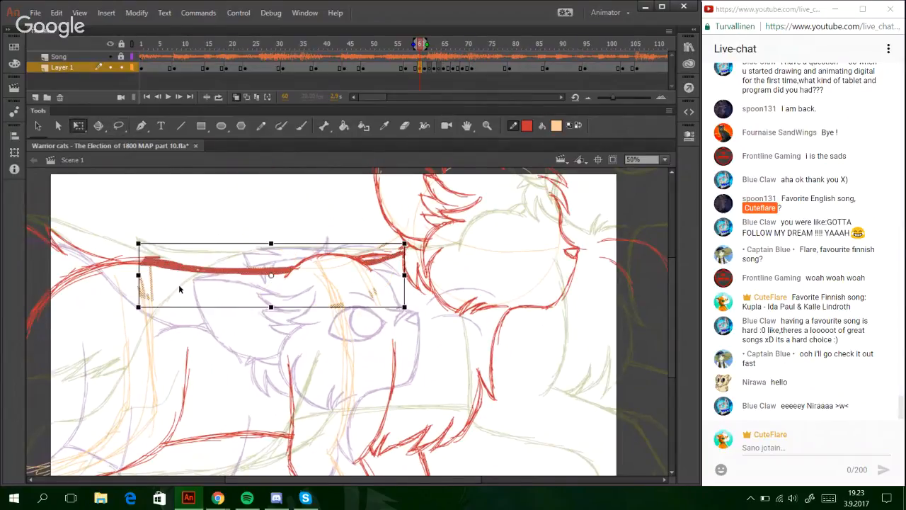
{"action": "key", "text": "Down"}
{"action": "key", "text": "Down"}
{"action": "key", "text": "Down"}
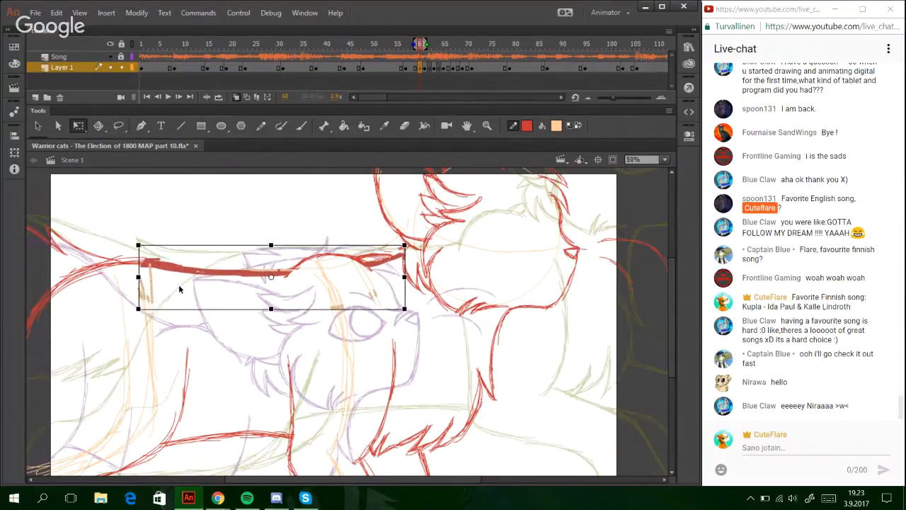
{"action": "left_click", "coordinate": [252, 230]}
- Retrace the back line in red, then swap the stroke colour to orange
{"action": "left_click", "coordinate": [261, 125]}
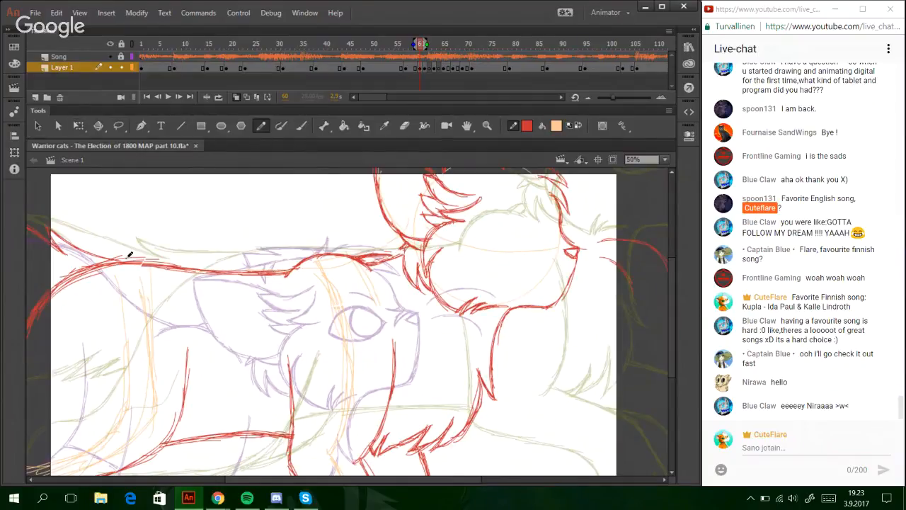
{"action": "left_click_drag", "start_coordinate": [371, 264], "coordinate": [403, 252]}
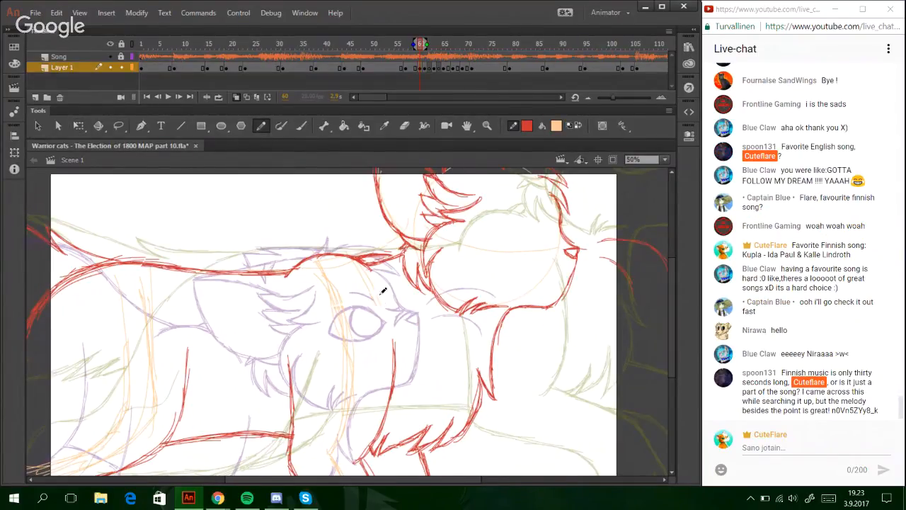
{"action": "left_click", "coordinate": [575, 126]}
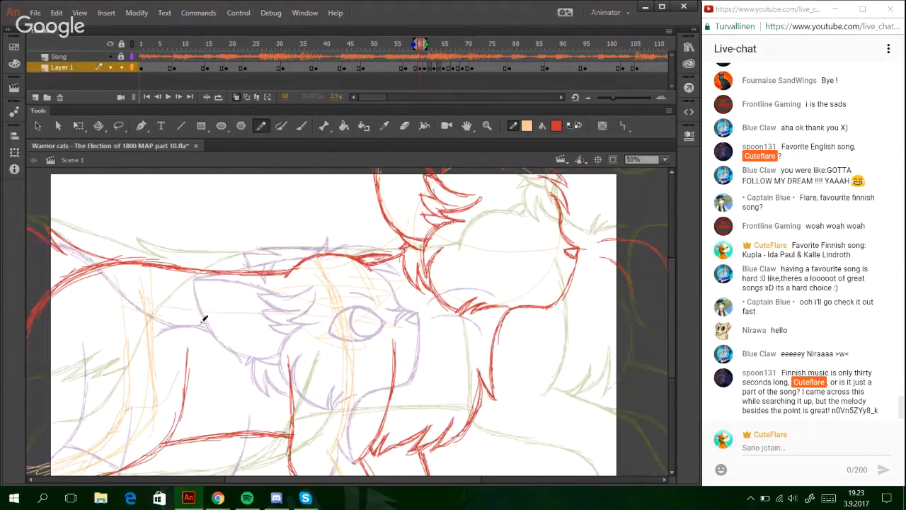
- Select the connected orange sketch strokes near the cat's eye and delete them
{"action": "left_click", "coordinate": [340, 312], "text": "ctrl"}
{"action": "double_click", "coordinate": [342, 314], "text": "ctrl"}
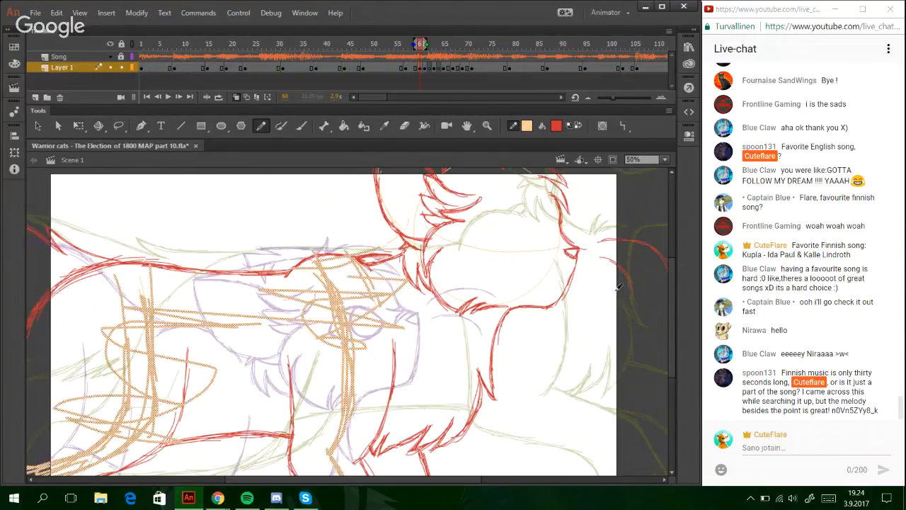
{"action": "key", "text": "Delete"}
{"action": "left_click_drag", "start_coordinate": [673, 340], "coordinate": [679, 419]}
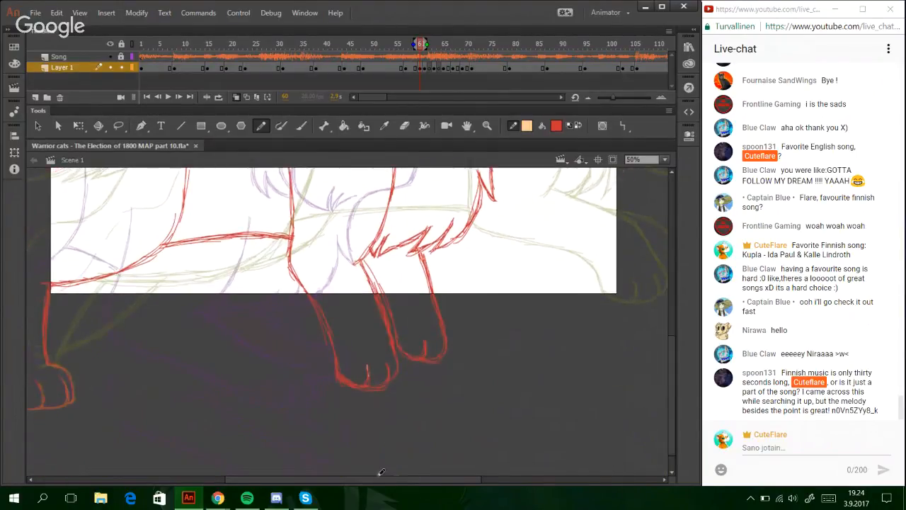
{"action": "mouse_move", "coordinate": [287, 469]}
{"action": "left_mouse_down"}
{"action": "mouse_move", "coordinate": [399, 475]}
{"action": "mouse_move", "coordinate": [266, 480]}
{"action": "left_mouse_up"}
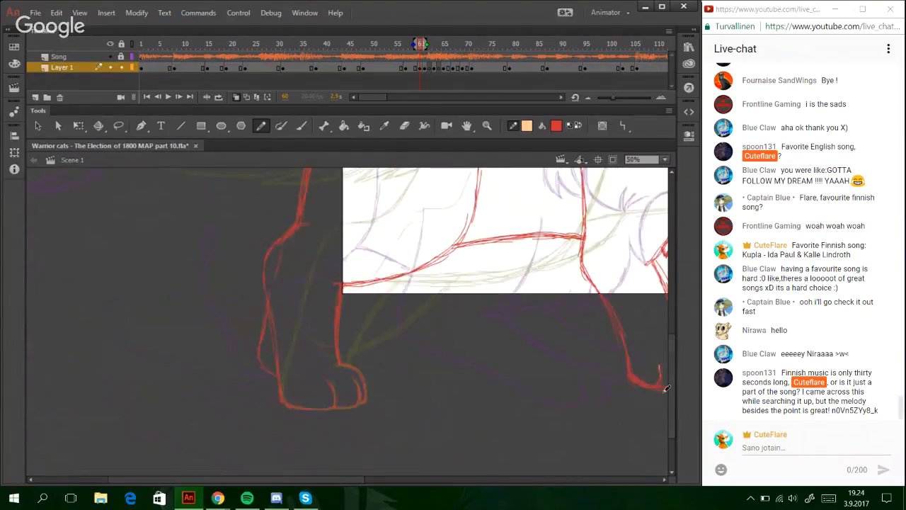
{"action": "left_click_drag", "start_coordinate": [671, 386], "coordinate": [671, 305]}
{"action": "mouse_move", "coordinate": [343, 480]}
{"action": "left_mouse_down"}
{"action": "mouse_move", "coordinate": [244, 443]}
{"action": "mouse_move", "coordinate": [335, 467]}
{"action": "mouse_move", "coordinate": [528, 492]}
{"action": "left_mouse_up"}
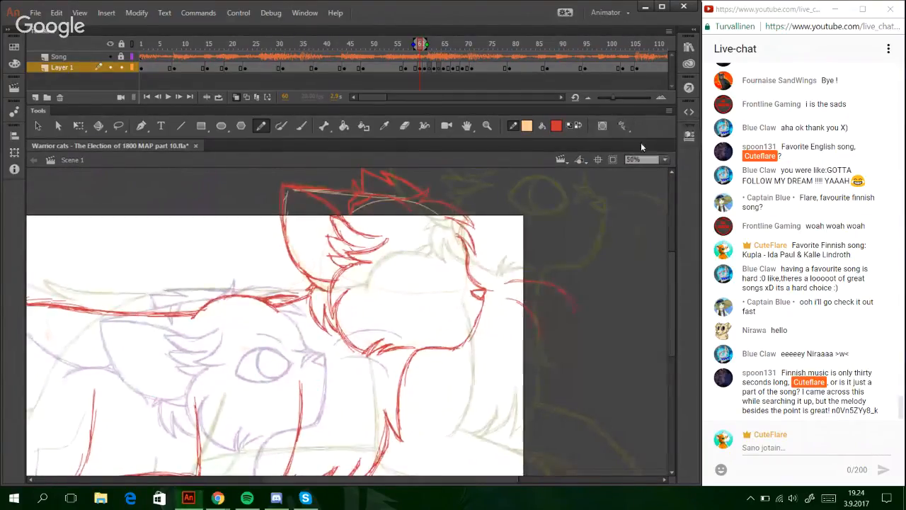
- Swap the stroke colour back to red and zoom in on the cat's head
{"action": "left_click", "coordinate": [573, 126]}
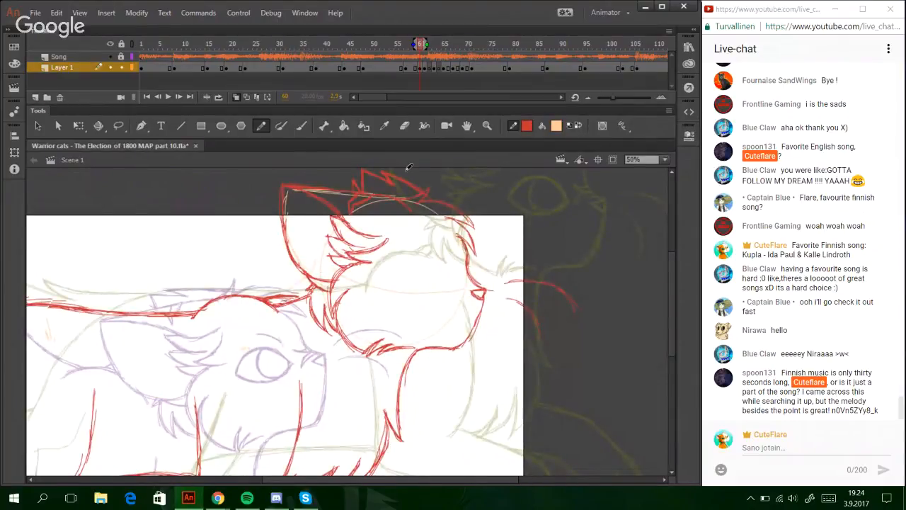
{"action": "key", "text": "z"}
{"action": "left_click_drag", "start_coordinate": [288, 208], "coordinate": [511, 376]}
{"action": "left_click", "coordinate": [261, 126]}
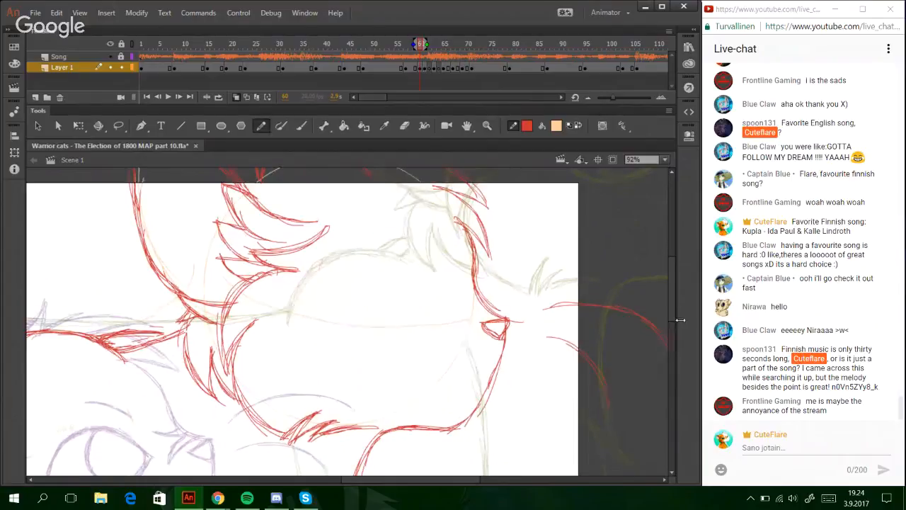
{"action": "mouse_move", "coordinate": [672, 305]}
{"action": "left_mouse_down"}
{"action": "mouse_move", "coordinate": [679, 357]}
{"action": "mouse_move", "coordinate": [667, 305]}
{"action": "mouse_move", "coordinate": [669, 313]}
{"action": "left_mouse_up"}
{"action": "mouse_move", "coordinate": [441, 483]}
{"action": "left_mouse_down"}
{"action": "mouse_move", "coordinate": [475, 484]}
{"action": "mouse_move", "coordinate": [427, 486]}
{"action": "mouse_move", "coordinate": [457, 486]}
{"action": "left_mouse_up"}
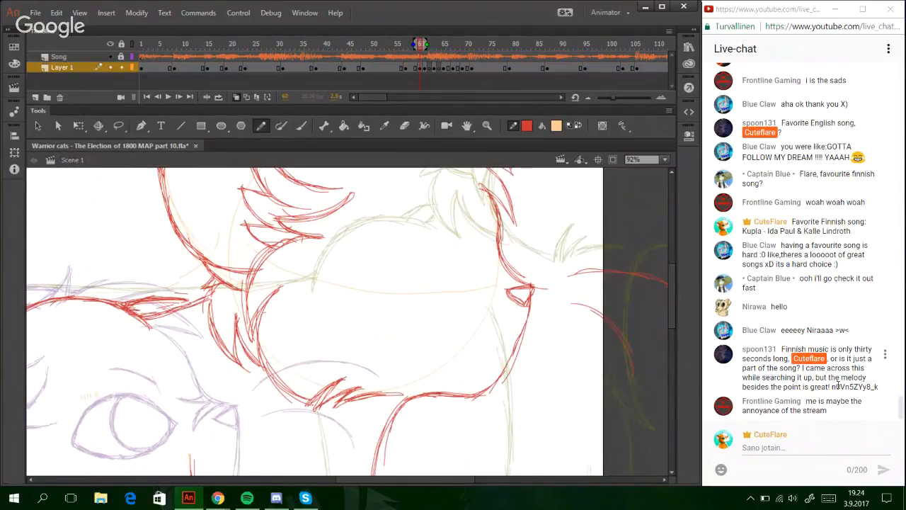
{"action": "left_click_drag", "start_coordinate": [832, 386], "coordinate": [878, 387]}
{"action": "left_click", "coordinate": [880, 386]}
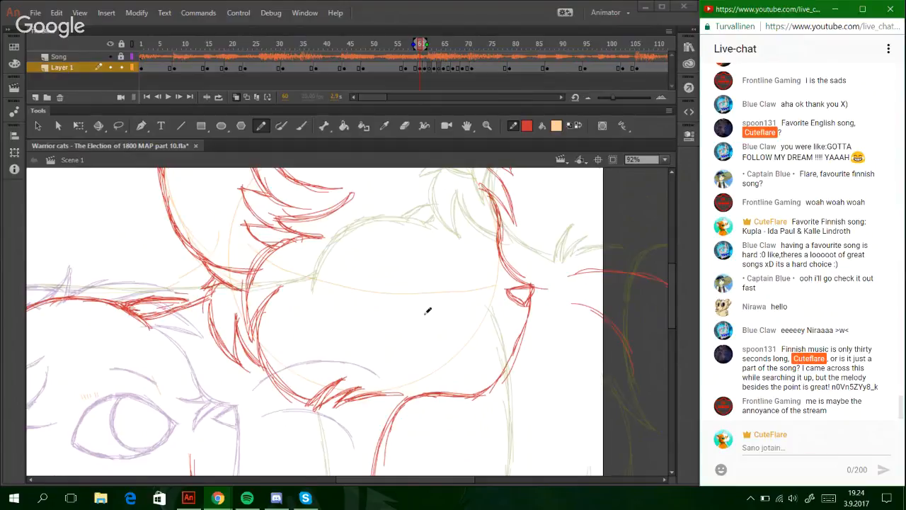
{"action": "left_click_drag", "start_coordinate": [411, 295], "coordinate": [504, 318]}
{"action": "key", "text": "ctrl+z"}
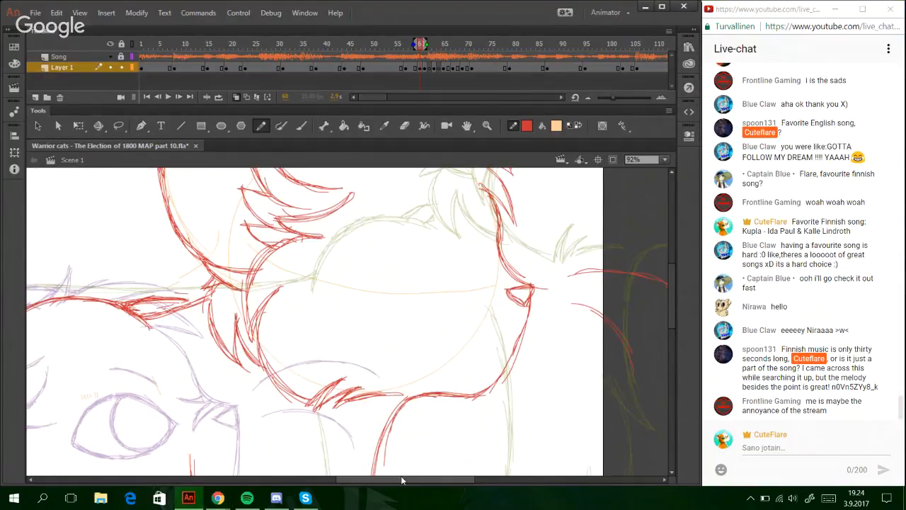
{"action": "left_click_drag", "start_coordinate": [402, 480], "coordinate": [429, 478]}
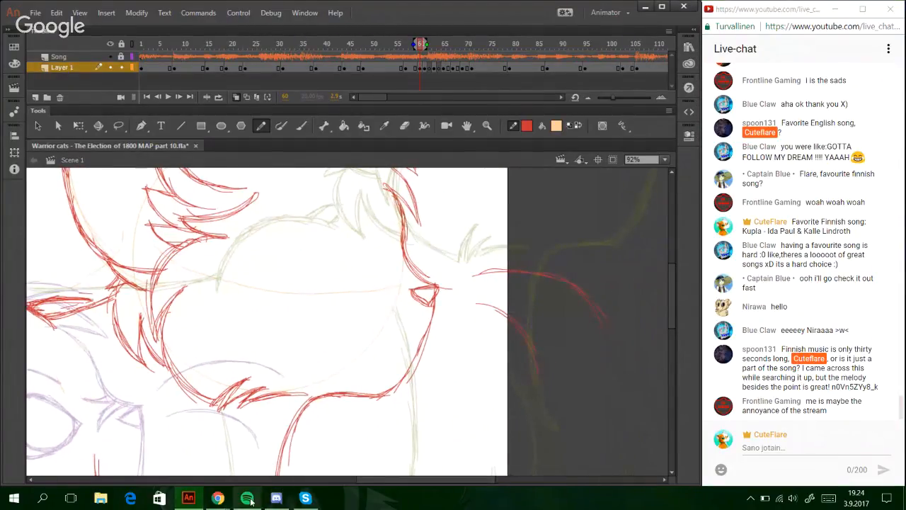
{"action": "left_click", "coordinate": [248, 498]}
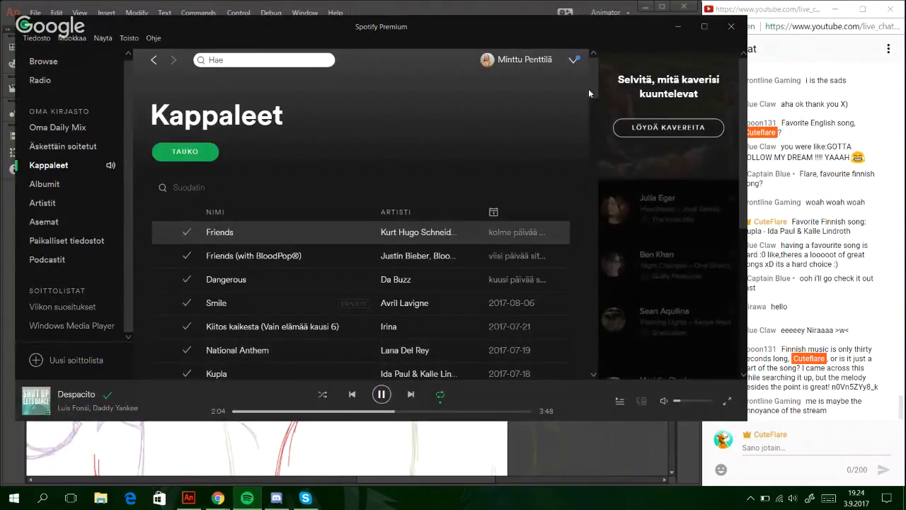
{"action": "left_click_drag", "start_coordinate": [591, 87], "coordinate": [596, 99]}
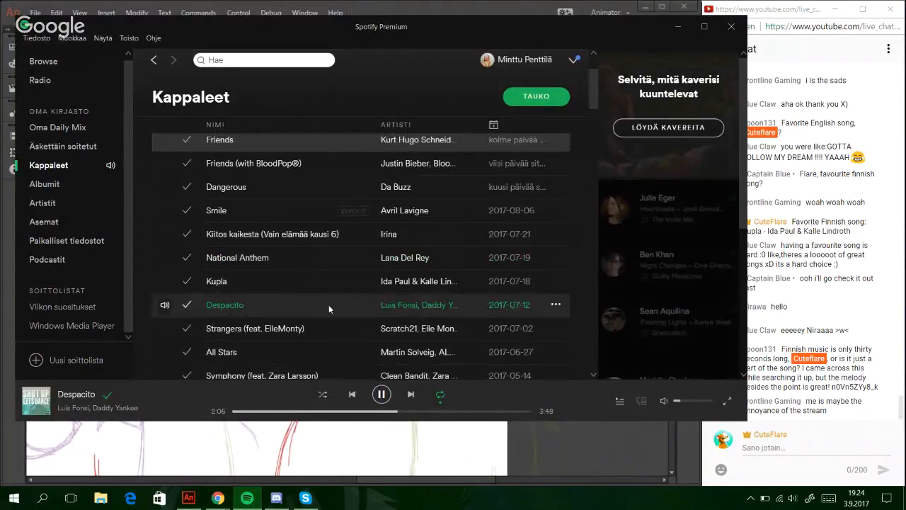
{"action": "left_click", "coordinate": [678, 27]}
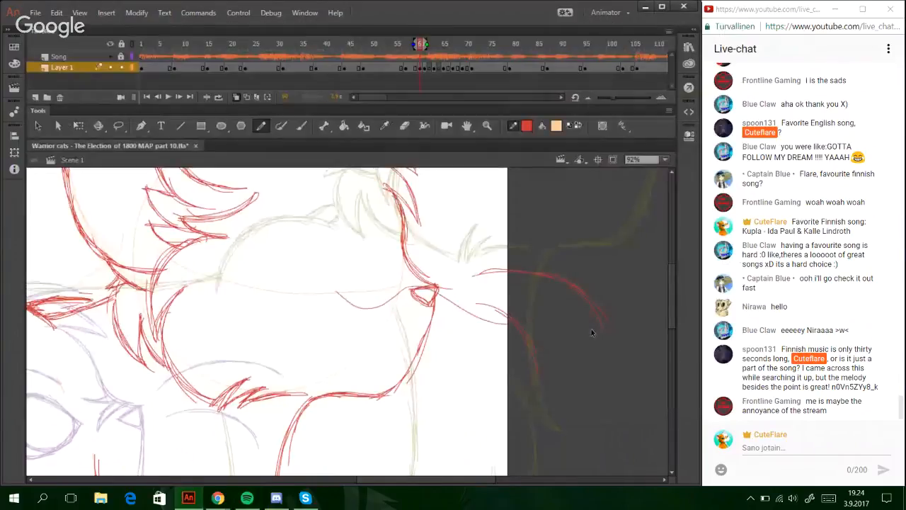
- Draw a red almond-shaped eye with upper and lower lid arcs, undoing stray strokes
{"action": "mouse_move", "coordinate": [675, 323]}
{"action": "left_mouse_down"}
{"action": "mouse_move", "coordinate": [670, 286]}
{"action": "mouse_move", "coordinate": [672, 313]}
{"action": "left_mouse_up"}
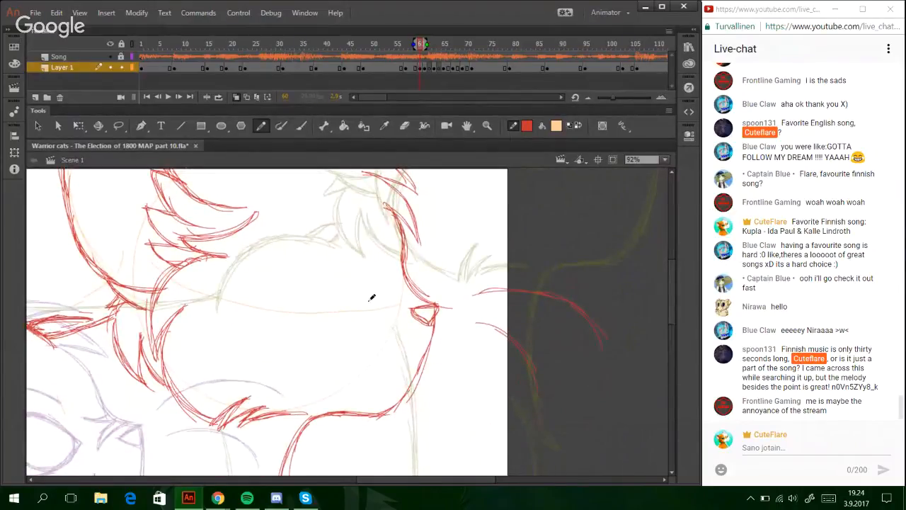
{"action": "mouse_move", "coordinate": [369, 302]}
{"action": "left_mouse_down"}
{"action": "mouse_move", "coordinate": [337, 264]}
{"action": "mouse_move", "coordinate": [367, 301]}
{"action": "left_mouse_up"}
{"action": "mouse_move", "coordinate": [332, 260]}
{"action": "left_mouse_down"}
{"action": "mouse_move", "coordinate": [368, 303]}
{"action": "mouse_move", "coordinate": [345, 266]}
{"action": "mouse_move", "coordinate": [364, 276]}
{"action": "mouse_move", "coordinate": [318, 257]}
{"action": "mouse_move", "coordinate": [287, 261]}
{"action": "left_mouse_up"}
{"action": "key", "text": "ctrl+z"}
{"action": "left_click_drag", "start_coordinate": [262, 291], "coordinate": [324, 258]}
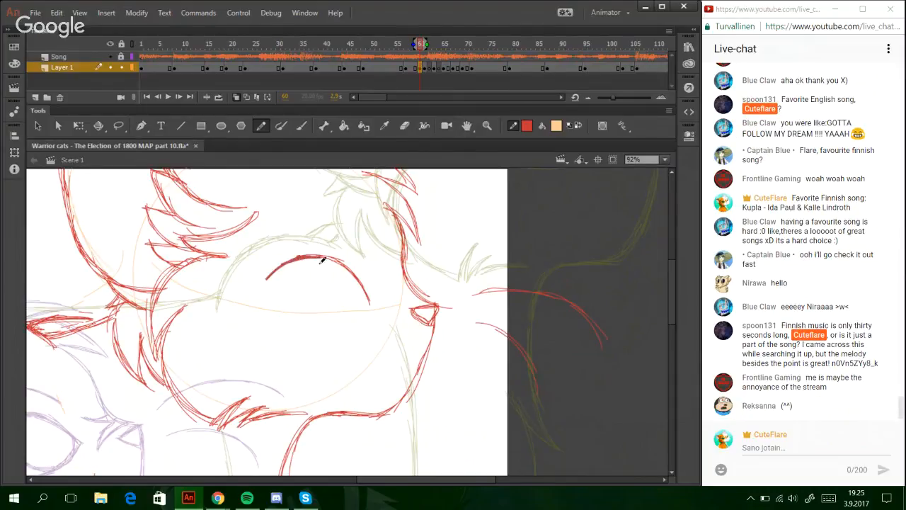
{"action": "key", "text": "ctrl+z"}
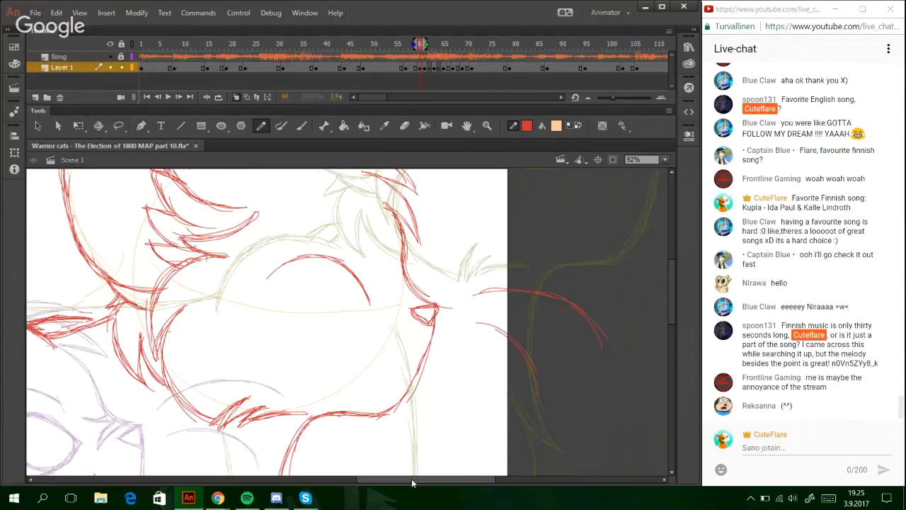
{"action": "left_click_drag", "start_coordinate": [410, 483], "coordinate": [376, 486]}
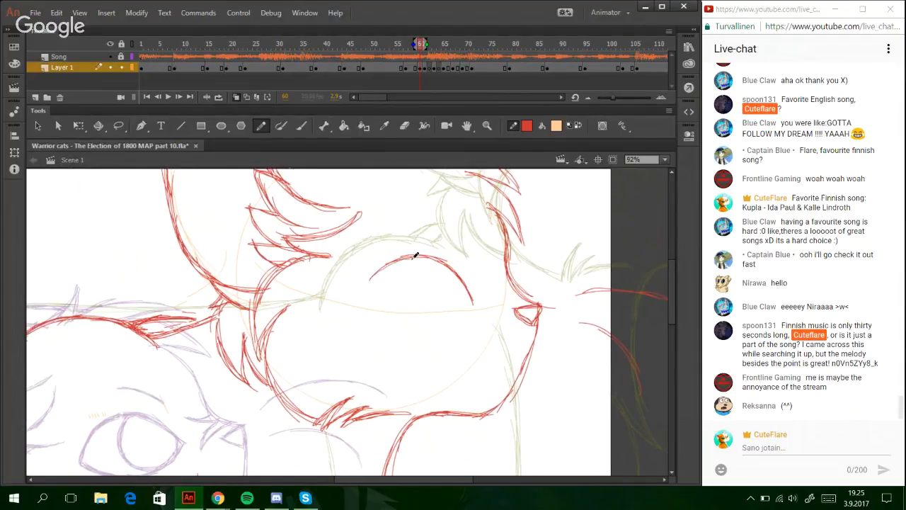
{"action": "mouse_move", "coordinate": [368, 279]}
{"action": "left_mouse_down"}
{"action": "mouse_move", "coordinate": [453, 260]}
{"action": "mouse_move", "coordinate": [474, 303]}
{"action": "left_mouse_up"}
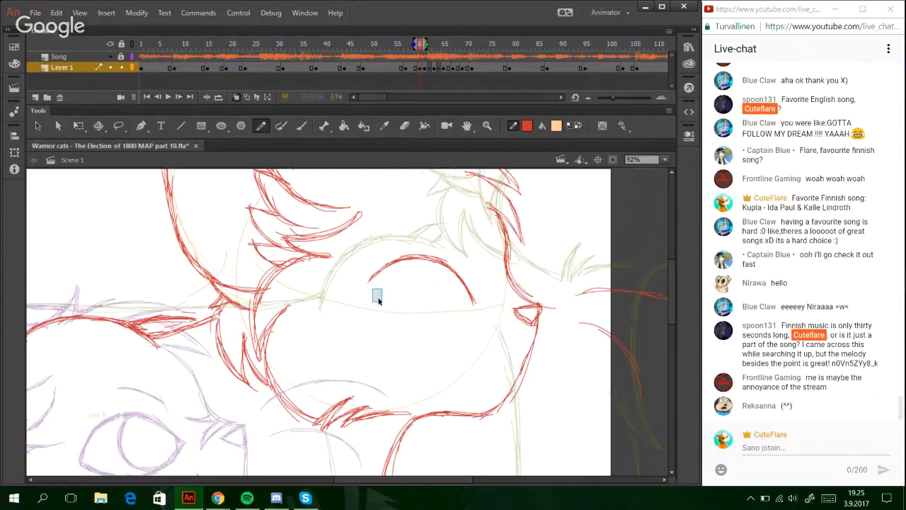
{"action": "mouse_move", "coordinate": [374, 287]}
{"action": "left_mouse_down"}
{"action": "mouse_move", "coordinate": [412, 318]}
{"action": "mouse_move", "coordinate": [458, 311]}
{"action": "mouse_move", "coordinate": [444, 321]}
{"action": "mouse_move", "coordinate": [482, 306]}
{"action": "mouse_move", "coordinate": [456, 271]}
{"action": "mouse_move", "coordinate": [422, 253]}
{"action": "mouse_move", "coordinate": [371, 290]}
{"action": "left_mouse_up"}
- Tilt the red eye outline slightly and nudge it up and left inside the head
{"action": "double_click", "coordinate": [393, 264], "text": "ctrl"}
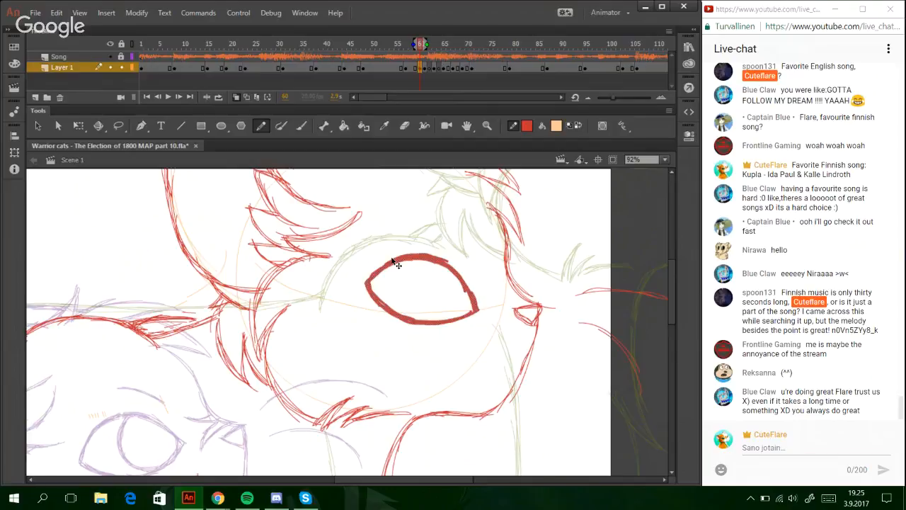
{"action": "key", "text": "q"}
{"action": "mouse_move", "coordinate": [365, 308]}
{"action": "left_mouse_down"}
{"action": "mouse_move", "coordinate": [364, 316]}
{"action": "mouse_move", "coordinate": [363, 305]}
{"action": "left_mouse_up"}
{"action": "key", "text": "Up"}
{"action": "key", "text": "Up"}
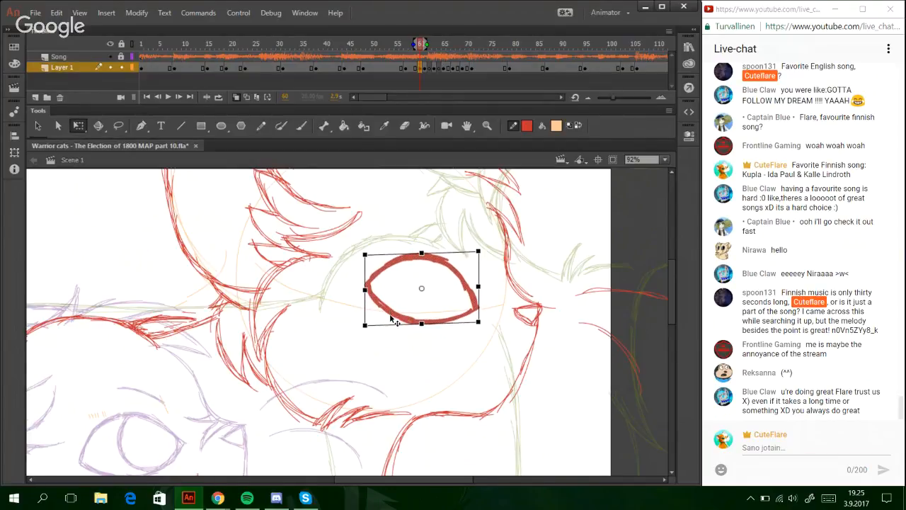
{"action": "key", "text": "Left"}
{"action": "key", "text": "Left"}
{"action": "key", "text": "Up"}
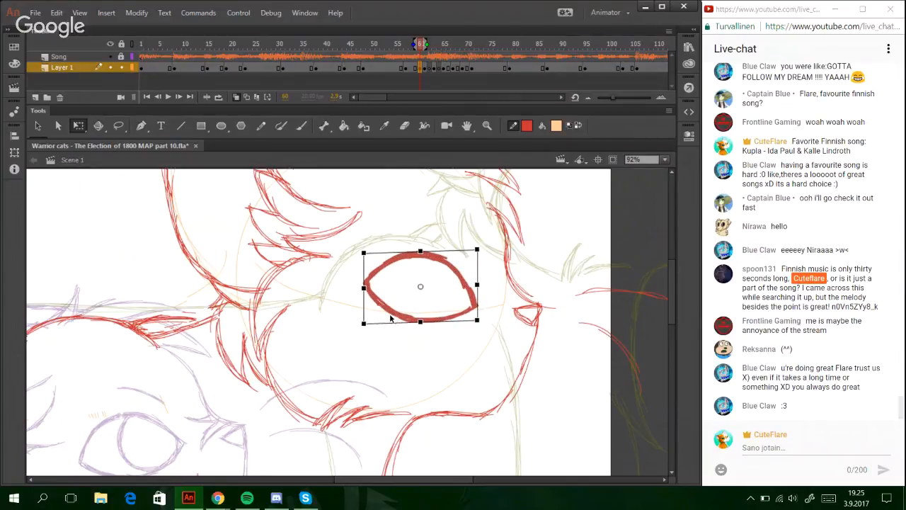
{"action": "left_click", "coordinate": [571, 433]}
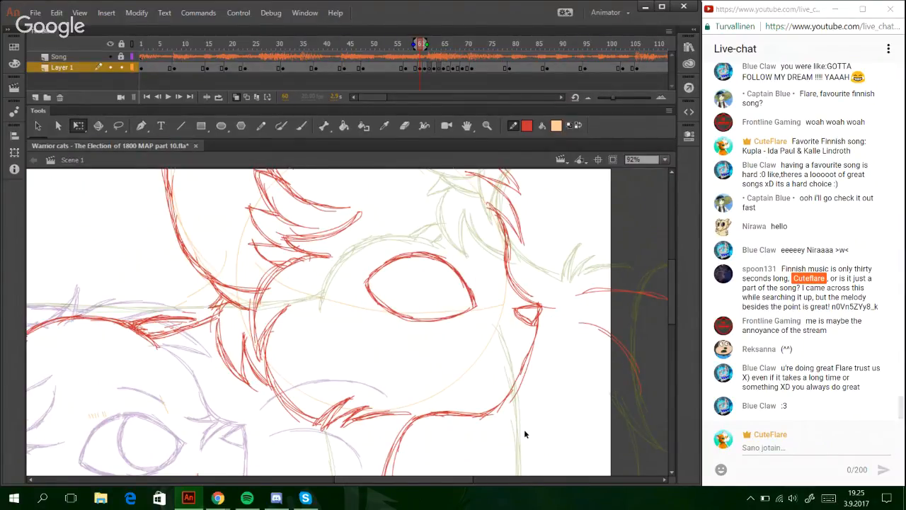
- Draw a red curved pupil line in the eye and thin strokes toward the nose
{"action": "left_click", "coordinate": [260, 125]}
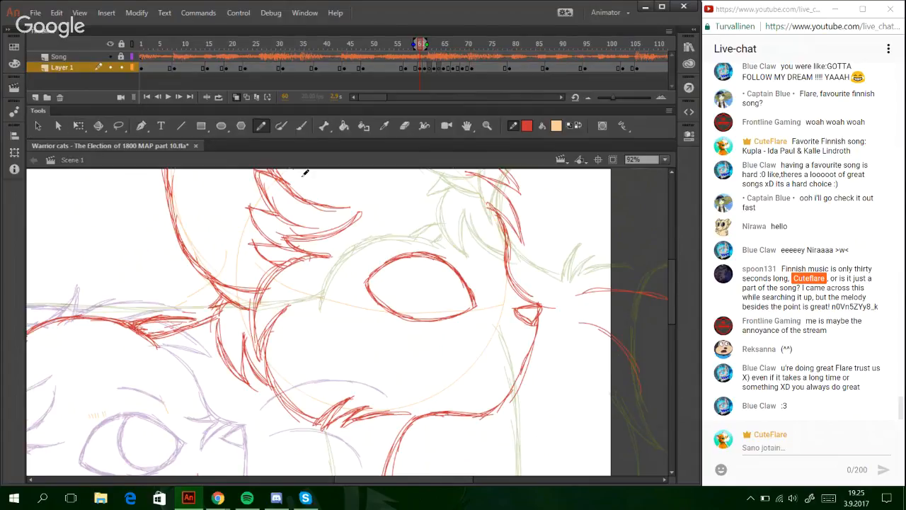
{"action": "mouse_move", "coordinate": [672, 314]}
{"action": "left_mouse_down"}
{"action": "mouse_move", "coordinate": [674, 298]}
{"action": "mouse_move", "coordinate": [677, 327]}
{"action": "left_mouse_up"}
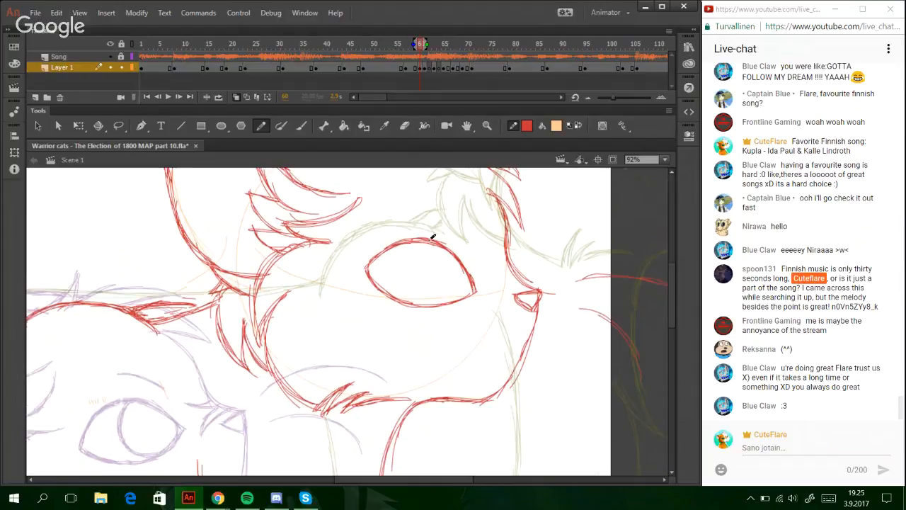
{"action": "left_click_drag", "start_coordinate": [427, 237], "coordinate": [414, 282]}
{"action": "key", "text": "ctrl+z"}
{"action": "mouse_move", "coordinate": [425, 245]}
{"action": "left_mouse_down"}
{"action": "mouse_move", "coordinate": [405, 285]}
{"action": "mouse_move", "coordinate": [432, 305]}
{"action": "left_mouse_up"}
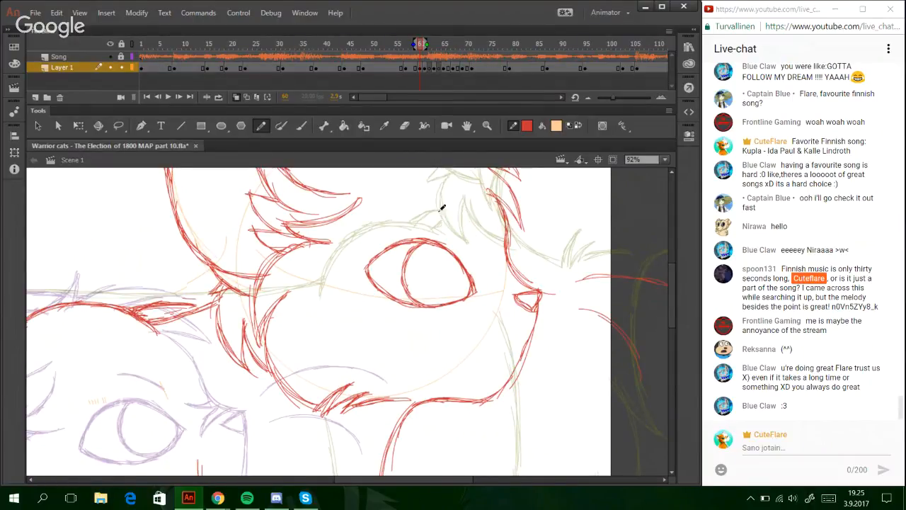
{"action": "left_click_drag", "start_coordinate": [445, 215], "coordinate": [475, 247]}
{"action": "mouse_move", "coordinate": [485, 261]}
{"action": "left_mouse_down"}
{"action": "mouse_move", "coordinate": [511, 266]}
{"action": "mouse_move", "coordinate": [482, 258]}
{"action": "mouse_move", "coordinate": [500, 276]}
{"action": "mouse_move", "coordinate": [484, 283]}
{"action": "mouse_move", "coordinate": [499, 292]}
{"action": "mouse_move", "coordinate": [487, 293]}
{"action": "mouse_move", "coordinate": [521, 284]}
{"action": "left_mouse_up"}
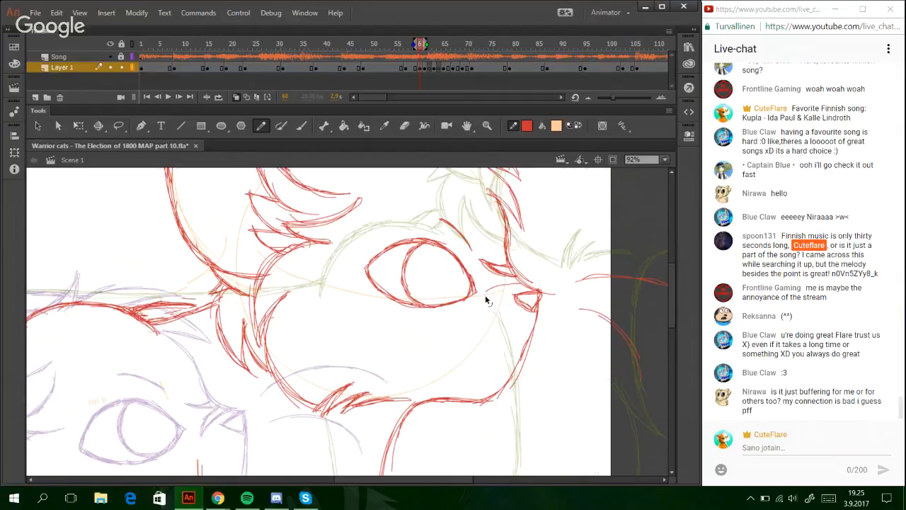
{"action": "key", "text": "ctrl+z"}
{"action": "left_click_drag", "start_coordinate": [486, 291], "coordinate": [516, 280]}
{"action": "key", "text": "ctrl+z"}
{"action": "key", "text": "ctrl+z"}
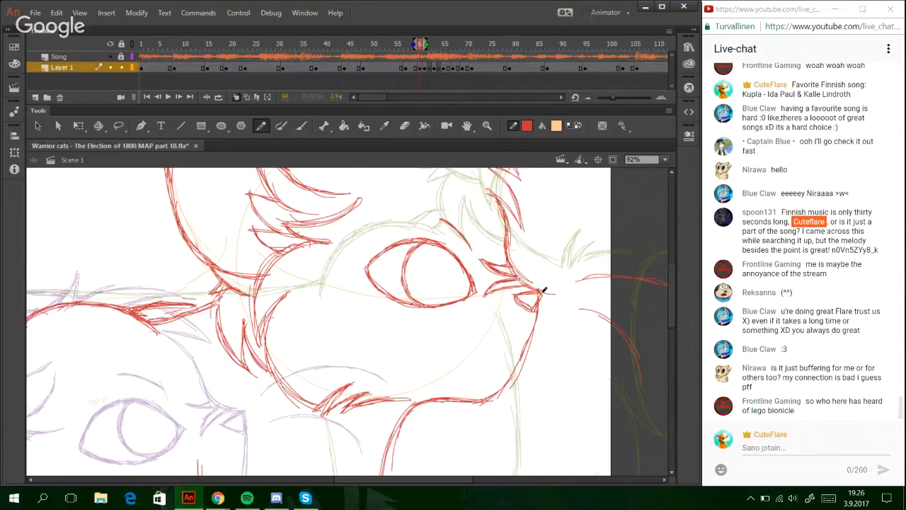
- Delete the orange guide circle from the head
{"action": "left_click_drag", "start_coordinate": [671, 307], "coordinate": [669, 297]}
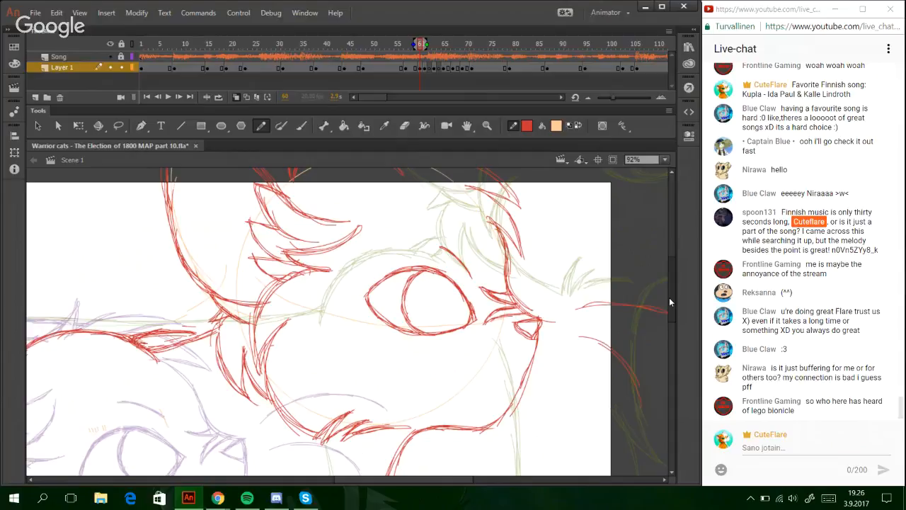
{"action": "left_click_drag", "start_coordinate": [669, 298], "coordinate": [669, 304]}
{"action": "double_click", "coordinate": [486, 345], "text": "ctrl"}
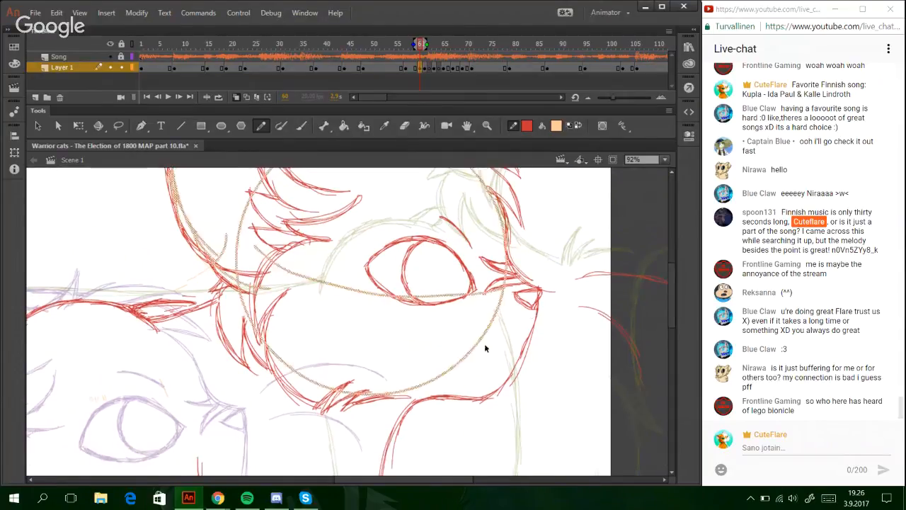
{"action": "key", "text": "Delete"}
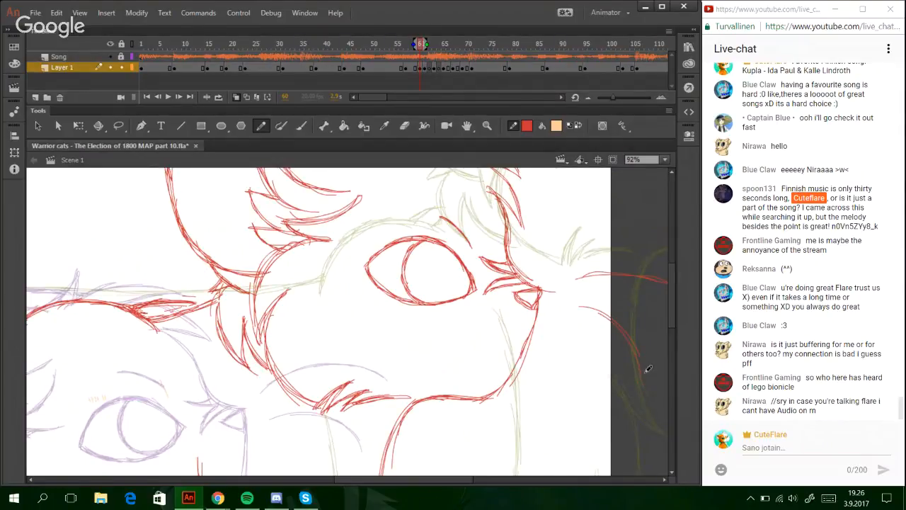
{"action": "mouse_move", "coordinate": [671, 313]}
{"action": "left_mouse_down"}
{"action": "mouse_move", "coordinate": [669, 300]}
{"action": "mouse_move", "coordinate": [664, 321]}
{"action": "mouse_move", "coordinate": [662, 307]}
{"action": "left_mouse_up"}
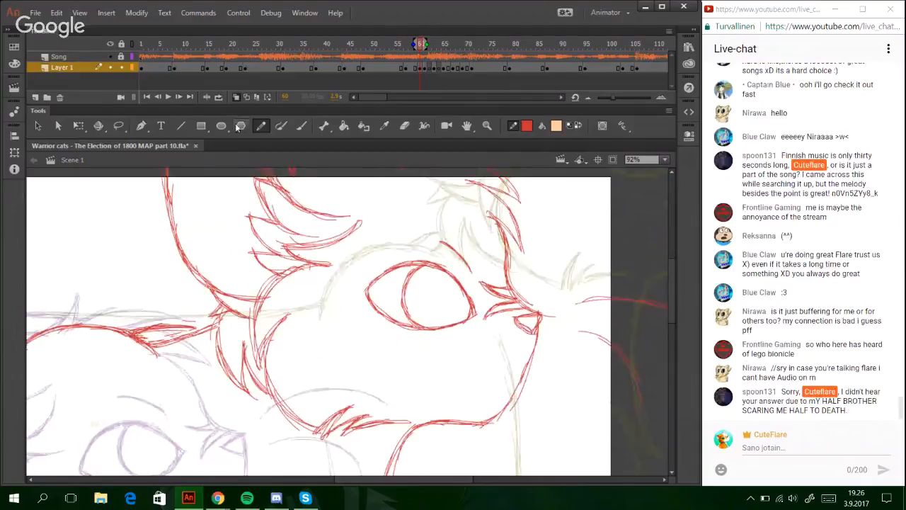
- Switch to the Lasso tool, then put focus in the live chat message box
{"action": "left_click", "coordinate": [119, 125]}
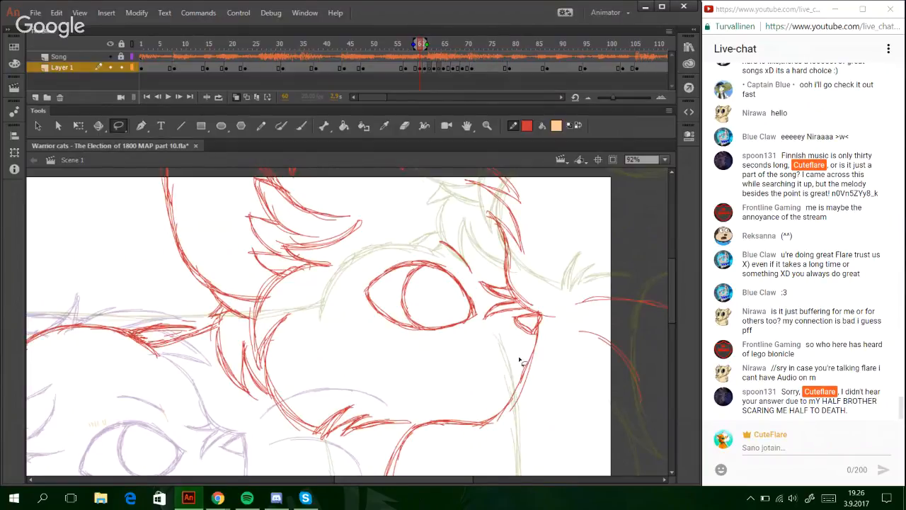
{"action": "left_click", "coordinate": [795, 451]}
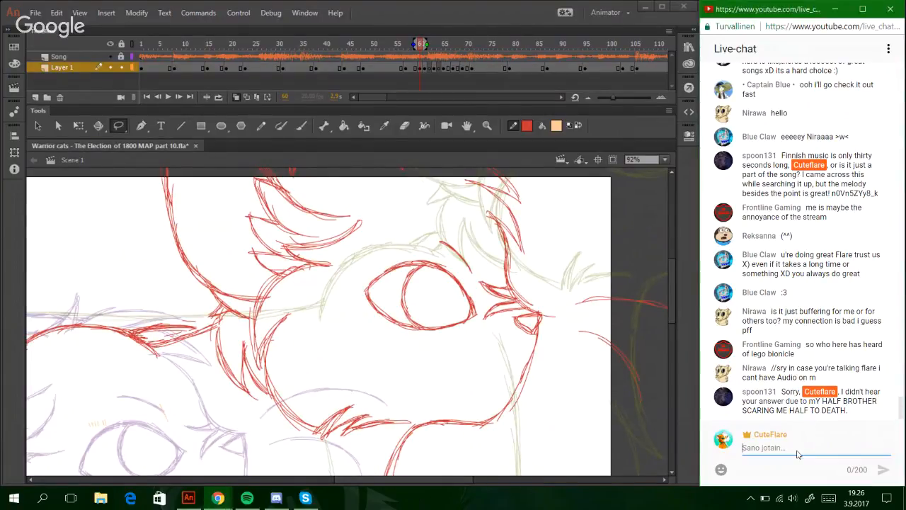
- Post a chat note about relaying earlier remarks, then an apology hoping it's worth the wait
{"action": "type", "text": "Lemme type the stuff I said to you Nirawa"}
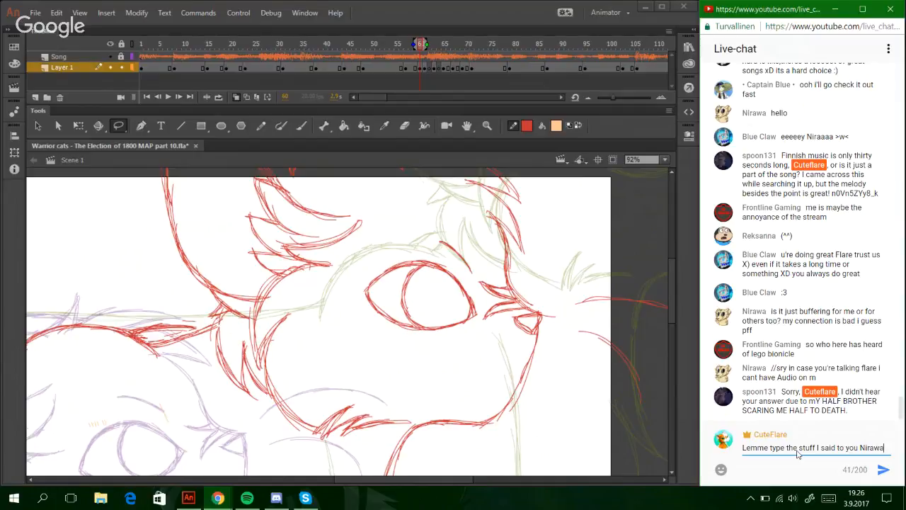
{"action": "type", "text": " here then!"}
{"action": "key", "text": "Return"}
{"action": "type", "text": "Sorry ("}
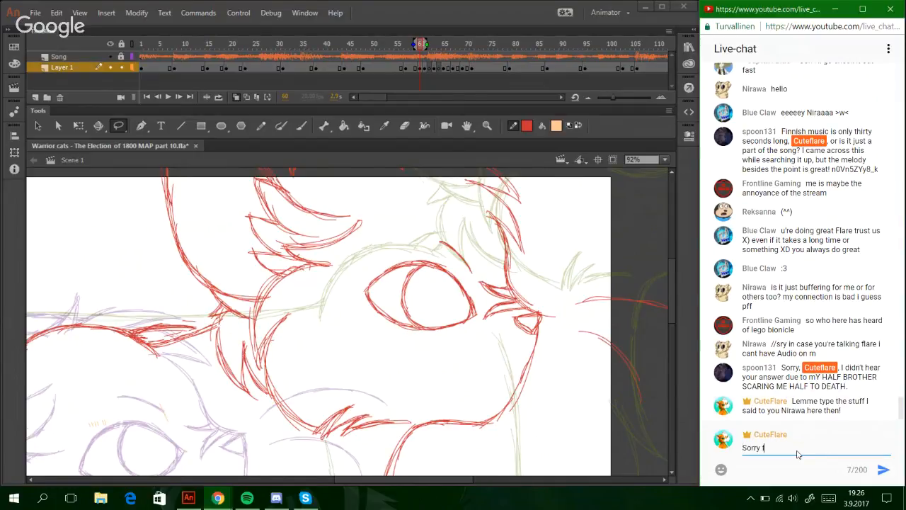
{"action": "type", "text": "fortakingageswiththisthing ;w"}
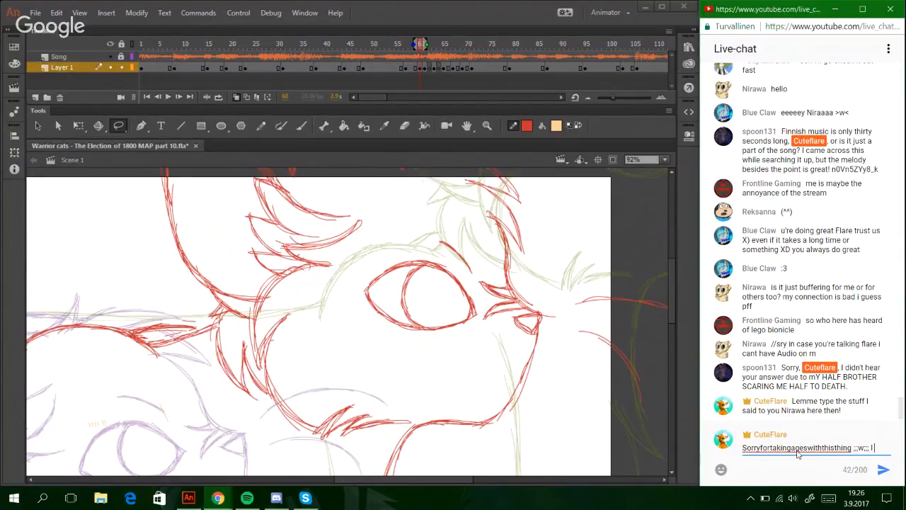
{"action": "type", "text": "hope this will"}
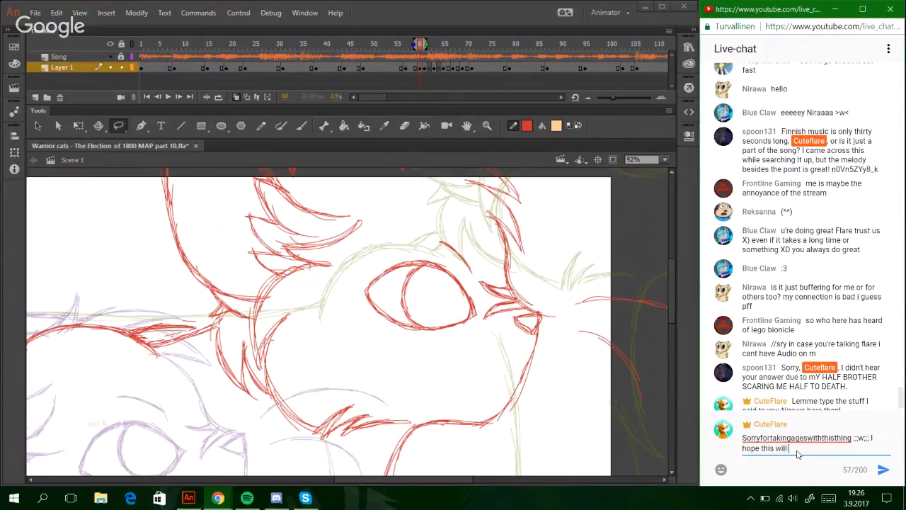
{"action": "type", "text": " prove to be worth of the a"}
{"action": "type", "text": "ait"}
{"action": "key", "text": "Return"}
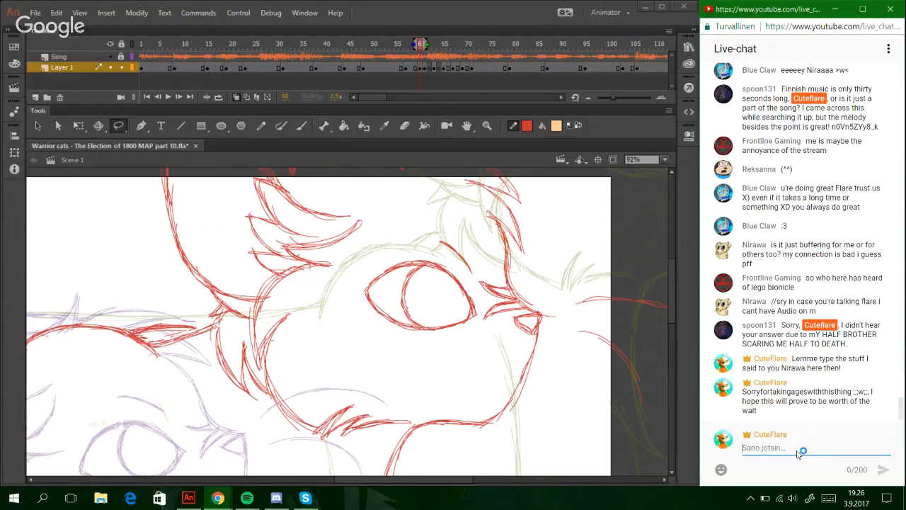
- Ask in chat how the other parts are doing, then return to Animate
{"action": "type", "text": "Aaand the question I asked how the other part"}
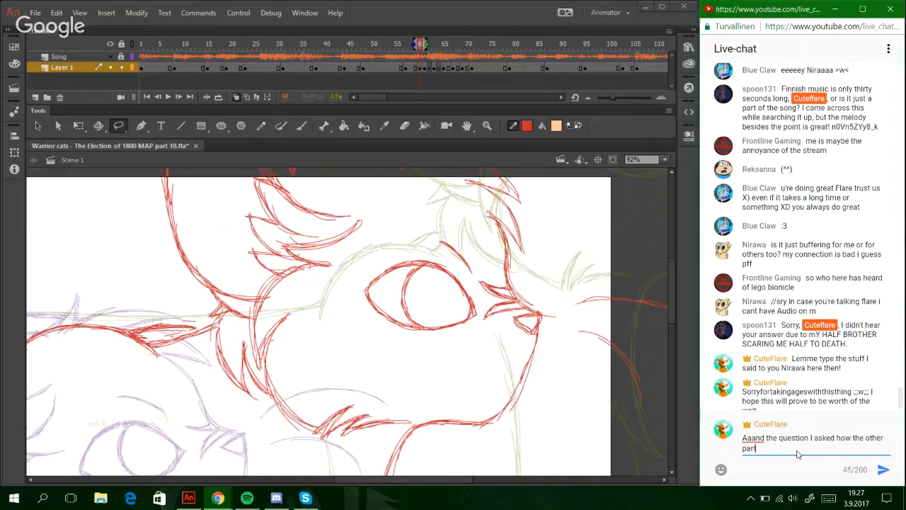
{"action": "type", "text": "s are doing?:3"}
{"action": "key", "text": "Return"}
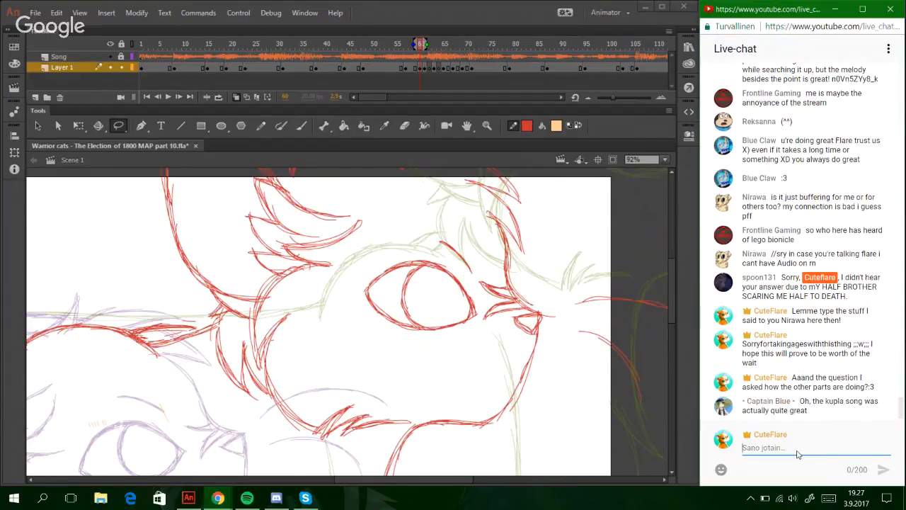
{"action": "scroll", "coordinate": [798, 454], "scroll_direction": "up", "scroll_amount": 3}
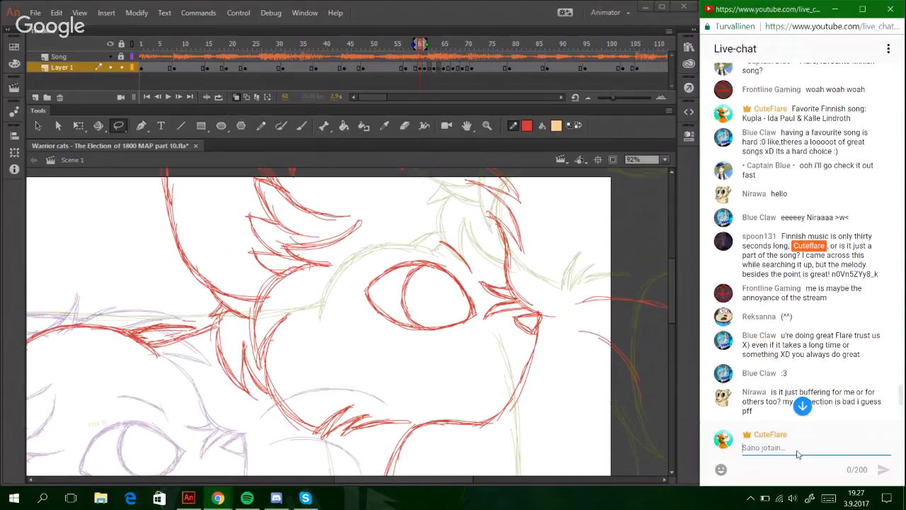
{"action": "scroll", "coordinate": [797, 454], "scroll_direction": "up", "scroll_amount": 1}
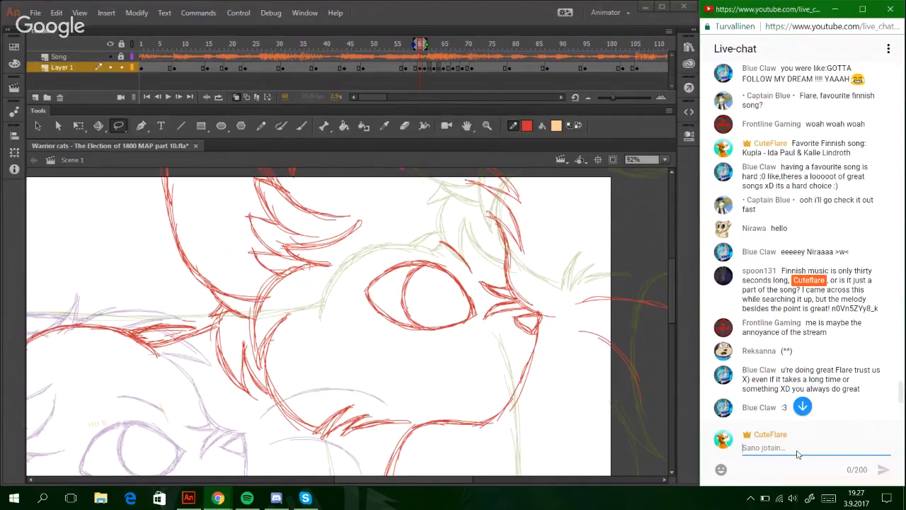
{"action": "scroll", "coordinate": [797, 453], "scroll_direction": "down", "scroll_amount": 3}
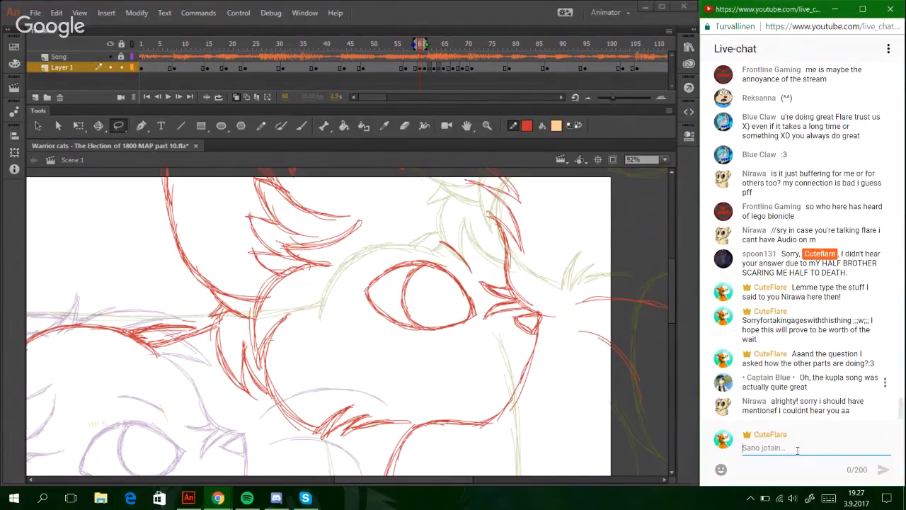
{"action": "left_click", "coordinate": [419, 247]}
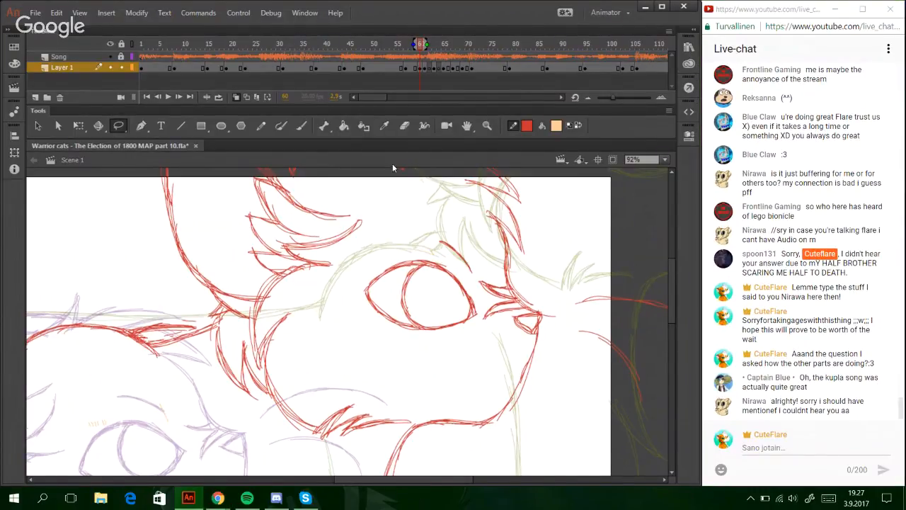
- Trace the top and left edges of the cat's ear with red pencil strokes
{"action": "left_click", "coordinate": [259, 129]}
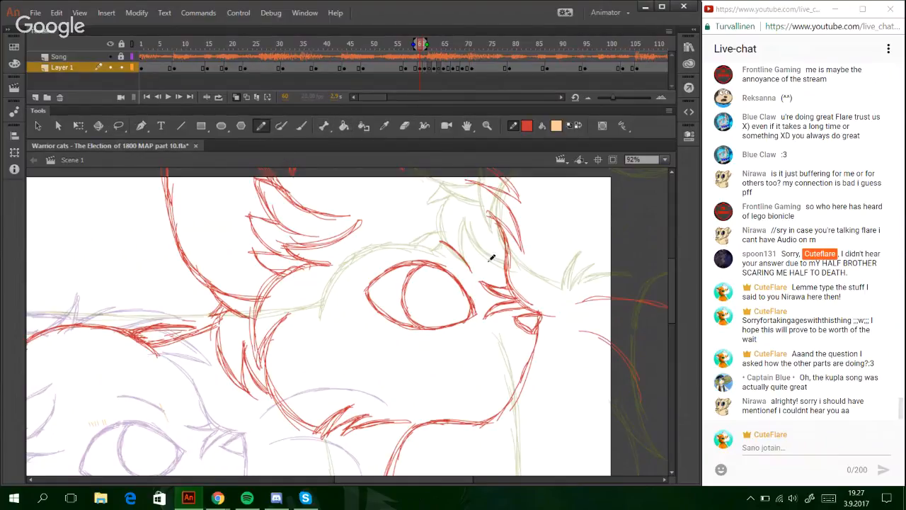
{"action": "left_click_drag", "start_coordinate": [354, 231], "coordinate": [304, 241]}
{"action": "left_click_drag", "start_coordinate": [673, 309], "coordinate": [648, 292]}
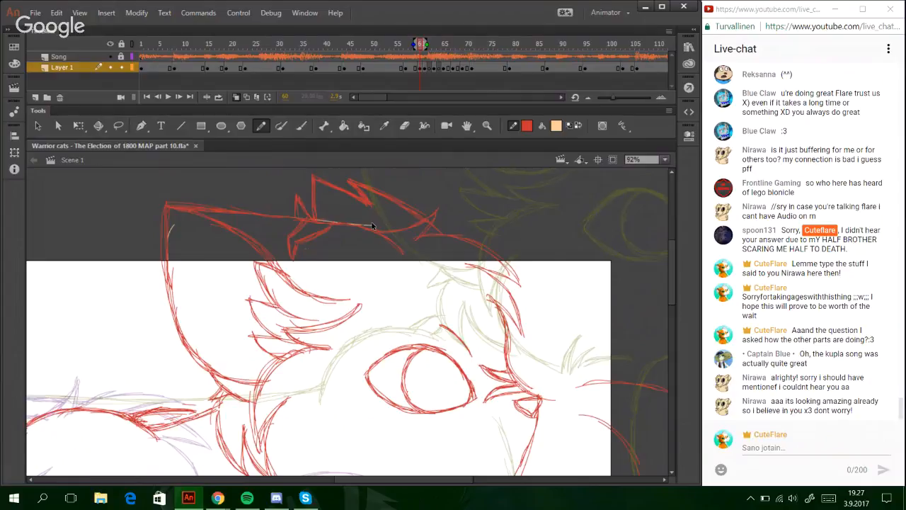
{"action": "left_click_drag", "start_coordinate": [372, 225], "coordinate": [289, 217]}
{"action": "left_click_drag", "start_coordinate": [173, 244], "coordinate": [168, 248]}
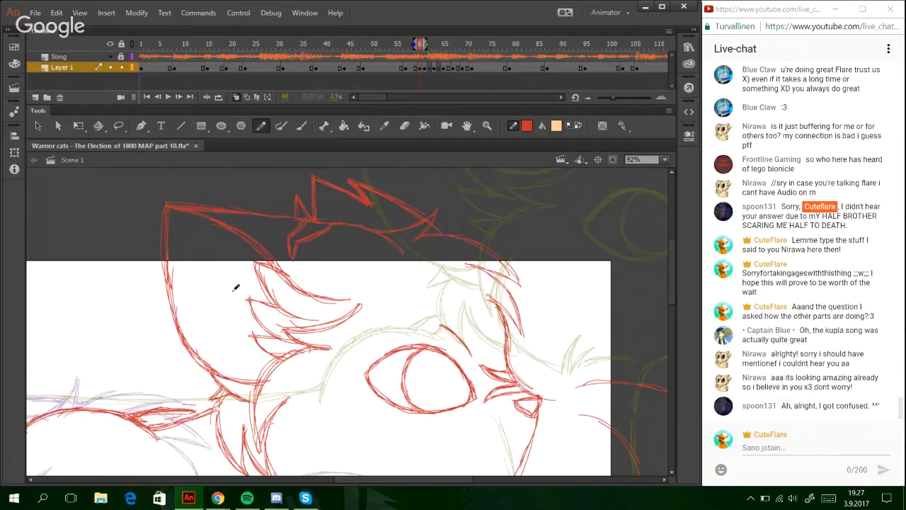
- Set the stage zoom to 50% and pan to view the cats' legs below
{"action": "left_click", "coordinate": [665, 159]}
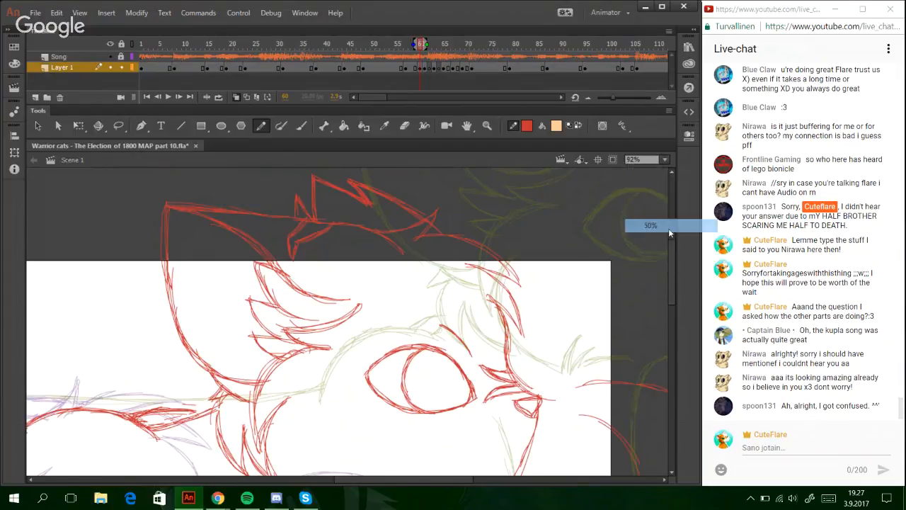
{"action": "left_click", "coordinate": [668, 228]}
{"action": "left_click_drag", "start_coordinate": [481, 483], "coordinate": [524, 482]}
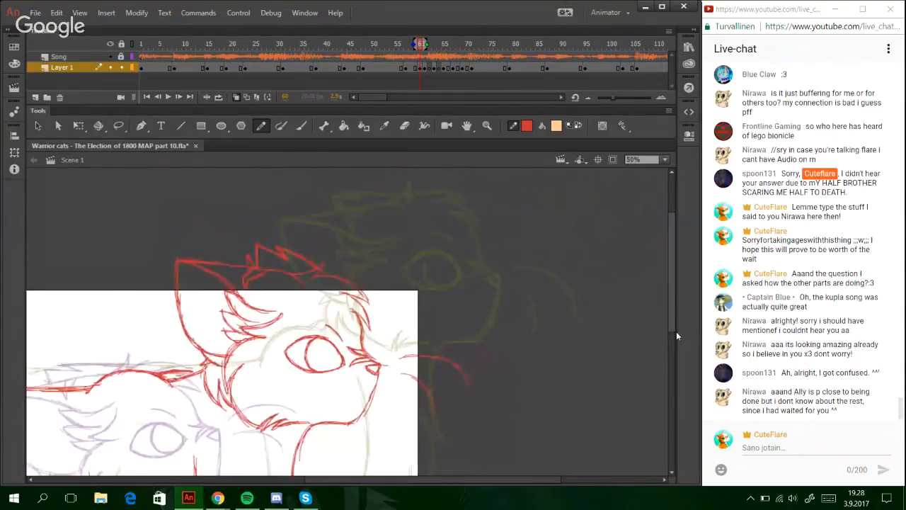
{"action": "left_click_drag", "start_coordinate": [676, 332], "coordinate": [673, 424]}
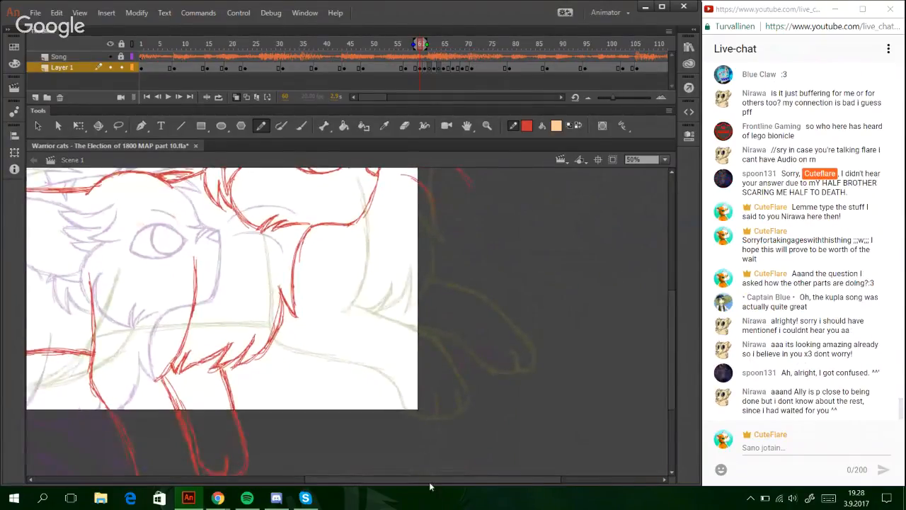
{"action": "left_click_drag", "start_coordinate": [432, 482], "coordinate": [279, 499]}
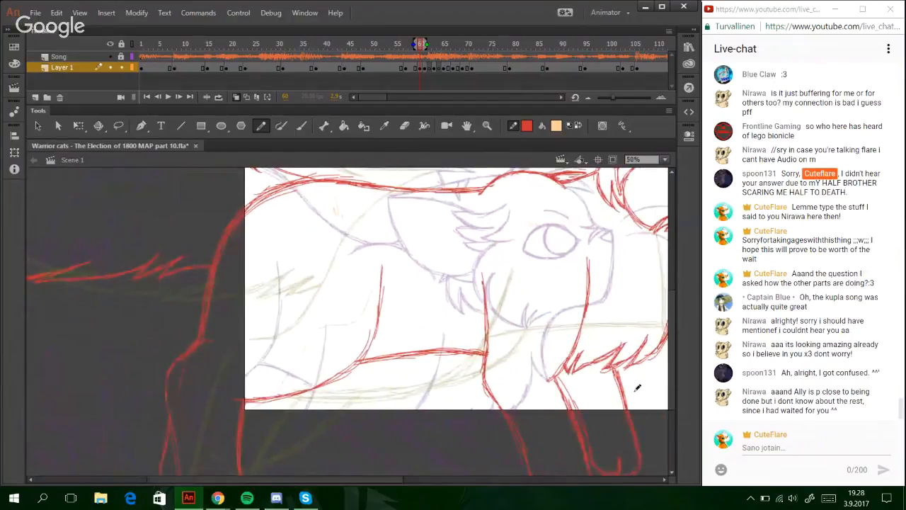
{"action": "left_click_drag", "start_coordinate": [673, 332], "coordinate": [670, 366]}
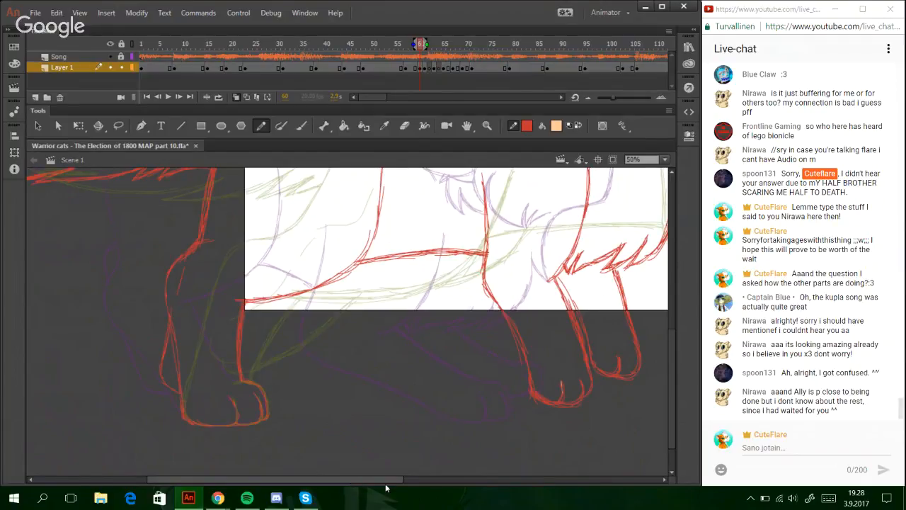
{"action": "left_click_drag", "start_coordinate": [354, 486], "coordinate": [425, 487]}
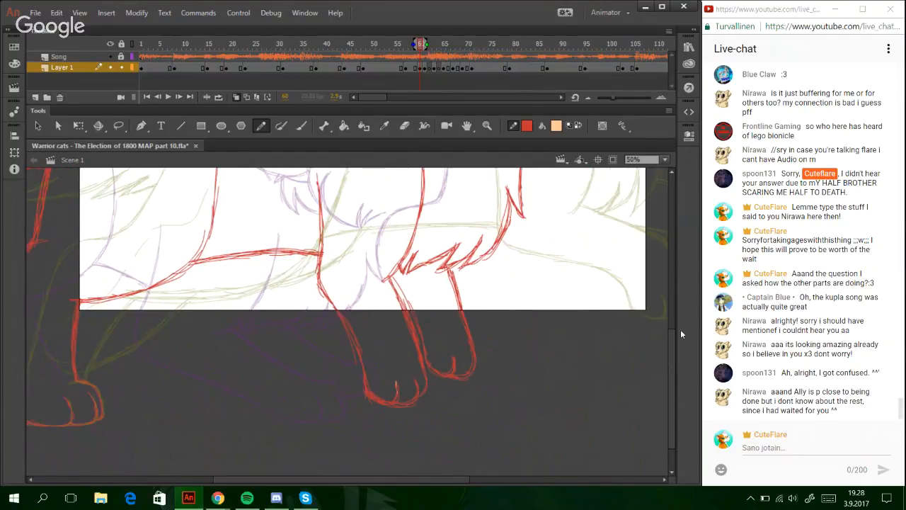
{"action": "left_click_drag", "start_coordinate": [673, 346], "coordinate": [677, 237]}
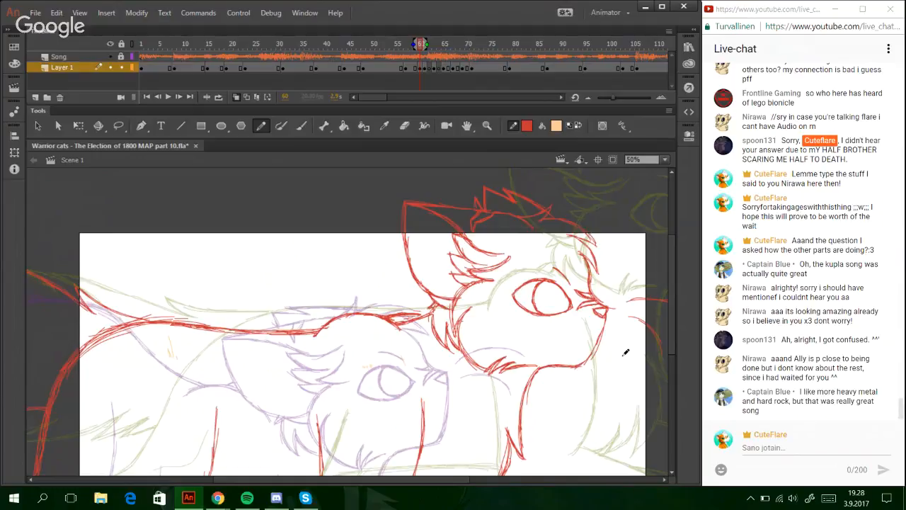
- Switch Spotify's song from Strangers to Kupla, then close the Spotify window
{"action": "left_click", "coordinate": [247, 498]}
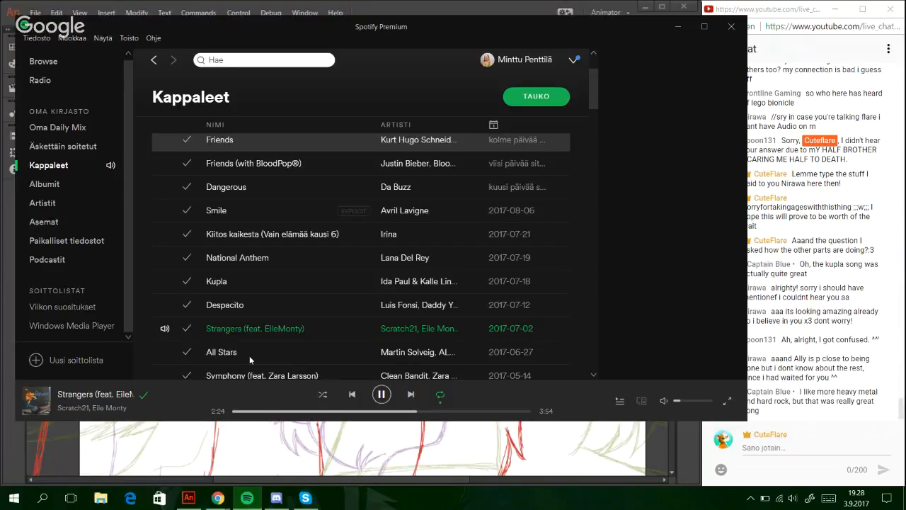
{"action": "left_click", "coordinate": [411, 393]}
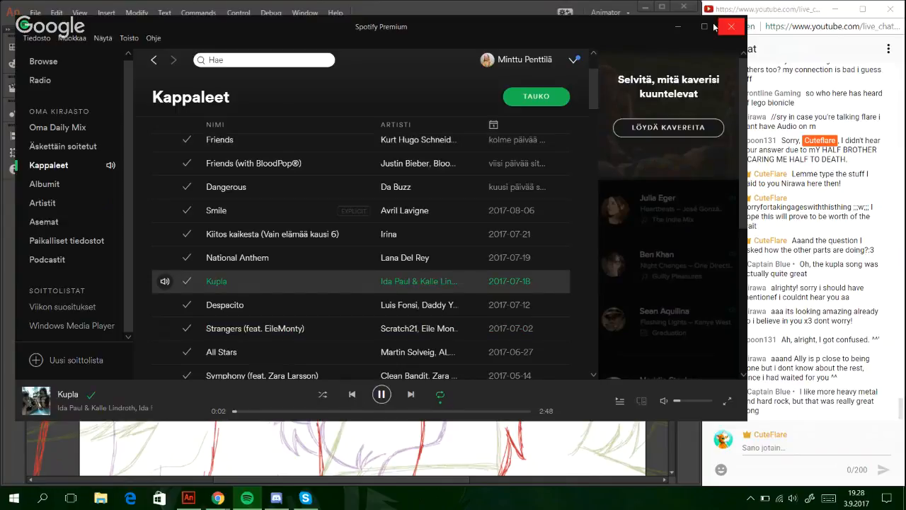
{"action": "left_click", "coordinate": [677, 27]}
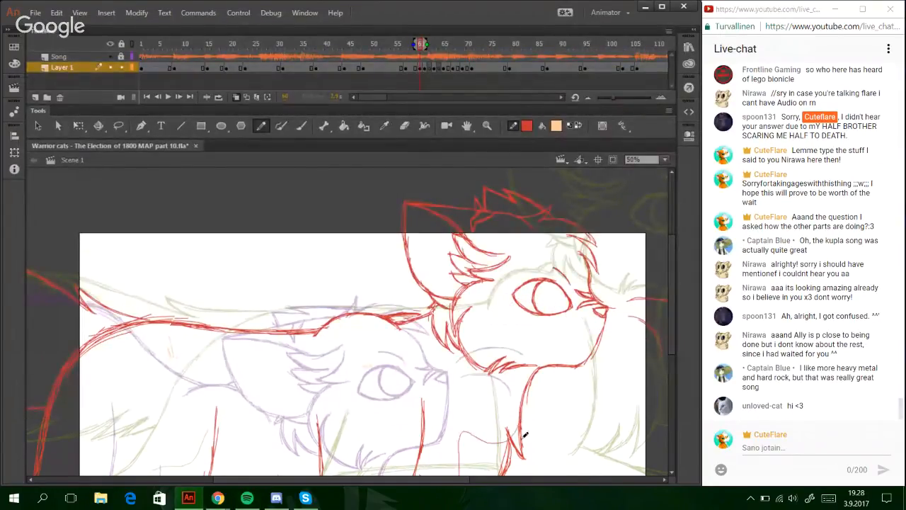
{"action": "left_click_drag", "start_coordinate": [444, 482], "coordinate": [147, 451]}
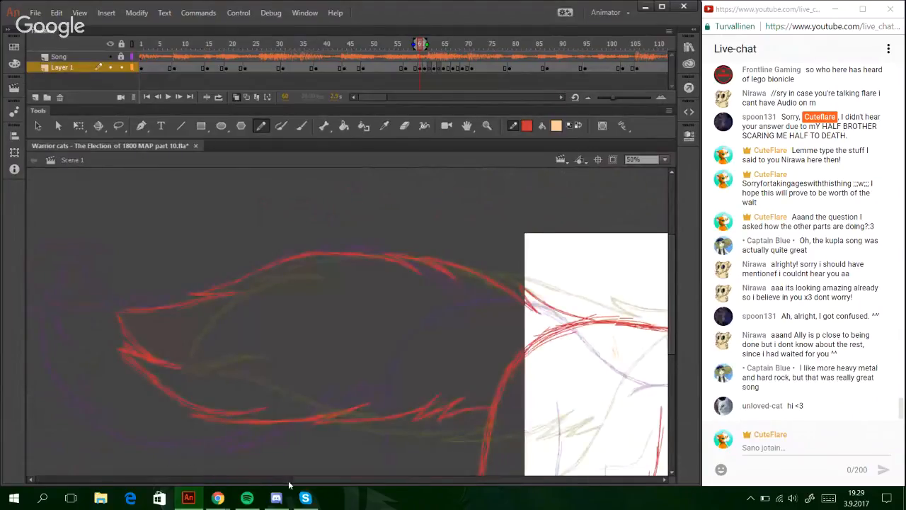
{"action": "left_click_drag", "start_coordinate": [289, 486], "coordinate": [550, 446]}
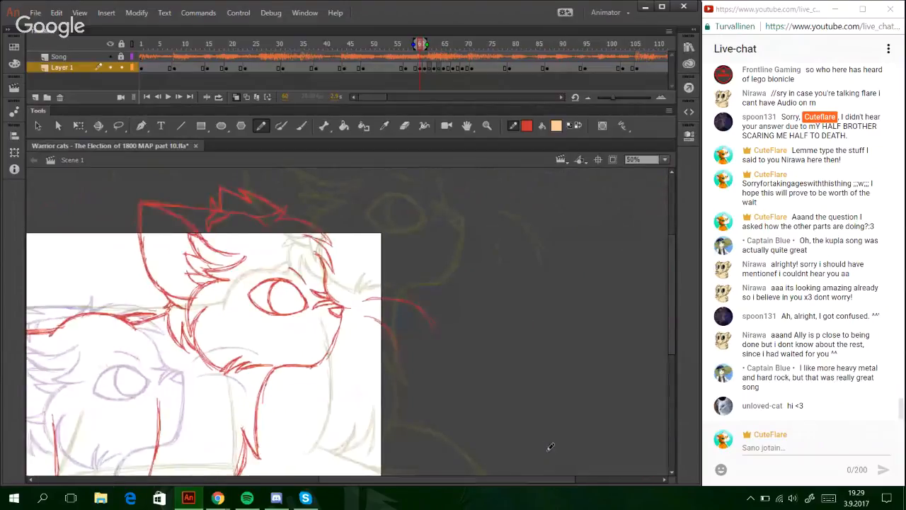
{"action": "left_click_drag", "start_coordinate": [541, 485], "coordinate": [563, 463]}
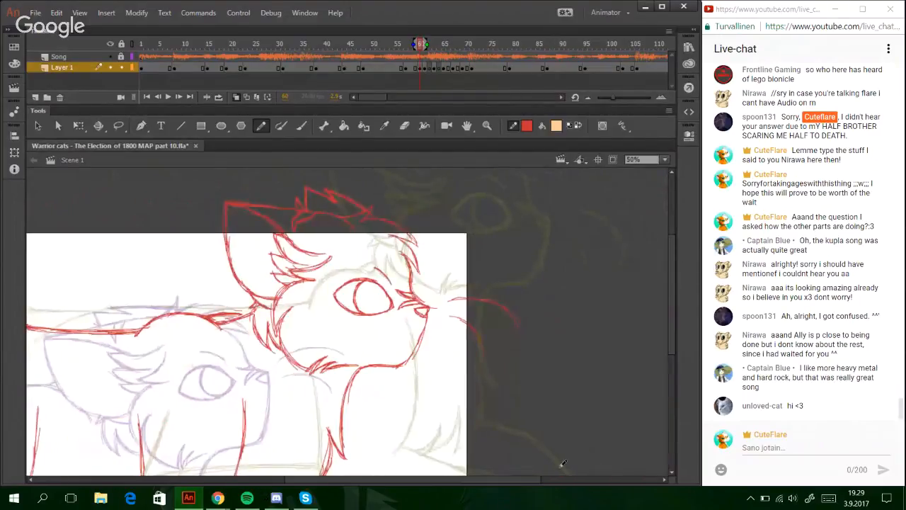
{"action": "left_click_drag", "start_coordinate": [672, 297], "coordinate": [497, 414]}
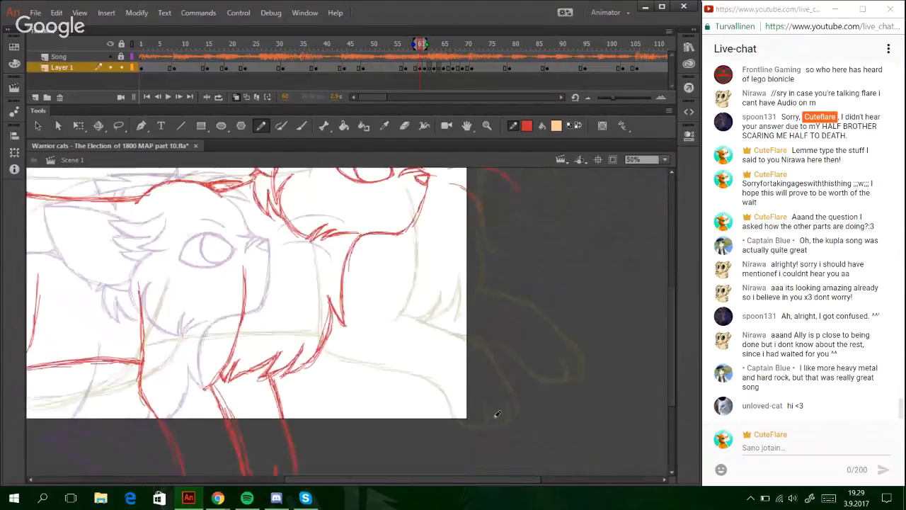
{"action": "left_click_drag", "start_coordinate": [421, 479], "coordinate": [683, 381]}
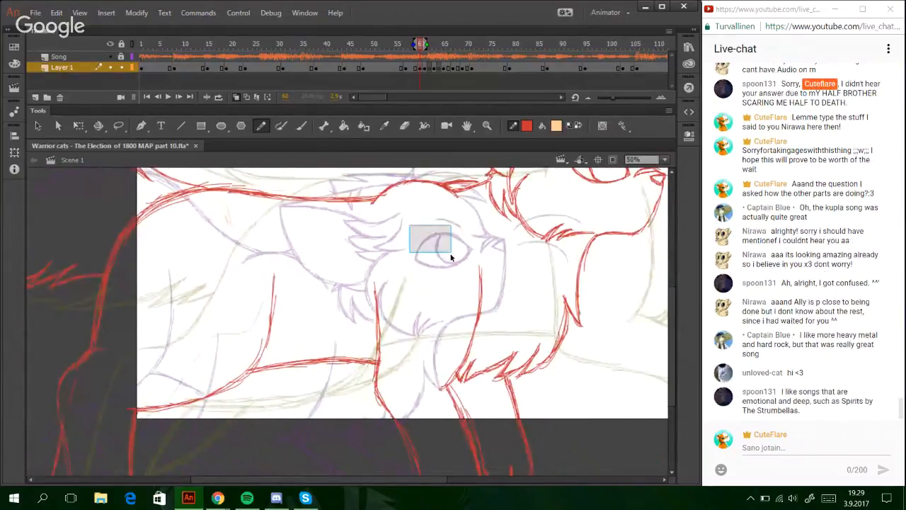
- Pause Kupla in Spotify, raise the volume slightly and skip back a few seconds
{"action": "left_click", "coordinate": [247, 498]}
{"action": "key", "text": "space"}
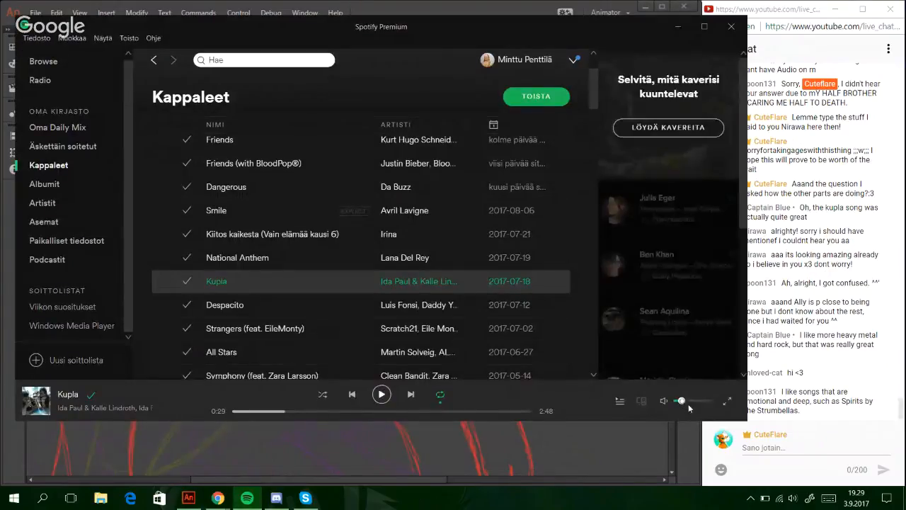
{"action": "left_click_drag", "start_coordinate": [688, 403], "coordinate": [690, 404]}
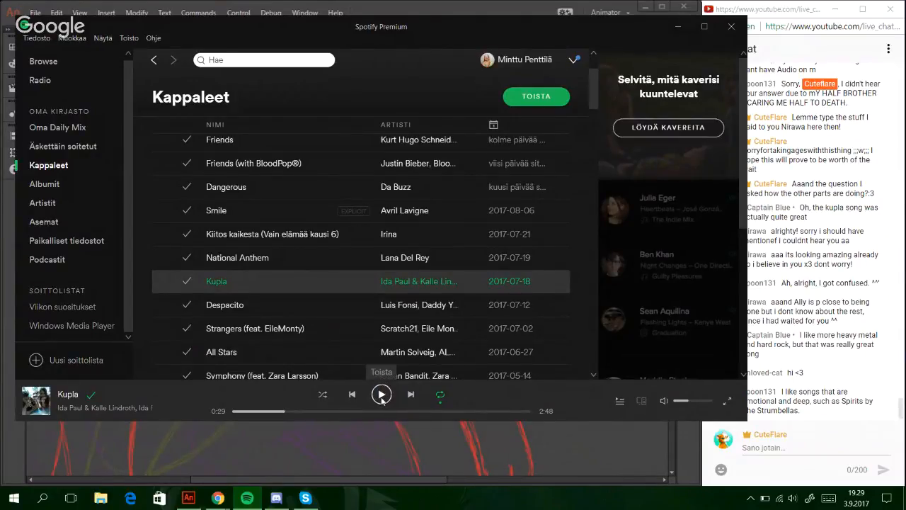
{"action": "left_click", "coordinate": [277, 411]}
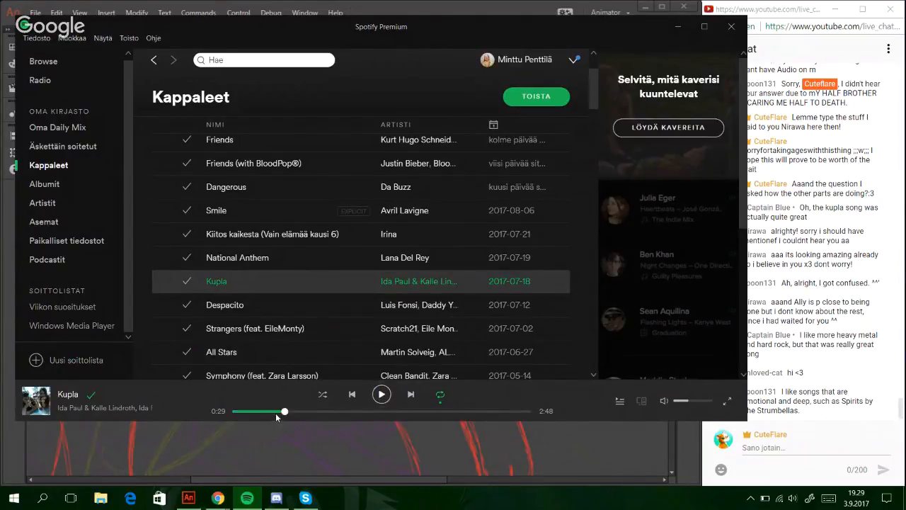
- Toggle Kupla between playing and paused repeatedly, leaving it playing at 1:11
{"action": "left_click", "coordinate": [386, 398]}
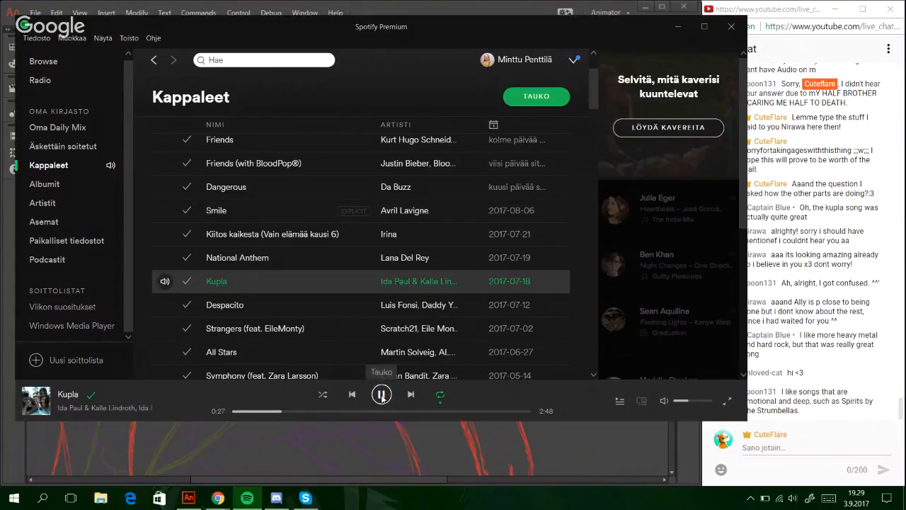
{"action": "left_click", "coordinate": [383, 398]}
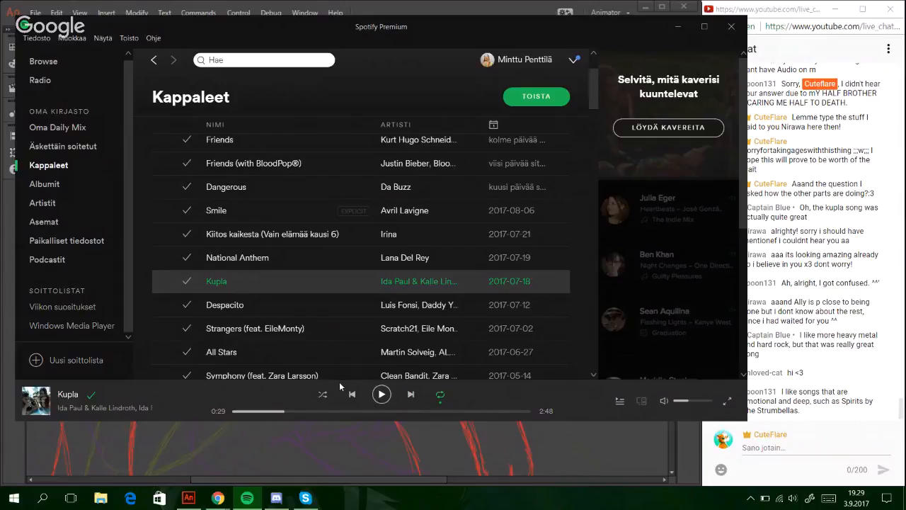
{"action": "left_click", "coordinate": [383, 397]}
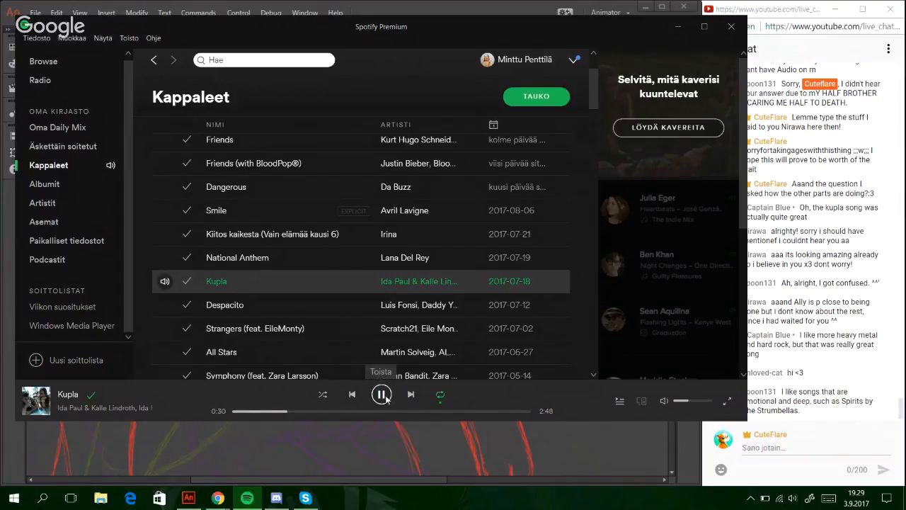
{"action": "left_click", "coordinate": [382, 397]}
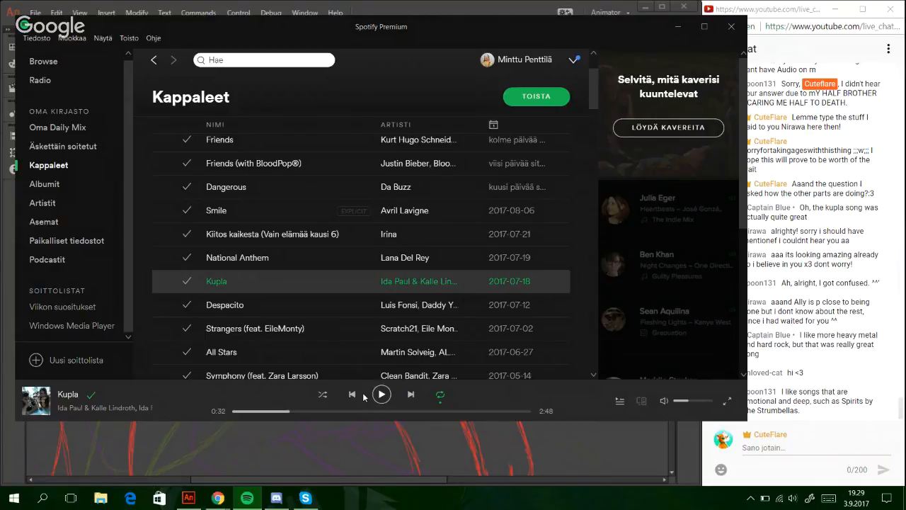
{"action": "left_click", "coordinate": [383, 398]}
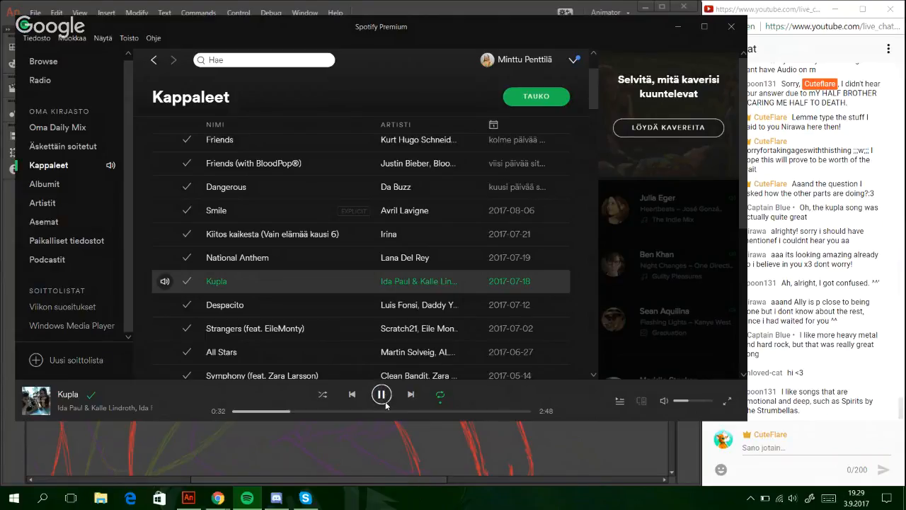
{"action": "left_click", "coordinate": [383, 397]}
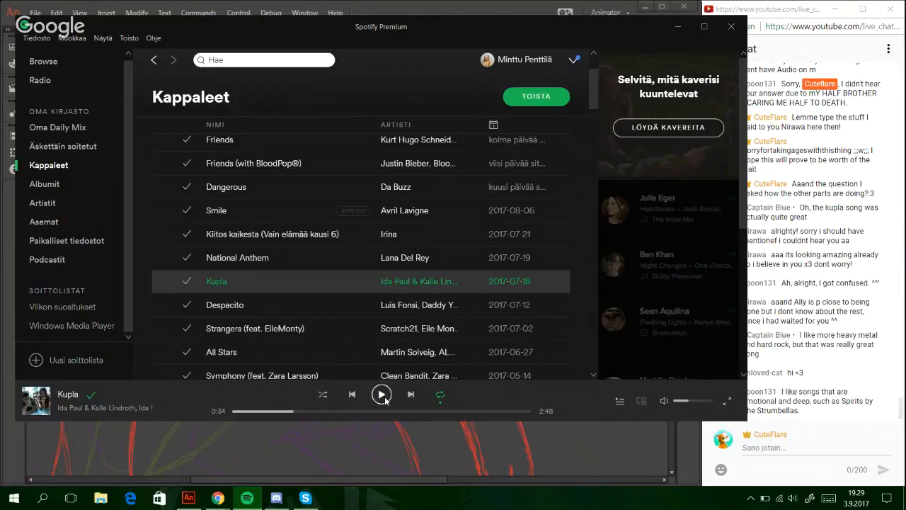
{"action": "left_click", "coordinate": [381, 398]}
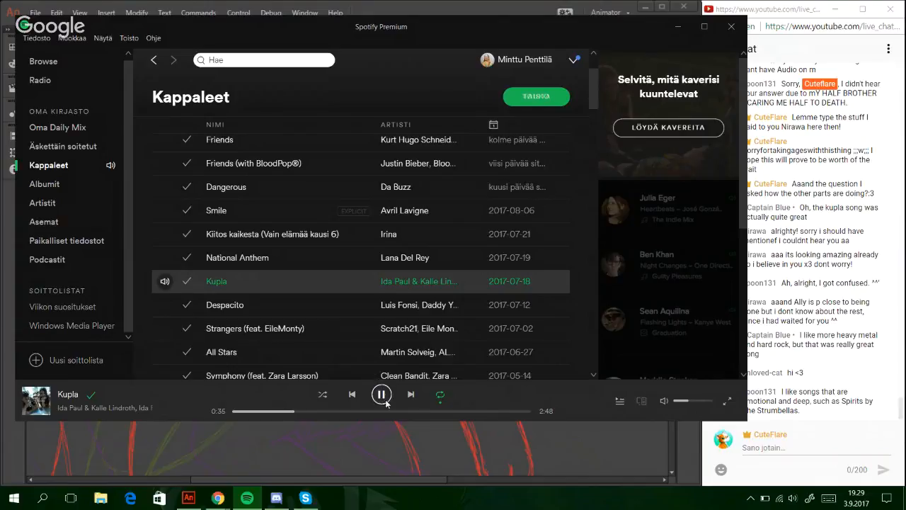
{"action": "left_click", "coordinate": [382, 398]}
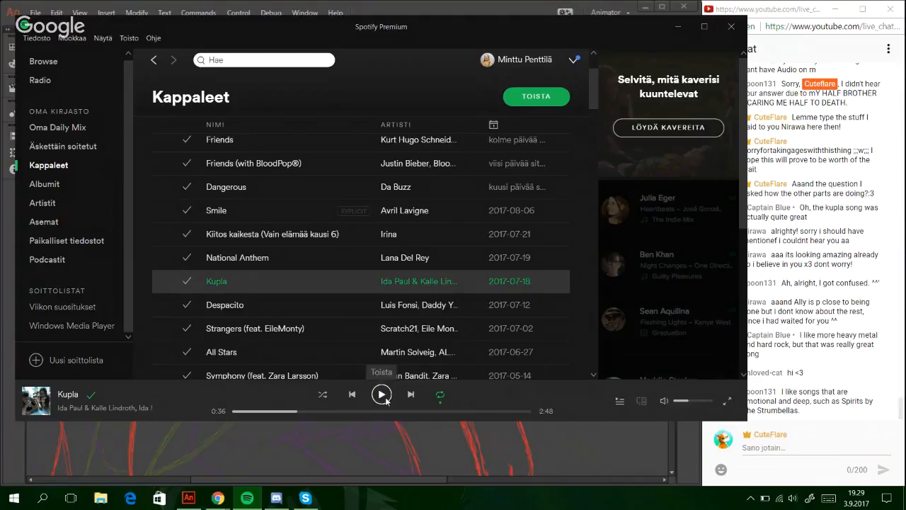
{"action": "left_click", "coordinate": [381, 398]}
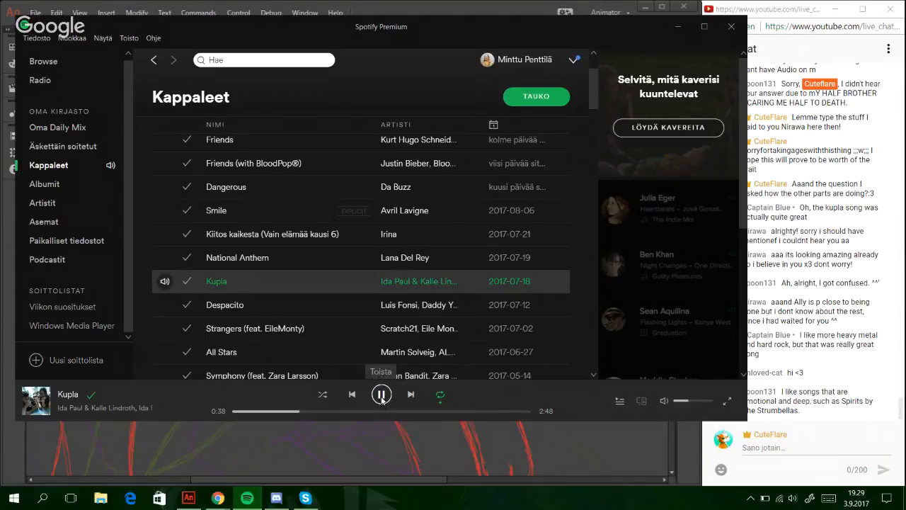
{"action": "left_click", "coordinate": [383, 398]}
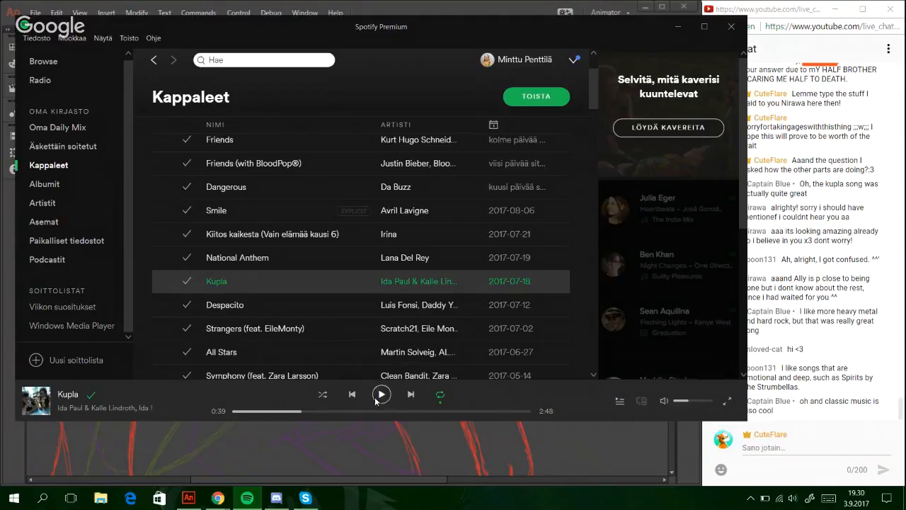
{"action": "left_click", "coordinate": [381, 393]}
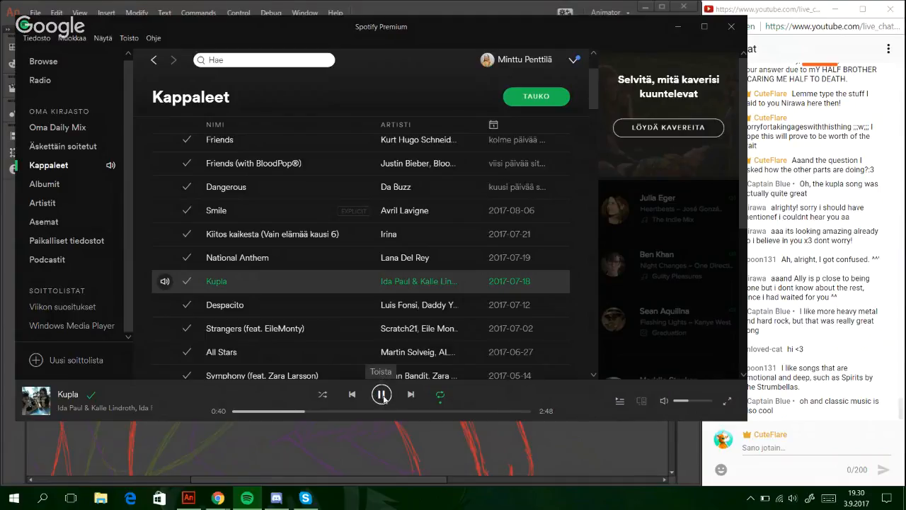
{"action": "left_click", "coordinate": [383, 397]}
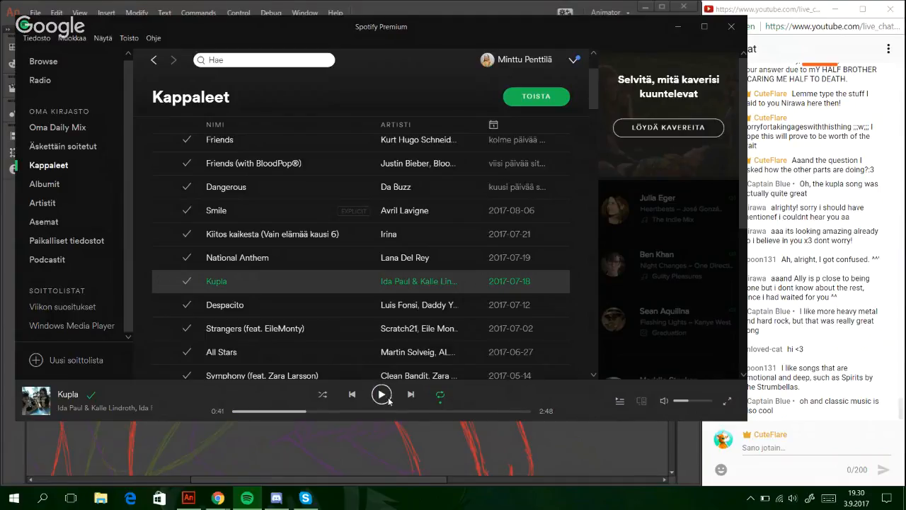
{"action": "left_click", "coordinate": [384, 397]}
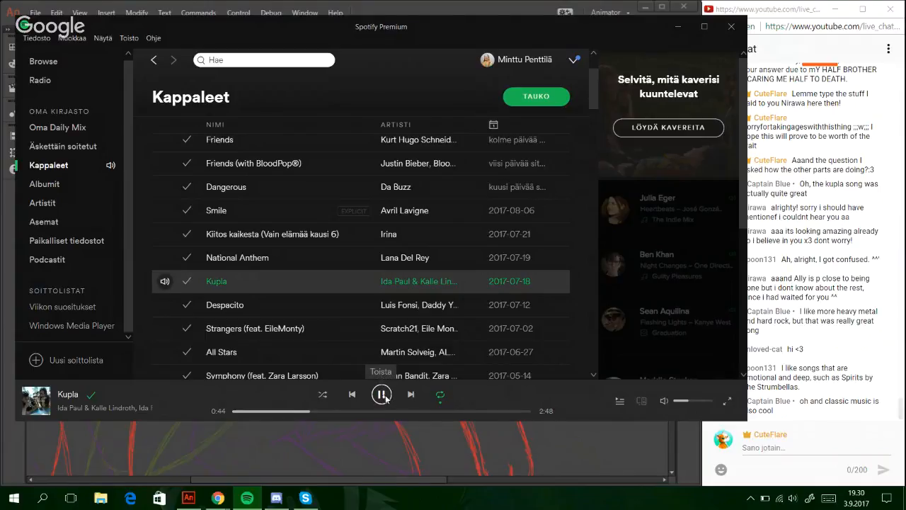
{"action": "left_click", "coordinate": [383, 398]}
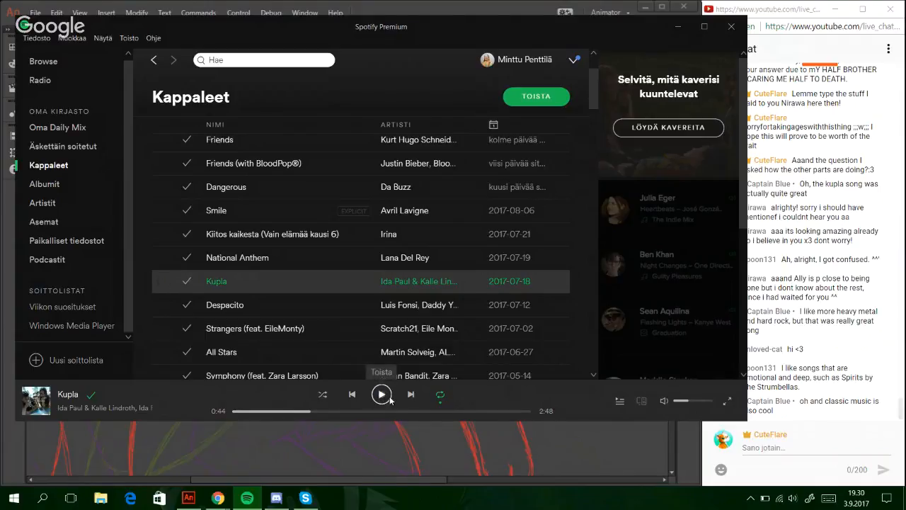
{"action": "left_click", "coordinate": [383, 397]}
{"action": "left_click", "coordinate": [382, 397]}
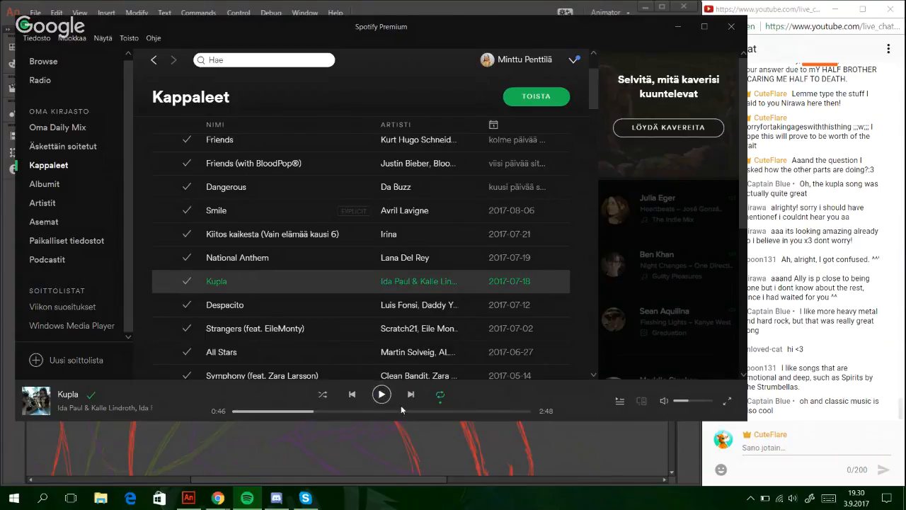
{"action": "left_click", "coordinate": [382, 397]}
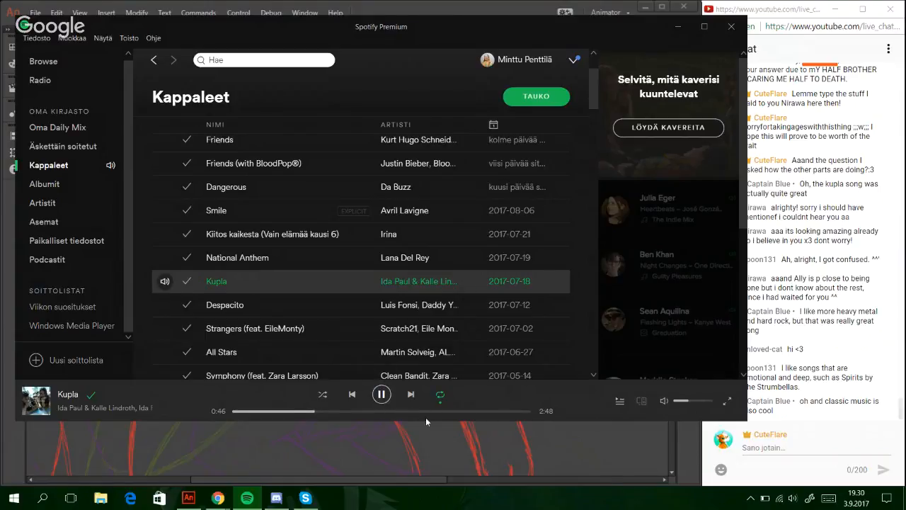
{"action": "left_click", "coordinate": [382, 396]}
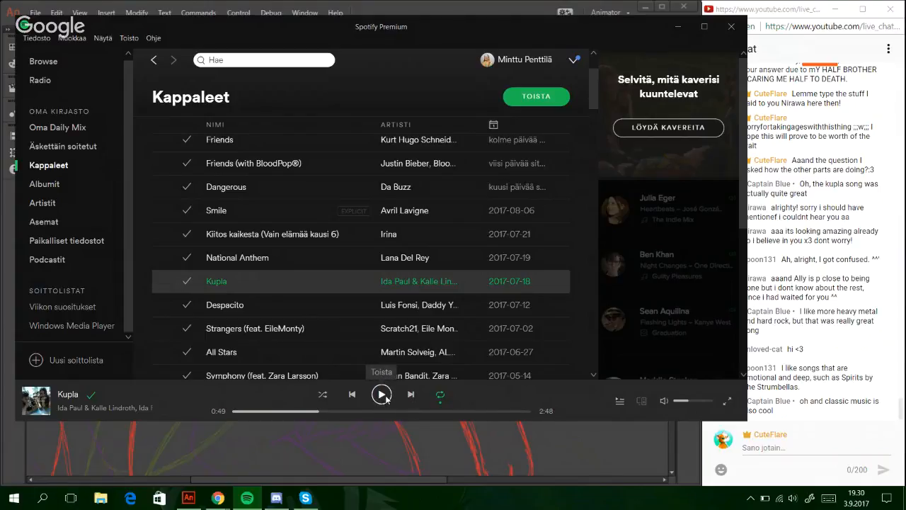
{"action": "left_click", "coordinate": [386, 398]}
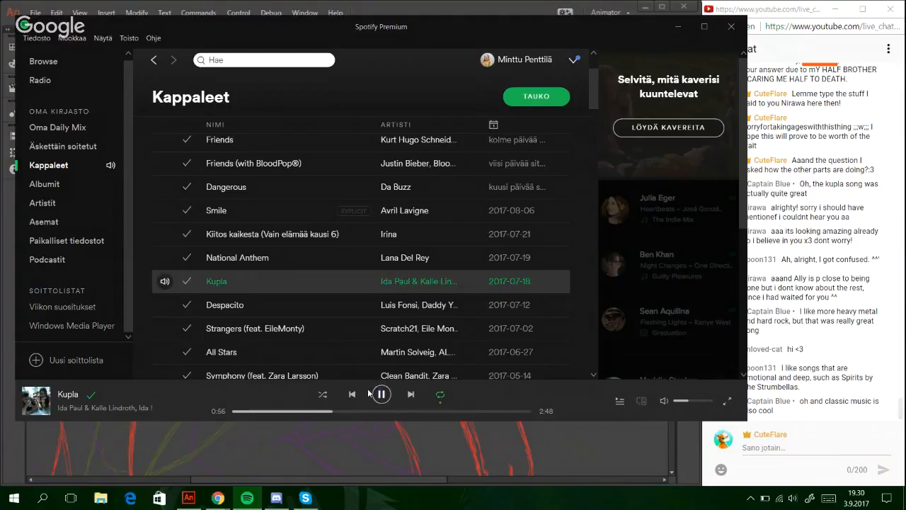
{"action": "left_click", "coordinate": [387, 399]}
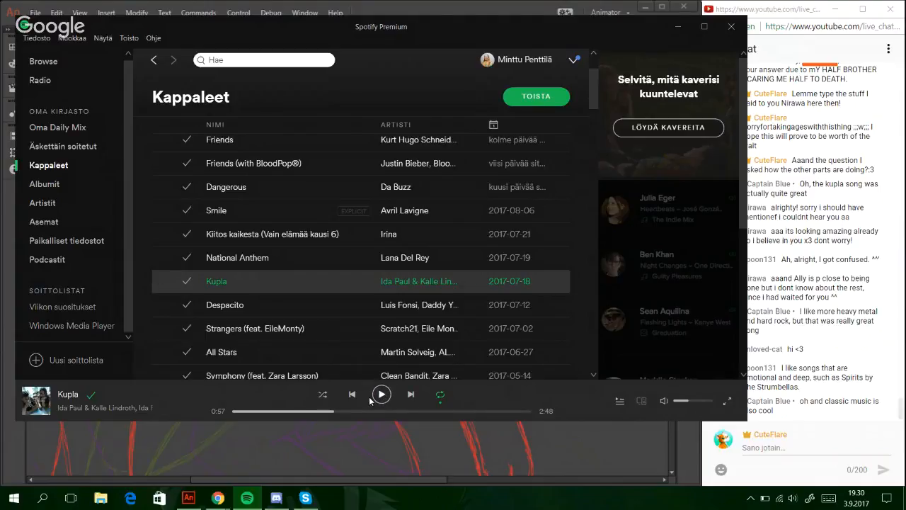
{"action": "left_click", "coordinate": [385, 397]}
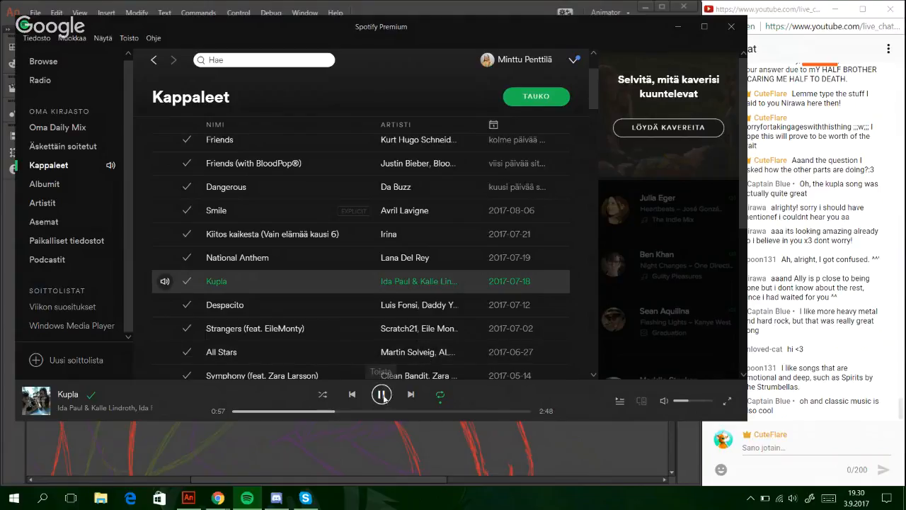
{"action": "left_click", "coordinate": [381, 395]}
{"action": "left_click", "coordinate": [381, 394]}
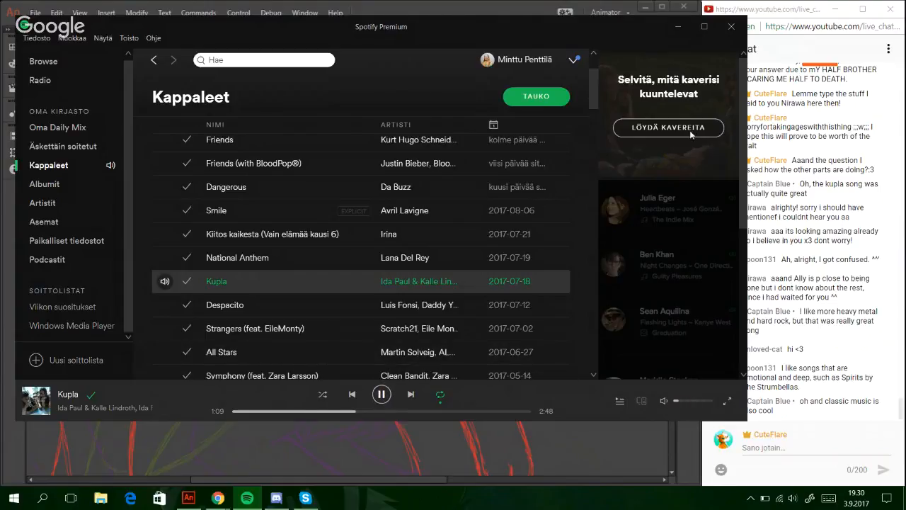
- Minimize Spotify, then draw a stray red stroke on the cat and undo it
{"action": "left_click", "coordinate": [676, 26]}
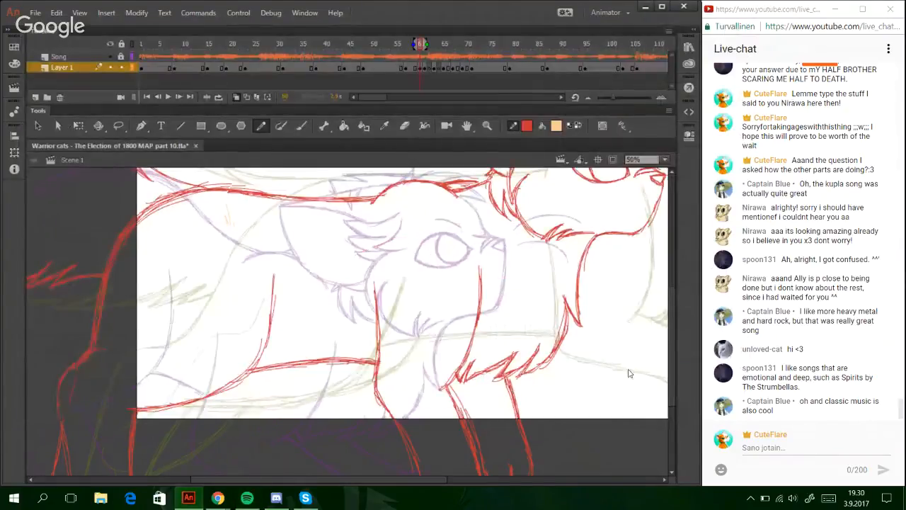
{"action": "left_click_drag", "start_coordinate": [416, 269], "coordinate": [555, 325]}
{"action": "key", "text": "ctrl+z"}
- Scroll the stage back to the cat heads and brush a red curve right of the muzzle
{"action": "left_click_drag", "start_coordinate": [381, 480], "coordinate": [242, 480]}
{"action": "left_click_drag", "start_coordinate": [672, 366], "coordinate": [668, 316]}
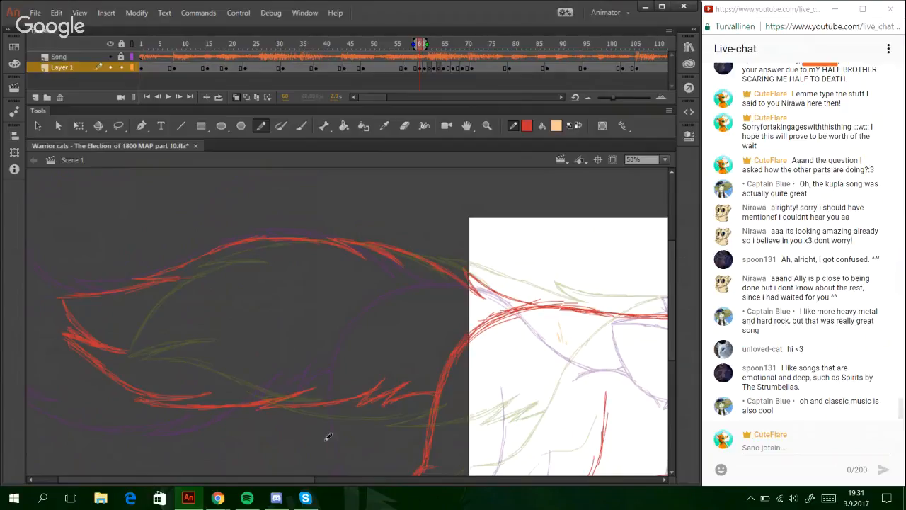
{"action": "left_click_drag", "start_coordinate": [317, 484], "coordinate": [221, 491]}
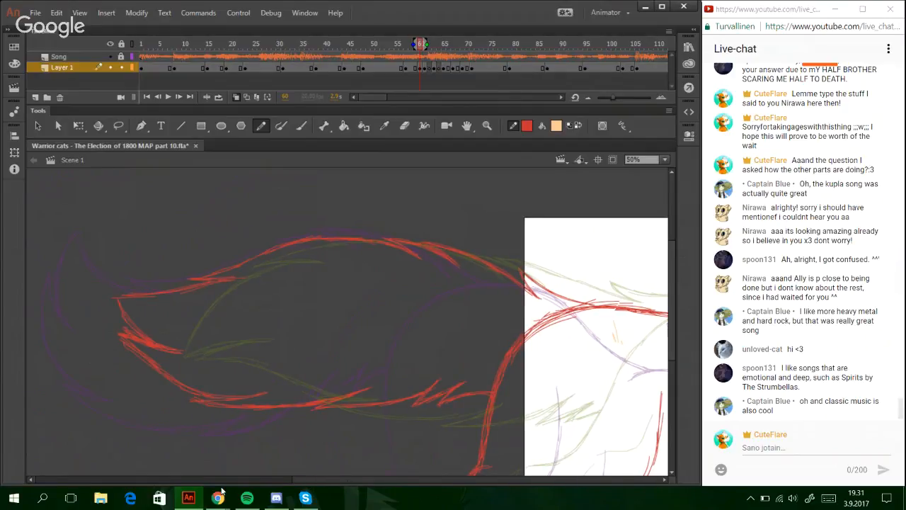
{"action": "left_click", "coordinate": [536, 480]}
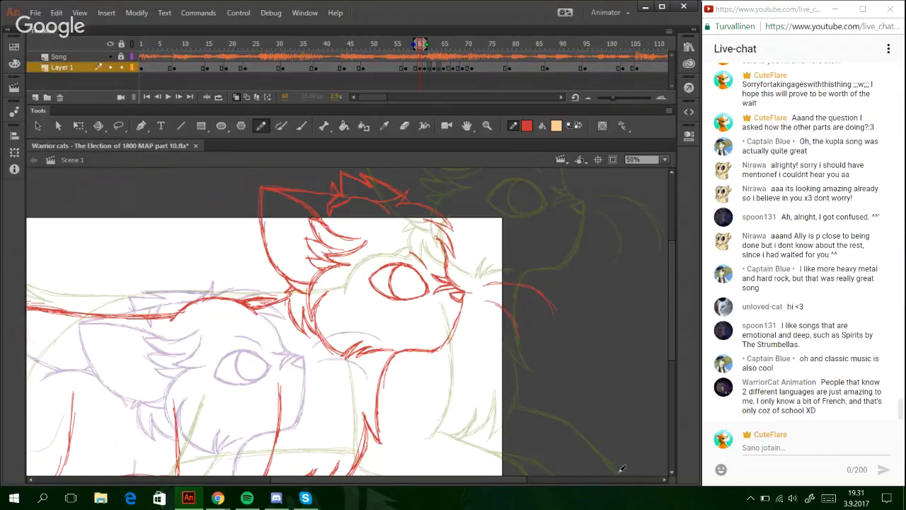
{"action": "left_click_drag", "start_coordinate": [532, 306], "coordinate": [570, 378]}
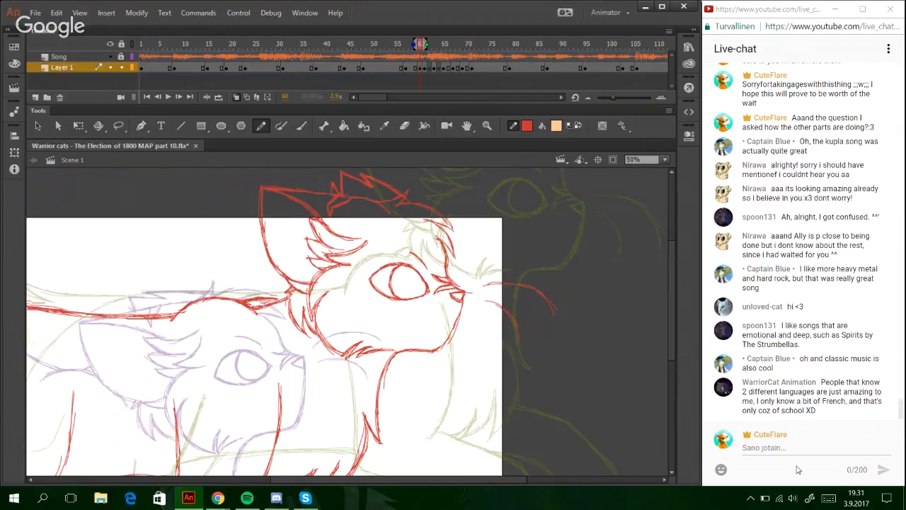
- Post 'Thank you for remaining so patient ;w;' in the YouTube live chat
{"action": "left_click", "coordinate": [803, 454]}
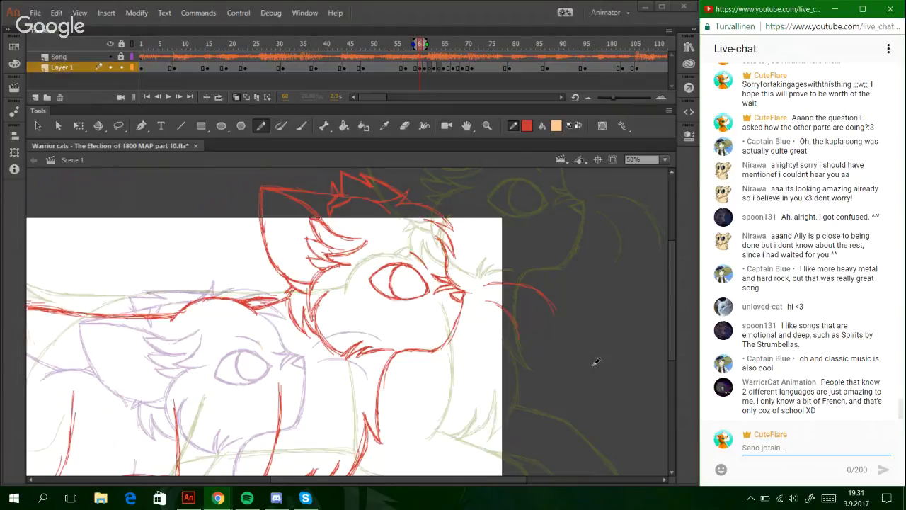
{"action": "type", "text": "Thank you for remaining so patient ;w;"}
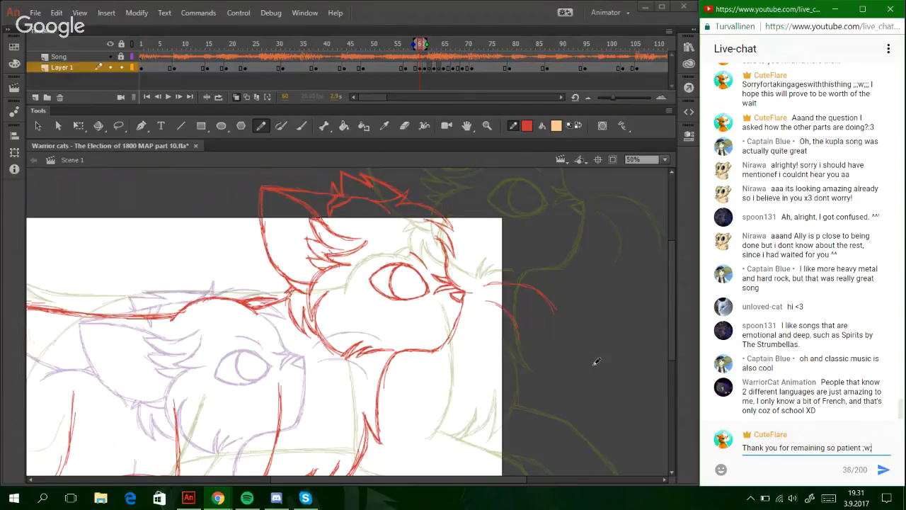
{"action": "key", "text": "Return"}
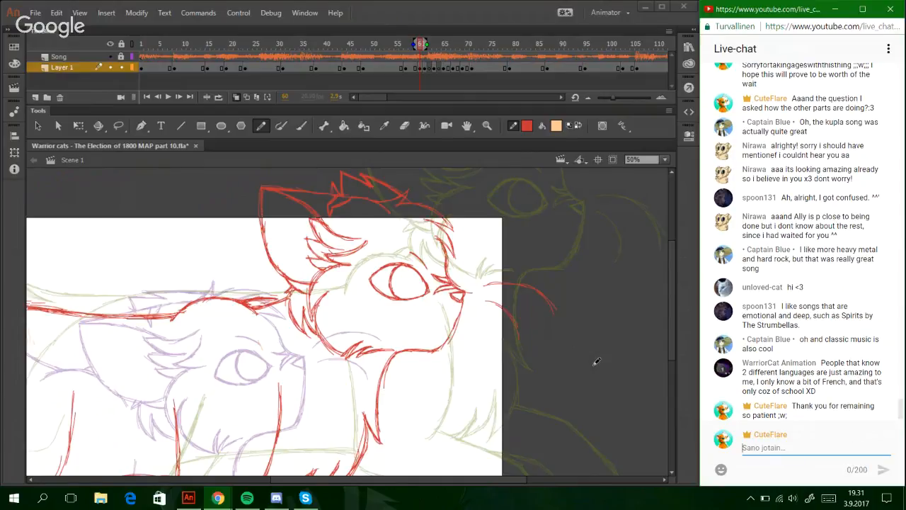
- Start a follow-up chat message, delete it, and sketch two strokes on the cat drawing
{"action": "type", "text": "I try to whip this t"}
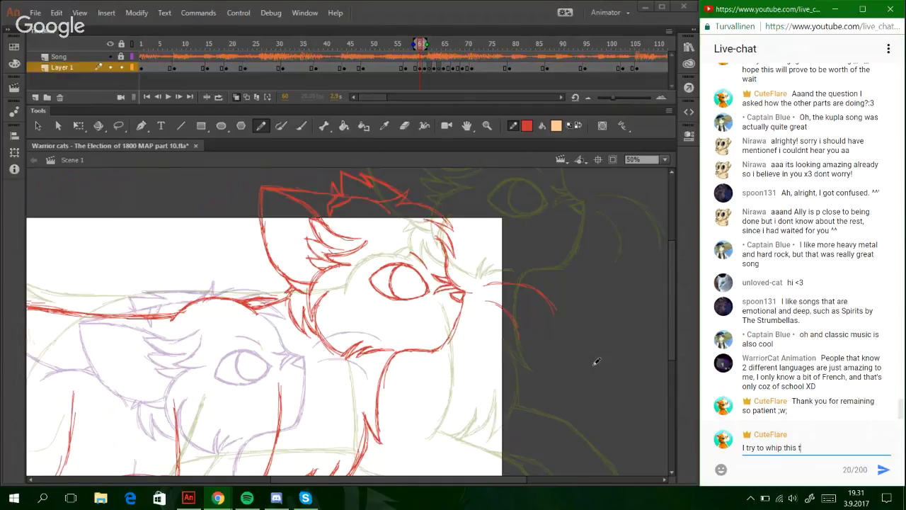
{"action": "key", "text": "BackSpace"}
{"action": "key", "text": "BackSpace"}
{"action": "key", "text": "BackSpace"}
{"action": "key", "text": "BackSpace"}
{"action": "key", "text": "BackSpace"}
{"action": "key", "text": "BackSpace"}
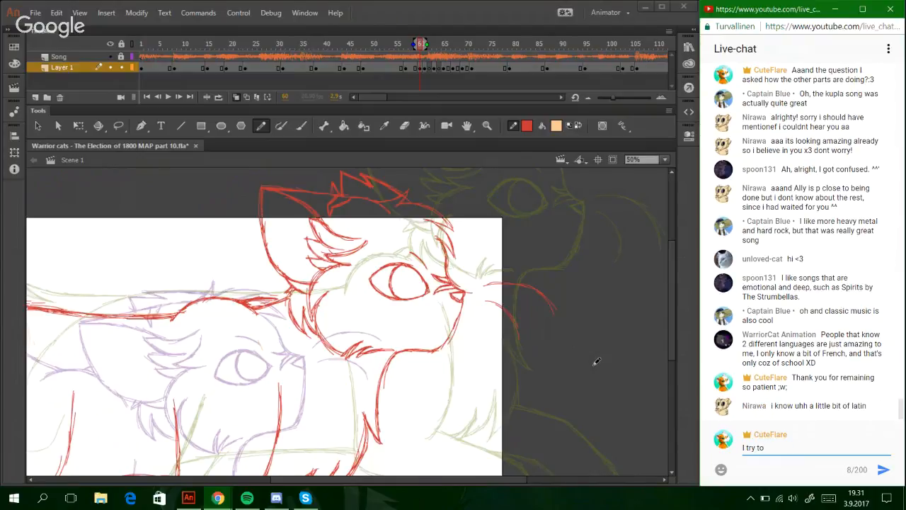
{"action": "key", "text": "BackSpace"}
{"action": "key", "text": "BackSpace"}
{"action": "key", "text": "BackSpace"}
{"action": "key", "text": "BackSpace"}
{"action": "key", "text": "BackSpace"}
{"action": "key", "text": "BackSpace"}
{"action": "key", "text": "BackSpace"}
{"action": "key", "text": "BackSpace"}
{"action": "left_click_drag", "start_coordinate": [571, 318], "coordinate": [554, 369]}
{"action": "mouse_move", "coordinate": [549, 361]}
{"action": "left_mouse_down"}
{"action": "mouse_move", "coordinate": [542, 383]}
{"action": "mouse_move", "coordinate": [563, 437]}
{"action": "left_mouse_up"}
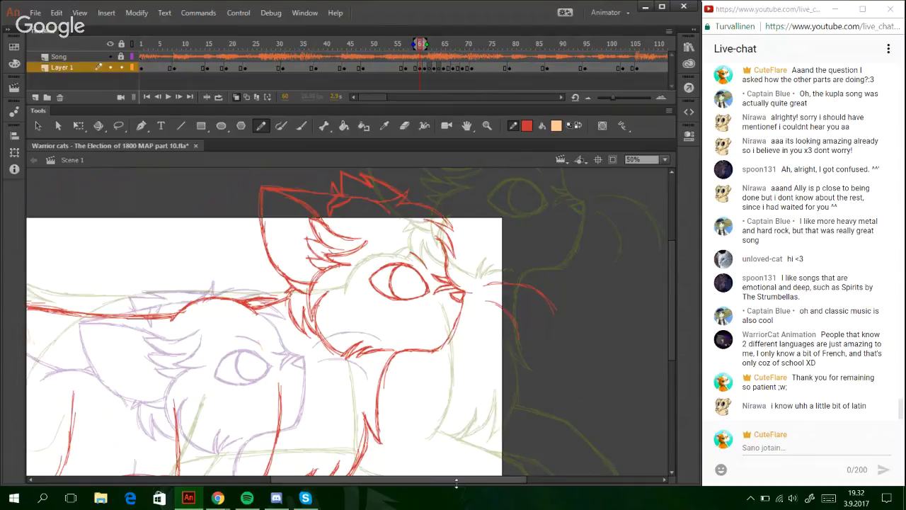
{"action": "left_click_drag", "start_coordinate": [448, 484], "coordinate": [439, 484]}
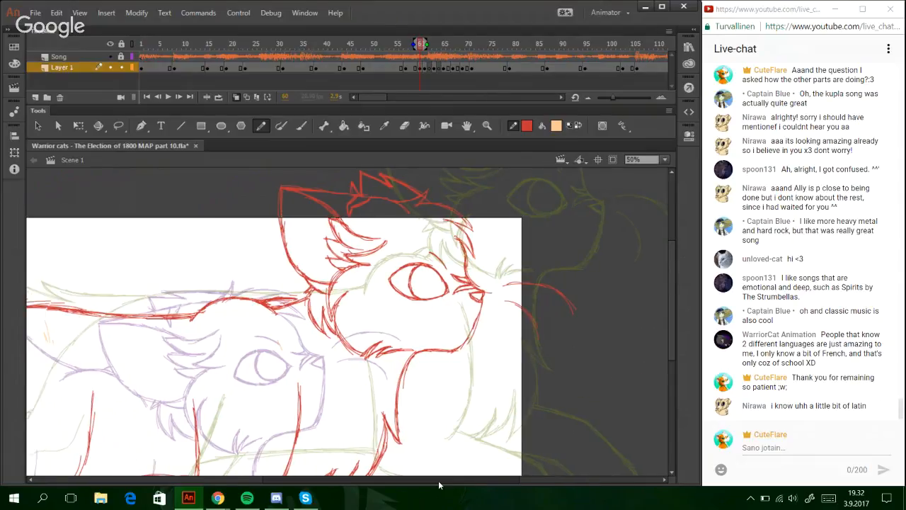
{"action": "mouse_move", "coordinate": [438, 481]}
{"action": "left_mouse_down"}
{"action": "mouse_move", "coordinate": [404, 486]}
{"action": "mouse_move", "coordinate": [440, 482]}
{"action": "left_mouse_up"}
{"action": "mouse_move", "coordinate": [673, 321]}
{"action": "left_mouse_down"}
{"action": "mouse_move", "coordinate": [670, 384]}
{"action": "mouse_move", "coordinate": [660, 325]}
{"action": "left_mouse_up"}
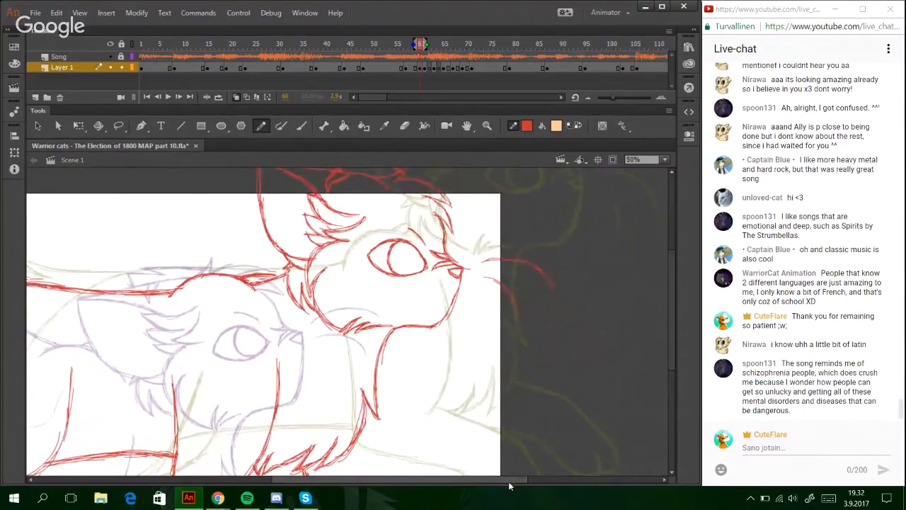
{"action": "left_click_drag", "start_coordinate": [487, 481], "coordinate": [346, 506]}
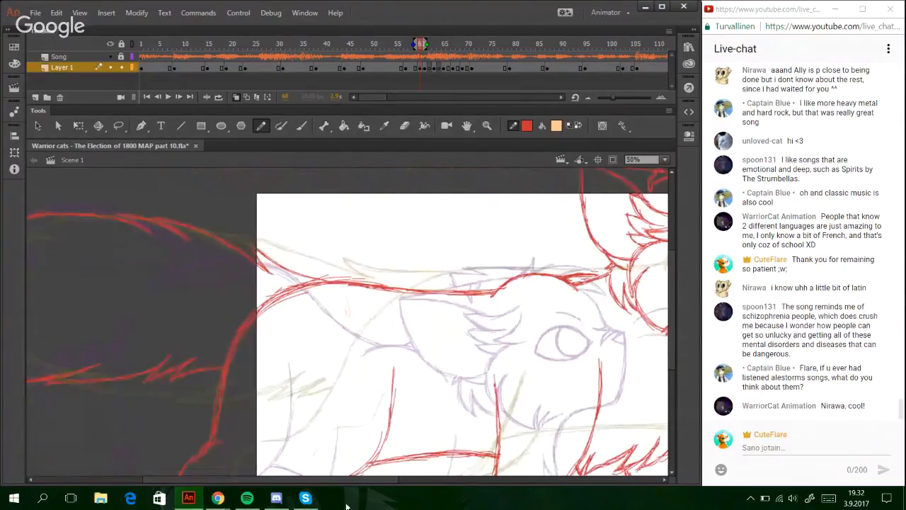
{"action": "left_click_drag", "start_coordinate": [386, 480], "coordinate": [247, 486]}
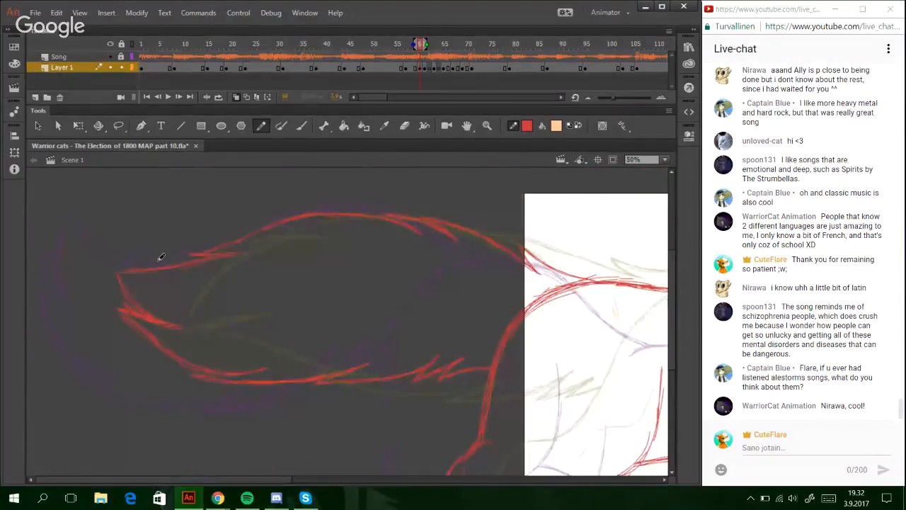
{"action": "key", "text": "q"}
{"action": "mouse_move", "coordinate": [74, 203]}
{"action": "left_mouse_down"}
{"action": "mouse_move", "coordinate": [293, 435]}
{"action": "mouse_move", "coordinate": [348, 448]}
{"action": "mouse_move", "coordinate": [382, 432]}
{"action": "mouse_move", "coordinate": [295, 394]}
{"action": "mouse_move", "coordinate": [349, 314]}
{"action": "mouse_move", "coordinate": [153, 213]}
{"action": "left_mouse_up"}
{"action": "key", "text": "l"}
{"action": "mouse_move", "coordinate": [328, 243]}
{"action": "left_mouse_down"}
{"action": "mouse_move", "coordinate": [245, 170]}
{"action": "mouse_move", "coordinate": [189, 444]}
{"action": "mouse_move", "coordinate": [359, 431]}
{"action": "mouse_move", "coordinate": [366, 421]}
{"action": "mouse_move", "coordinate": [296, 386]}
{"action": "mouse_move", "coordinate": [330, 354]}
{"action": "mouse_move", "coordinate": [318, 254]}
{"action": "mouse_move", "coordinate": [330, 231]}
{"action": "left_mouse_up"}
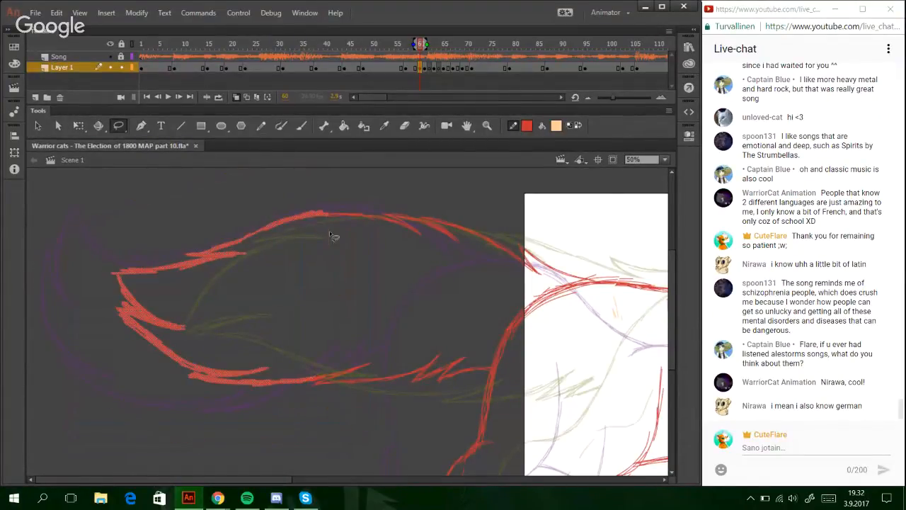
{"action": "left_click", "coordinate": [297, 200]}
{"action": "left_click", "coordinate": [79, 126]}
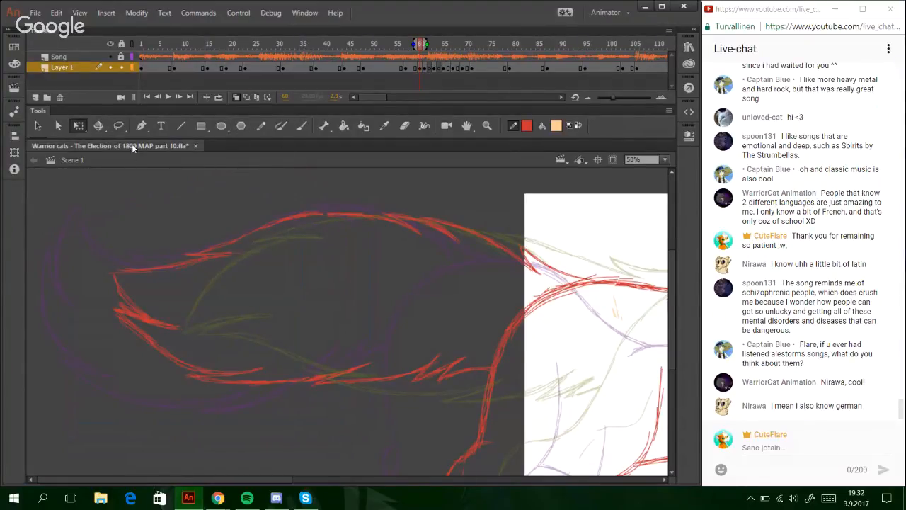
{"action": "left_click", "coordinate": [261, 125]}
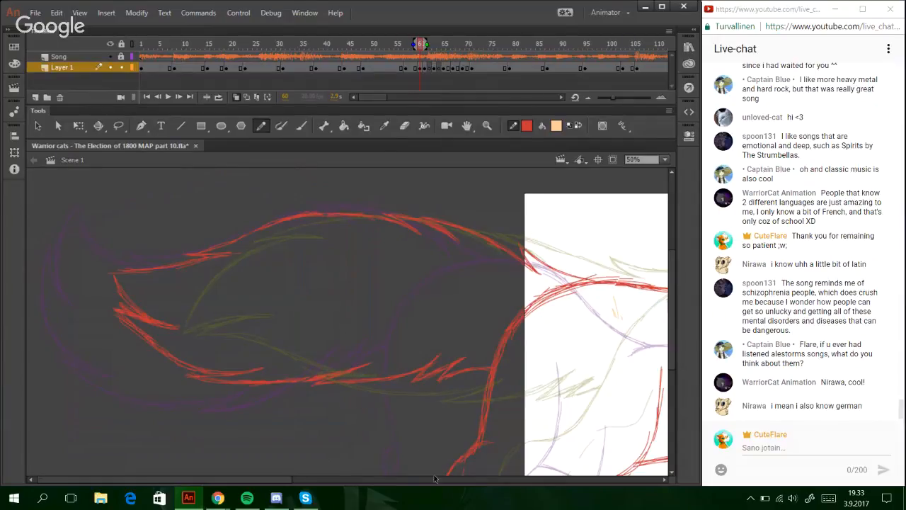
{"action": "left_click_drag", "start_coordinate": [287, 480], "coordinate": [487, 494]}
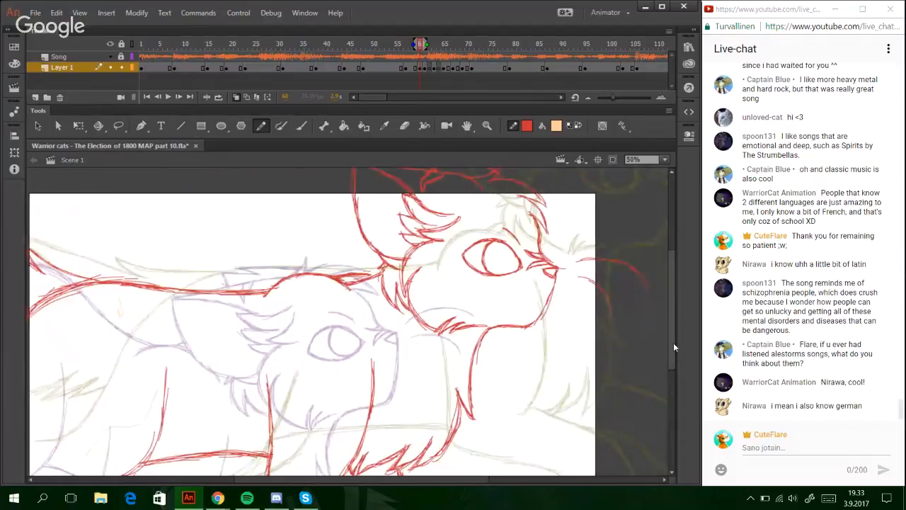
{"action": "left_click_drag", "start_coordinate": [674, 342], "coordinate": [678, 440]}
{"action": "left_click_drag", "start_coordinate": [534, 482], "coordinate": [468, 491]}
{"action": "left_click_drag", "start_coordinate": [679, 439], "coordinate": [671, 301]}
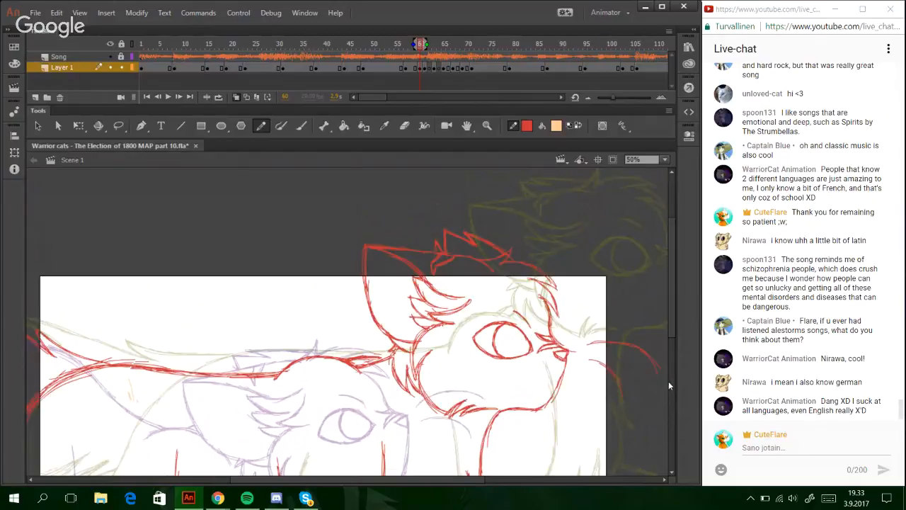
{"action": "mouse_move", "coordinate": [673, 312]}
{"action": "left_mouse_down"}
{"action": "mouse_move", "coordinate": [663, 367]}
{"action": "mouse_move", "coordinate": [637, 406]}
{"action": "mouse_move", "coordinate": [666, 327]}
{"action": "left_mouse_up"}
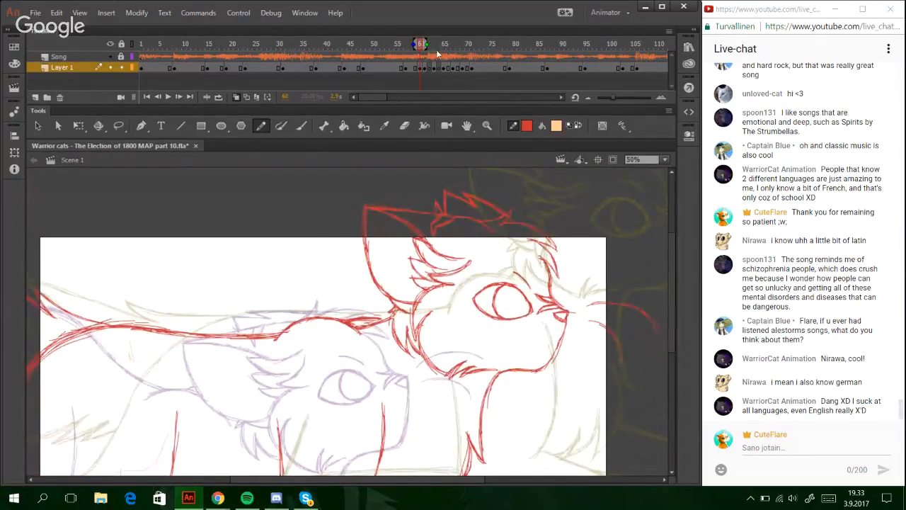
- Scrub frames around 60–64, pan the stage, and zoom the stage to 25%
{"action": "mouse_move", "coordinate": [441, 46]}
{"action": "left_mouse_down"}
{"action": "mouse_move", "coordinate": [419, 45]}
{"action": "mouse_move", "coordinate": [429, 46]}
{"action": "left_mouse_up"}
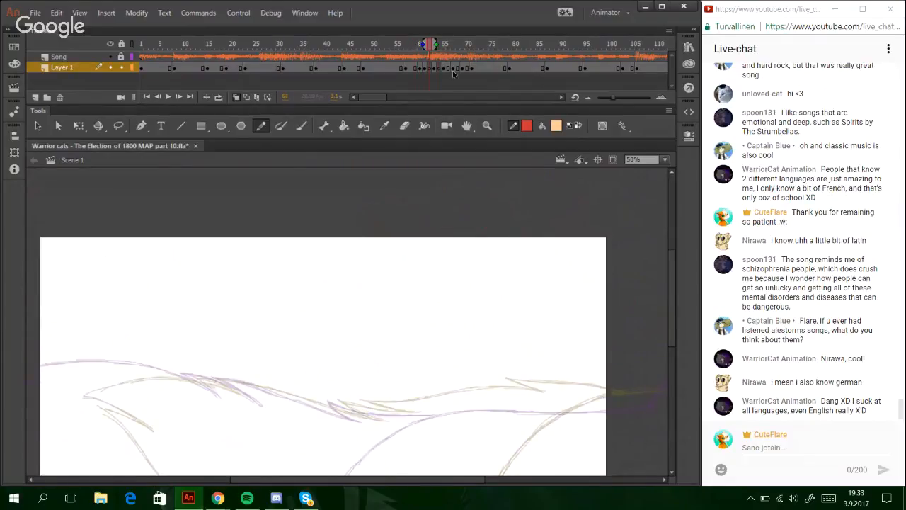
{"action": "left_click_drag", "start_coordinate": [427, 480], "coordinate": [507, 486]}
{"action": "left_click_drag", "start_coordinate": [673, 331], "coordinate": [663, 439]}
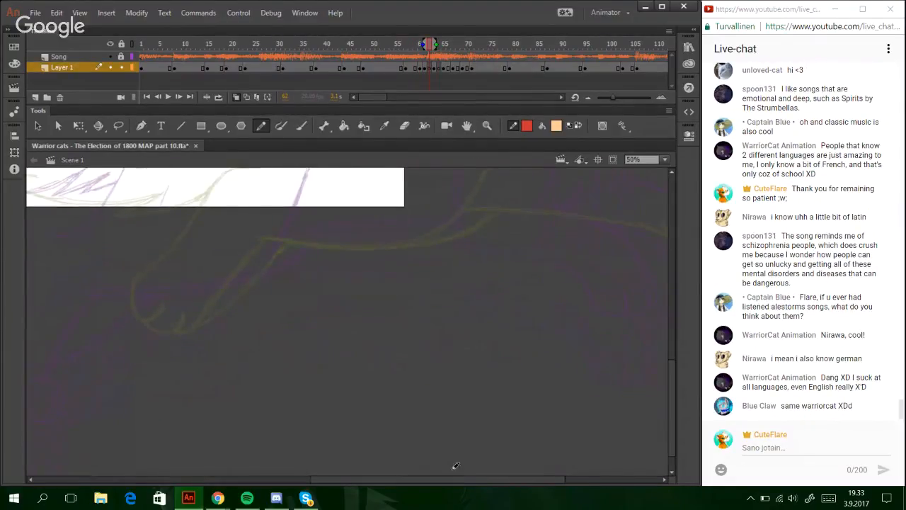
{"action": "left_click_drag", "start_coordinate": [530, 489], "coordinate": [623, 489]}
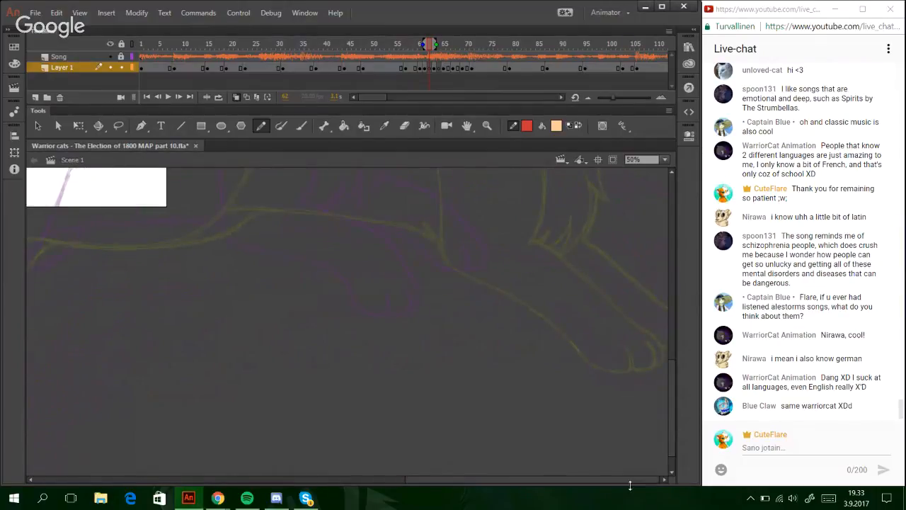
{"action": "left_click_drag", "start_coordinate": [517, 475], "coordinate": [448, 462]}
{"action": "left_click", "coordinate": [664, 159]}
{"action": "left_click", "coordinate": [662, 212]}
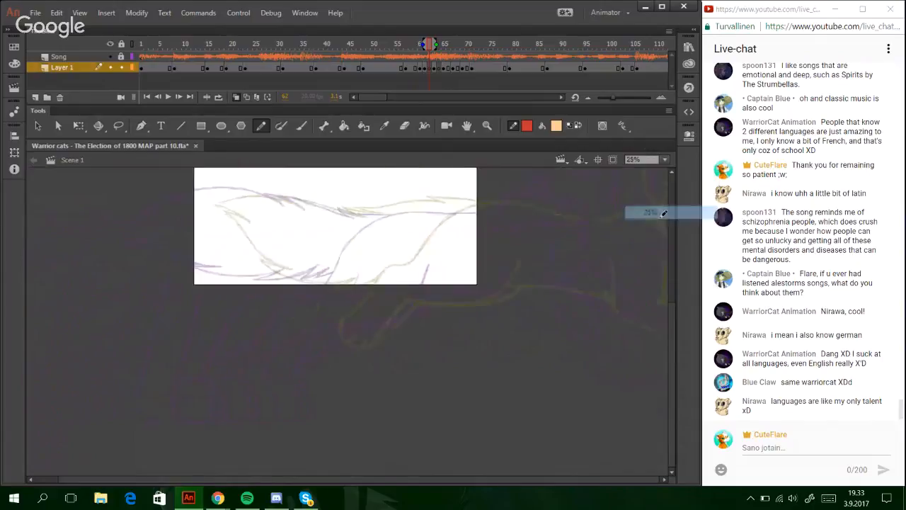
- Play the animation from about frame 47, stop it, and scrub to frames 62–65
{"action": "left_click", "coordinate": [358, 41]}
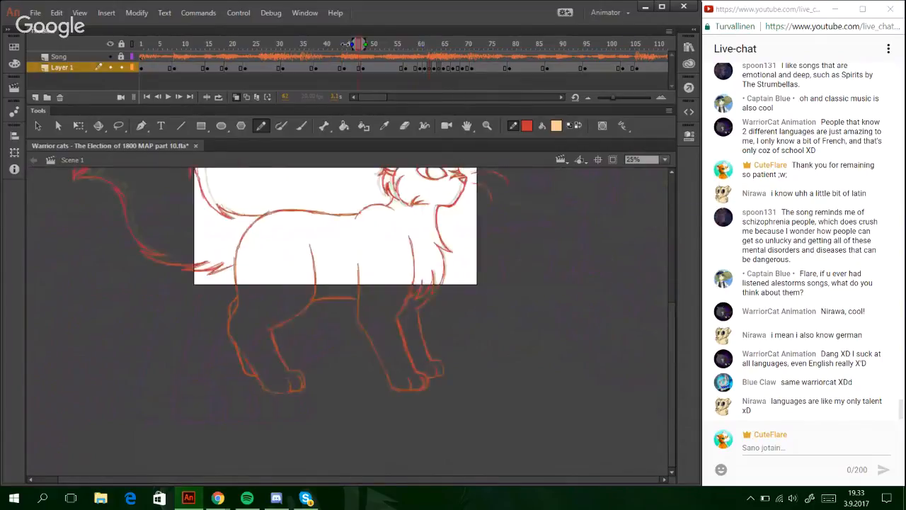
{"action": "left_click", "coordinate": [168, 97]}
{"action": "left_click", "coordinate": [169, 97]}
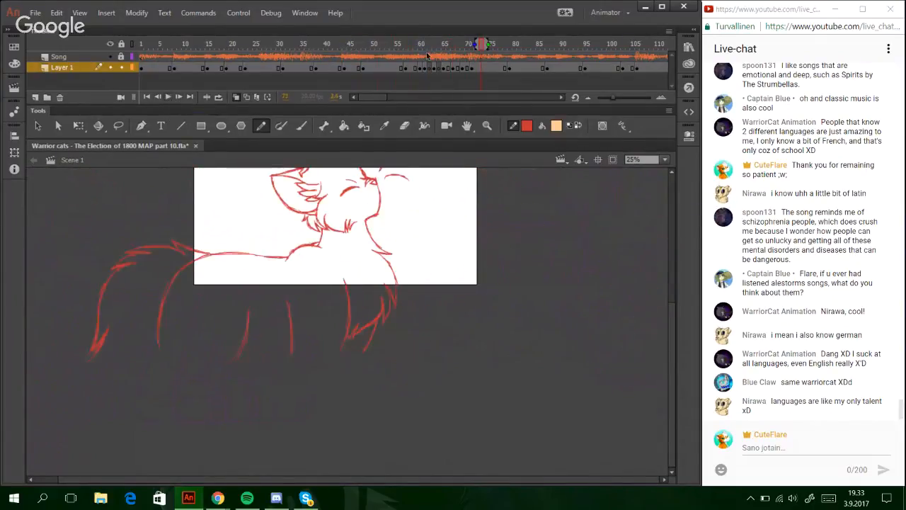
{"action": "mouse_move", "coordinate": [412, 45]}
{"action": "left_mouse_down"}
{"action": "mouse_move", "coordinate": [439, 53]}
{"action": "mouse_move", "coordinate": [408, 54]}
{"action": "mouse_move", "coordinate": [475, 76]}
{"action": "mouse_move", "coordinate": [406, 51]}
{"action": "mouse_move", "coordinate": [455, 47]}
{"action": "mouse_move", "coordinate": [393, 43]}
{"action": "mouse_move", "coordinate": [455, 45]}
{"action": "mouse_move", "coordinate": [363, 48]}
{"action": "mouse_move", "coordinate": [425, 51]}
{"action": "left_mouse_up"}
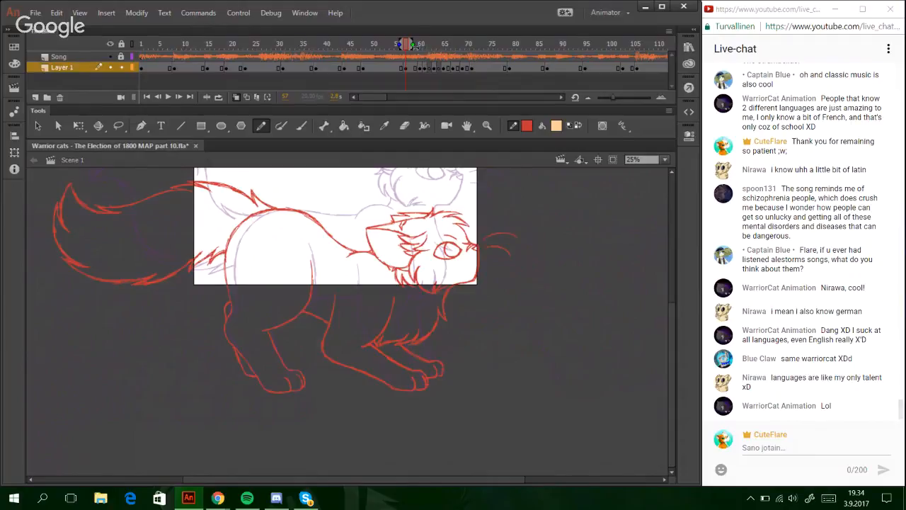
- Step through frames 48 to 60 to review the cat's running poses
{"action": "left_click", "coordinate": [387, 48]}
{"action": "left_click", "coordinate": [417, 46]}
{"action": "left_click", "coordinate": [381, 54]}
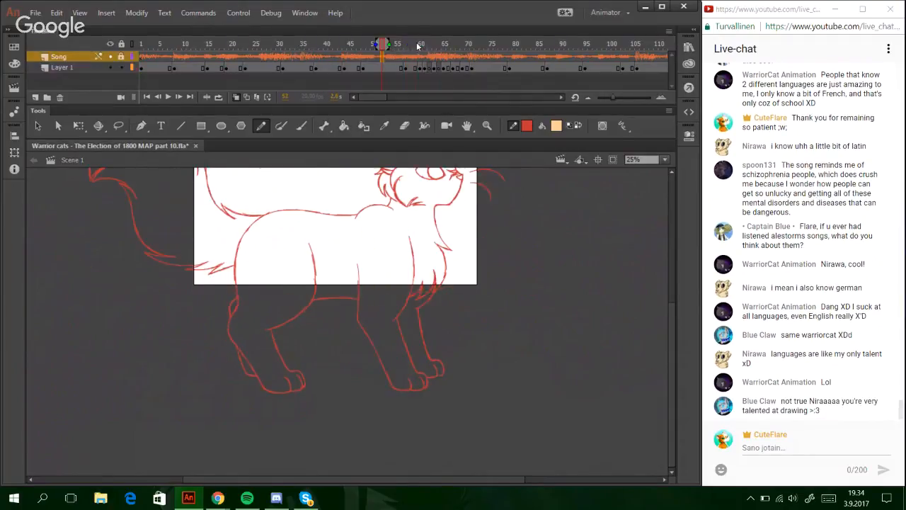
{"action": "left_click", "coordinate": [416, 46]}
{"action": "left_click", "coordinate": [400, 50]}
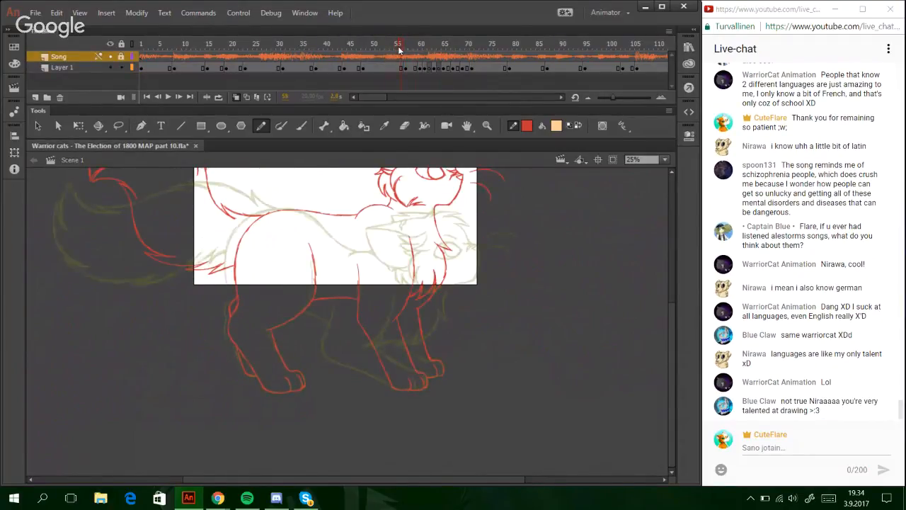
{"action": "left_click", "coordinate": [366, 45]}
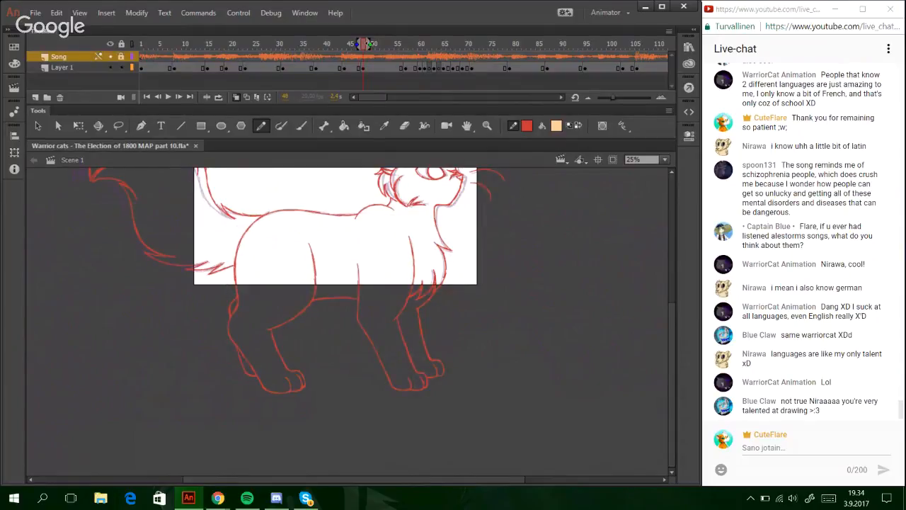
{"action": "left_click", "coordinate": [406, 48]}
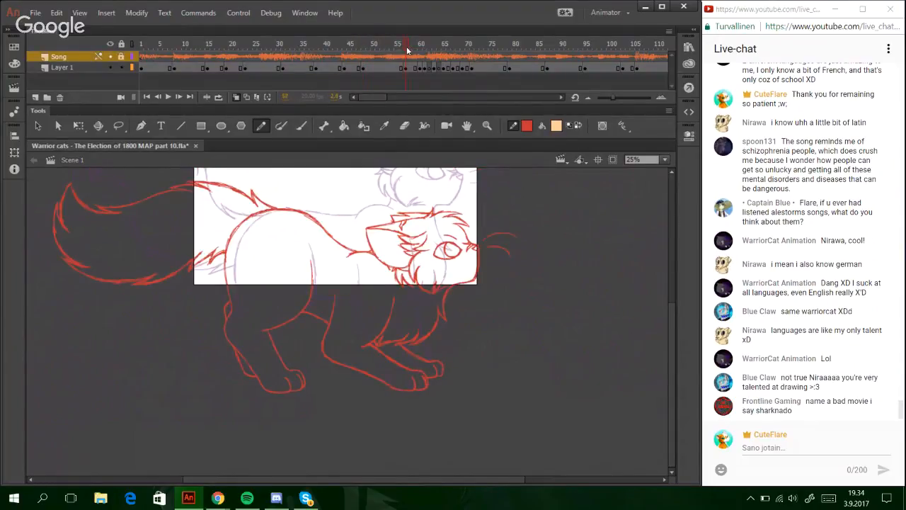
{"action": "left_click_drag", "start_coordinate": [407, 49], "coordinate": [421, 53]}
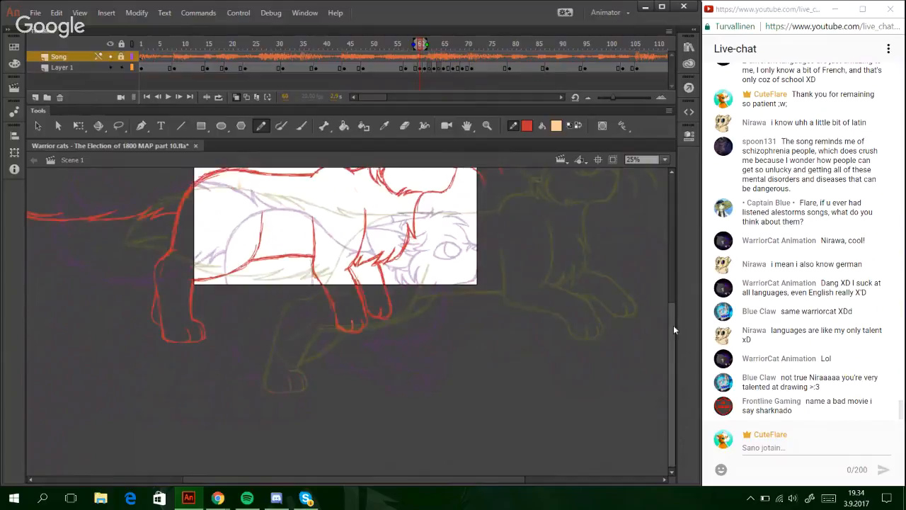
{"action": "left_click_drag", "start_coordinate": [673, 325], "coordinate": [667, 288]}
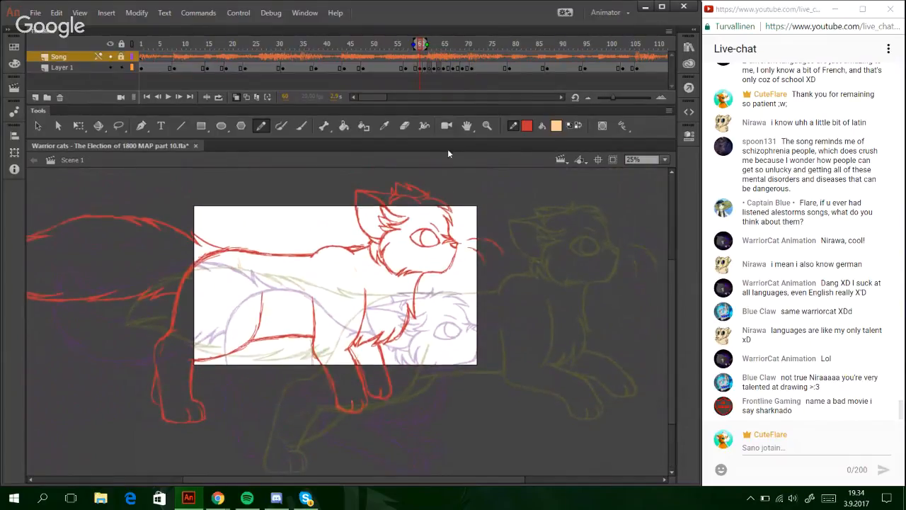
- Select the whole red cat drawing on Layer 1 and move it right and down
{"action": "left_click", "coordinate": [420, 67]}
{"action": "left_click", "coordinate": [79, 126]}
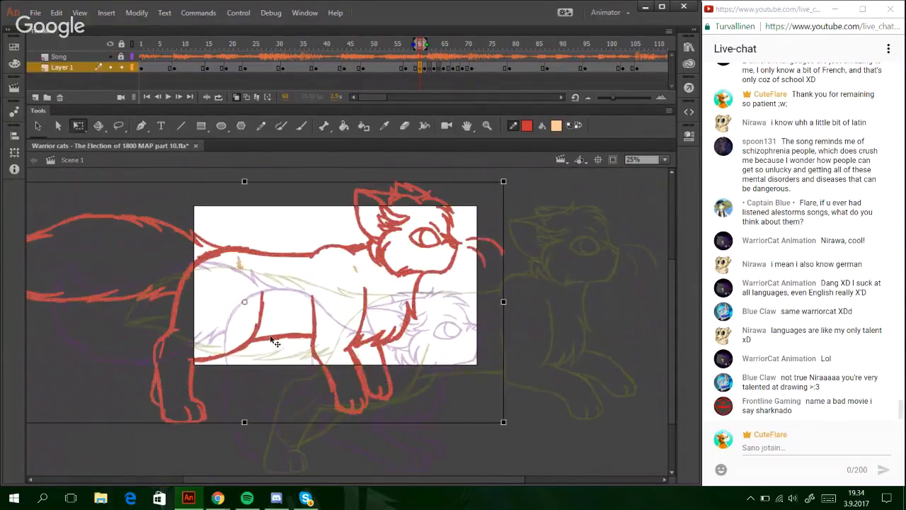
{"action": "left_click_drag", "start_coordinate": [329, 378], "coordinate": [349, 389]}
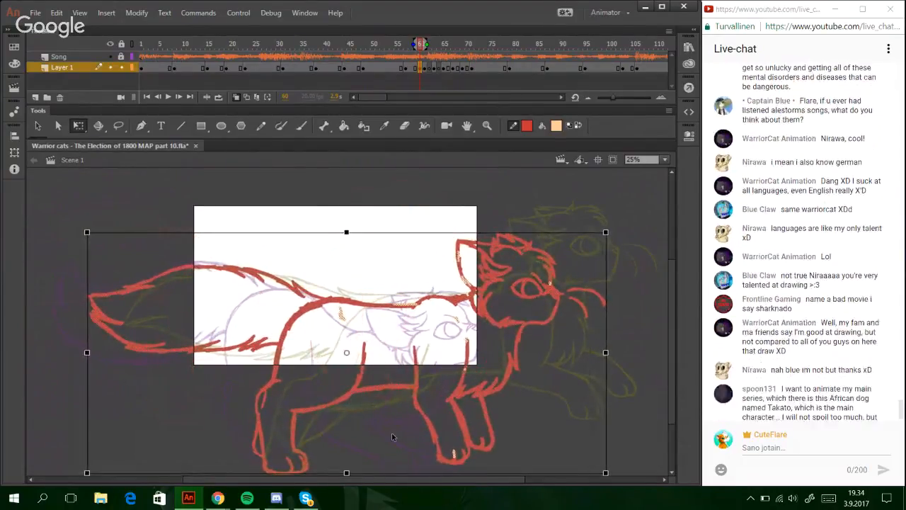
{"action": "left_click", "coordinate": [389, 249]}
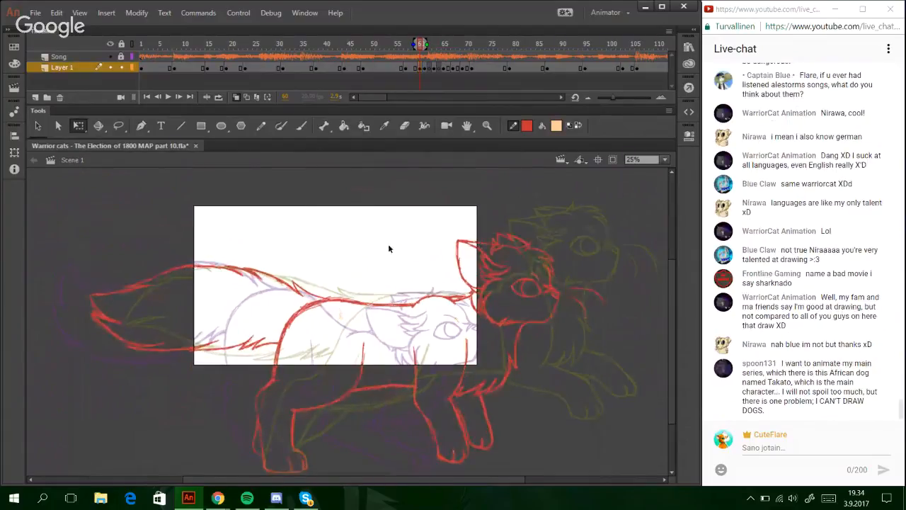
- Scrub ahead to around frame 71 and save the file with Ctrl+S
{"action": "left_click_drag", "start_coordinate": [372, 45], "coordinate": [438, 61]}
{"action": "left_click_drag", "start_coordinate": [448, 65], "coordinate": [467, 65]}
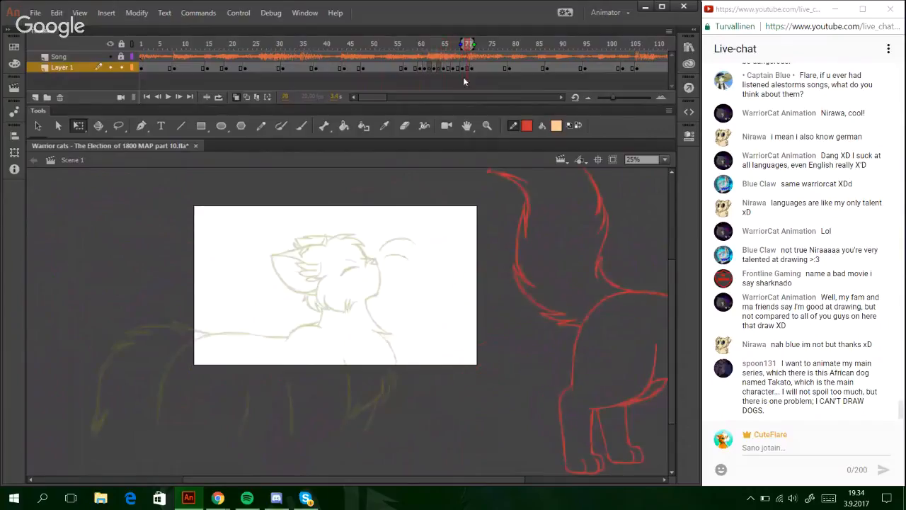
{"action": "key", "text": "ctrl+s"}
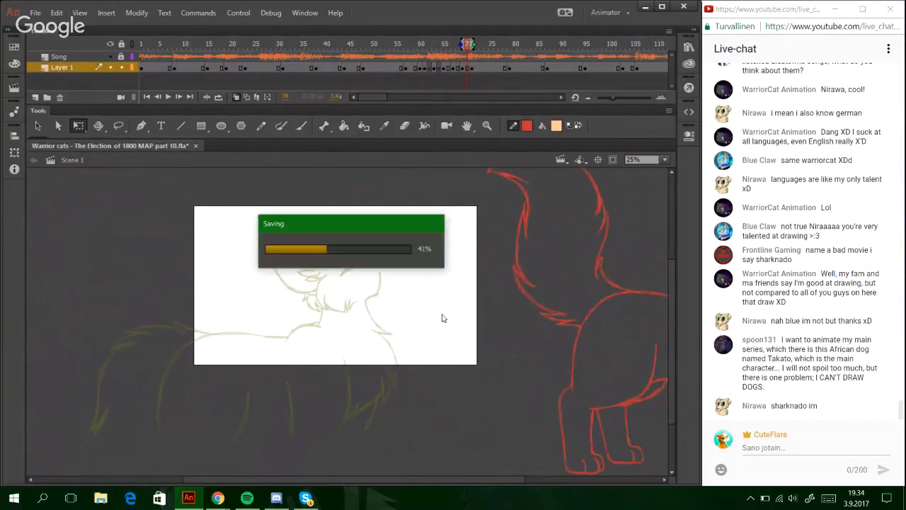
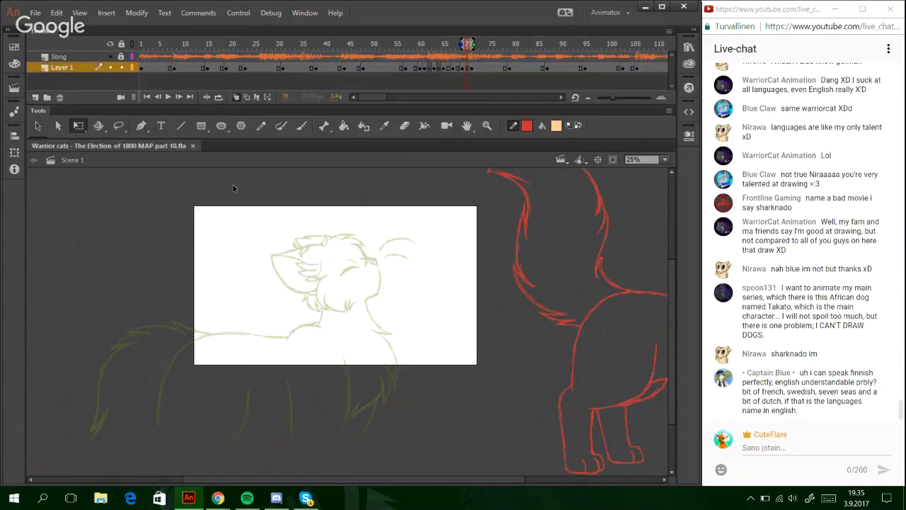
- Zoom the stage through 100%, 50% and Fit in Window until the whole red cat drawing shows
{"action": "key", "text": "ctrl+w"}
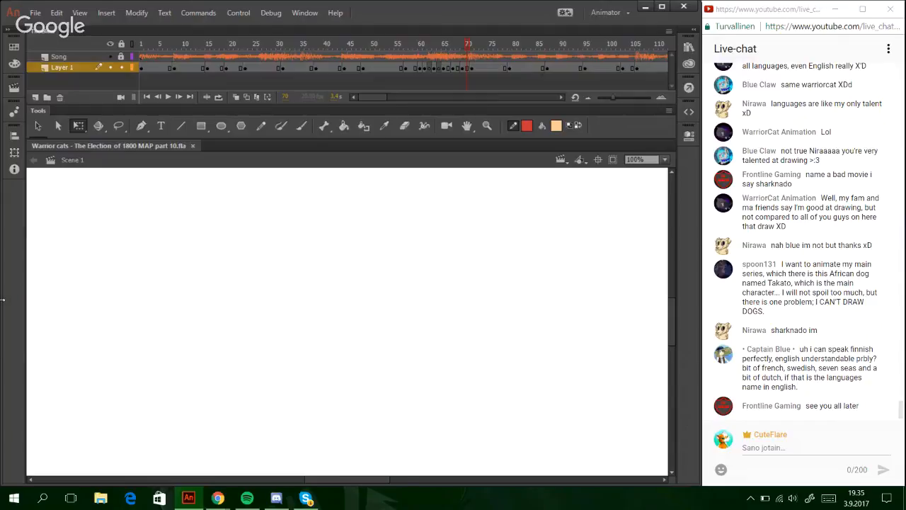
{"action": "left_click", "coordinate": [663, 160]}
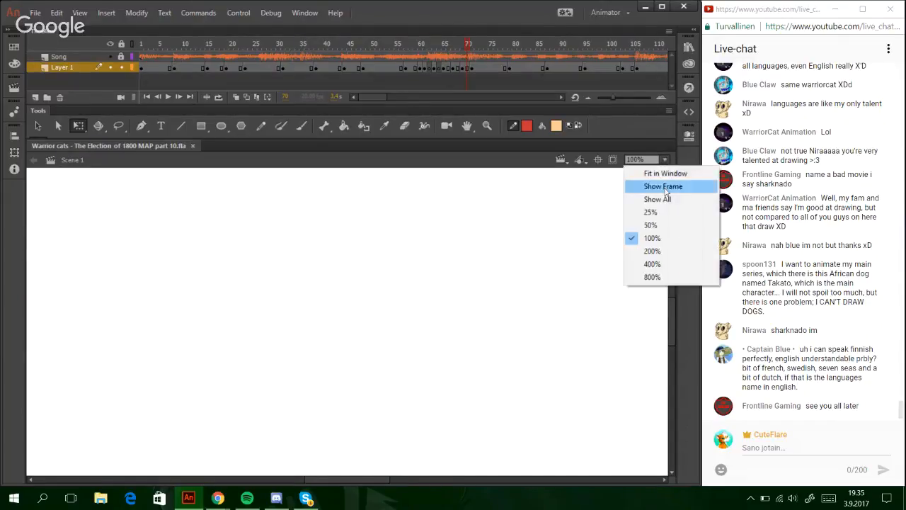
{"action": "left_click", "coordinate": [644, 225]}
{"action": "left_click", "coordinate": [665, 160]}
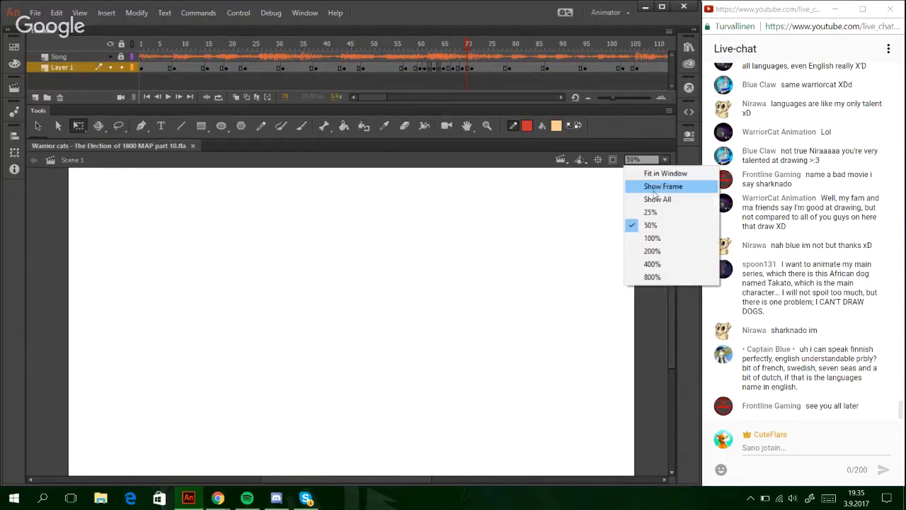
{"action": "left_click", "coordinate": [663, 186]}
{"action": "left_click", "coordinate": [665, 160]}
{"action": "left_click", "coordinate": [658, 200]}
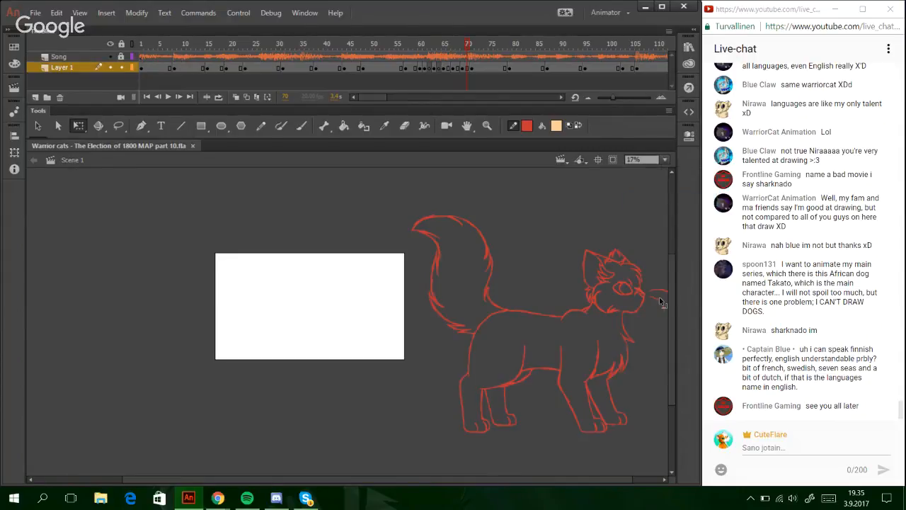
- Add a camera, undo it, and scrub the playhead to the frame 58 running pose
{"action": "left_click", "coordinate": [447, 131]}
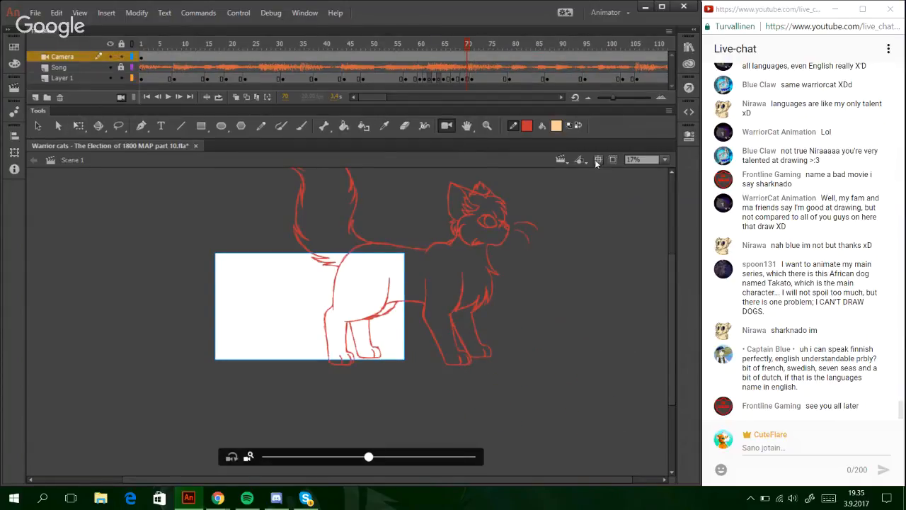
{"action": "left_click", "coordinate": [597, 161]}
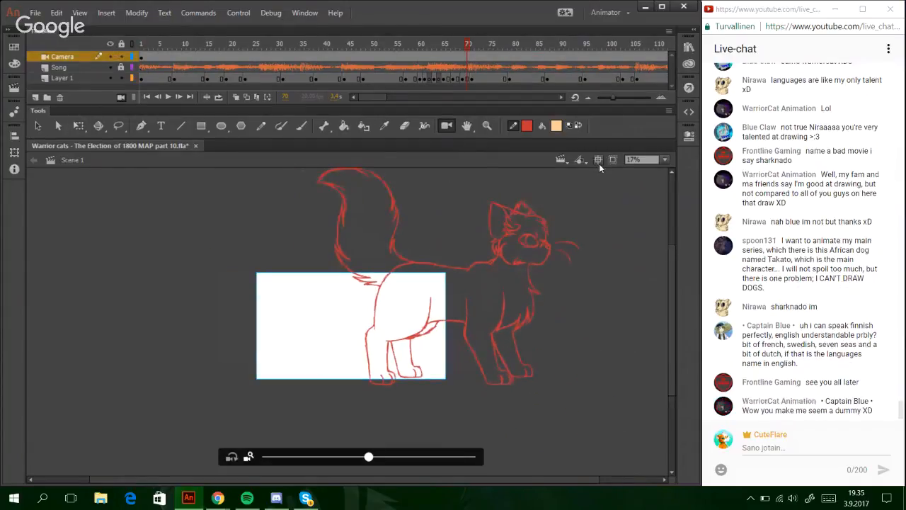
{"action": "key", "text": "ctrl+z"}
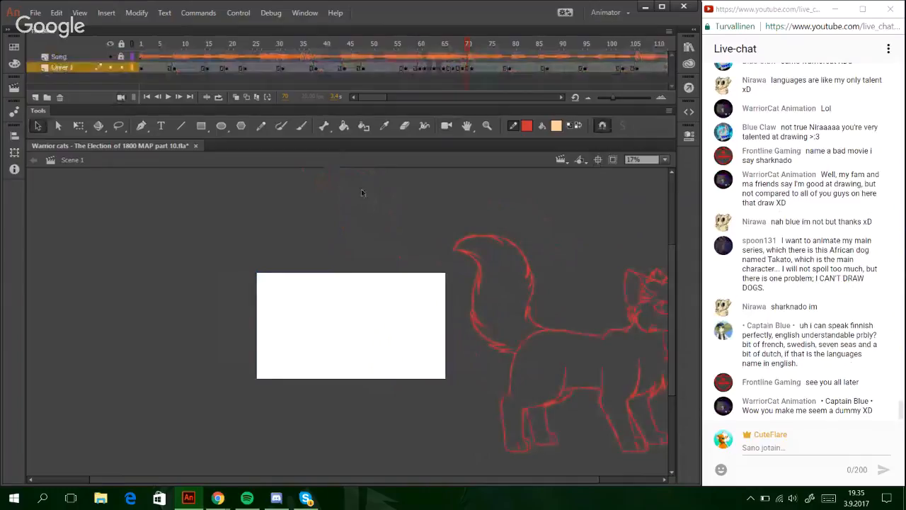
{"action": "left_click", "coordinate": [388, 48]}
{"action": "left_click_drag", "start_coordinate": [387, 48], "coordinate": [406, 47]}
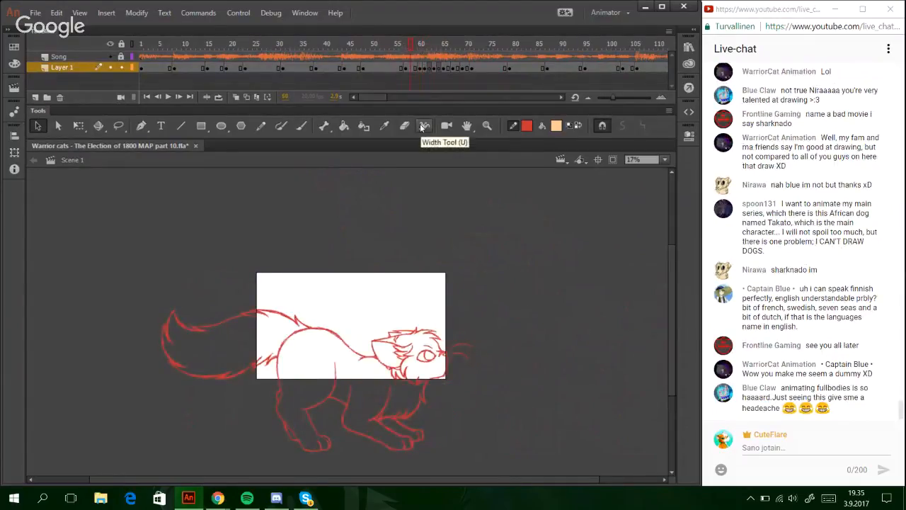
- Test-play the cat run with Ctrl+Enter, close the preview, and scrub to blank frame 62
{"action": "left_click", "coordinate": [424, 126]}
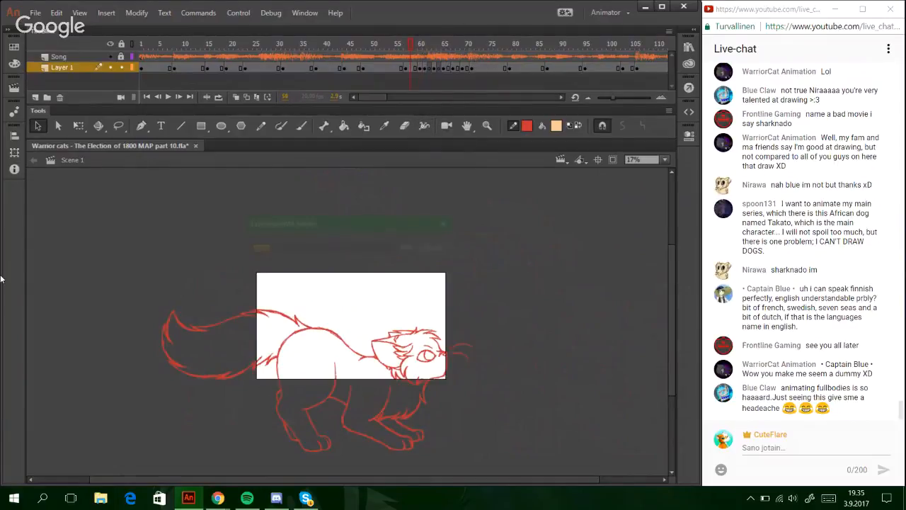
{"action": "key", "text": "ctrl+Return"}
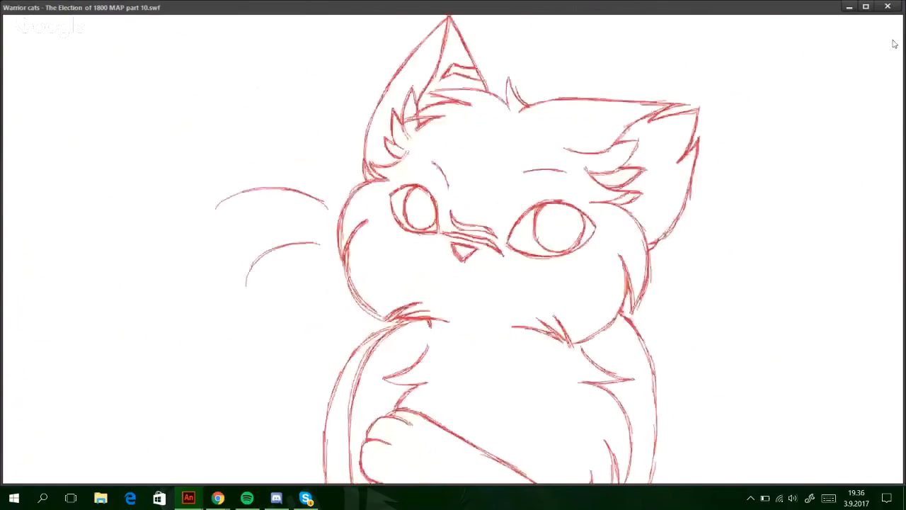
{"action": "left_click", "coordinate": [888, 7]}
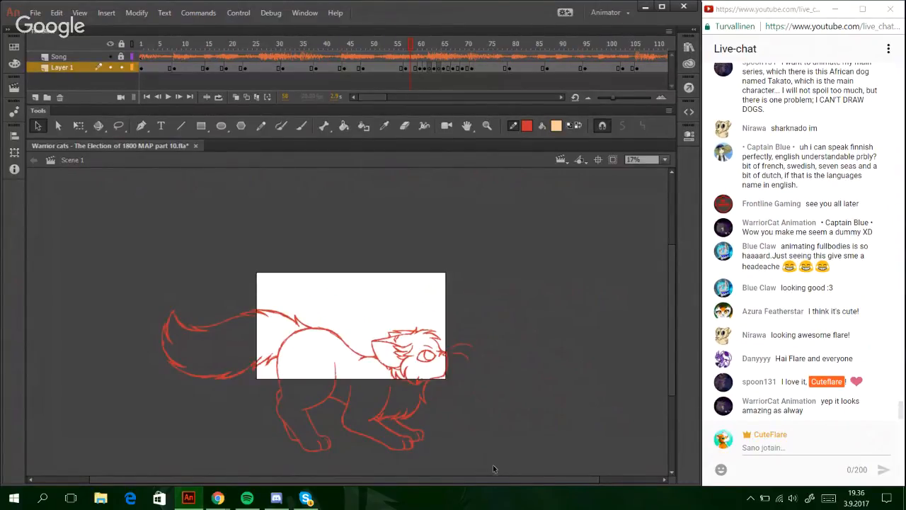
{"action": "mouse_move", "coordinate": [422, 47]}
{"action": "left_mouse_down"}
{"action": "mouse_move", "coordinate": [435, 47]}
{"action": "mouse_move", "coordinate": [427, 43]}
{"action": "left_mouse_up"}
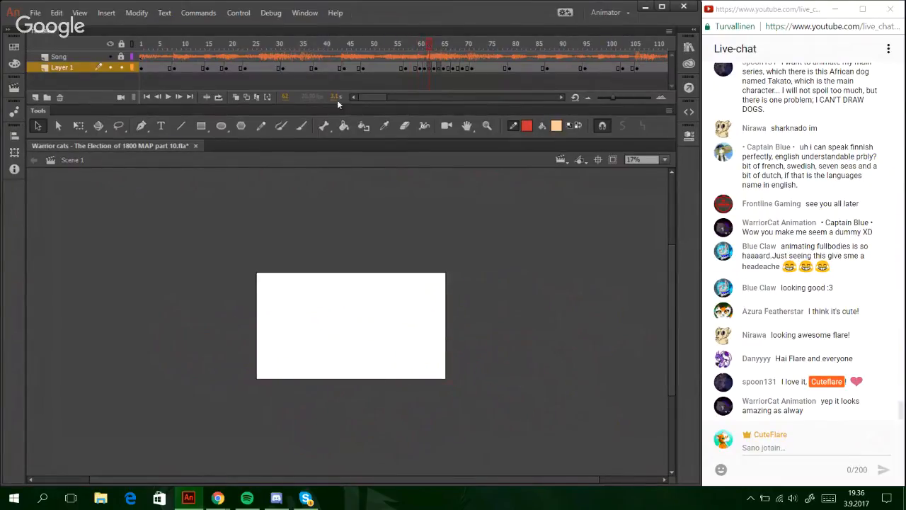
- Turn on onion skinning and settle on empty frame 64 among the neighbouring poses
{"action": "left_click", "coordinate": [241, 96]}
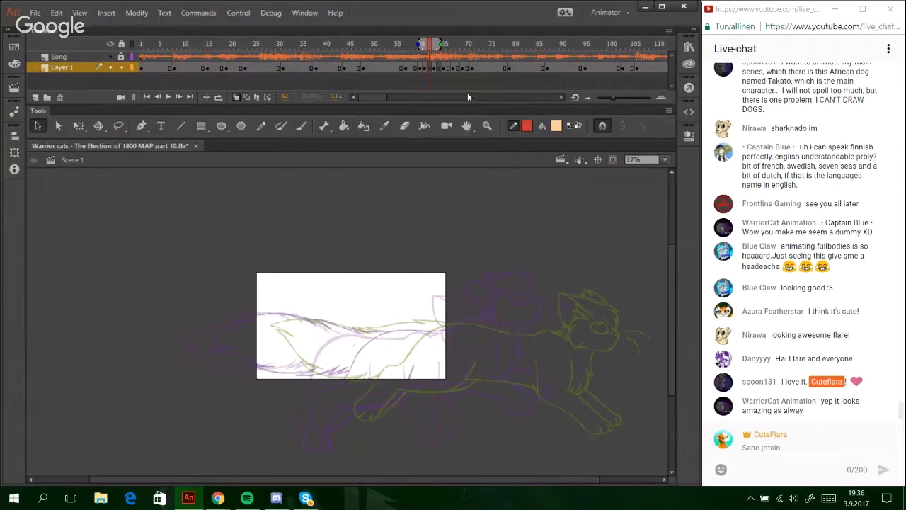
{"action": "left_click", "coordinate": [426, 45]}
{"action": "mouse_move", "coordinate": [426, 45]}
{"action": "left_mouse_down"}
{"action": "mouse_move", "coordinate": [474, 44]}
{"action": "mouse_move", "coordinate": [406, 46]}
{"action": "mouse_move", "coordinate": [440, 51]}
{"action": "mouse_move", "coordinate": [431, 52]}
{"action": "left_mouse_up"}
{"action": "left_click", "coordinate": [439, 71]}
{"action": "left_click", "coordinate": [445, 46]}
{"action": "left_click", "coordinate": [440, 46]}
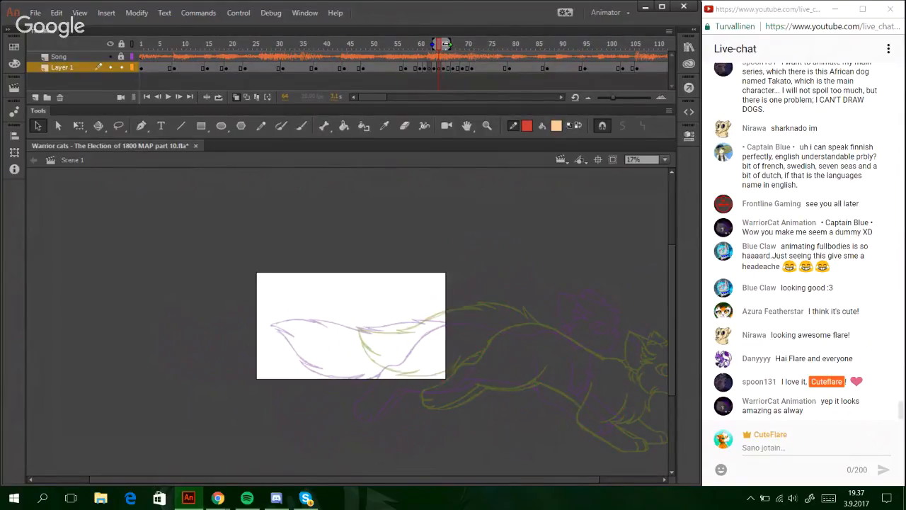
{"action": "left_click_drag", "start_coordinate": [503, 479], "coordinate": [531, 478]}
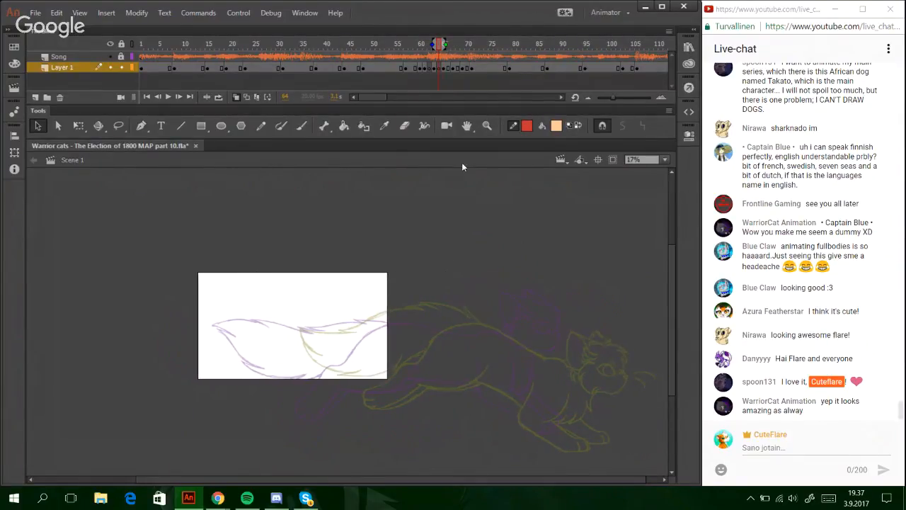
- Zoom in on the ghosted cat and draw a red Oval-tool circle over its head
{"action": "left_click", "coordinate": [486, 126]}
{"action": "left_click_drag", "start_coordinate": [481, 314], "coordinate": [646, 449]}
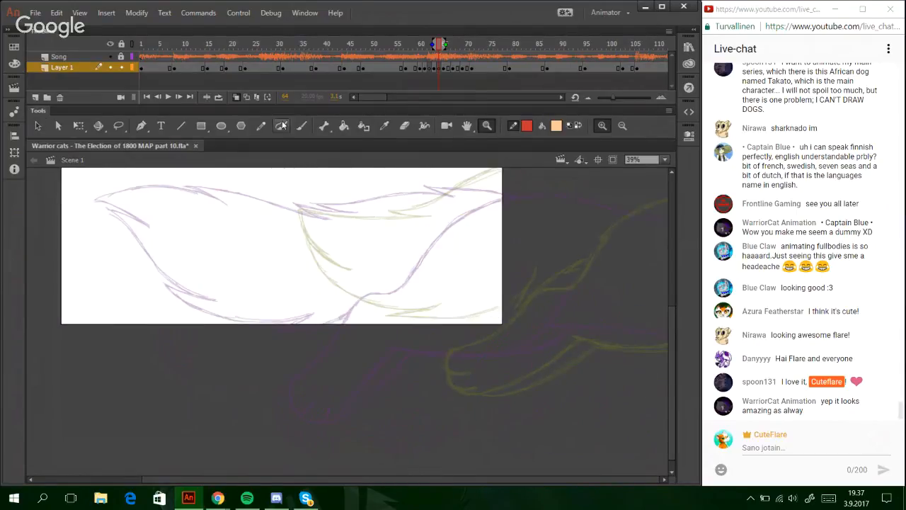
{"action": "left_click", "coordinate": [221, 129]}
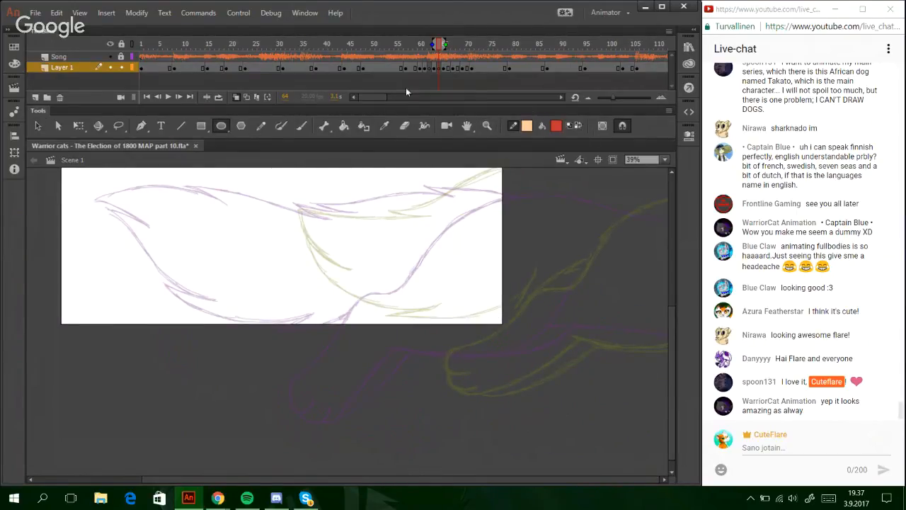
{"action": "left_click_drag", "start_coordinate": [493, 336], "coordinate": [761, 406]}
{"action": "key", "text": "ctrl+z"}
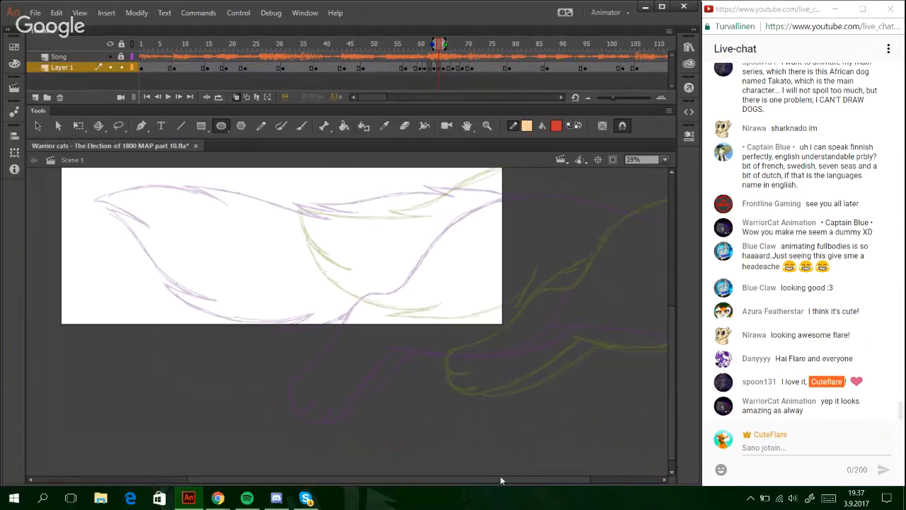
{"action": "left_click_drag", "start_coordinate": [500, 479], "coordinate": [603, 478]}
{"action": "left_click_drag", "start_coordinate": [570, 383], "coordinate": [658, 490]}
{"action": "key", "text": "ctrl+z"}
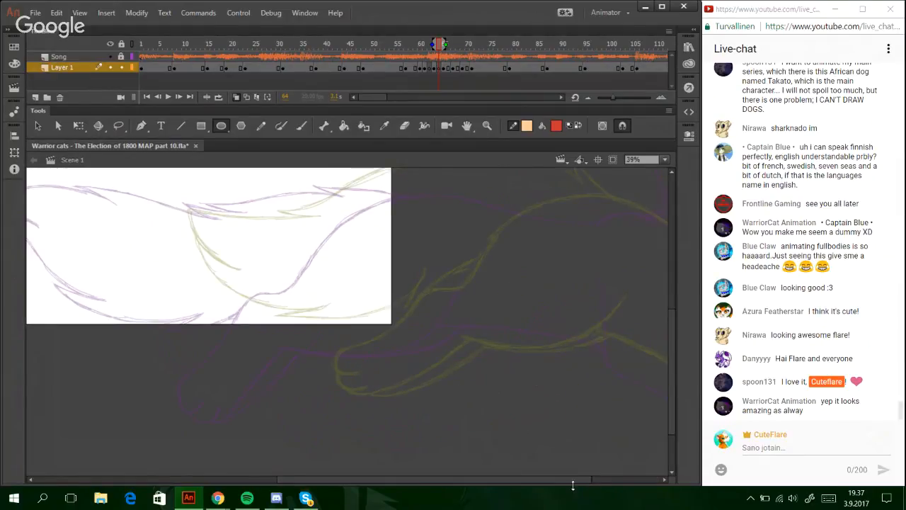
{"action": "left_click_drag", "start_coordinate": [575, 480], "coordinate": [661, 480]}
{"action": "mouse_move", "coordinate": [614, 302]}
{"action": "left_mouse_down"}
{"action": "mouse_move", "coordinate": [669, 328]}
{"action": "mouse_move", "coordinate": [668, 350]}
{"action": "left_mouse_up"}
{"action": "key", "text": "ctrl+z"}
{"action": "mouse_move", "coordinate": [592, 479]}
{"action": "left_mouse_down"}
{"action": "mouse_move", "coordinate": [661, 479]}
{"action": "mouse_move", "coordinate": [650, 478]}
{"action": "left_mouse_up"}
{"action": "left_click_drag", "start_coordinate": [673, 383], "coordinate": [673, 361]}
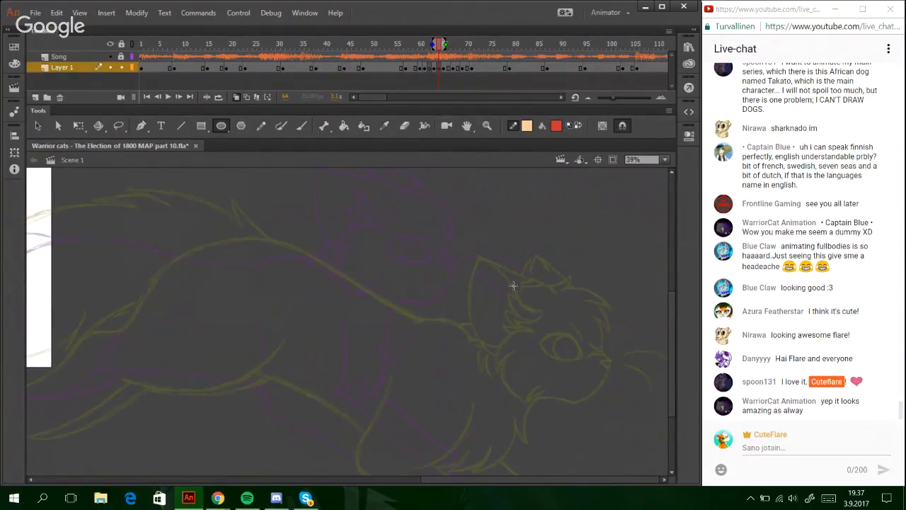
{"action": "left_click_drag", "start_coordinate": [435, 232], "coordinate": [541, 340]}
- Delete the head circle's fill to keep its outline, then reposition it with Free Transform
{"action": "left_click", "coordinate": [512, 308], "text": "ctrl"}
{"action": "key", "text": "Delete"}
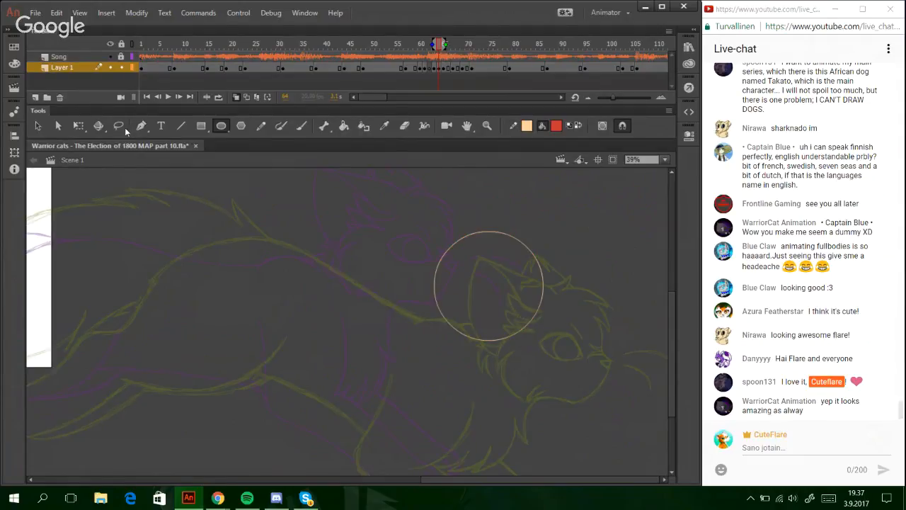
{"action": "key", "text": "q"}
{"action": "left_click_drag", "start_coordinate": [419, 227], "coordinate": [596, 388]}
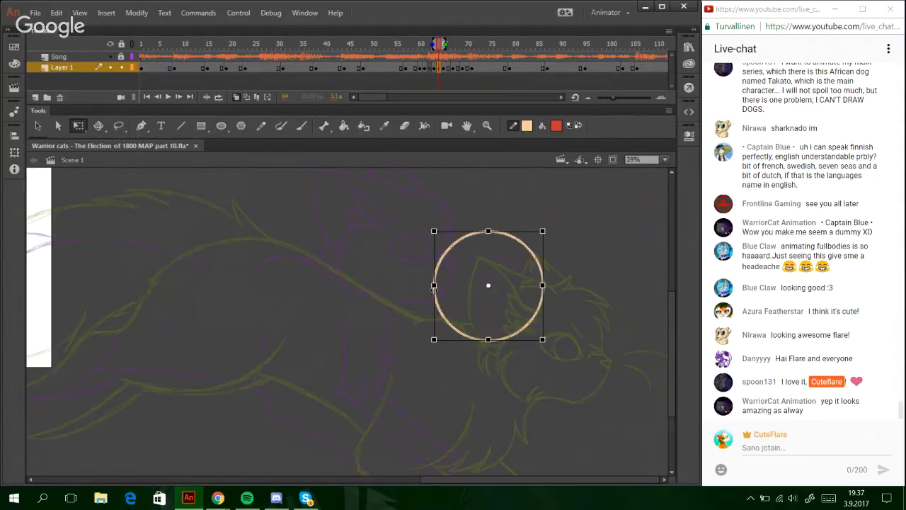
{"action": "mouse_move", "coordinate": [434, 286]}
{"action": "left_mouse_down"}
{"action": "mouse_move", "coordinate": [484, 285]}
{"action": "mouse_move", "coordinate": [433, 285]}
{"action": "left_mouse_up"}
{"action": "left_click_drag", "start_coordinate": [455, 333], "coordinate": [455, 330]}
{"action": "left_click", "coordinate": [385, 255]}
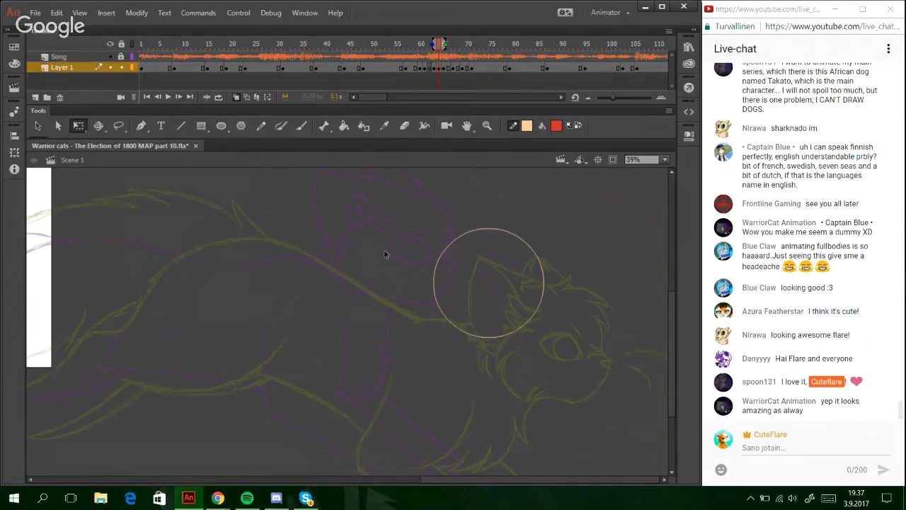
- Sketch trial front-leg strokes with the Pencil, undoing the ones that miss
{"action": "left_click", "coordinate": [259, 126]}
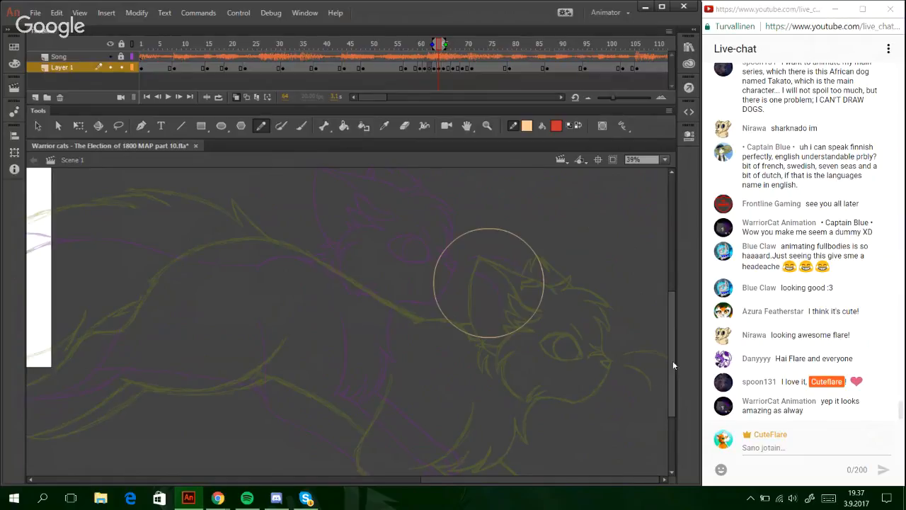
{"action": "scroll", "coordinate": [673, 361], "scroll_direction": "down", "scroll_amount": 1}
{"action": "left_click_drag", "start_coordinate": [681, 387], "coordinate": [681, 400]}
{"action": "left_click_drag", "start_coordinate": [370, 244], "coordinate": [365, 382]}
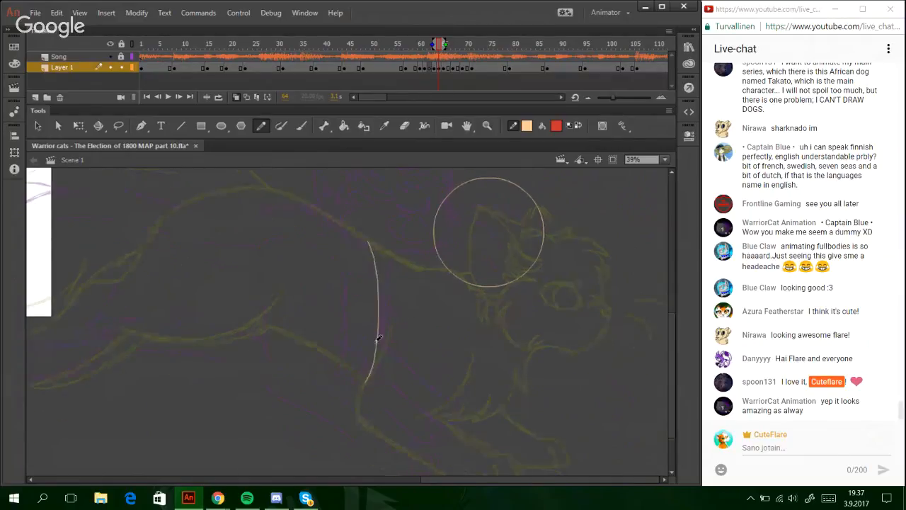
{"action": "key", "text": "ctrl+z"}
{"action": "left_click_drag", "start_coordinate": [369, 236], "coordinate": [355, 359]}
{"action": "mouse_move", "coordinate": [379, 280]}
{"action": "left_mouse_down"}
{"action": "mouse_move", "coordinate": [350, 368]}
{"action": "mouse_move", "coordinate": [450, 425]}
{"action": "left_mouse_up"}
{"action": "scroll", "coordinate": [681, 385], "scroll_direction": "down", "scroll_amount": 2}
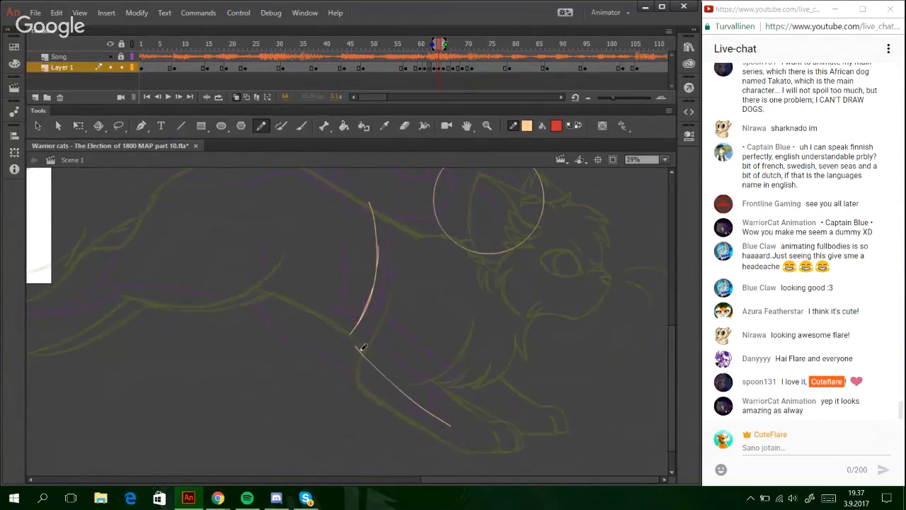
{"action": "left_click_drag", "start_coordinate": [358, 347], "coordinate": [463, 429]}
{"action": "key", "text": "ctrl+z"}
{"action": "key", "text": "ctrl+z"}
{"action": "key", "text": "ctrl+z"}
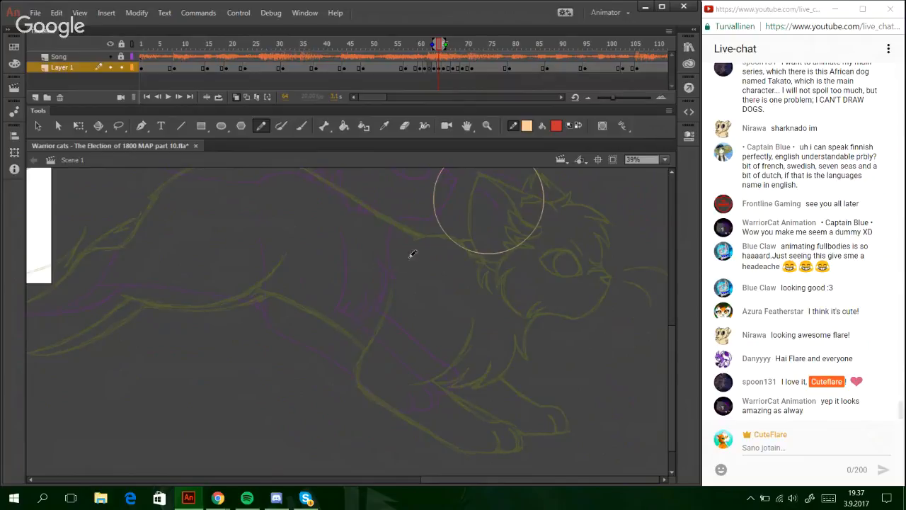
{"action": "scroll", "coordinate": [671, 362], "scroll_direction": "up", "scroll_amount": 1}
{"action": "scroll", "coordinate": [671, 363], "scroll_direction": "up", "scroll_amount": 2}
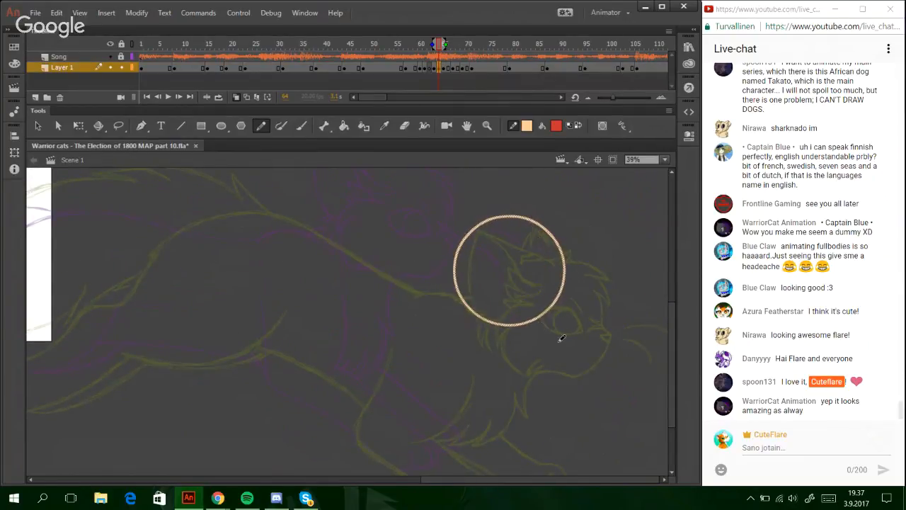
{"action": "scroll", "coordinate": [673, 366], "scroll_direction": "down", "scroll_amount": 2}
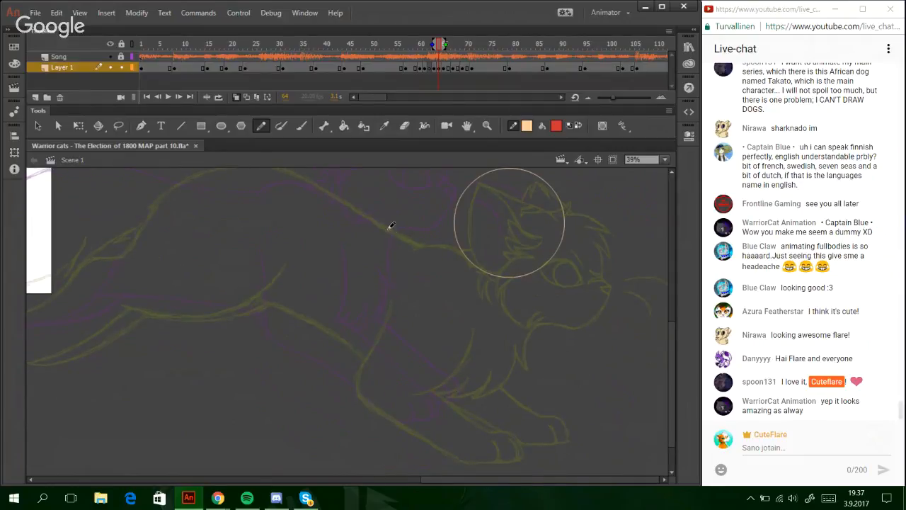
- Draw long front-leg curves from the shoulder down toward the paw
{"action": "left_click_drag", "start_coordinate": [390, 226], "coordinate": [385, 356]}
{"action": "left_click_drag", "start_coordinate": [398, 271], "coordinate": [386, 357]}
{"action": "left_click_drag", "start_coordinate": [402, 235], "coordinate": [381, 352]}
{"action": "mouse_move", "coordinate": [393, 314]}
{"action": "left_mouse_down"}
{"action": "mouse_move", "coordinate": [388, 361]}
{"action": "mouse_move", "coordinate": [466, 444]}
{"action": "left_mouse_up"}
{"action": "key", "text": "ctrl+z"}
{"action": "left_click_drag", "start_coordinate": [393, 365], "coordinate": [484, 457]}
{"action": "key", "text": "ctrl+z"}
{"action": "key", "text": "ctrl+z"}
{"action": "key", "text": "ctrl+z"}
- Add parallel curves for the other leg and retrace the front leg thicker to the shoulder
{"action": "key", "text": "ctrl+z"}
{"action": "mouse_move", "coordinate": [409, 227]}
{"action": "left_mouse_down"}
{"action": "mouse_move", "coordinate": [397, 353]}
{"action": "mouse_move", "coordinate": [419, 273]}
{"action": "mouse_move", "coordinate": [399, 352]}
{"action": "mouse_move", "coordinate": [413, 323]}
{"action": "mouse_move", "coordinate": [405, 356]}
{"action": "mouse_move", "coordinate": [434, 415]}
{"action": "mouse_move", "coordinate": [407, 373]}
{"action": "mouse_move", "coordinate": [479, 451]}
{"action": "left_mouse_up"}
{"action": "left_click_drag", "start_coordinate": [403, 367], "coordinate": [484, 456]}
{"action": "mouse_move", "coordinate": [392, 367]}
{"action": "left_mouse_down"}
{"action": "mouse_move", "coordinate": [418, 297]}
{"action": "mouse_move", "coordinate": [419, 312]}
{"action": "mouse_move", "coordinate": [417, 301]}
{"action": "mouse_move", "coordinate": [412, 346]}
{"action": "mouse_move", "coordinate": [414, 243]}
{"action": "left_mouse_up"}
{"action": "mouse_move", "coordinate": [417, 300]}
{"action": "left_mouse_down"}
{"action": "mouse_move", "coordinate": [403, 220]}
{"action": "mouse_move", "coordinate": [444, 339]}
{"action": "left_mouse_up"}
{"action": "key", "text": "ctrl+z"}
{"action": "mouse_move", "coordinate": [443, 233]}
{"action": "left_mouse_down"}
{"action": "mouse_move", "coordinate": [444, 340]}
{"action": "mouse_move", "coordinate": [456, 335]}
{"action": "mouse_move", "coordinate": [444, 352]}
{"action": "left_mouse_up"}
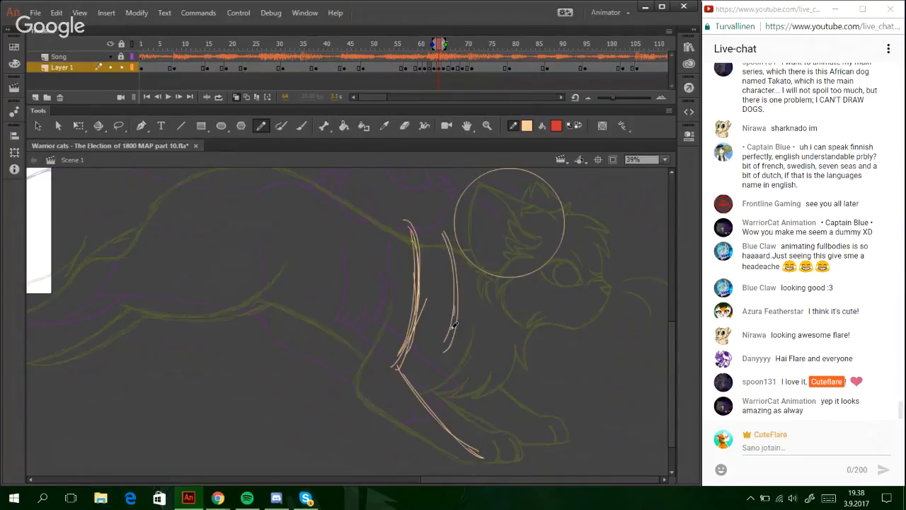
{"action": "mouse_move", "coordinate": [456, 309]}
{"action": "left_mouse_down"}
{"action": "mouse_move", "coordinate": [445, 360]}
{"action": "mouse_move", "coordinate": [514, 423]}
{"action": "left_mouse_up"}
{"action": "key", "text": "ctrl+z"}
{"action": "key", "text": "ctrl+z"}
{"action": "key", "text": "ctrl+z"}
{"action": "key", "text": "ctrl+z"}
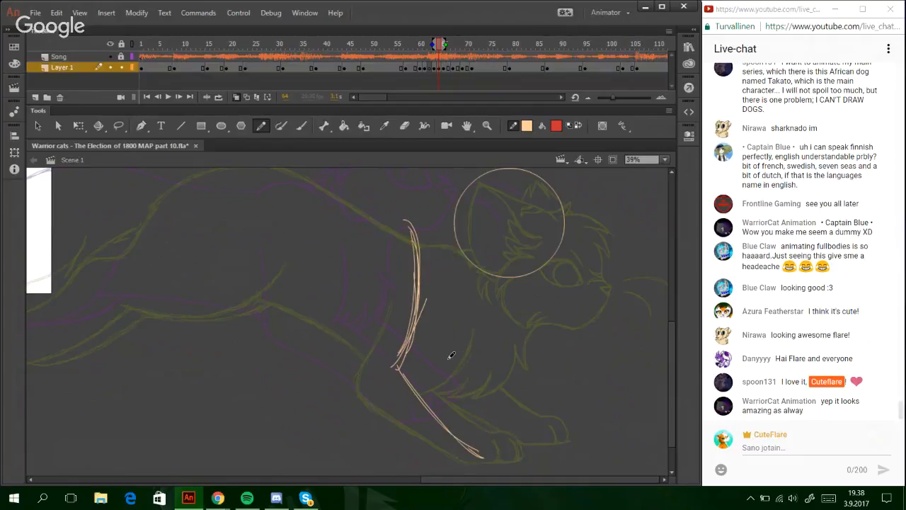
{"action": "mouse_move", "coordinate": [445, 364]}
{"action": "left_mouse_down"}
{"action": "mouse_move", "coordinate": [454, 274]}
{"action": "mouse_move", "coordinate": [459, 286]}
{"action": "mouse_move", "coordinate": [445, 228]}
{"action": "mouse_move", "coordinate": [470, 323]}
{"action": "left_mouse_up"}
{"action": "key", "text": "ctrl+z"}
{"action": "mouse_move", "coordinate": [462, 275]}
{"action": "left_mouse_down"}
{"action": "mouse_move", "coordinate": [466, 324]}
{"action": "mouse_move", "coordinate": [448, 363]}
{"action": "left_mouse_up"}
{"action": "mouse_move", "coordinate": [453, 364]}
{"action": "left_mouse_down"}
{"action": "mouse_move", "coordinate": [502, 425]}
{"action": "mouse_move", "coordinate": [538, 433]}
{"action": "left_mouse_up"}
{"action": "key", "text": "ctrl+z"}
{"action": "mouse_move", "coordinate": [452, 361]}
{"action": "left_mouse_down"}
{"action": "mouse_move", "coordinate": [467, 317]}
{"action": "mouse_move", "coordinate": [471, 328]}
{"action": "mouse_move", "coordinate": [456, 235]}
{"action": "left_mouse_up"}
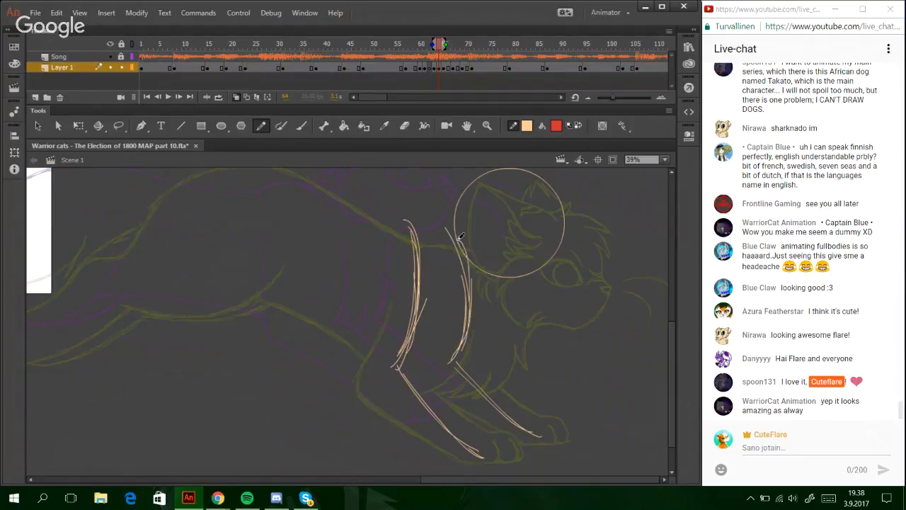
{"action": "left_click_drag", "start_coordinate": [468, 297], "coordinate": [449, 229]}
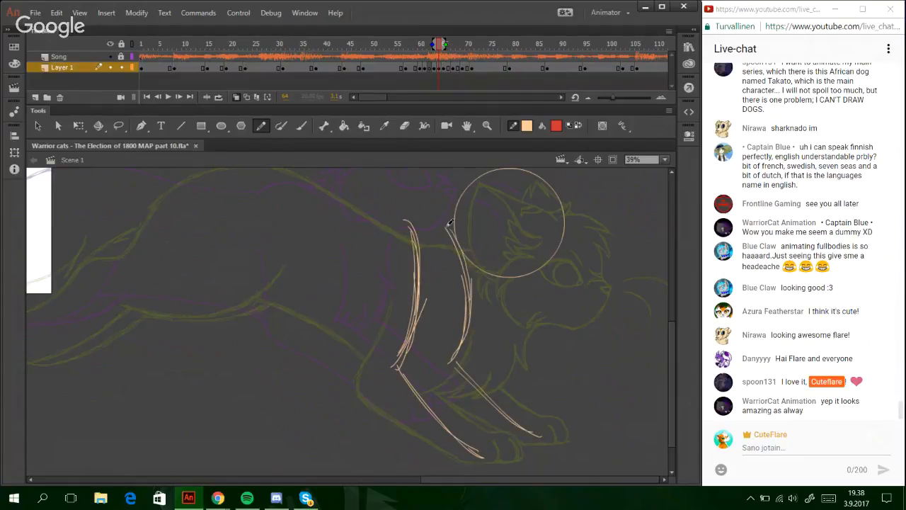
- Nudge the head circle right and down, then select all strokes in the frame
{"action": "left_click", "coordinate": [533, 272], "text": "ctrl"}
{"action": "key", "text": "Right"}
{"action": "key", "text": "Right"}
{"action": "key", "text": "Right"}
{"action": "key", "text": "Right"}
{"action": "key", "text": "Right"}
{"action": "key", "text": "Right"}
{"action": "key", "text": "Right"}
{"action": "key", "text": "Right"}
{"action": "key", "text": "Right"}
{"action": "key", "text": "Right"}
{"action": "key", "text": "Right"}
{"action": "key", "text": "Right"}
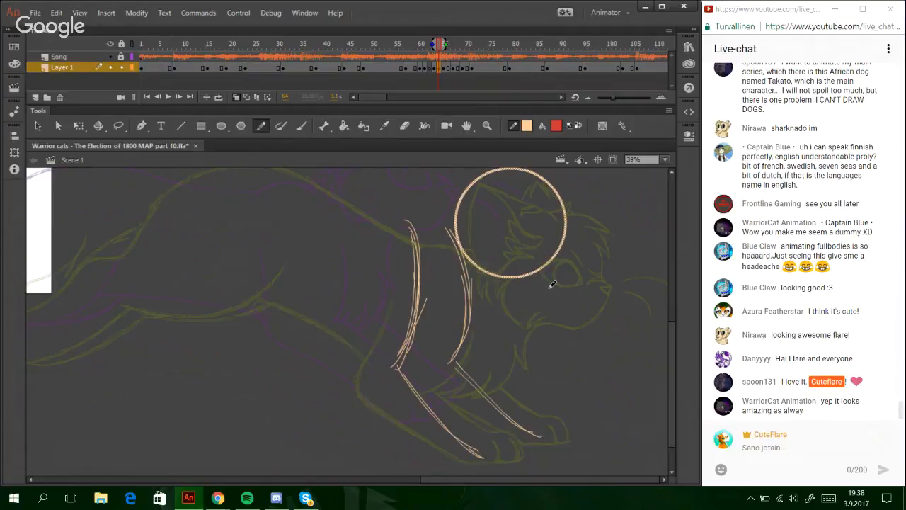
{"action": "key", "text": "Down"}
{"action": "key", "text": "Down"}
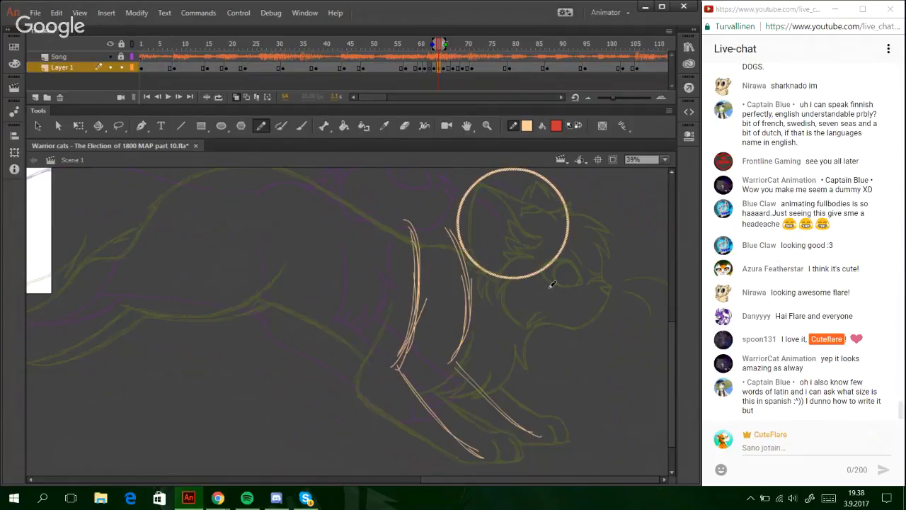
{"action": "key", "text": "ctrl+a"}
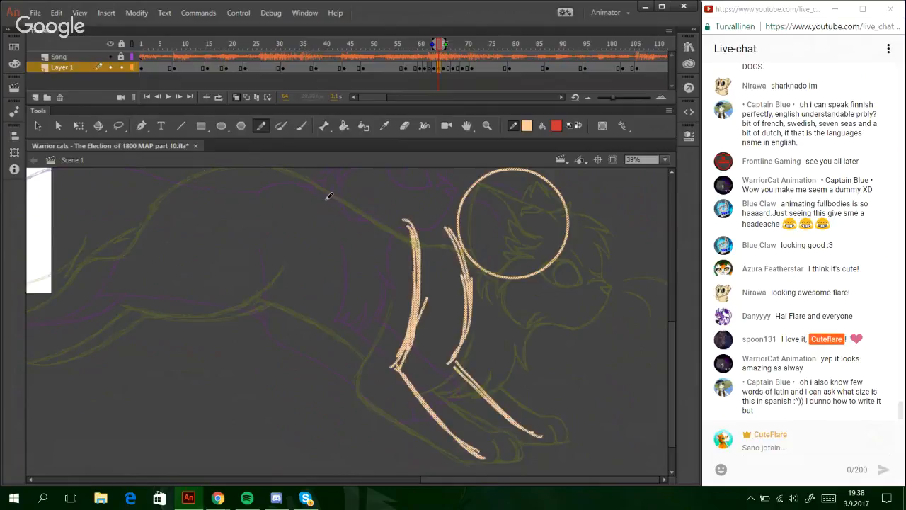
- Skew the leg strokes and head circle forward and shift them right with Free Transform
{"action": "left_click", "coordinate": [78, 125]}
{"action": "left_click_drag", "start_coordinate": [435, 170], "coordinate": [441, 169]}
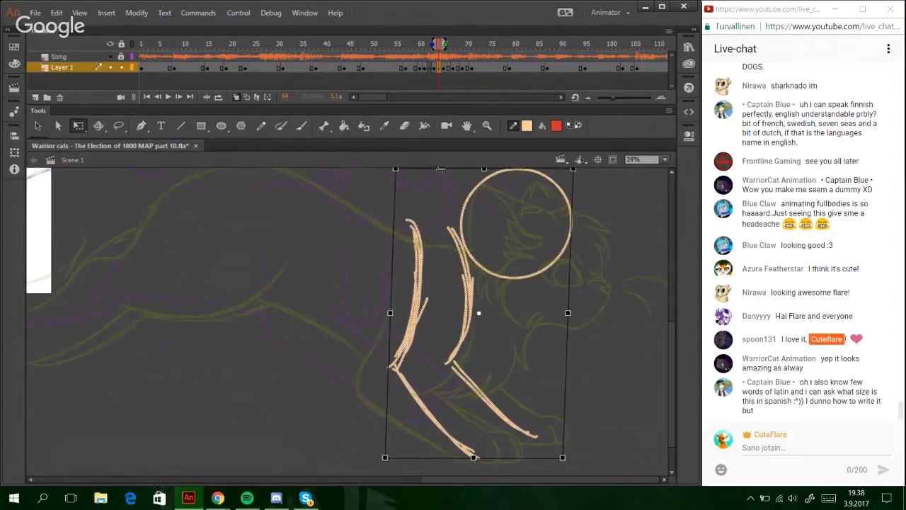
{"action": "key", "text": "Right"}
{"action": "key", "text": "Right"}
{"action": "key", "text": "Right"}
{"action": "key", "text": "Right"}
{"action": "key", "text": "Right"}
{"action": "key", "text": "Right"}
{"action": "key", "text": "Right"}
{"action": "key", "text": "Right"}
{"action": "key", "text": "Right"}
{"action": "key", "text": "Right"}
{"action": "key", "text": "Right"}
{"action": "key", "text": "Right"}
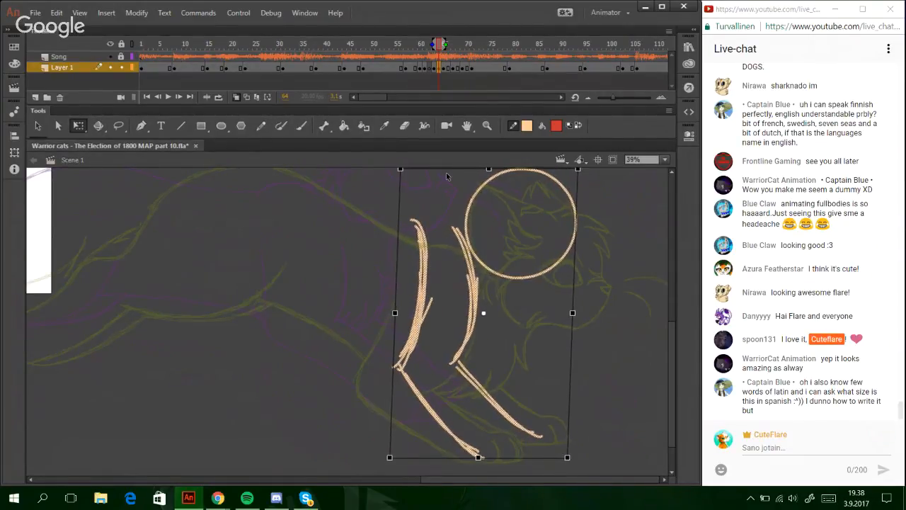
{"action": "key", "text": "Right"}
{"action": "key", "text": "Right"}
{"action": "key", "text": "Right"}
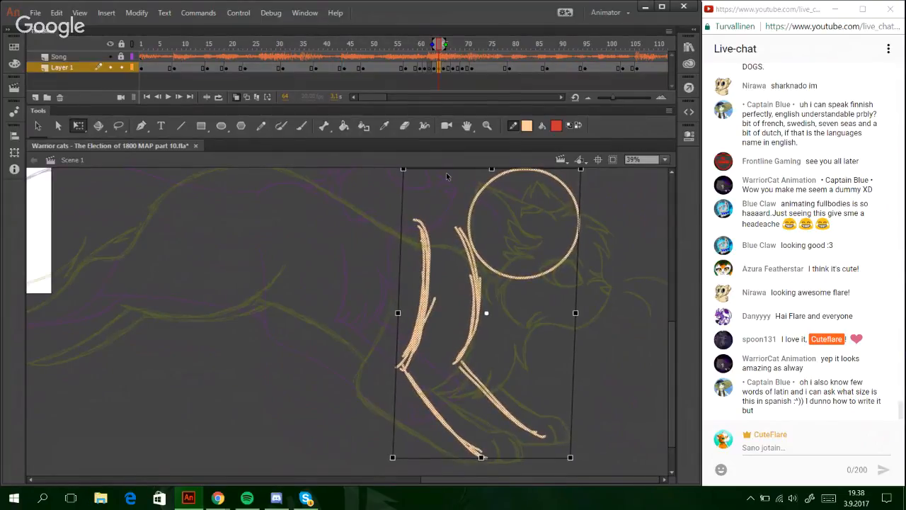
{"action": "left_click", "coordinate": [642, 312]}
{"action": "scroll", "coordinate": [628, 317], "scroll_direction": "up", "scroll_amount": 1}
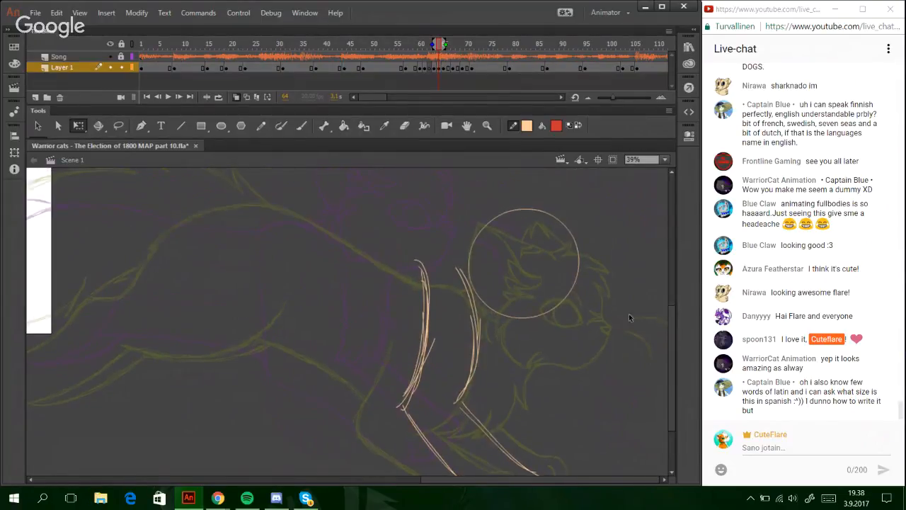
{"action": "left_click", "coordinate": [540, 315]}
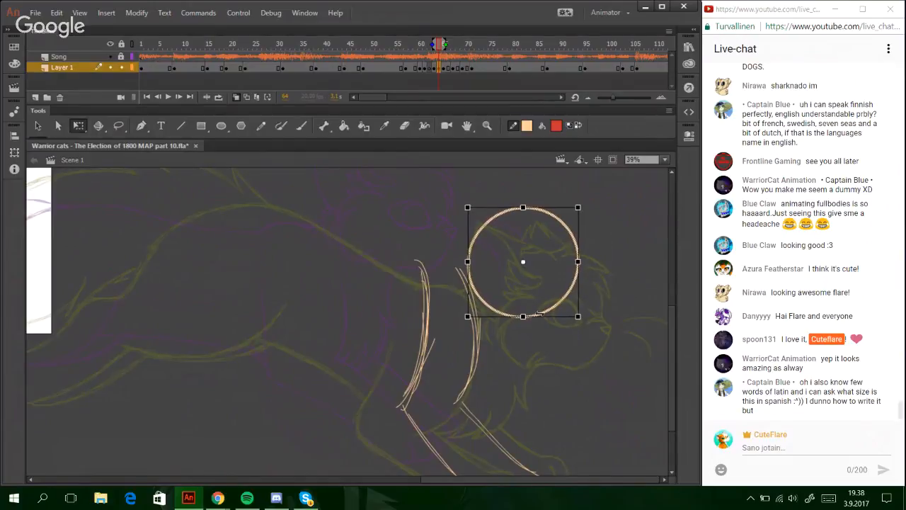
{"action": "left_click", "coordinate": [606, 431]}
- Sketch a long diagonal hind-leg line with the Pencil
{"action": "key", "text": "y"}
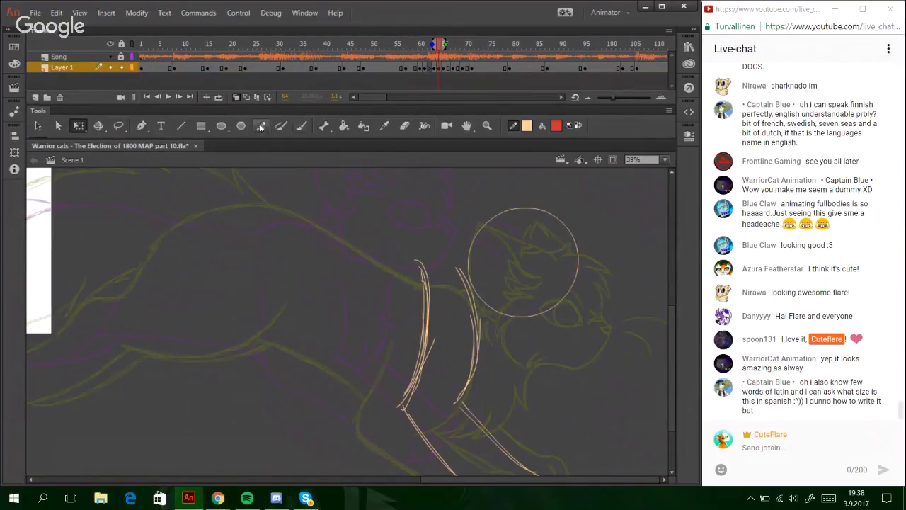
{"action": "mouse_move", "coordinate": [433, 480]}
{"action": "left_mouse_down"}
{"action": "mouse_move", "coordinate": [296, 471]}
{"action": "mouse_move", "coordinate": [454, 480]}
{"action": "mouse_move", "coordinate": [415, 486]}
{"action": "left_mouse_up"}
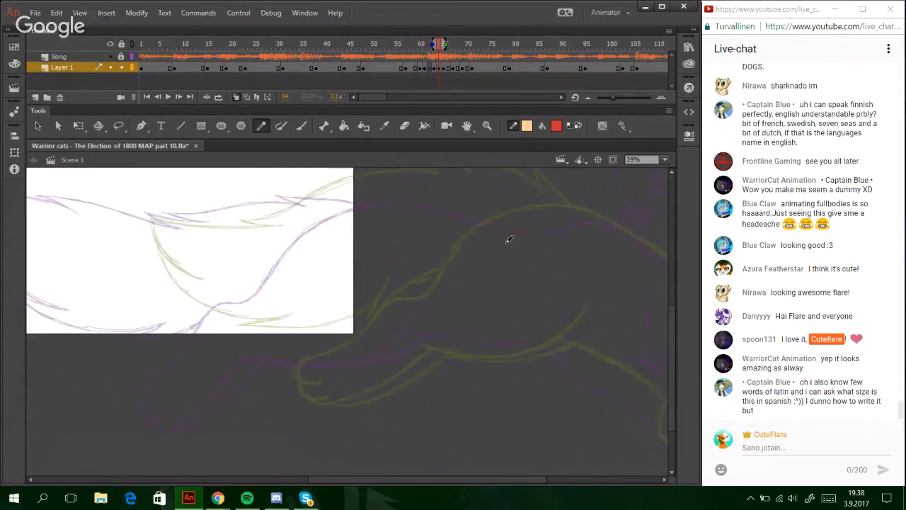
{"action": "mouse_move", "coordinate": [481, 253]}
{"action": "left_mouse_down"}
{"action": "mouse_move", "coordinate": [401, 332]}
{"action": "mouse_move", "coordinate": [328, 323]}
{"action": "mouse_move", "coordinate": [287, 344]}
{"action": "mouse_move", "coordinate": [228, 405]}
{"action": "left_mouse_up"}
- Build up the hind-leg diagonal with extra light pencil strokes
{"action": "mouse_move", "coordinate": [299, 333]}
{"action": "left_mouse_down"}
{"action": "mouse_move", "coordinate": [221, 412]}
{"action": "mouse_move", "coordinate": [255, 390]}
{"action": "left_mouse_up"}
{"action": "mouse_move", "coordinate": [304, 326]}
{"action": "left_mouse_down"}
{"action": "mouse_move", "coordinate": [392, 328]}
{"action": "mouse_move", "coordinate": [418, 320]}
{"action": "left_mouse_up"}
{"action": "mouse_move", "coordinate": [464, 270]}
{"action": "left_mouse_down"}
{"action": "mouse_move", "coordinate": [419, 318]}
{"action": "mouse_move", "coordinate": [453, 289]}
{"action": "left_mouse_up"}
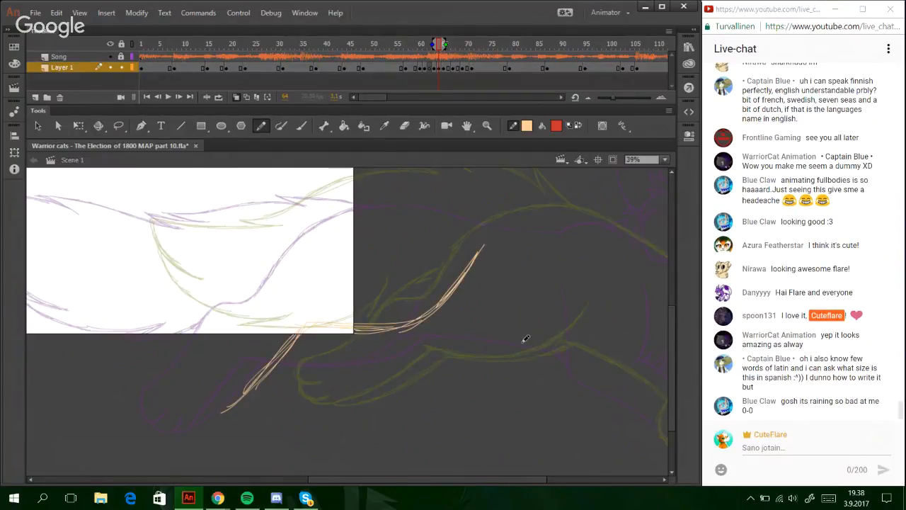
{"action": "left_click_drag", "start_coordinate": [439, 479], "coordinate": [496, 497]}
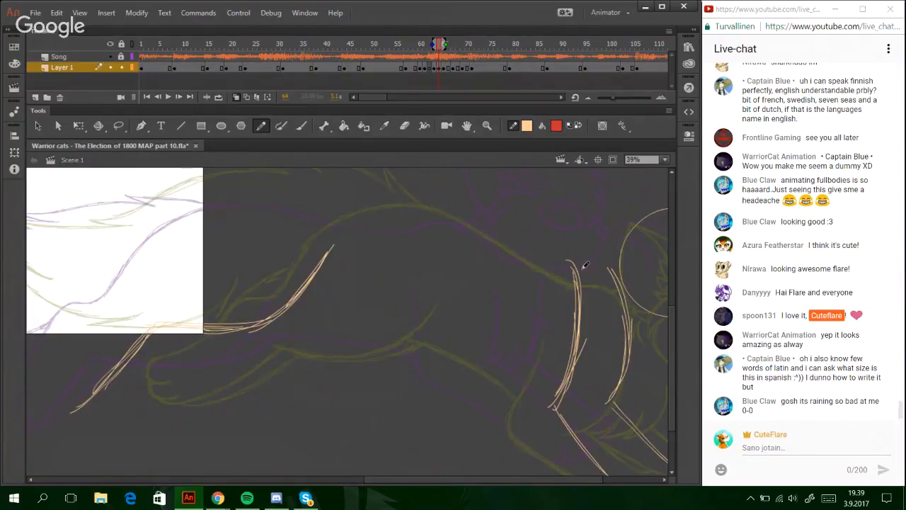
{"action": "key", "text": "ctrl+z"}
- Sketch the arching back line from hindquarters to shoulder, then swap colours to draw in red
{"action": "mouse_move", "coordinate": [616, 257]}
{"action": "left_mouse_down"}
{"action": "mouse_move", "coordinate": [518, 262]}
{"action": "mouse_move", "coordinate": [534, 263]}
{"action": "mouse_move", "coordinate": [466, 233]}
{"action": "left_mouse_up"}
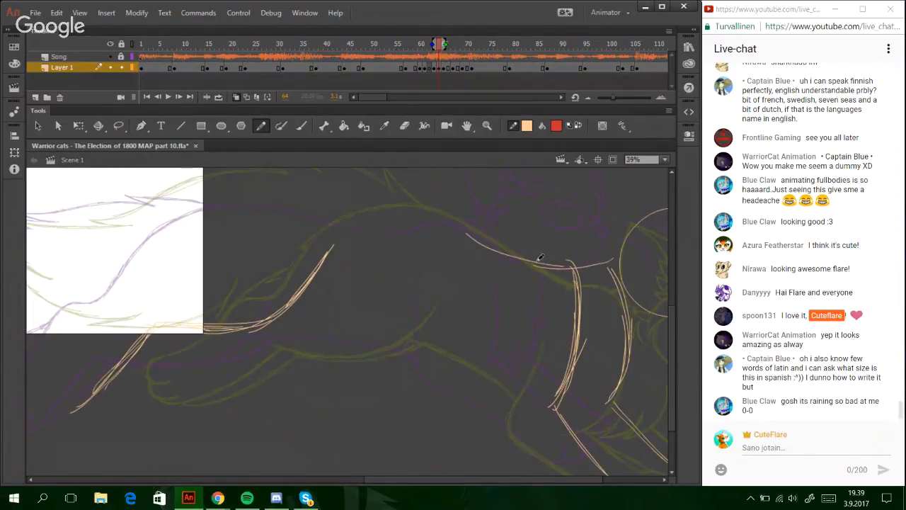
{"action": "left_click_drag", "start_coordinate": [535, 262], "coordinate": [427, 217]}
{"action": "key", "text": "ctrl+z"}
{"action": "key", "text": "ctrl+z"}
{"action": "mouse_move", "coordinate": [199, 256]}
{"action": "left_mouse_down"}
{"action": "mouse_move", "coordinate": [261, 226]}
{"action": "mouse_move", "coordinate": [310, 210]}
{"action": "left_mouse_up"}
{"action": "mouse_move", "coordinate": [234, 233]}
{"action": "left_mouse_down"}
{"action": "mouse_move", "coordinate": [292, 209]}
{"action": "mouse_move", "coordinate": [410, 233]}
{"action": "mouse_move", "coordinate": [337, 207]}
{"action": "mouse_move", "coordinate": [434, 236]}
{"action": "left_mouse_up"}
{"action": "left_click_drag", "start_coordinate": [369, 211], "coordinate": [466, 253]}
{"action": "key", "text": "ctrl+z"}
{"action": "left_click_drag", "start_coordinate": [401, 224], "coordinate": [505, 261]}
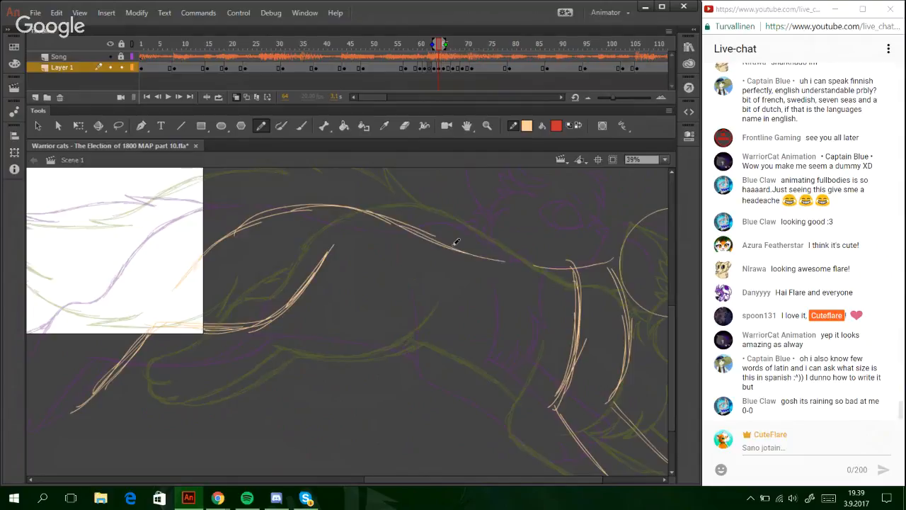
{"action": "key", "text": "ctrl+z"}
{"action": "key", "text": "ctrl+z"}
{"action": "left_click_drag", "start_coordinate": [446, 243], "coordinate": [542, 265]}
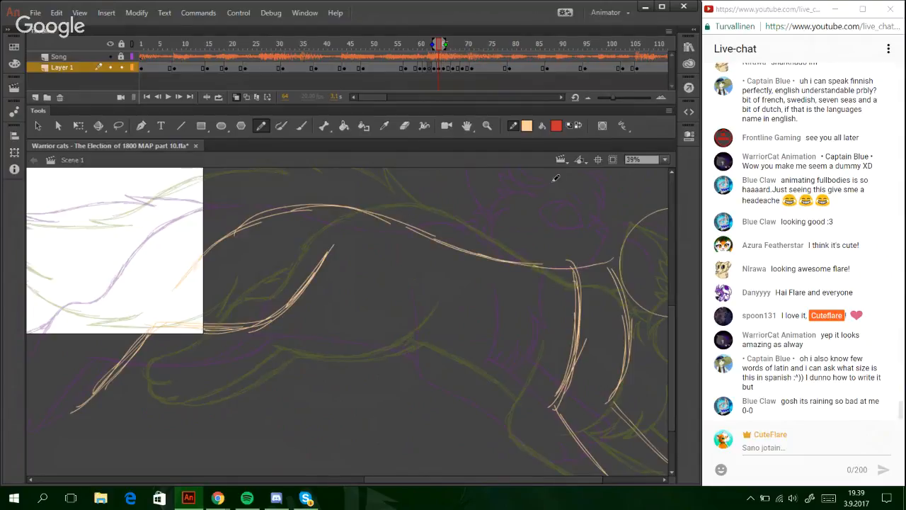
{"action": "left_click", "coordinate": [578, 126]}
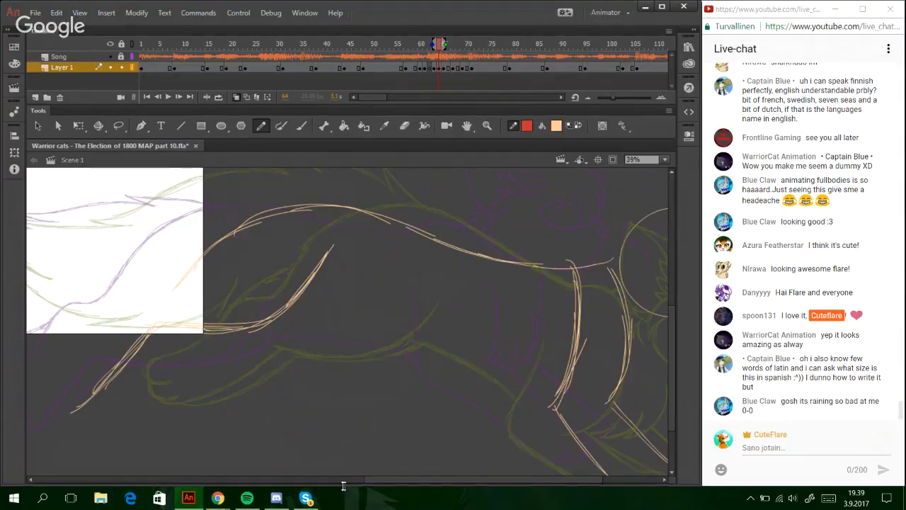
- Draw a red curve under the hind leg, then skew, nudge and narrow it with Free Transform
{"action": "left_click", "coordinate": [344, 480]}
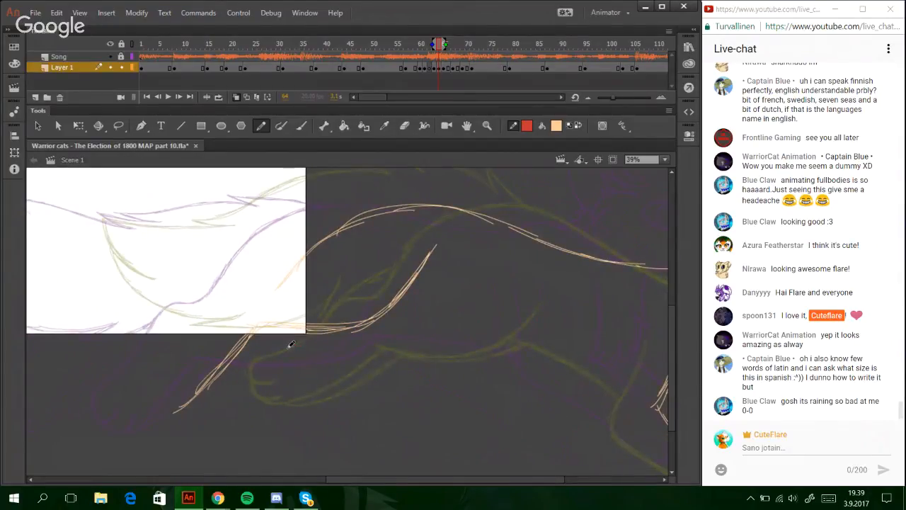
{"action": "mouse_move", "coordinate": [282, 347]}
{"action": "left_mouse_down"}
{"action": "mouse_move", "coordinate": [360, 354]}
{"action": "mouse_move", "coordinate": [437, 325]}
{"action": "left_mouse_up"}
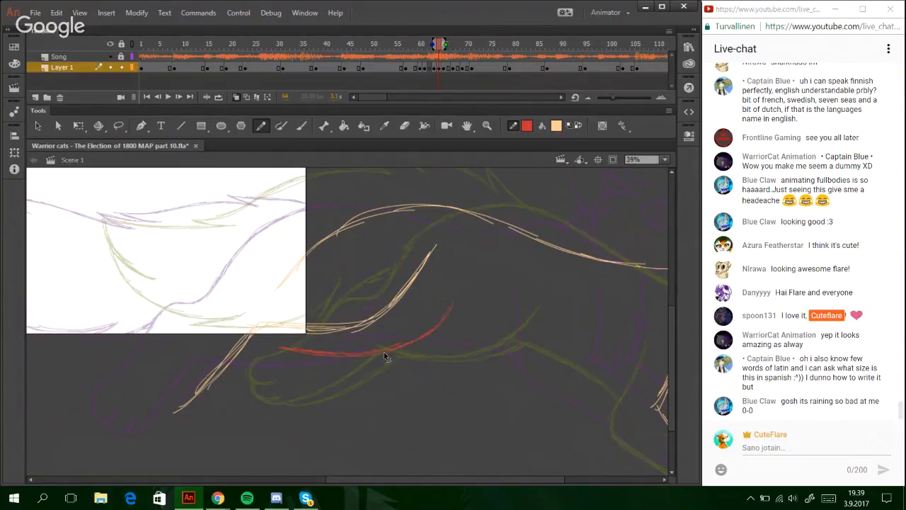
{"action": "mouse_move", "coordinate": [367, 352]}
{"action": "left_mouse_down"}
{"action": "mouse_move", "coordinate": [404, 346]}
{"action": "mouse_move", "coordinate": [455, 303]}
{"action": "left_mouse_up"}
{"action": "left_click", "coordinate": [351, 352], "text": "ctrl"}
{"action": "left_click", "coordinate": [78, 125]}
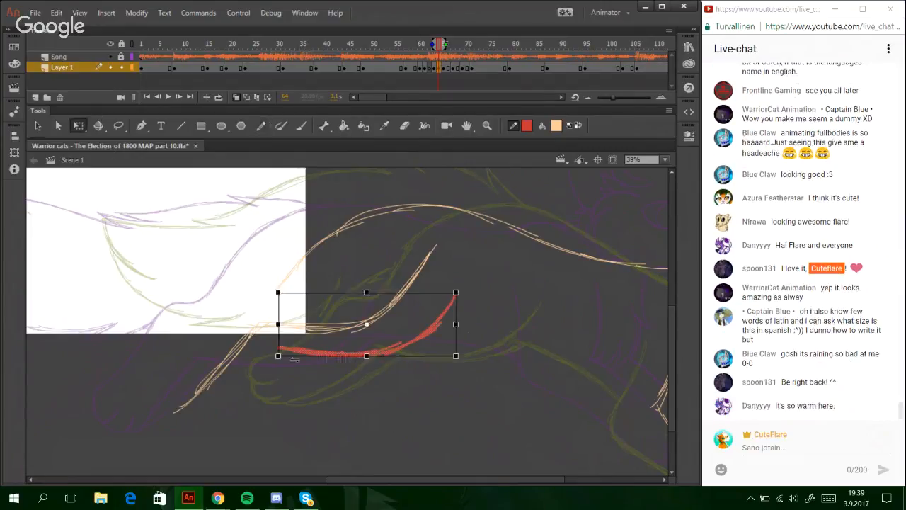
{"action": "mouse_move", "coordinate": [347, 357]}
{"action": "left_mouse_down"}
{"action": "mouse_move", "coordinate": [337, 358]}
{"action": "mouse_move", "coordinate": [356, 366]}
{"action": "left_mouse_up"}
{"action": "key", "text": "Left"}
{"action": "key", "text": "Left"}
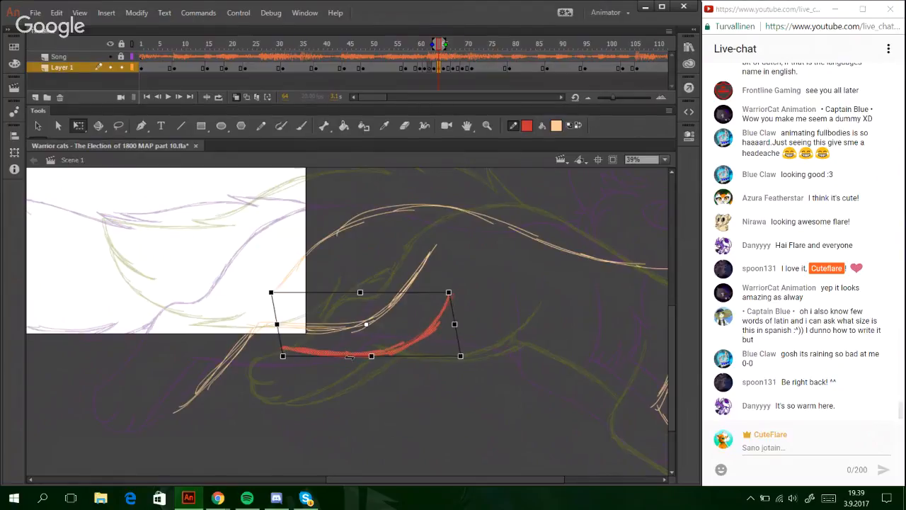
{"action": "key", "text": "Down"}
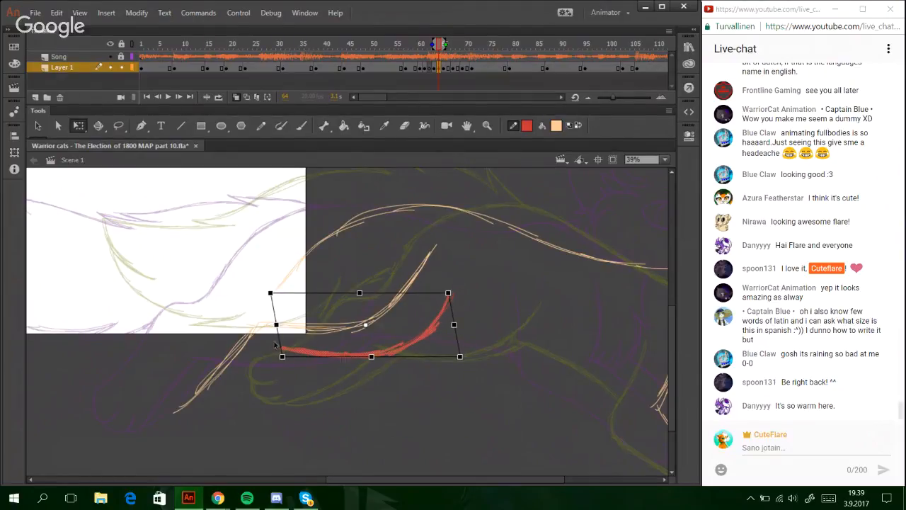
{"action": "left_click_drag", "start_coordinate": [278, 328], "coordinate": [270, 323]}
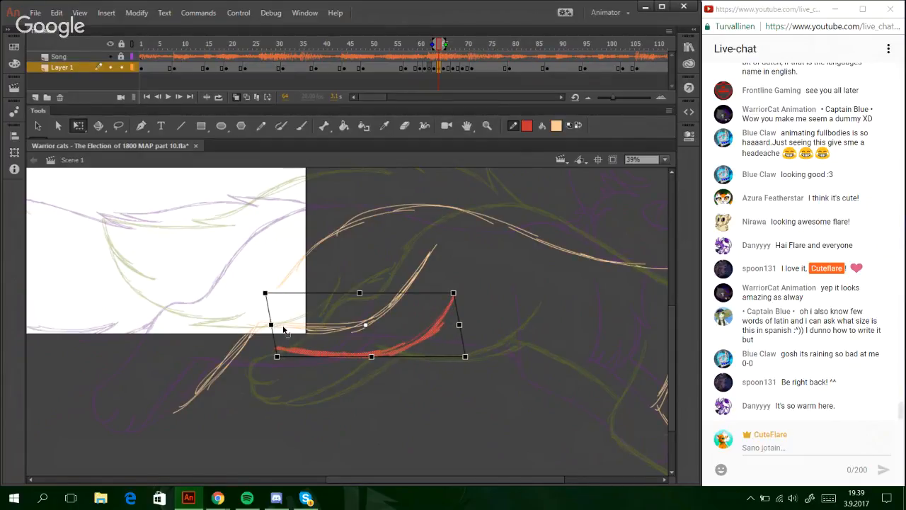
{"action": "left_click", "coordinate": [558, 401]}
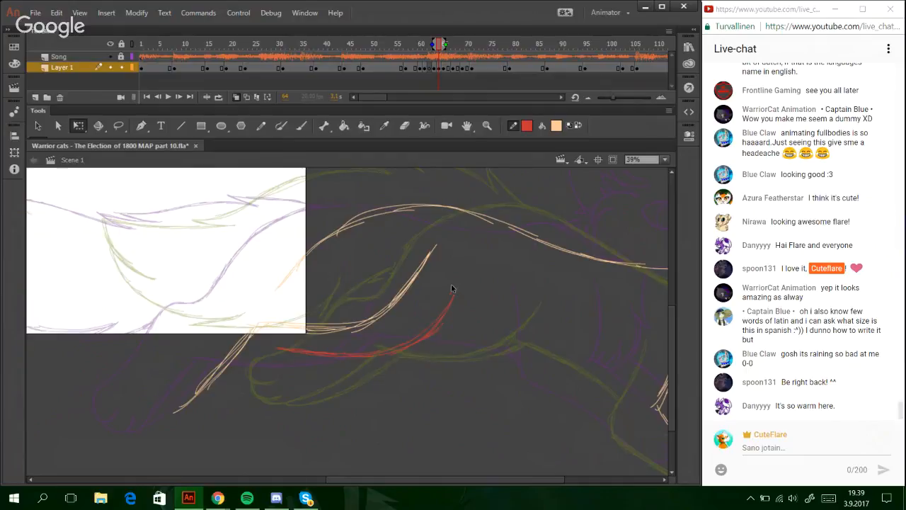
- Reselect the leg strokes and lasso around the red curve, then deselect
{"action": "left_click_drag", "start_coordinate": [336, 290], "coordinate": [526, 401]}
{"action": "left_click_drag", "start_coordinate": [489, 378], "coordinate": [340, 253]}
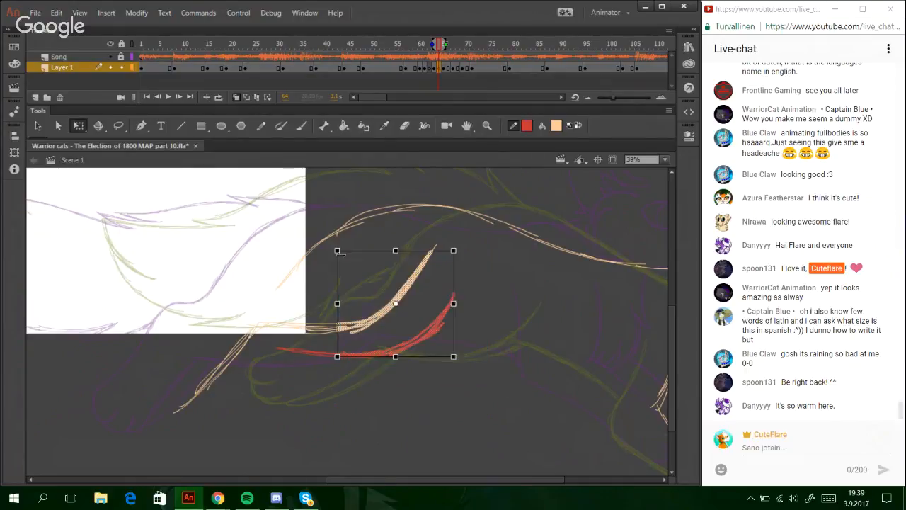
{"action": "left_click", "coordinate": [512, 441]}
{"action": "key", "text": "l"}
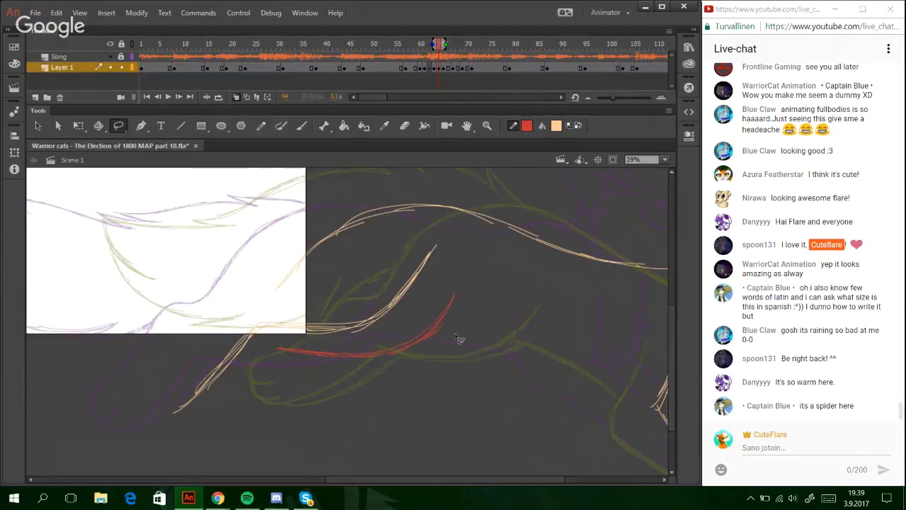
{"action": "mouse_move", "coordinate": [333, 382]}
{"action": "left_mouse_down"}
{"action": "mouse_move", "coordinate": [423, 288]}
{"action": "mouse_move", "coordinate": [381, 409]}
{"action": "mouse_move", "coordinate": [348, 404]}
{"action": "left_mouse_up"}
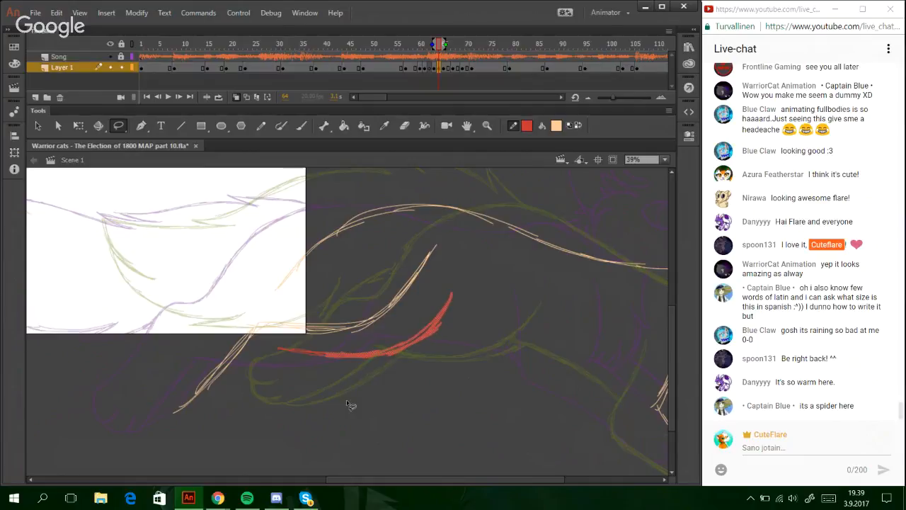
{"action": "left_click", "coordinate": [507, 415]}
- Sketch red pencil lines down both front legs with the Pencil (Y)
{"action": "key", "text": "y"}
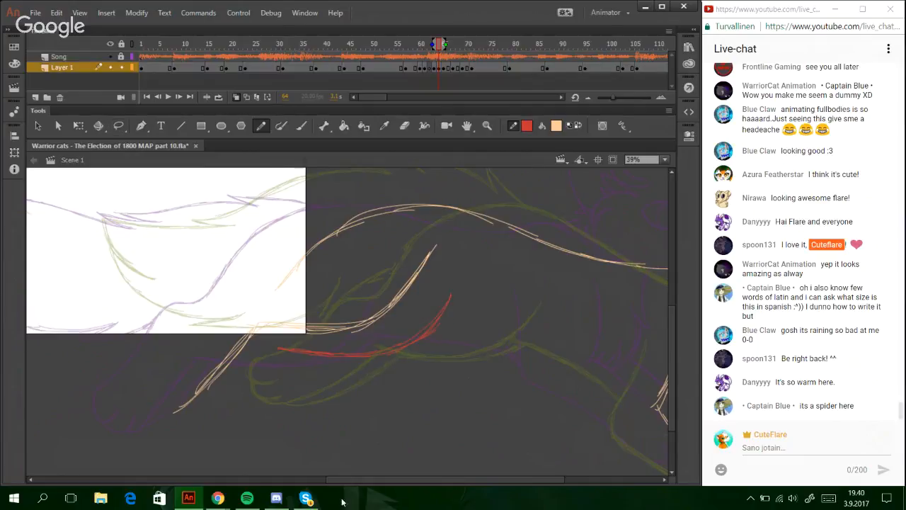
{"action": "left_click_drag", "start_coordinate": [395, 478], "coordinate": [529, 481]}
{"action": "left_click_drag", "start_coordinate": [405, 262], "coordinate": [433, 262]}
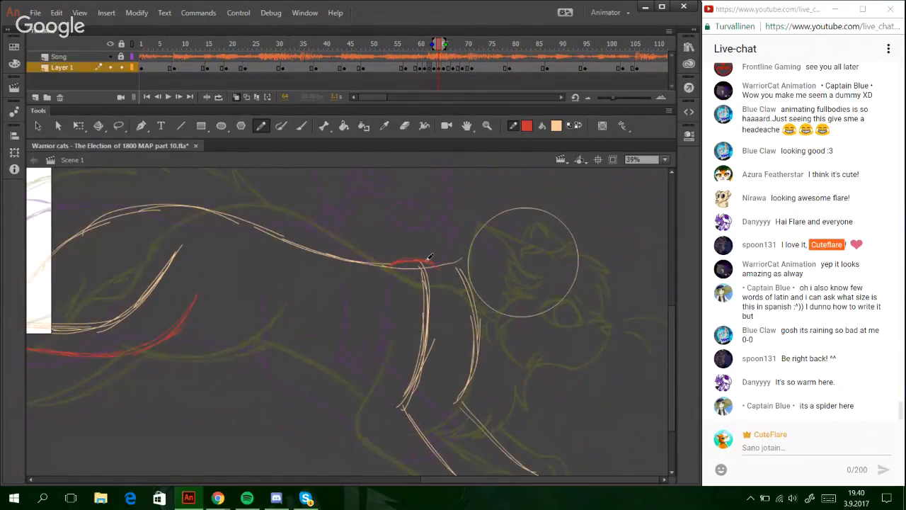
{"action": "left_click_drag", "start_coordinate": [673, 358], "coordinate": [674, 383]}
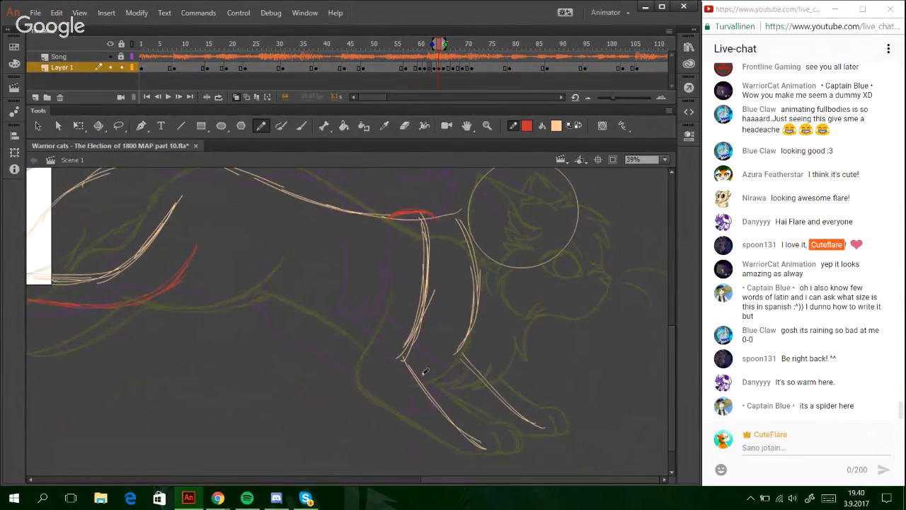
{"action": "left_click_drag", "start_coordinate": [429, 352], "coordinate": [430, 362]}
{"action": "mouse_move", "coordinate": [461, 282]}
{"action": "left_mouse_down"}
{"action": "mouse_move", "coordinate": [439, 348]}
{"action": "mouse_move", "coordinate": [457, 315]}
{"action": "mouse_move", "coordinate": [458, 276]}
{"action": "left_mouse_up"}
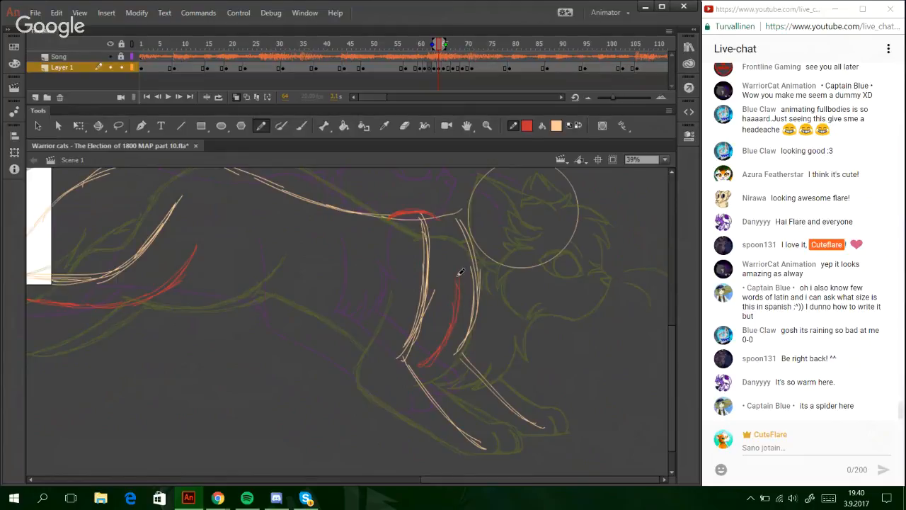
{"action": "left_click_drag", "start_coordinate": [372, 286], "coordinate": [362, 358]}
{"action": "mouse_move", "coordinate": [371, 311]}
{"action": "left_mouse_down"}
{"action": "mouse_move", "coordinate": [359, 367]}
{"action": "mouse_move", "coordinate": [374, 377]}
{"action": "mouse_move", "coordinate": [360, 358]}
{"action": "mouse_move", "coordinate": [404, 407]}
{"action": "mouse_move", "coordinate": [358, 367]}
{"action": "mouse_move", "coordinate": [373, 389]}
{"action": "left_mouse_up"}
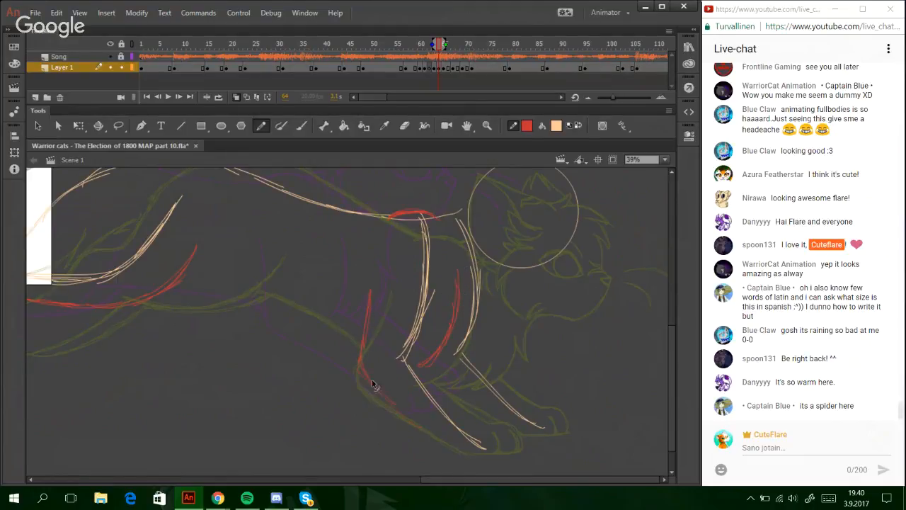
- Extend the red leg lines along the lower-leg bend toward the paw and trace the leg's front edge
{"action": "mouse_move", "coordinate": [364, 358]}
{"action": "left_mouse_down"}
{"action": "mouse_move", "coordinate": [393, 405]}
{"action": "mouse_move", "coordinate": [360, 377]}
{"action": "mouse_move", "coordinate": [438, 434]}
{"action": "left_mouse_up"}
{"action": "mouse_move", "coordinate": [367, 387]}
{"action": "left_mouse_down"}
{"action": "mouse_move", "coordinate": [456, 451]}
{"action": "mouse_move", "coordinate": [445, 440]}
{"action": "mouse_move", "coordinate": [493, 450]}
{"action": "left_mouse_up"}
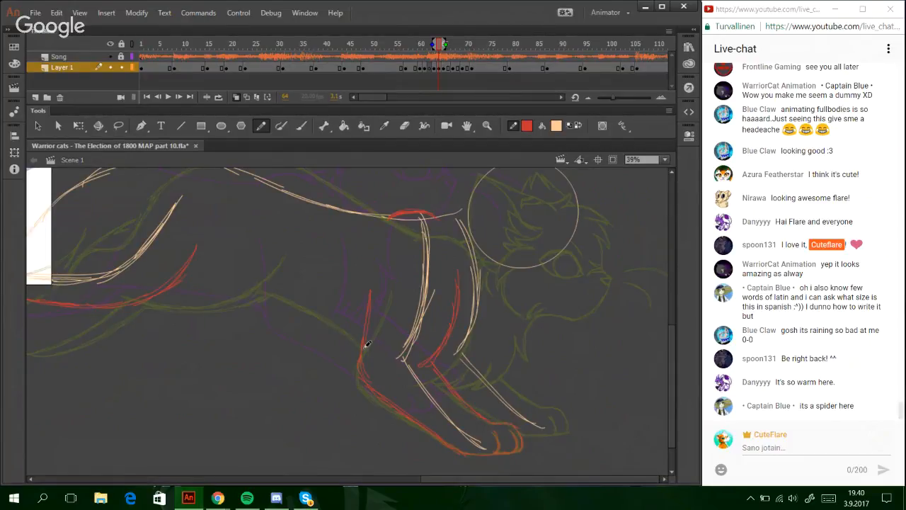
{"action": "left_click_drag", "start_coordinate": [368, 289], "coordinate": [394, 419]}
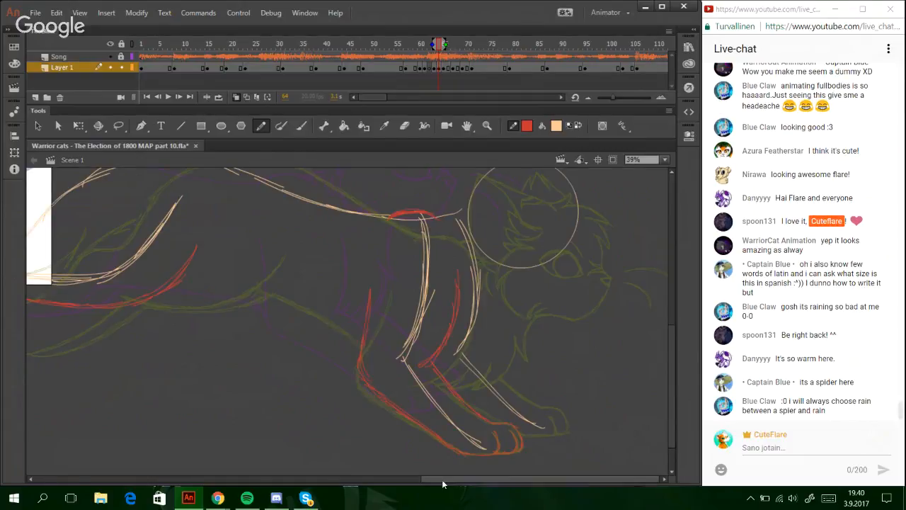
{"action": "left_click_drag", "start_coordinate": [442, 479], "coordinate": [387, 478]}
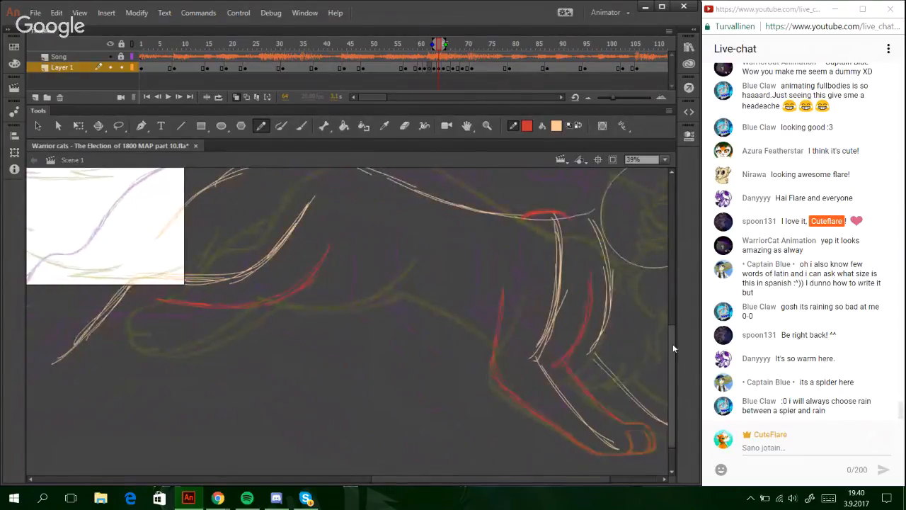
{"action": "left_click_drag", "start_coordinate": [671, 344], "coordinate": [668, 290]}
{"action": "left_click_drag", "start_coordinate": [473, 481], "coordinate": [521, 480]}
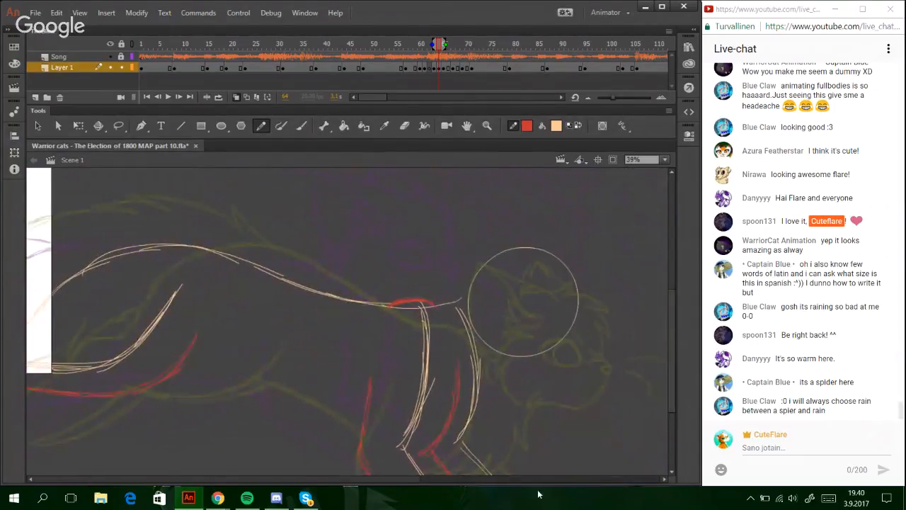
- Zoom in on the head and draw a pale peach curved guideline across the head circle, then return to red
{"action": "left_click", "coordinate": [487, 125]}
{"action": "left_click_drag", "start_coordinate": [381, 209], "coordinate": [630, 398]}
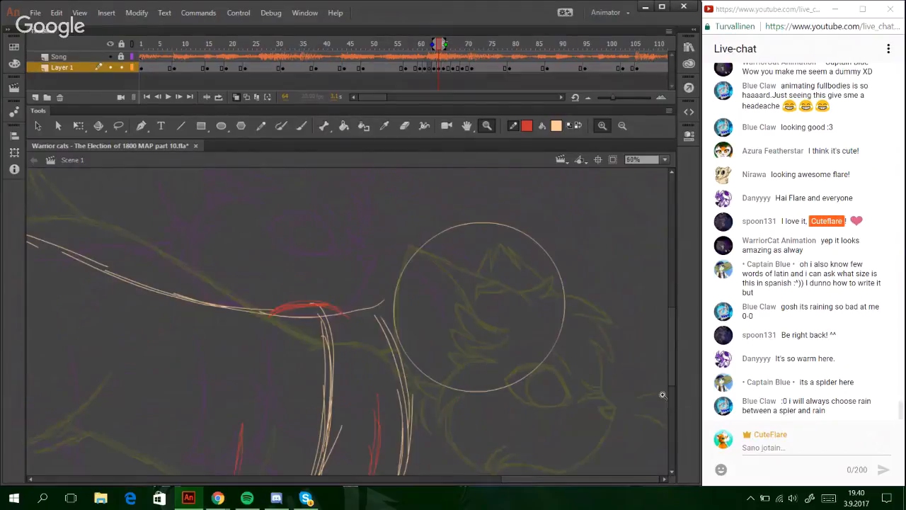
{"action": "left_click", "coordinate": [260, 125]}
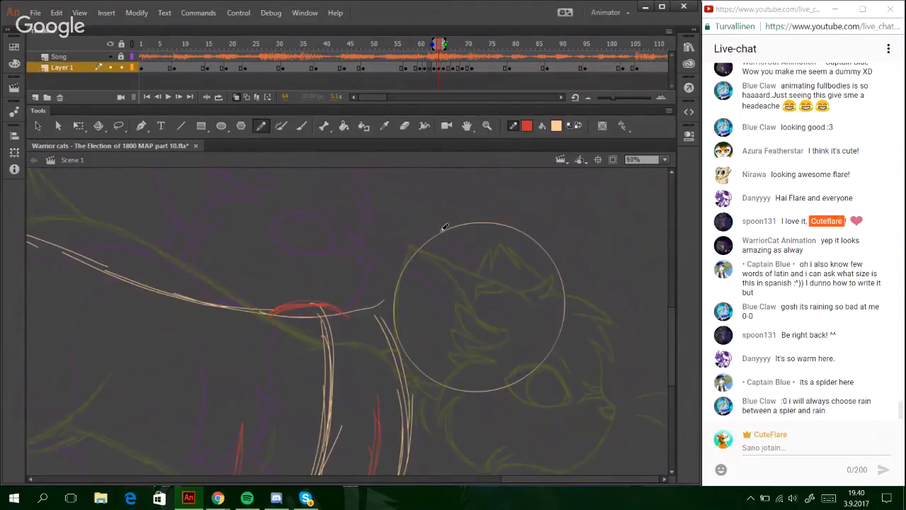
{"action": "left_click", "coordinate": [582, 127]}
{"action": "mouse_move", "coordinate": [408, 284]}
{"action": "left_mouse_down"}
{"action": "mouse_move", "coordinate": [502, 327]}
{"action": "mouse_move", "coordinate": [558, 340]}
{"action": "left_mouse_up"}
{"action": "key", "text": "ctrl+z"}
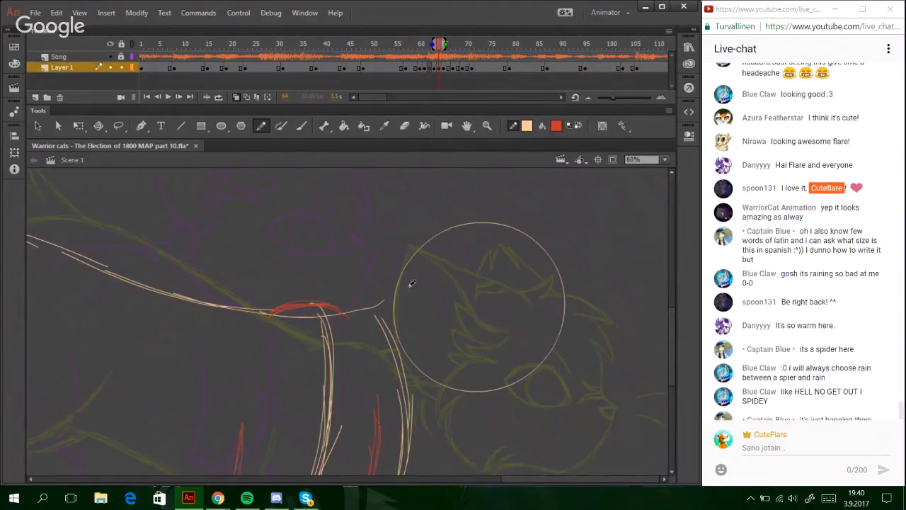
{"action": "left_click_drag", "start_coordinate": [409, 287], "coordinate": [559, 324]}
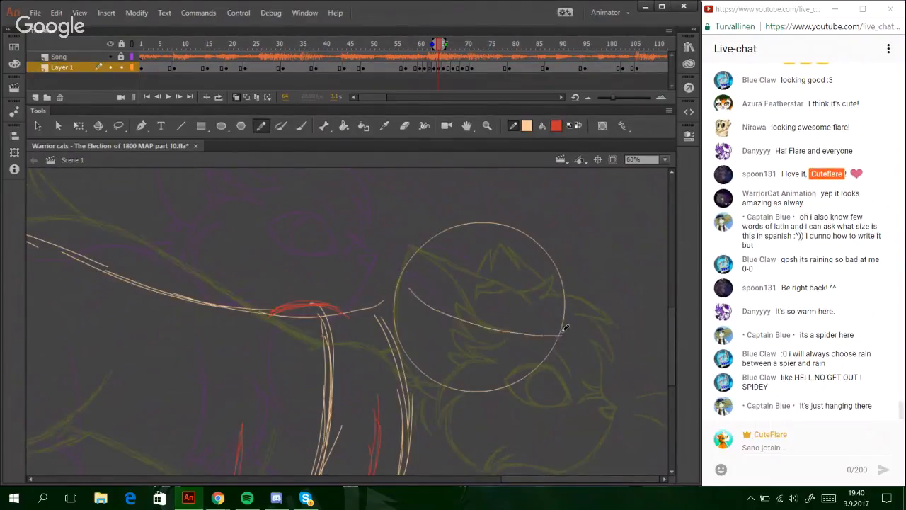
{"action": "left_click", "coordinate": [580, 127]}
{"action": "left_click_drag", "start_coordinate": [674, 348], "coordinate": [669, 412]}
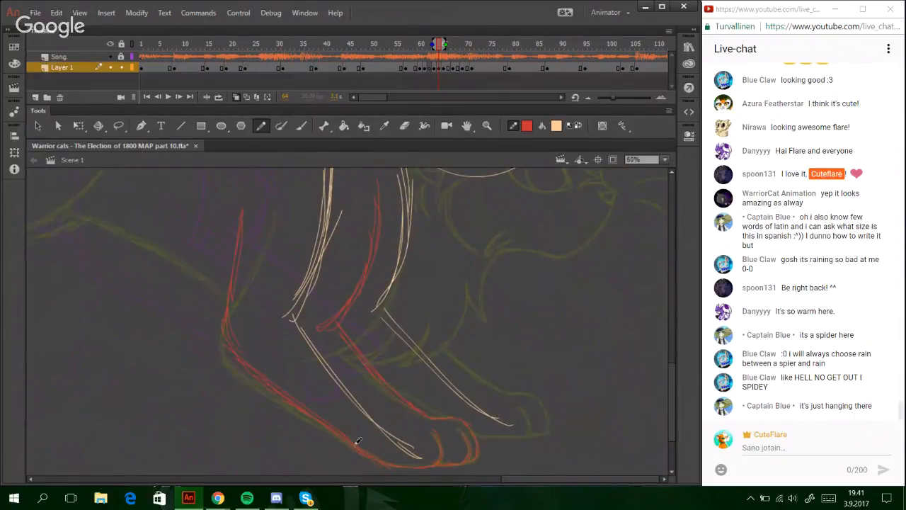
{"action": "left_click", "coordinate": [119, 125]}
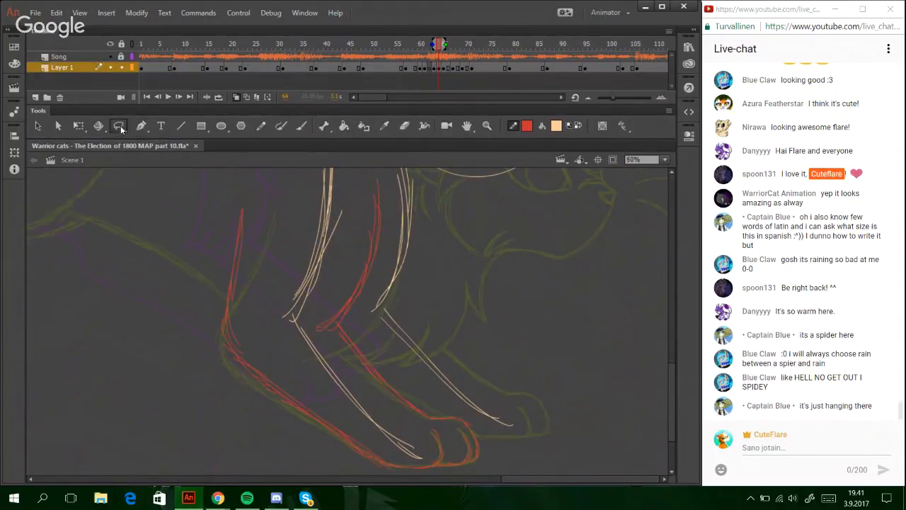
- Skew the lassoed red back-leg strokes and nudge them up and right
{"action": "left_click_drag", "start_coordinate": [184, 187], "coordinate": [325, 397]}
{"action": "left_click_drag", "start_coordinate": [375, 441], "coordinate": [231, 296]}
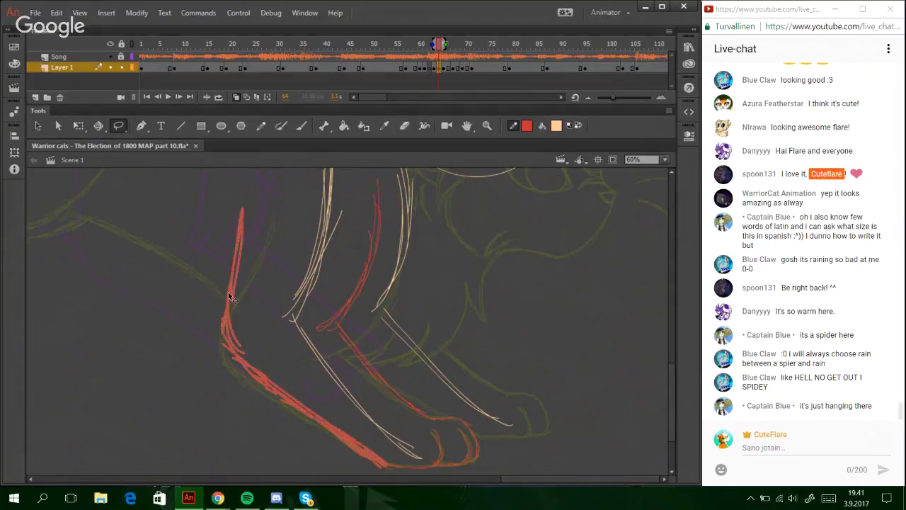
{"action": "mouse_move", "coordinate": [670, 374]}
{"action": "left_mouse_down"}
{"action": "mouse_move", "coordinate": [668, 351]}
{"action": "mouse_move", "coordinate": [669, 375]}
{"action": "left_mouse_up"}
{"action": "key", "text": "q"}
{"action": "left_click_drag", "start_coordinate": [222, 402], "coordinate": [235, 380]}
{"action": "key", "text": "Up"}
{"action": "key", "text": "Up"}
{"action": "key", "text": "Up"}
{"action": "key", "text": "Up"}
{"action": "key", "text": "Up"}
{"action": "key", "text": "Up"}
{"action": "key", "text": "Up"}
{"action": "key", "text": "Up"}
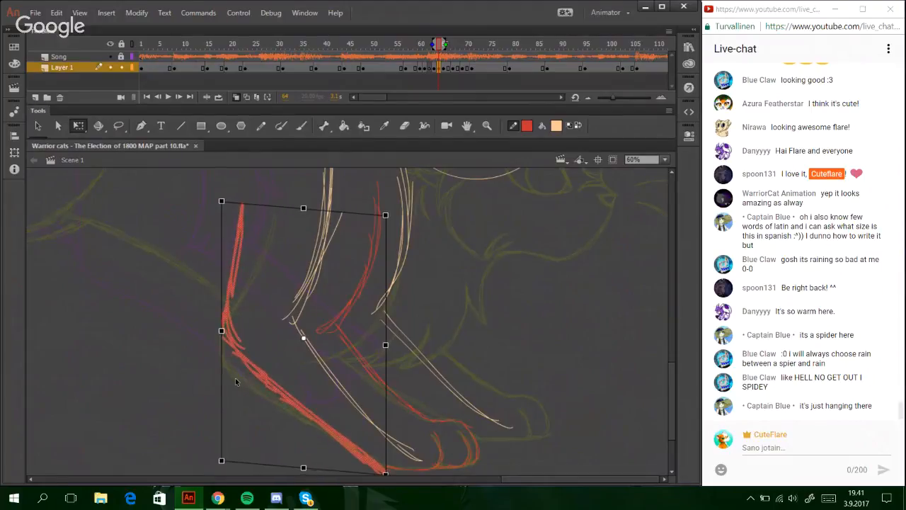
{"action": "key", "text": "Up"}
{"action": "key", "text": "Up"}
{"action": "key", "text": "Up"}
{"action": "key", "text": "Up"}
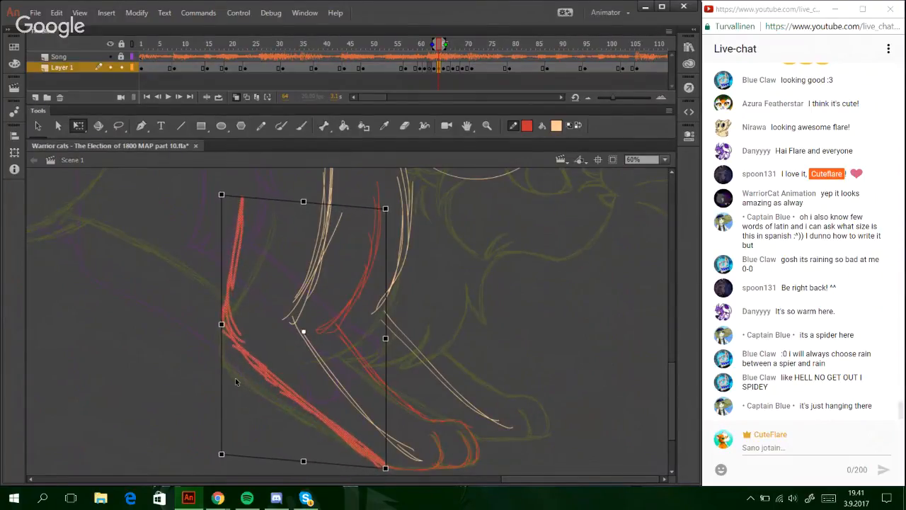
{"action": "key", "text": "Right"}
{"action": "key", "text": "Right"}
{"action": "key", "text": "Right"}
{"action": "left_click_drag", "start_coordinate": [221, 349], "coordinate": [221, 352]}
{"action": "left_click_drag", "start_coordinate": [295, 202], "coordinate": [291, 202]}
{"action": "left_click", "coordinate": [534, 374]}
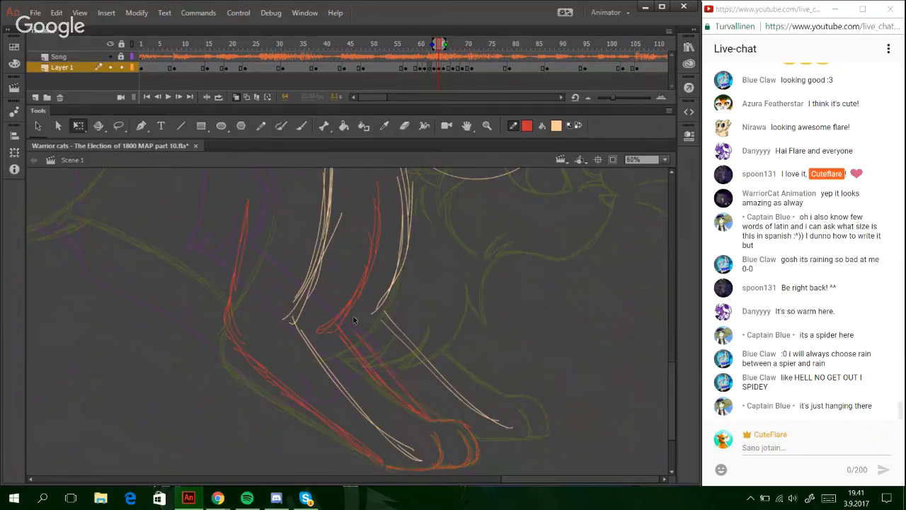
- Slant the middle red leg to match the pale leg and shift it slightly right
{"action": "left_click", "coordinate": [118, 126]}
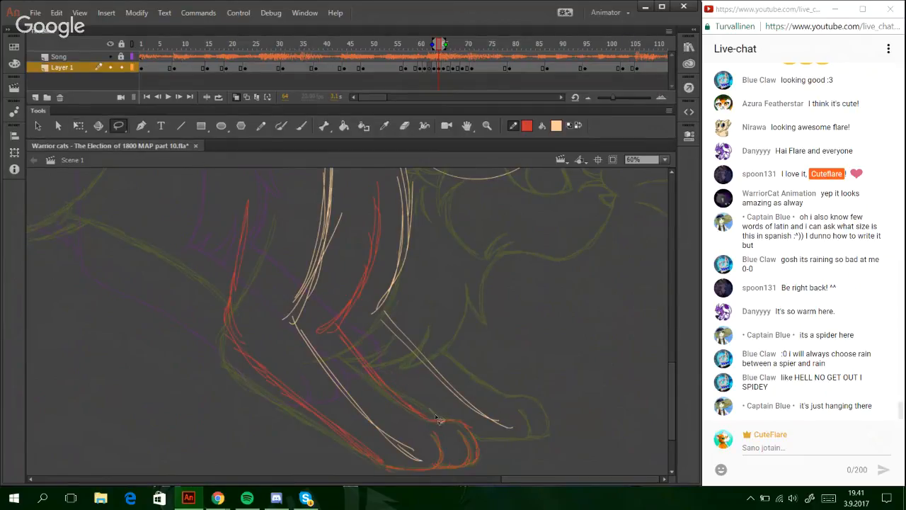
{"action": "mouse_move", "coordinate": [443, 423]}
{"action": "left_mouse_down"}
{"action": "mouse_move", "coordinate": [401, 421]}
{"action": "mouse_move", "coordinate": [313, 334]}
{"action": "mouse_move", "coordinate": [387, 182]}
{"action": "mouse_move", "coordinate": [389, 251]}
{"action": "mouse_move", "coordinate": [367, 327]}
{"action": "mouse_move", "coordinate": [405, 371]}
{"action": "left_mouse_up"}
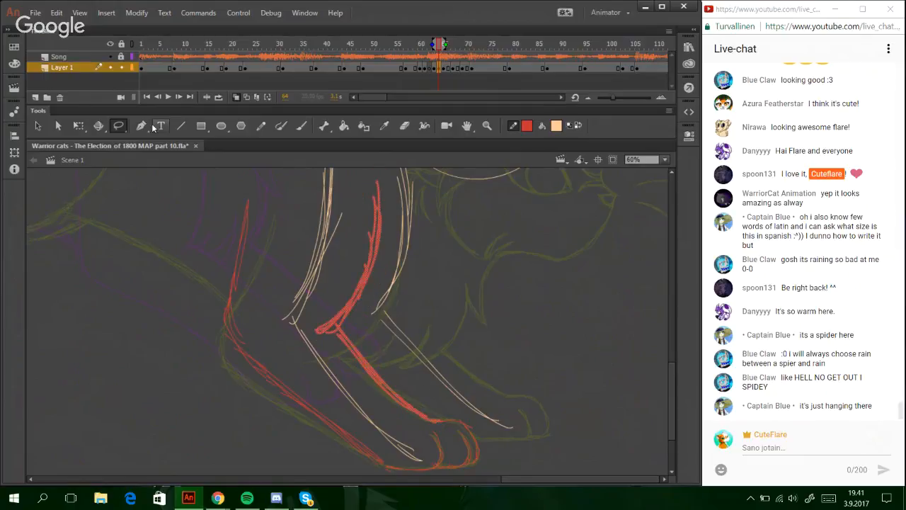
{"action": "left_click", "coordinate": [78, 125]}
{"action": "left_click_drag", "start_coordinate": [349, 184], "coordinate": [354, 181]}
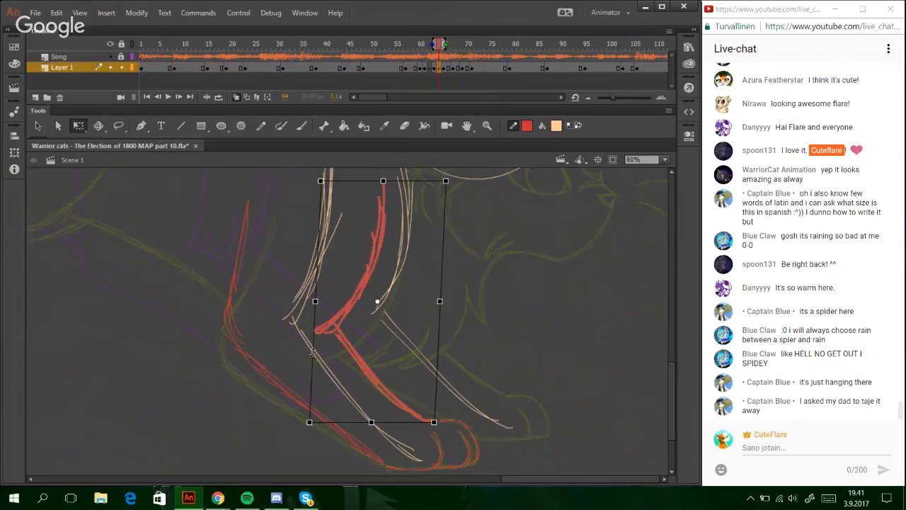
{"action": "left_click_drag", "start_coordinate": [311, 352], "coordinate": [322, 339]}
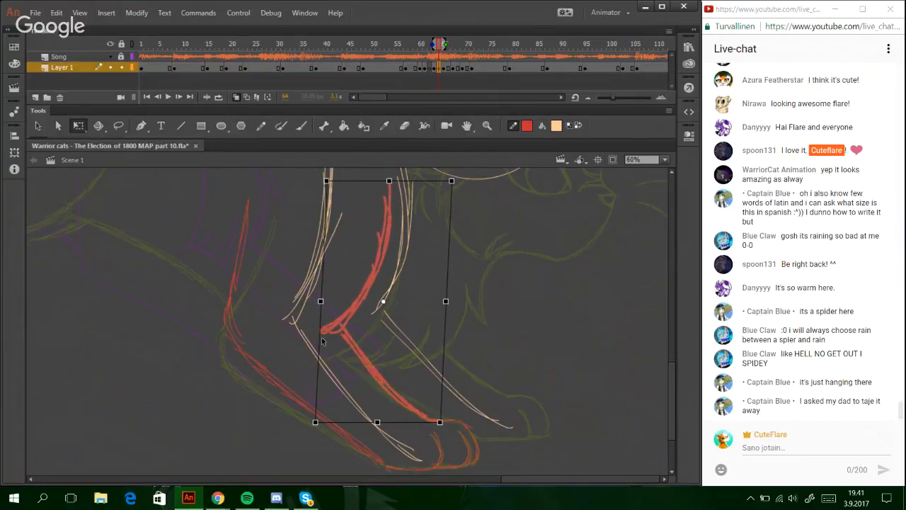
{"action": "left_click", "coordinate": [614, 387]}
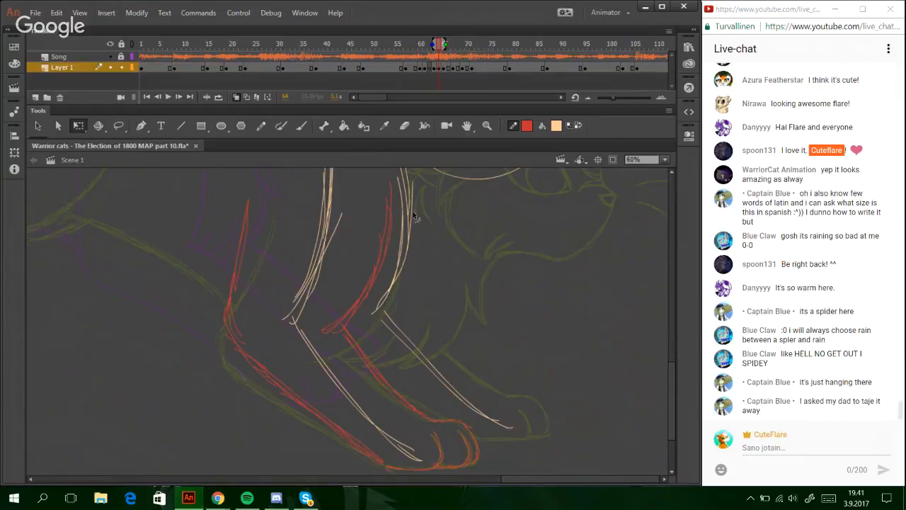
{"action": "key", "text": "y"}
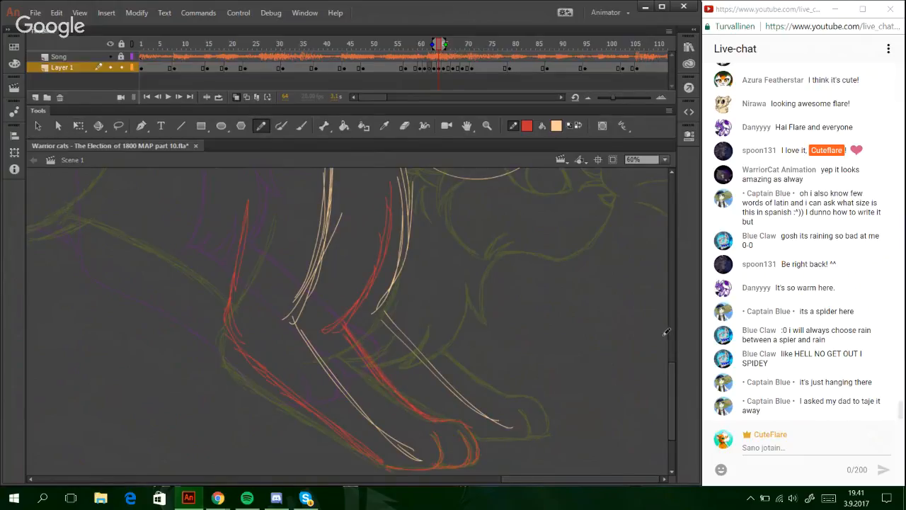
{"action": "scroll", "coordinate": [673, 355], "scroll_direction": "up", "scroll_amount": 3}
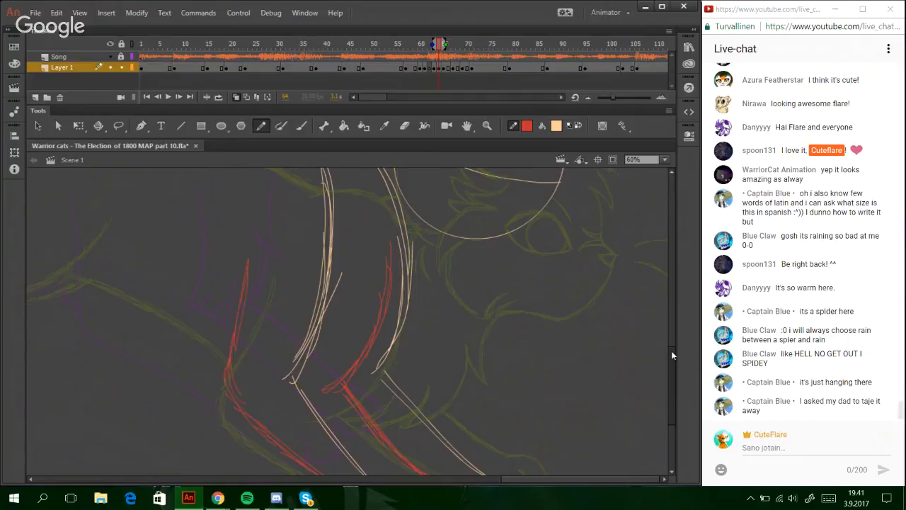
{"action": "scroll", "coordinate": [671, 351], "scroll_direction": "up", "scroll_amount": 5}
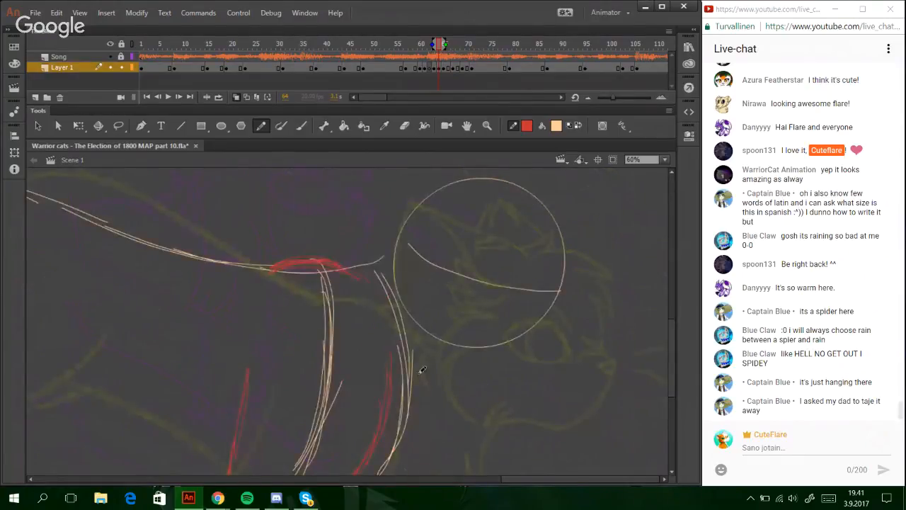
{"action": "mouse_move", "coordinate": [421, 498]}
{"action": "left_mouse_down"}
{"action": "mouse_move", "coordinate": [441, 486]}
{"action": "mouse_move", "coordinate": [550, 495]}
{"action": "left_mouse_up"}
- Draw a red pencil line along the cat's belly
{"action": "scroll", "coordinate": [640, 352], "scroll_direction": "down", "scroll_amount": 5}
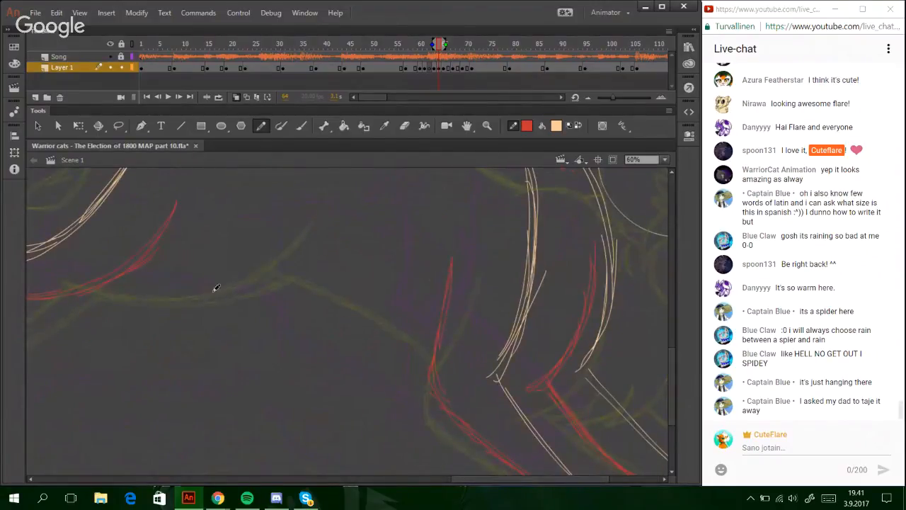
{"action": "left_click_drag", "start_coordinate": [139, 259], "coordinate": [238, 273]}
{"action": "scroll", "coordinate": [661, 330], "scroll_direction": "up", "scroll_amount": 4}
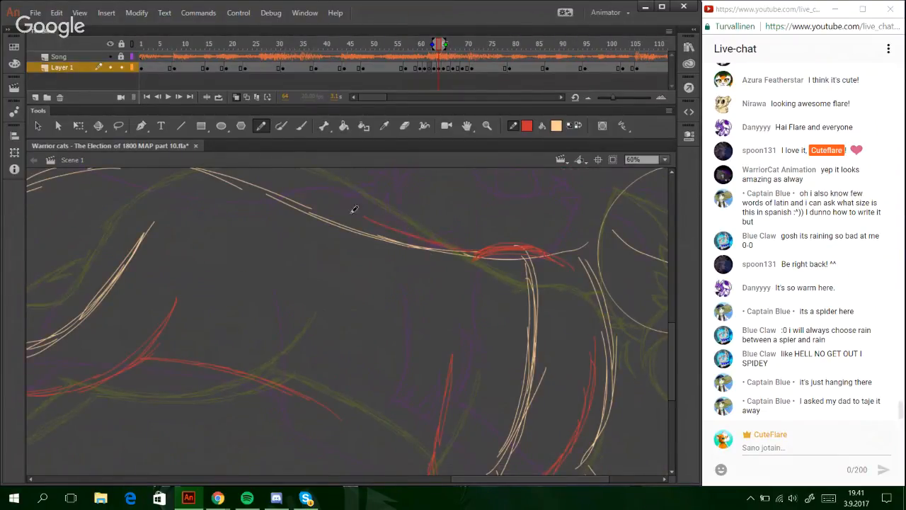
{"action": "left_click_drag", "start_coordinate": [376, 218], "coordinate": [277, 178]}
{"action": "left_click_drag", "start_coordinate": [460, 479], "coordinate": [407, 472]}
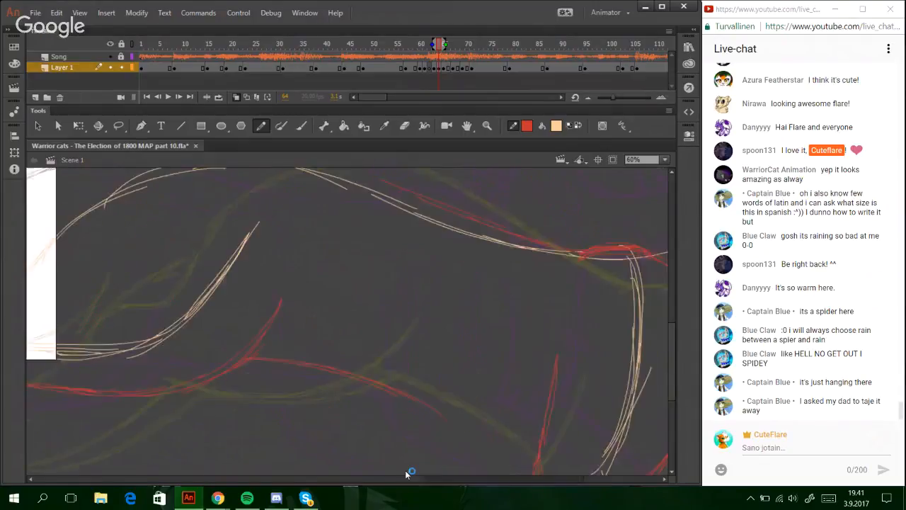
{"action": "scroll", "coordinate": [524, 245], "scroll_direction": "up", "scroll_amount": 2}
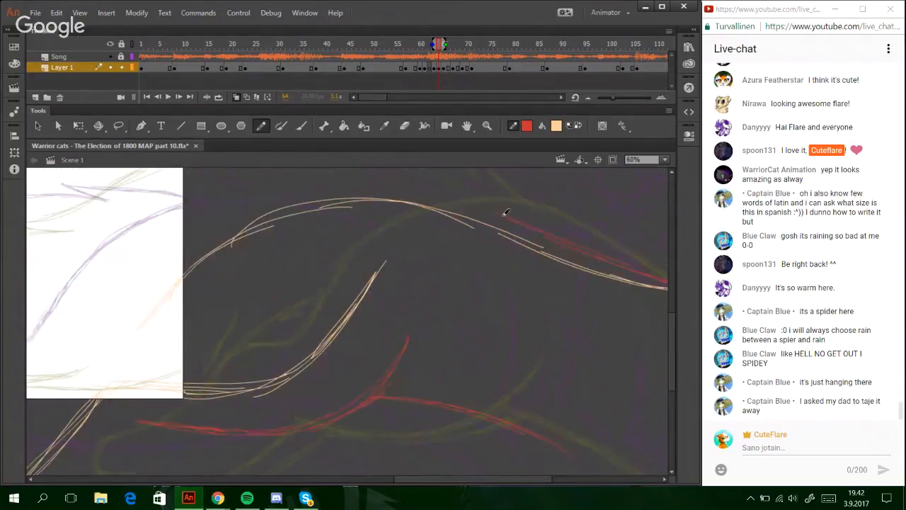
- Trace the back's arc in red and extend it down toward the hindquarters, redoing the haunch stroke
{"action": "mouse_move", "coordinate": [505, 212]}
{"action": "left_mouse_down"}
{"action": "mouse_move", "coordinate": [424, 190]}
{"action": "mouse_move", "coordinate": [397, 196]}
{"action": "left_mouse_up"}
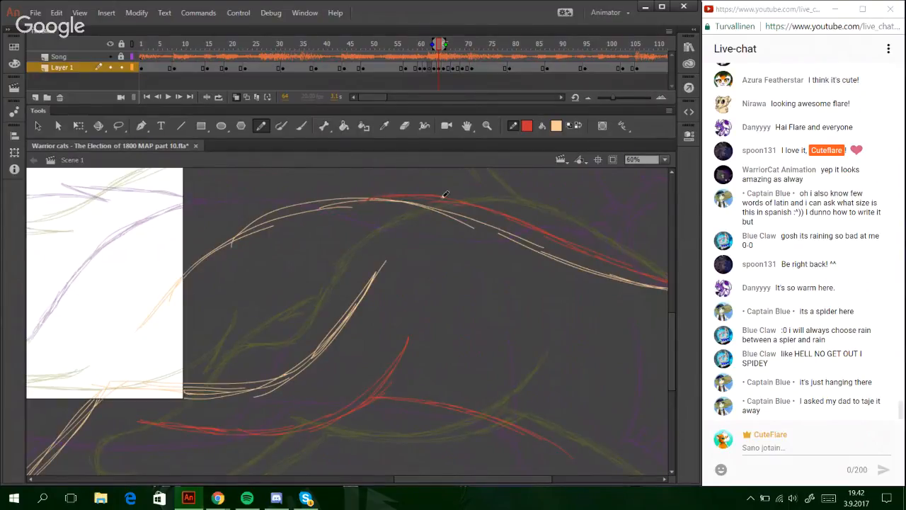
{"action": "left_click_drag", "start_coordinate": [409, 192], "coordinate": [315, 198]}
{"action": "mouse_move", "coordinate": [256, 226]}
{"action": "left_mouse_down"}
{"action": "mouse_move", "coordinate": [188, 275]}
{"action": "mouse_move", "coordinate": [125, 346]}
{"action": "left_mouse_up"}
{"action": "left_click_drag", "start_coordinate": [182, 293], "coordinate": [112, 353]}
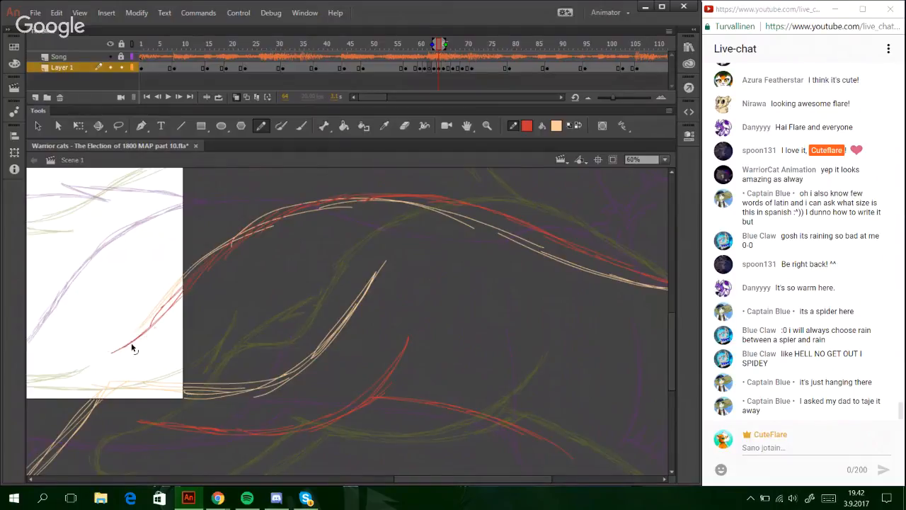
{"action": "key", "text": "ctrl+z"}
{"action": "mouse_move", "coordinate": [184, 276]}
{"action": "left_mouse_down"}
{"action": "mouse_move", "coordinate": [118, 346]}
{"action": "mouse_move", "coordinate": [187, 282]}
{"action": "left_mouse_up"}
{"action": "key", "text": "ctrl+z"}
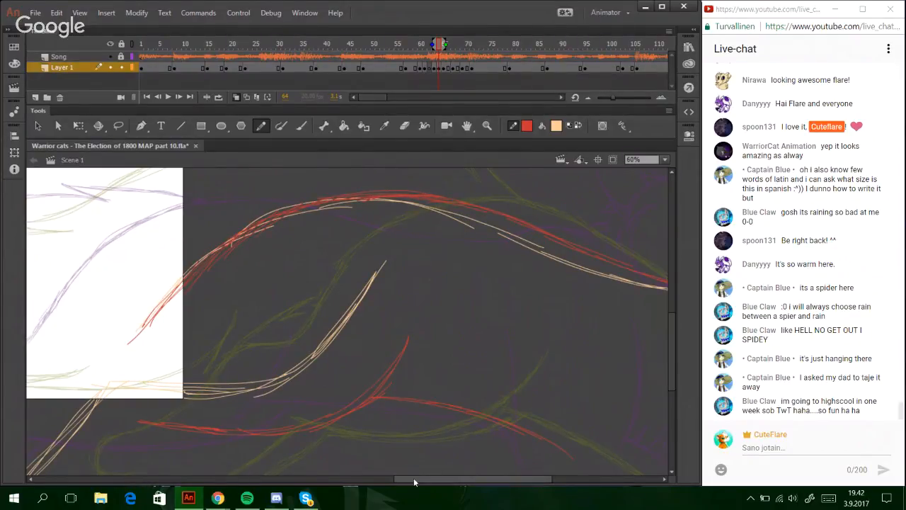
- Sketch a pale peach curve at the strokes' tip, then switch back to red
{"action": "left_click_drag", "start_coordinate": [414, 478], "coordinate": [327, 478]}
{"action": "left_click_drag", "start_coordinate": [668, 356], "coordinate": [670, 398]}
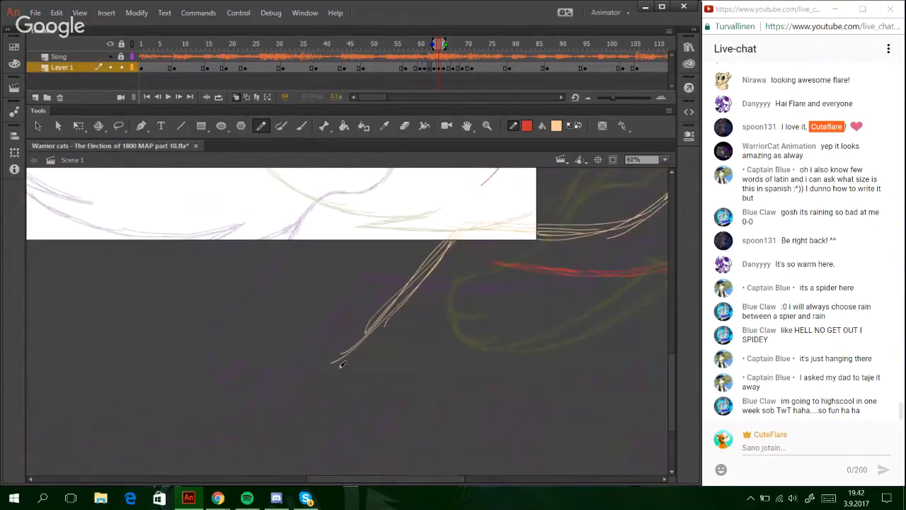
{"action": "left_click", "coordinate": [575, 126]}
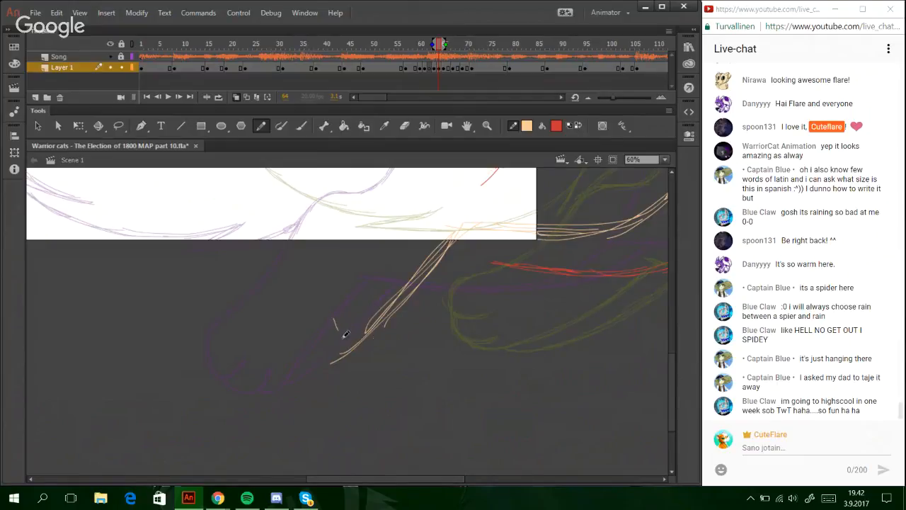
{"action": "left_click_drag", "start_coordinate": [337, 319], "coordinate": [402, 349]}
{"action": "left_click_drag", "start_coordinate": [341, 338], "coordinate": [417, 358]}
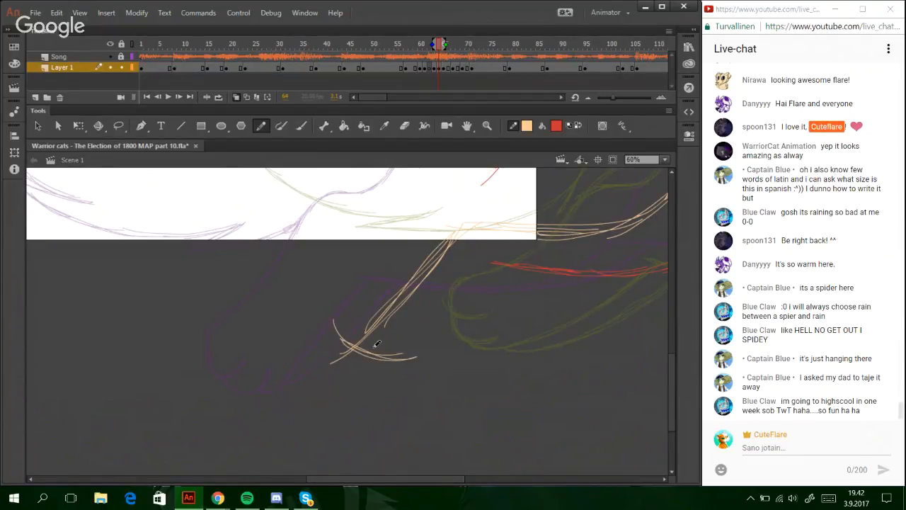
{"action": "left_click", "coordinate": [577, 126]}
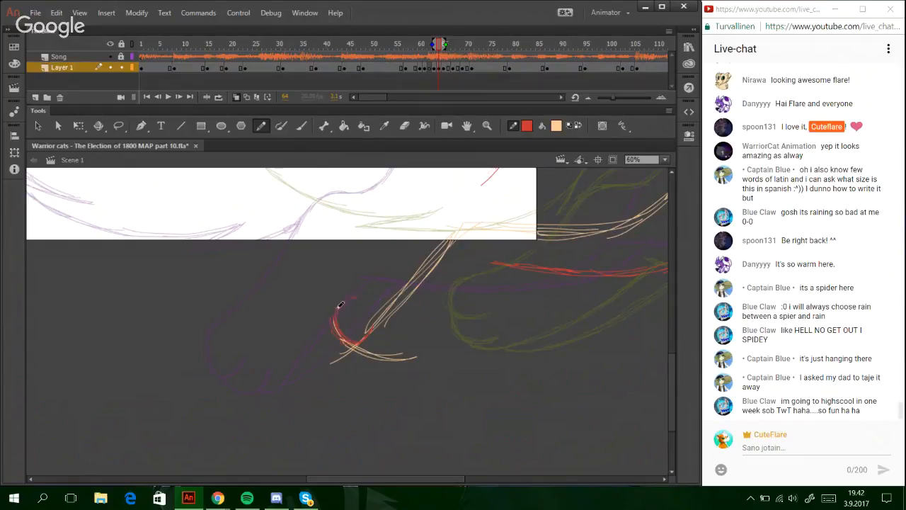
- Draw a long red leg line up through the stage, with extra strokes along its top and bottom curve
{"action": "mouse_move", "coordinate": [376, 282]}
{"action": "left_mouse_down"}
{"action": "mouse_move", "coordinate": [426, 189]}
{"action": "mouse_move", "coordinate": [405, 237]}
{"action": "mouse_move", "coordinate": [461, 170]}
{"action": "mouse_move", "coordinate": [427, 198]}
{"action": "mouse_move", "coordinate": [476, 176]}
{"action": "left_mouse_up"}
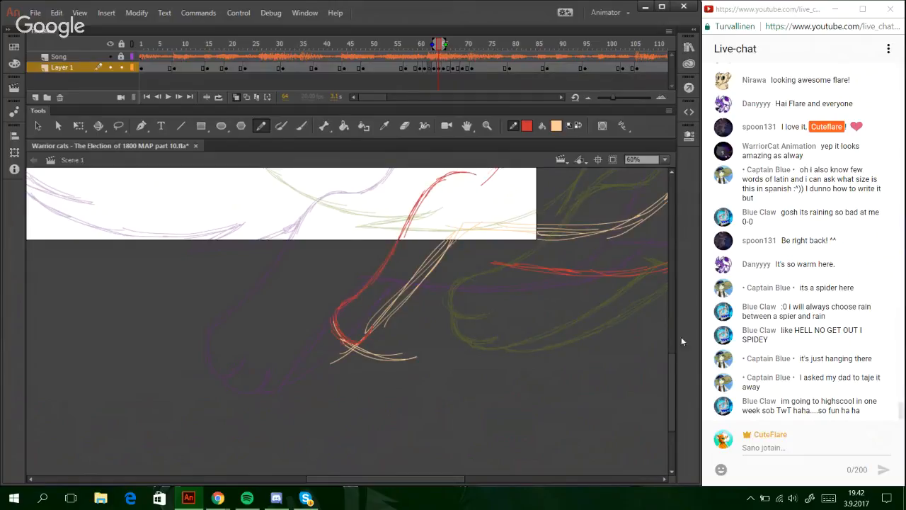
{"action": "scroll", "coordinate": [674, 348], "scroll_direction": "up", "scroll_amount": 2}
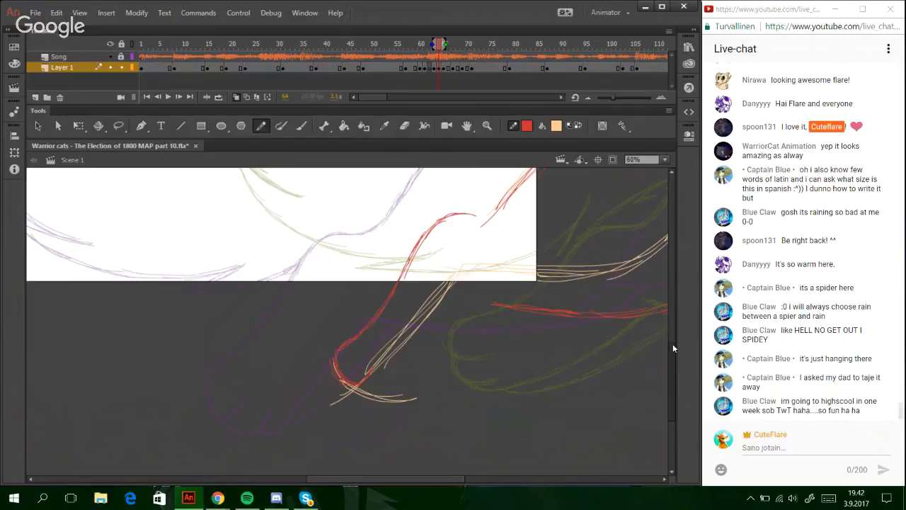
{"action": "scroll", "coordinate": [672, 343], "scroll_direction": "up", "scroll_amount": 1}
{"action": "mouse_move", "coordinate": [443, 230]}
{"action": "left_mouse_down"}
{"action": "mouse_move", "coordinate": [476, 228]}
{"action": "mouse_move", "coordinate": [528, 188]}
{"action": "left_mouse_up"}
{"action": "left_click_drag", "start_coordinate": [483, 230], "coordinate": [525, 196]}
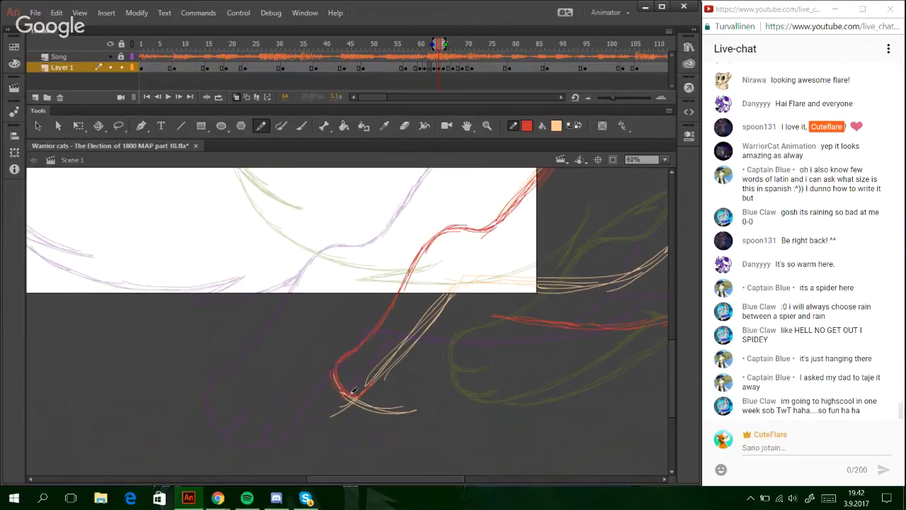
{"action": "left_click_drag", "start_coordinate": [358, 395], "coordinate": [388, 407]}
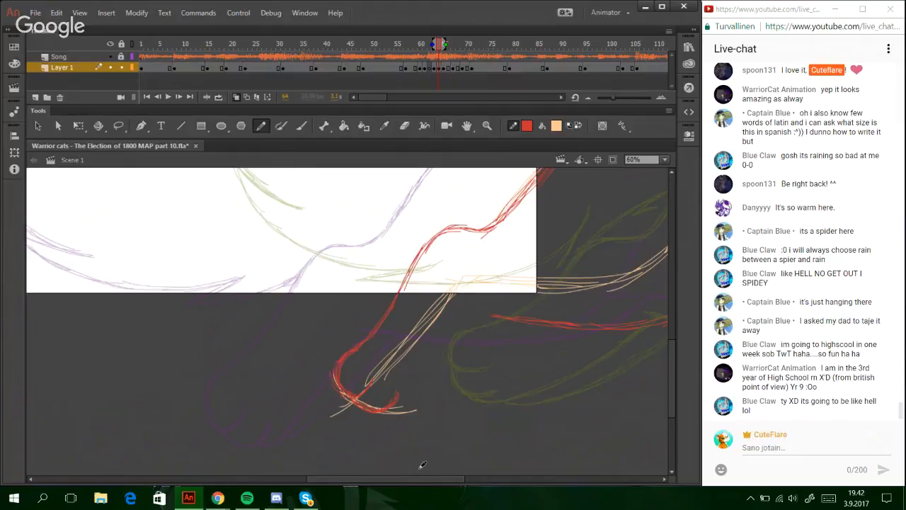
{"action": "mouse_move", "coordinate": [420, 480]}
{"action": "left_mouse_down"}
{"action": "mouse_move", "coordinate": [440, 482]}
{"action": "mouse_move", "coordinate": [422, 480]}
{"action": "left_mouse_up"}
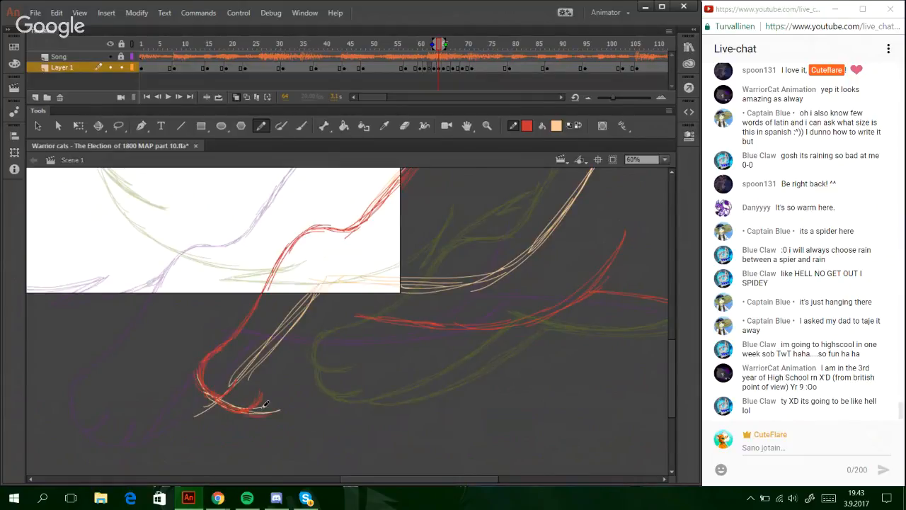
- Add two red leg strokes down toward the paw, then briefly open and hide Spotify
{"action": "left_click_drag", "start_coordinate": [313, 354], "coordinate": [283, 400]}
{"action": "left_click_drag", "start_coordinate": [351, 319], "coordinate": [322, 359]}
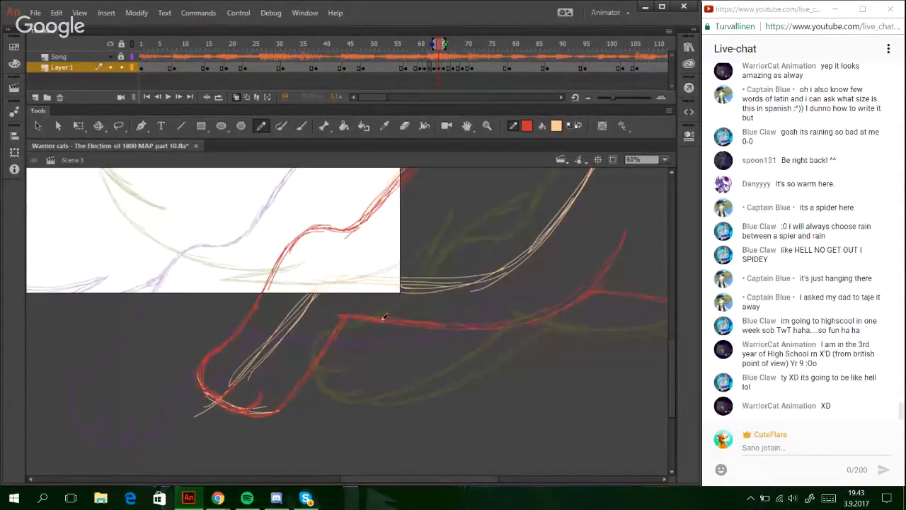
{"action": "left_click", "coordinate": [404, 125]}
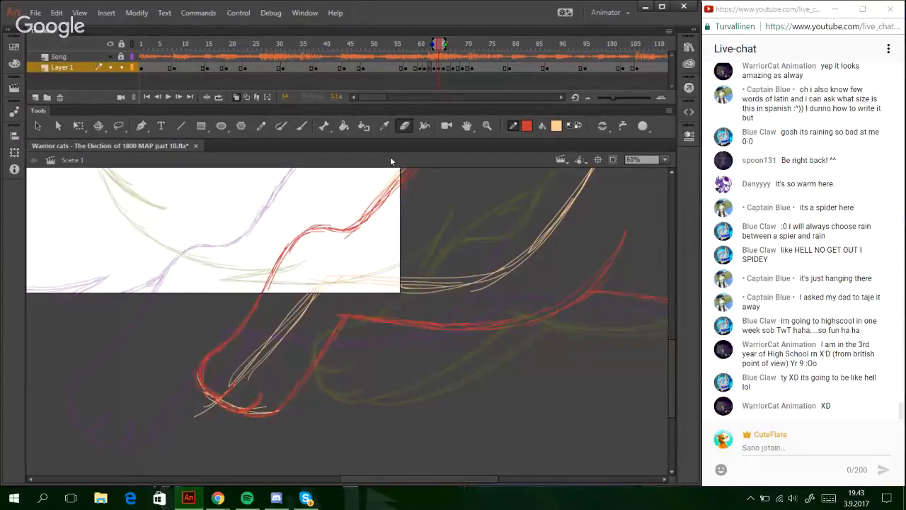
{"action": "left_click", "coordinate": [248, 497]}
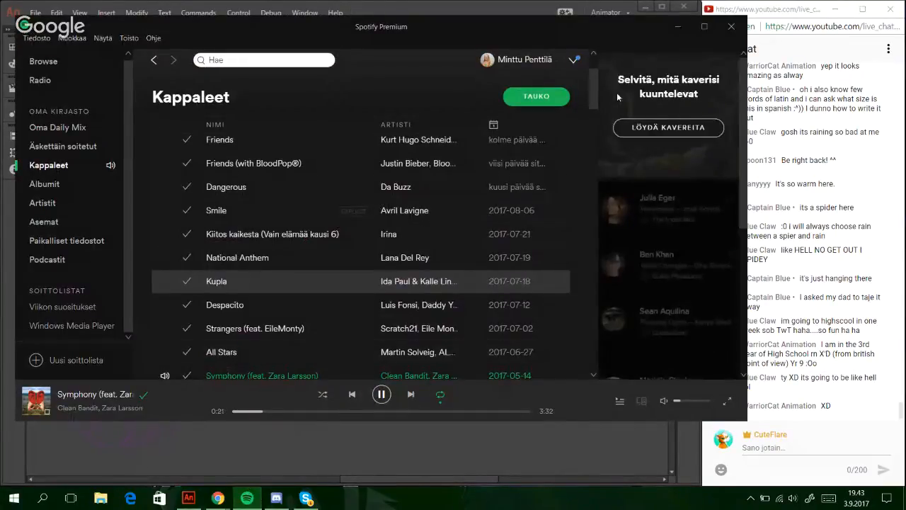
{"action": "left_click", "coordinate": [678, 27]}
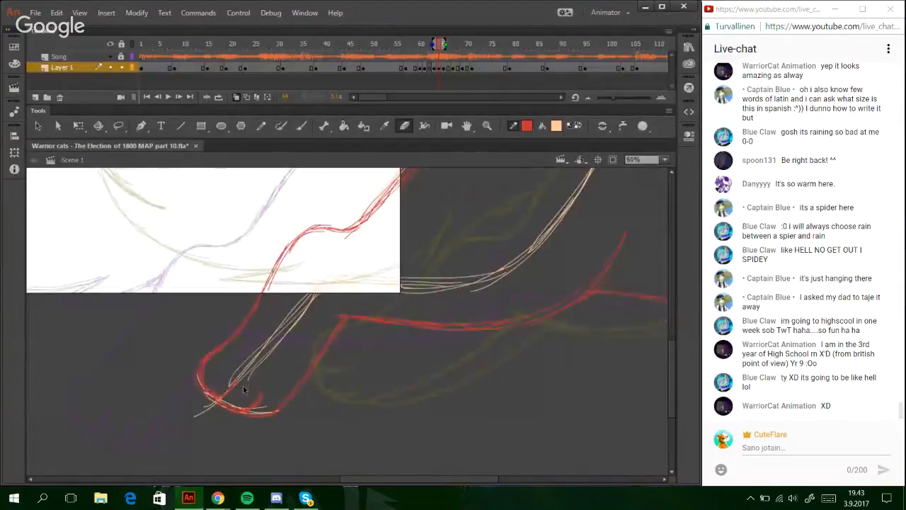
- Delete the cream sketch strokes near the paw
{"action": "left_click", "coordinate": [327, 289], "text": "ctrl"}
{"action": "key", "text": "Delete"}
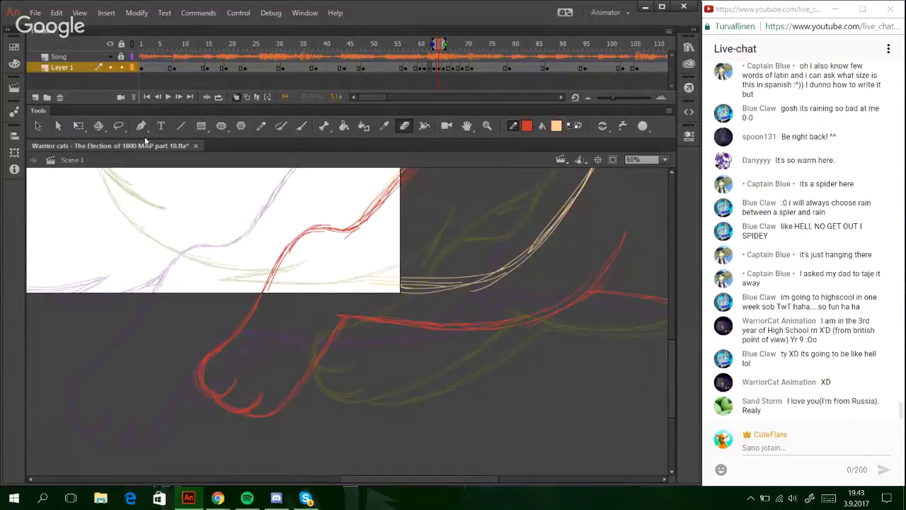
{"action": "key", "text": "l"}
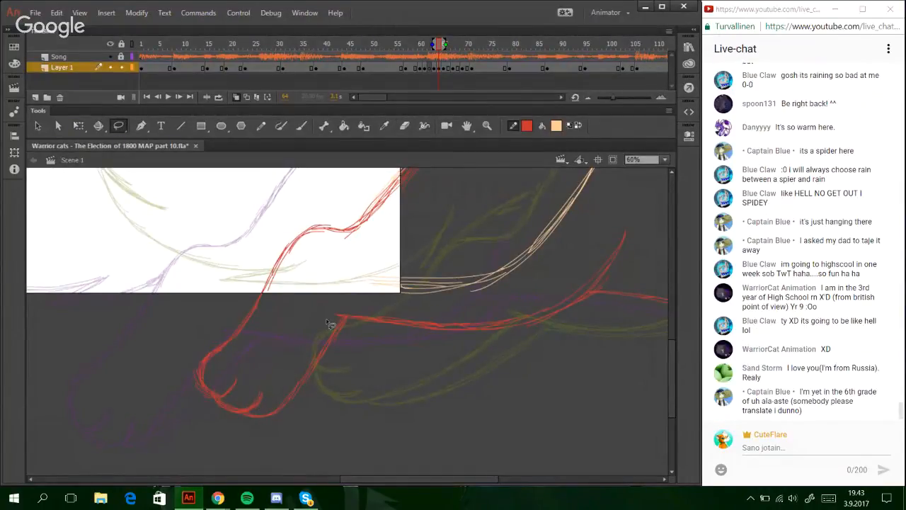
- Skew the lassoed red paw and tilt its left edge upward with Free Transform
{"action": "mouse_move", "coordinate": [327, 320]}
{"action": "left_mouse_down"}
{"action": "mouse_move", "coordinate": [237, 473]}
{"action": "mouse_move", "coordinate": [221, 240]}
{"action": "mouse_move", "coordinate": [285, 214]}
{"action": "mouse_move", "coordinate": [310, 224]}
{"action": "mouse_move", "coordinate": [303, 306]}
{"action": "left_mouse_up"}
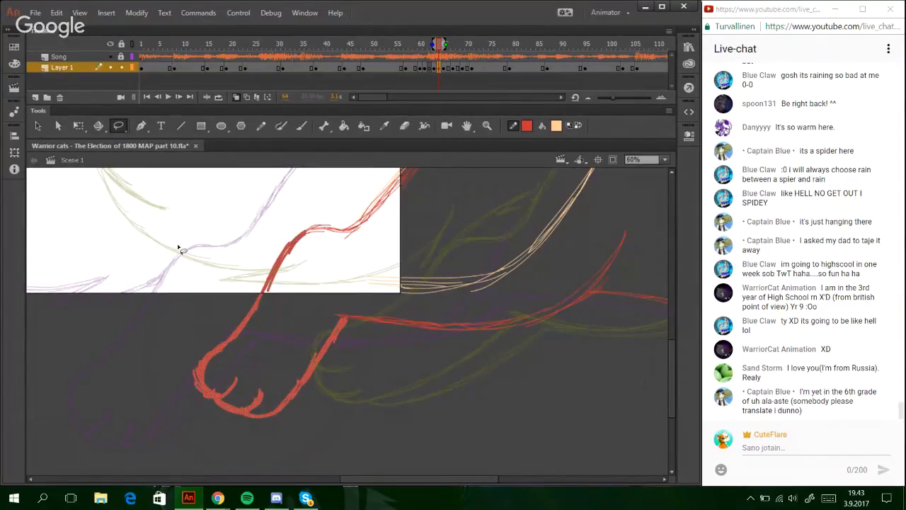
{"action": "left_click", "coordinate": [79, 126]}
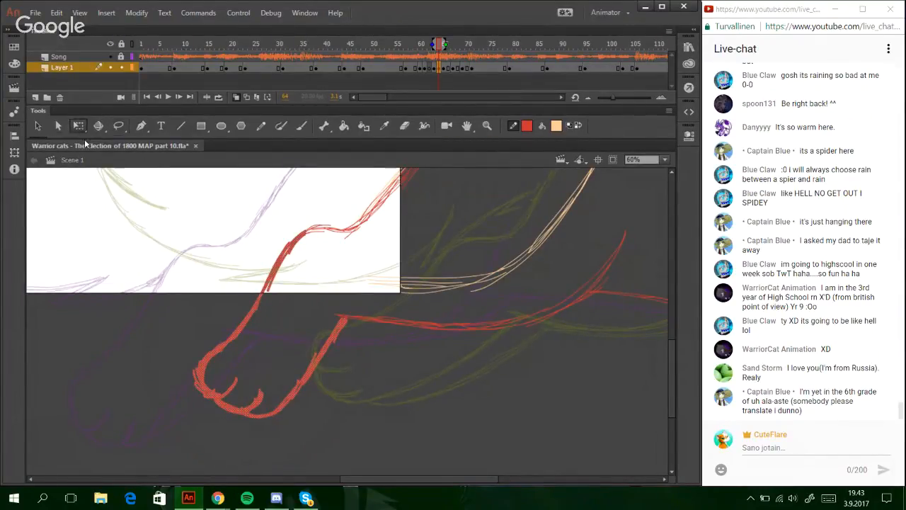
{"action": "left_click_drag", "start_coordinate": [227, 416], "coordinate": [229, 417]}
{"action": "left_click_drag", "start_coordinate": [192, 370], "coordinate": [192, 370]}
{"action": "left_click_drag", "start_coordinate": [179, 320], "coordinate": [218, 414]}
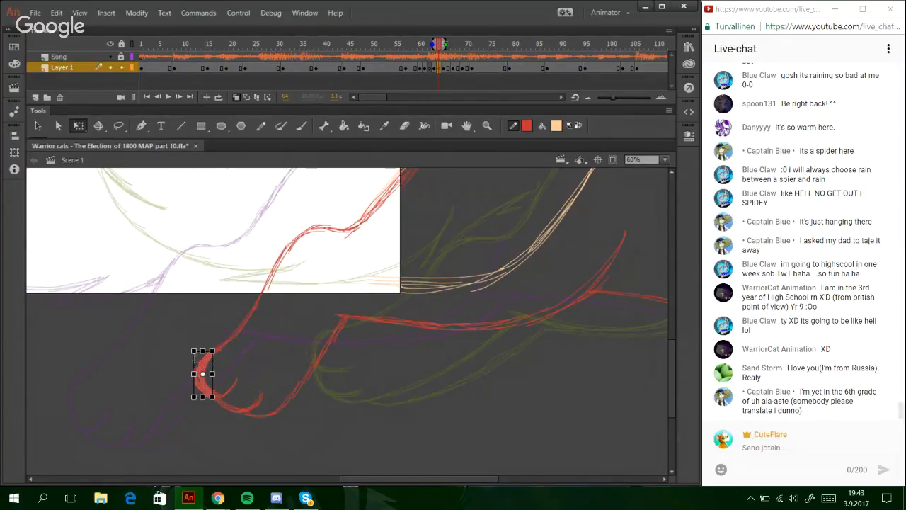
{"action": "left_click_drag", "start_coordinate": [194, 359], "coordinate": [196, 341]}
{"action": "left_click", "coordinate": [103, 388]}
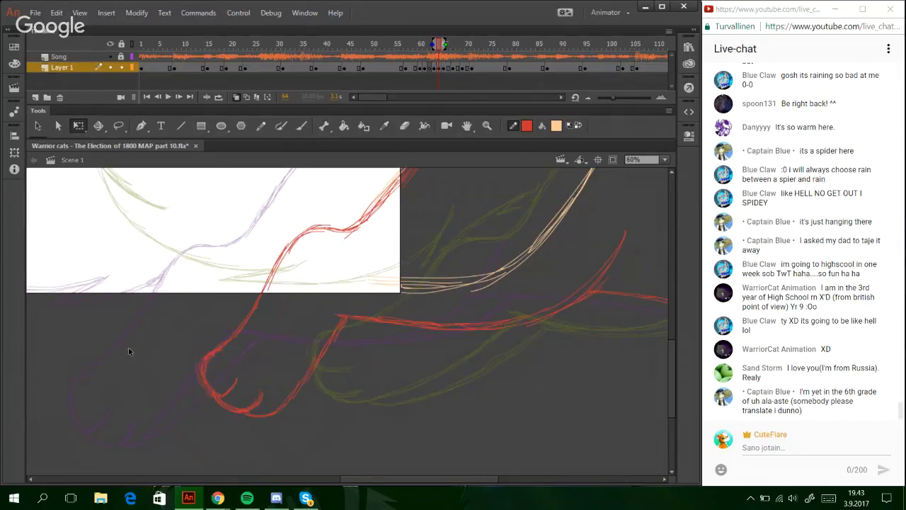
{"action": "left_click", "coordinate": [281, 125]}
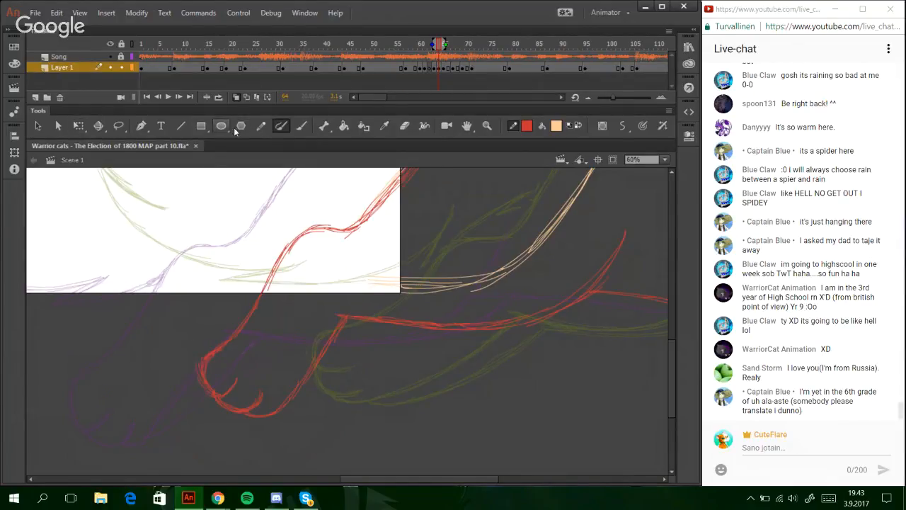
- Thicken the red back curve and delete the box-selected stray stroke ends
{"action": "left_click", "coordinate": [260, 125]}
{"action": "mouse_move", "coordinate": [334, 226]}
{"action": "left_mouse_down"}
{"action": "mouse_move", "coordinate": [372, 209]}
{"action": "mouse_move", "coordinate": [339, 226]}
{"action": "mouse_move", "coordinate": [412, 163]}
{"action": "left_mouse_up"}
{"action": "mouse_move", "coordinate": [523, 224]}
{"action": "left_mouse_down"}
{"action": "mouse_move", "coordinate": [386, 312]}
{"action": "mouse_move", "coordinate": [403, 320]}
{"action": "left_mouse_up"}
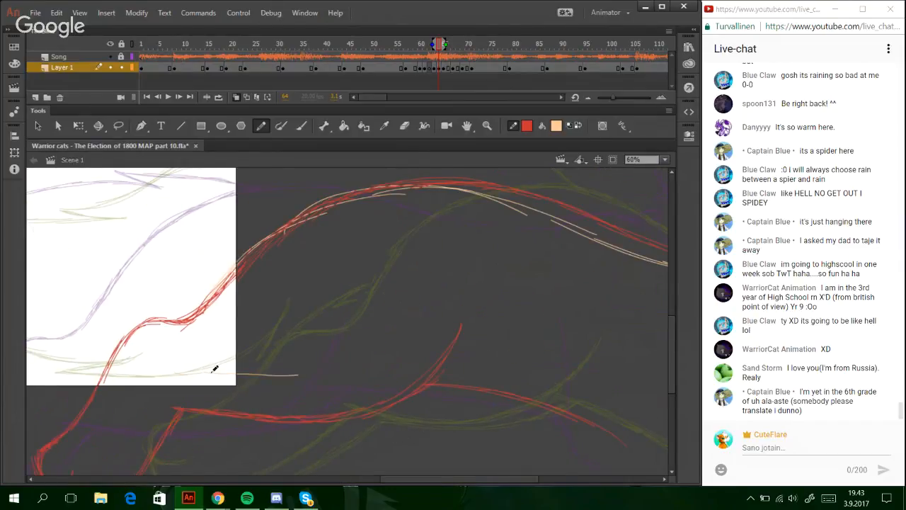
{"action": "mouse_move", "coordinate": [194, 374]}
{"action": "left_mouse_down"}
{"action": "mouse_move", "coordinate": [226, 376]}
{"action": "mouse_move", "coordinate": [218, 390]}
{"action": "mouse_move", "coordinate": [245, 376]}
{"action": "mouse_move", "coordinate": [238, 388]}
{"action": "mouse_move", "coordinate": [216, 376]}
{"action": "mouse_move", "coordinate": [346, 386]}
{"action": "left_mouse_up"}
{"action": "key", "text": "Delete"}
{"action": "left_click", "coordinate": [352, 482]}
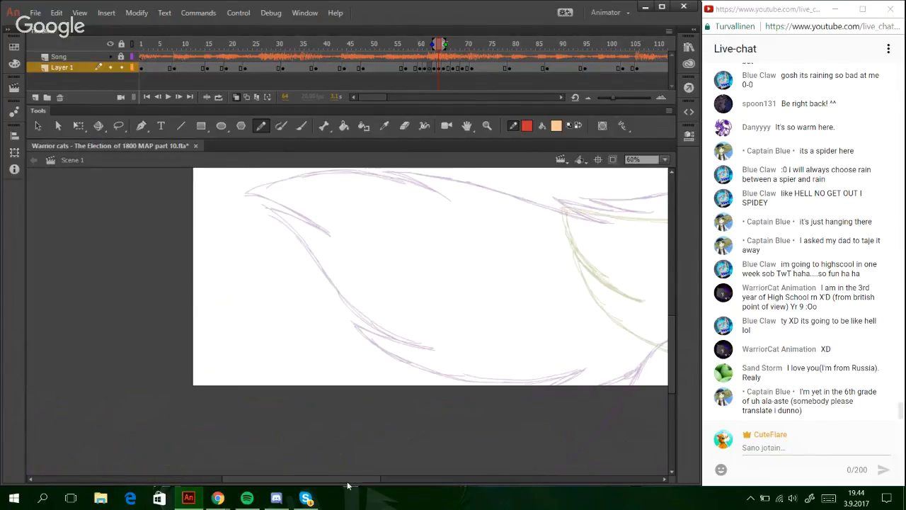
{"action": "left_click_drag", "start_coordinate": [354, 482], "coordinate": [476, 481]}
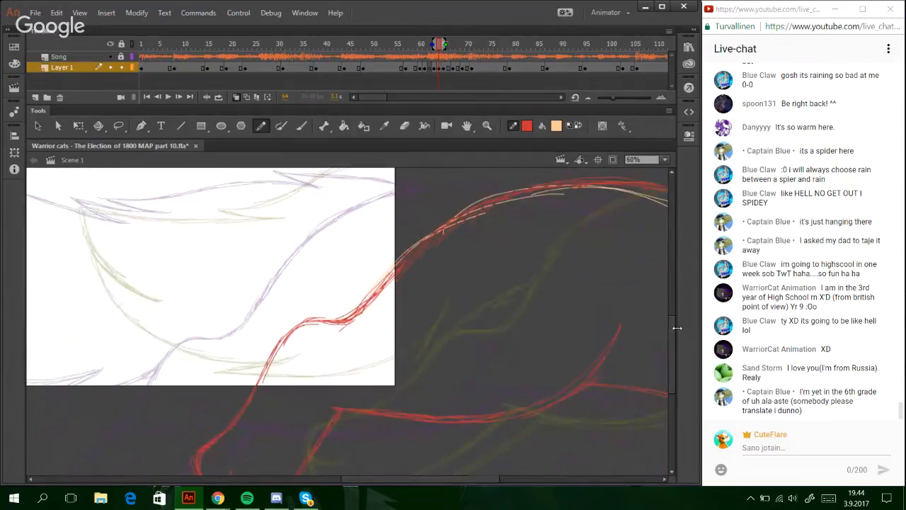
{"action": "left_click_drag", "start_coordinate": [674, 338], "coordinate": [672, 357]}
{"action": "left_click_drag", "start_coordinate": [385, 482], "coordinate": [415, 486]}
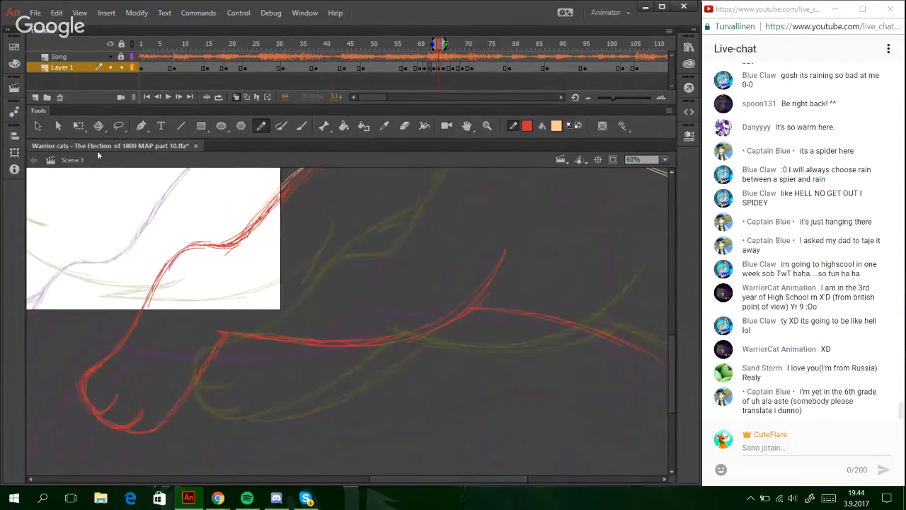
- Lasso the red leg strokes and stretch them taller with Free Transform
{"action": "left_click", "coordinate": [115, 125]}
{"action": "mouse_move", "coordinate": [672, 375]}
{"action": "left_mouse_down"}
{"action": "mouse_move", "coordinate": [671, 356]}
{"action": "mouse_move", "coordinate": [657, 366]}
{"action": "left_mouse_up"}
{"action": "mouse_move", "coordinate": [212, 352]}
{"action": "left_mouse_down"}
{"action": "mouse_move", "coordinate": [343, 373]}
{"action": "mouse_move", "coordinate": [441, 372]}
{"action": "mouse_move", "coordinate": [469, 337]}
{"action": "left_mouse_up"}
{"action": "mouse_move", "coordinate": [528, 252]}
{"action": "left_mouse_down"}
{"action": "mouse_move", "coordinate": [199, 310]}
{"action": "mouse_move", "coordinate": [142, 291]}
{"action": "left_mouse_up"}
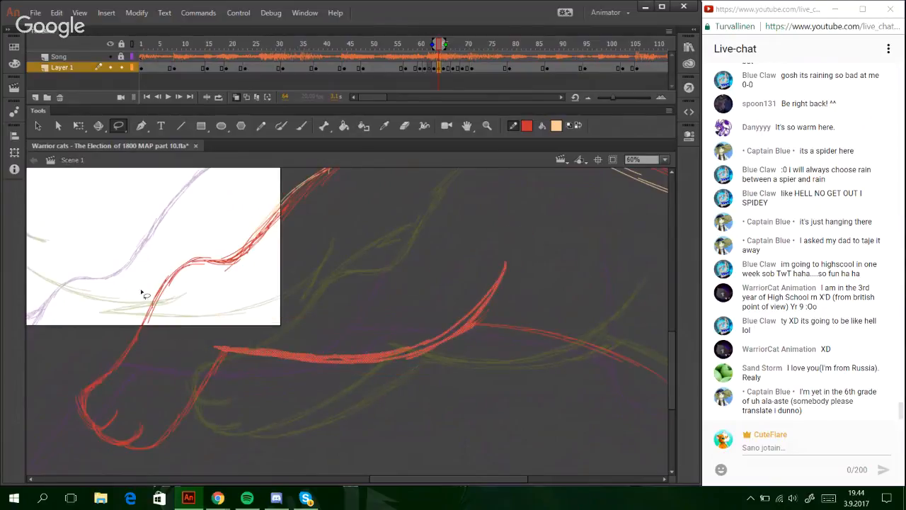
{"action": "key", "text": "q"}
{"action": "left_click_drag", "start_coordinate": [359, 363], "coordinate": [360, 369]}
{"action": "left_click_drag", "start_coordinate": [381, 407], "coordinate": [418, 429]}
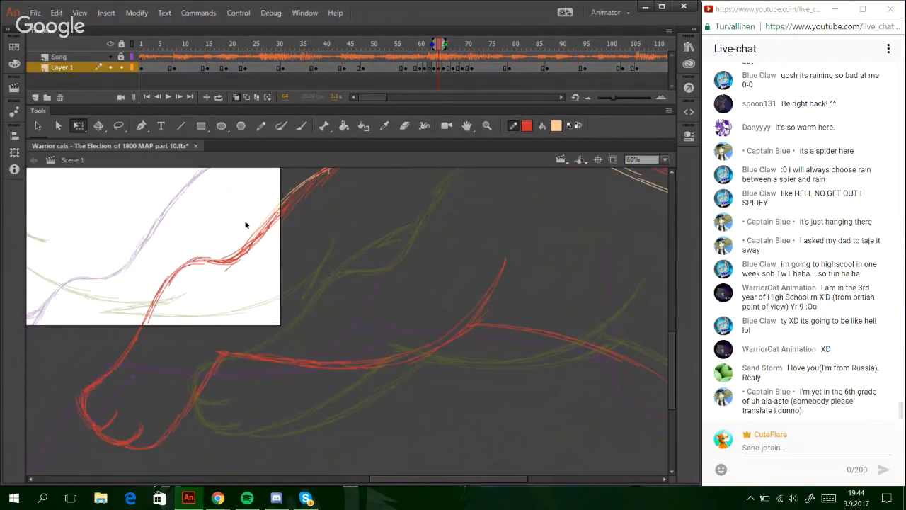
{"action": "left_click", "coordinate": [261, 125]}
{"action": "scroll", "coordinate": [671, 347], "scroll_direction": "up", "scroll_amount": 2}
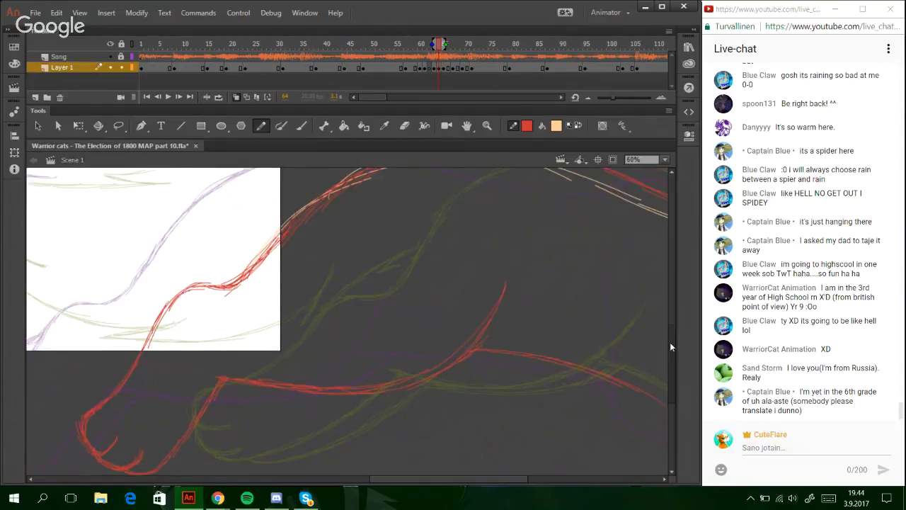
{"action": "scroll", "coordinate": [670, 342], "scroll_direction": "up", "scroll_amount": 5}
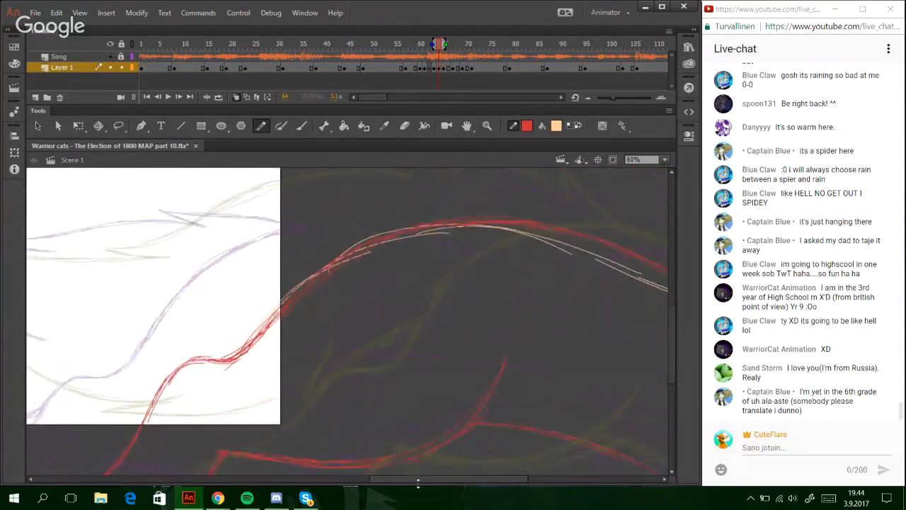
{"action": "left_click_drag", "start_coordinate": [418, 484], "coordinate": [514, 479]}
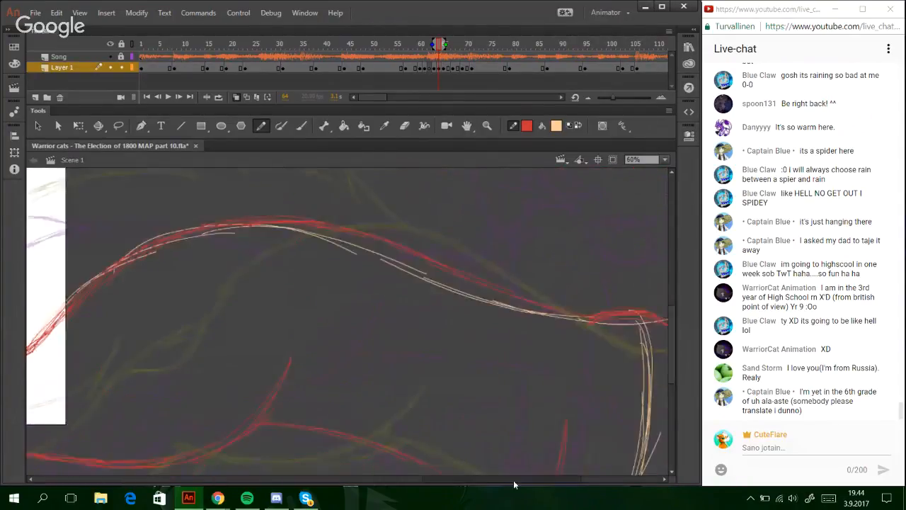
{"action": "double_click", "coordinate": [309, 324], "text": "ctrl"}
{"action": "key", "text": "Delete"}
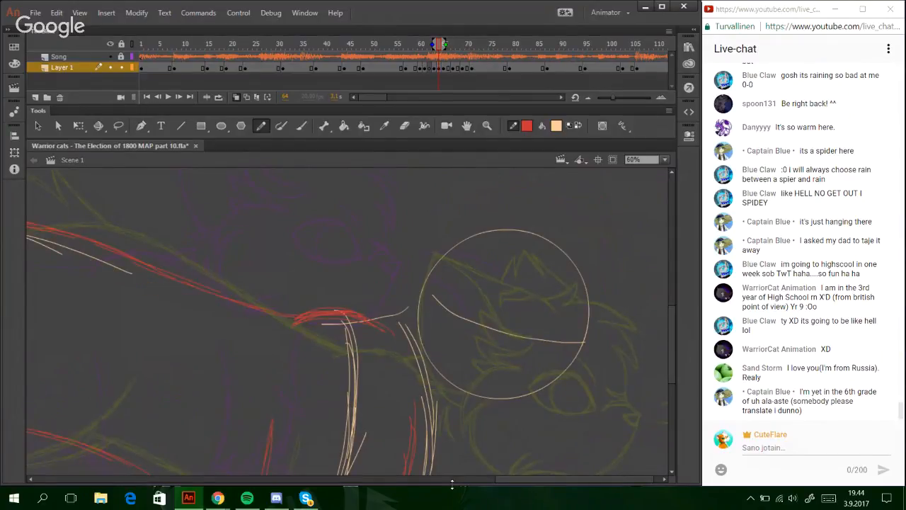
{"action": "left_click_drag", "start_coordinate": [505, 481], "coordinate": [418, 480]}
{"action": "double_click", "coordinate": [266, 238], "text": "ctrl"}
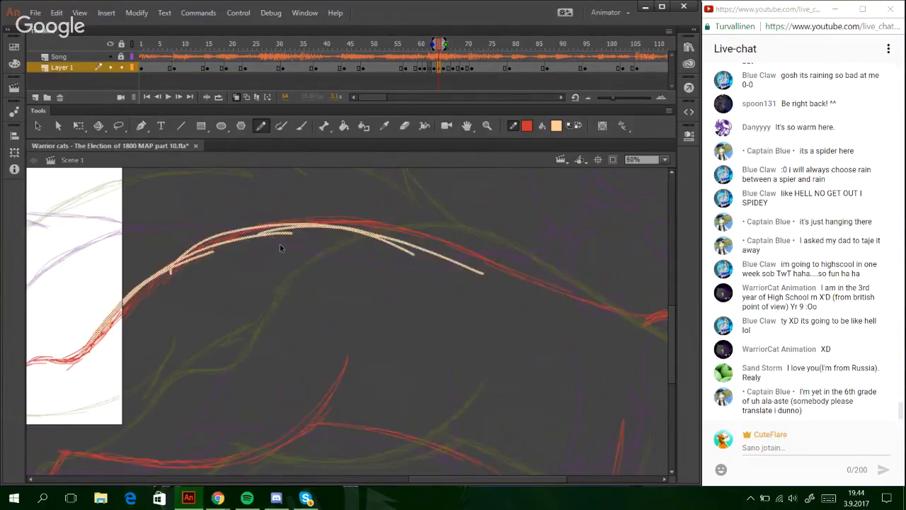
{"action": "key", "text": "Delete"}
{"action": "key", "text": "l"}
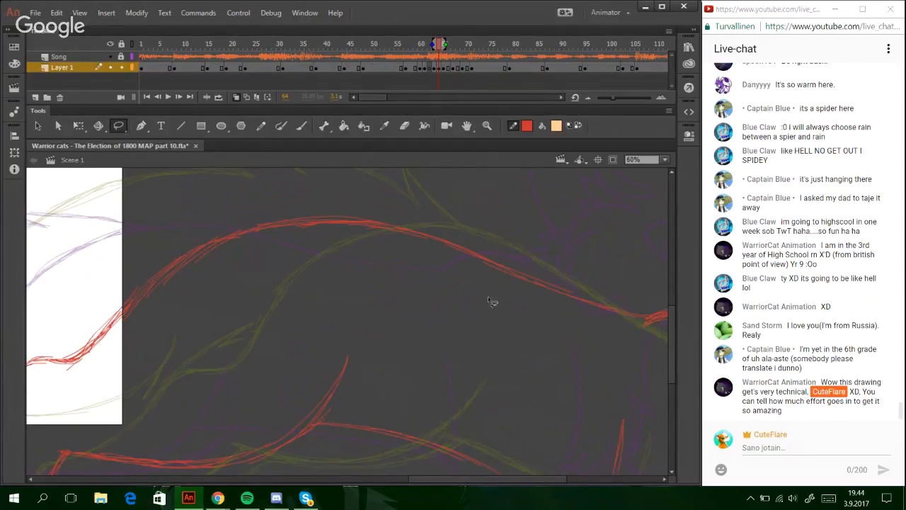
{"action": "mouse_move", "coordinate": [470, 291]}
{"action": "left_mouse_down"}
{"action": "mouse_move", "coordinate": [536, 208]}
{"action": "mouse_move", "coordinate": [269, 190]}
{"action": "mouse_move", "coordinate": [170, 217]}
{"action": "mouse_move", "coordinate": [102, 308]}
{"action": "mouse_move", "coordinate": [112, 340]}
{"action": "mouse_move", "coordinate": [65, 342]}
{"action": "left_mouse_up"}
{"action": "mouse_move", "coordinate": [67, 347]}
{"action": "left_mouse_down"}
{"action": "mouse_move", "coordinate": [280, 312]}
{"action": "mouse_move", "coordinate": [577, 311]}
{"action": "mouse_move", "coordinate": [293, 167]}
{"action": "left_mouse_up"}
{"action": "left_click_drag", "start_coordinate": [85, 244], "coordinate": [97, 208]}
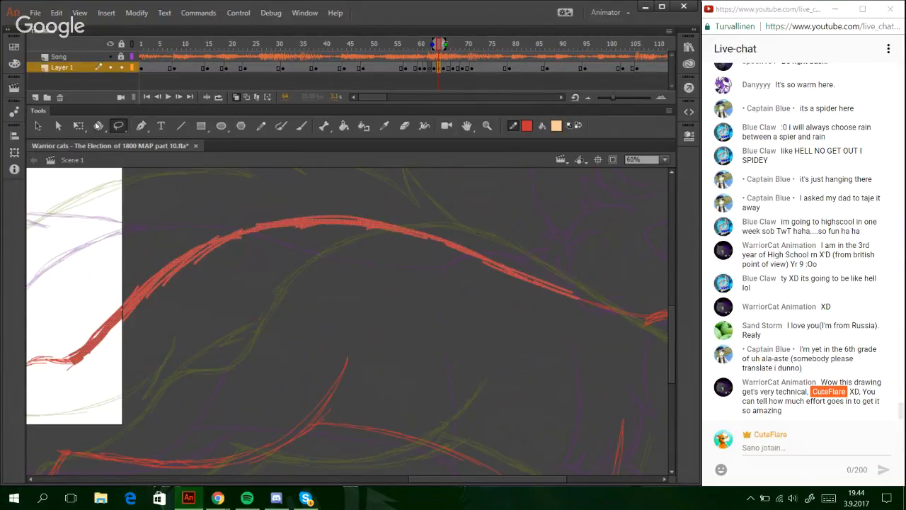
{"action": "key", "text": "q"}
{"action": "left_click_drag", "start_coordinate": [296, 210], "coordinate": [290, 210]}
{"action": "key", "text": "Left"}
{"action": "key", "text": "Left"}
{"action": "key", "text": "Left"}
{"action": "key", "text": "Left"}
{"action": "key", "text": "Left"}
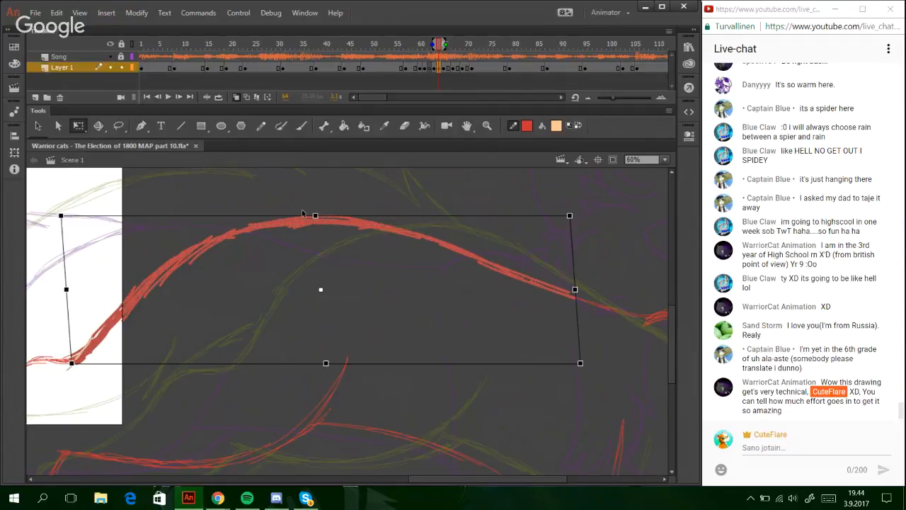
{"action": "left_click", "coordinate": [456, 209]}
{"action": "left_click", "coordinate": [261, 126]}
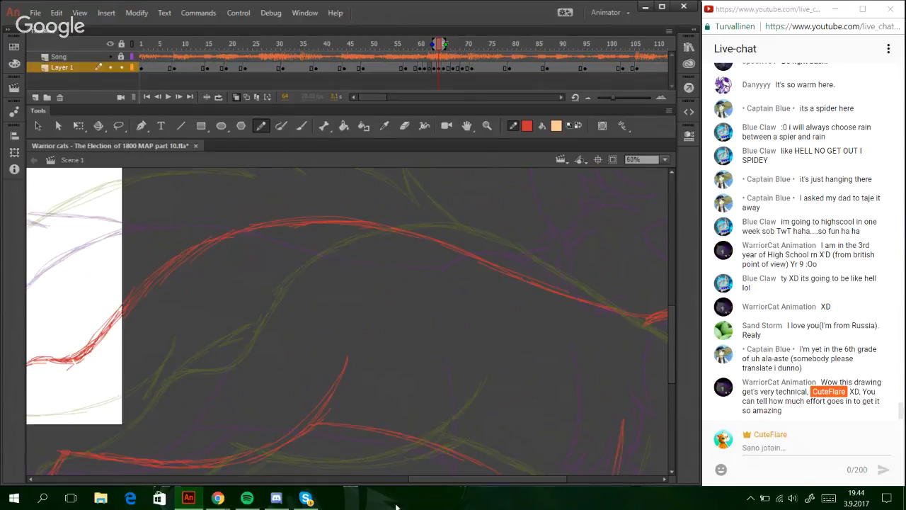
{"action": "mouse_move", "coordinate": [434, 478]}
{"action": "left_mouse_down"}
{"action": "mouse_move", "coordinate": [367, 478]}
{"action": "mouse_move", "coordinate": [425, 477]}
{"action": "mouse_move", "coordinate": [397, 478]}
{"action": "left_mouse_up"}
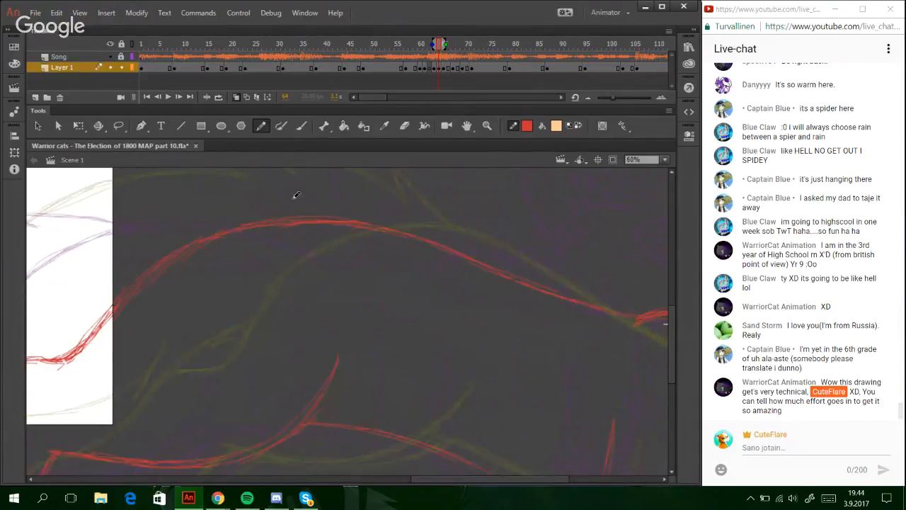
{"action": "left_click", "coordinate": [466, 126]}
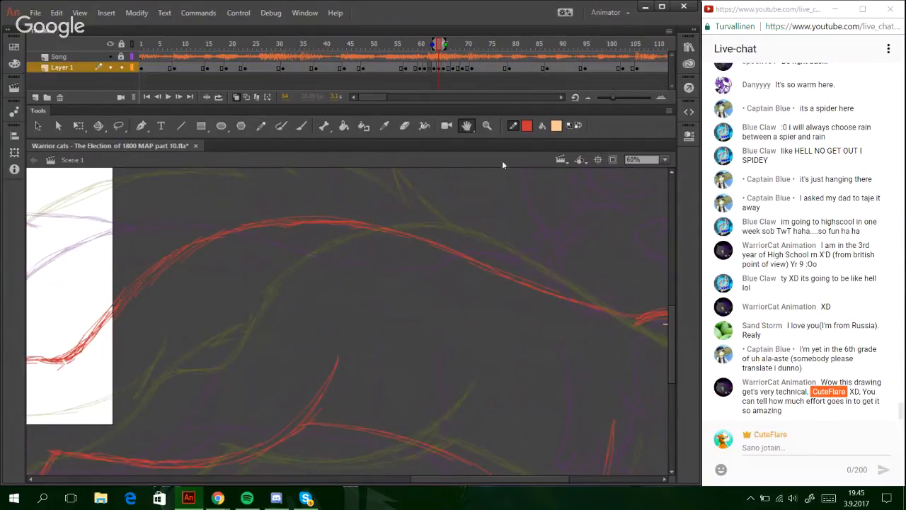
{"action": "left_click", "coordinate": [266, 126]}
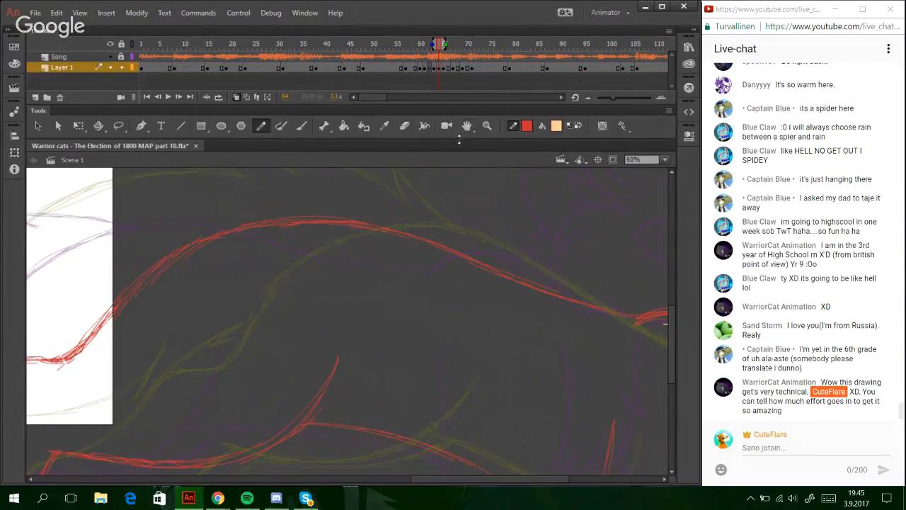
{"action": "mouse_move", "coordinate": [459, 140]}
{"action": "left_mouse_down"}
{"action": "mouse_move", "coordinate": [461, 170]}
{"action": "mouse_move", "coordinate": [460, 141]}
{"action": "left_mouse_up"}
{"action": "left_click_drag", "start_coordinate": [330, 306], "coordinate": [354, 311]}
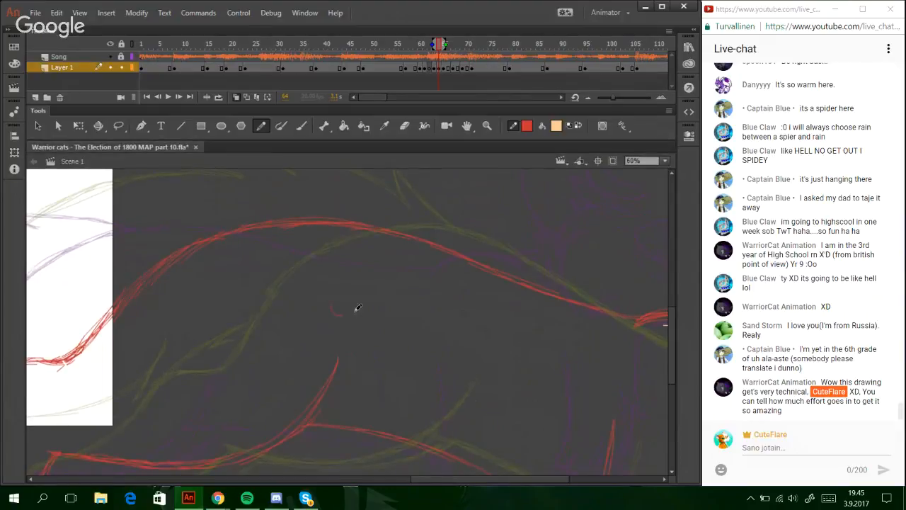
{"action": "key", "text": "ctrl+z"}
{"action": "mouse_move", "coordinate": [670, 346]}
{"action": "left_mouse_down"}
{"action": "mouse_move", "coordinate": [671, 380]}
{"action": "mouse_move", "coordinate": [670, 341]}
{"action": "left_mouse_up"}
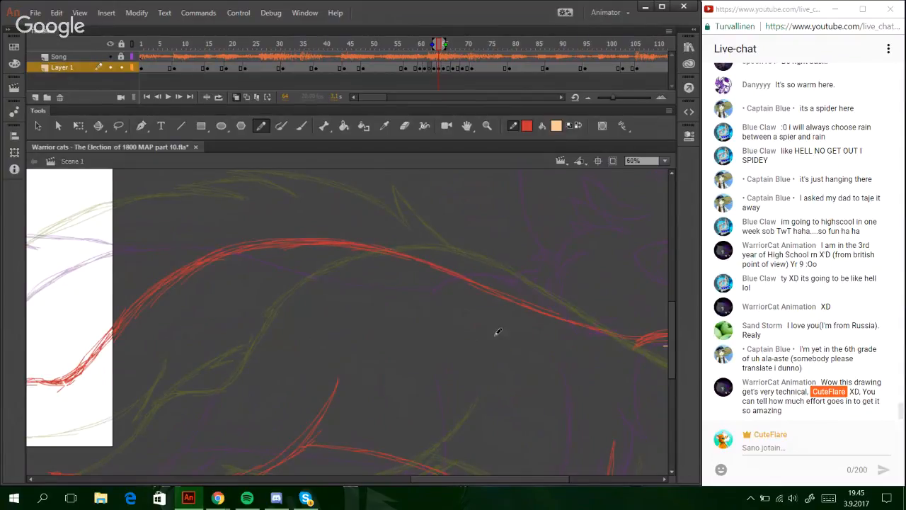
{"action": "left_click_drag", "start_coordinate": [443, 480], "coordinate": [509, 492]}
{"action": "scroll", "coordinate": [522, 306], "scroll_direction": "down", "scroll_amount": 4}
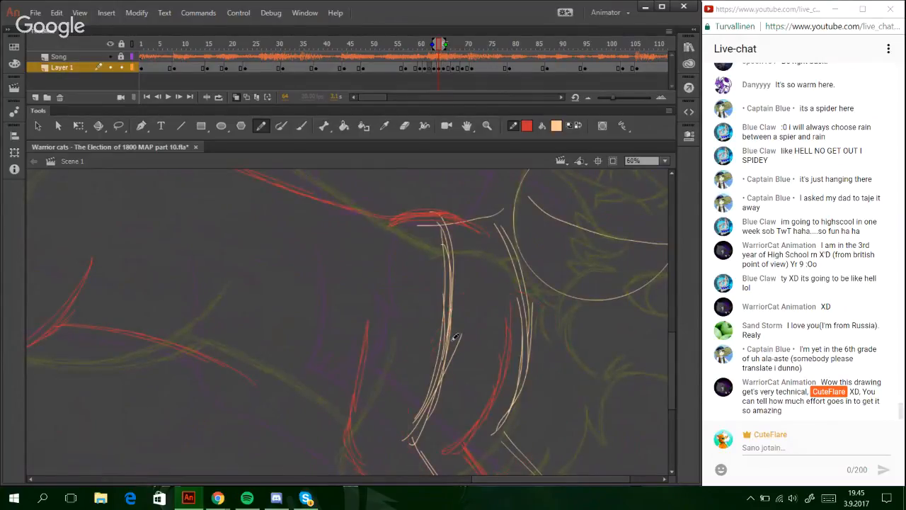
- Add red sketch lines along the lower edge of the leg
{"action": "left_click_drag", "start_coordinate": [507, 481], "coordinate": [394, 507]}
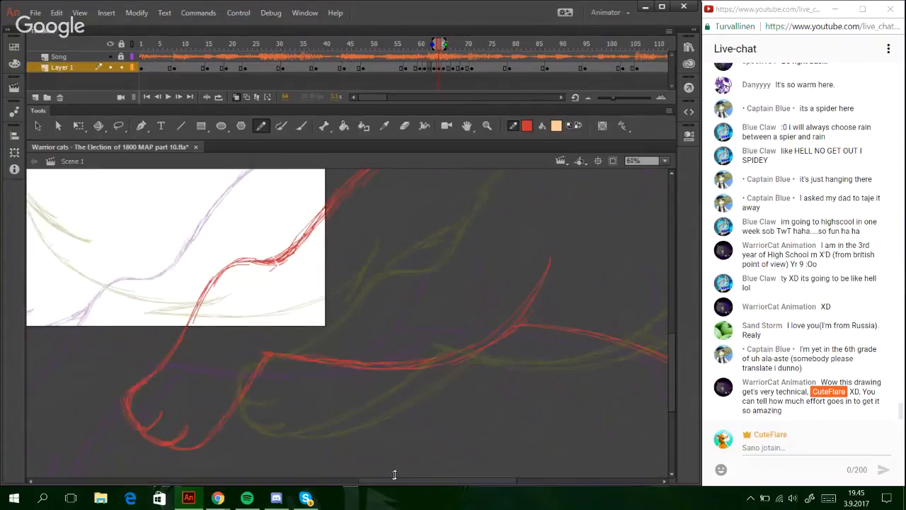
{"action": "left_click_drag", "start_coordinate": [672, 356], "coordinate": [672, 371]}
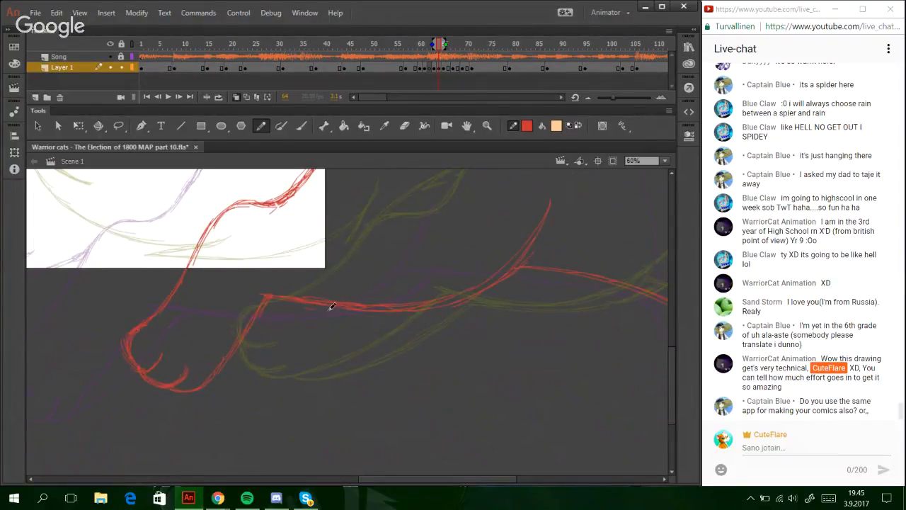
{"action": "mouse_move", "coordinate": [317, 311]}
{"action": "left_mouse_down"}
{"action": "mouse_move", "coordinate": [434, 316]}
{"action": "mouse_move", "coordinate": [482, 303]}
{"action": "left_mouse_up"}
{"action": "left_click_drag", "start_coordinate": [395, 315], "coordinate": [503, 297]}
{"action": "left_click_drag", "start_coordinate": [423, 316], "coordinate": [455, 318]}
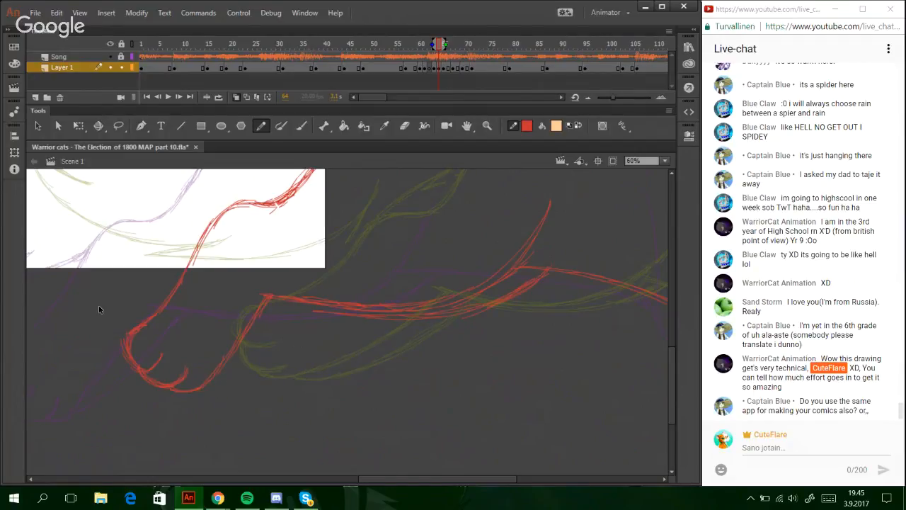
- Select the red paw strokes and nudge them three steps down and one left
{"action": "left_click_drag", "start_coordinate": [100, 307], "coordinate": [247, 435]}
{"action": "mouse_move", "coordinate": [108, 293]}
{"action": "left_mouse_down"}
{"action": "mouse_move", "coordinate": [240, 424]}
{"action": "mouse_move", "coordinate": [242, 415]}
{"action": "left_mouse_up"}
{"action": "key", "text": "Down"}
{"action": "key", "text": "Down"}
{"action": "key", "text": "Down"}
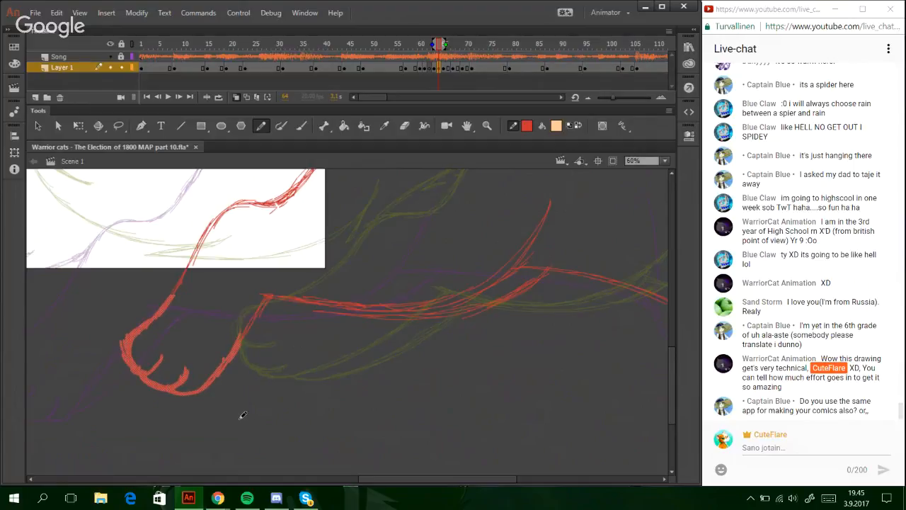
{"action": "key", "text": "Left"}
{"action": "key", "text": "Left"}
{"action": "key", "text": "Left"}
{"action": "key", "text": "Left"}
{"action": "key", "text": "Down"}
{"action": "key", "text": "Down"}
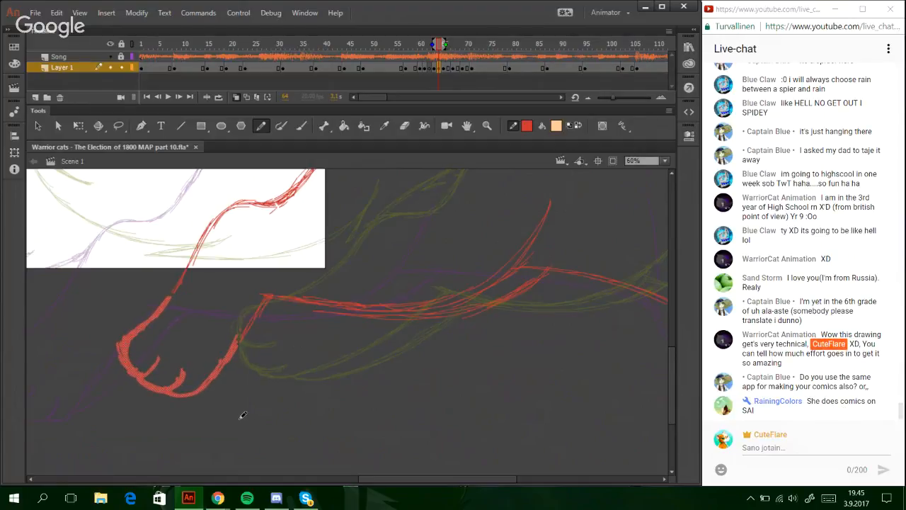
{"action": "key", "text": "Down"}
{"action": "key", "text": "Down"}
{"action": "key", "text": "Down"}
- Skew the paw strokes slightly and erase part of the paw's left outline
{"action": "left_click", "coordinate": [78, 126]}
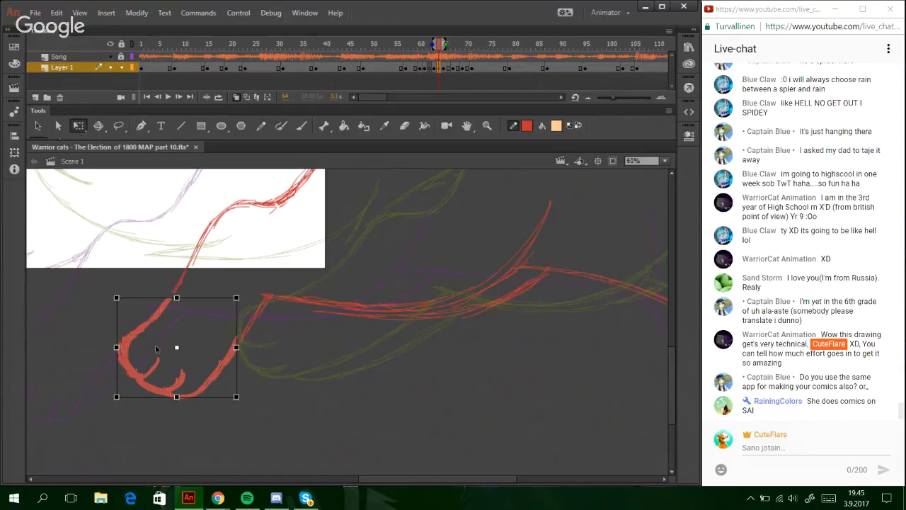
{"action": "left_click_drag", "start_coordinate": [117, 325], "coordinate": [117, 325]}
{"action": "left_click_drag", "start_coordinate": [153, 298], "coordinate": [151, 297]}
{"action": "left_click", "coordinate": [300, 416]}
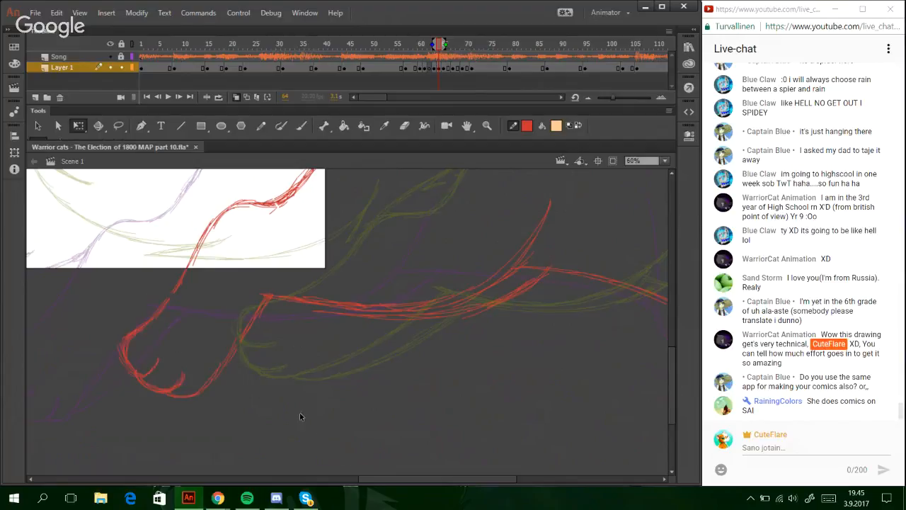
{"action": "left_click", "coordinate": [404, 125]}
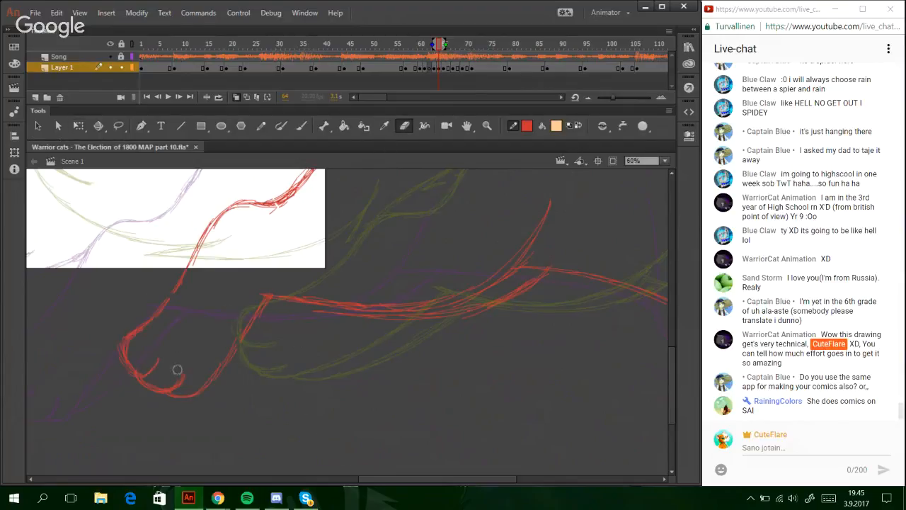
{"action": "mouse_move", "coordinate": [128, 353]}
{"action": "left_mouse_down"}
{"action": "mouse_move", "coordinate": [124, 320]}
{"action": "mouse_move", "coordinate": [117, 368]}
{"action": "left_mouse_up"}
{"action": "left_click", "coordinate": [260, 125]}
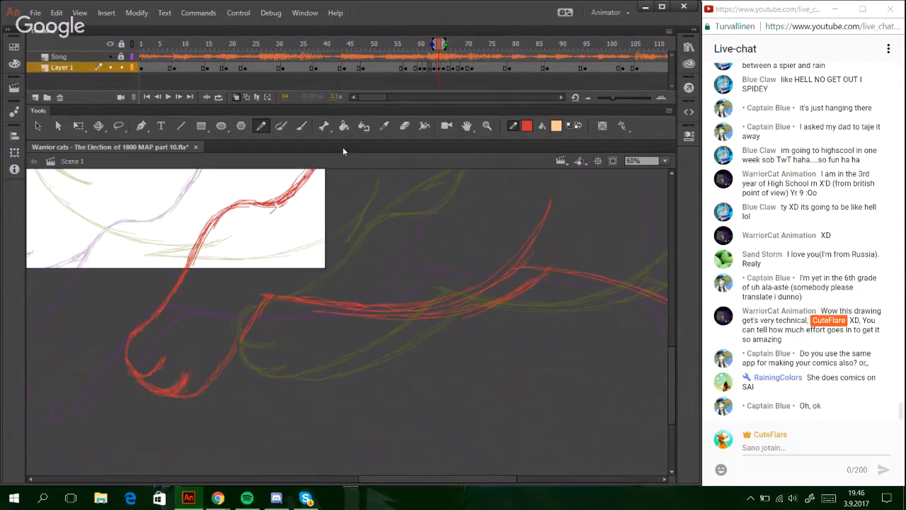
- Redraw the toe and paw lines in red and delete the lassoed stray strokes
{"action": "key", "text": "e"}
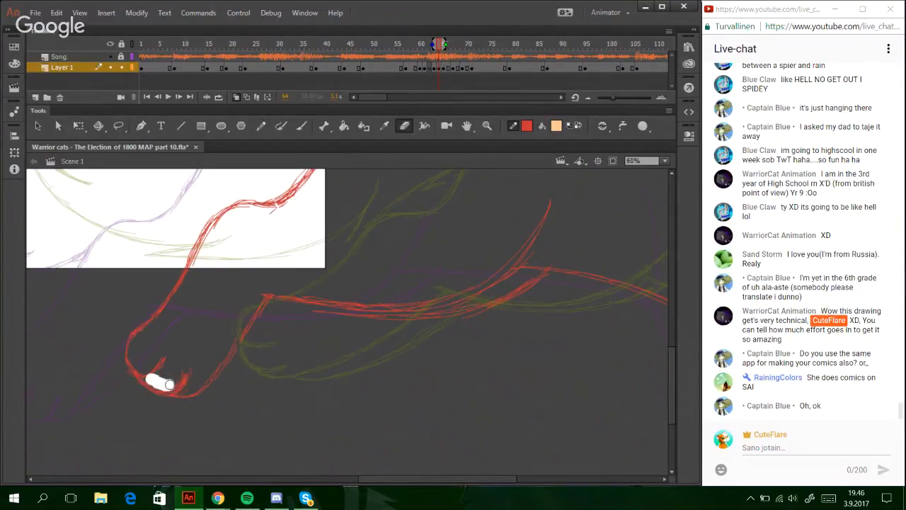
{"action": "key", "text": "y"}
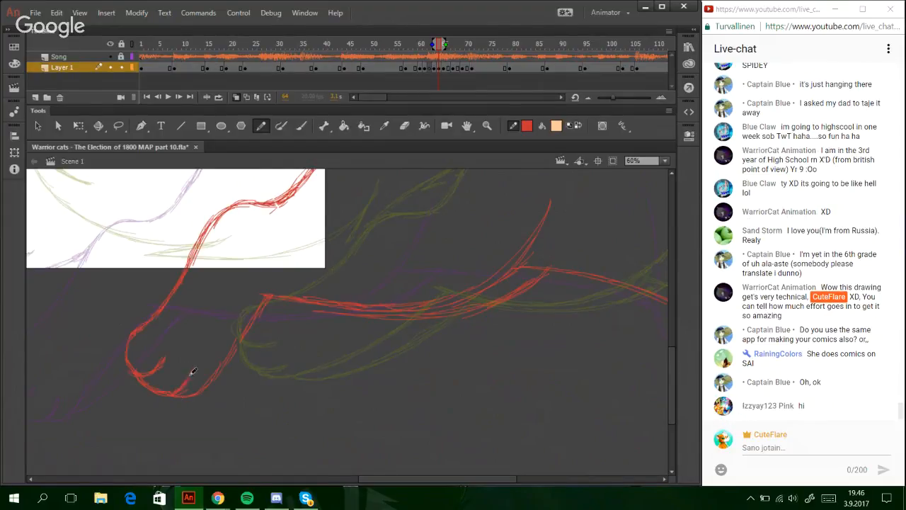
{"action": "mouse_move", "coordinate": [408, 483]}
{"action": "left_mouse_down"}
{"action": "mouse_move", "coordinate": [368, 485]}
{"action": "mouse_move", "coordinate": [382, 498]}
{"action": "left_mouse_up"}
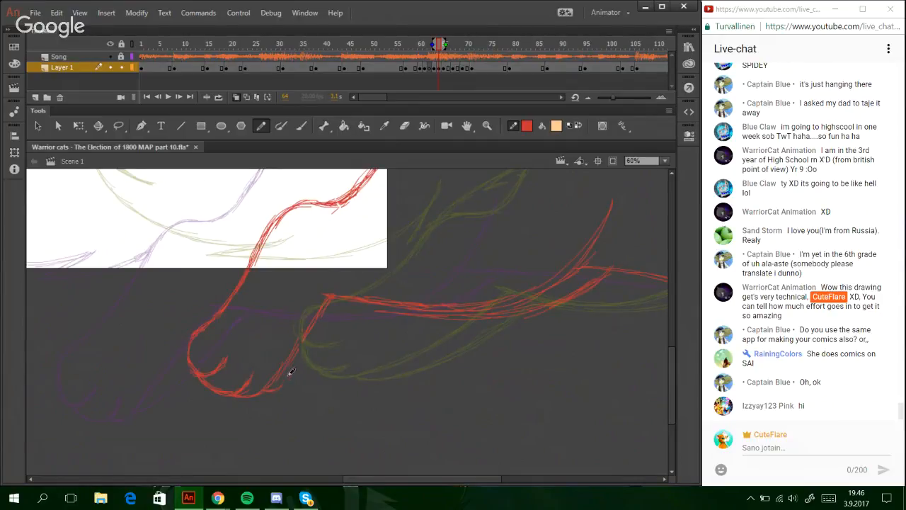
{"action": "left_click_drag", "start_coordinate": [270, 389], "coordinate": [326, 332]}
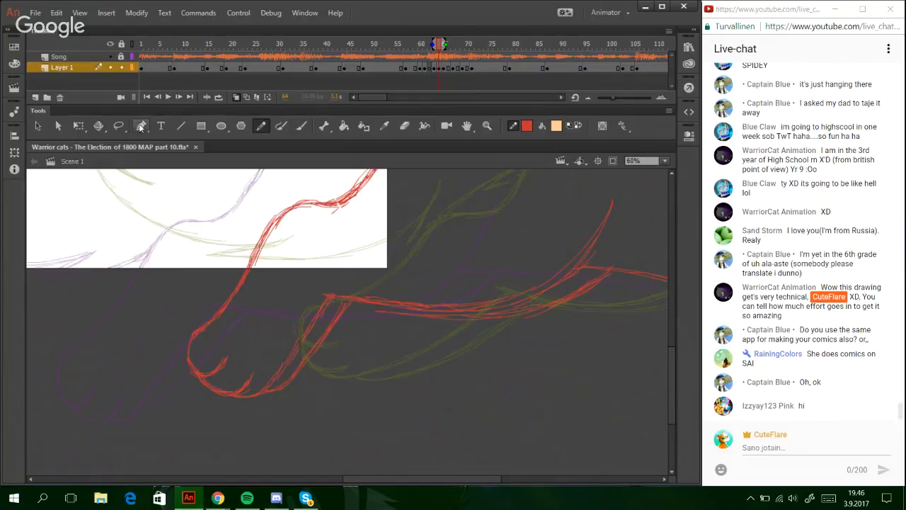
{"action": "left_click", "coordinate": [119, 126]}
{"action": "mouse_move", "coordinate": [371, 316]}
{"action": "left_mouse_down"}
{"action": "mouse_move", "coordinate": [453, 319]}
{"action": "mouse_move", "coordinate": [587, 274]}
{"action": "mouse_move", "coordinate": [620, 279]}
{"action": "mouse_move", "coordinate": [546, 376]}
{"action": "mouse_move", "coordinate": [370, 350]}
{"action": "left_mouse_up"}
{"action": "key", "text": "Delete"}
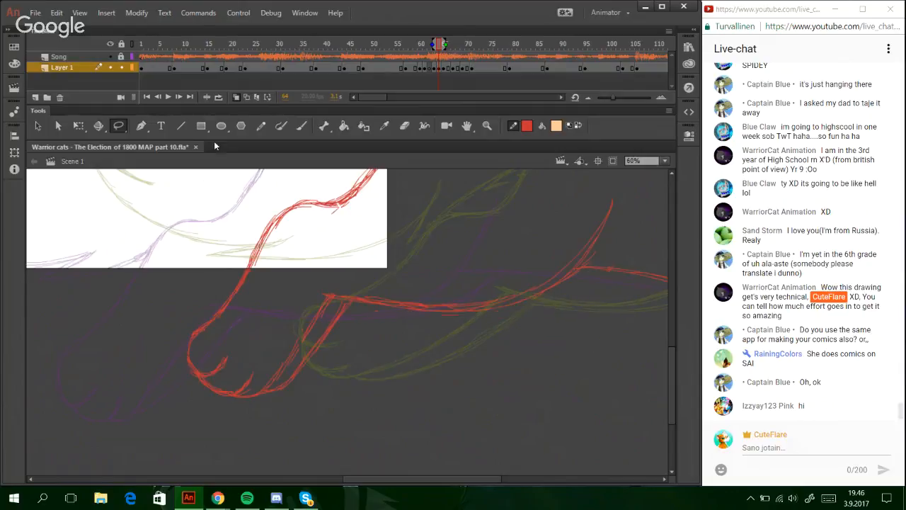
{"action": "left_click", "coordinate": [261, 126]}
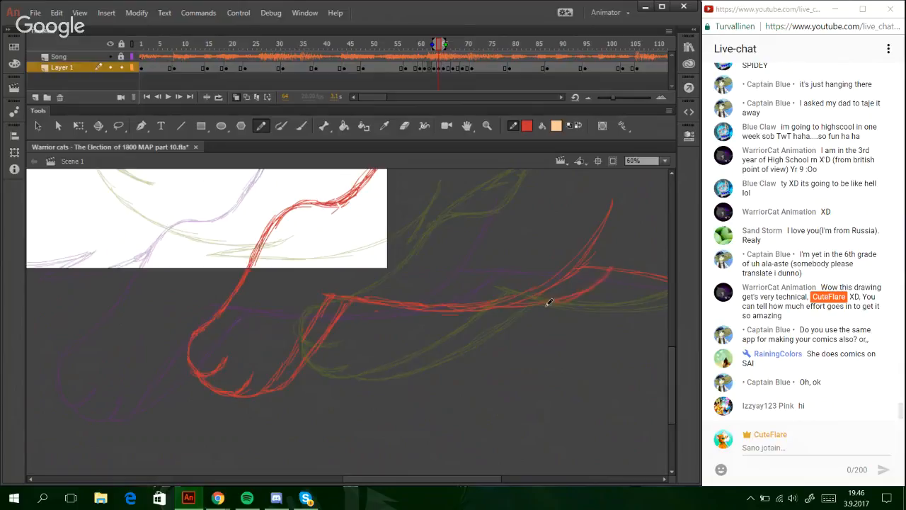
- Shift a section of the red leg line right and slant its bottom with Free Transform
{"action": "left_click", "coordinate": [119, 126]}
{"action": "mouse_move", "coordinate": [352, 306]}
{"action": "left_mouse_down"}
{"action": "mouse_move", "coordinate": [381, 323]}
{"action": "mouse_move", "coordinate": [263, 394]}
{"action": "mouse_move", "coordinate": [343, 326]}
{"action": "left_mouse_up"}
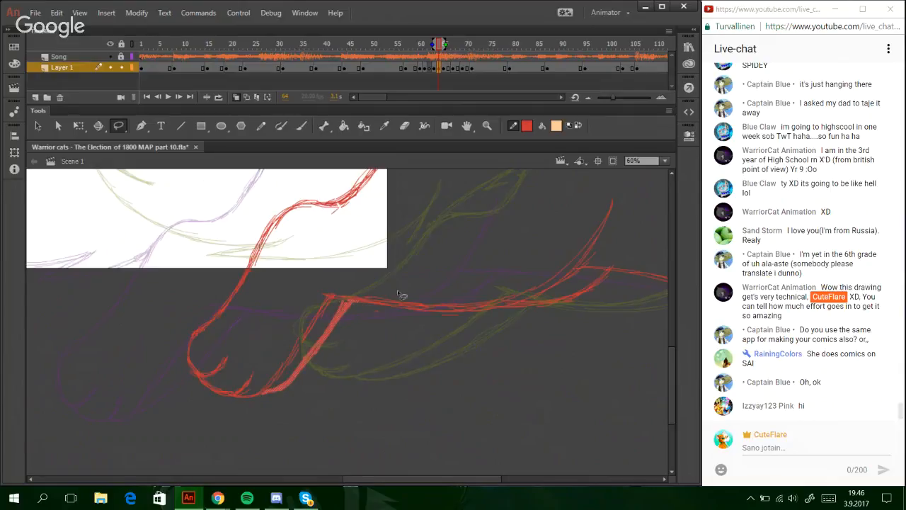
{"action": "key", "text": "shift+Right"}
{"action": "key", "text": "Right"}
{"action": "key", "text": "Right"}
{"action": "key", "text": "Right"}
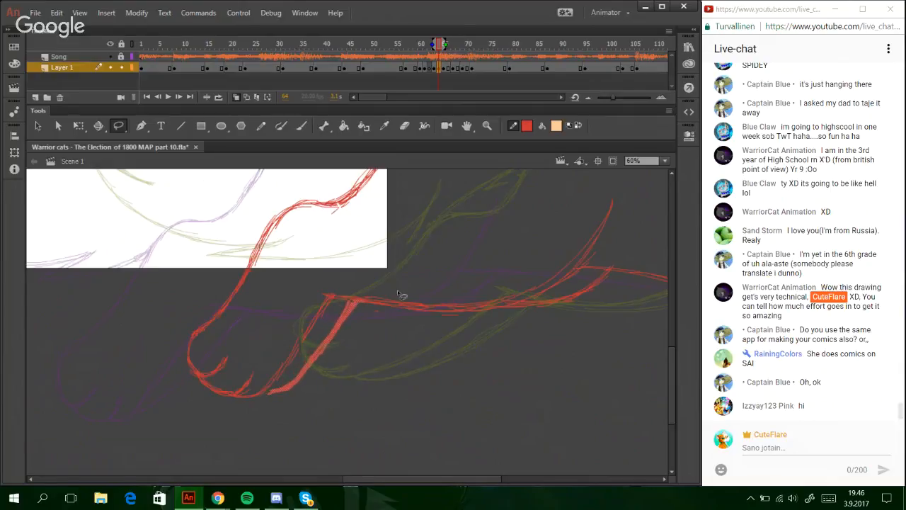
{"action": "key", "text": "Right"}
{"action": "key", "text": "Right"}
{"action": "key", "text": "Right"}
{"action": "key", "text": "Right"}
{"action": "key", "text": "Right"}
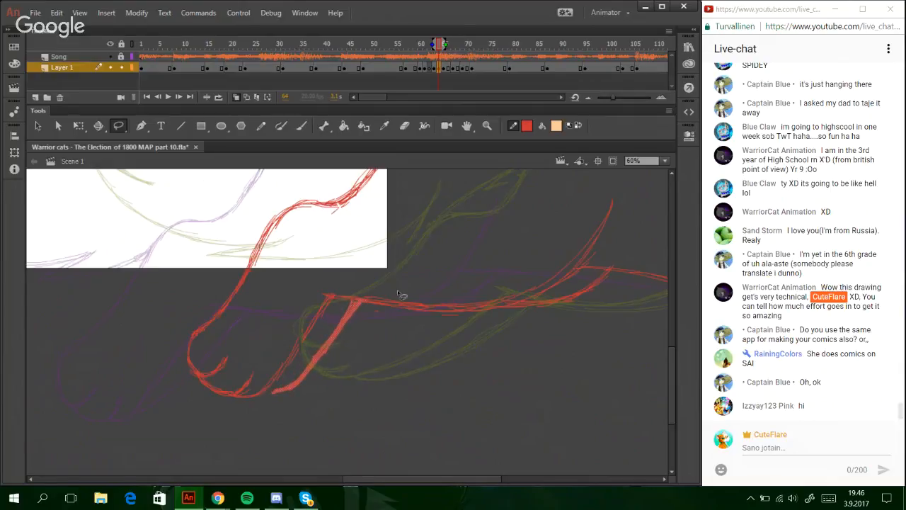
{"action": "key", "text": "q"}
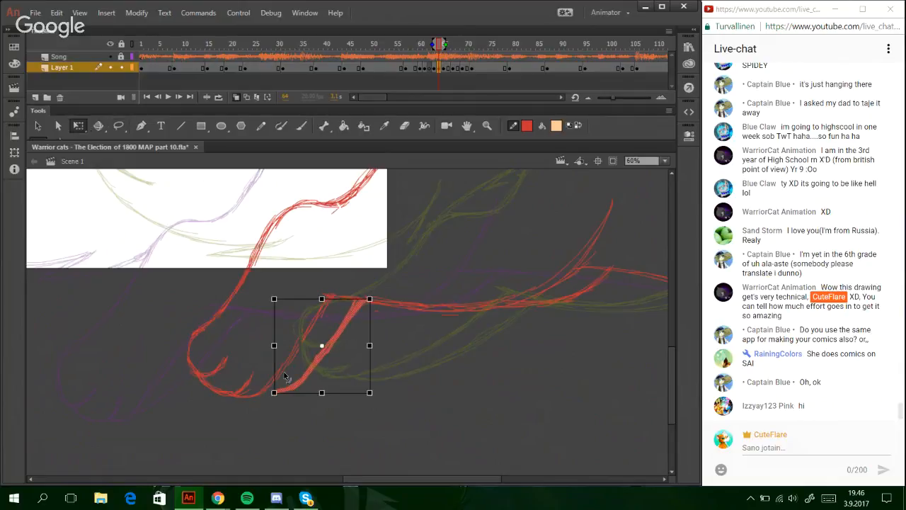
{"action": "left_click_drag", "start_coordinate": [289, 393], "coordinate": [280, 393]}
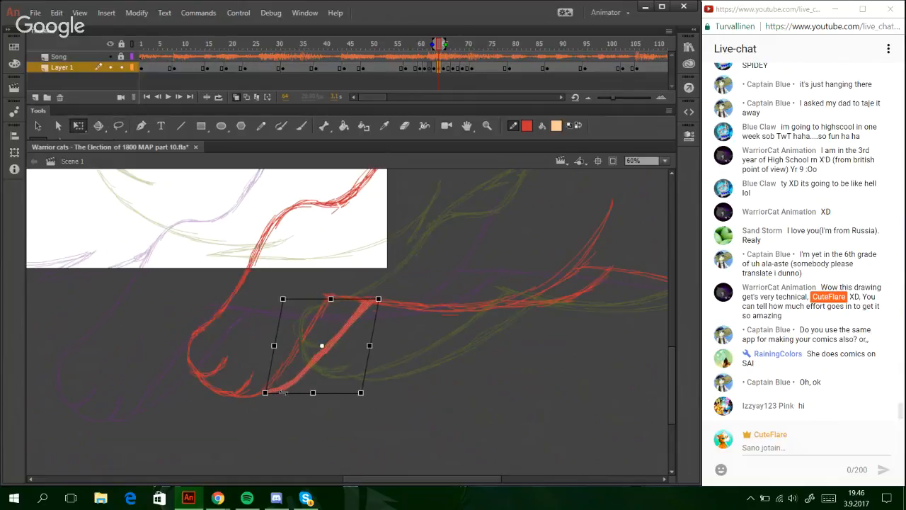
{"action": "left_click", "coordinate": [359, 421]}
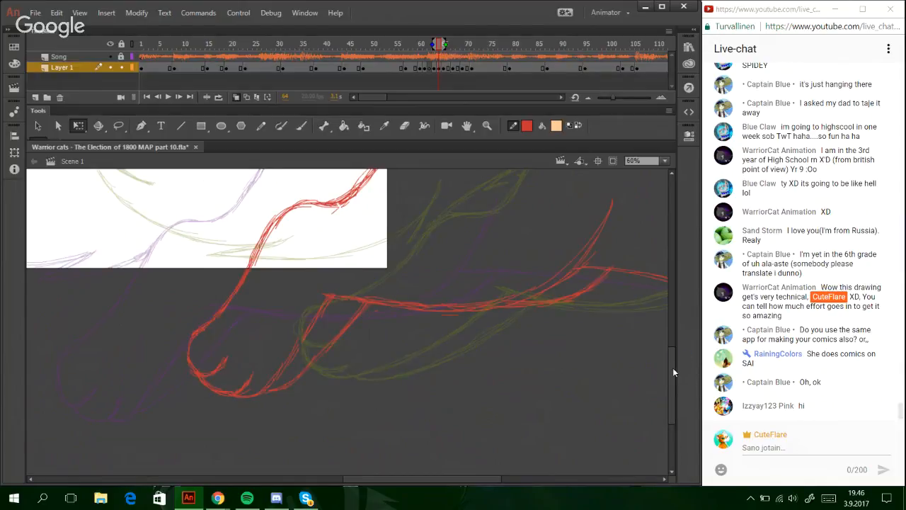
- Skew the upper red back curve to a new angle and nudge it into place
{"action": "left_click_drag", "start_coordinate": [672, 368], "coordinate": [669, 326]}
{"action": "left_click", "coordinate": [119, 126]}
{"action": "mouse_move", "coordinate": [537, 175]}
{"action": "left_mouse_down"}
{"action": "mouse_move", "coordinate": [571, 176]}
{"action": "mouse_move", "coordinate": [432, 339]}
{"action": "mouse_move", "coordinate": [285, 376]}
{"action": "mouse_move", "coordinate": [396, 186]}
{"action": "left_mouse_up"}
{"action": "key", "text": "q"}
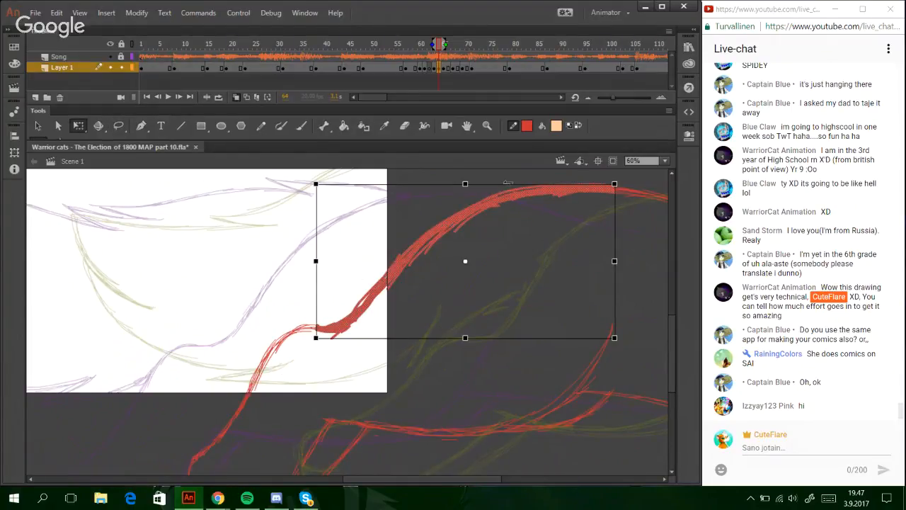
{"action": "left_click_drag", "start_coordinate": [505, 183], "coordinate": [495, 182]}
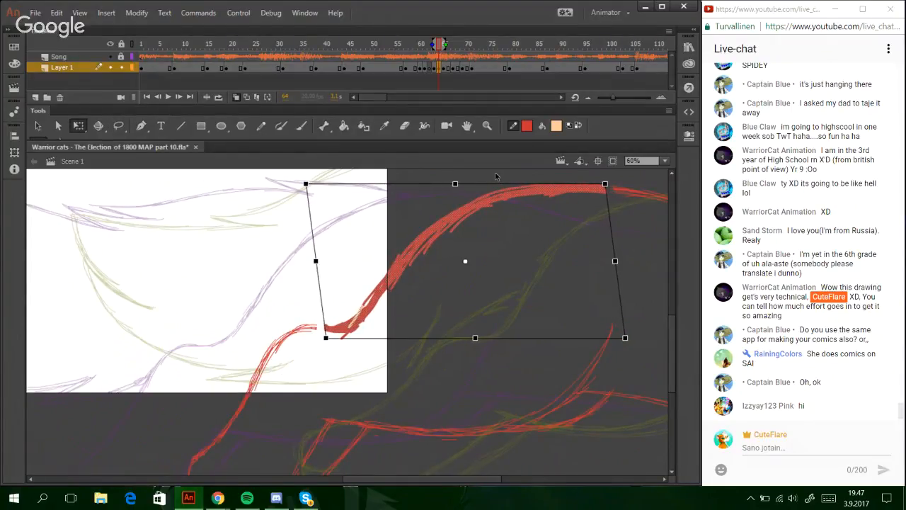
{"action": "key", "text": "Left"}
{"action": "key", "text": "Left"}
{"action": "key", "text": "Left"}
{"action": "key", "text": "Left"}
{"action": "key", "text": "Left"}
{"action": "key", "text": "Left"}
{"action": "key", "text": "Left"}
{"action": "key", "text": "Left"}
{"action": "key", "text": "Left"}
{"action": "key", "text": "Left"}
{"action": "key", "text": "Left"}
{"action": "key", "text": "Left"}
{"action": "key", "text": "Left"}
{"action": "key", "text": "Left"}
{"action": "key", "text": "Left"}
{"action": "key", "text": "Left"}
{"action": "key", "text": "Left"}
{"action": "key", "text": "Left"}
{"action": "key", "text": "Left"}
{"action": "key", "text": "Left"}
{"action": "key", "text": "Right"}
{"action": "key", "text": "Right"}
{"action": "key", "text": "Right"}
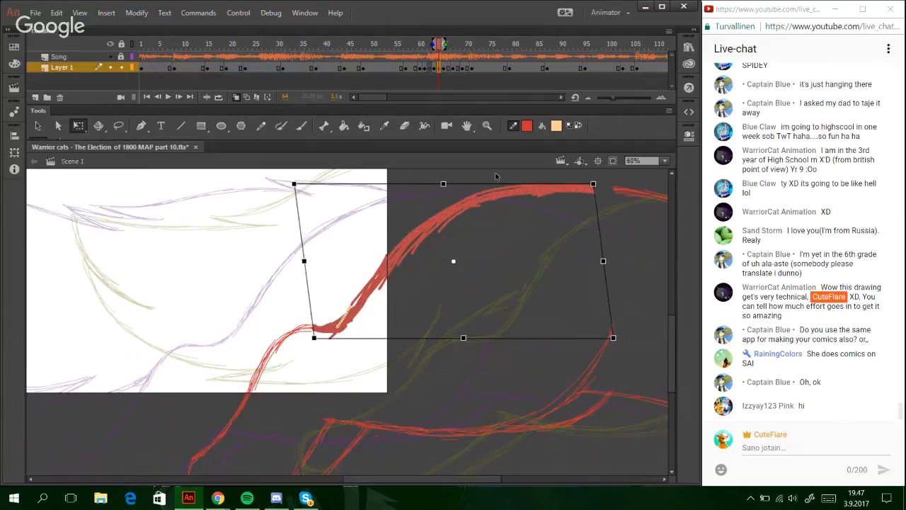
{"action": "left_click", "coordinate": [218, 278]}
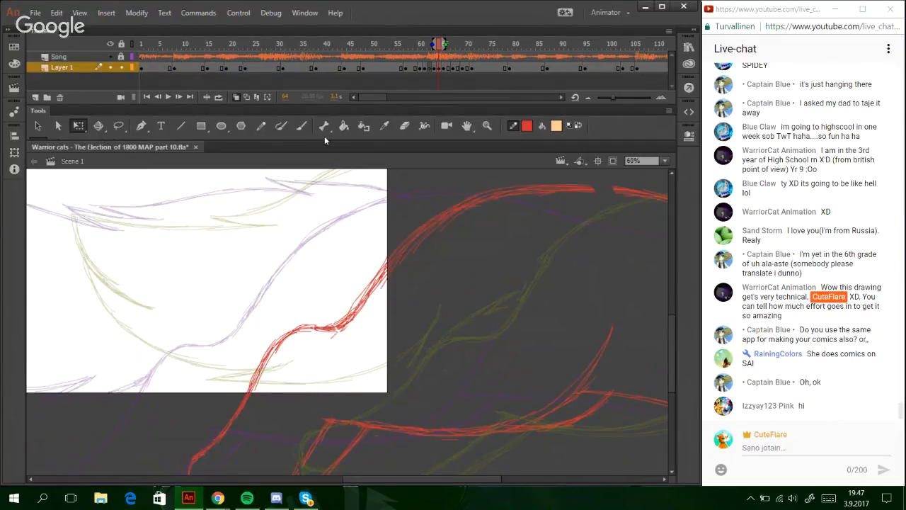
{"action": "left_click", "coordinate": [261, 125]}
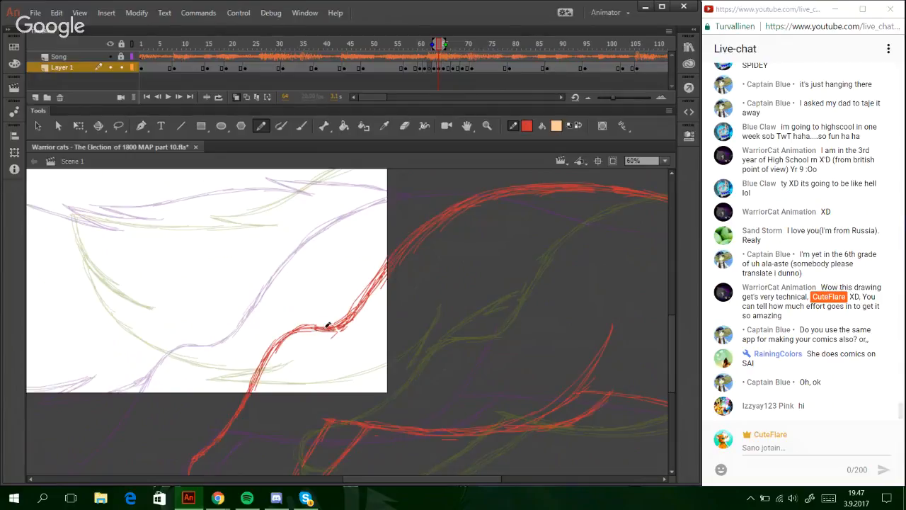
- Extend the red back line up and left, redrawing the short branch stroke at its tip
{"action": "left_click_drag", "start_coordinate": [382, 479], "coordinate": [339, 483]}
{"action": "left_click_drag", "start_coordinate": [672, 349], "coordinate": [671, 373]}
{"action": "mouse_move", "coordinate": [418, 481]}
{"action": "left_mouse_down"}
{"action": "mouse_move", "coordinate": [560, 490]}
{"action": "mouse_move", "coordinate": [423, 482]}
{"action": "left_mouse_up"}
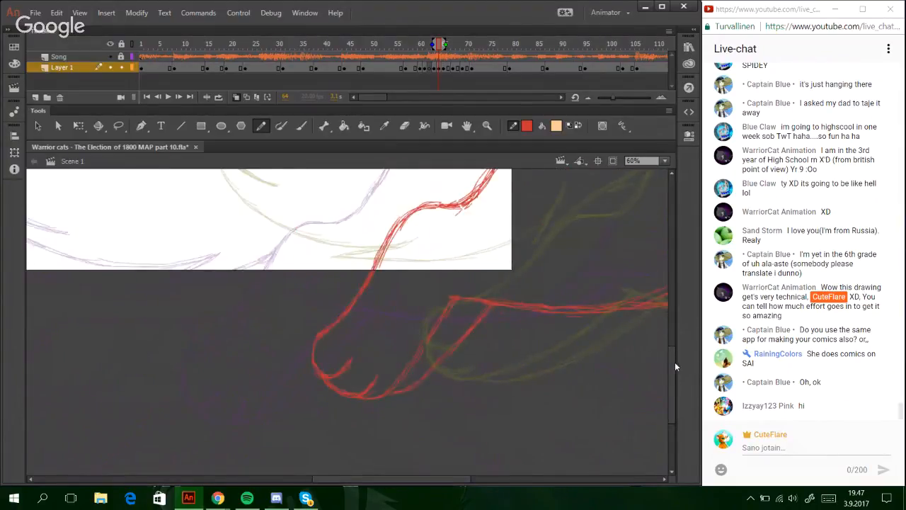
{"action": "left_click_drag", "start_coordinate": [675, 362], "coordinate": [685, 308]}
{"action": "left_click_drag", "start_coordinate": [429, 480], "coordinate": [487, 477]}
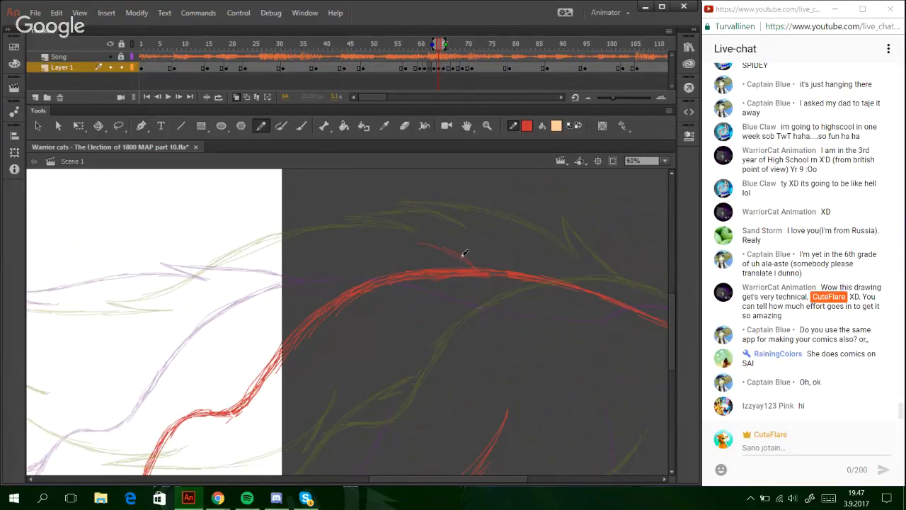
{"action": "mouse_move", "coordinate": [465, 253]}
{"action": "left_mouse_down"}
{"action": "mouse_move", "coordinate": [386, 218]}
{"action": "mouse_move", "coordinate": [374, 233]}
{"action": "mouse_move", "coordinate": [390, 245]}
{"action": "left_mouse_up"}
{"action": "key", "text": "ctrl+z"}
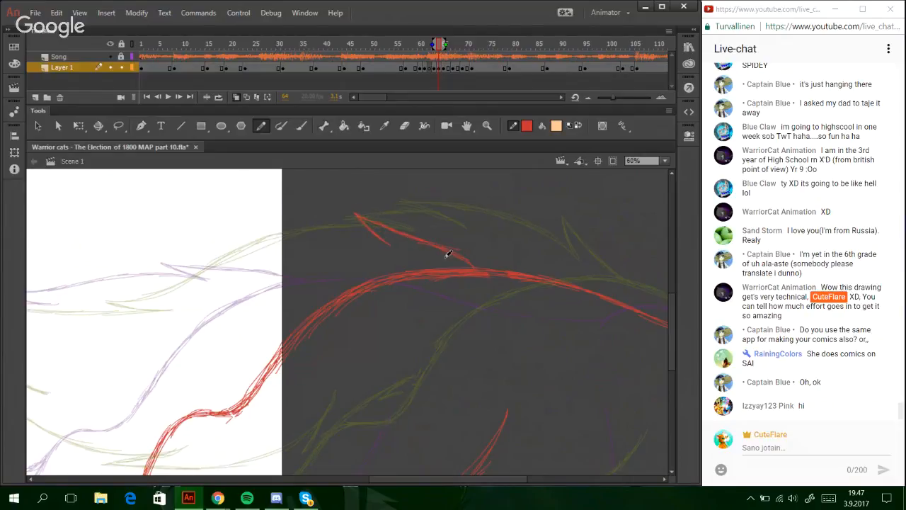
{"action": "left_click_drag", "start_coordinate": [393, 480], "coordinate": [346, 484]}
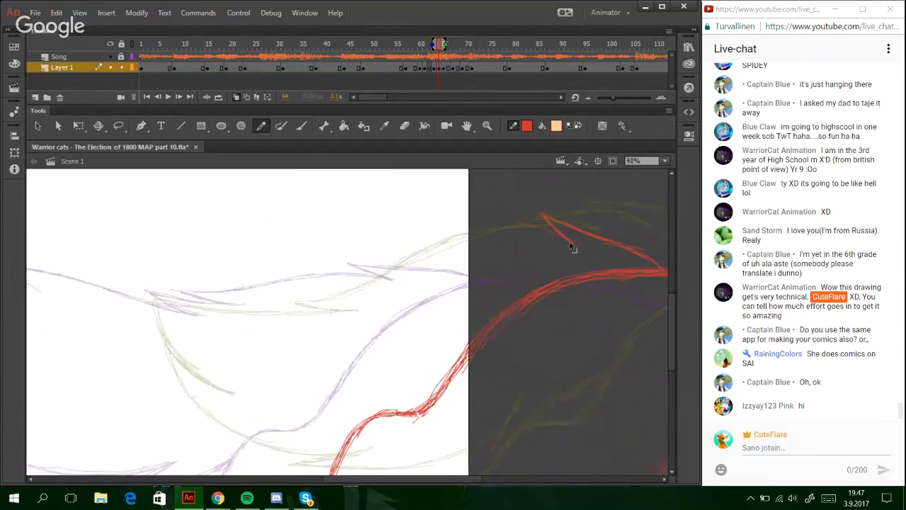
- Extend the red back line down-left into the tail's upper edge, redoing overlong strokes
{"action": "left_click_drag", "start_coordinate": [457, 228], "coordinate": [424, 240]}
{"action": "left_click_drag", "start_coordinate": [464, 229], "coordinate": [360, 256]}
{"action": "key", "text": "ctrl+z"}
{"action": "key", "text": "ctrl+z"}
{"action": "left_click_drag", "start_coordinate": [467, 227], "coordinate": [402, 242]}
{"action": "mouse_move", "coordinate": [461, 228]}
{"action": "left_mouse_down"}
{"action": "mouse_move", "coordinate": [387, 245]}
{"action": "mouse_move", "coordinate": [451, 244]}
{"action": "left_mouse_up"}
{"action": "mouse_move", "coordinate": [390, 245]}
{"action": "left_mouse_down"}
{"action": "mouse_move", "coordinate": [462, 247]}
{"action": "mouse_move", "coordinate": [367, 258]}
{"action": "left_mouse_up"}
{"action": "left_click_drag", "start_coordinate": [430, 246], "coordinate": [352, 265]}
{"action": "mouse_move", "coordinate": [396, 251]}
{"action": "left_mouse_down"}
{"action": "mouse_move", "coordinate": [351, 266]}
{"action": "mouse_move", "coordinate": [419, 262]}
{"action": "left_mouse_up"}
{"action": "mouse_move", "coordinate": [354, 265]}
{"action": "left_mouse_down"}
{"action": "mouse_move", "coordinate": [406, 247]}
{"action": "mouse_move", "coordinate": [353, 262]}
{"action": "mouse_move", "coordinate": [416, 263]}
{"action": "left_mouse_up"}
{"action": "key", "text": "ctrl+z"}
{"action": "key", "text": "ctrl+z"}
{"action": "key", "text": "ctrl+z"}
{"action": "key", "text": "ctrl+z"}
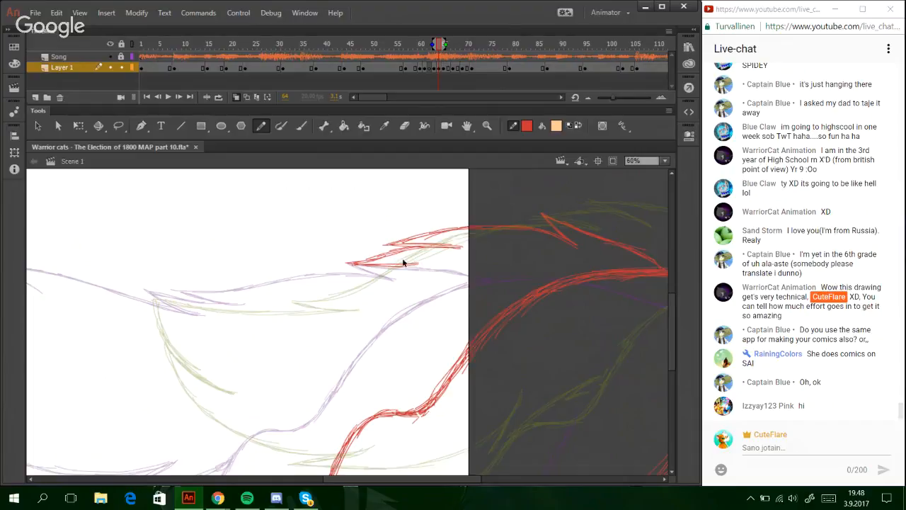
{"action": "key", "text": "ctrl+z"}
{"action": "left_click_drag", "start_coordinate": [418, 264], "coordinate": [395, 264]}
- Continue the tail's red upper edge leftward along the pale onion-skin line
{"action": "mouse_move", "coordinate": [394, 479]}
{"action": "left_mouse_down"}
{"action": "mouse_move", "coordinate": [318, 490]}
{"action": "mouse_move", "coordinate": [360, 485]}
{"action": "left_mouse_up"}
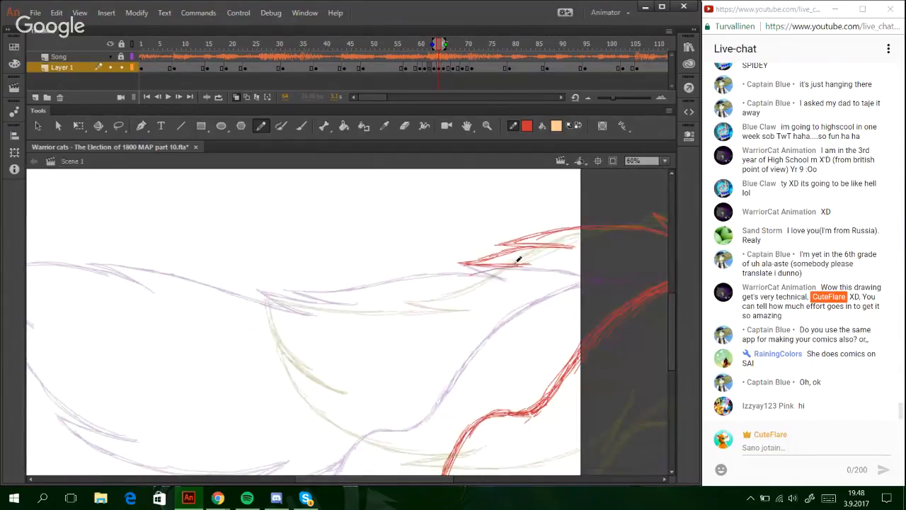
{"action": "mouse_move", "coordinate": [520, 259]}
{"action": "left_mouse_down"}
{"action": "mouse_move", "coordinate": [362, 305]}
{"action": "mouse_move", "coordinate": [255, 294]}
{"action": "mouse_move", "coordinate": [325, 304]}
{"action": "mouse_move", "coordinate": [267, 297]}
{"action": "mouse_move", "coordinate": [387, 296]}
{"action": "mouse_move", "coordinate": [296, 298]}
{"action": "mouse_move", "coordinate": [354, 299]}
{"action": "mouse_move", "coordinate": [479, 267]}
{"action": "mouse_move", "coordinate": [398, 295]}
{"action": "mouse_move", "coordinate": [536, 261]}
{"action": "left_mouse_up"}
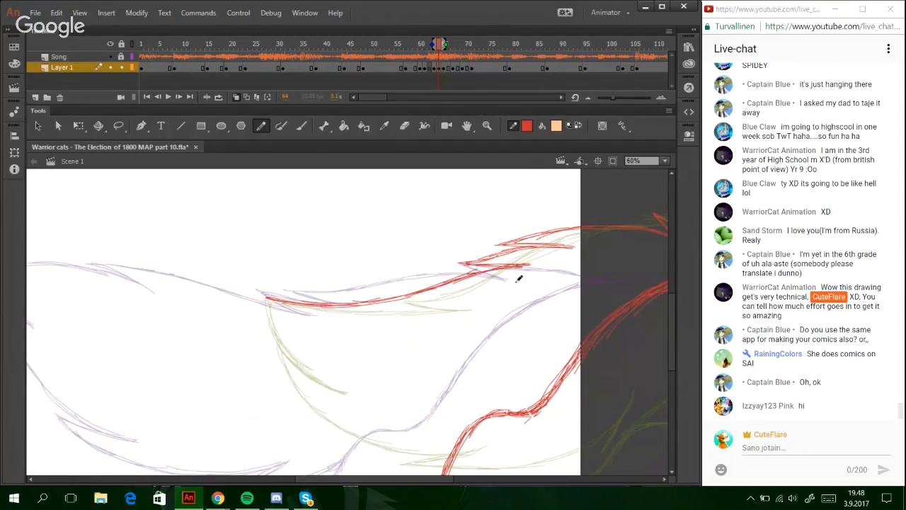
{"action": "left_click_drag", "start_coordinate": [412, 485], "coordinate": [368, 485]}
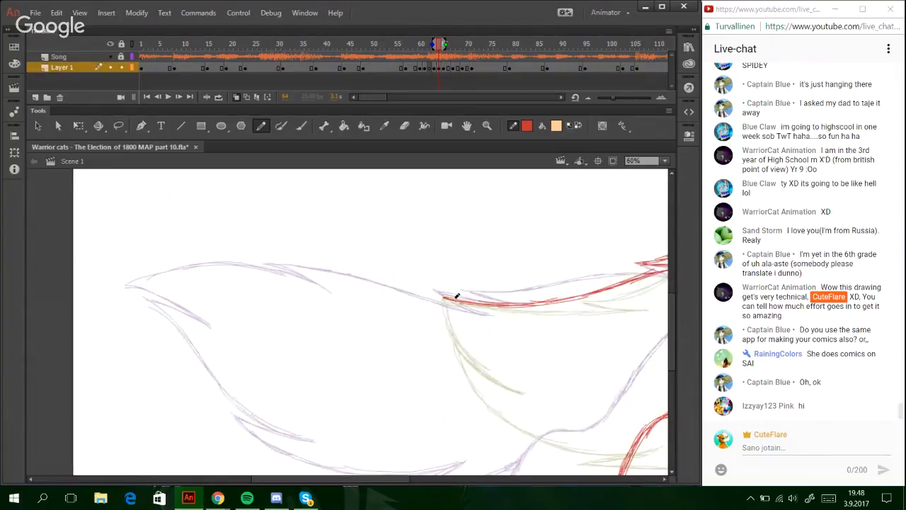
{"action": "key", "text": "ctrl+z"}
{"action": "left_click_drag", "start_coordinate": [446, 297], "coordinate": [508, 314]}
{"action": "key", "text": "ctrl+z"}
{"action": "left_click_drag", "start_coordinate": [448, 296], "coordinate": [474, 301]}
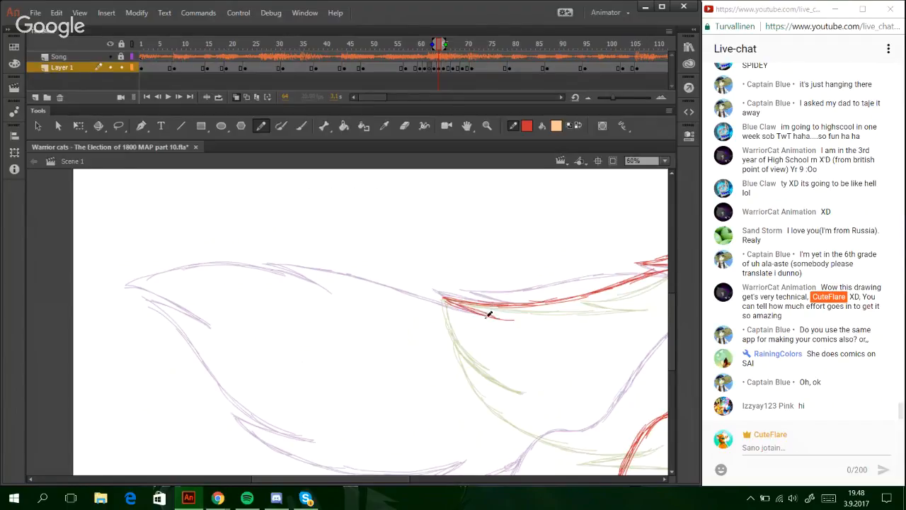
{"action": "left_click_drag", "start_coordinate": [427, 302], "coordinate": [472, 311]}
{"action": "key", "text": "ctrl+z"}
{"action": "mouse_move", "coordinate": [419, 297]}
{"action": "left_mouse_down"}
{"action": "mouse_move", "coordinate": [482, 312]}
{"action": "mouse_move", "coordinate": [330, 274]}
{"action": "left_mouse_up"}
{"action": "mouse_move", "coordinate": [397, 286]}
{"action": "left_mouse_down"}
{"action": "mouse_move", "coordinate": [333, 276]}
{"action": "mouse_move", "coordinate": [472, 310]}
{"action": "left_mouse_up"}
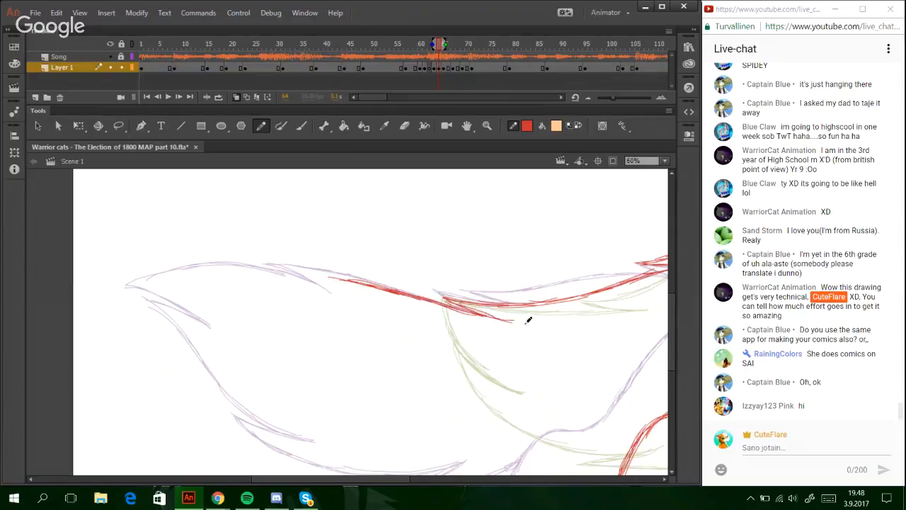
{"action": "key", "text": "ctrl+z"}
- Draw the tail's steep red left edge down from the upper line and thicken it
{"action": "left_click_drag", "start_coordinate": [346, 288], "coordinate": [398, 375]}
{"action": "key", "text": "ctrl+z"}
{"action": "key", "text": "ctrl+z"}
{"action": "mouse_move", "coordinate": [330, 276]}
{"action": "left_mouse_down"}
{"action": "mouse_move", "coordinate": [346, 342]}
{"action": "mouse_move", "coordinate": [371, 376]}
{"action": "left_mouse_up"}
{"action": "key", "text": "ctrl+z"}
{"action": "key", "text": "ctrl+z"}
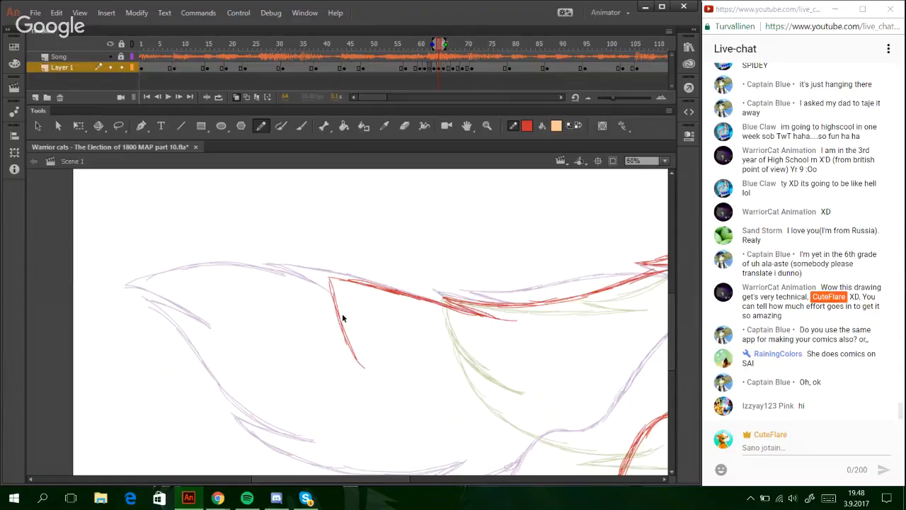
{"action": "left_click_drag", "start_coordinate": [338, 296], "coordinate": [363, 368]}
{"action": "left_click_drag", "start_coordinate": [345, 336], "coordinate": [376, 376]}
{"action": "left_click_drag", "start_coordinate": [338, 290], "coordinate": [366, 372]}
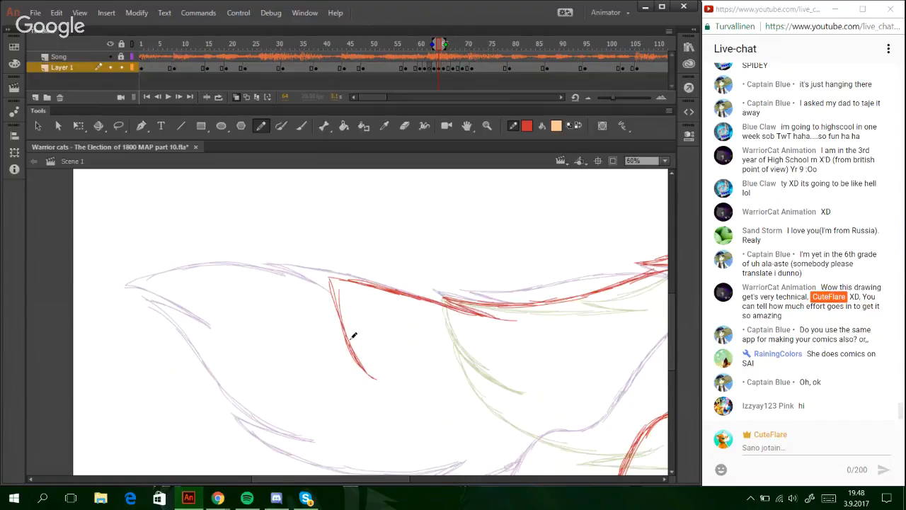
{"action": "left_click_drag", "start_coordinate": [344, 334], "coordinate": [353, 361]}
{"action": "left_click_drag", "start_coordinate": [327, 276], "coordinate": [341, 340]}
{"action": "left_click_drag", "start_coordinate": [347, 281], "coordinate": [377, 289]}
{"action": "mouse_move", "coordinate": [334, 332]}
{"action": "left_mouse_down"}
{"action": "mouse_move", "coordinate": [366, 371]}
{"action": "mouse_move", "coordinate": [357, 363]}
{"action": "left_mouse_up"}
{"action": "key", "text": "ctrl+z"}
{"action": "left_click_drag", "start_coordinate": [332, 329], "coordinate": [354, 357]}
{"action": "left_click_drag", "start_coordinate": [673, 340], "coordinate": [674, 363]}
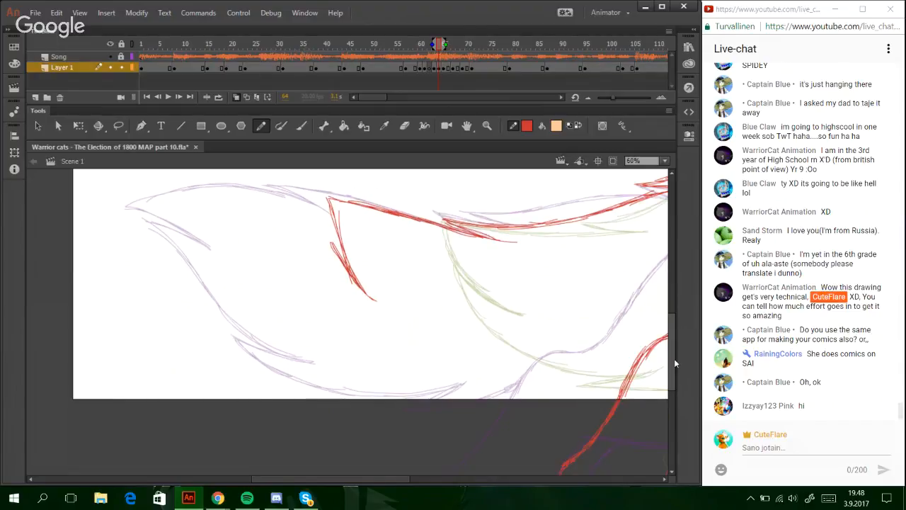
- Resketch the tail's left edge curving down into a lower outline heading right
{"action": "left_click_drag", "start_coordinate": [330, 244], "coordinate": [348, 313]}
{"action": "mouse_move", "coordinate": [330, 245]}
{"action": "left_mouse_down"}
{"action": "mouse_move", "coordinate": [339, 287]}
{"action": "mouse_move", "coordinate": [393, 363]}
{"action": "left_mouse_up"}
{"action": "left_click_drag", "start_coordinate": [338, 275], "coordinate": [355, 317]}
{"action": "key", "text": "ctrl+z"}
{"action": "key", "text": "ctrl+z"}
{"action": "left_click_drag", "start_coordinate": [328, 245], "coordinate": [361, 287]}
{"action": "key", "text": "ctrl+z"}
{"action": "key", "text": "ctrl+z"}
{"action": "mouse_move", "coordinate": [331, 237]}
{"action": "left_mouse_down"}
{"action": "mouse_move", "coordinate": [349, 314]}
{"action": "mouse_move", "coordinate": [356, 298]}
{"action": "mouse_move", "coordinate": [432, 380]}
{"action": "left_mouse_up"}
{"action": "mouse_move", "coordinate": [365, 338]}
{"action": "left_mouse_down"}
{"action": "mouse_move", "coordinate": [420, 383]}
{"action": "mouse_move", "coordinate": [460, 390]}
{"action": "left_mouse_up"}
{"action": "left_click_drag", "start_coordinate": [388, 359], "coordinate": [489, 391]}
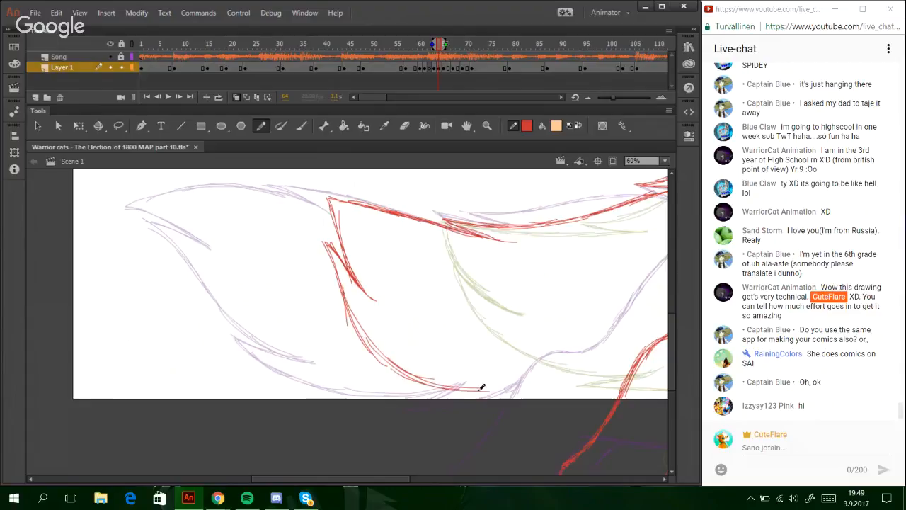
{"action": "left_click_drag", "start_coordinate": [403, 371], "coordinate": [480, 382]}
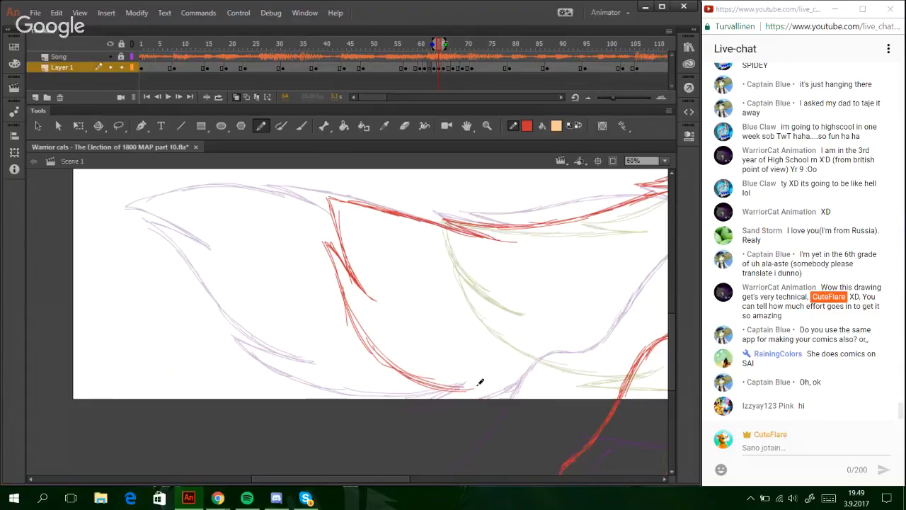
{"action": "left_click_drag", "start_coordinate": [287, 176], "coordinate": [536, 429]}
- Lasso the red tail strokes and nudge them left
{"action": "left_click", "coordinate": [118, 125]}
{"action": "mouse_move", "coordinate": [414, 196]}
{"action": "left_mouse_down"}
{"action": "mouse_move", "coordinate": [489, 200]}
{"action": "mouse_move", "coordinate": [514, 436]}
{"action": "mouse_move", "coordinate": [358, 172]}
{"action": "left_mouse_up"}
{"action": "key", "text": "Left"}
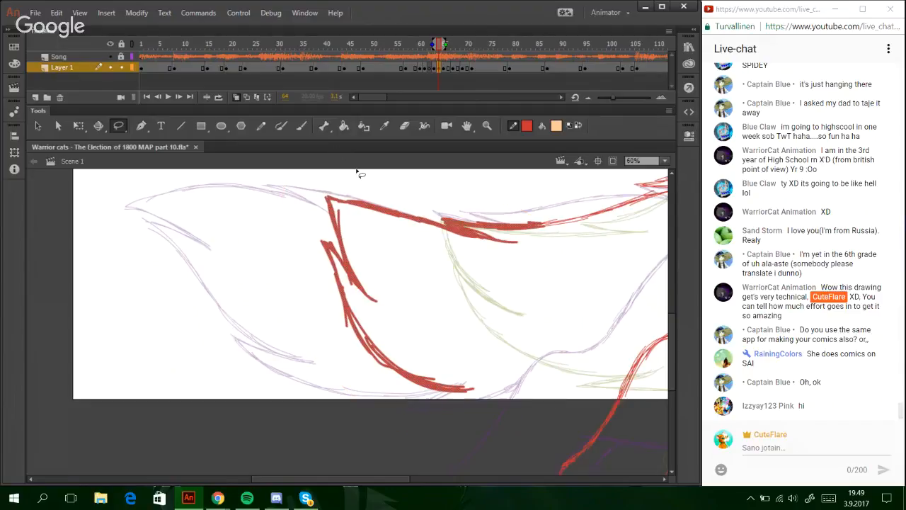
- Reselect the red tail strokes, move them up and left, and skew them slightly
{"action": "left_click", "coordinate": [475, 230]}
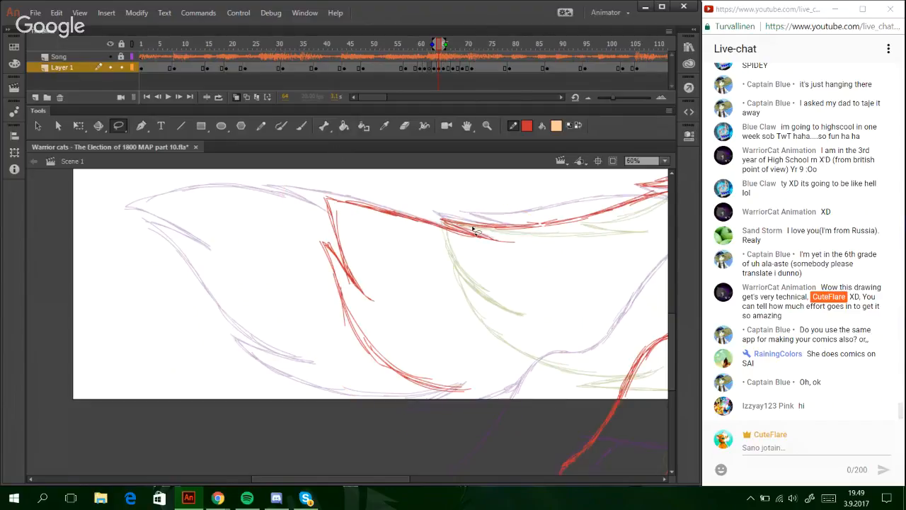
{"action": "mouse_move", "coordinate": [505, 241]}
{"action": "left_mouse_down"}
{"action": "mouse_move", "coordinate": [545, 301]}
{"action": "mouse_move", "coordinate": [309, 366]}
{"action": "mouse_move", "coordinate": [262, 184]}
{"action": "left_mouse_up"}
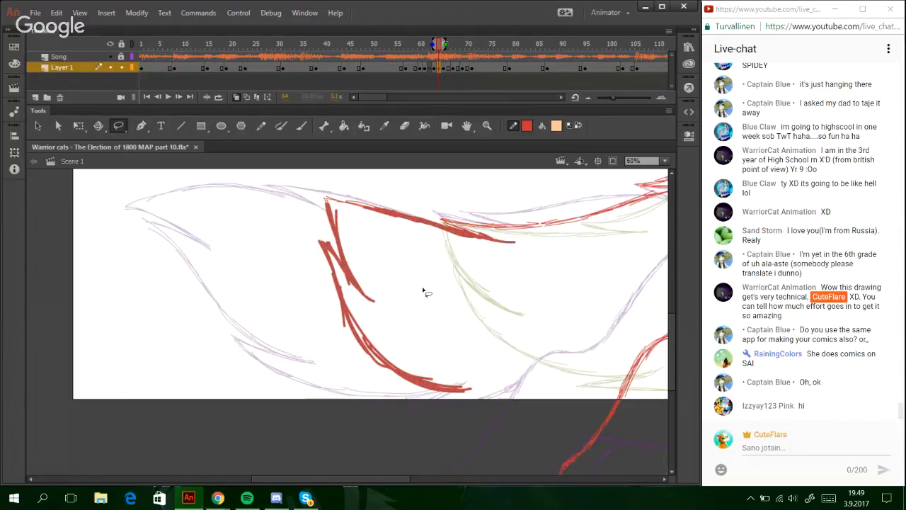
{"action": "left_click_drag", "start_coordinate": [372, 182], "coordinate": [442, 224]}
{"action": "mouse_move", "coordinate": [488, 242]}
{"action": "left_mouse_down"}
{"action": "mouse_move", "coordinate": [552, 364]}
{"action": "mouse_move", "coordinate": [293, 178]}
{"action": "mouse_move", "coordinate": [309, 209]}
{"action": "left_mouse_up"}
{"action": "key", "text": "Left"}
{"action": "key", "text": "Left"}
{"action": "key", "text": "Left"}
{"action": "key", "text": "Left"}
{"action": "key", "text": "Left"}
{"action": "key", "text": "Left"}
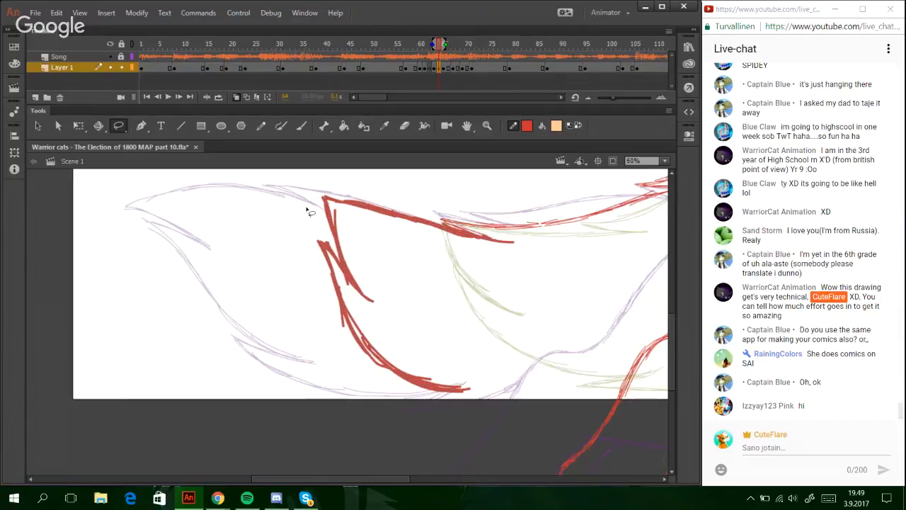
{"action": "key", "text": "Up"}
{"action": "key", "text": "Up"}
{"action": "key", "text": "Up"}
{"action": "key", "text": "Up"}
{"action": "key", "text": "Left"}
{"action": "key", "text": "Left"}
{"action": "key", "text": "Left"}
{"action": "key", "text": "Left"}
{"action": "key", "text": "Up"}
{"action": "key", "text": "Up"}
{"action": "key", "text": "Up"}
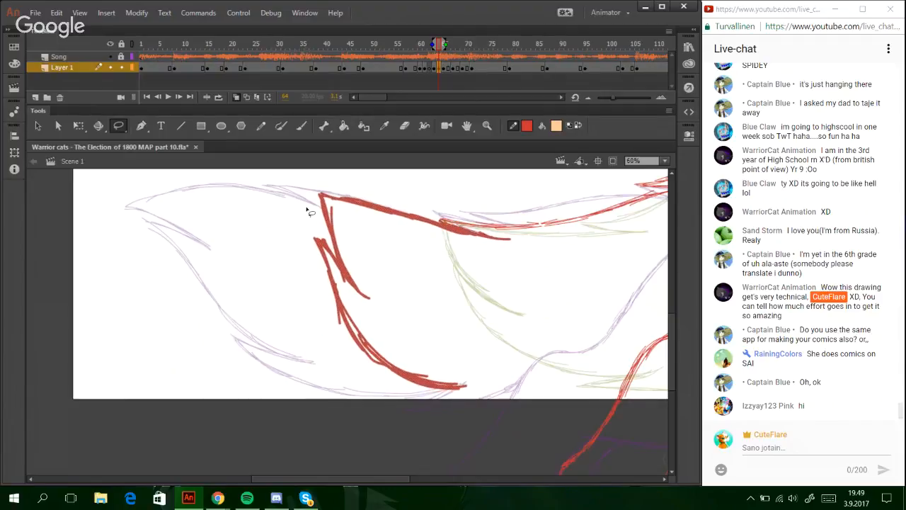
{"action": "left_click", "coordinate": [78, 126]}
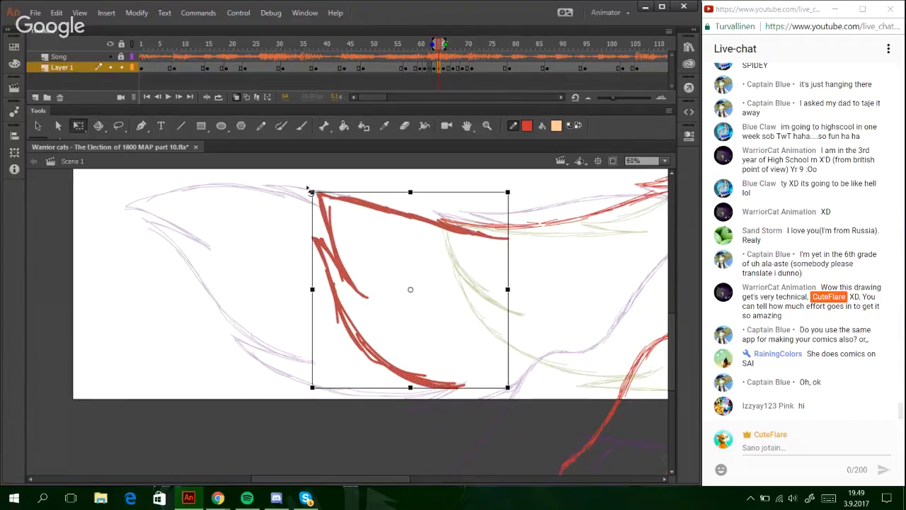
{"action": "left_click_drag", "start_coordinate": [329, 191], "coordinate": [327, 191]}
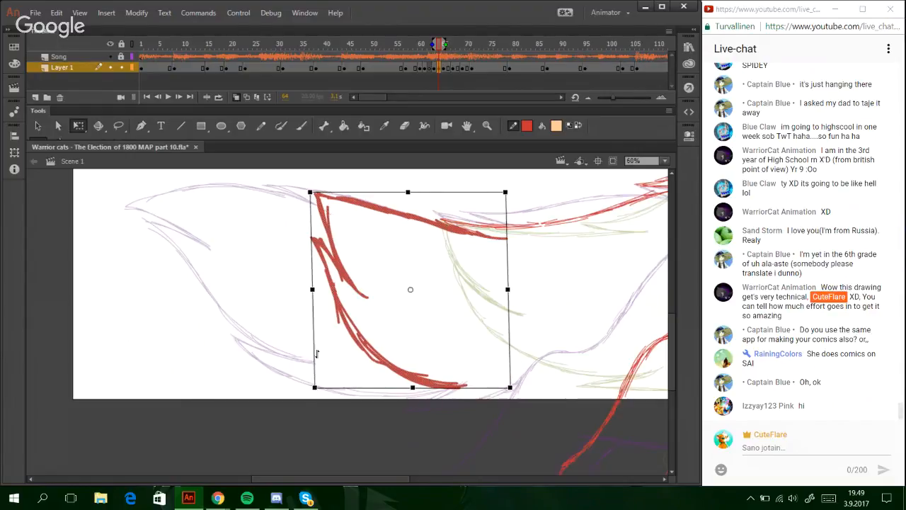
{"action": "left_click_drag", "start_coordinate": [313, 343], "coordinate": [313, 346]}
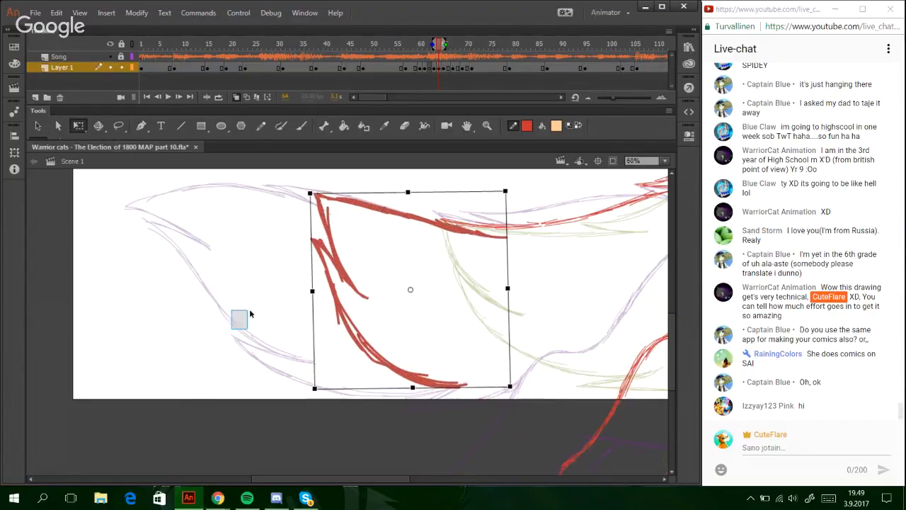
{"action": "left_click", "coordinate": [239, 318]}
- Add short red pencil strokes at the end of the tail's lower curve
{"action": "key", "text": "y"}
{"action": "left_click_drag", "start_coordinate": [383, 370], "coordinate": [433, 381]}
{"action": "key", "text": "ctrl+z"}
{"action": "mouse_move", "coordinate": [398, 480]}
{"action": "left_mouse_down"}
{"action": "mouse_move", "coordinate": [485, 485]}
{"action": "mouse_move", "coordinate": [465, 485]}
{"action": "left_mouse_up"}
{"action": "left_click_drag", "start_coordinate": [251, 384], "coordinate": [297, 388]}
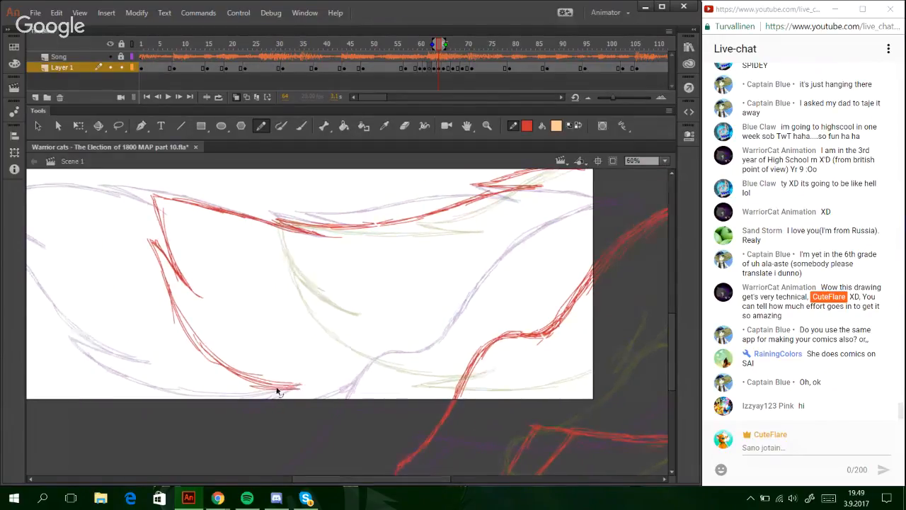
- Extend the tail's lower red curve up-right to the hind leg, then view at 25% zoom
{"action": "mouse_move", "coordinate": [241, 379]}
{"action": "left_mouse_down"}
{"action": "mouse_move", "coordinate": [275, 383]}
{"action": "mouse_move", "coordinate": [228, 378]}
{"action": "mouse_move", "coordinate": [303, 399]}
{"action": "left_mouse_up"}
{"action": "mouse_move", "coordinate": [386, 402]}
{"action": "left_mouse_down"}
{"action": "mouse_move", "coordinate": [429, 386]}
{"action": "mouse_move", "coordinate": [369, 400]}
{"action": "mouse_move", "coordinate": [446, 368]}
{"action": "mouse_move", "coordinate": [410, 400]}
{"action": "mouse_move", "coordinate": [455, 364]}
{"action": "left_mouse_up"}
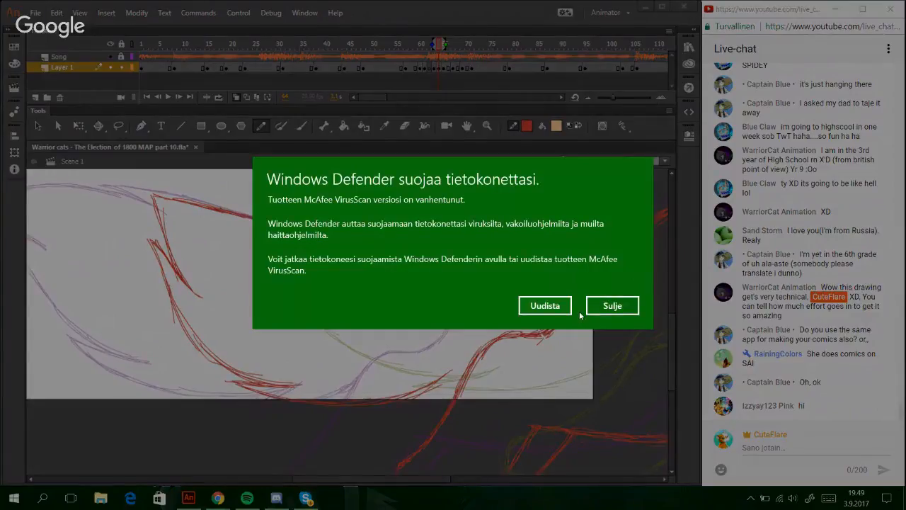
{"action": "left_click", "coordinate": [612, 306]}
{"action": "mouse_move", "coordinate": [450, 371]}
{"action": "left_mouse_down"}
{"action": "mouse_move", "coordinate": [411, 398]}
{"action": "mouse_move", "coordinate": [461, 385]}
{"action": "left_mouse_up"}
{"action": "key", "text": "ctrl+z"}
{"action": "key", "text": "ctrl+z"}
{"action": "left_click_drag", "start_coordinate": [414, 401], "coordinate": [458, 383]}
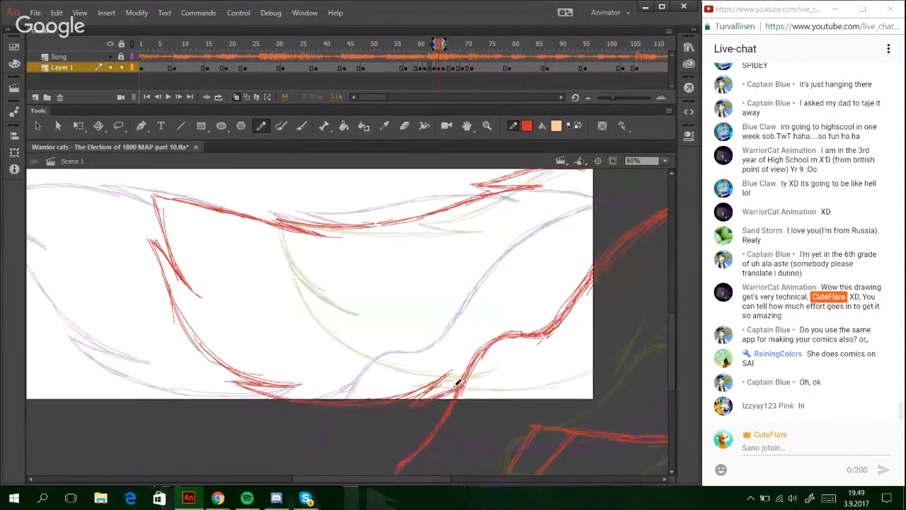
{"action": "mouse_move", "coordinate": [411, 480]}
{"action": "left_mouse_down"}
{"action": "mouse_move", "coordinate": [382, 480]}
{"action": "mouse_move", "coordinate": [628, 473]}
{"action": "mouse_move", "coordinate": [418, 476]}
{"action": "mouse_move", "coordinate": [488, 475]}
{"action": "left_mouse_up"}
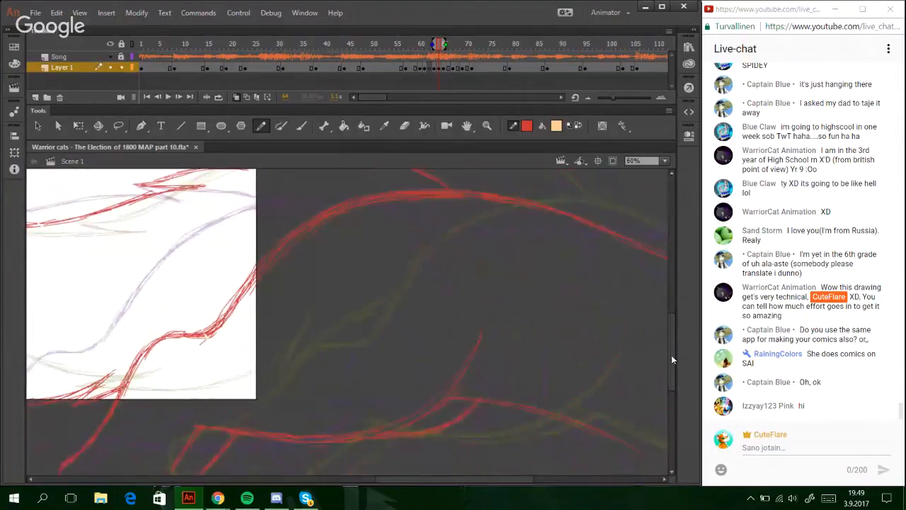
{"action": "mouse_move", "coordinate": [672, 347]}
{"action": "left_mouse_down"}
{"action": "mouse_move", "coordinate": [673, 378]}
{"action": "mouse_move", "coordinate": [673, 332]}
{"action": "left_mouse_up"}
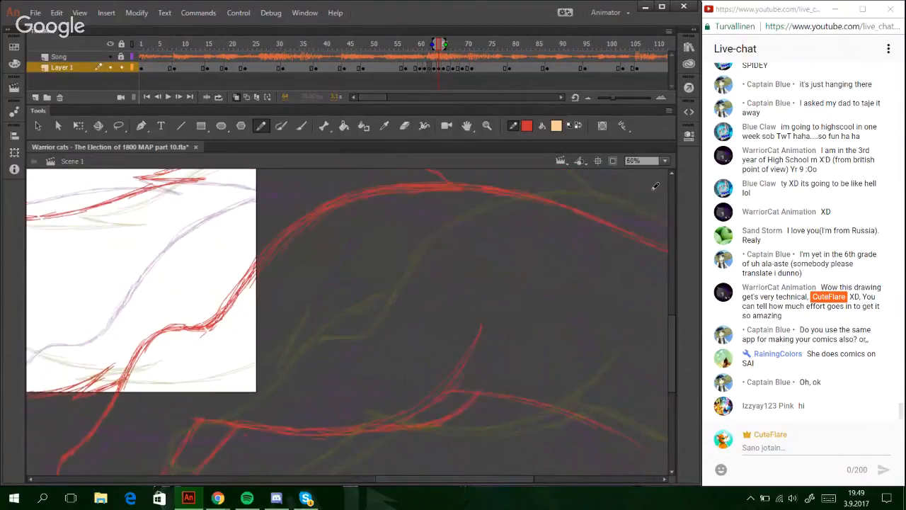
{"action": "left_click", "coordinate": [664, 161]}
{"action": "left_click", "coordinate": [640, 213]}
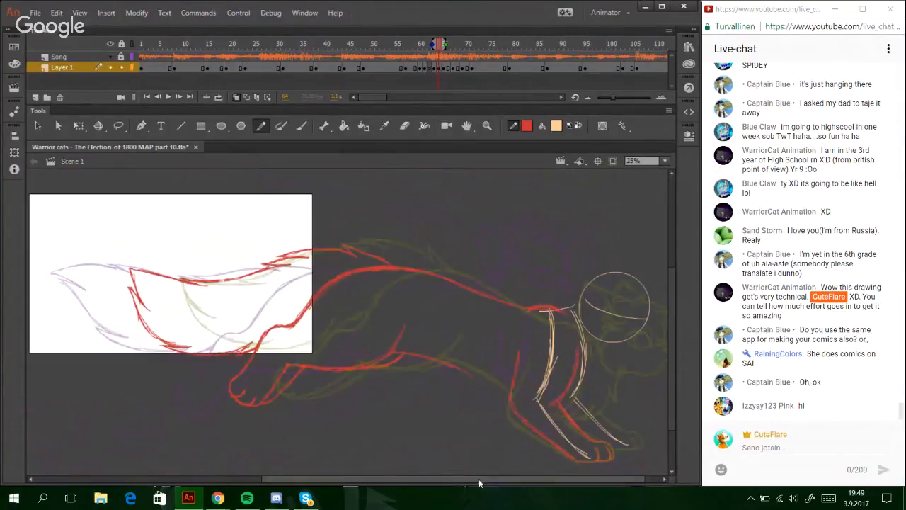
- Lasso the red back-and-tail sketch and nudge it slightly right and down
{"action": "mouse_move", "coordinate": [504, 482]}
{"action": "left_mouse_down"}
{"action": "mouse_move", "coordinate": [528, 482]}
{"action": "mouse_move", "coordinate": [503, 483]}
{"action": "mouse_move", "coordinate": [518, 482]}
{"action": "left_mouse_up"}
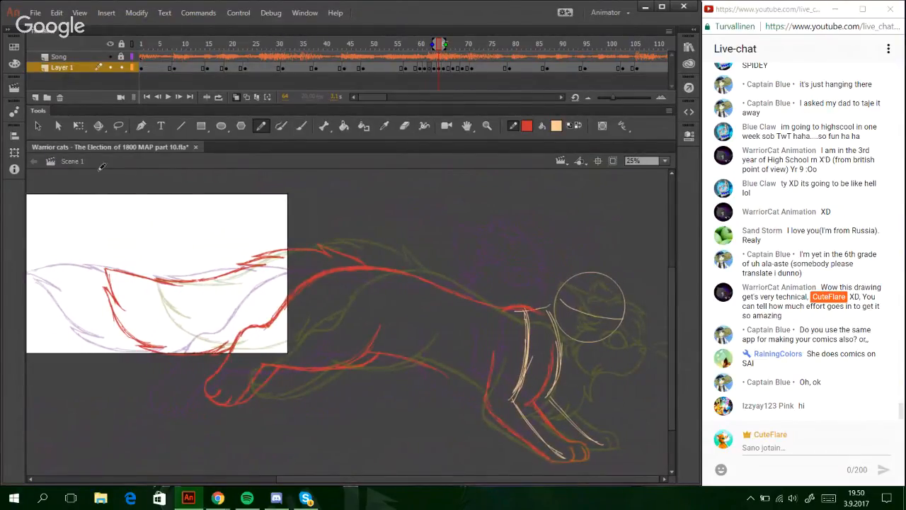
{"action": "key", "text": "l"}
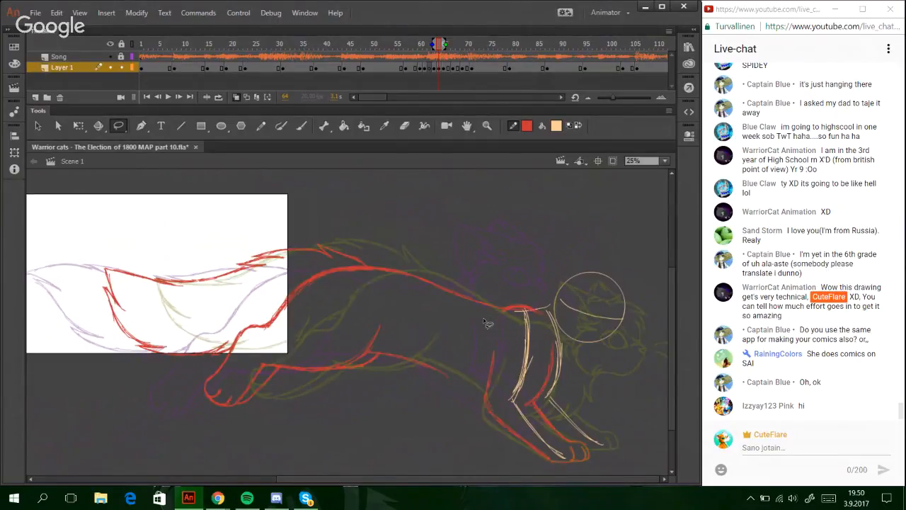
{"action": "mouse_move", "coordinate": [480, 304]}
{"action": "left_mouse_down"}
{"action": "mouse_move", "coordinate": [460, 434]}
{"action": "mouse_move", "coordinate": [241, 465]}
{"action": "mouse_move", "coordinate": [169, 178]}
{"action": "mouse_move", "coordinate": [423, 237]}
{"action": "left_mouse_up"}
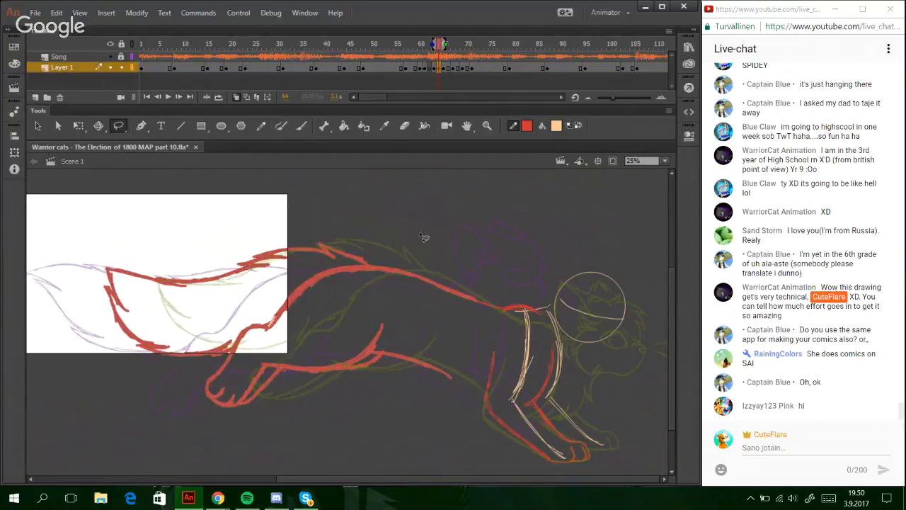
{"action": "key", "text": "Right"}
{"action": "key", "text": "Right"}
{"action": "key", "text": "Down"}
{"action": "key", "text": "Down"}
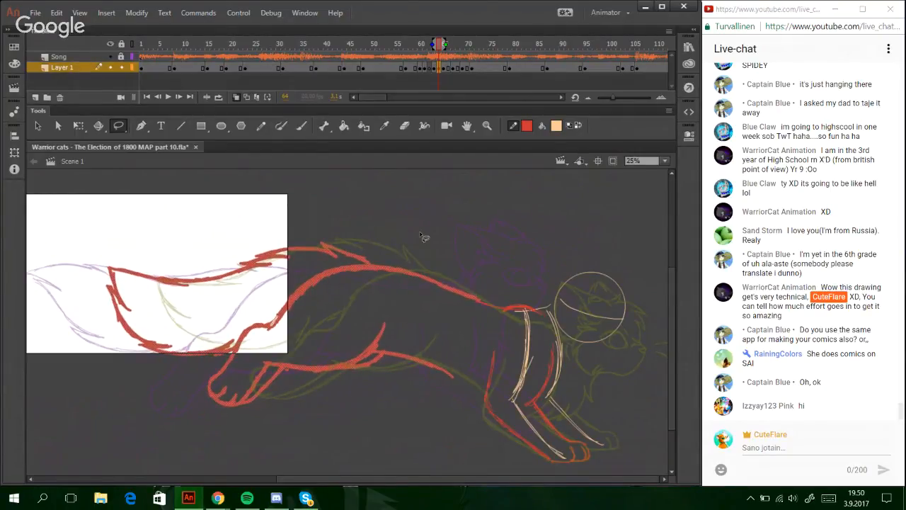
{"action": "key", "text": "Right"}
{"action": "key", "text": "Right"}
- Rotate the sketch slightly clockwise, skew its top right, and nudge it right and up
{"action": "key", "text": "q"}
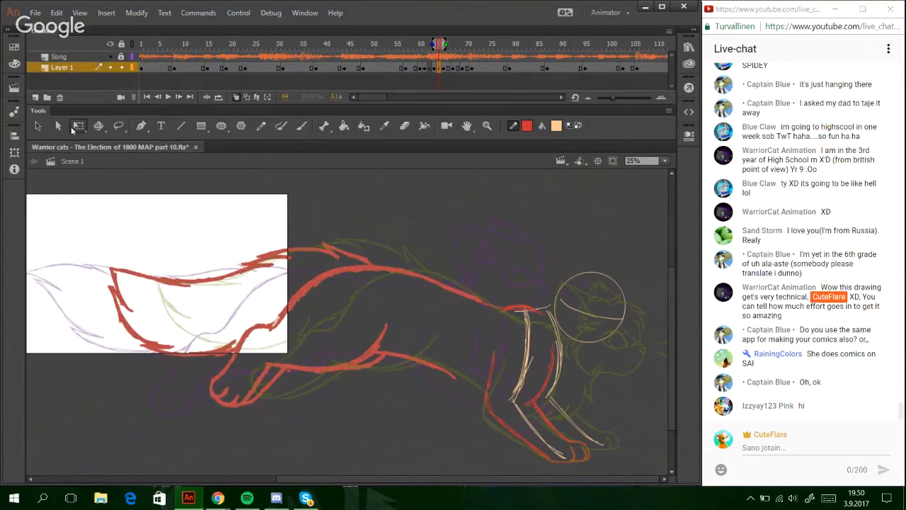
{"action": "left_click_drag", "start_coordinate": [482, 296], "coordinate": [482, 301]}
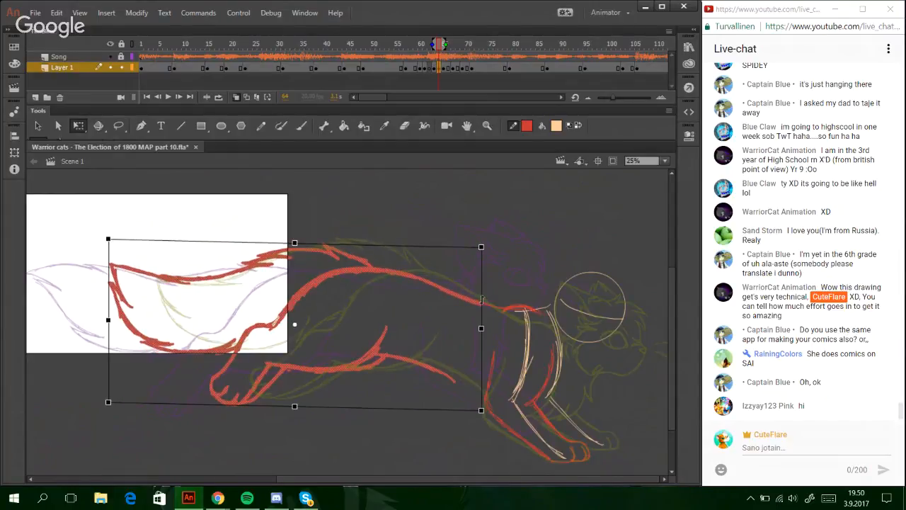
{"action": "left_click_drag", "start_coordinate": [238, 245], "coordinate": [240, 243]}
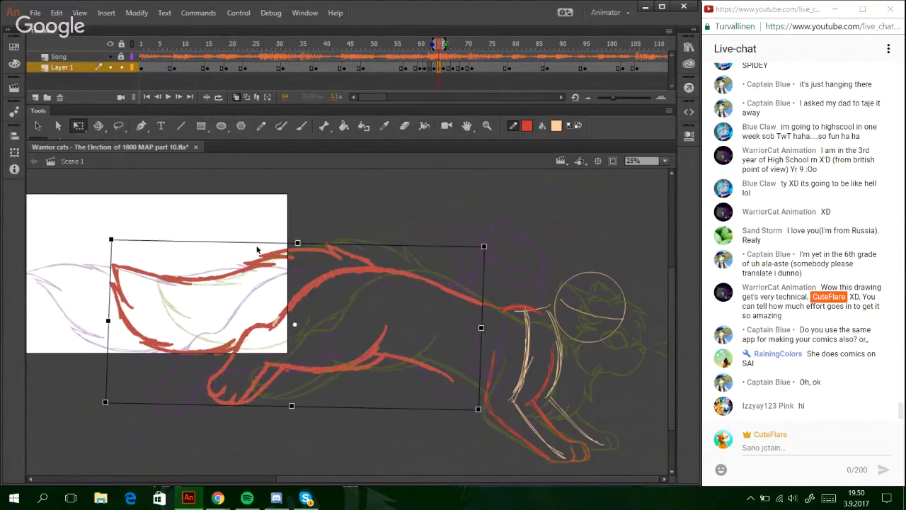
{"action": "key", "text": "Right"}
{"action": "key", "text": "Right"}
{"action": "key", "text": "Right"}
{"action": "key", "text": "Right"}
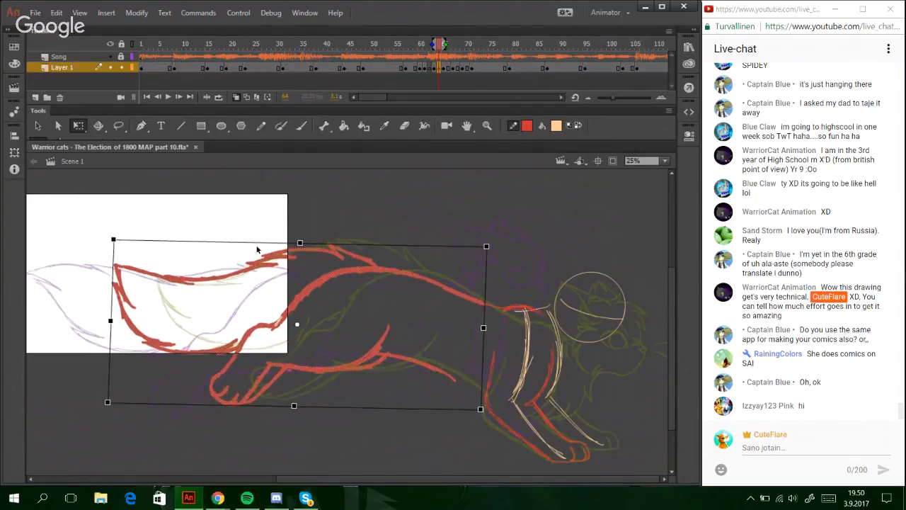
{"action": "key", "text": "Right"}
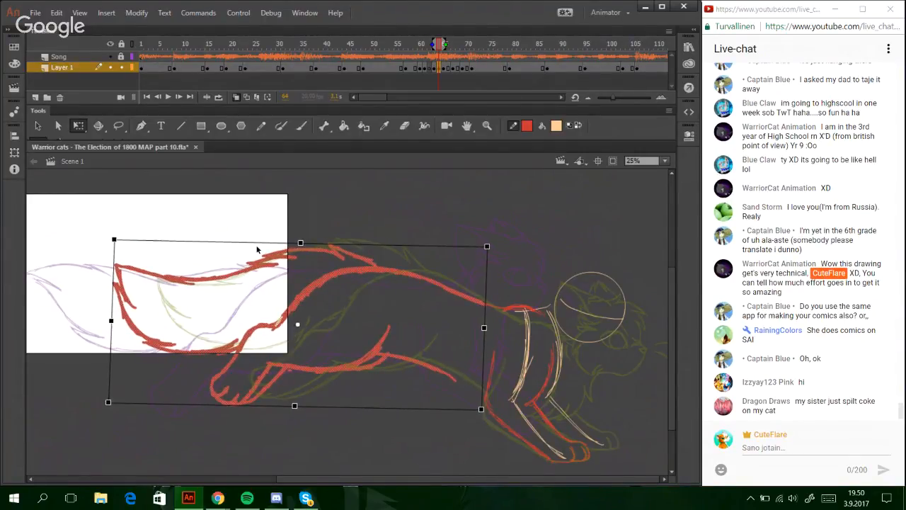
{"action": "key", "text": "Up"}
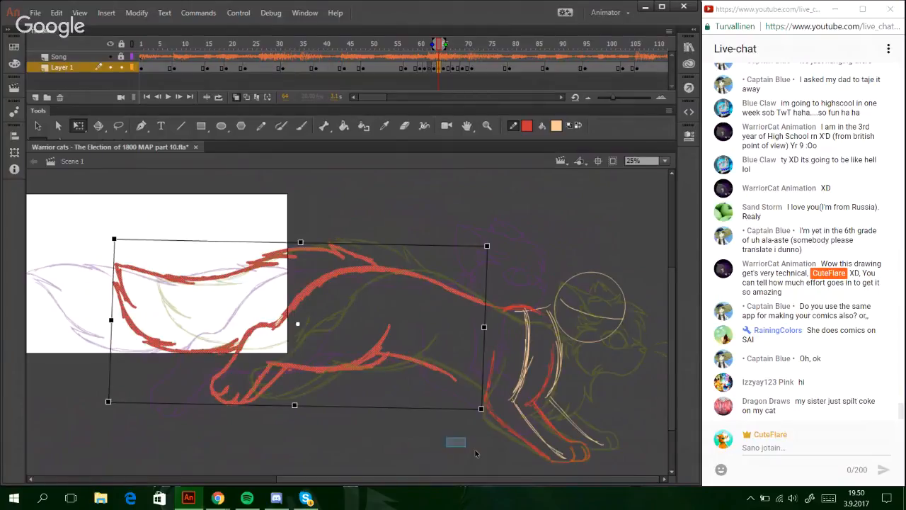
{"action": "left_click", "coordinate": [476, 450]}
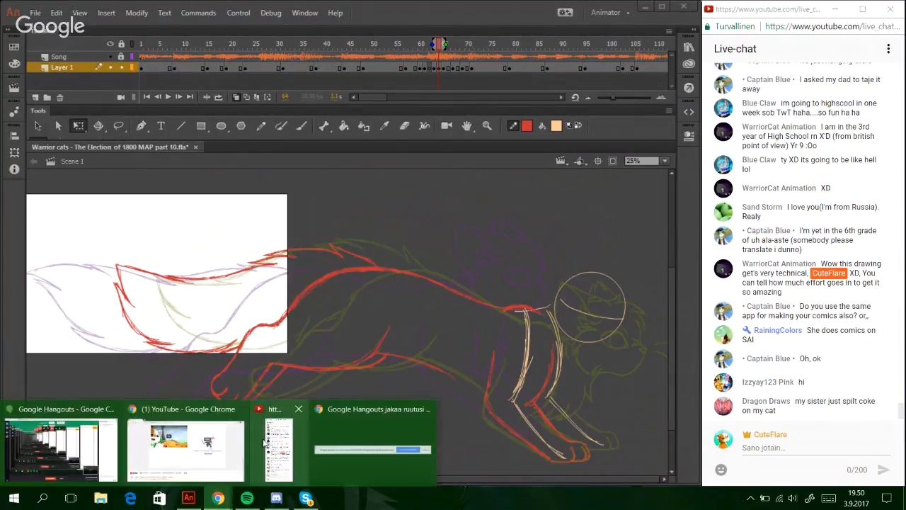
- Bring up the Hangouts window and send it back behind the drawing
{"action": "mouse_move", "coordinate": [218, 498]}
{"action": "left_click", "coordinate": [85, 453]}
{"action": "left_click", "coordinate": [805, 8]}
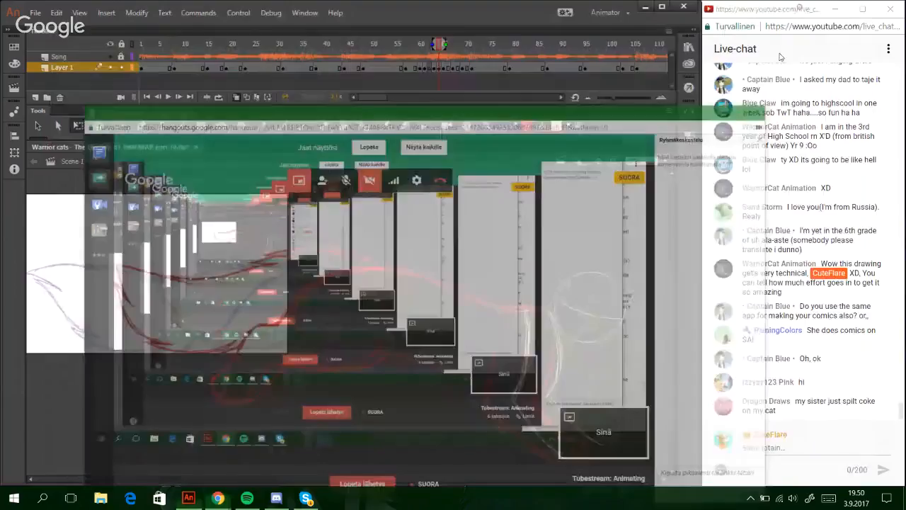
{"action": "left_click_drag", "start_coordinate": [402, 363], "coordinate": [433, 400]}
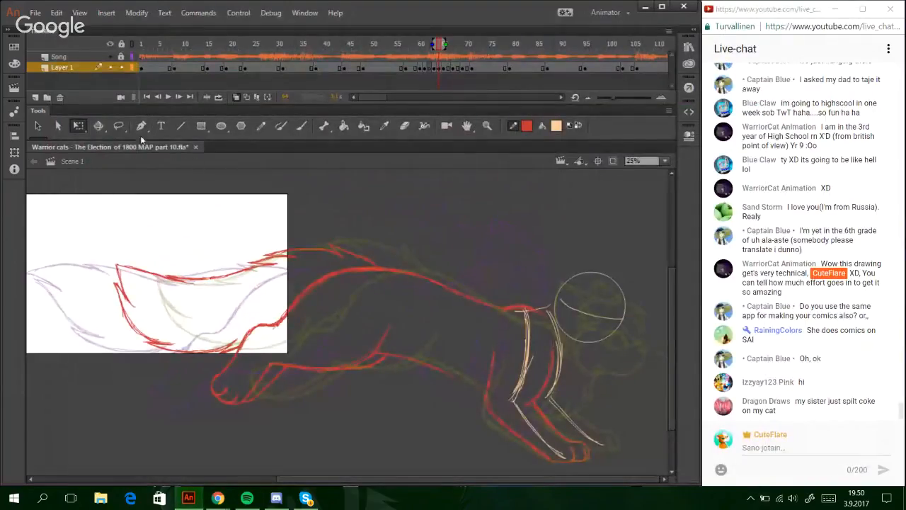
- Lasso the red tail and hind-leg strokes and shift them two nudges right
{"action": "left_click", "coordinate": [118, 125]}
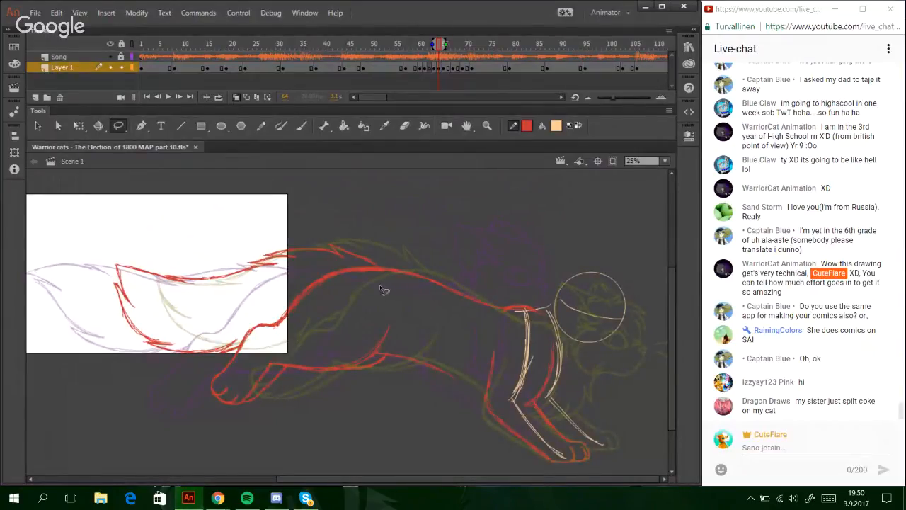
{"action": "mouse_move", "coordinate": [383, 287]}
{"action": "left_mouse_down"}
{"action": "mouse_move", "coordinate": [339, 211]}
{"action": "mouse_move", "coordinate": [128, 425]}
{"action": "mouse_move", "coordinate": [329, 419]}
{"action": "mouse_move", "coordinate": [322, 397]}
{"action": "mouse_move", "coordinate": [339, 347]}
{"action": "mouse_move", "coordinate": [384, 310]}
{"action": "mouse_move", "coordinate": [387, 285]}
{"action": "left_mouse_up"}
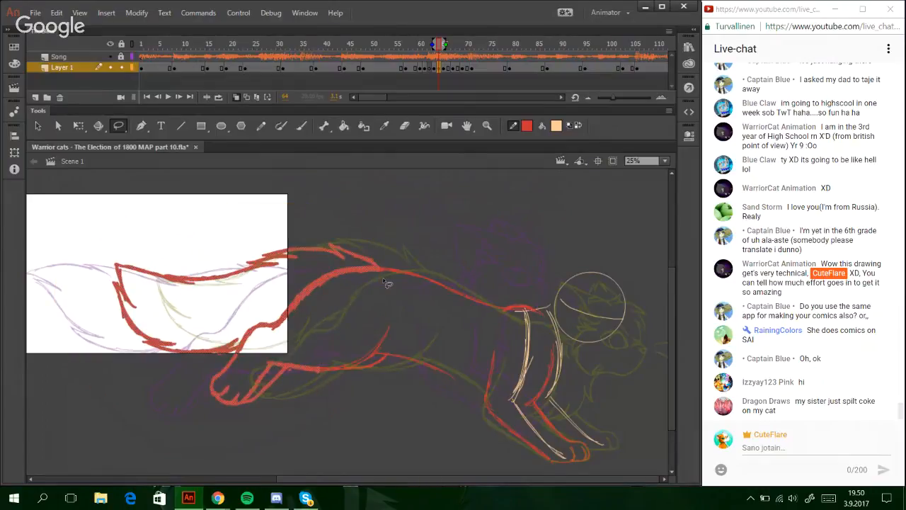
{"action": "key", "text": "Right"}
{"action": "key", "text": "Right"}
{"action": "key", "text": "Right"}
{"action": "key", "text": "Right"}
{"action": "key", "text": "Right"}
{"action": "key", "text": "Right"}
{"action": "key", "text": "Right"}
{"action": "key", "text": "Right"}
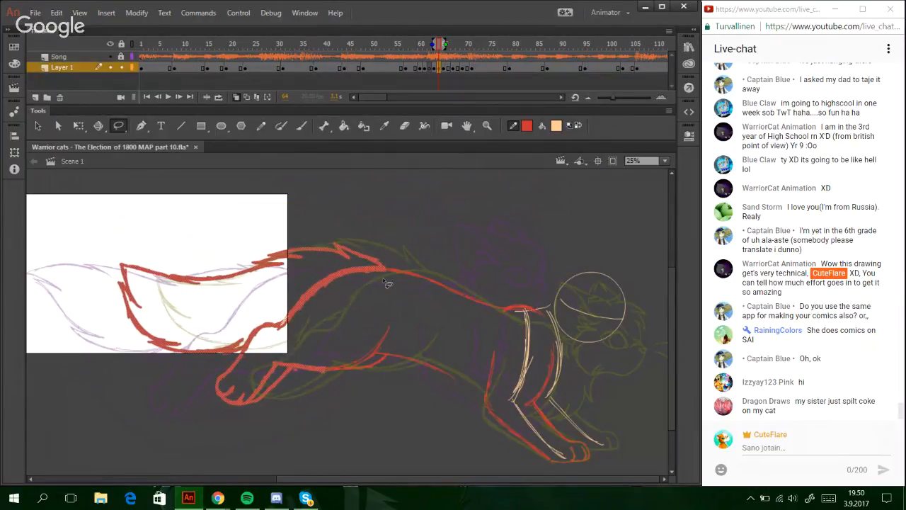
{"action": "key", "text": "Right"}
{"action": "key", "text": "Right"}
{"action": "key", "text": "Right"}
{"action": "key", "text": "Right"}
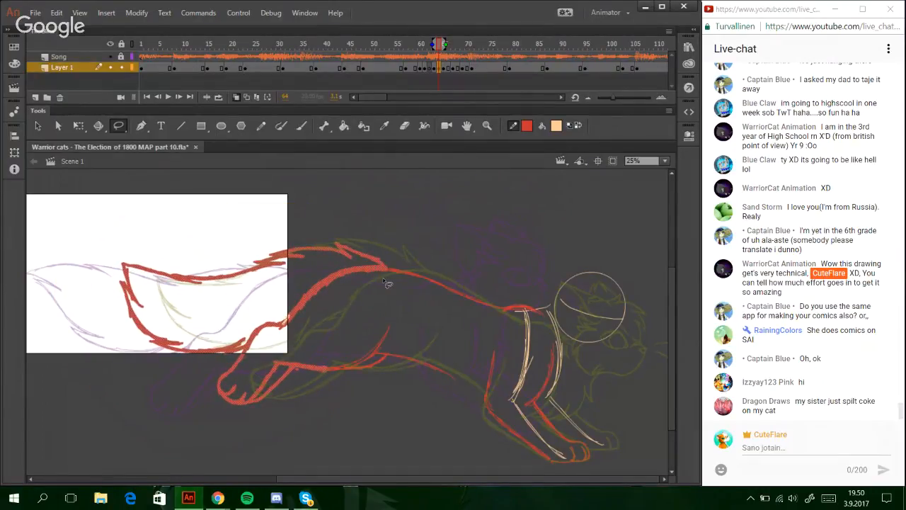
{"action": "left_click", "coordinate": [405, 240]}
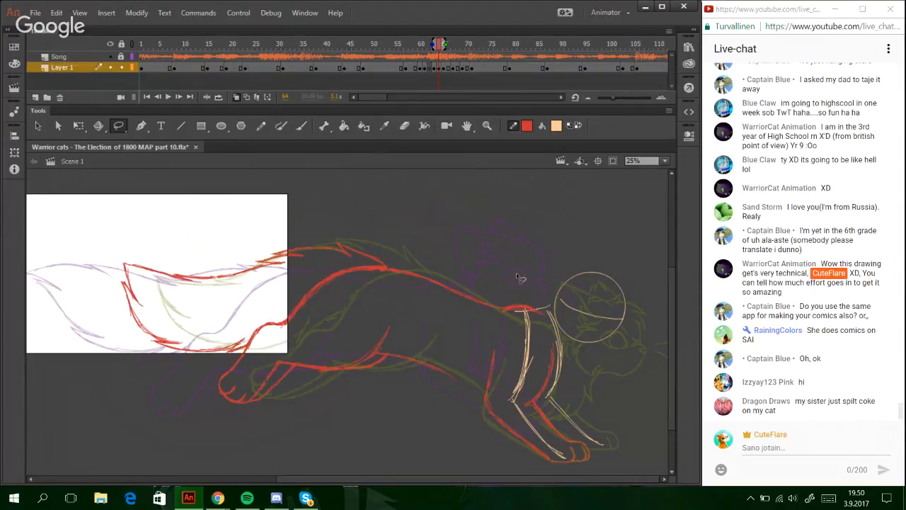
{"action": "key", "text": "z"}
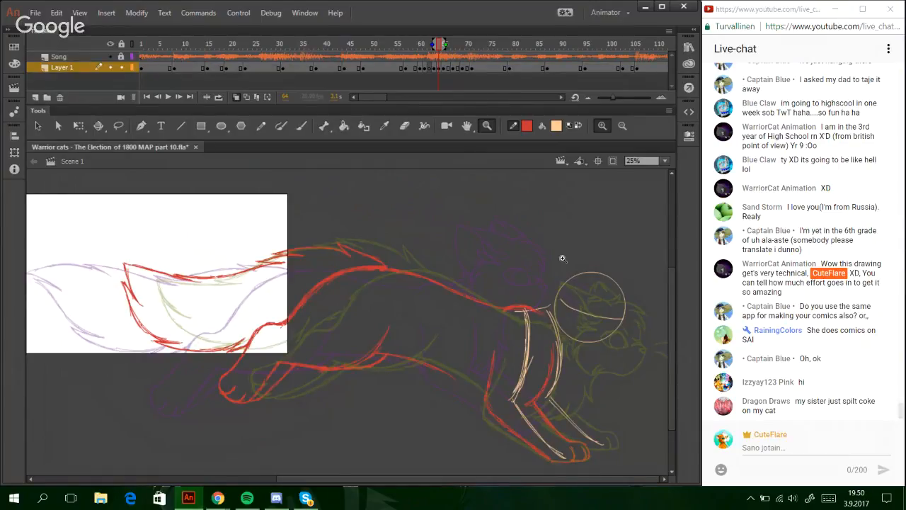
- Zoom in on the cat's head and switch to the Pencil tool
{"action": "left_click_drag", "start_coordinate": [511, 241], "coordinate": [678, 378]}
{"action": "key", "text": "y"}
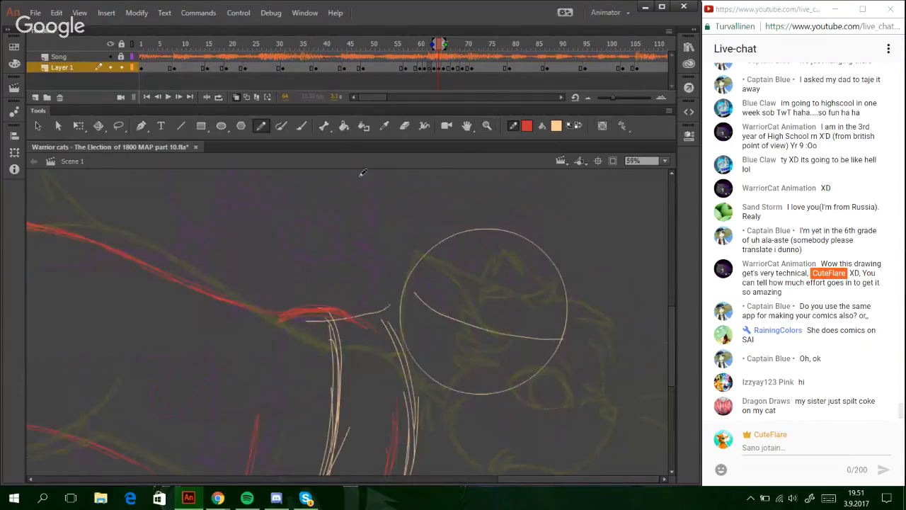
{"action": "left_click", "coordinate": [486, 482]}
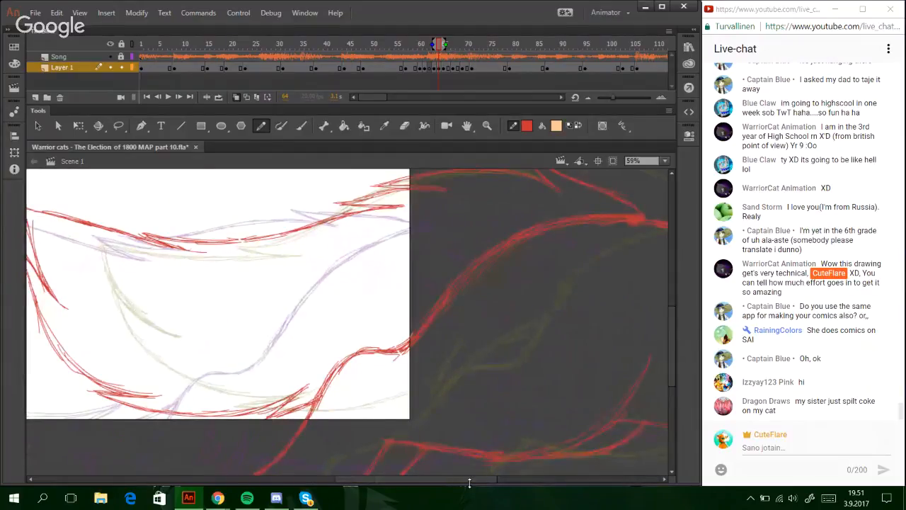
{"action": "left_click_drag", "start_coordinate": [469, 481], "coordinate": [648, 494]}
{"action": "mouse_move", "coordinate": [672, 367]}
{"action": "left_mouse_down"}
{"action": "mouse_move", "coordinate": [686, 432]}
{"action": "mouse_move", "coordinate": [664, 340]}
{"action": "mouse_move", "coordinate": [671, 380]}
{"action": "left_mouse_up"}
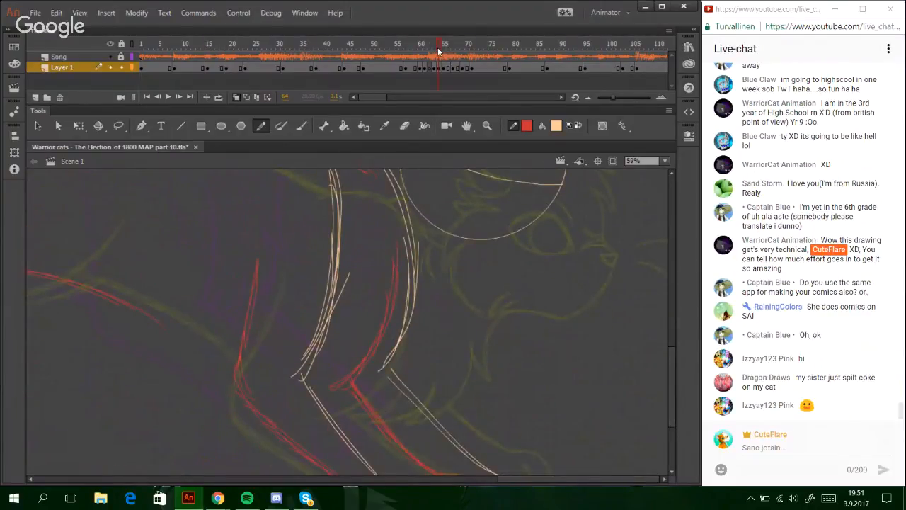
- Compare against the sketched head frame, try red ear lines above the head, then undo them
{"action": "mouse_move", "coordinate": [444, 50]}
{"action": "left_mouse_down"}
{"action": "mouse_move", "coordinate": [455, 50]}
{"action": "mouse_move", "coordinate": [438, 50]}
{"action": "left_mouse_up"}
{"action": "left_click_drag", "start_coordinate": [507, 480], "coordinate": [442, 480]}
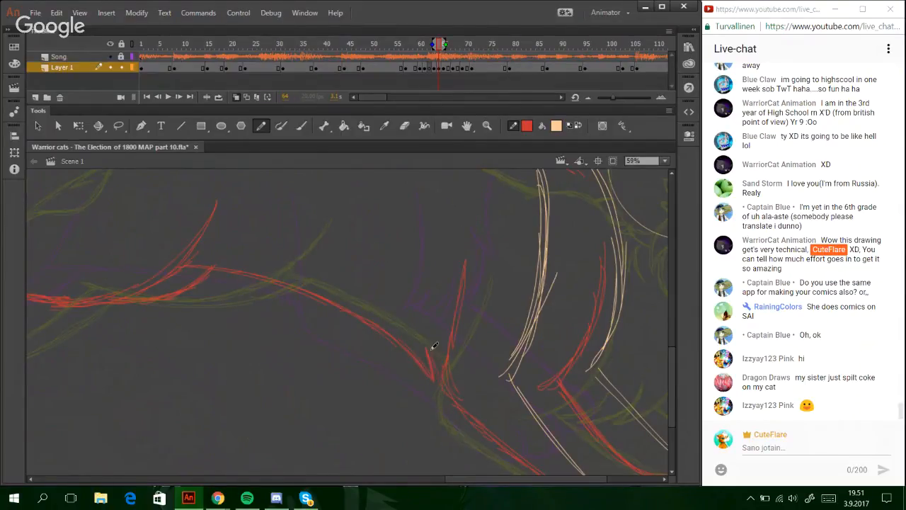
{"action": "left_click_drag", "start_coordinate": [673, 357], "coordinate": [664, 329]}
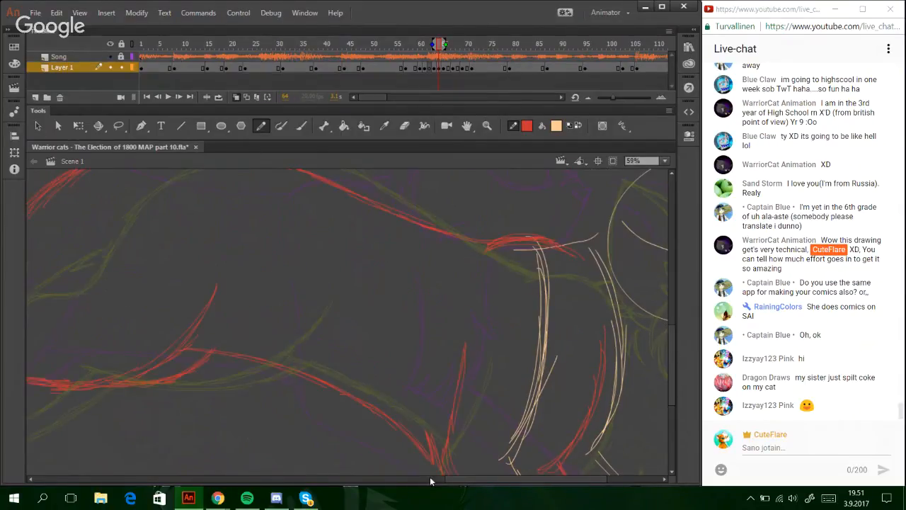
{"action": "left_click_drag", "start_coordinate": [478, 480], "coordinate": [530, 487]}
{"action": "left_click_drag", "start_coordinate": [674, 363], "coordinate": [673, 332]}
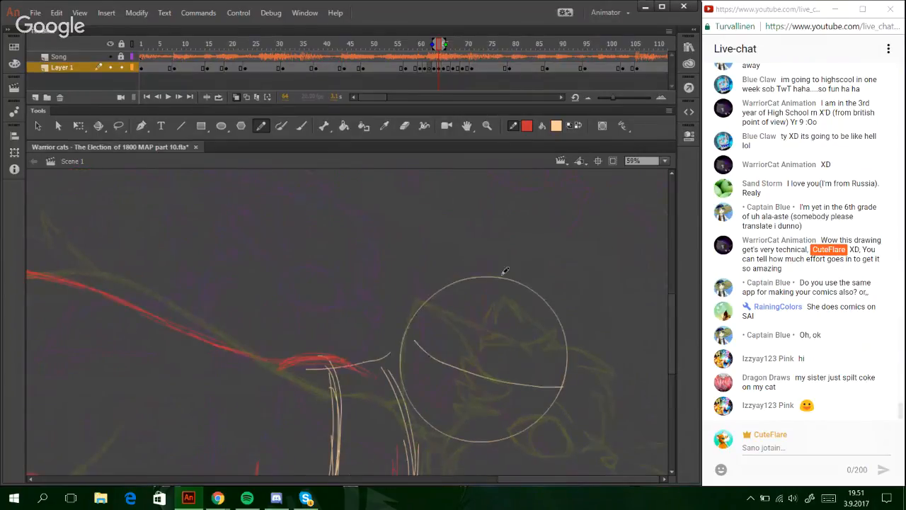
{"action": "left_click_drag", "start_coordinate": [473, 262], "coordinate": [509, 285]}
{"action": "mouse_move", "coordinate": [467, 261]}
{"action": "left_mouse_down"}
{"action": "mouse_move", "coordinate": [490, 272]}
{"action": "mouse_move", "coordinate": [431, 237]}
{"action": "mouse_move", "coordinate": [523, 284]}
{"action": "left_mouse_up"}
{"action": "key", "text": "ctrl+z"}
{"action": "key", "text": "ctrl+z"}
{"action": "key", "text": "ctrl+z"}
{"action": "key", "text": "ctrl+z"}
- In peach, draw a pointed ear outline above the head circle, redrawing the left edge
{"action": "left_click", "coordinate": [573, 126]}
{"action": "left_click_drag", "start_coordinate": [429, 218], "coordinate": [523, 286]}
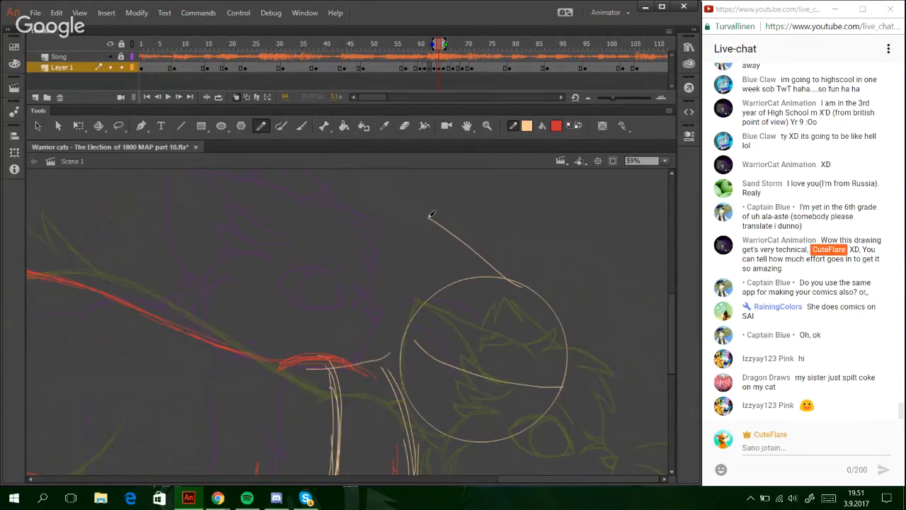
{"action": "left_click_drag", "start_coordinate": [407, 234], "coordinate": [414, 355]}
{"action": "key", "text": "ctrl+z"}
{"action": "mouse_move", "coordinate": [428, 218]}
{"action": "left_mouse_down"}
{"action": "mouse_move", "coordinate": [399, 262]}
{"action": "mouse_move", "coordinate": [417, 364]}
{"action": "mouse_move", "coordinate": [405, 344]}
{"action": "mouse_move", "coordinate": [415, 232]}
{"action": "left_mouse_up"}
{"action": "key", "text": "ctrl+z"}
{"action": "left_click_drag", "start_coordinate": [395, 287], "coordinate": [425, 221]}
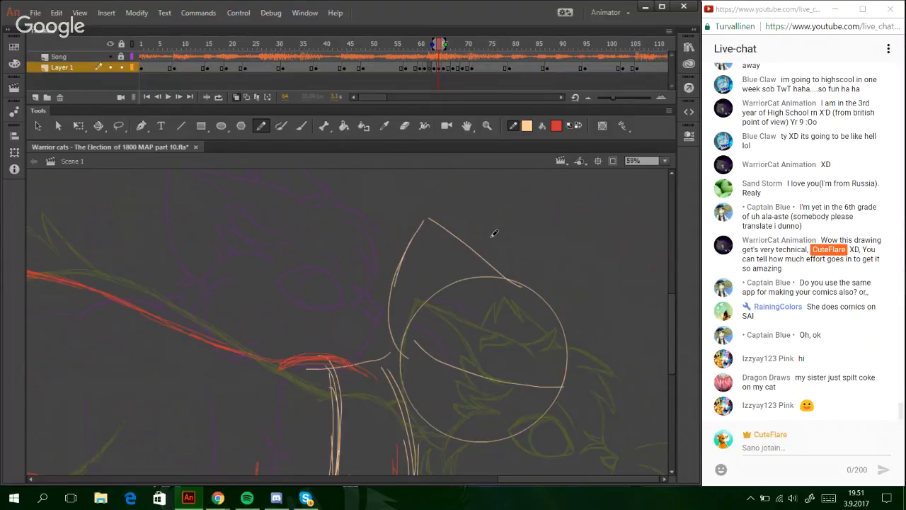
- Switch back to red and trace a rough stroke along the ear's right edge
{"action": "left_click", "coordinate": [578, 126]}
{"action": "left_click_drag", "start_coordinate": [515, 284], "coordinate": [479, 252]}
{"action": "key", "text": "ctrl+z"}
{"action": "left_click_drag", "start_coordinate": [514, 289], "coordinate": [471, 244]}
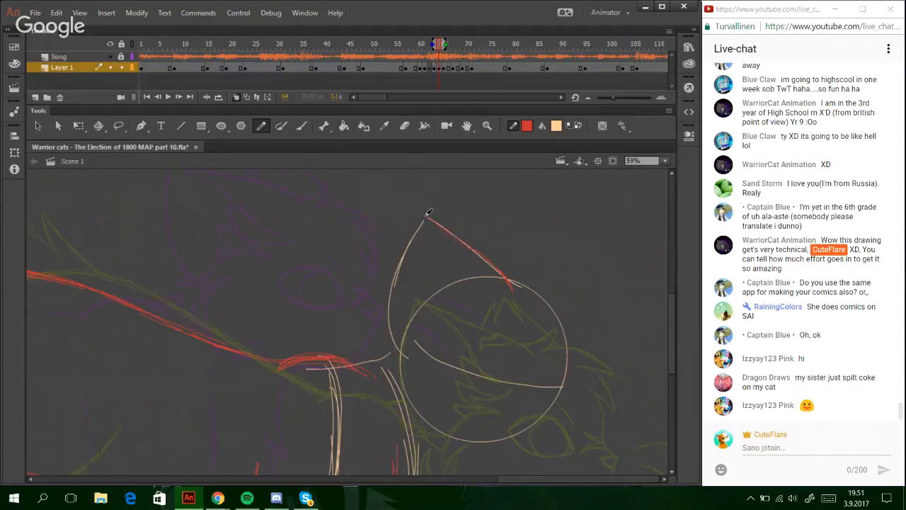
{"action": "key", "text": "ctrl+z"}
{"action": "mouse_move", "coordinate": [427, 216]}
{"action": "left_mouse_down"}
{"action": "mouse_move", "coordinate": [481, 250]}
{"action": "mouse_move", "coordinate": [427, 216]}
{"action": "mouse_move", "coordinate": [515, 292]}
{"action": "left_mouse_up"}
{"action": "left_click", "coordinate": [782, 451]}
- Send a chat message repeating the question: 'What are you guys currently doing?^^'
{"action": "type", "text": "F"}
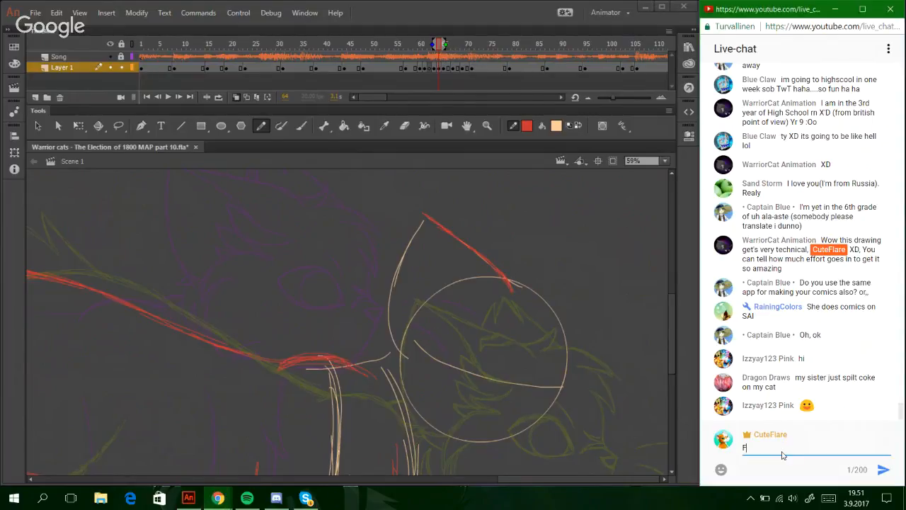
{"action": "type", "text": "or those who happened to miss"}
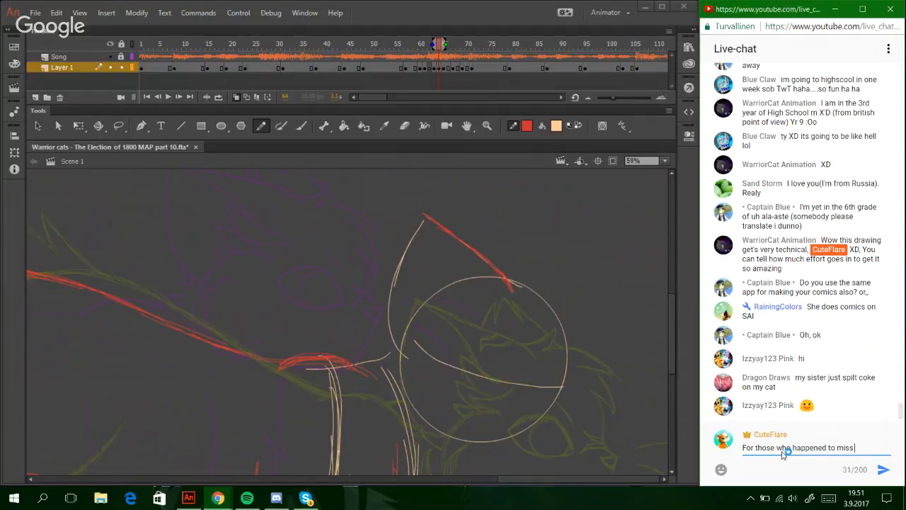
{"action": "type", "text": " my question: "}
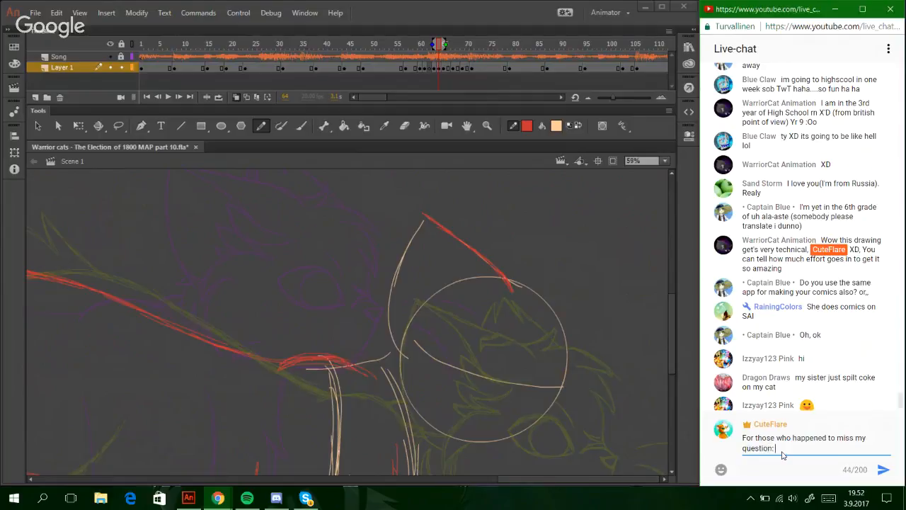
{"action": "type", "text": "What are you guys currently do"}
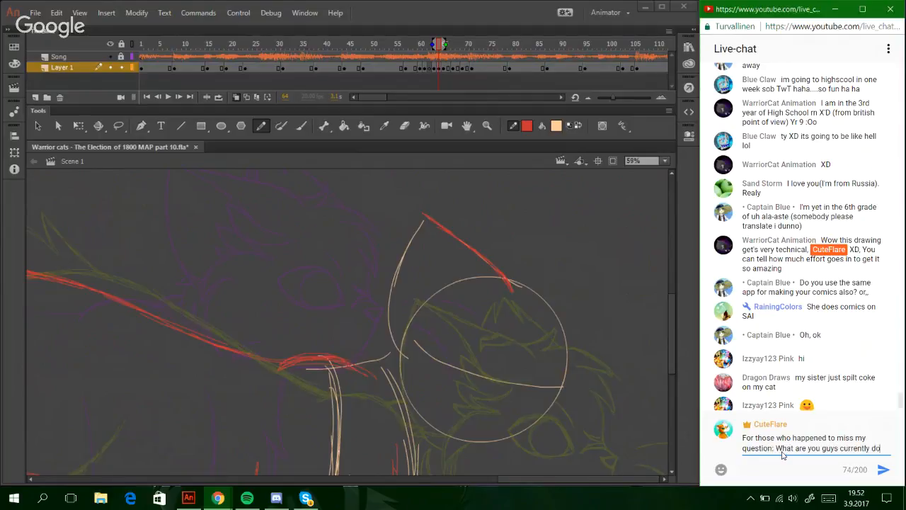
{"action": "type", "text": "ing?^^ If you are drawing,"}
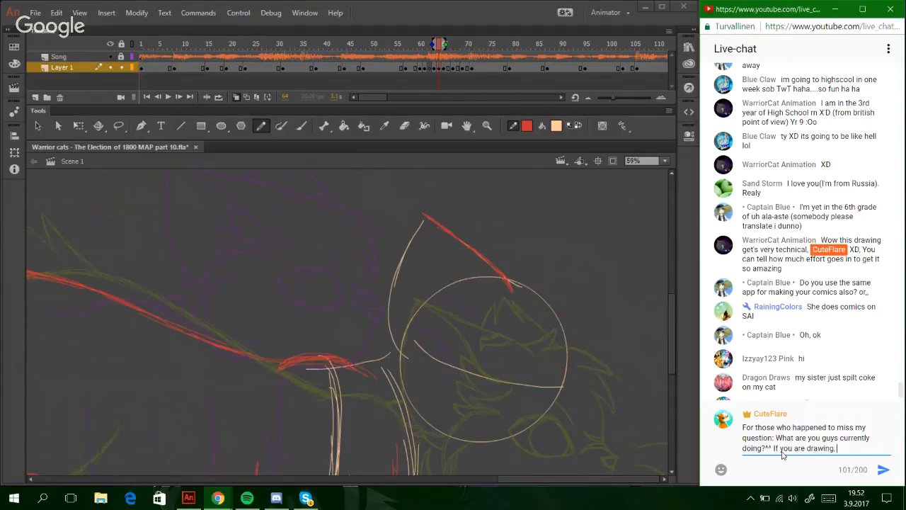
{"action": "type", "text": " what"}
{"action": "type", "text": " are you drawing?"}
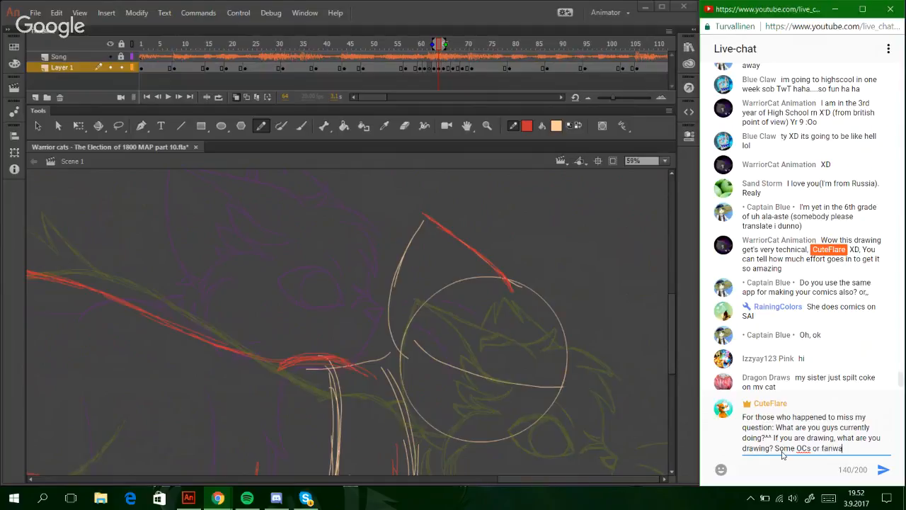
{"action": "type", "text": " Some OCs or fanart even?"}
{"action": "key", "text": "Return"}
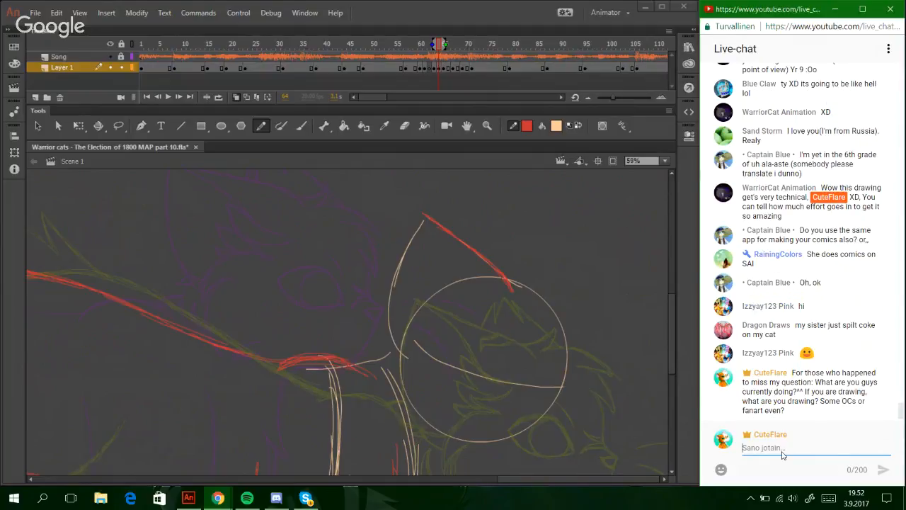
{"action": "left_click", "coordinate": [479, 325]}
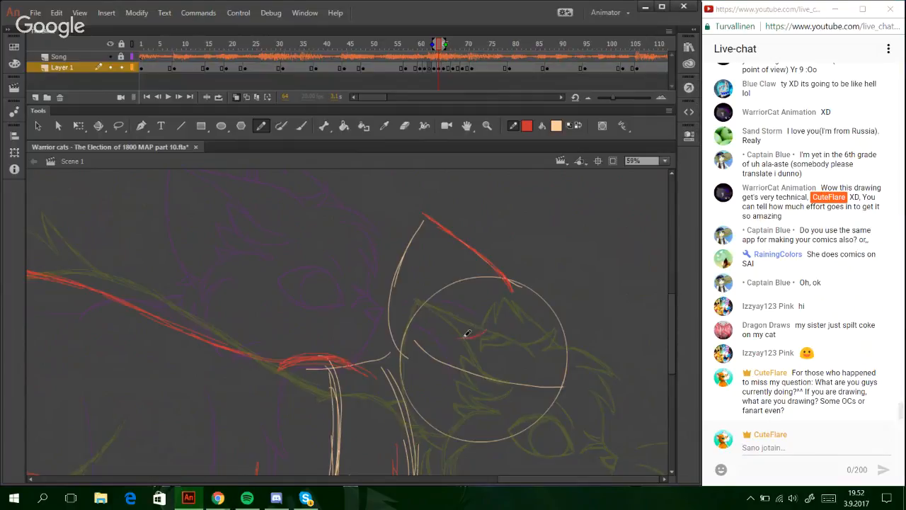
- Sketch short red lines inside the head circle curving down-left toward the cheek
{"action": "left_click_drag", "start_coordinate": [458, 333], "coordinate": [495, 325]}
{"action": "mouse_move", "coordinate": [477, 339]}
{"action": "left_mouse_down"}
{"action": "mouse_move", "coordinate": [453, 327]}
{"action": "mouse_move", "coordinate": [469, 346]}
{"action": "mouse_move", "coordinate": [440, 343]}
{"action": "mouse_move", "coordinate": [467, 343]}
{"action": "mouse_move", "coordinate": [427, 357]}
{"action": "mouse_move", "coordinate": [451, 339]}
{"action": "mouse_move", "coordinate": [415, 379]}
{"action": "left_mouse_up"}
{"action": "mouse_move", "coordinate": [451, 341]}
{"action": "left_mouse_down"}
{"action": "mouse_move", "coordinate": [428, 353]}
{"action": "mouse_move", "coordinate": [412, 382]}
{"action": "left_mouse_up"}
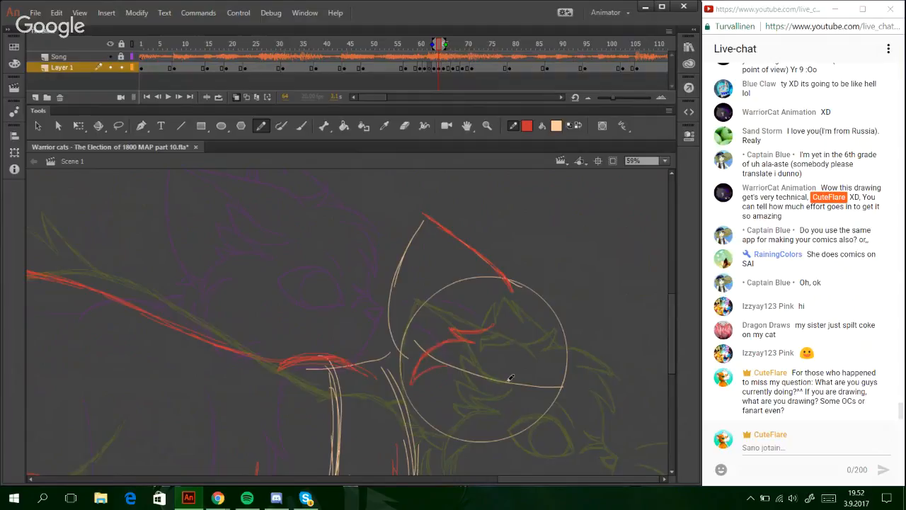
{"action": "left_click_drag", "start_coordinate": [672, 364], "coordinate": [669, 392]}
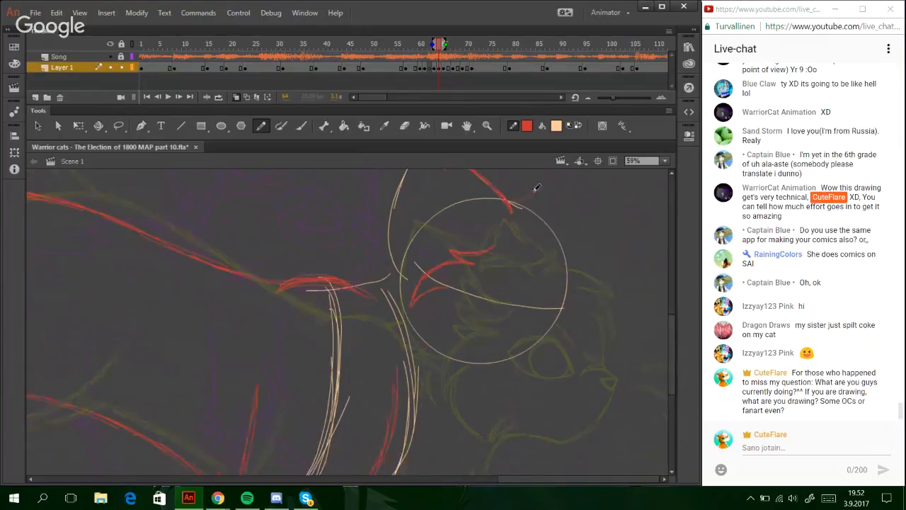
- Add a red spike from the head circle's top and extend the jaw line down-left
{"action": "mouse_move", "coordinate": [514, 203]}
{"action": "left_mouse_down"}
{"action": "mouse_move", "coordinate": [552, 196]}
{"action": "mouse_move", "coordinate": [531, 215]}
{"action": "mouse_move", "coordinate": [548, 212]}
{"action": "mouse_move", "coordinate": [535, 213]}
{"action": "mouse_move", "coordinate": [586, 238]}
{"action": "left_mouse_up"}
{"action": "key", "text": "ctrl+z"}
{"action": "mouse_move", "coordinate": [541, 214]}
{"action": "left_mouse_down"}
{"action": "mouse_move", "coordinate": [589, 249]}
{"action": "mouse_move", "coordinate": [568, 221]}
{"action": "mouse_move", "coordinate": [589, 251]}
{"action": "mouse_move", "coordinate": [567, 237]}
{"action": "mouse_move", "coordinate": [588, 250]}
{"action": "left_mouse_up"}
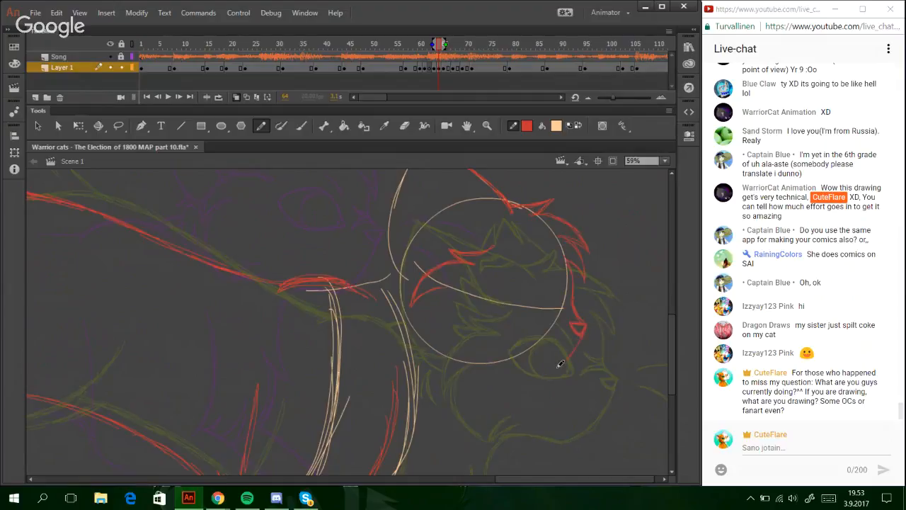
{"action": "mouse_move", "coordinate": [579, 341]}
{"action": "left_mouse_down"}
{"action": "mouse_move", "coordinate": [569, 361]}
{"action": "mouse_move", "coordinate": [533, 376]}
{"action": "mouse_move", "coordinate": [573, 346]}
{"action": "mouse_move", "coordinate": [545, 377]}
{"action": "mouse_move", "coordinate": [558, 365]}
{"action": "mouse_move", "coordinate": [526, 378]}
{"action": "mouse_move", "coordinate": [535, 379]}
{"action": "mouse_move", "coordinate": [475, 384]}
{"action": "left_mouse_up"}
{"action": "left_click_drag", "start_coordinate": [671, 346], "coordinate": [670, 371]}
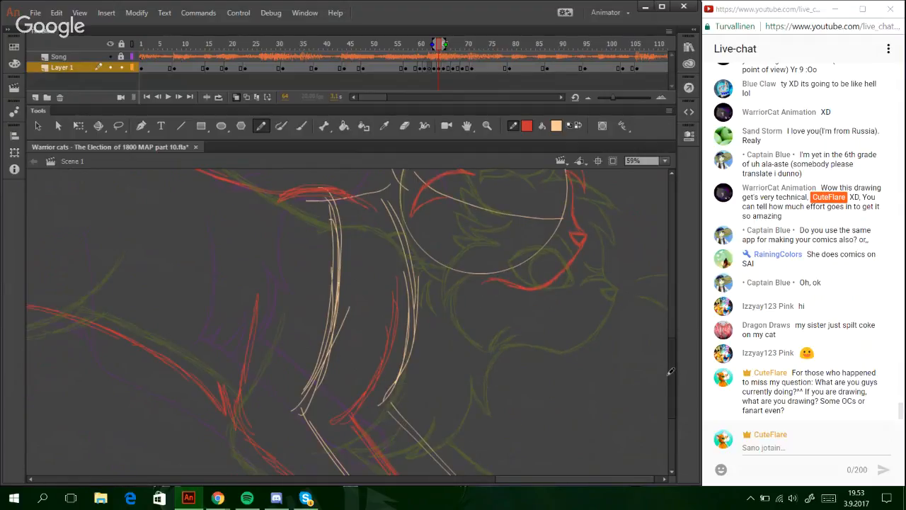
- Draw the red chest line down from the muzzle, replacing a faint stroke
{"action": "left_click_drag", "start_coordinate": [669, 374], "coordinate": [669, 378]}
{"action": "mouse_move", "coordinate": [496, 268]}
{"action": "left_mouse_down"}
{"action": "mouse_move", "coordinate": [476, 288]}
{"action": "mouse_move", "coordinate": [483, 300]}
{"action": "mouse_move", "coordinate": [475, 325]}
{"action": "mouse_move", "coordinate": [485, 279]}
{"action": "mouse_move", "coordinate": [486, 364]}
{"action": "left_mouse_up"}
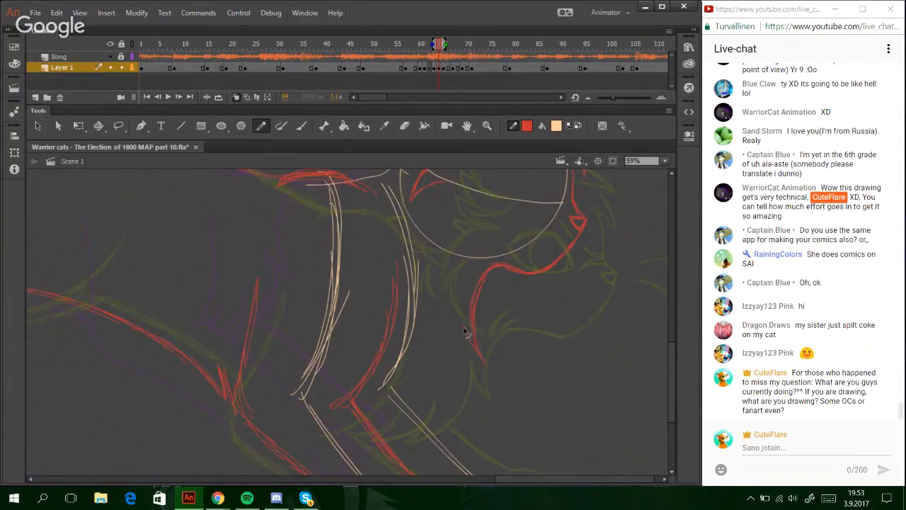
{"action": "left_click_drag", "start_coordinate": [460, 322], "coordinate": [490, 357]}
{"action": "key", "text": "ctrl+z"}
{"action": "mouse_move", "coordinate": [459, 331]}
{"action": "left_mouse_down"}
{"action": "mouse_move", "coordinate": [463, 357]}
{"action": "mouse_move", "coordinate": [455, 320]}
{"action": "mouse_move", "coordinate": [453, 394]}
{"action": "mouse_move", "coordinate": [455, 384]}
{"action": "mouse_move", "coordinate": [449, 403]}
{"action": "mouse_move", "coordinate": [421, 427]}
{"action": "left_mouse_up"}
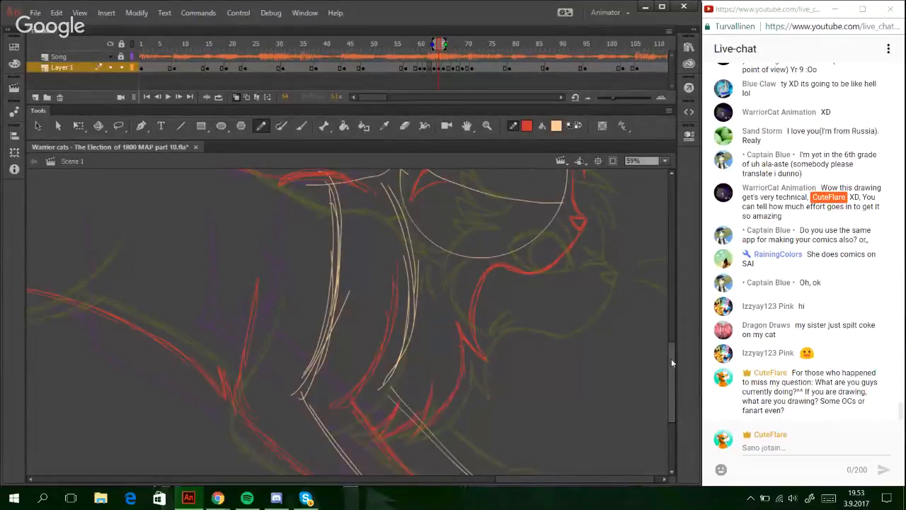
{"action": "left_click_drag", "start_coordinate": [673, 407], "coordinate": [673, 436]}
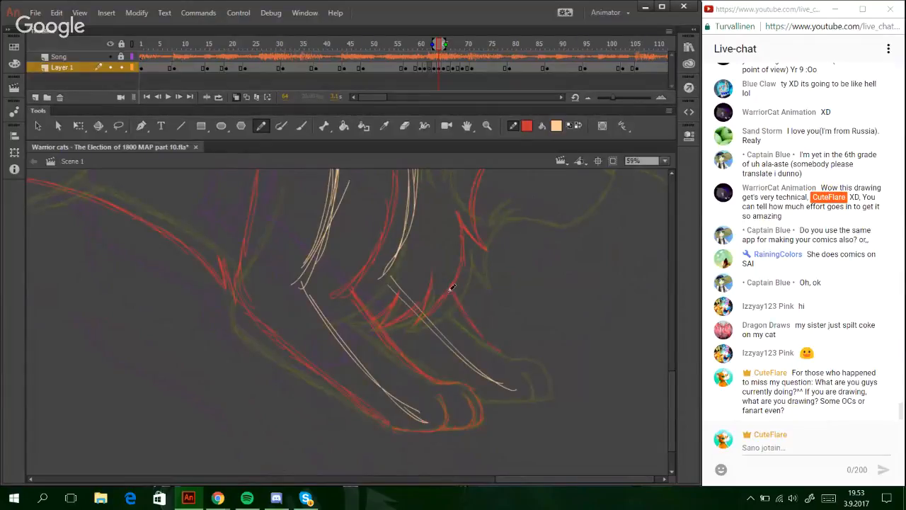
- Trace the front leg in red and curve the outline around the paw's toe
{"action": "mouse_move", "coordinate": [451, 293]}
{"action": "left_mouse_down"}
{"action": "mouse_move", "coordinate": [485, 334]}
{"action": "mouse_move", "coordinate": [460, 302]}
{"action": "mouse_move", "coordinate": [520, 354]}
{"action": "left_mouse_up"}
{"action": "scroll", "coordinate": [673, 362], "scroll_direction": "up", "scroll_amount": 5}
{"action": "scroll", "coordinate": [679, 390], "scroll_direction": "up", "scroll_amount": 1}
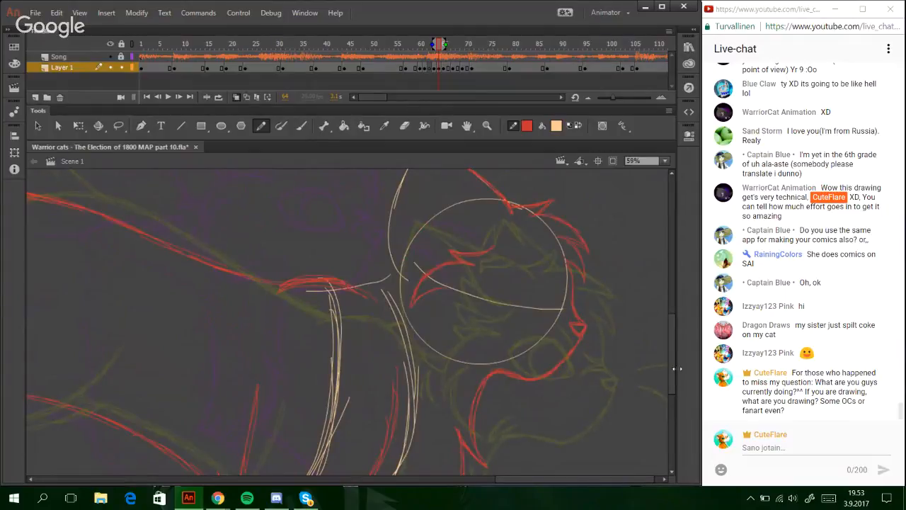
{"action": "left_click_drag", "start_coordinate": [668, 365], "coordinate": [672, 422]}
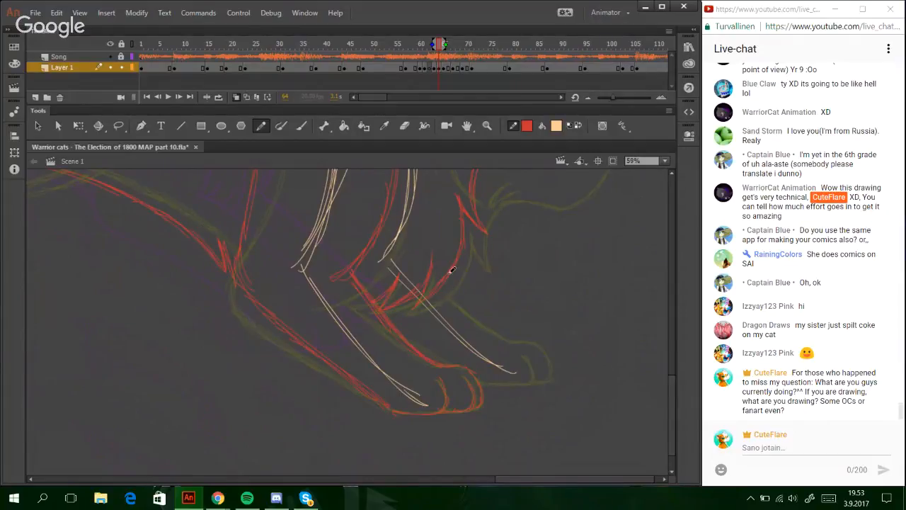
{"action": "left_click_drag", "start_coordinate": [459, 281], "coordinate": [506, 332]}
{"action": "mouse_move", "coordinate": [547, 350]}
{"action": "left_mouse_down"}
{"action": "mouse_move", "coordinate": [548, 376]}
{"action": "mouse_move", "coordinate": [535, 369]}
{"action": "left_mouse_up"}
{"action": "left_click", "coordinate": [247, 497]}
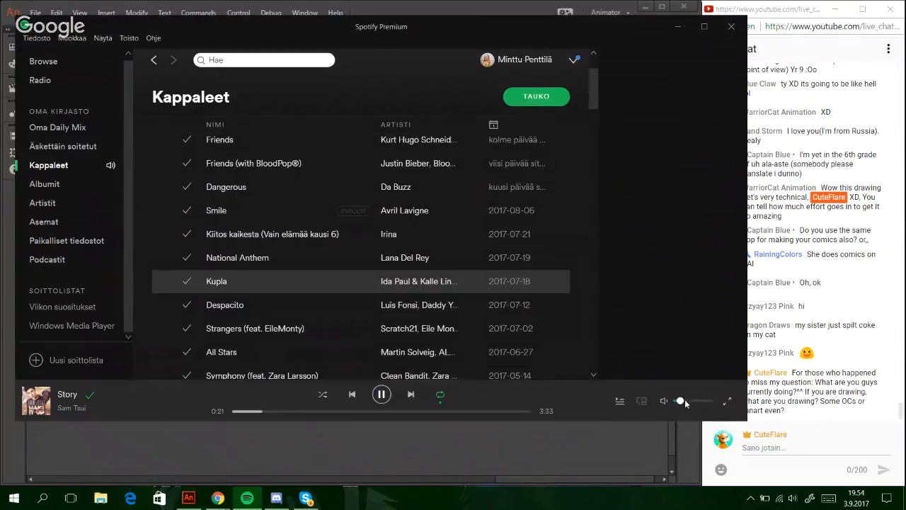
- Minimize Spotify so the Animate paw drawing is back in view
{"action": "left_click", "coordinate": [678, 26]}
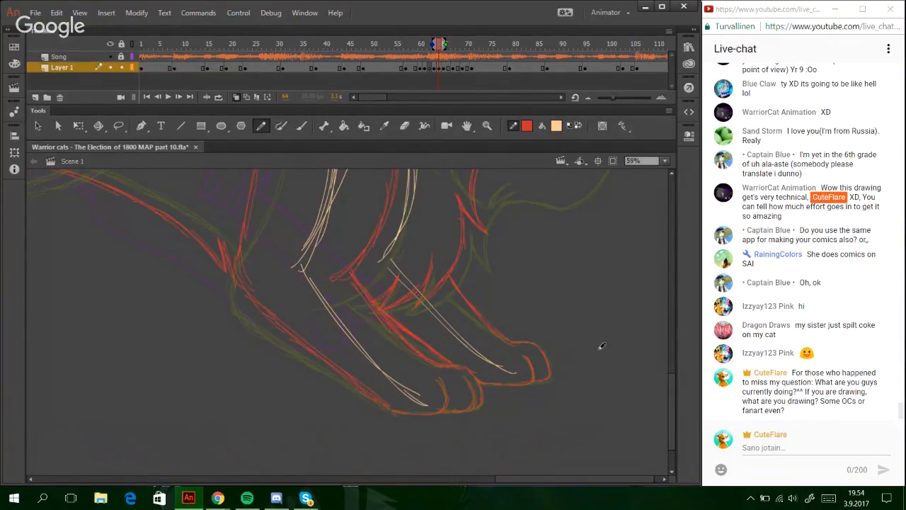
- Add one more red stroke to the cat's face and bring the head back into view
{"action": "scroll", "coordinate": [672, 395], "scroll_direction": "up", "scroll_amount": 2}
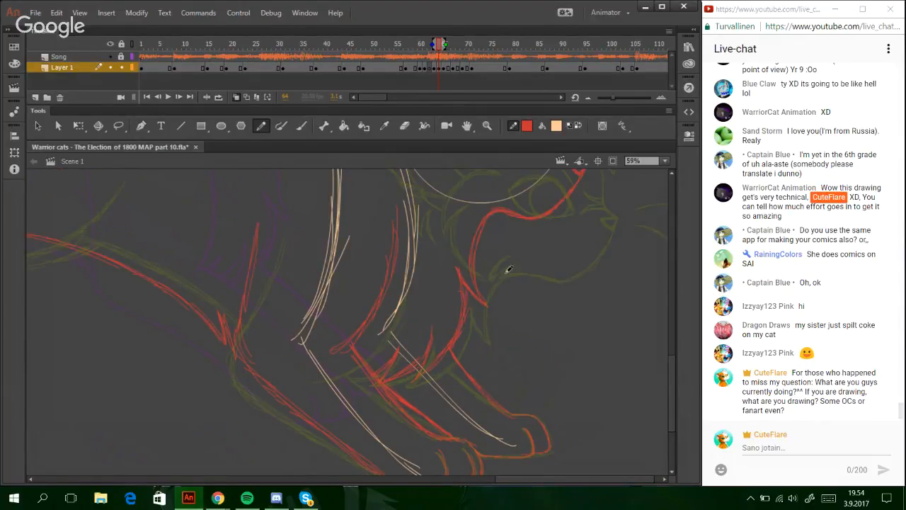
{"action": "mouse_move", "coordinate": [635, 331]}
{"action": "left_mouse_down"}
{"action": "mouse_move", "coordinate": [673, 363]}
{"action": "mouse_move", "coordinate": [671, 345]}
{"action": "left_mouse_up"}
{"action": "scroll", "coordinate": [671, 345], "scroll_direction": "up", "scroll_amount": 2}
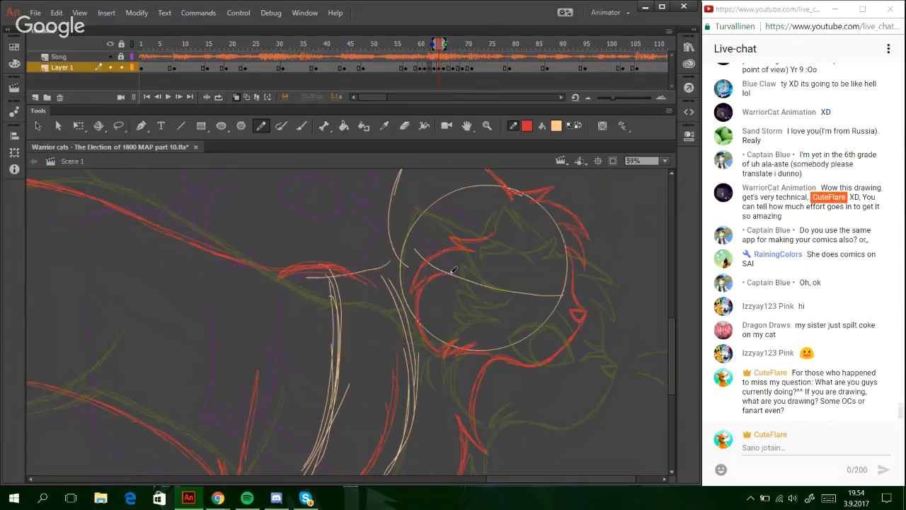
{"action": "left_click_drag", "start_coordinate": [506, 480], "coordinate": [541, 484]}
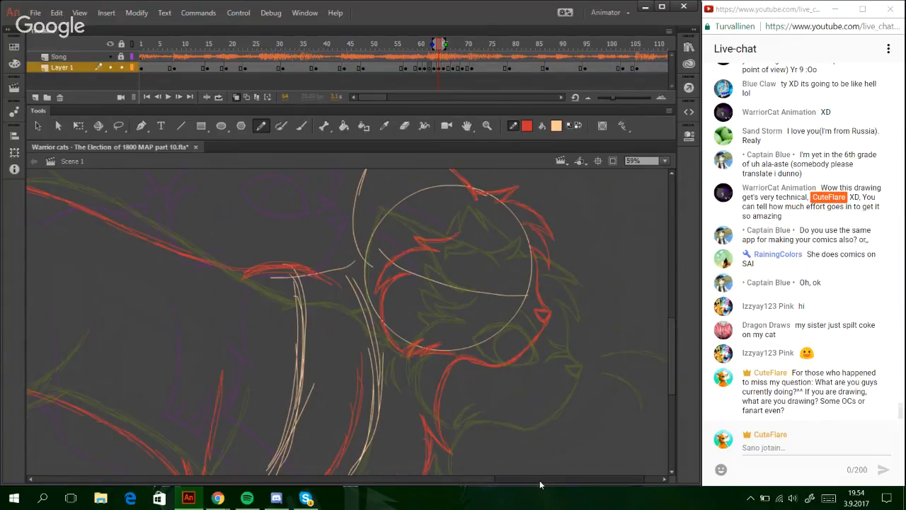
{"action": "left_click_drag", "start_coordinate": [540, 483], "coordinate": [556, 482]}
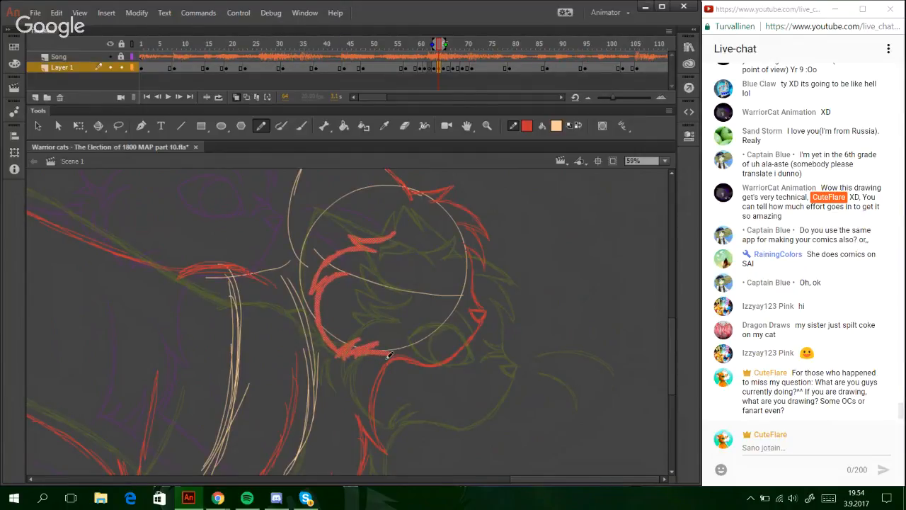
- Skew the red head curve slightly with Free Transform and nudge it up and right
{"action": "left_click", "coordinate": [79, 125]}
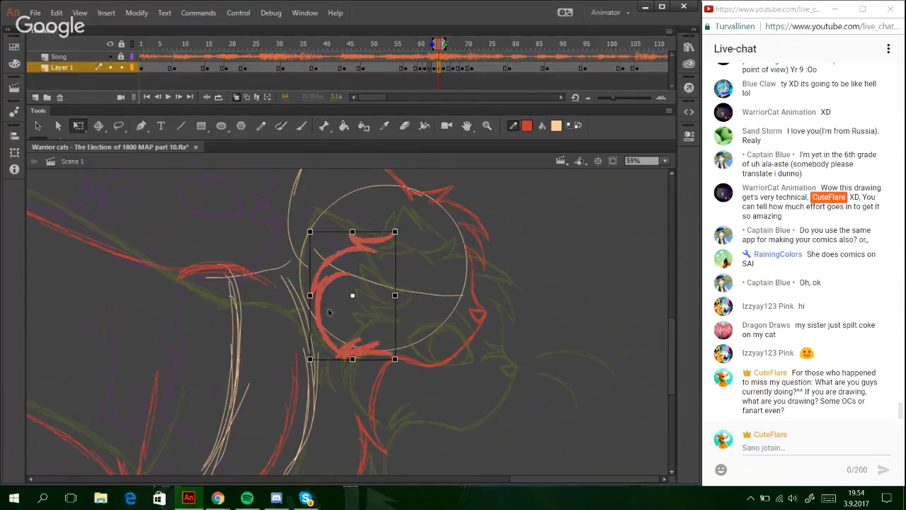
{"action": "left_click_drag", "start_coordinate": [311, 316], "coordinate": [311, 314]}
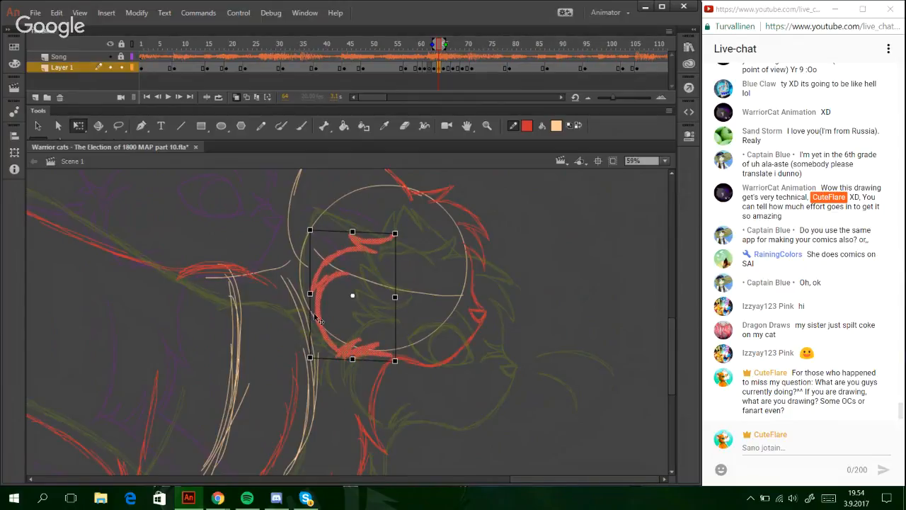
{"action": "key", "text": "Up"}
{"action": "key", "text": "Up"}
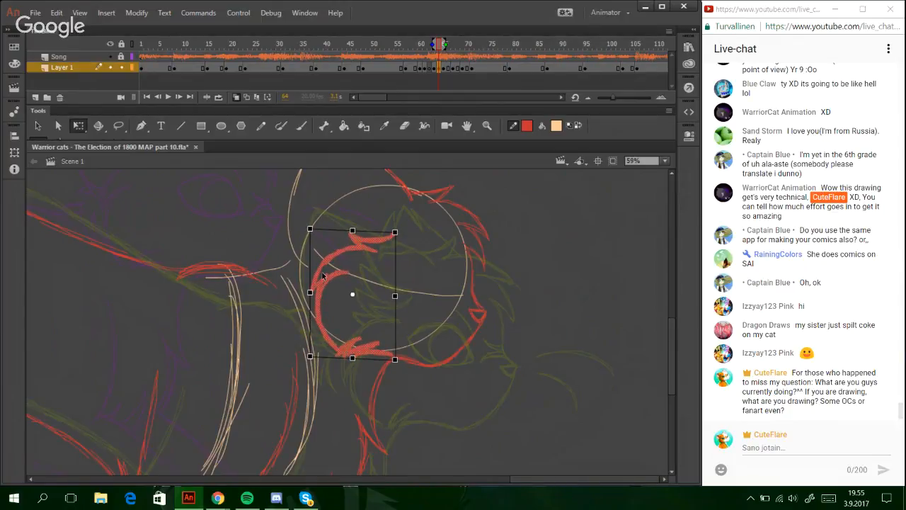
{"action": "key", "text": "Right"}
{"action": "left_click", "coordinate": [578, 323]}
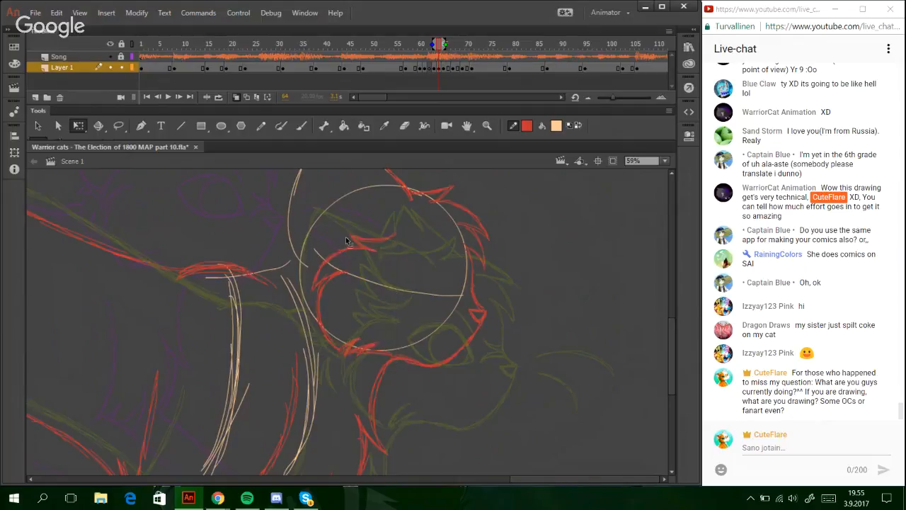
{"action": "key", "text": "y"}
- With the Pencil, add red strokes to the right of the muzzle
{"action": "left_click_drag", "start_coordinate": [670, 362], "coordinate": [667, 349]}
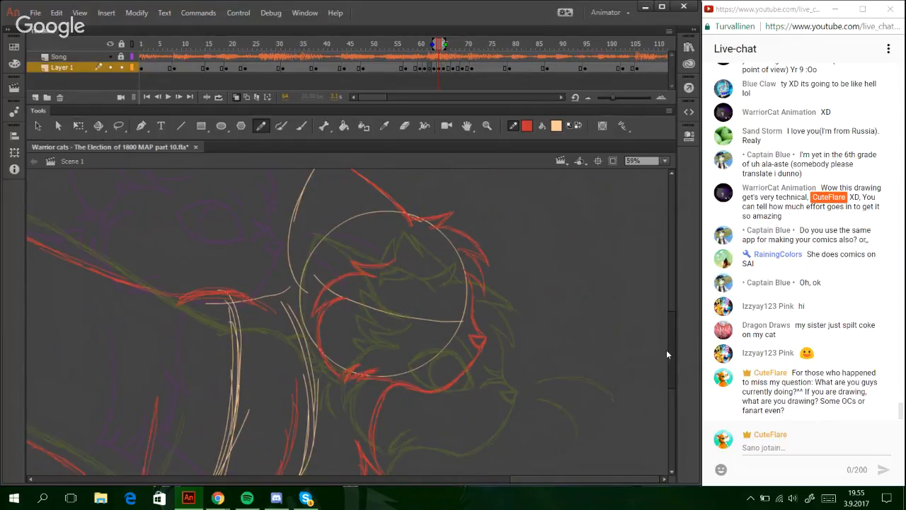
{"action": "left_click_drag", "start_coordinate": [666, 350], "coordinate": [666, 352]}
{"action": "mouse_move", "coordinate": [567, 320]}
{"action": "left_mouse_down"}
{"action": "mouse_move", "coordinate": [506, 323]}
{"action": "mouse_move", "coordinate": [548, 316]}
{"action": "mouse_move", "coordinate": [594, 342]}
{"action": "left_mouse_up"}
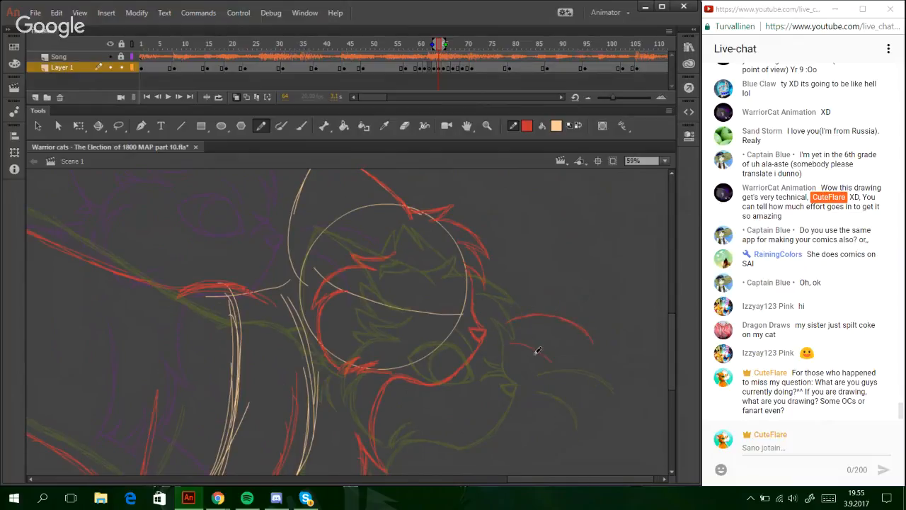
{"action": "mouse_move", "coordinate": [510, 343]}
{"action": "left_mouse_down"}
{"action": "mouse_move", "coordinate": [557, 363]}
{"action": "mouse_move", "coordinate": [560, 380]}
{"action": "left_mouse_up"}
{"action": "scroll", "coordinate": [669, 411], "scroll_direction": "down", "scroll_amount": 5}
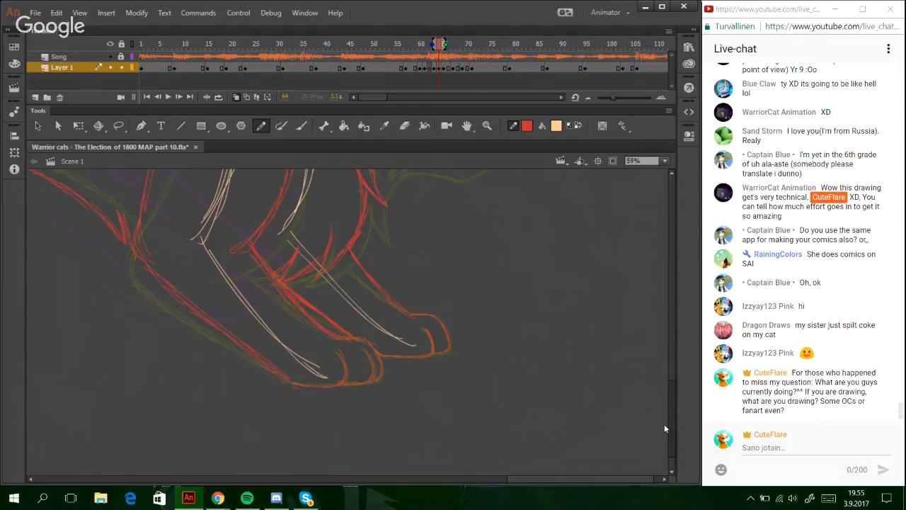
{"action": "scroll", "coordinate": [664, 429], "scroll_direction": "up", "scroll_amount": 5}
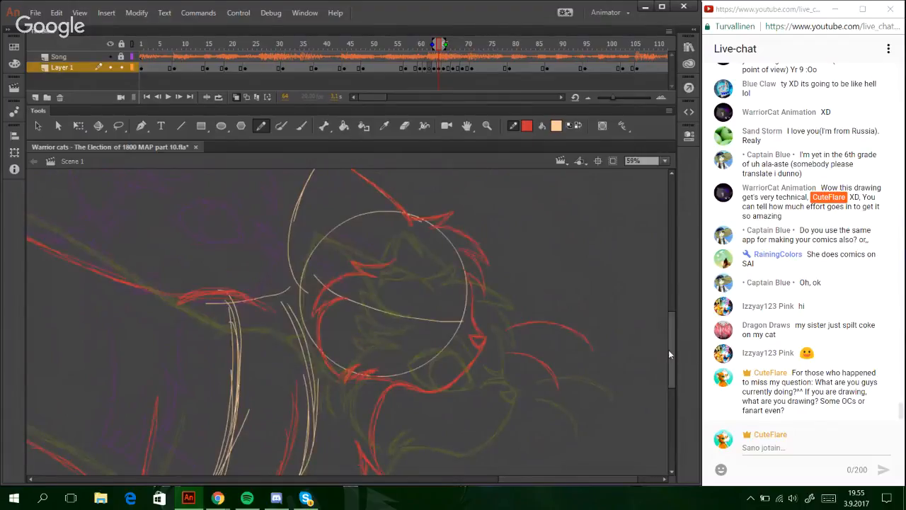
{"action": "scroll", "coordinate": [669, 350], "scroll_direction": "up", "scroll_amount": 2}
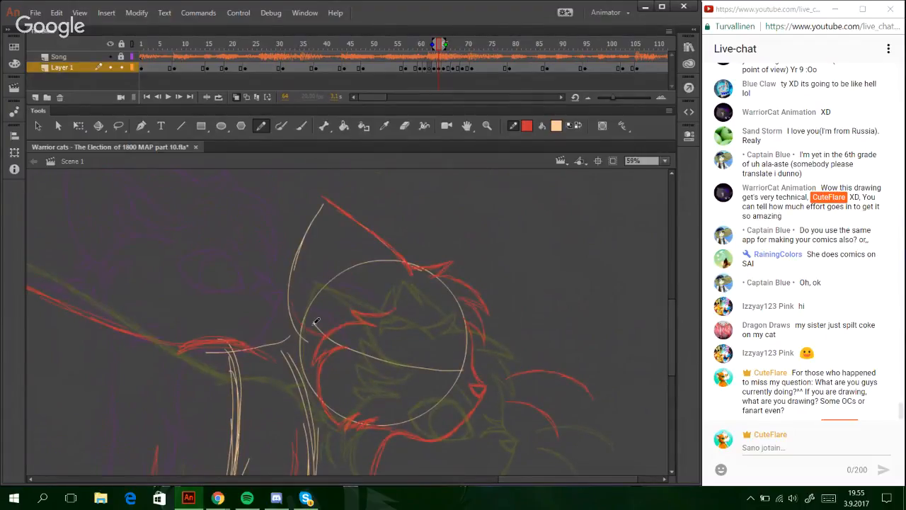
- Outline the left ear in red from its tip and add a curved inner-ear line
{"action": "mouse_move", "coordinate": [306, 233]}
{"action": "left_mouse_down"}
{"action": "mouse_move", "coordinate": [292, 296]}
{"action": "mouse_move", "coordinate": [299, 314]}
{"action": "left_mouse_up"}
{"action": "left_click_drag", "start_coordinate": [314, 216], "coordinate": [308, 275]}
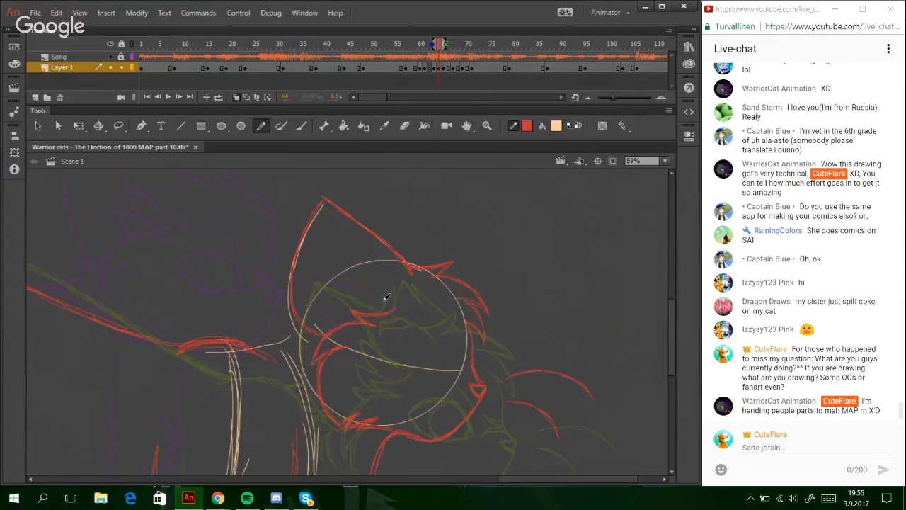
{"action": "left_click_drag", "start_coordinate": [367, 292], "coordinate": [385, 301]}
{"action": "left_click_drag", "start_coordinate": [357, 261], "coordinate": [367, 295]}
{"action": "left_click_drag", "start_coordinate": [359, 245], "coordinate": [363, 286]}
{"action": "left_click_drag", "start_coordinate": [350, 226], "coordinate": [361, 255]}
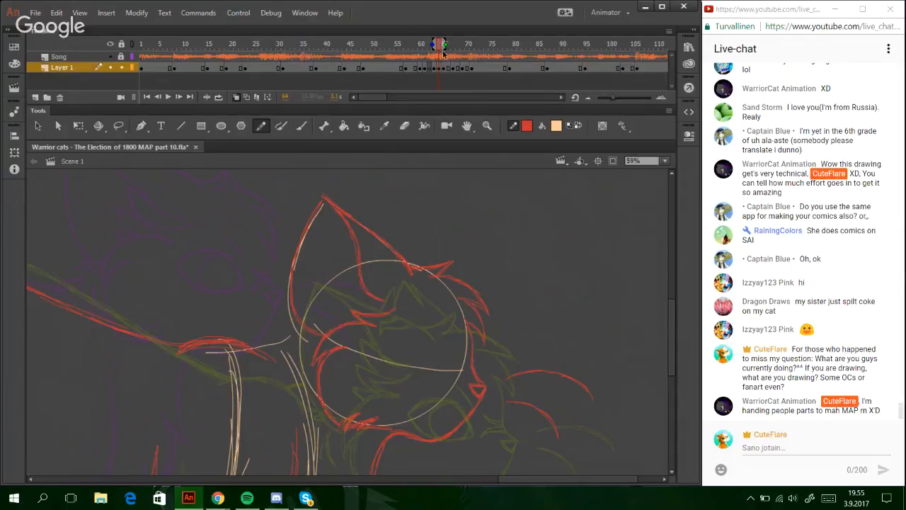
{"action": "left_click", "coordinate": [419, 45]}
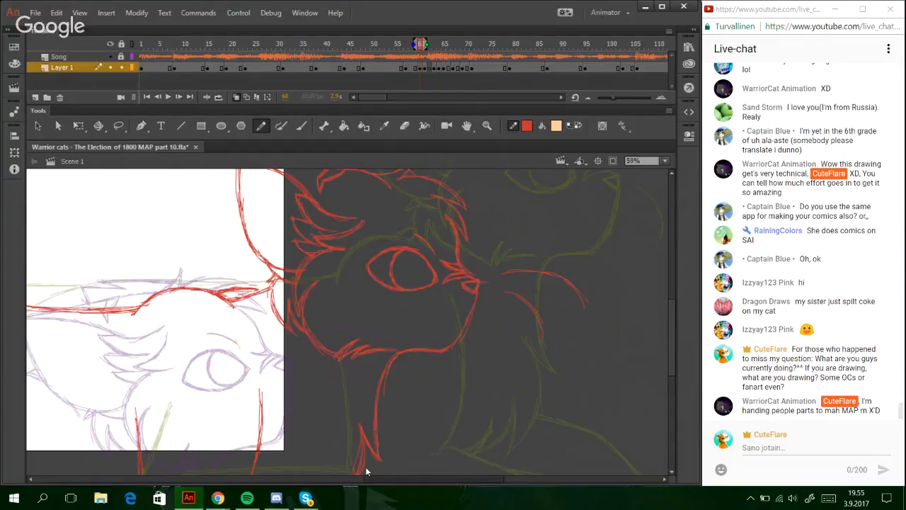
{"action": "left_click", "coordinate": [444, 44]}
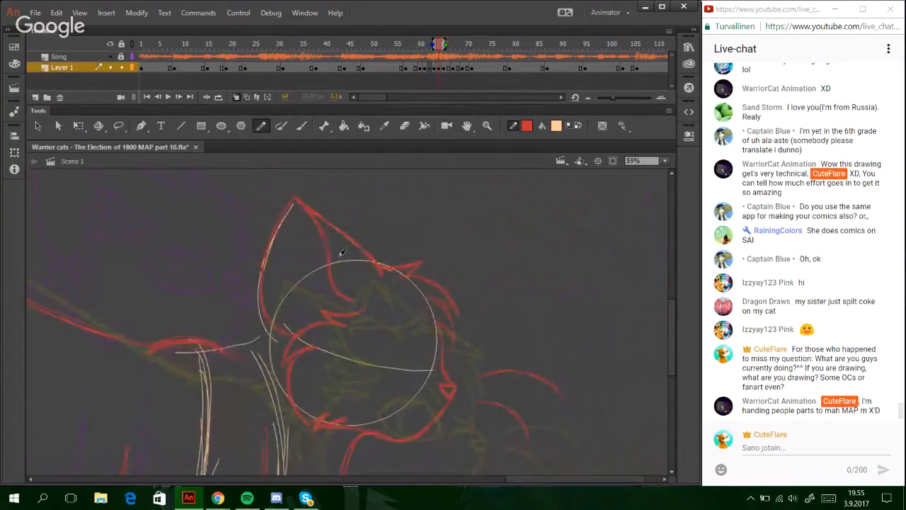
{"action": "left_click_drag", "start_coordinate": [671, 365], "coordinate": [670, 351]}
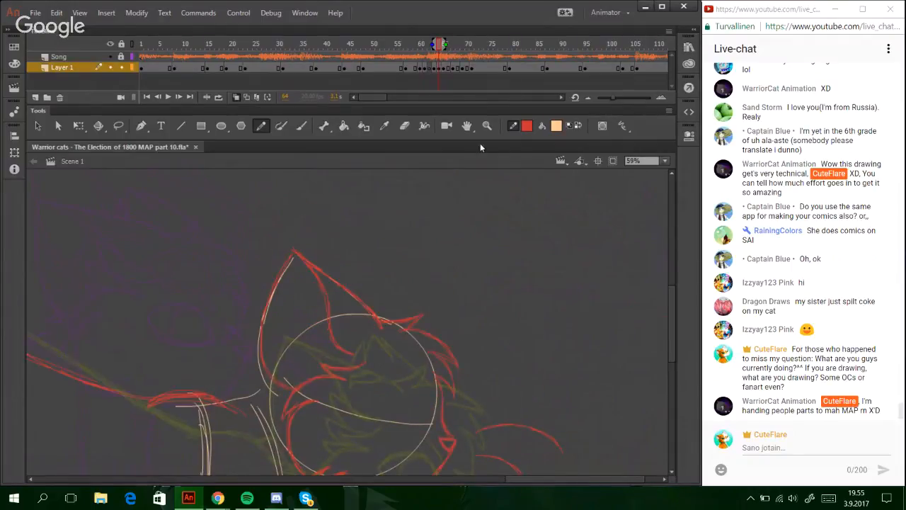
{"action": "left_click", "coordinate": [157, 97]}
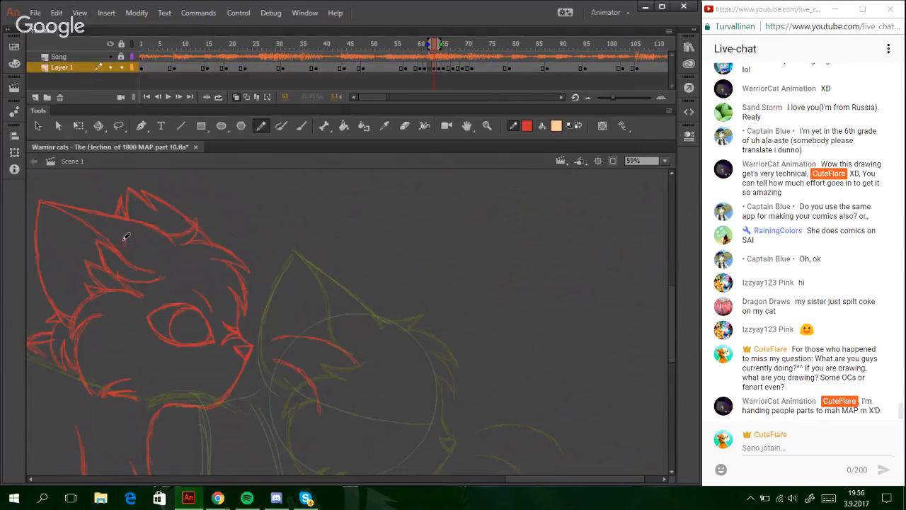
{"action": "key", "text": "period"}
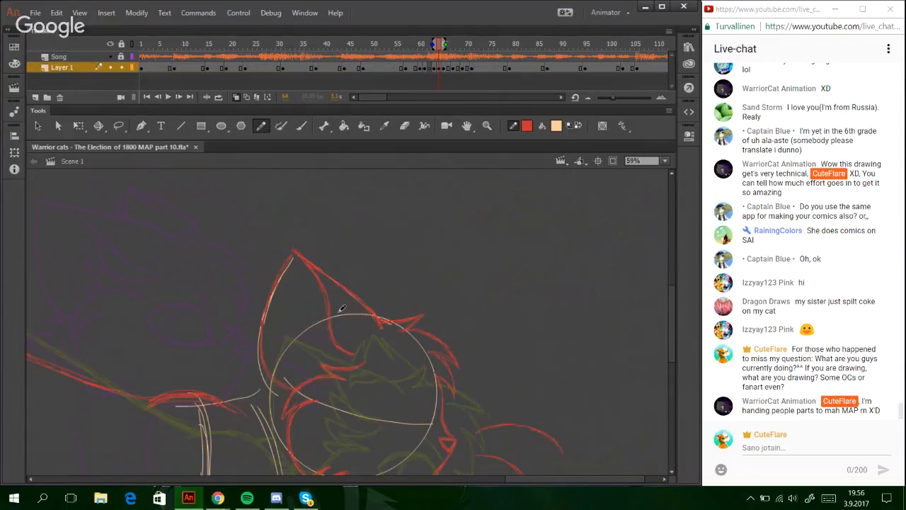
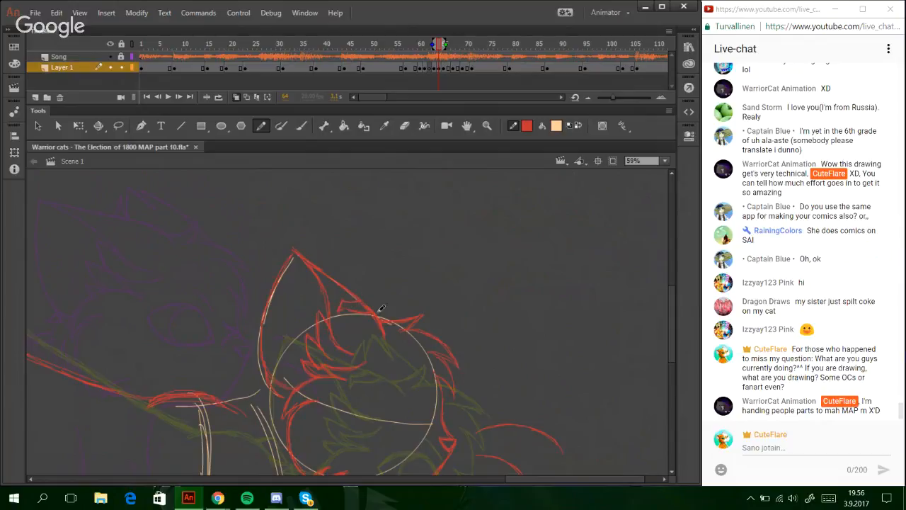
- Sketch red strokes along the right ear's edges up to its tip
{"action": "left_click_drag", "start_coordinate": [425, 314], "coordinate": [413, 295]}
{"action": "left_click_drag", "start_coordinate": [432, 326], "coordinate": [387, 262]}
{"action": "mouse_move", "coordinate": [352, 293]}
{"action": "left_mouse_down"}
{"action": "mouse_move", "coordinate": [390, 264]}
{"action": "mouse_move", "coordinate": [390, 273]}
{"action": "mouse_move", "coordinate": [378, 261]}
{"action": "mouse_move", "coordinate": [418, 297]}
{"action": "left_mouse_up"}
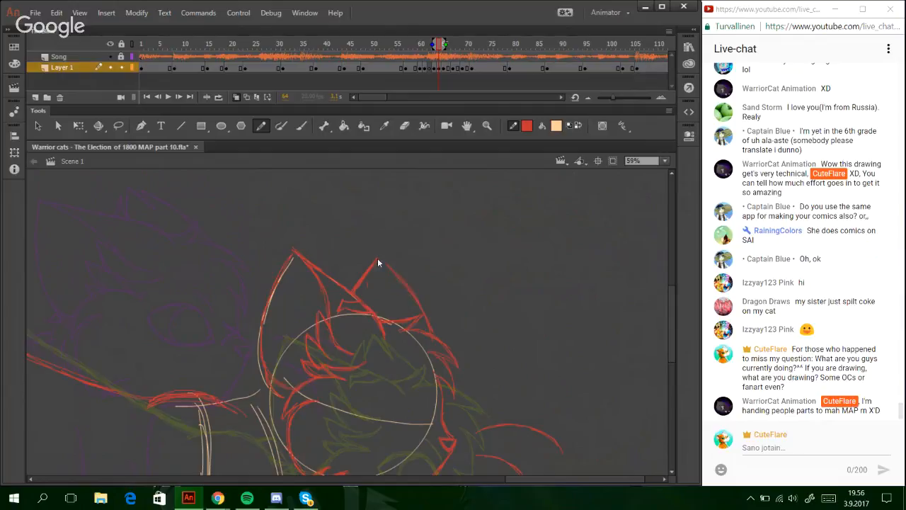
{"action": "left_click_drag", "start_coordinate": [379, 262], "coordinate": [413, 289]}
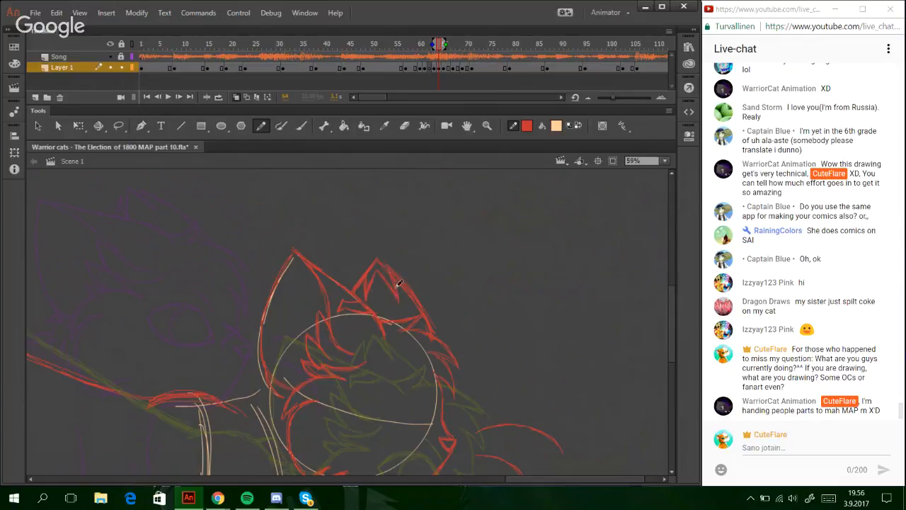
- Erase the overshooting tips of the right ear strokes
{"action": "left_click", "coordinate": [407, 129]}
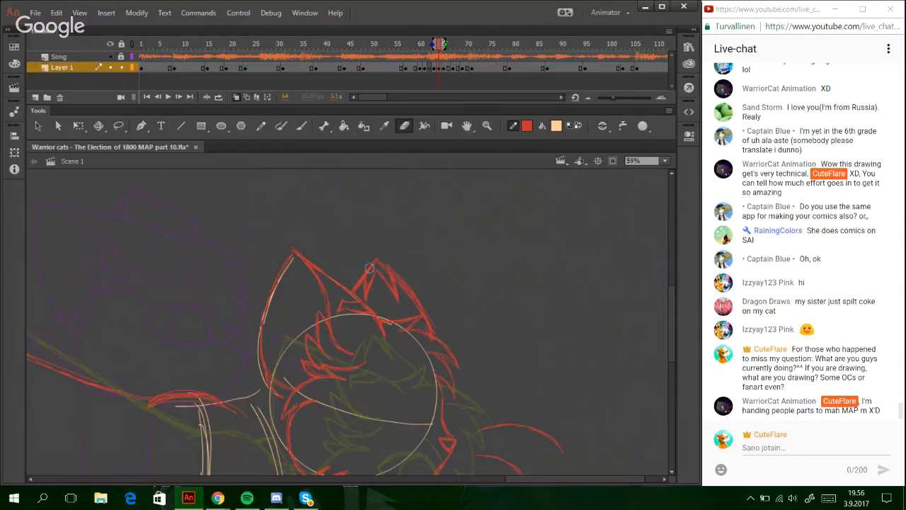
{"action": "mouse_move", "coordinate": [366, 273]}
{"action": "left_mouse_down"}
{"action": "mouse_move", "coordinate": [378, 247]}
{"action": "mouse_move", "coordinate": [376, 256]}
{"action": "mouse_move", "coordinate": [389, 257]}
{"action": "left_mouse_up"}
{"action": "left_click", "coordinate": [260, 125]}
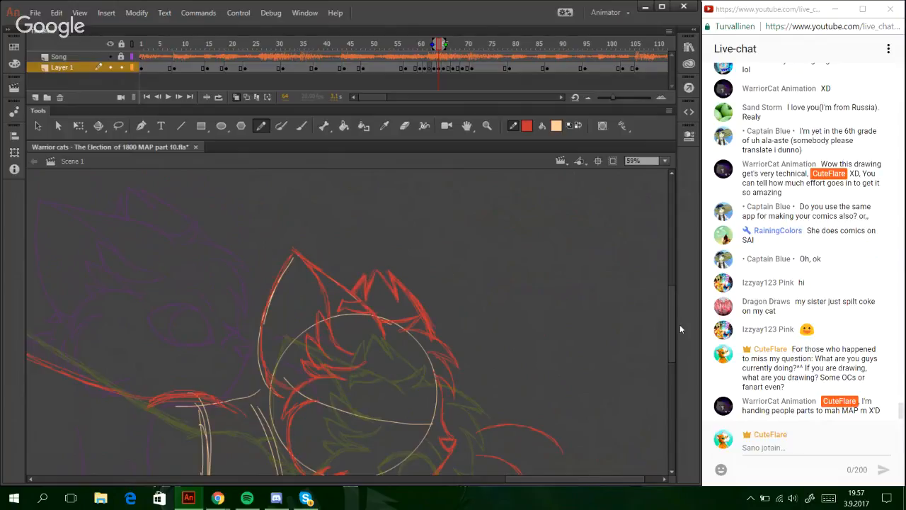
{"action": "left_click_drag", "start_coordinate": [680, 324], "coordinate": [678, 357]}
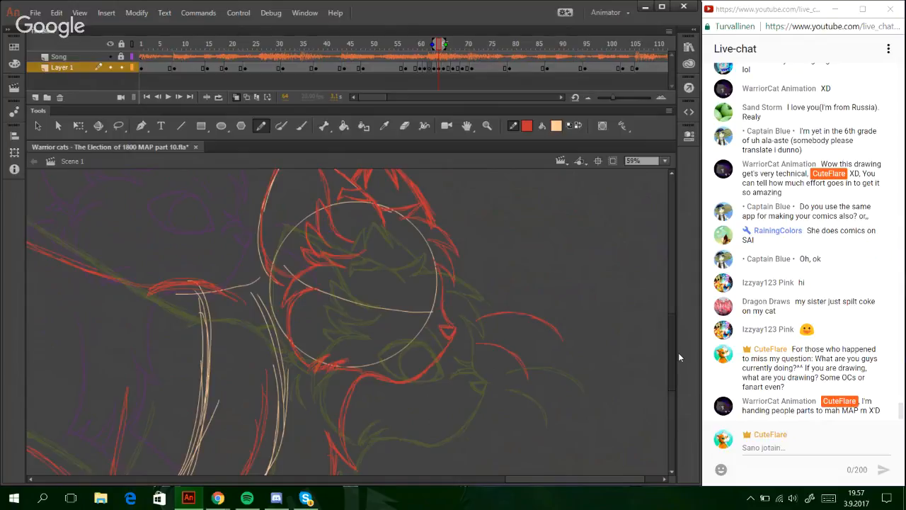
{"action": "left_click_drag", "start_coordinate": [674, 353], "coordinate": [674, 344]}
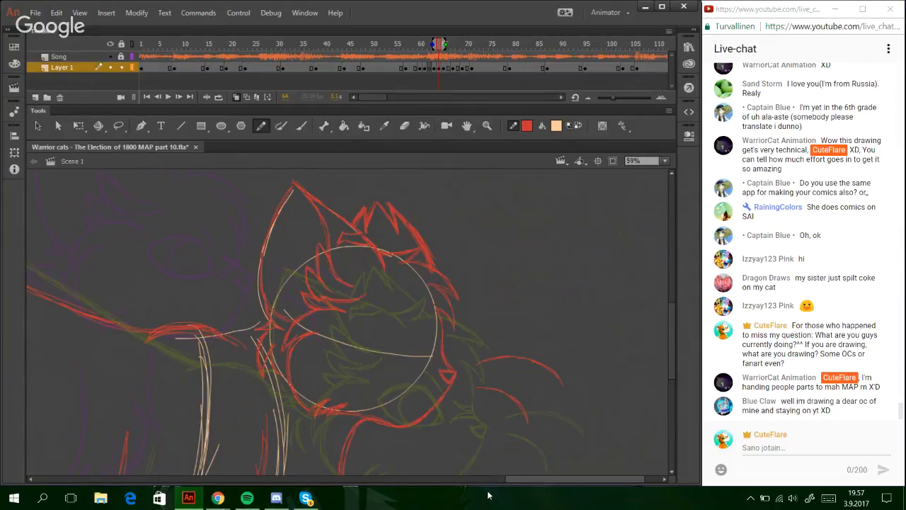
- Lasso the long red back stroke, rotate it slightly clockwise and nudge it down
{"action": "left_click_drag", "start_coordinate": [490, 482], "coordinate": [416, 500]}
{"action": "left_click", "coordinate": [118, 125]}
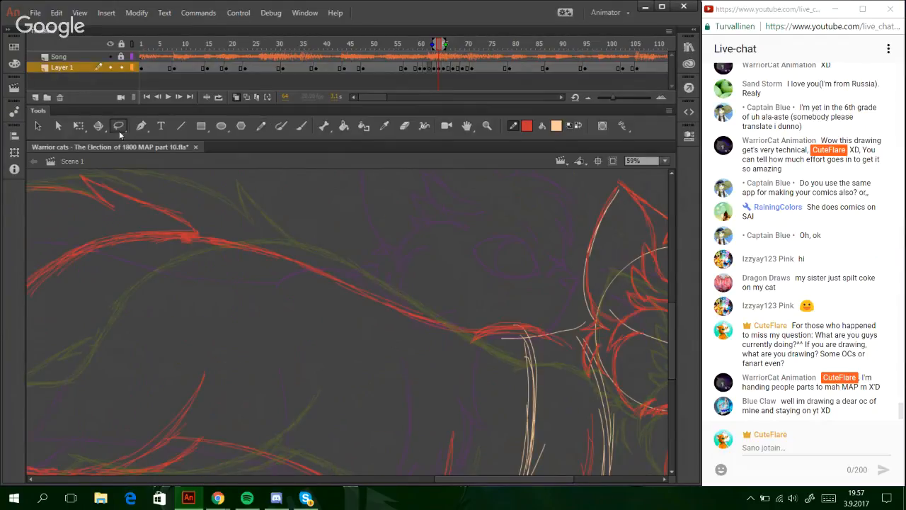
{"action": "mouse_move", "coordinate": [482, 338]}
{"action": "left_mouse_down"}
{"action": "mouse_move", "coordinate": [383, 266]}
{"action": "mouse_move", "coordinate": [281, 221]}
{"action": "mouse_move", "coordinate": [219, 224]}
{"action": "mouse_move", "coordinate": [273, 327]}
{"action": "left_mouse_up"}
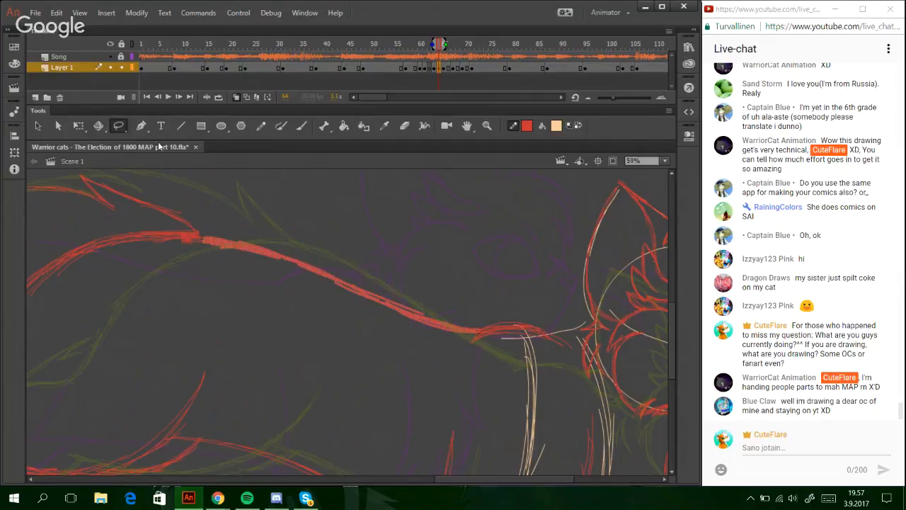
{"action": "key", "text": "q"}
{"action": "left_click_drag", "start_coordinate": [480, 316], "coordinate": [470, 307]}
{"action": "key", "text": "Down"}
{"action": "key", "text": "Down"}
{"action": "key", "text": "Down"}
{"action": "key", "text": "Down"}
{"action": "key", "text": "Down"}
{"action": "key", "text": "Down"}
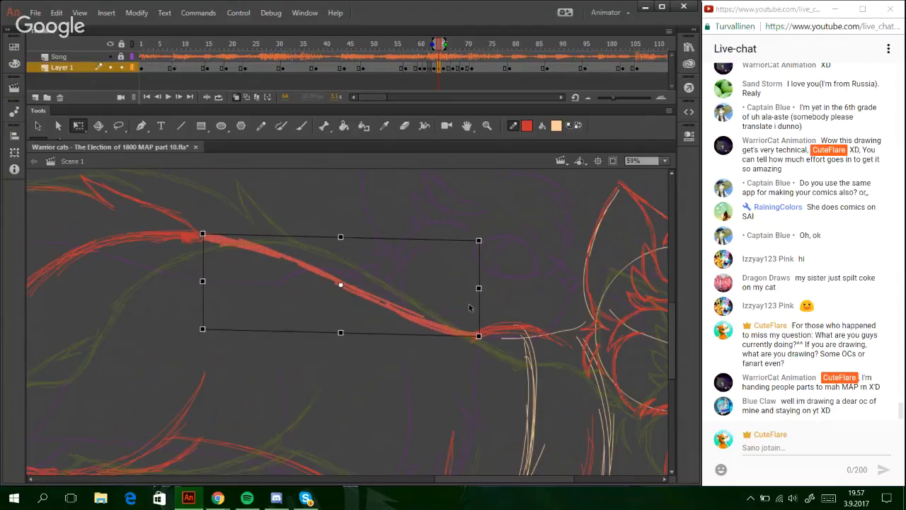
{"action": "left_click_drag", "start_coordinate": [298, 175], "coordinate": [327, 210]}
{"action": "left_click", "coordinate": [262, 126]}
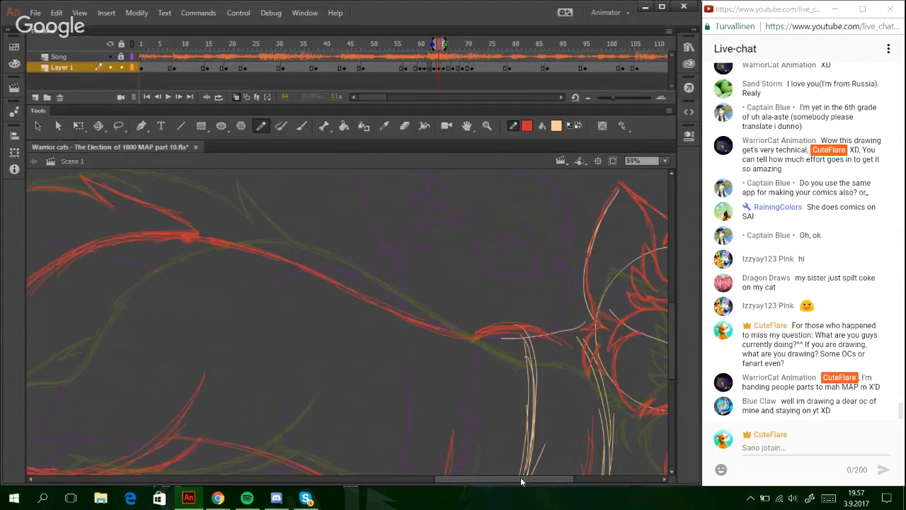
{"action": "left_click_drag", "start_coordinate": [495, 478], "coordinate": [571, 478]}
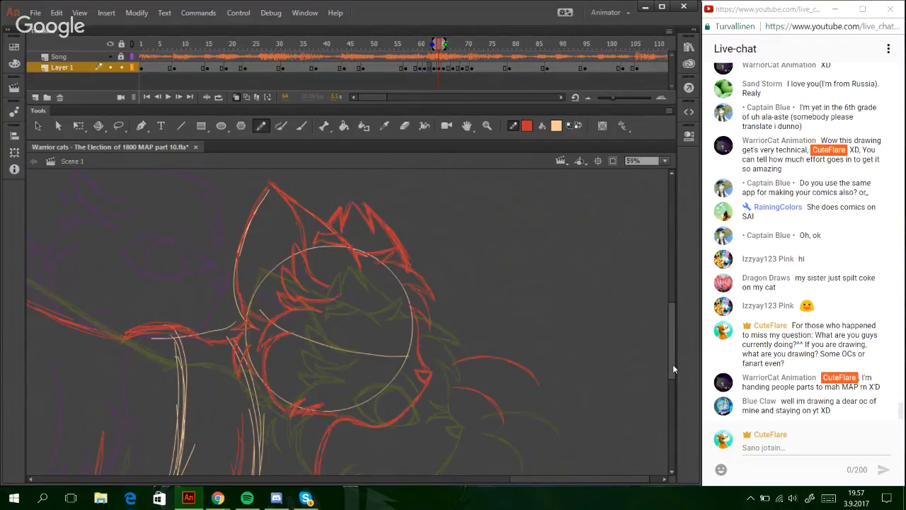
{"action": "mouse_move", "coordinate": [673, 364]}
{"action": "left_mouse_down"}
{"action": "mouse_move", "coordinate": [679, 410]}
{"action": "mouse_move", "coordinate": [675, 377]}
{"action": "left_mouse_up"}
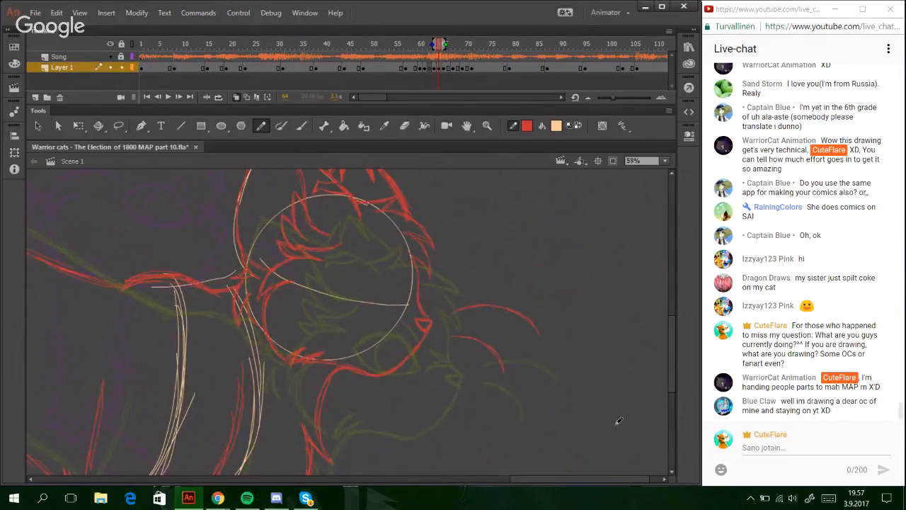
{"action": "left_click_drag", "start_coordinate": [576, 477], "coordinate": [515, 477]}
{"action": "left_click_drag", "start_coordinate": [673, 364], "coordinate": [673, 350]}
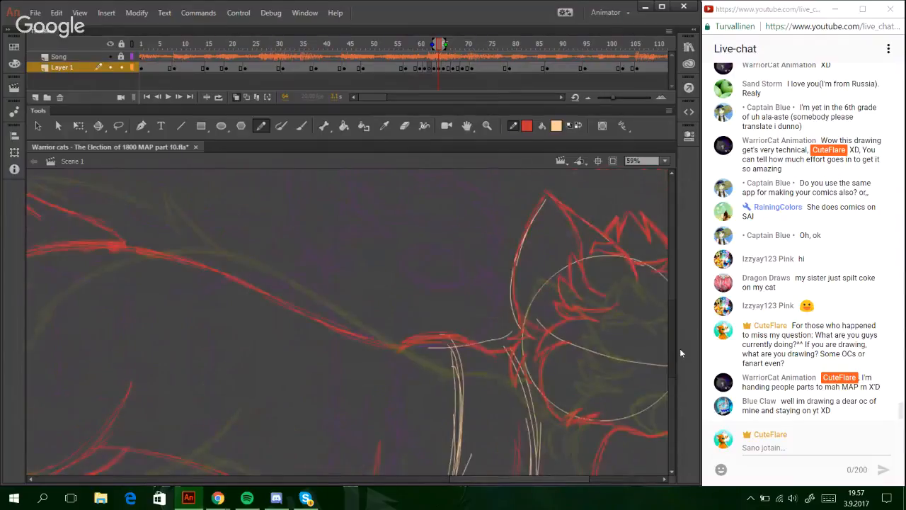
{"action": "left_click_drag", "start_coordinate": [493, 479], "coordinate": [542, 479]}
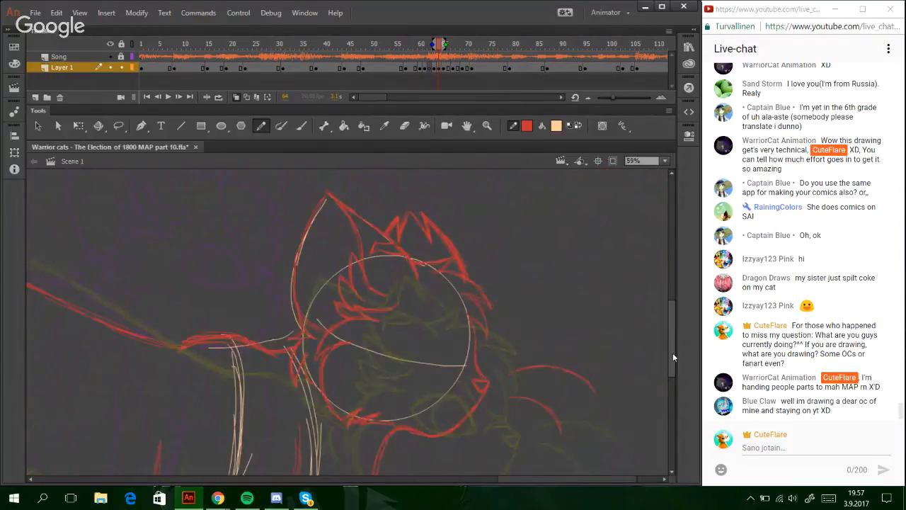
{"action": "left_click_drag", "start_coordinate": [673, 353], "coordinate": [672, 390]}
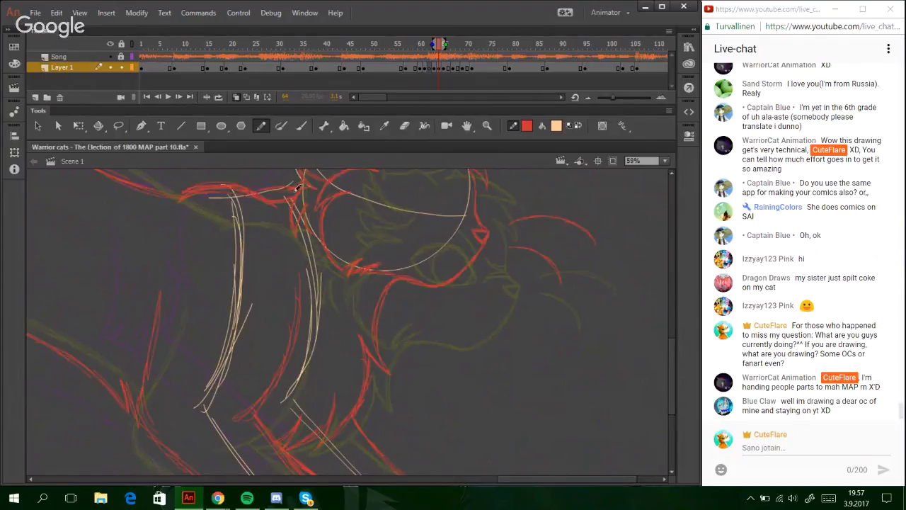
{"action": "mouse_move", "coordinate": [674, 375]}
{"action": "left_mouse_down"}
{"action": "mouse_move", "coordinate": [662, 342]}
{"action": "mouse_move", "coordinate": [652, 428]}
{"action": "left_mouse_up"}
{"action": "left_click_drag", "start_coordinate": [523, 476], "coordinate": [358, 473]}
{"action": "left_click_drag", "start_coordinate": [667, 440], "coordinate": [651, 401]}
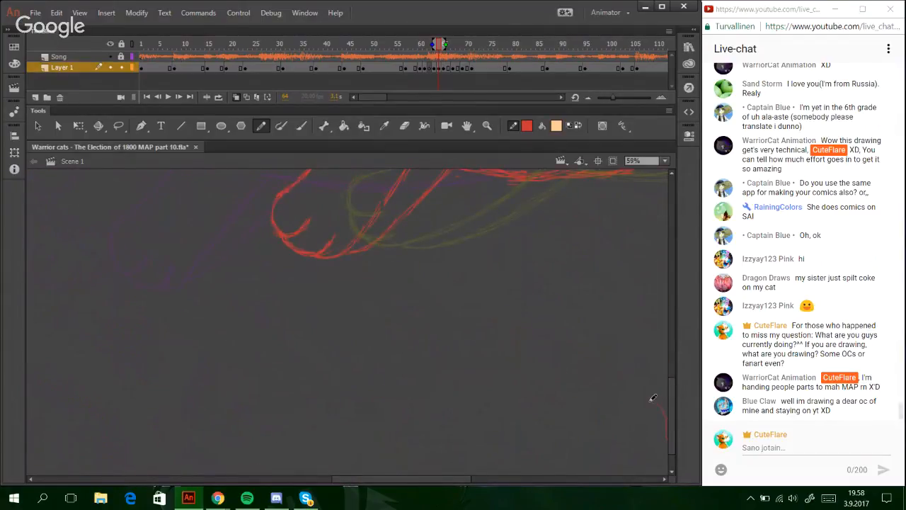
{"action": "mouse_move", "coordinate": [672, 429]}
{"action": "left_mouse_down"}
{"action": "mouse_move", "coordinate": [672, 386]}
{"action": "mouse_move", "coordinate": [648, 334]}
{"action": "mouse_move", "coordinate": [649, 272]}
{"action": "left_mouse_up"}
{"action": "mouse_move", "coordinate": [386, 480]}
{"action": "left_mouse_down"}
{"action": "mouse_move", "coordinate": [287, 493]}
{"action": "mouse_move", "coordinate": [365, 498]}
{"action": "mouse_move", "coordinate": [260, 489]}
{"action": "mouse_move", "coordinate": [411, 499]}
{"action": "mouse_move", "coordinate": [314, 500]}
{"action": "mouse_move", "coordinate": [338, 500]}
{"action": "left_mouse_up"}
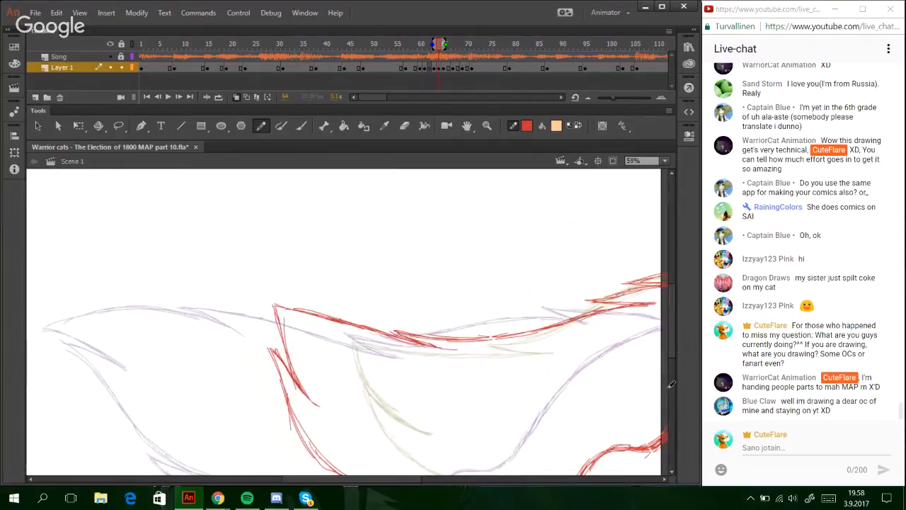
{"action": "left_click_drag", "start_coordinate": [660, 345], "coordinate": [667, 385]}
{"action": "left_click_drag", "start_coordinate": [405, 488], "coordinate": [602, 475]}
{"action": "left_click_drag", "start_coordinate": [670, 341], "coordinate": [668, 388]}
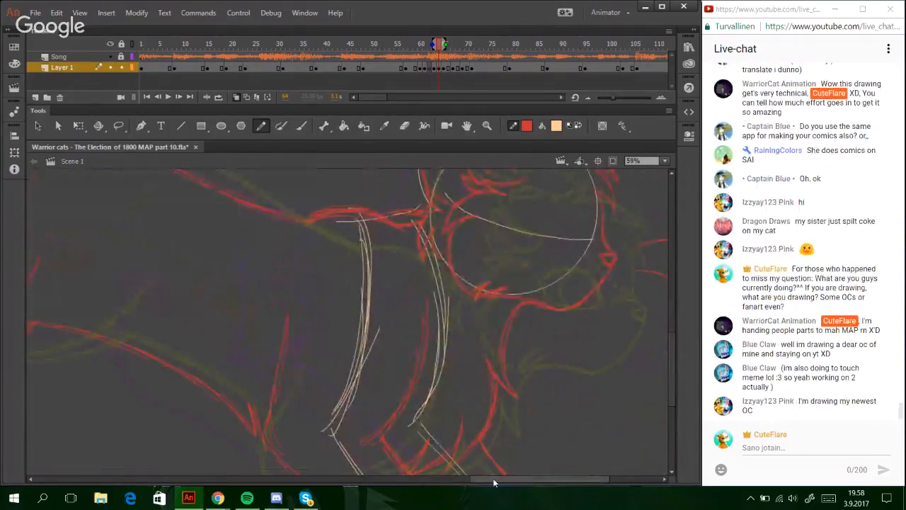
{"action": "left_click_drag", "start_coordinate": [475, 485], "coordinate": [528, 483]}
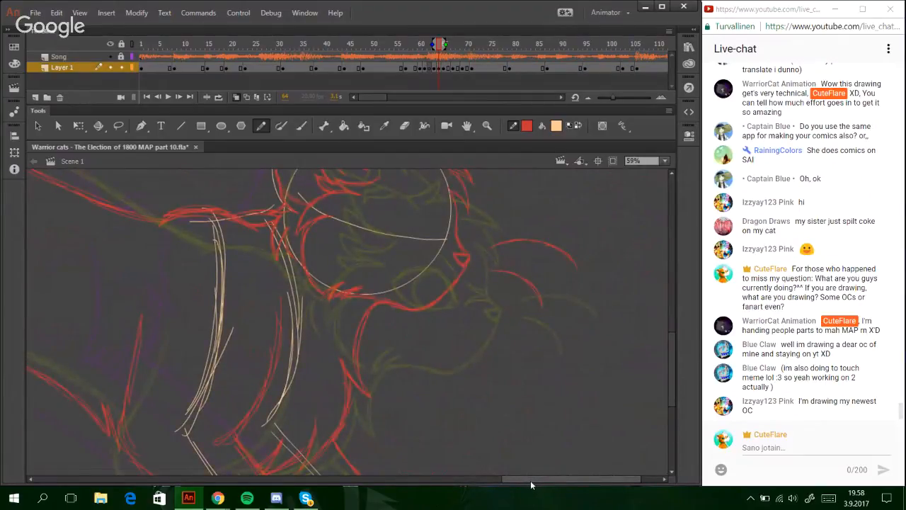
{"action": "left_click_drag", "start_coordinate": [529, 480], "coordinate": [511, 479]}
{"action": "mouse_move", "coordinate": [671, 358]}
{"action": "left_mouse_down"}
{"action": "mouse_move", "coordinate": [672, 406]}
{"action": "mouse_move", "coordinate": [643, 347]}
{"action": "left_mouse_up"}
{"action": "key", "text": "z"}
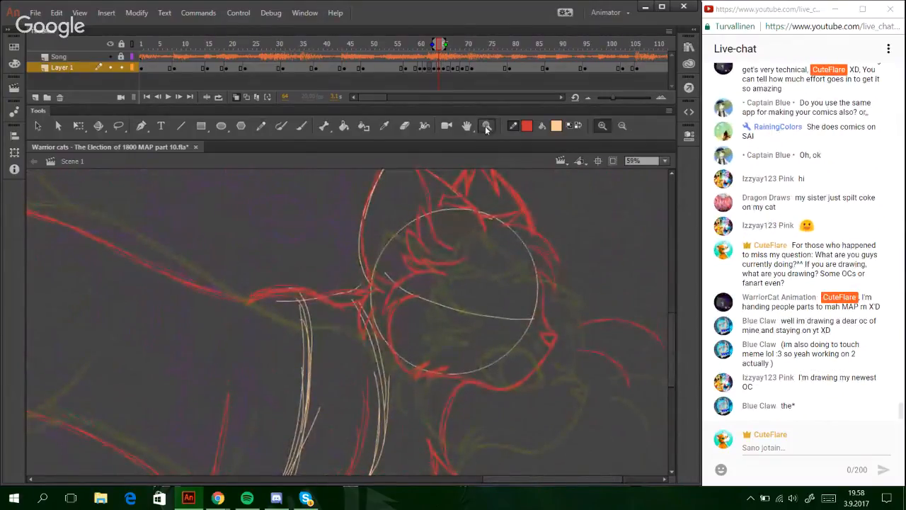
- Zoom in on the cat's head and pencil the red eye outline
{"action": "left_click_drag", "start_coordinate": [378, 212], "coordinate": [625, 425]}
{"action": "key", "text": "y"}
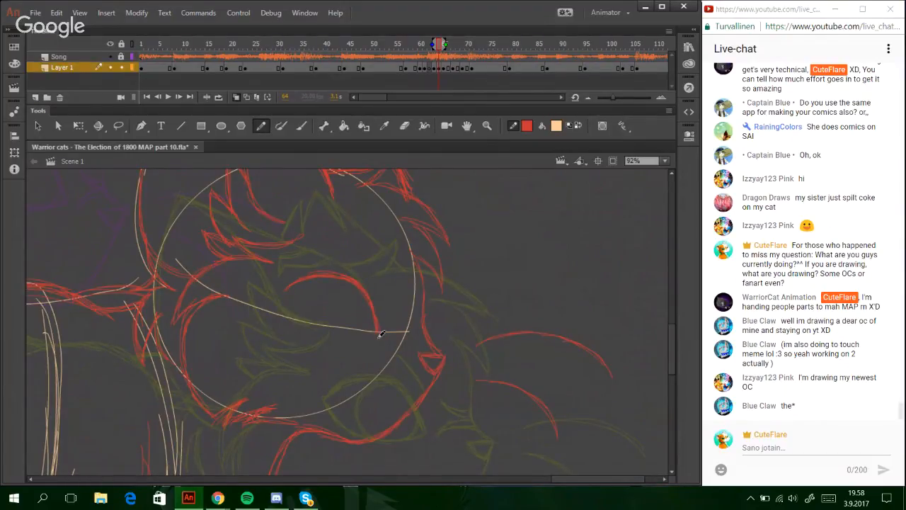
{"action": "mouse_move", "coordinate": [287, 293]}
{"action": "left_mouse_down"}
{"action": "mouse_move", "coordinate": [285, 308]}
{"action": "mouse_move", "coordinate": [328, 342]}
{"action": "left_mouse_up"}
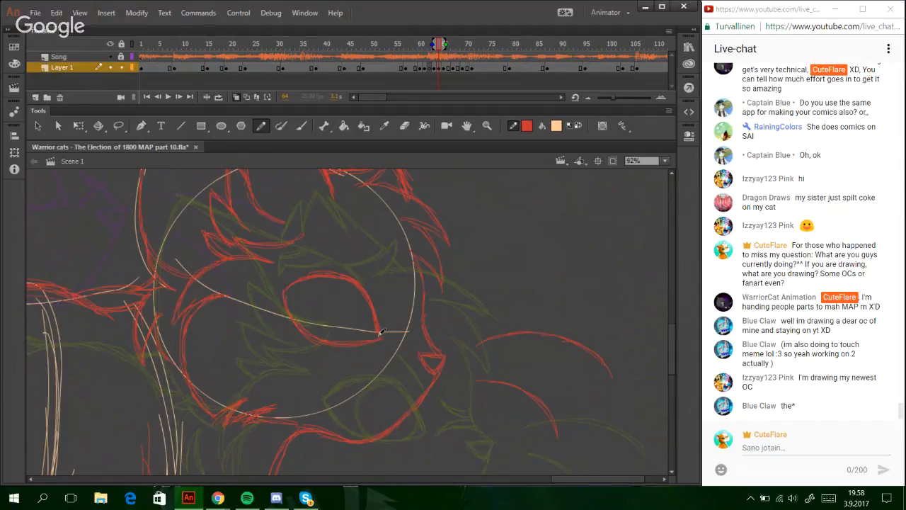
- Widen the eye outline, skew it slightly and nudge it a couple of pixels right
{"action": "double_click", "coordinate": [297, 282], "text": "ctrl"}
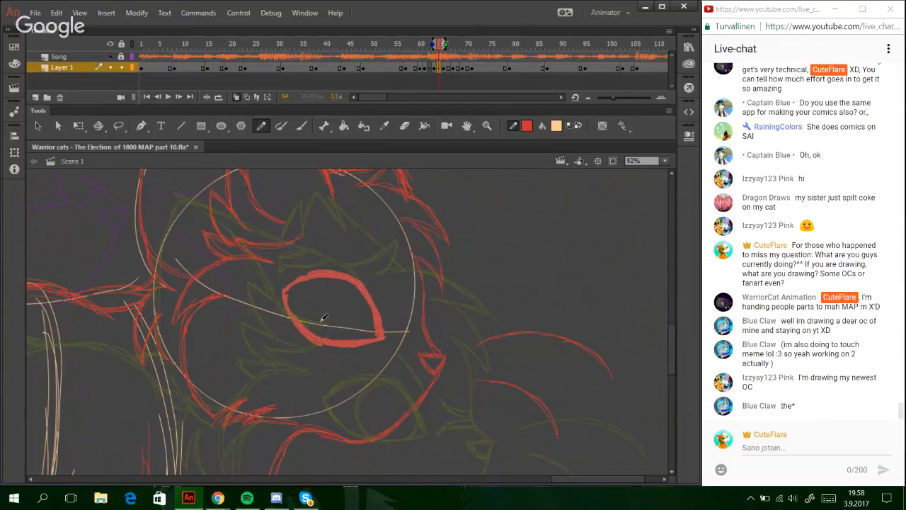
{"action": "key", "text": "q"}
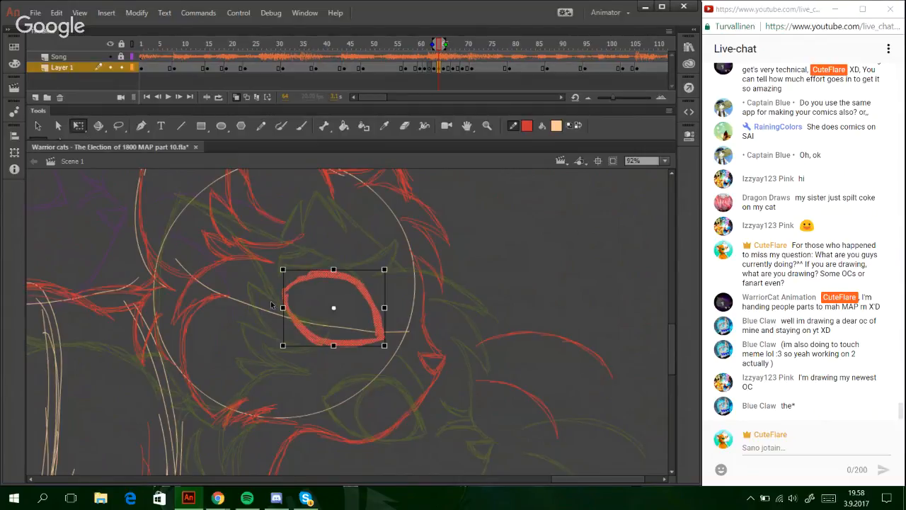
{"action": "left_click_drag", "start_coordinate": [281, 307], "coordinate": [281, 308]}
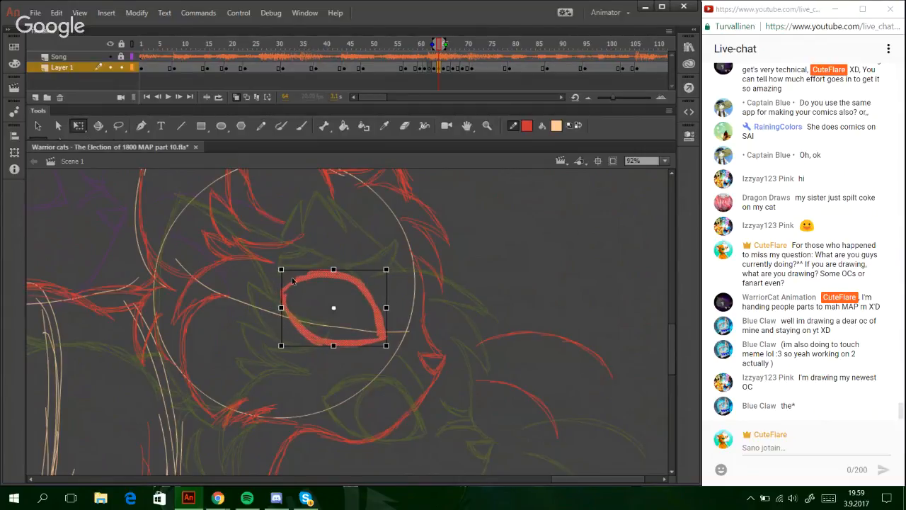
{"action": "left_click_drag", "start_coordinate": [302, 271], "coordinate": [303, 271]}
{"action": "key", "text": "Right"}
{"action": "key", "text": "Right"}
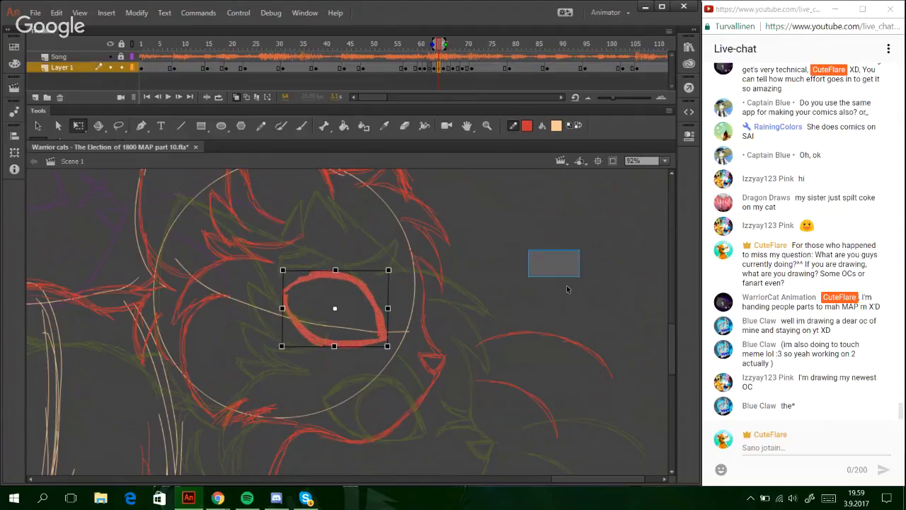
{"action": "left_click", "coordinate": [538, 272]}
- Add a short red stroke just right of the eye and select the white guide circle
{"action": "left_click", "coordinate": [261, 126]}
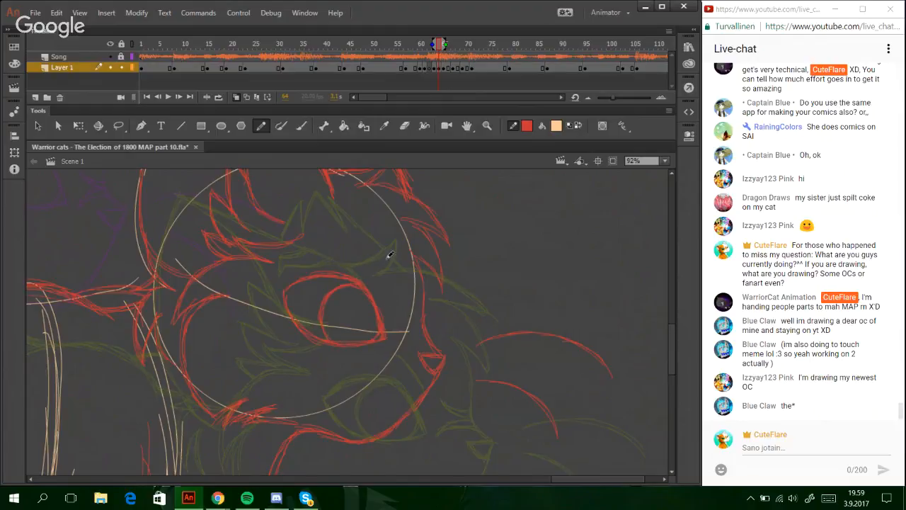
{"action": "left_click_drag", "start_coordinate": [387, 280], "coordinate": [388, 298]}
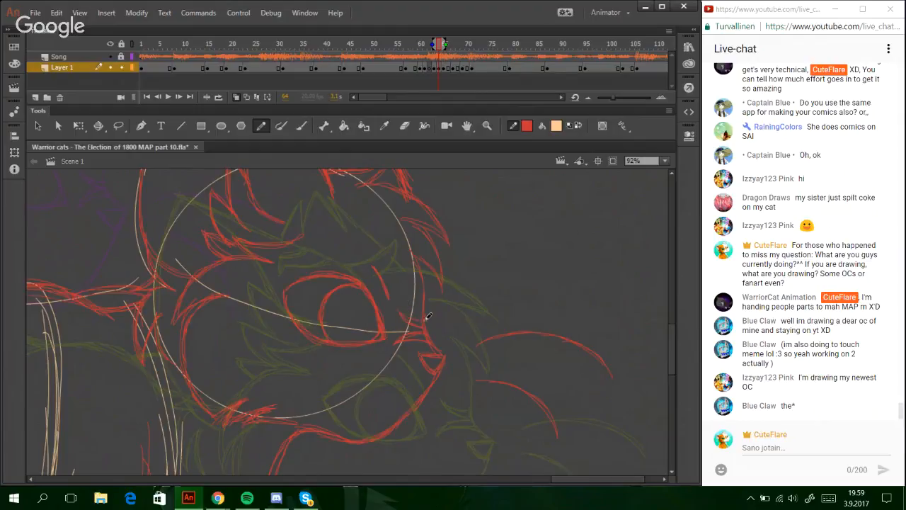
{"action": "double_click", "coordinate": [382, 375]}
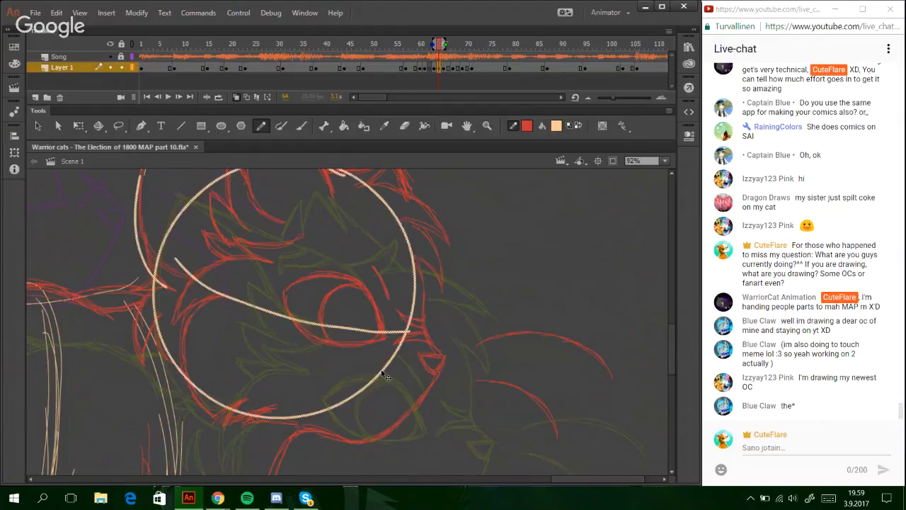
- Delete the white guide circle and line, plus the stray white and light ear strokes
{"action": "key", "text": "Delete"}
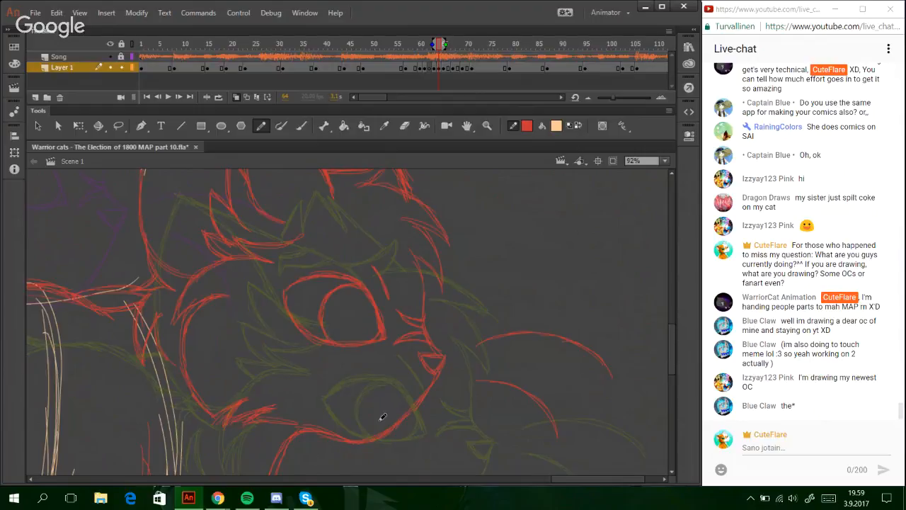
{"action": "left_click_drag", "start_coordinate": [671, 370], "coordinate": [649, 341]}
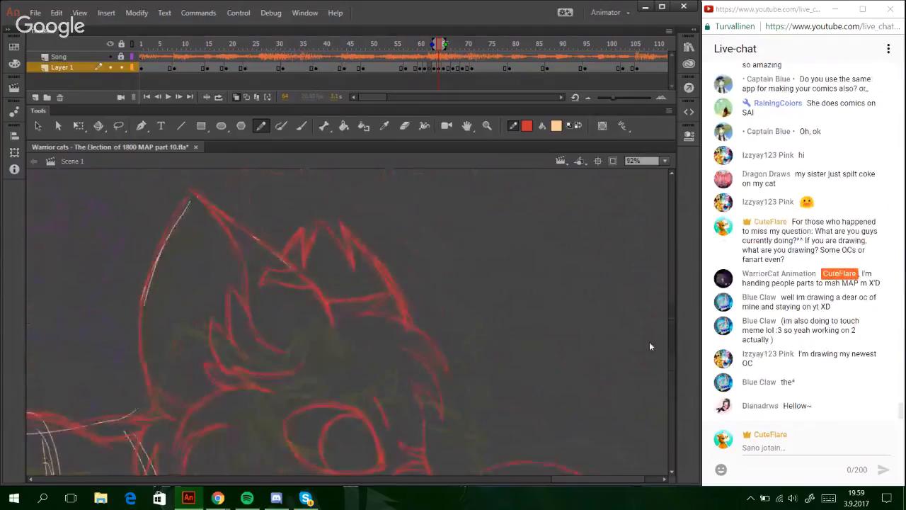
{"action": "left_click", "coordinate": [152, 277]}
{"action": "key", "text": "Delete"}
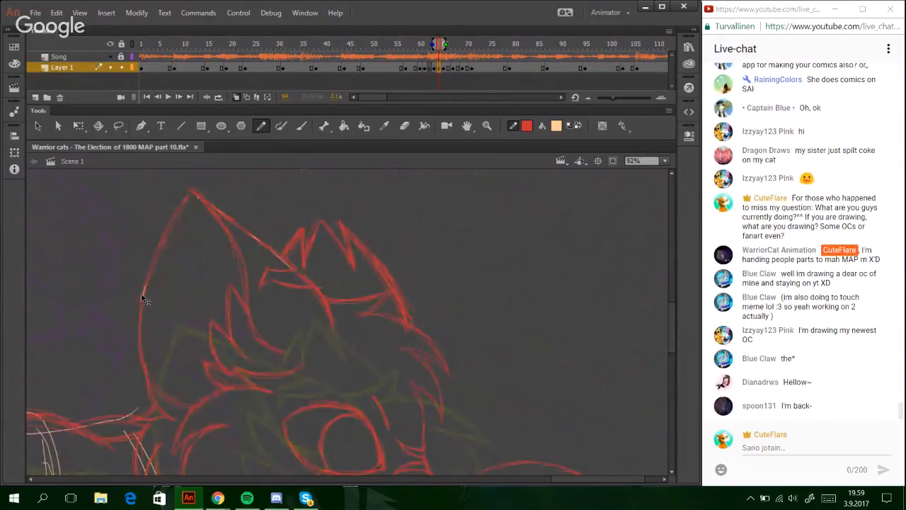
{"action": "left_click", "coordinate": [141, 293]}
{"action": "left_click", "coordinate": [143, 293]}
{"action": "left_click", "coordinate": [144, 294]}
{"action": "key", "text": "Delete"}
- Delete the cream diagonal lines on the body and the short cream stroke at the top
{"action": "left_click_drag", "start_coordinate": [519, 479], "coordinate": [571, 480]}
{"action": "left_click_drag", "start_coordinate": [668, 346], "coordinate": [651, 435]}
{"action": "key", "text": "ctrl+z"}
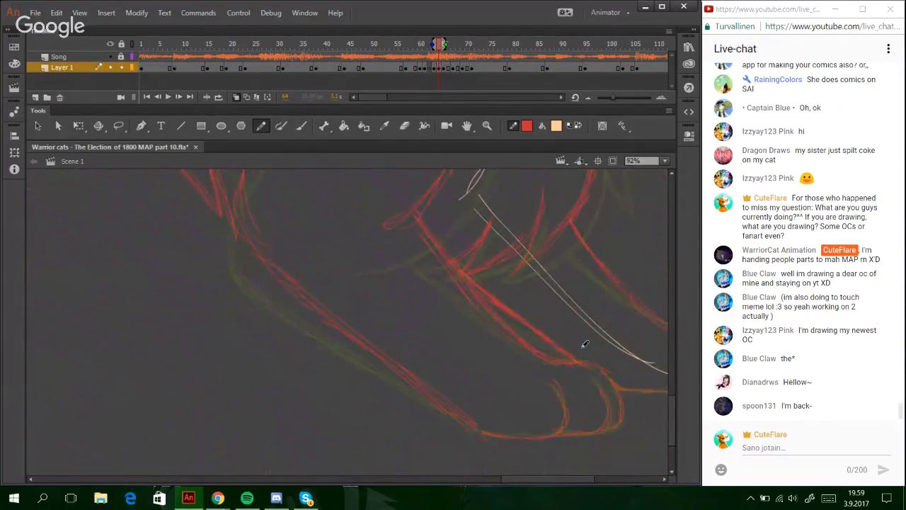
{"action": "double_click", "coordinate": [592, 330]}
{"action": "key", "text": "Delete"}
{"action": "double_click", "coordinate": [471, 191]}
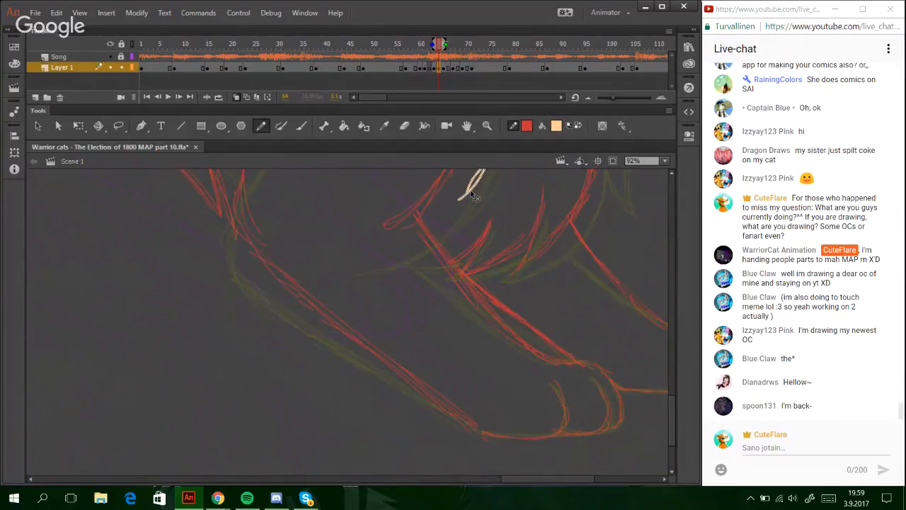
{"action": "key", "text": "Delete"}
{"action": "mouse_move", "coordinate": [675, 396]}
{"action": "left_mouse_down"}
{"action": "mouse_move", "coordinate": [679, 377]}
{"action": "mouse_move", "coordinate": [666, 344]}
{"action": "left_mouse_up"}
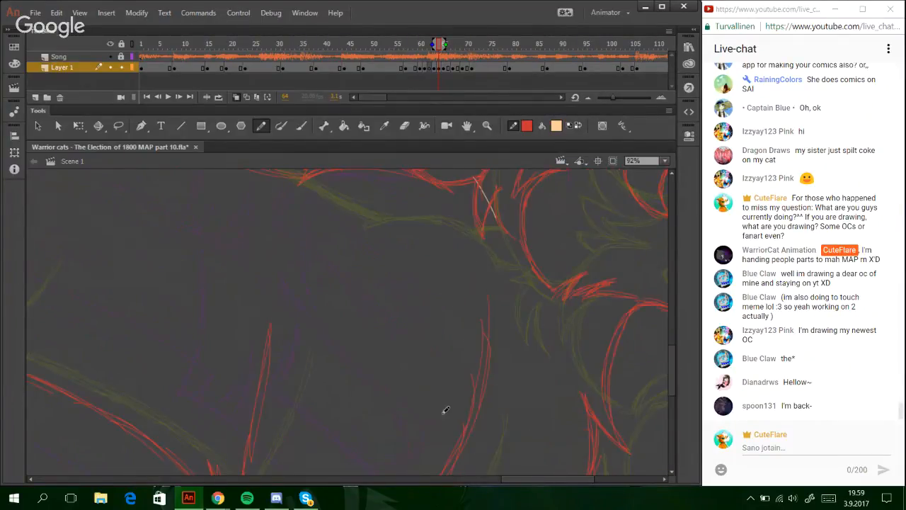
{"action": "double_click", "coordinate": [492, 204]}
{"action": "key", "text": "Delete"}
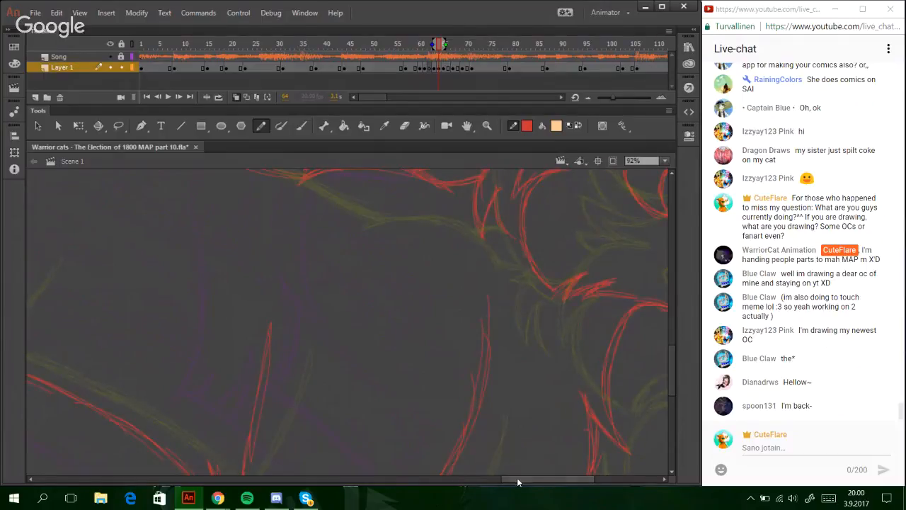
{"action": "left_click_drag", "start_coordinate": [518, 479], "coordinate": [501, 480]}
{"action": "left_click", "coordinate": [664, 160]}
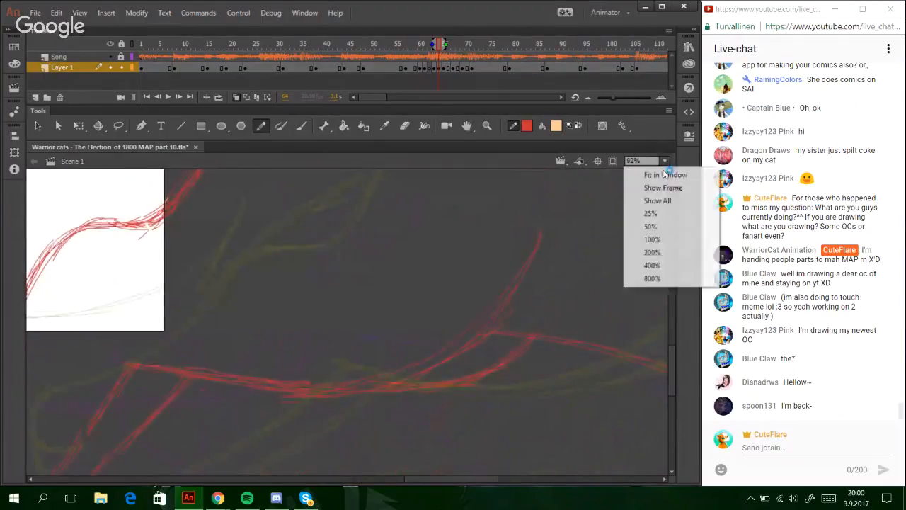
- Zoom out to 25% and lasso the tail, back and hind-leg strokes
{"action": "left_click", "coordinate": [661, 214]}
{"action": "left_click_drag", "start_coordinate": [496, 479], "coordinate": [552, 481]}
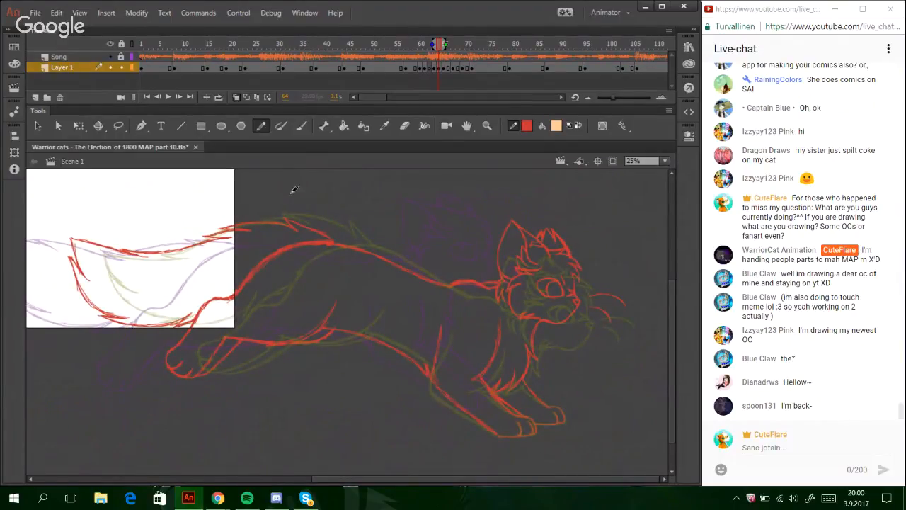
{"action": "left_click", "coordinate": [78, 125]}
{"action": "left_click", "coordinate": [118, 126]}
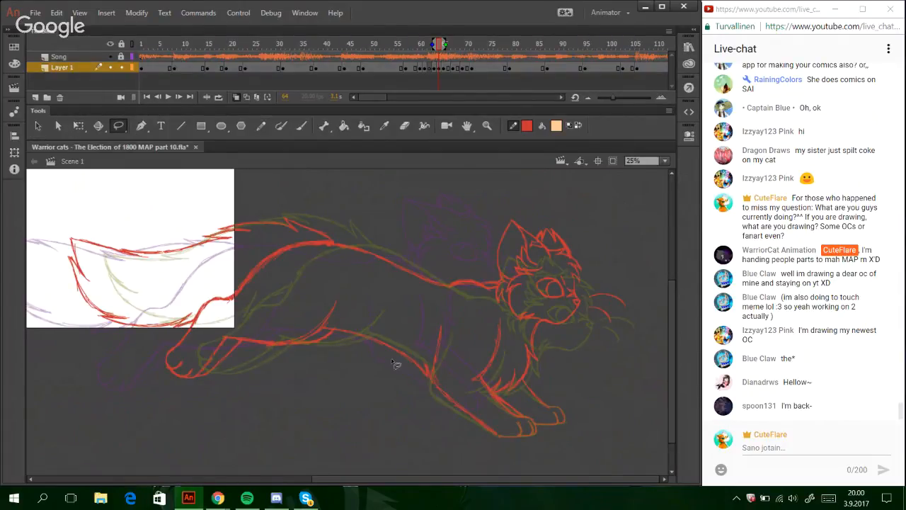
{"action": "mouse_move", "coordinate": [397, 364]}
{"action": "left_mouse_down"}
{"action": "mouse_move", "coordinate": [380, 366]}
{"action": "mouse_move", "coordinate": [428, 219]}
{"action": "mouse_move", "coordinate": [301, 164]}
{"action": "mouse_move", "coordinate": [131, 442]}
{"action": "mouse_move", "coordinate": [169, 431]}
{"action": "left_mouse_up"}
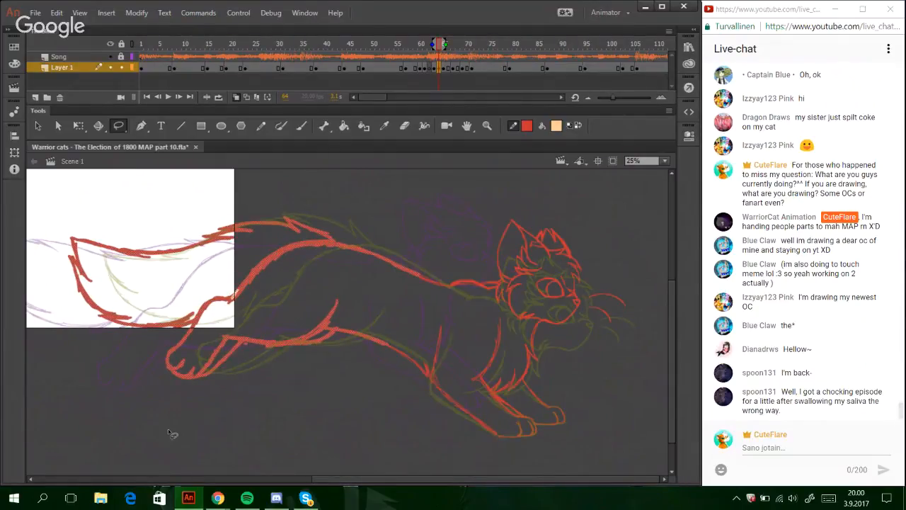
- Re-lasso the rear body strokes, skew them, nudge them up and right, then ease the slant
{"action": "left_click", "coordinate": [411, 379]}
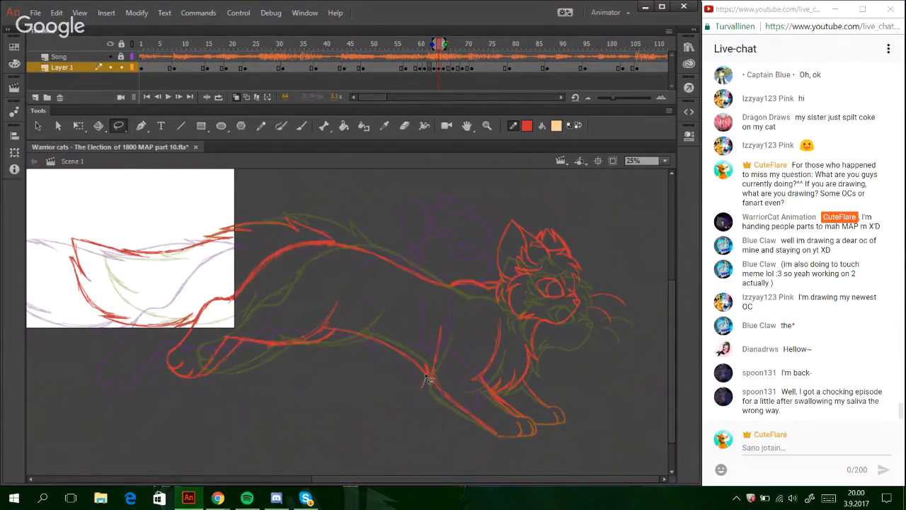
{"action": "mouse_move", "coordinate": [429, 380]}
{"action": "left_mouse_down"}
{"action": "mouse_move", "coordinate": [450, 290]}
{"action": "mouse_move", "coordinate": [170, 171]}
{"action": "mouse_move", "coordinate": [142, 467]}
{"action": "mouse_move", "coordinate": [294, 468]}
{"action": "left_mouse_up"}
{"action": "key", "text": "q"}
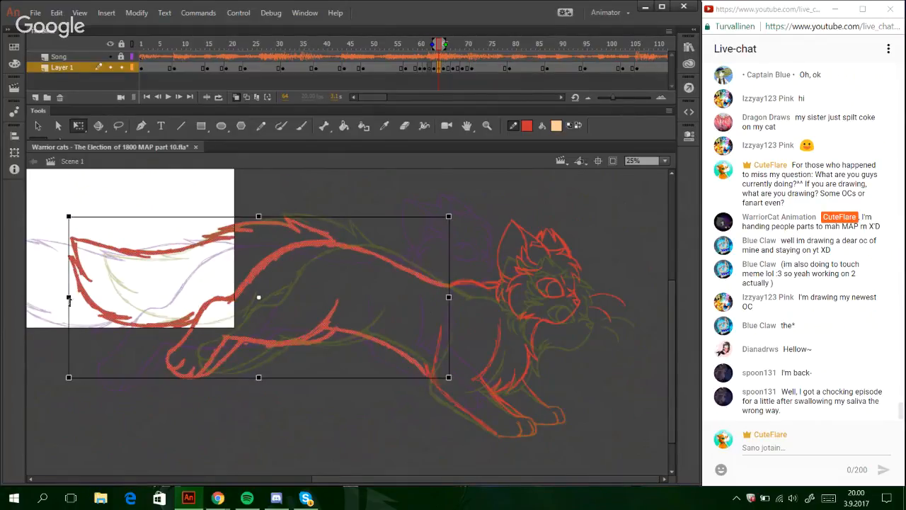
{"action": "left_click_drag", "start_coordinate": [69, 269], "coordinate": [69, 264]}
{"action": "left_click_drag", "start_coordinate": [208, 213], "coordinate": [211, 213]}
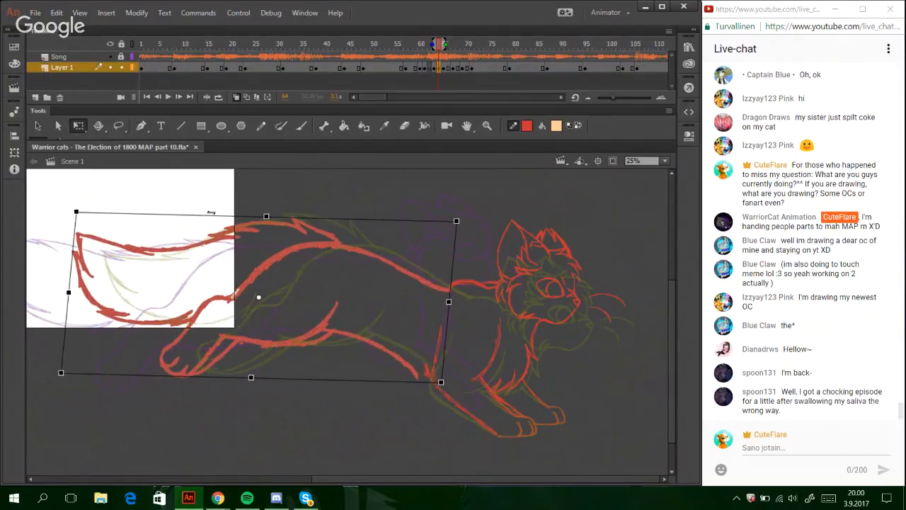
{"action": "key", "text": "Up"}
{"action": "key", "text": "Up"}
{"action": "key", "text": "Up"}
{"action": "key", "text": "Up"}
{"action": "key", "text": "Up"}
{"action": "key", "text": "Up"}
{"action": "key", "text": "Up"}
{"action": "key", "text": "Up"}
{"action": "key", "text": "Up"}
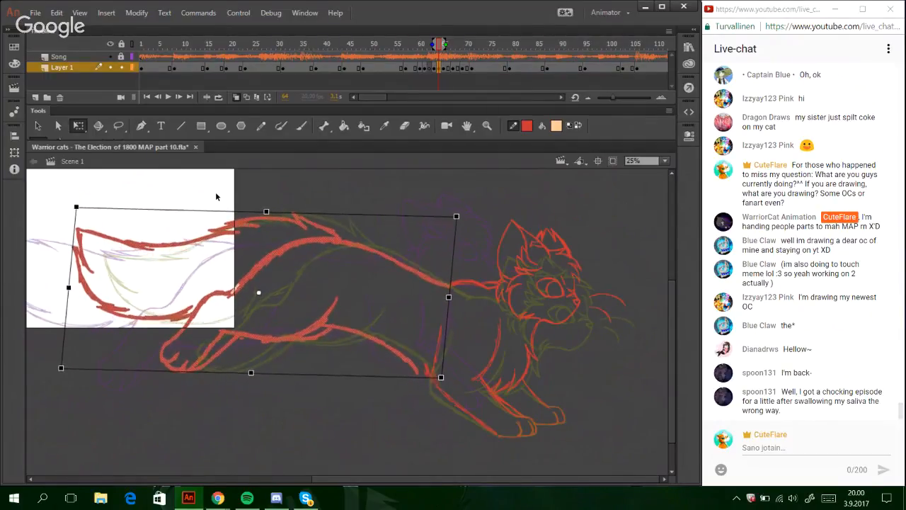
{"action": "key", "text": "Up"}
{"action": "key", "text": "Up"}
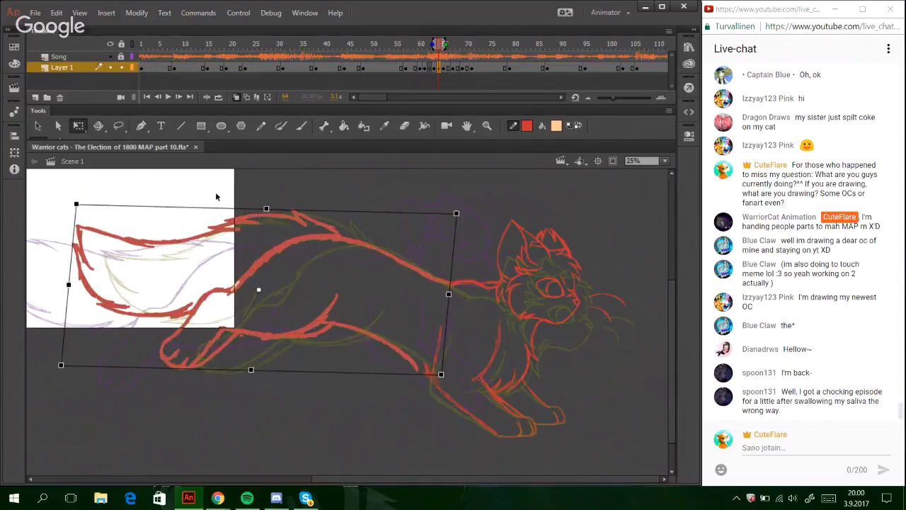
{"action": "key", "text": "Up"}
{"action": "key", "text": "Right"}
{"action": "key", "text": "Right"}
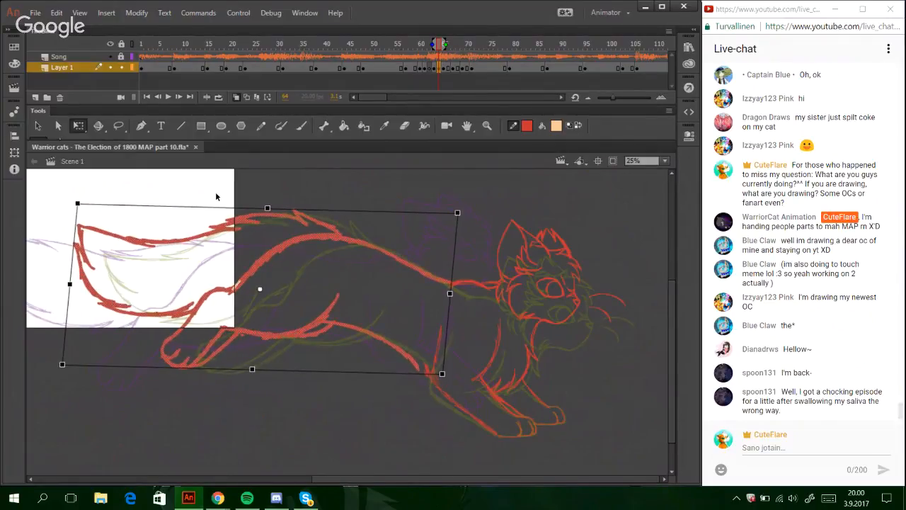
{"action": "key", "text": "Down"}
{"action": "key", "text": "Right"}
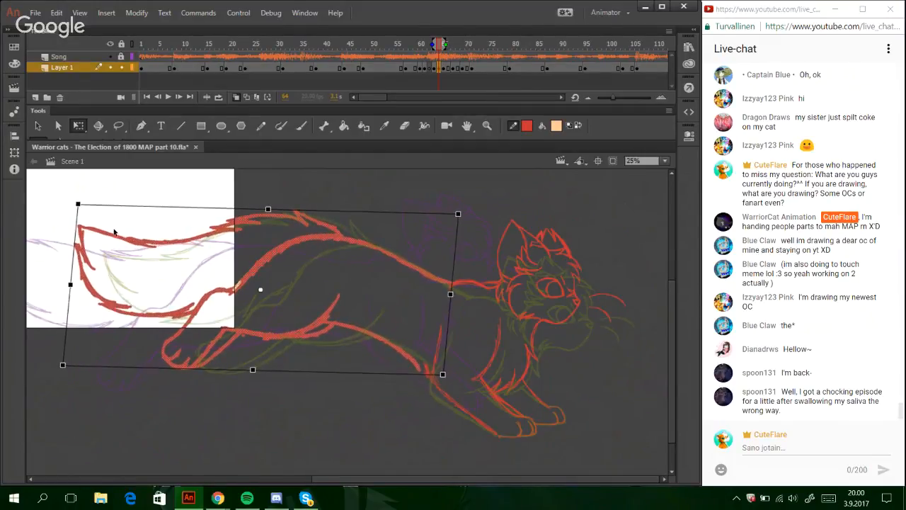
{"action": "left_click_drag", "start_coordinate": [165, 206], "coordinate": [161, 206]}
- Reselect the tail and hind-leg strokes and nudge them right and down into final position
{"action": "mouse_move", "coordinate": [58, 175]}
{"action": "left_mouse_down"}
{"action": "mouse_move", "coordinate": [312, 440]}
{"action": "mouse_move", "coordinate": [413, 430]}
{"action": "left_mouse_up"}
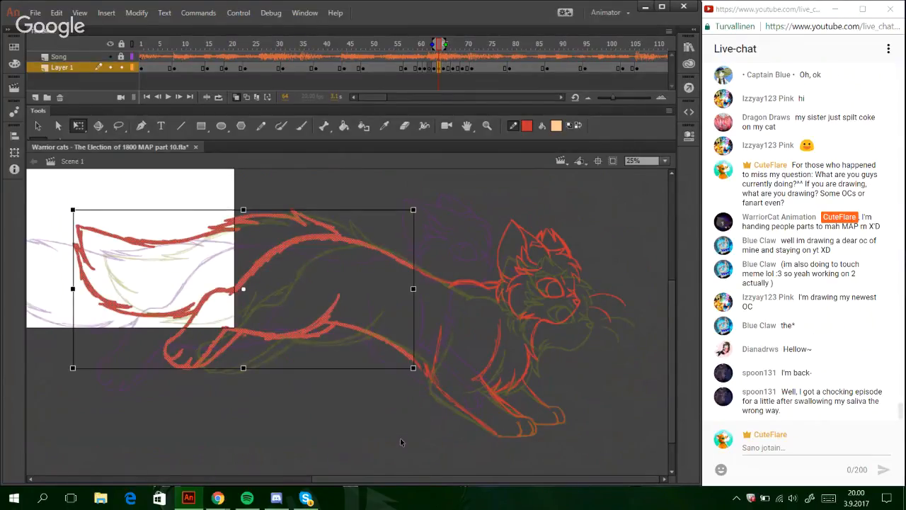
{"action": "key", "text": "Right"}
{"action": "key", "text": "Right"}
{"action": "key", "text": "Right"}
{"action": "key", "text": "Right"}
{"action": "key", "text": "Down"}
{"action": "key", "text": "Down"}
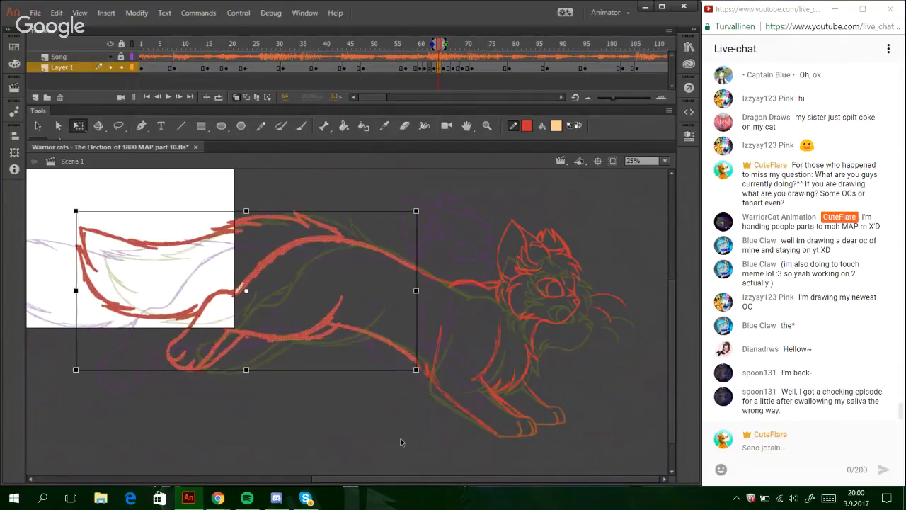
{"action": "key", "text": "Left"}
{"action": "key", "text": "Down"}
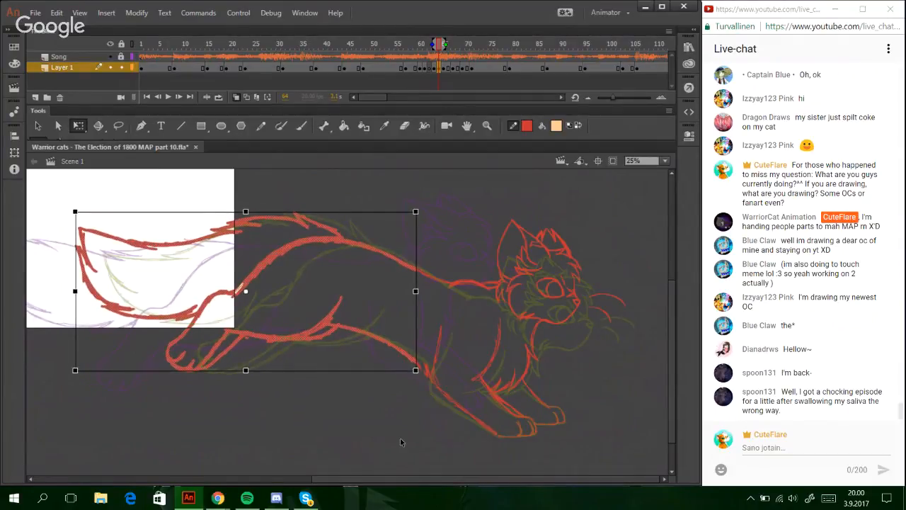
{"action": "key", "text": "Up"}
{"action": "key", "text": "Up"}
{"action": "key", "text": "Up"}
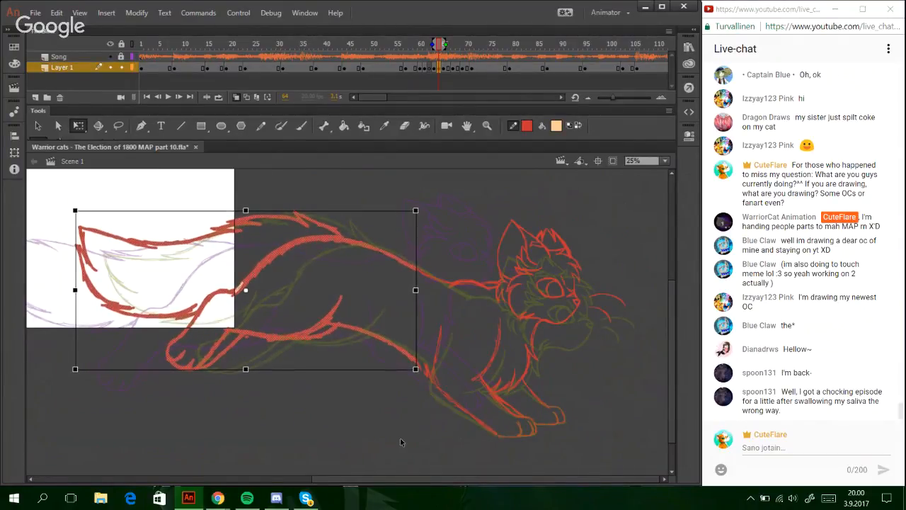
{"action": "key", "text": "Right"}
{"action": "key", "text": "Down"}
{"action": "left_click_drag", "start_coordinate": [332, 375], "coordinate": [375, 411]}
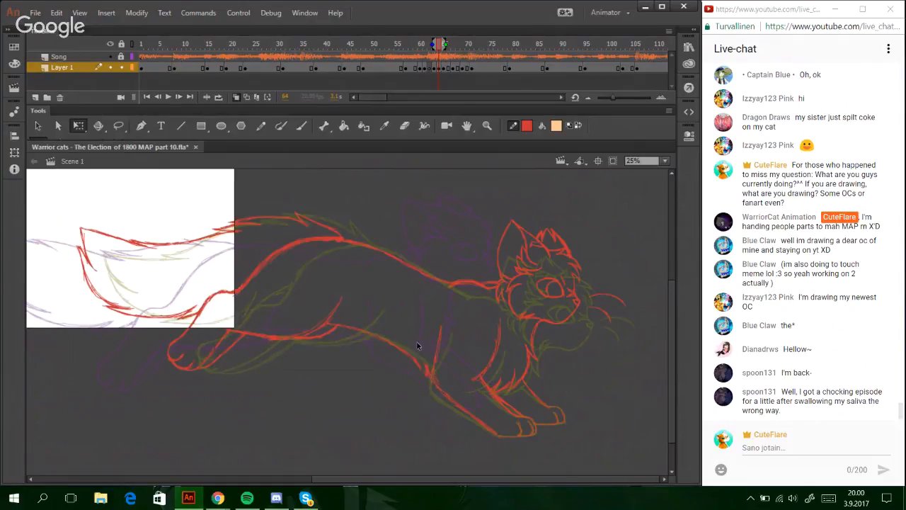
- Delete the foreleg joint stroke, redraw it in red, and check motion across frames 58–68
{"action": "key", "text": "l"}
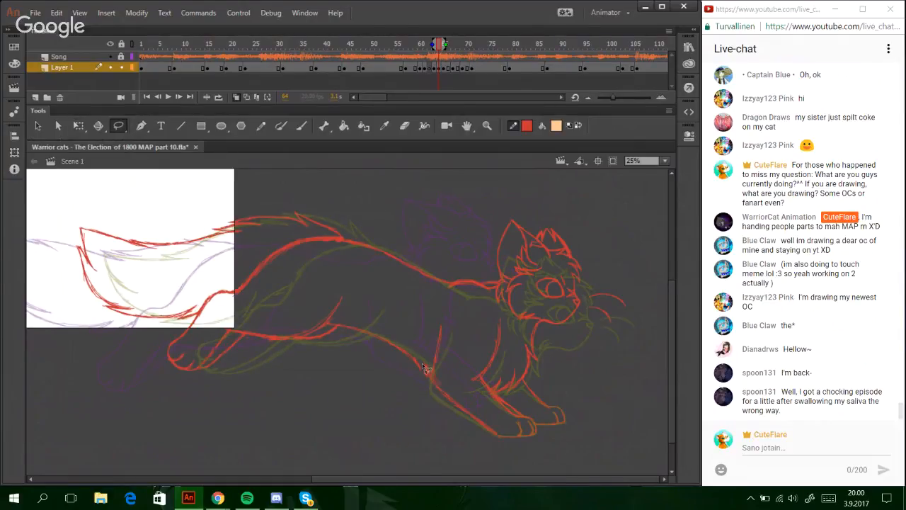
{"action": "mouse_move", "coordinate": [424, 378]}
{"action": "left_mouse_down"}
{"action": "mouse_move", "coordinate": [424, 369]}
{"action": "mouse_move", "coordinate": [424, 391]}
{"action": "mouse_move", "coordinate": [410, 336]}
{"action": "left_mouse_up"}
{"action": "key", "text": "Delete"}
{"action": "key", "text": "shift+y"}
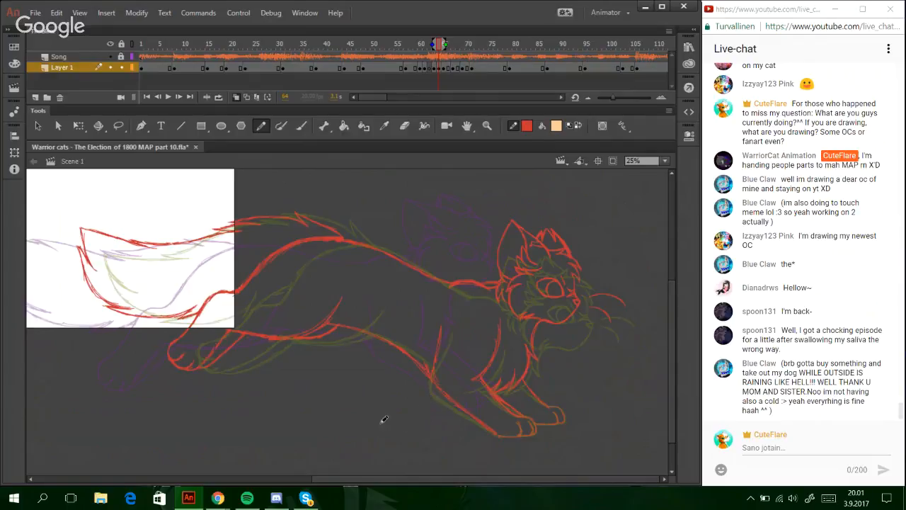
{"action": "left_click_drag", "start_coordinate": [354, 480], "coordinate": [296, 456]}
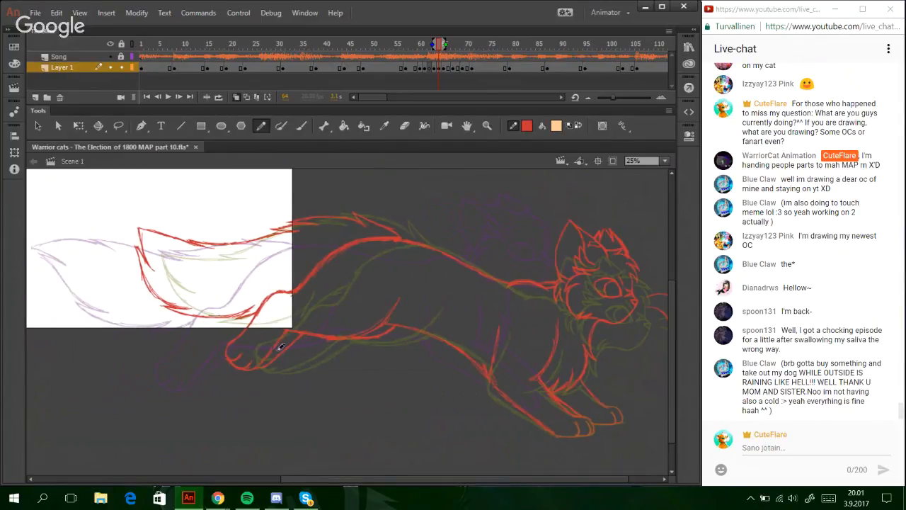
{"action": "left_click_drag", "start_coordinate": [414, 51], "coordinate": [439, 76]}
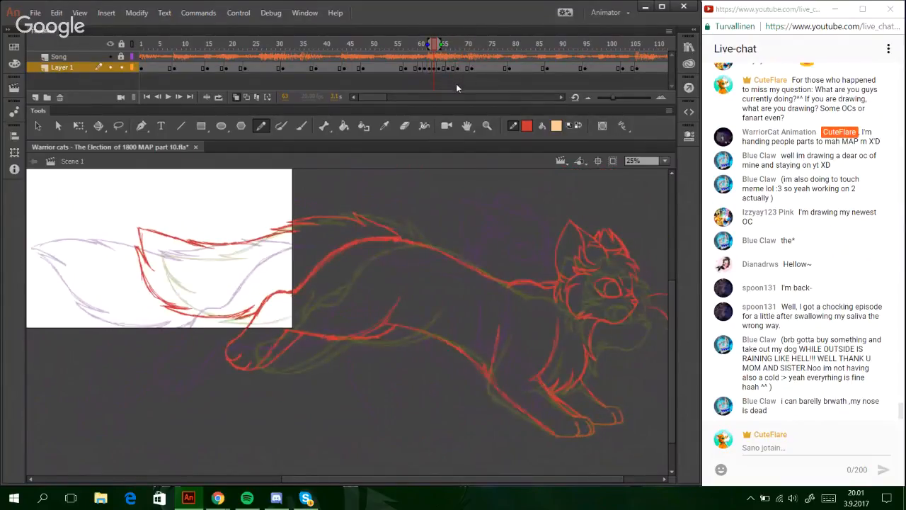
{"action": "key", "text": "ctrl+Return"}
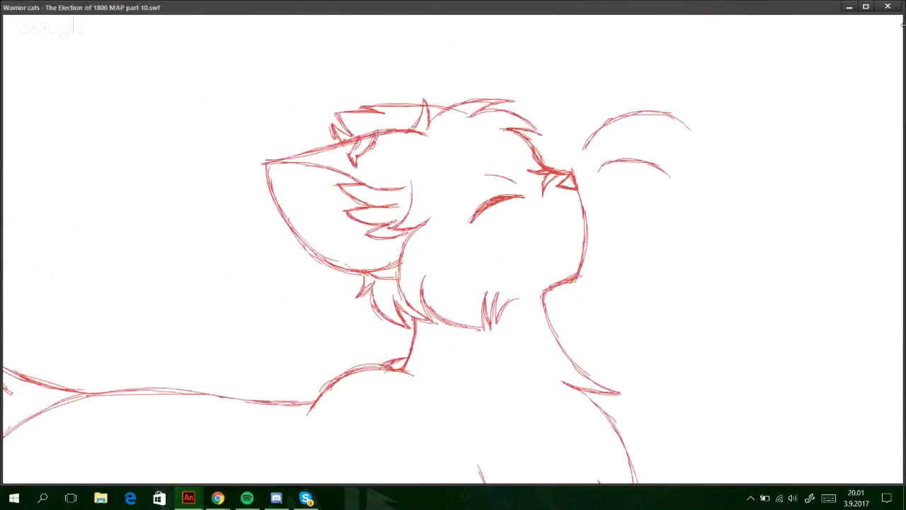
{"action": "left_click", "coordinate": [889, 7]}
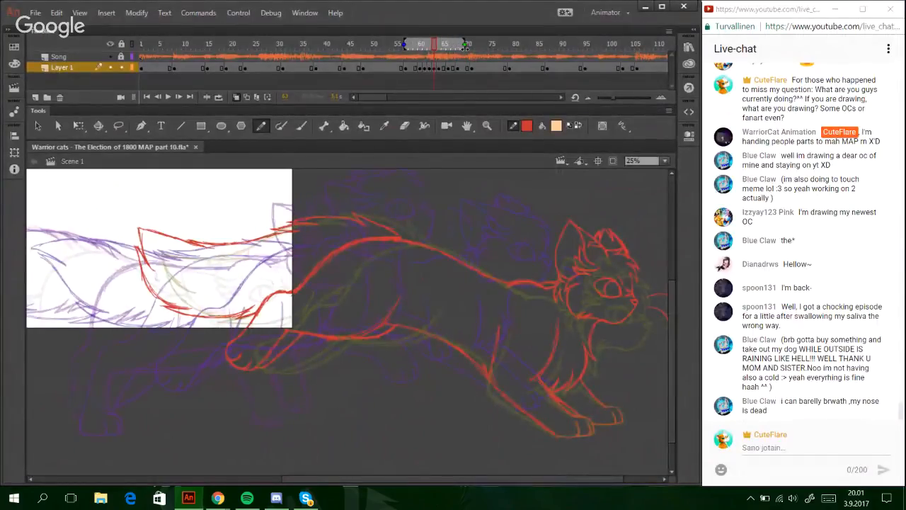
- Extend the onion-skin markers back to about frame 47 and fit the whole scene in view
{"action": "left_click_drag", "start_coordinate": [464, 44], "coordinate": [467, 45]}
{"action": "left_click_drag", "start_coordinate": [404, 44], "coordinate": [361, 46]}
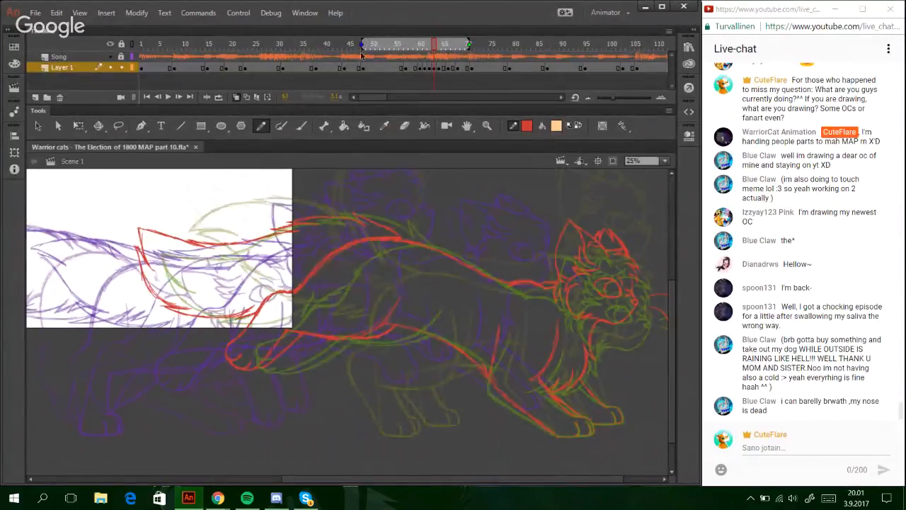
{"action": "mouse_move", "coordinate": [439, 479]}
{"action": "left_mouse_down"}
{"action": "mouse_move", "coordinate": [424, 479]}
{"action": "mouse_move", "coordinate": [432, 478]}
{"action": "left_mouse_up"}
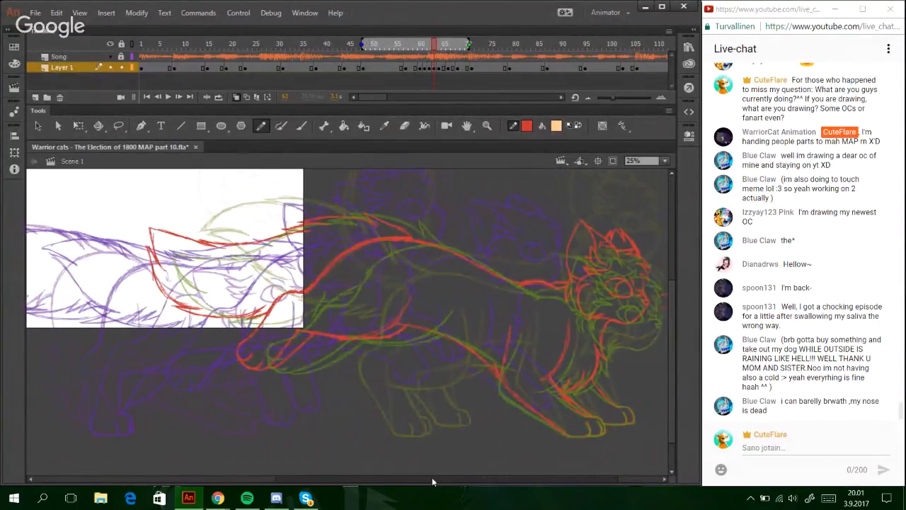
{"action": "left_click", "coordinate": [663, 160]}
{"action": "left_click", "coordinate": [651, 198]}
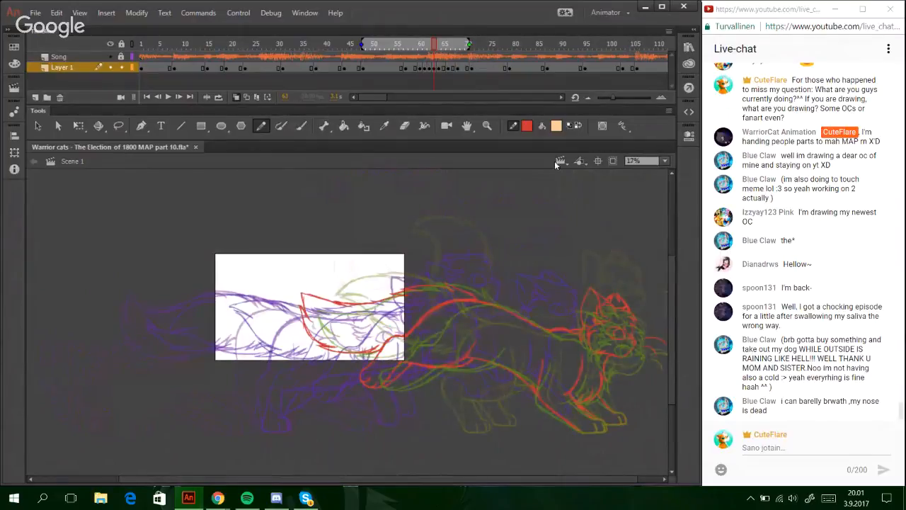
{"action": "left_click_drag", "start_coordinate": [348, 44], "coordinate": [343, 45]}
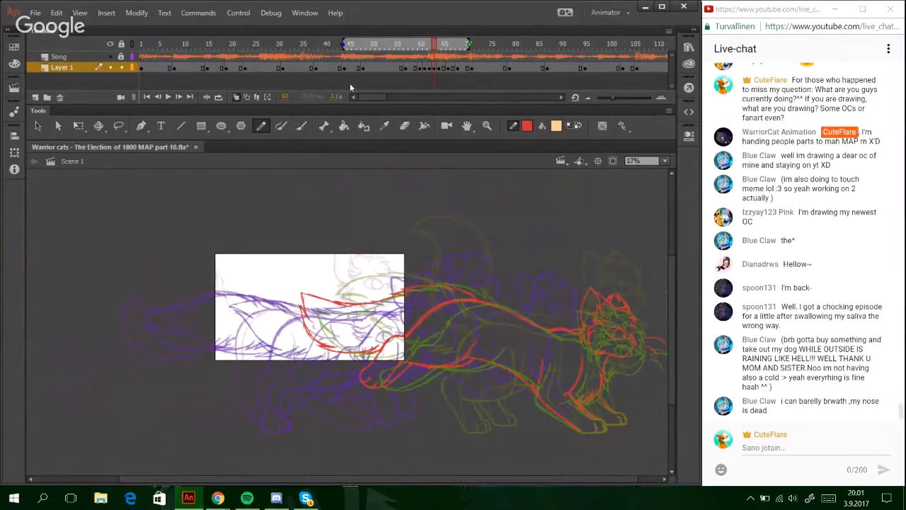
- Play the animation, then loop playback around frames 60–65 and stop on the standing pose
{"action": "left_click", "coordinate": [168, 97]}
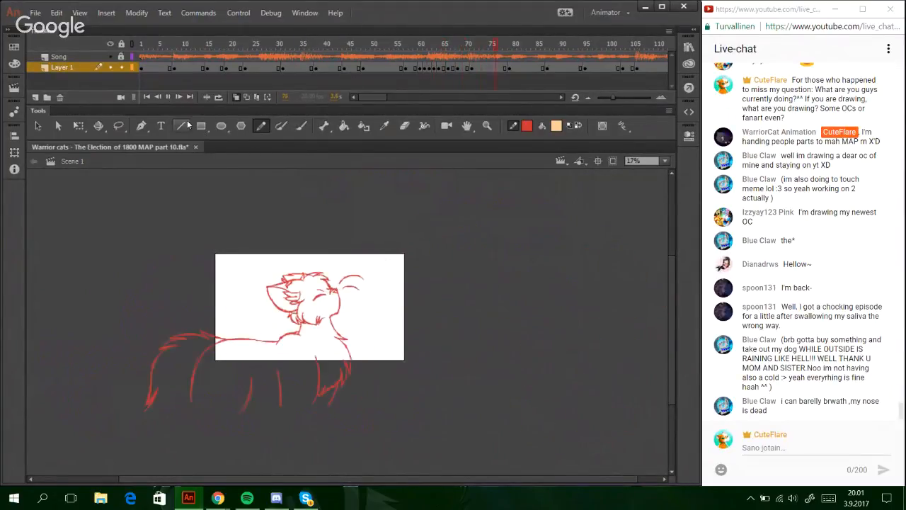
{"action": "left_click", "coordinate": [169, 97]}
{"action": "left_click_drag", "start_coordinate": [423, 45], "coordinate": [436, 46]}
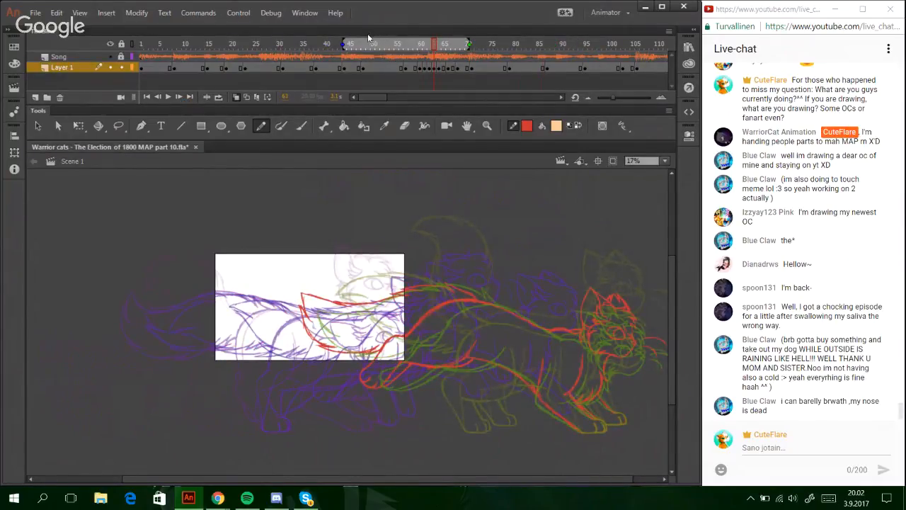
{"action": "left_click", "coordinate": [217, 97]}
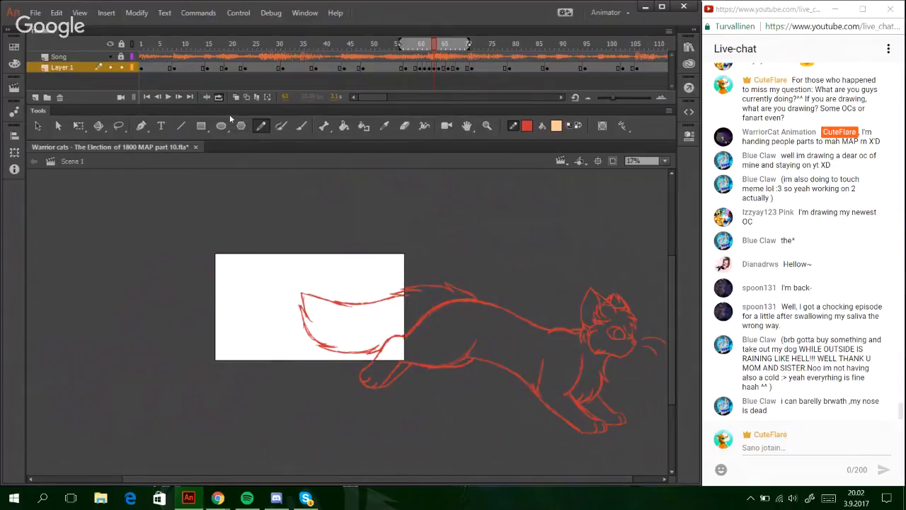
{"action": "left_click", "coordinate": [168, 98]}
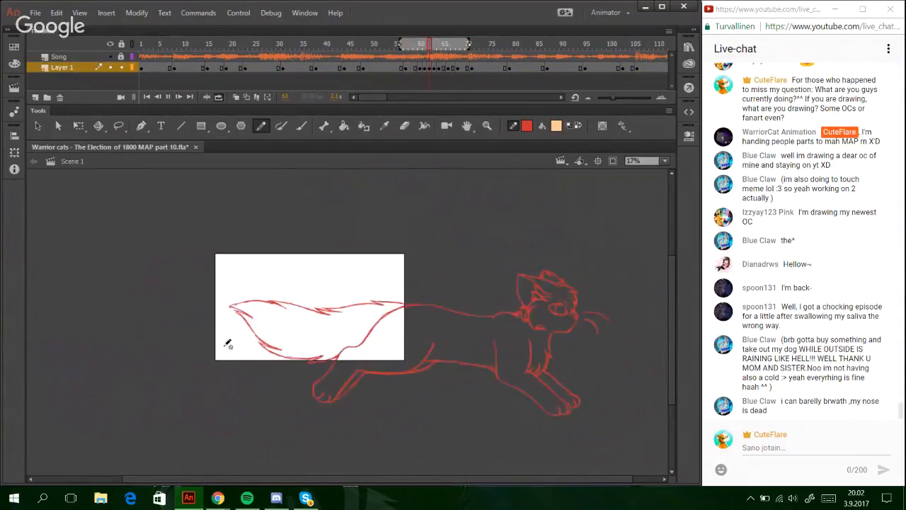
{"action": "left_click", "coordinate": [168, 97]}
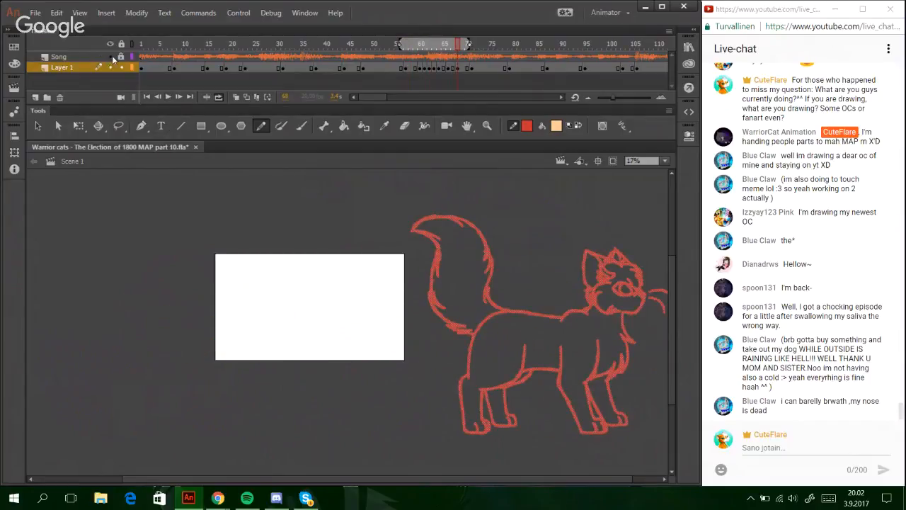
- Hide the Song layer, play the loop, and move the loop start back to frame 48
{"action": "left_click", "coordinate": [110, 57]}
{"action": "left_click", "coordinate": [168, 97]}
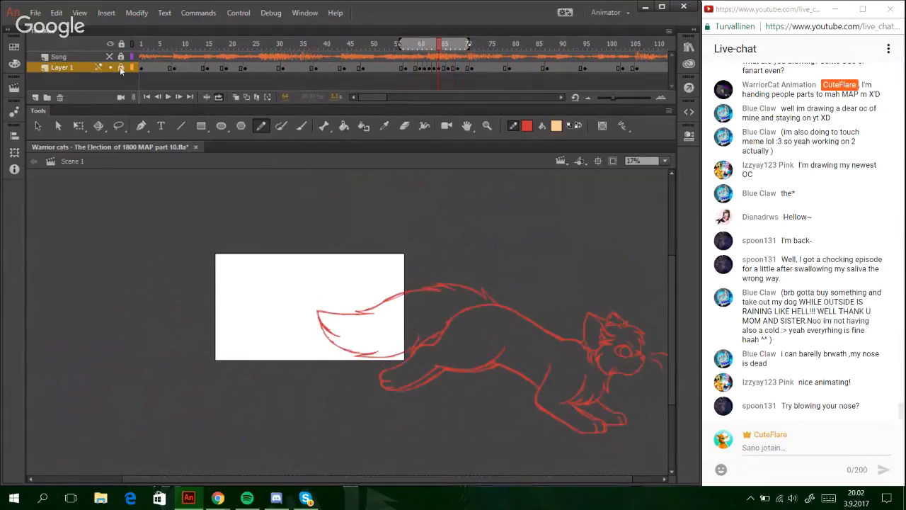
{"action": "left_click_drag", "start_coordinate": [399, 44], "coordinate": [364, 41]}
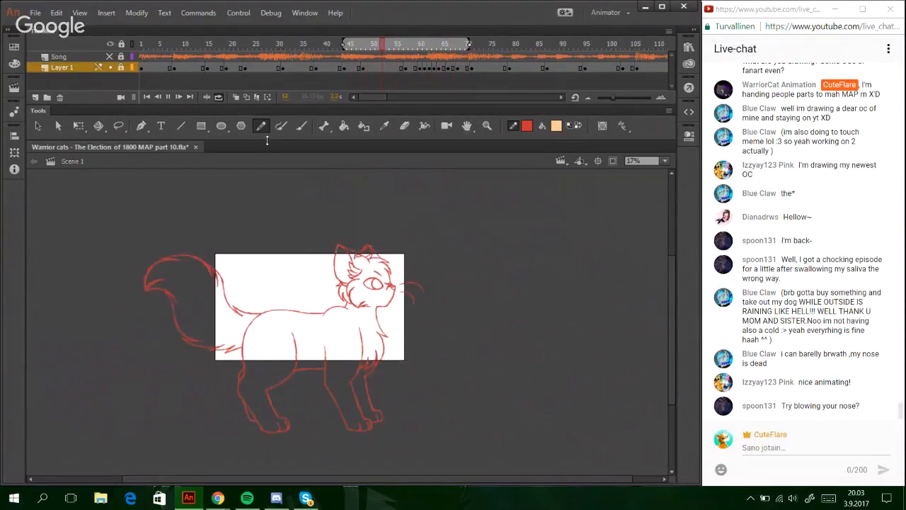
- Turn off looping, enable onion skins spanning frames 82–104, and scrub back to frame 59
{"action": "left_click", "coordinate": [220, 98]}
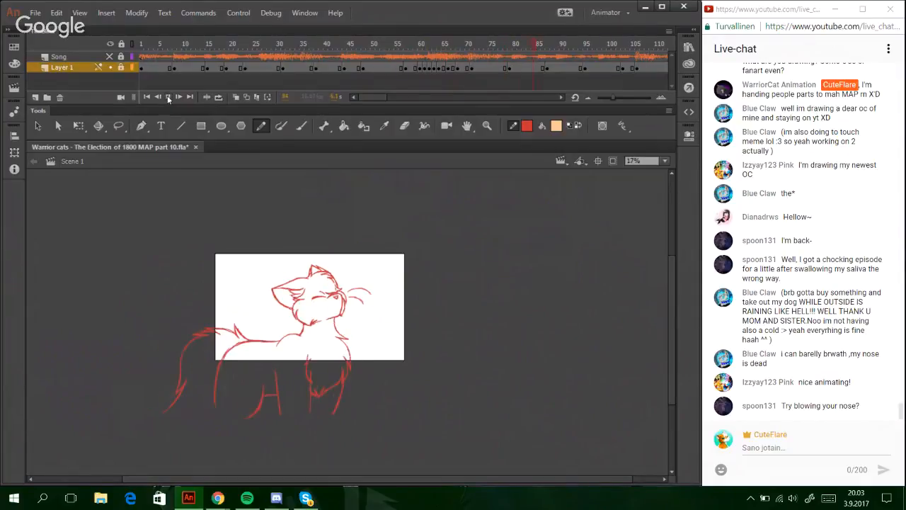
{"action": "left_click", "coordinate": [237, 97]}
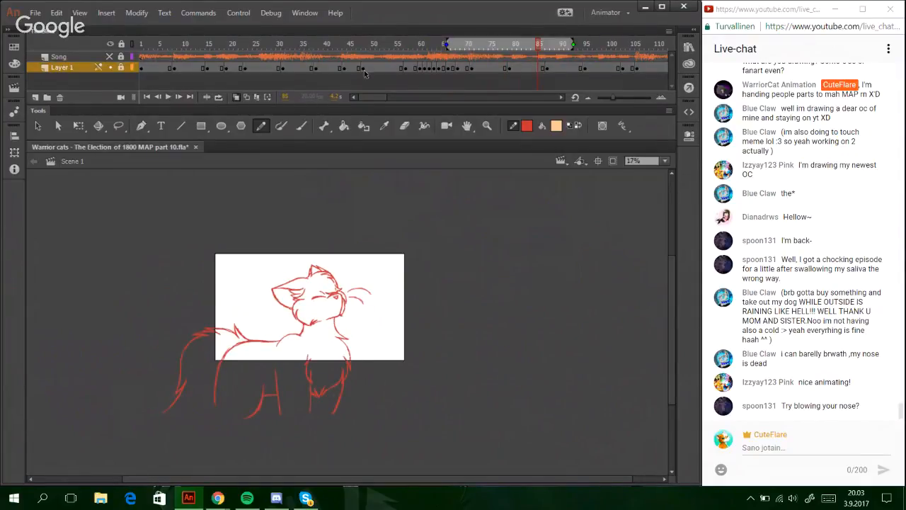
{"action": "left_click_drag", "start_coordinate": [444, 44], "coordinate": [526, 44]}
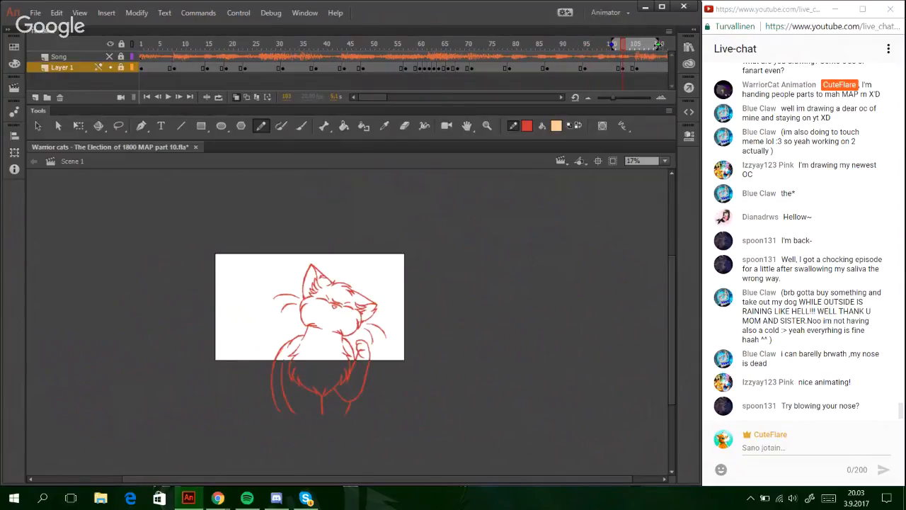
{"action": "left_click_drag", "start_coordinate": [658, 45], "coordinate": [636, 45]}
{"action": "mouse_move", "coordinate": [467, 44]}
{"action": "left_mouse_down"}
{"action": "mouse_move", "coordinate": [401, 50]}
{"action": "mouse_move", "coordinate": [427, 44]}
{"action": "left_mouse_up"}
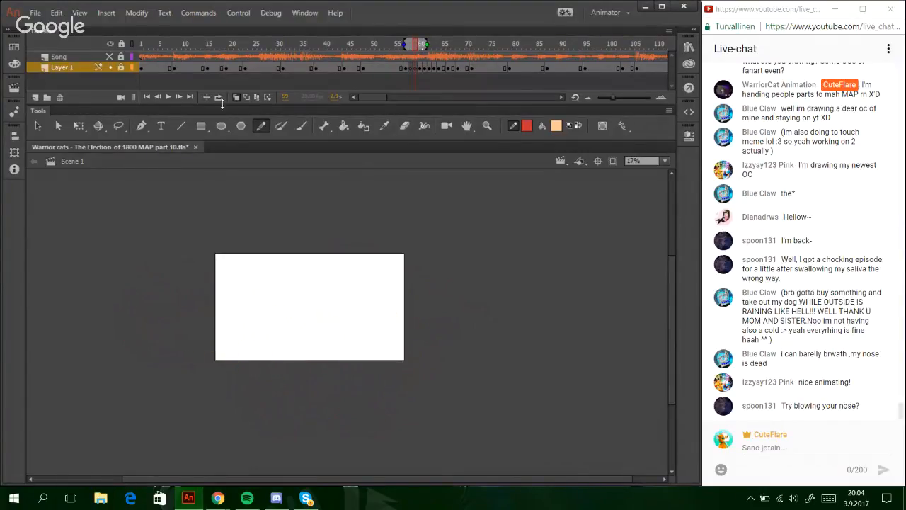
- Show Layer 1 again, revert frame 58's keyframe to a plain frame, and select blank frame 59
{"action": "left_click", "coordinate": [121, 67]}
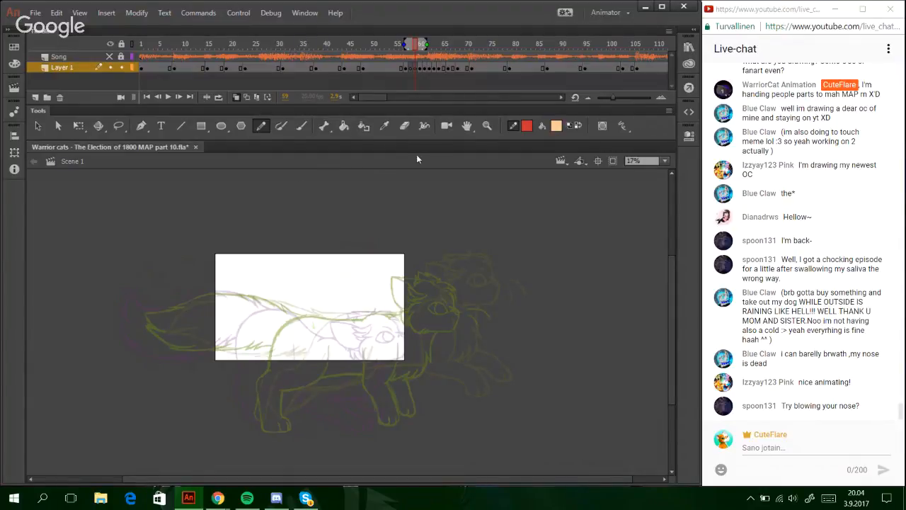
{"action": "left_click", "coordinate": [421, 44]}
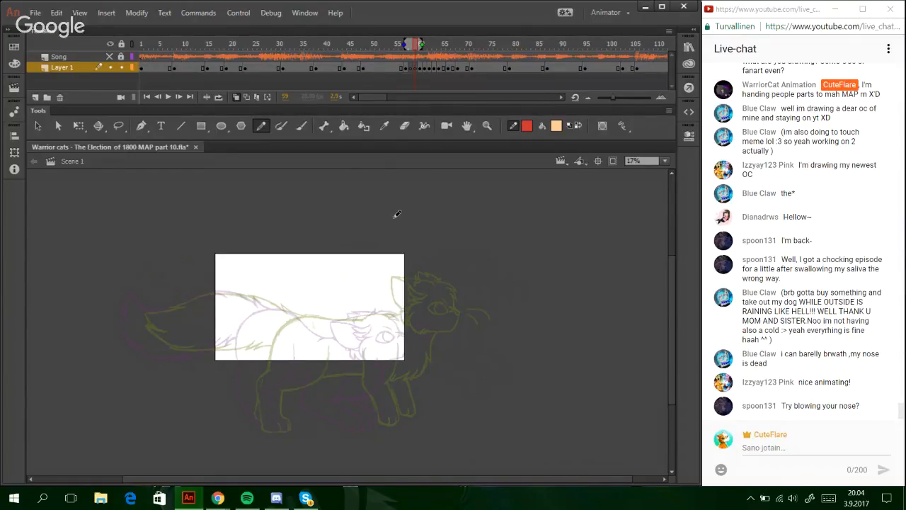
{"action": "key", "text": "ctrl+z"}
{"action": "left_click", "coordinate": [416, 68]}
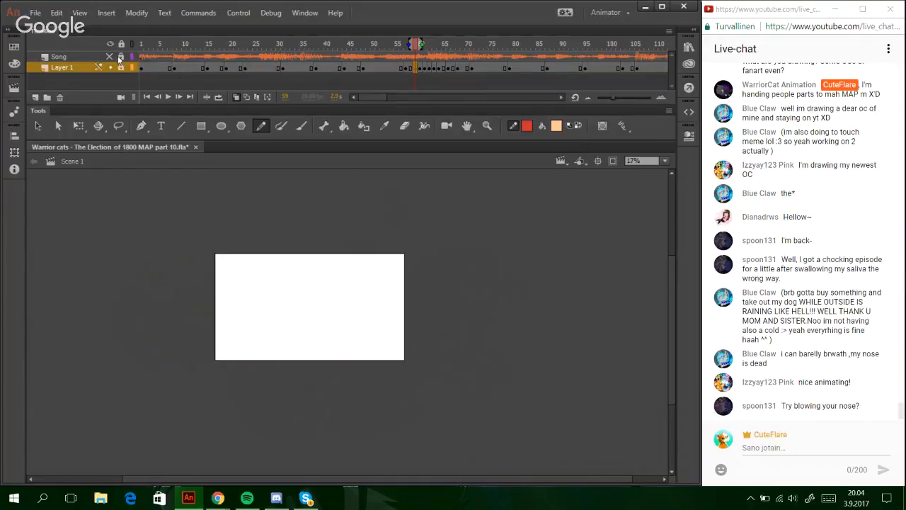
{"action": "left_click", "coordinate": [121, 67]}
- Compare frame 59 with frame 58 and the purple sketch, then zoom in on the cat's lower body
{"action": "left_click", "coordinate": [487, 125]}
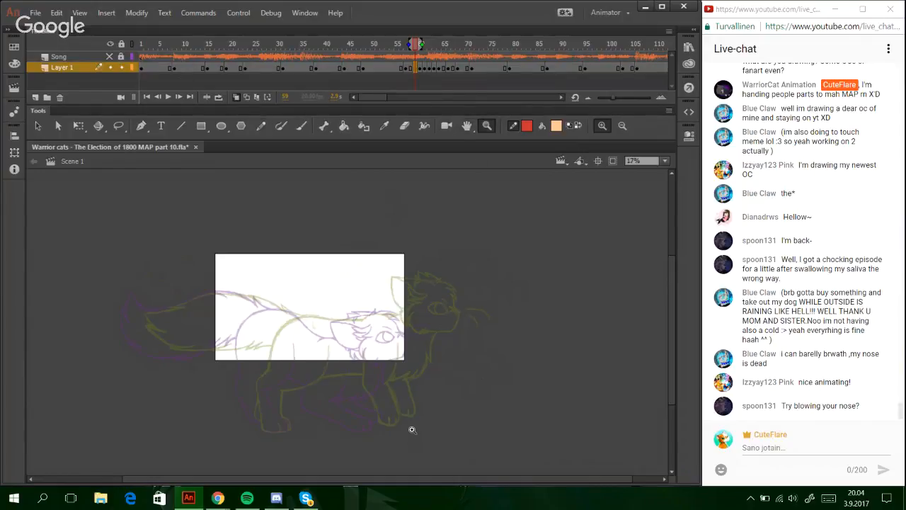
{"action": "left_click", "coordinate": [410, 67]}
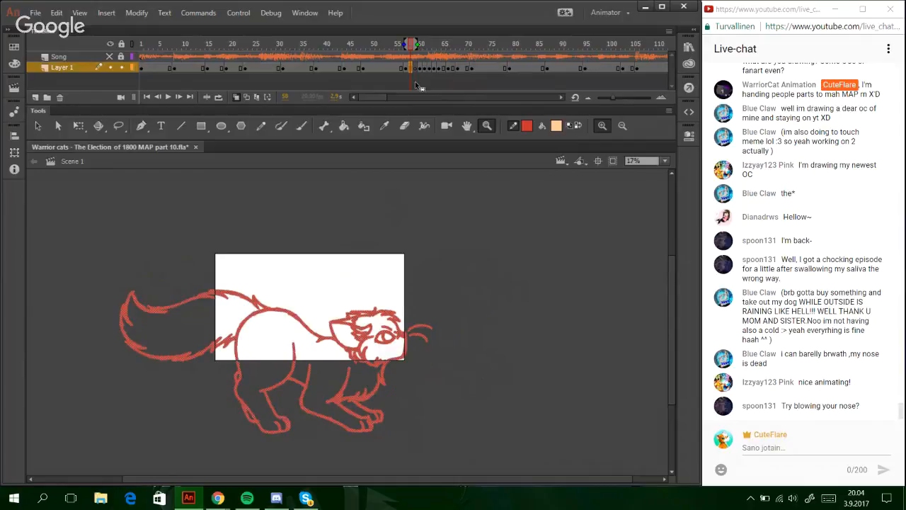
{"action": "left_click", "coordinate": [414, 81]}
{"action": "key", "text": "comma"}
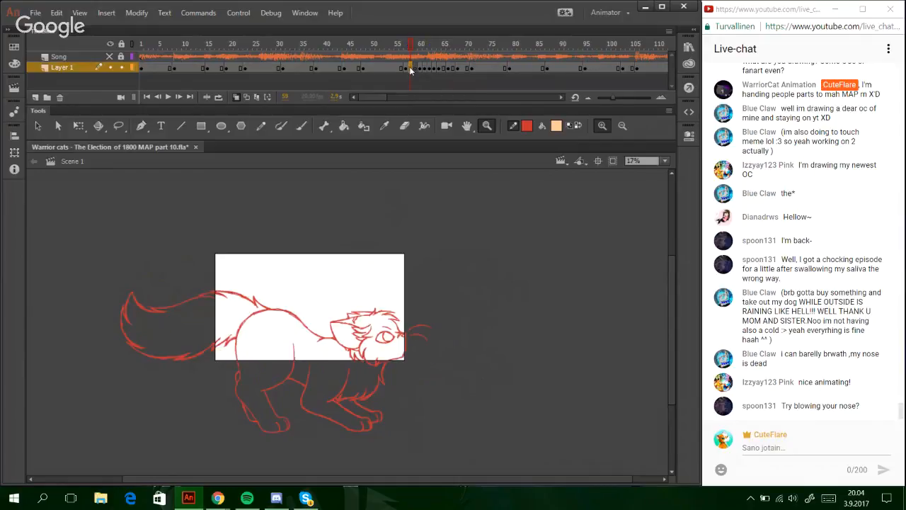
{"action": "key", "text": "period"}
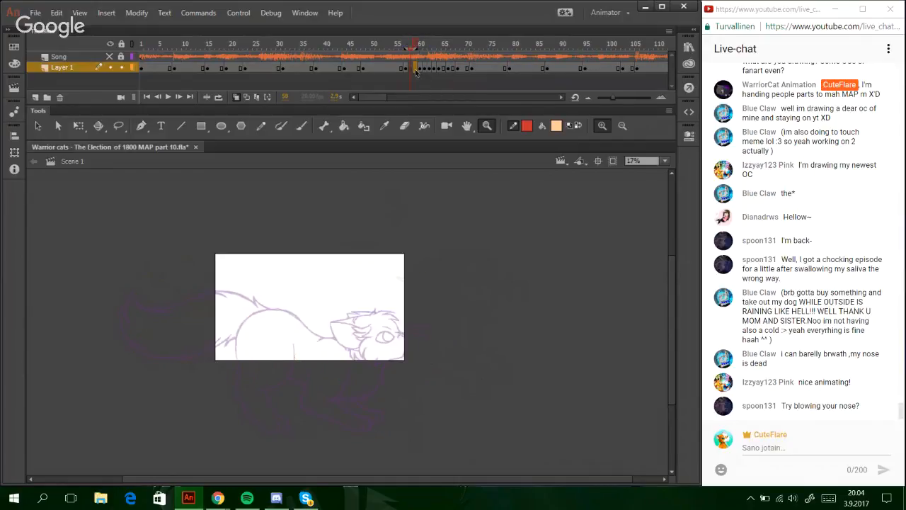
{"action": "left_click", "coordinate": [409, 43]}
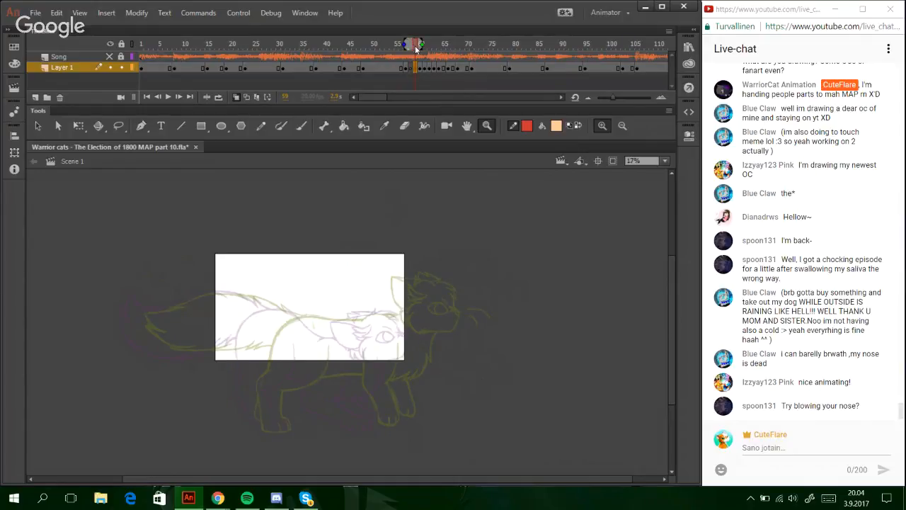
{"action": "left_click", "coordinate": [412, 44]}
{"action": "left_click", "coordinate": [417, 46]}
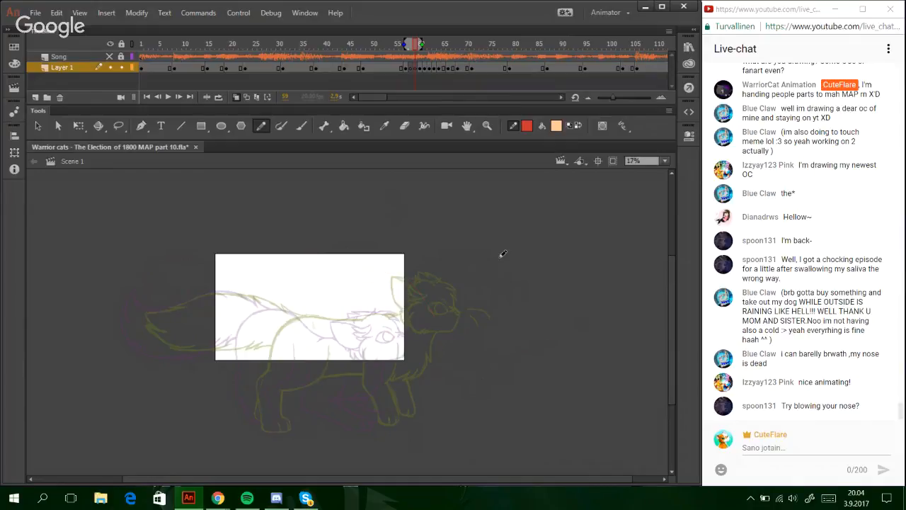
{"action": "left_click_drag", "start_coordinate": [292, 323], "coordinate": [421, 467]}
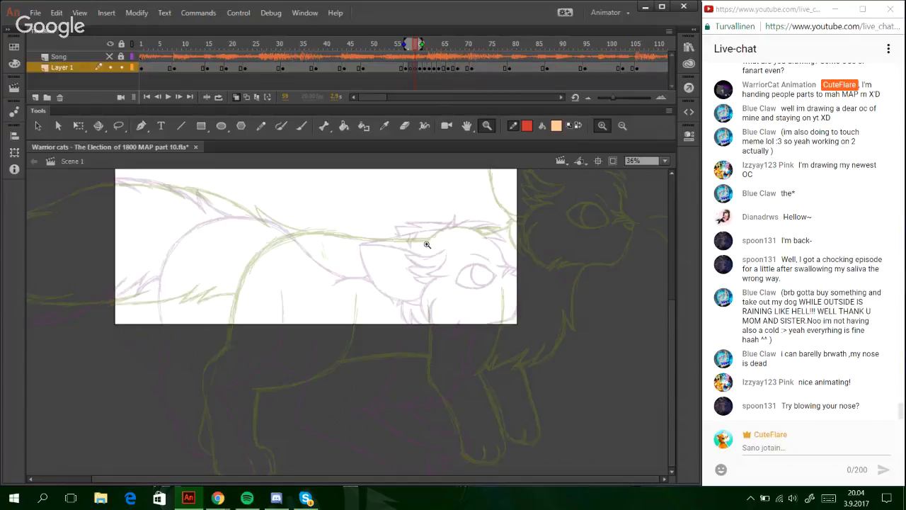
- Sample the red line colour from frame 63's sketch and make red the fill on frame 59
{"action": "left_click", "coordinate": [221, 126]}
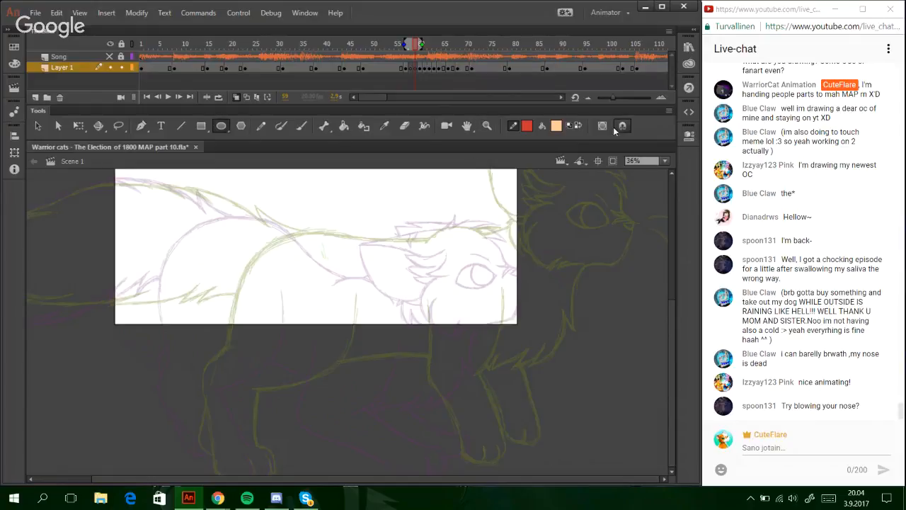
{"action": "left_click", "coordinate": [569, 126]}
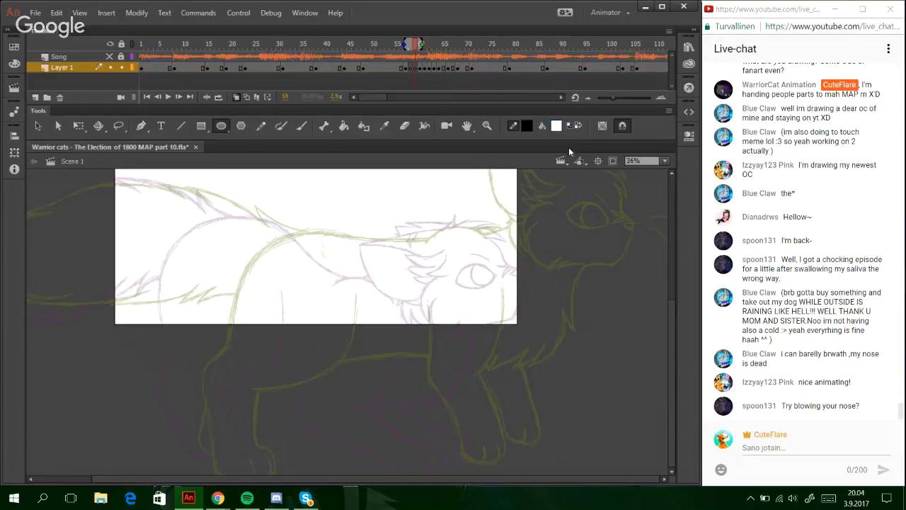
{"action": "left_click", "coordinate": [435, 44]}
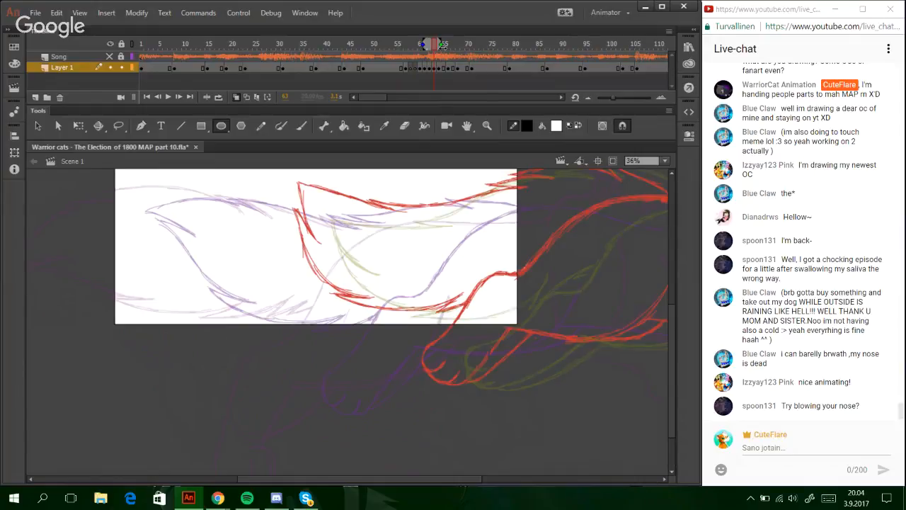
{"action": "key", "text": "s"}
{"action": "left_click", "coordinate": [385, 126]}
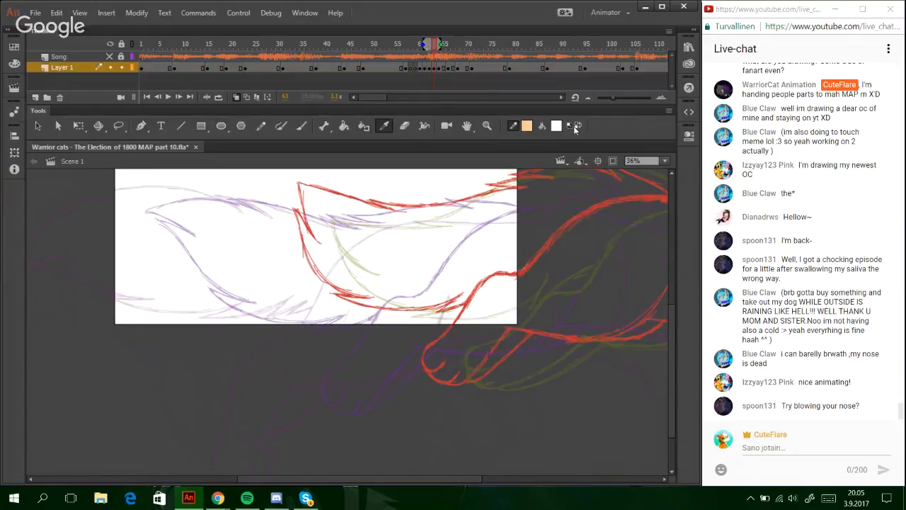
{"action": "left_click", "coordinate": [577, 126]}
{"action": "left_click", "coordinate": [450, 203]}
{"action": "left_click", "coordinate": [261, 127]}
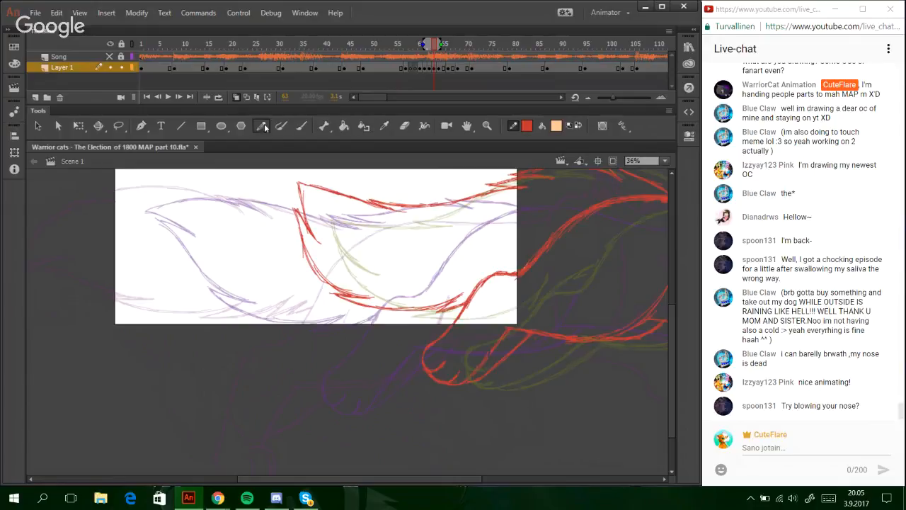
{"action": "left_click", "coordinate": [415, 45]}
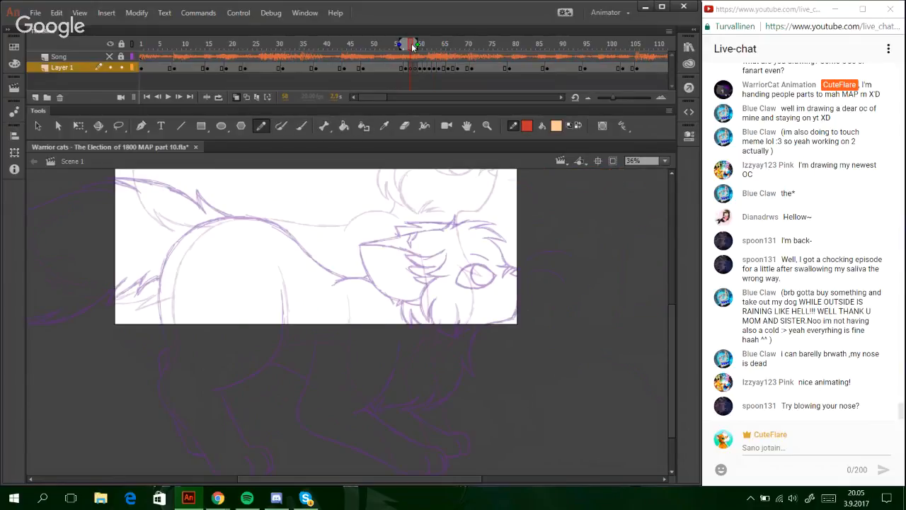
{"action": "left_click", "coordinate": [415, 45]}
{"action": "left_click", "coordinate": [576, 126]}
- Draw a large red filled circle beside the cat's head with the Oval tool
{"action": "left_click", "coordinate": [221, 126]}
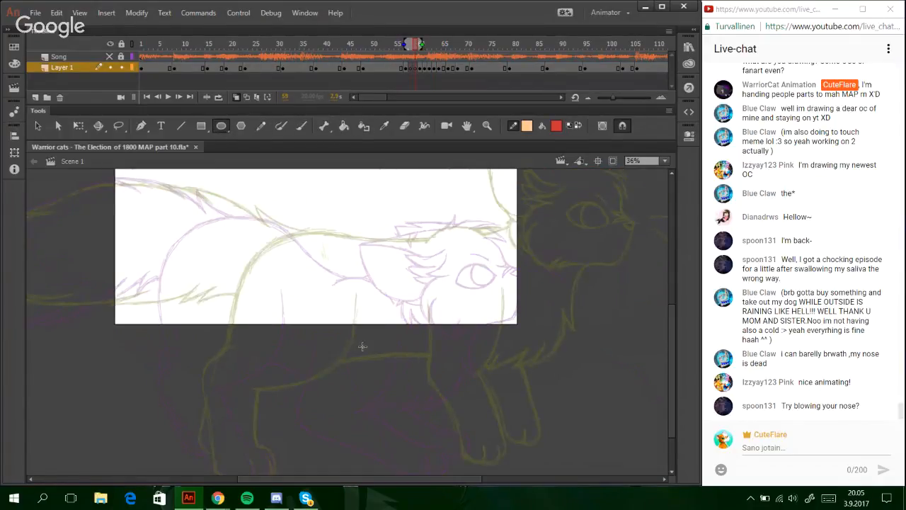
{"action": "left_click_drag", "start_coordinate": [440, 480], "coordinate": [473, 480]}
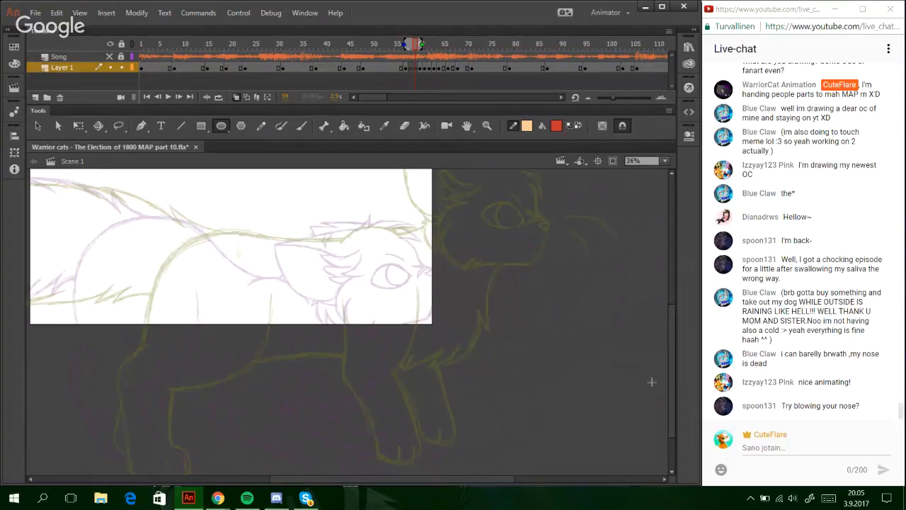
{"action": "left_click_drag", "start_coordinate": [670, 346], "coordinate": [666, 319]}
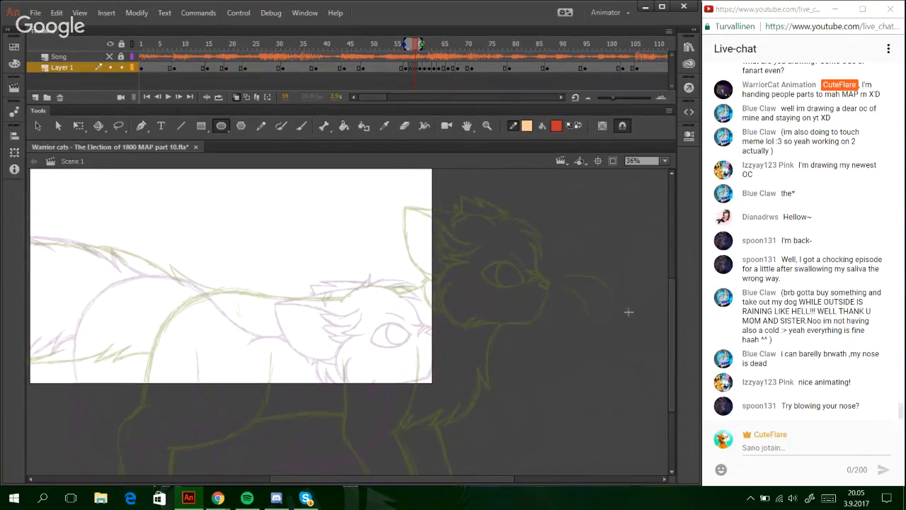
{"action": "left_click_drag", "start_coordinate": [387, 249], "coordinate": [490, 351]}
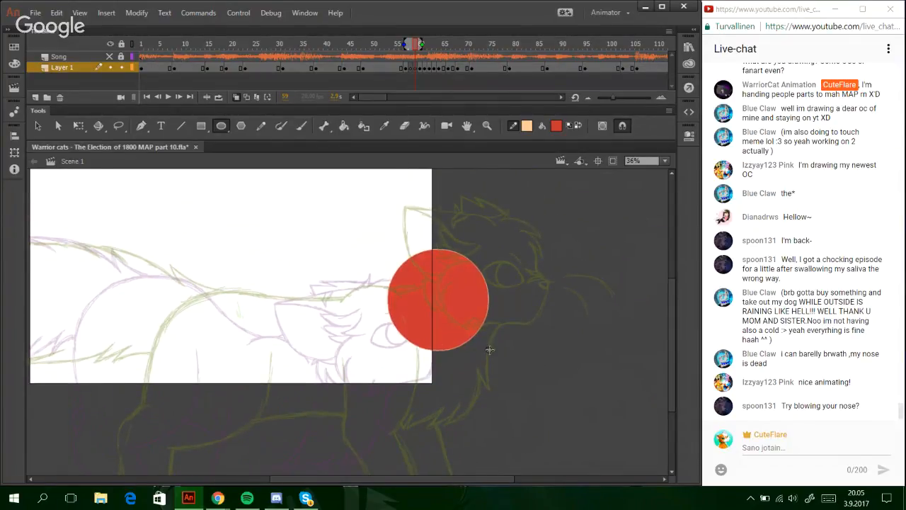
- Delete the circle's red fill and move the outline down to centre it on the cat's head
{"action": "left_click", "coordinate": [459, 307], "text": "ctrl"}
{"action": "key", "text": "Delete"}
{"action": "left_click", "coordinate": [77, 125]}
{"action": "left_click_drag", "start_coordinate": [359, 237], "coordinate": [574, 378]}
{"action": "mouse_move", "coordinate": [490, 326]}
{"action": "left_mouse_down"}
{"action": "mouse_move", "coordinate": [486, 335]}
{"action": "mouse_move", "coordinate": [492, 320]}
{"action": "left_mouse_up"}
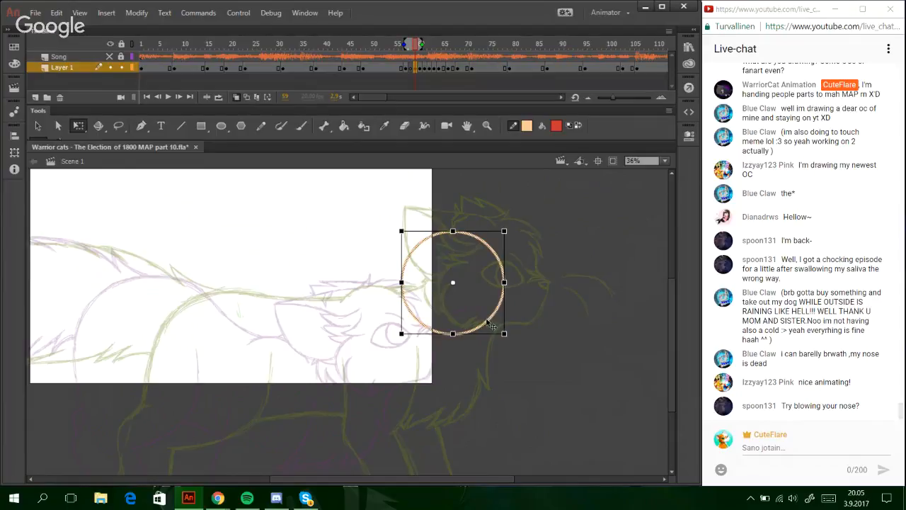
{"action": "left_click_drag", "start_coordinate": [488, 324], "coordinate": [491, 343]}
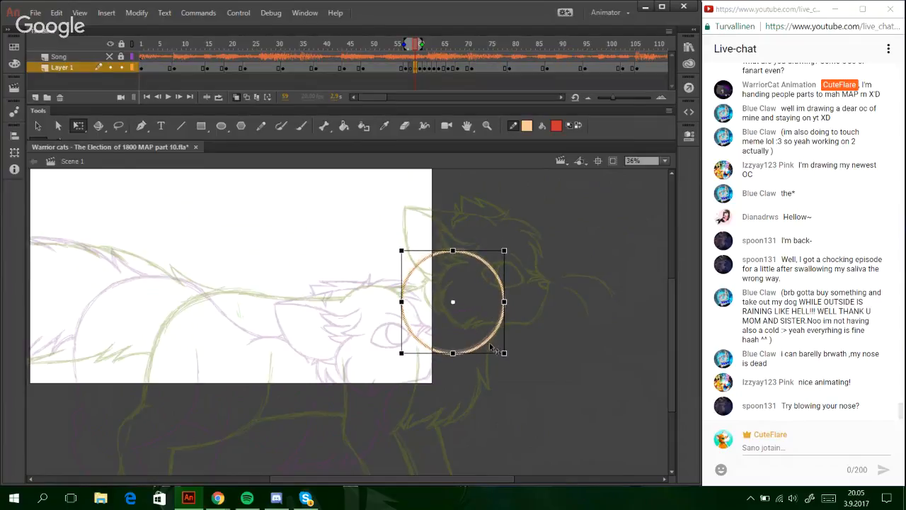
{"action": "left_click", "coordinate": [496, 379]}
- Zoom in on the cat's body with the Pencil tool ready
{"action": "left_click", "coordinate": [260, 126]}
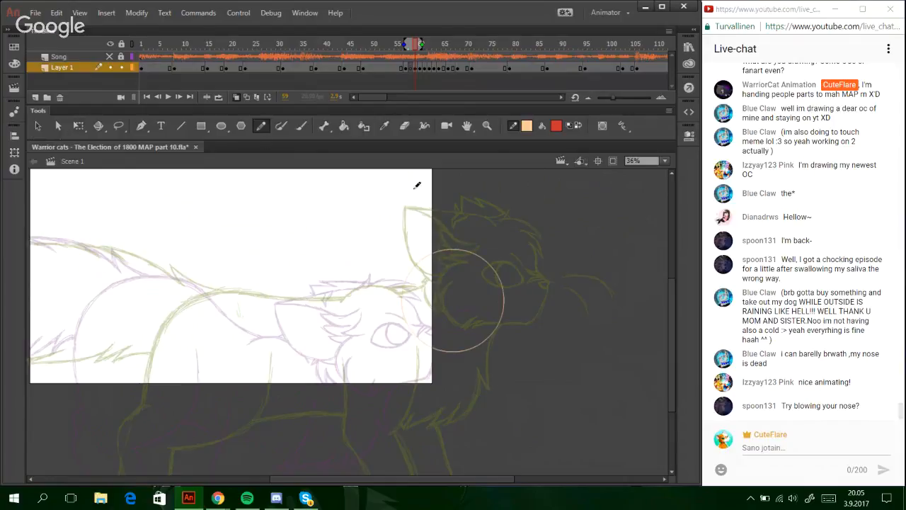
{"action": "key", "text": "z"}
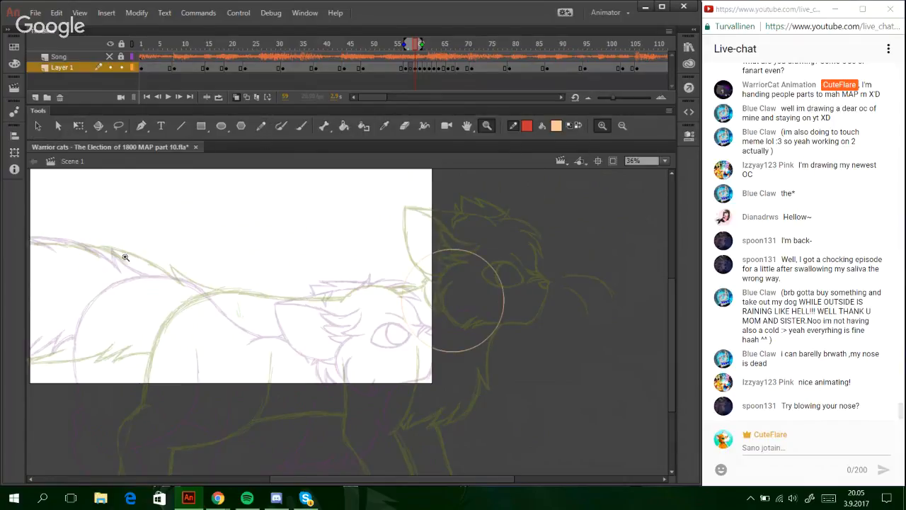
{"action": "left_click_drag", "start_coordinate": [122, 254], "coordinate": [364, 476]}
- Start a red pencil line along the hind leg, undoing the misplaced stroke
{"action": "key", "text": "y"}
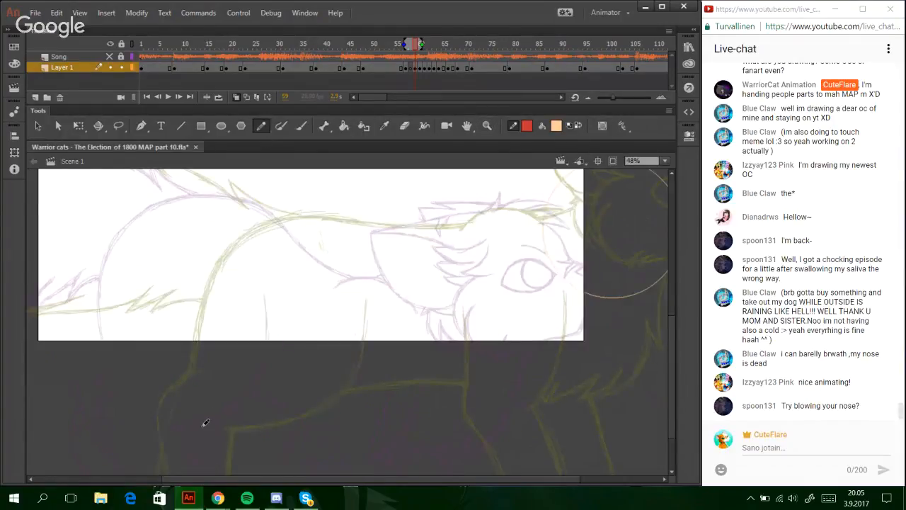
{"action": "left_click_drag", "start_coordinate": [196, 429], "coordinate": [241, 423]}
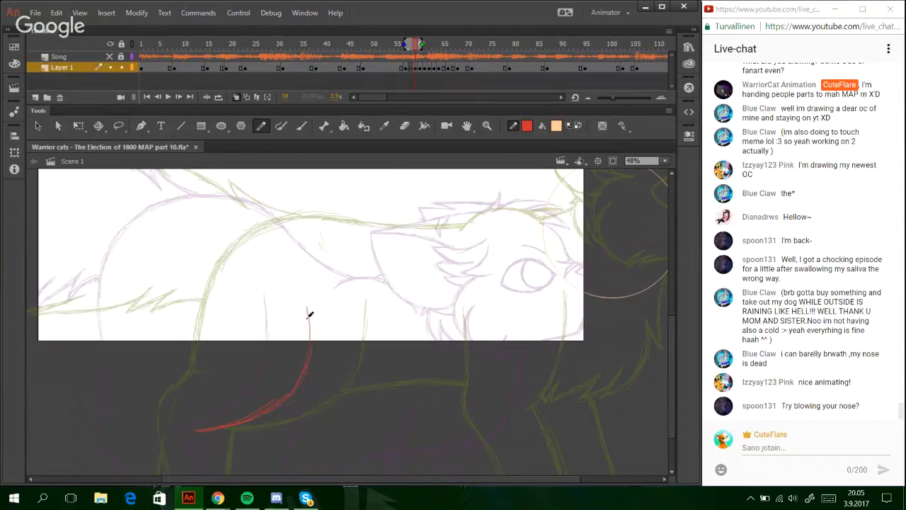
{"action": "mouse_move", "coordinate": [315, 289]}
{"action": "left_mouse_down"}
{"action": "mouse_move", "coordinate": [314, 360]}
{"action": "mouse_move", "coordinate": [317, 299]}
{"action": "left_mouse_up"}
{"action": "key", "text": "ctrl+z"}
{"action": "left_click_drag", "start_coordinate": [670, 359], "coordinate": [674, 394]}
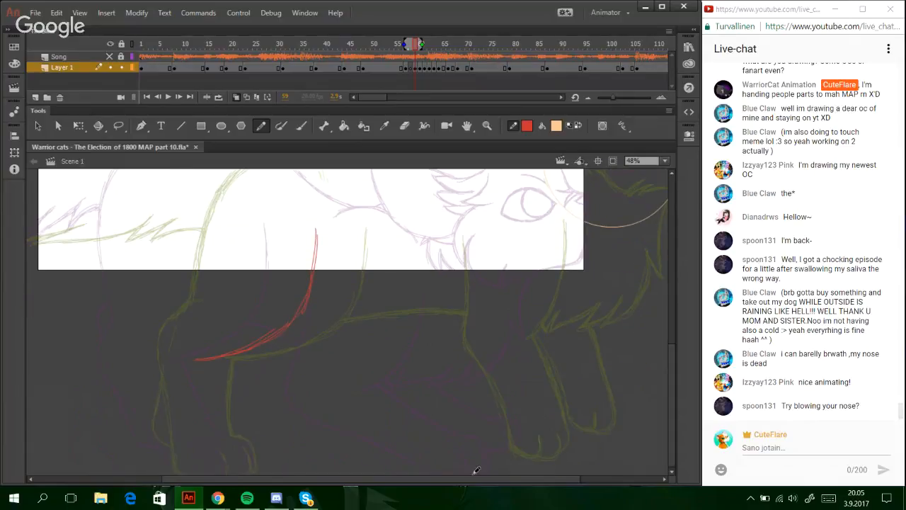
{"action": "left_click_drag", "start_coordinate": [471, 480], "coordinate": [505, 481]}
- Switch to peach and sketch the chest and front leg line, redrawing several attempts
{"action": "left_click", "coordinate": [575, 126]}
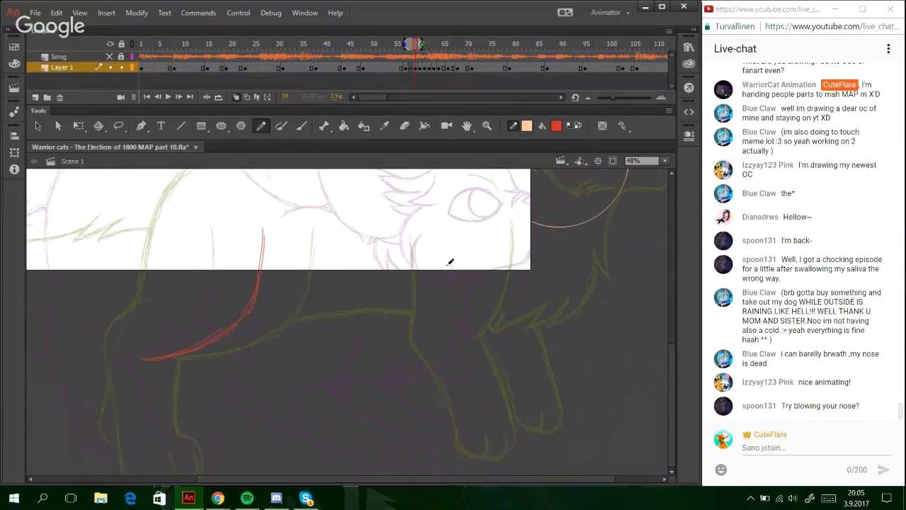
{"action": "mouse_move", "coordinate": [396, 219]}
{"action": "left_mouse_down"}
{"action": "mouse_move", "coordinate": [402, 324]}
{"action": "mouse_move", "coordinate": [383, 347]}
{"action": "left_mouse_up"}
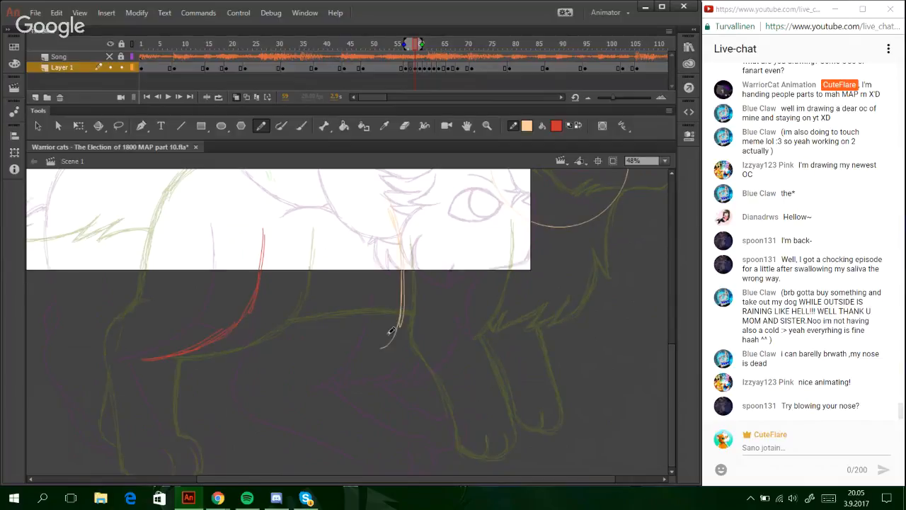
{"action": "key", "text": "ctrl+z"}
{"action": "key", "text": "ctrl+z"}
{"action": "left_click_drag", "start_coordinate": [402, 229], "coordinate": [387, 348]}
{"action": "mouse_move", "coordinate": [403, 246]}
{"action": "left_mouse_down"}
{"action": "mouse_move", "coordinate": [372, 357]}
{"action": "mouse_move", "coordinate": [425, 460]}
{"action": "left_mouse_up"}
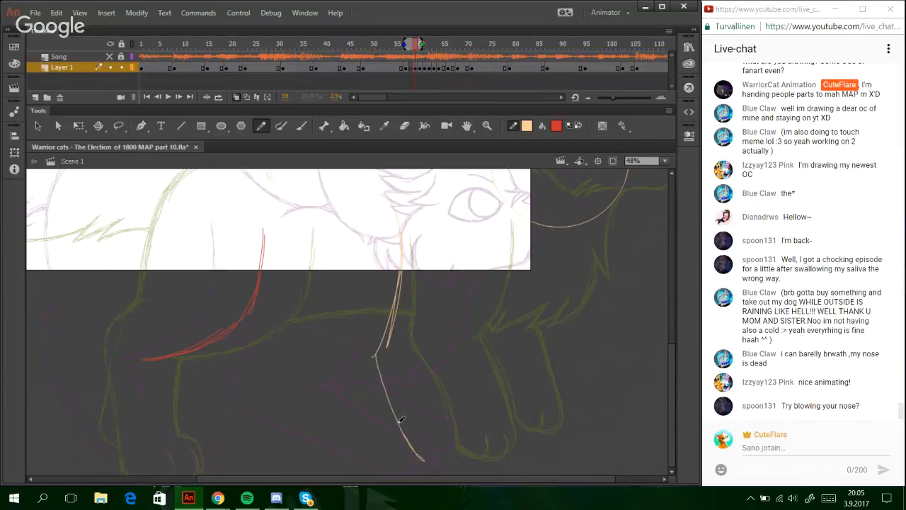
{"action": "left_click_drag", "start_coordinate": [377, 364], "coordinate": [427, 475]}
{"action": "key", "text": "ctrl+z"}
{"action": "key", "text": "ctrl+z"}
{"action": "left_click_drag", "start_coordinate": [377, 364], "coordinate": [405, 464]}
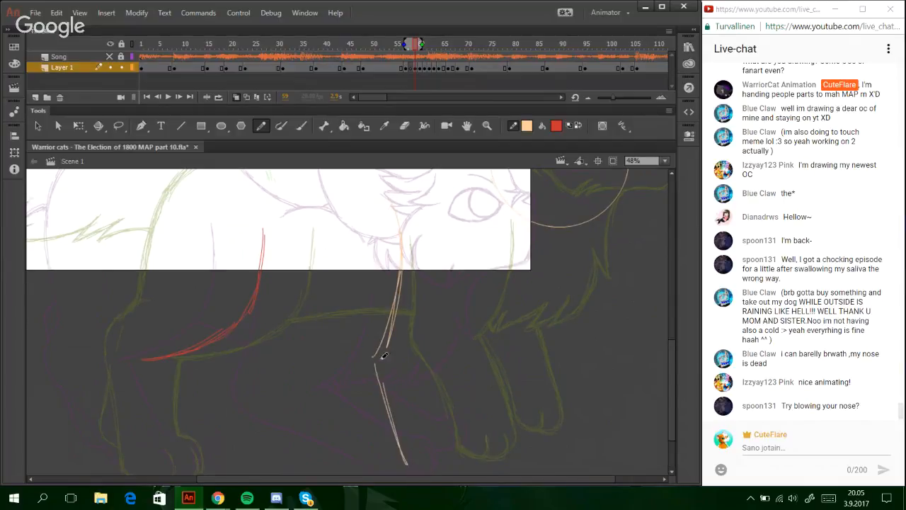
{"action": "key", "text": "ctrl+z"}
{"action": "key", "text": "ctrl+z"}
{"action": "key", "text": "ctrl+z"}
- Thicken the peach front leg line with repeated overlapping strokes
{"action": "scroll", "coordinate": [675, 397], "scroll_direction": "down", "scroll_amount": 2}
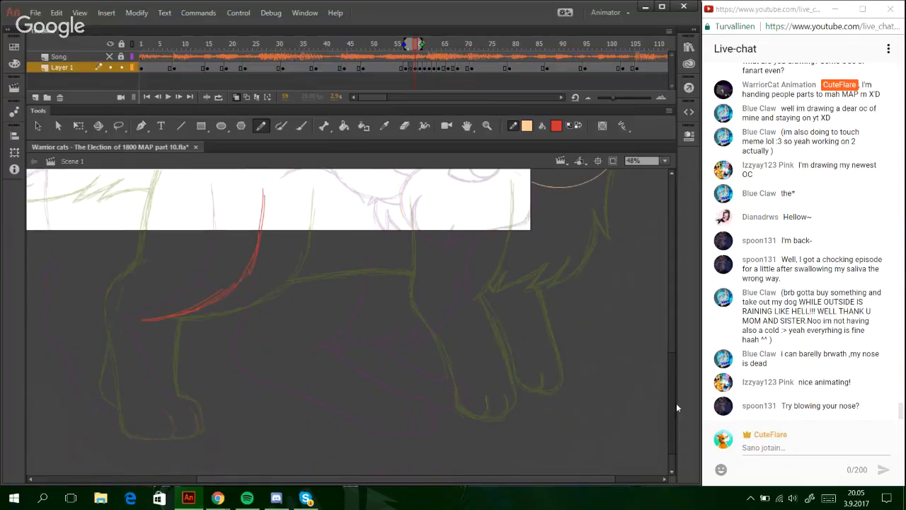
{"action": "scroll", "coordinate": [676, 408], "scroll_direction": "up", "scroll_amount": 3}
{"action": "mouse_move", "coordinate": [393, 293]}
{"action": "left_mouse_down"}
{"action": "mouse_move", "coordinate": [373, 338]}
{"action": "mouse_move", "coordinate": [388, 319]}
{"action": "left_mouse_up"}
{"action": "scroll", "coordinate": [677, 417], "scroll_direction": "down", "scroll_amount": 1}
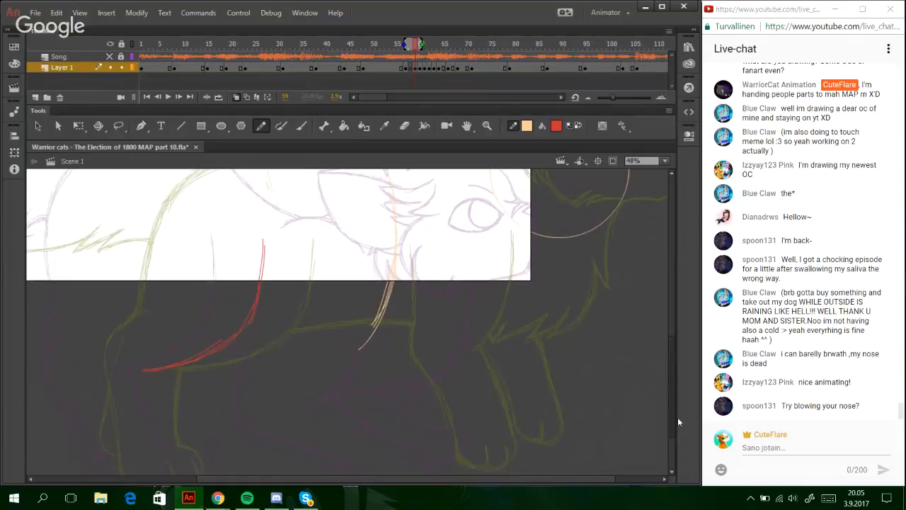
{"action": "scroll", "coordinate": [678, 417], "scroll_direction": "down", "scroll_amount": 3}
{"action": "left_click_drag", "start_coordinate": [359, 281], "coordinate": [409, 387]}
{"action": "left_click_drag", "start_coordinate": [373, 292], "coordinate": [418, 394]}
{"action": "mouse_move", "coordinate": [364, 275]}
{"action": "left_mouse_down"}
{"action": "mouse_move", "coordinate": [423, 402]}
{"action": "mouse_move", "coordinate": [442, 397]}
{"action": "left_mouse_up"}
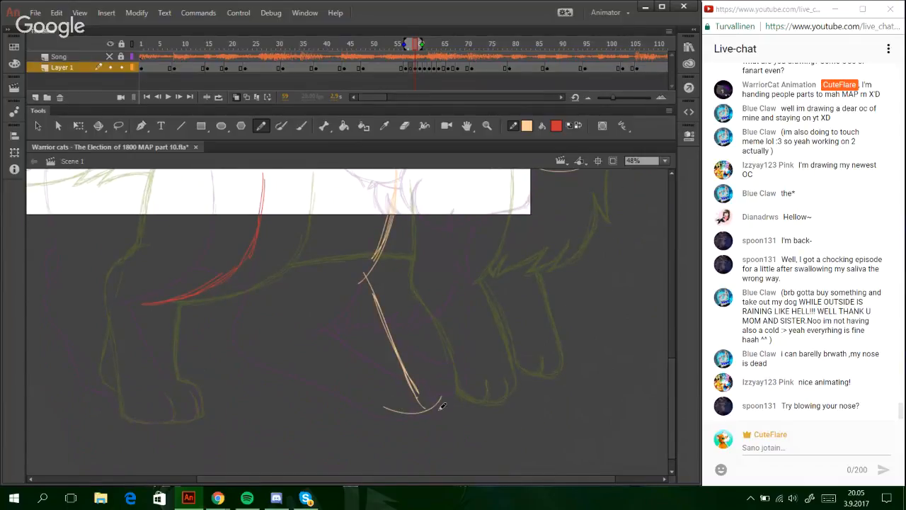
- Sketch the peach front legs from the head down to the paw
{"action": "scroll", "coordinate": [674, 397], "scroll_direction": "up", "scroll_amount": 1}
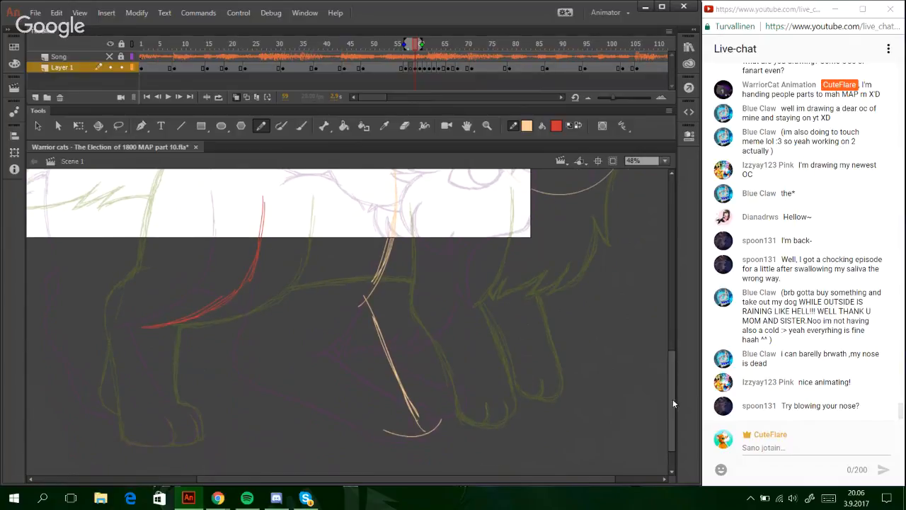
{"action": "scroll", "coordinate": [672, 398], "scroll_direction": "up", "scroll_amount": 4}
{"action": "mouse_move", "coordinate": [430, 208]}
{"action": "left_mouse_down"}
{"action": "mouse_move", "coordinate": [447, 313]}
{"action": "mouse_move", "coordinate": [431, 204]}
{"action": "mouse_move", "coordinate": [439, 354]}
{"action": "left_mouse_up"}
{"action": "left_click_drag", "start_coordinate": [456, 275], "coordinate": [425, 367]}
{"action": "left_click_drag", "start_coordinate": [454, 318], "coordinate": [419, 379]}
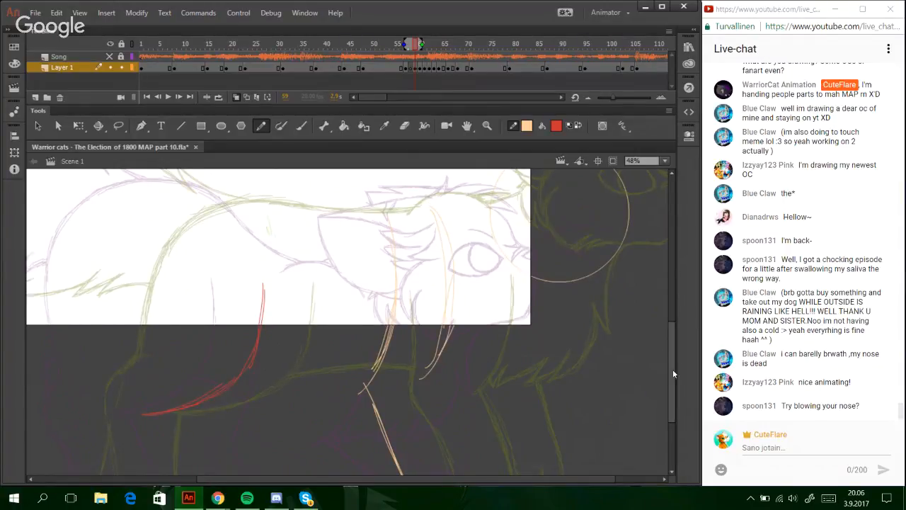
{"action": "scroll", "coordinate": [673, 368], "scroll_direction": "down", "scroll_amount": 4}
{"action": "mouse_move", "coordinate": [420, 300]}
{"action": "left_mouse_down"}
{"action": "mouse_move", "coordinate": [458, 410]}
{"action": "mouse_move", "coordinate": [482, 398]}
{"action": "mouse_move", "coordinate": [462, 412]}
{"action": "mouse_move", "coordinate": [477, 392]}
{"action": "left_mouse_up"}
{"action": "key", "text": "ctrl+z"}
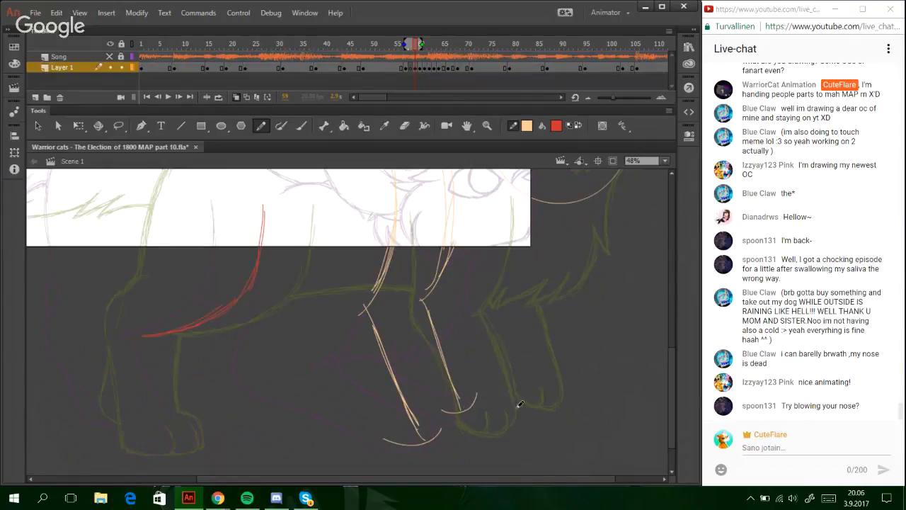
{"action": "left_click_drag", "start_coordinate": [473, 482], "coordinate": [413, 479]}
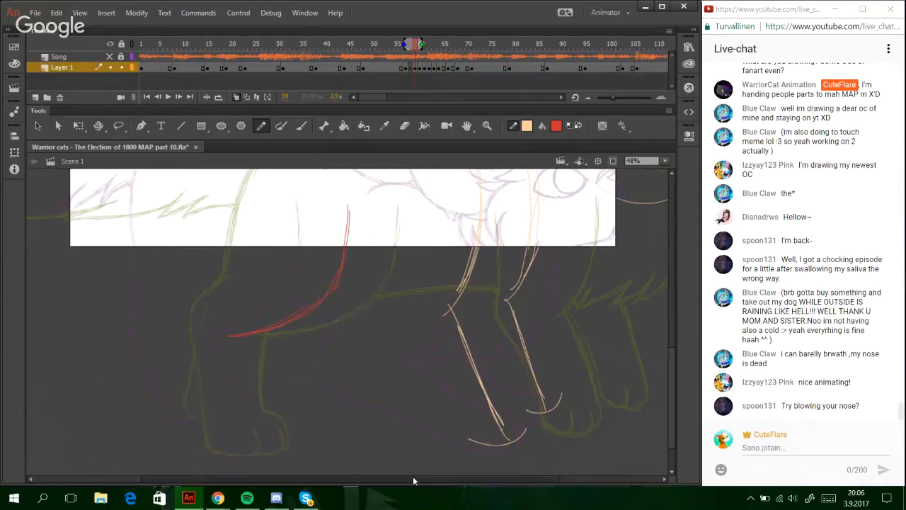
- Outline the hind leg and paw in red, joining the inner line to the belly
{"action": "left_click", "coordinate": [580, 127]}
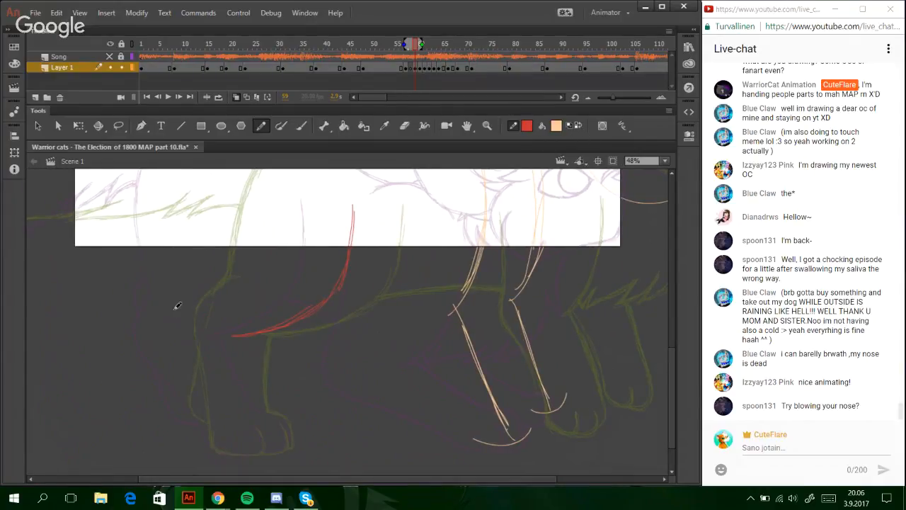
{"action": "mouse_move", "coordinate": [178, 295]}
{"action": "left_mouse_down"}
{"action": "mouse_move", "coordinate": [178, 364]}
{"action": "mouse_move", "coordinate": [166, 345]}
{"action": "mouse_move", "coordinate": [204, 421]}
{"action": "left_mouse_up"}
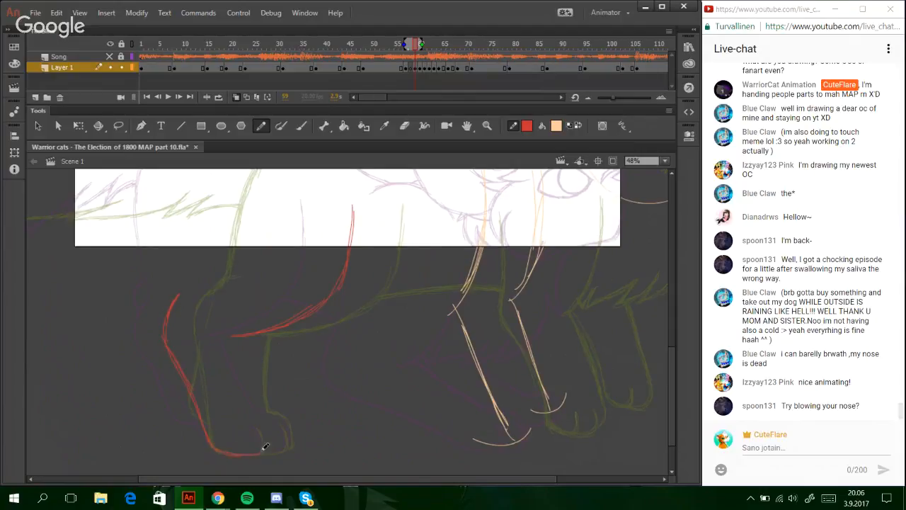
{"action": "mouse_move", "coordinate": [263, 449]}
{"action": "left_mouse_down"}
{"action": "mouse_move", "coordinate": [255, 424]}
{"action": "mouse_move", "coordinate": [290, 444]}
{"action": "left_mouse_up"}
{"action": "left_click_drag", "start_coordinate": [263, 410], "coordinate": [245, 336]}
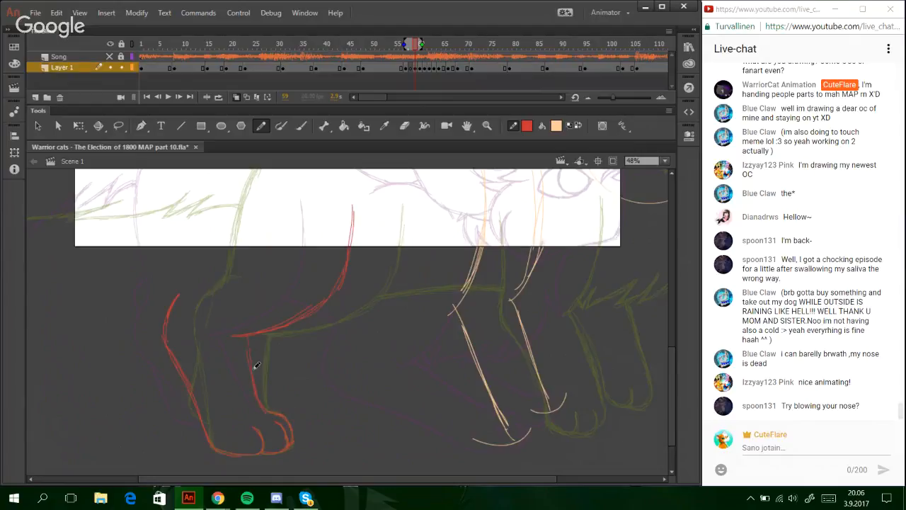
{"action": "left_click_drag", "start_coordinate": [253, 370], "coordinate": [247, 337]}
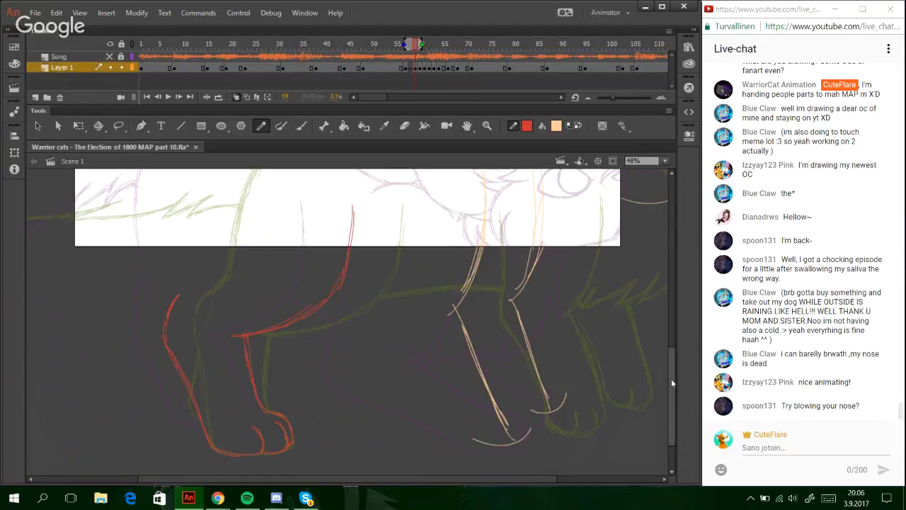
{"action": "scroll", "coordinate": [666, 348], "scroll_direction": "up", "scroll_amount": 1}
{"action": "left_click_drag", "start_coordinate": [666, 352], "coordinate": [551, 431]}
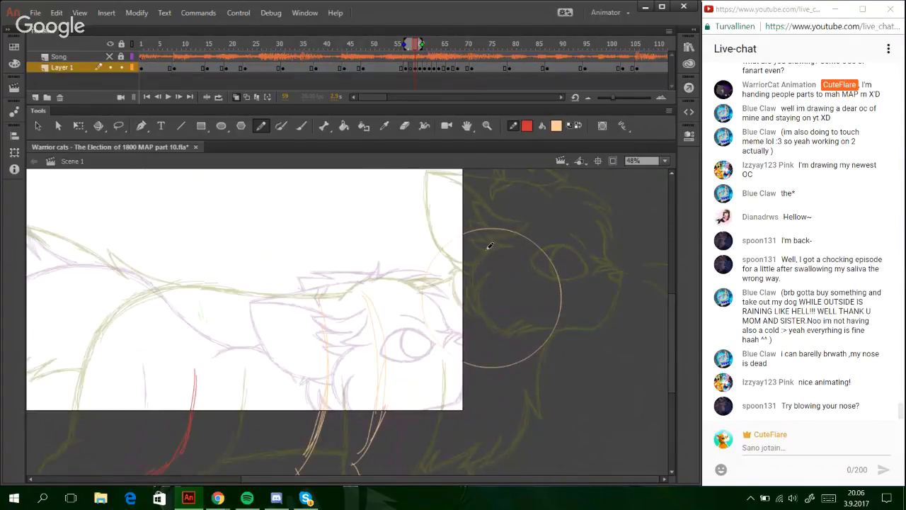
- Sketch peach head curves across the circle, settling on a double-line curve
{"action": "left_click", "coordinate": [579, 125]}
{"action": "left_click_drag", "start_coordinate": [488, 230], "coordinate": [391, 225]}
{"action": "key", "text": "ctrl+z"}
{"action": "left_click_drag", "start_coordinate": [486, 231], "coordinate": [378, 235]}
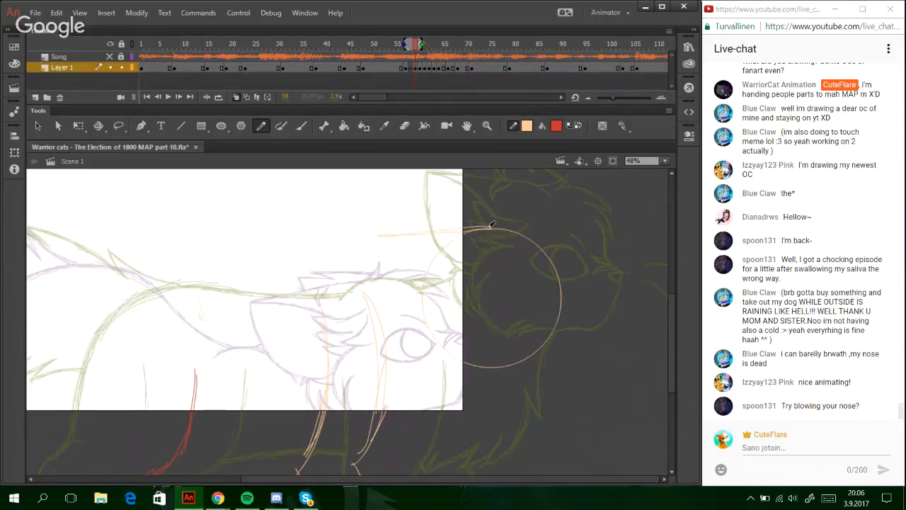
{"action": "key", "text": "ctrl+z"}
{"action": "mouse_move", "coordinate": [480, 224]}
{"action": "left_mouse_down"}
{"action": "mouse_move", "coordinate": [378, 233]}
{"action": "mouse_move", "coordinate": [496, 231]}
{"action": "mouse_move", "coordinate": [373, 240]}
{"action": "mouse_move", "coordinate": [408, 283]}
{"action": "mouse_move", "coordinate": [415, 317]}
{"action": "mouse_move", "coordinate": [378, 245]}
{"action": "mouse_move", "coordinate": [421, 323]}
{"action": "mouse_move", "coordinate": [547, 322]}
{"action": "left_mouse_up"}
{"action": "key", "text": "ctrl+z"}
{"action": "key", "text": "ctrl+z"}
{"action": "left_click_drag", "start_coordinate": [464, 303], "coordinate": [547, 324]}
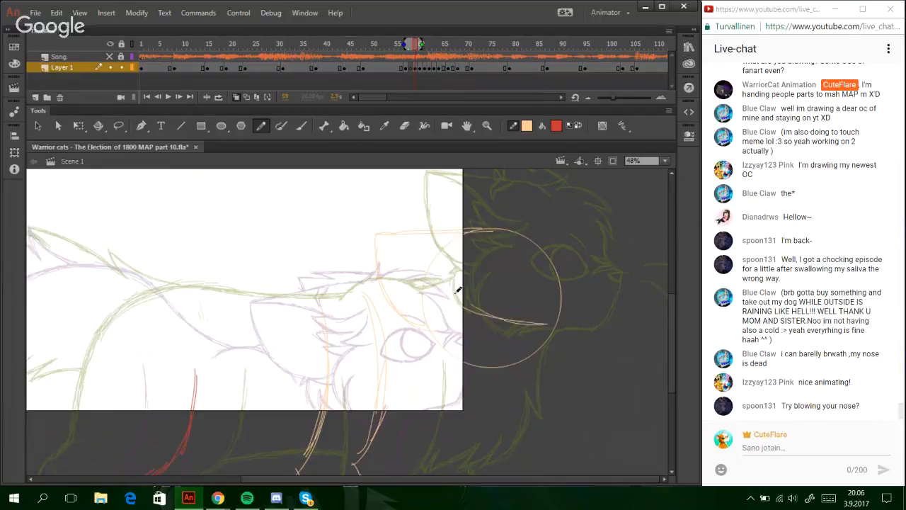
{"action": "key", "text": "ctrl+z"}
{"action": "mouse_move", "coordinate": [436, 282]}
{"action": "left_mouse_down"}
{"action": "mouse_move", "coordinate": [509, 323]}
{"action": "mouse_move", "coordinate": [540, 320]}
{"action": "left_mouse_up"}
{"action": "key", "text": "ctrl+z"}
{"action": "mouse_move", "coordinate": [431, 297]}
{"action": "left_mouse_down"}
{"action": "mouse_move", "coordinate": [543, 313]}
{"action": "mouse_move", "coordinate": [509, 318]}
{"action": "mouse_move", "coordinate": [564, 315]}
{"action": "left_mouse_up"}
{"action": "key", "text": "ctrl+z"}
{"action": "mouse_move", "coordinate": [435, 292]}
{"action": "left_mouse_down"}
{"action": "mouse_move", "coordinate": [511, 312]}
{"action": "mouse_move", "coordinate": [556, 308]}
{"action": "left_mouse_up"}
- Switch back to red and zoom in on the head and circle
{"action": "key", "text": "x"}
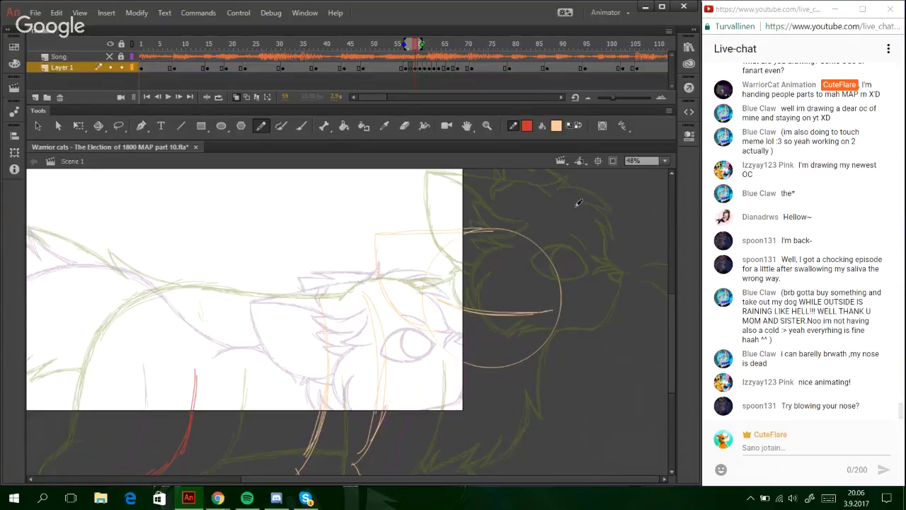
{"action": "key", "text": "z"}
{"action": "left_click_drag", "start_coordinate": [354, 208], "coordinate": [640, 421]}
{"action": "left_click", "coordinate": [263, 126]}
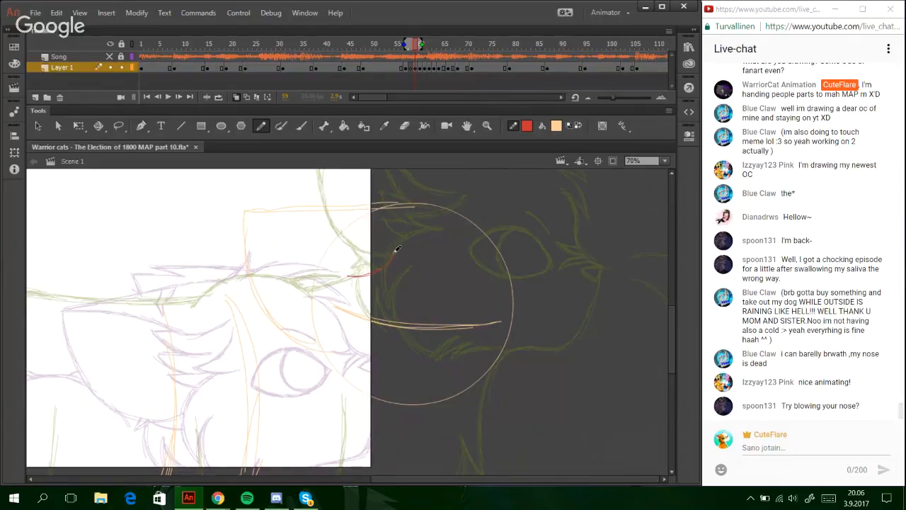
{"action": "mouse_move", "coordinate": [393, 254]}
{"action": "left_mouse_down"}
{"action": "mouse_move", "coordinate": [349, 274]}
{"action": "mouse_move", "coordinate": [383, 279]}
{"action": "mouse_move", "coordinate": [354, 274]}
{"action": "mouse_move", "coordinate": [384, 289]}
{"action": "mouse_move", "coordinate": [343, 307]}
{"action": "mouse_move", "coordinate": [379, 286]}
{"action": "mouse_move", "coordinate": [340, 323]}
{"action": "left_mouse_up"}
{"action": "key", "text": "ctrl+z"}
{"action": "key", "text": "ctrl+z"}
- Draw and retrace a red face curve down toward the jaw
{"action": "left_click_drag", "start_coordinate": [372, 287], "coordinate": [337, 333]}
{"action": "mouse_move", "coordinate": [370, 286]}
{"action": "left_mouse_down"}
{"action": "mouse_move", "coordinate": [359, 315]}
{"action": "mouse_move", "coordinate": [353, 291]}
{"action": "mouse_move", "coordinate": [343, 346]}
{"action": "mouse_move", "coordinate": [375, 286]}
{"action": "mouse_move", "coordinate": [336, 350]}
{"action": "left_mouse_up"}
{"action": "key", "text": "ctrl+z"}
{"action": "key", "text": "ctrl+z"}
{"action": "mouse_move", "coordinate": [342, 309]}
{"action": "left_mouse_down"}
{"action": "mouse_move", "coordinate": [342, 361]}
{"action": "mouse_move", "coordinate": [357, 327]}
{"action": "left_mouse_up"}
{"action": "mouse_move", "coordinate": [342, 362]}
{"action": "left_mouse_down"}
{"action": "mouse_move", "coordinate": [363, 321]}
{"action": "mouse_move", "coordinate": [352, 333]}
{"action": "mouse_move", "coordinate": [364, 382]}
{"action": "left_mouse_up"}
{"action": "key", "text": "ctrl+z"}
{"action": "left_click_drag", "start_coordinate": [354, 328], "coordinate": [375, 402]}
{"action": "mouse_move", "coordinate": [358, 324]}
{"action": "left_mouse_down"}
{"action": "mouse_move", "coordinate": [382, 403]}
{"action": "mouse_move", "coordinate": [353, 341]}
{"action": "mouse_move", "coordinate": [359, 371]}
{"action": "mouse_move", "coordinate": [380, 406]}
{"action": "left_mouse_up"}
{"action": "key", "text": "ctrl+z"}
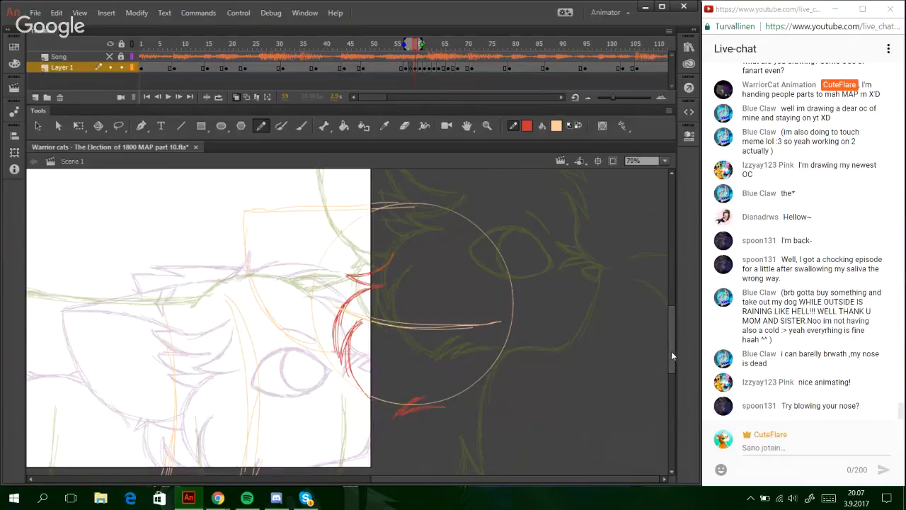
- Retrace the circle's lower-left arc with short red strokes
{"action": "scroll", "coordinate": [671, 351], "scroll_direction": "down", "scroll_amount": 3}
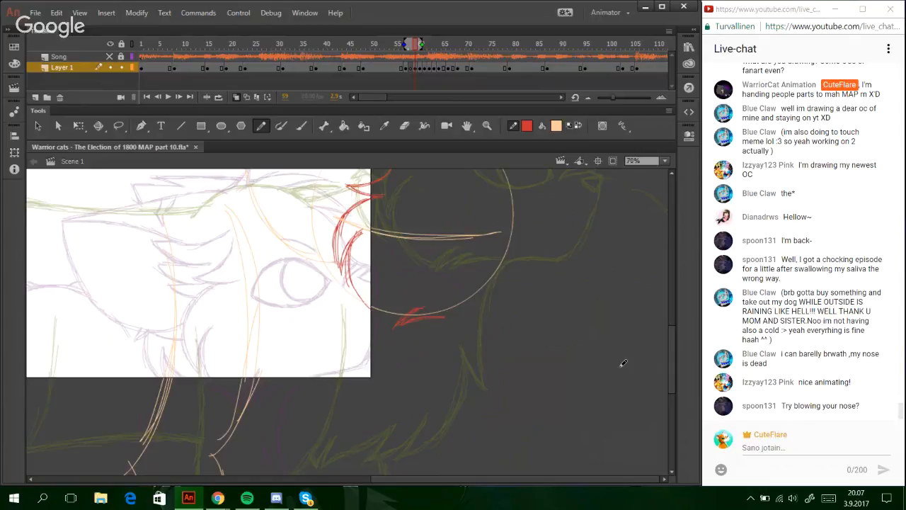
{"action": "mouse_move", "coordinate": [400, 308]}
{"action": "left_mouse_down"}
{"action": "mouse_move", "coordinate": [387, 328]}
{"action": "mouse_move", "coordinate": [350, 263]}
{"action": "mouse_move", "coordinate": [368, 227]}
{"action": "left_mouse_up"}
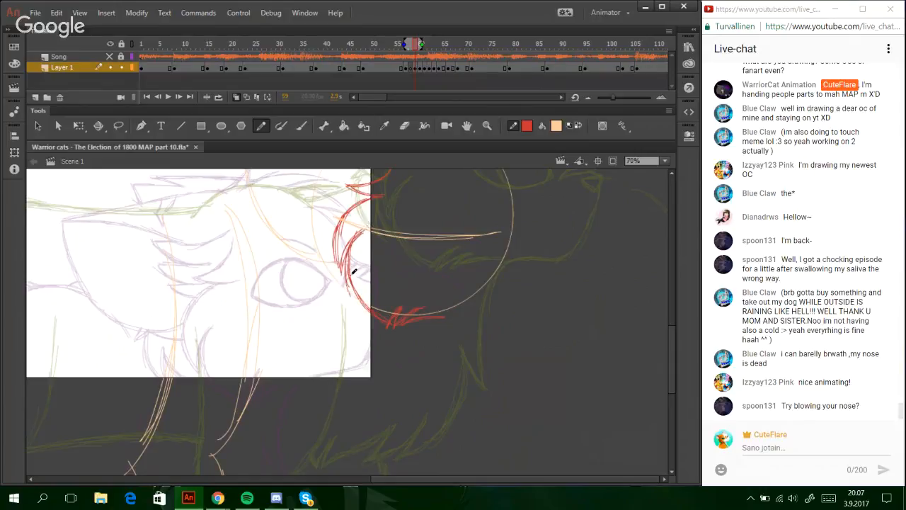
{"action": "left_click_drag", "start_coordinate": [372, 312], "coordinate": [364, 237]}
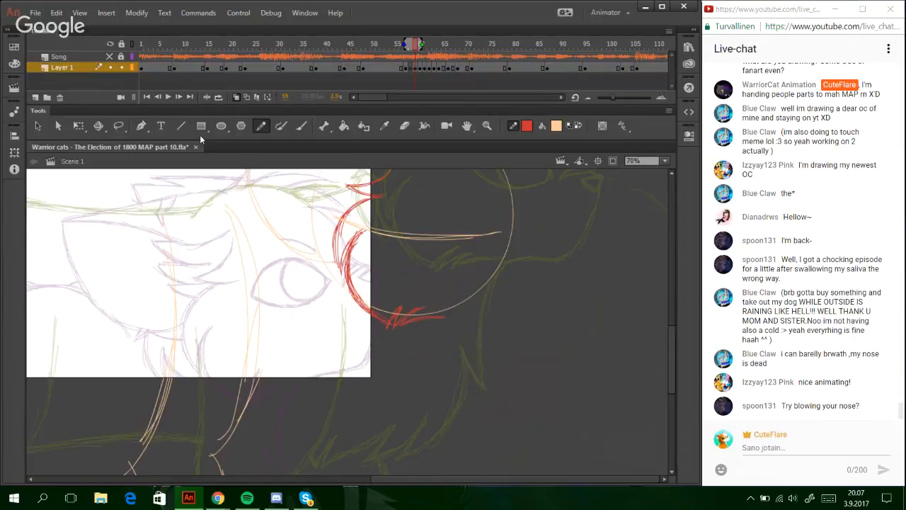
{"action": "left_click", "coordinate": [118, 125]}
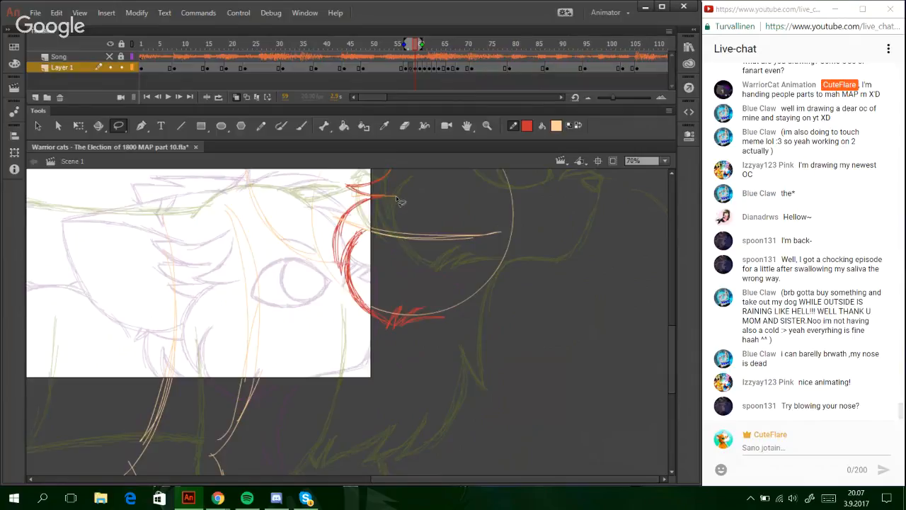
{"action": "left_click_drag", "start_coordinate": [396, 198], "coordinate": [369, 204]}
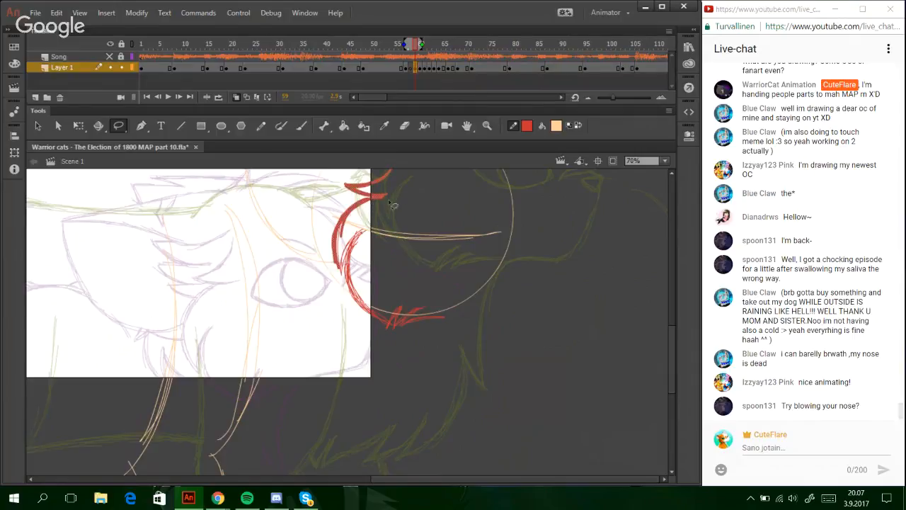
- Trim the red arcs with the Eraser set to its smallest size
{"action": "left_click", "coordinate": [404, 125]}
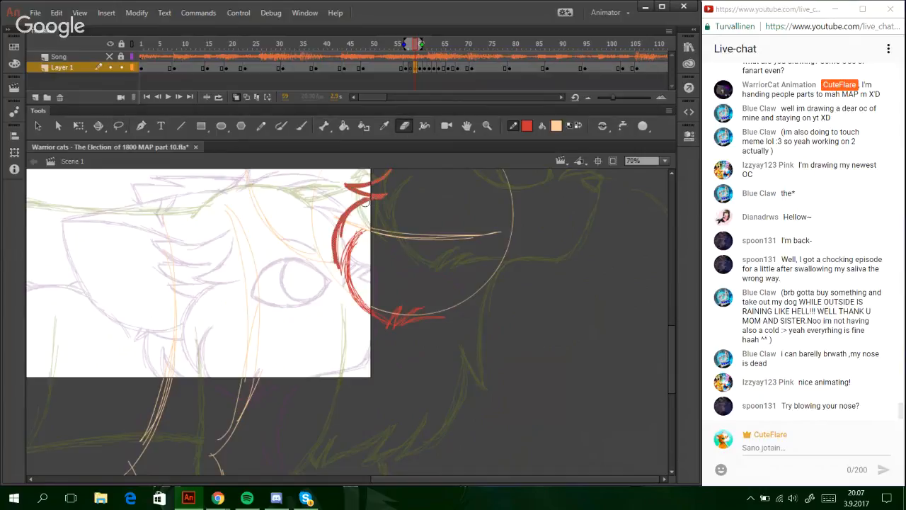
{"action": "left_click", "coordinate": [643, 125]}
{"action": "left_click", "coordinate": [671, 125]}
{"action": "mouse_move", "coordinate": [434, 199]}
{"action": "left_mouse_down"}
{"action": "mouse_move", "coordinate": [360, 202]}
{"action": "mouse_move", "coordinate": [419, 196]}
{"action": "left_mouse_up"}
{"action": "key", "text": "ctrl+z"}
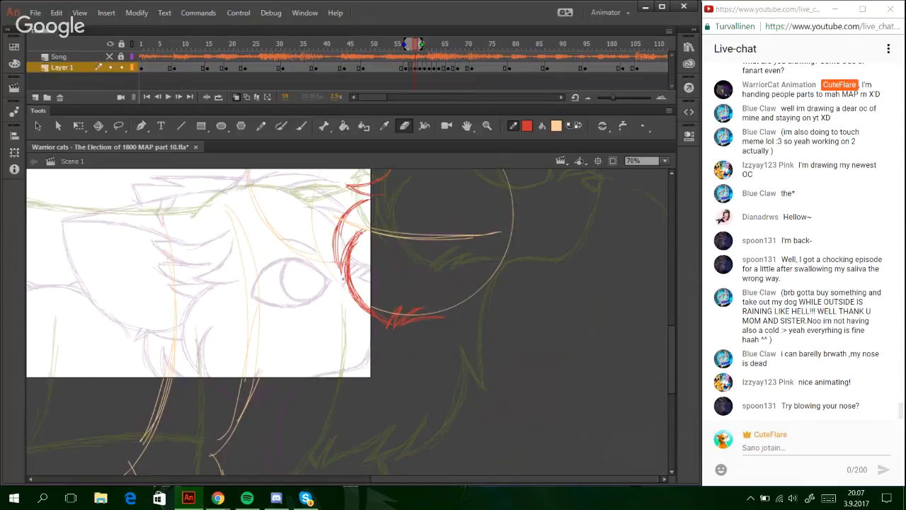
- Select both red arcs, nudge them left and down, and skew them slightly
{"action": "left_click", "coordinate": [348, 277], "text": "ctrl"}
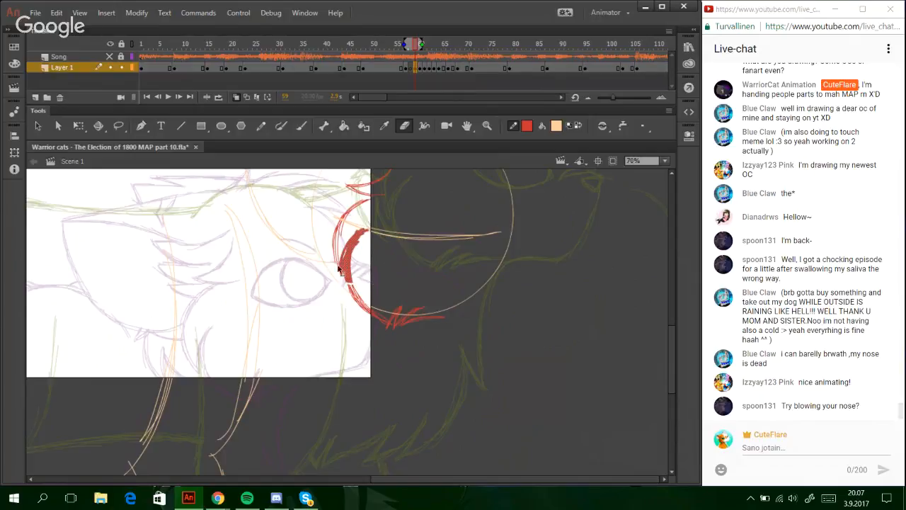
{"action": "left_click", "coordinate": [261, 126]}
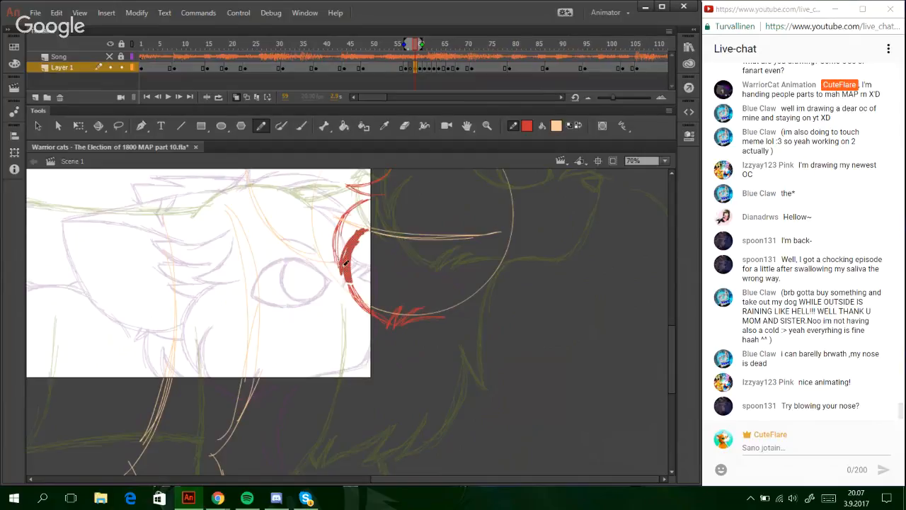
{"action": "left_click_drag", "start_coordinate": [342, 268], "coordinate": [352, 252]}
{"action": "double_click", "coordinate": [346, 276], "text": "ctrl"}
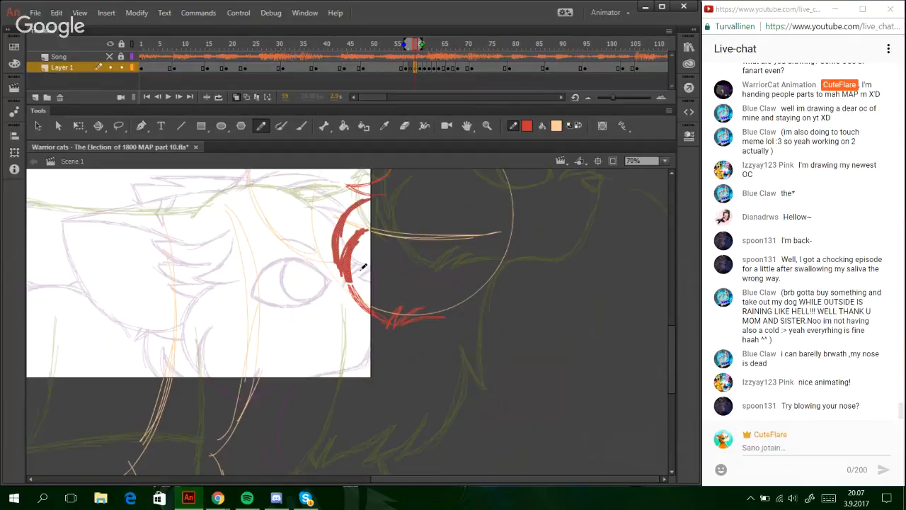
{"action": "key", "text": "Left"}
{"action": "key", "text": "Left"}
{"action": "key", "text": "Left"}
{"action": "key", "text": "Left"}
{"action": "key", "text": "Left"}
{"action": "key", "text": "Left"}
{"action": "key", "text": "Down"}
{"action": "key", "text": "Down"}
{"action": "key", "text": "Down"}
{"action": "key", "text": "Down"}
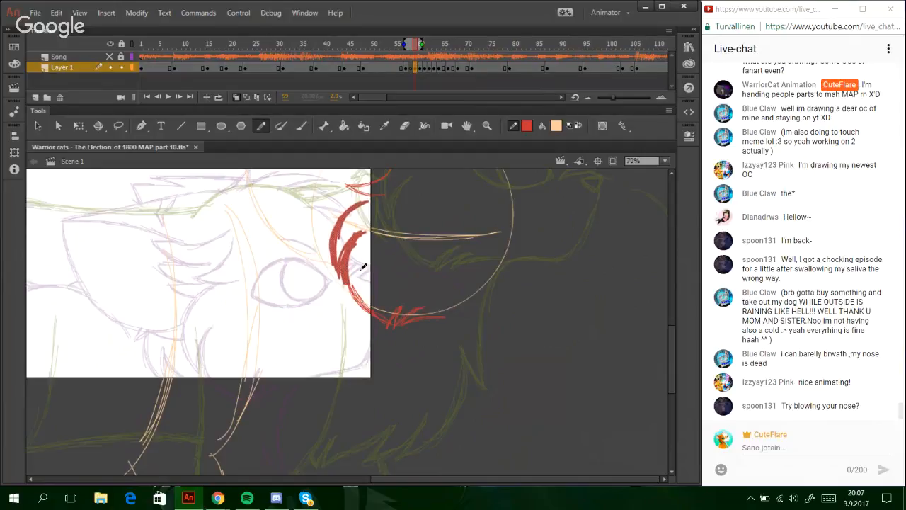
{"action": "key", "text": "Down"}
{"action": "key", "text": "Down"}
{"action": "key", "text": "Down"}
{"action": "key", "text": "q"}
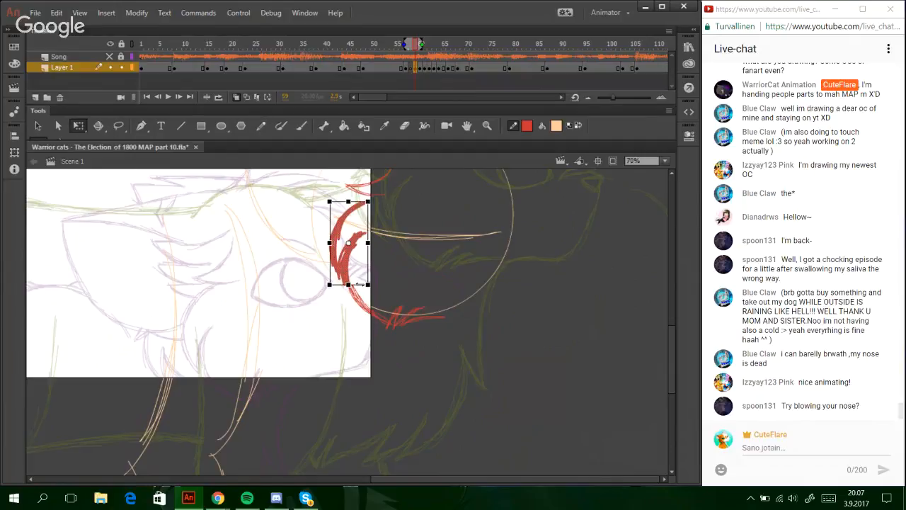
{"action": "left_click_drag", "start_coordinate": [357, 284], "coordinate": [360, 283]}
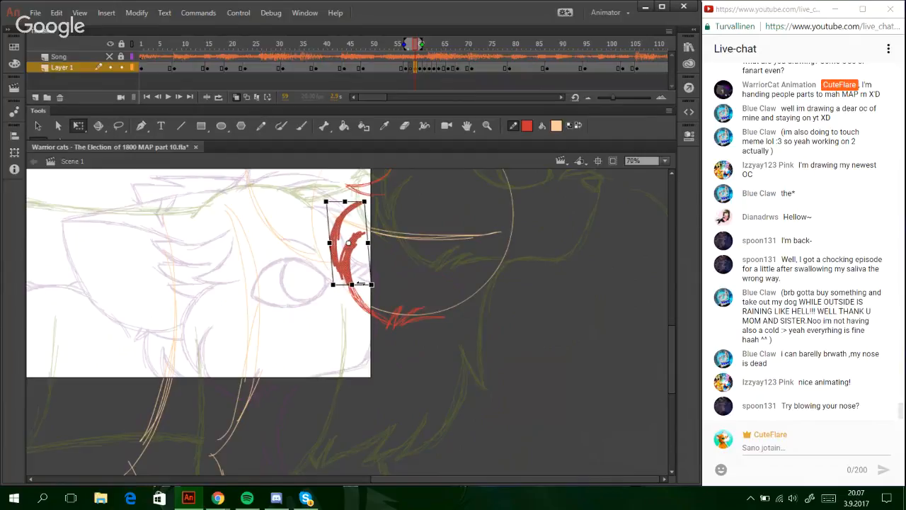
{"action": "left_click", "coordinate": [414, 199]}
{"action": "left_click", "coordinate": [259, 127]}
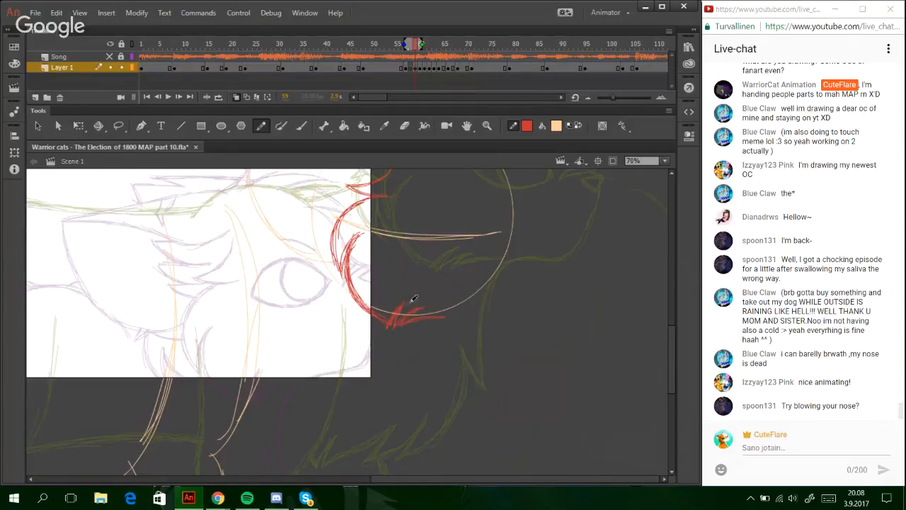
{"action": "left_click_drag", "start_coordinate": [673, 353], "coordinate": [670, 326]}
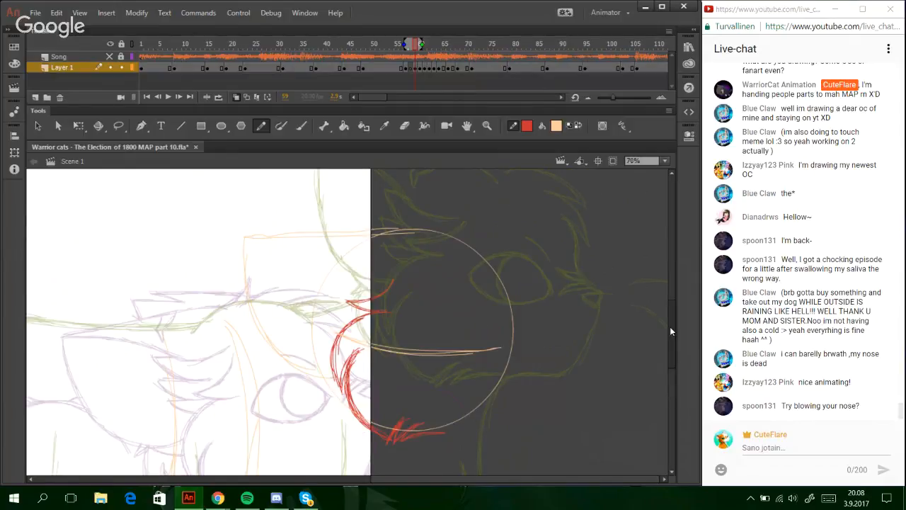
- Draw the red ear outline from the orange guide up to a pointed tip
{"action": "scroll", "coordinate": [379, 259], "scroll_direction": "up", "scroll_amount": 2}
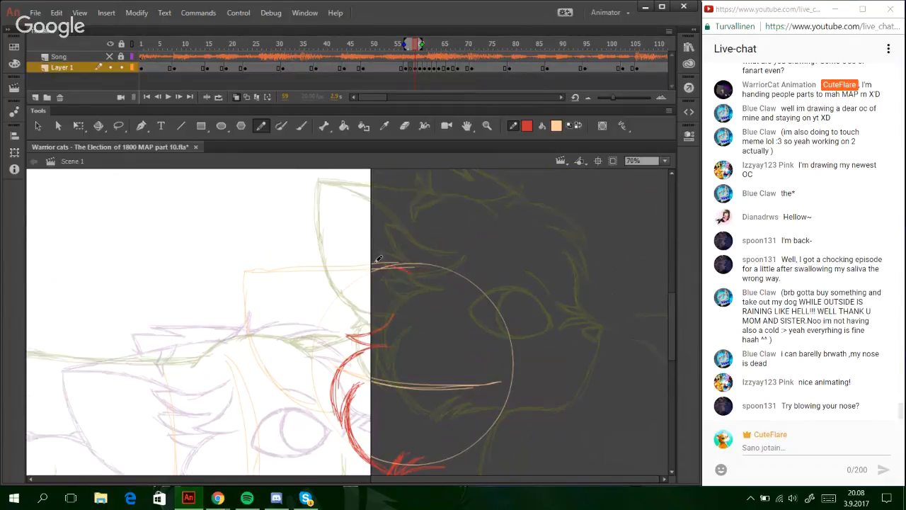
{"action": "mouse_move", "coordinate": [378, 259]}
{"action": "left_mouse_down"}
{"action": "mouse_move", "coordinate": [240, 272]}
{"action": "mouse_move", "coordinate": [393, 264]}
{"action": "mouse_move", "coordinate": [353, 267]}
{"action": "mouse_move", "coordinate": [378, 262]}
{"action": "mouse_move", "coordinate": [419, 272]}
{"action": "mouse_move", "coordinate": [373, 265]}
{"action": "mouse_move", "coordinate": [418, 270]}
{"action": "left_mouse_up"}
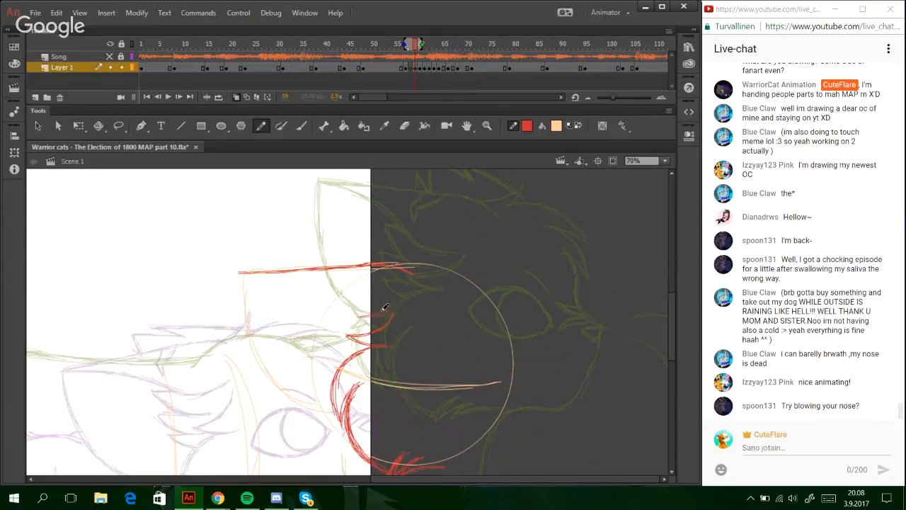
{"action": "mouse_move", "coordinate": [380, 311]}
{"action": "left_mouse_down"}
{"action": "mouse_move", "coordinate": [341, 312]}
{"action": "mouse_move", "coordinate": [351, 310]}
{"action": "mouse_move", "coordinate": [261, 284]}
{"action": "left_mouse_up"}
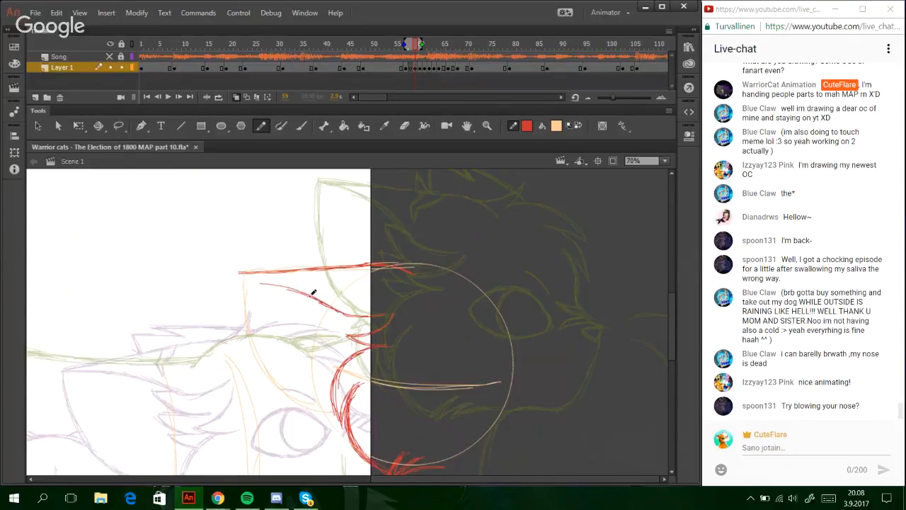
{"action": "mouse_move", "coordinate": [311, 296]}
{"action": "left_mouse_down"}
{"action": "mouse_move", "coordinate": [236, 273]}
{"action": "mouse_move", "coordinate": [358, 316]}
{"action": "left_mouse_up"}
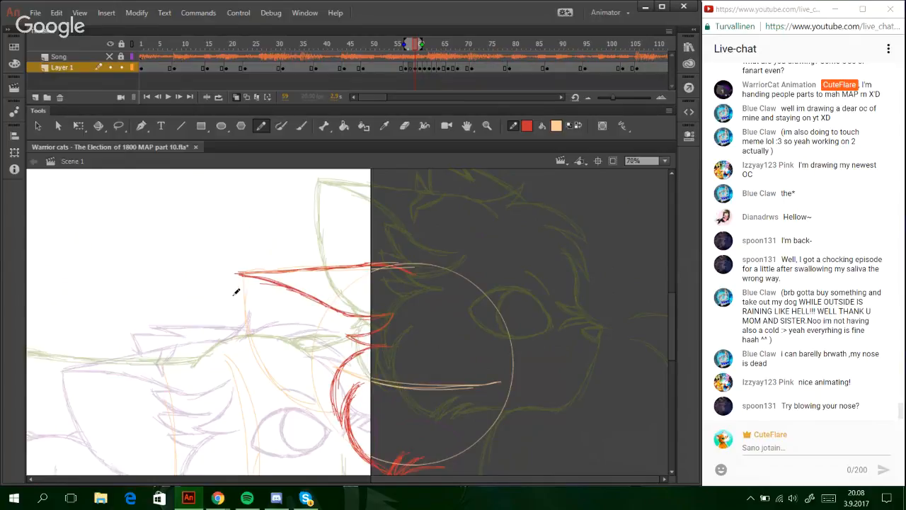
{"action": "mouse_move", "coordinate": [242, 274]}
{"action": "left_mouse_down"}
{"action": "mouse_move", "coordinate": [244, 329]}
{"action": "mouse_move", "coordinate": [264, 368]}
{"action": "mouse_move", "coordinate": [319, 398]}
{"action": "mouse_move", "coordinate": [331, 386]}
{"action": "mouse_move", "coordinate": [322, 405]}
{"action": "mouse_move", "coordinate": [308, 401]}
{"action": "mouse_move", "coordinate": [336, 405]}
{"action": "mouse_move", "coordinate": [300, 395]}
{"action": "mouse_move", "coordinate": [338, 397]}
{"action": "mouse_move", "coordinate": [303, 397]}
{"action": "mouse_move", "coordinate": [332, 406]}
{"action": "mouse_move", "coordinate": [300, 393]}
{"action": "mouse_move", "coordinate": [337, 406]}
{"action": "left_mouse_up"}
{"action": "key", "text": "ctrl+z"}
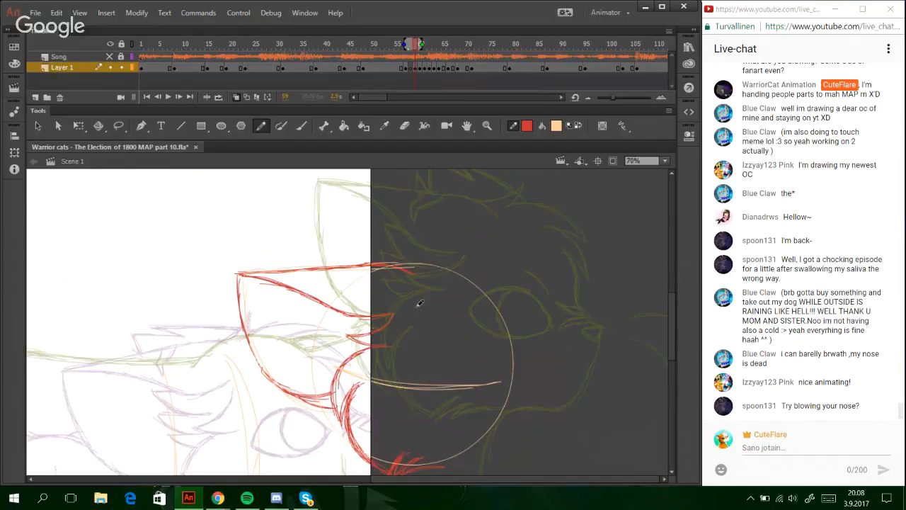
- Hide and reshow the onion skins to check the ear drawing
{"action": "left_click", "coordinate": [236, 97]}
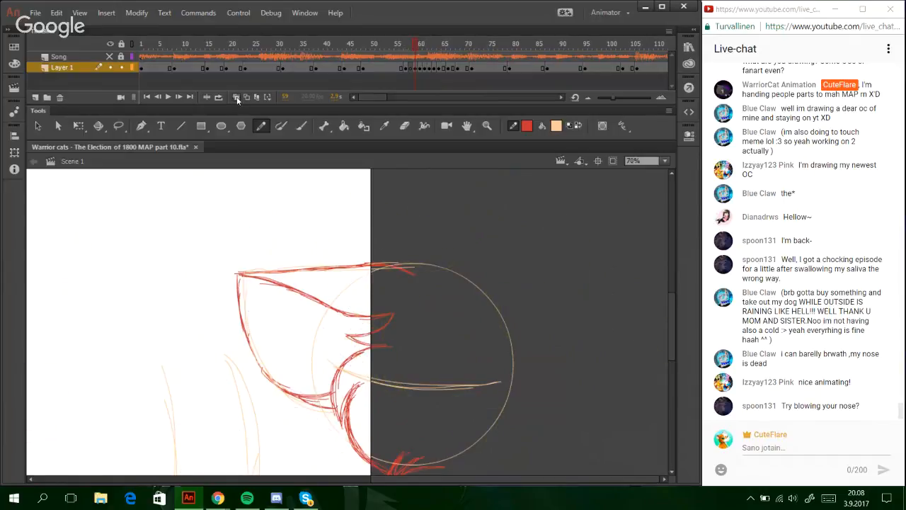
{"action": "left_click", "coordinate": [236, 97]}
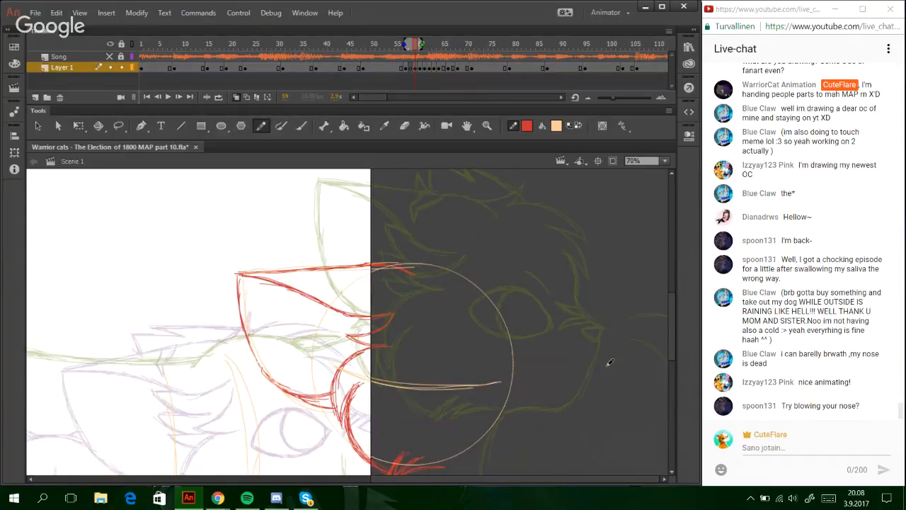
{"action": "mouse_move", "coordinate": [670, 349]}
{"action": "left_mouse_down"}
{"action": "mouse_move", "coordinate": [672, 361]}
{"action": "mouse_move", "coordinate": [658, 359]}
{"action": "mouse_move", "coordinate": [659, 348]}
{"action": "left_mouse_up"}
{"action": "mouse_move", "coordinate": [267, 336]}
{"action": "left_mouse_down"}
{"action": "mouse_move", "coordinate": [330, 353]}
{"action": "mouse_move", "coordinate": [319, 353]}
{"action": "left_mouse_up"}
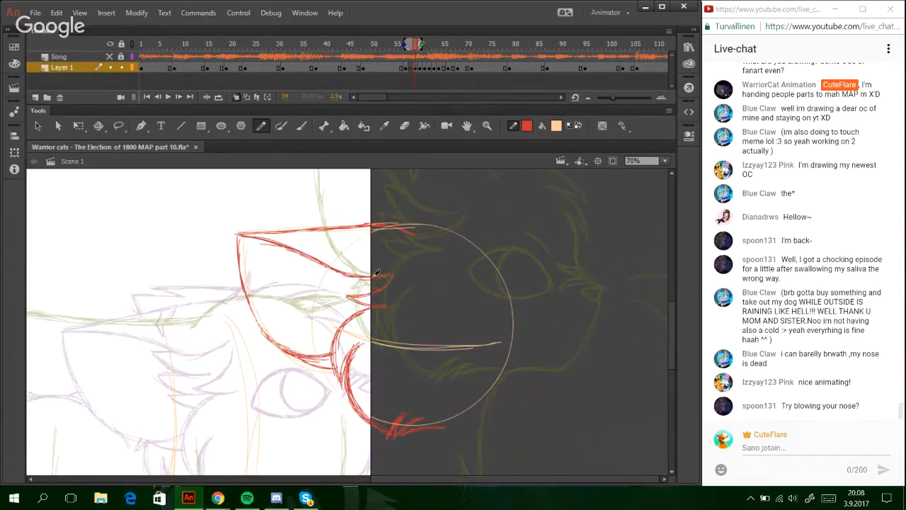
{"action": "key", "text": "l"}
- Delete the stray stroke beside the cat's ear
{"action": "double_click", "coordinate": [316, 373]}
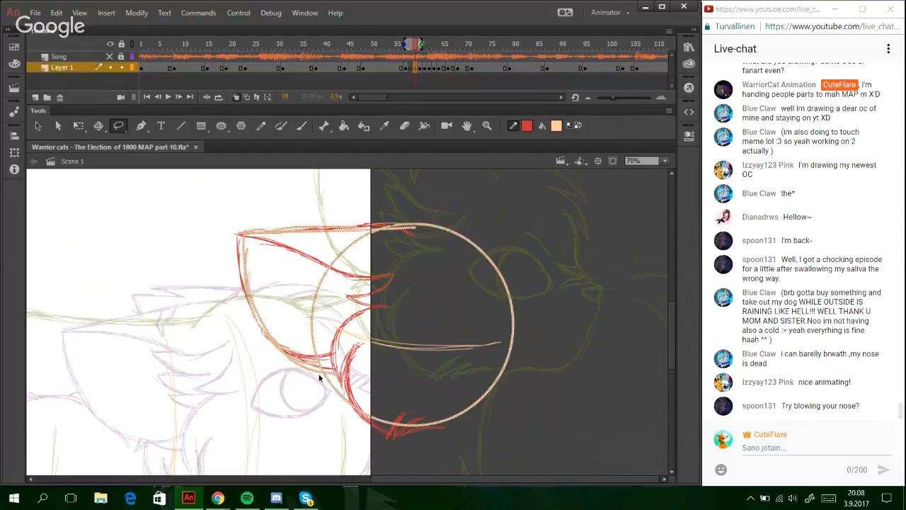
{"action": "left_click", "coordinate": [315, 374]}
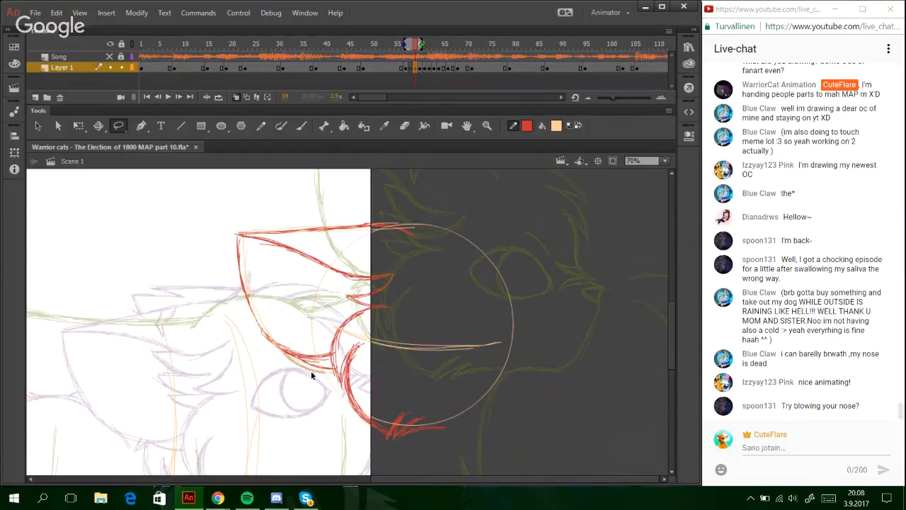
{"action": "key", "text": "Delete"}
- Pencil a pointed fur tuft on the head and a jaw line along the chin
{"action": "left_click", "coordinate": [260, 125]}
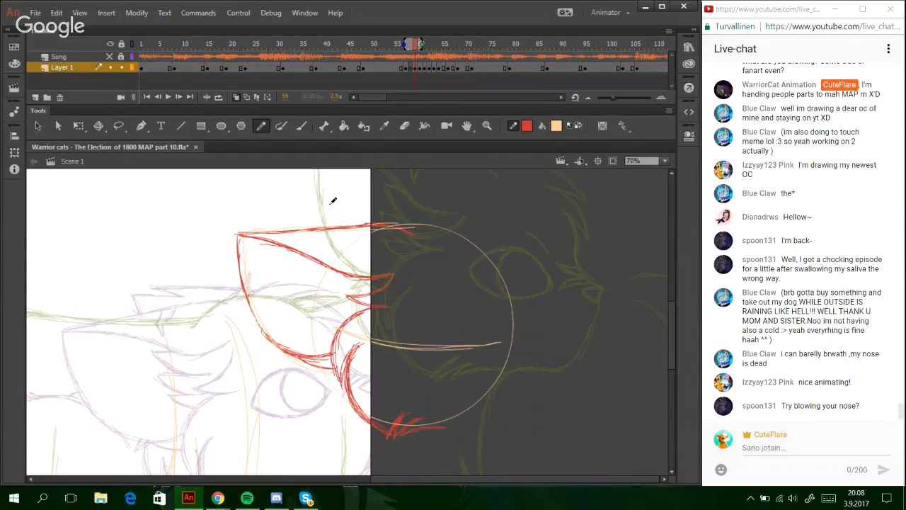
{"action": "mouse_move", "coordinate": [437, 207]}
{"action": "left_mouse_down"}
{"action": "mouse_move", "coordinate": [408, 229]}
{"action": "mouse_move", "coordinate": [440, 210]}
{"action": "mouse_move", "coordinate": [430, 229]}
{"action": "mouse_move", "coordinate": [439, 209]}
{"action": "mouse_move", "coordinate": [442, 228]}
{"action": "mouse_move", "coordinate": [475, 230]}
{"action": "mouse_move", "coordinate": [434, 226]}
{"action": "mouse_move", "coordinate": [509, 236]}
{"action": "mouse_move", "coordinate": [462, 220]}
{"action": "mouse_move", "coordinate": [506, 236]}
{"action": "mouse_move", "coordinate": [483, 225]}
{"action": "mouse_move", "coordinate": [473, 237]}
{"action": "mouse_move", "coordinate": [502, 237]}
{"action": "mouse_move", "coordinate": [468, 240]}
{"action": "mouse_move", "coordinate": [502, 244]}
{"action": "mouse_move", "coordinate": [491, 243]}
{"action": "mouse_move", "coordinate": [523, 264]}
{"action": "mouse_move", "coordinate": [510, 279]}
{"action": "mouse_move", "coordinate": [539, 342]}
{"action": "left_mouse_up"}
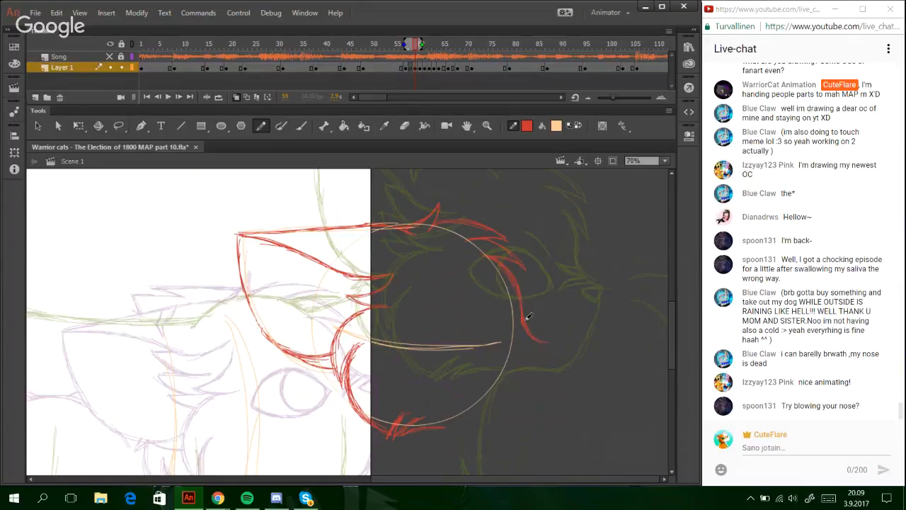
{"action": "mouse_move", "coordinate": [545, 348]}
{"action": "left_mouse_down"}
{"action": "mouse_move", "coordinate": [546, 337]}
{"action": "mouse_move", "coordinate": [543, 352]}
{"action": "mouse_move", "coordinate": [531, 341]}
{"action": "mouse_move", "coordinate": [548, 346]}
{"action": "mouse_move", "coordinate": [531, 412]}
{"action": "mouse_move", "coordinate": [544, 366]}
{"action": "mouse_move", "coordinate": [528, 403]}
{"action": "left_mouse_up"}
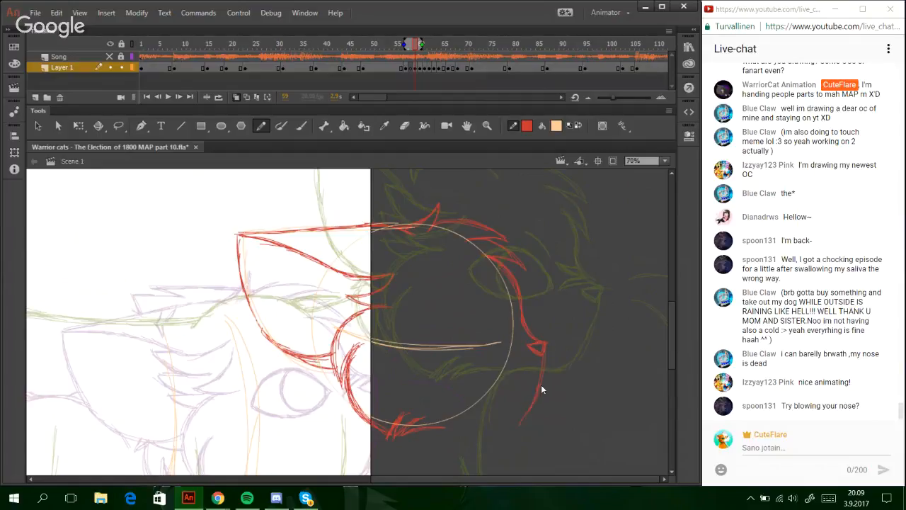
{"action": "mouse_move", "coordinate": [531, 402]}
{"action": "left_mouse_down"}
{"action": "mouse_move", "coordinate": [512, 425]}
{"action": "mouse_move", "coordinate": [473, 424]}
{"action": "left_mouse_up"}
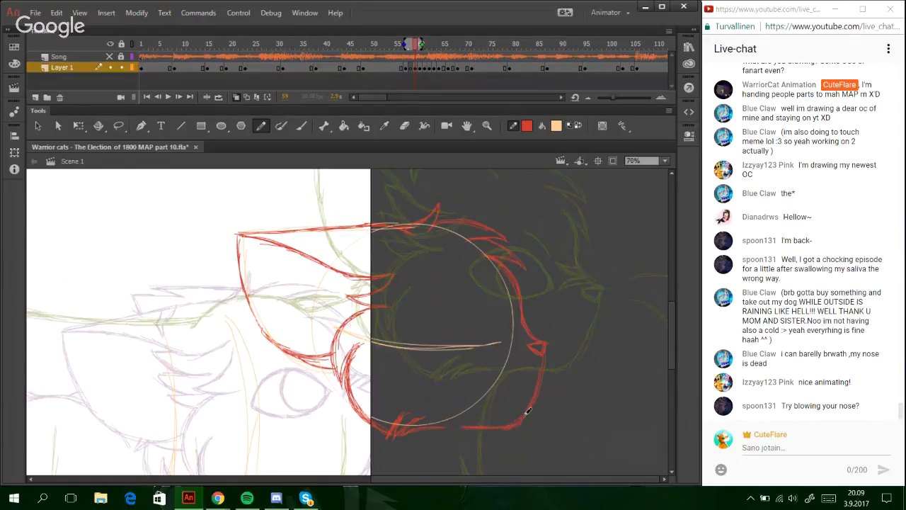
- Lasso the red jaw strokes, skew them with Free Transform and nudge them left
{"action": "left_click", "coordinate": [118, 125]}
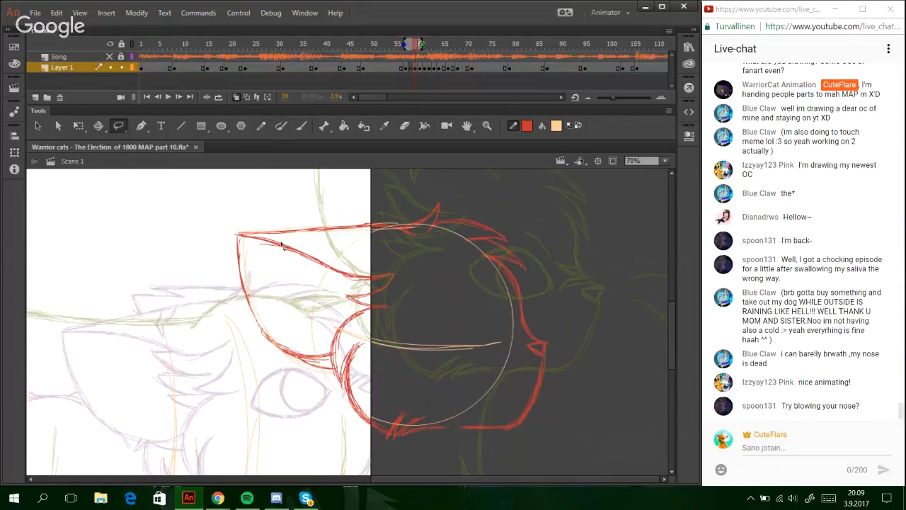
{"action": "mouse_move", "coordinate": [486, 414]}
{"action": "left_mouse_down"}
{"action": "mouse_move", "coordinate": [488, 425]}
{"action": "mouse_move", "coordinate": [565, 367]}
{"action": "mouse_move", "coordinate": [544, 350]}
{"action": "left_mouse_up"}
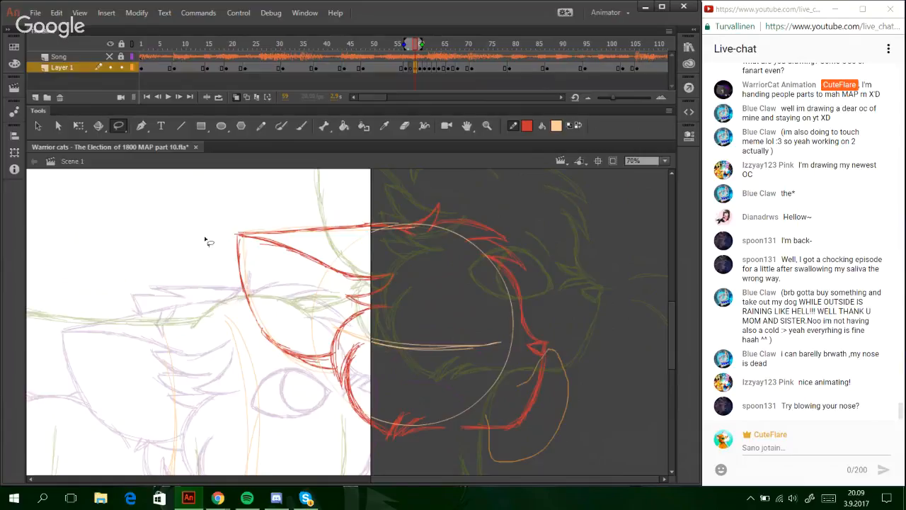
{"action": "left_click", "coordinate": [79, 126]}
{"action": "left_click_drag", "start_coordinate": [501, 429], "coordinate": [498, 429]}
{"action": "key", "text": "Left"}
{"action": "key", "text": "Left"}
{"action": "key", "text": "Left"}
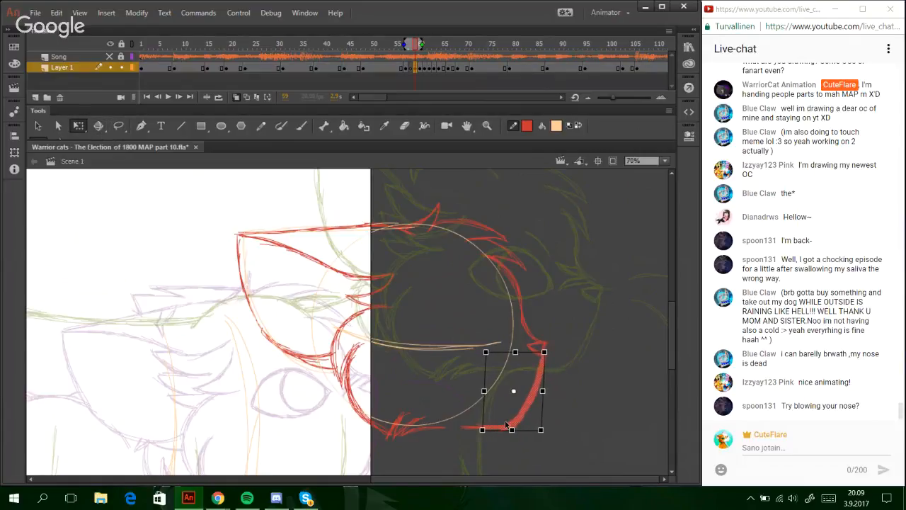
{"action": "left_click", "coordinate": [625, 328]}
- Sketch pointed fur tufts inside the ear, undoing the second tuft's lower strokes
{"action": "key", "text": "y"}
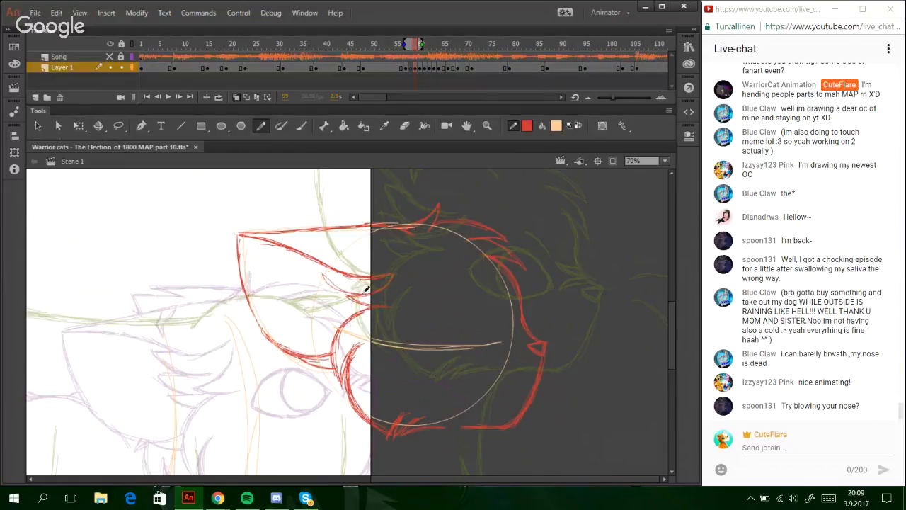
{"action": "mouse_move", "coordinate": [353, 296]}
{"action": "left_mouse_down"}
{"action": "mouse_move", "coordinate": [313, 266]}
{"action": "mouse_move", "coordinate": [343, 269]}
{"action": "mouse_move", "coordinate": [313, 267]}
{"action": "mouse_move", "coordinate": [324, 296]}
{"action": "mouse_move", "coordinate": [341, 289]}
{"action": "mouse_move", "coordinate": [309, 291]}
{"action": "left_mouse_up"}
{"action": "mouse_move", "coordinate": [315, 292]}
{"action": "left_mouse_down"}
{"action": "mouse_move", "coordinate": [347, 311]}
{"action": "mouse_move", "coordinate": [320, 290]}
{"action": "mouse_move", "coordinate": [340, 291]}
{"action": "mouse_move", "coordinate": [317, 293]}
{"action": "mouse_move", "coordinate": [346, 307]}
{"action": "mouse_move", "coordinate": [317, 293]}
{"action": "mouse_move", "coordinate": [353, 312]}
{"action": "mouse_move", "coordinate": [348, 315]}
{"action": "left_mouse_up"}
{"action": "key", "text": "ctrl+z"}
{"action": "key", "text": "ctrl+z"}
{"action": "key", "text": "ctrl+z"}
{"action": "key", "text": "ctrl+z"}
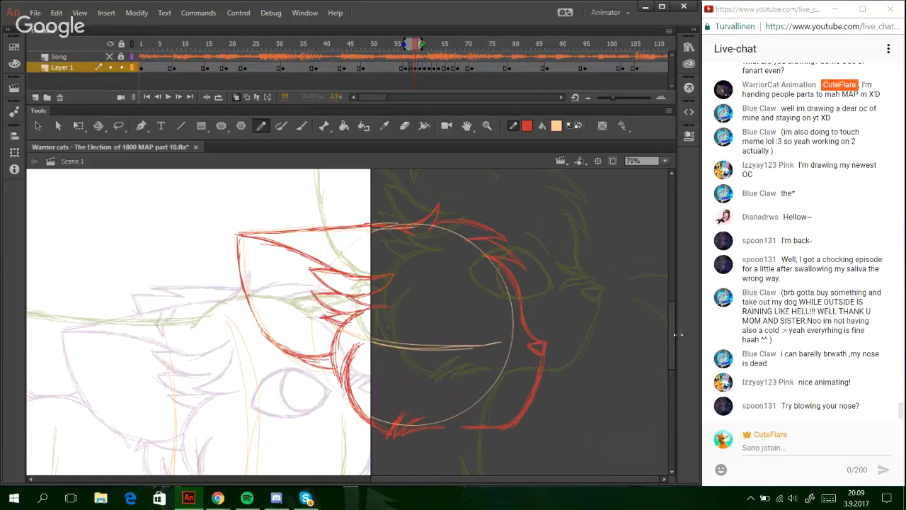
- Draw short jagged fur lines leftward from the spike along the head top
{"action": "left_click_drag", "start_coordinate": [674, 334], "coordinate": [666, 320]}
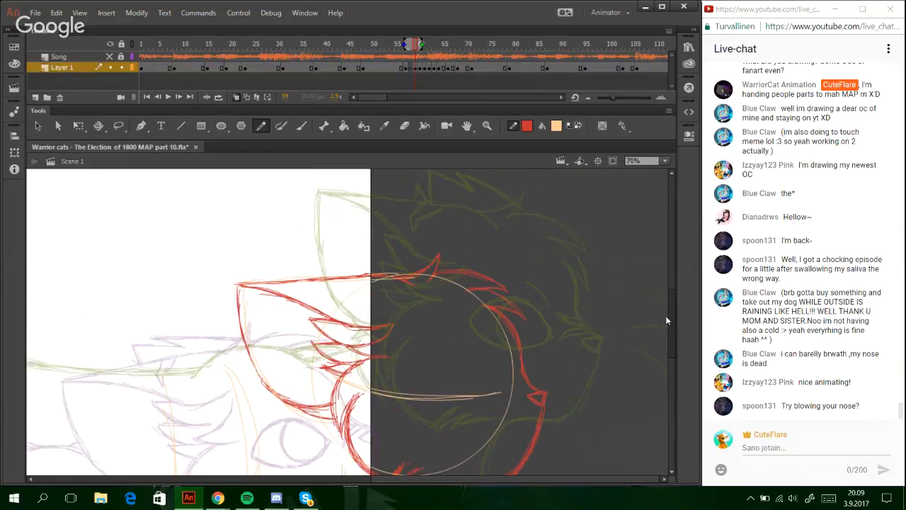
{"action": "left_click_drag", "start_coordinate": [666, 317], "coordinate": [666, 320]}
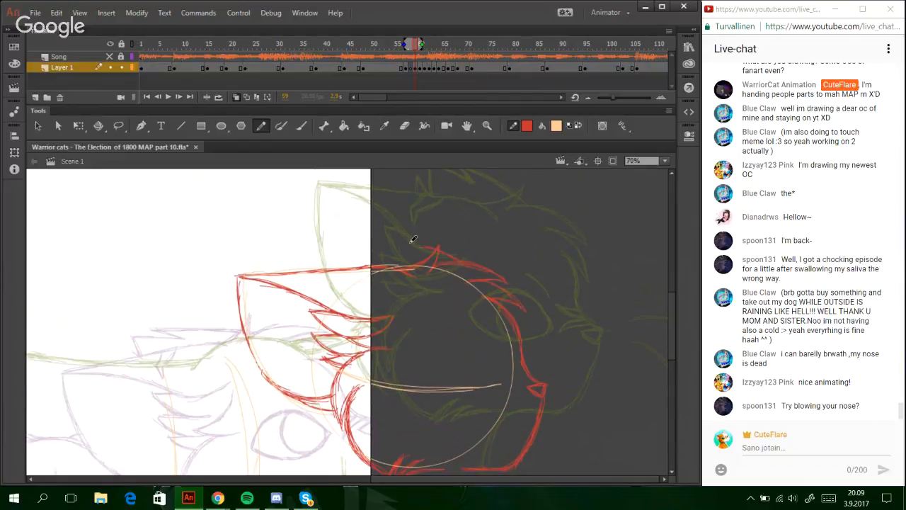
{"action": "left_click_drag", "start_coordinate": [411, 242], "coordinate": [364, 228]}
{"action": "key", "text": "ctrl+z"}
{"action": "left_click_drag", "start_coordinate": [443, 252], "coordinate": [391, 232]}
{"action": "left_click_drag", "start_coordinate": [386, 236], "coordinate": [331, 227]}
- Sketch the ear's vertical edge and inner line, erasing the top of the corner stroke
{"action": "left_click_drag", "start_coordinate": [329, 261], "coordinate": [331, 230]}
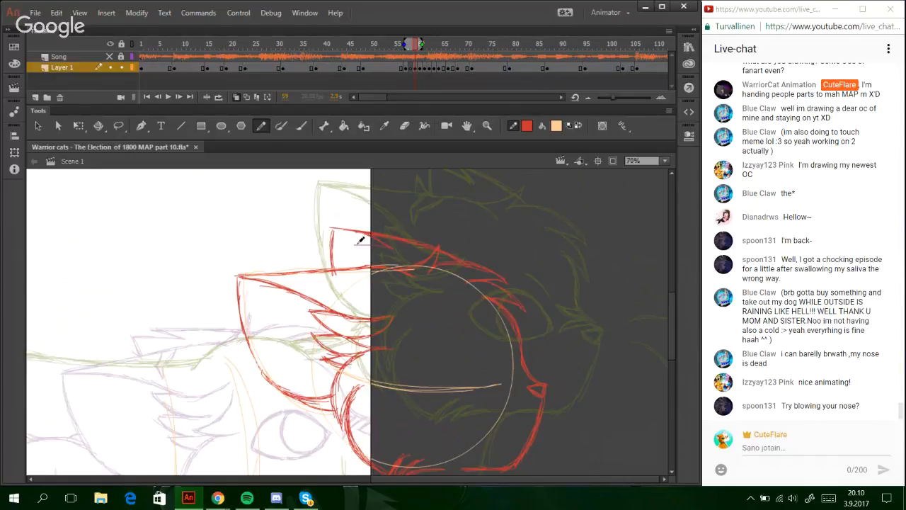
{"action": "mouse_move", "coordinate": [347, 238]}
{"action": "left_mouse_down"}
{"action": "mouse_move", "coordinate": [393, 247]}
{"action": "mouse_move", "coordinate": [343, 236]}
{"action": "mouse_move", "coordinate": [342, 267]}
{"action": "left_mouse_up"}
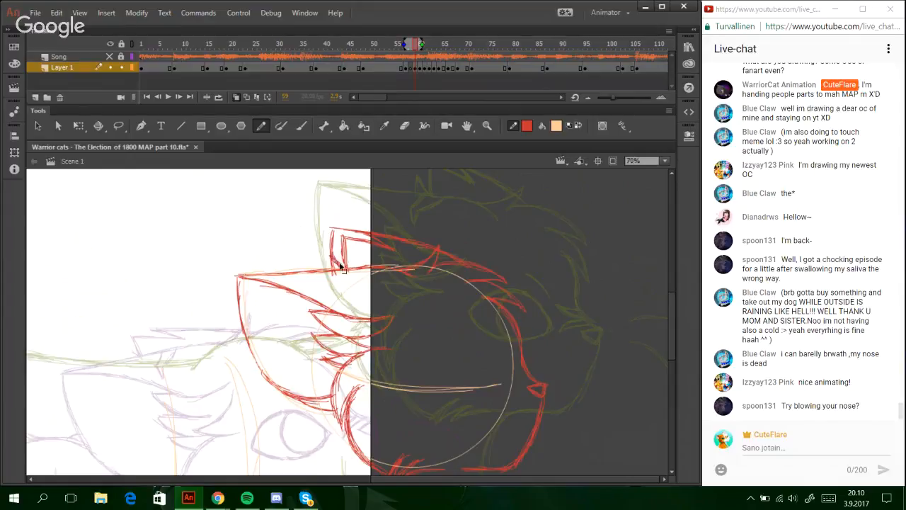
{"action": "left_click", "coordinate": [405, 126]}
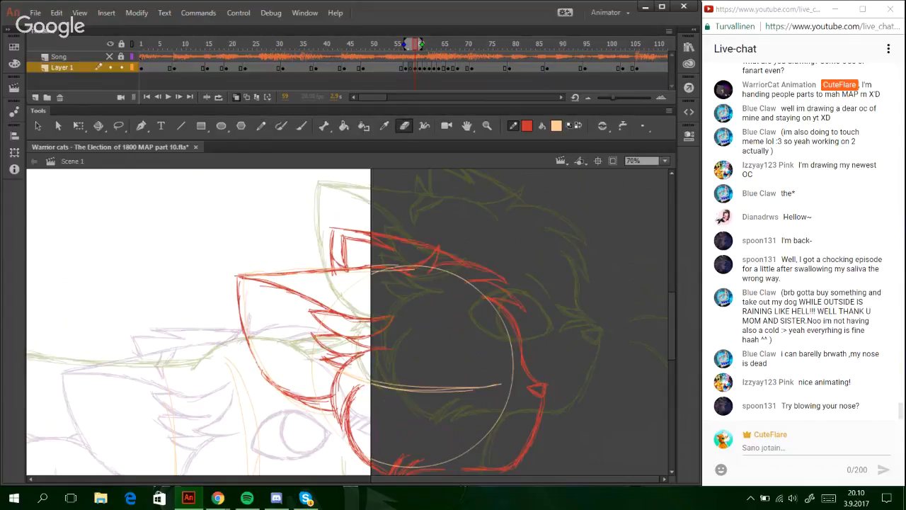
{"action": "left_click_drag", "start_coordinate": [333, 228], "coordinate": [356, 232]}
{"action": "left_click", "coordinate": [261, 125]}
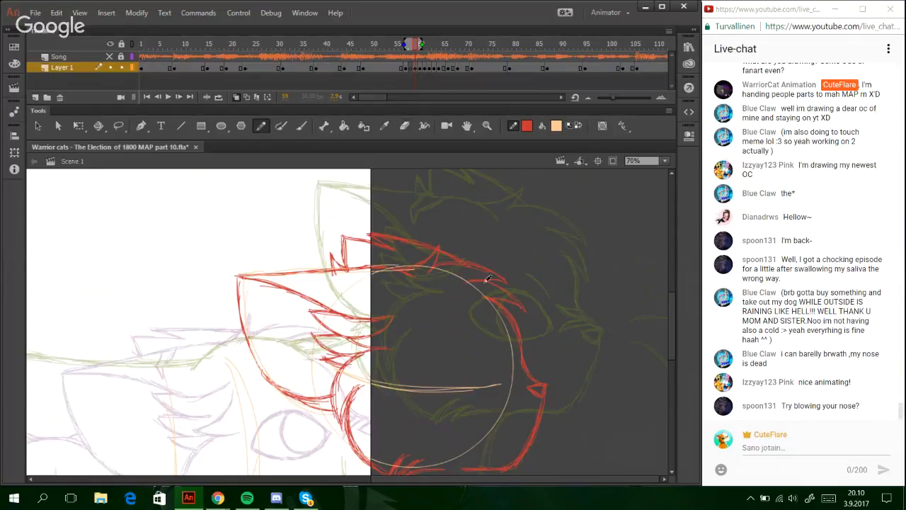
{"action": "left_click_drag", "start_coordinate": [670, 330], "coordinate": [671, 346]}
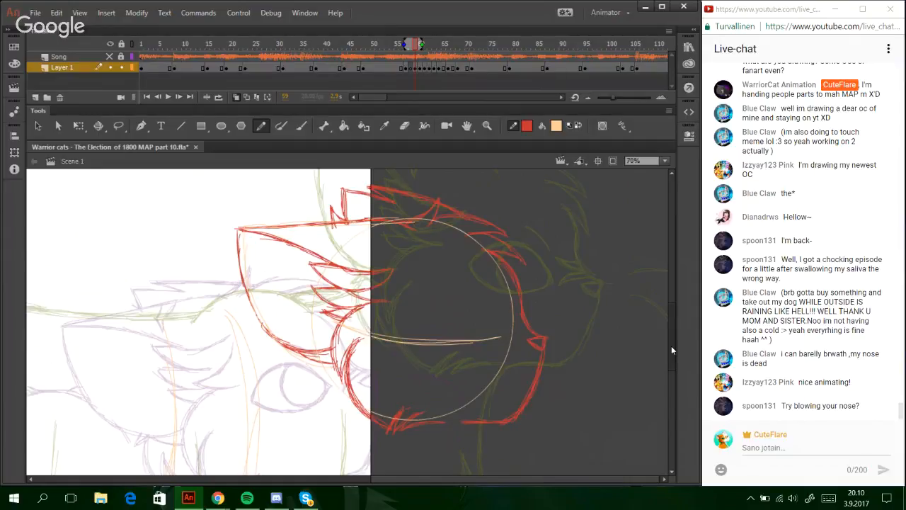
- Pencil the face curve, head marks, the eye's curved outline and a cheek fur tuft
{"action": "scroll", "coordinate": [672, 346], "scroll_direction": "down", "scroll_amount": 1}
{"action": "mouse_move", "coordinate": [568, 312]}
{"action": "left_mouse_down"}
{"action": "mouse_move", "coordinate": [632, 316]}
{"action": "mouse_move", "coordinate": [598, 308]}
{"action": "mouse_move", "coordinate": [616, 310]}
{"action": "mouse_move", "coordinate": [657, 330]}
{"action": "left_mouse_up"}
{"action": "left_click_drag", "start_coordinate": [577, 484], "coordinate": [619, 484]}
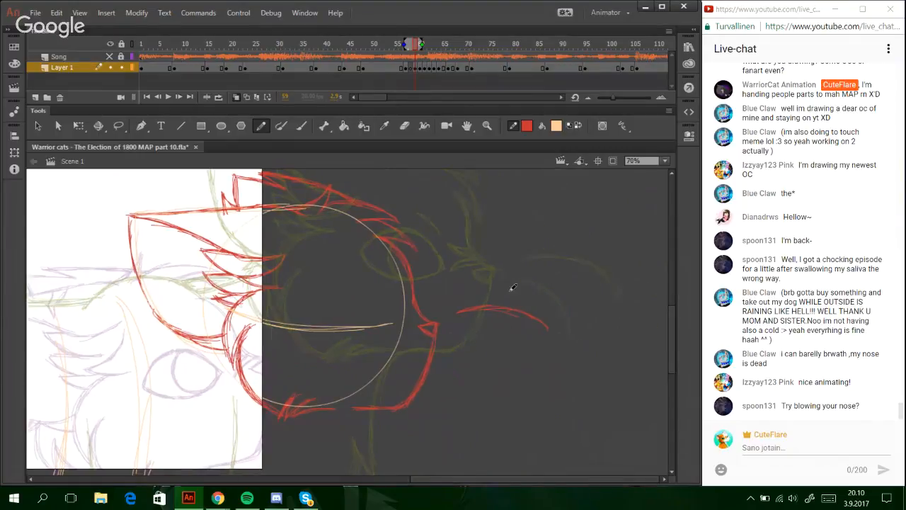
{"action": "mouse_move", "coordinate": [459, 332]}
{"action": "left_mouse_down"}
{"action": "mouse_move", "coordinate": [492, 349]}
{"action": "mouse_move", "coordinate": [510, 363]}
{"action": "left_mouse_up"}
{"action": "left_click_drag", "start_coordinate": [366, 275], "coordinate": [401, 296]}
{"action": "mouse_move", "coordinate": [378, 317]}
{"action": "left_mouse_down"}
{"action": "mouse_move", "coordinate": [375, 302]}
{"action": "mouse_move", "coordinate": [328, 286]}
{"action": "mouse_move", "coordinate": [383, 315]}
{"action": "left_mouse_up"}
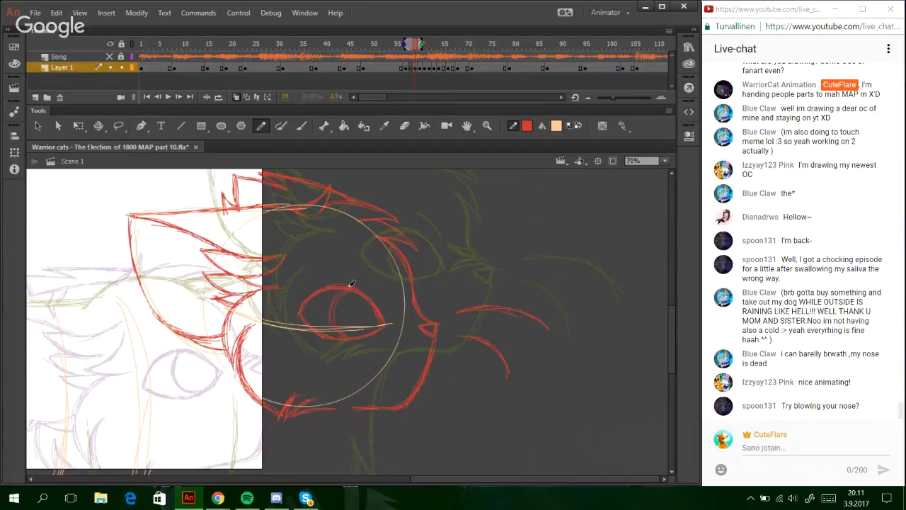
{"action": "left_click_drag", "start_coordinate": [347, 286], "coordinate": [336, 324]}
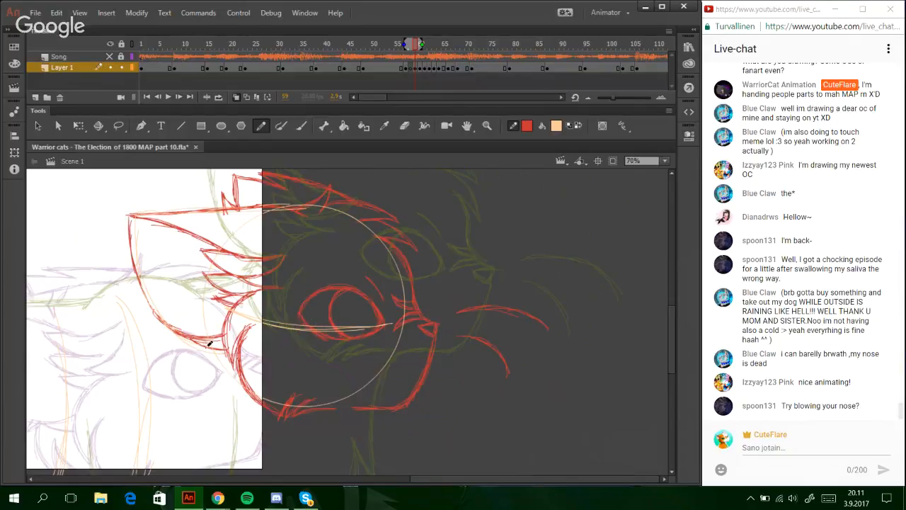
{"action": "mouse_move", "coordinate": [202, 357]}
{"action": "left_mouse_down"}
{"action": "mouse_move", "coordinate": [221, 349]}
{"action": "mouse_move", "coordinate": [226, 384]}
{"action": "mouse_move", "coordinate": [238, 384]}
{"action": "left_mouse_up"}
- Delete the pale guide circle and the leftover line through the eye
{"action": "double_click", "coordinate": [239, 386]}
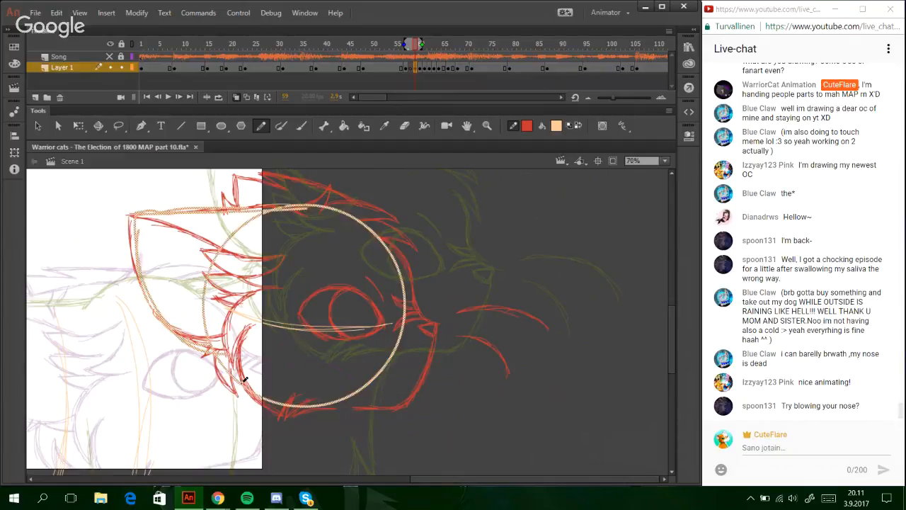
{"action": "key", "text": "Delete"}
{"action": "left_click", "coordinate": [282, 325]}
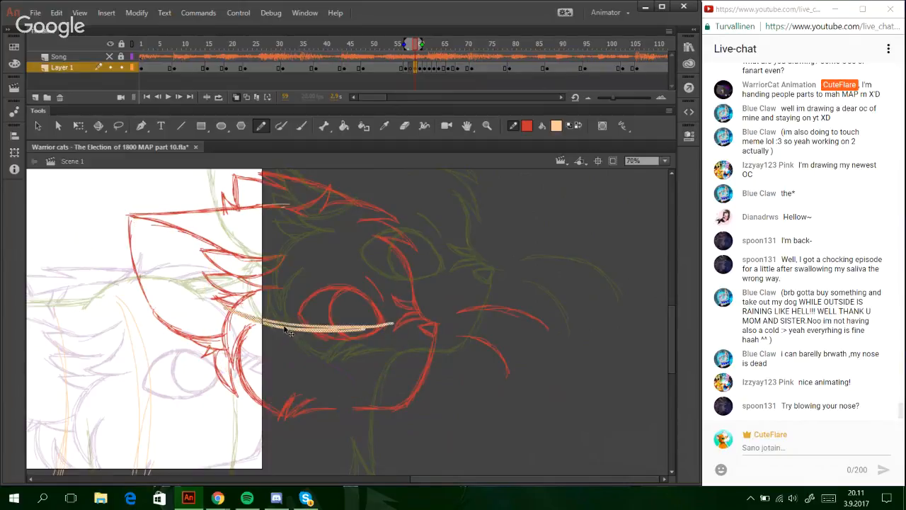
{"action": "key", "text": "Delete"}
{"action": "left_click", "coordinate": [119, 125]}
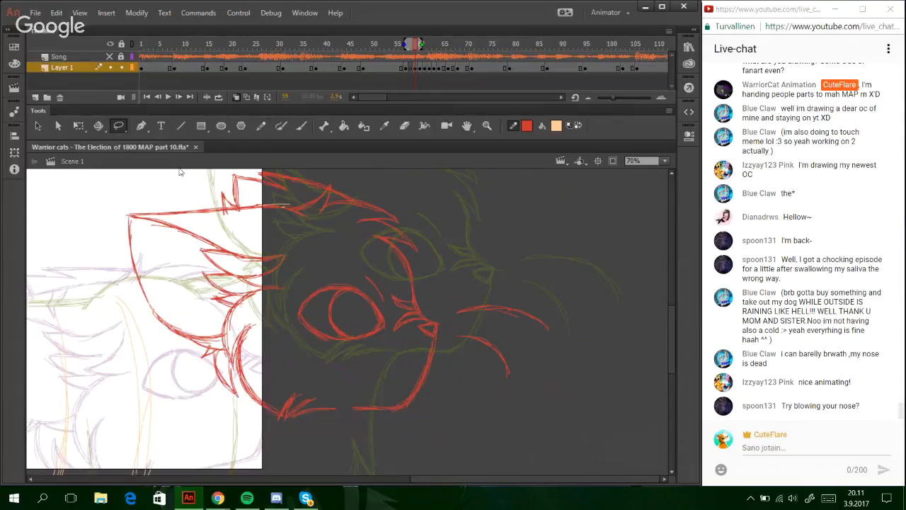
- Drop a trial lasso selection and retrace the ear outline and cheek fur in red
{"action": "mouse_move", "coordinate": [288, 241]}
{"action": "left_mouse_down"}
{"action": "mouse_move", "coordinate": [304, 262]}
{"action": "mouse_move", "coordinate": [282, 371]}
{"action": "mouse_move", "coordinate": [305, 376]}
{"action": "mouse_move", "coordinate": [340, 404]}
{"action": "mouse_move", "coordinate": [322, 354]}
{"action": "left_mouse_up"}
{"action": "mouse_move", "coordinate": [259, 243]}
{"action": "left_mouse_down"}
{"action": "mouse_move", "coordinate": [282, 260]}
{"action": "mouse_move", "coordinate": [273, 263]}
{"action": "mouse_move", "coordinate": [285, 248]}
{"action": "mouse_move", "coordinate": [267, 234]}
{"action": "mouse_move", "coordinate": [178, 228]}
{"action": "mouse_move", "coordinate": [164, 272]}
{"action": "mouse_move", "coordinate": [220, 304]}
{"action": "mouse_move", "coordinate": [237, 304]}
{"action": "mouse_move", "coordinate": [248, 291]}
{"action": "mouse_move", "coordinate": [238, 283]}
{"action": "mouse_move", "coordinate": [252, 272]}
{"action": "mouse_move", "coordinate": [305, 259]}
{"action": "left_mouse_up"}
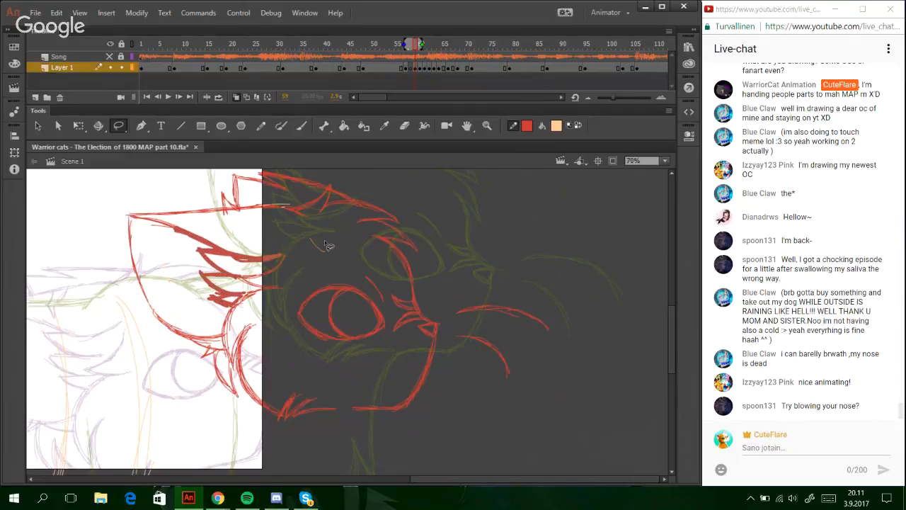
{"action": "key", "text": "y"}
{"action": "left_click_drag", "start_coordinate": [286, 212], "coordinate": [287, 219]}
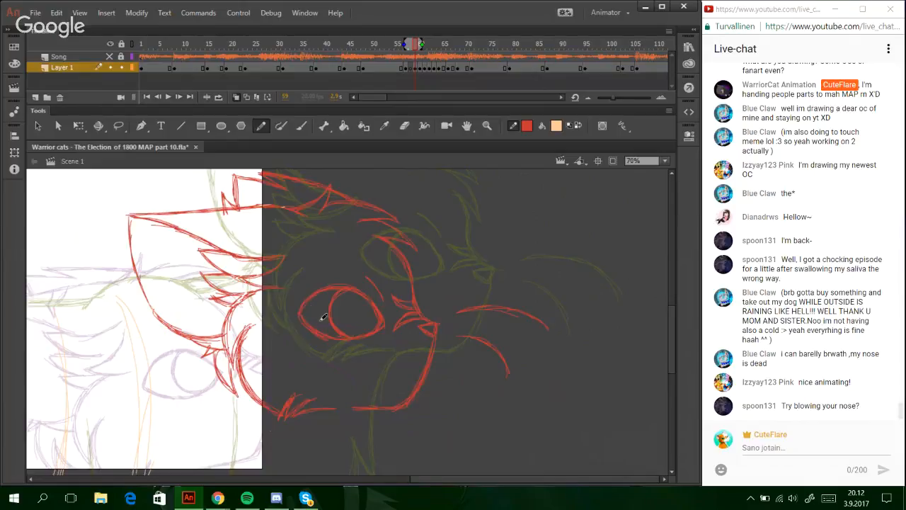
{"action": "left_click_drag", "start_coordinate": [232, 366], "coordinate": [252, 393]}
{"action": "left_click_drag", "start_coordinate": [433, 477], "coordinate": [393, 476]}
{"action": "left_click_drag", "start_coordinate": [669, 336], "coordinate": [650, 359]}
{"action": "left_click_drag", "start_coordinate": [449, 478], "coordinate": [406, 478]}
{"action": "left_click_drag", "start_coordinate": [671, 341], "coordinate": [672, 329]}
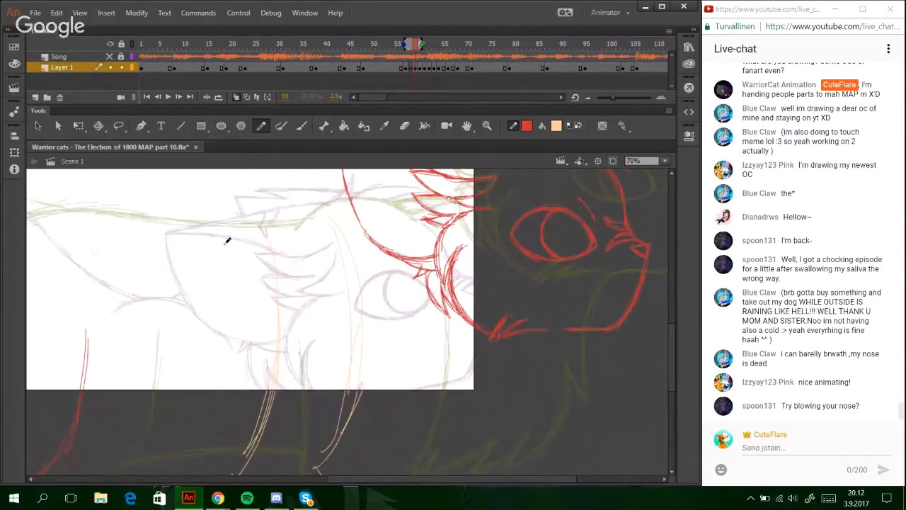
- Draw the cat's back curve in red, discarding earlier arched attempts before the final stroke
{"action": "mouse_move", "coordinate": [225, 249]}
{"action": "left_mouse_down"}
{"action": "mouse_move", "coordinate": [269, 234]}
{"action": "mouse_move", "coordinate": [318, 242]}
{"action": "left_mouse_up"}
{"action": "key", "text": "ctrl+z"}
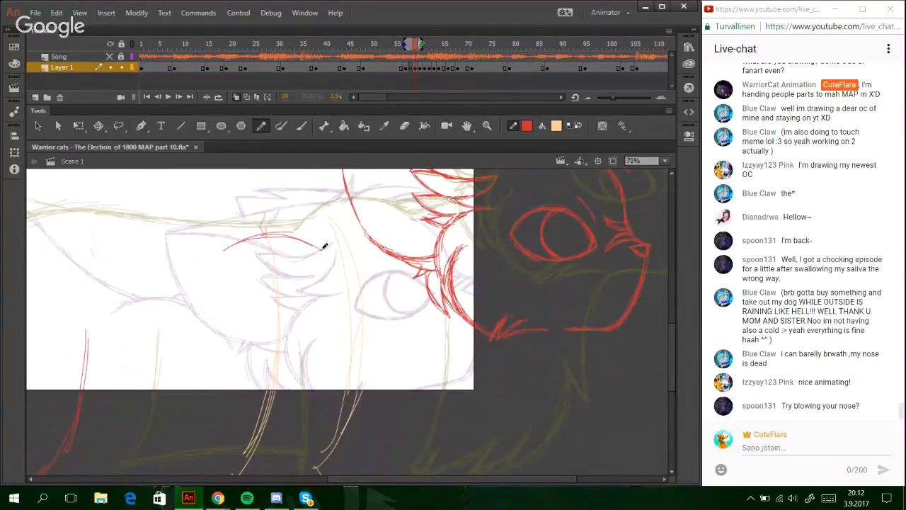
{"action": "key", "text": "ctrl+z"}
{"action": "key", "text": "ctrl+z"}
{"action": "mouse_move", "coordinate": [233, 254]}
{"action": "left_mouse_down"}
{"action": "mouse_move", "coordinate": [277, 237]}
{"action": "mouse_move", "coordinate": [286, 239]}
{"action": "mouse_move", "coordinate": [238, 253]}
{"action": "mouse_move", "coordinate": [326, 249]}
{"action": "left_mouse_up"}
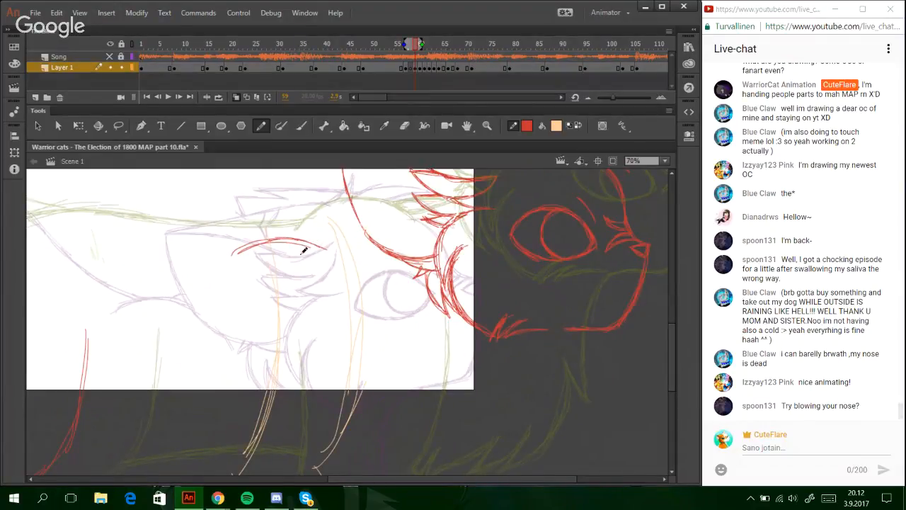
{"action": "left_click_drag", "start_coordinate": [270, 244], "coordinate": [305, 236]}
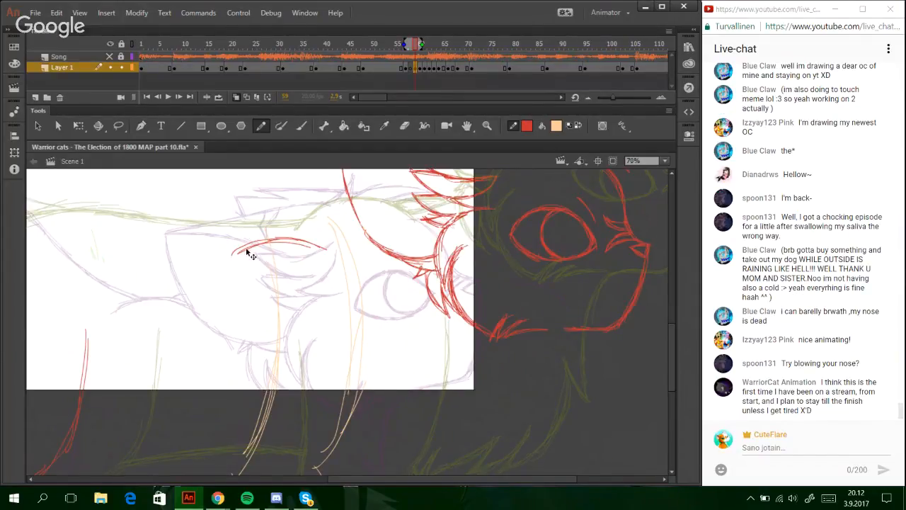
{"action": "double_click", "coordinate": [247, 251], "text": "ctrl"}
{"action": "key", "text": "Delete"}
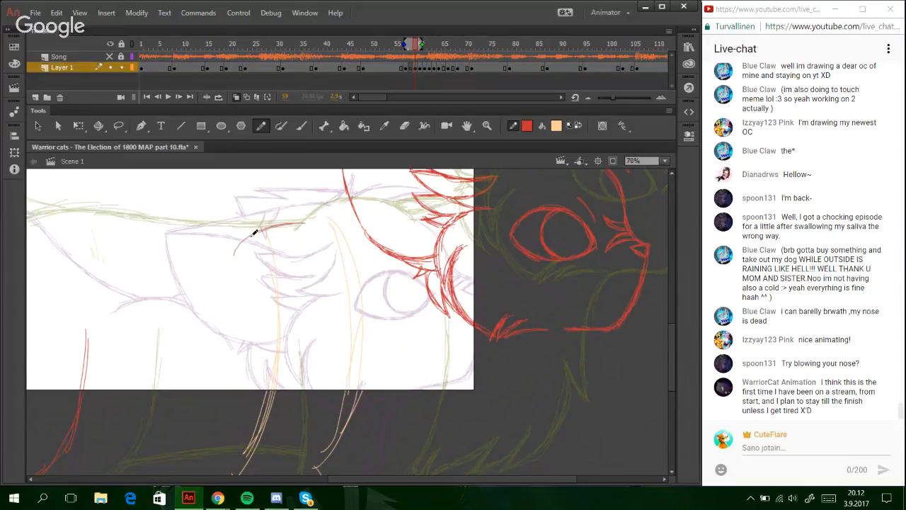
{"action": "mouse_move", "coordinate": [231, 252]}
{"action": "left_mouse_down"}
{"action": "mouse_move", "coordinate": [311, 236]}
{"action": "mouse_move", "coordinate": [271, 236]}
{"action": "mouse_move", "coordinate": [283, 230]}
{"action": "mouse_move", "coordinate": [320, 236]}
{"action": "mouse_move", "coordinate": [289, 229]}
{"action": "mouse_move", "coordinate": [226, 256]}
{"action": "mouse_move", "coordinate": [295, 230]}
{"action": "mouse_move", "coordinate": [258, 246]}
{"action": "mouse_move", "coordinate": [288, 230]}
{"action": "mouse_move", "coordinate": [264, 234]}
{"action": "mouse_move", "coordinate": [312, 236]}
{"action": "mouse_move", "coordinate": [247, 242]}
{"action": "left_mouse_up"}
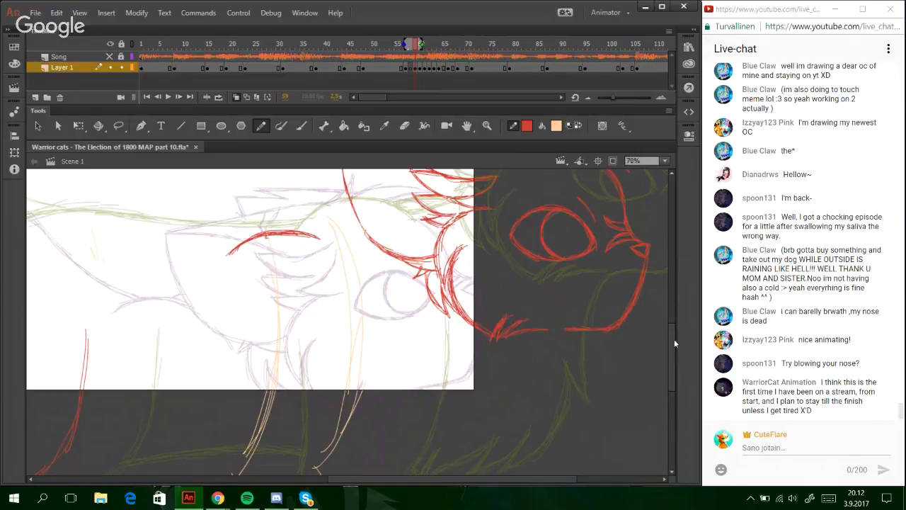
{"action": "left_click_drag", "start_coordinate": [674, 339], "coordinate": [676, 350]}
{"action": "mouse_move", "coordinate": [278, 453]}
{"action": "left_mouse_down"}
{"action": "mouse_move", "coordinate": [305, 436]}
{"action": "mouse_move", "coordinate": [358, 310]}
{"action": "mouse_move", "coordinate": [354, 337]}
{"action": "mouse_move", "coordinate": [354, 287]}
{"action": "left_mouse_up"}
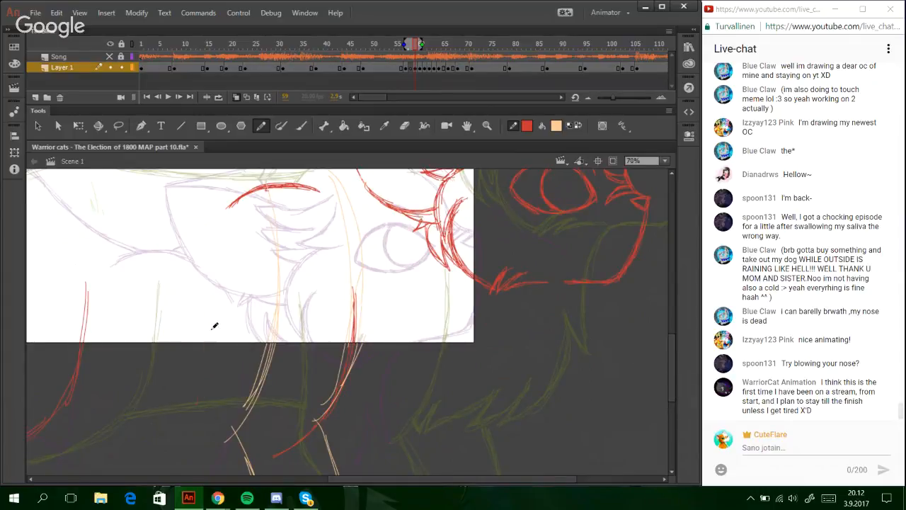
- Trace both sides of the front leg down to the rounded paw, undoing the last thick stroke
{"action": "left_click_drag", "start_coordinate": [213, 327], "coordinate": [193, 454]}
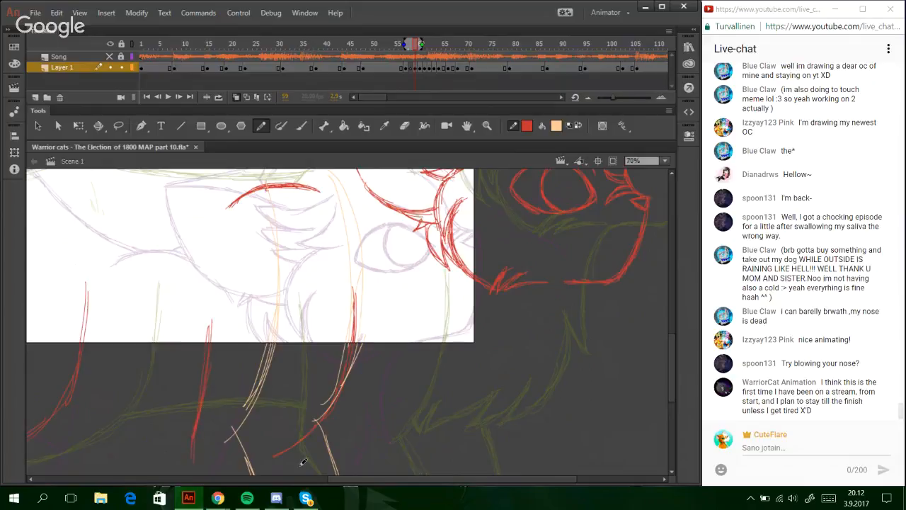
{"action": "scroll", "coordinate": [673, 382], "scroll_direction": "down", "scroll_amount": 2}
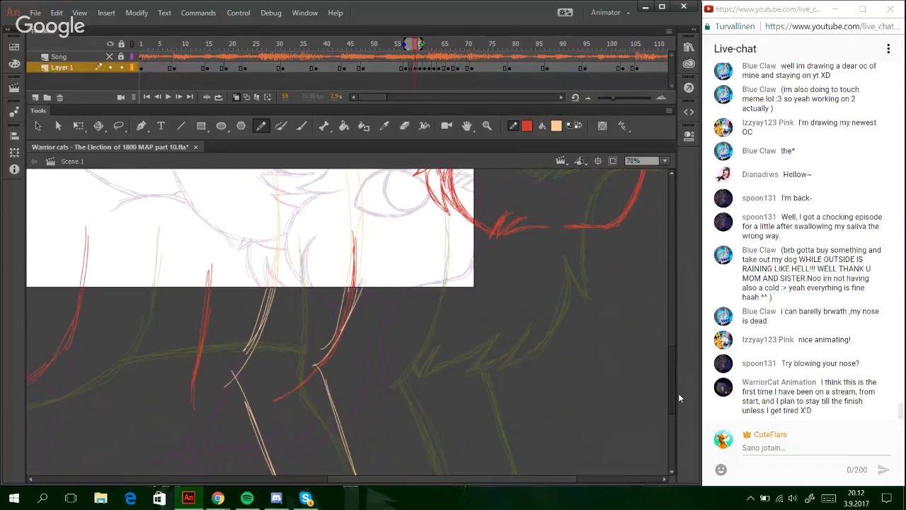
{"action": "scroll", "coordinate": [678, 393], "scroll_direction": "down", "scroll_amount": 4}
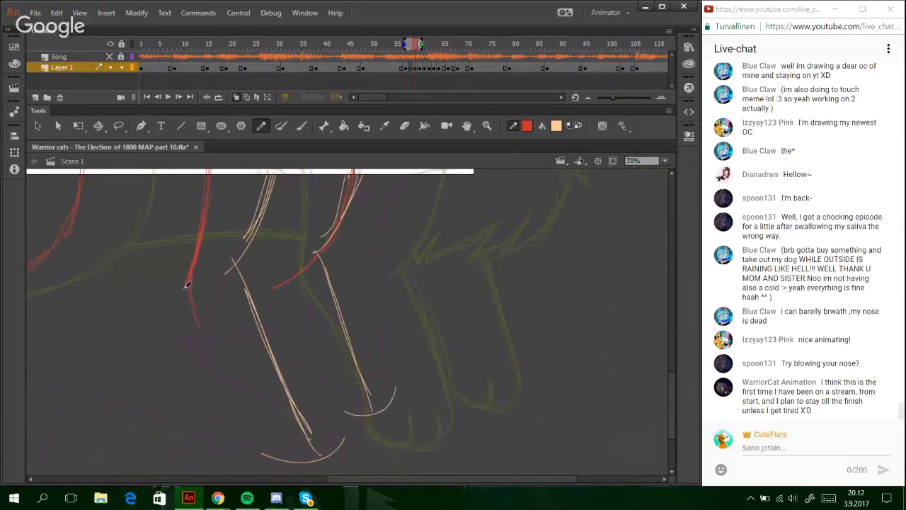
{"action": "left_click_drag", "start_coordinate": [192, 289], "coordinate": [244, 401]}
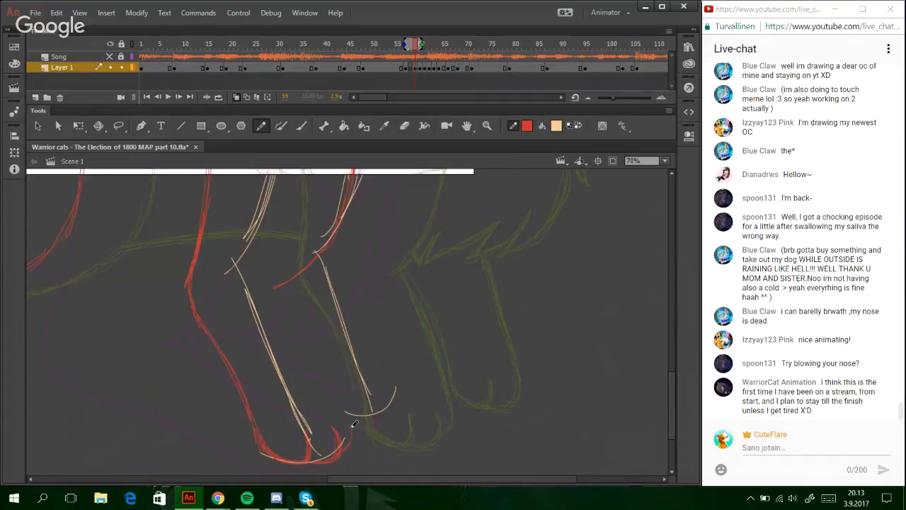
{"action": "left_click_drag", "start_coordinate": [342, 414], "coordinate": [327, 374]}
{"action": "left_click_drag", "start_coordinate": [312, 344], "coordinate": [292, 283]}
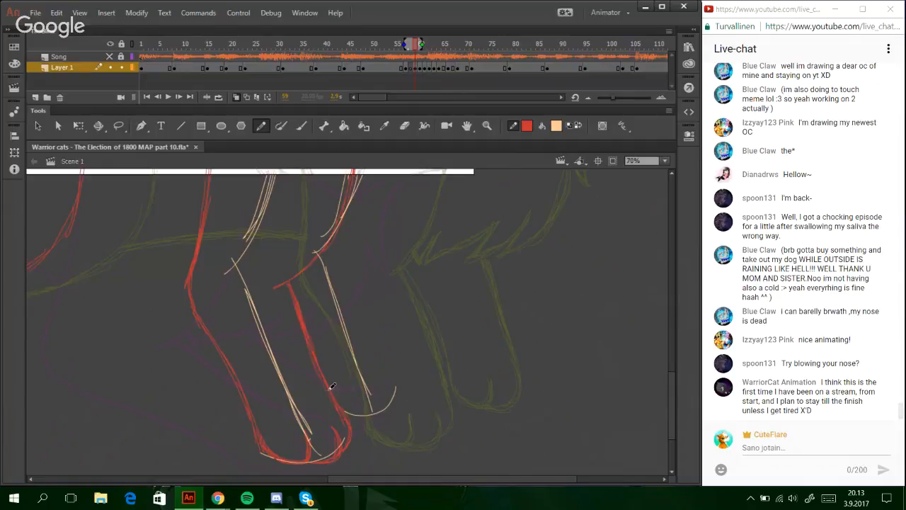
{"action": "left_click_drag", "start_coordinate": [324, 369], "coordinate": [285, 287]}
{"action": "mouse_move", "coordinate": [203, 226]}
{"action": "left_mouse_down"}
{"action": "mouse_move", "coordinate": [195, 283]}
{"action": "mouse_move", "coordinate": [220, 345]}
{"action": "left_mouse_up"}
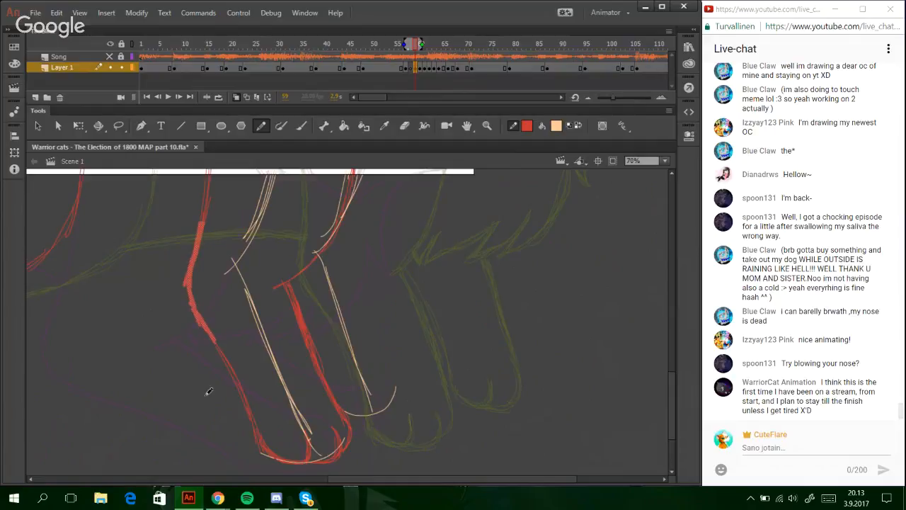
{"action": "key", "text": "ctrl+z"}
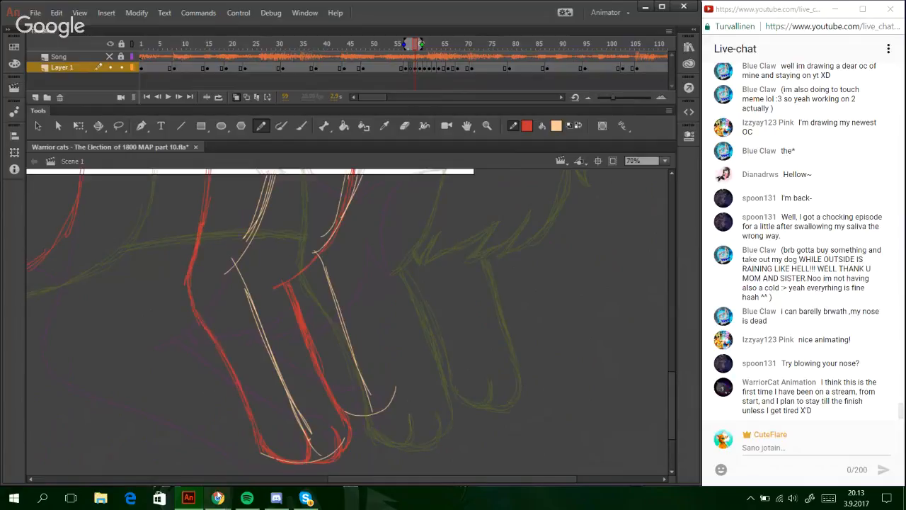
- Check the YouTube stream's live chat, then return to the animation
{"action": "mouse_move", "coordinate": [217, 498]}
{"action": "left_click", "coordinate": [191, 456]}
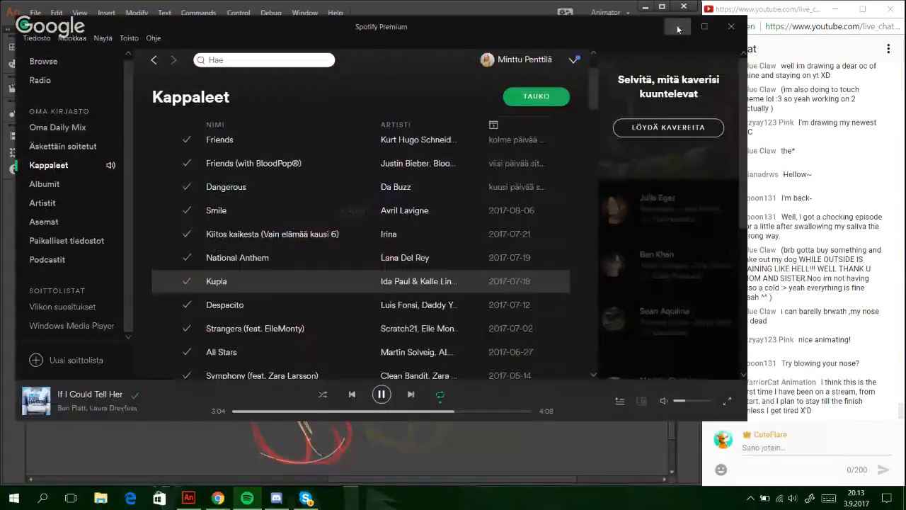
{"action": "left_click", "coordinate": [678, 28]}
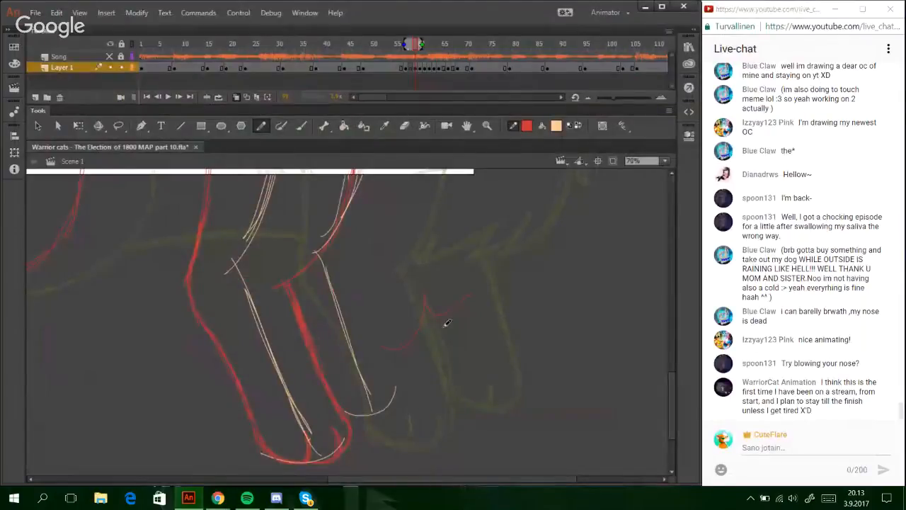
- Bring up the Discord group chat from the taskbar
{"action": "scroll", "coordinate": [668, 363], "scroll_direction": "up", "scroll_amount": 5}
{"action": "mouse_move", "coordinate": [657, 348]}
{"action": "left_mouse_down"}
{"action": "mouse_move", "coordinate": [663, 368]}
{"action": "mouse_move", "coordinate": [656, 347]}
{"action": "left_mouse_up"}
{"action": "left_click_drag", "start_coordinate": [293, 223], "coordinate": [330, 238]}
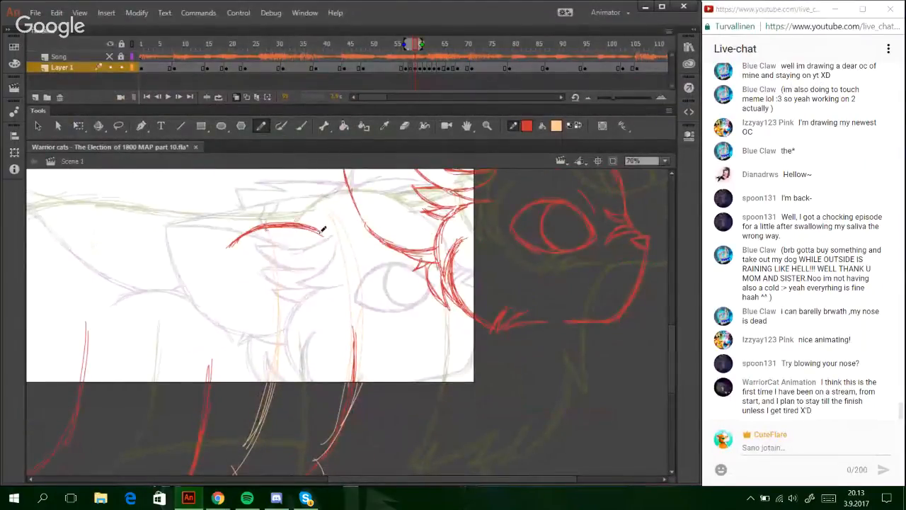
{"action": "left_click", "coordinate": [276, 498]}
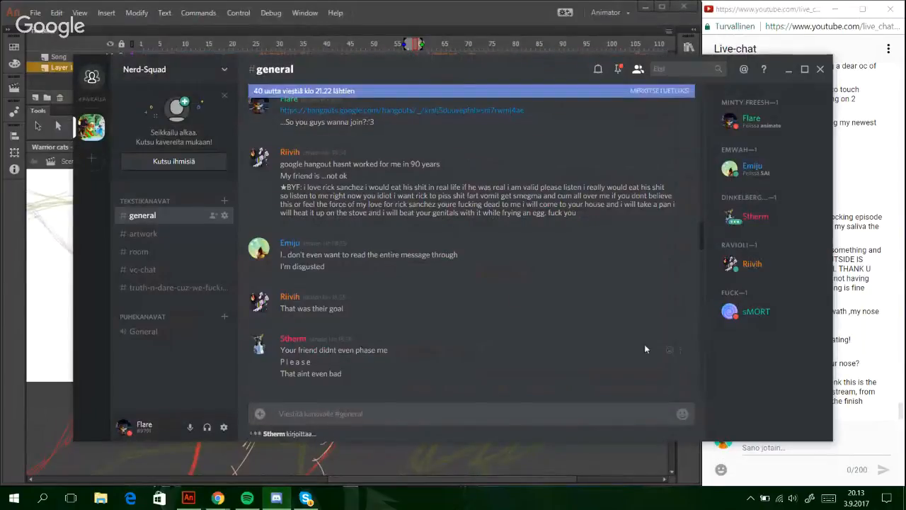
- Read the newer #general messages in Nerd-Squad, then minimise Discord
{"action": "scroll", "coordinate": [702, 239], "scroll_direction": "down", "scroll_amount": 5}
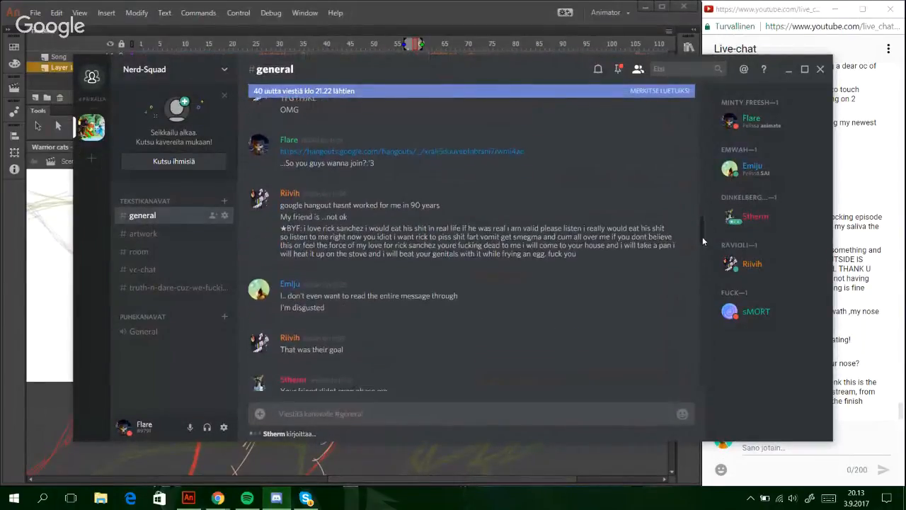
{"action": "left_click_drag", "start_coordinate": [702, 253], "coordinate": [700, 235]}
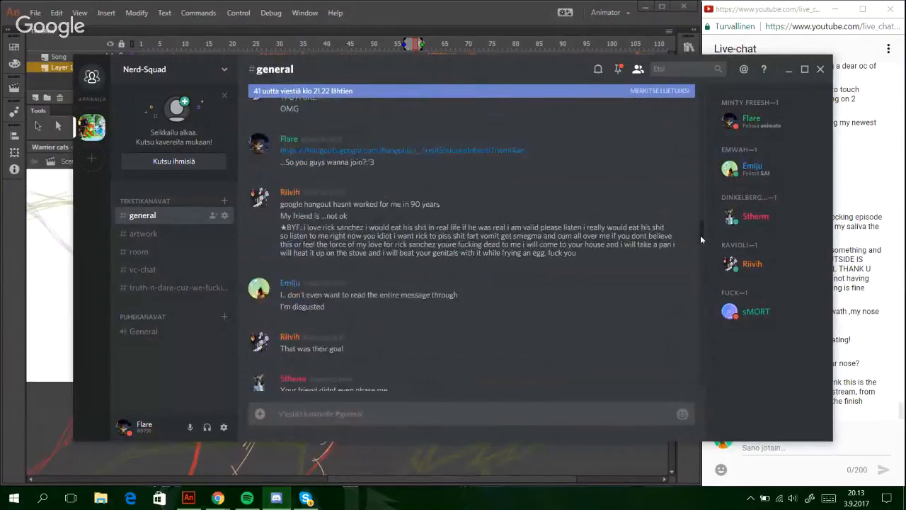
{"action": "left_click", "coordinate": [788, 69]}
- Undo the stray stroke and extend the right-side red curve down from the back toward the chest
{"action": "key", "text": "ctrl+z"}
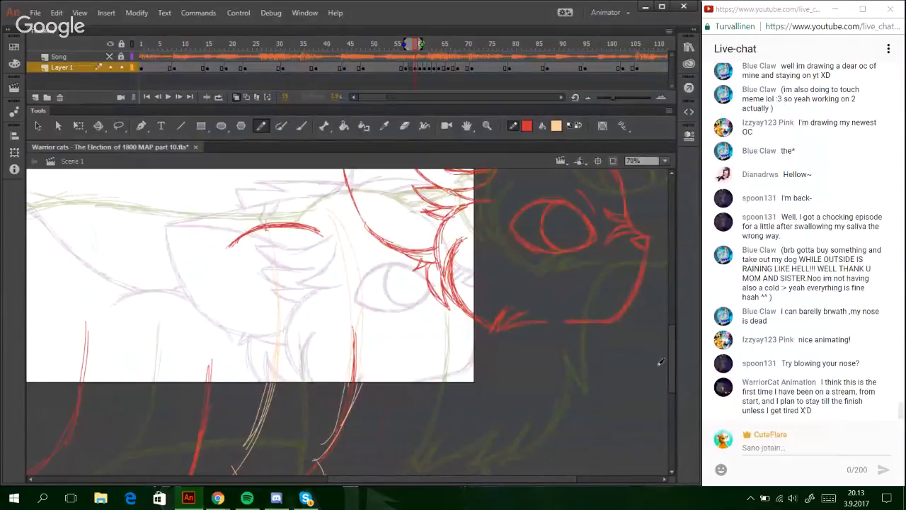
{"action": "left_click_drag", "start_coordinate": [673, 351], "coordinate": [673, 376]}
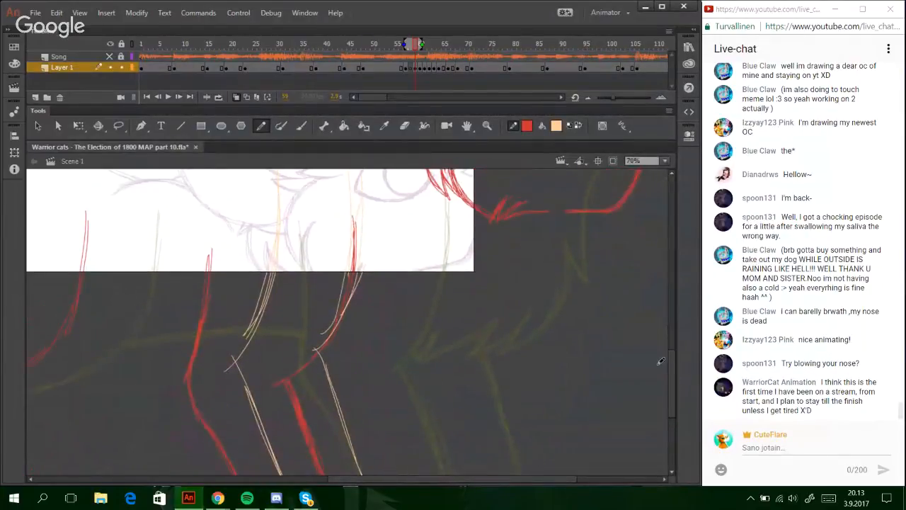
{"action": "left_click_drag", "start_coordinate": [568, 213], "coordinate": [535, 223]}
{"action": "left_click_drag", "start_coordinate": [525, 228], "coordinate": [508, 309]}
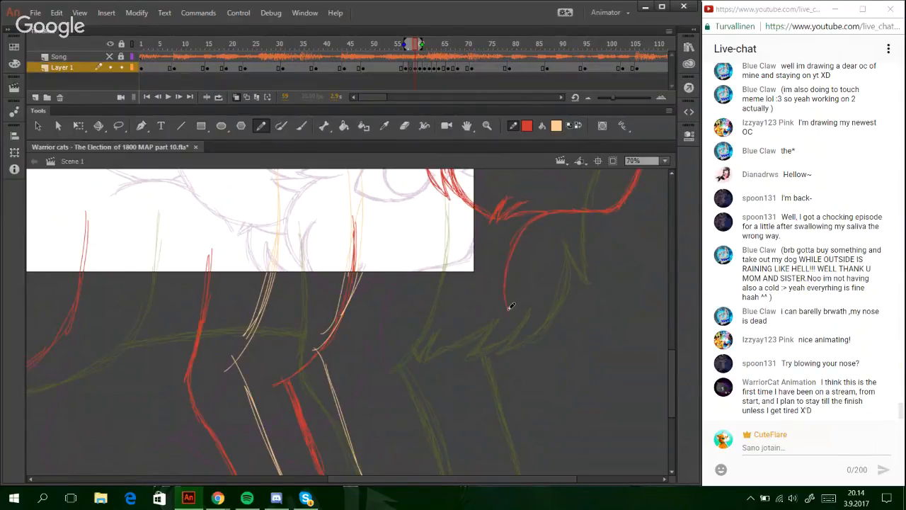
{"action": "mouse_move", "coordinate": [506, 264]}
{"action": "left_mouse_down"}
{"action": "mouse_move", "coordinate": [504, 309]}
{"action": "mouse_move", "coordinate": [513, 301]}
{"action": "mouse_move", "coordinate": [517, 316]}
{"action": "left_mouse_up"}
{"action": "scroll", "coordinate": [676, 357], "scroll_direction": "down", "scroll_amount": 3}
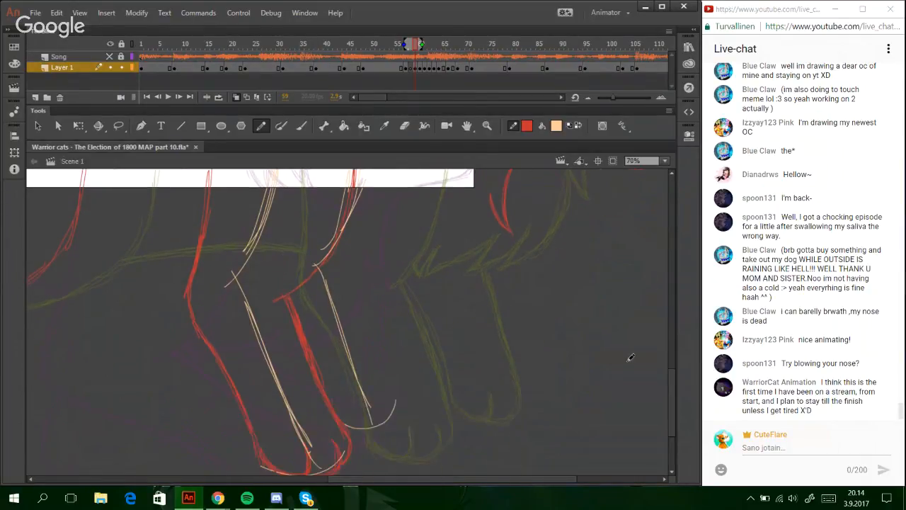
- Open DeviantArt in a new Chrome tab, check notifications and go to the artist's profile
{"action": "mouse_move", "coordinate": [218, 498]}
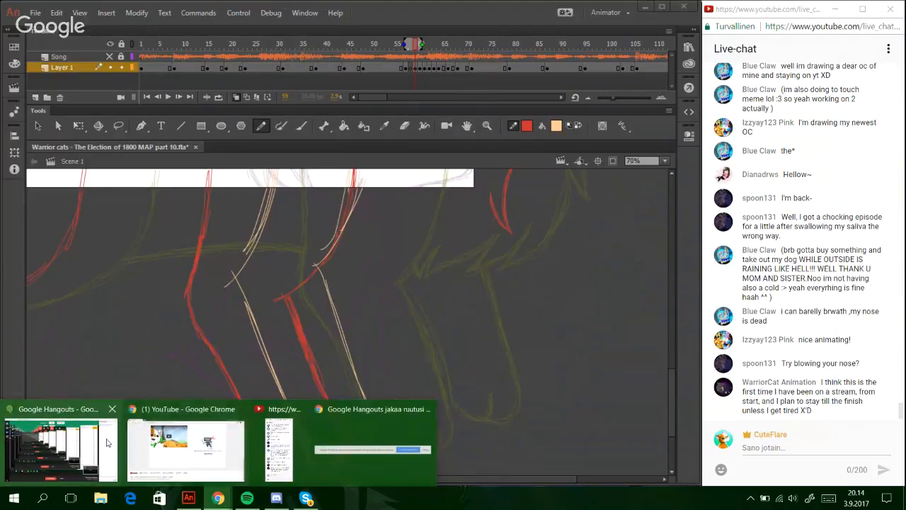
{"action": "left_click", "coordinate": [202, 457]}
{"action": "left_click", "coordinate": [137, 9]}
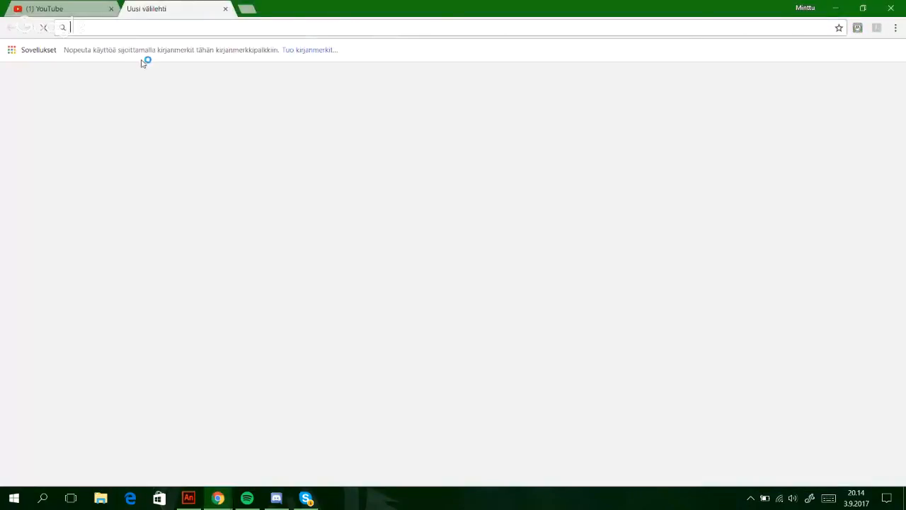
{"action": "left_click", "coordinate": [302, 220]}
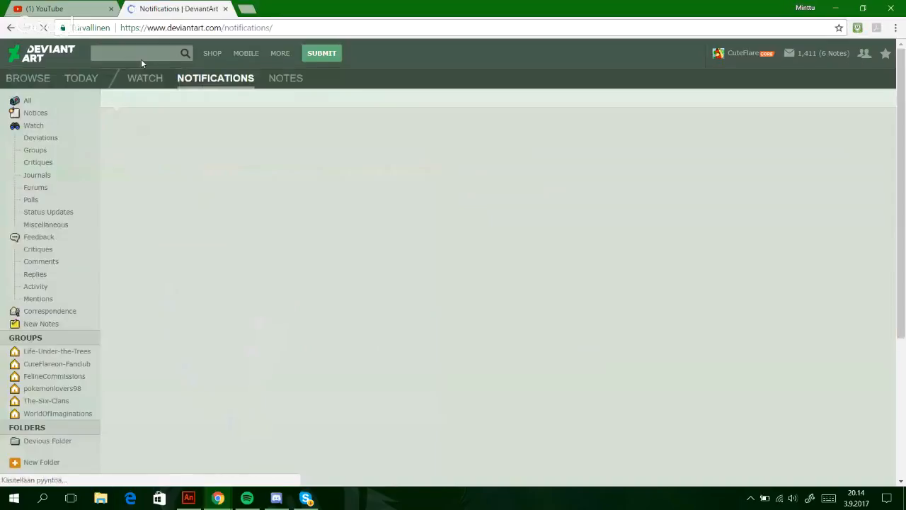
{"action": "scroll", "coordinate": [140, 59], "scroll_direction": "down", "scroll_amount": 6}
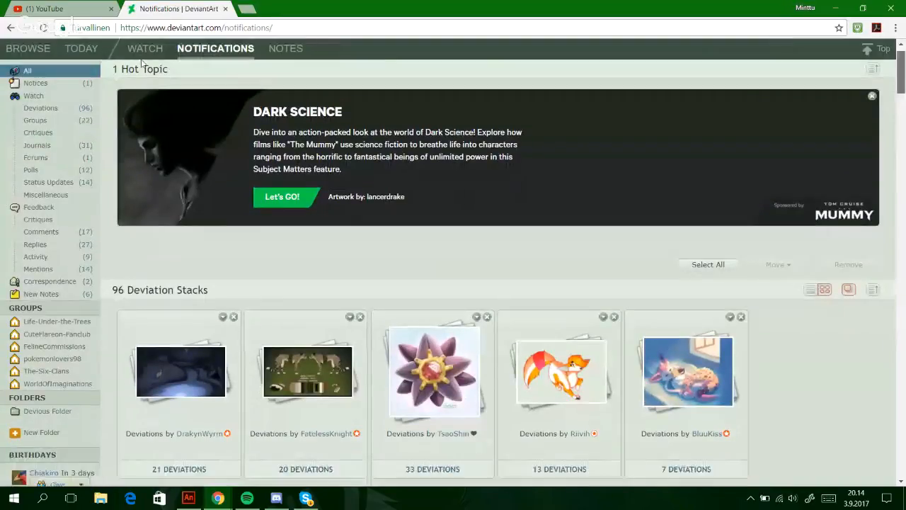
{"action": "scroll", "coordinate": [141, 59], "scroll_direction": "up", "scroll_amount": 4}
{"action": "scroll", "coordinate": [142, 64], "scroll_direction": "down", "scroll_amount": 4}
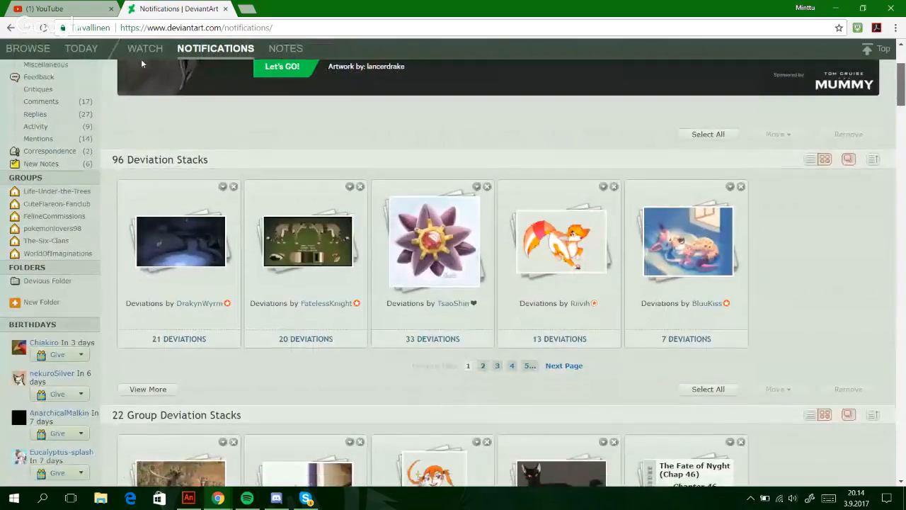
{"action": "scroll", "coordinate": [141, 63], "scroll_direction": "up", "scroll_amount": 5}
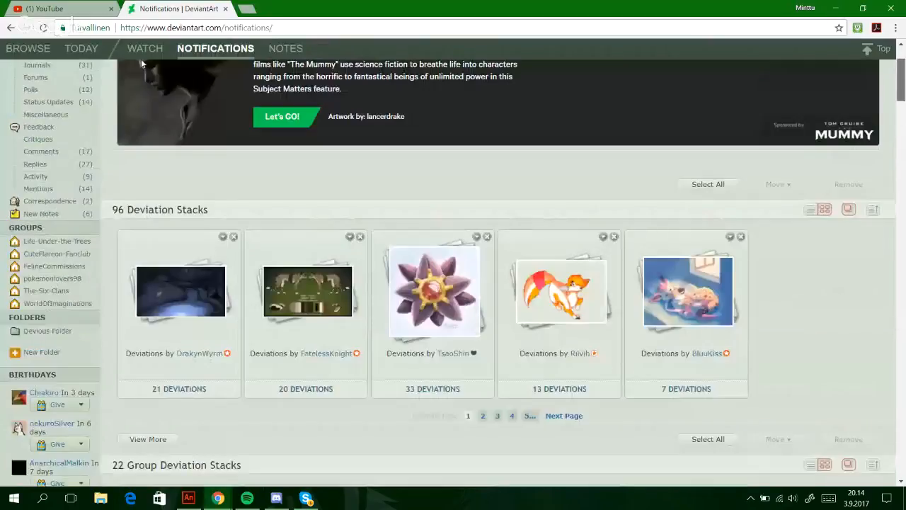
{"action": "scroll", "coordinate": [141, 63], "scroll_direction": "down", "scroll_amount": 15}
{"action": "scroll", "coordinate": [141, 63], "scroll_direction": "down", "scroll_amount": 20}
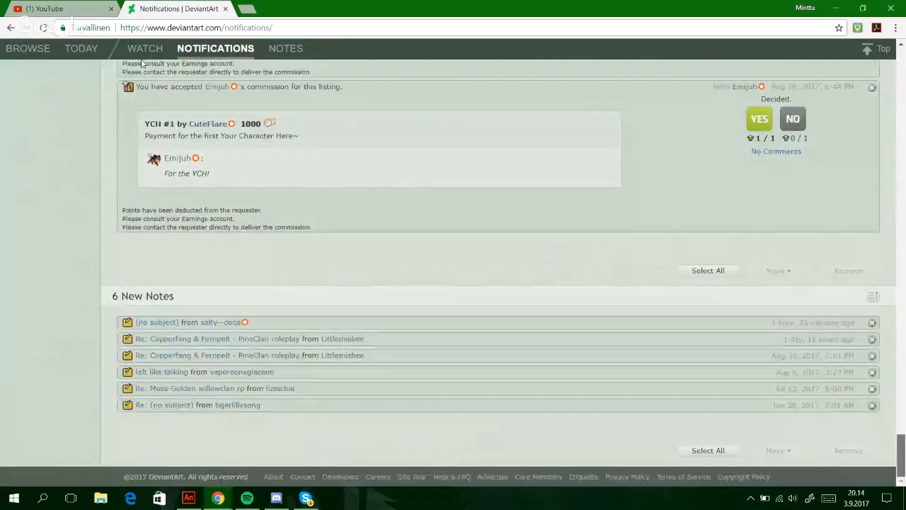
{"action": "scroll", "coordinate": [140, 63], "scroll_direction": "up", "scroll_amount": 15}
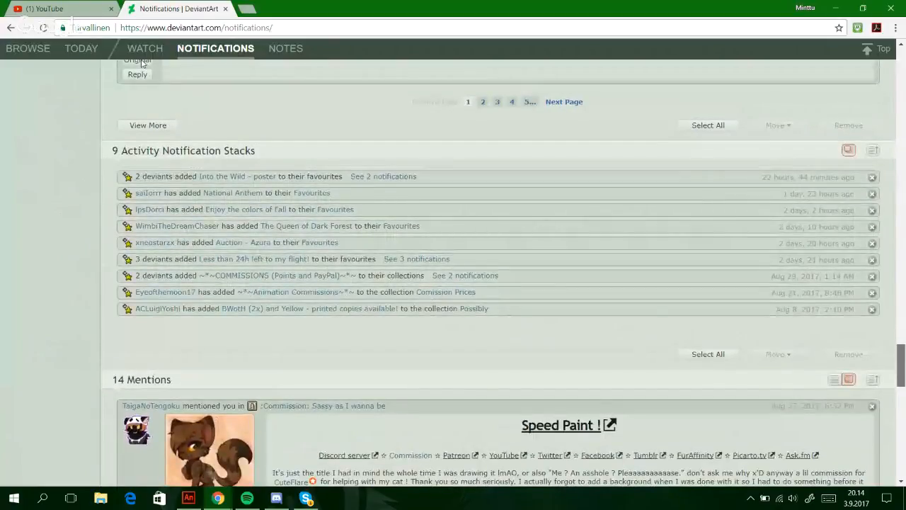
{"action": "scroll", "coordinate": [141, 63], "scroll_direction": "up", "scroll_amount": 15}
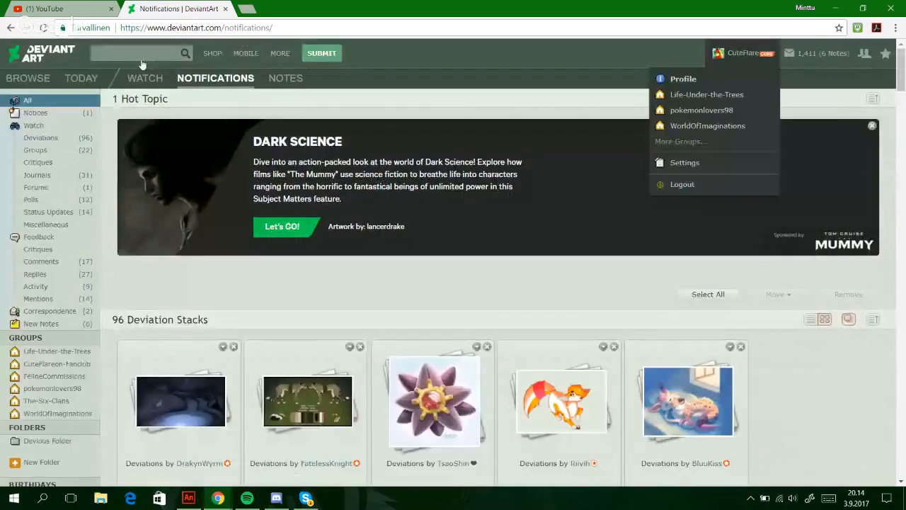
{"action": "left_click", "coordinate": [742, 53]}
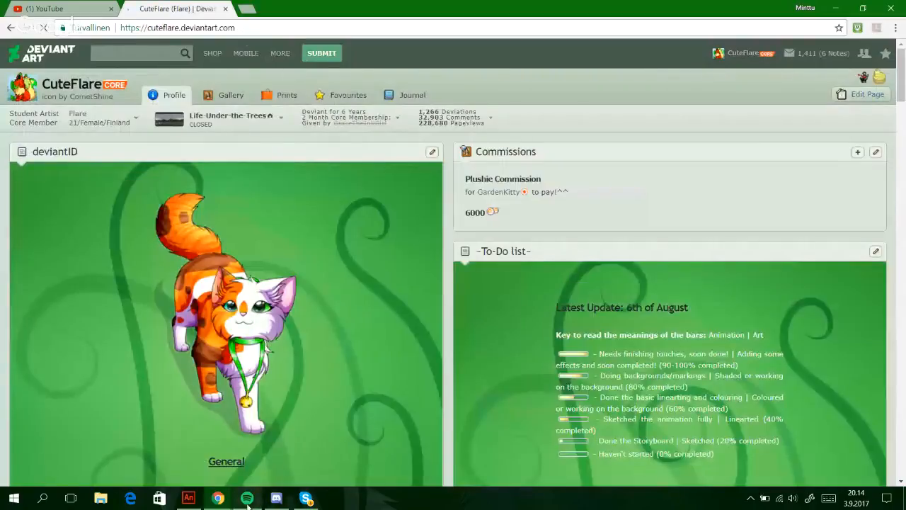
- Play the song Friends in Spotify, then bring the browser back to the front
{"action": "left_click", "coordinate": [246, 497]}
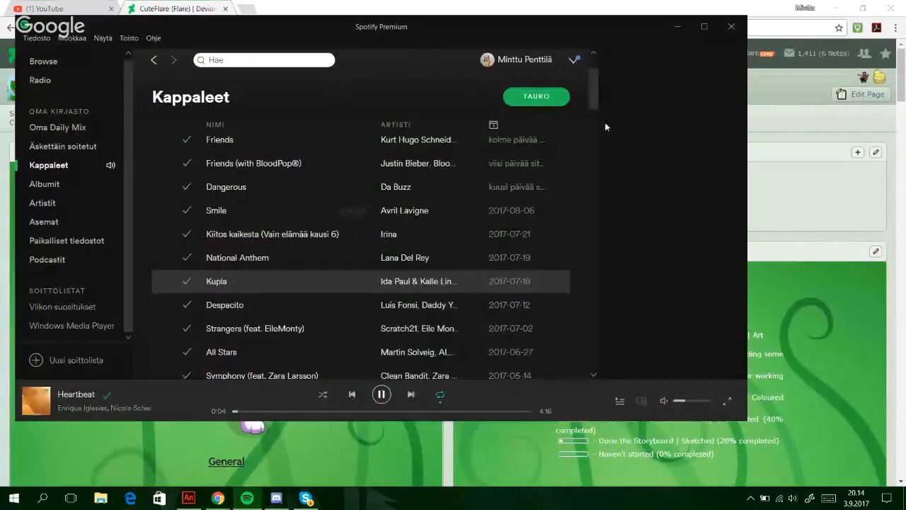
{"action": "left_click", "coordinate": [164, 233]}
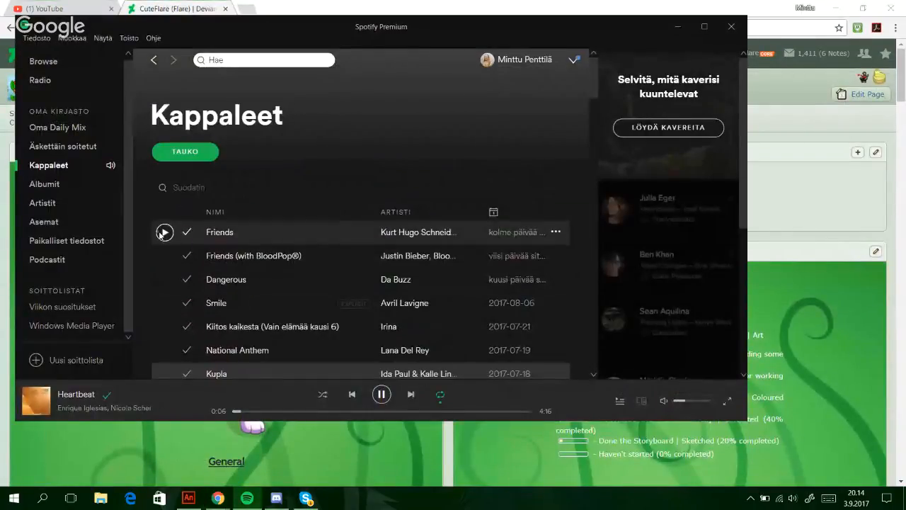
{"action": "left_click", "coordinate": [468, 484]}
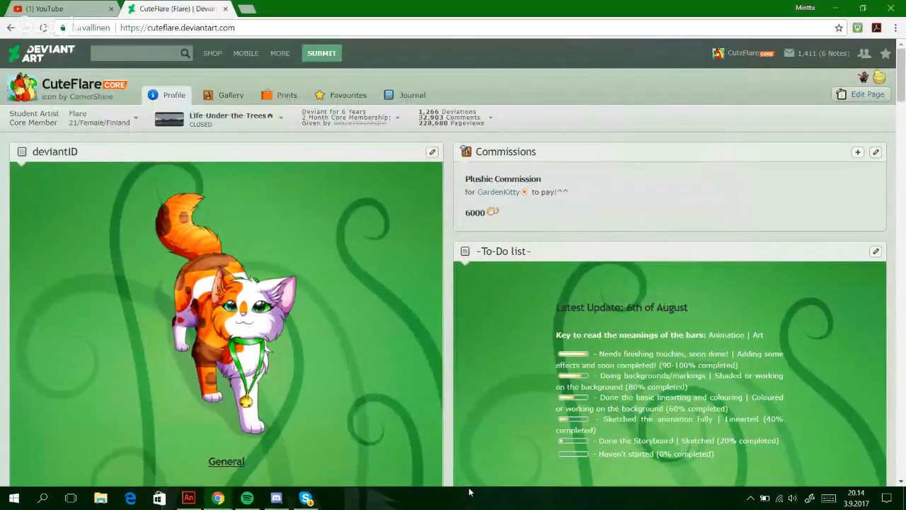
- Open the 'Tubestream: Animating' DeviantArt journal for editing
{"action": "scroll", "coordinate": [469, 486], "scroll_direction": "down", "scroll_amount": 8}
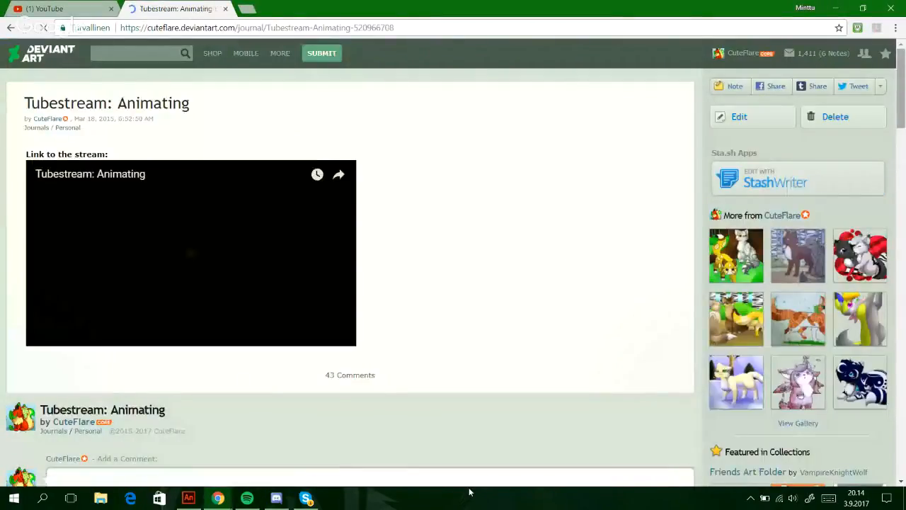
{"action": "scroll", "coordinate": [469, 488], "scroll_direction": "down", "scroll_amount": 15}
{"action": "scroll", "coordinate": [469, 487], "scroll_direction": "up", "scroll_amount": 3}
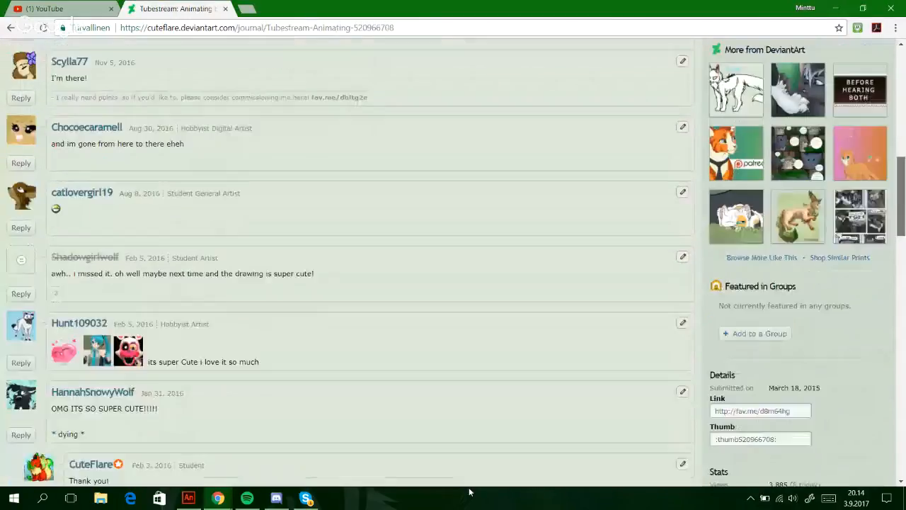
{"action": "scroll", "coordinate": [468, 487], "scroll_direction": "down", "scroll_amount": 3}
{"action": "scroll", "coordinate": [469, 487], "scroll_direction": "down", "scroll_amount": 2}
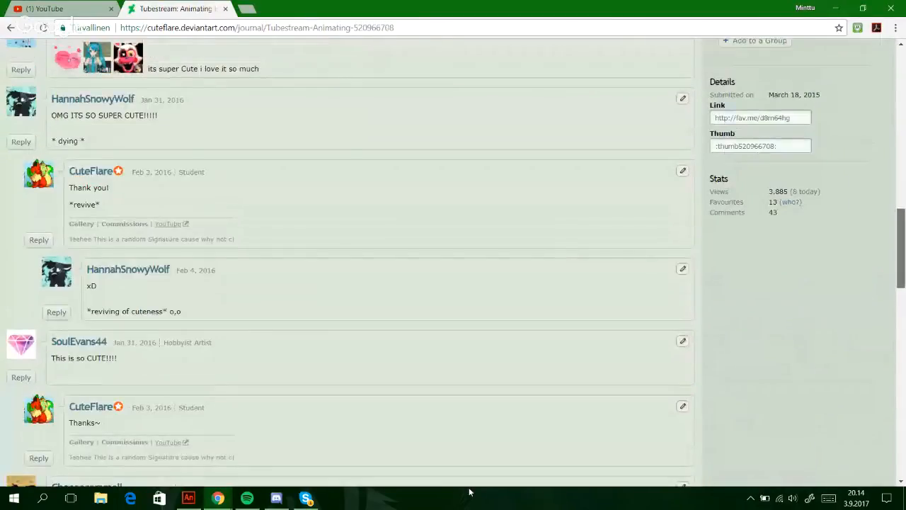
{"action": "scroll", "coordinate": [468, 488], "scroll_direction": "up", "scroll_amount": 5}
{"action": "scroll", "coordinate": [469, 487], "scroll_direction": "down", "scroll_amount": 3}
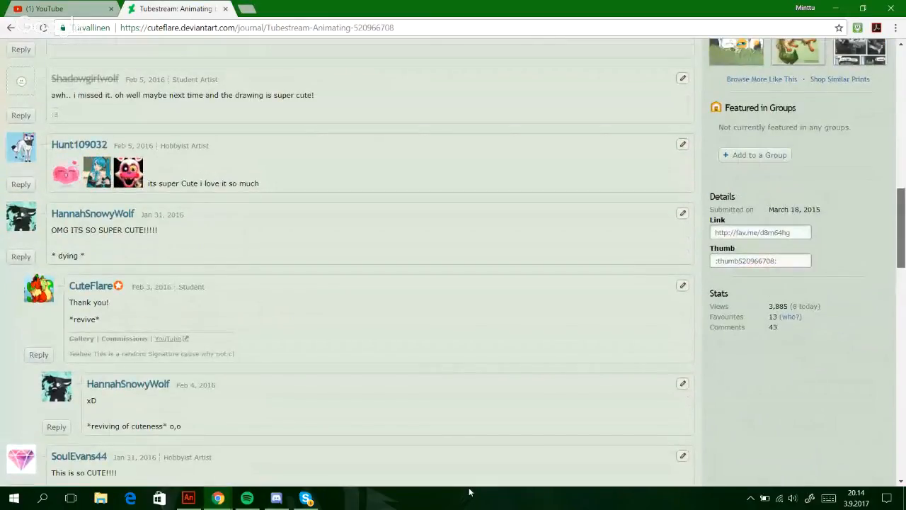
{"action": "scroll", "coordinate": [469, 487], "scroll_direction": "up", "scroll_amount": 4}
{"action": "scroll", "coordinate": [468, 492], "scroll_direction": "up", "scroll_amount": 8}
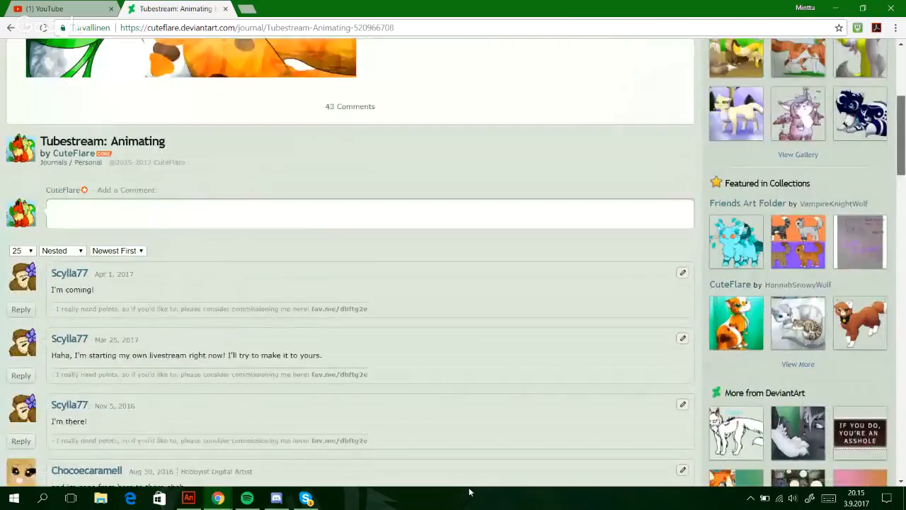
{"action": "left_click", "coordinate": [752, 116]}
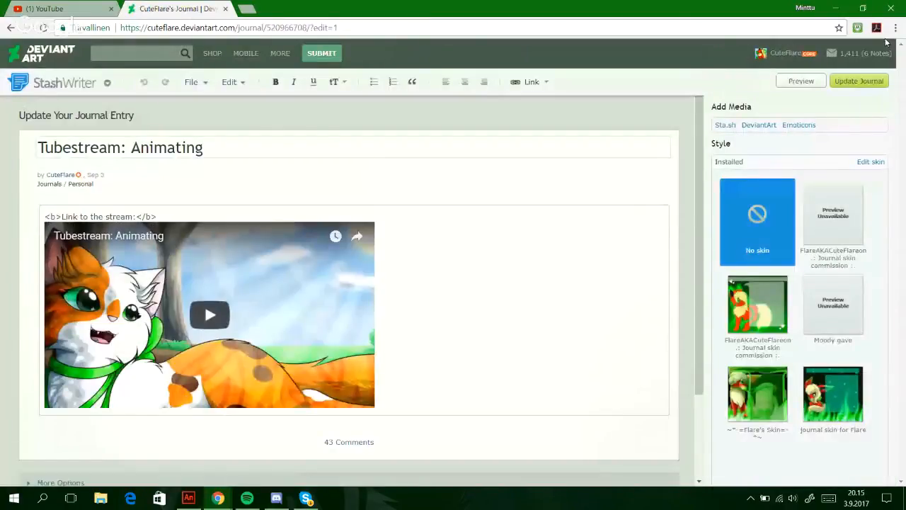
- Untick minor edit and update the journal so watchers are notified, then go to YouTube
{"action": "scroll", "coordinate": [885, 43], "scroll_direction": "down", "scroll_amount": 2}
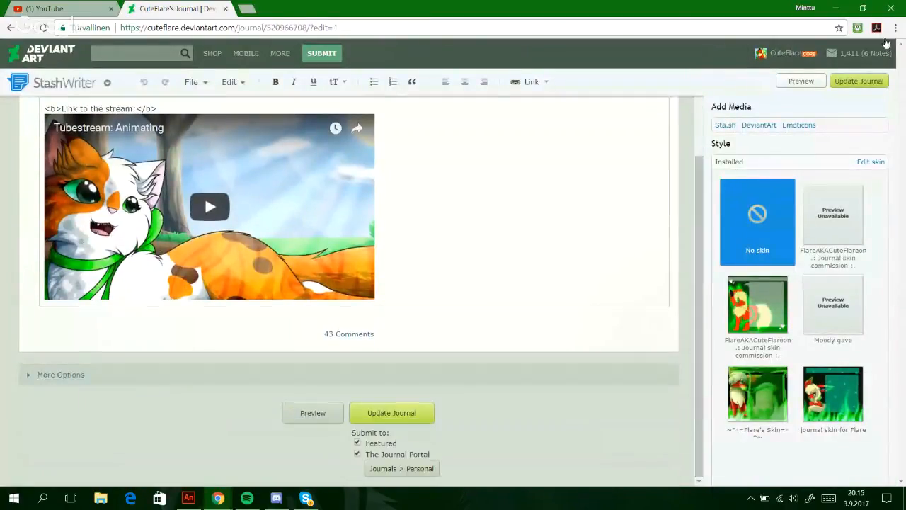
{"action": "left_click", "coordinate": [60, 375]}
{"action": "left_click_drag", "start_coordinate": [699, 297], "coordinate": [699, 378]}
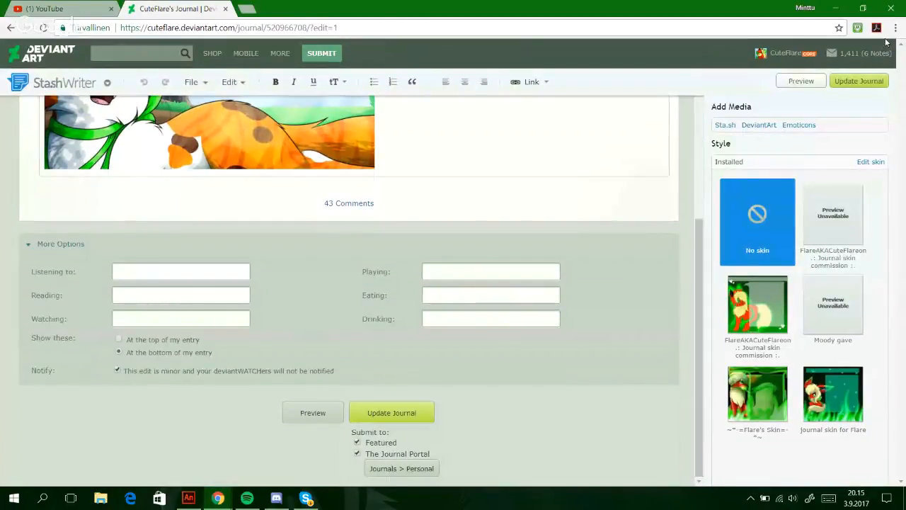
{"action": "left_click", "coordinate": [117, 371]}
{"action": "left_click", "coordinate": [392, 412]}
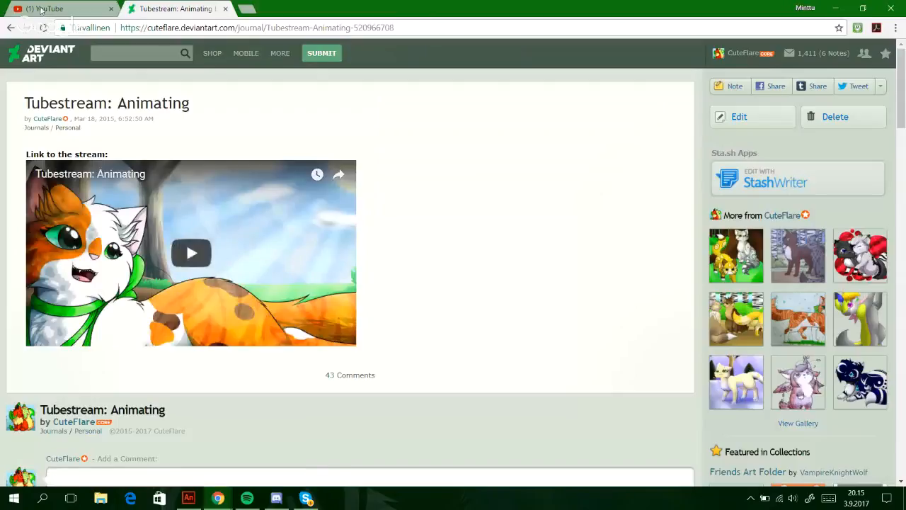
{"action": "left_click", "coordinate": [40, 8]}
{"action": "left_click_drag", "start_coordinate": [900, 389], "coordinate": [900, 138]}
- Bring the stream's live-chat popup forward, then return to the Adobe Animate cat animation
{"action": "left_click", "coordinate": [844, 53]}
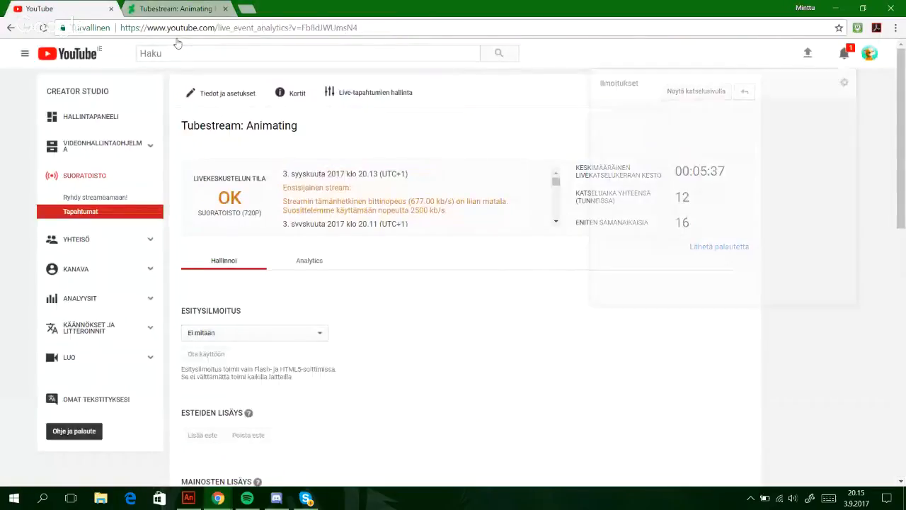
{"action": "left_click", "coordinate": [177, 43]}
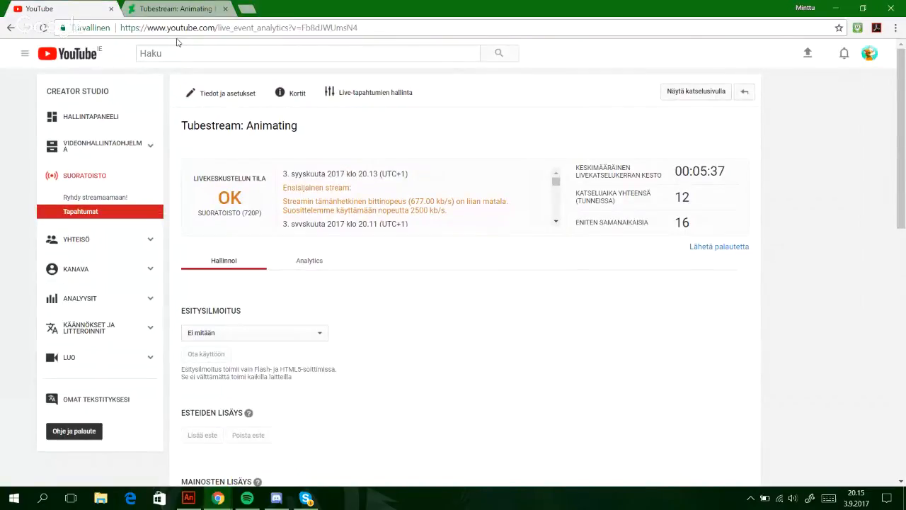
{"action": "mouse_move", "coordinate": [218, 498]}
{"action": "left_click", "coordinate": [280, 456]}
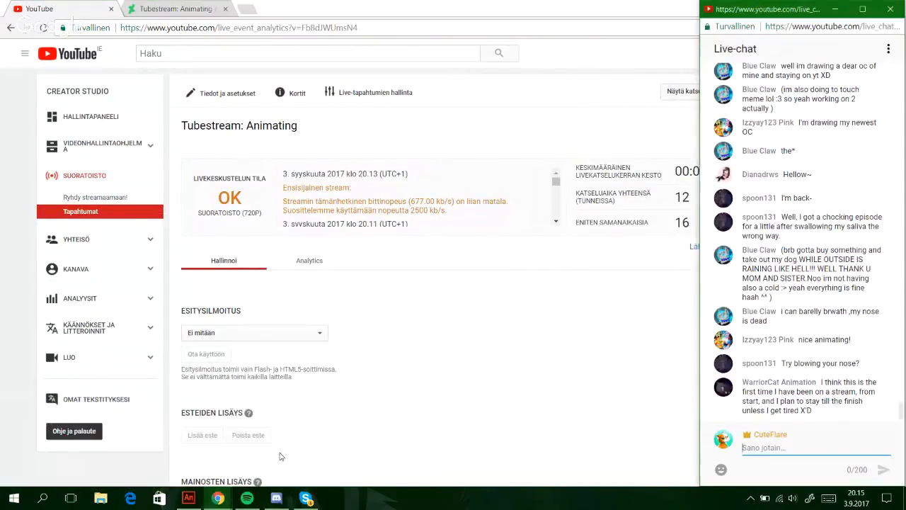
{"action": "left_click", "coordinate": [190, 499]}
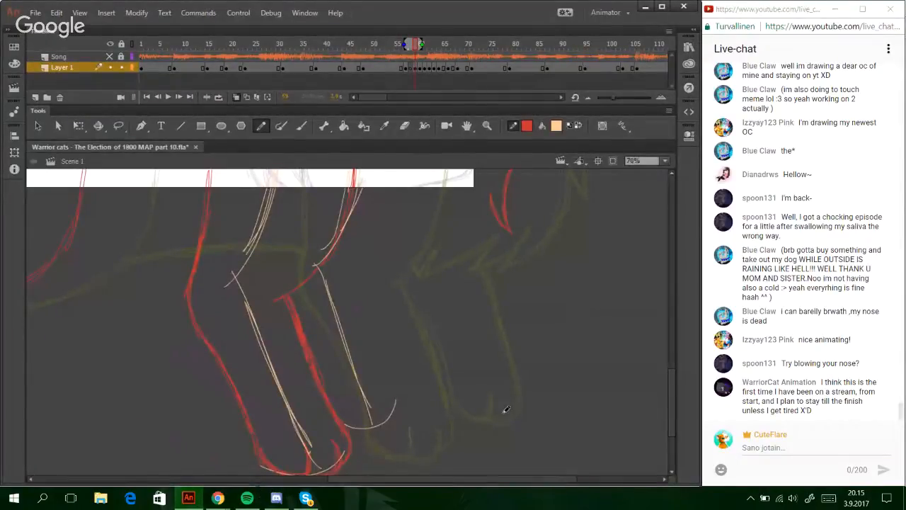
- Thicken the red back arc and sketch a spiky red fur curve below the head
{"action": "scroll", "coordinate": [657, 363], "scroll_direction": "up", "scroll_amount": 6}
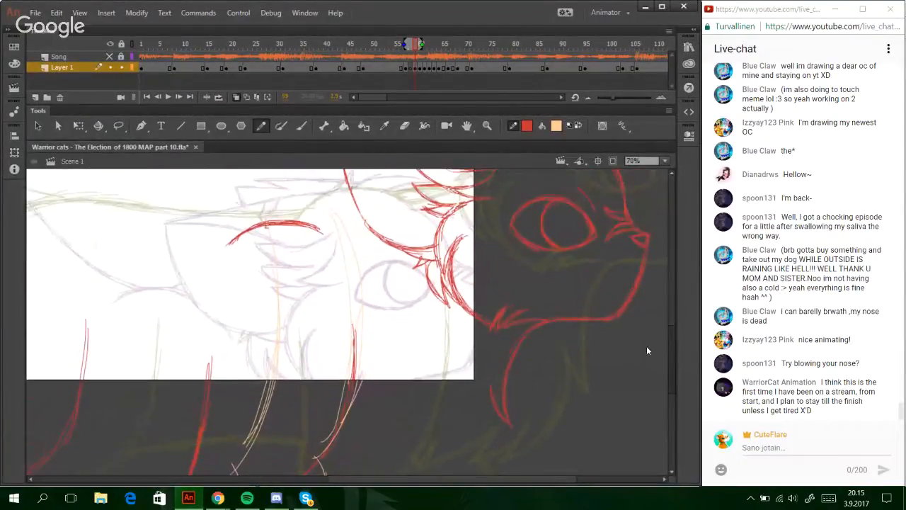
{"action": "scroll", "coordinate": [645, 349], "scroll_direction": "down", "scroll_amount": 3}
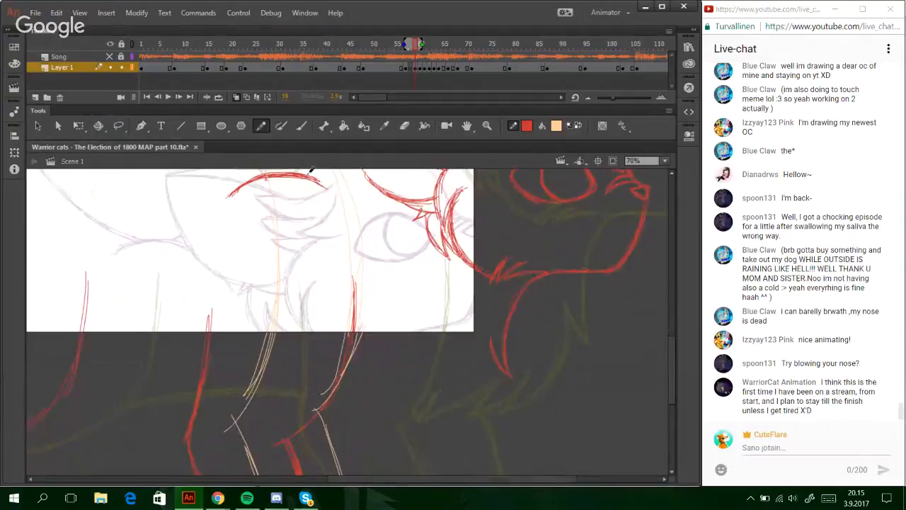
{"action": "left_click_drag", "start_coordinate": [319, 184], "coordinate": [341, 201]}
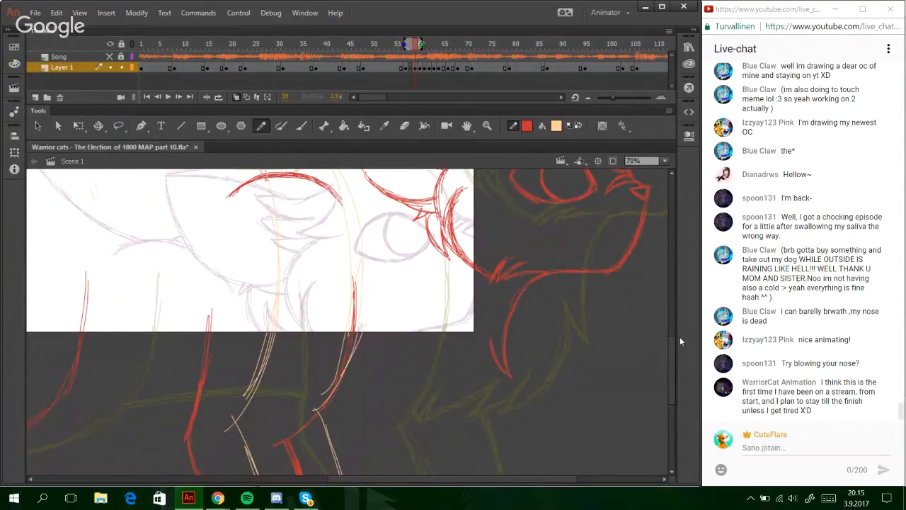
{"action": "scroll", "coordinate": [676, 361], "scroll_direction": "down", "scroll_amount": 3}
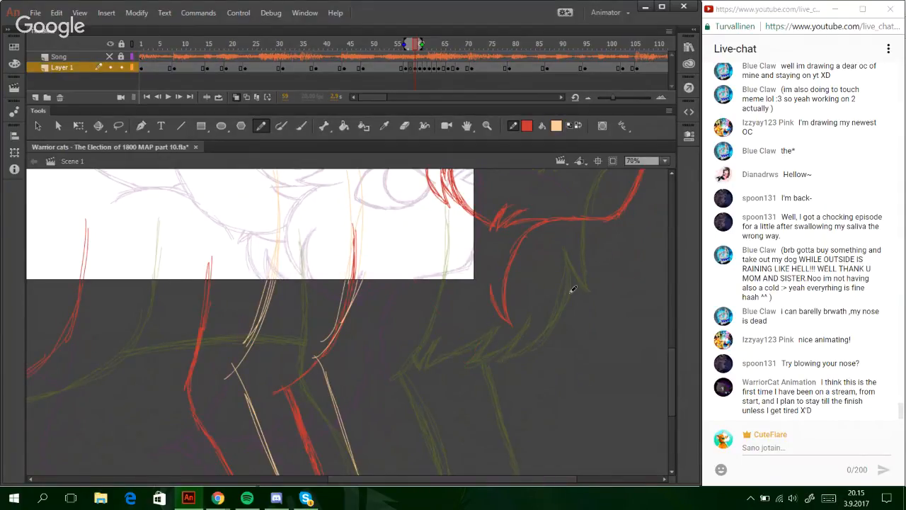
{"action": "mouse_move", "coordinate": [539, 303]}
{"action": "left_mouse_down"}
{"action": "mouse_move", "coordinate": [553, 371]}
{"action": "mouse_move", "coordinate": [589, 391]}
{"action": "mouse_move", "coordinate": [576, 382]}
{"action": "left_mouse_up"}
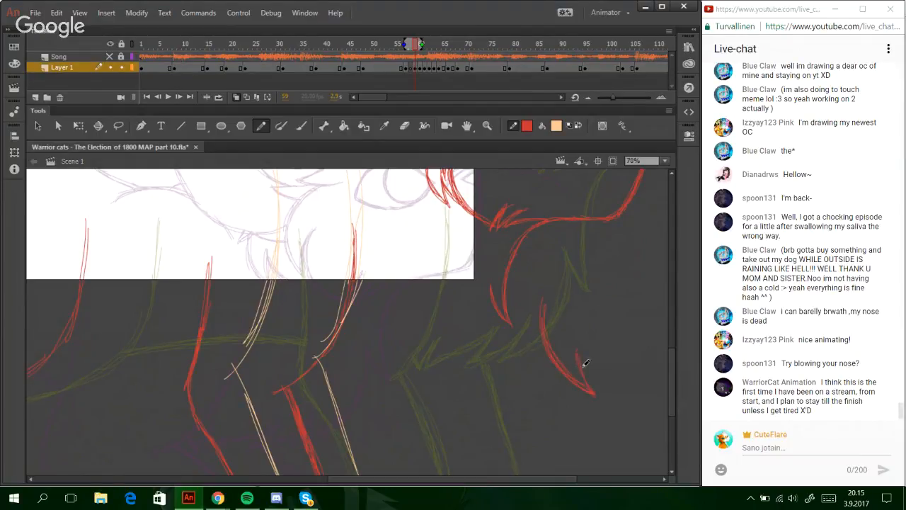
{"action": "left_click_drag", "start_coordinate": [595, 361], "coordinate": [632, 391]}
{"action": "left_click", "coordinate": [79, 125]}
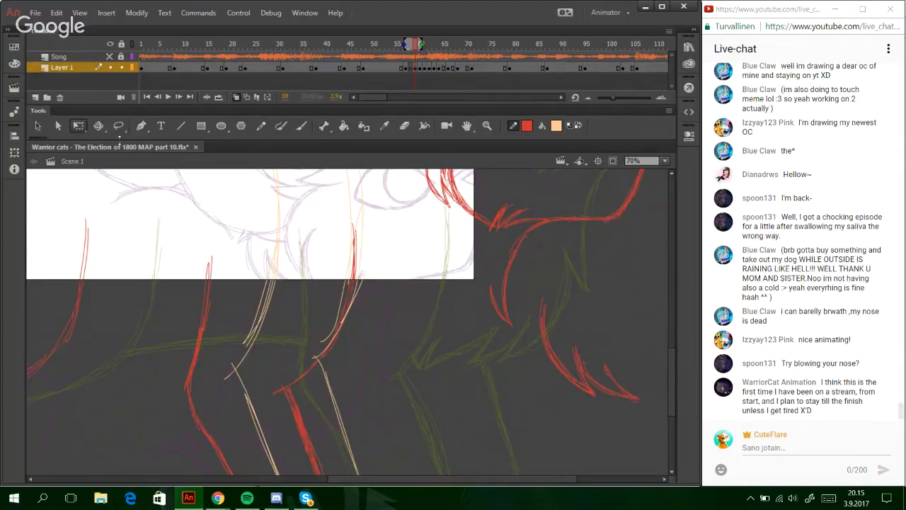
- Mirror the red fur strokes horizontally, shift them down and skew them
{"action": "left_click_drag", "start_coordinate": [536, 287], "coordinate": [673, 433]}
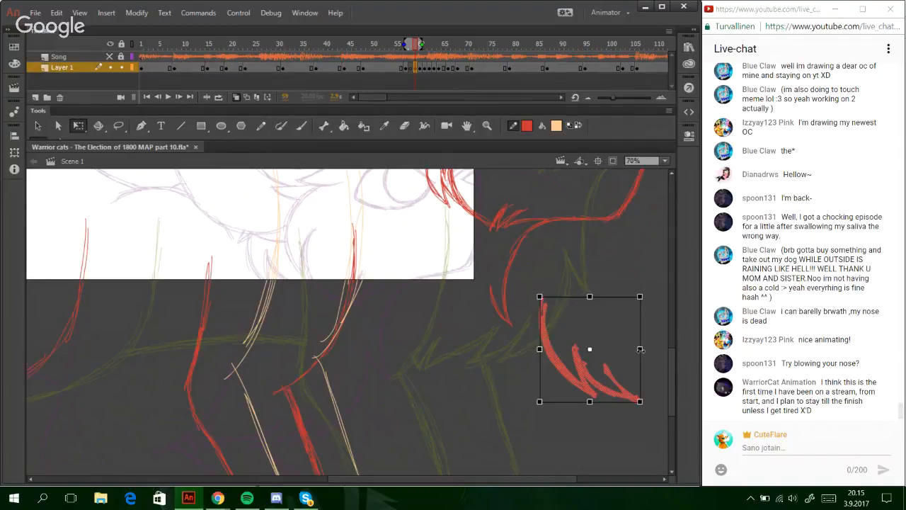
{"action": "mouse_move", "coordinate": [640, 349]}
{"action": "left_mouse_down"}
{"action": "mouse_move", "coordinate": [515, 349]}
{"action": "mouse_move", "coordinate": [591, 360]}
{"action": "mouse_move", "coordinate": [474, 351]}
{"action": "left_mouse_up"}
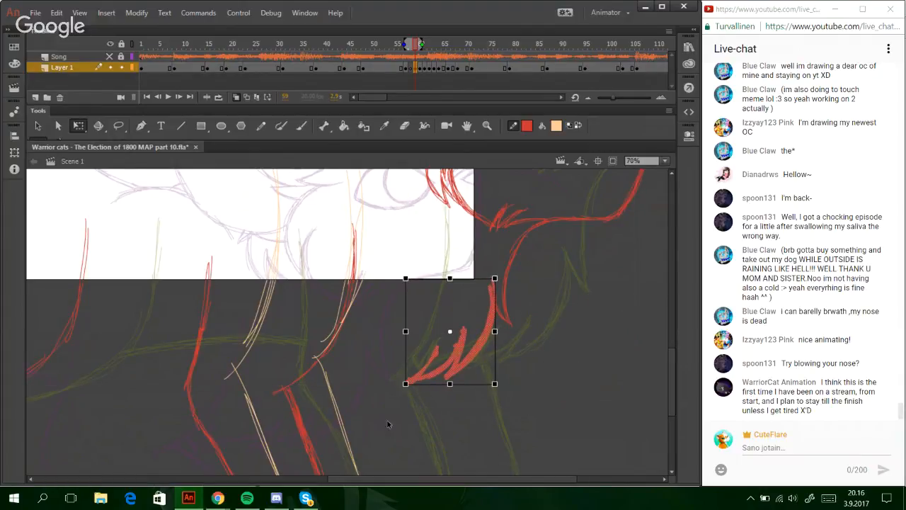
{"action": "left_click_drag", "start_coordinate": [476, 352], "coordinate": [476, 359]}
{"action": "left_click_drag", "start_coordinate": [464, 389], "coordinate": [455, 389]}
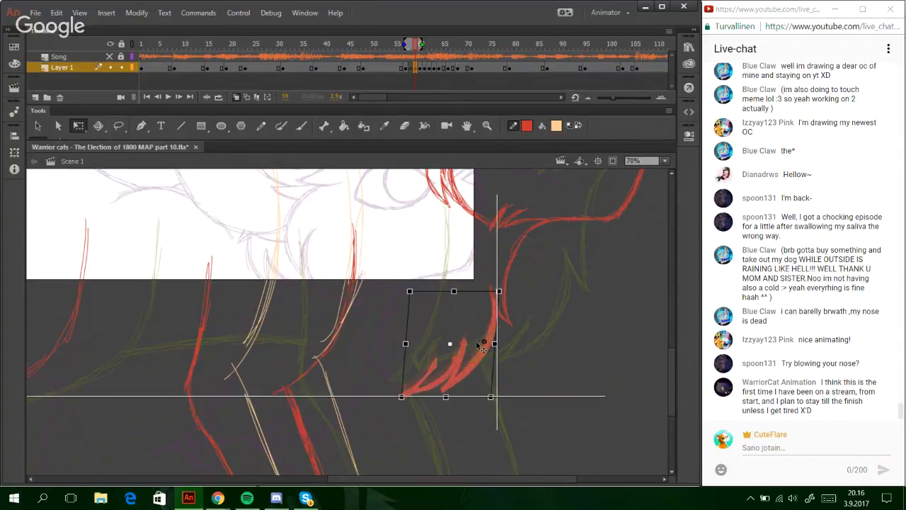
{"action": "left_click_drag", "start_coordinate": [482, 340], "coordinate": [480, 345]}
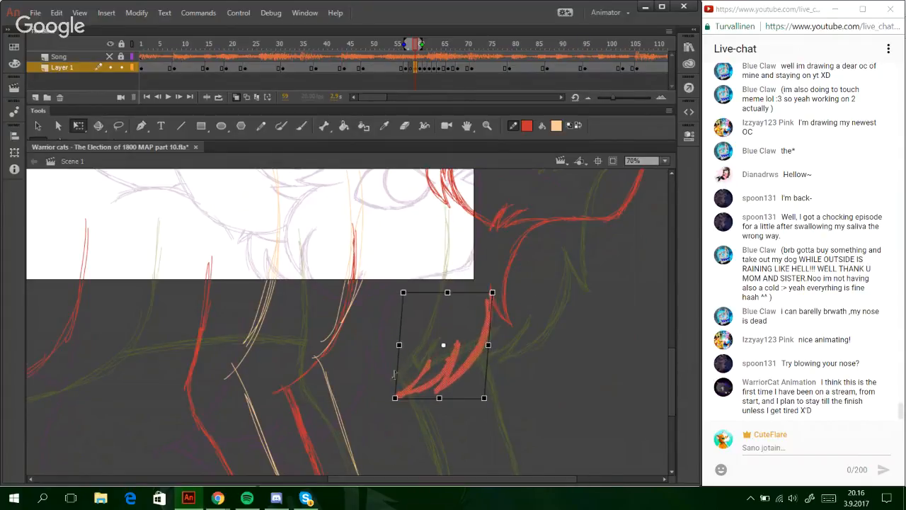
{"action": "left_click_drag", "start_coordinate": [395, 374], "coordinate": [424, 400]}
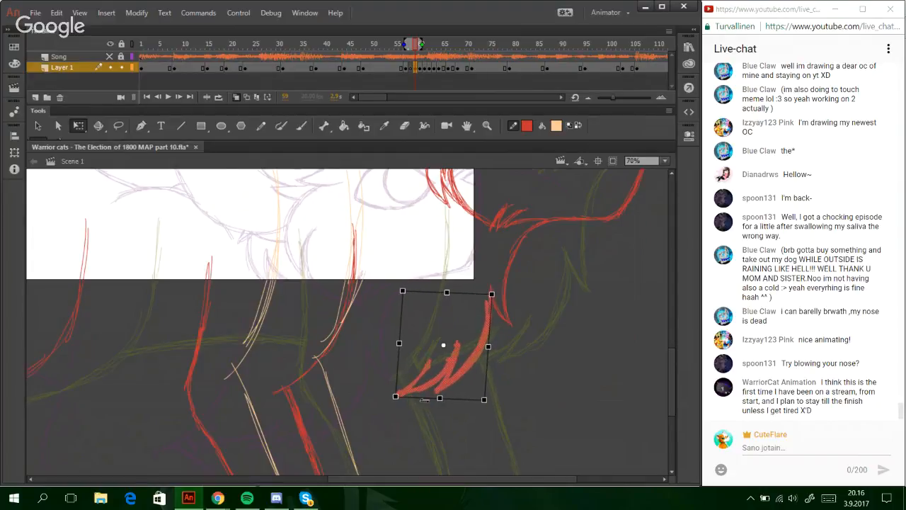
{"action": "left_click", "coordinate": [478, 429]}
- Add a Pencil stroke extending the spiky chest fur leftward
{"action": "key", "text": "y"}
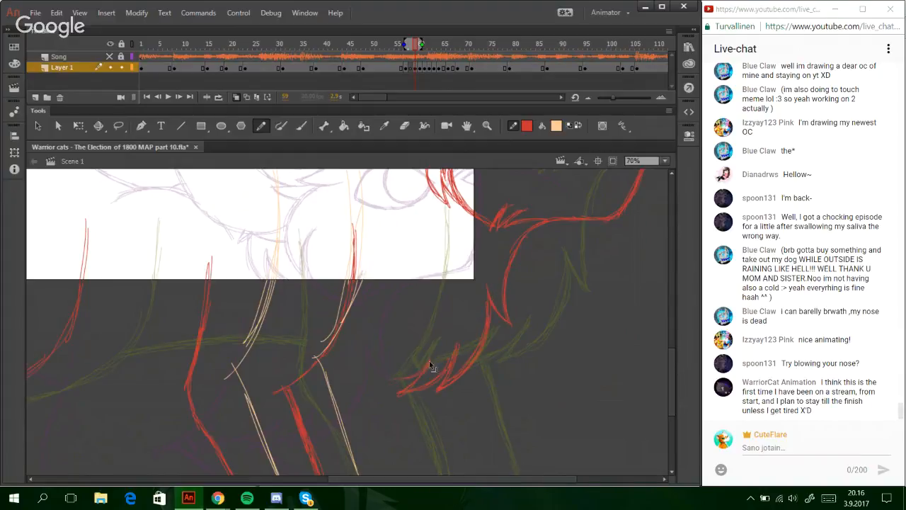
{"action": "left_click_drag", "start_coordinate": [420, 370], "coordinate": [359, 393]}
{"action": "mouse_move", "coordinate": [670, 371]}
{"action": "left_mouse_down"}
{"action": "mouse_move", "coordinate": [670, 352]}
{"action": "mouse_move", "coordinate": [671, 415]}
{"action": "mouse_move", "coordinate": [652, 361]}
{"action": "left_mouse_up"}
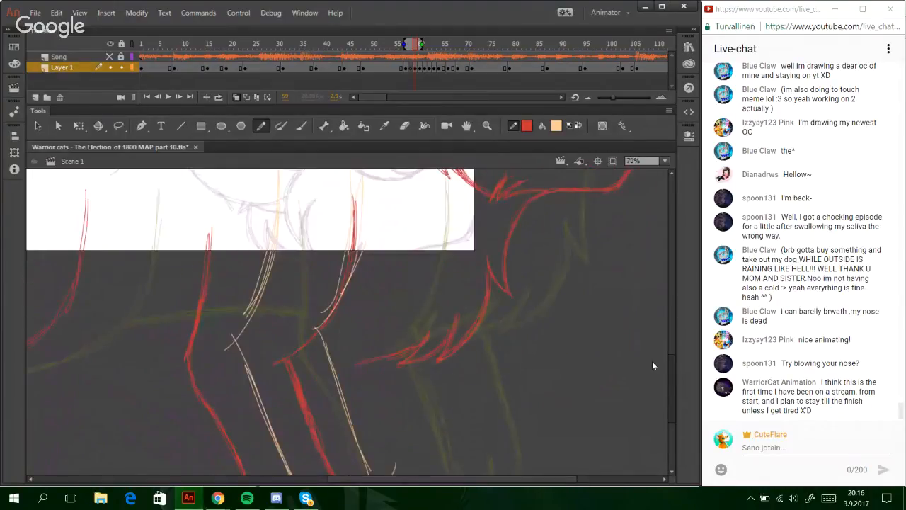
- Zoom out to 25% and lasso-select the red head and body strokes
{"action": "scroll", "coordinate": [652, 361], "scroll_direction": "up", "scroll_amount": 3}
{"action": "left_click", "coordinate": [664, 161]}
{"action": "left_click", "coordinate": [650, 213]}
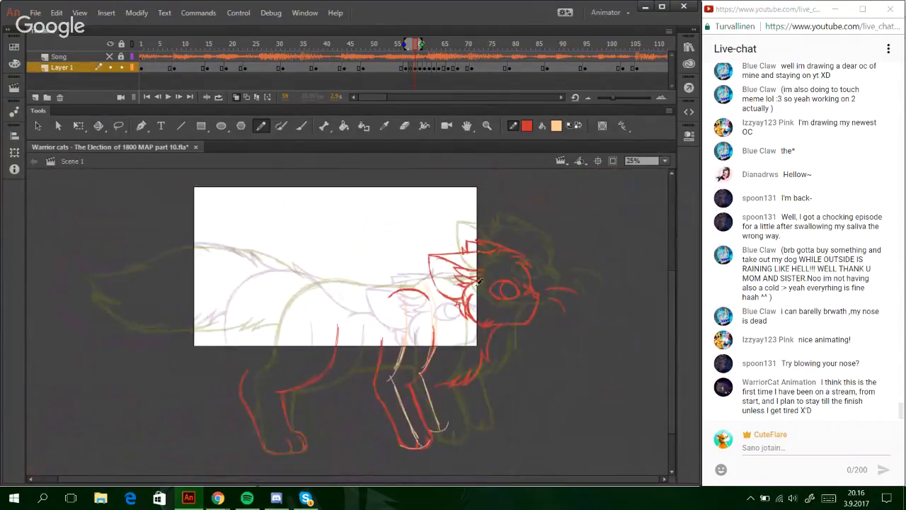
{"action": "left_click", "coordinate": [118, 125]}
{"action": "mouse_move", "coordinate": [462, 357]}
{"action": "left_mouse_down"}
{"action": "mouse_move", "coordinate": [434, 377]}
{"action": "mouse_move", "coordinate": [433, 393]}
{"action": "mouse_move", "coordinate": [594, 266]}
{"action": "mouse_move", "coordinate": [513, 204]}
{"action": "mouse_move", "coordinate": [446, 204]}
{"action": "mouse_move", "coordinate": [419, 254]}
{"action": "mouse_move", "coordinate": [450, 313]}
{"action": "mouse_move", "coordinate": [449, 348]}
{"action": "left_mouse_up"}
- Nudge the selected head strokes slightly left and down, then deselect them
{"action": "key", "text": "Left"}
{"action": "key", "text": "Left"}
{"action": "key", "text": "Left"}
{"action": "key", "text": "Left"}
{"action": "key", "text": "Left"}
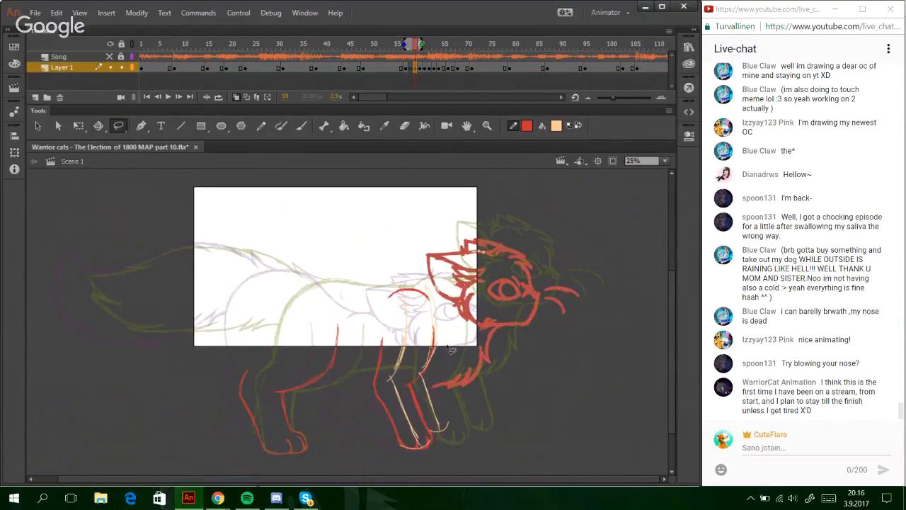
{"action": "key", "text": "Left"}
{"action": "key", "text": "Left"}
{"action": "key", "text": "Left"}
{"action": "key", "text": "Left"}
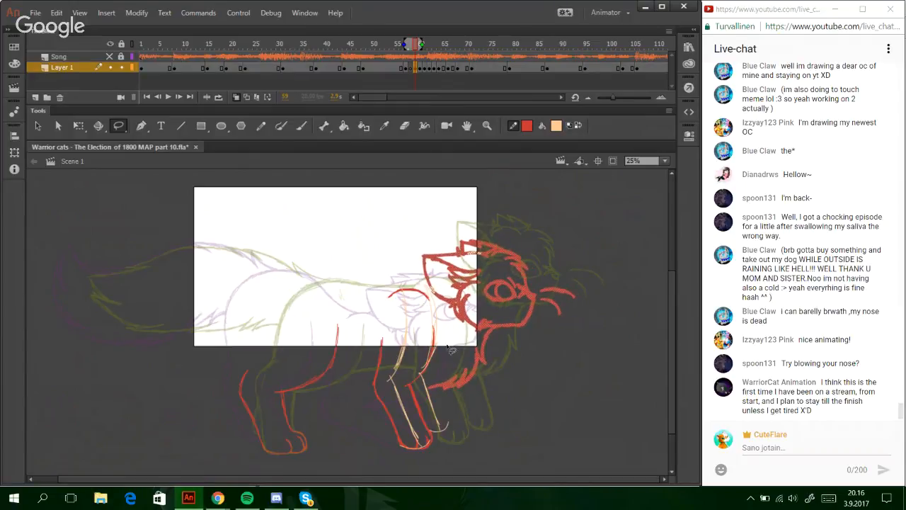
{"action": "key", "text": "Left"}
{"action": "key", "text": "Left"}
{"action": "key", "text": "Left"}
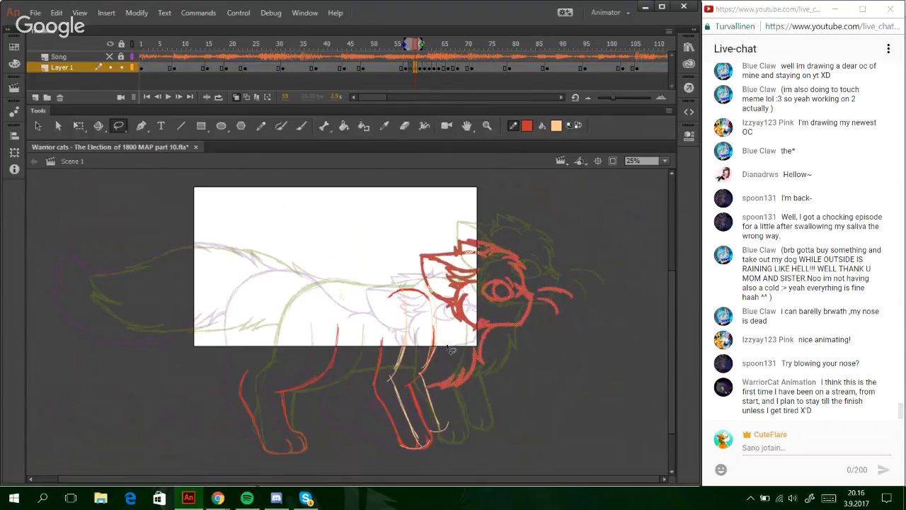
{"action": "key", "text": "Right"}
{"action": "key", "text": "Right"}
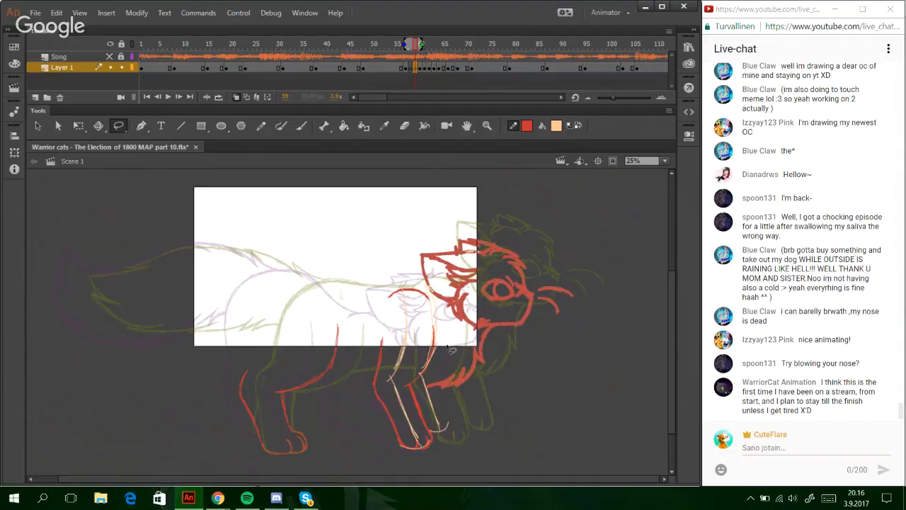
{"action": "key", "text": "Up"}
{"action": "key", "text": "Down"}
{"action": "key", "text": "Down"}
{"action": "key", "text": "Left"}
{"action": "key", "text": "Down"}
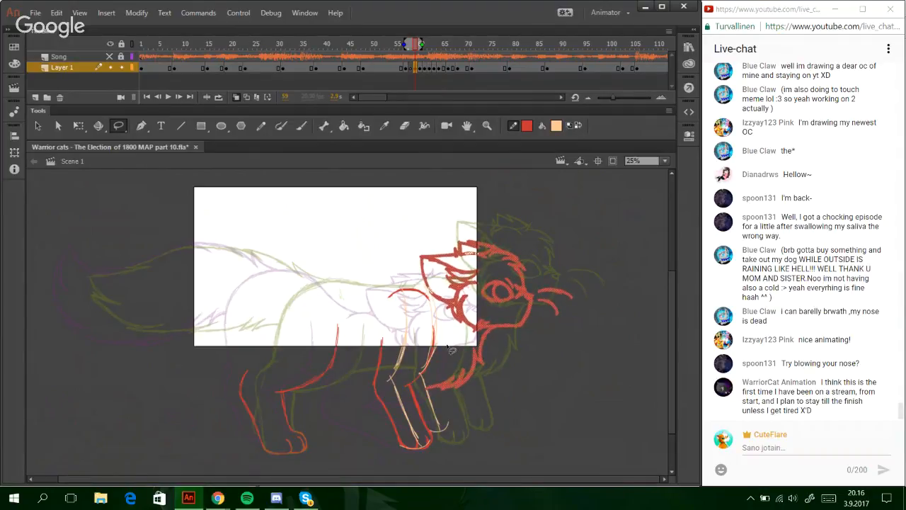
{"action": "key", "text": "Down"}
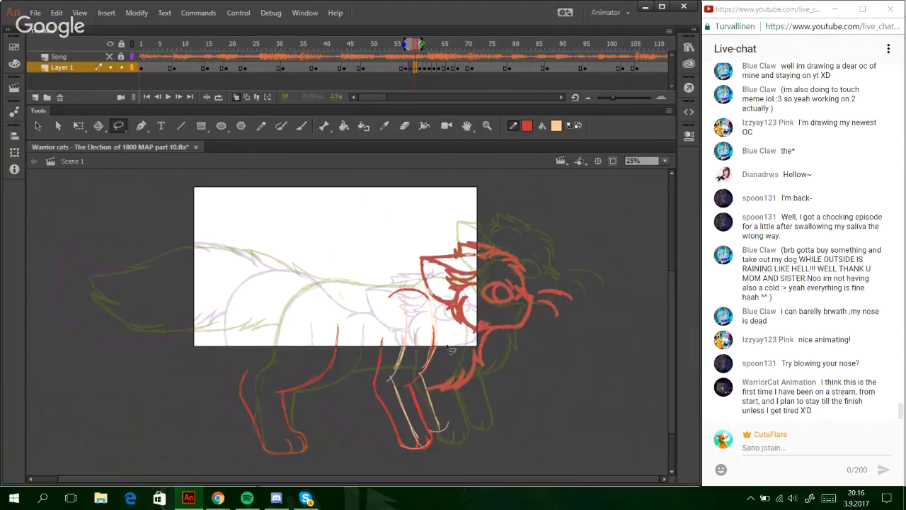
{"action": "left_click", "coordinate": [566, 443]}
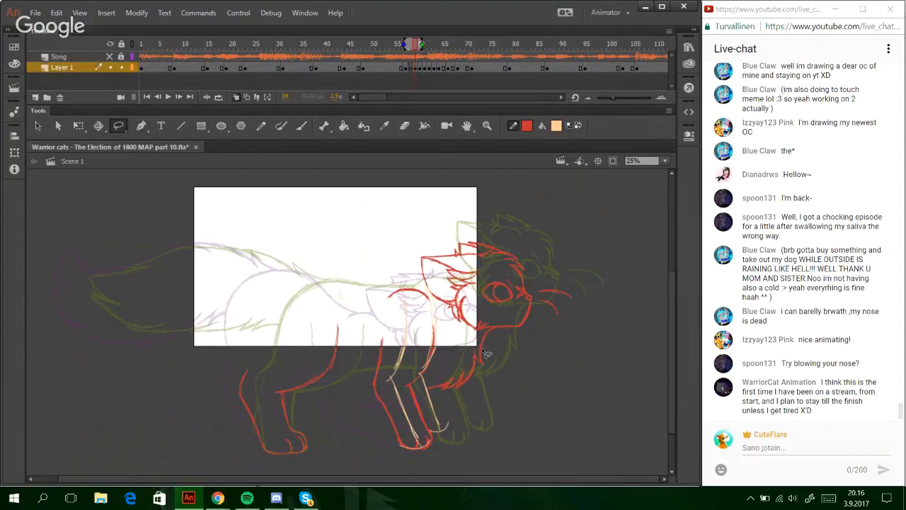
{"action": "left_click", "coordinate": [487, 125]}
- Zoom in on the cat's body and retrace the red back arc with the Pencil
{"action": "left_click_drag", "start_coordinate": [173, 275], "coordinate": [570, 442]}
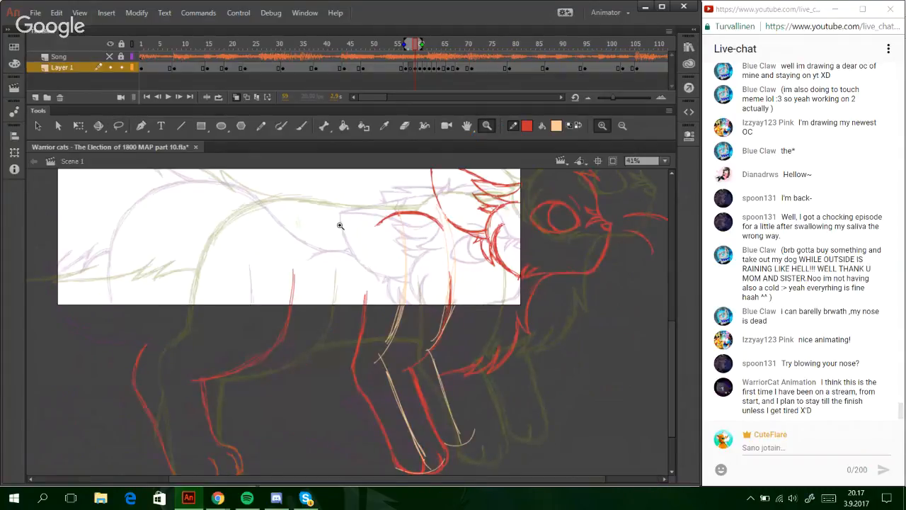
{"action": "key", "text": "shift+y"}
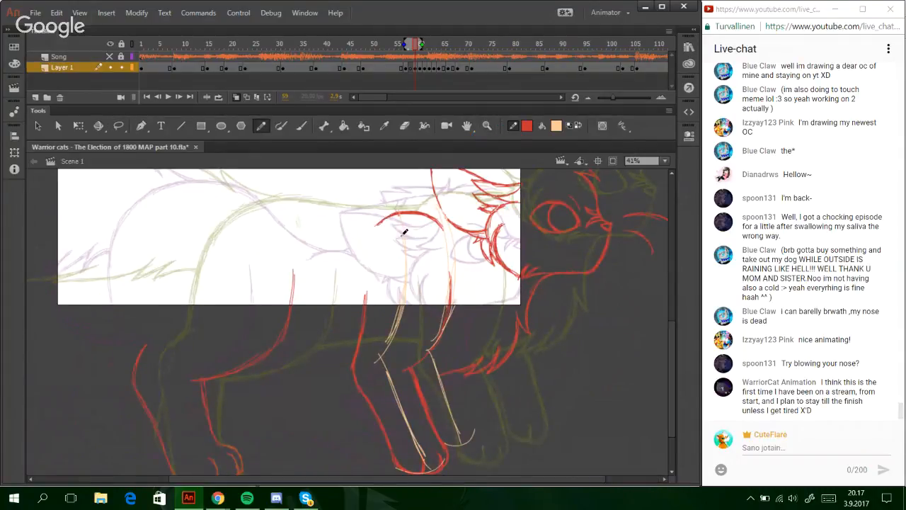
{"action": "left_click_drag", "start_coordinate": [427, 214], "coordinate": [375, 230]}
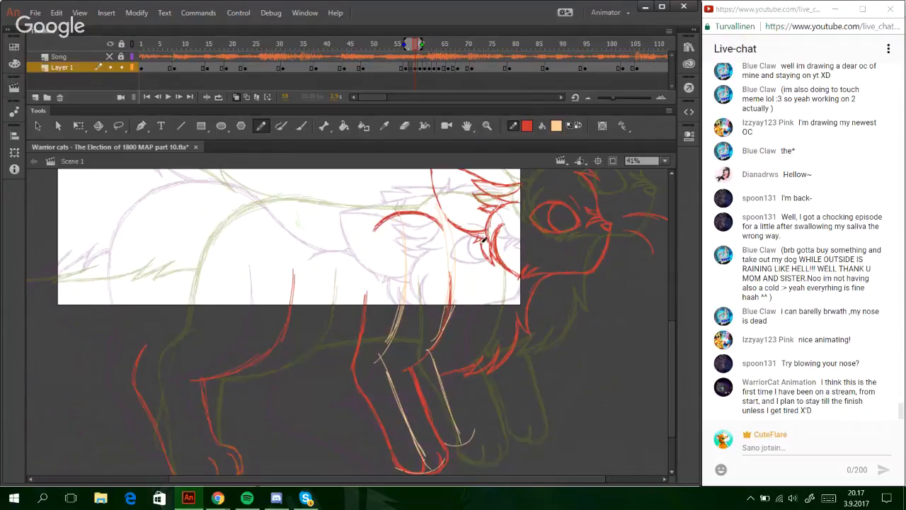
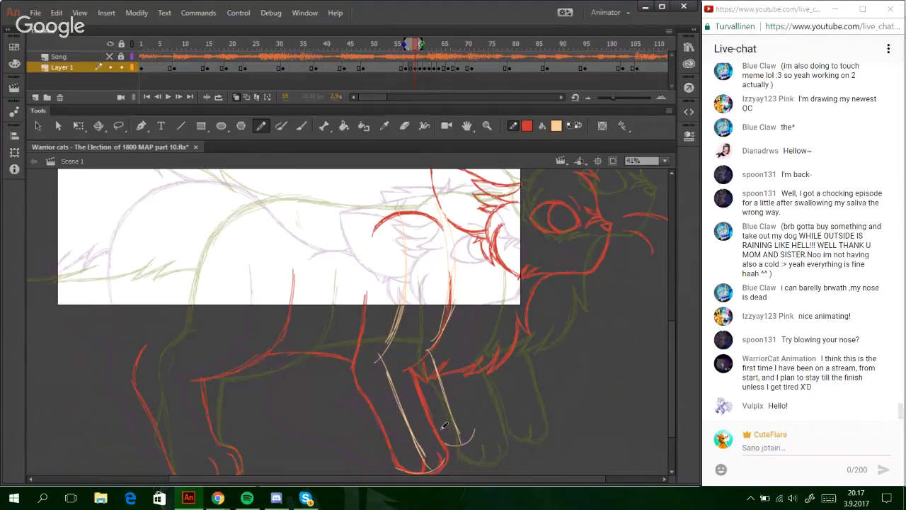
- Zoom in on the front paws and extend the paw's right edge upward in red
{"action": "left_click", "coordinate": [487, 125]}
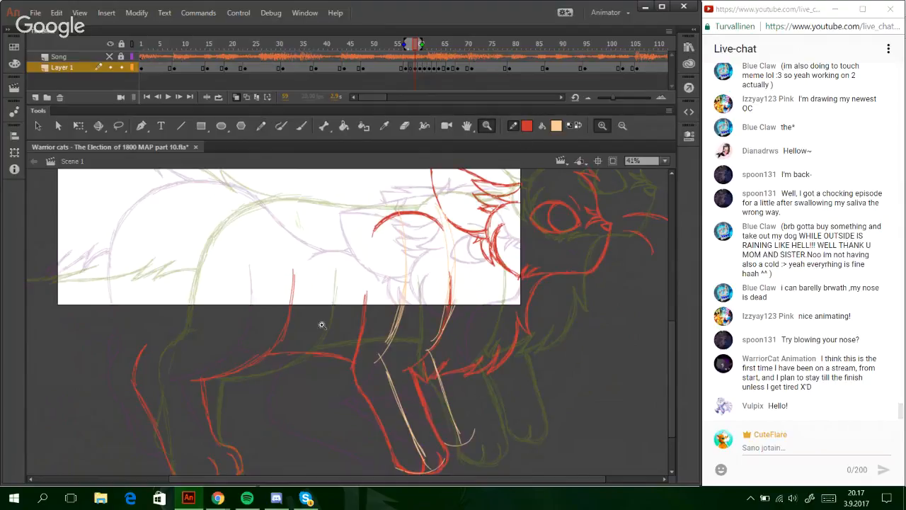
{"action": "left_click", "coordinate": [428, 411]}
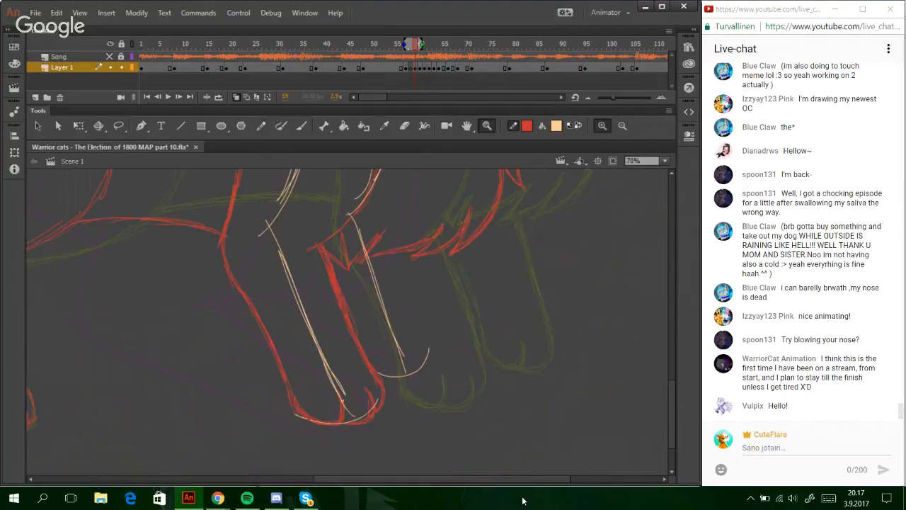
{"action": "key", "text": "y"}
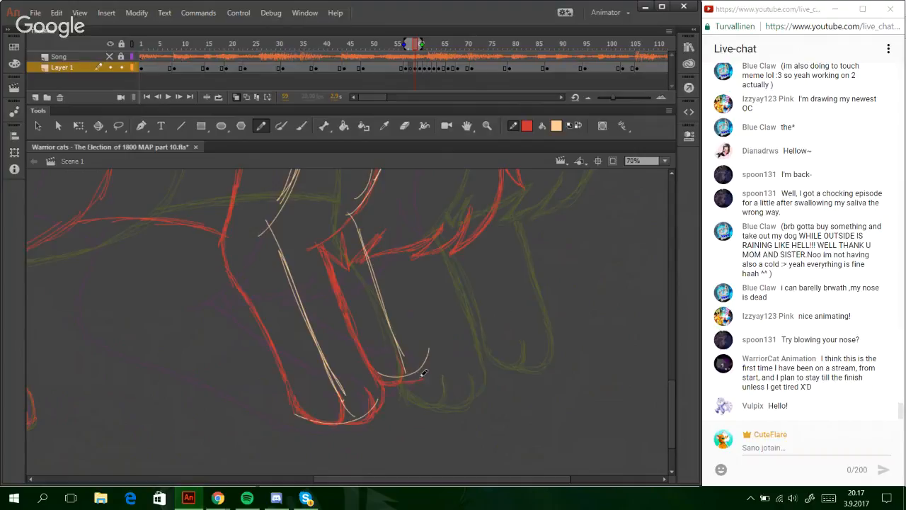
{"action": "left_click_drag", "start_coordinate": [420, 369], "coordinate": [417, 334]}
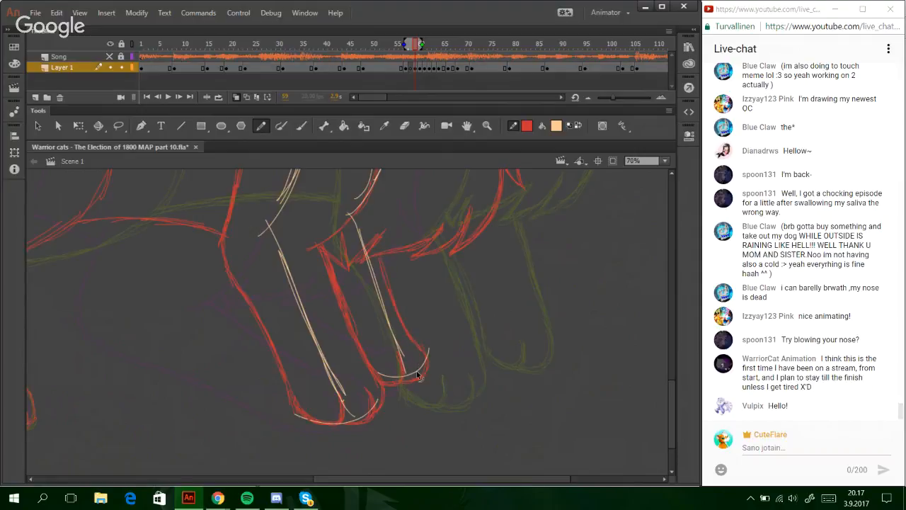
- Delete the pale cream toe arcs and leftover cream remnants under both front paws
{"action": "left_click", "coordinate": [416, 373], "text": "ctrl"}
{"action": "key", "text": "Delete"}
{"action": "left_click", "coordinate": [369, 418], "text": "ctrl"}
{"action": "key", "text": "Delete"}
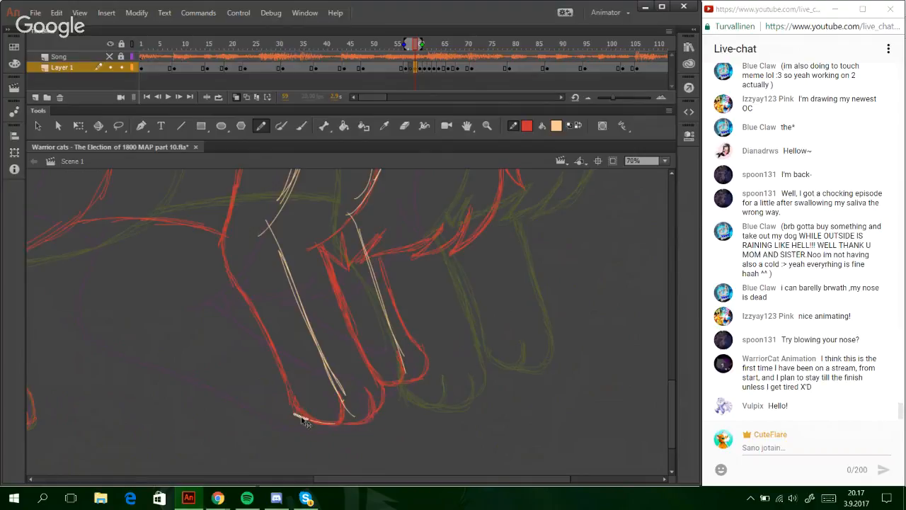
{"action": "left_click", "coordinate": [301, 417], "text": "ctrl"}
{"action": "key", "text": "Delete"}
{"action": "left_click", "coordinate": [320, 424], "text": "ctrl"}
{"action": "key", "text": "Delete"}
{"action": "key", "text": "Delete"}
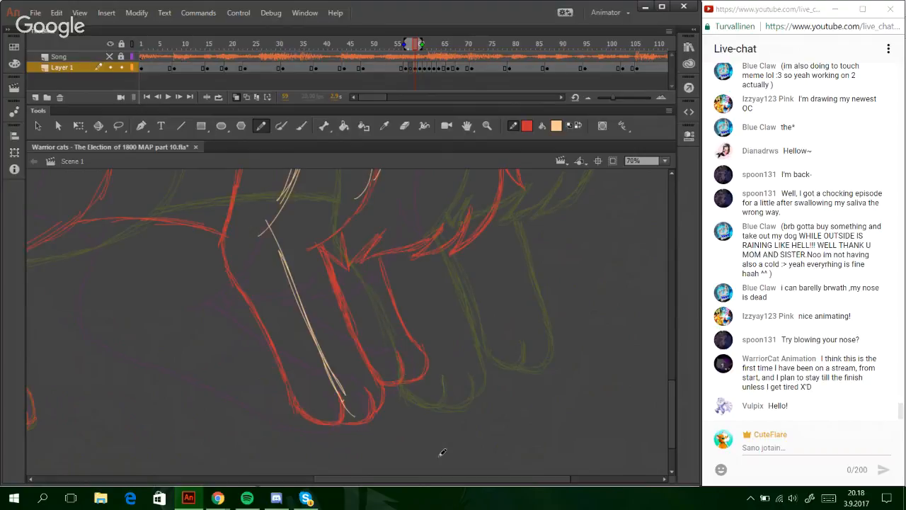
- Delete the two pale orange sketch strokes on the body
{"action": "left_click_drag", "start_coordinate": [437, 483], "coordinate": [393, 482]}
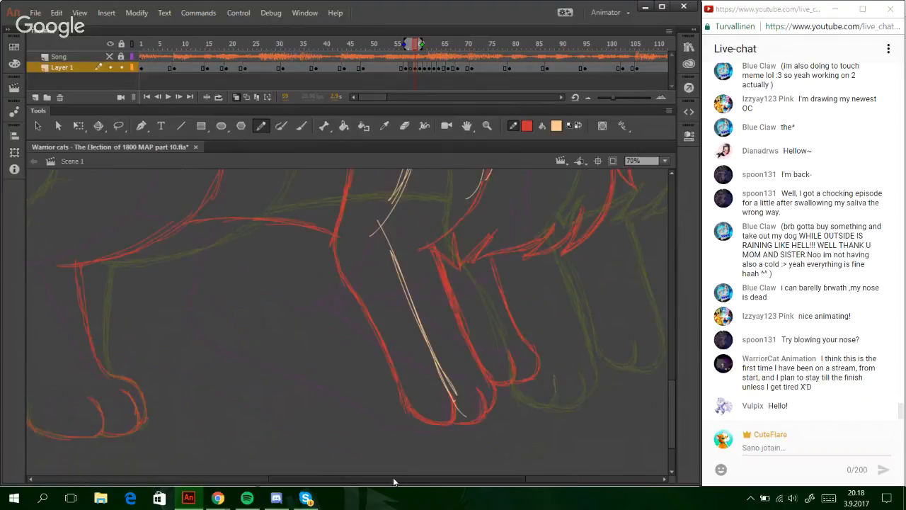
{"action": "left_click_drag", "start_coordinate": [394, 481], "coordinate": [389, 481]}
{"action": "left_click_drag", "start_coordinate": [673, 390], "coordinate": [673, 381]}
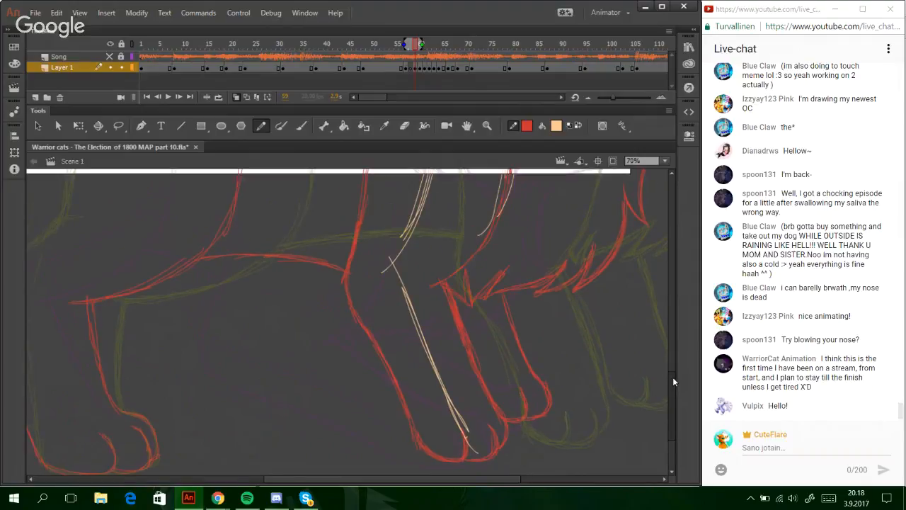
{"action": "scroll", "coordinate": [519, 246], "scroll_direction": "up", "scroll_amount": 5}
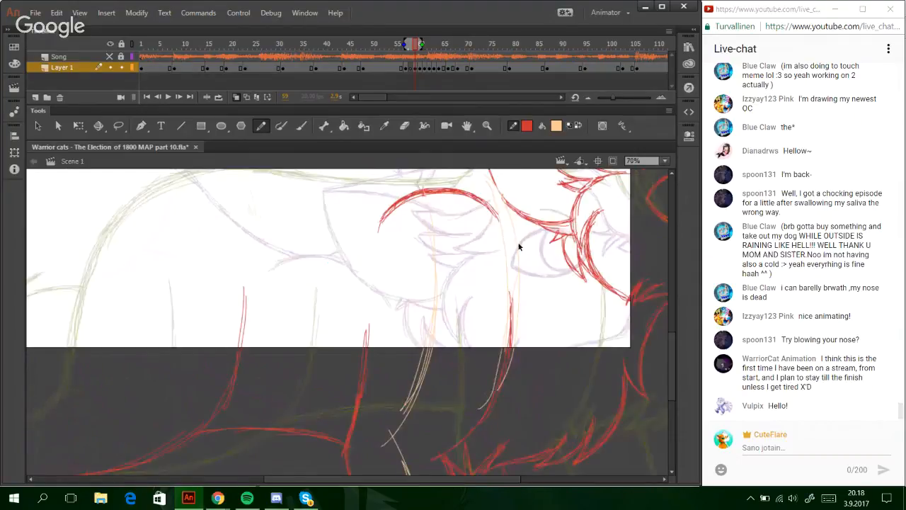
{"action": "left_click", "coordinate": [516, 248], "text": "ctrl"}
{"action": "key", "text": "Delete"}
{"action": "left_click", "coordinate": [514, 288], "text": "ctrl"}
{"action": "key", "text": "Delete"}
- Marquee-select and delete the stray upright red stroke
{"action": "scroll", "coordinate": [652, 332], "scroll_direction": "down", "scroll_amount": 6}
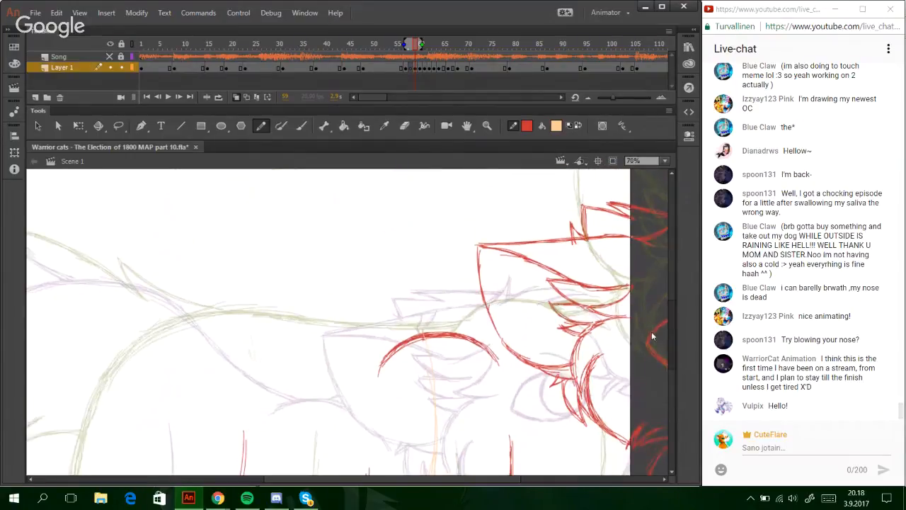
{"action": "scroll", "coordinate": [645, 385], "scroll_direction": "up", "scroll_amount": 2}
{"action": "scroll", "coordinate": [643, 394], "scroll_direction": "down", "scroll_amount": 2}
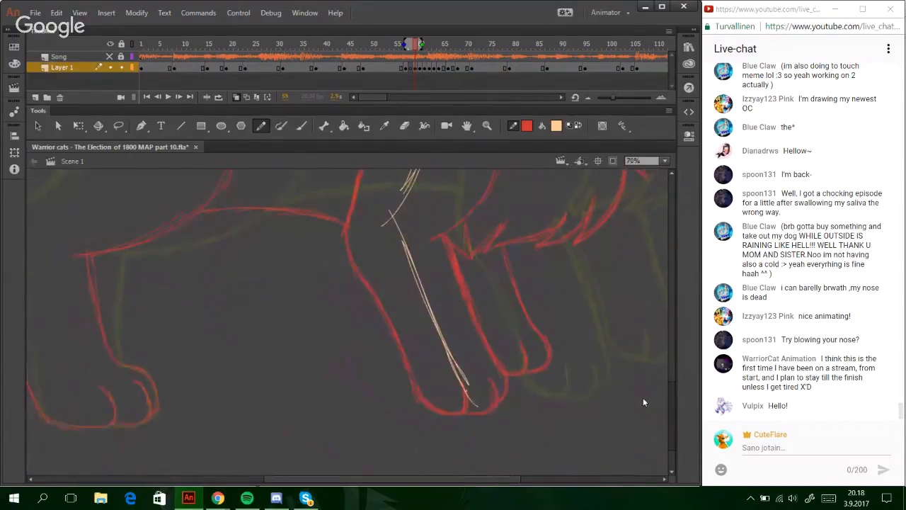
{"action": "scroll", "coordinate": [642, 397], "scroll_direction": "up", "scroll_amount": 1}
{"action": "mouse_move", "coordinate": [377, 479]}
{"action": "left_mouse_down"}
{"action": "mouse_move", "coordinate": [313, 484]}
{"action": "mouse_move", "coordinate": [322, 483]}
{"action": "left_mouse_up"}
{"action": "scroll", "coordinate": [671, 391], "scroll_direction": "up", "scroll_amount": 6}
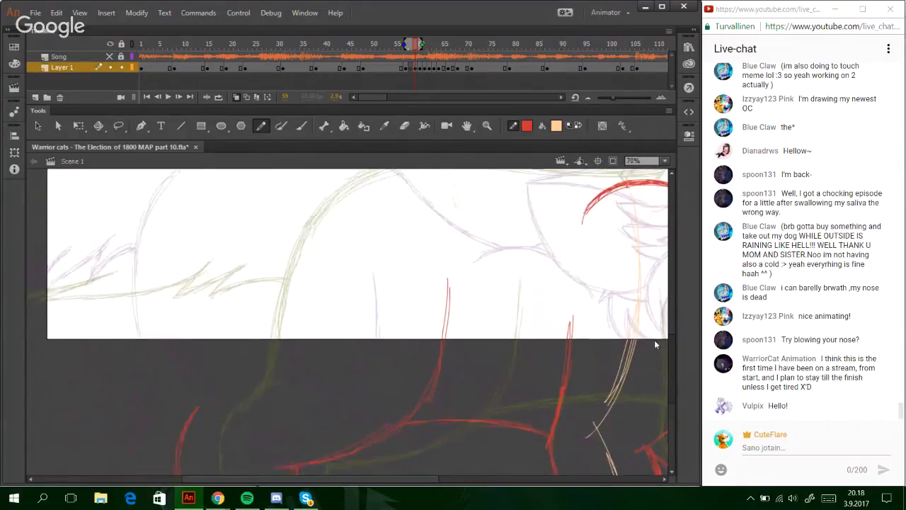
{"action": "left_click_drag", "start_coordinate": [403, 483], "coordinate": [460, 489]}
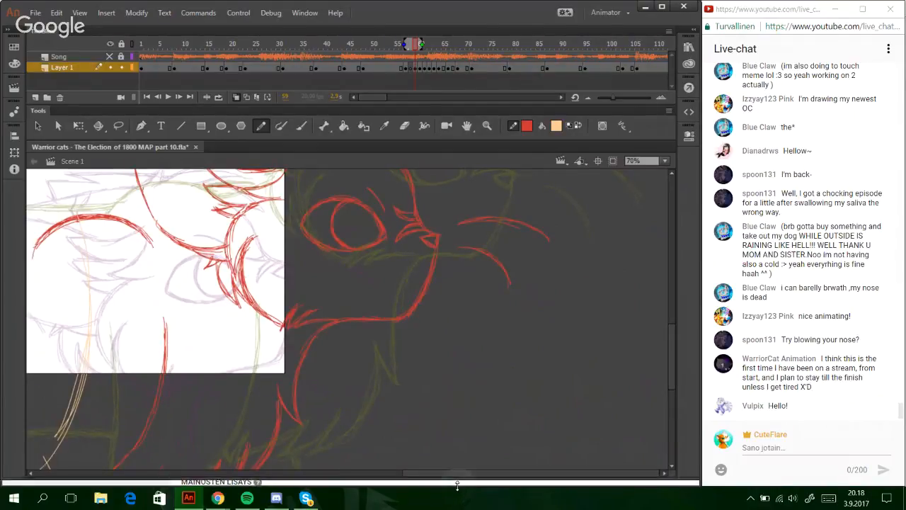
{"action": "left_click_drag", "start_coordinate": [468, 474], "coordinate": [313, 482]}
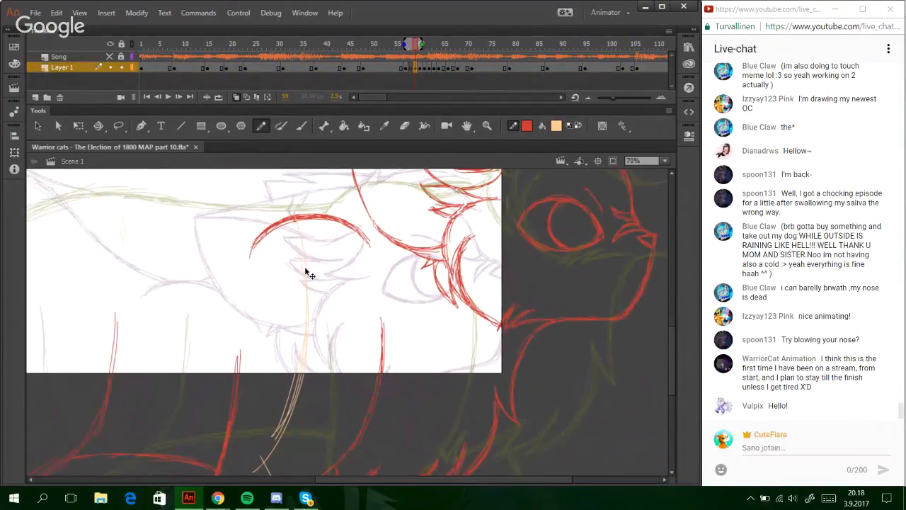
{"action": "mouse_move", "coordinate": [669, 345]}
{"action": "left_mouse_down"}
{"action": "mouse_move", "coordinate": [676, 396]}
{"action": "mouse_move", "coordinate": [663, 334]}
{"action": "mouse_move", "coordinate": [663, 366]}
{"action": "left_mouse_up"}
{"action": "left_click_drag", "start_coordinate": [353, 239], "coordinate": [397, 304]}
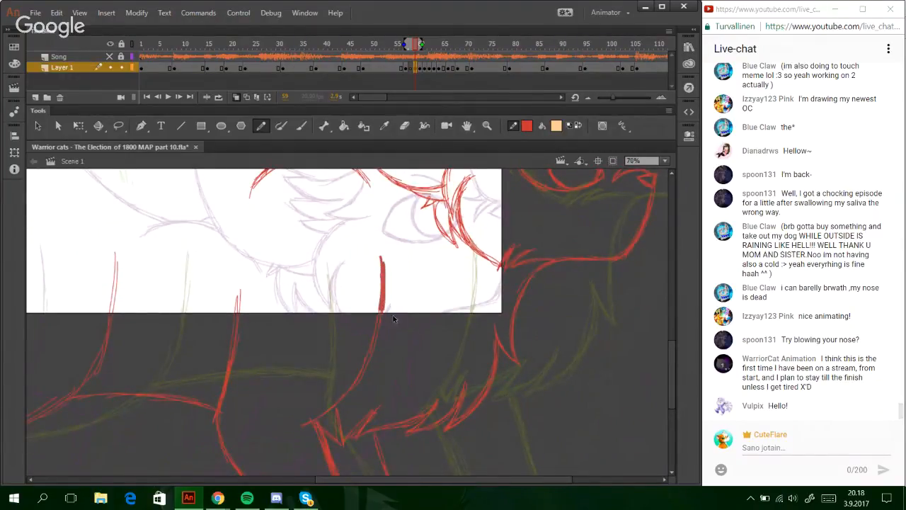
{"action": "key", "text": "Delete"}
- Add a short red pencil stroke to the sketch
{"action": "left_click_drag", "start_coordinate": [364, 171], "coordinate": [384, 211]}
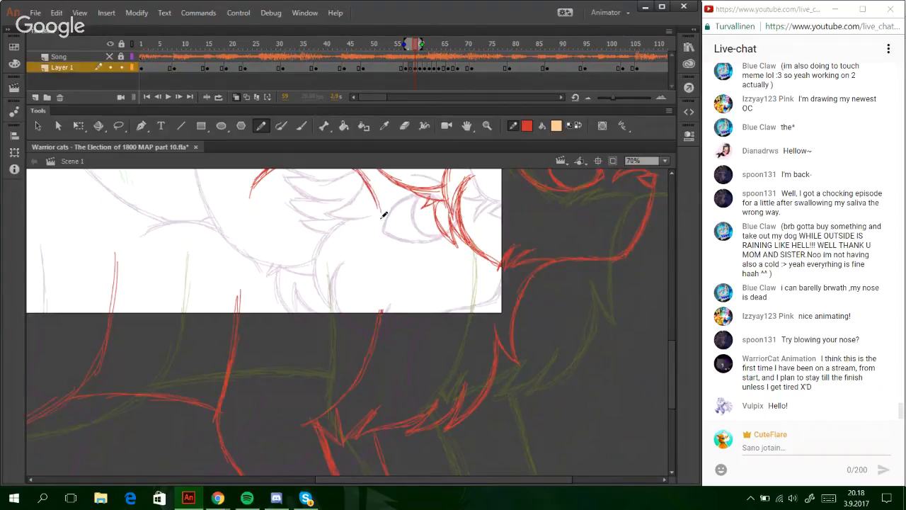
{"action": "scroll", "coordinate": [672, 336], "scroll_direction": "up", "scroll_amount": 4}
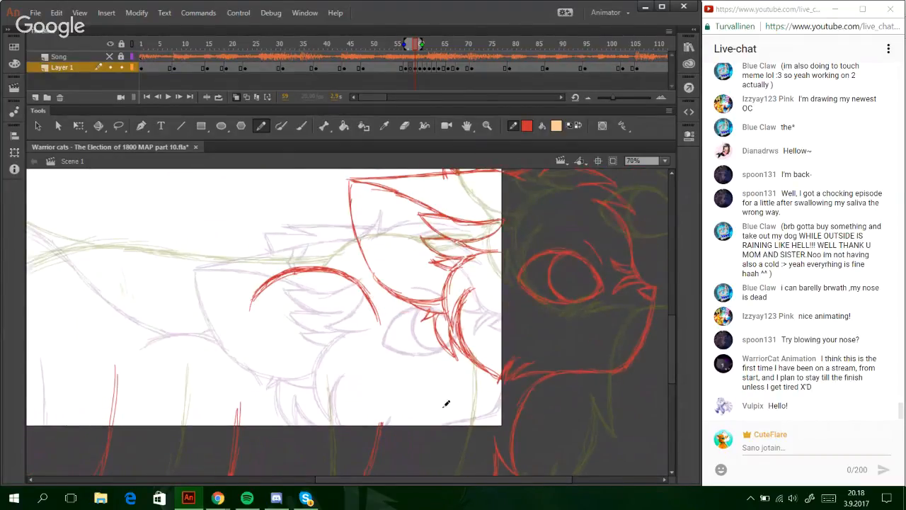
{"action": "mouse_move", "coordinate": [442, 478]}
{"action": "left_mouse_down"}
{"action": "mouse_move", "coordinate": [340, 479]}
{"action": "mouse_move", "coordinate": [358, 479]}
{"action": "left_mouse_up"}
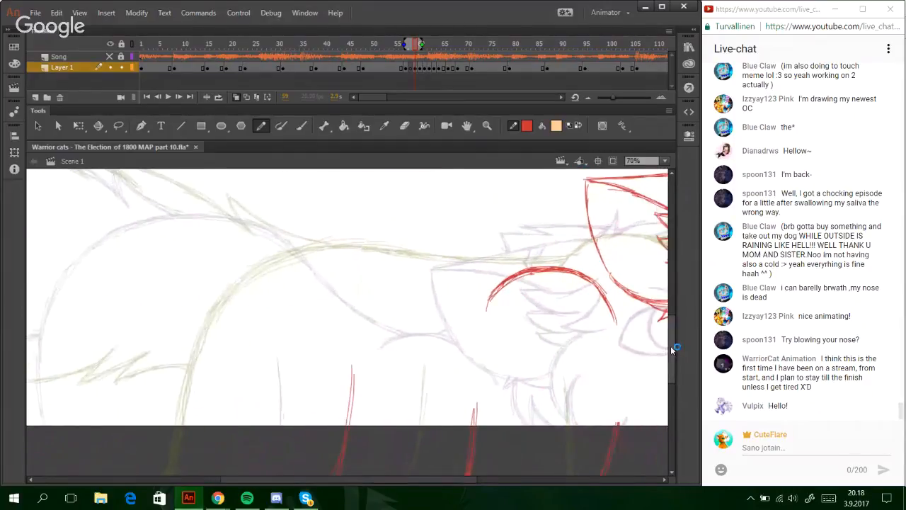
{"action": "left_click_drag", "start_coordinate": [672, 348], "coordinate": [672, 395]}
- Trim the top of the left red leg line, undoing a trial redraw
{"action": "left_click_drag", "start_coordinate": [69, 268], "coordinate": [121, 316]}
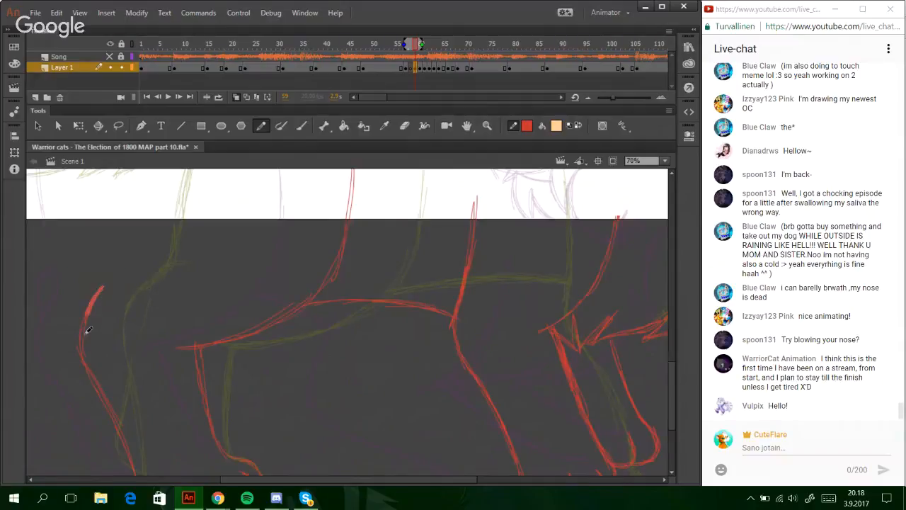
{"action": "key", "text": "Delete"}
{"action": "key", "text": "ctrl+z"}
{"action": "mouse_move", "coordinate": [85, 331]}
{"action": "left_mouse_down"}
{"action": "mouse_move", "coordinate": [111, 263]}
{"action": "mouse_move", "coordinate": [104, 275]}
{"action": "mouse_move", "coordinate": [107, 188]}
{"action": "left_mouse_up"}
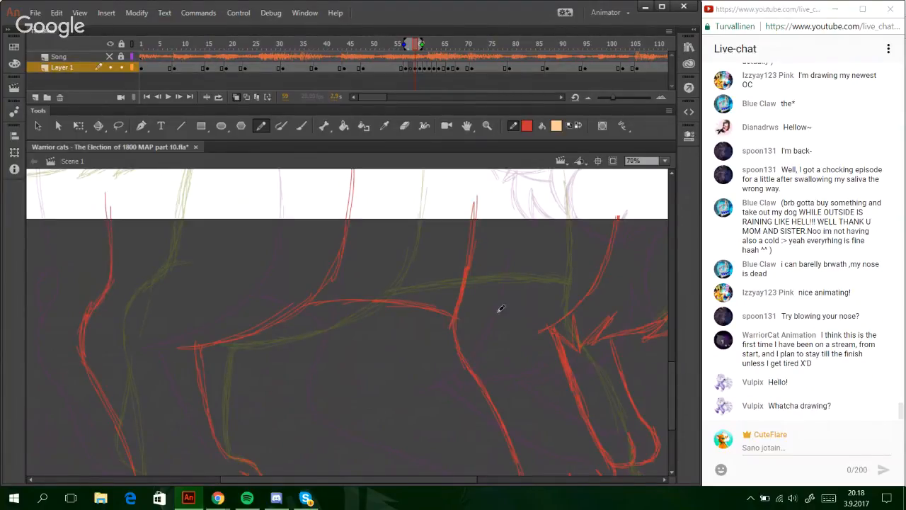
{"action": "key", "text": "ctrl+z"}
{"action": "scroll", "coordinate": [674, 354], "scroll_direction": "up", "scroll_amount": 3}
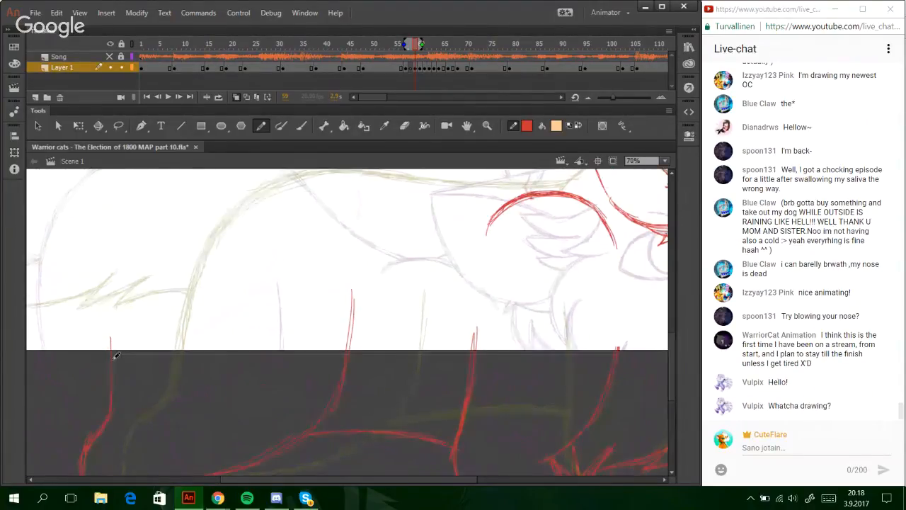
- Extend the left leg line upward in red through several trial strokes
{"action": "left_click_drag", "start_coordinate": [108, 351], "coordinate": [129, 233]}
{"action": "key", "text": "ctrl+z"}
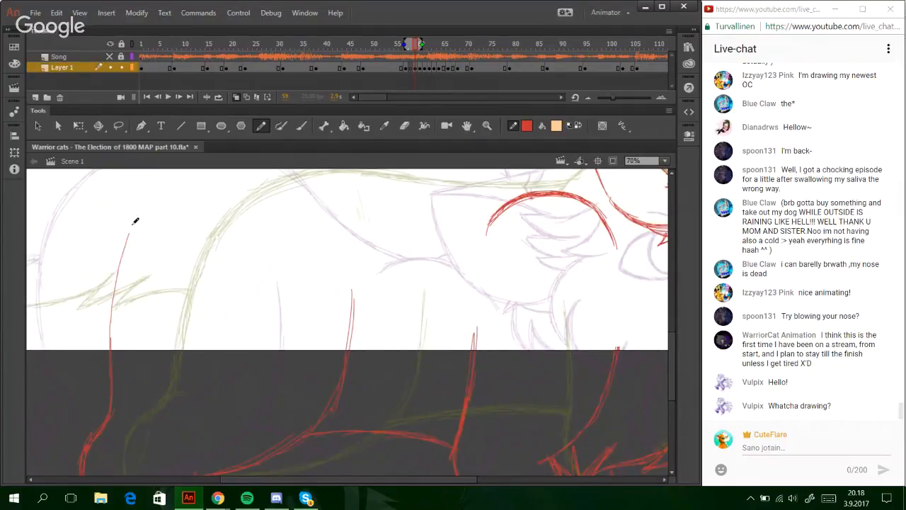
{"action": "mouse_move", "coordinate": [111, 325]}
{"action": "left_mouse_down"}
{"action": "mouse_move", "coordinate": [116, 285]}
{"action": "mouse_move", "coordinate": [173, 184]}
{"action": "left_mouse_up"}
{"action": "key", "text": "ctrl+z"}
{"action": "left_click_drag", "start_coordinate": [110, 351], "coordinate": [146, 196]}
{"action": "left_click_drag", "start_coordinate": [119, 269], "coordinate": [189, 169]}
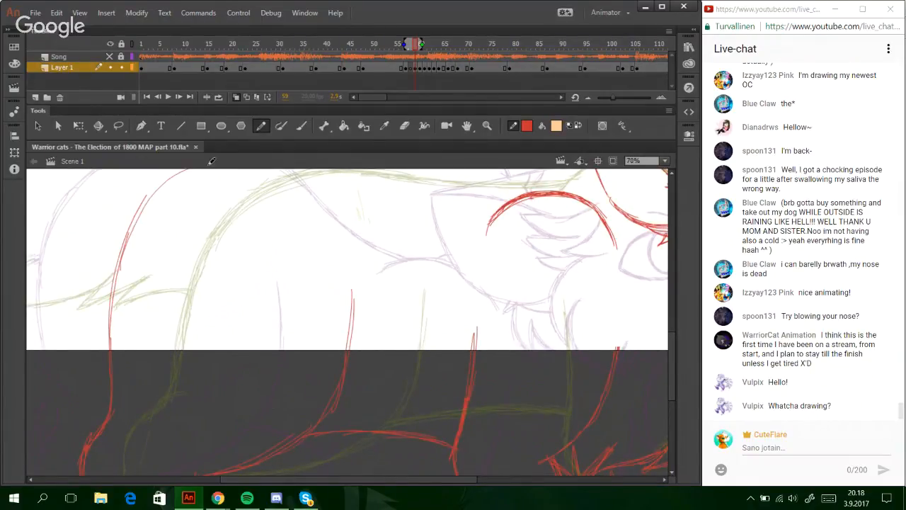
{"action": "key", "text": "ctrl+z"}
{"action": "scroll", "coordinate": [672, 352], "scroll_direction": "up", "scroll_amount": 2}
{"action": "key", "text": "ctrl+z"}
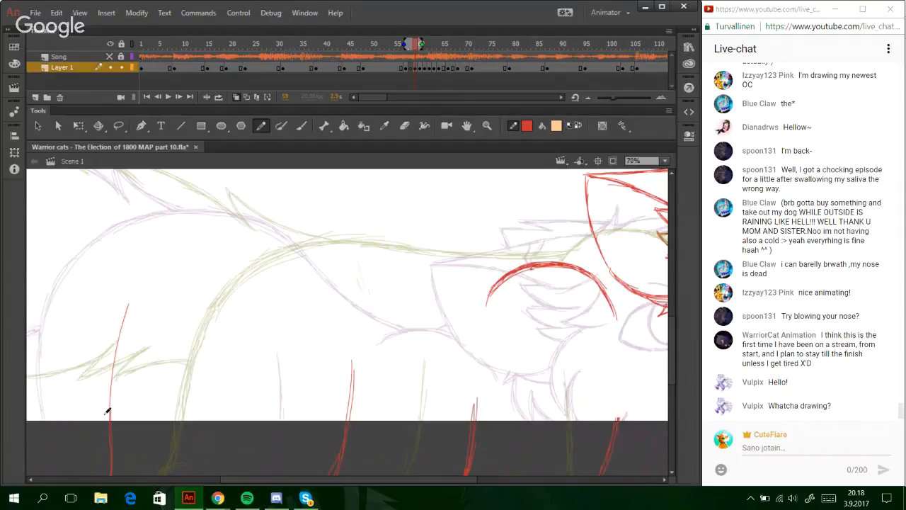
{"action": "mouse_move", "coordinate": [105, 411]}
{"action": "left_mouse_down"}
{"action": "mouse_move", "coordinate": [158, 293]}
{"action": "mouse_move", "coordinate": [180, 288]}
{"action": "left_mouse_up"}
{"action": "key", "text": "ctrl+z"}
{"action": "left_click_drag", "start_coordinate": [111, 405], "coordinate": [161, 273]}
{"action": "mouse_move", "coordinate": [120, 362]}
{"action": "left_mouse_down"}
{"action": "mouse_move", "coordinate": [129, 330]}
{"action": "mouse_move", "coordinate": [189, 272]}
{"action": "left_mouse_up"}
{"action": "left_click_drag", "start_coordinate": [135, 333], "coordinate": [223, 255]}
{"action": "key", "text": "ctrl+z"}
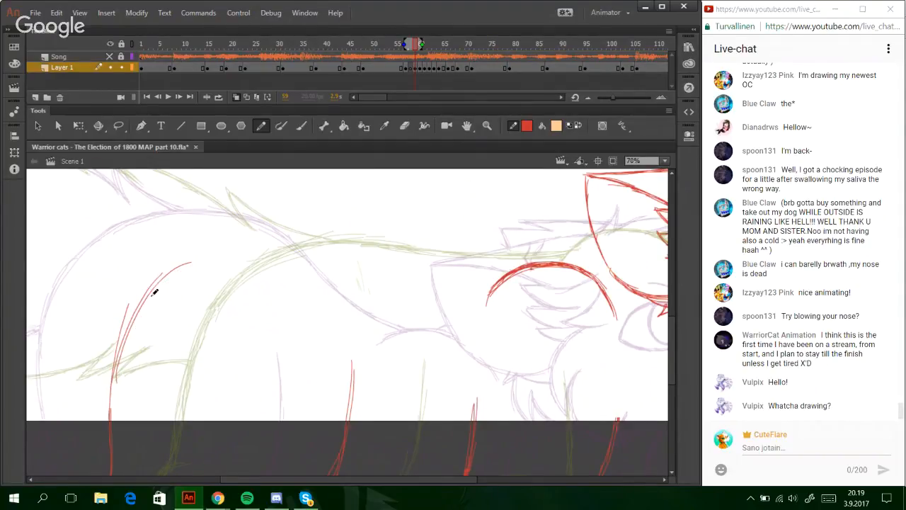
- Try curving the leg line up into the back and rightward, undoing the attempts
{"action": "mouse_move", "coordinate": [161, 278]}
{"action": "left_mouse_down"}
{"action": "mouse_move", "coordinate": [256, 234]}
{"action": "mouse_move", "coordinate": [309, 238]}
{"action": "left_mouse_up"}
{"action": "key", "text": "ctrl+z"}
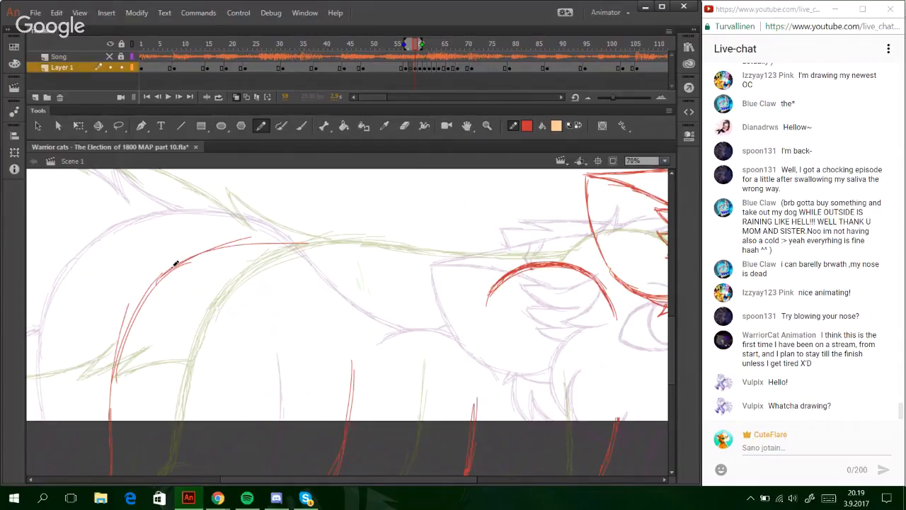
{"action": "key", "text": "ctrl+z"}
{"action": "left_click_drag", "start_coordinate": [160, 277], "coordinate": [309, 230]}
{"action": "key", "text": "ctrl+z"}
{"action": "left_click_drag", "start_coordinate": [191, 257], "coordinate": [308, 242]}
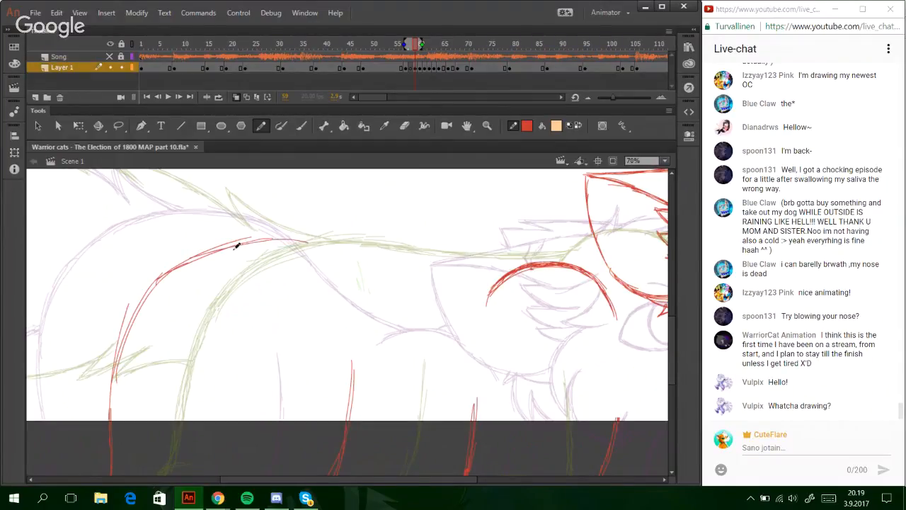
{"action": "left_click_drag", "start_coordinate": [234, 247], "coordinate": [368, 250]}
{"action": "key", "text": "ctrl+z"}
{"action": "left_click_drag", "start_coordinate": [252, 237], "coordinate": [433, 267]}
{"action": "key", "text": "ctrl+z"}
{"action": "left_click_drag", "start_coordinate": [271, 242], "coordinate": [389, 271]}
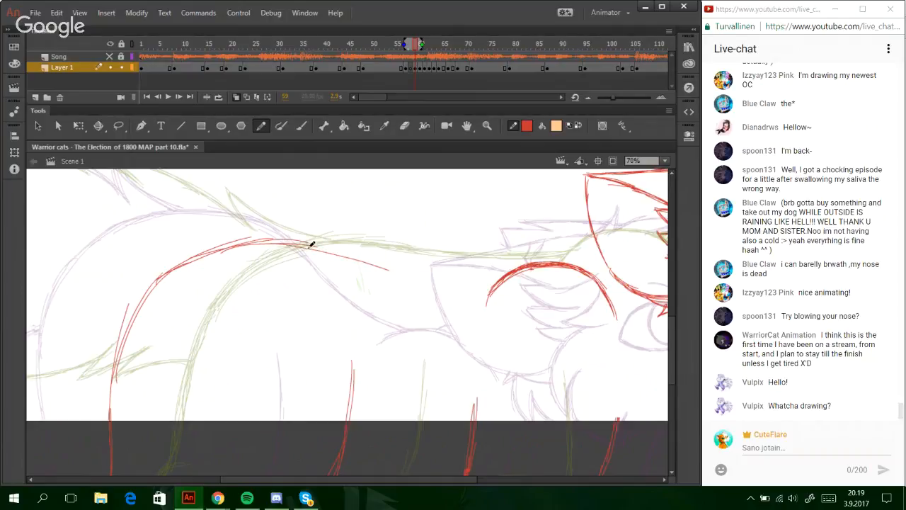
{"action": "left_click_drag", "start_coordinate": [305, 247], "coordinate": [470, 293]}
{"action": "left_click_drag", "start_coordinate": [341, 257], "coordinate": [485, 294]}
{"action": "left_click_drag", "start_coordinate": [384, 273], "coordinate": [476, 296]}
{"action": "key", "text": "ctrl+z"}
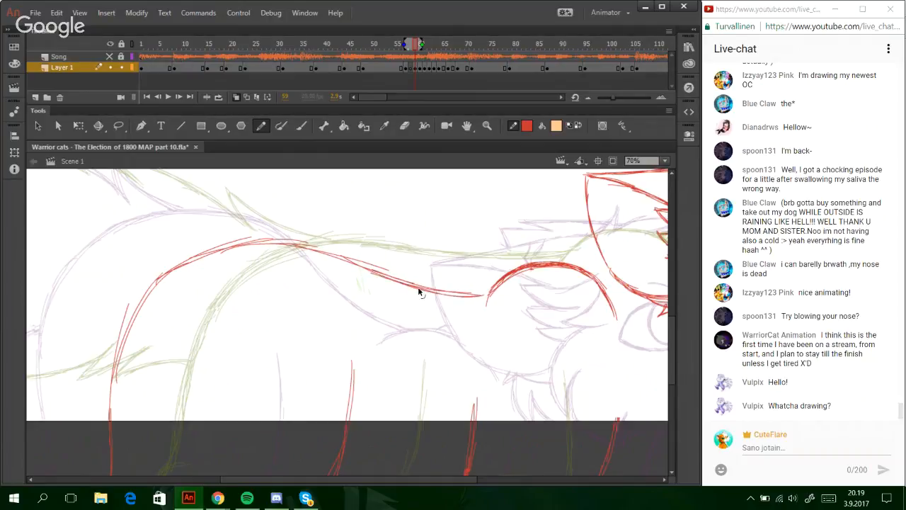
{"action": "key", "text": "ctrl+z"}
{"action": "key", "text": "ctrl+z"}
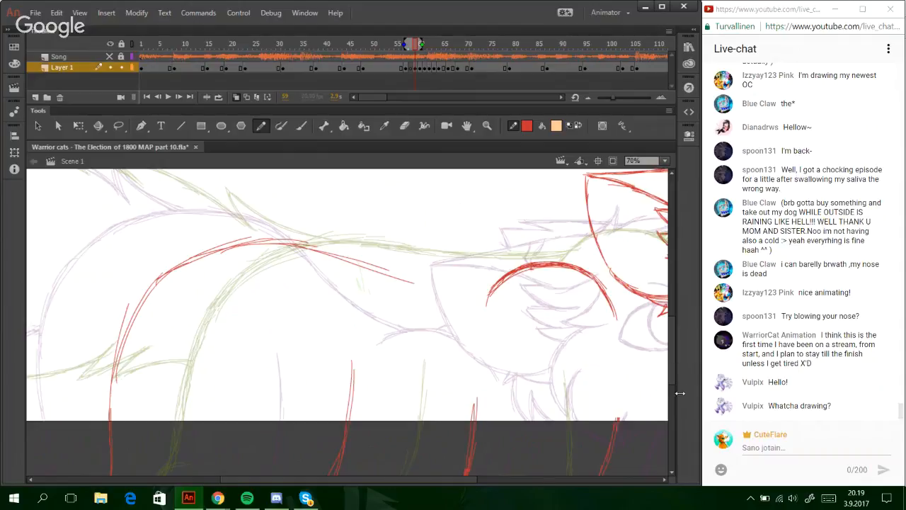
{"action": "mouse_move", "coordinate": [672, 379]}
{"action": "left_mouse_down"}
{"action": "mouse_move", "coordinate": [673, 423]}
{"action": "mouse_move", "coordinate": [673, 385]}
{"action": "left_mouse_up"}
- Draw the red back line from the hindquarters across to meet the chest curve
{"action": "left_click_drag", "start_coordinate": [126, 289], "coordinate": [214, 207]}
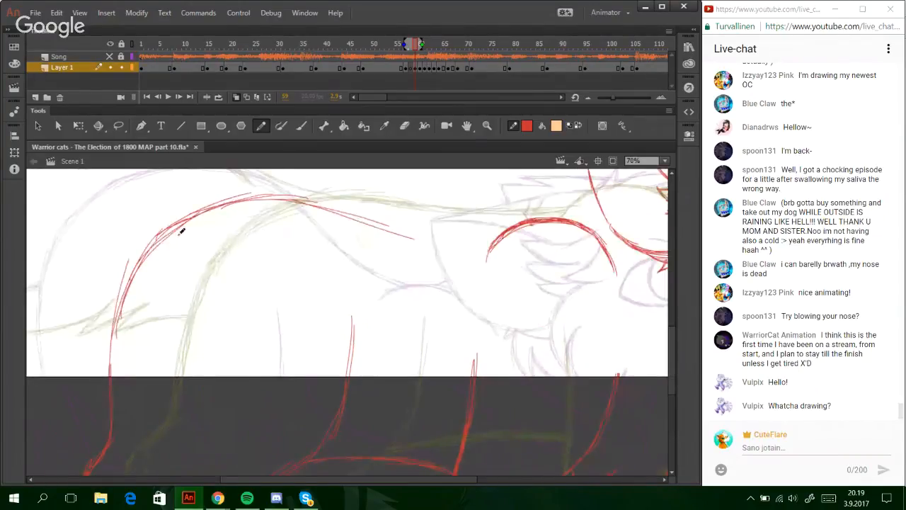
{"action": "mouse_move", "coordinate": [157, 243]}
{"action": "left_mouse_down"}
{"action": "mouse_move", "coordinate": [230, 201]}
{"action": "mouse_move", "coordinate": [308, 205]}
{"action": "left_mouse_up"}
{"action": "left_click_drag", "start_coordinate": [244, 202], "coordinate": [404, 236]}
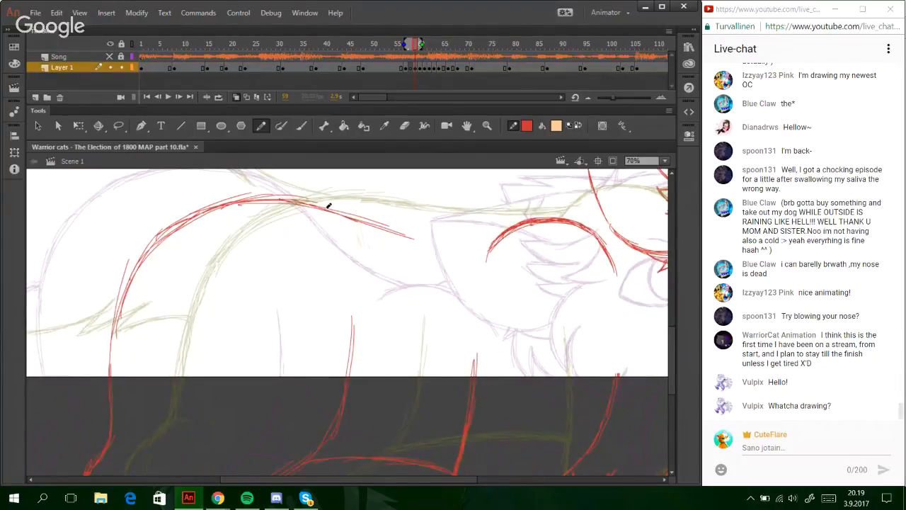
{"action": "key", "text": "ctrl+z"}
{"action": "mouse_move", "coordinate": [322, 206]}
{"action": "left_mouse_down"}
{"action": "mouse_move", "coordinate": [455, 255]}
{"action": "mouse_move", "coordinate": [416, 236]}
{"action": "mouse_move", "coordinate": [463, 240]}
{"action": "left_mouse_up"}
{"action": "mouse_move", "coordinate": [383, 225]}
{"action": "left_mouse_down"}
{"action": "mouse_move", "coordinate": [493, 246]}
{"action": "mouse_move", "coordinate": [402, 233]}
{"action": "mouse_move", "coordinate": [487, 248]}
{"action": "left_mouse_up"}
{"action": "mouse_move", "coordinate": [325, 214]}
{"action": "left_mouse_down"}
{"action": "mouse_move", "coordinate": [392, 234]}
{"action": "mouse_move", "coordinate": [266, 202]}
{"action": "mouse_move", "coordinate": [216, 205]}
{"action": "mouse_move", "coordinate": [128, 289]}
{"action": "left_mouse_up"}
{"action": "key", "text": "ctrl+z"}
{"action": "key", "text": "ctrl+z"}
- Double the left arch with red strokes traced upward from the bottom
{"action": "left_click_drag", "start_coordinate": [187, 225], "coordinate": [111, 358]}
{"action": "left_click_drag", "start_coordinate": [151, 245], "coordinate": [107, 375]}
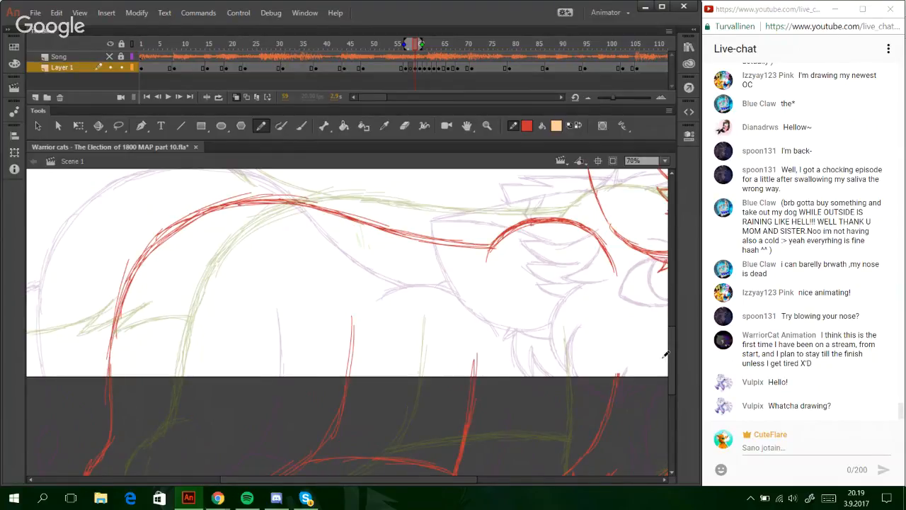
{"action": "scroll", "coordinate": [670, 380], "scroll_direction": "down", "scroll_amount": 1}
{"action": "scroll", "coordinate": [672, 385], "scroll_direction": "down", "scroll_amount": 3}
{"action": "scroll", "coordinate": [664, 370], "scroll_direction": "up", "scroll_amount": 5}
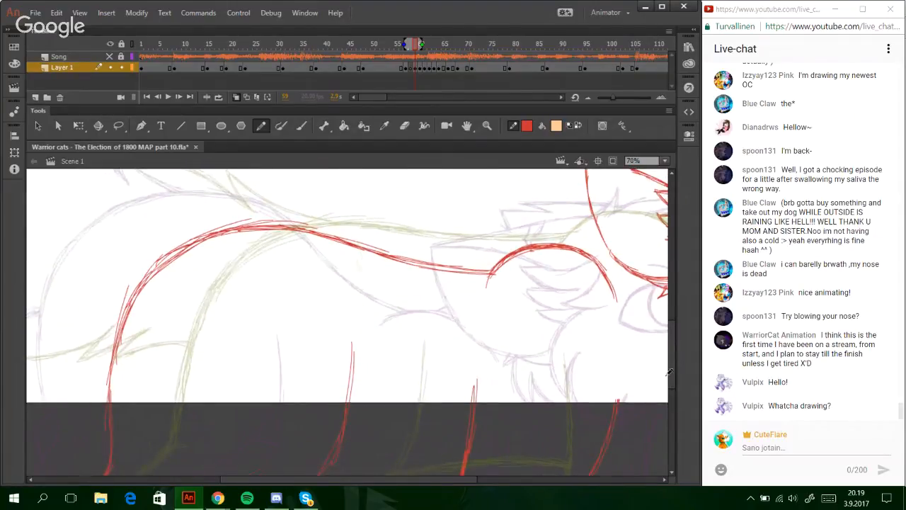
{"action": "left_click_drag", "start_coordinate": [113, 412], "coordinate": [124, 301]}
- Lasso-select the red arch strokes and nudge them slightly lower
{"action": "key", "text": "l"}
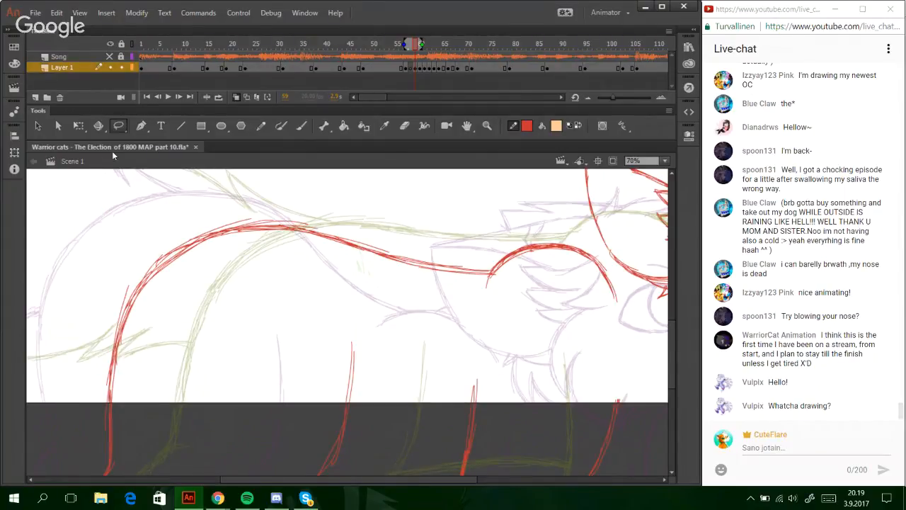
{"action": "mouse_move", "coordinate": [88, 395]}
{"action": "left_mouse_down"}
{"action": "mouse_move", "coordinate": [411, 309]}
{"action": "mouse_move", "coordinate": [471, 316]}
{"action": "mouse_move", "coordinate": [491, 255]}
{"action": "mouse_move", "coordinate": [380, 207]}
{"action": "mouse_move", "coordinate": [36, 334]}
{"action": "left_mouse_up"}
{"action": "key", "text": "Down"}
{"action": "key", "text": "Down"}
{"action": "key", "text": "Down"}
{"action": "key", "text": "Down"}
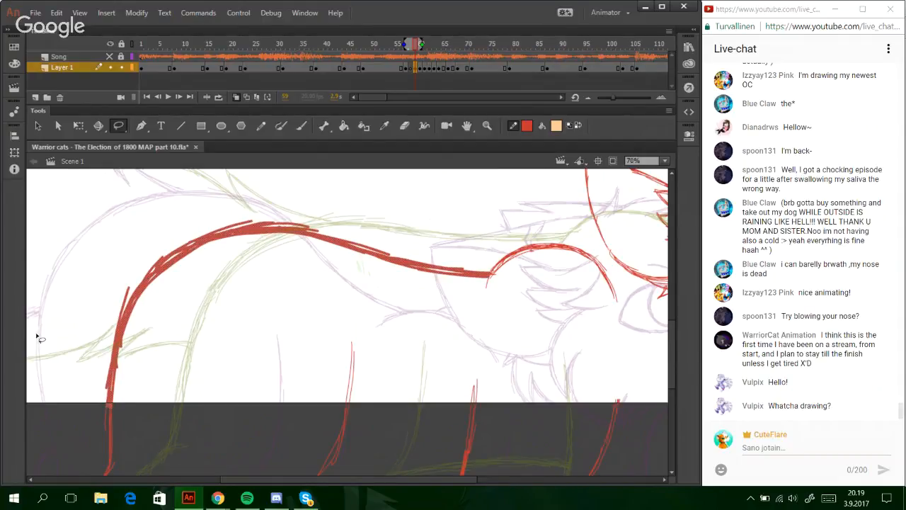
{"action": "key", "text": "y"}
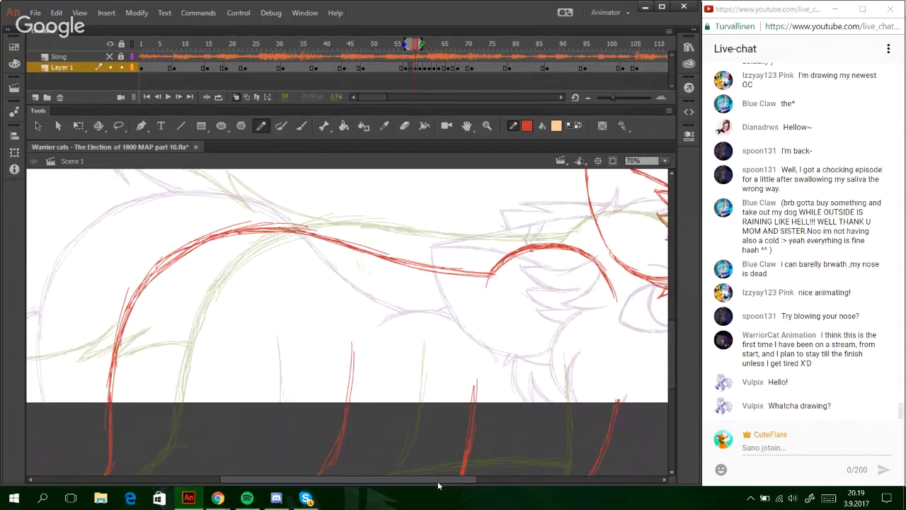
{"action": "left_click_drag", "start_coordinate": [438, 485], "coordinate": [519, 486]}
{"action": "left_click_drag", "start_coordinate": [413, 278], "coordinate": [456, 276]}
{"action": "scroll", "coordinate": [670, 325], "scroll_direction": "up", "scroll_amount": 5}
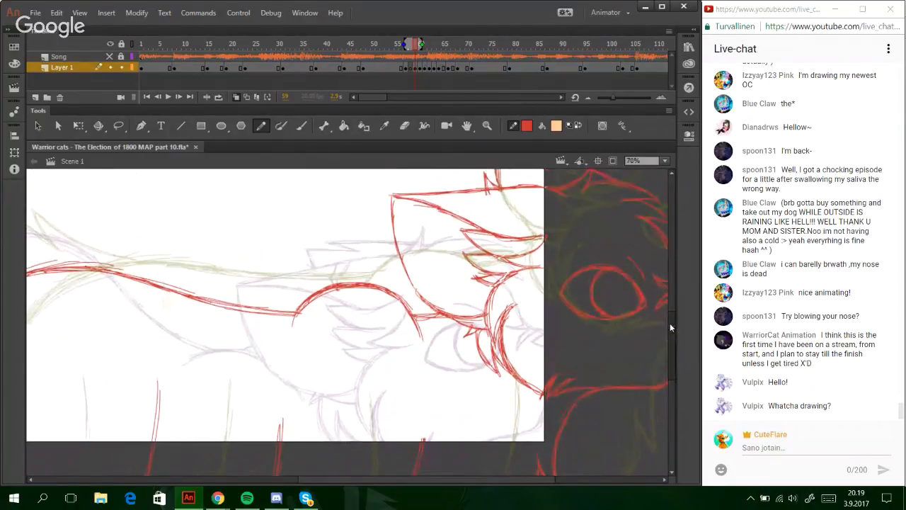
- Thicken the red sketch line near the chest
{"action": "mouse_move", "coordinate": [667, 317]}
{"action": "left_mouse_down"}
{"action": "mouse_move", "coordinate": [661, 365]}
{"action": "mouse_move", "coordinate": [648, 346]}
{"action": "left_mouse_up"}
{"action": "left_click_drag", "start_coordinate": [394, 187], "coordinate": [415, 183]}
{"action": "mouse_move", "coordinate": [392, 188]}
{"action": "left_mouse_down"}
{"action": "mouse_move", "coordinate": [418, 185]}
{"action": "mouse_move", "coordinate": [430, 196]}
{"action": "left_mouse_up"}
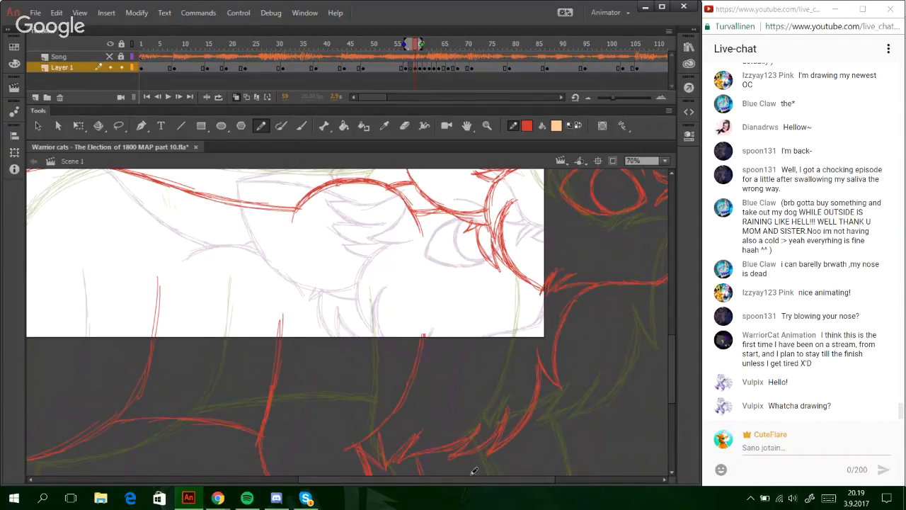
- Remove the short stray stroke beside the paw
{"action": "left_click_drag", "start_coordinate": [470, 479], "coordinate": [361, 481]}
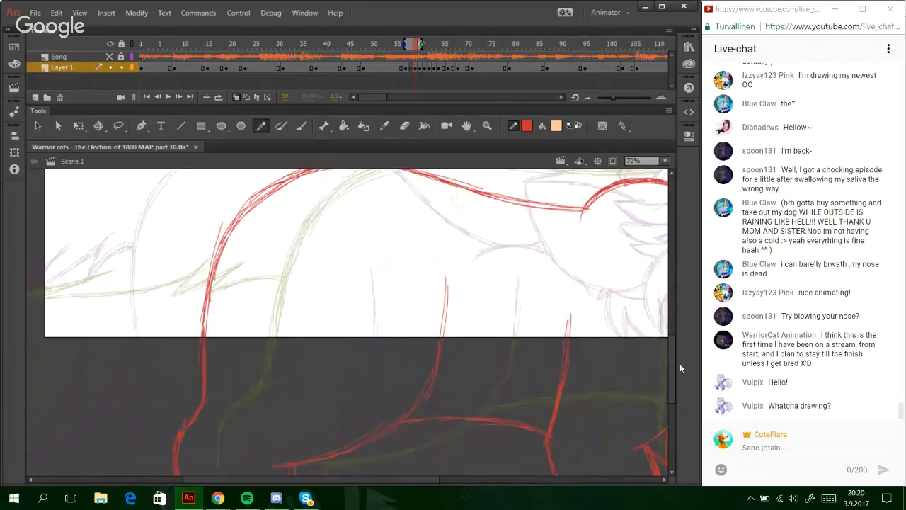
{"action": "mouse_move", "coordinate": [674, 363]}
{"action": "left_mouse_down"}
{"action": "mouse_move", "coordinate": [675, 398]}
{"action": "mouse_move", "coordinate": [662, 376]}
{"action": "left_mouse_up"}
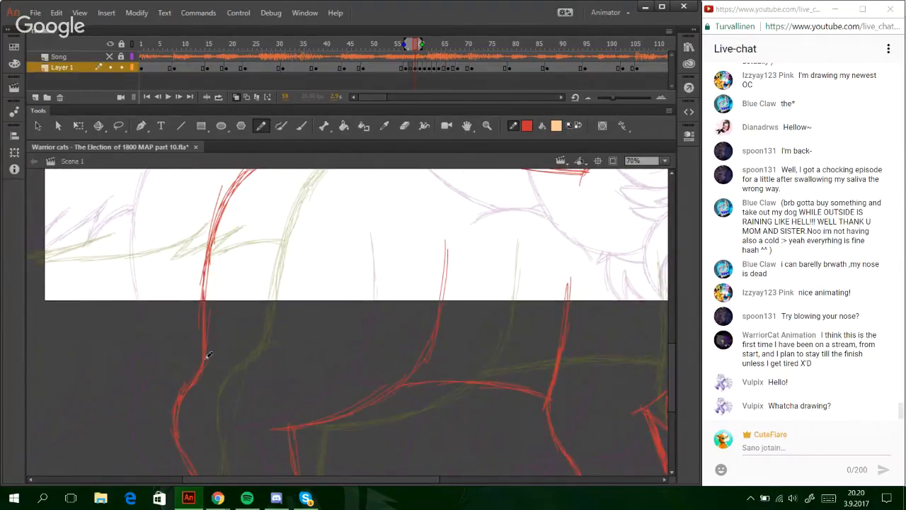
{"action": "left_click_drag", "start_coordinate": [674, 363], "coordinate": [677, 402]}
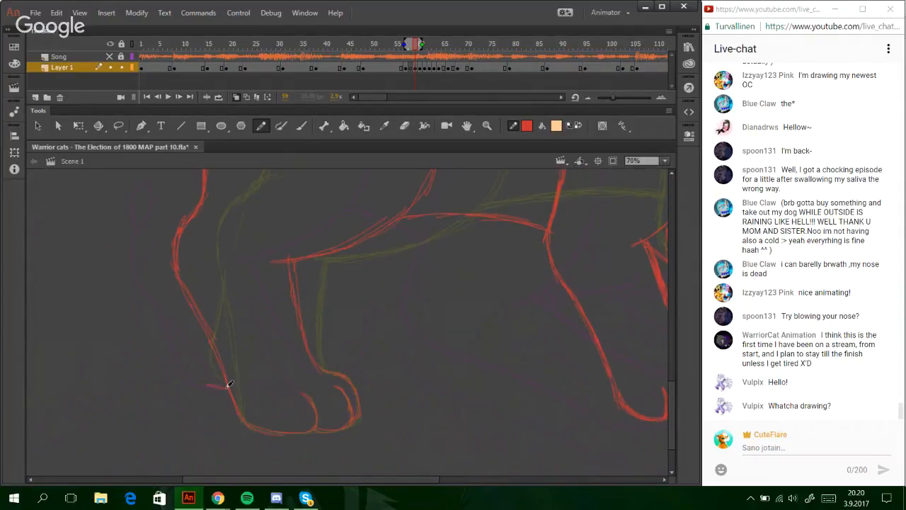
{"action": "key", "text": "ctrl+z"}
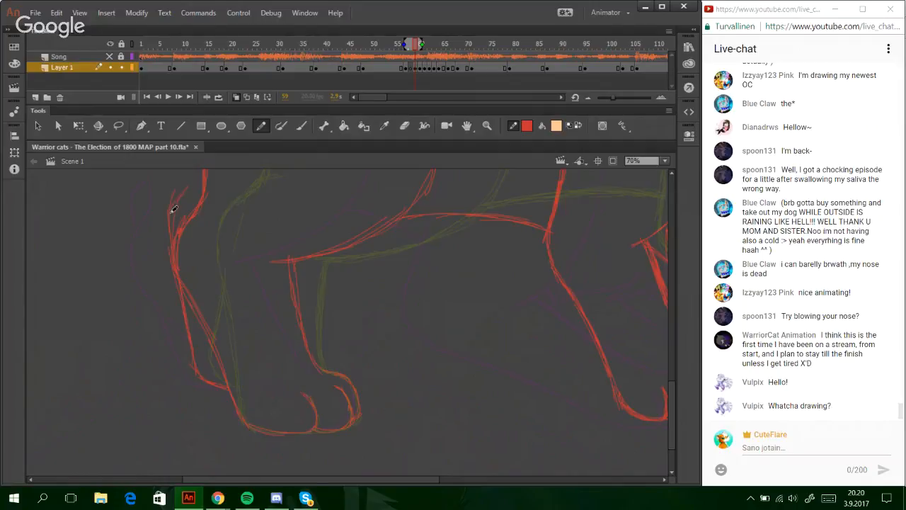
- Draw a pointed diagonal red fur stroke above the back with a small hooked tip
{"action": "scroll", "coordinate": [594, 309], "scroll_direction": "up", "scroll_amount": 3}
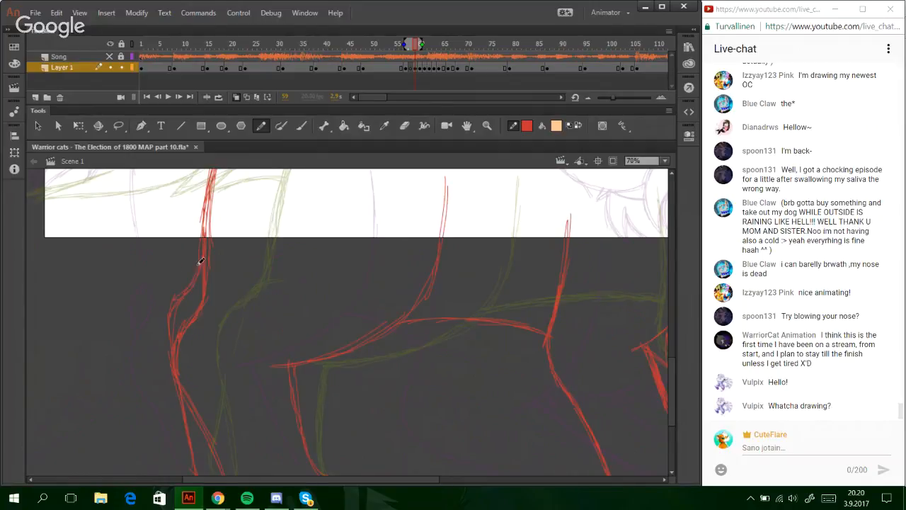
{"action": "left_click_drag", "start_coordinate": [409, 480], "coordinate": [363, 481]}
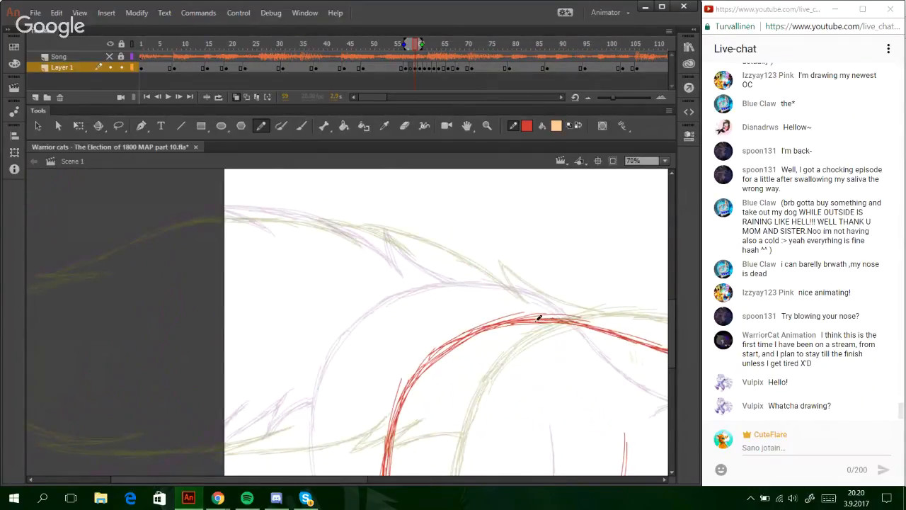
{"action": "left_click_drag", "start_coordinate": [672, 310], "coordinate": [683, 348]}
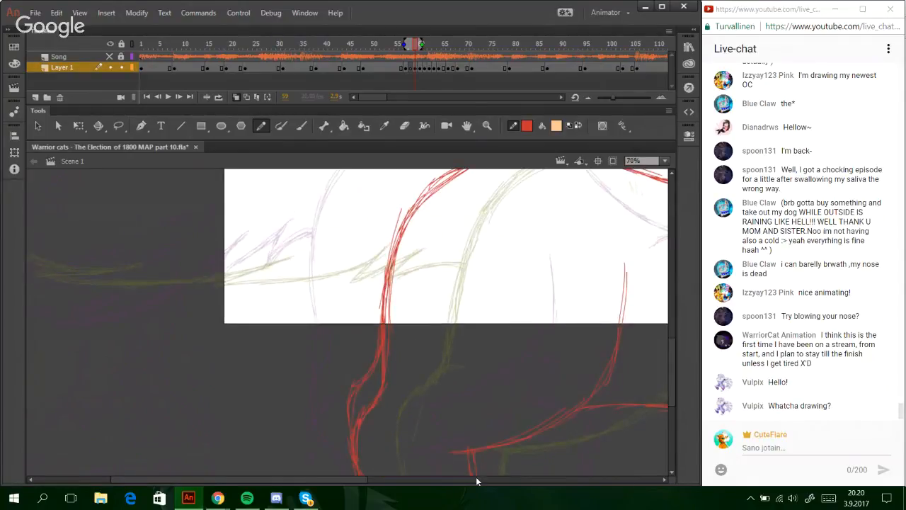
{"action": "left_click", "coordinate": [496, 480]}
{"action": "left_click_drag", "start_coordinate": [507, 484], "coordinate": [373, 486]}
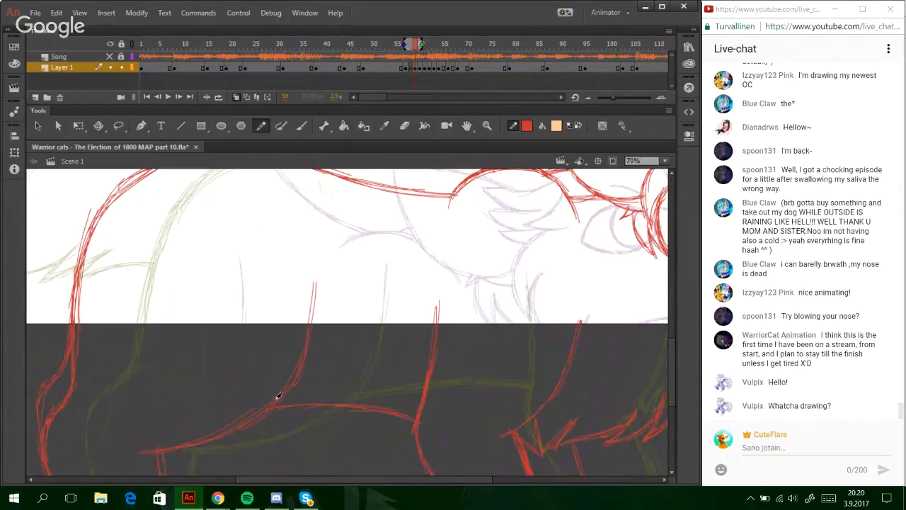
{"action": "left_click_drag", "start_coordinate": [473, 475], "coordinate": [422, 479]}
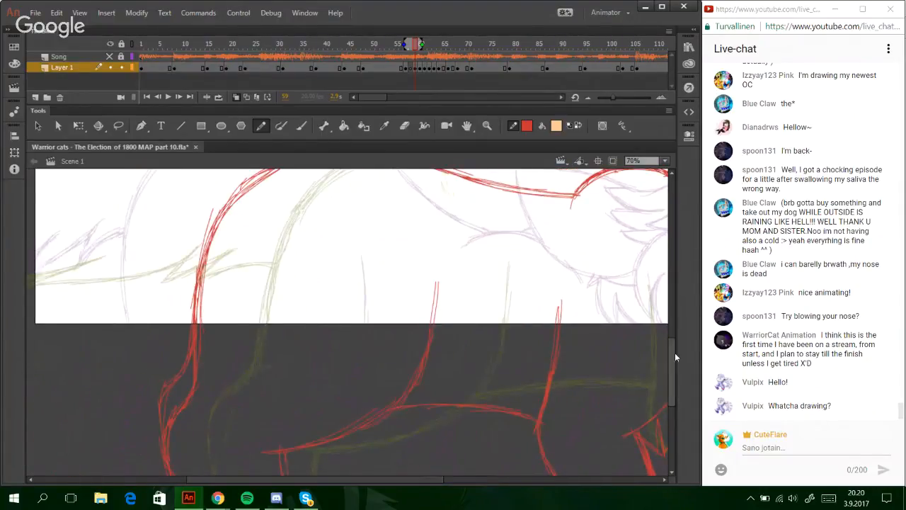
{"action": "left_click_drag", "start_coordinate": [674, 352], "coordinate": [668, 306]}
{"action": "mouse_move", "coordinate": [342, 312]}
{"action": "left_mouse_down"}
{"action": "mouse_move", "coordinate": [259, 243]}
{"action": "mouse_move", "coordinate": [330, 304]}
{"action": "left_mouse_up"}
{"action": "key", "text": "ctrl+z"}
{"action": "mouse_move", "coordinate": [256, 242]}
{"action": "left_mouse_down"}
{"action": "mouse_move", "coordinate": [290, 281]}
{"action": "mouse_move", "coordinate": [356, 311]}
{"action": "left_mouse_up"}
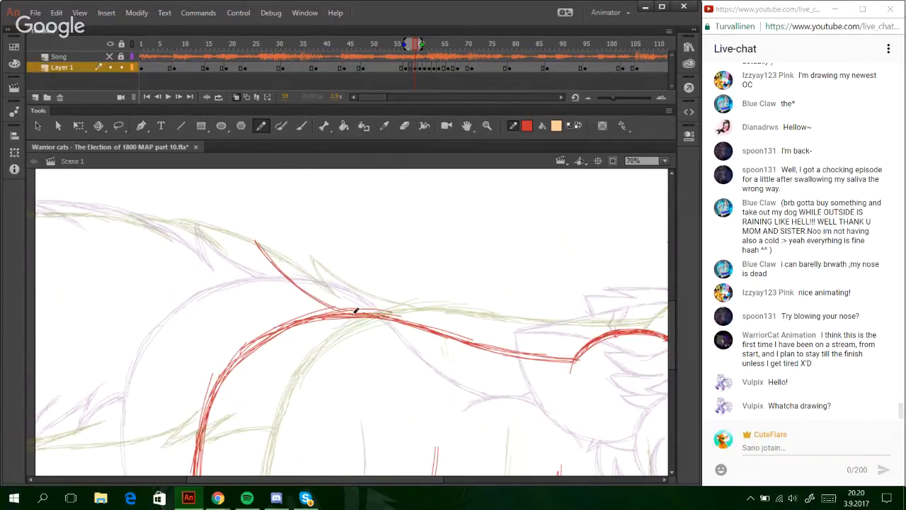
{"action": "left_click_drag", "start_coordinate": [256, 242], "coordinate": [272, 288]}
{"action": "left_click_drag", "start_coordinate": [395, 480], "coordinate": [284, 480]}
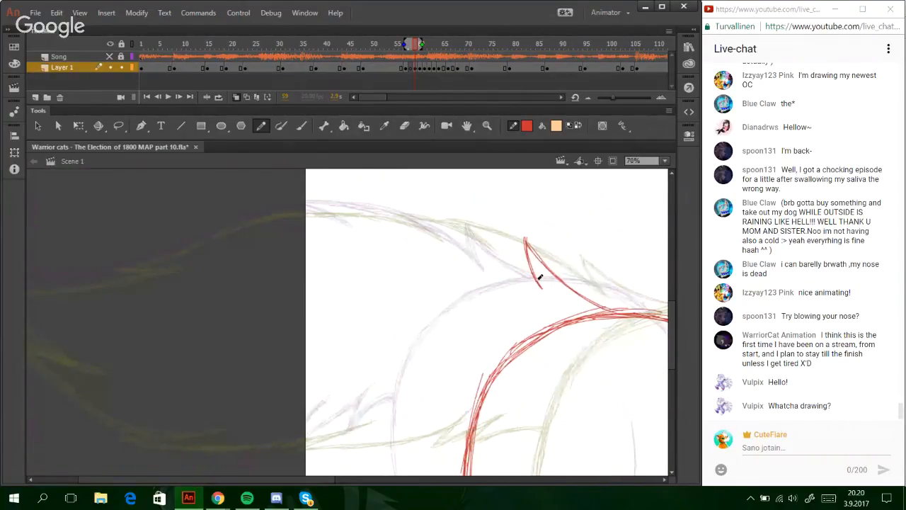
{"action": "mouse_move", "coordinate": [540, 286]}
{"action": "left_mouse_down"}
{"action": "mouse_move", "coordinate": [505, 248]}
{"action": "mouse_move", "coordinate": [469, 239]}
{"action": "mouse_move", "coordinate": [449, 216]}
{"action": "mouse_move", "coordinate": [457, 223]}
{"action": "mouse_move", "coordinate": [383, 207]}
{"action": "mouse_move", "coordinate": [439, 238]}
{"action": "mouse_move", "coordinate": [372, 204]}
{"action": "mouse_move", "coordinate": [326, 203]}
{"action": "mouse_move", "coordinate": [348, 204]}
{"action": "mouse_move", "coordinate": [389, 239]}
{"action": "left_mouse_up"}
- Trace the cat's top back line in red, carrying it down to the left
{"action": "left_click", "coordinate": [435, 479]}
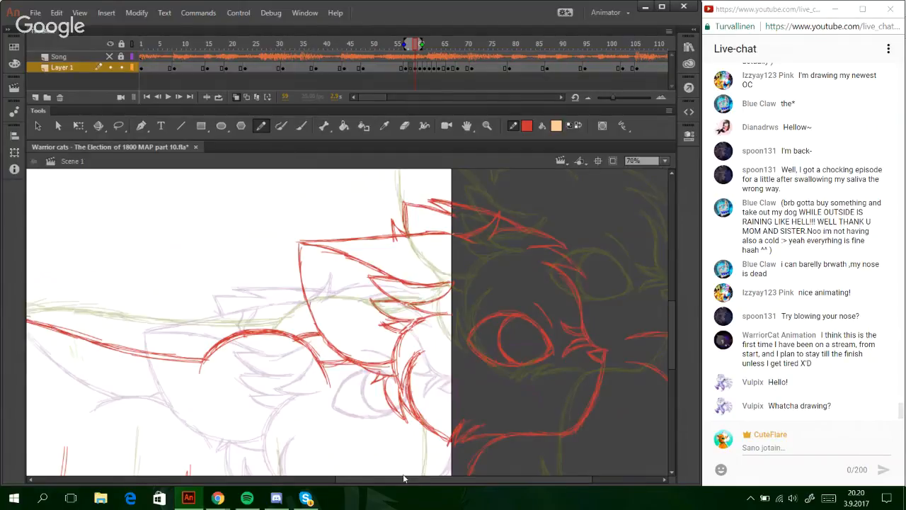
{"action": "left_click_drag", "start_coordinate": [404, 478], "coordinate": [95, 479]}
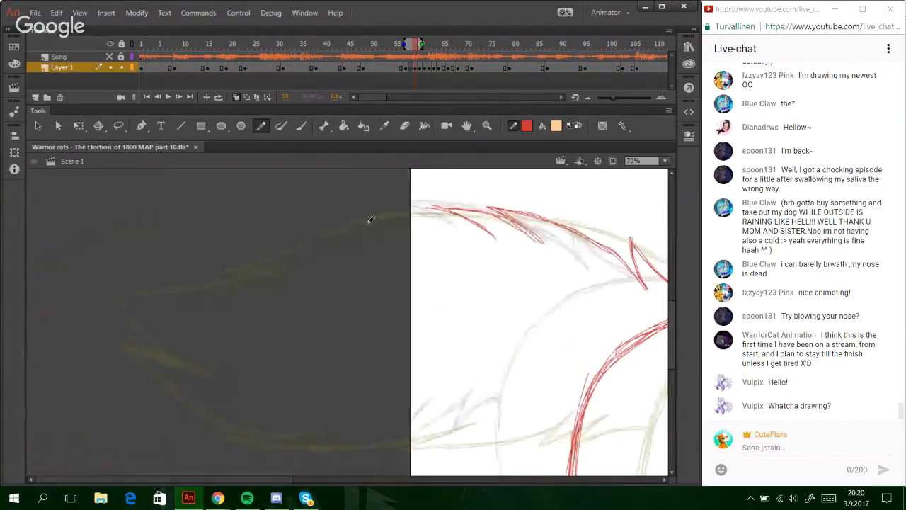
{"action": "left_click_drag", "start_coordinate": [445, 212], "coordinate": [483, 229]}
{"action": "left_click_drag", "start_coordinate": [383, 218], "coordinate": [431, 219]}
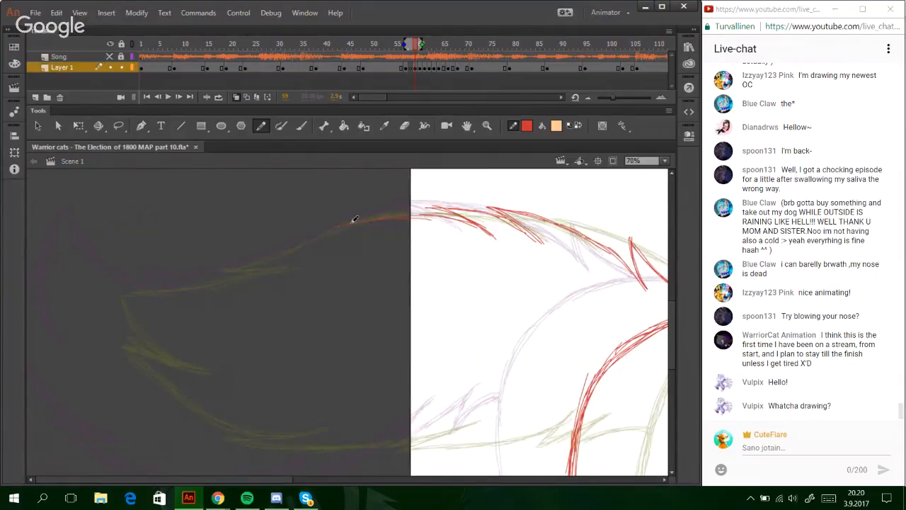
{"action": "mouse_move", "coordinate": [354, 219]}
{"action": "left_mouse_down"}
{"action": "mouse_move", "coordinate": [263, 254]}
{"action": "mouse_move", "coordinate": [180, 269]}
{"action": "left_mouse_up"}
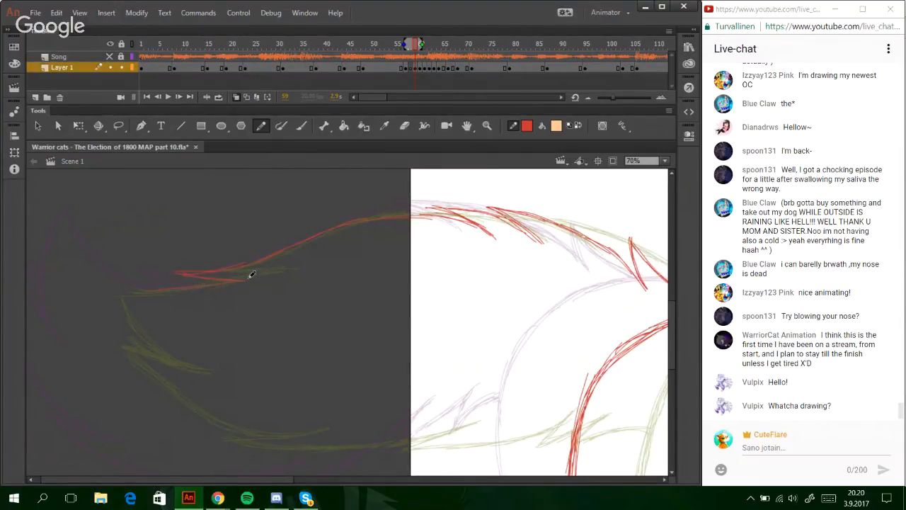
- Sketch the lower line toward the left and extend the tail curve rightward
{"action": "mouse_move", "coordinate": [245, 280]}
{"action": "left_mouse_down"}
{"action": "mouse_move", "coordinate": [164, 284]}
{"action": "mouse_move", "coordinate": [99, 251]}
{"action": "mouse_move", "coordinate": [88, 303]}
{"action": "left_mouse_up"}
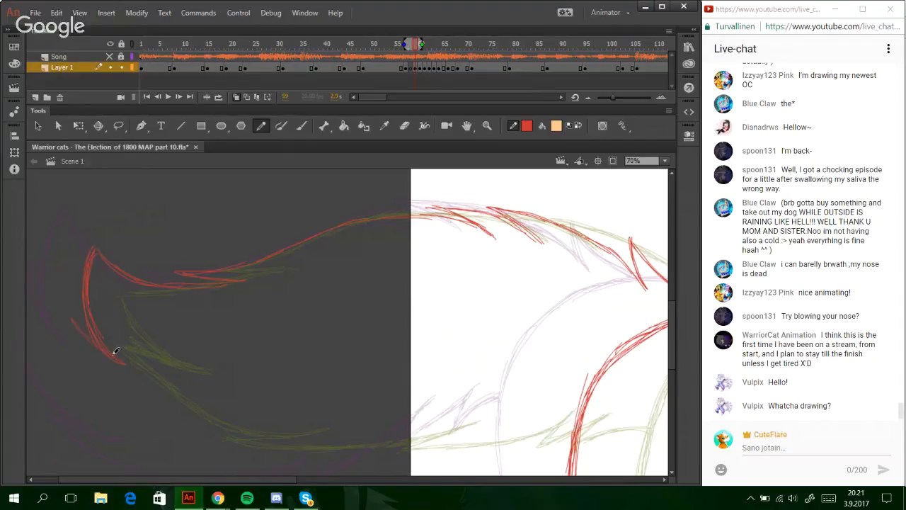
{"action": "left_click_drag", "start_coordinate": [68, 304], "coordinate": [79, 315]}
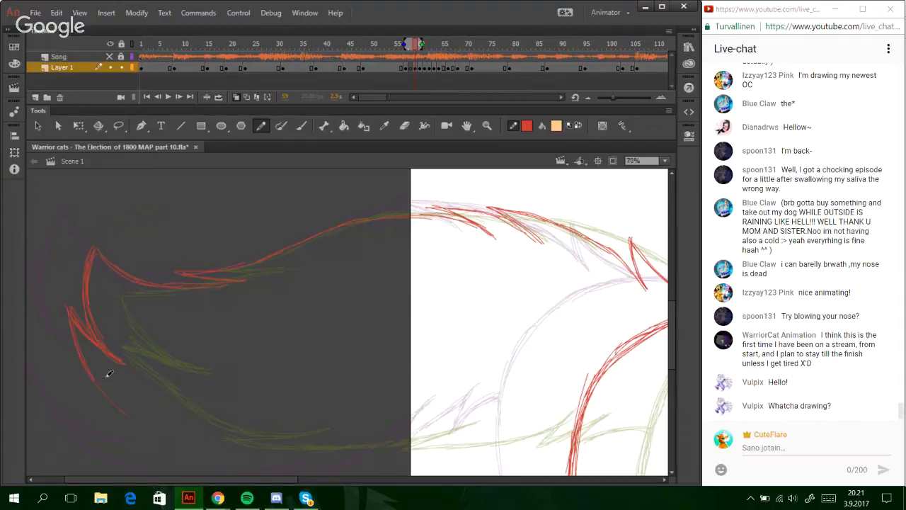
{"action": "left_click_drag", "start_coordinate": [133, 416], "coordinate": [227, 440]}
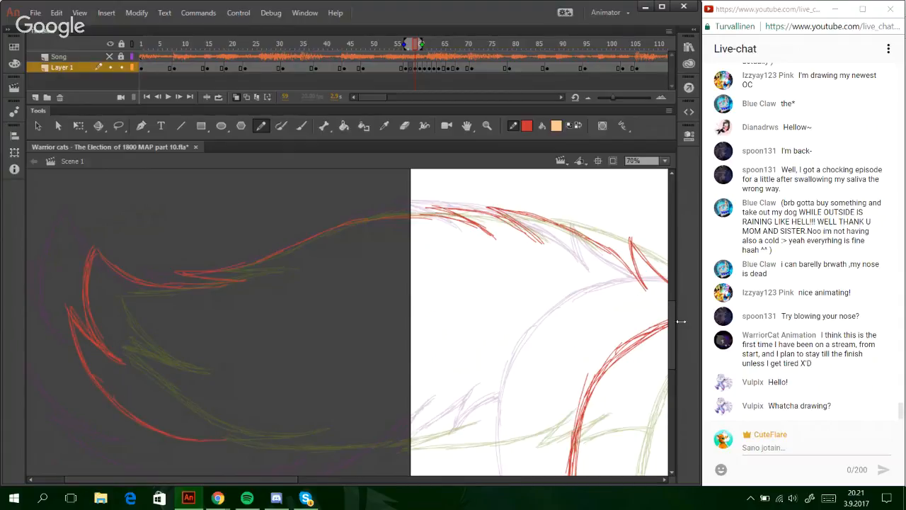
- Draw a belly fur line under the body curve toward the big red arc, undoing misplaced strokes
{"action": "scroll", "coordinate": [677, 381], "scroll_direction": "down", "scroll_amount": 3}
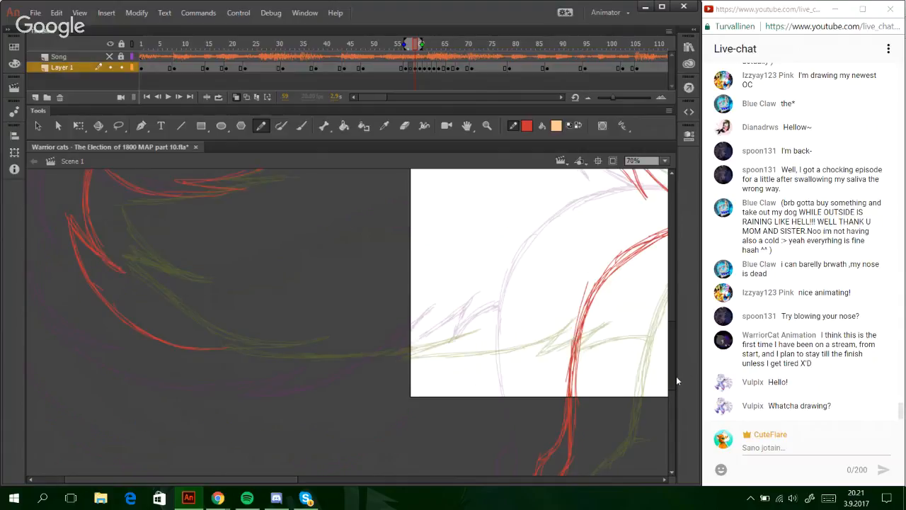
{"action": "scroll", "coordinate": [676, 378], "scroll_direction": "down", "scroll_amount": 2}
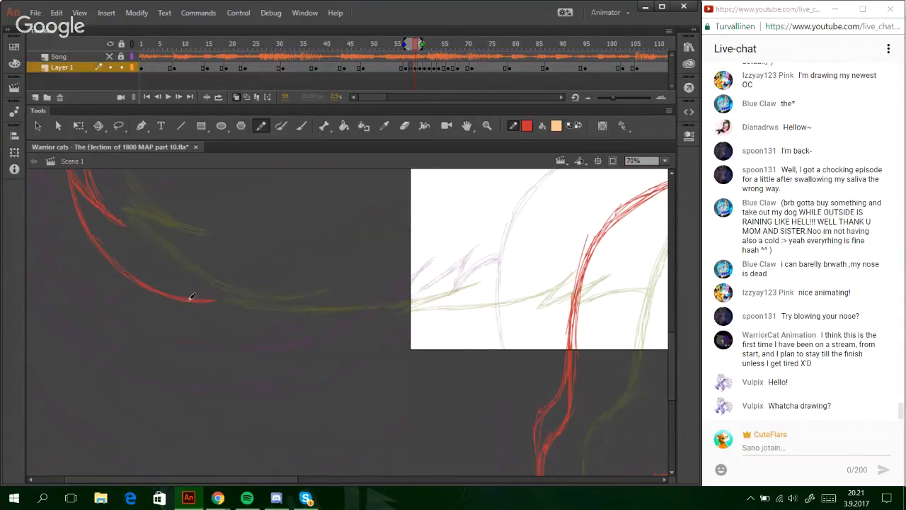
{"action": "left_click_drag", "start_coordinate": [148, 297], "coordinate": [301, 317]}
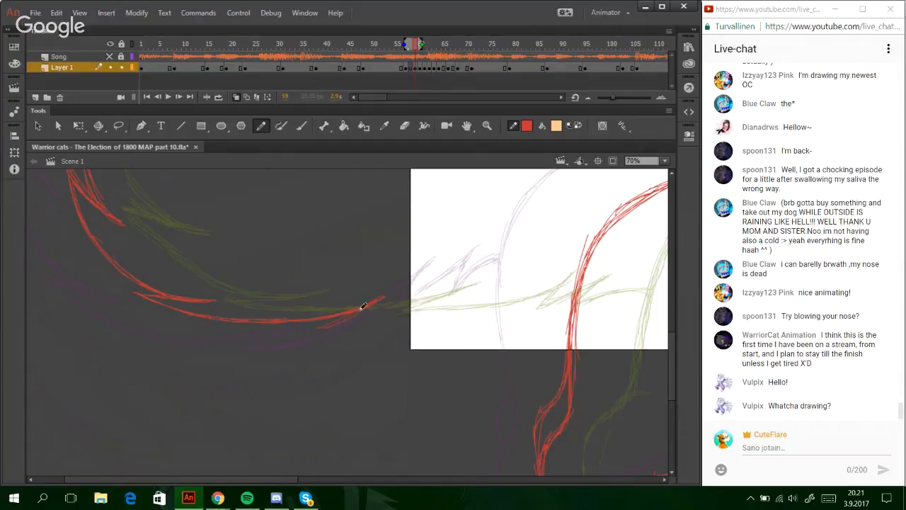
{"action": "left_click_drag", "start_coordinate": [375, 302], "coordinate": [314, 331]}
{"action": "left_click_drag", "start_coordinate": [424, 310], "coordinate": [466, 303]}
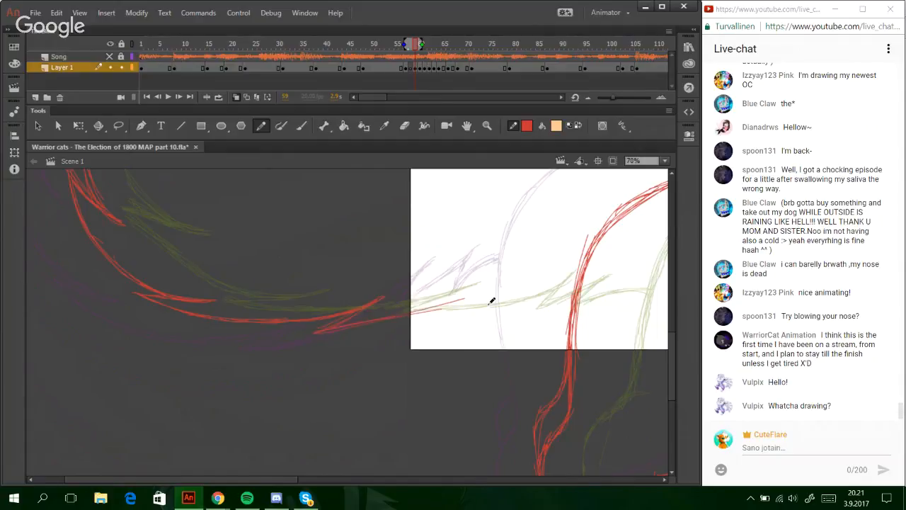
{"action": "key", "text": "ctrl+z"}
{"action": "key", "text": "ctrl+z"}
{"action": "left_click_drag", "start_coordinate": [331, 324], "coordinate": [504, 279]}
{"action": "key", "text": "ctrl+z"}
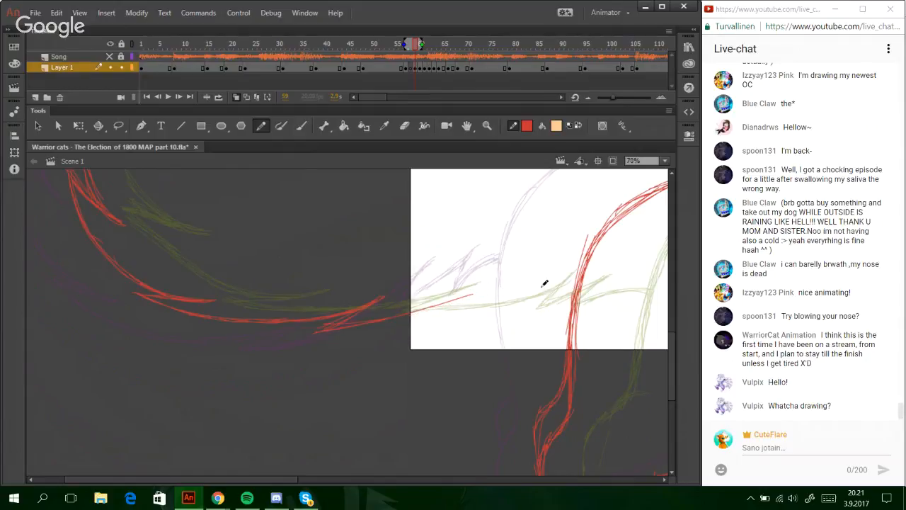
- Sketch a diagonal fur spike hanging down-left from the red outline, redoing bad strokes
{"action": "scroll", "coordinate": [676, 351], "scroll_direction": "up", "scroll_amount": 1}
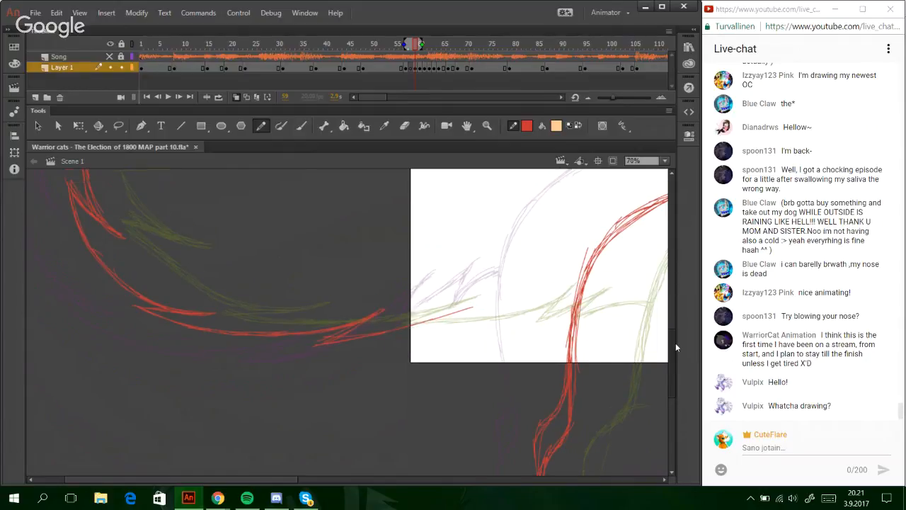
{"action": "scroll", "coordinate": [675, 342], "scroll_direction": "up", "scroll_amount": 2}
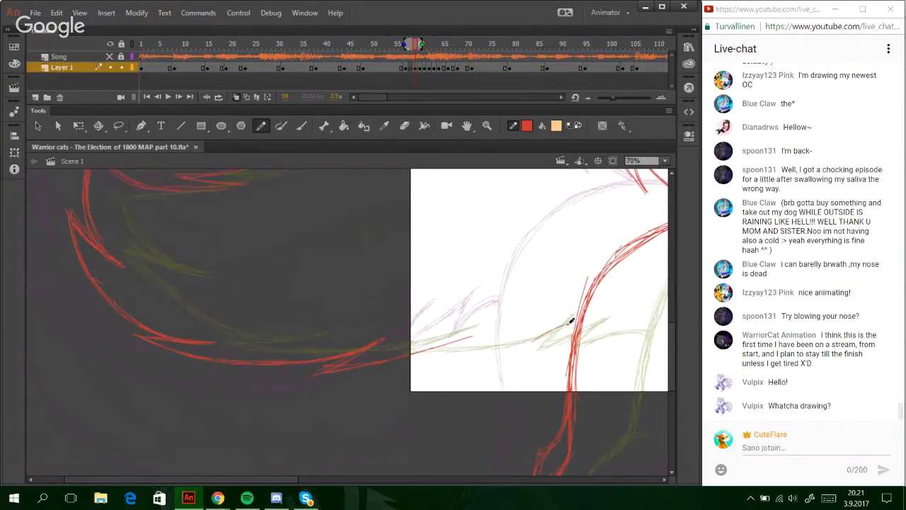
{"action": "mouse_move", "coordinate": [578, 310]}
{"action": "left_mouse_down"}
{"action": "mouse_move", "coordinate": [531, 336]}
{"action": "mouse_move", "coordinate": [539, 308]}
{"action": "left_mouse_up"}
{"action": "left_click_drag", "start_coordinate": [520, 341], "coordinate": [543, 306]}
{"action": "left_click_drag", "start_coordinate": [542, 306], "coordinate": [496, 339]}
{"action": "key", "text": "ctrl+z"}
{"action": "key", "text": "ctrl+z"}
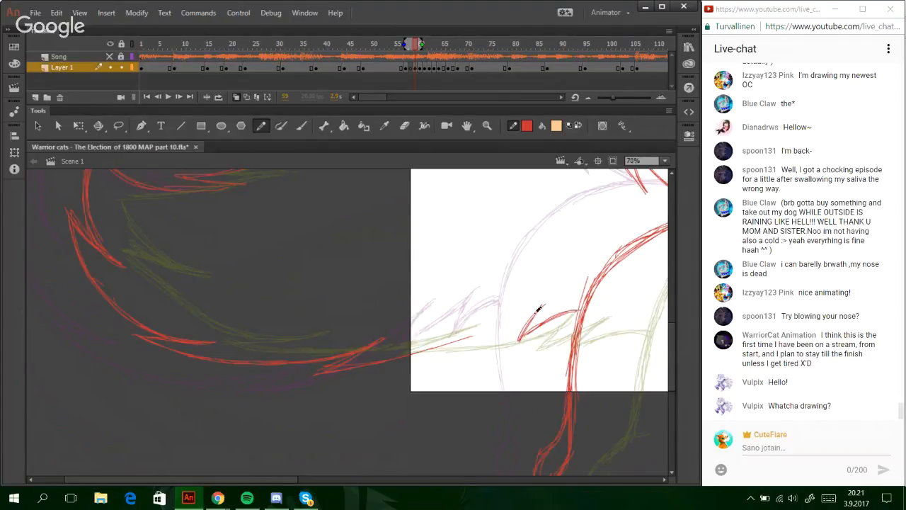
{"action": "left_click_drag", "start_coordinate": [538, 308], "coordinate": [481, 346]}
- Add more jagged fur strokes running down-left along the lower line
{"action": "key", "text": "ctrl+z"}
{"action": "key", "text": "ctrl+z"}
{"action": "left_click_drag", "start_coordinate": [531, 316], "coordinate": [488, 345]}
{"action": "left_click_drag", "start_coordinate": [523, 320], "coordinate": [482, 344]}
{"action": "mouse_move", "coordinate": [513, 327]}
{"action": "left_mouse_down"}
{"action": "mouse_move", "coordinate": [471, 347]}
{"action": "mouse_move", "coordinate": [508, 311]}
{"action": "left_mouse_up"}
{"action": "mouse_move", "coordinate": [478, 344]}
{"action": "left_mouse_down"}
{"action": "mouse_move", "coordinate": [510, 309]}
{"action": "mouse_move", "coordinate": [447, 344]}
{"action": "left_mouse_up"}
{"action": "key", "text": "ctrl+z"}
{"action": "left_click_drag", "start_coordinate": [509, 312], "coordinate": [422, 355]}
{"action": "key", "text": "ctrl+z"}
{"action": "left_click_drag", "start_coordinate": [479, 328], "coordinate": [336, 371]}
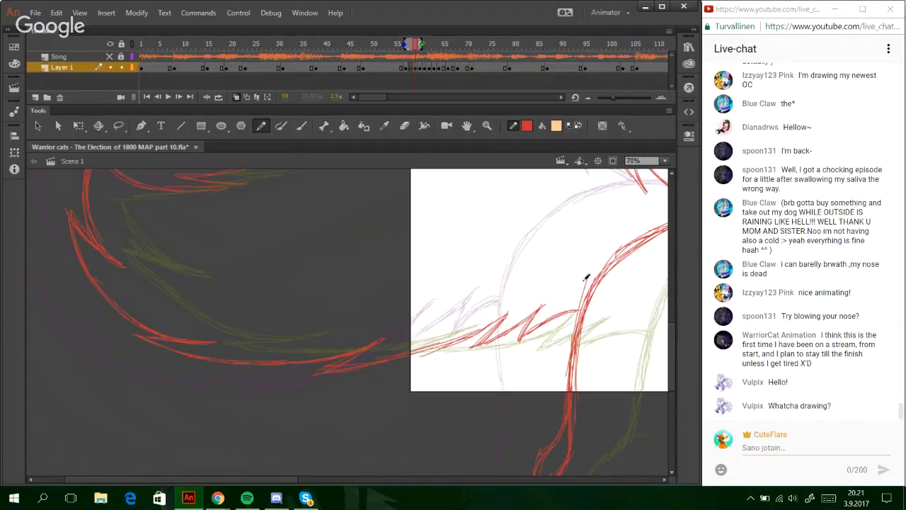
{"action": "left_click_drag", "start_coordinate": [671, 333], "coordinate": [670, 322]}
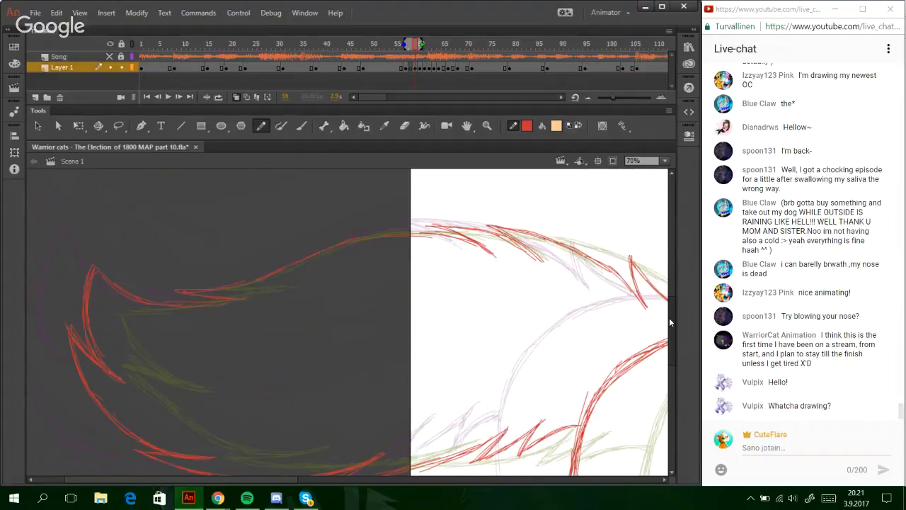
{"action": "scroll", "coordinate": [669, 317], "scroll_direction": "down", "scroll_amount": 2}
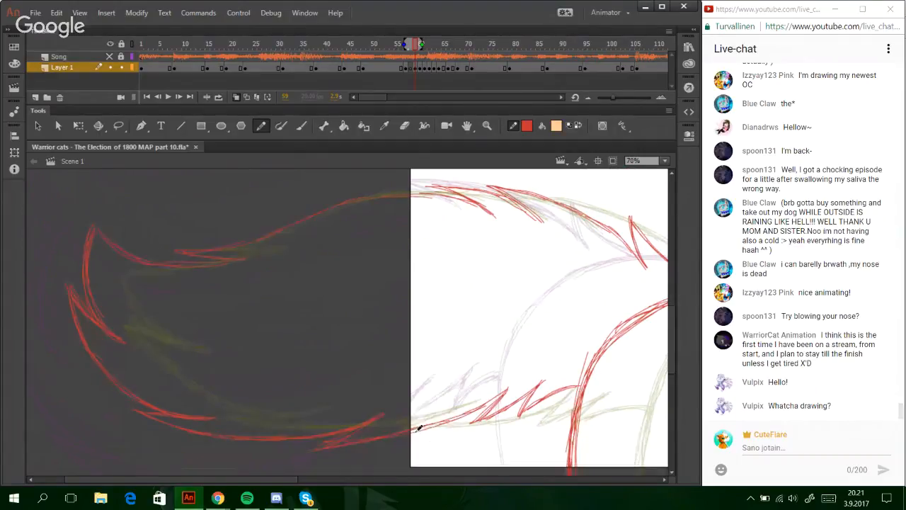
{"action": "left_click_drag", "start_coordinate": [414, 429], "coordinate": [511, 386]}
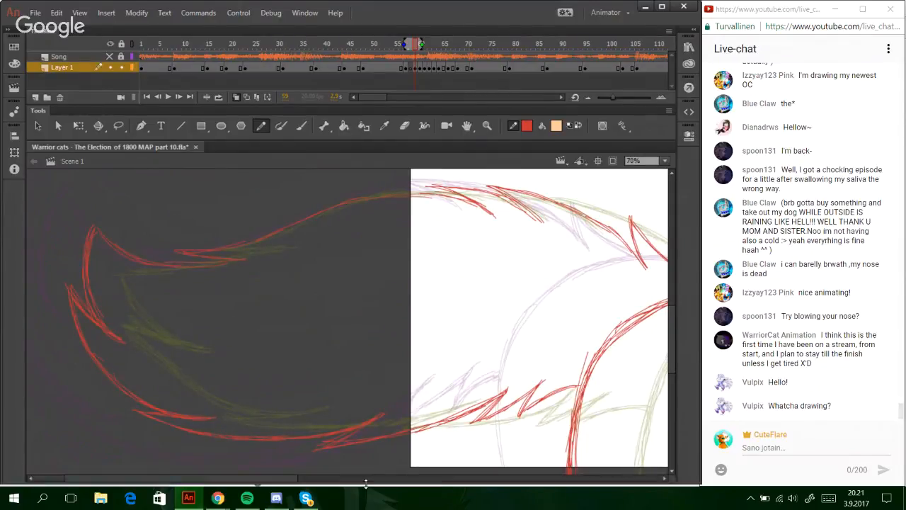
{"action": "left_click", "coordinate": [390, 480]}
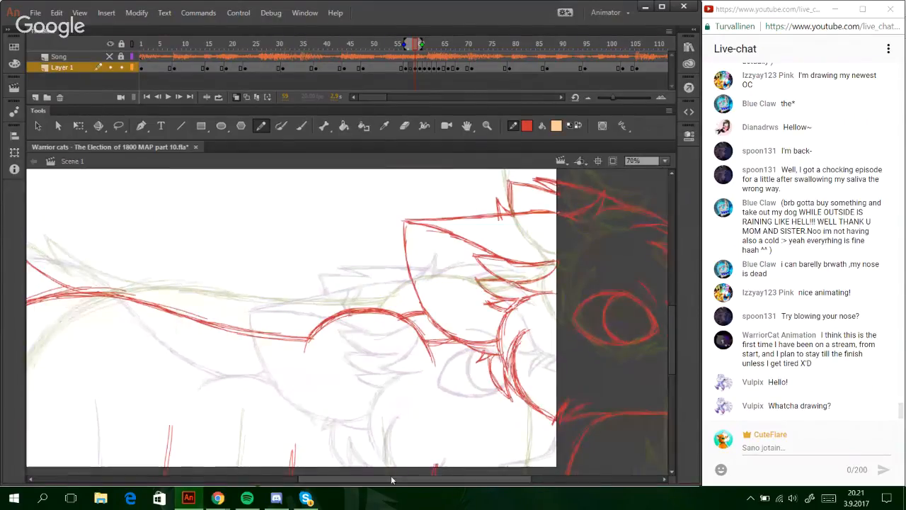
{"action": "left_click_drag", "start_coordinate": [392, 480], "coordinate": [164, 480]}
{"action": "left_click", "coordinate": [119, 126]}
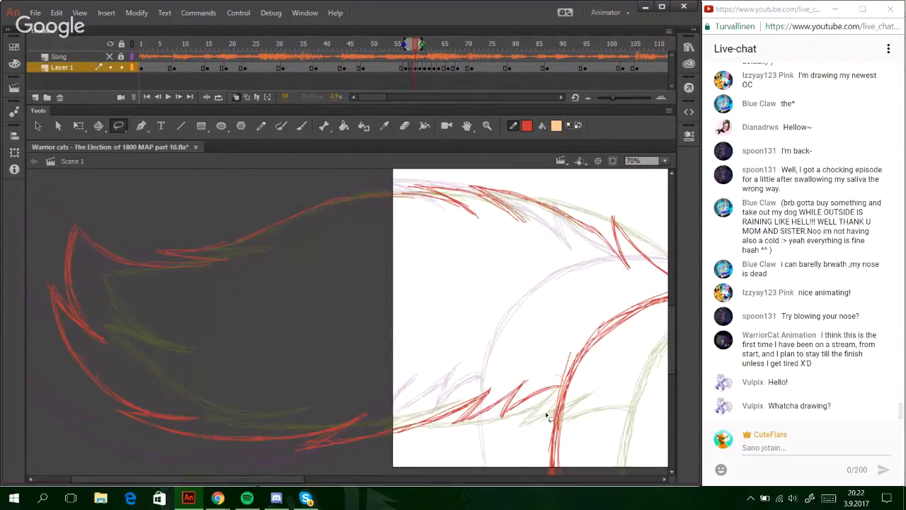
- Lasso the first group of belly-fur strokes, skew it with Free Transform, and nudge it up
{"action": "mouse_move", "coordinate": [529, 379]}
{"action": "left_mouse_down"}
{"action": "mouse_move", "coordinate": [449, 376]}
{"action": "mouse_move", "coordinate": [376, 418]}
{"action": "mouse_move", "coordinate": [268, 428]}
{"action": "mouse_move", "coordinate": [394, 467]}
{"action": "mouse_move", "coordinate": [454, 463]}
{"action": "left_mouse_up"}
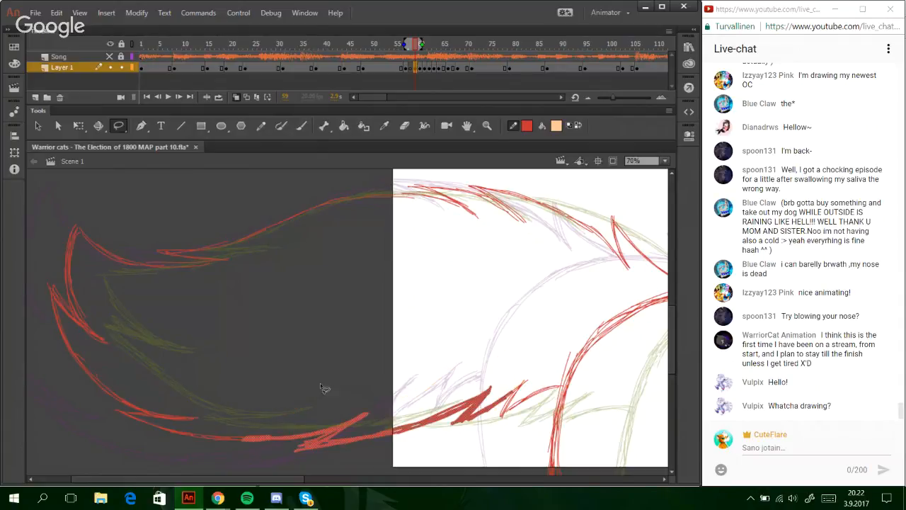
{"action": "key", "text": "q"}
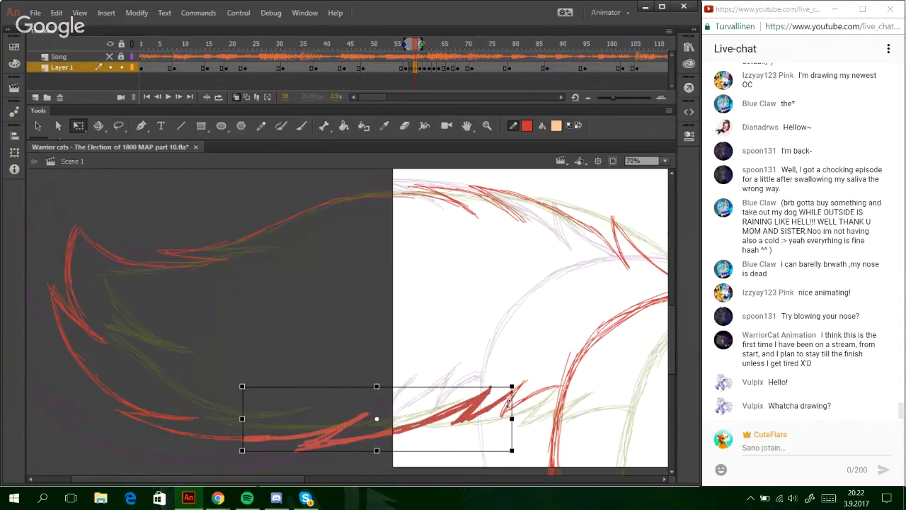
{"action": "left_click_drag", "start_coordinate": [508, 404], "coordinate": [497, 397]}
{"action": "key", "text": "Up"}
{"action": "key", "text": "Up"}
{"action": "key", "text": "Up"}
{"action": "key", "text": "Up"}
{"action": "key", "text": "Up"}
{"action": "key", "text": "Up"}
{"action": "key", "text": "Up"}
{"action": "key", "text": "Up"}
{"action": "key", "text": "Up"}
{"action": "key", "text": "Up"}
{"action": "key", "text": "Up"}
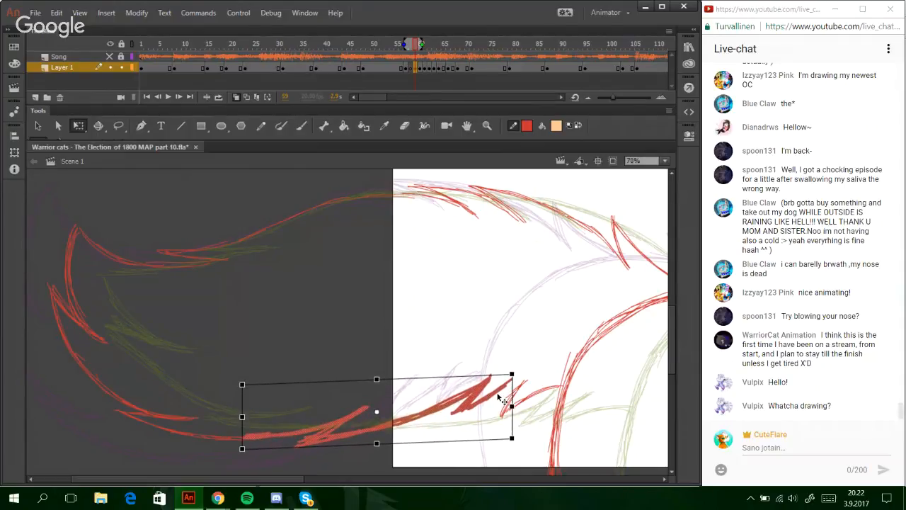
{"action": "left_click", "coordinate": [505, 279]}
{"action": "left_click_drag", "start_coordinate": [401, 371], "coordinate": [401, 351]}
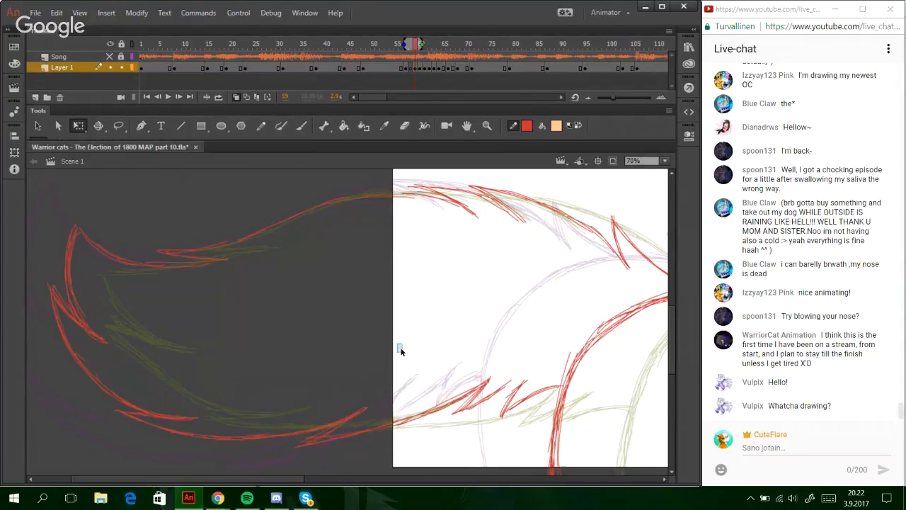
- Lasso the second fur group, skew it the other way, and nudge it right
{"action": "key", "text": "l"}
{"action": "mouse_move", "coordinate": [379, 448]}
{"action": "left_mouse_down"}
{"action": "mouse_move", "coordinate": [465, 342]}
{"action": "mouse_move", "coordinate": [505, 355]}
{"action": "mouse_move", "coordinate": [515, 369]}
{"action": "mouse_move", "coordinate": [404, 457]}
{"action": "left_mouse_up"}
{"action": "key", "text": "q"}
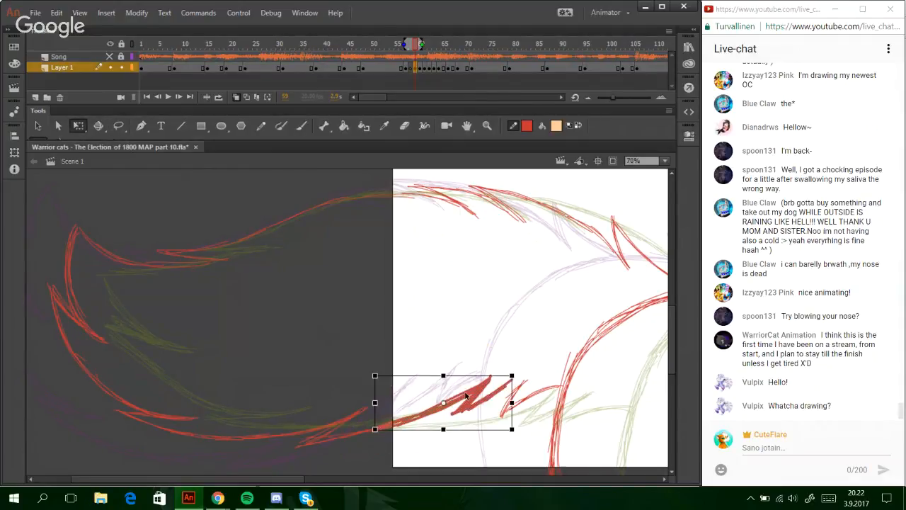
{"action": "left_click_drag", "start_coordinate": [514, 390], "coordinate": [514, 400]}
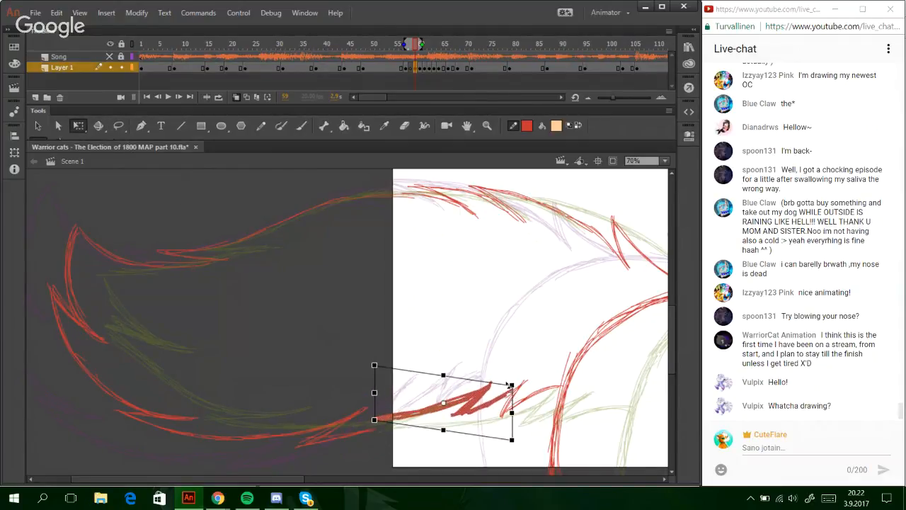
{"action": "key", "text": "Right"}
{"action": "key", "text": "Right"}
{"action": "key", "text": "Right"}
{"action": "key", "text": "Right"}
{"action": "key", "text": "Right"}
{"action": "key", "text": "Right"}
{"action": "key", "text": "Right"}
{"action": "key", "text": "Right"}
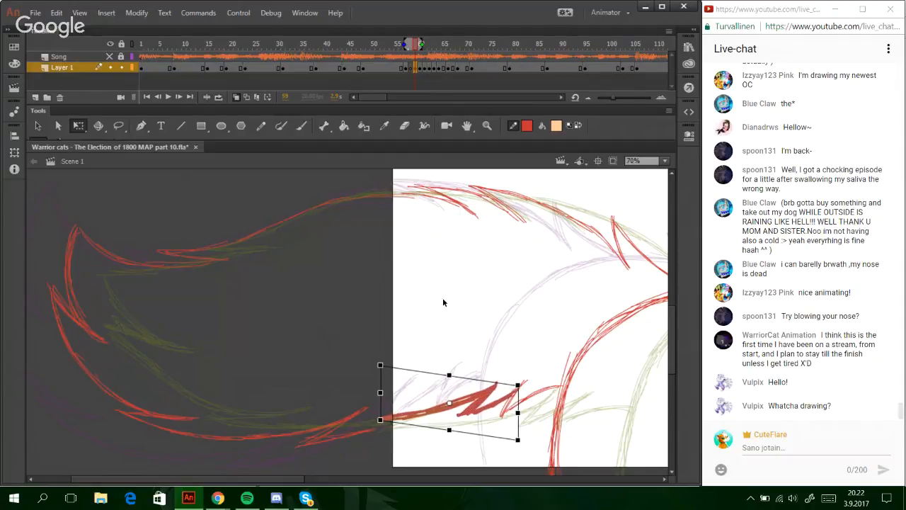
{"action": "left_click", "coordinate": [471, 303]}
{"action": "left_click", "coordinate": [261, 125]}
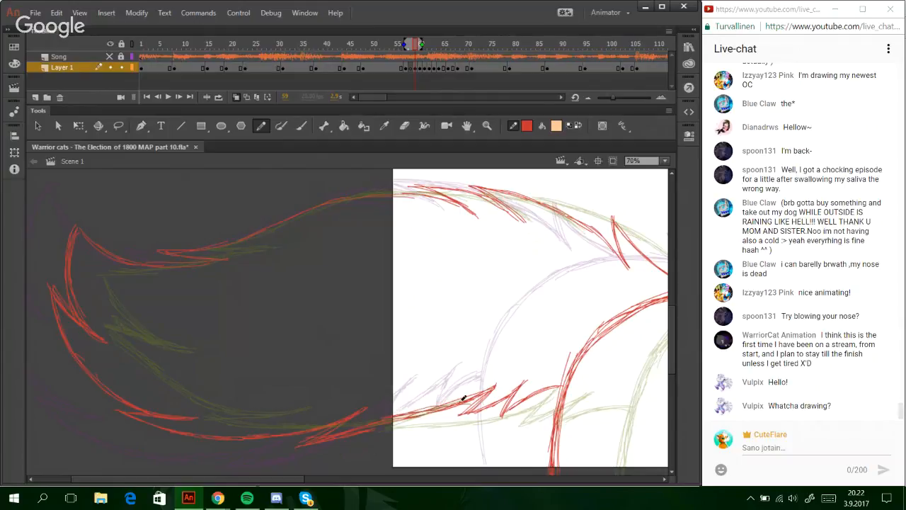
- Add a red stroke along the belly fur and erase the underside of the red lower line
{"action": "mouse_move", "coordinate": [466, 394]}
{"action": "left_mouse_down"}
{"action": "mouse_move", "coordinate": [429, 406]}
{"action": "mouse_move", "coordinate": [440, 405]}
{"action": "left_mouse_up"}
{"action": "left_click", "coordinate": [405, 125]}
{"action": "key", "text": "ctrl+z"}
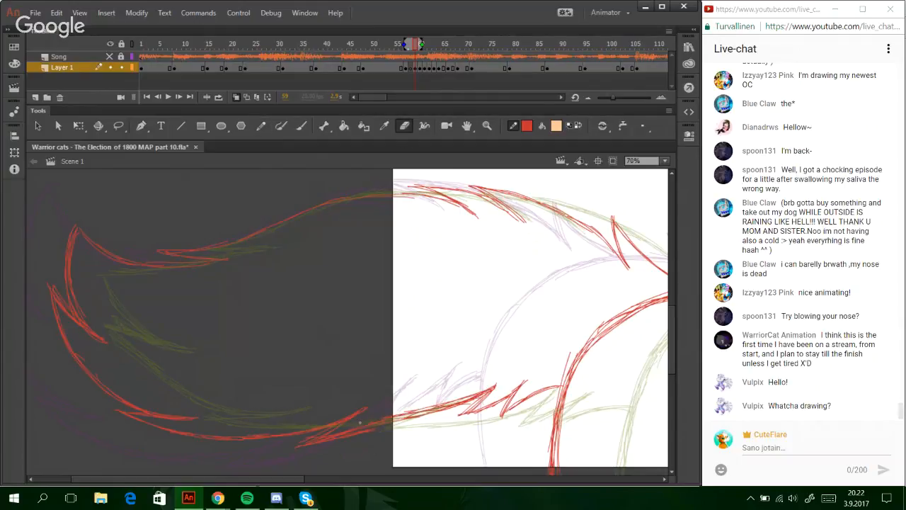
{"action": "left_click_drag", "start_coordinate": [361, 423], "coordinate": [425, 402]}
{"action": "mouse_move", "coordinate": [323, 444]}
{"action": "left_mouse_down"}
{"action": "mouse_move", "coordinate": [389, 425]}
{"action": "mouse_move", "coordinate": [429, 424]}
{"action": "left_mouse_up"}
{"action": "left_click_drag", "start_coordinate": [357, 440], "coordinate": [409, 438]}
- Sketch short red fur tufts on the cheek beside the head
{"action": "left_click", "coordinate": [260, 125]}
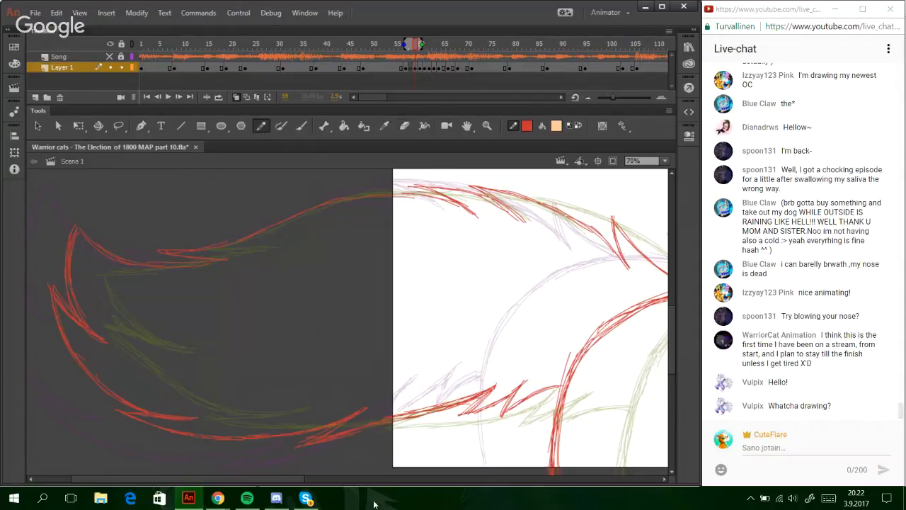
{"action": "left_click_drag", "start_coordinate": [268, 481], "coordinate": [552, 495]}
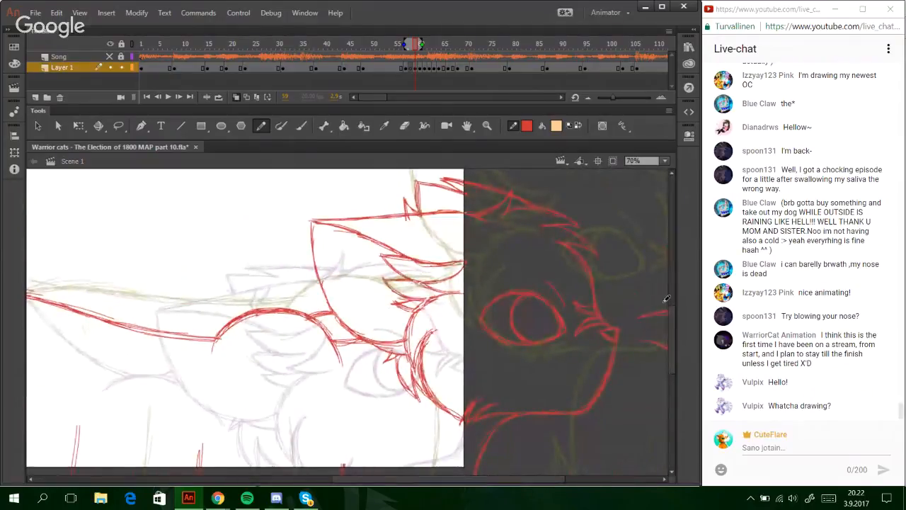
{"action": "left_click_drag", "start_coordinate": [674, 330], "coordinate": [673, 310]}
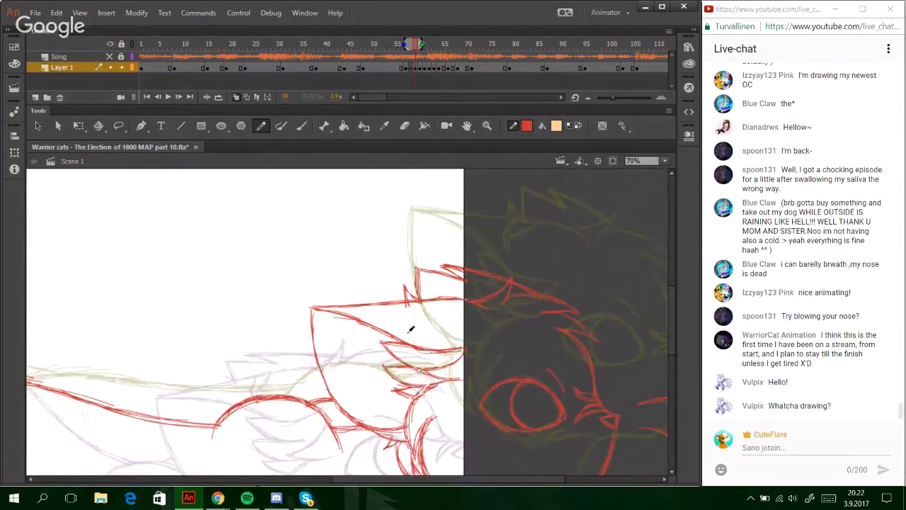
{"action": "mouse_move", "coordinate": [411, 329]}
{"action": "left_mouse_down"}
{"action": "mouse_move", "coordinate": [415, 297]}
{"action": "mouse_move", "coordinate": [412, 315]}
{"action": "mouse_move", "coordinate": [432, 301]}
{"action": "mouse_move", "coordinate": [411, 314]}
{"action": "left_mouse_up"}
{"action": "left_click", "coordinate": [664, 160]}
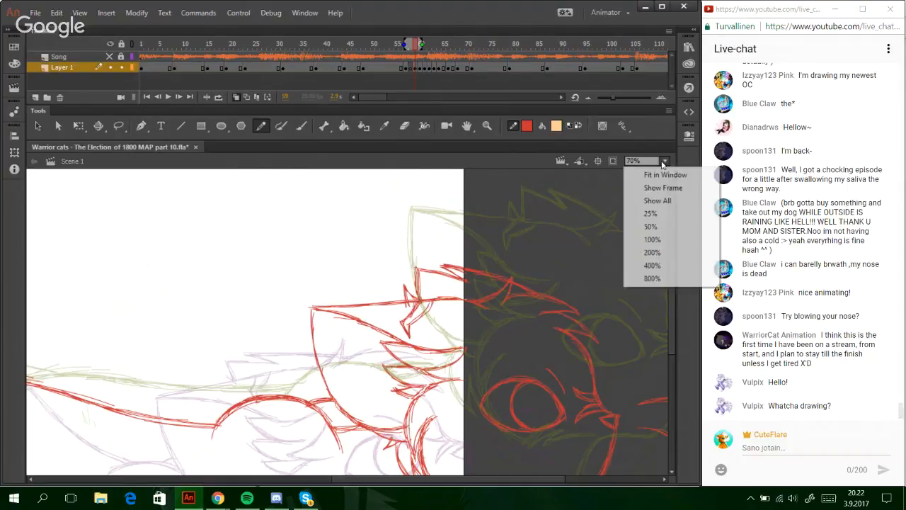
- At 50% zoom, lasso the front leg's red stroke and nudge it down a few pixels
{"action": "left_click", "coordinate": [647, 224]}
{"action": "scroll", "coordinate": [677, 386], "scroll_direction": "down", "scroll_amount": 5}
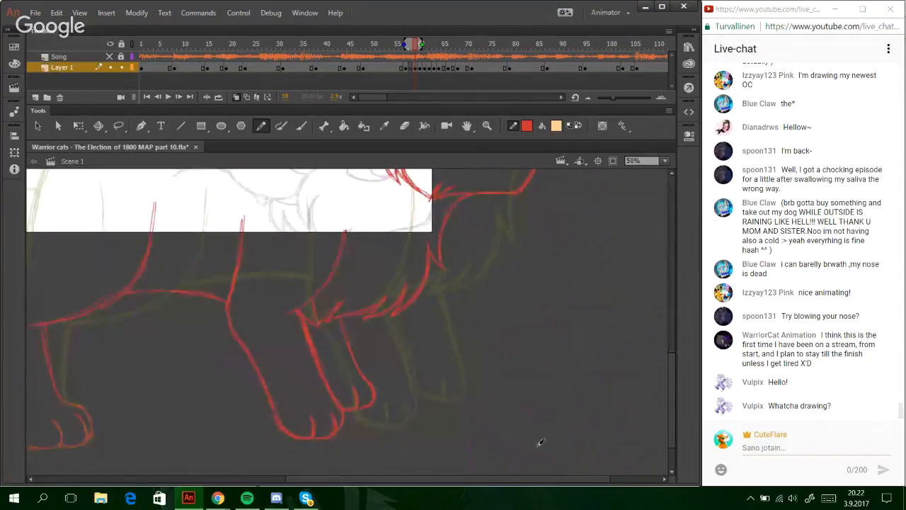
{"action": "scroll", "coordinate": [674, 365], "scroll_direction": "down", "scroll_amount": 3}
{"action": "scroll", "coordinate": [667, 358], "scroll_direction": "up", "scroll_amount": 3}
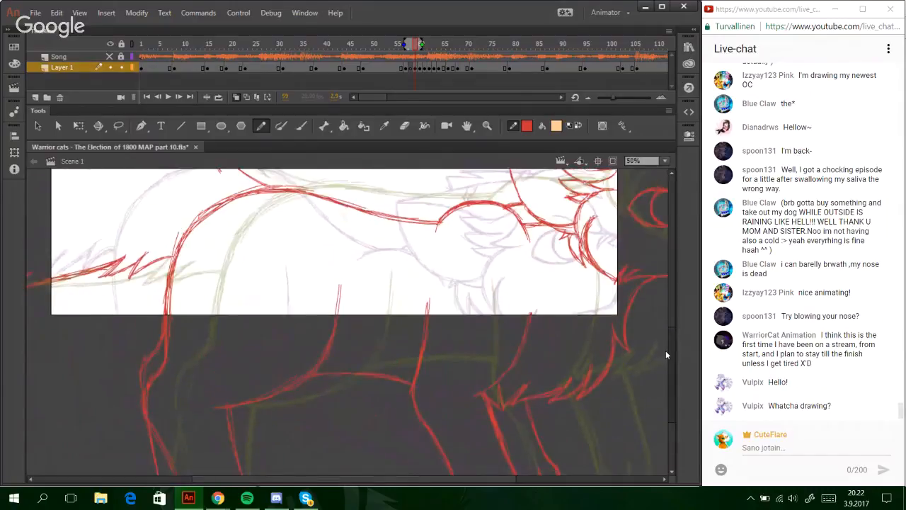
{"action": "left_click", "coordinate": [118, 125]}
{"action": "mouse_move", "coordinate": [494, 352]}
{"action": "left_mouse_down"}
{"action": "mouse_move", "coordinate": [546, 276]}
{"action": "mouse_move", "coordinate": [517, 240]}
{"action": "mouse_move", "coordinate": [438, 310]}
{"action": "mouse_move", "coordinate": [437, 363]}
{"action": "left_mouse_up"}
{"action": "key", "text": "Down"}
{"action": "key", "text": "Down"}
{"action": "key", "text": "Down"}
{"action": "key", "text": "Down"}
{"action": "key", "text": "Down"}
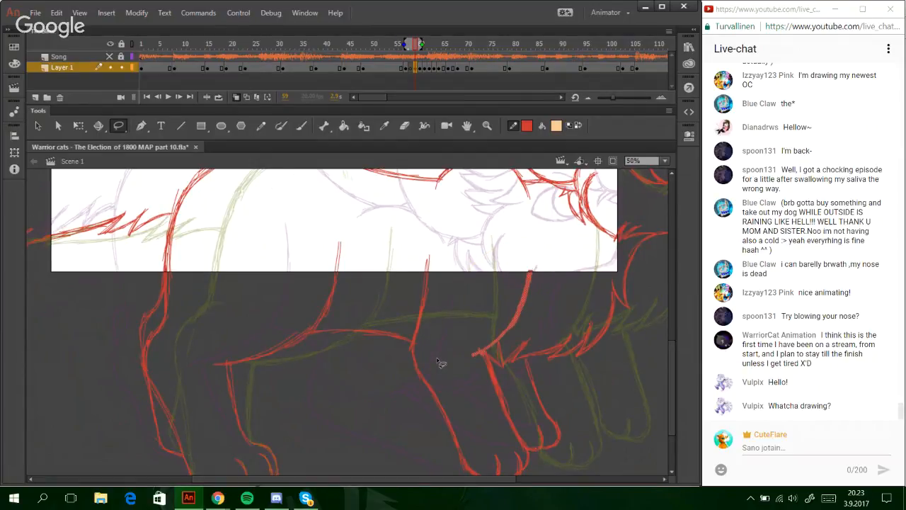
{"action": "key", "text": "Right"}
{"action": "key", "text": "Right"}
{"action": "key", "text": "Down"}
{"action": "key", "text": "Down"}
{"action": "key", "text": "Down"}
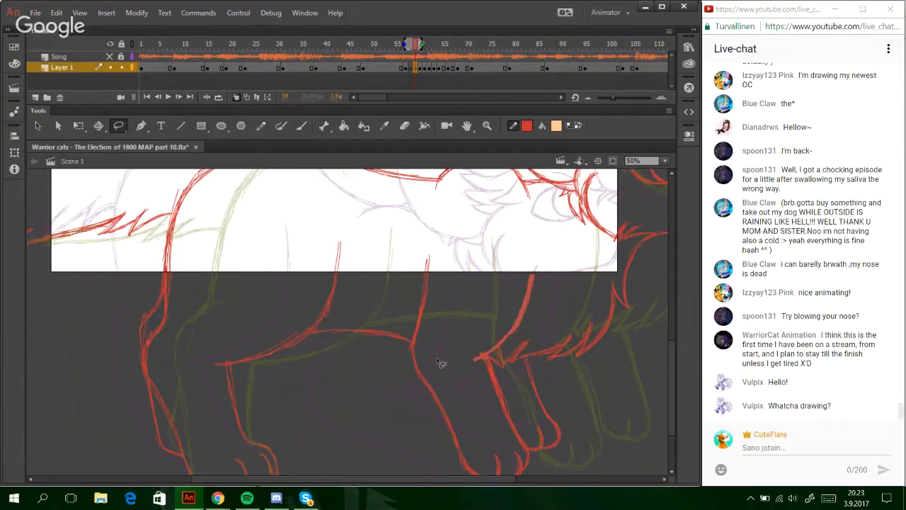
{"action": "left_click", "coordinate": [618, 439]}
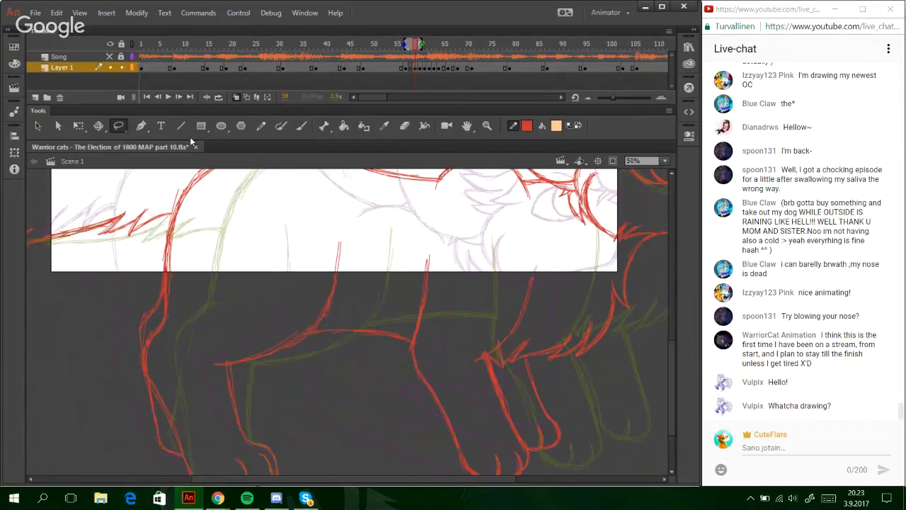
- Select the Pencil, re-dock the document window, and set the zoom to 25%
{"action": "left_click", "coordinate": [261, 127]}
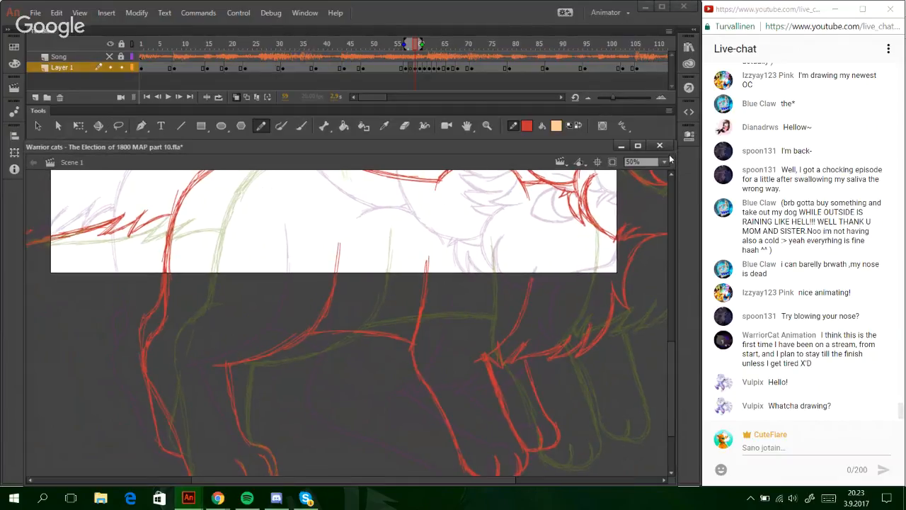
{"action": "mouse_move", "coordinate": [533, 160]}
{"action": "left_mouse_down"}
{"action": "mouse_move", "coordinate": [541, 174]}
{"action": "mouse_move", "coordinate": [533, 145]}
{"action": "mouse_move", "coordinate": [521, 153]}
{"action": "mouse_move", "coordinate": [528, 147]}
{"action": "left_mouse_up"}
{"action": "left_click", "coordinate": [648, 160]}
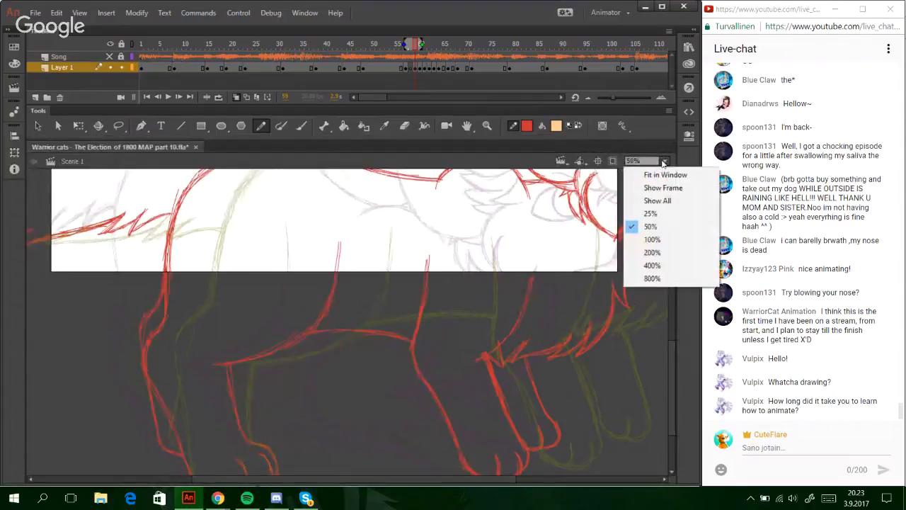
{"action": "left_click", "coordinate": [693, 327]}
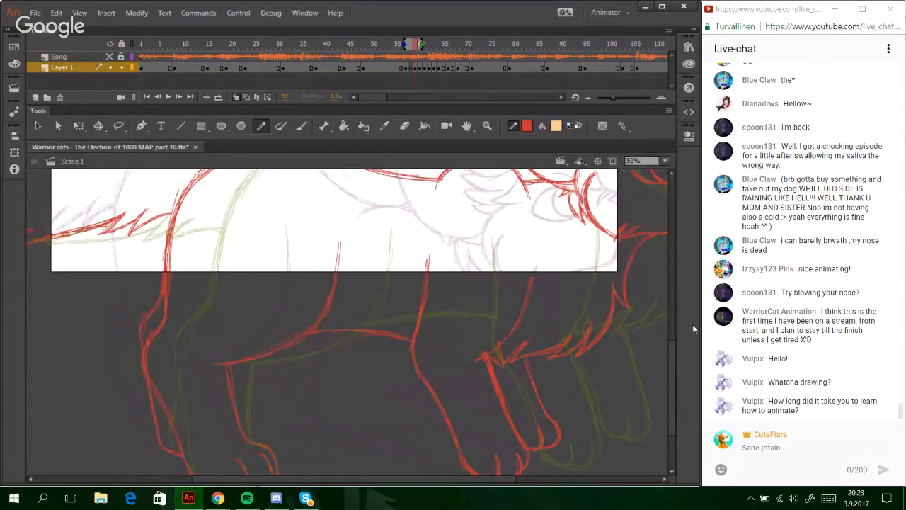
{"action": "left_click", "coordinate": [665, 161]}
{"action": "left_click", "coordinate": [648, 213]}
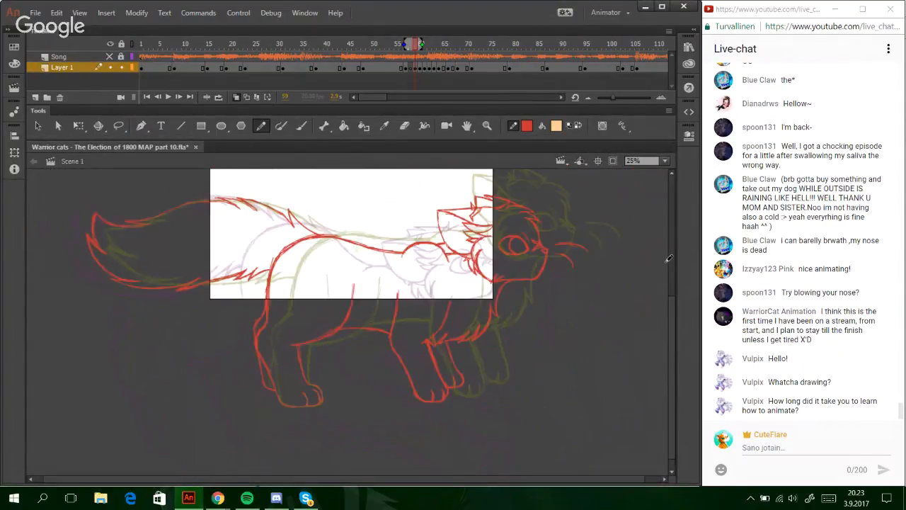
- Zoom in on the cat's legs and step back to frame 58
{"action": "key", "text": "z"}
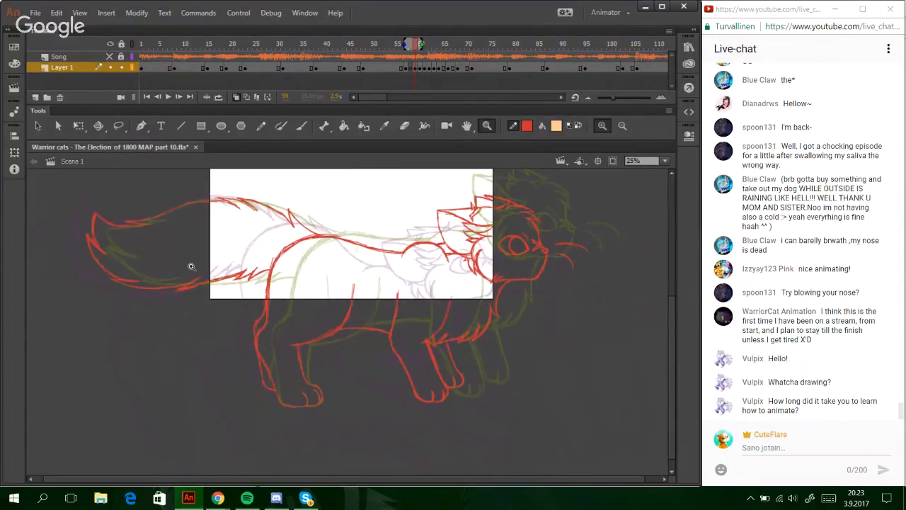
{"action": "left_click_drag", "start_coordinate": [191, 264], "coordinate": [543, 437]}
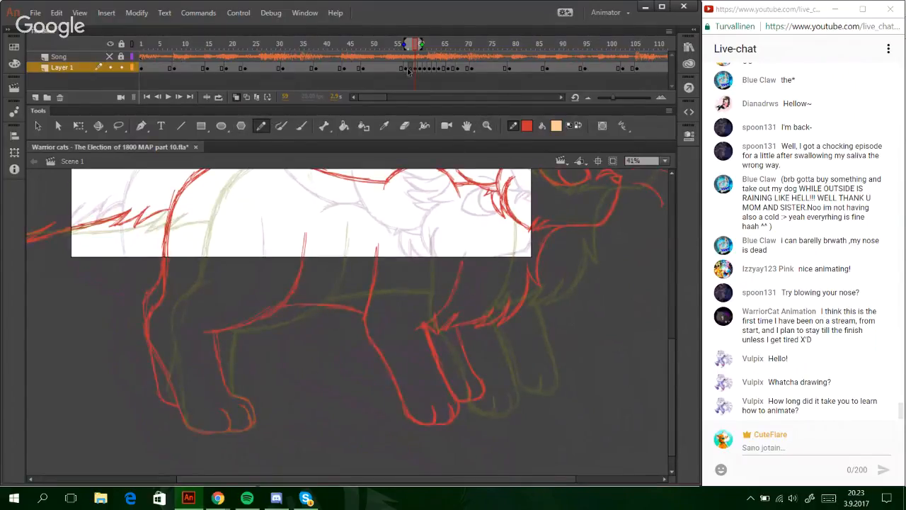
{"action": "key", "text": "comma"}
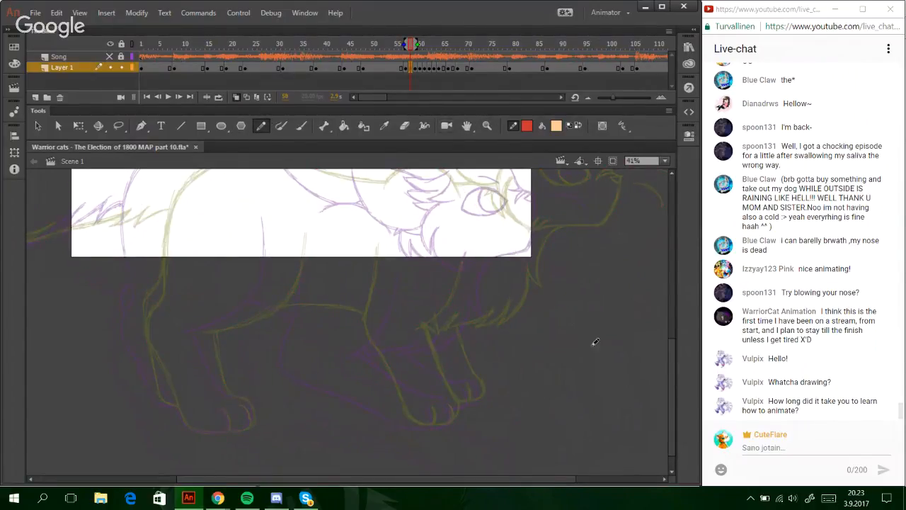
{"action": "scroll", "coordinate": [664, 389], "scroll_direction": "down", "scroll_amount": 1}
{"action": "scroll", "coordinate": [664, 388], "scroll_direction": "up", "scroll_amount": 5}
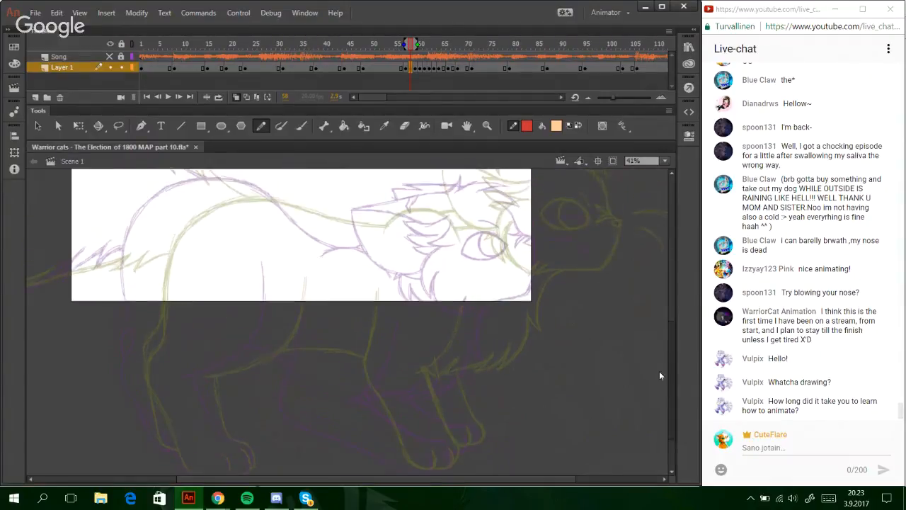
- Shorten the onion-skin range to hide the yellow frame, then zoom into the lower stage
{"action": "mouse_move", "coordinate": [461, 480]}
{"action": "left_mouse_down"}
{"action": "mouse_move", "coordinate": [306, 470]}
{"action": "mouse_move", "coordinate": [456, 482]}
{"action": "left_mouse_up"}
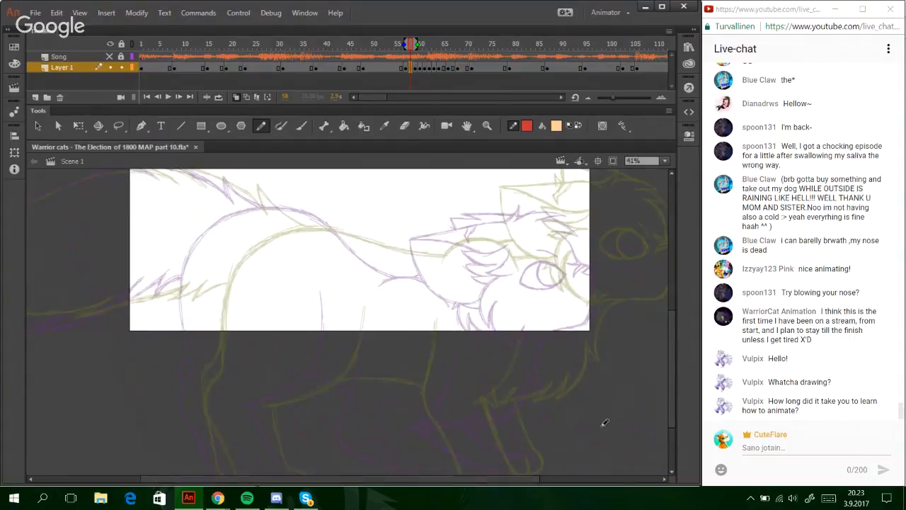
{"action": "mouse_move", "coordinate": [671, 368]}
{"action": "left_mouse_down"}
{"action": "mouse_move", "coordinate": [666, 350]}
{"action": "mouse_move", "coordinate": [669, 386]}
{"action": "left_mouse_up"}
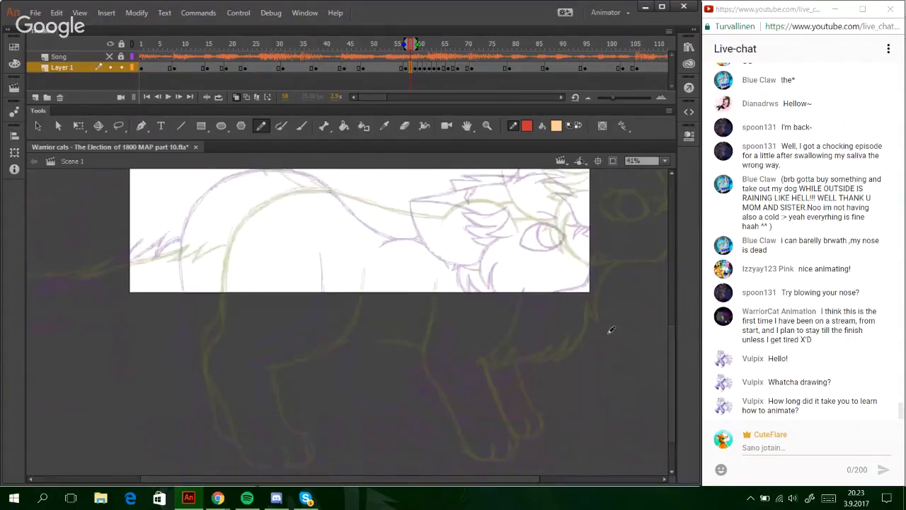
{"action": "left_click_drag", "start_coordinate": [416, 45], "coordinate": [412, 44]}
{"action": "left_click", "coordinate": [488, 126]}
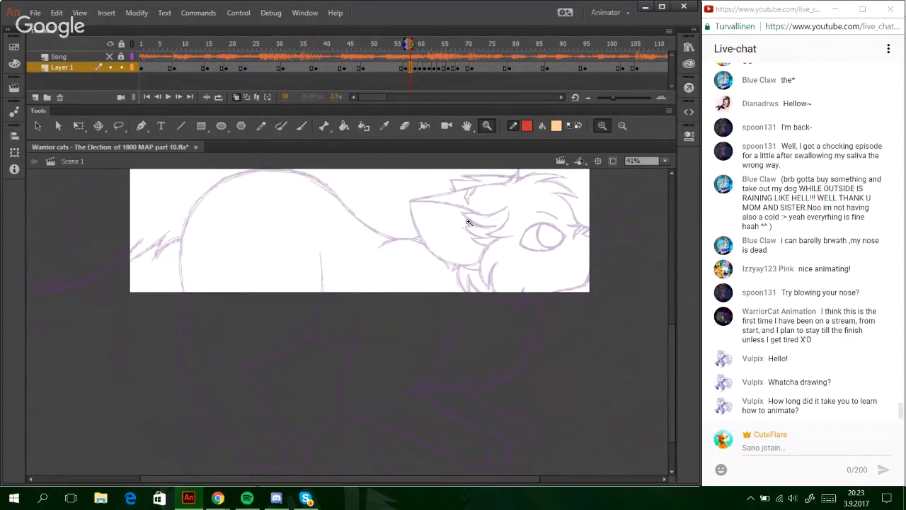
{"action": "left_click_drag", "start_coordinate": [284, 258], "coordinate": [560, 482]}
{"action": "key", "text": "y"}
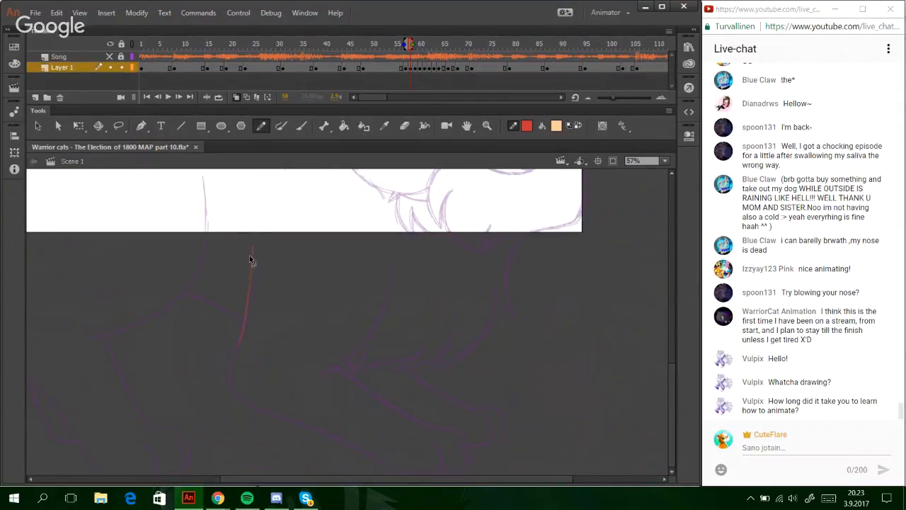
- Draw the leg's red front edge down to the paw, redoing strokes with Ctrl+Z
{"action": "key", "text": "ctrl+z"}
{"action": "left_click_drag", "start_coordinate": [254, 259], "coordinate": [243, 323]}
{"action": "key", "text": "ctrl+z"}
{"action": "left_click_drag", "start_coordinate": [250, 251], "coordinate": [234, 368]}
{"action": "key", "text": "ctrl+z"}
{"action": "left_click_drag", "start_coordinate": [248, 256], "coordinate": [244, 317]}
{"action": "mouse_move", "coordinate": [244, 356]}
{"action": "left_mouse_down"}
{"action": "mouse_move", "coordinate": [243, 393]}
{"action": "mouse_move", "coordinate": [240, 370]}
{"action": "mouse_move", "coordinate": [263, 405]}
{"action": "mouse_move", "coordinate": [240, 378]}
{"action": "mouse_move", "coordinate": [282, 413]}
{"action": "mouse_move", "coordinate": [386, 465]}
{"action": "left_mouse_up"}
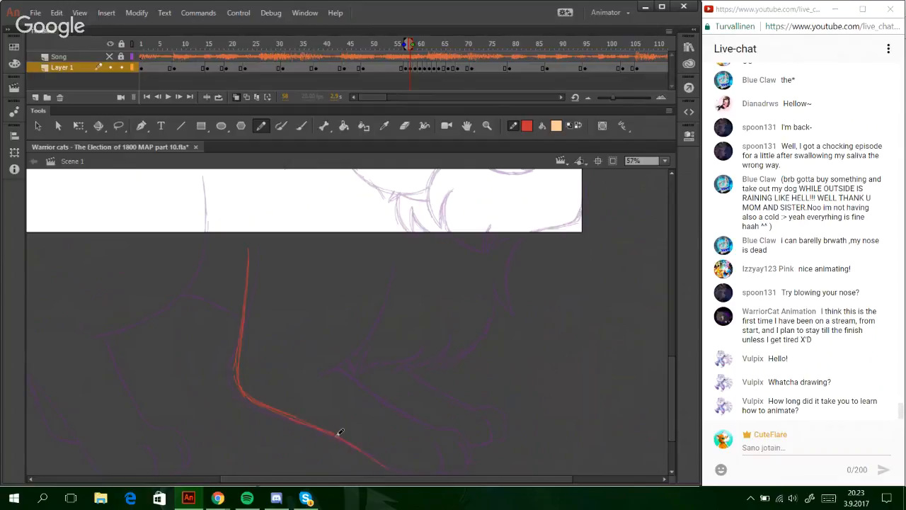
{"action": "key", "text": "ctrl+z"}
{"action": "left_click_drag", "start_coordinate": [368, 446], "coordinate": [390, 471]}
- Outline the paw's bottom curve and the top edge of the toe
{"action": "scroll", "coordinate": [672, 389], "scroll_direction": "down", "scroll_amount": 2}
{"action": "mouse_move", "coordinate": [385, 399]}
{"action": "left_mouse_down"}
{"action": "mouse_move", "coordinate": [397, 409]}
{"action": "mouse_move", "coordinate": [427, 408]}
{"action": "left_mouse_up"}
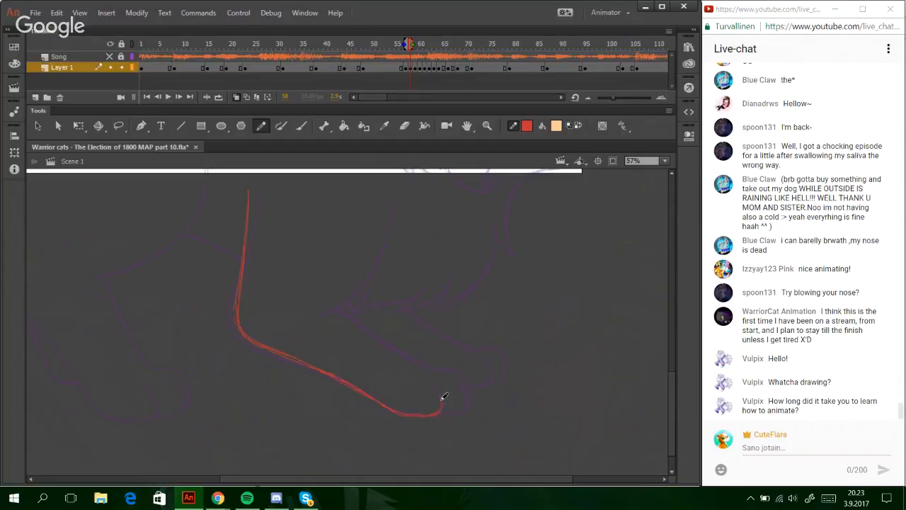
{"action": "left_click", "coordinate": [486, 126]}
{"action": "mouse_move", "coordinate": [234, 245]}
{"action": "left_mouse_down"}
{"action": "mouse_move", "coordinate": [305, 323]}
{"action": "mouse_move", "coordinate": [557, 471]}
{"action": "left_mouse_up"}
{"action": "left_click", "coordinate": [262, 127]}
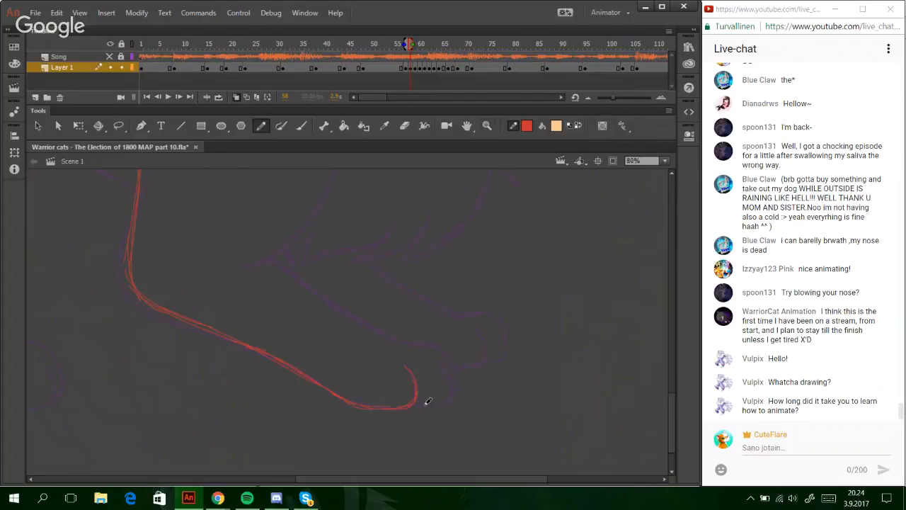
{"action": "left_click_drag", "start_coordinate": [417, 405], "coordinate": [437, 400]}
{"action": "left_click_drag", "start_coordinate": [430, 344], "coordinate": [392, 340]}
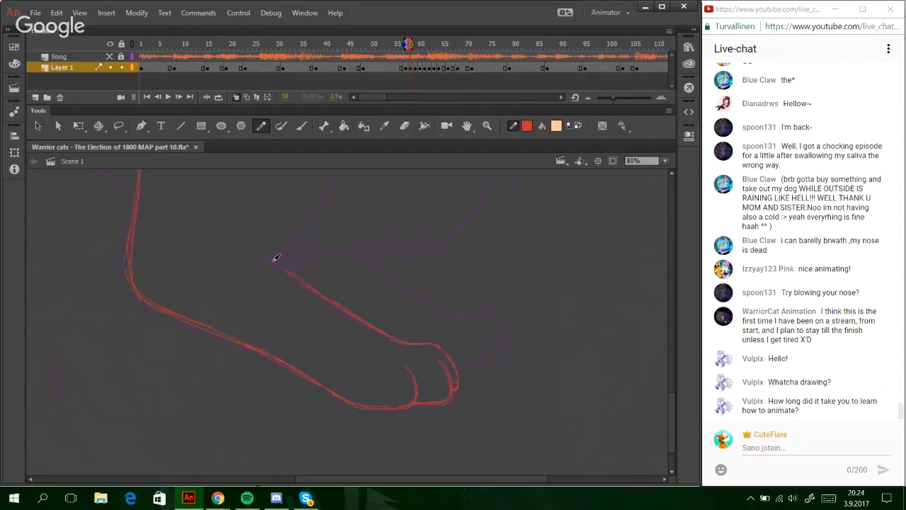
- Draw the leg's back edge up from the paw and begin the red back arc
{"action": "scroll", "coordinate": [674, 383], "scroll_direction": "up", "scroll_amount": 3}
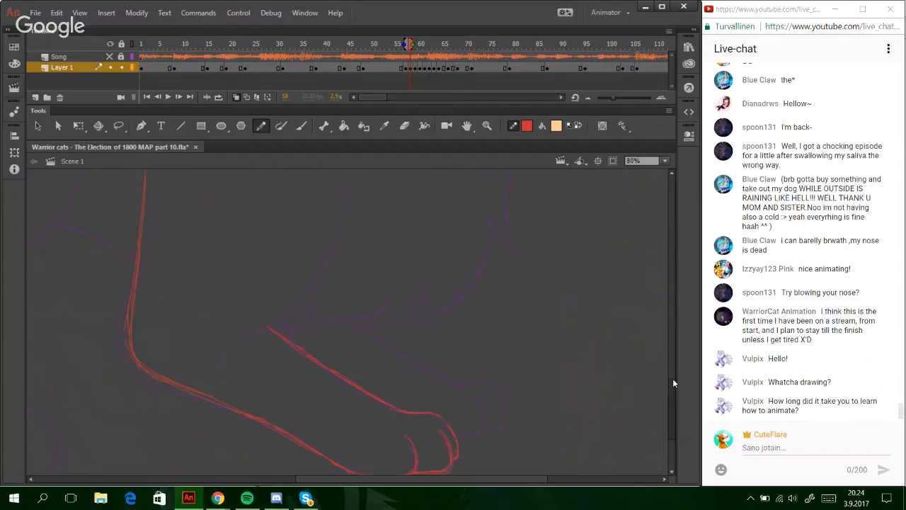
{"action": "scroll", "coordinate": [674, 383], "scroll_direction": "up", "scroll_amount": 1}
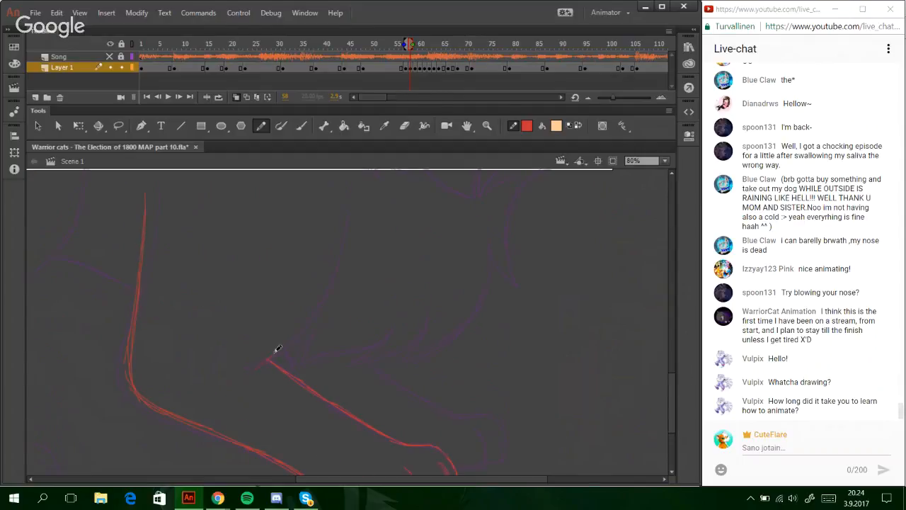
{"action": "left_click_drag", "start_coordinate": [281, 339], "coordinate": [309, 296]}
{"action": "left_click_drag", "start_coordinate": [336, 255], "coordinate": [341, 229]}
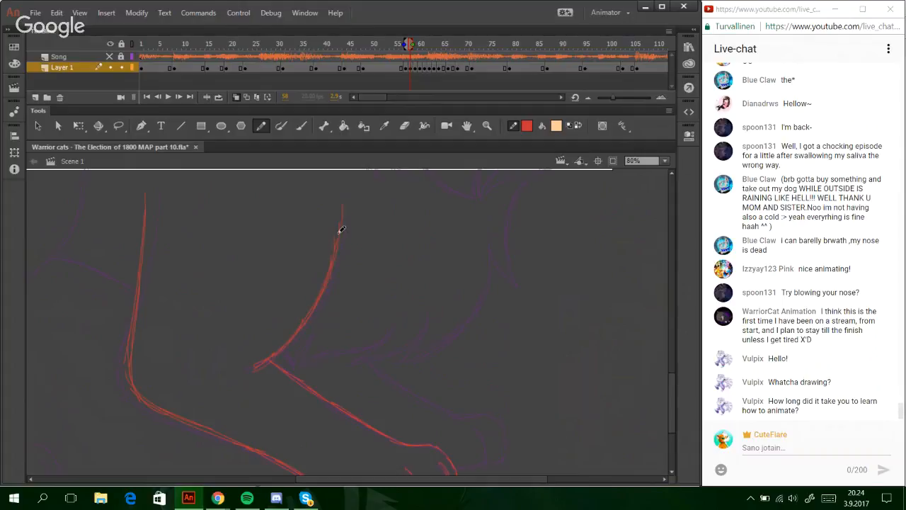
{"action": "left_click_drag", "start_coordinate": [669, 380], "coordinate": [672, 359]}
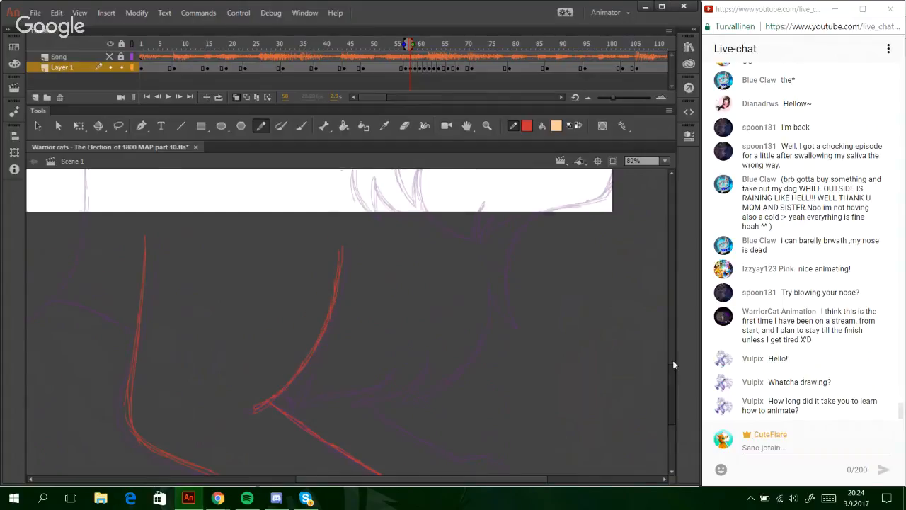
{"action": "left_click_drag", "start_coordinate": [183, 230], "coordinate": [256, 208]}
{"action": "key", "text": "ctrl+z"}
{"action": "mouse_move", "coordinate": [181, 230]}
{"action": "left_mouse_down"}
{"action": "mouse_move", "coordinate": [212, 212]}
{"action": "mouse_move", "coordinate": [272, 222]}
{"action": "left_mouse_up"}
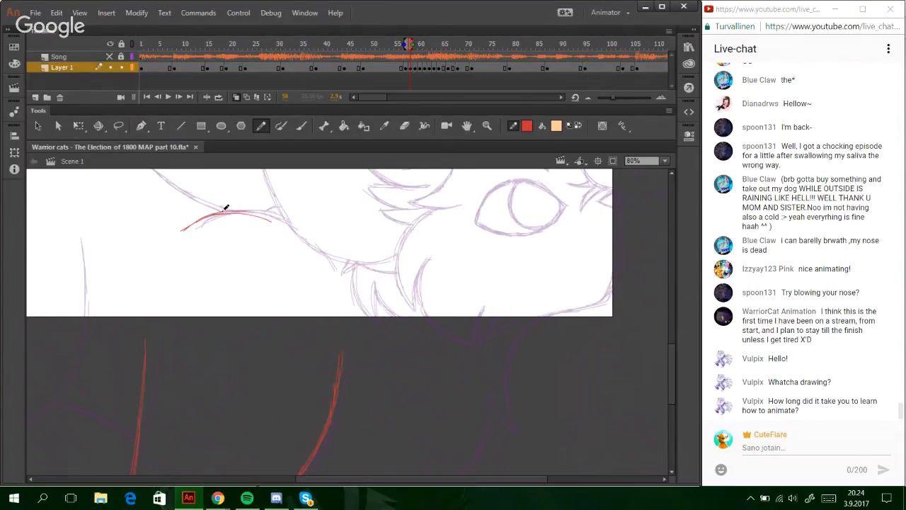
- Redraw the back curve in red and extend it down the sketch line
{"action": "key", "text": "ctrl+z"}
{"action": "mouse_move", "coordinate": [202, 218]}
{"action": "left_mouse_down"}
{"action": "mouse_move", "coordinate": [273, 213]}
{"action": "mouse_move", "coordinate": [301, 233]}
{"action": "left_mouse_up"}
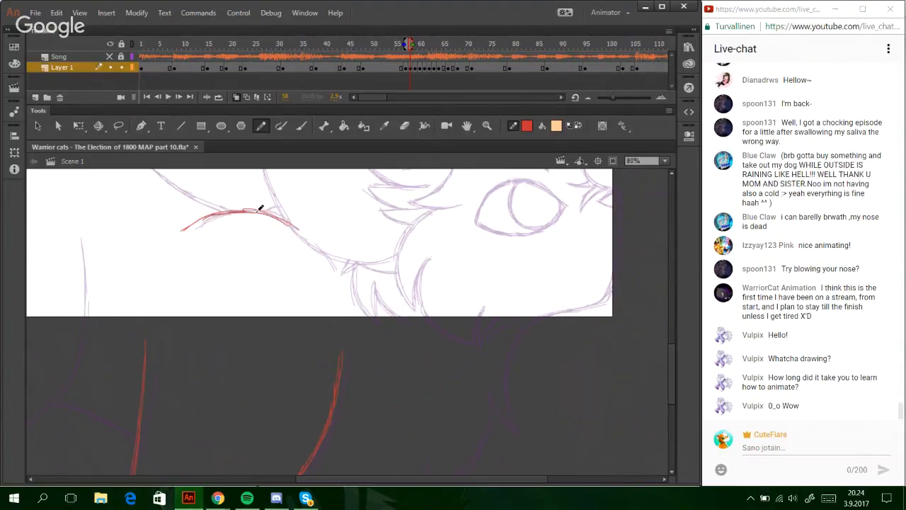
{"action": "left_click_drag", "start_coordinate": [258, 212], "coordinate": [327, 268]}
{"action": "key", "text": "ctrl+z"}
{"action": "left_click_drag", "start_coordinate": [303, 234], "coordinate": [325, 264]}
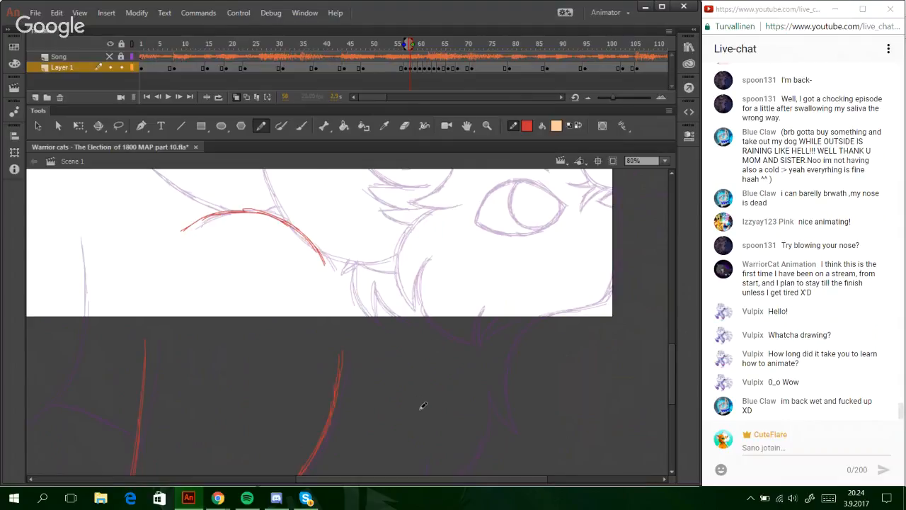
{"action": "left_click_drag", "start_coordinate": [481, 481], "coordinate": [306, 498]}
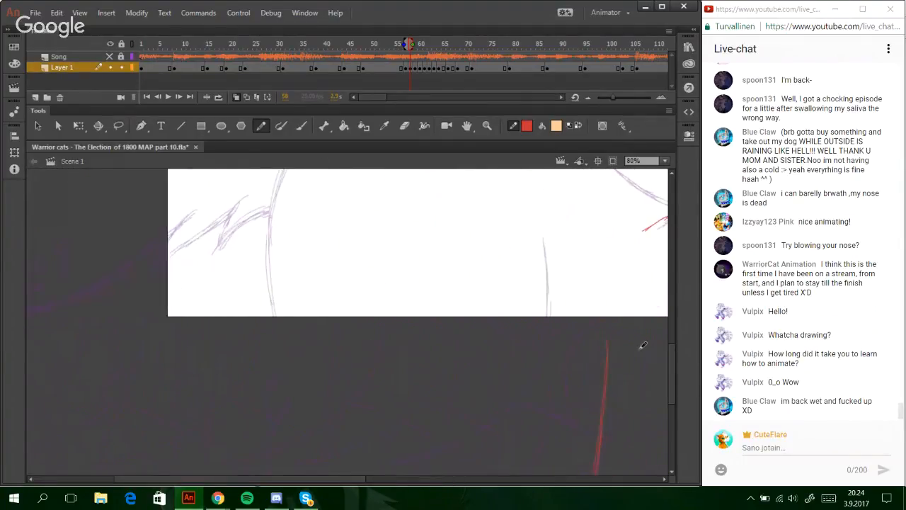
{"action": "left_click_drag", "start_coordinate": [670, 376], "coordinate": [665, 410]}
- Draw a body curve, the lower line, and the paw outline toward the toes
{"action": "left_click_drag", "start_coordinate": [266, 241], "coordinate": [262, 292]}
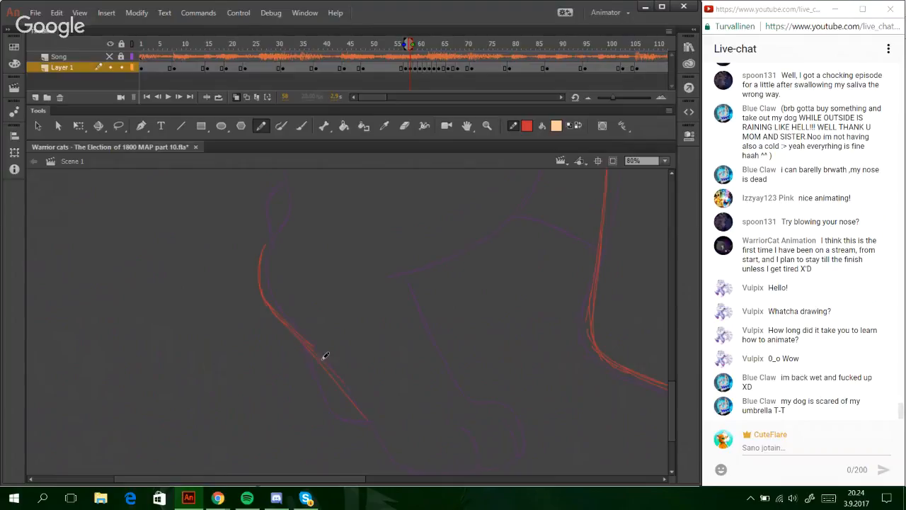
{"action": "left_click_drag", "start_coordinate": [325, 356], "coordinate": [393, 460]}
{"action": "scroll", "coordinate": [424, 388], "scroll_direction": "down", "scroll_amount": 3}
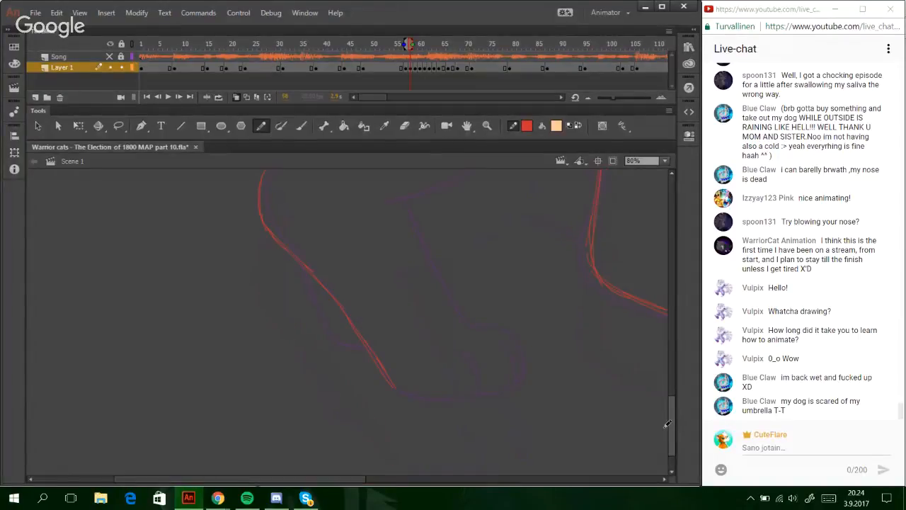
{"action": "left_click_drag", "start_coordinate": [403, 388], "coordinate": [482, 389]}
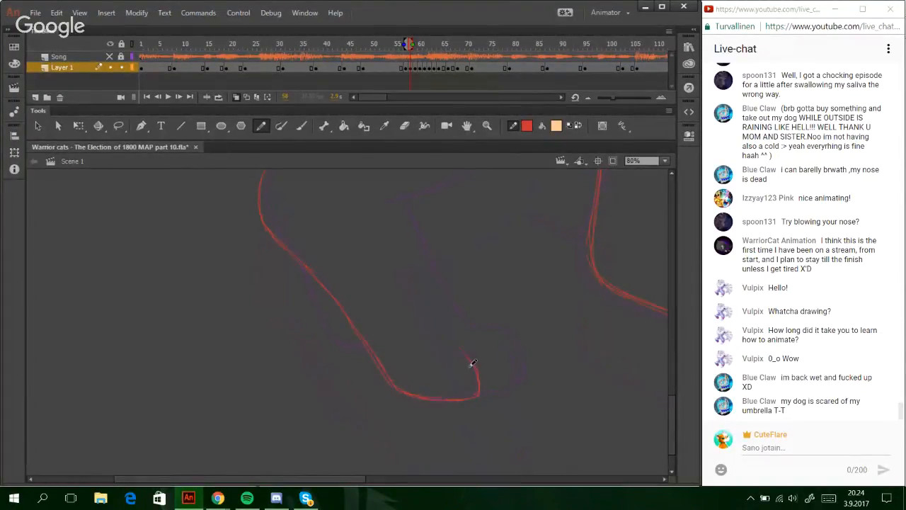
{"action": "mouse_move", "coordinate": [494, 388]}
{"action": "left_mouse_down"}
{"action": "mouse_move", "coordinate": [509, 381]}
{"action": "mouse_move", "coordinate": [500, 342]}
{"action": "left_mouse_up"}
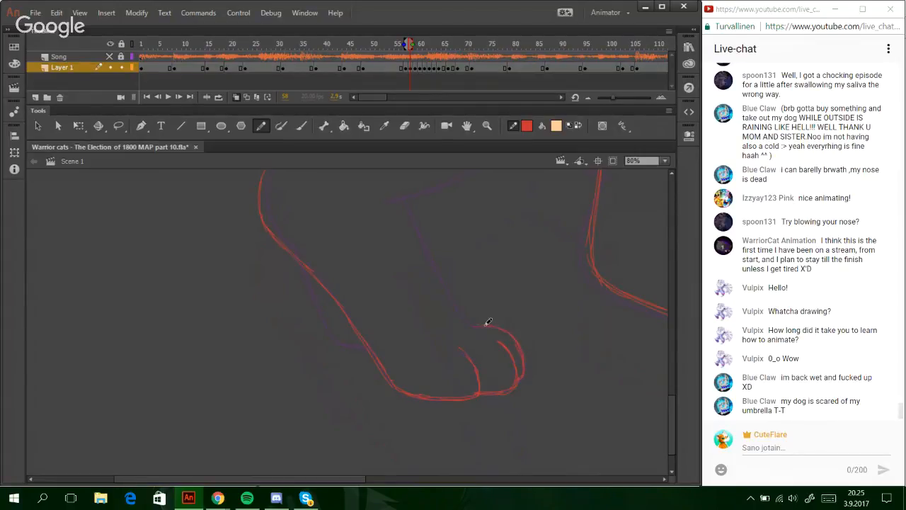
- Draw the leg line rising from the paw with a short line across its top, undoing a stray stroke
{"action": "scroll", "coordinate": [437, 273], "scroll_direction": "down", "scroll_amount": 2}
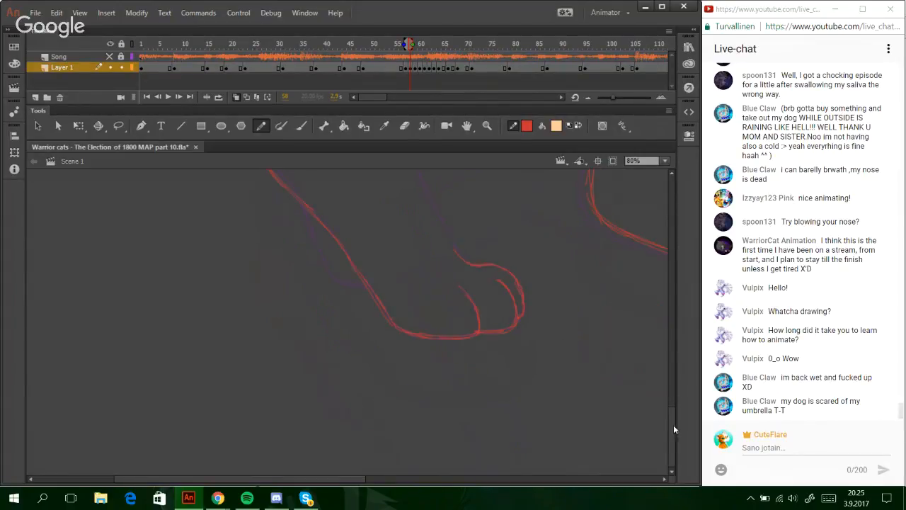
{"action": "left_click_drag", "start_coordinate": [675, 429], "coordinate": [673, 401]}
{"action": "left_click_drag", "start_coordinate": [431, 347], "coordinate": [460, 395]}
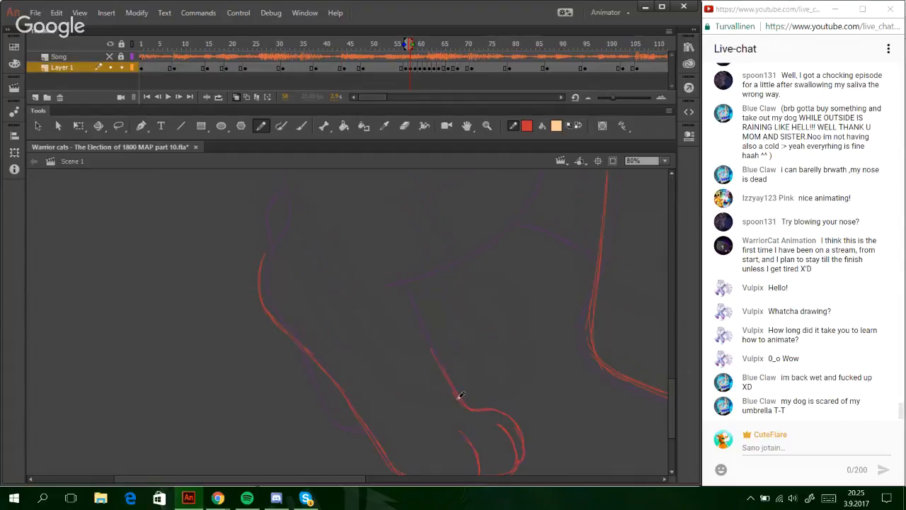
{"action": "left_click_drag", "start_coordinate": [407, 293], "coordinate": [403, 282]}
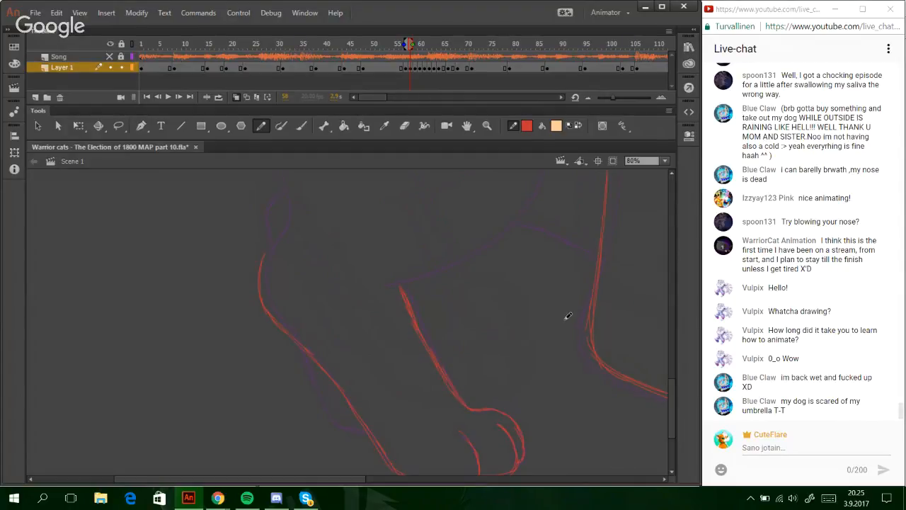
{"action": "left_click_drag", "start_coordinate": [671, 396], "coordinate": [670, 377]}
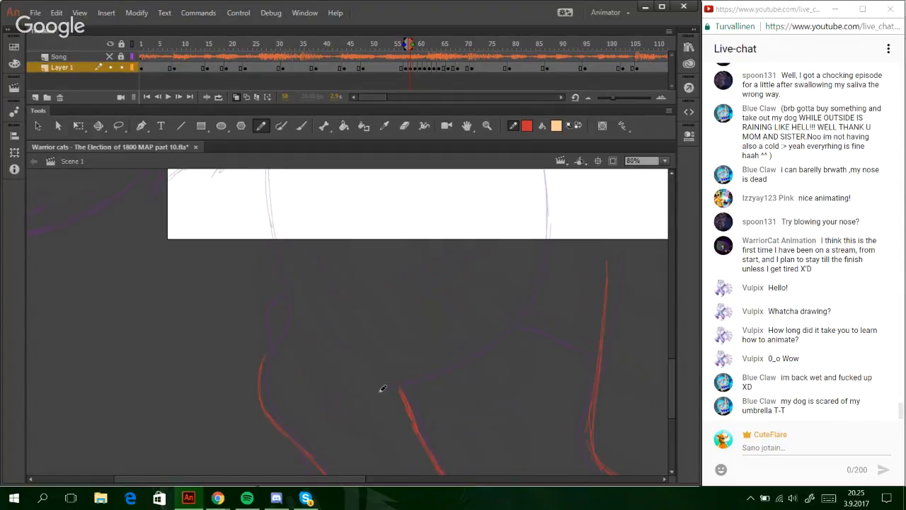
{"action": "mouse_move", "coordinate": [418, 387]}
{"action": "left_mouse_down"}
{"action": "mouse_move", "coordinate": [381, 391]}
{"action": "mouse_move", "coordinate": [456, 369]}
{"action": "mouse_move", "coordinate": [482, 350]}
{"action": "mouse_move", "coordinate": [401, 386]}
{"action": "left_mouse_up"}
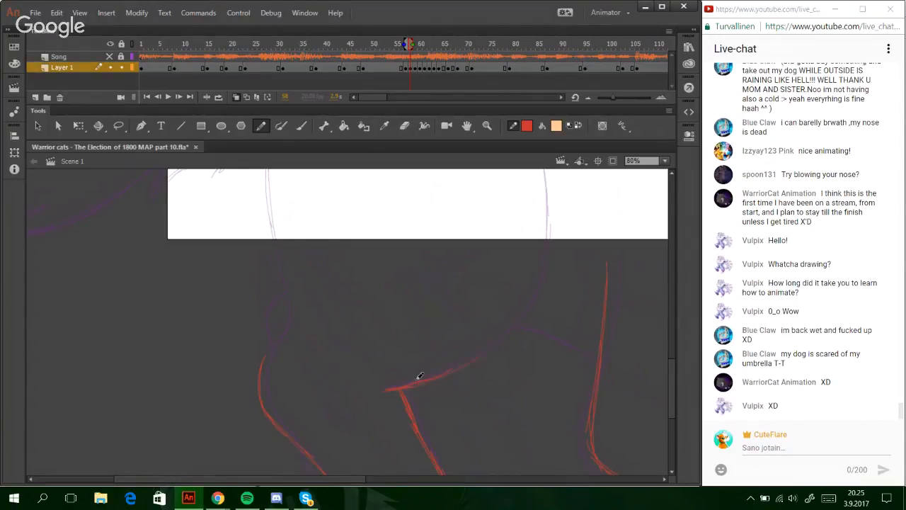
{"action": "left_click_drag", "start_coordinate": [523, 309], "coordinate": [541, 226]}
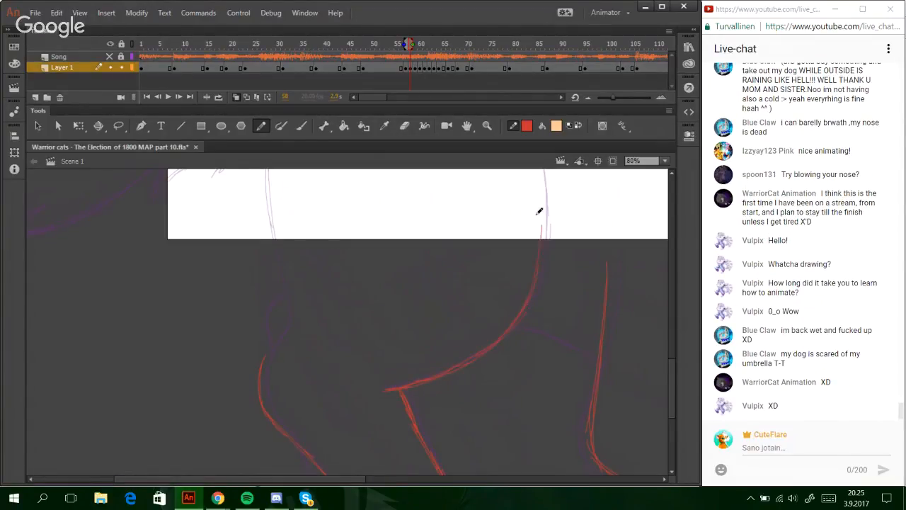
{"action": "left_click_drag", "start_coordinate": [534, 287], "coordinate": [543, 192]}
{"action": "key", "text": "ctrl+z"}
{"action": "left_click_drag", "start_coordinate": [672, 391], "coordinate": [672, 372]}
- Carry the belly curve up past the stage edge, then zoom out to 25%
{"action": "left_click_drag", "start_coordinate": [539, 347], "coordinate": [537, 273]}
{"action": "left_click_drag", "start_coordinate": [541, 323], "coordinate": [536, 267]}
{"action": "left_click_drag", "start_coordinate": [540, 302], "coordinate": [534, 250]}
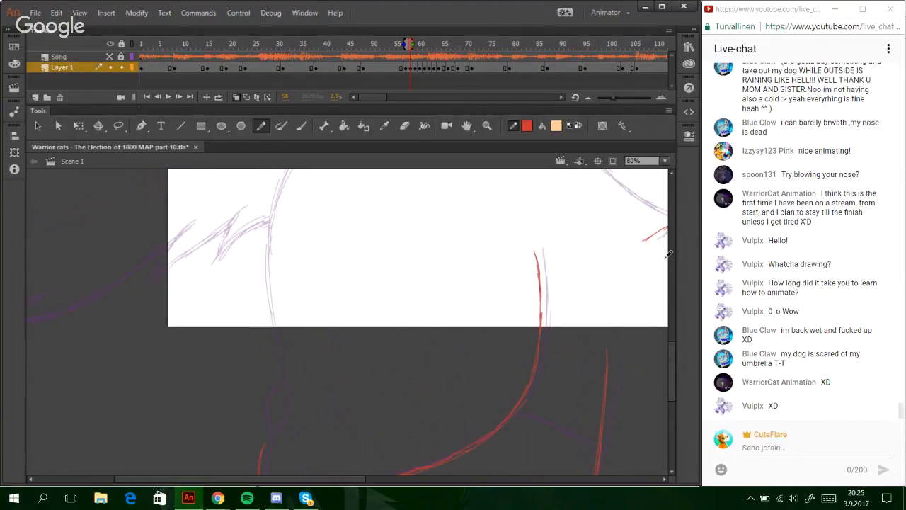
{"action": "left_click", "coordinate": [665, 160]}
{"action": "left_click", "coordinate": [641, 213]}
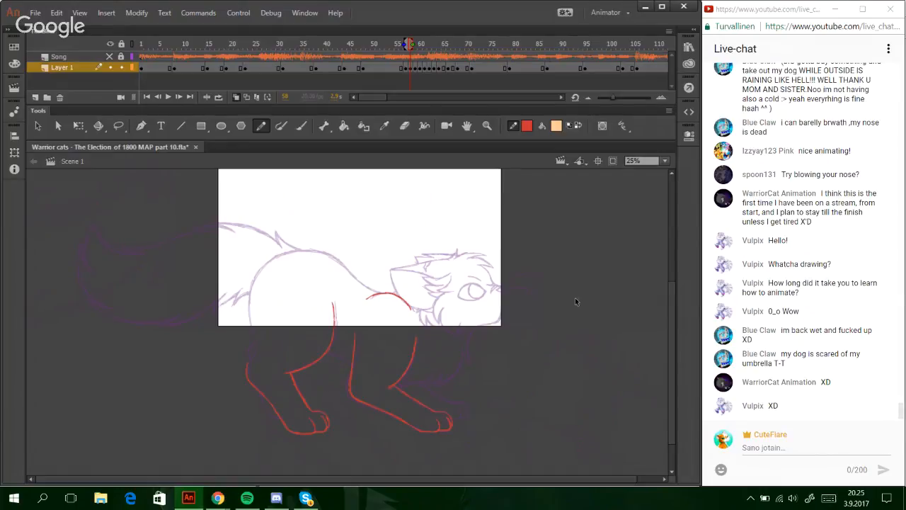
{"action": "key", "text": "ctrl+Return"}
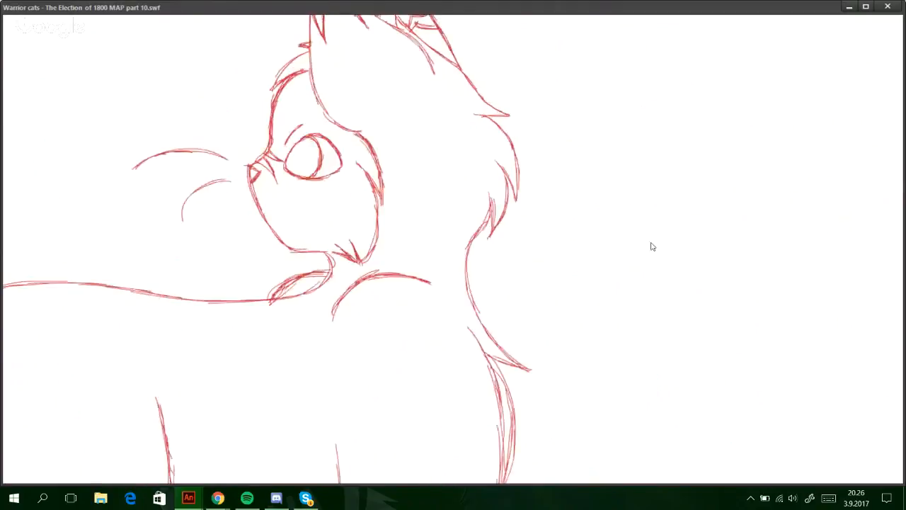
{"action": "left_click", "coordinate": [888, 6]}
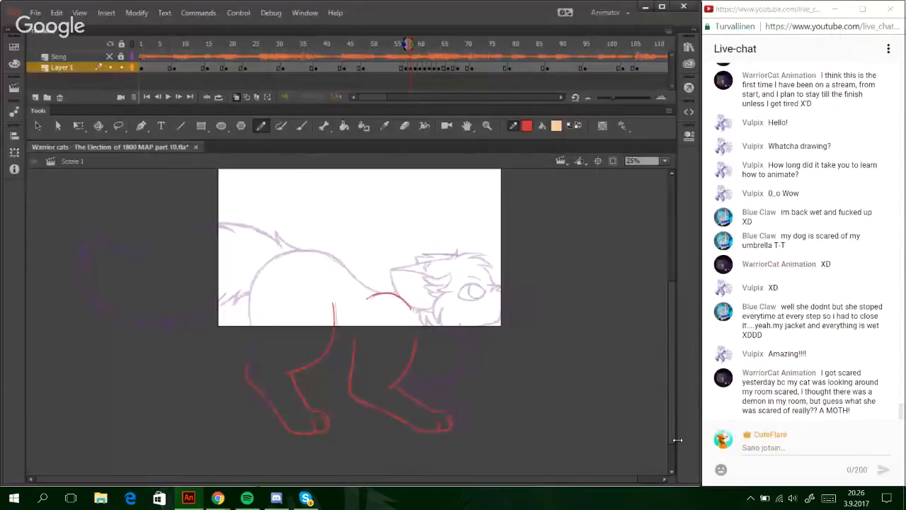
- Zoom in on the cat's body to 53%
{"action": "left_click", "coordinate": [783, 447]}
{"action": "left_click_drag", "start_coordinate": [620, 405], "coordinate": [555, 317]}
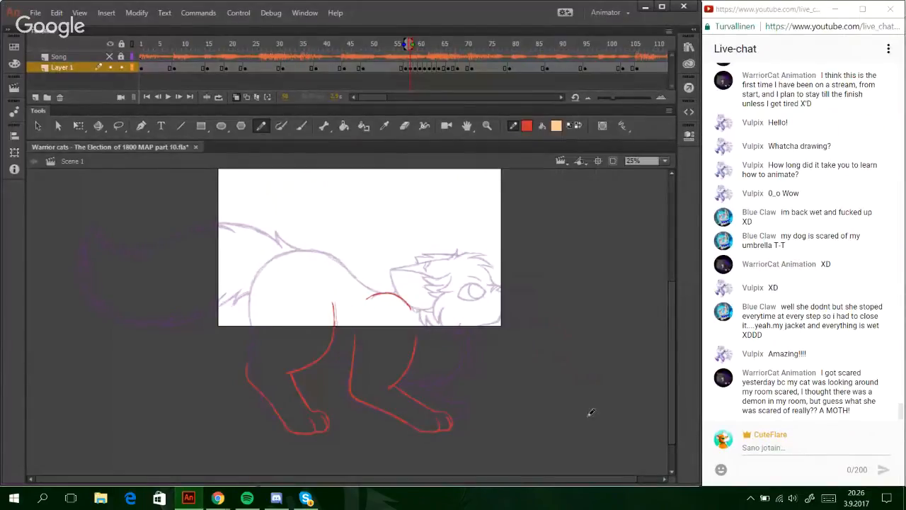
{"action": "left_click_drag", "start_coordinate": [577, 372], "coordinate": [624, 373]}
{"action": "left_click", "coordinate": [490, 127]}
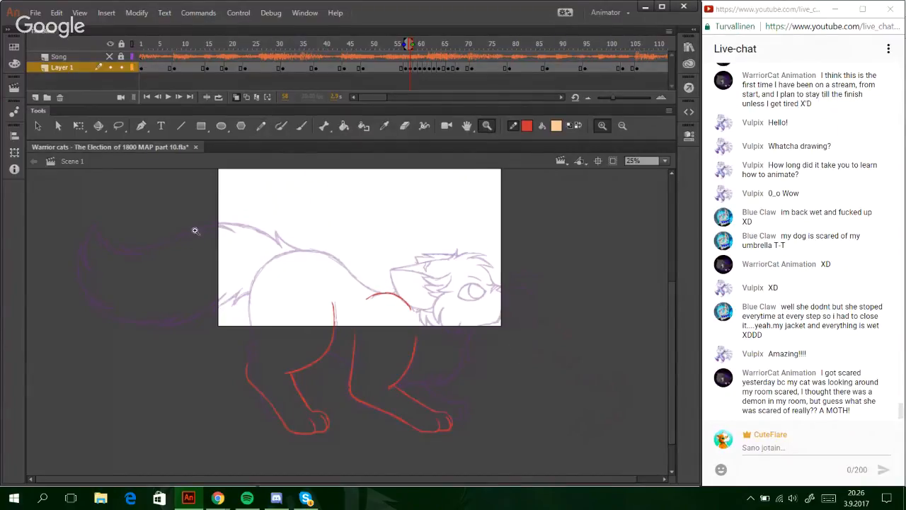
{"action": "left_click_drag", "start_coordinate": [196, 230], "coordinate": [413, 404]}
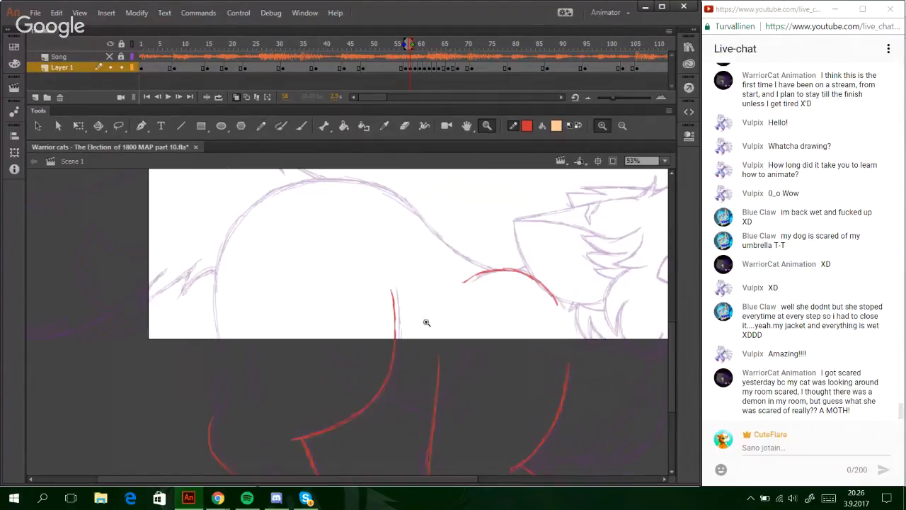
- Trace the cat's back in red from the shoulder arc, undoing the last overshooting stroke
{"action": "left_click", "coordinate": [260, 127]}
{"action": "mouse_move", "coordinate": [484, 264]}
{"action": "left_mouse_down"}
{"action": "mouse_move", "coordinate": [464, 261]}
{"action": "mouse_move", "coordinate": [479, 259]}
{"action": "mouse_move", "coordinate": [453, 248]}
{"action": "mouse_move", "coordinate": [409, 204]}
{"action": "mouse_move", "coordinate": [432, 239]}
{"action": "left_mouse_up"}
{"action": "left_click_drag", "start_coordinate": [398, 201], "coordinate": [426, 237]}
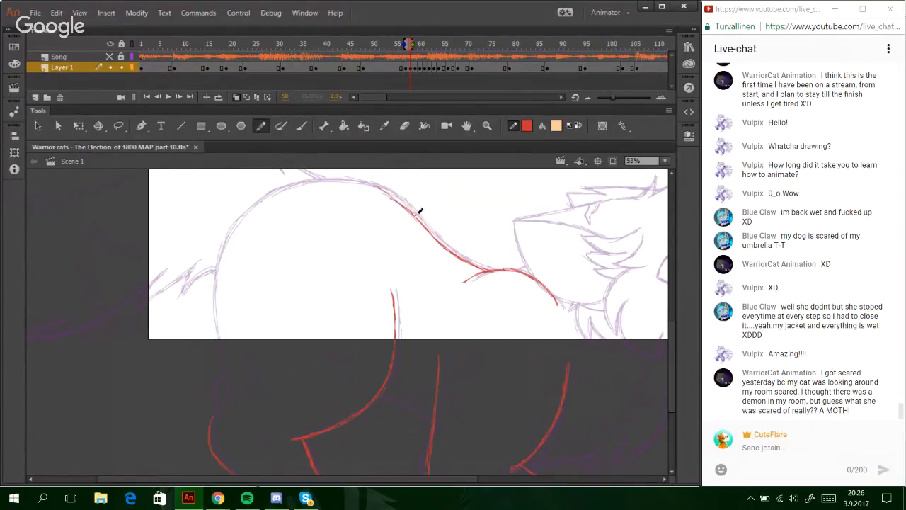
{"action": "left_click_drag", "start_coordinate": [390, 198], "coordinate": [418, 221]}
{"action": "mouse_move", "coordinate": [375, 186]}
{"action": "left_mouse_down"}
{"action": "mouse_move", "coordinate": [390, 188]}
{"action": "mouse_move", "coordinate": [318, 181]}
{"action": "left_mouse_up"}
{"action": "key", "text": "ctrl+z"}
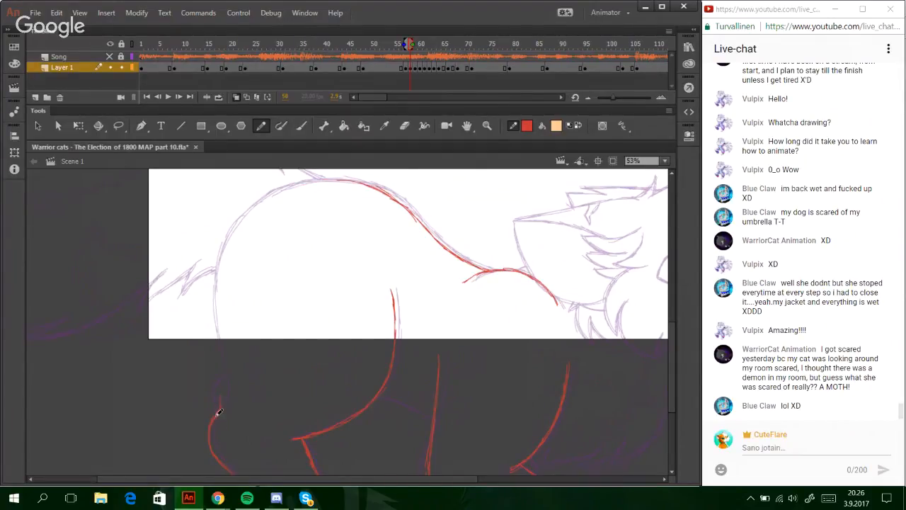
- Draw the rounded hindquarter curve over the rump and join it to the back line
{"action": "mouse_move", "coordinate": [212, 354]}
{"action": "left_mouse_down"}
{"action": "mouse_move", "coordinate": [224, 376]}
{"action": "mouse_move", "coordinate": [208, 301]}
{"action": "mouse_move", "coordinate": [219, 359]}
{"action": "mouse_move", "coordinate": [217, 269]}
{"action": "left_mouse_up"}
{"action": "left_click_drag", "start_coordinate": [212, 337], "coordinate": [219, 241]}
{"action": "mouse_move", "coordinate": [213, 321]}
{"action": "left_mouse_down"}
{"action": "mouse_move", "coordinate": [231, 229]}
{"action": "mouse_move", "coordinate": [215, 305]}
{"action": "mouse_move", "coordinate": [216, 253]}
{"action": "left_mouse_up"}
{"action": "key", "text": "ctrl+z"}
{"action": "key", "text": "ctrl+z"}
{"action": "key", "text": "ctrl+z"}
{"action": "left_click_drag", "start_coordinate": [212, 336], "coordinate": [217, 252]}
{"action": "left_click_drag", "start_coordinate": [210, 311], "coordinate": [227, 228]}
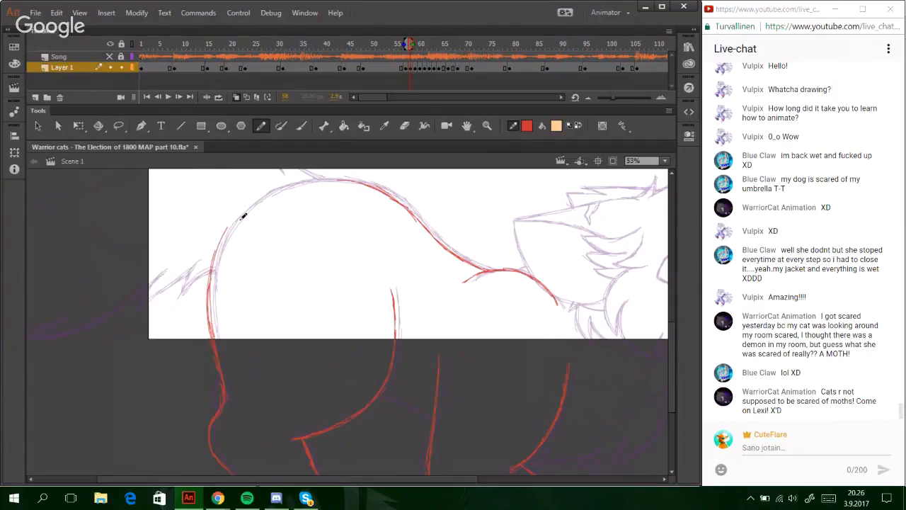
{"action": "left_click_drag", "start_coordinate": [214, 274], "coordinate": [248, 208]}
{"action": "mouse_move", "coordinate": [220, 245]}
{"action": "left_mouse_down"}
{"action": "mouse_move", "coordinate": [275, 192]}
{"action": "mouse_move", "coordinate": [349, 175]}
{"action": "mouse_move", "coordinate": [316, 179]}
{"action": "mouse_move", "coordinate": [364, 187]}
{"action": "mouse_move", "coordinate": [304, 180]}
{"action": "mouse_move", "coordinate": [369, 189]}
{"action": "left_mouse_up"}
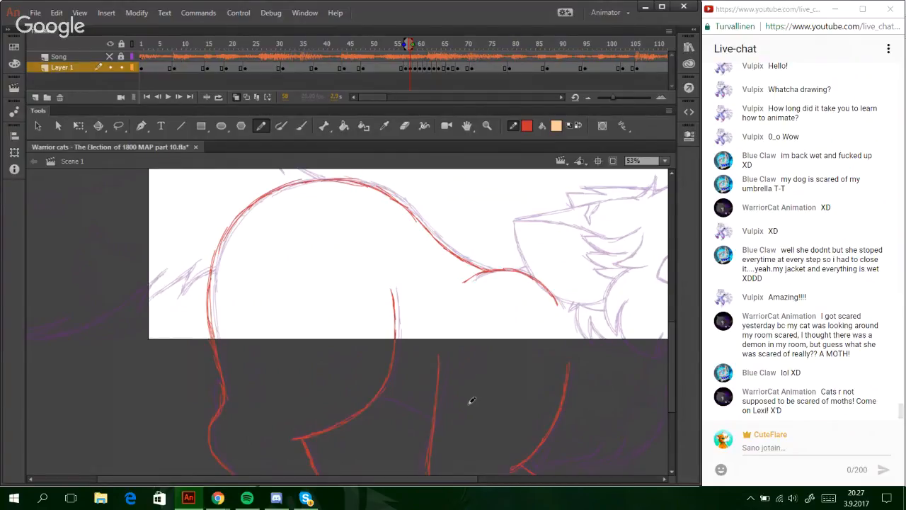
- Bring Spotify to the front and play a track from the saved-songs list
{"action": "left_click_drag", "start_coordinate": [453, 479], "coordinate": [397, 479]}
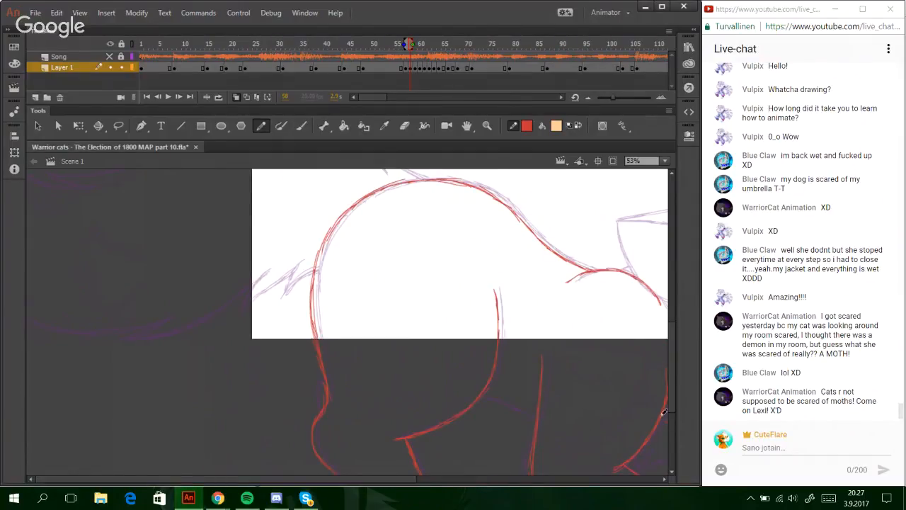
{"action": "left_click_drag", "start_coordinate": [413, 480], "coordinate": [491, 483]}
{"action": "left_click_drag", "start_coordinate": [669, 364], "coordinate": [670, 410]}
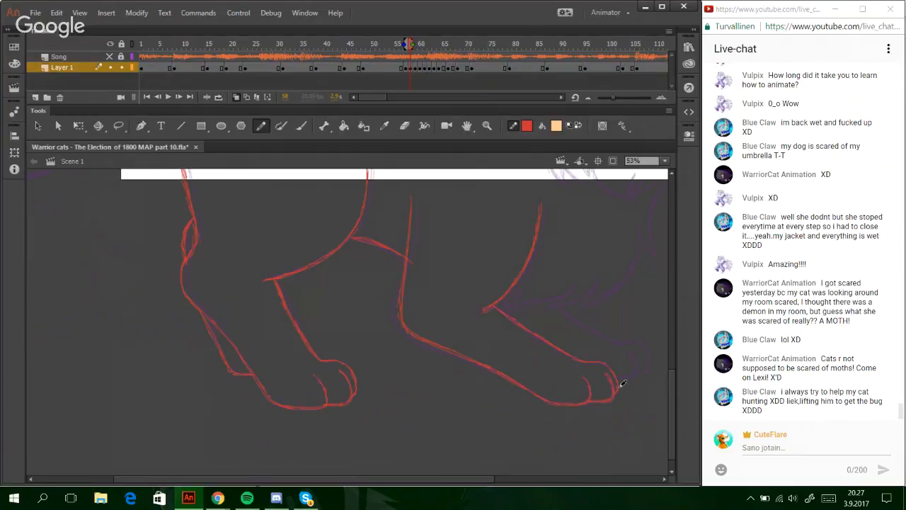
{"action": "scroll", "coordinate": [666, 355], "scroll_direction": "up", "scroll_amount": 3}
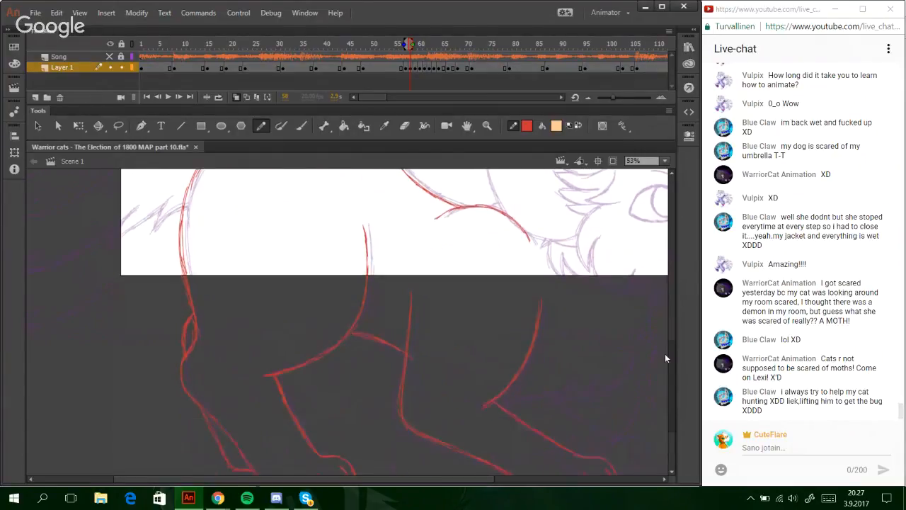
{"action": "mouse_move", "coordinate": [665, 354]}
{"action": "left_mouse_down"}
{"action": "mouse_move", "coordinate": [666, 318]}
{"action": "mouse_move", "coordinate": [666, 350]}
{"action": "left_mouse_up"}
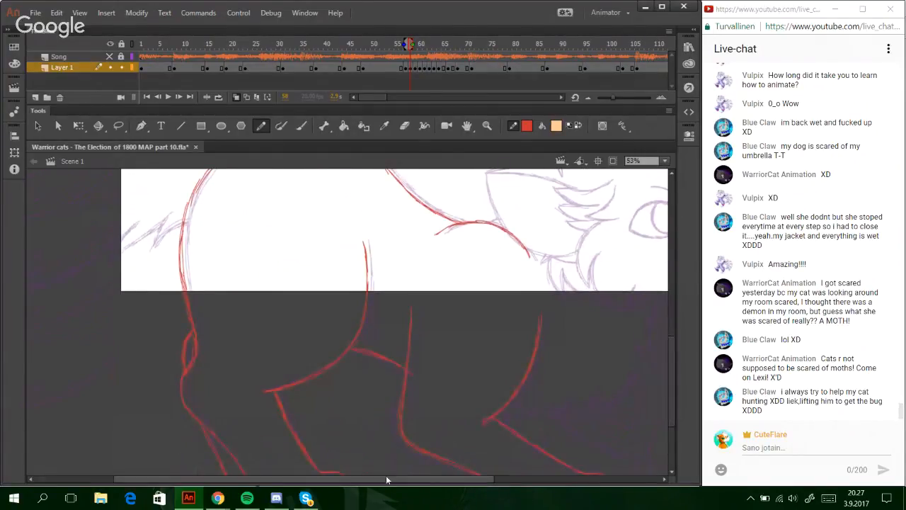
{"action": "left_click", "coordinate": [247, 499]}
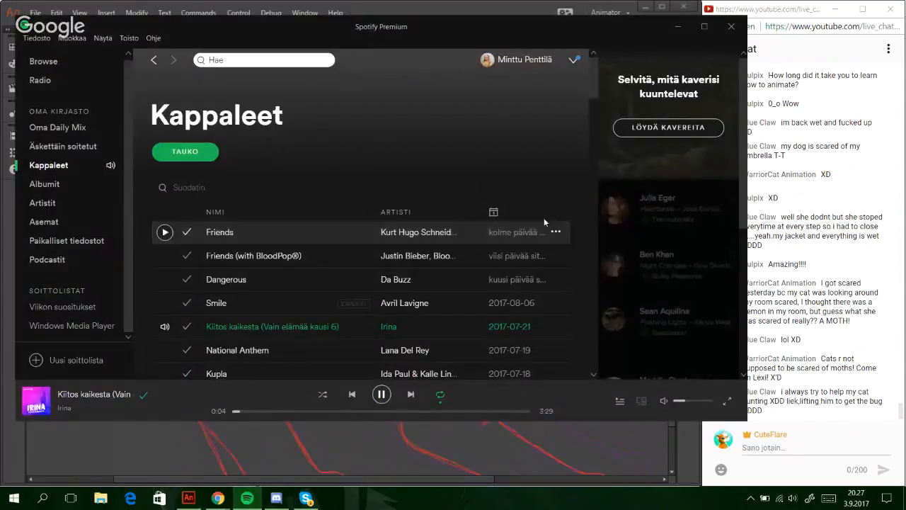
{"action": "scroll", "coordinate": [595, 106], "scroll_direction": "down", "scroll_amount": 2}
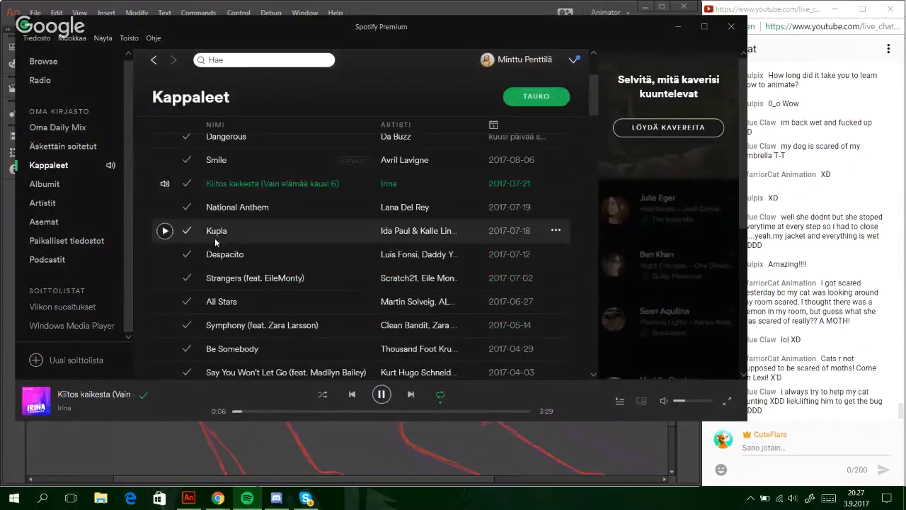
{"action": "left_click", "coordinate": [164, 230]}
{"action": "left_click", "coordinate": [677, 26]}
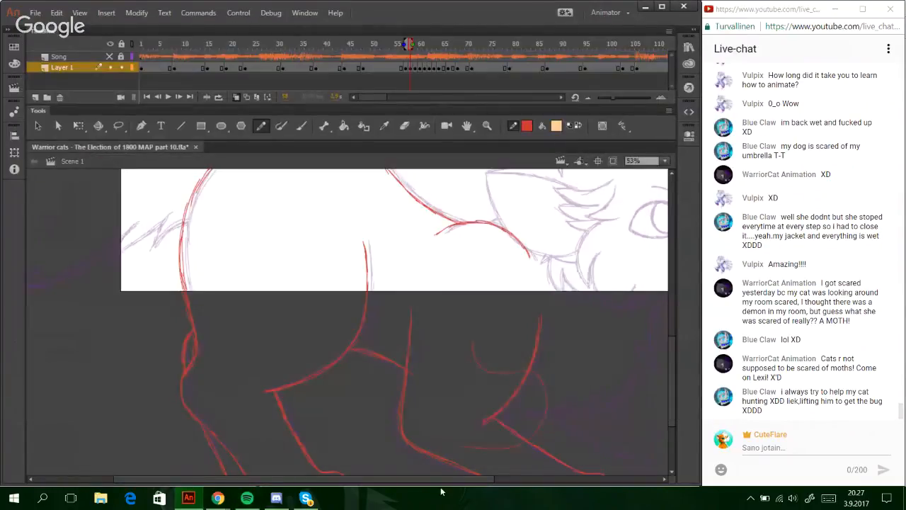
{"action": "left_click_drag", "start_coordinate": [494, 479], "coordinate": [560, 480]}
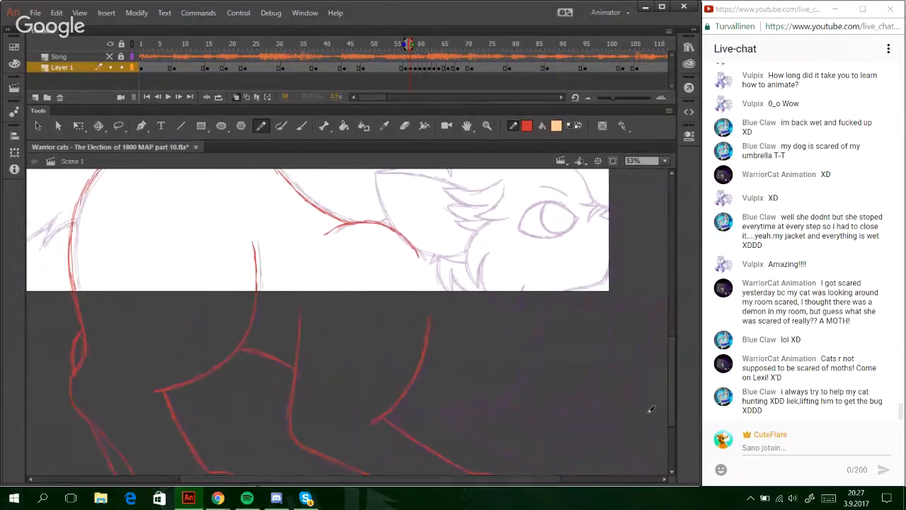
{"action": "left_click_drag", "start_coordinate": [674, 371], "coordinate": [673, 340]}
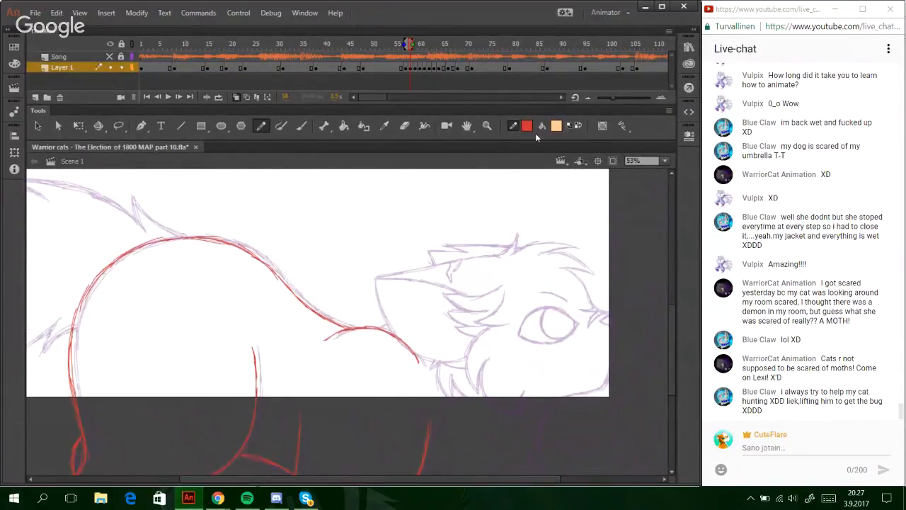
{"action": "left_click", "coordinate": [487, 125]}
{"action": "left_click_drag", "start_coordinate": [368, 231], "coordinate": [582, 403]}
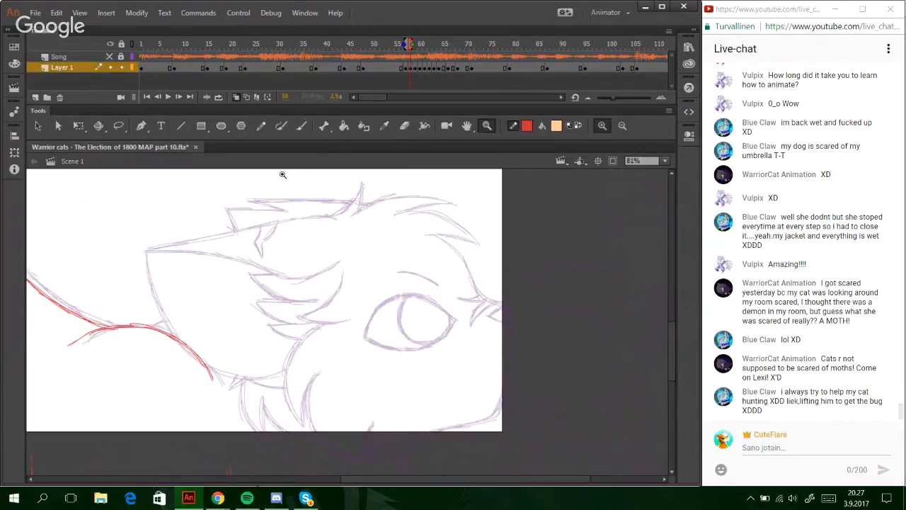
{"action": "left_click", "coordinate": [262, 127]}
{"action": "scroll", "coordinate": [673, 369], "scroll_direction": "down", "scroll_amount": 3}
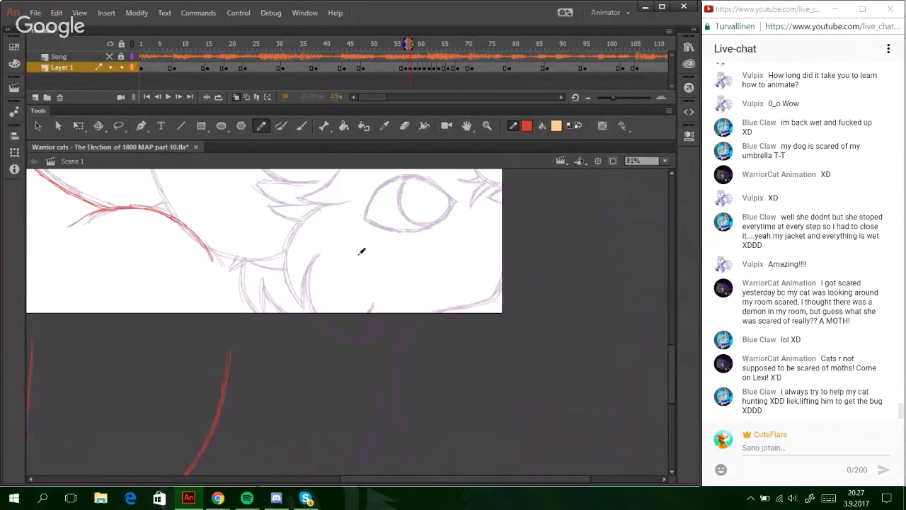
{"action": "scroll", "coordinate": [662, 349], "scroll_direction": "up", "scroll_amount": 1}
{"action": "scroll", "coordinate": [665, 378], "scroll_direction": "down", "scroll_amount": 5}
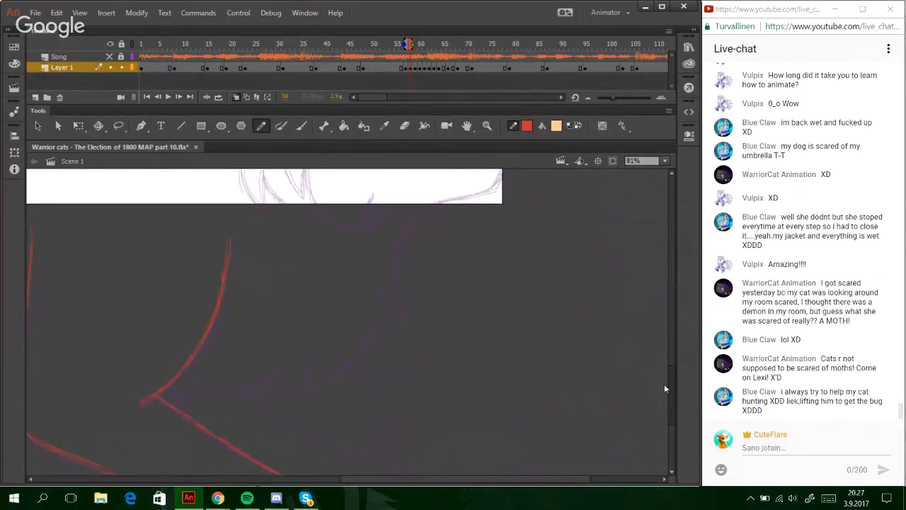
{"action": "scroll", "coordinate": [653, 356], "scroll_direction": "up", "scroll_amount": 6}
{"action": "scroll", "coordinate": [647, 349], "scroll_direction": "down", "scroll_amount": 5}
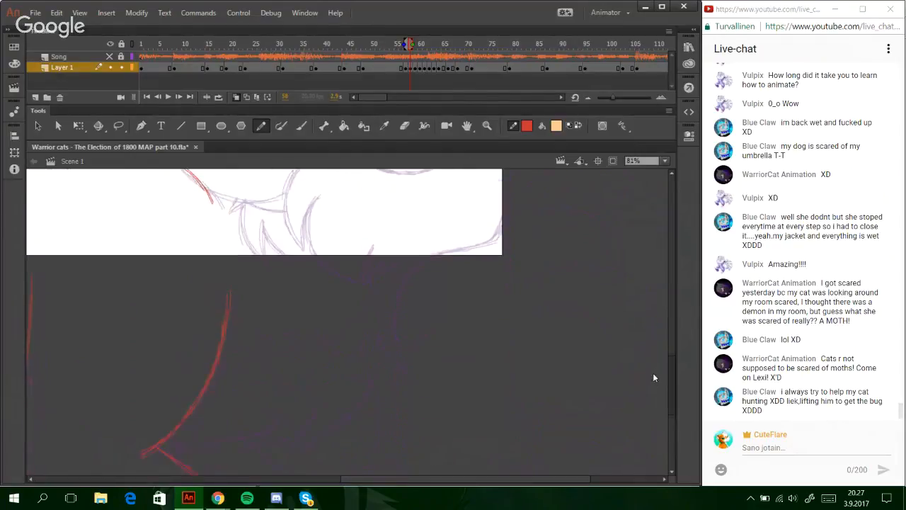
{"action": "scroll", "coordinate": [652, 391], "scroll_direction": "down", "scroll_amount": 1}
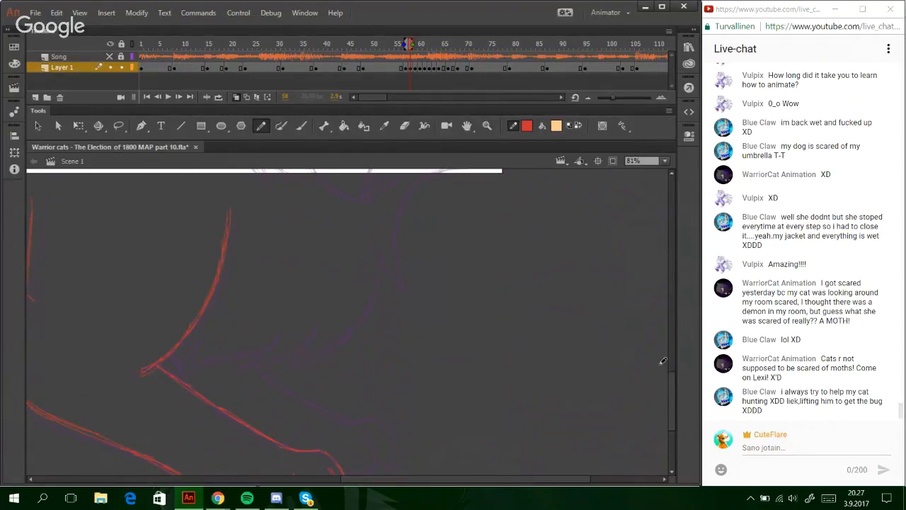
{"action": "scroll", "coordinate": [663, 358], "scroll_direction": "up", "scroll_amount": 5}
{"action": "scroll", "coordinate": [653, 341], "scroll_direction": "down", "scroll_amount": 9}
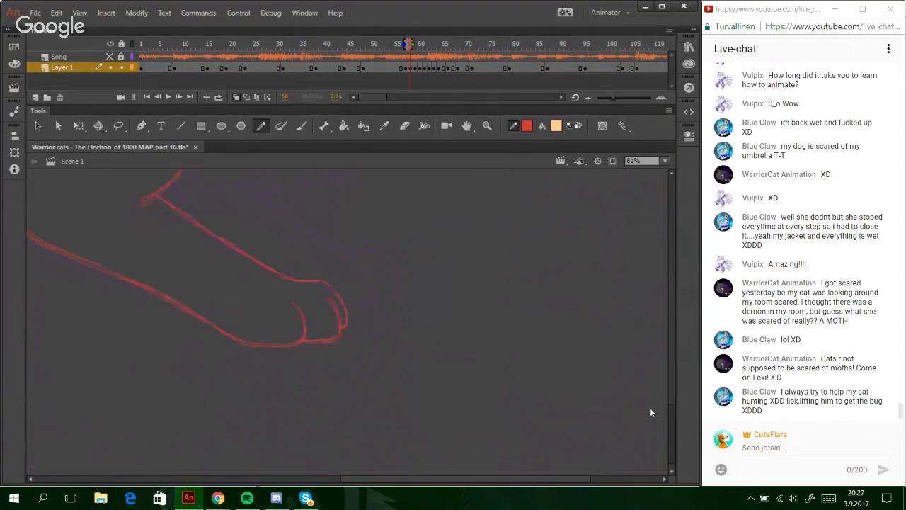
{"action": "scroll", "coordinate": [648, 403], "scroll_direction": "up", "scroll_amount": 3}
- Scroll the stage to bring the legs into view and magnify it to 100%
{"action": "left_click_drag", "start_coordinate": [422, 479], "coordinate": [347, 487]}
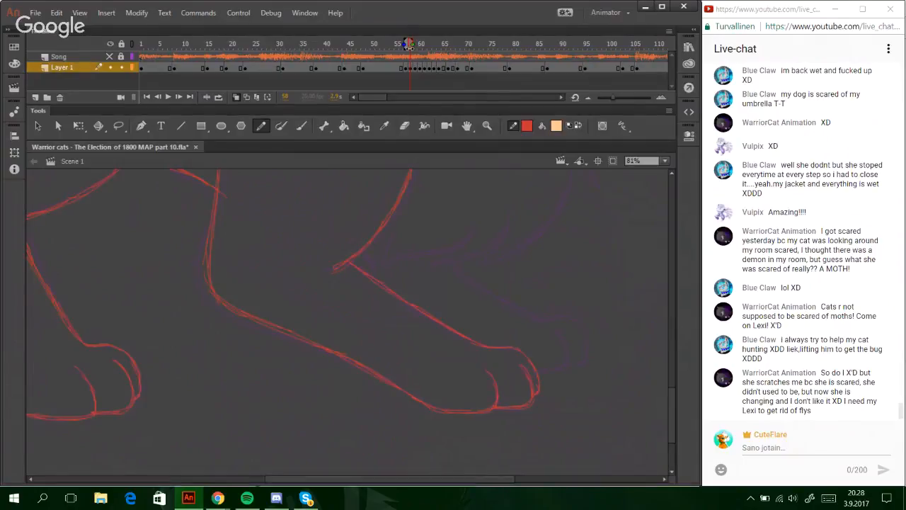
{"action": "mouse_move", "coordinate": [426, 44]}
{"action": "left_mouse_down"}
{"action": "mouse_move", "coordinate": [401, 44]}
{"action": "mouse_move", "coordinate": [418, 49]}
{"action": "mouse_move", "coordinate": [409, 45]}
{"action": "left_mouse_up"}
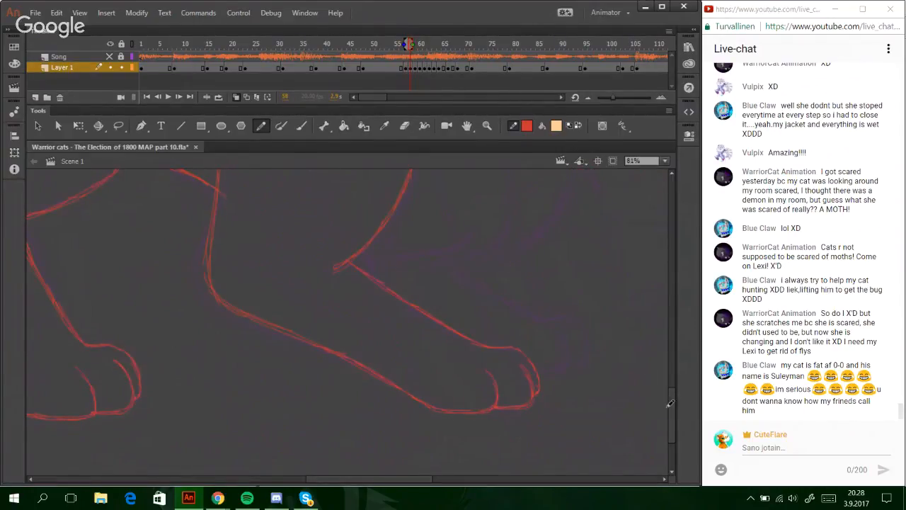
{"action": "mouse_move", "coordinate": [670, 403]}
{"action": "left_mouse_down"}
{"action": "mouse_move", "coordinate": [662, 361]}
{"action": "mouse_move", "coordinate": [663, 401]}
{"action": "mouse_move", "coordinate": [651, 369]}
{"action": "mouse_move", "coordinate": [679, 404]}
{"action": "mouse_move", "coordinate": [677, 423]}
{"action": "left_mouse_up"}
{"action": "left_click", "coordinate": [664, 161]}
{"action": "left_click", "coordinate": [641, 244]}
{"action": "left_click", "coordinate": [664, 161]}
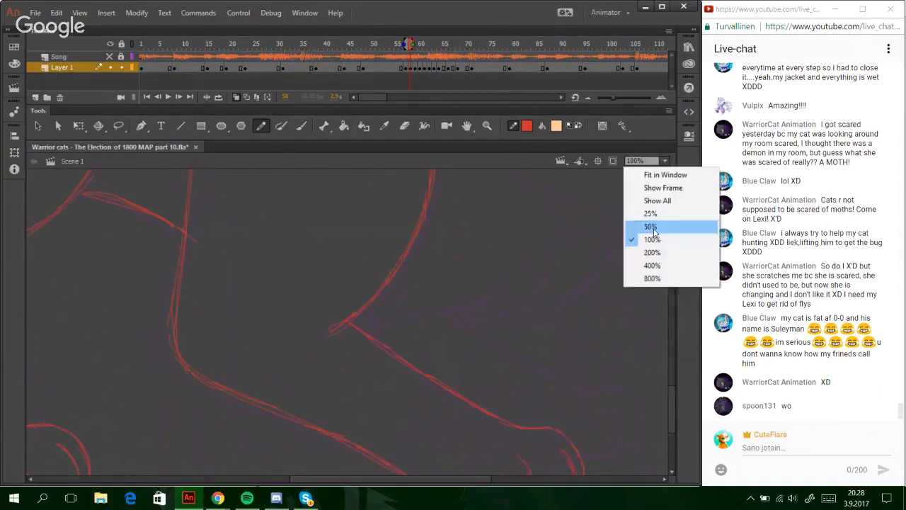
- Zoom out to 50% and lasso-select the front leg and head curve strokes
{"action": "left_click", "coordinate": [651, 227]}
{"action": "key", "text": "l"}
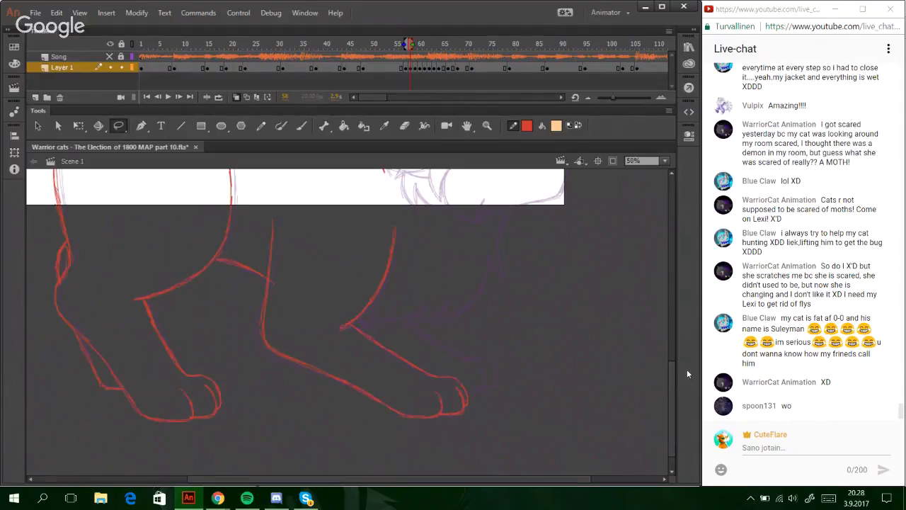
{"action": "mouse_move", "coordinate": [663, 358]}
{"action": "left_mouse_down"}
{"action": "mouse_move", "coordinate": [650, 362]}
{"action": "mouse_move", "coordinate": [671, 376]}
{"action": "mouse_move", "coordinate": [667, 365]}
{"action": "left_mouse_up"}
{"action": "scroll", "coordinate": [671, 371], "scroll_direction": "up", "scroll_amount": 1}
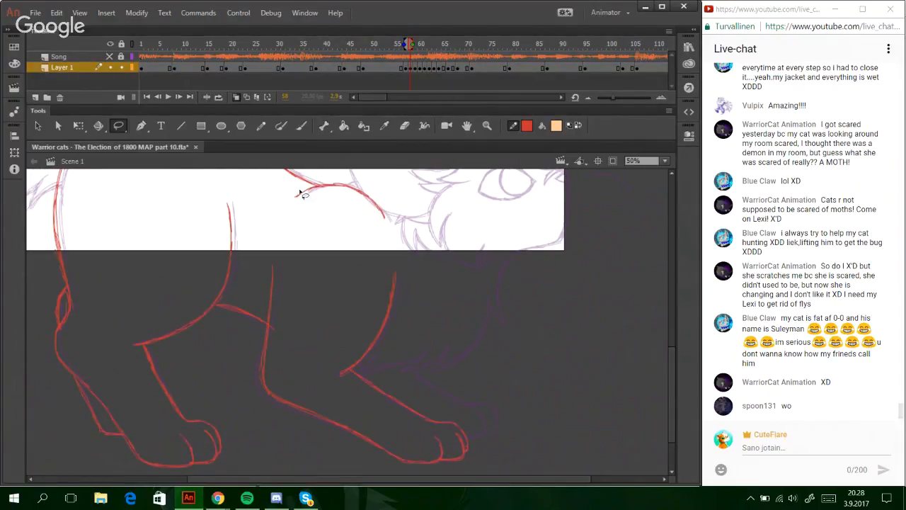
{"action": "mouse_move", "coordinate": [316, 188]}
{"action": "left_mouse_down"}
{"action": "mouse_move", "coordinate": [346, 181]}
{"action": "mouse_move", "coordinate": [398, 213]}
{"action": "mouse_move", "coordinate": [424, 261]}
{"action": "mouse_move", "coordinate": [406, 329]}
{"action": "mouse_move", "coordinate": [376, 366]}
{"action": "mouse_move", "coordinate": [433, 415]}
{"action": "mouse_move", "coordinate": [428, 426]}
{"action": "mouse_move", "coordinate": [384, 427]}
{"action": "mouse_move", "coordinate": [394, 444]}
{"action": "mouse_move", "coordinate": [265, 433]}
{"action": "mouse_move", "coordinate": [242, 386]}
{"action": "mouse_move", "coordinate": [266, 326]}
{"action": "mouse_move", "coordinate": [265, 243]}
{"action": "mouse_move", "coordinate": [285, 201]}
{"action": "left_mouse_up"}
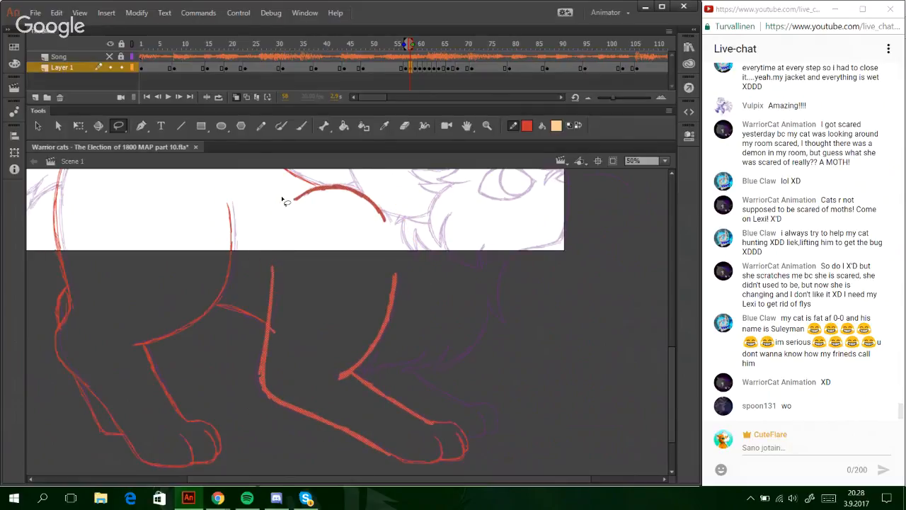
- Skew and rotate the selected leg and head strokes slightly to a new angle, then deselect
{"action": "left_click", "coordinate": [79, 125]}
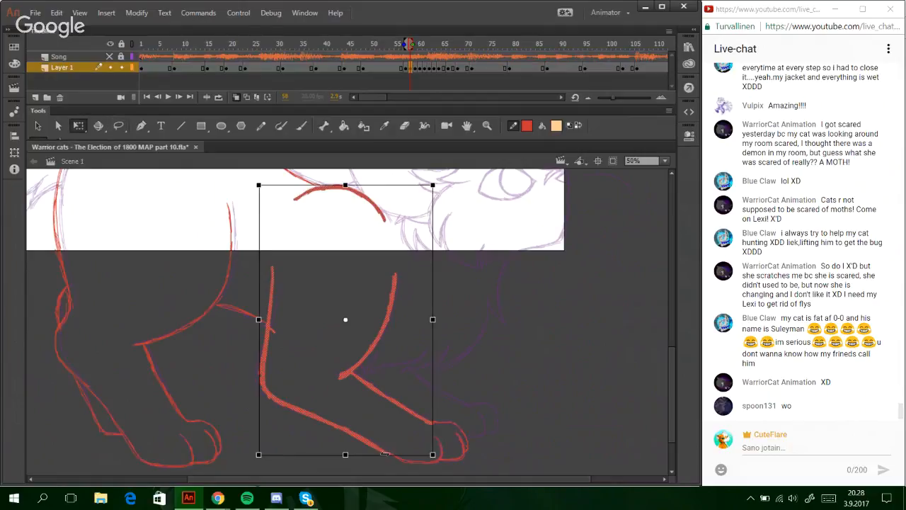
{"action": "left_click_drag", "start_coordinate": [377, 453], "coordinate": [383, 452]}
{"action": "left_click_drag", "start_coordinate": [260, 402], "coordinate": [275, 385]}
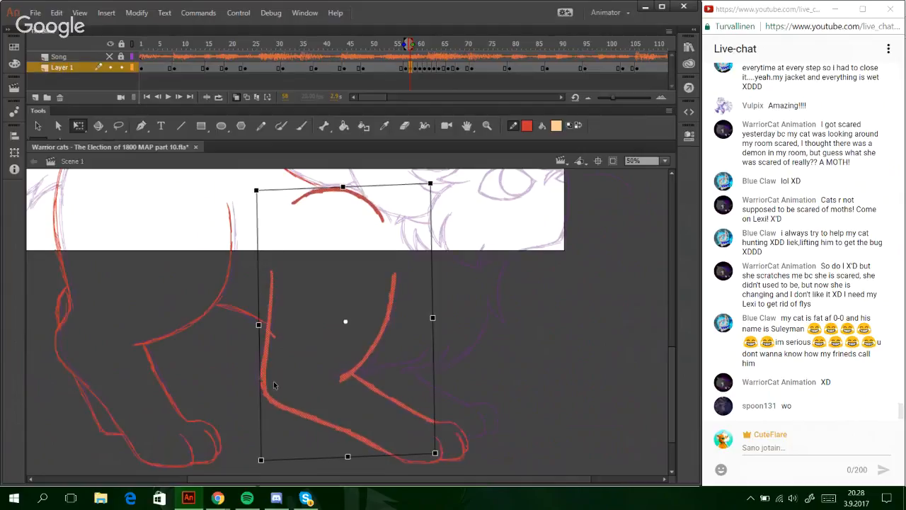
{"action": "left_click", "coordinate": [488, 323]}
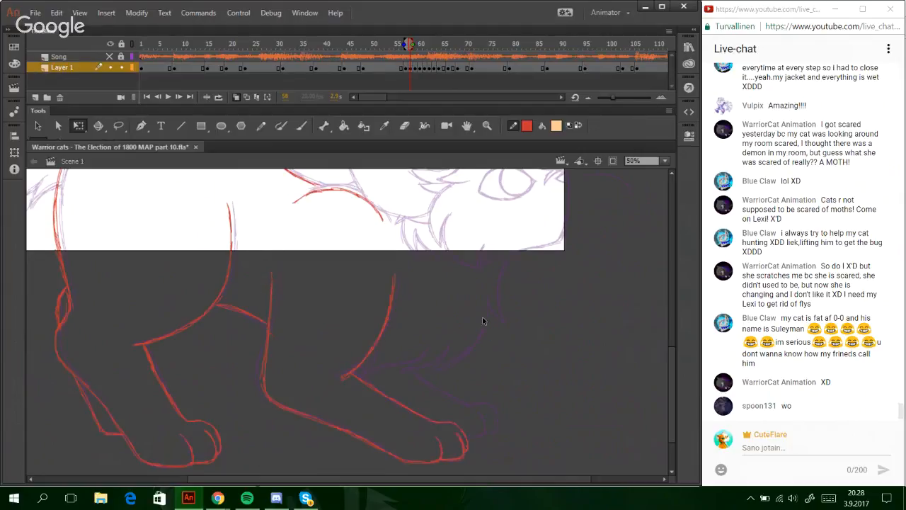
{"action": "key", "text": "b"}
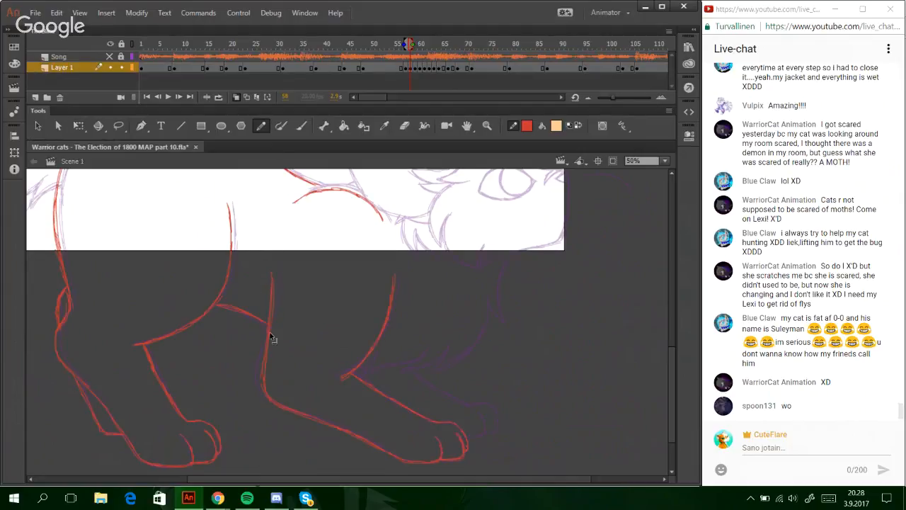
- Brush over the front leg line, bolden the head curve, thicken the leg bend, then zoom onto the head
{"action": "mouse_move", "coordinate": [276, 274]}
{"action": "left_mouse_down"}
{"action": "mouse_move", "coordinate": [269, 317]}
{"action": "mouse_move", "coordinate": [275, 269]}
{"action": "left_mouse_up"}
{"action": "left_click_drag", "start_coordinate": [312, 191], "coordinate": [383, 213]}
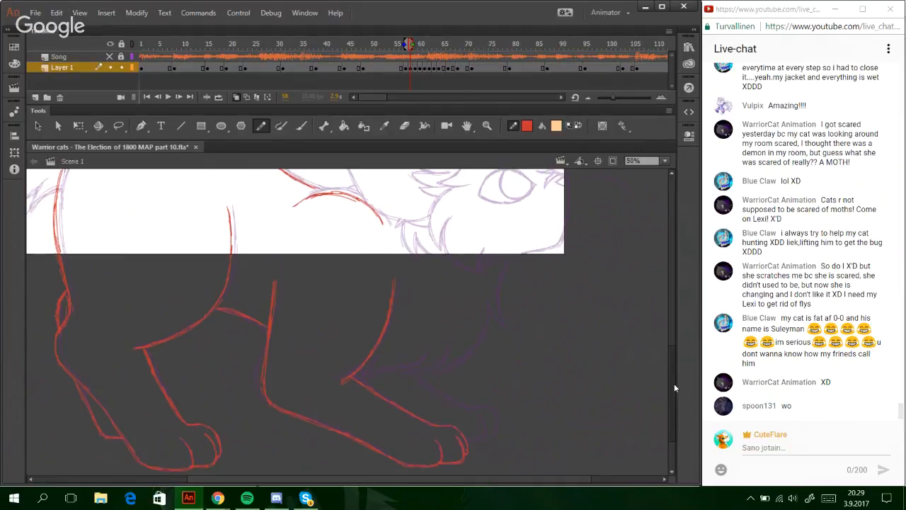
{"action": "mouse_move", "coordinate": [674, 383]}
{"action": "left_mouse_down"}
{"action": "mouse_move", "coordinate": [671, 366]}
{"action": "mouse_move", "coordinate": [672, 381]}
{"action": "mouse_move", "coordinate": [655, 363]}
{"action": "mouse_move", "coordinate": [658, 404]}
{"action": "left_mouse_up"}
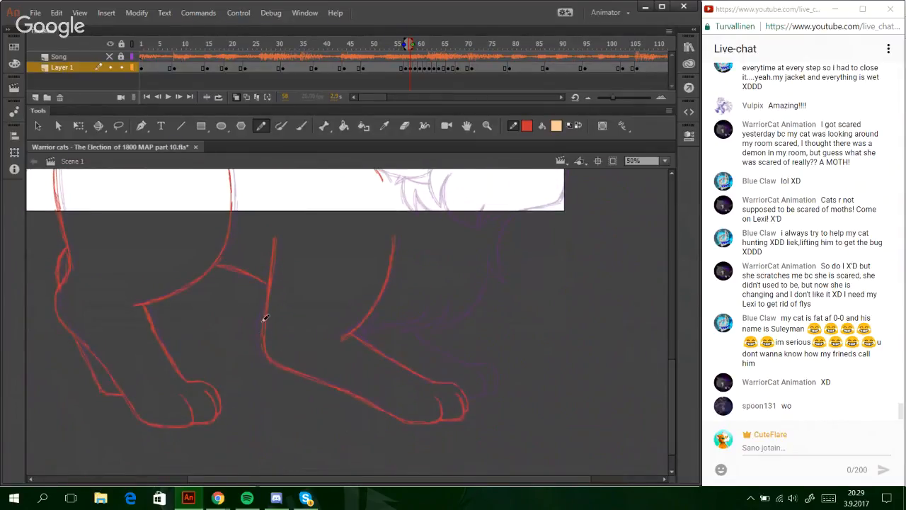
{"action": "mouse_move", "coordinate": [262, 322]}
{"action": "left_mouse_down"}
{"action": "mouse_move", "coordinate": [262, 353]}
{"action": "mouse_move", "coordinate": [258, 346]}
{"action": "left_mouse_up"}
{"action": "left_click_drag", "start_coordinate": [266, 302], "coordinate": [261, 340]}
{"action": "left_click_drag", "start_coordinate": [671, 373], "coordinate": [668, 339]}
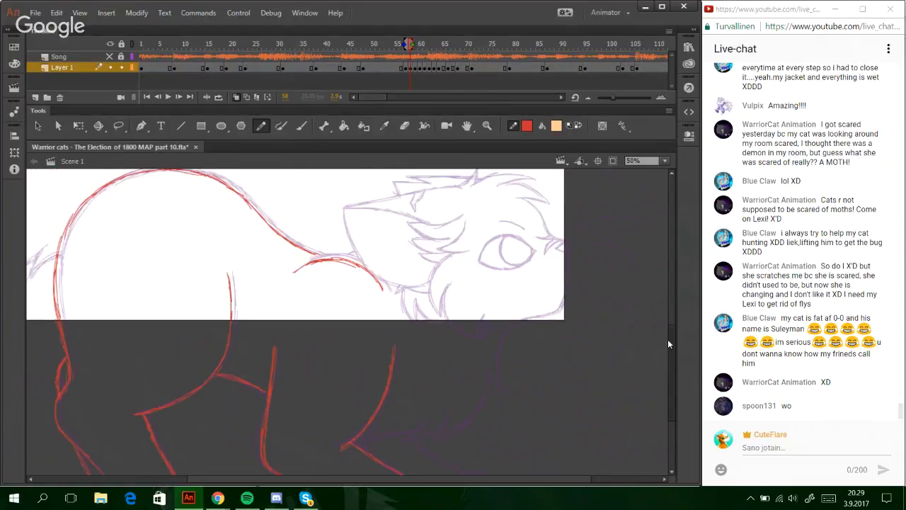
{"action": "left_click", "coordinate": [487, 126]}
{"action": "left_click_drag", "start_coordinate": [378, 199], "coordinate": [617, 386]}
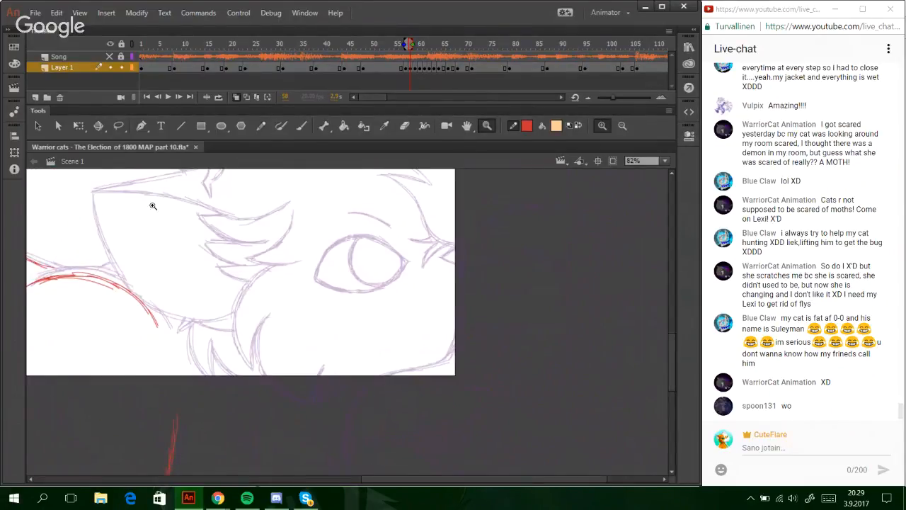
- Sketch the red cheek curve down to the chin with the adjacent fur lines
{"action": "key", "text": "y"}
{"action": "mouse_move", "coordinate": [293, 213]}
{"action": "left_mouse_down"}
{"action": "mouse_move", "coordinate": [247, 258]}
{"action": "mouse_move", "coordinate": [299, 262]}
{"action": "mouse_move", "coordinate": [256, 270]}
{"action": "mouse_move", "coordinate": [279, 263]}
{"action": "mouse_move", "coordinate": [269, 265]}
{"action": "mouse_move", "coordinate": [241, 313]}
{"action": "left_mouse_up"}
{"action": "mouse_move", "coordinate": [248, 282]}
{"action": "left_mouse_down"}
{"action": "mouse_move", "coordinate": [240, 347]}
{"action": "mouse_move", "coordinate": [255, 371]}
{"action": "left_mouse_up"}
{"action": "left_click_drag", "start_coordinate": [236, 330], "coordinate": [254, 371]}
{"action": "mouse_move", "coordinate": [253, 364]}
{"action": "left_mouse_down"}
{"action": "mouse_move", "coordinate": [267, 317]}
{"action": "mouse_move", "coordinate": [289, 390]}
{"action": "left_mouse_up"}
{"action": "mouse_move", "coordinate": [269, 314]}
{"action": "left_mouse_down"}
{"action": "mouse_move", "coordinate": [275, 377]}
{"action": "mouse_move", "coordinate": [308, 401]}
{"action": "mouse_move", "coordinate": [295, 392]}
{"action": "mouse_move", "coordinate": [310, 401]}
{"action": "mouse_move", "coordinate": [326, 380]}
{"action": "mouse_move", "coordinate": [319, 402]}
{"action": "mouse_move", "coordinate": [318, 369]}
{"action": "mouse_move", "coordinate": [316, 396]}
{"action": "mouse_move", "coordinate": [320, 369]}
{"action": "left_mouse_up"}
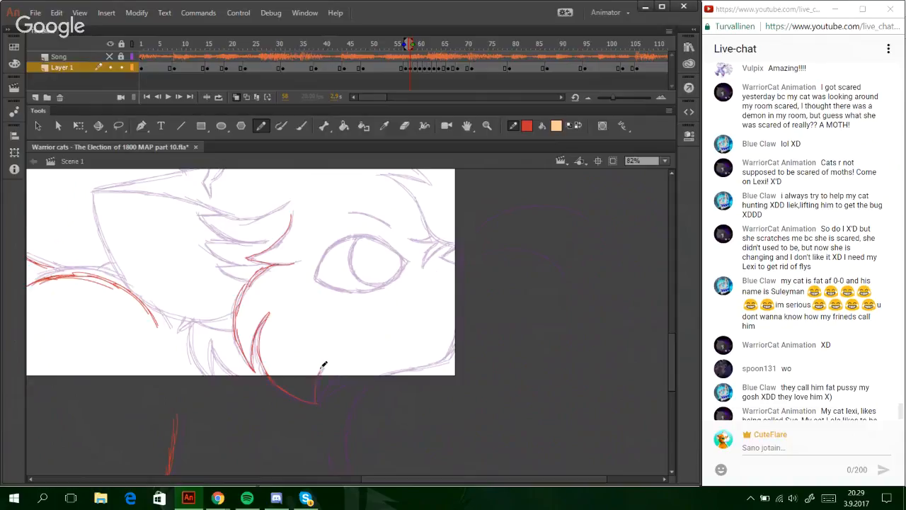
{"action": "mouse_move", "coordinate": [318, 403]}
{"action": "left_mouse_down"}
{"action": "mouse_move", "coordinate": [322, 366]}
{"action": "mouse_move", "coordinate": [336, 387]}
{"action": "mouse_move", "coordinate": [375, 377]}
{"action": "left_mouse_up"}
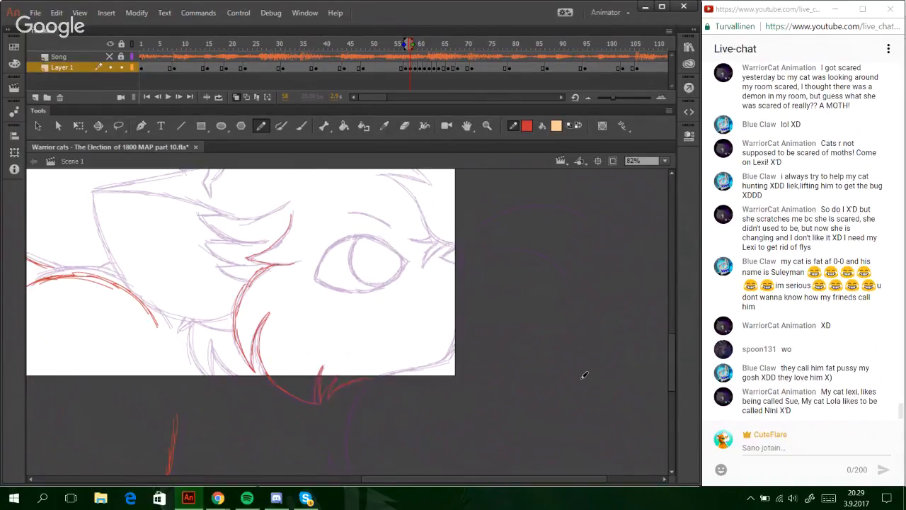
- Trace the fur line beside the eye, undoing stray strokes on the upper cheek and muzzle tip
{"action": "scroll", "coordinate": [671, 360], "scroll_direction": "up", "scroll_amount": 1}
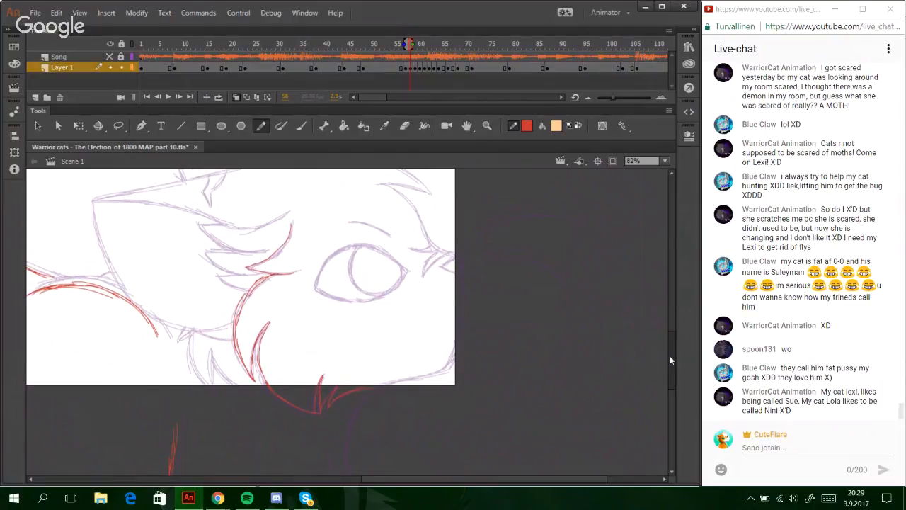
{"action": "scroll", "coordinate": [670, 360], "scroll_direction": "up", "scroll_amount": 5}
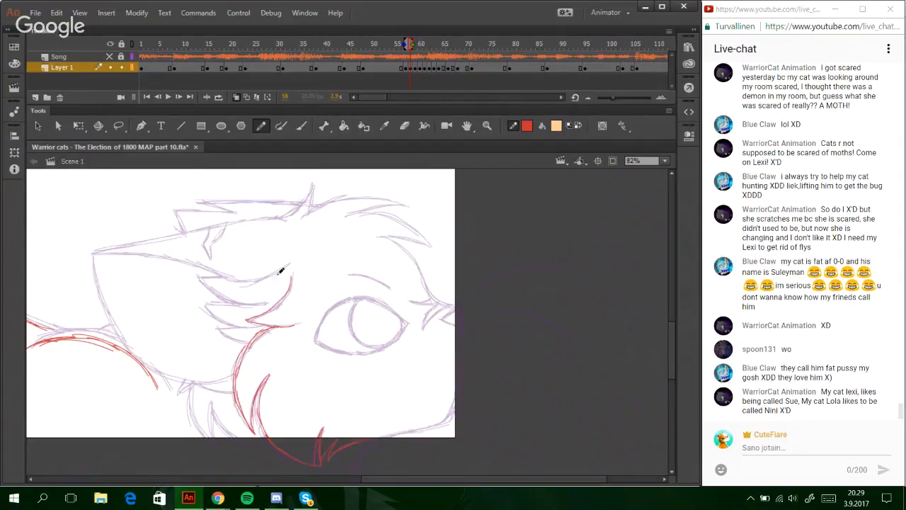
{"action": "left_click_drag", "start_coordinate": [289, 267], "coordinate": [236, 276]}
{"action": "key", "text": "ctrl+z"}
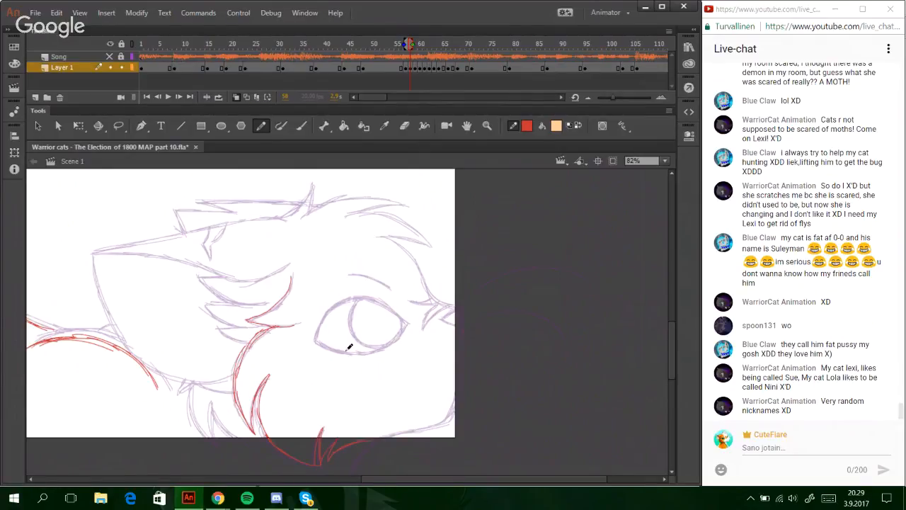
{"action": "mouse_move", "coordinate": [265, 275]}
{"action": "left_mouse_down"}
{"action": "mouse_move", "coordinate": [289, 264]}
{"action": "mouse_move", "coordinate": [249, 271]}
{"action": "mouse_move", "coordinate": [109, 239]}
{"action": "mouse_move", "coordinate": [120, 245]}
{"action": "mouse_move", "coordinate": [95, 248]}
{"action": "mouse_move", "coordinate": [291, 221]}
{"action": "left_mouse_up"}
{"action": "key", "text": "ctrl+z"}
{"action": "key", "text": "ctrl+z"}
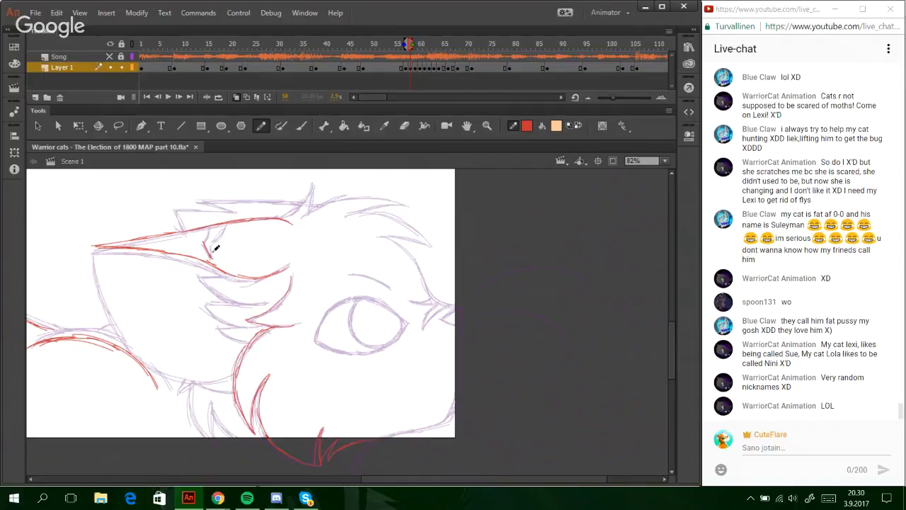
- Add a muzzle detail and trace the head's left contour round to the chin
{"action": "mouse_move", "coordinate": [210, 226]}
{"action": "left_mouse_down"}
{"action": "mouse_move", "coordinate": [209, 254]}
{"action": "mouse_move", "coordinate": [226, 225]}
{"action": "left_mouse_up"}
{"action": "left_click_drag", "start_coordinate": [97, 247], "coordinate": [105, 283]}
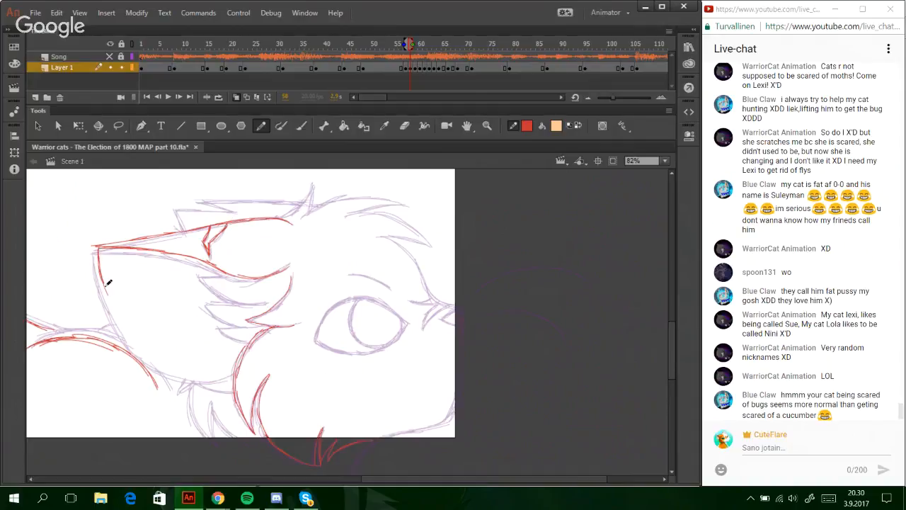
{"action": "mouse_move", "coordinate": [108, 283]}
{"action": "left_mouse_down"}
{"action": "mouse_move", "coordinate": [154, 364]}
{"action": "mouse_move", "coordinate": [228, 376]}
{"action": "mouse_move", "coordinate": [204, 379]}
{"action": "mouse_move", "coordinate": [239, 386]}
{"action": "left_mouse_up"}
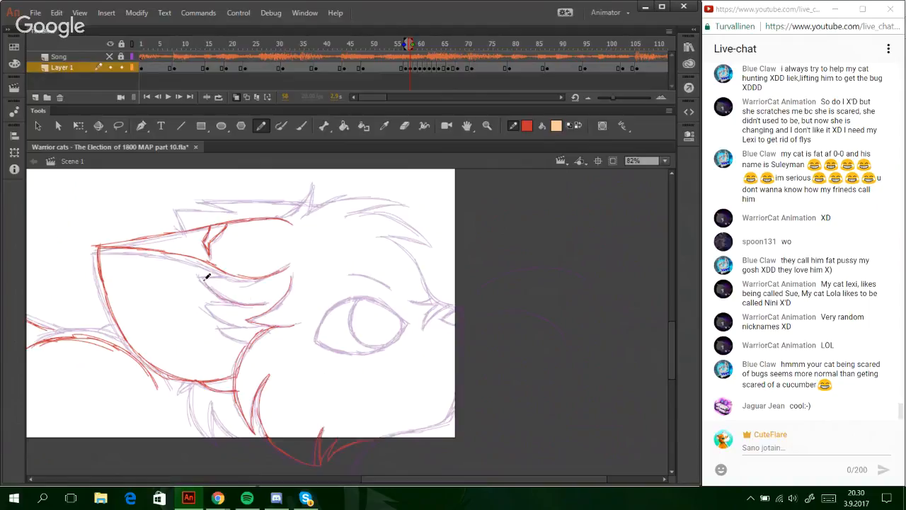
{"action": "mouse_move", "coordinate": [202, 272]}
{"action": "left_mouse_down"}
{"action": "mouse_move", "coordinate": [259, 303]}
{"action": "mouse_move", "coordinate": [204, 272]}
{"action": "mouse_move", "coordinate": [237, 274]}
{"action": "mouse_move", "coordinate": [209, 269]}
{"action": "mouse_move", "coordinate": [222, 272]}
{"action": "mouse_move", "coordinate": [212, 279]}
{"action": "mouse_move", "coordinate": [203, 269]}
{"action": "mouse_move", "coordinate": [254, 301]}
{"action": "mouse_move", "coordinate": [210, 285]}
{"action": "mouse_move", "coordinate": [232, 316]}
{"action": "mouse_move", "coordinate": [258, 323]}
{"action": "mouse_move", "coordinate": [218, 315]}
{"action": "mouse_move", "coordinate": [263, 323]}
{"action": "mouse_move", "coordinate": [225, 323]}
{"action": "mouse_move", "coordinate": [208, 308]}
{"action": "mouse_move", "coordinate": [241, 325]}
{"action": "mouse_move", "coordinate": [222, 326]}
{"action": "mouse_move", "coordinate": [225, 333]}
{"action": "mouse_move", "coordinate": [252, 341]}
{"action": "left_mouse_up"}
{"action": "key", "text": "ctrl+z"}
{"action": "key", "text": "ctrl+z"}
{"action": "key", "text": "ctrl+z"}
{"action": "key", "text": "ctrl+z"}
{"action": "key", "text": "ctrl+z"}
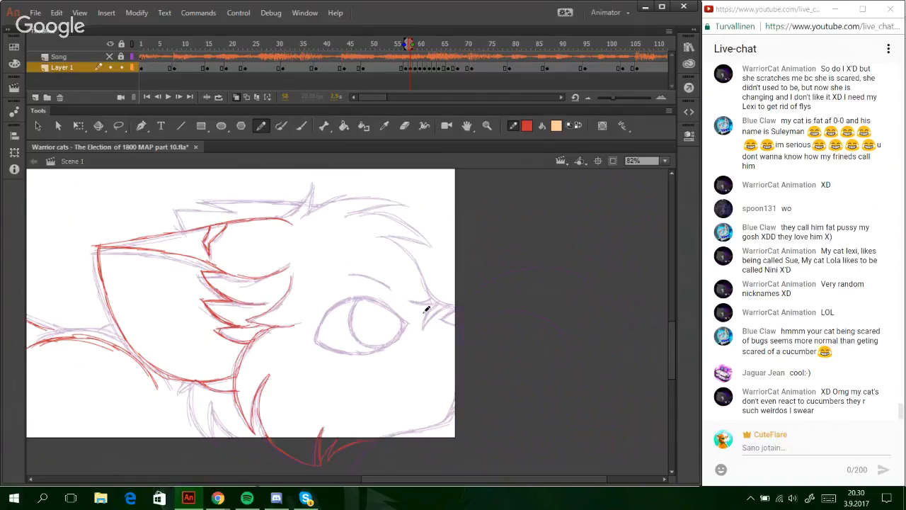
- Draw the jagged lower-left fur spikes in red
{"action": "mouse_move", "coordinate": [191, 381]}
{"action": "left_mouse_down"}
{"action": "mouse_move", "coordinate": [177, 385]}
{"action": "mouse_move", "coordinate": [203, 380]}
{"action": "mouse_move", "coordinate": [208, 429]}
{"action": "left_mouse_up"}
{"action": "left_click_drag", "start_coordinate": [196, 381], "coordinate": [218, 443]}
{"action": "mouse_move", "coordinate": [210, 405]}
{"action": "left_mouse_down"}
{"action": "mouse_move", "coordinate": [214, 433]}
{"action": "mouse_move", "coordinate": [213, 404]}
{"action": "mouse_move", "coordinate": [216, 439]}
{"action": "mouse_move", "coordinate": [213, 394]}
{"action": "mouse_move", "coordinate": [252, 444]}
{"action": "mouse_move", "coordinate": [212, 405]}
{"action": "mouse_move", "coordinate": [224, 428]}
{"action": "mouse_move", "coordinate": [212, 404]}
{"action": "mouse_move", "coordinate": [220, 444]}
{"action": "left_mouse_up"}
{"action": "left_click_drag", "start_coordinate": [213, 406], "coordinate": [221, 439]}
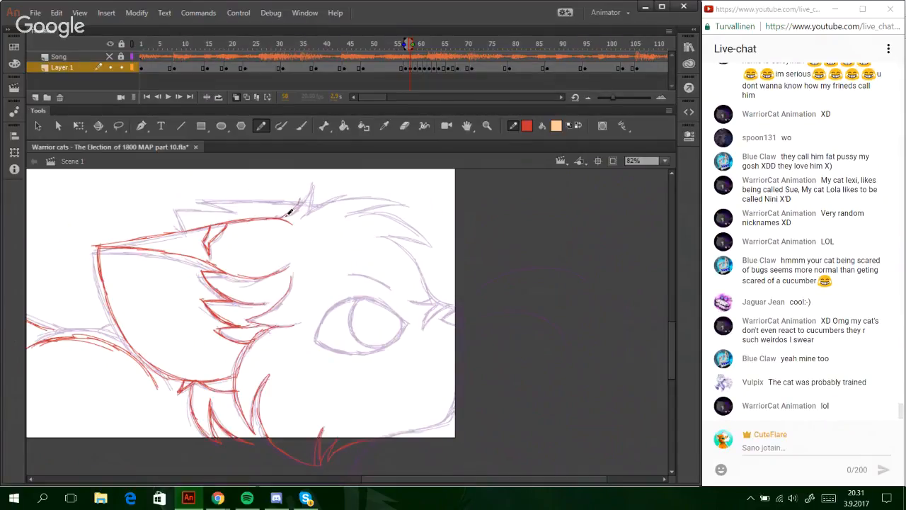
- Sketch the upper-right fur tuft, undoing trial strokes, then select the tuft strokes
{"action": "left_click_drag", "start_coordinate": [295, 206], "coordinate": [306, 182]}
{"action": "mouse_move", "coordinate": [304, 181]}
{"action": "left_mouse_down"}
{"action": "mouse_move", "coordinate": [303, 218]}
{"action": "mouse_move", "coordinate": [367, 196]}
{"action": "mouse_move", "coordinate": [362, 190]}
{"action": "mouse_move", "coordinate": [391, 192]}
{"action": "mouse_move", "coordinate": [375, 195]}
{"action": "mouse_move", "coordinate": [398, 199]}
{"action": "mouse_move", "coordinate": [359, 206]}
{"action": "mouse_move", "coordinate": [400, 201]}
{"action": "mouse_move", "coordinate": [356, 204]}
{"action": "mouse_move", "coordinate": [405, 206]}
{"action": "mouse_move", "coordinate": [398, 201]}
{"action": "mouse_move", "coordinate": [437, 237]}
{"action": "left_mouse_up"}
{"action": "key", "text": "ctrl+z"}
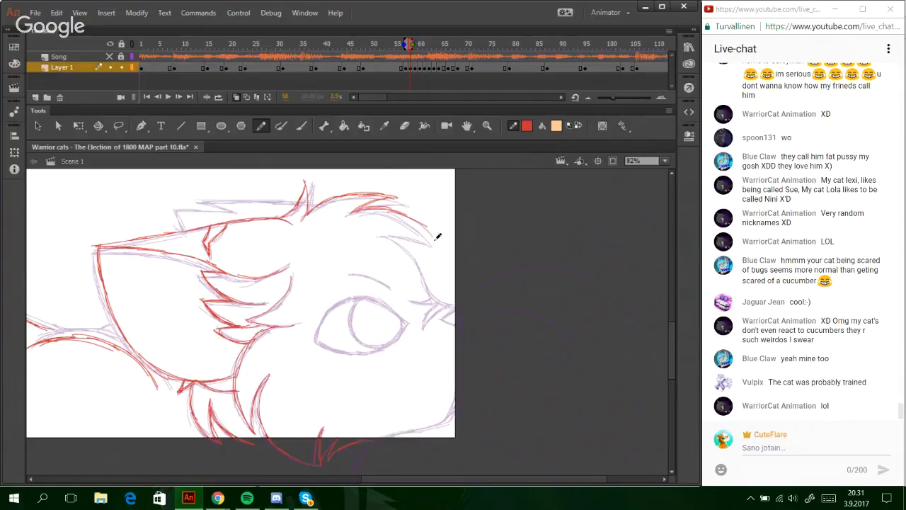
{"action": "key", "text": "ctrl+z"}
{"action": "key", "text": "ctrl+z"}
{"action": "left_click_drag", "start_coordinate": [367, 211], "coordinate": [434, 237]}
{"action": "key", "text": "ctrl+z"}
{"action": "key", "text": "ctrl+z"}
{"action": "mouse_move", "coordinate": [390, 206]}
{"action": "left_mouse_down"}
{"action": "mouse_move", "coordinate": [433, 243]}
{"action": "mouse_move", "coordinate": [388, 232]}
{"action": "mouse_move", "coordinate": [431, 237]}
{"action": "left_mouse_up"}
{"action": "key", "text": "ctrl+z"}
{"action": "key", "text": "ctrl+z"}
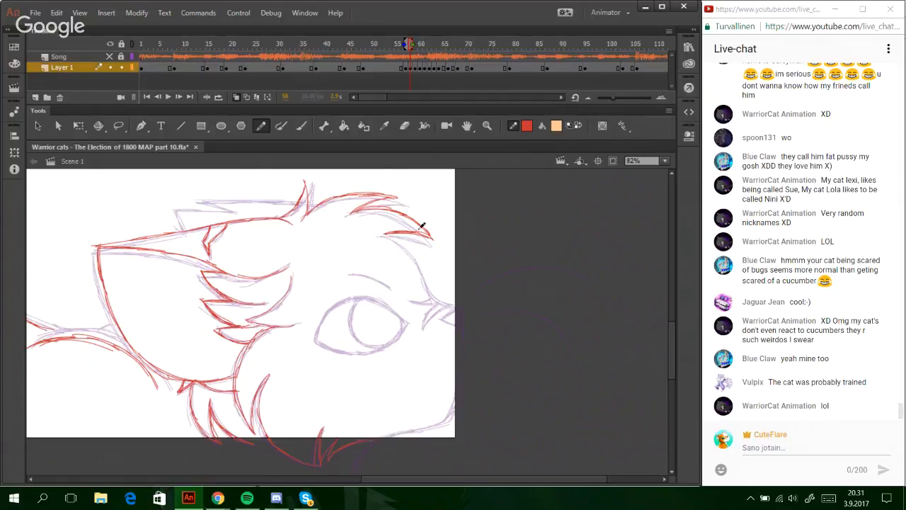
{"action": "mouse_move", "coordinate": [312, 183]}
{"action": "left_mouse_down"}
{"action": "mouse_move", "coordinate": [310, 241]}
{"action": "mouse_move", "coordinate": [380, 247]}
{"action": "left_mouse_up"}
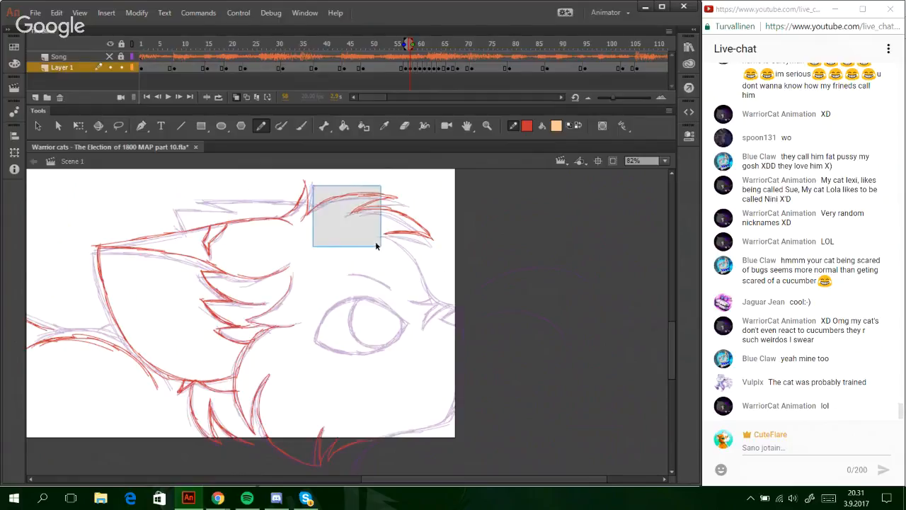
- Select the head fur tuft strokes, then clear the selection
{"action": "left_click_drag", "start_coordinate": [468, 263], "coordinate": [310, 177]}
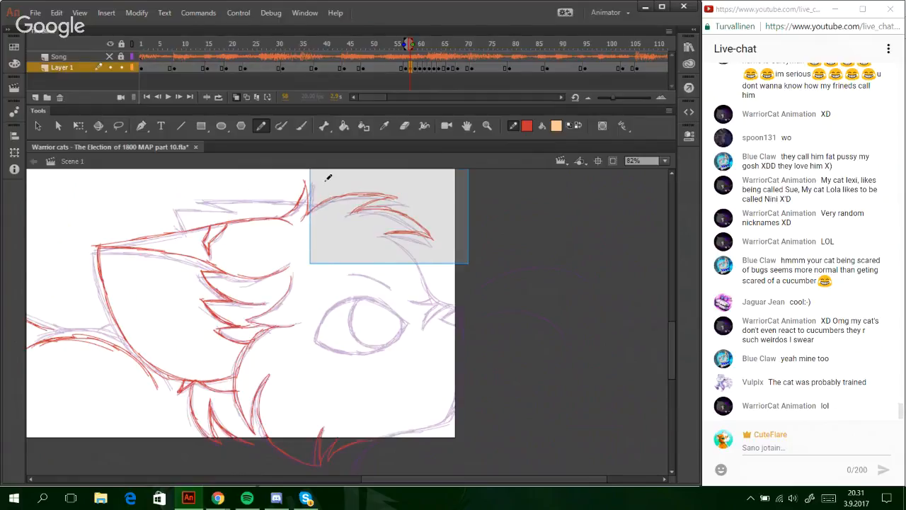
{"action": "left_click", "coordinate": [522, 292], "text": "ctrl"}
{"action": "key", "text": "ctrl+z"}
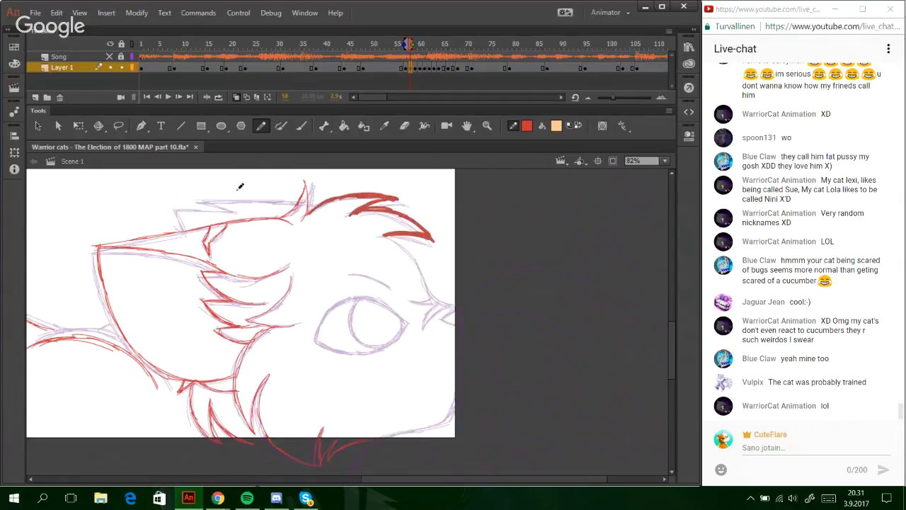
{"action": "key", "text": "ctrl+z"}
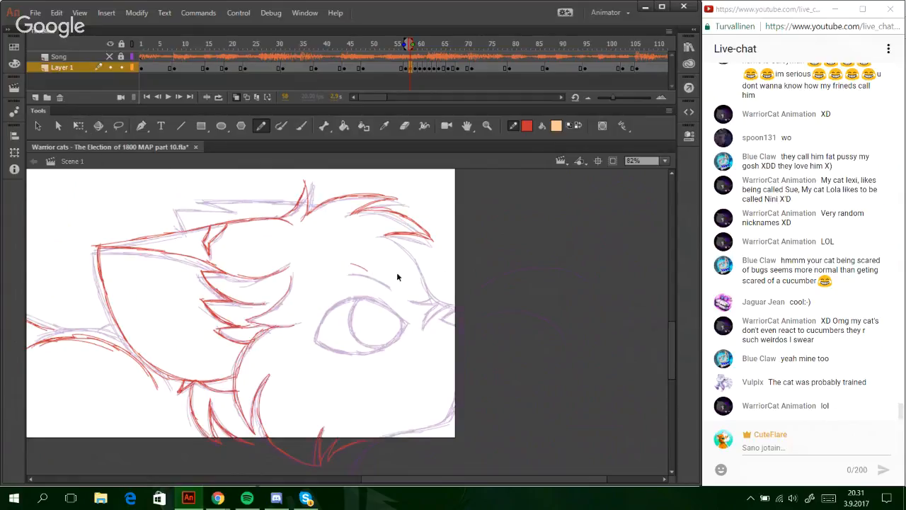
{"action": "key", "text": "ctrl+z"}
{"action": "key", "text": "ctrl+z"}
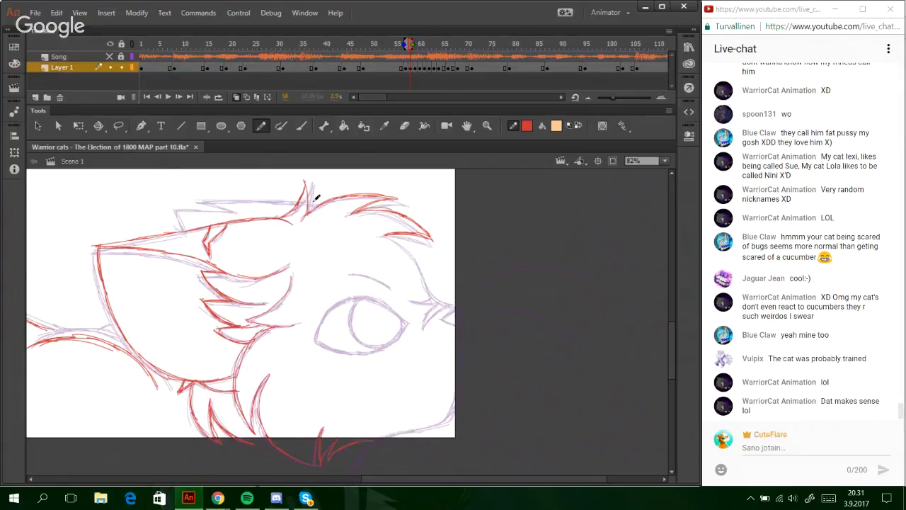
- Trace the top of the head in red with the pointed tuft tip
{"action": "left_click_drag", "start_coordinate": [316, 198], "coordinate": [204, 195]}
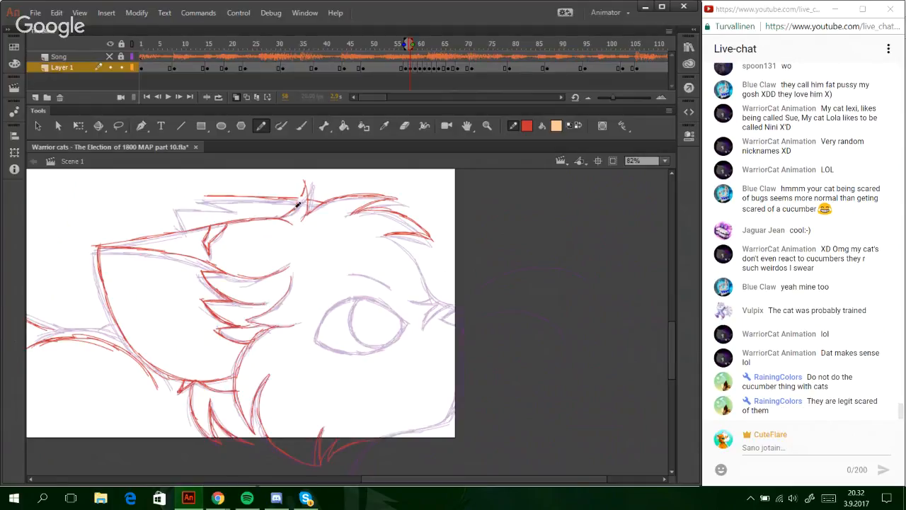
{"action": "left_click_drag", "start_coordinate": [294, 210], "coordinate": [304, 187]}
{"action": "mouse_move", "coordinate": [210, 194]}
{"action": "left_mouse_down"}
{"action": "mouse_move", "coordinate": [238, 208]}
{"action": "mouse_move", "coordinate": [215, 192]}
{"action": "mouse_move", "coordinate": [189, 209]}
{"action": "mouse_move", "coordinate": [218, 208]}
{"action": "left_mouse_up"}
{"action": "key", "text": "ctrl+z"}
{"action": "mouse_move", "coordinate": [181, 204]}
{"action": "left_mouse_down"}
{"action": "mouse_move", "coordinate": [236, 206]}
{"action": "mouse_move", "coordinate": [207, 206]}
{"action": "mouse_move", "coordinate": [187, 218]}
{"action": "mouse_move", "coordinate": [182, 203]}
{"action": "mouse_move", "coordinate": [194, 229]}
{"action": "left_mouse_up"}
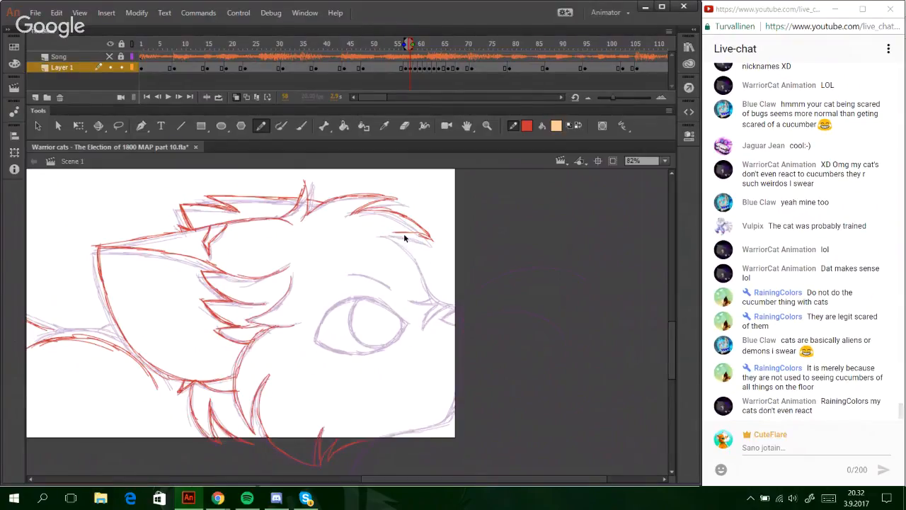
- Delete the stray forehead stroke and redraw the forehead tuft edge, undoing misplaced attempts
{"action": "left_click_drag", "start_coordinate": [384, 229], "coordinate": [420, 248]}
{"action": "key", "text": "Delete"}
{"action": "mouse_move", "coordinate": [381, 234]}
{"action": "left_mouse_down"}
{"action": "mouse_move", "coordinate": [405, 246]}
{"action": "mouse_move", "coordinate": [385, 234]}
{"action": "mouse_move", "coordinate": [422, 263]}
{"action": "left_mouse_up"}
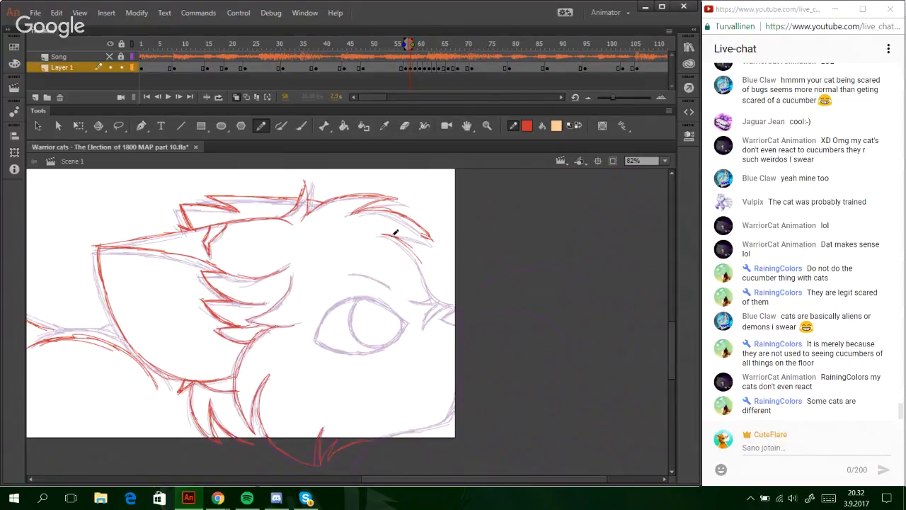
{"action": "key", "text": "ctrl+z"}
{"action": "mouse_move", "coordinate": [394, 235]}
{"action": "left_mouse_down"}
{"action": "mouse_move", "coordinate": [416, 254]}
{"action": "mouse_move", "coordinate": [445, 297]}
{"action": "left_mouse_up"}
{"action": "key", "text": "ctrl+z"}
{"action": "mouse_move", "coordinate": [387, 234]}
{"action": "left_mouse_down"}
{"action": "mouse_move", "coordinate": [424, 243]}
{"action": "mouse_move", "coordinate": [427, 237]}
{"action": "left_mouse_up"}
{"action": "key", "text": "ctrl+z"}
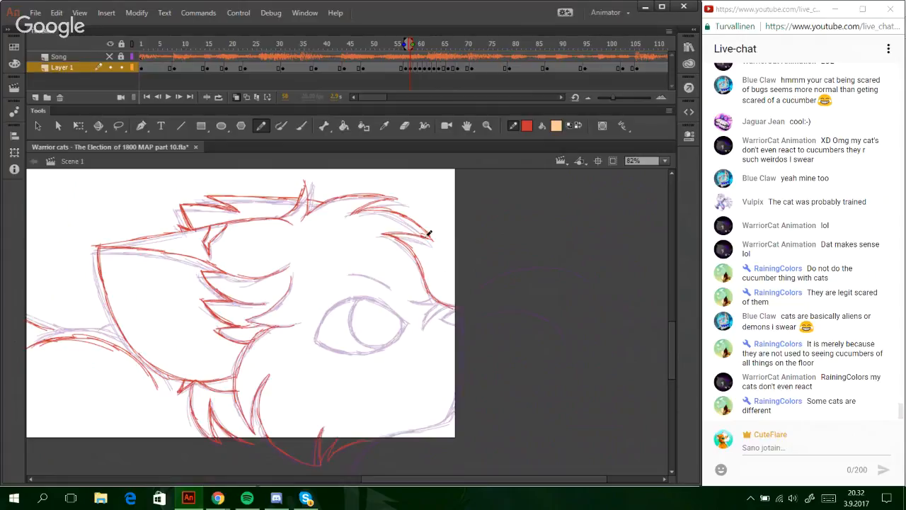
- Close the ear tip and extend the red arc to the right
{"action": "scroll", "coordinate": [676, 363], "scroll_direction": "down", "scroll_amount": 1}
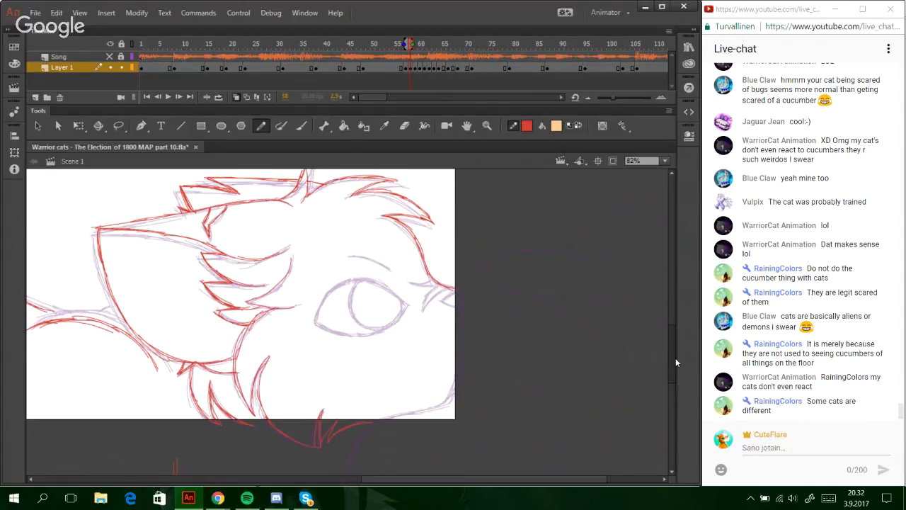
{"action": "scroll", "coordinate": [676, 361], "scroll_direction": "down", "scroll_amount": 3}
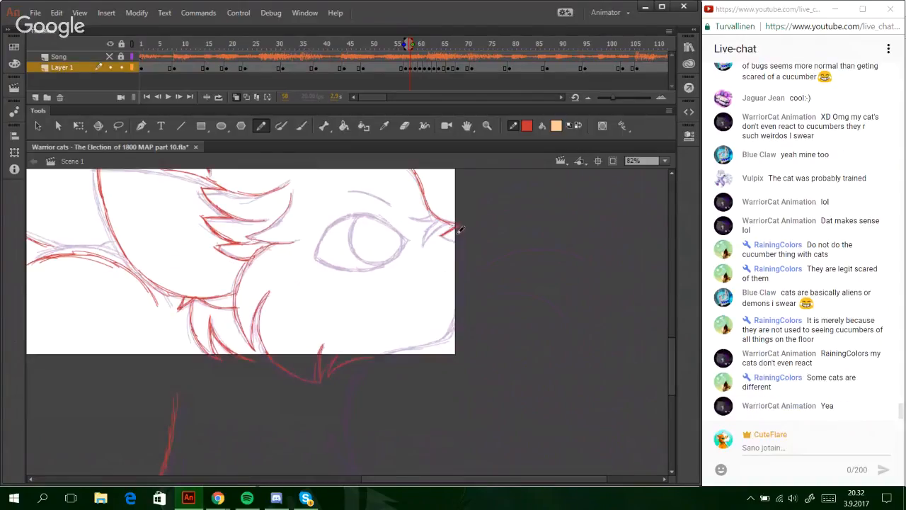
{"action": "left_click_drag", "start_coordinate": [460, 228], "coordinate": [446, 238]}
{"action": "mouse_move", "coordinate": [477, 208]}
{"action": "left_mouse_down"}
{"action": "mouse_move", "coordinate": [526, 177]}
{"action": "mouse_move", "coordinate": [514, 177]}
{"action": "mouse_move", "coordinate": [585, 188]}
{"action": "left_mouse_up"}
{"action": "mouse_move", "coordinate": [486, 225]}
{"action": "left_mouse_down"}
{"action": "mouse_move", "coordinate": [536, 223]}
{"action": "mouse_move", "coordinate": [565, 244]}
{"action": "left_mouse_up"}
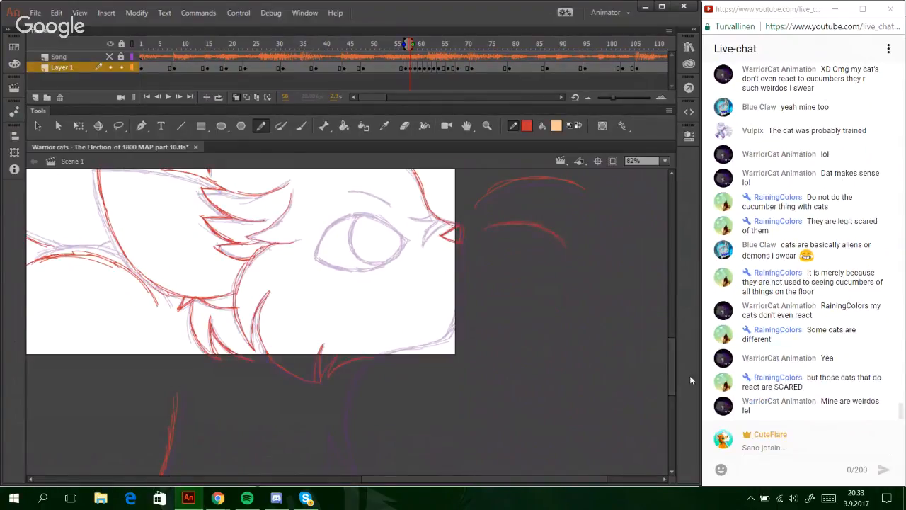
{"action": "scroll", "coordinate": [671, 357], "scroll_direction": "up", "scroll_amount": 3}
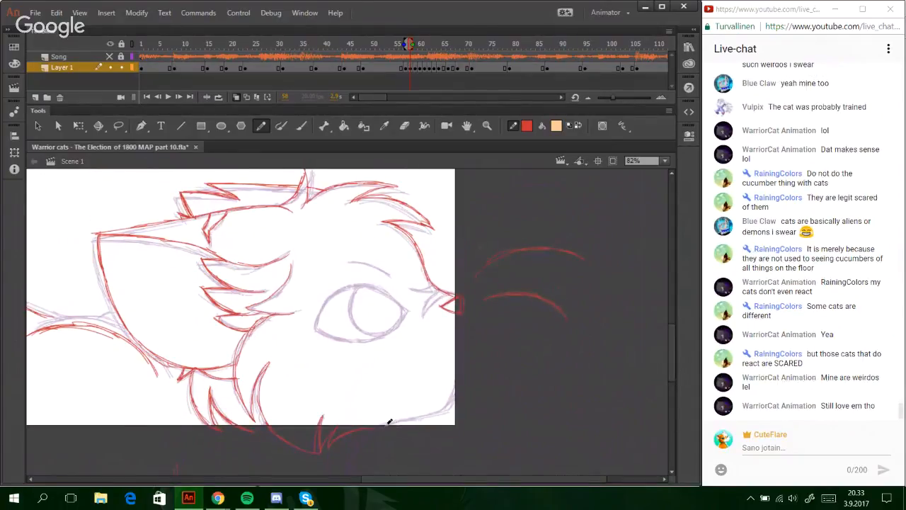
- Trace the jaw line and the muzzle line up to the nose
{"action": "mouse_move", "coordinate": [383, 426]}
{"action": "left_mouse_down"}
{"action": "mouse_move", "coordinate": [443, 412]}
{"action": "mouse_move", "coordinate": [427, 414]}
{"action": "mouse_move", "coordinate": [468, 392]}
{"action": "mouse_move", "coordinate": [438, 411]}
{"action": "mouse_move", "coordinate": [448, 408]}
{"action": "mouse_move", "coordinate": [464, 330]}
{"action": "left_mouse_up"}
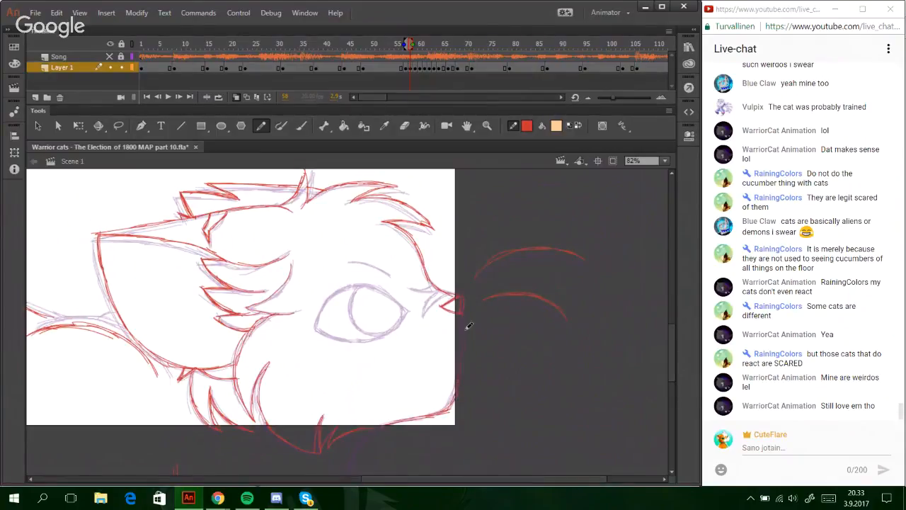
{"action": "left_click_drag", "start_coordinate": [452, 403], "coordinate": [461, 323]}
{"action": "left_click_drag", "start_coordinate": [465, 369], "coordinate": [462, 294]}
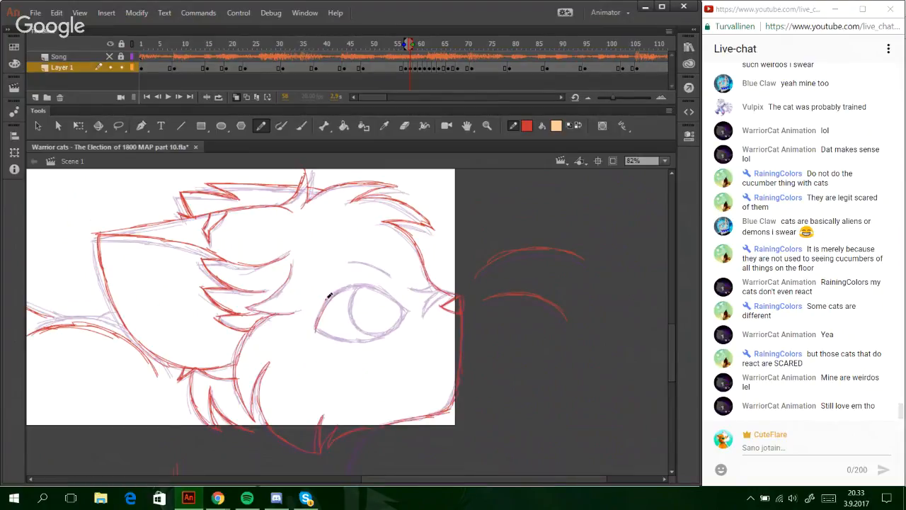
- Outline the eye, its iris arc and the brow above it in red
{"action": "mouse_move", "coordinate": [363, 283]}
{"action": "left_mouse_down"}
{"action": "mouse_move", "coordinate": [350, 285]}
{"action": "mouse_move", "coordinate": [396, 292]}
{"action": "left_mouse_up"}
{"action": "mouse_move", "coordinate": [319, 324]}
{"action": "left_mouse_down"}
{"action": "mouse_move", "coordinate": [396, 327]}
{"action": "mouse_move", "coordinate": [334, 333]}
{"action": "mouse_move", "coordinate": [385, 335]}
{"action": "mouse_move", "coordinate": [336, 335]}
{"action": "mouse_move", "coordinate": [405, 315]}
{"action": "left_mouse_up"}
{"action": "left_click_drag", "start_coordinate": [358, 290], "coordinate": [357, 322]}
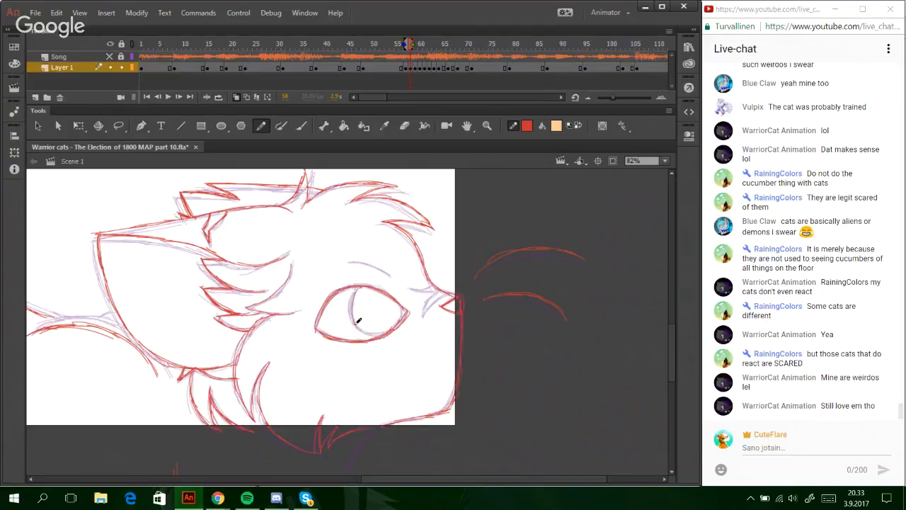
{"action": "mouse_move", "coordinate": [354, 291]}
{"action": "left_mouse_down"}
{"action": "mouse_move", "coordinate": [357, 320]}
{"action": "mouse_move", "coordinate": [359, 290]}
{"action": "mouse_move", "coordinate": [355, 313]}
{"action": "mouse_move", "coordinate": [364, 328]}
{"action": "mouse_move", "coordinate": [404, 311]}
{"action": "mouse_move", "coordinate": [398, 323]}
{"action": "mouse_move", "coordinate": [402, 298]}
{"action": "left_mouse_up"}
{"action": "mouse_move", "coordinate": [350, 260]}
{"action": "left_mouse_down"}
{"action": "mouse_move", "coordinate": [437, 290]}
{"action": "mouse_move", "coordinate": [418, 294]}
{"action": "mouse_move", "coordinate": [441, 291]}
{"action": "mouse_move", "coordinate": [423, 316]}
{"action": "left_mouse_up"}
{"action": "key", "text": "ctrl+z"}
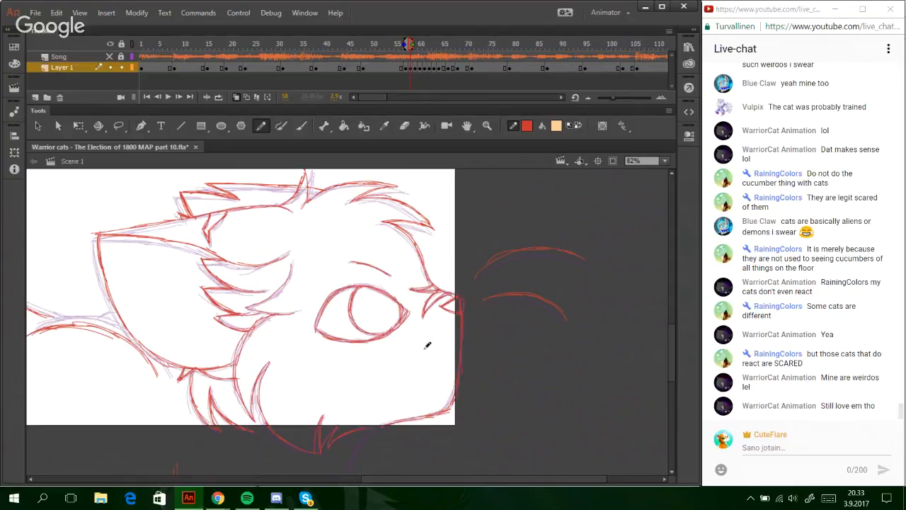
{"action": "left_click_drag", "start_coordinate": [499, 480], "coordinate": [479, 485]}
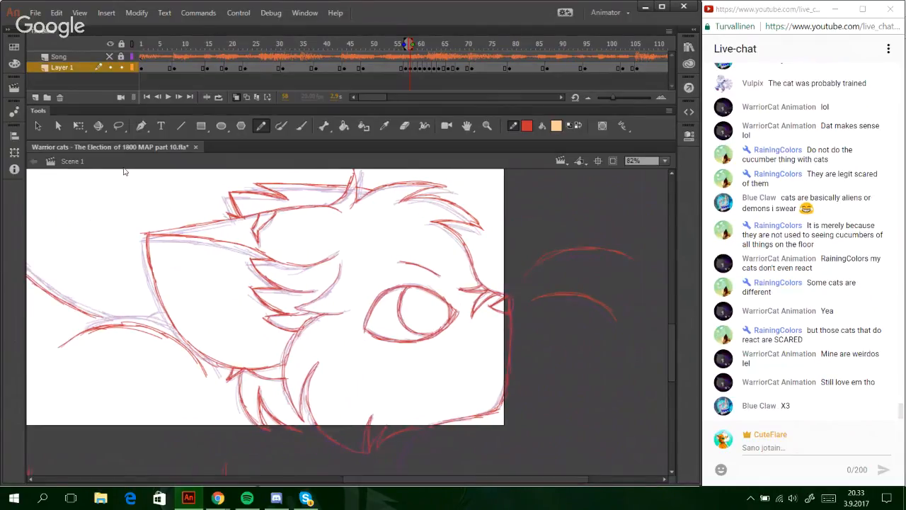
- Lasso the head drawing, nudge it down and left, and skew it slightly to align
{"action": "key", "text": "l"}
{"action": "mouse_move", "coordinate": [608, 201]}
{"action": "left_mouse_down"}
{"action": "mouse_move", "coordinate": [354, 473]}
{"action": "mouse_move", "coordinate": [304, 453]}
{"action": "mouse_move", "coordinate": [229, 397]}
{"action": "mouse_move", "coordinate": [151, 313]}
{"action": "mouse_move", "coordinate": [113, 136]}
{"action": "left_mouse_up"}
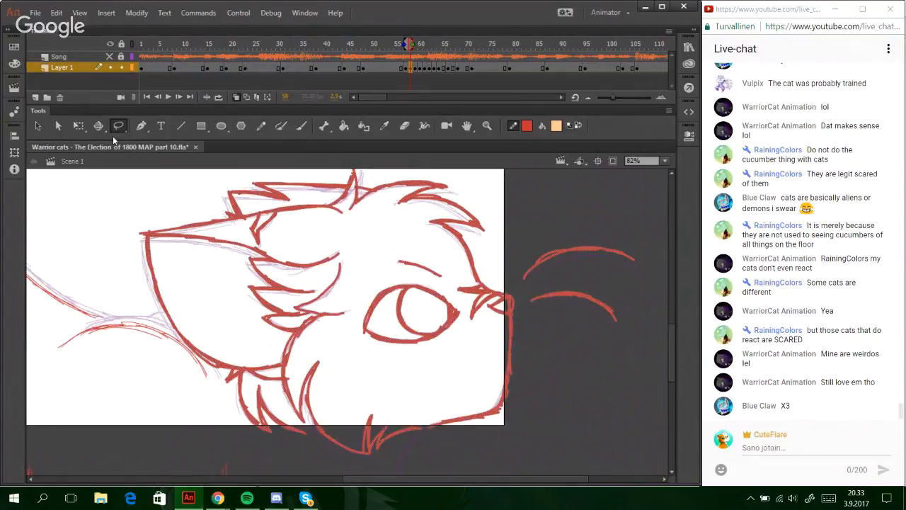
{"action": "key", "text": "q"}
{"action": "key", "text": "Down"}
{"action": "key", "text": "Down"}
{"action": "key", "text": "Down"}
{"action": "key", "text": "Down"}
{"action": "key", "text": "Down"}
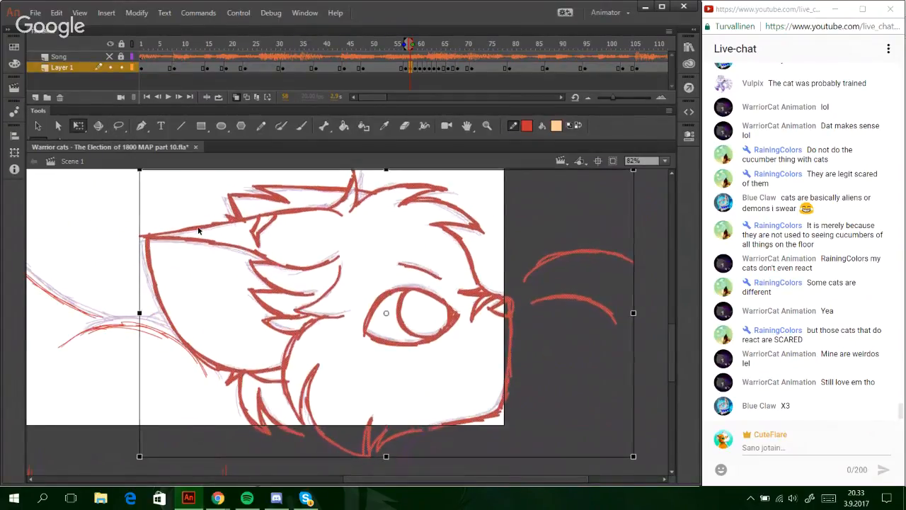
{"action": "key", "text": "Left"}
{"action": "key", "text": "Left"}
{"action": "key", "text": "Right"}
{"action": "key", "text": "Right"}
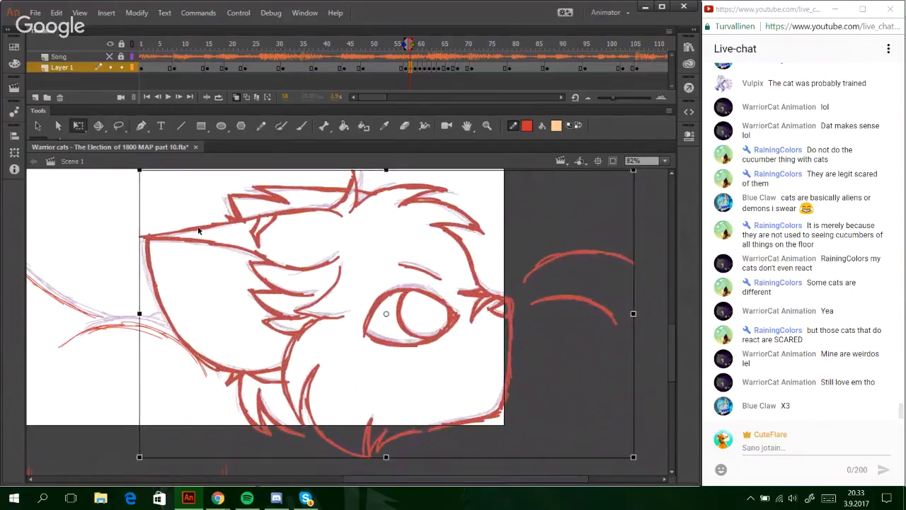
{"action": "key", "text": "Down"}
{"action": "key", "text": "Down"}
{"action": "key", "text": "Left"}
{"action": "key", "text": "Left"}
{"action": "key", "text": "Left"}
{"action": "key", "text": "Left"}
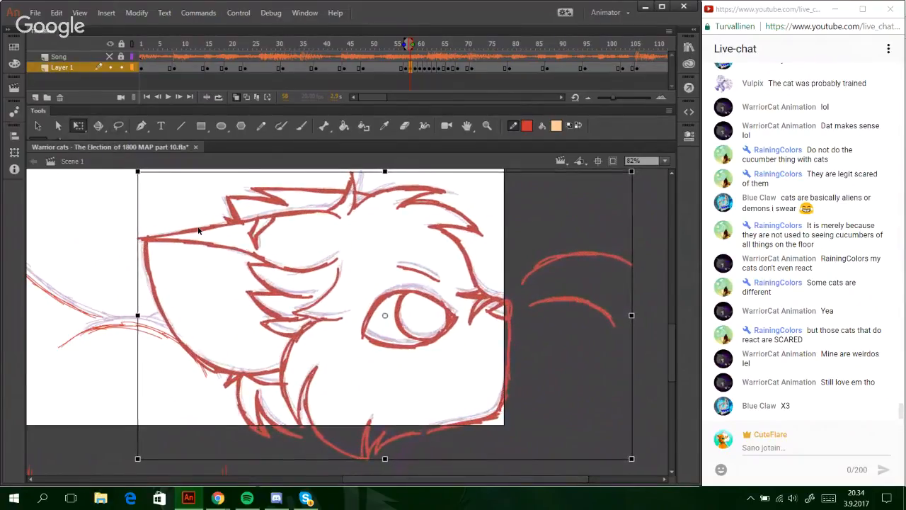
{"action": "key", "text": "Down"}
{"action": "key", "text": "Down"}
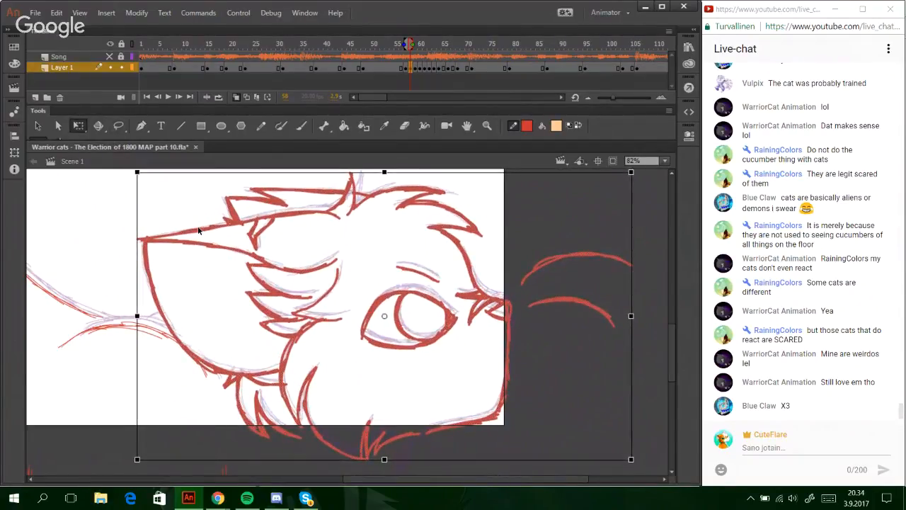
{"action": "left_click_drag", "start_coordinate": [138, 261], "coordinate": [138, 256]}
{"action": "left_click_drag", "start_coordinate": [265, 169], "coordinate": [267, 169]}
{"action": "left_click", "coordinate": [104, 402]}
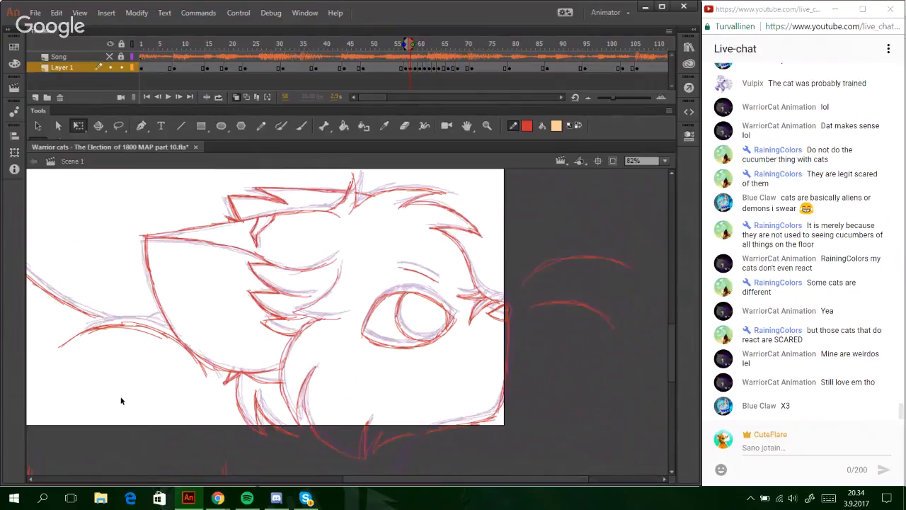
- Delete the old back-slope strokes and retrace the cat's back arc in red
{"action": "left_click", "coordinate": [265, 128]}
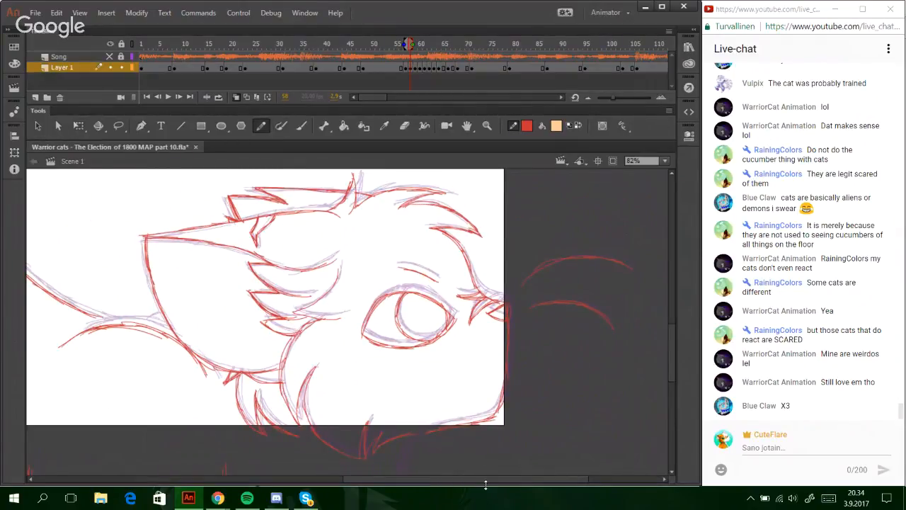
{"action": "mouse_move", "coordinate": [486, 480]}
{"action": "left_mouse_down"}
{"action": "mouse_move", "coordinate": [362, 486]}
{"action": "mouse_move", "coordinate": [370, 483]}
{"action": "left_mouse_up"}
{"action": "left_click_drag", "start_coordinate": [295, 235], "coordinate": [418, 328]}
{"action": "key", "text": "Delete"}
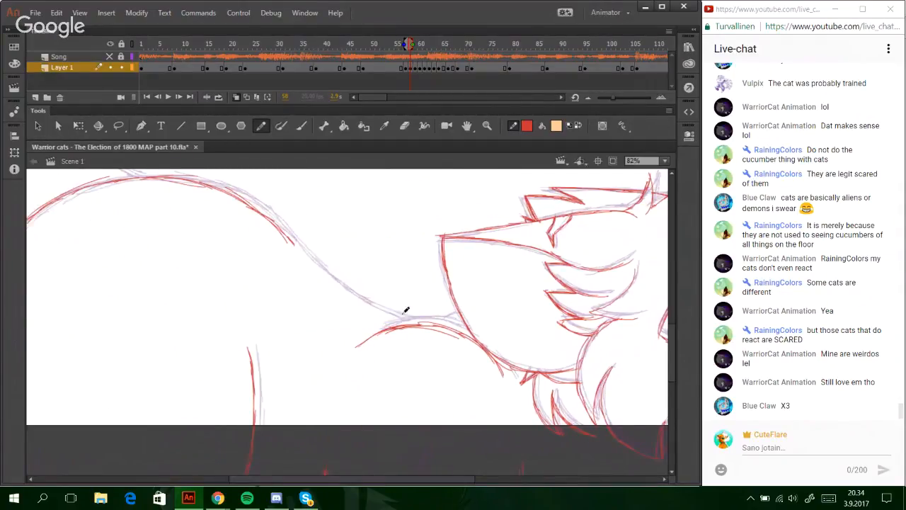
{"action": "left_click_drag", "start_coordinate": [351, 298], "coordinate": [419, 319]}
{"action": "left_click_drag", "start_coordinate": [329, 287], "coordinate": [395, 312]}
{"action": "mouse_move", "coordinate": [311, 270]}
{"action": "left_mouse_down"}
{"action": "mouse_move", "coordinate": [359, 291]}
{"action": "mouse_move", "coordinate": [244, 196]}
{"action": "mouse_move", "coordinate": [243, 207]}
{"action": "left_mouse_up"}
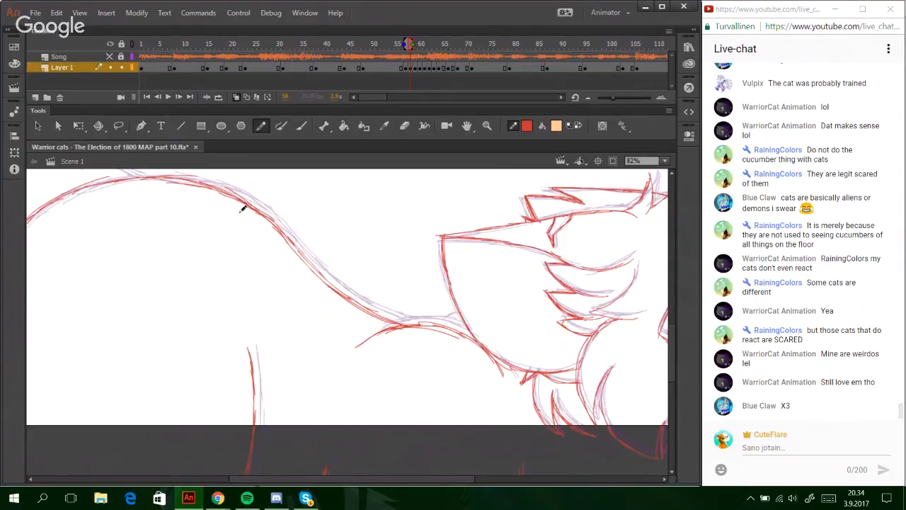
{"action": "left_click_drag", "start_coordinate": [440, 318], "coordinate": [466, 313]}
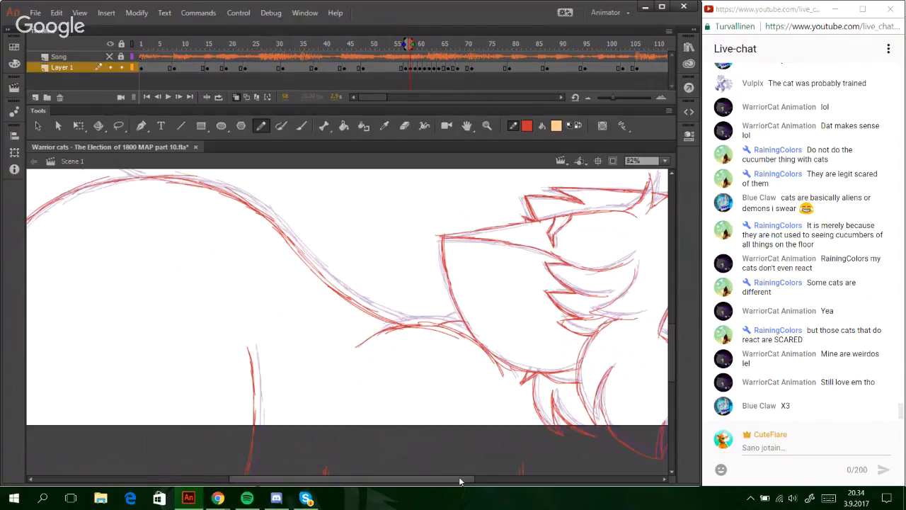
{"action": "left_click_drag", "start_coordinate": [461, 481], "coordinate": [542, 480]}
{"action": "left_click_drag", "start_coordinate": [672, 353], "coordinate": [688, 397]}
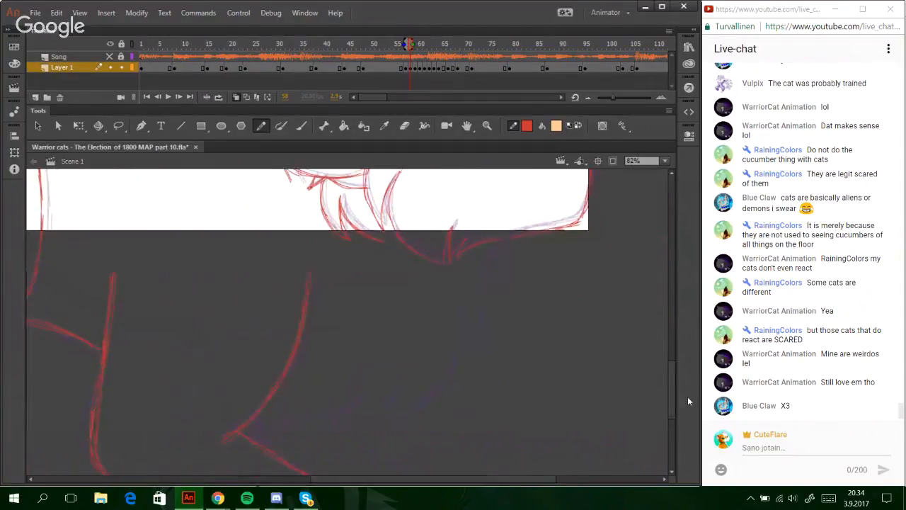
- Post a live-chat reply to a viewer about having to be quiet
{"action": "left_click", "coordinate": [764, 447]}
{"action": "type", "text": "I guess Raining"}
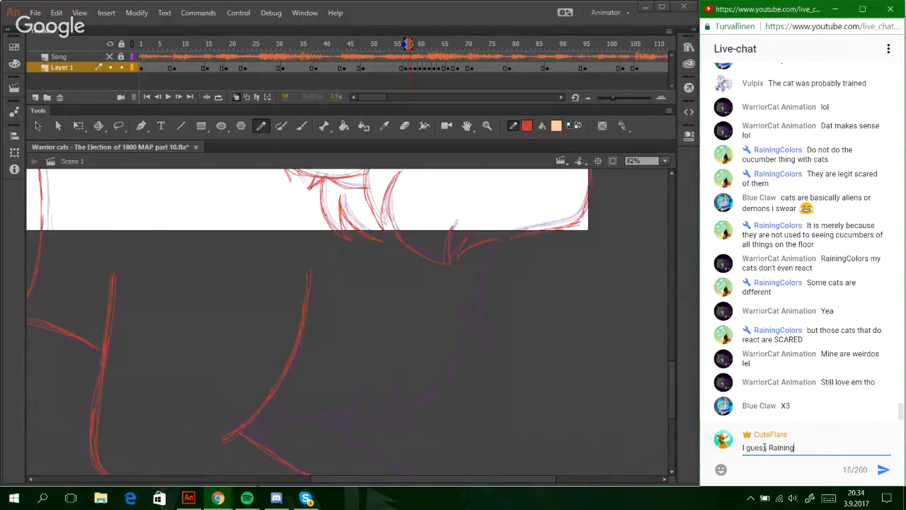
{"action": "type", "text": "Colors that you have to be quiet to"}
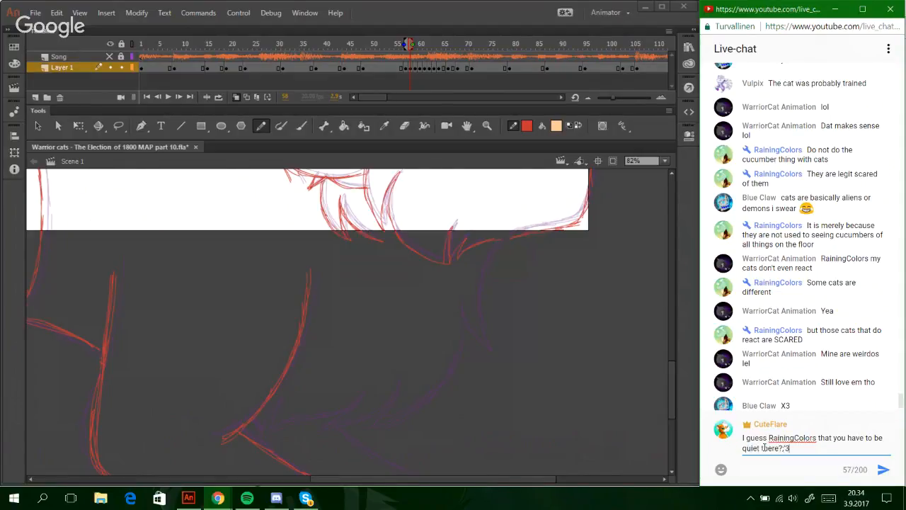
{"action": "key", "text": "BackSpace"}
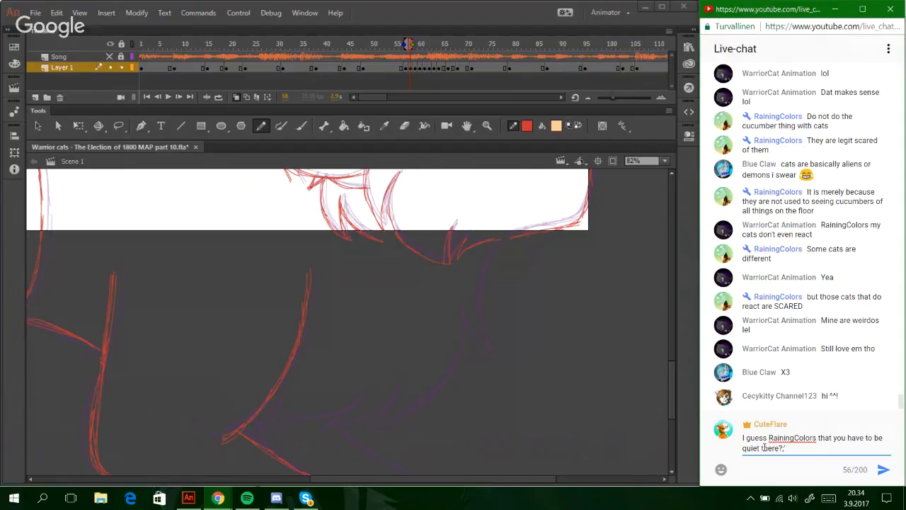
{"action": "type", "text": "3"}
{"action": "key", "text": "Return"}
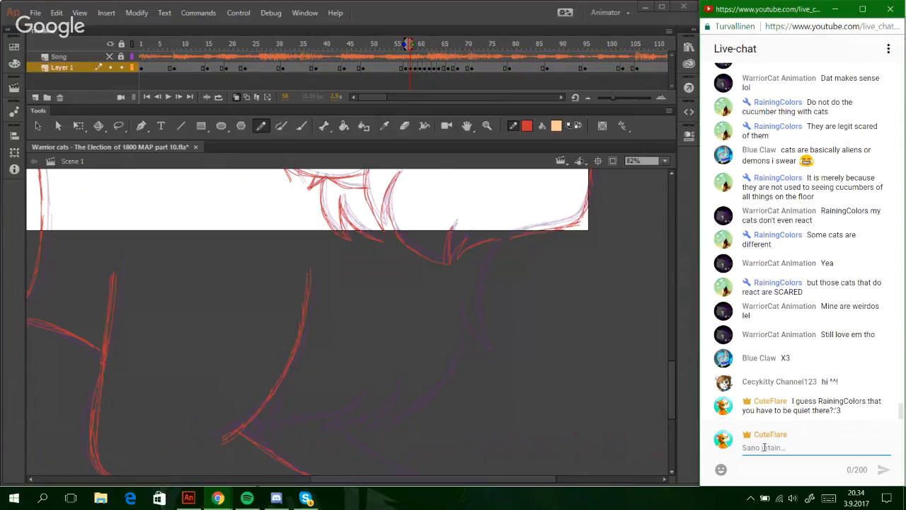
- Undo and redraw the red curve below the cat's chin, extending the back curve downward
{"action": "left_click", "coordinate": [520, 234]}
{"action": "key", "text": "ctrl+z"}
{"action": "mouse_move", "coordinate": [505, 238]}
{"action": "left_mouse_down"}
{"action": "mouse_move", "coordinate": [484, 302]}
{"action": "mouse_move", "coordinate": [507, 346]}
{"action": "left_mouse_up"}
{"action": "key", "text": "ctrl+z"}
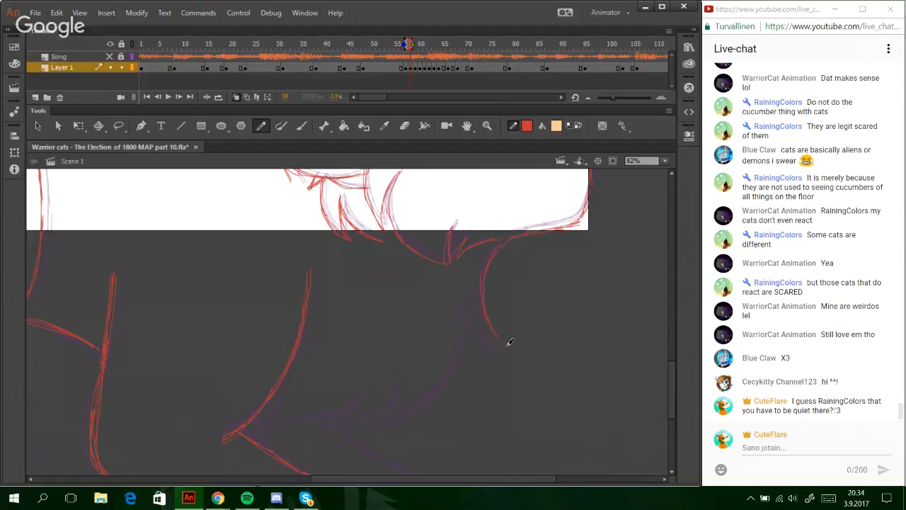
{"action": "left_click_drag", "start_coordinate": [481, 303], "coordinate": [498, 343]}
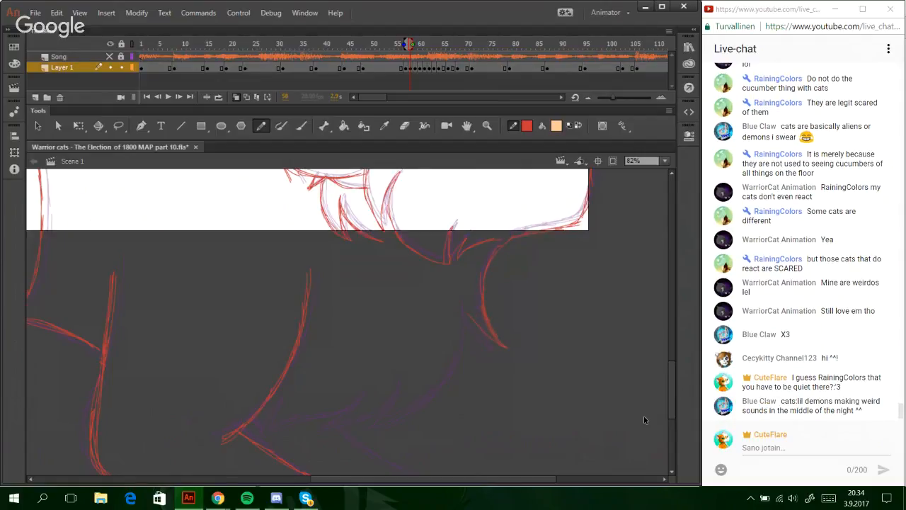
- Send 'Or haven' and the correction '*haven't felt like joining to the hangout at all?' in chat
{"action": "left_click", "coordinate": [781, 450]}
{"action": "type", "text": "Or haven"}
{"action": "key", "text": "Return"}
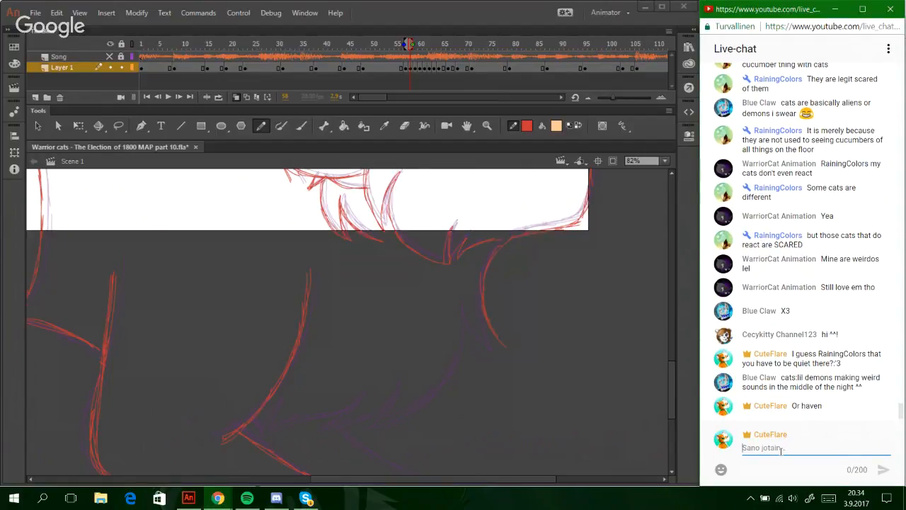
{"action": "type", "text": "*haven't felt like joi"}
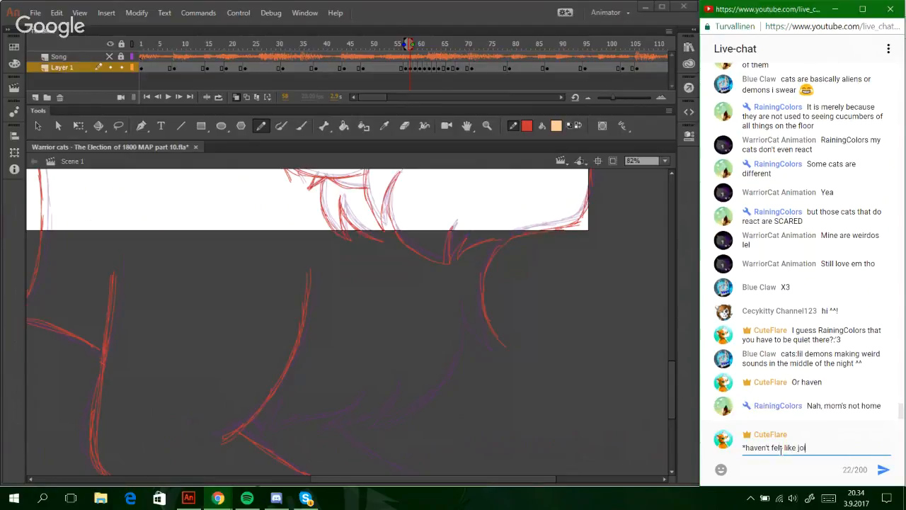
{"action": "type", "text": "ning to the hangout at all?"}
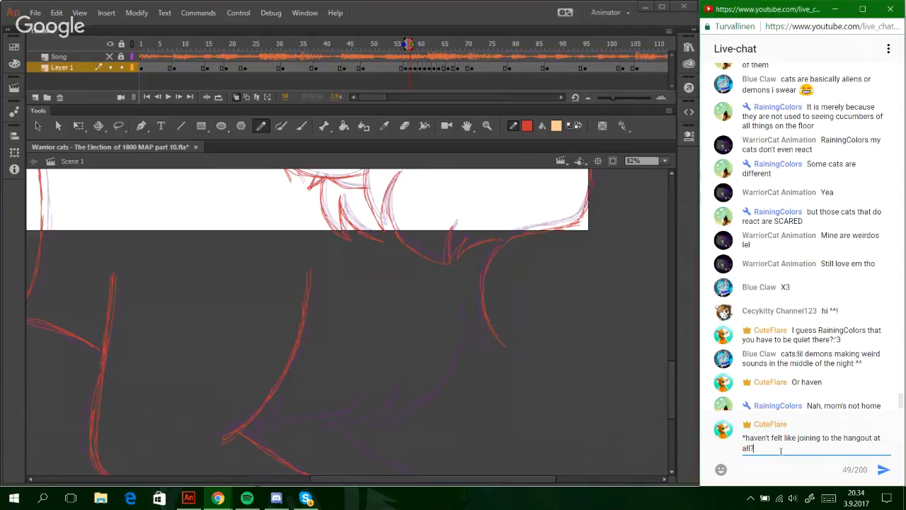
{"action": "key", "text": "Return"}
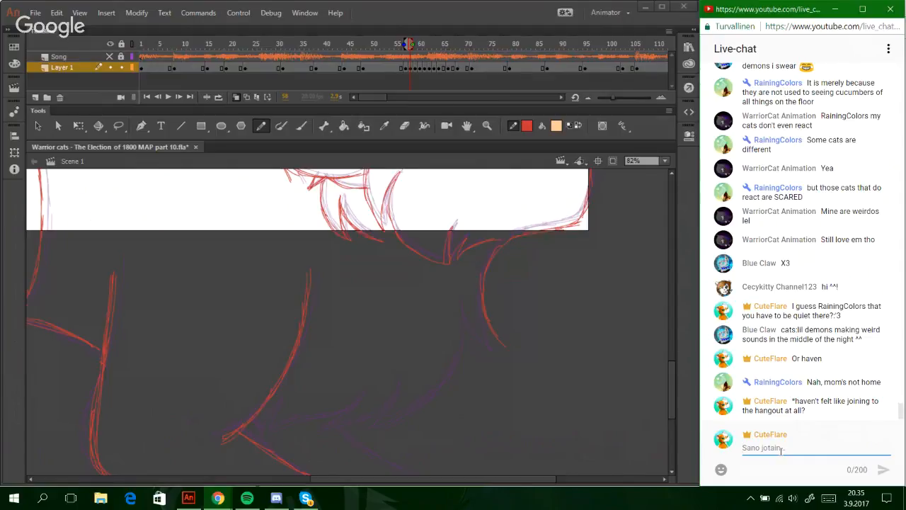
- Post 'Odh nice' in chat, then add a short red stroke at the back curve's end
{"action": "type", "text": "Odh nice"}
{"action": "key", "text": "Return"}
{"action": "left_click", "coordinate": [504, 378]}
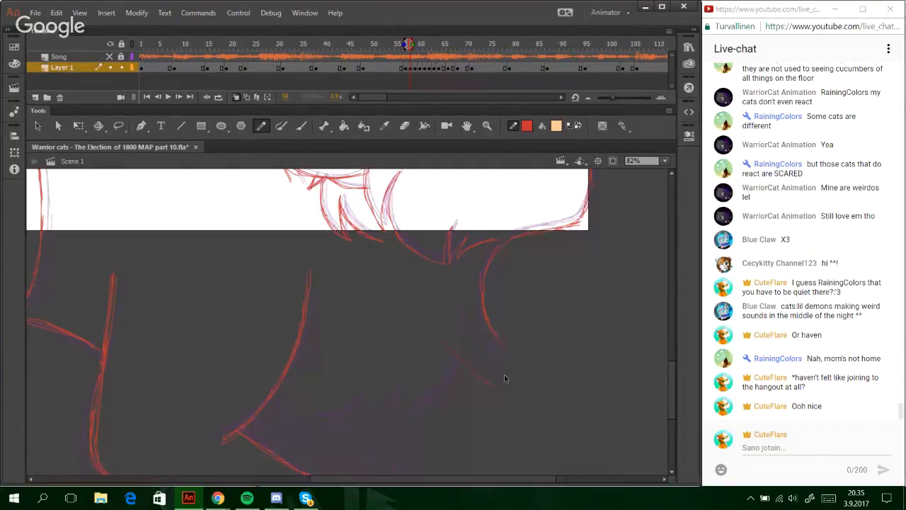
{"action": "left_click_drag", "start_coordinate": [464, 313], "coordinate": [484, 331]}
{"action": "left_click_drag", "start_coordinate": [672, 401], "coordinate": [672, 399]}
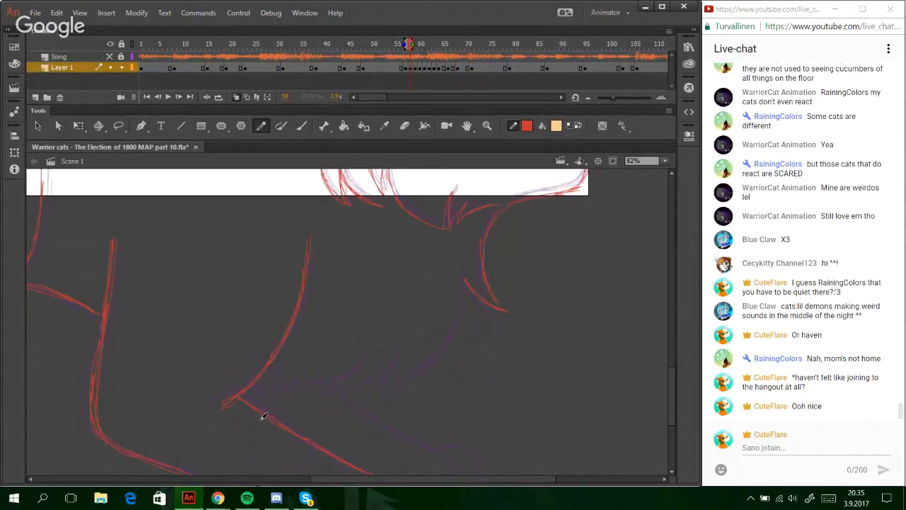
- Sketch jagged red fur tufts along the cat's belly
{"action": "mouse_move", "coordinate": [256, 382]}
{"action": "left_mouse_down"}
{"action": "mouse_move", "coordinate": [264, 394]}
{"action": "mouse_move", "coordinate": [282, 362]}
{"action": "left_mouse_up"}
{"action": "mouse_move", "coordinate": [267, 398]}
{"action": "left_mouse_down"}
{"action": "mouse_move", "coordinate": [282, 363]}
{"action": "mouse_move", "coordinate": [305, 382]}
{"action": "mouse_move", "coordinate": [368, 357]}
{"action": "left_mouse_up"}
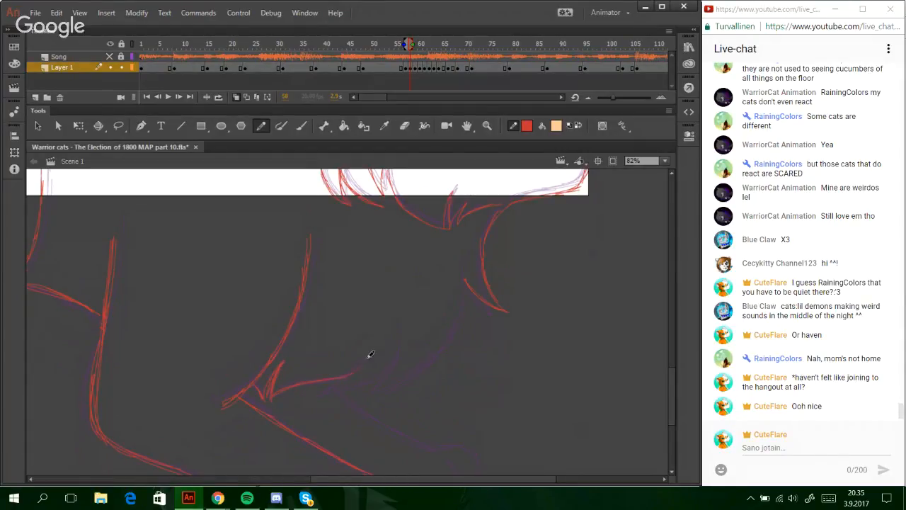
{"action": "mouse_move", "coordinate": [328, 388]}
{"action": "left_mouse_down"}
{"action": "mouse_move", "coordinate": [364, 363]}
{"action": "mouse_move", "coordinate": [327, 395]}
{"action": "mouse_move", "coordinate": [383, 370]}
{"action": "mouse_move", "coordinate": [373, 381]}
{"action": "mouse_move", "coordinate": [409, 340]}
{"action": "left_mouse_up"}
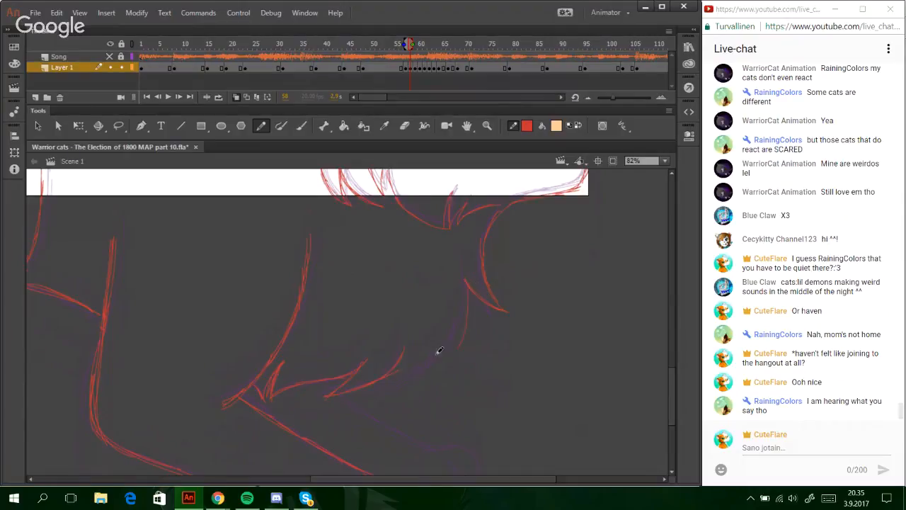
- Draw a new curve from under the upper back down-left toward the belly
{"action": "mouse_move", "coordinate": [465, 280]}
{"action": "left_mouse_down"}
{"action": "mouse_move", "coordinate": [467, 336]}
{"action": "mouse_move", "coordinate": [466, 279]}
{"action": "mouse_move", "coordinate": [449, 349]}
{"action": "left_mouse_up"}
{"action": "left_click_drag", "start_coordinate": [468, 299], "coordinate": [443, 345]}
{"action": "left_click_drag", "start_coordinate": [466, 287], "coordinate": [461, 342]}
{"action": "left_click_drag", "start_coordinate": [466, 288], "coordinate": [452, 350]}
{"action": "mouse_move", "coordinate": [469, 306]}
{"action": "left_mouse_down"}
{"action": "mouse_move", "coordinate": [415, 375]}
{"action": "mouse_move", "coordinate": [468, 294]}
{"action": "mouse_move", "coordinate": [441, 366]}
{"action": "mouse_move", "coordinate": [467, 317]}
{"action": "mouse_move", "coordinate": [423, 373]}
{"action": "left_mouse_up"}
{"action": "mouse_move", "coordinate": [459, 336]}
{"action": "left_mouse_down"}
{"action": "mouse_move", "coordinate": [431, 369]}
{"action": "mouse_move", "coordinate": [390, 391]}
{"action": "left_mouse_up"}
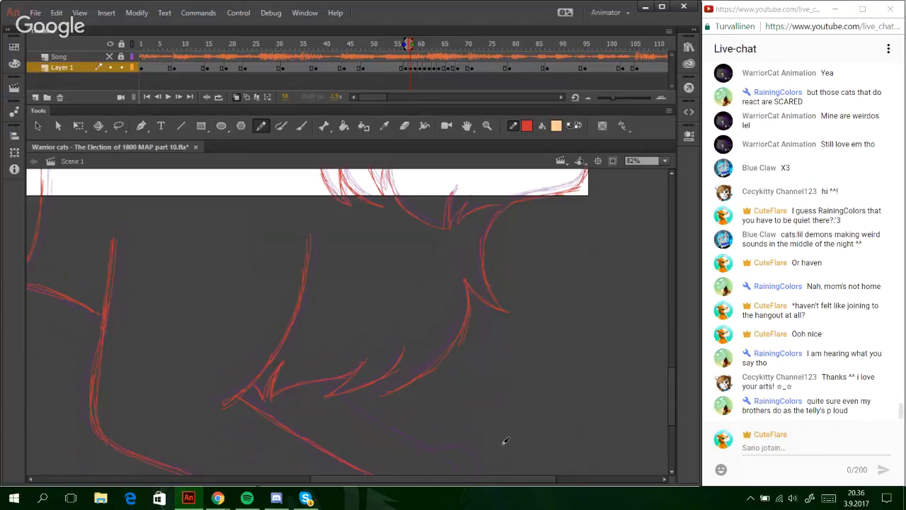
- Lasso the short belly fur strokes and slightly rotate and skew them with Free Transform
{"action": "mouse_move", "coordinate": [310, 313]}
{"action": "left_mouse_down"}
{"action": "mouse_move", "coordinate": [310, 340]}
{"action": "mouse_move", "coordinate": [399, 415]}
{"action": "mouse_move", "coordinate": [401, 392]}
{"action": "mouse_move", "coordinate": [380, 408]}
{"action": "mouse_move", "coordinate": [350, 326]}
{"action": "left_mouse_up"}
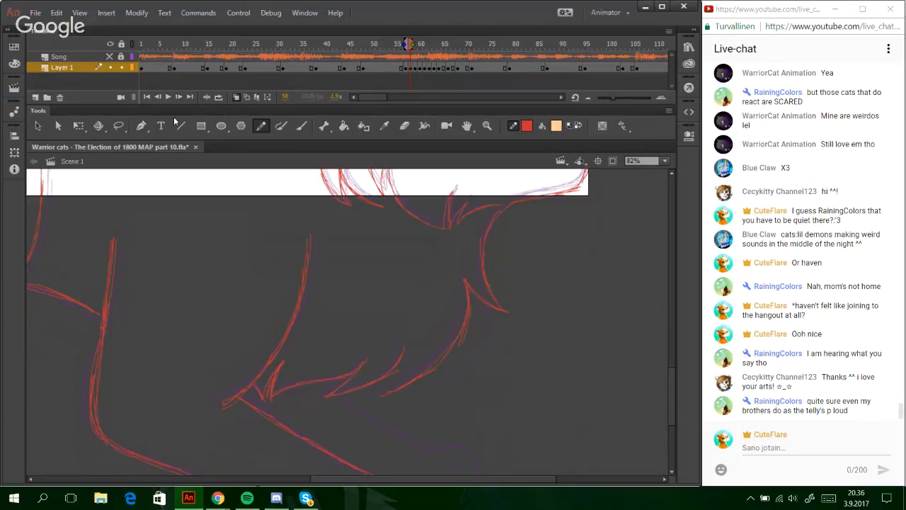
{"action": "left_click", "coordinate": [118, 125]}
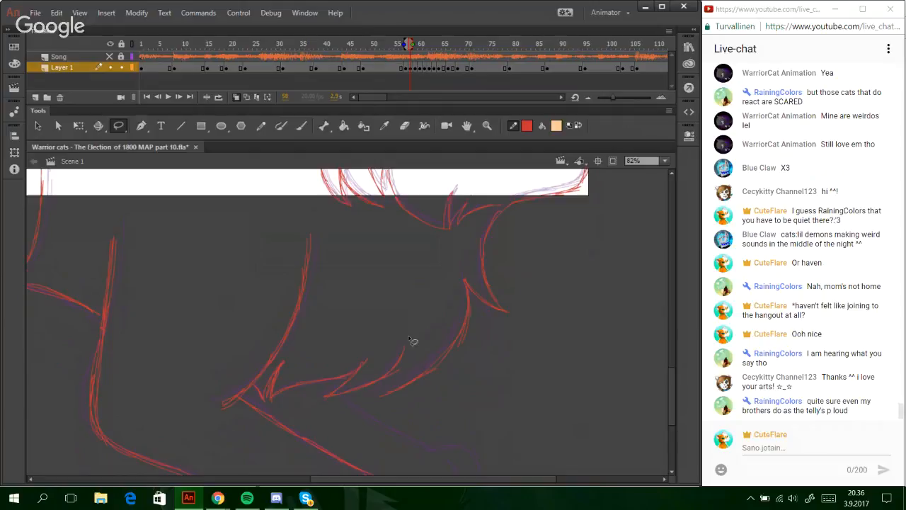
{"action": "left_click", "coordinate": [260, 125]}
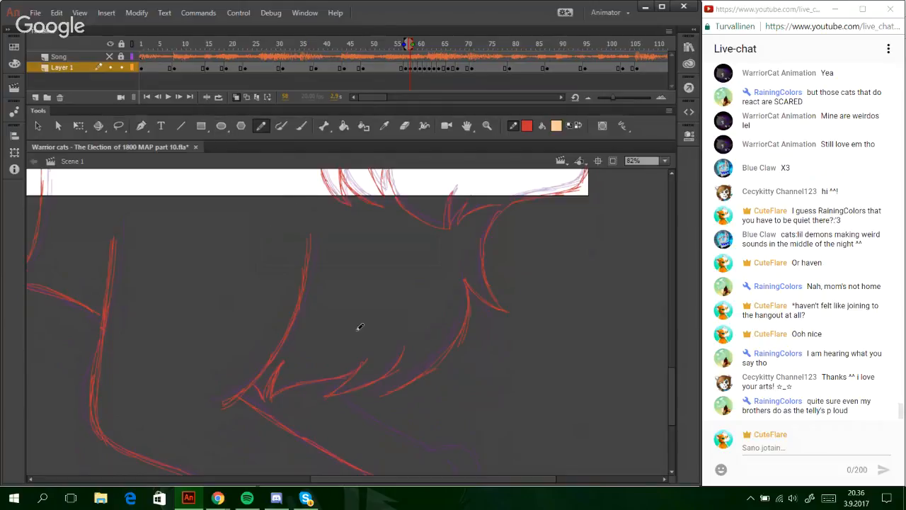
{"action": "left_click", "coordinate": [118, 125]}
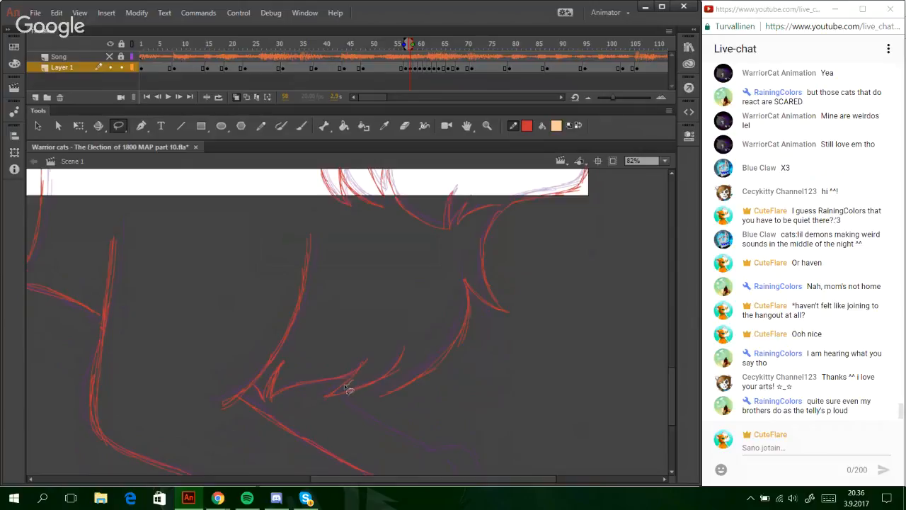
{"action": "mouse_move", "coordinate": [338, 386]}
{"action": "left_mouse_down"}
{"action": "mouse_move", "coordinate": [395, 340]}
{"action": "mouse_move", "coordinate": [410, 360]}
{"action": "mouse_move", "coordinate": [382, 390]}
{"action": "mouse_move", "coordinate": [344, 403]}
{"action": "mouse_move", "coordinate": [294, 383]}
{"action": "left_mouse_up"}
{"action": "left_click", "coordinate": [79, 125]}
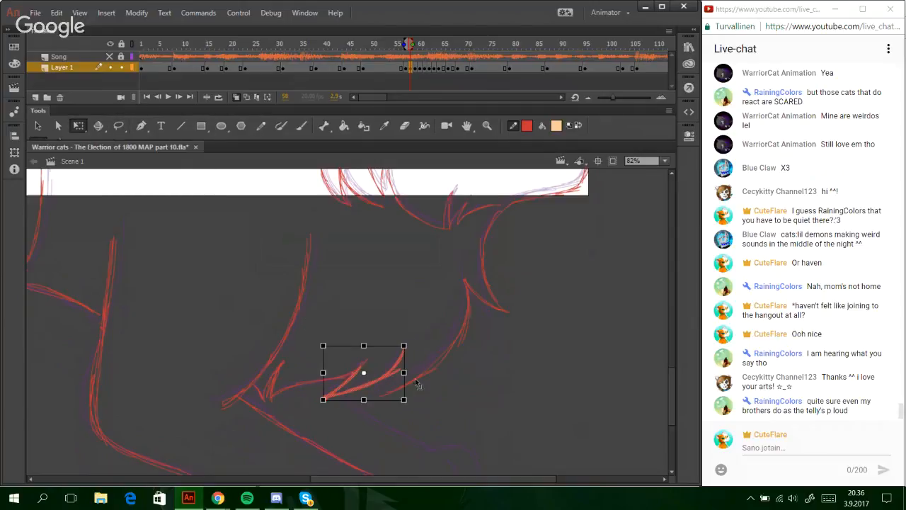
{"action": "left_click_drag", "start_coordinate": [401, 363], "coordinate": [403, 369]}
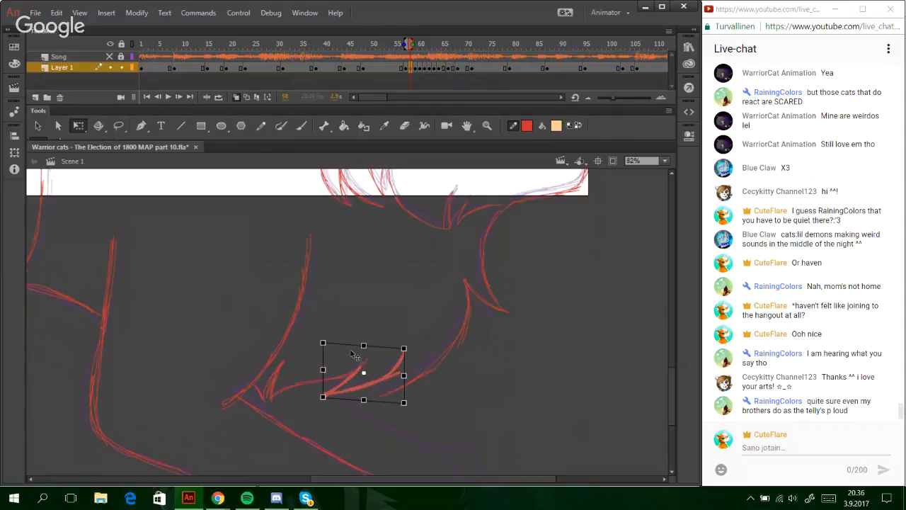
{"action": "left_click_drag", "start_coordinate": [338, 402], "coordinate": [351, 395]}
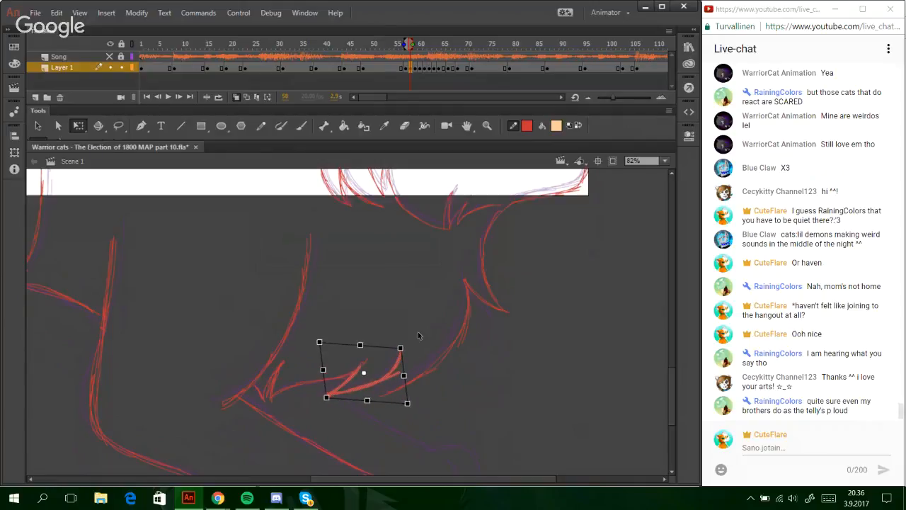
{"action": "left_click", "coordinate": [427, 334]}
{"action": "left_click", "coordinate": [260, 126]}
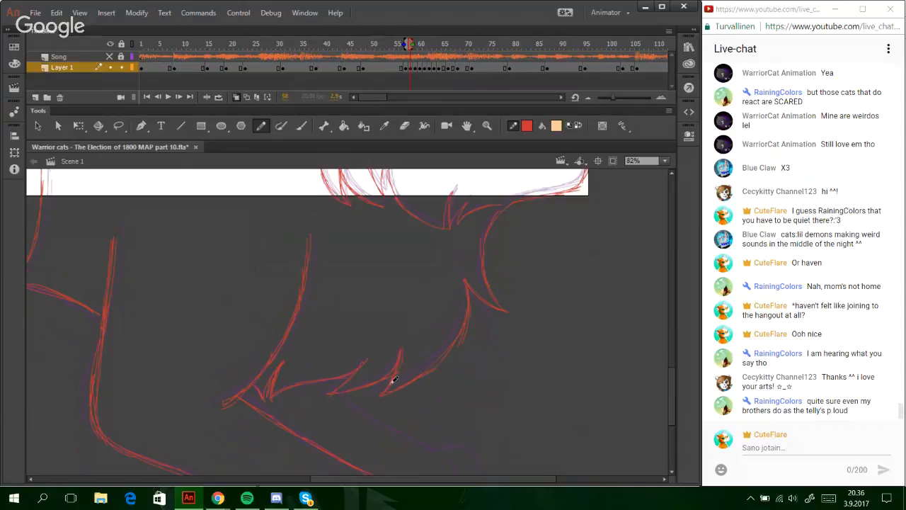
- Erase part of the red fur stroke with the Eraser
{"action": "key", "text": "e"}
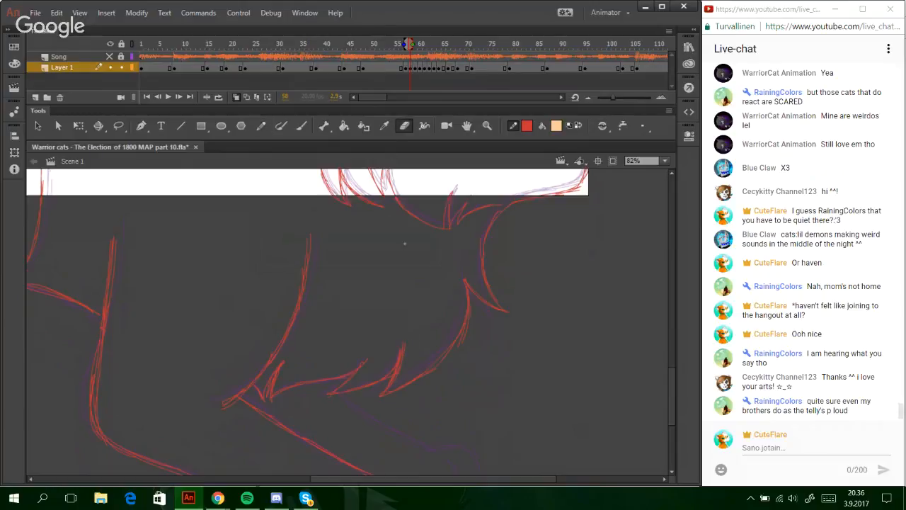
{"action": "left_click_drag", "start_coordinate": [387, 373], "coordinate": [405, 329]}
{"action": "mouse_move", "coordinate": [386, 368]}
{"action": "left_mouse_down"}
{"action": "mouse_move", "coordinate": [400, 335]}
{"action": "mouse_move", "coordinate": [396, 361]}
{"action": "mouse_move", "coordinate": [407, 310]}
{"action": "mouse_move", "coordinate": [389, 368]}
{"action": "mouse_move", "coordinate": [407, 320]}
{"action": "left_mouse_up"}
- Add short Pencil strokes beside the paw and a line down toward the front paw
{"action": "left_click", "coordinate": [258, 130]}
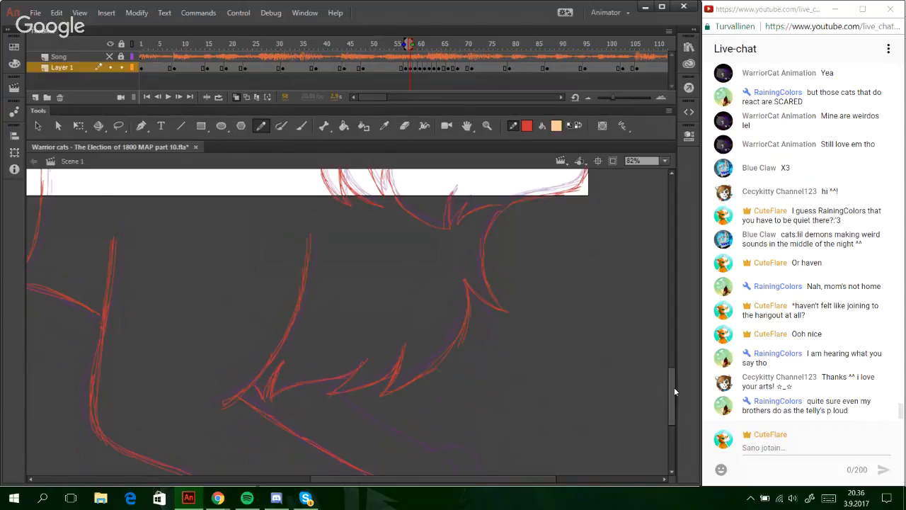
{"action": "mouse_move", "coordinate": [674, 392]}
{"action": "left_mouse_down"}
{"action": "mouse_move", "coordinate": [688, 417]}
{"action": "mouse_move", "coordinate": [685, 396]}
{"action": "mouse_move", "coordinate": [680, 402]}
{"action": "left_mouse_up"}
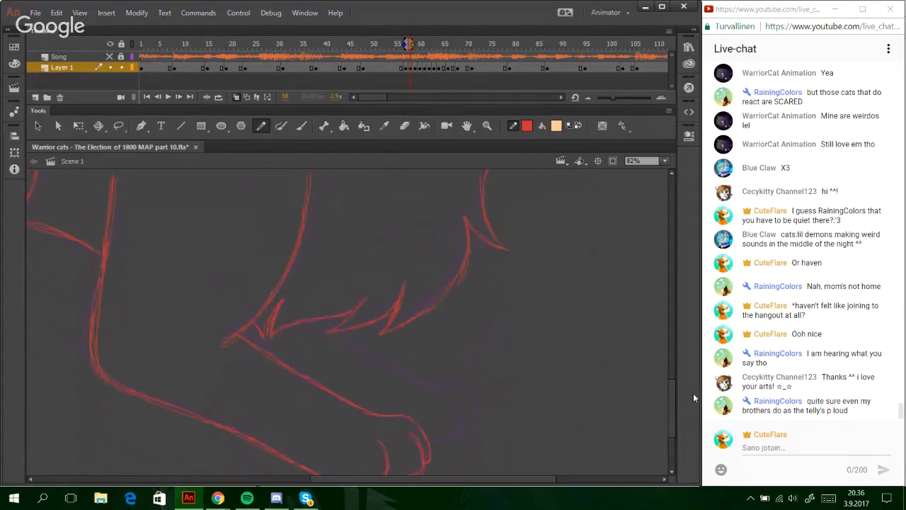
{"action": "mouse_move", "coordinate": [450, 437]}
{"action": "left_mouse_down"}
{"action": "mouse_move", "coordinate": [428, 438]}
{"action": "mouse_move", "coordinate": [458, 434]}
{"action": "mouse_move", "coordinate": [445, 398]}
{"action": "mouse_move", "coordinate": [475, 430]}
{"action": "mouse_move", "coordinate": [471, 390]}
{"action": "mouse_move", "coordinate": [477, 398]}
{"action": "mouse_move", "coordinate": [401, 365]}
{"action": "left_mouse_up"}
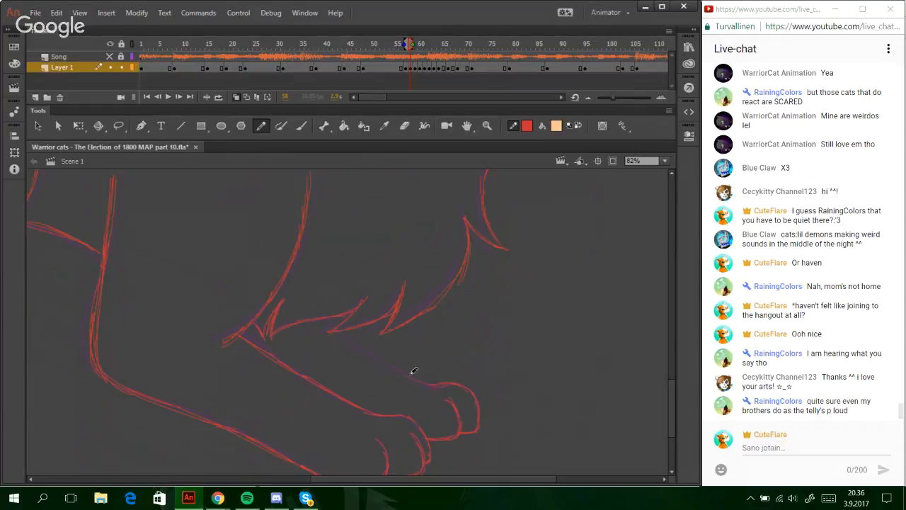
{"action": "left_click_drag", "start_coordinate": [349, 330], "coordinate": [385, 356]}
- Scroll the stage to bring the cat's head and hindquarters back into view
{"action": "mouse_move", "coordinate": [479, 481]}
{"action": "left_mouse_down"}
{"action": "mouse_move", "coordinate": [401, 491]}
{"action": "mouse_move", "coordinate": [426, 487]}
{"action": "left_mouse_up"}
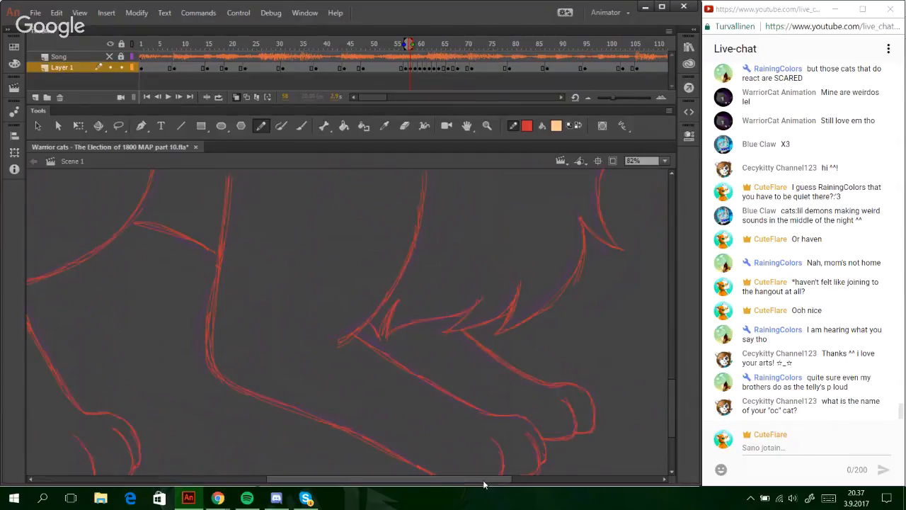
{"action": "left_click_drag", "start_coordinate": [484, 483], "coordinate": [367, 490]}
{"action": "left_click_drag", "start_coordinate": [669, 392], "coordinate": [666, 311]}
{"action": "mouse_move", "coordinate": [398, 482]}
{"action": "left_mouse_down"}
{"action": "mouse_move", "coordinate": [534, 492]}
{"action": "mouse_move", "coordinate": [588, 484]}
{"action": "left_mouse_up"}
{"action": "mouse_move", "coordinate": [673, 340]}
{"action": "left_mouse_down"}
{"action": "mouse_move", "coordinate": [681, 393]}
{"action": "mouse_move", "coordinate": [673, 353]}
{"action": "left_mouse_up"}
{"action": "left_click_drag", "start_coordinate": [495, 482], "coordinate": [367, 481]}
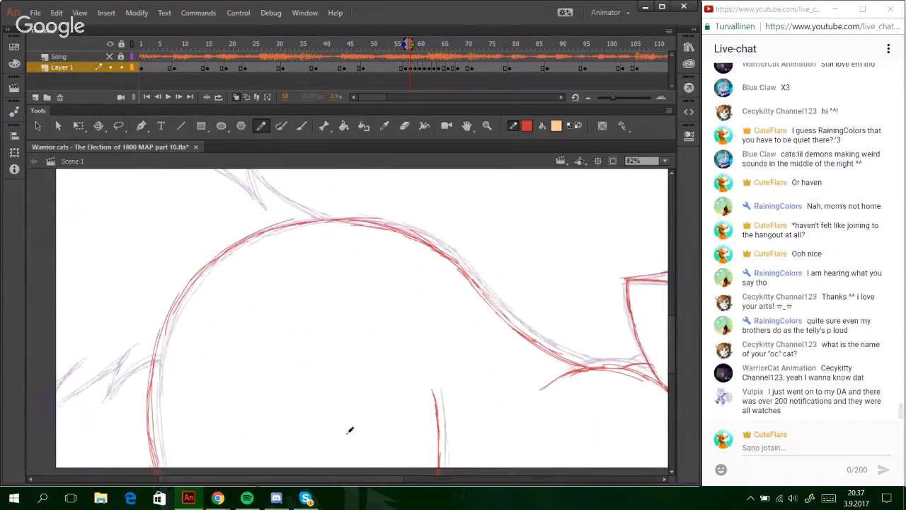
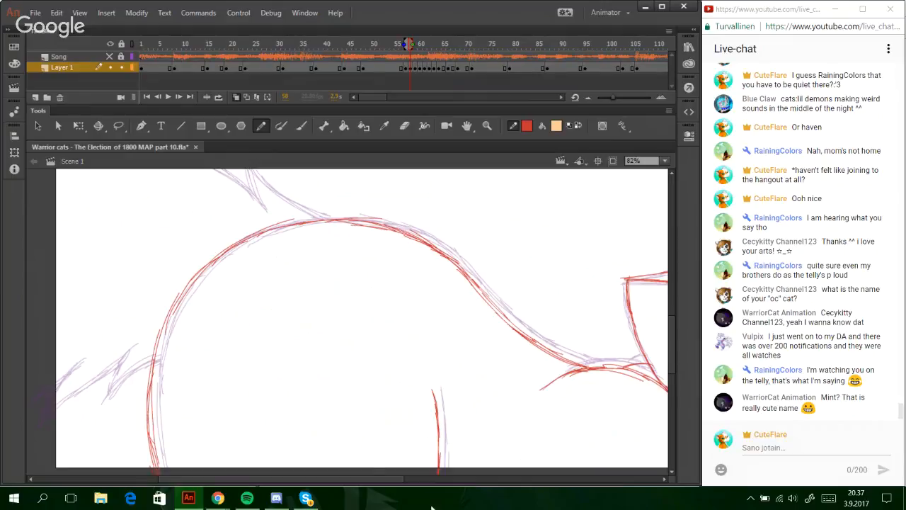
- Sketch red fur strokes along the cat's back, then undo the last two strokes
{"action": "left_click_drag", "start_coordinate": [397, 482], "coordinate": [266, 482]}
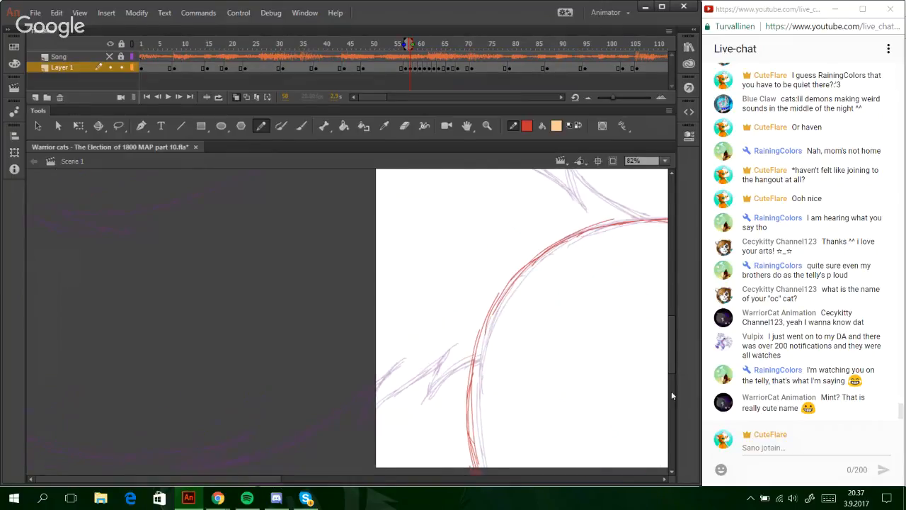
{"action": "left_click_drag", "start_coordinate": [671, 358], "coordinate": [669, 326]}
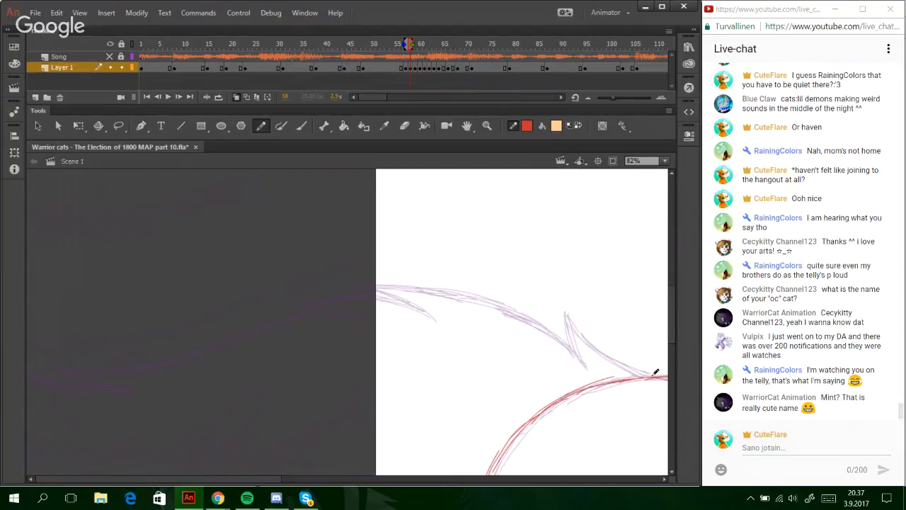
{"action": "mouse_move", "coordinate": [656, 372]}
{"action": "left_mouse_down"}
{"action": "mouse_move", "coordinate": [602, 356]}
{"action": "mouse_move", "coordinate": [652, 375]}
{"action": "mouse_move", "coordinate": [560, 318]}
{"action": "mouse_move", "coordinate": [592, 347]}
{"action": "mouse_move", "coordinate": [556, 314]}
{"action": "mouse_move", "coordinate": [604, 352]}
{"action": "left_mouse_up"}
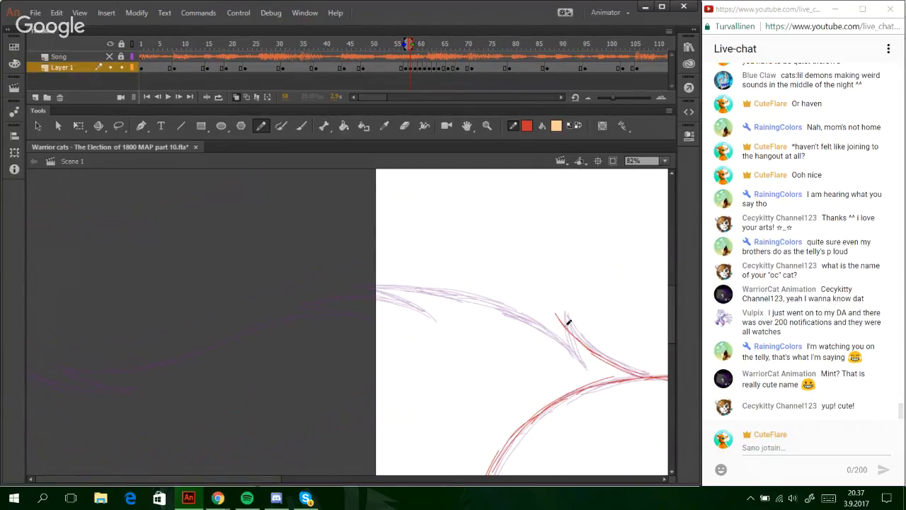
{"action": "mouse_move", "coordinate": [568, 323]}
{"action": "left_mouse_down"}
{"action": "mouse_move", "coordinate": [576, 354]}
{"action": "mouse_move", "coordinate": [559, 317]}
{"action": "mouse_move", "coordinate": [587, 359]}
{"action": "mouse_move", "coordinate": [587, 351]}
{"action": "mouse_move", "coordinate": [571, 353]}
{"action": "left_mouse_up"}
{"action": "mouse_move", "coordinate": [528, 323]}
{"action": "left_mouse_down"}
{"action": "mouse_move", "coordinate": [568, 358]}
{"action": "mouse_move", "coordinate": [563, 346]}
{"action": "left_mouse_up"}
{"action": "mouse_move", "coordinate": [502, 309]}
{"action": "left_mouse_down"}
{"action": "mouse_move", "coordinate": [548, 333]}
{"action": "mouse_move", "coordinate": [448, 292]}
{"action": "mouse_move", "coordinate": [502, 305]}
{"action": "mouse_move", "coordinate": [415, 283]}
{"action": "left_mouse_up"}
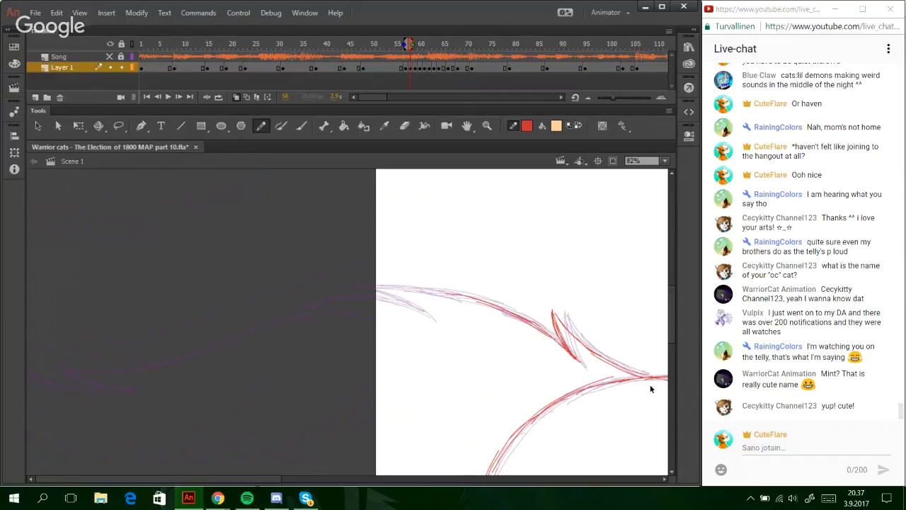
{"action": "key", "text": "ctrl+z"}
{"action": "key", "text": "ctrl+z"}
{"action": "key", "text": "ctrl+z"}
{"action": "key", "text": "ctrl+z"}
{"action": "key", "text": "ctrl+z"}
{"action": "key", "text": "ctrl+z"}
{"action": "key", "text": "ctrl+z"}
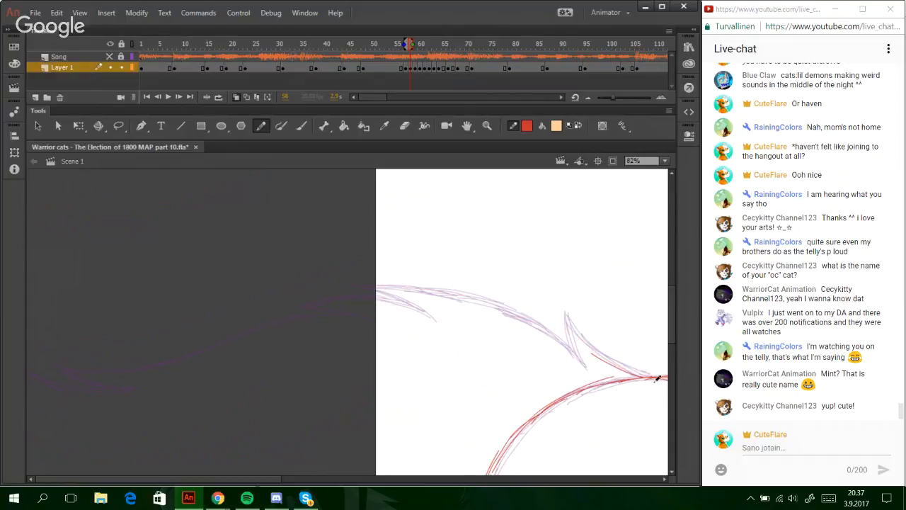
{"action": "key", "text": "ctrl+z"}
- Zoom the stage out to 50% and then to 25%
{"action": "left_click", "coordinate": [664, 160]}
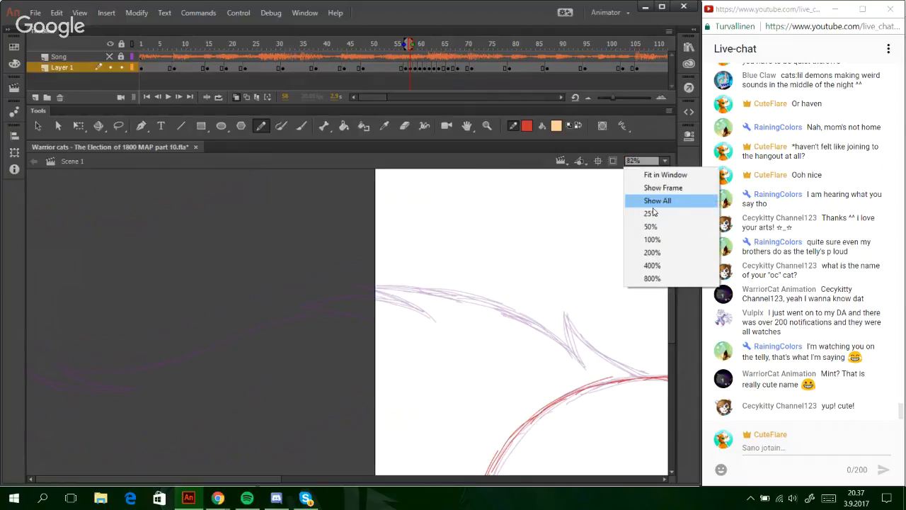
{"action": "left_click", "coordinate": [650, 227]}
{"action": "left_click_drag", "start_coordinate": [670, 410], "coordinate": [670, 420]}
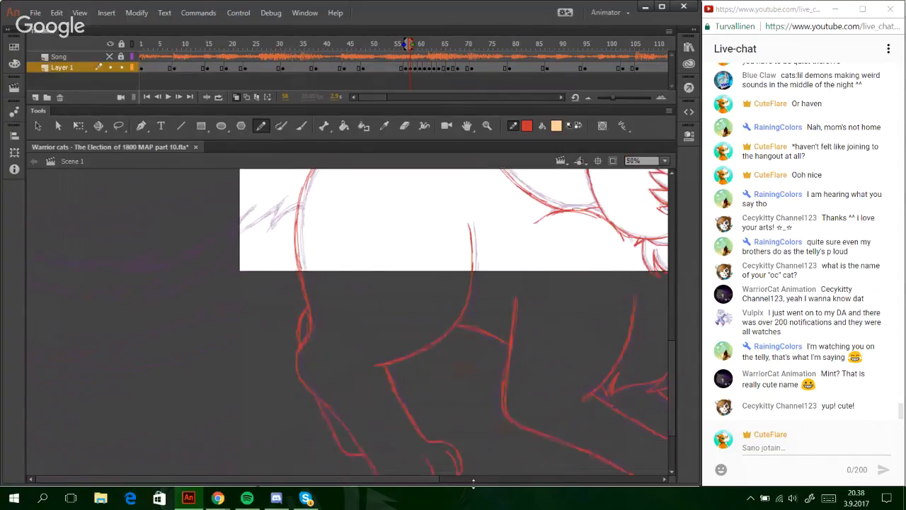
{"action": "left_click_drag", "start_coordinate": [207, 479], "coordinate": [304, 469]}
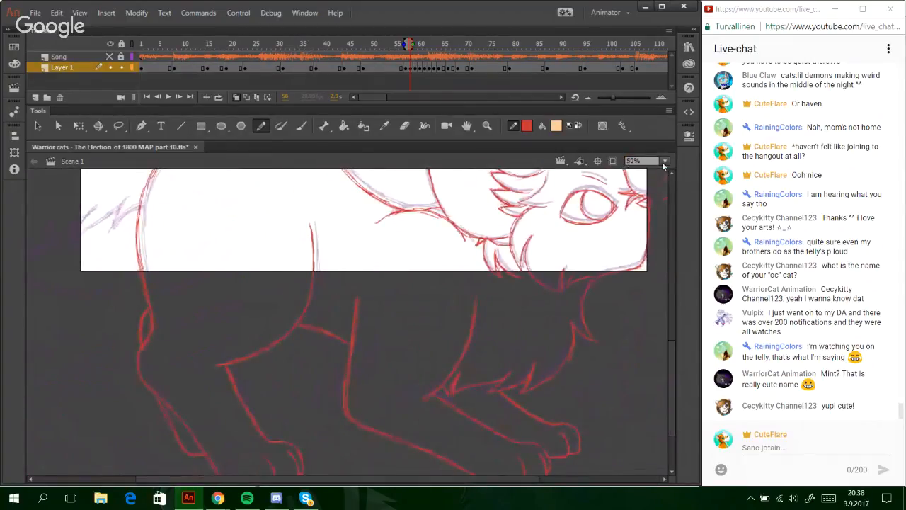
{"action": "left_click", "coordinate": [665, 161]}
{"action": "left_click", "coordinate": [640, 215]}
- Play the run cycle from frame 55, scrub through frames 56–64, and replay from frame 53
{"action": "left_click", "coordinate": [394, 44]}
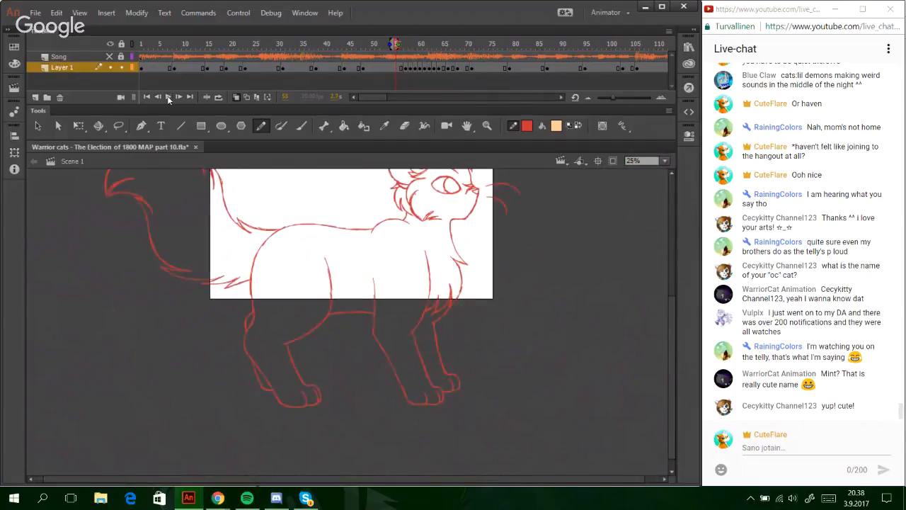
{"action": "left_click", "coordinate": [168, 96]}
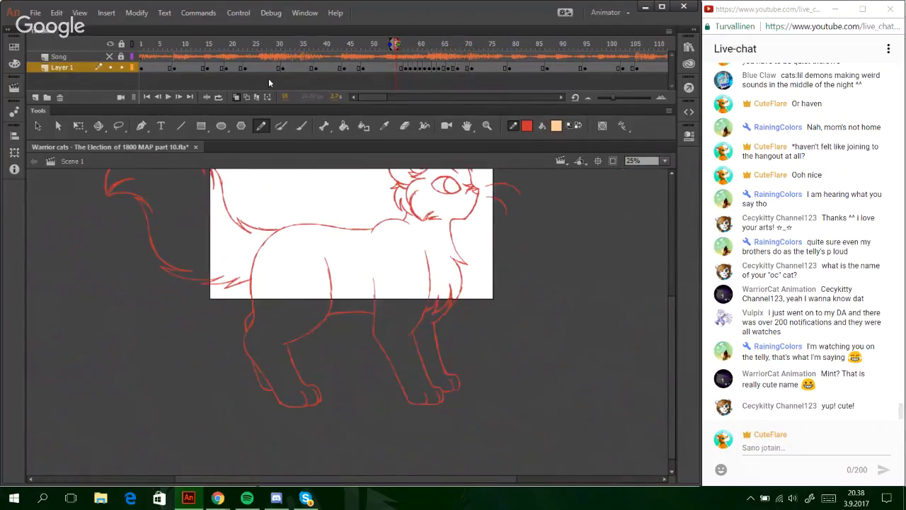
{"action": "left_click", "coordinate": [168, 97]}
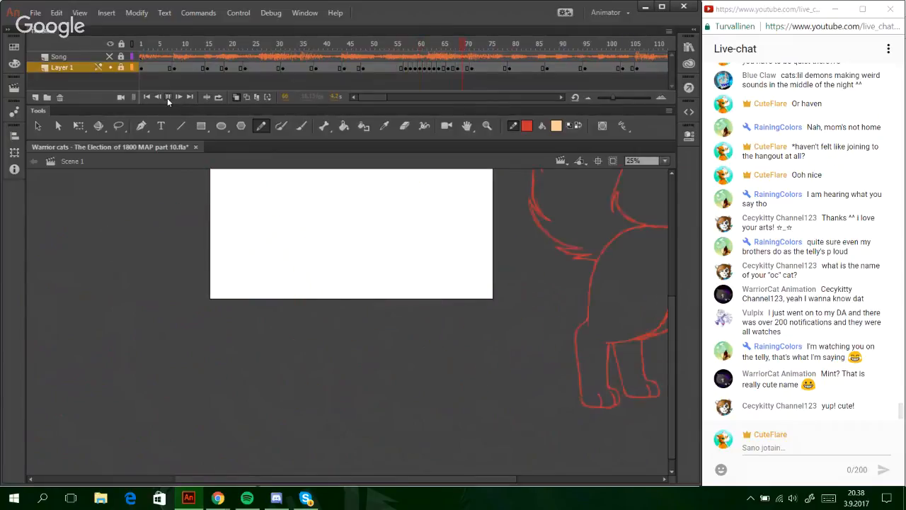
{"action": "left_click", "coordinate": [401, 45]}
{"action": "left_click_drag", "start_coordinate": [402, 45], "coordinate": [442, 45]}
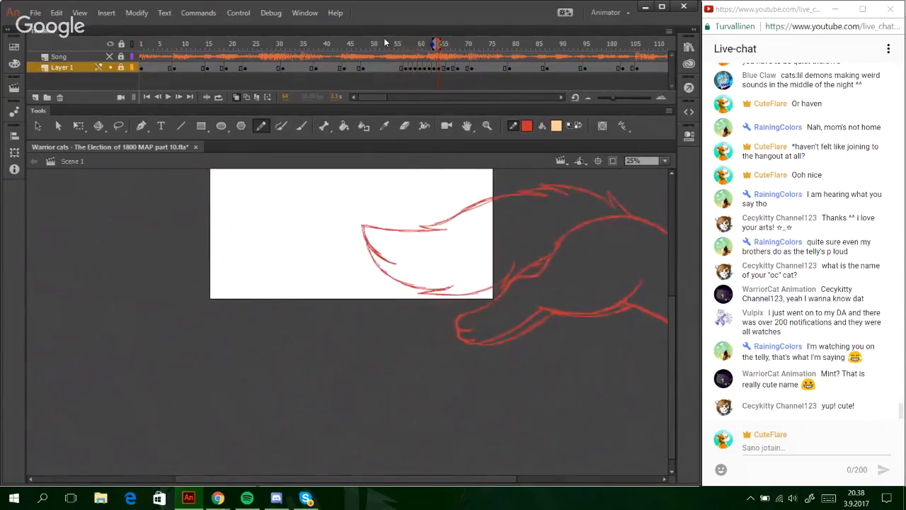
{"action": "left_click", "coordinate": [385, 43]}
{"action": "left_click", "coordinate": [180, 125]}
{"action": "left_click", "coordinate": [258, 125]}
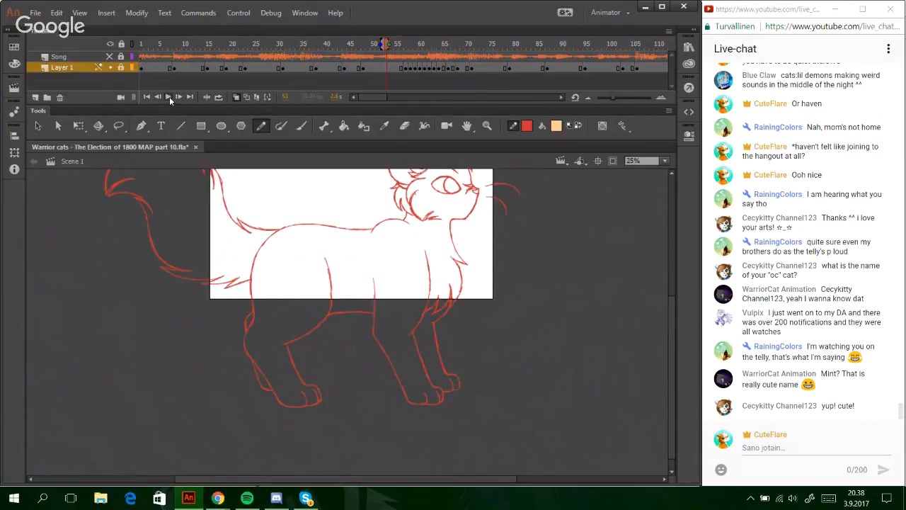
{"action": "left_click", "coordinate": [168, 97]}
{"action": "left_click", "coordinate": [169, 97]}
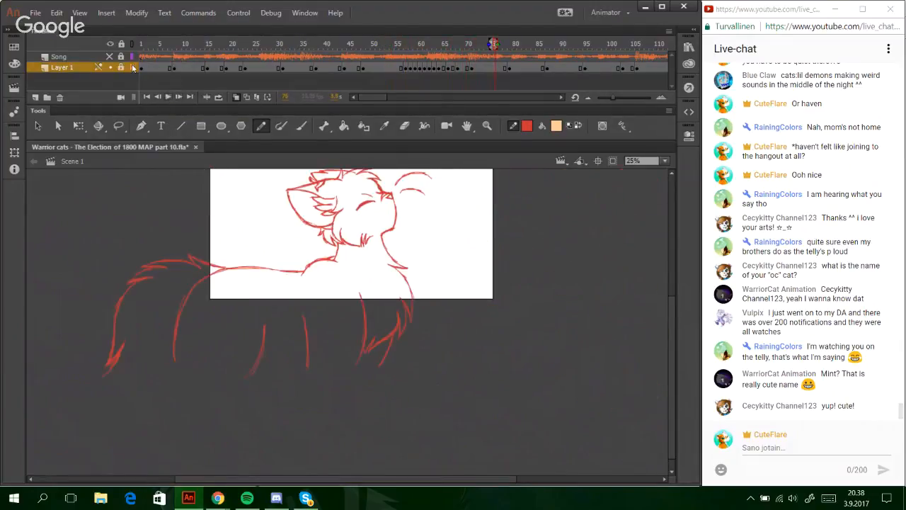
- Show the Song layer, replay the run from frames 52 and 51, and settle on frame 58
{"action": "left_click", "coordinate": [110, 57]}
{"action": "left_click", "coordinate": [383, 44]}
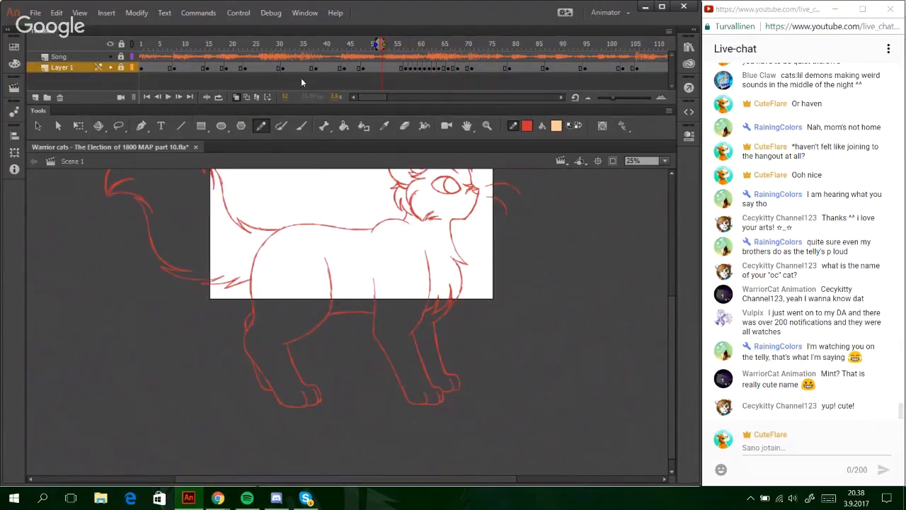
{"action": "left_click", "coordinate": [166, 98]}
{"action": "left_click", "coordinate": [166, 98]}
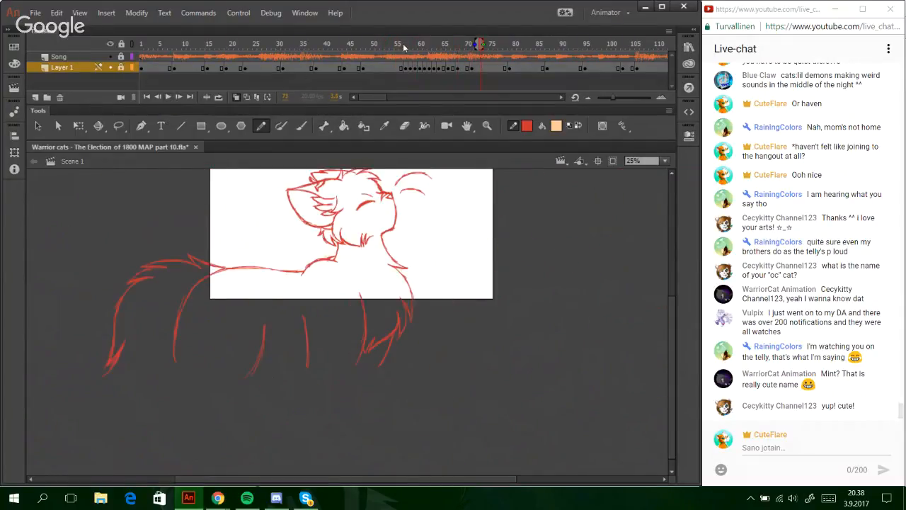
{"action": "left_click", "coordinate": [377, 45]}
{"action": "left_click", "coordinate": [168, 97]}
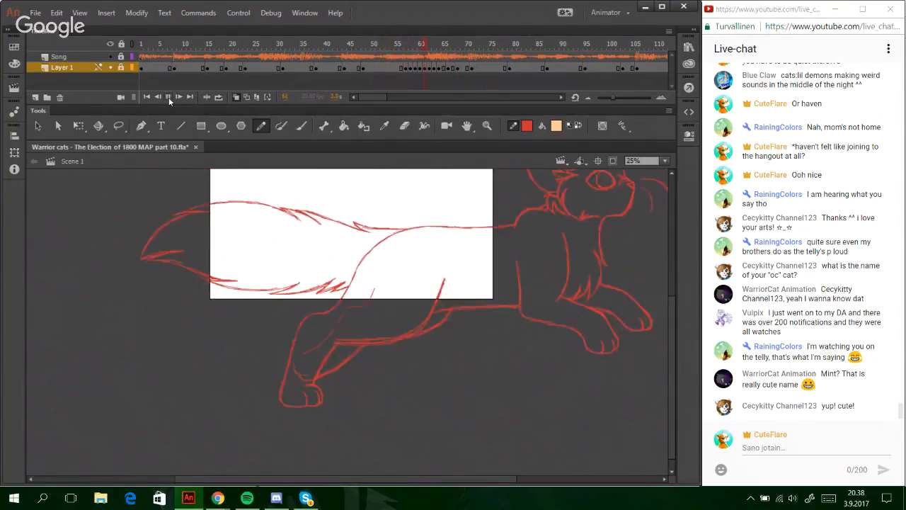
{"action": "left_click", "coordinate": [405, 43]}
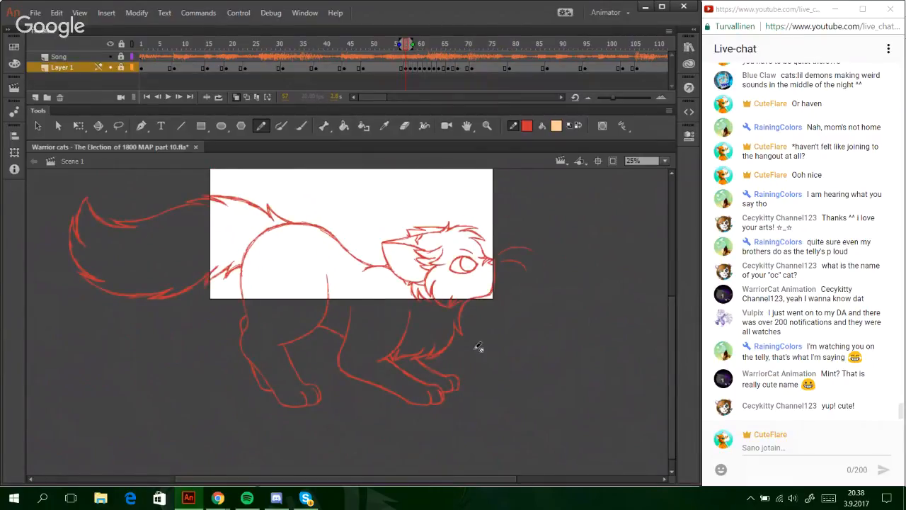
{"action": "left_click", "coordinate": [179, 97]}
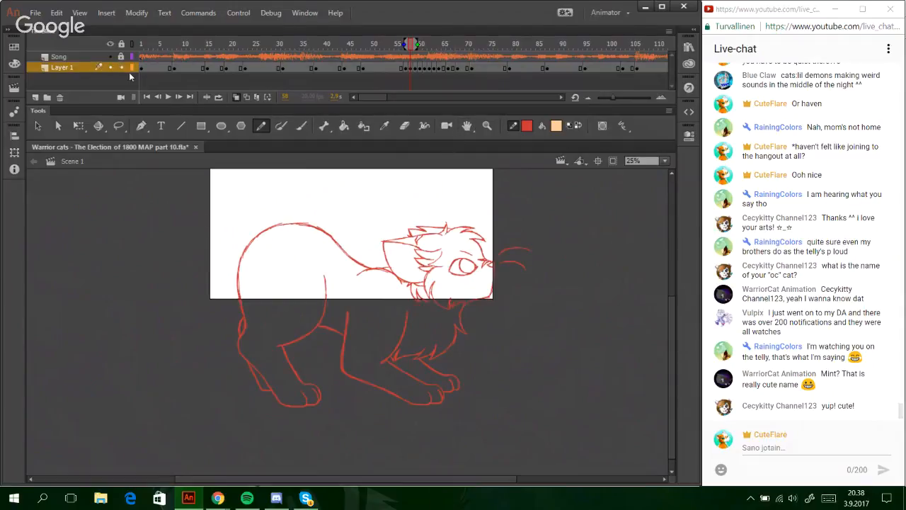
{"action": "left_click", "coordinate": [488, 125]}
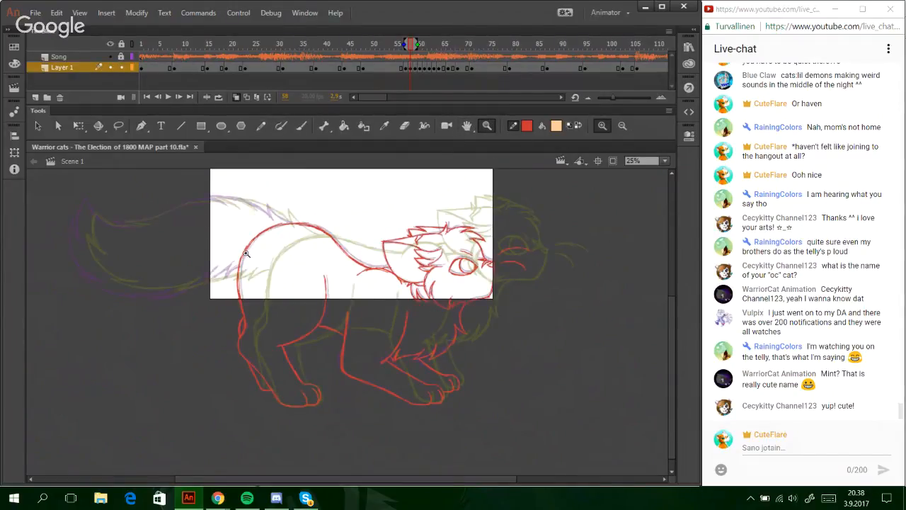
- Zoom in on the cat's back and try two tail strokes onto the pasteboard, undoing both
{"action": "left_click_drag", "start_coordinate": [332, 335], "coordinate": [63, 187]}
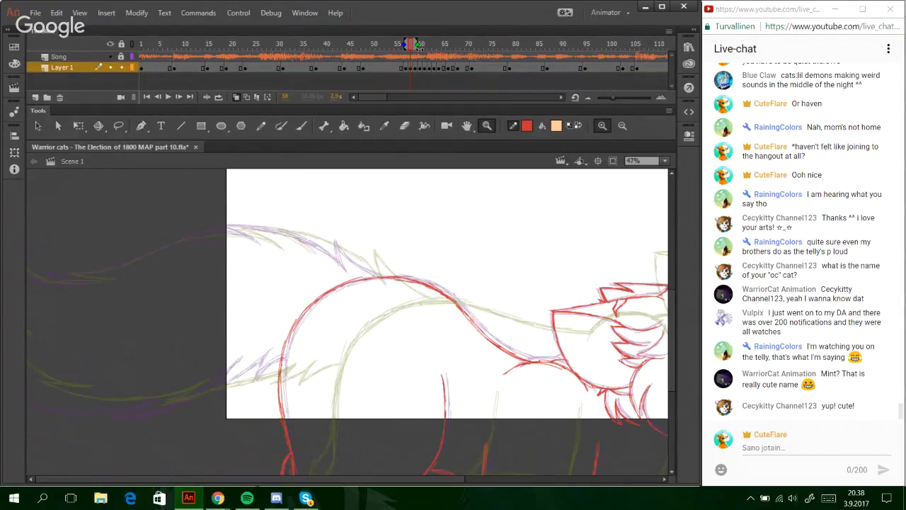
{"action": "left_click_drag", "start_coordinate": [417, 45], "coordinate": [412, 47]}
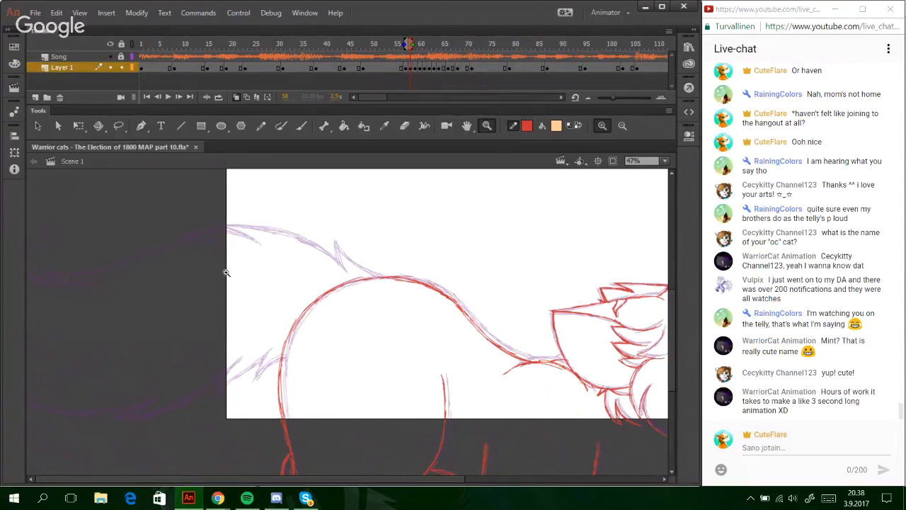
{"action": "key", "text": "y"}
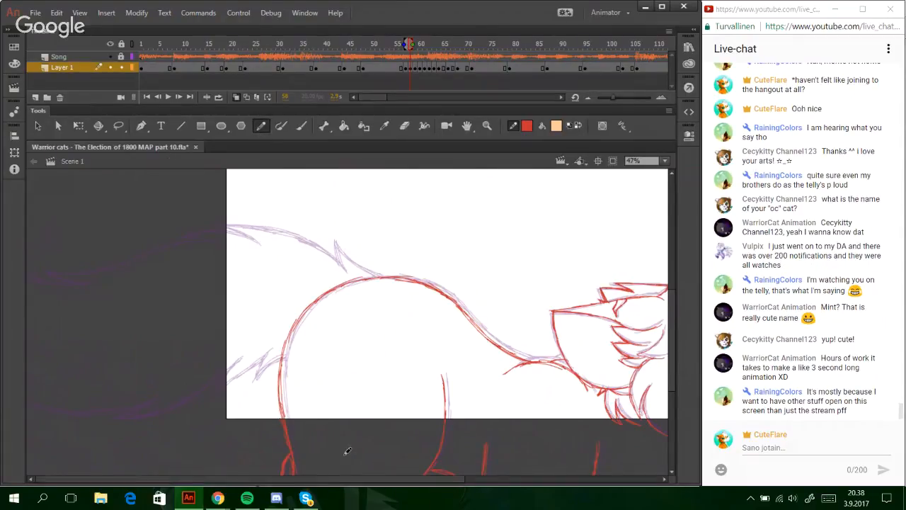
{"action": "mouse_move", "coordinate": [287, 394]}
{"action": "left_mouse_down"}
{"action": "mouse_move", "coordinate": [186, 402]}
{"action": "mouse_move", "coordinate": [40, 365]}
{"action": "left_mouse_up"}
{"action": "key", "text": "ctrl+z"}
{"action": "scroll", "coordinate": [292, 426], "scroll_direction": "left", "scroll_amount": 3}
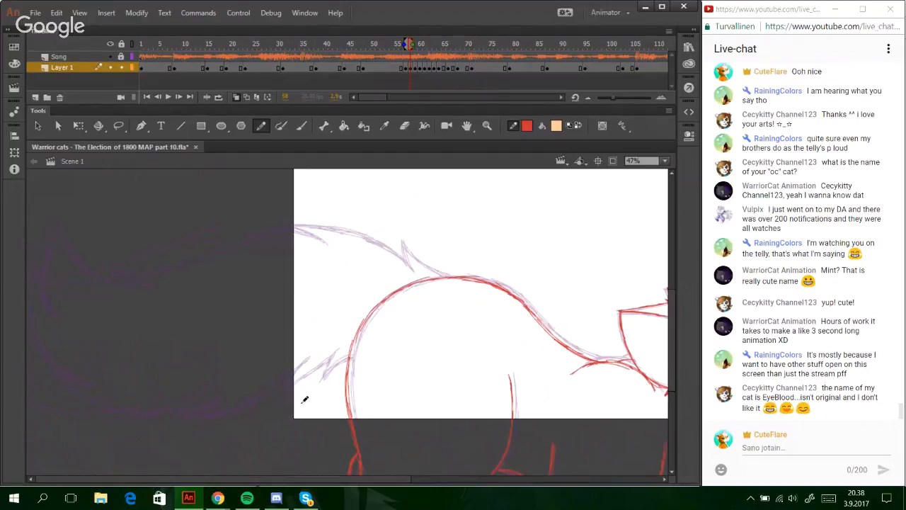
{"action": "left_click_drag", "start_coordinate": [265, 406], "coordinate": [42, 382]}
{"action": "key", "text": "ctrl+z"}
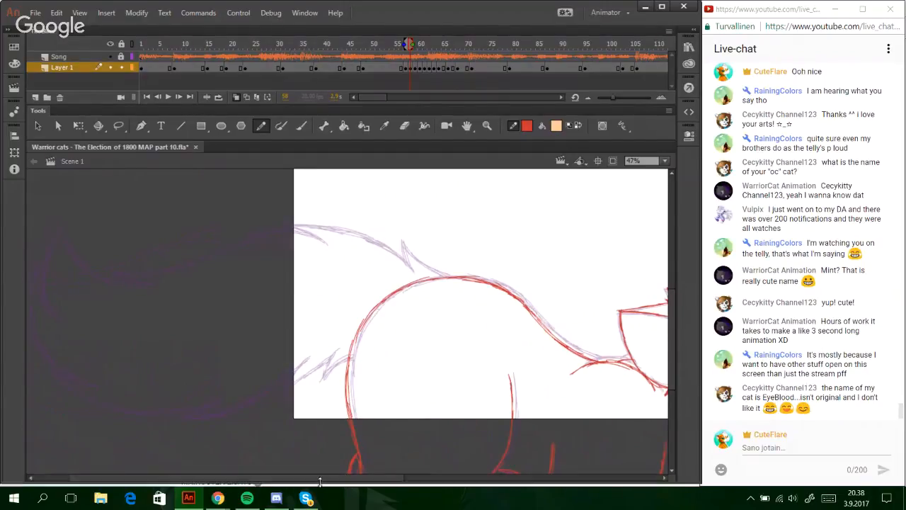
{"action": "scroll", "coordinate": [351, 481], "scroll_direction": "left", "scroll_amount": 3}
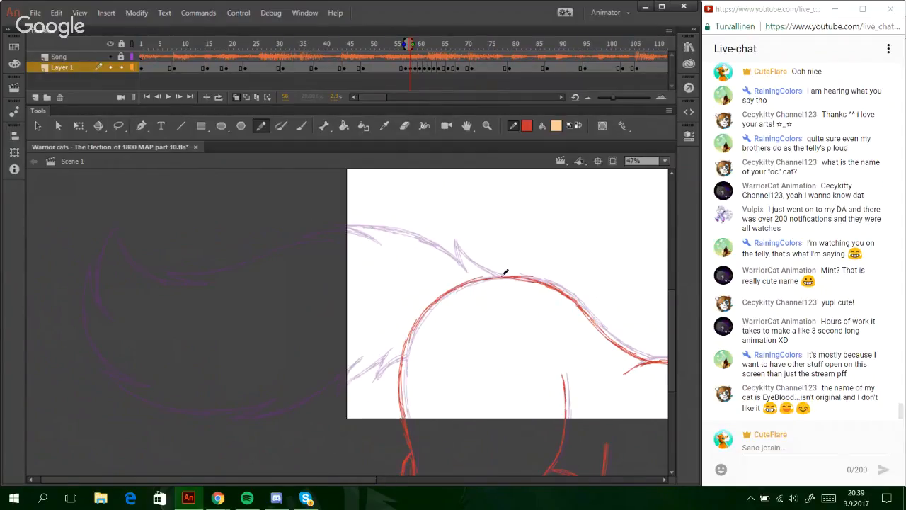
- Trace the back fur tuft in red into the tail base, then zoom out to 25%
{"action": "mouse_move", "coordinate": [500, 274]}
{"action": "left_mouse_down"}
{"action": "mouse_move", "coordinate": [468, 257]}
{"action": "mouse_move", "coordinate": [495, 272]}
{"action": "mouse_move", "coordinate": [455, 236]}
{"action": "mouse_move", "coordinate": [468, 271]}
{"action": "left_mouse_up"}
{"action": "mouse_move", "coordinate": [465, 268]}
{"action": "left_mouse_down"}
{"action": "mouse_move", "coordinate": [413, 233]}
{"action": "mouse_move", "coordinate": [457, 260]}
{"action": "left_mouse_up"}
{"action": "mouse_move", "coordinate": [398, 223]}
{"action": "left_mouse_down"}
{"action": "mouse_move", "coordinate": [410, 228]}
{"action": "mouse_move", "coordinate": [351, 219]}
{"action": "left_mouse_up"}
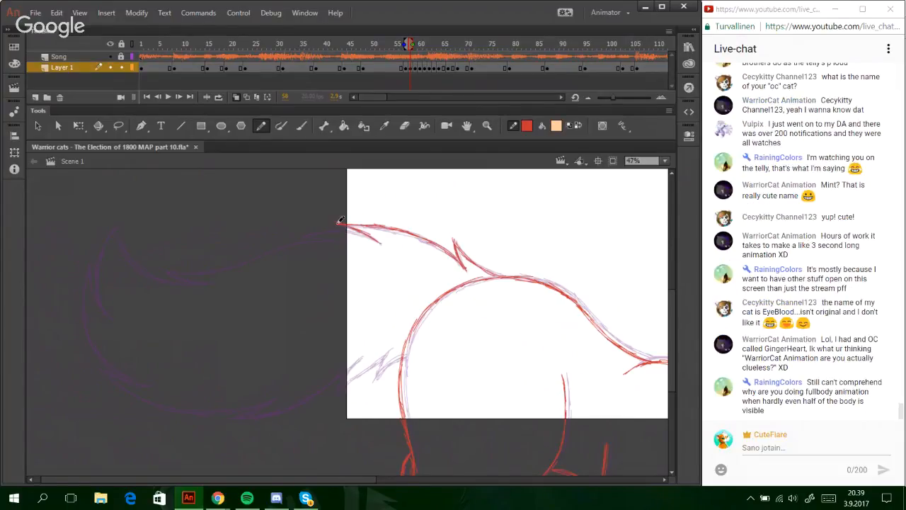
{"action": "left_click_drag", "start_coordinate": [340, 221], "coordinate": [383, 245]}
{"action": "left_click_drag", "start_coordinate": [347, 227], "coordinate": [302, 234]}
{"action": "left_click", "coordinate": [665, 160]}
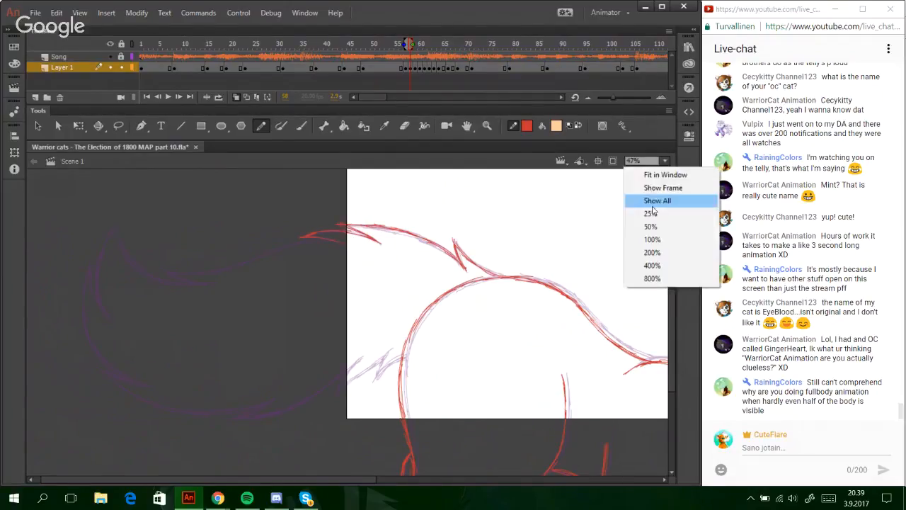
{"action": "left_click", "coordinate": [651, 212]}
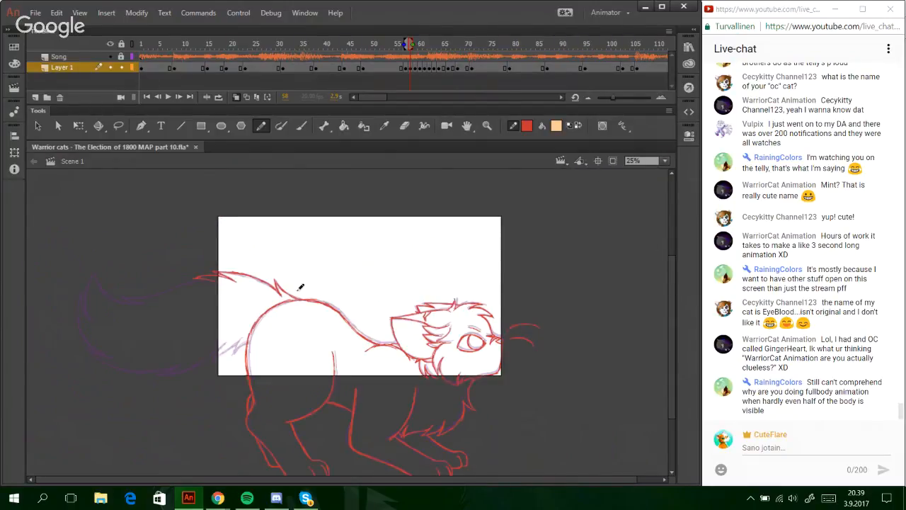
{"action": "left_click", "coordinate": [201, 127]}
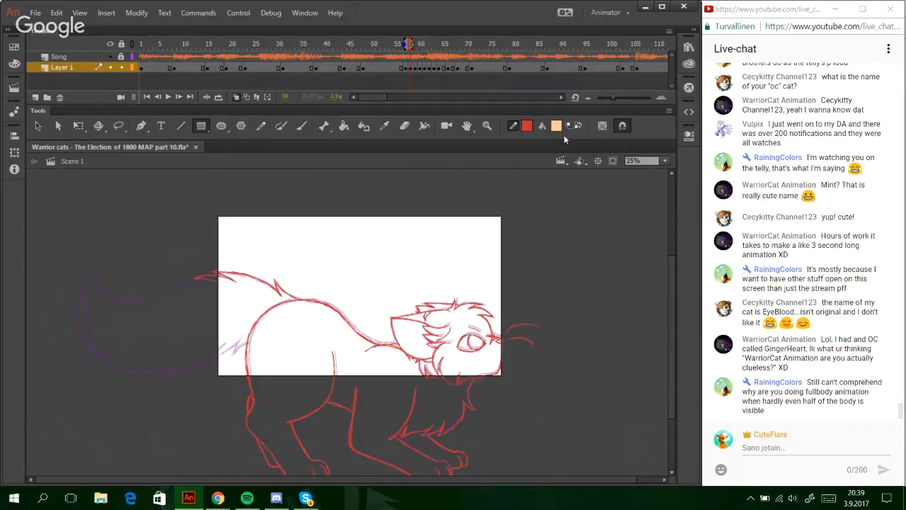
{"action": "left_click", "coordinate": [527, 126]}
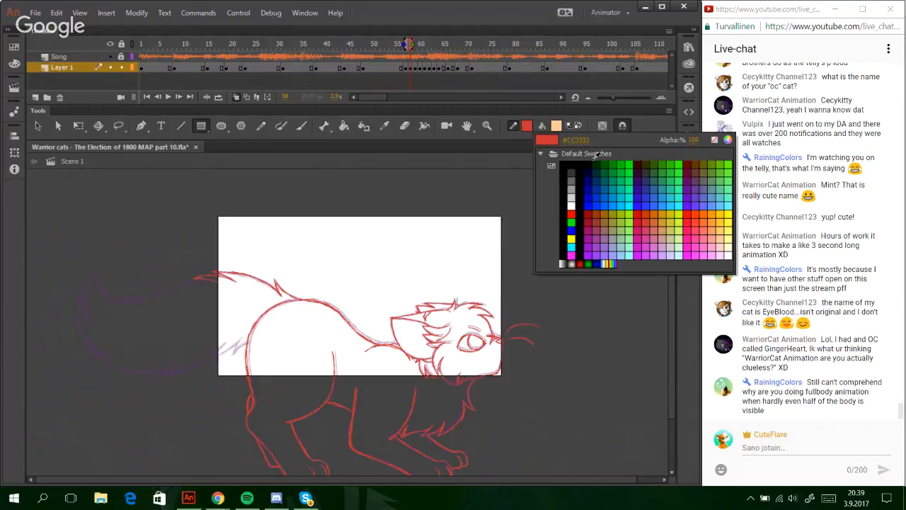
{"action": "left_click", "coordinate": [686, 187]}
{"action": "left_click_drag", "start_coordinate": [218, 217], "coordinate": [483, 393]}
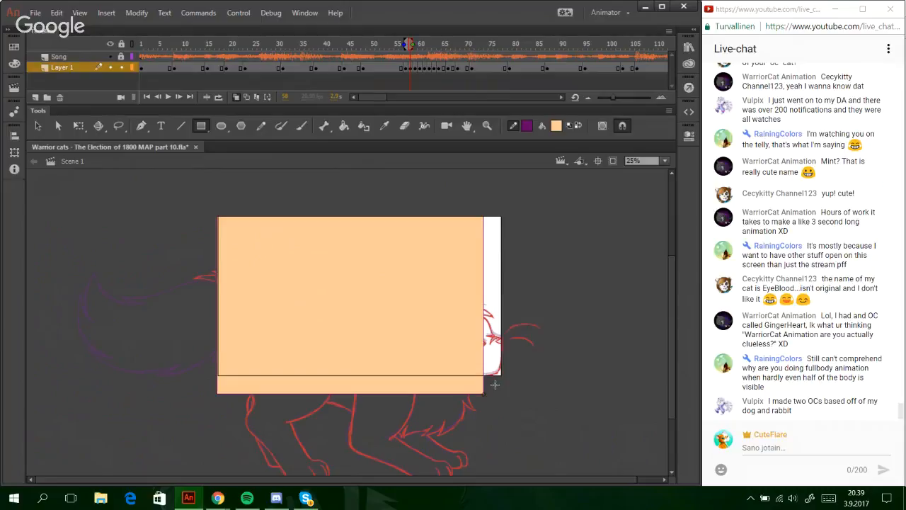
{"action": "left_click_drag", "start_coordinate": [495, 385], "coordinate": [506, 378]}
{"action": "left_click", "coordinate": [219, 226], "text": "ctrl"}
{"action": "key", "text": "Delete"}
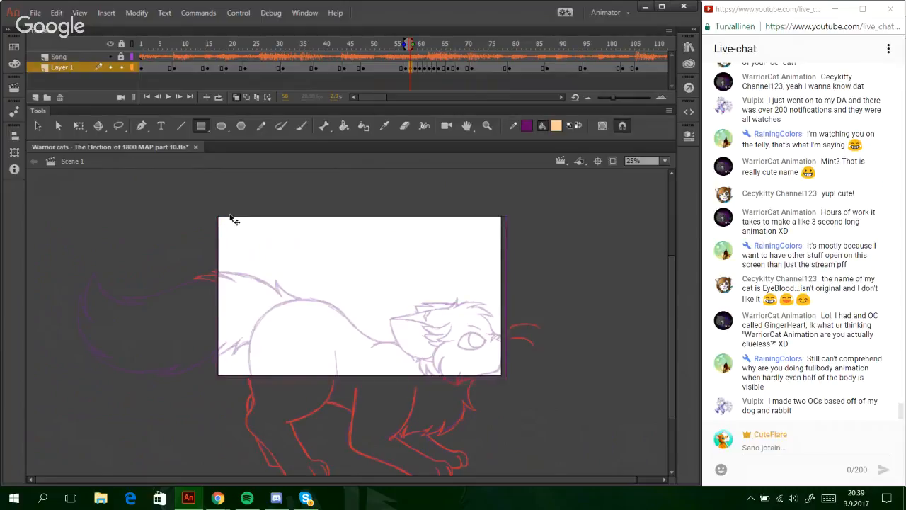
{"action": "double_click", "coordinate": [231, 217], "text": "ctrl"}
{"action": "left_click", "coordinate": [78, 125]}
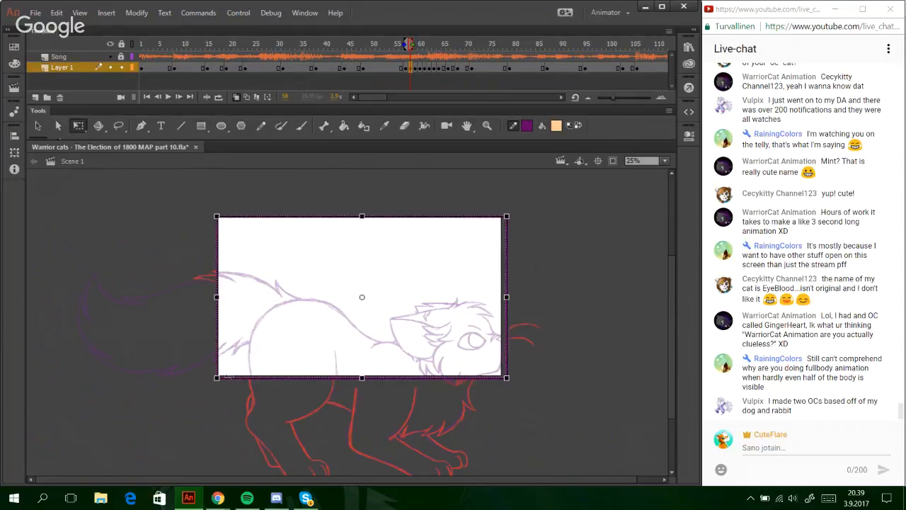
{"action": "left_click_drag", "start_coordinate": [209, 384], "coordinate": [90, 448]}
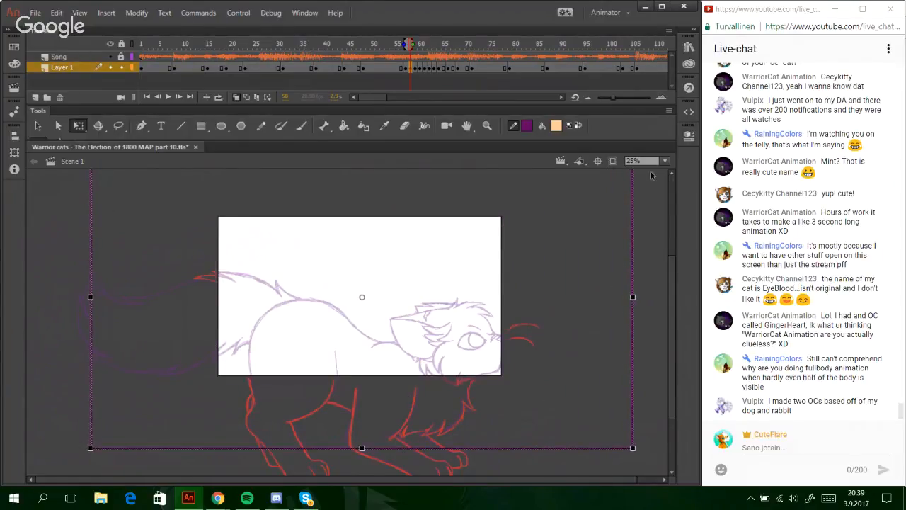
{"action": "left_click", "coordinate": [664, 161]}
{"action": "left_click", "coordinate": [657, 201]}
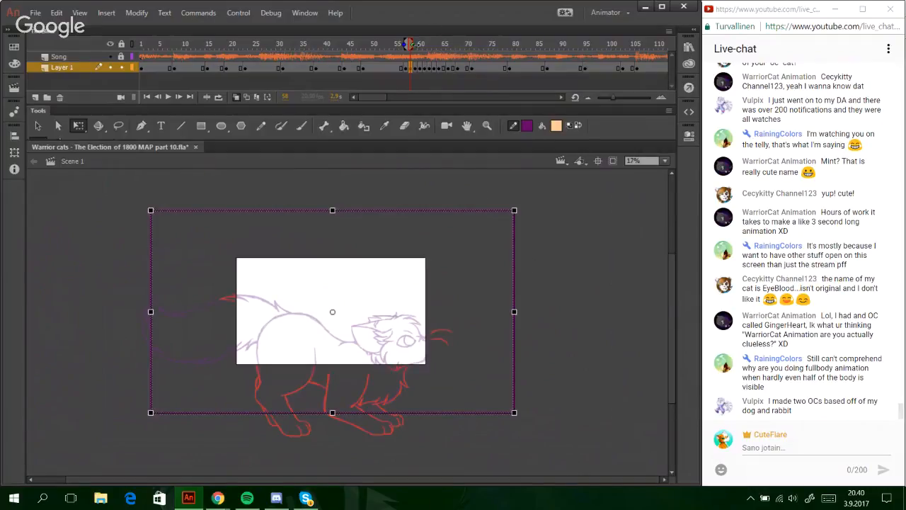
{"action": "left_click_drag", "start_coordinate": [410, 44], "coordinate": [475, 44]}
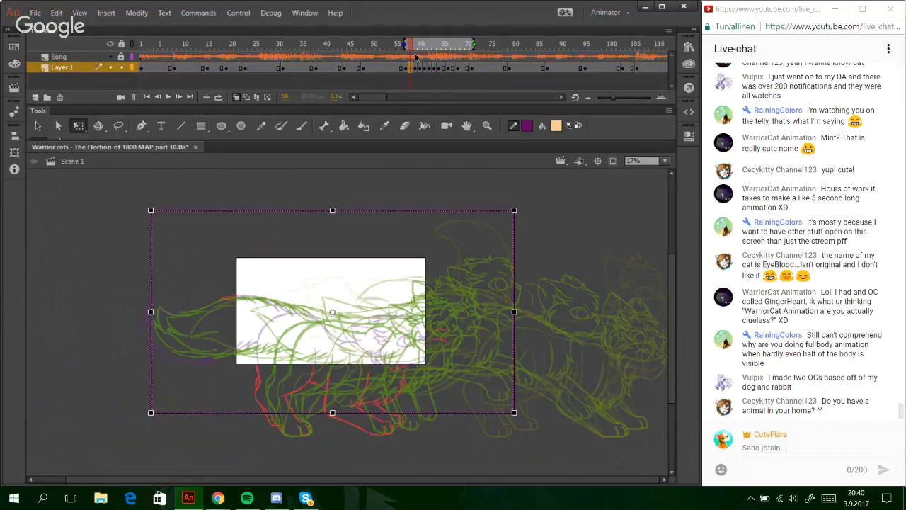
{"action": "key", "text": "ctrl+z"}
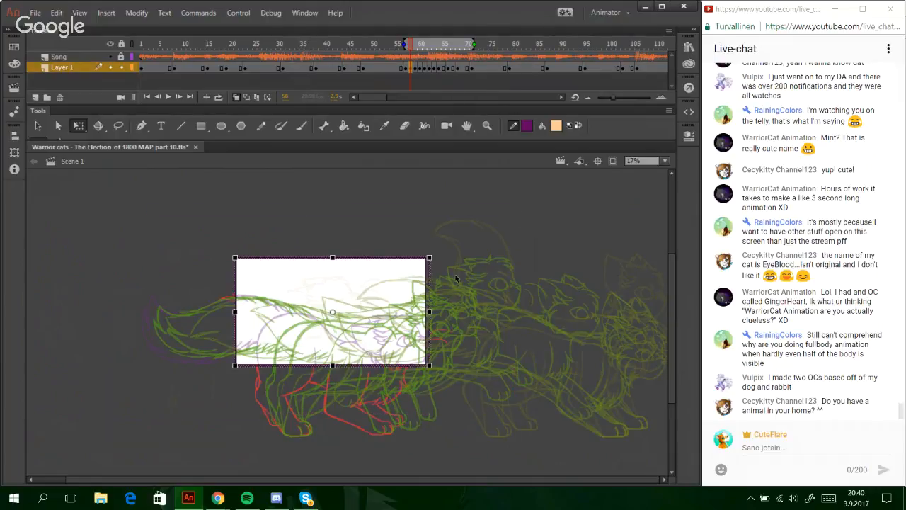
{"action": "left_click_drag", "start_coordinate": [469, 44], "coordinate": [412, 44]}
{"action": "left_click", "coordinate": [393, 281]}
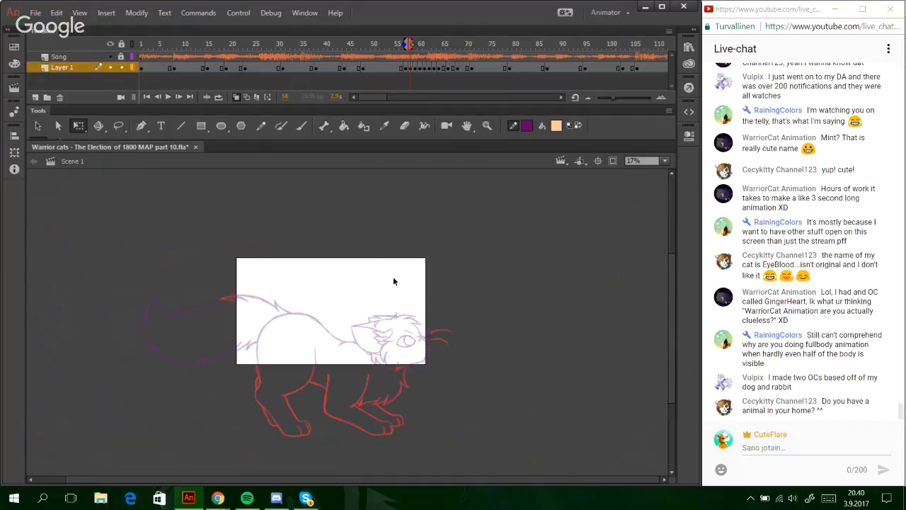
{"action": "left_click", "coordinate": [411, 68]}
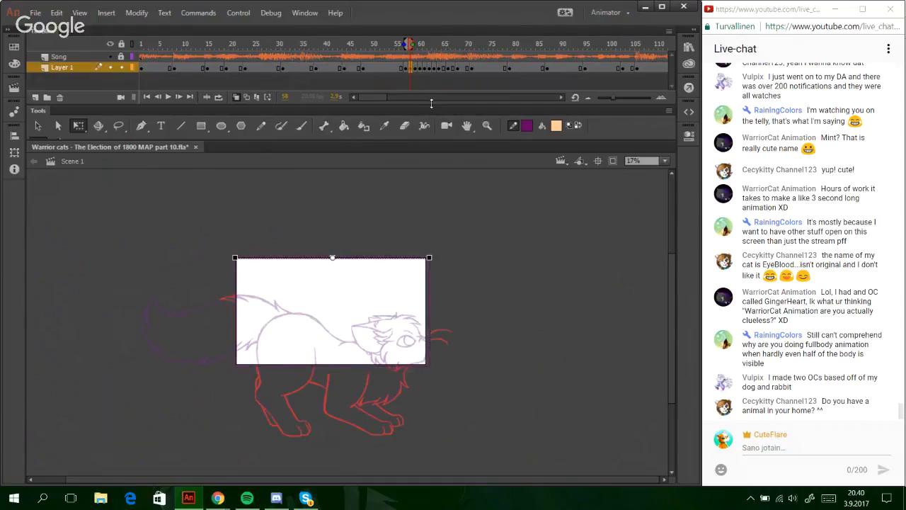
{"action": "key", "text": "ctrl+z"}
{"action": "key", "text": "ctrl+z"}
{"action": "key", "text": "ctrl+z"}
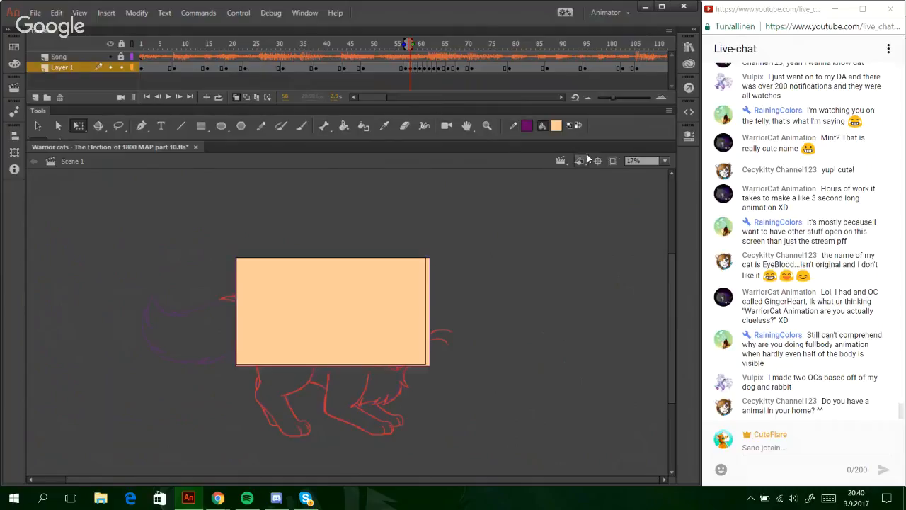
{"action": "key", "text": "ctrl+z"}
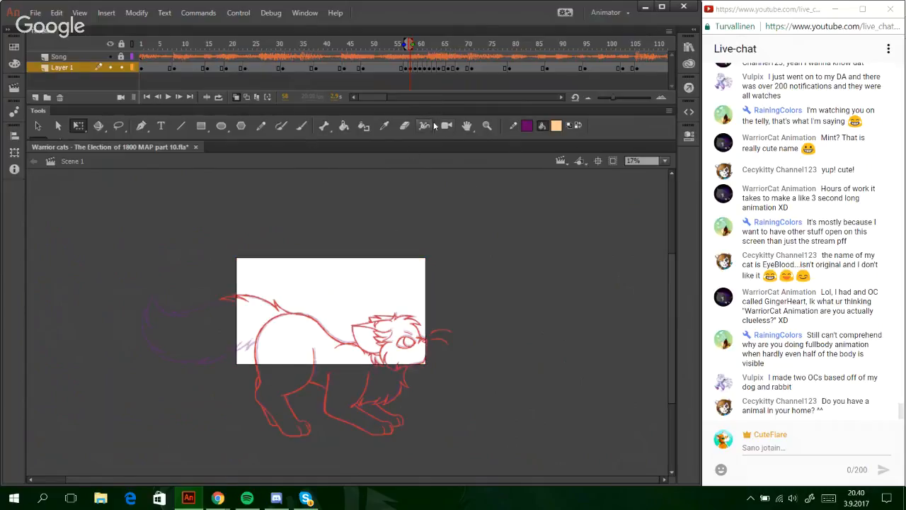
- Zoom in on the cat's back and sample the sketch red with the Eyedropper
{"action": "left_click", "coordinate": [486, 125]}
{"action": "mouse_move", "coordinate": [145, 284]}
{"action": "left_mouse_down"}
{"action": "mouse_move", "coordinate": [347, 389]}
{"action": "mouse_move", "coordinate": [336, 383]}
{"action": "left_mouse_up"}
{"action": "key", "text": "i"}
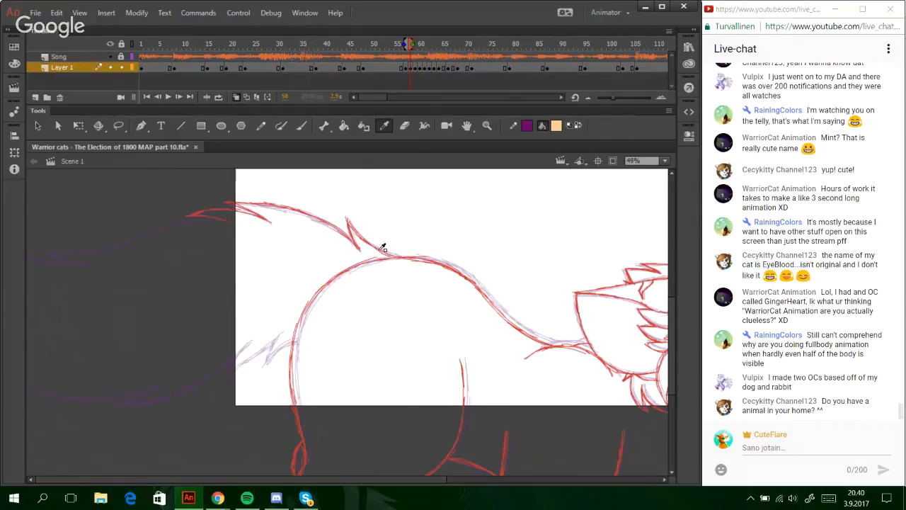
{"action": "left_click", "coordinate": [380, 252]}
{"action": "left_click", "coordinate": [262, 126]}
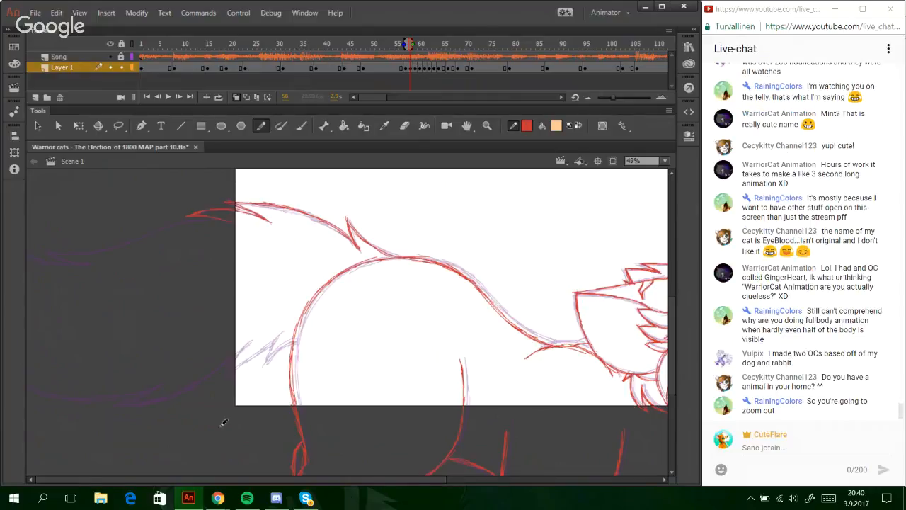
{"action": "left_click_drag", "start_coordinate": [383, 481], "coordinate": [269, 485]}
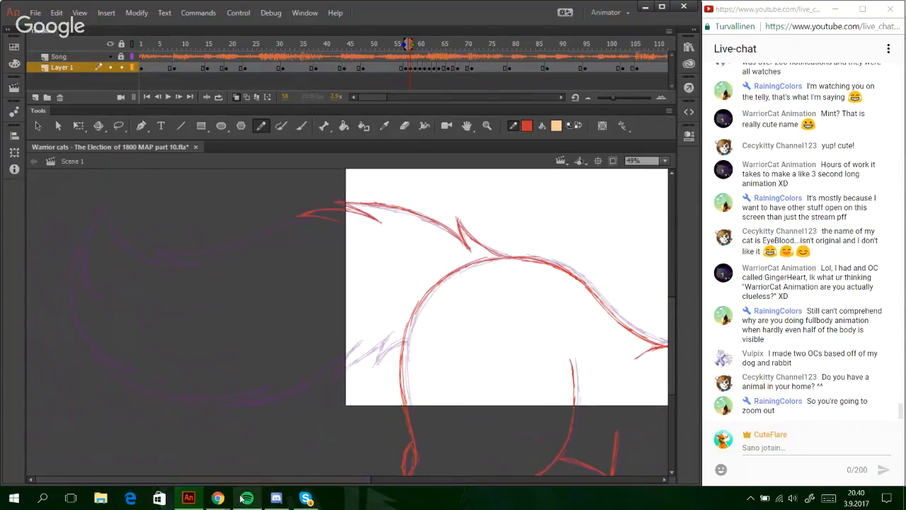
{"action": "mouse_move", "coordinate": [243, 497]}
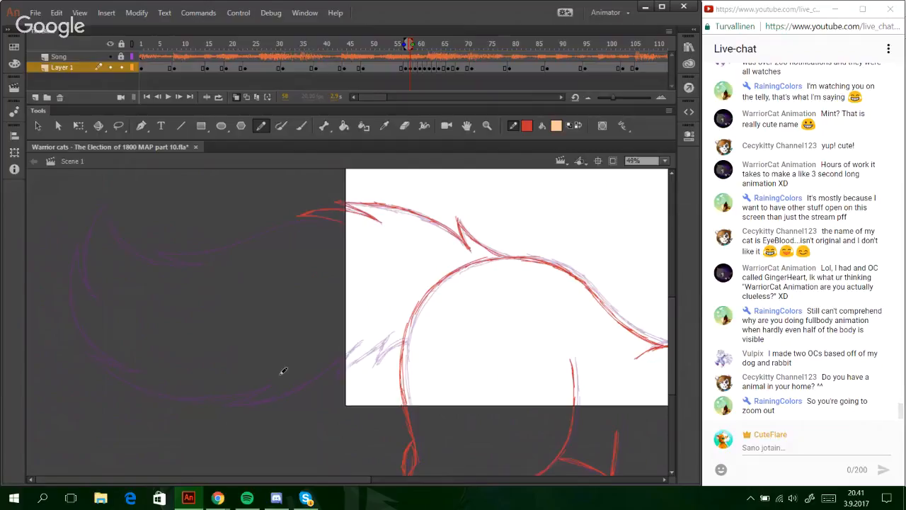
- Trace the rear fur tuft in red and begin the tail line left of the stage
{"action": "left_click", "coordinate": [487, 125]}
{"action": "left_click_drag", "start_coordinate": [32, 218], "coordinate": [474, 430]}
{"action": "key", "text": "shift+y"}
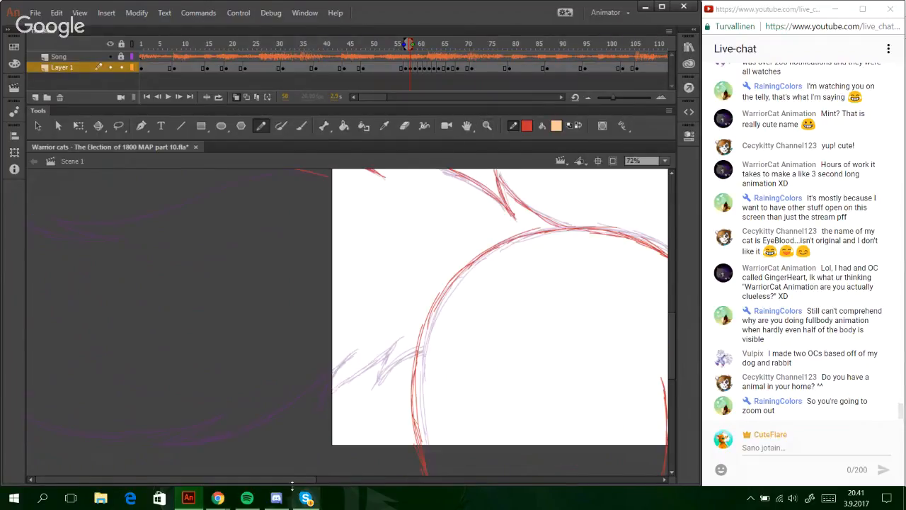
{"action": "left_click_drag", "start_coordinate": [377, 383], "coordinate": [418, 350]}
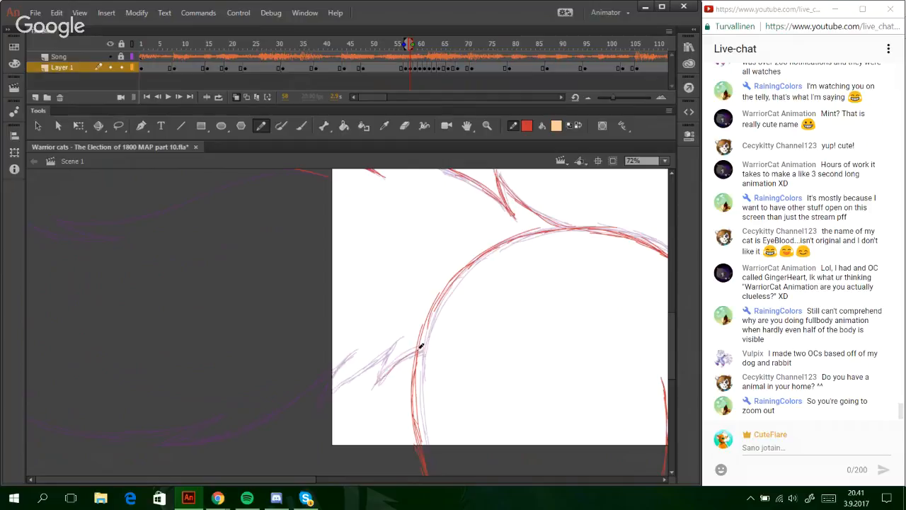
{"action": "mouse_move", "coordinate": [378, 385]}
{"action": "left_mouse_down"}
{"action": "mouse_move", "coordinate": [419, 350]}
{"action": "mouse_move", "coordinate": [377, 383]}
{"action": "mouse_move", "coordinate": [395, 342]}
{"action": "mouse_move", "coordinate": [345, 379]}
{"action": "mouse_move", "coordinate": [345, 360]}
{"action": "left_mouse_up"}
{"action": "key", "text": "ctrl+z"}
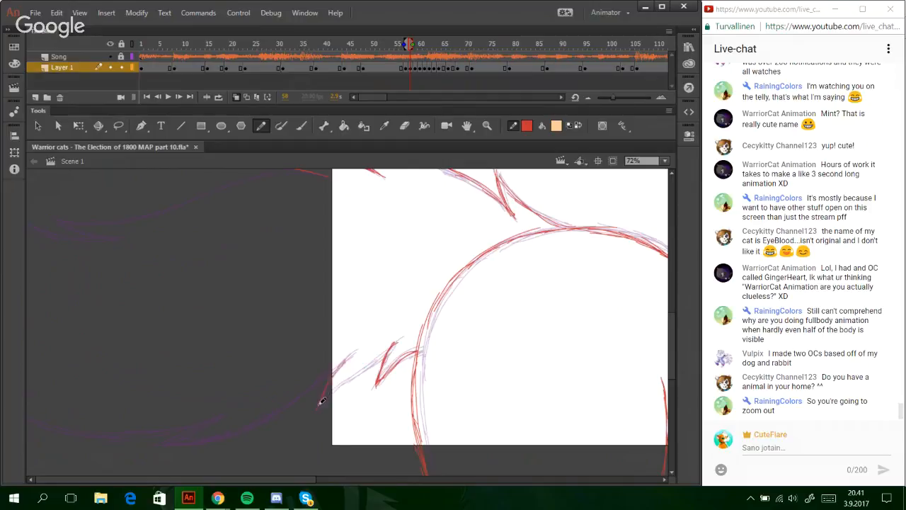
{"action": "mouse_move", "coordinate": [318, 405]}
{"action": "left_mouse_down"}
{"action": "mouse_move", "coordinate": [348, 359]}
{"action": "mouse_move", "coordinate": [320, 405]}
{"action": "mouse_move", "coordinate": [383, 356]}
{"action": "left_mouse_up"}
{"action": "left_click_drag", "start_coordinate": [336, 390], "coordinate": [393, 345]}
{"action": "left_click_drag", "start_coordinate": [339, 369], "coordinate": [356, 351]}
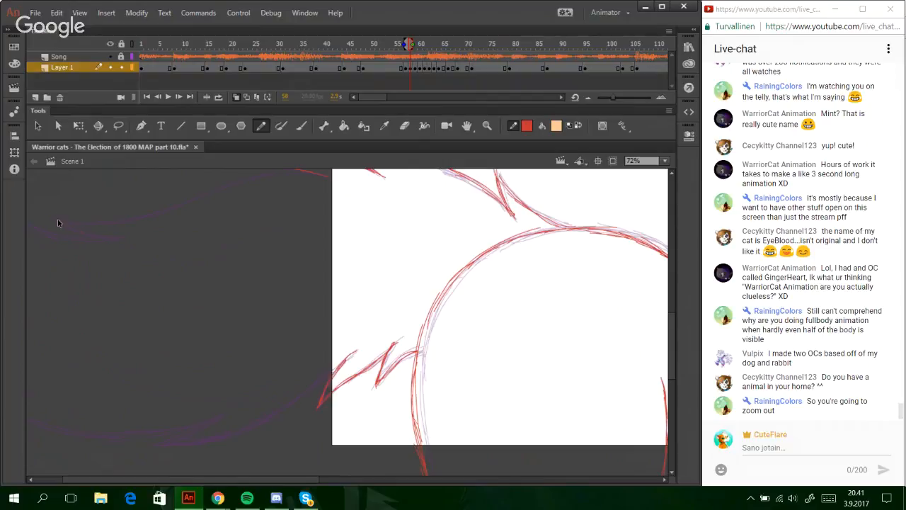
{"action": "mouse_move", "coordinate": [52, 220]}
{"action": "left_mouse_down"}
{"action": "mouse_move", "coordinate": [154, 213]}
{"action": "mouse_move", "coordinate": [199, 195]}
{"action": "left_mouse_up"}
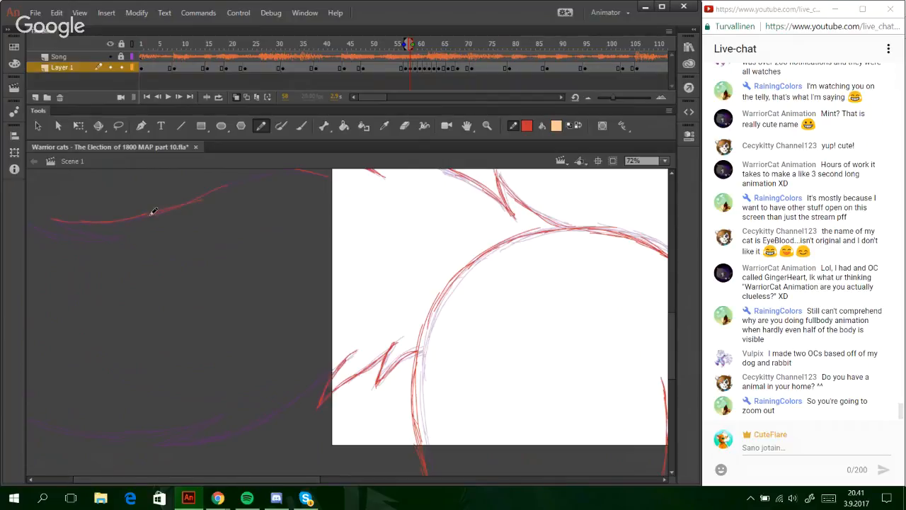
- Trace the tail's upper and lower curves in red, redrawing one stray diagonal stroke
{"action": "mouse_move", "coordinate": [149, 215]}
{"action": "left_mouse_down"}
{"action": "mouse_move", "coordinate": [295, 171]}
{"action": "mouse_move", "coordinate": [254, 178]}
{"action": "mouse_move", "coordinate": [313, 171]}
{"action": "left_mouse_up"}
{"action": "left_click_drag", "start_coordinate": [288, 482], "coordinate": [230, 486]}
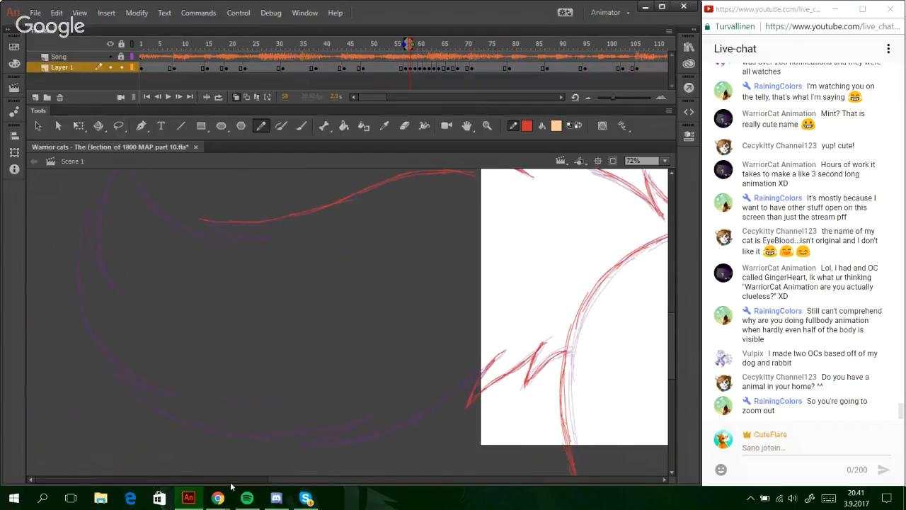
{"action": "mouse_move", "coordinate": [306, 444]}
{"action": "left_mouse_down"}
{"action": "mouse_move", "coordinate": [380, 436]}
{"action": "mouse_move", "coordinate": [414, 422]}
{"action": "left_mouse_up"}
{"action": "mouse_move", "coordinate": [352, 437]}
{"action": "left_mouse_down"}
{"action": "mouse_move", "coordinate": [437, 405]}
{"action": "mouse_move", "coordinate": [424, 407]}
{"action": "mouse_move", "coordinate": [428, 413]}
{"action": "mouse_move", "coordinate": [487, 359]}
{"action": "mouse_move", "coordinate": [417, 422]}
{"action": "mouse_move", "coordinate": [498, 354]}
{"action": "left_mouse_up"}
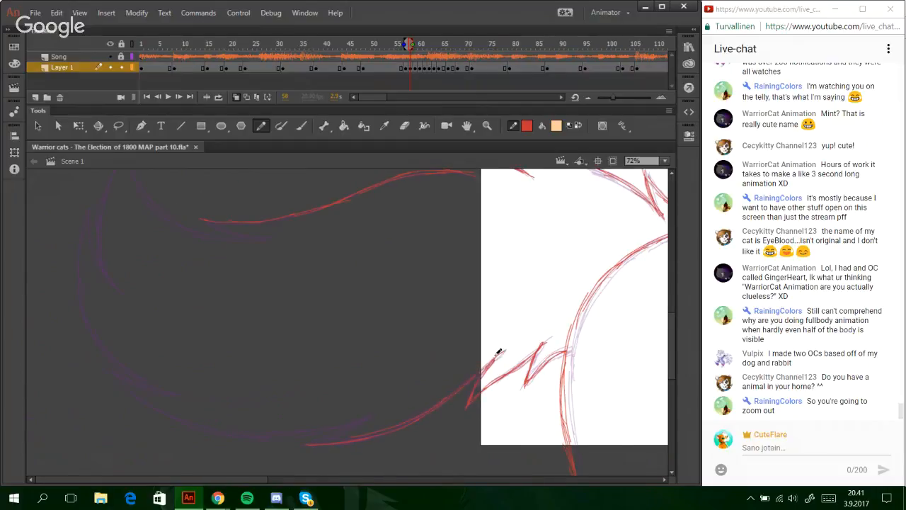
{"action": "mouse_move", "coordinate": [202, 216]}
{"action": "left_mouse_down"}
{"action": "mouse_move", "coordinate": [248, 234]}
{"action": "mouse_move", "coordinate": [232, 230]}
{"action": "mouse_move", "coordinate": [272, 231]}
{"action": "left_mouse_up"}
{"action": "mouse_move", "coordinate": [117, 371]}
{"action": "left_mouse_down"}
{"action": "mouse_move", "coordinate": [241, 425]}
{"action": "mouse_move", "coordinate": [373, 417]}
{"action": "left_mouse_up"}
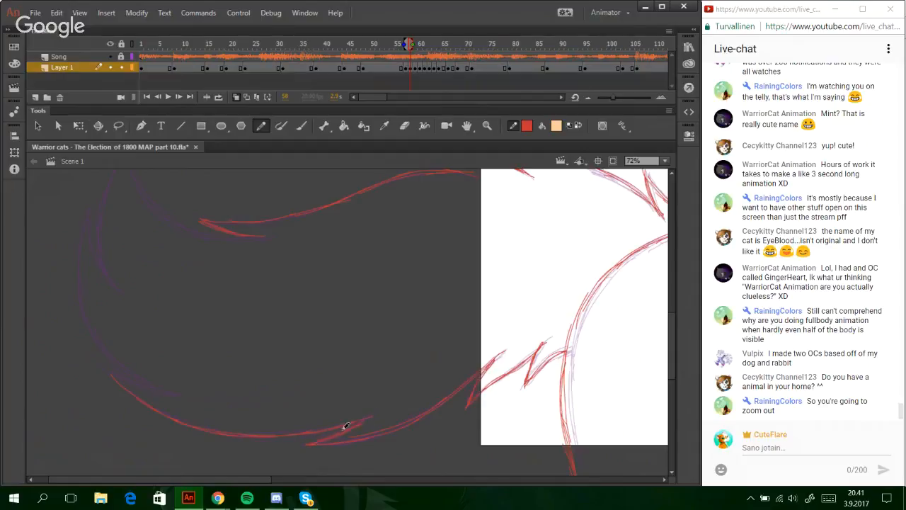
{"action": "key", "text": "ctrl+z"}
{"action": "left_click_drag", "start_coordinate": [310, 443], "coordinate": [367, 416]}
- Trace the tail's lower-left and left edges with fur spikes, then draw the stroke from the tip
{"action": "left_click_drag", "start_coordinate": [112, 374], "coordinate": [182, 392]}
{"action": "left_click_drag", "start_coordinate": [128, 378], "coordinate": [174, 393]}
{"action": "mouse_move", "coordinate": [104, 353]}
{"action": "left_mouse_down"}
{"action": "mouse_move", "coordinate": [162, 392]}
{"action": "mouse_move", "coordinate": [118, 365]}
{"action": "left_mouse_up"}
{"action": "left_click_drag", "start_coordinate": [89, 303], "coordinate": [114, 360]}
{"action": "mouse_move", "coordinate": [83, 263]}
{"action": "left_mouse_down"}
{"action": "mouse_move", "coordinate": [101, 345]}
{"action": "mouse_move", "coordinate": [82, 259]}
{"action": "left_mouse_up"}
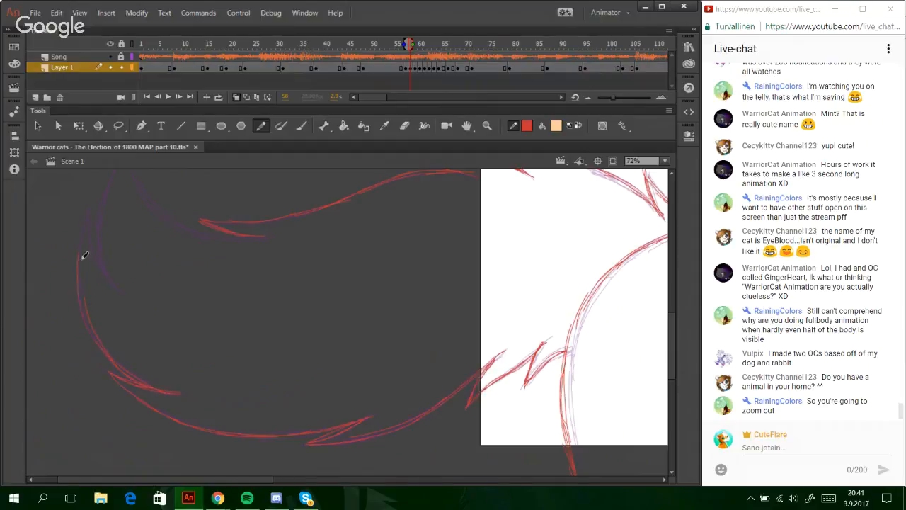
{"action": "mouse_move", "coordinate": [96, 334]}
{"action": "left_mouse_down"}
{"action": "mouse_move", "coordinate": [89, 233]}
{"action": "mouse_move", "coordinate": [80, 253]}
{"action": "mouse_move", "coordinate": [91, 213]}
{"action": "mouse_move", "coordinate": [102, 258]}
{"action": "left_mouse_up"}
{"action": "left_click_drag", "start_coordinate": [89, 222], "coordinate": [114, 277]}
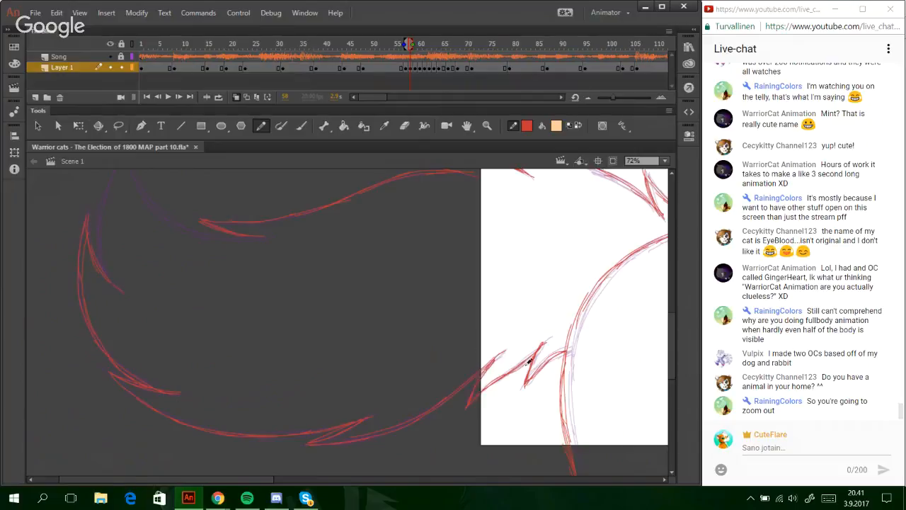
{"action": "scroll", "coordinate": [668, 338], "scroll_direction": "up", "scroll_amount": 2}
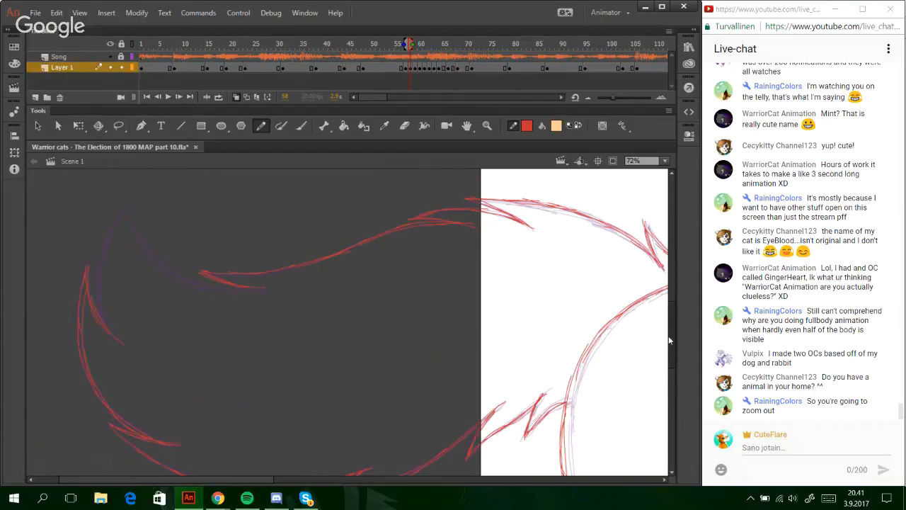
{"action": "scroll", "coordinate": [669, 341], "scroll_direction": "up", "scroll_amount": 2}
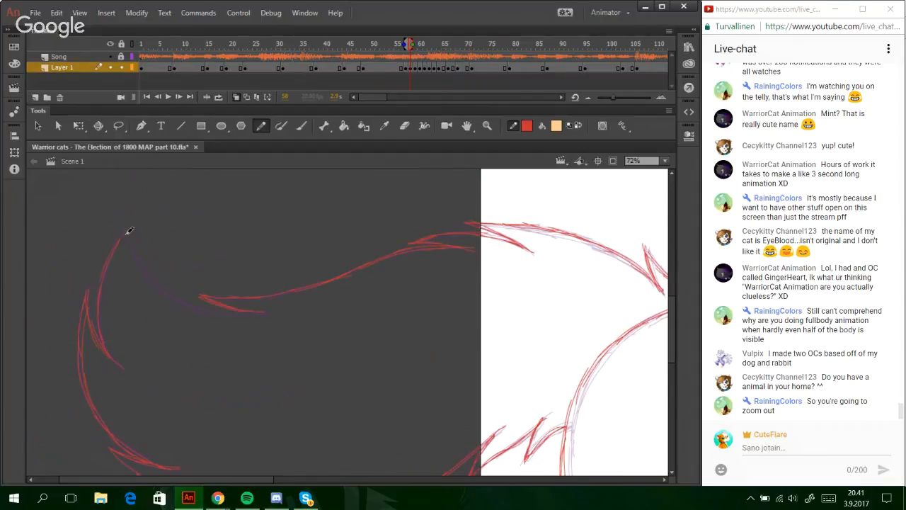
{"action": "left_click_drag", "start_coordinate": [132, 226], "coordinate": [158, 271]}
{"action": "key", "text": "ctrl+z"}
{"action": "mouse_move", "coordinate": [131, 227]}
{"action": "left_mouse_down"}
{"action": "mouse_move", "coordinate": [150, 275]}
{"action": "mouse_move", "coordinate": [173, 297]}
{"action": "mouse_move", "coordinate": [234, 306]}
{"action": "left_mouse_up"}
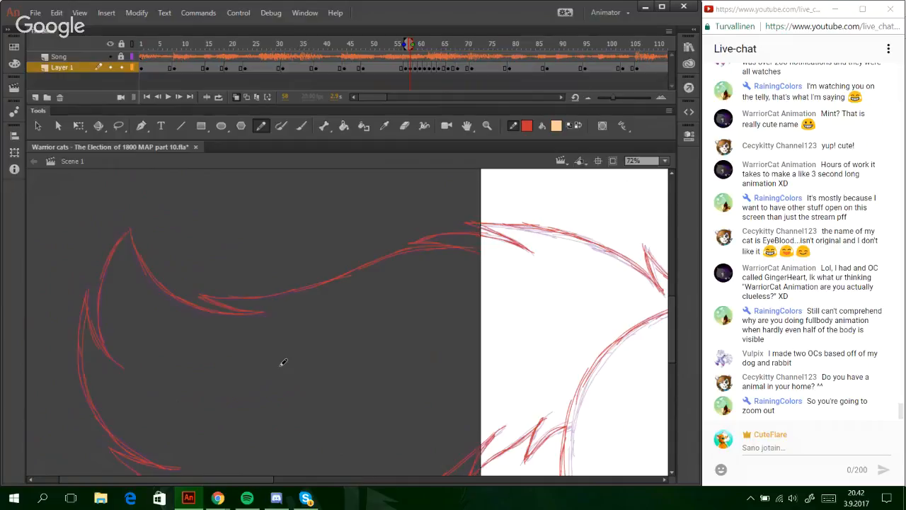
- View the stage at 50% and pan with the scrollbars to frame the tail sketch
{"action": "left_click", "coordinate": [667, 161]}
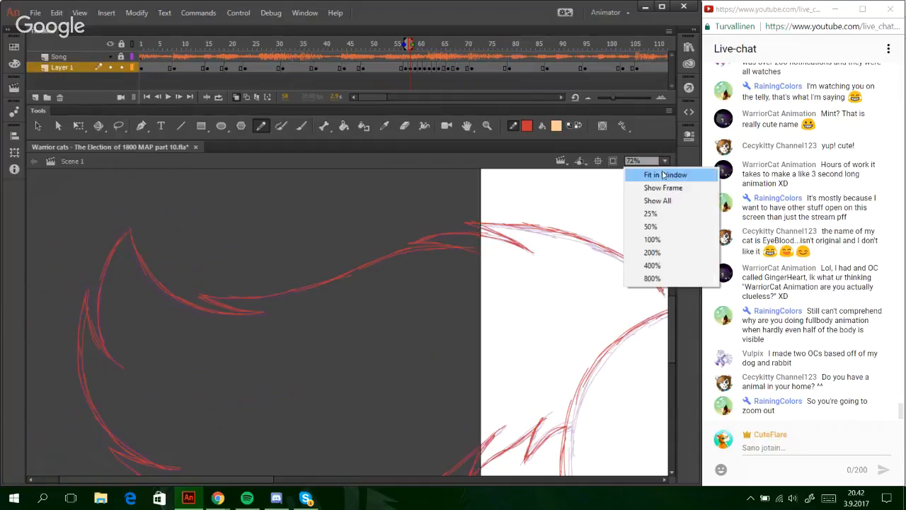
{"action": "left_click", "coordinate": [673, 227]}
{"action": "left_click", "coordinate": [368, 480]}
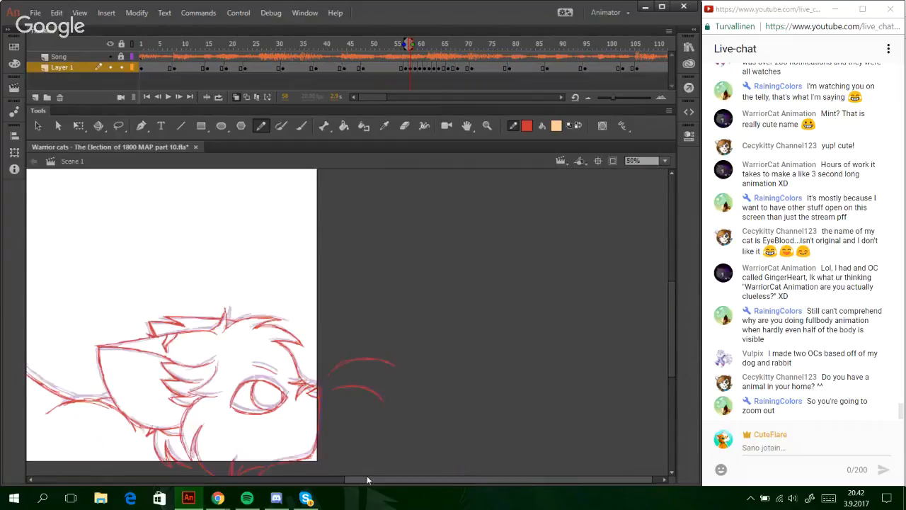
{"action": "left_click_drag", "start_coordinate": [368, 480], "coordinate": [120, 435]}
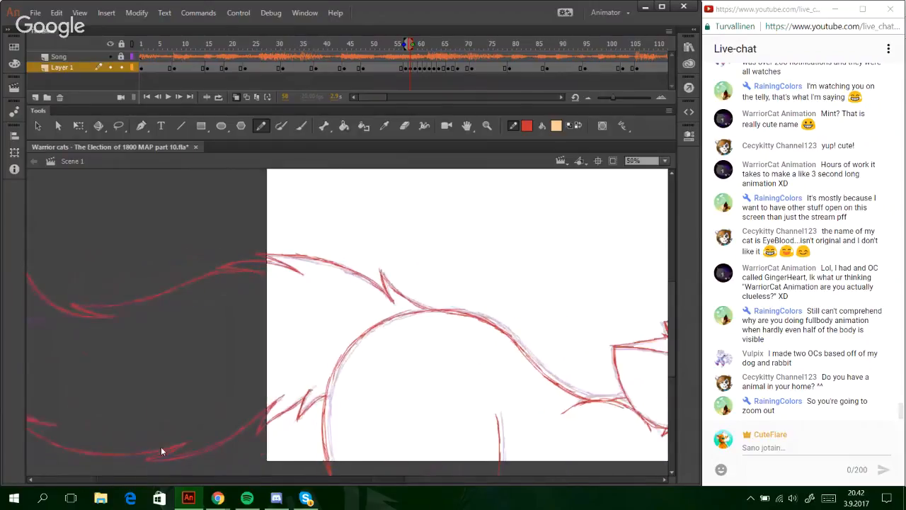
{"action": "left_click", "coordinate": [495, 479]}
{"action": "left_click_drag", "start_coordinate": [669, 339], "coordinate": [670, 388]}
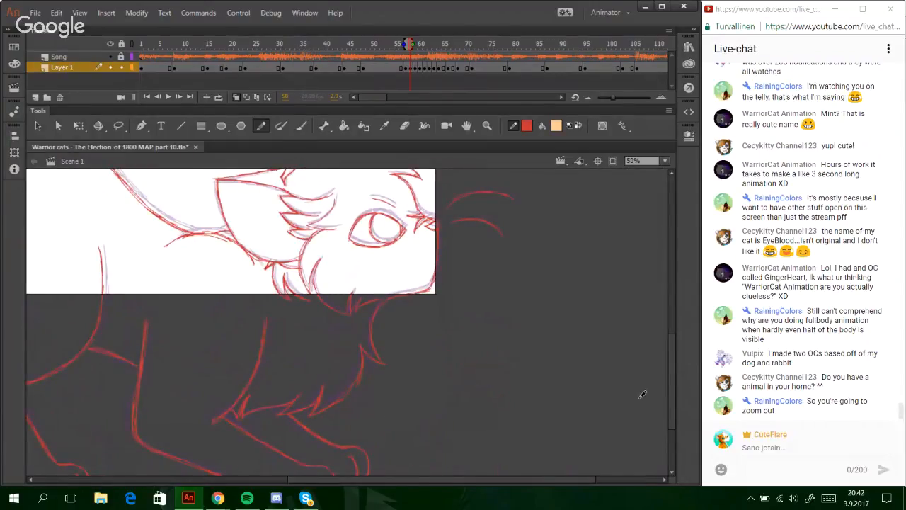
{"action": "left_click", "coordinate": [404, 125]}
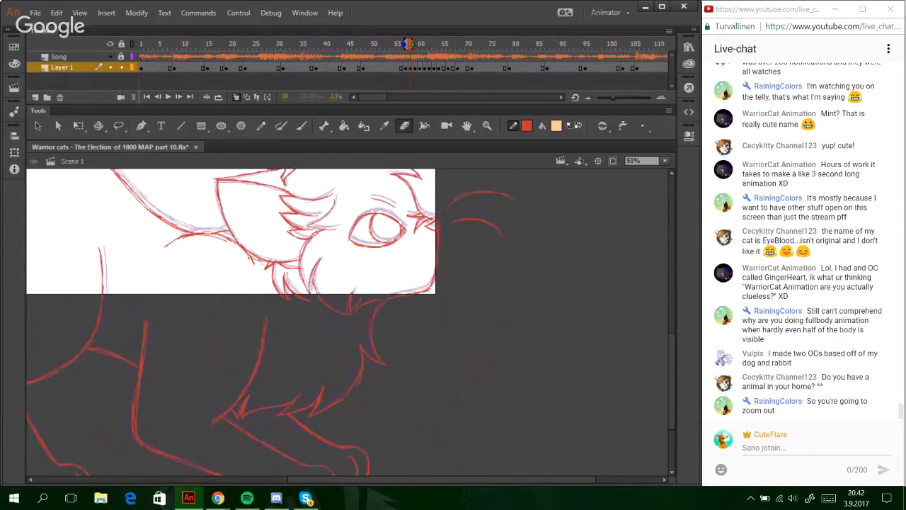
{"action": "left_click", "coordinate": [261, 125]}
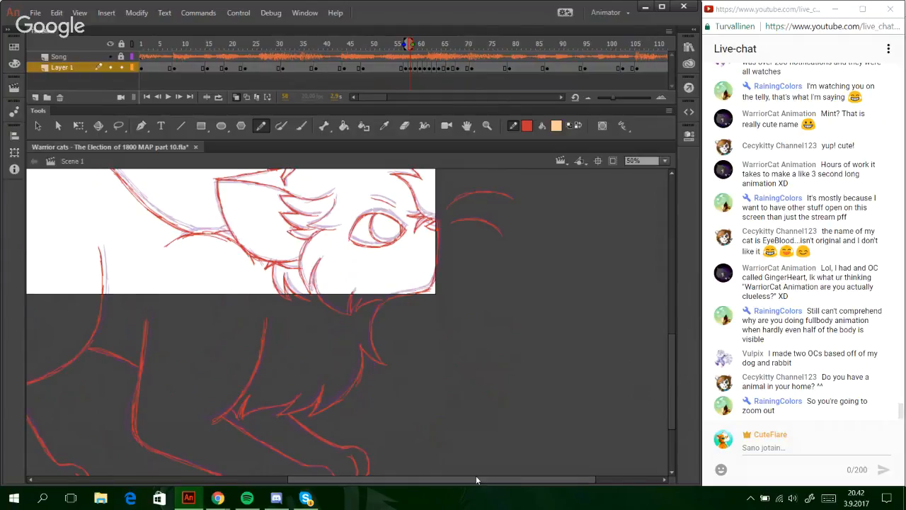
- Pan the stage further and scrub forward from frame 58 through the later frames
{"action": "left_click_drag", "start_coordinate": [476, 480], "coordinate": [173, 487]}
{"action": "left_click_drag", "start_coordinate": [672, 338], "coordinate": [649, 392]}
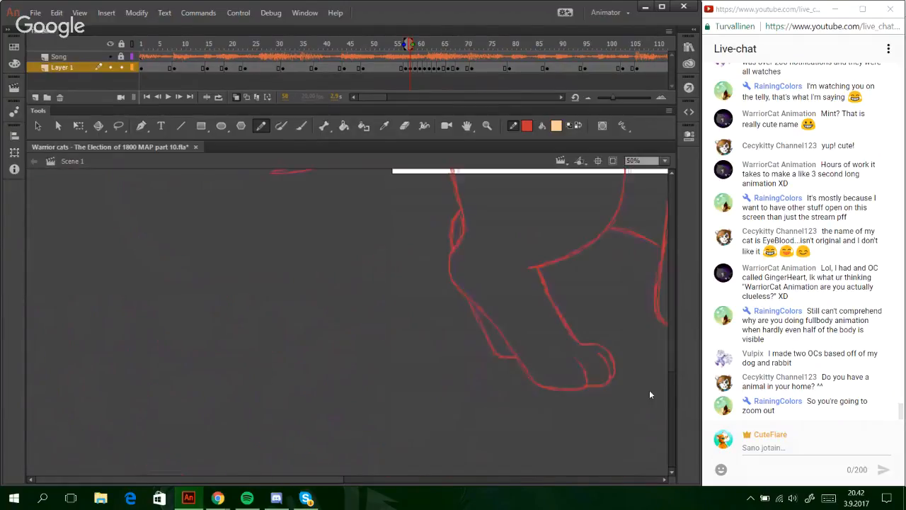
{"action": "left_click", "coordinate": [354, 480]}
{"action": "left_click_drag", "start_coordinate": [366, 487], "coordinate": [302, 487]}
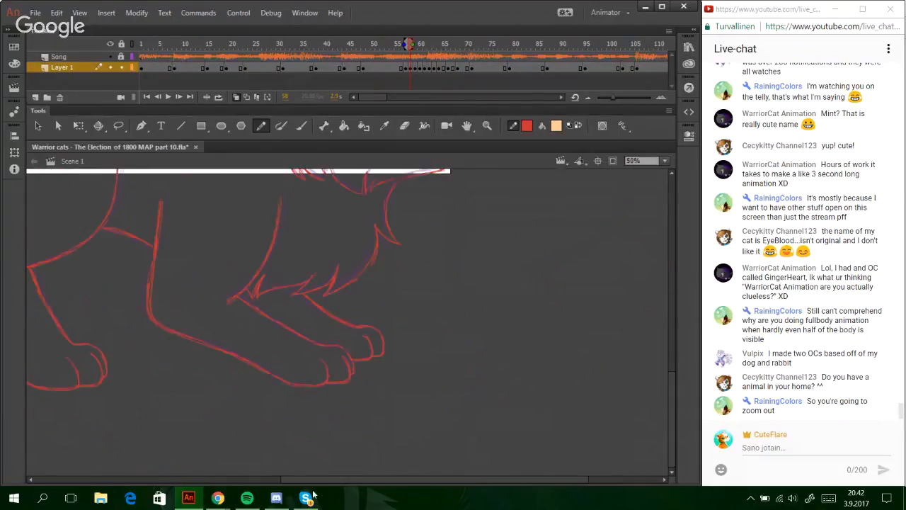
{"action": "left_click_drag", "start_coordinate": [673, 388], "coordinate": [663, 332]}
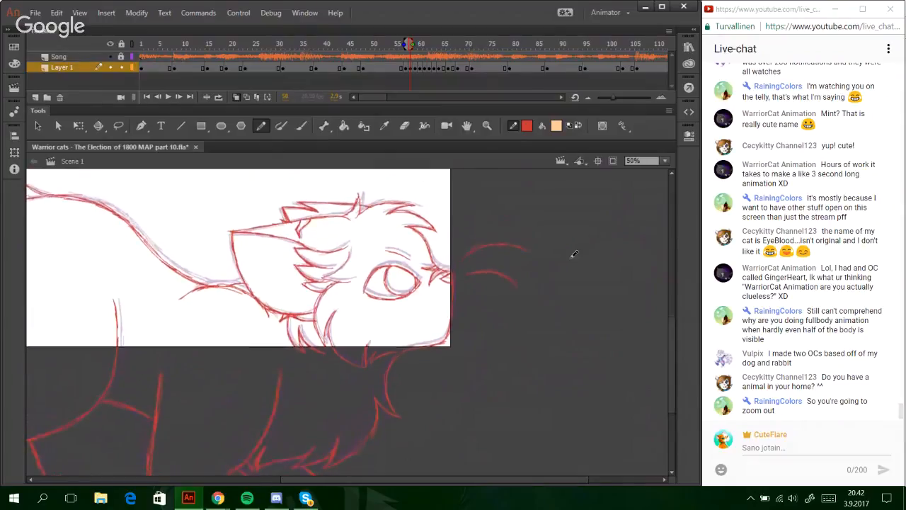
{"action": "left_click_drag", "start_coordinate": [376, 45], "coordinate": [442, 44]}
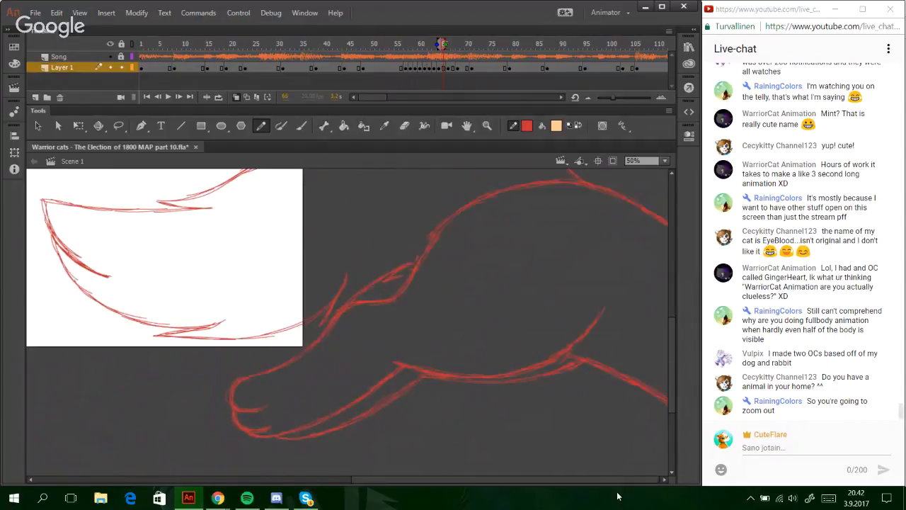
- At 25% zoom, review frames 63–67, then return to frame 55 and fit it with Show All
{"action": "left_click", "coordinate": [664, 161]}
{"action": "left_click", "coordinate": [651, 211]}
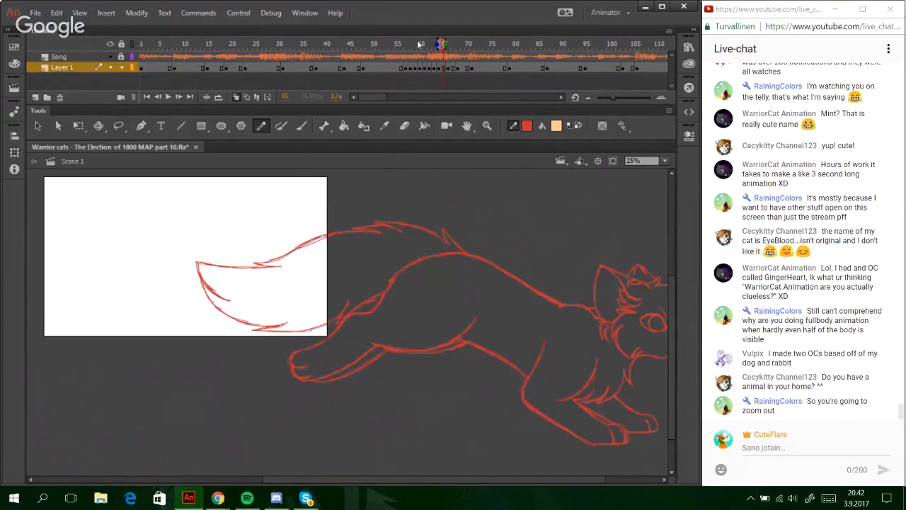
{"action": "mouse_move", "coordinate": [419, 45]}
{"action": "left_mouse_down"}
{"action": "mouse_move", "coordinate": [461, 47]}
{"action": "mouse_move", "coordinate": [391, 45]}
{"action": "mouse_move", "coordinate": [449, 44]}
{"action": "left_mouse_up"}
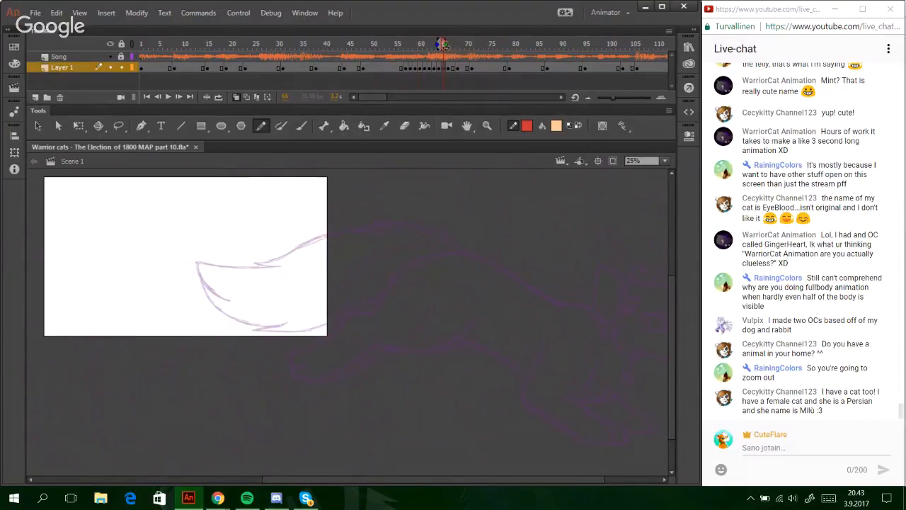
{"action": "left_click", "coordinate": [435, 69]}
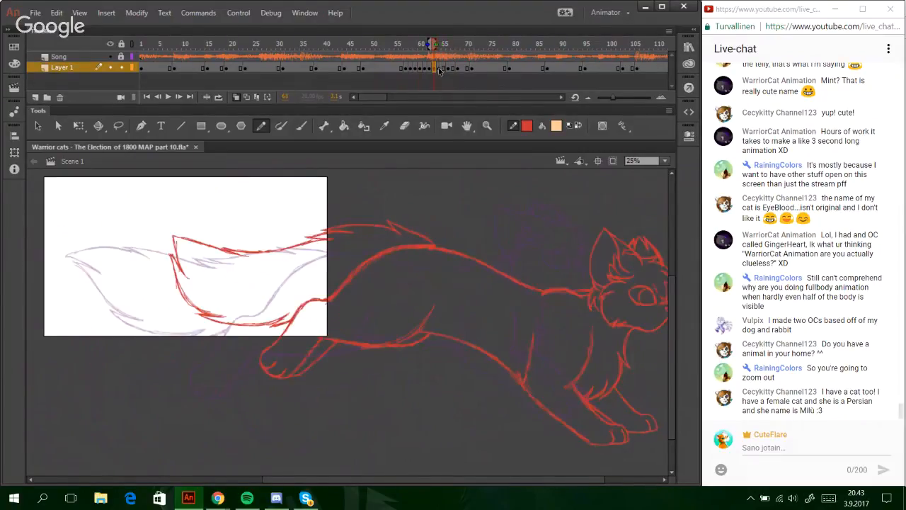
{"action": "left_click", "coordinate": [439, 69]}
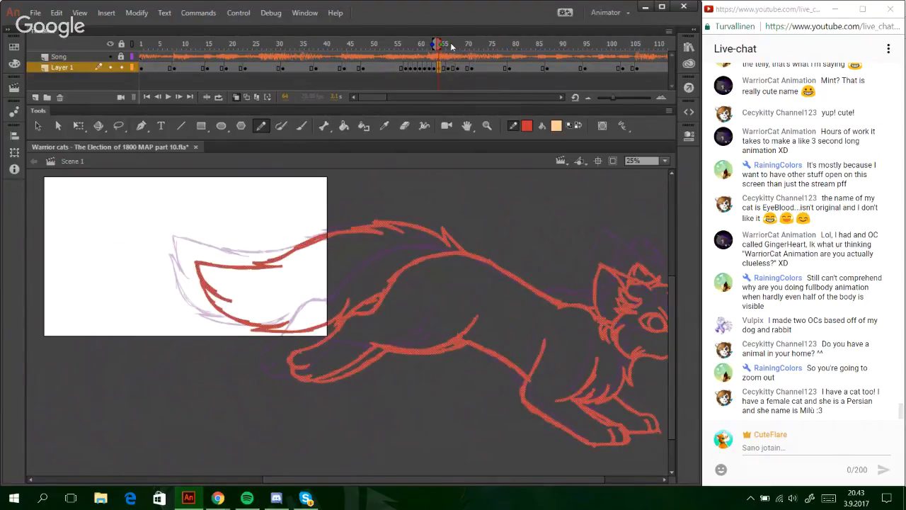
{"action": "mouse_move", "coordinate": [451, 47]}
{"action": "left_mouse_down"}
{"action": "mouse_move", "coordinate": [445, 45]}
{"action": "mouse_move", "coordinate": [466, 45]}
{"action": "mouse_move", "coordinate": [434, 46]}
{"action": "mouse_move", "coordinate": [464, 44]}
{"action": "left_mouse_up"}
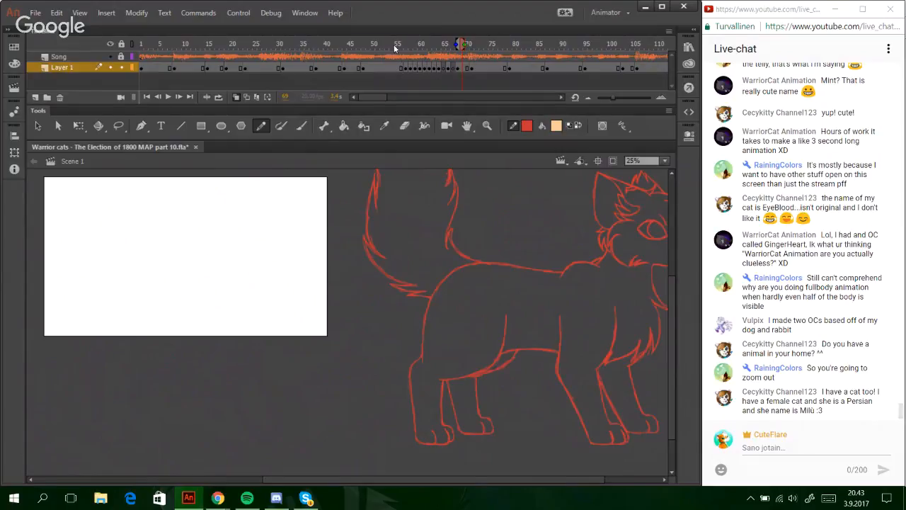
{"action": "left_click", "coordinate": [395, 46]}
{"action": "left_click", "coordinate": [665, 161]}
{"action": "left_click", "coordinate": [641, 201]}
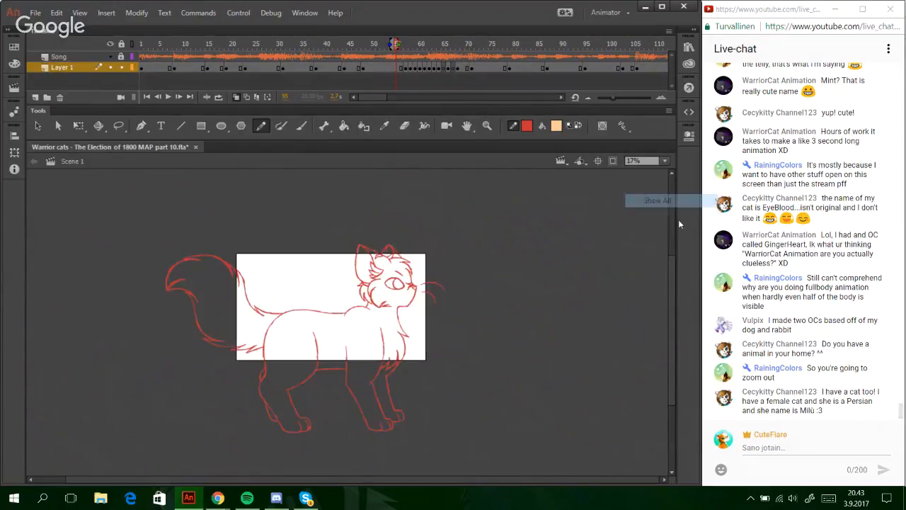
- Zoom in around the cat and scrub through frames 42 to 53
{"action": "left_click", "coordinate": [487, 125]}
{"action": "left_click_drag", "start_coordinate": [186, 213], "coordinate": [438, 479]}
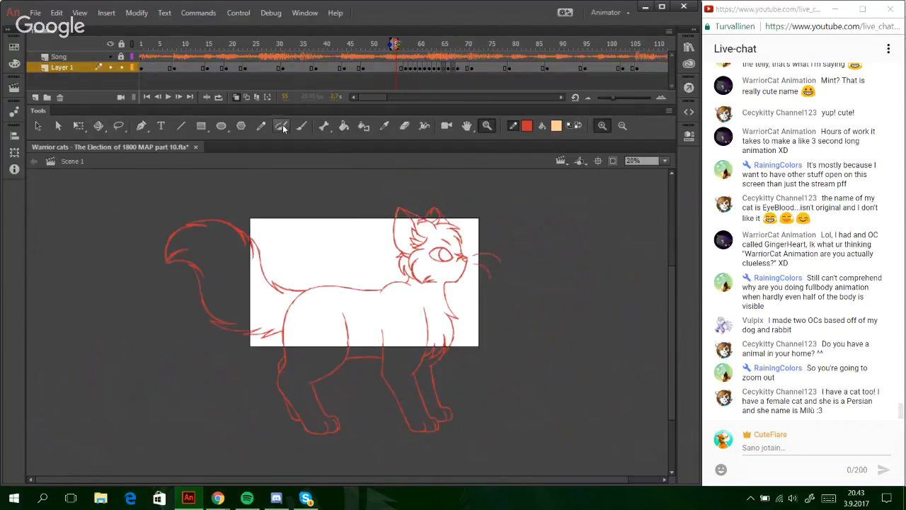
{"action": "left_click", "coordinate": [261, 125]}
{"action": "left_click", "coordinate": [353, 44]}
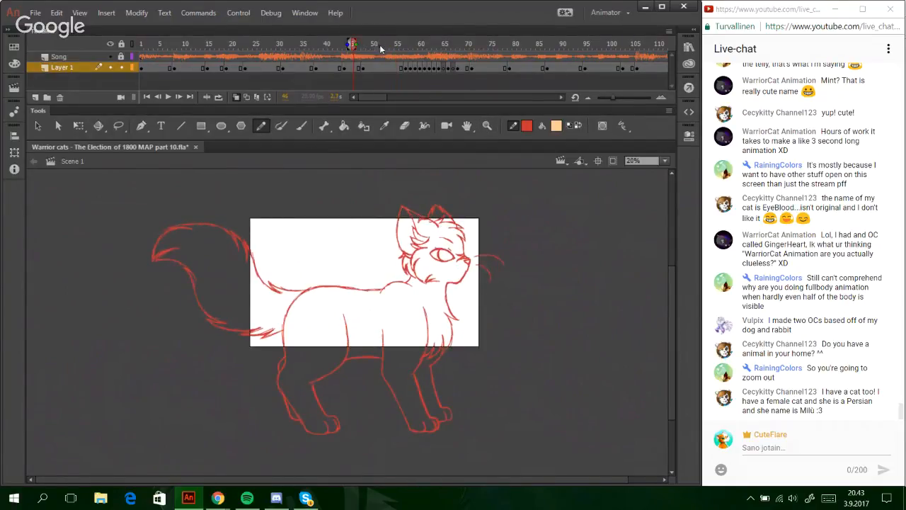
{"action": "left_click", "coordinate": [380, 46]}
{"action": "left_click", "coordinate": [334, 46]}
{"action": "left_click_drag", "start_coordinate": [357, 46], "coordinate": [465, 60]}
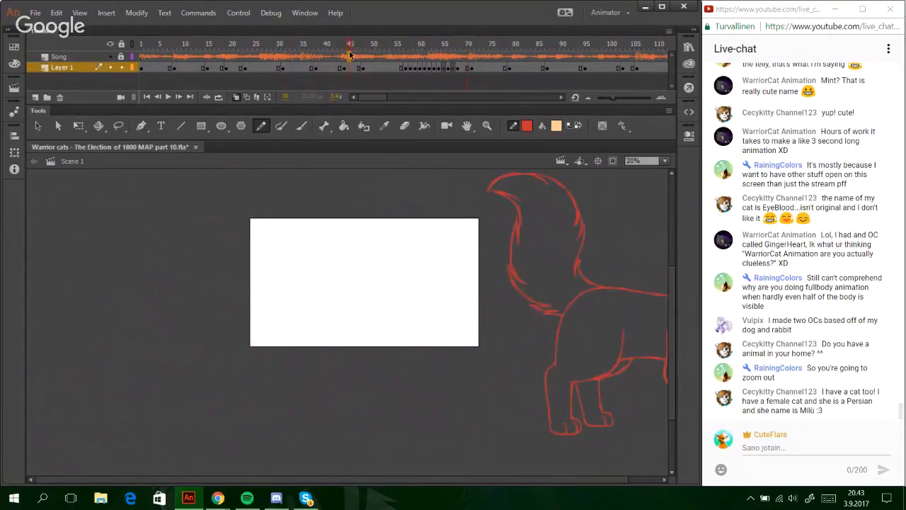
{"action": "left_click_drag", "start_coordinate": [348, 56], "coordinate": [385, 57]}
- Flip between frames 55–57 to compare poses, then play through frames 44 to 60
{"action": "left_click", "coordinate": [406, 68]}
{"action": "left_click_drag", "start_coordinate": [449, 47], "coordinate": [363, 48]}
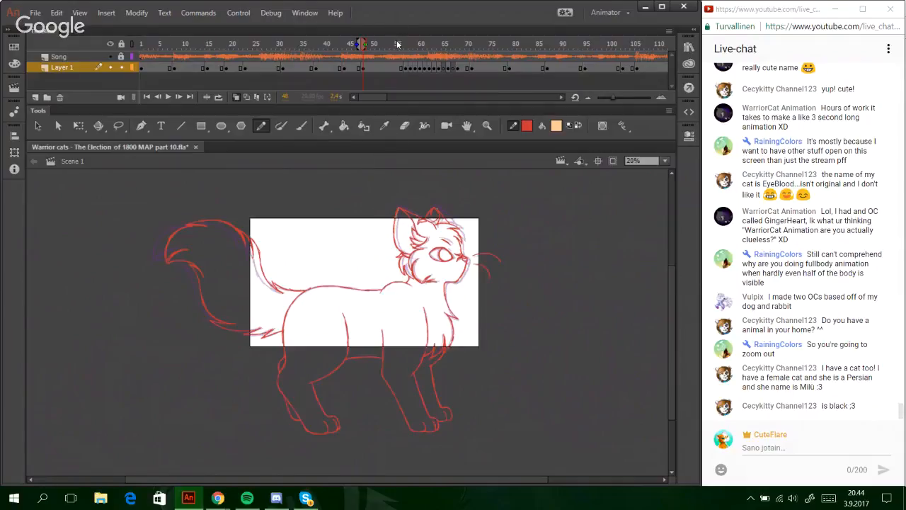
{"action": "mouse_move", "coordinate": [398, 46]}
{"action": "left_mouse_down"}
{"action": "mouse_move", "coordinate": [408, 47]}
{"action": "mouse_move", "coordinate": [400, 44]}
{"action": "left_mouse_up"}
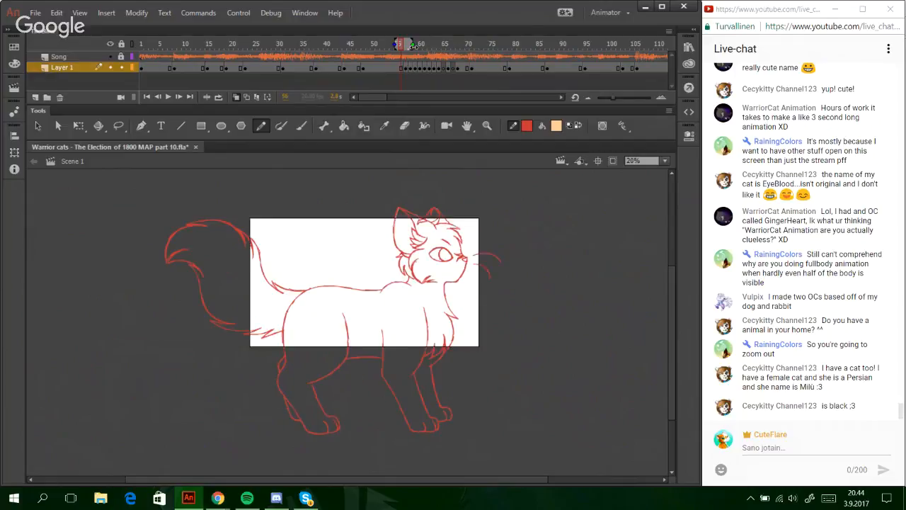
{"action": "left_click", "coordinate": [397, 45]}
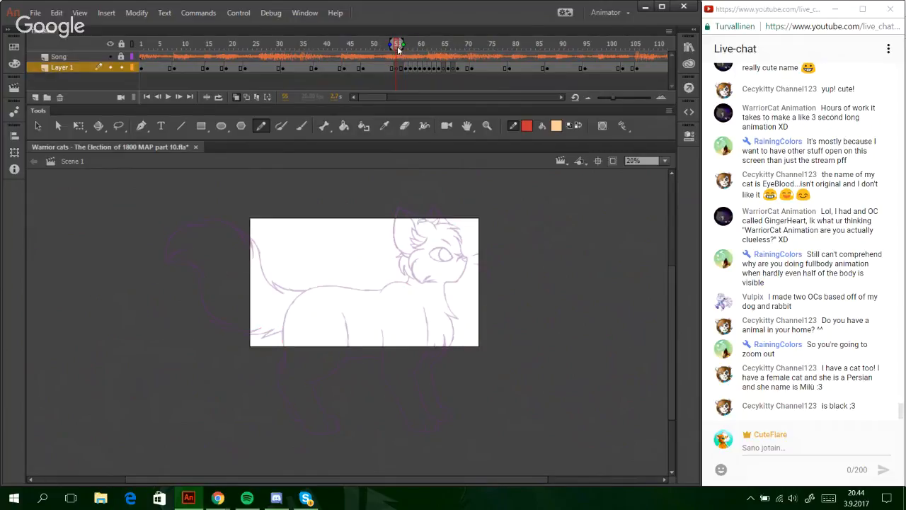
{"action": "left_click", "coordinate": [400, 46]}
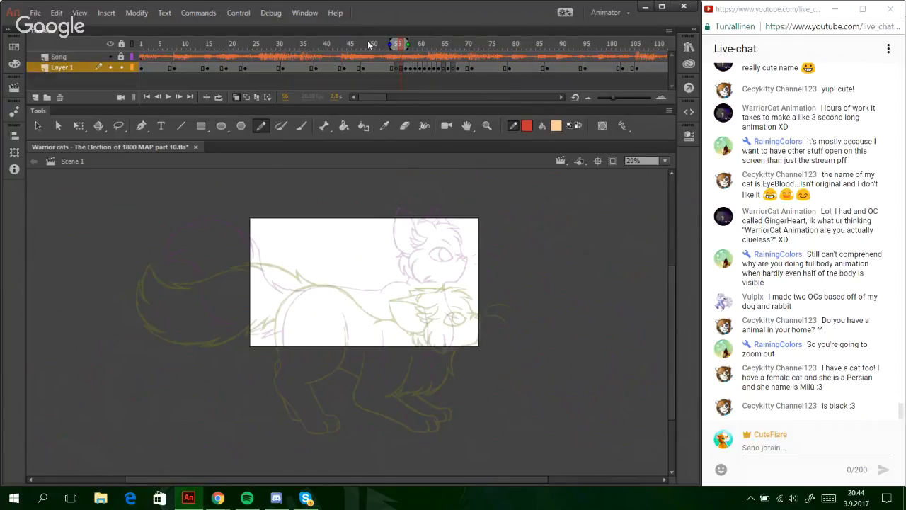
{"action": "left_click", "coordinate": [340, 44]}
{"action": "mouse_move", "coordinate": [340, 44]}
{"action": "left_mouse_down"}
{"action": "mouse_move", "coordinate": [446, 51]}
{"action": "mouse_move", "coordinate": [358, 50]}
{"action": "left_mouse_up"}
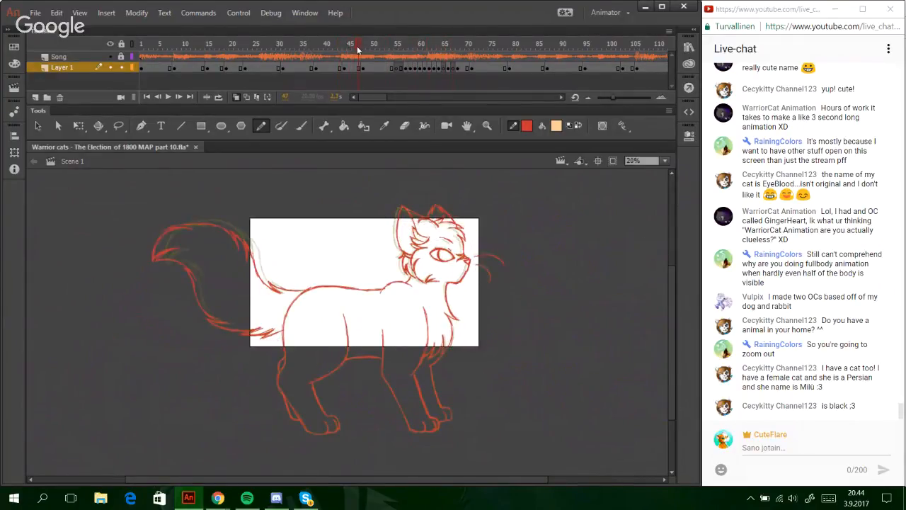
- Make frames 46 and 56 empty keyframes and extend the onion-skin range by one frame
{"action": "left_click", "coordinate": [353, 46]}
{"action": "key", "text": "F7"}
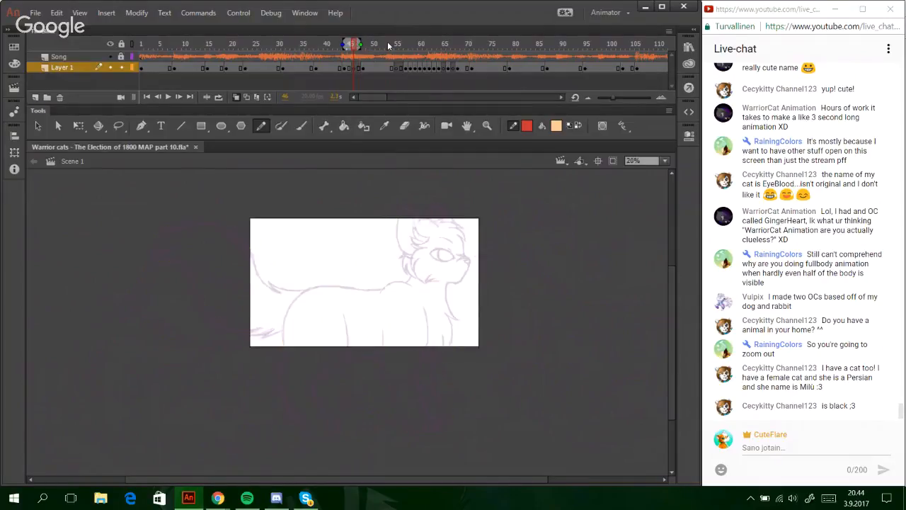
{"action": "left_click_drag", "start_coordinate": [361, 44], "coordinate": [366, 44]}
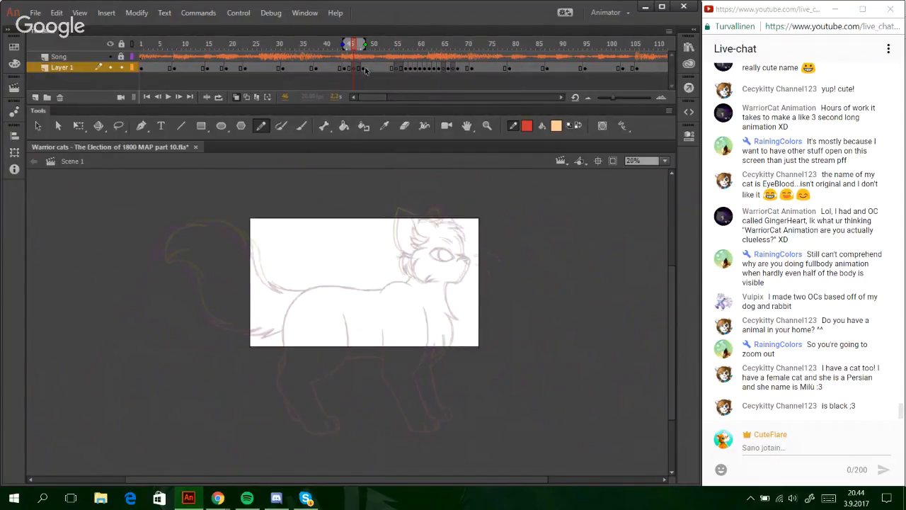
{"action": "left_click", "coordinate": [400, 45]}
{"action": "key", "text": "F7"}
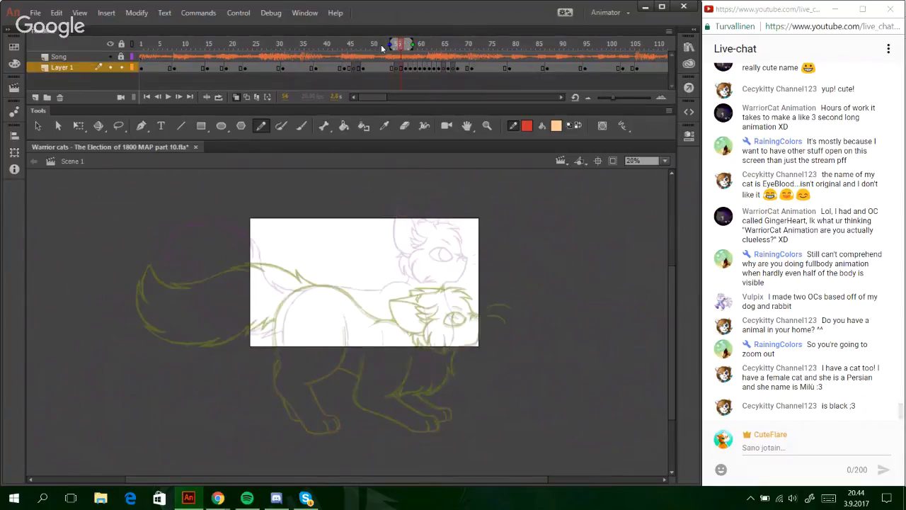
- Scrub the run from frame 1 through 45, ending on tail frame 65
{"action": "left_click", "coordinate": [333, 44]}
{"action": "left_click", "coordinate": [353, 47]}
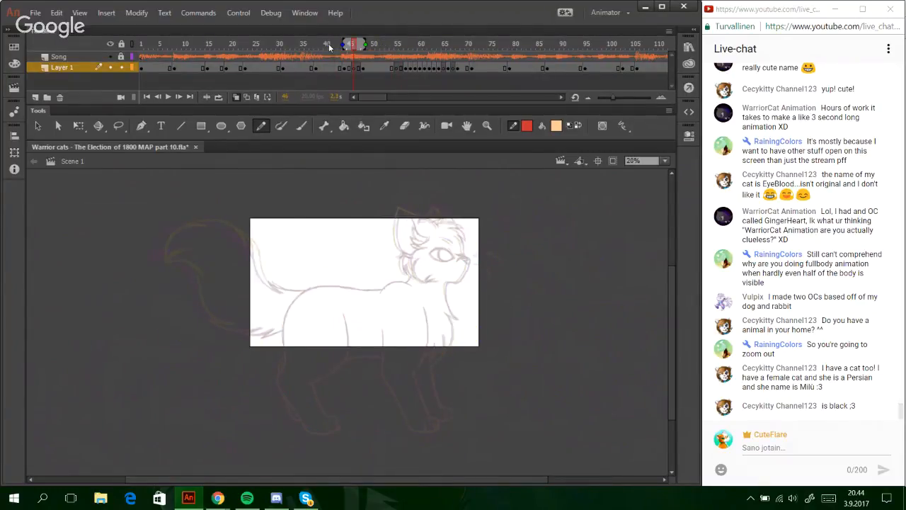
{"action": "left_click", "coordinate": [170, 44]}
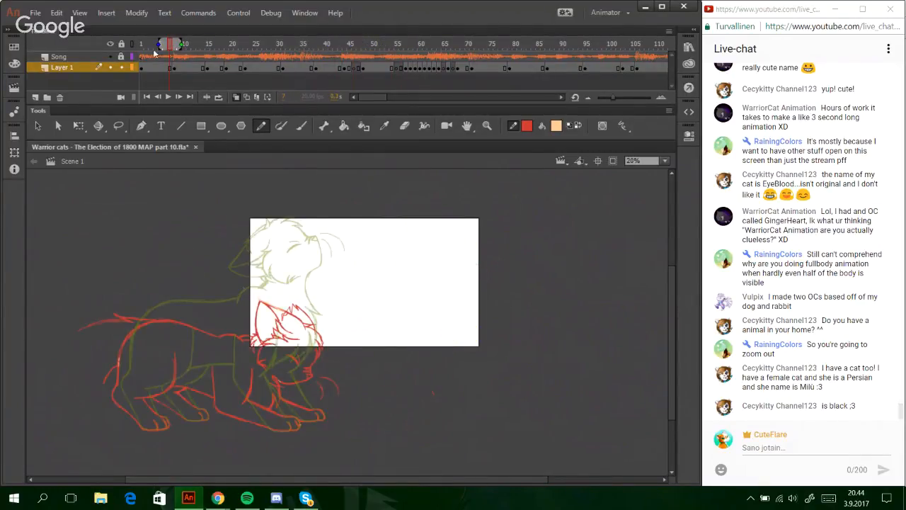
{"action": "left_click_drag", "start_coordinate": [147, 46], "coordinate": [256, 68]}
{"action": "left_click_drag", "start_coordinate": [280, 70], "coordinate": [396, 79]}
{"action": "left_click", "coordinate": [446, 45]}
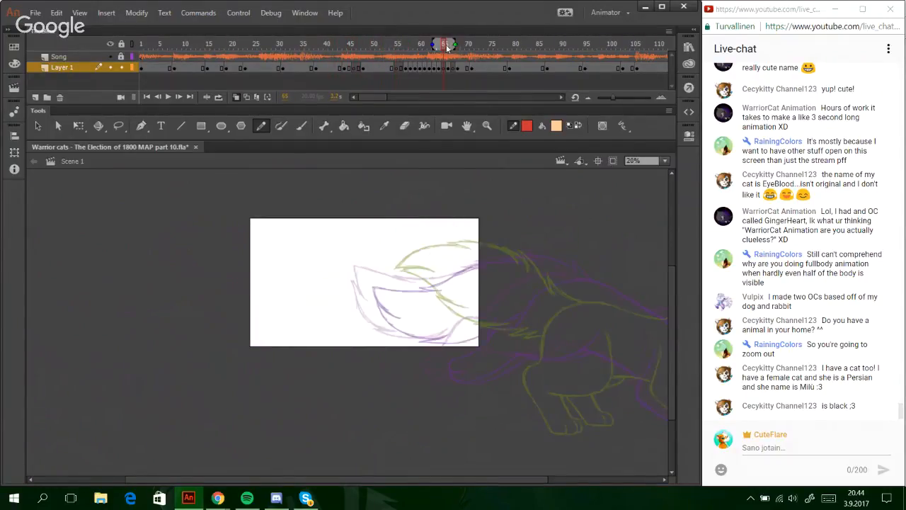
{"action": "left_click_drag", "start_coordinate": [446, 45], "coordinate": [449, 45]}
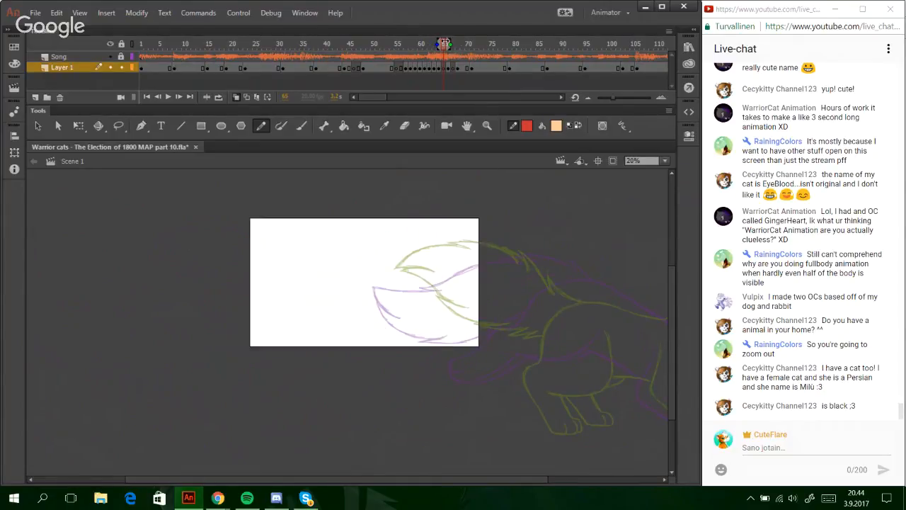
- Zoom the stage to 44%, then compare frame 66 before returning to frame 65 with the Pencil
{"action": "left_click", "coordinate": [487, 127]}
{"action": "left_click", "coordinate": [460, 283]}
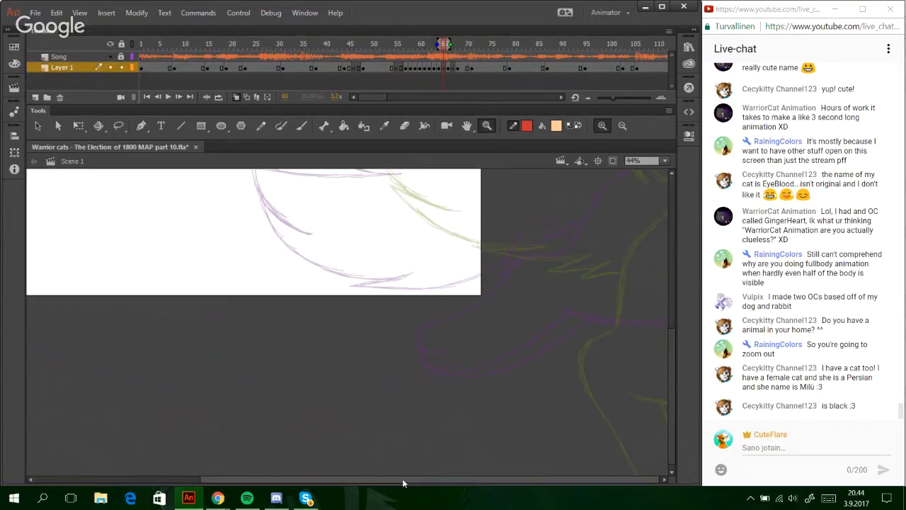
{"action": "left_click", "coordinate": [260, 126]}
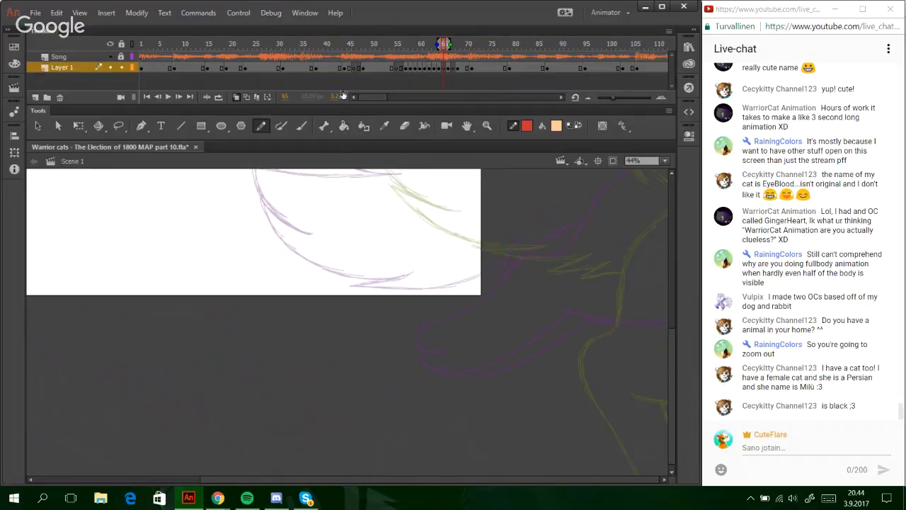
{"action": "left_click", "coordinate": [179, 97]}
{"action": "left_click_drag", "start_coordinate": [449, 480], "coordinate": [623, 482]}
{"action": "left_click_drag", "start_coordinate": [528, 481], "coordinate": [413, 482]}
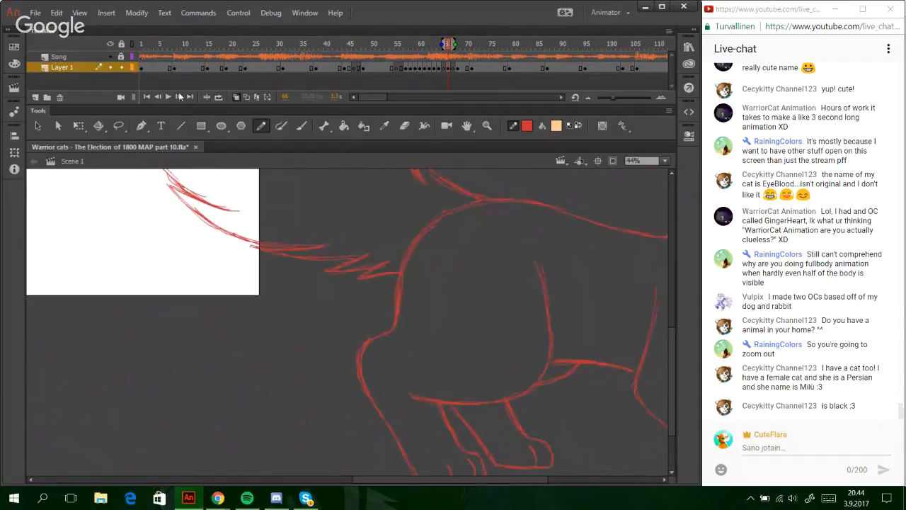
{"action": "left_click", "coordinate": [158, 96]}
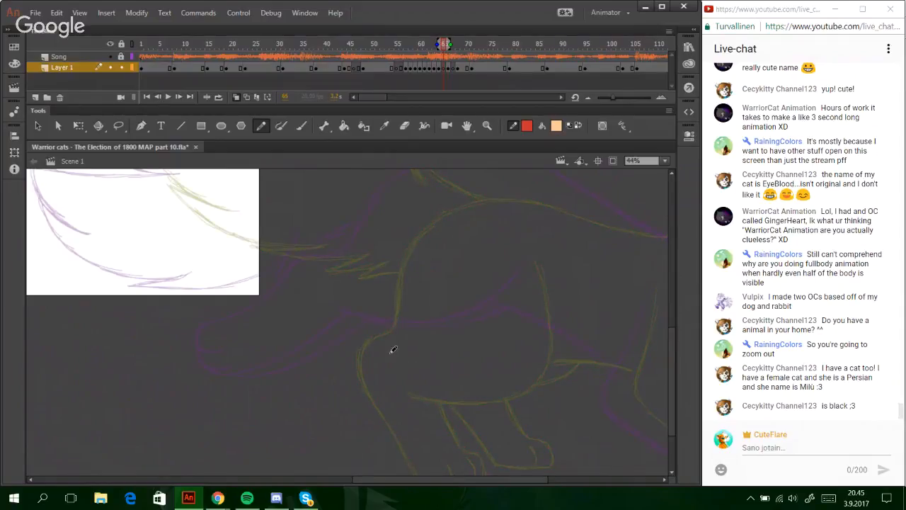
- Sketch the red haunch curve, a short back line and a leg's front edge
{"action": "mouse_move", "coordinate": [411, 358]}
{"action": "left_mouse_down"}
{"action": "mouse_move", "coordinate": [467, 359]}
{"action": "mouse_move", "coordinate": [522, 320]}
{"action": "mouse_move", "coordinate": [495, 343]}
{"action": "mouse_move", "coordinate": [514, 322]}
{"action": "left_mouse_up"}
{"action": "mouse_move", "coordinate": [531, 268]}
{"action": "left_mouse_down"}
{"action": "mouse_move", "coordinate": [498, 349]}
{"action": "mouse_move", "coordinate": [517, 332]}
{"action": "mouse_move", "coordinate": [491, 357]}
{"action": "mouse_move", "coordinate": [464, 360]}
{"action": "left_mouse_up"}
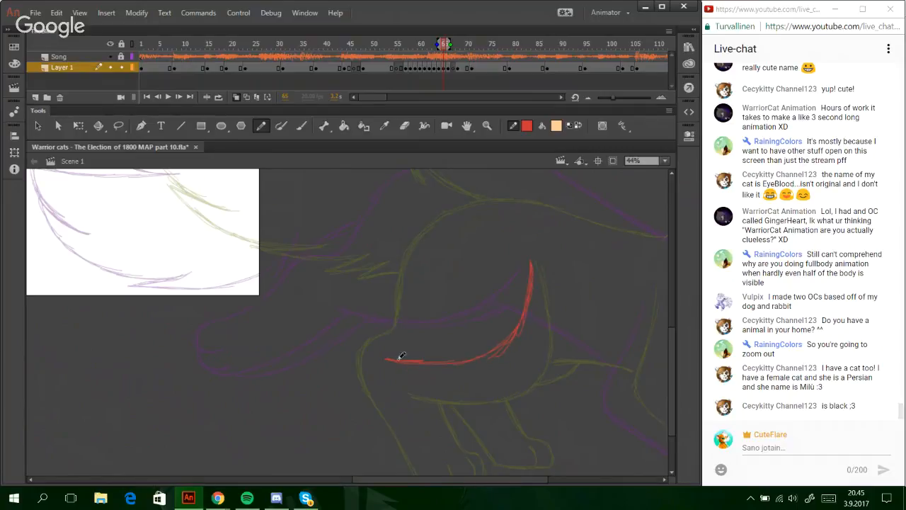
{"action": "left_click_drag", "start_coordinate": [429, 482], "coordinate": [539, 484]}
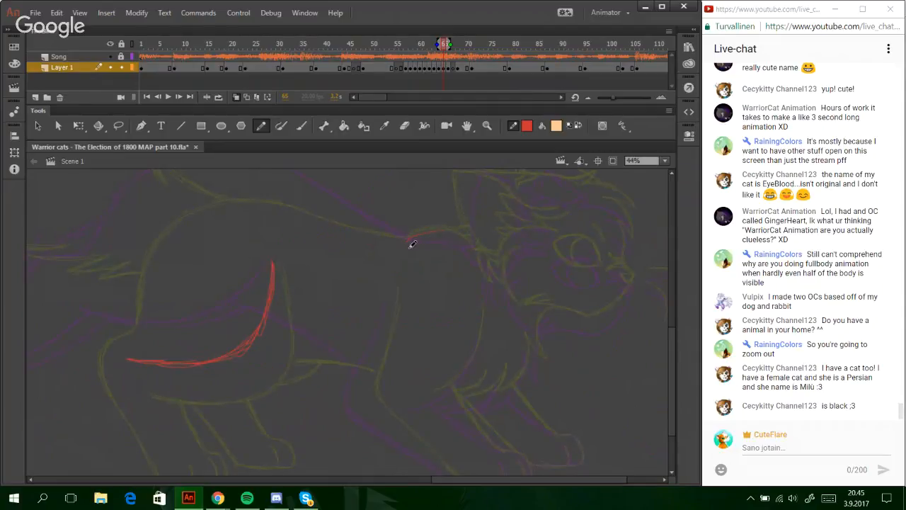
{"action": "mouse_move", "coordinate": [409, 241]}
{"action": "left_mouse_down"}
{"action": "mouse_move", "coordinate": [437, 231]}
{"action": "mouse_move", "coordinate": [427, 239]}
{"action": "mouse_move", "coordinate": [456, 237]}
{"action": "mouse_move", "coordinate": [473, 266]}
{"action": "left_mouse_up"}
{"action": "mouse_move", "coordinate": [396, 300]}
{"action": "left_mouse_down"}
{"action": "mouse_move", "coordinate": [368, 380]}
{"action": "mouse_move", "coordinate": [377, 362]}
{"action": "mouse_move", "coordinate": [369, 377]}
{"action": "mouse_move", "coordinate": [380, 418]}
{"action": "mouse_move", "coordinate": [364, 395]}
{"action": "mouse_move", "coordinate": [412, 441]}
{"action": "mouse_move", "coordinate": [364, 404]}
{"action": "mouse_move", "coordinate": [447, 469]}
{"action": "left_mouse_up"}
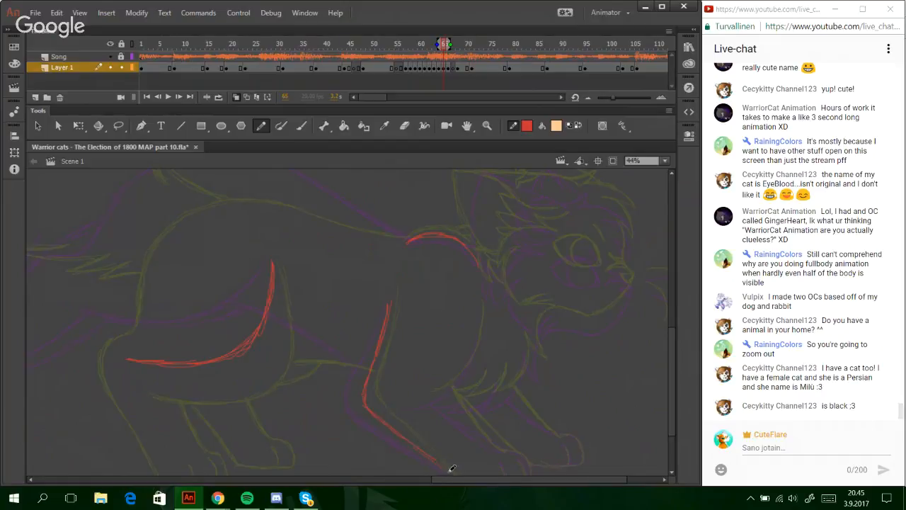
{"action": "scroll", "coordinate": [428, 461], "scroll_direction": "left", "scroll_amount": 2}
{"action": "scroll", "coordinate": [429, 461], "scroll_direction": "right", "scroll_amount": 2}
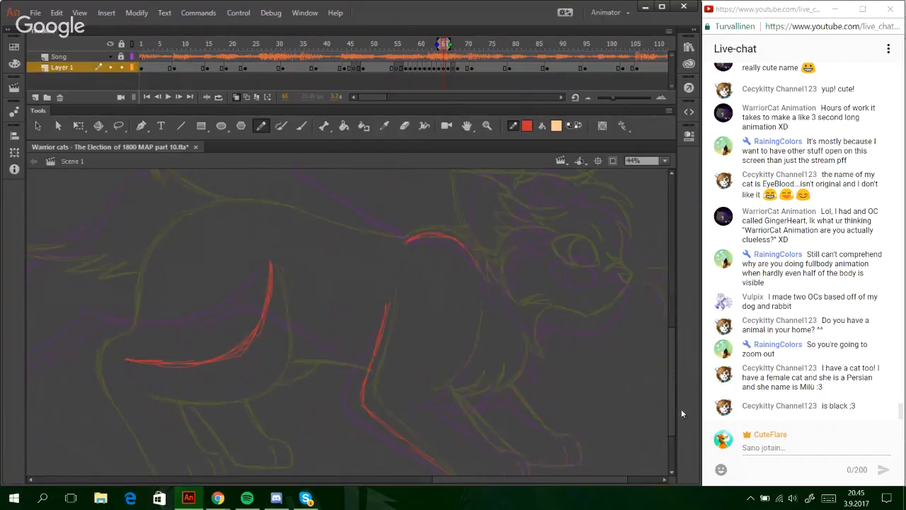
- Curve the red leg line into a paw and draw the back of the leg upward
{"action": "left_click_drag", "start_coordinate": [671, 388], "coordinate": [671, 422]}
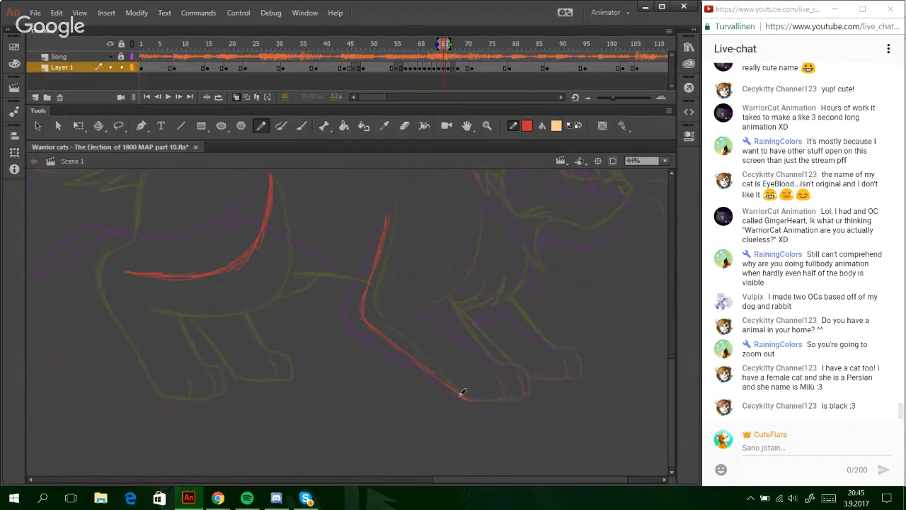
{"action": "mouse_move", "coordinate": [501, 393]}
{"action": "left_mouse_down"}
{"action": "mouse_move", "coordinate": [498, 376]}
{"action": "mouse_move", "coordinate": [522, 394]}
{"action": "mouse_move", "coordinate": [523, 381]}
{"action": "left_mouse_up"}
{"action": "left_click_drag", "start_coordinate": [452, 315], "coordinate": [442, 304]}
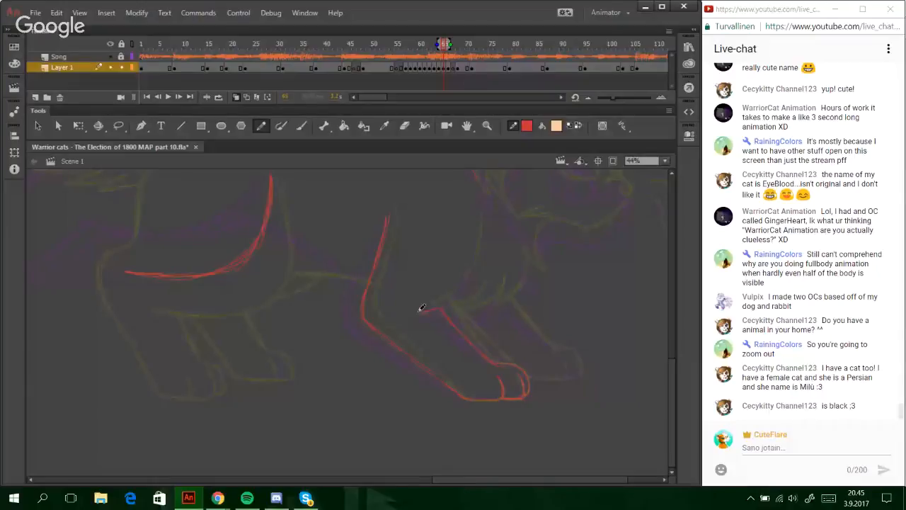
{"action": "left_click_drag", "start_coordinate": [419, 310], "coordinate": [482, 249]}
{"action": "left_click_drag", "start_coordinate": [529, 479], "coordinate": [479, 479]}
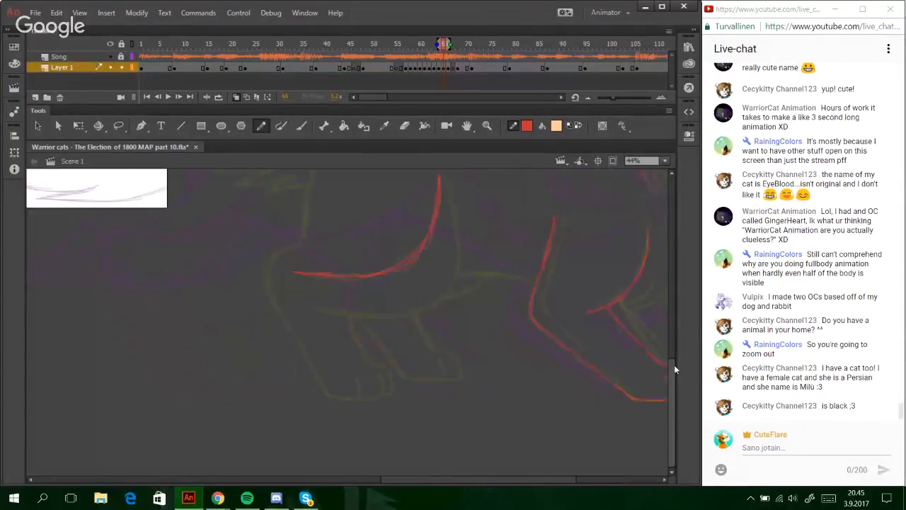
{"action": "mouse_move", "coordinate": [670, 370]}
{"action": "left_mouse_down"}
{"action": "mouse_move", "coordinate": [666, 340]}
{"action": "mouse_move", "coordinate": [670, 365]}
{"action": "left_mouse_up"}
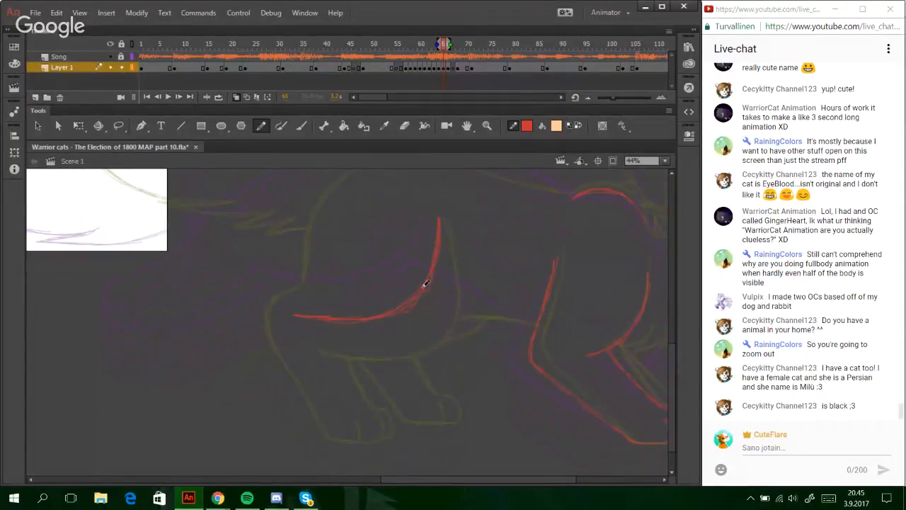
- Add a red belly line and extend the back line up-left, undoing its overshoot
{"action": "left_click_drag", "start_coordinate": [433, 289], "coordinate": [532, 322]}
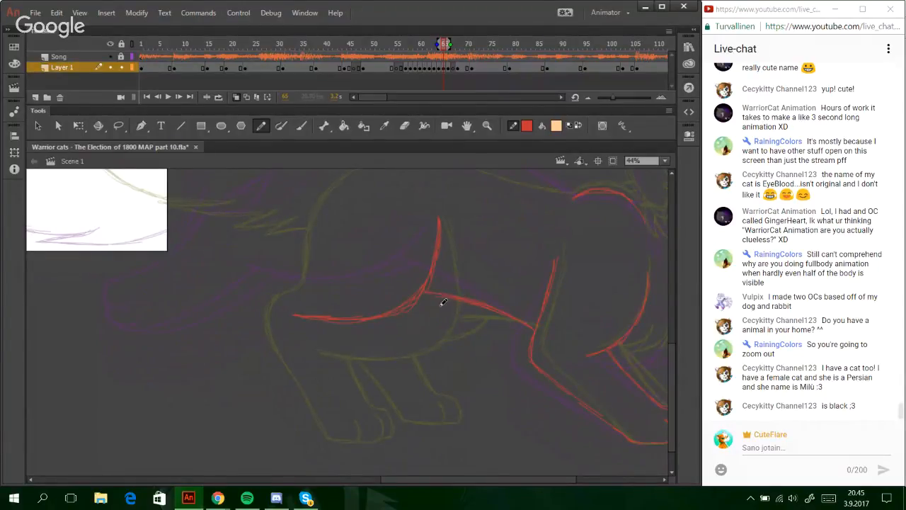
{"action": "left_click_drag", "start_coordinate": [471, 481], "coordinate": [425, 456]}
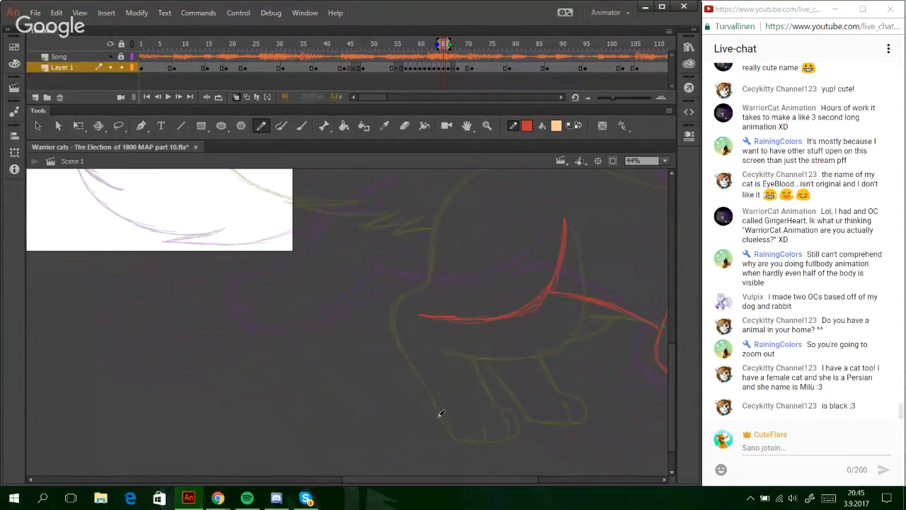
{"action": "left_click_drag", "start_coordinate": [670, 354], "coordinate": [666, 338]}
{"action": "left_click_drag", "start_coordinate": [425, 479], "coordinate": [542, 479]}
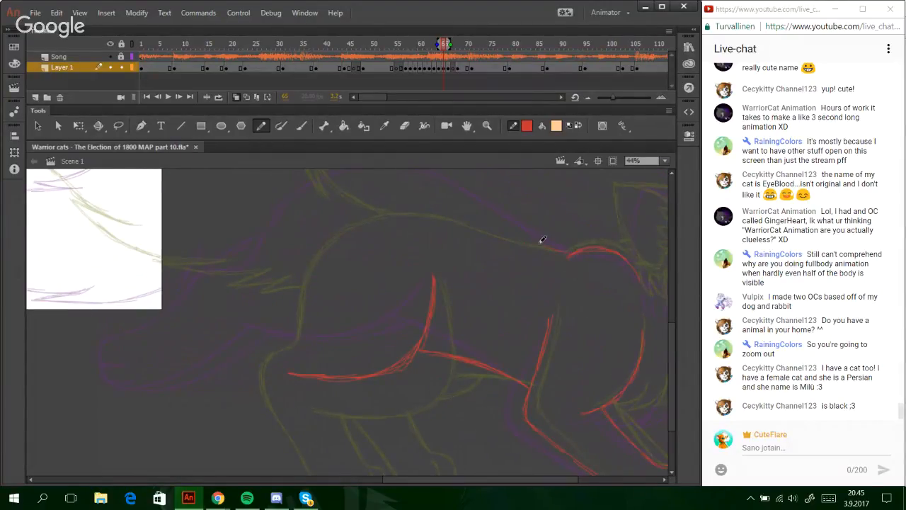
{"action": "left_click_drag", "start_coordinate": [499, 223], "coordinate": [543, 235]}
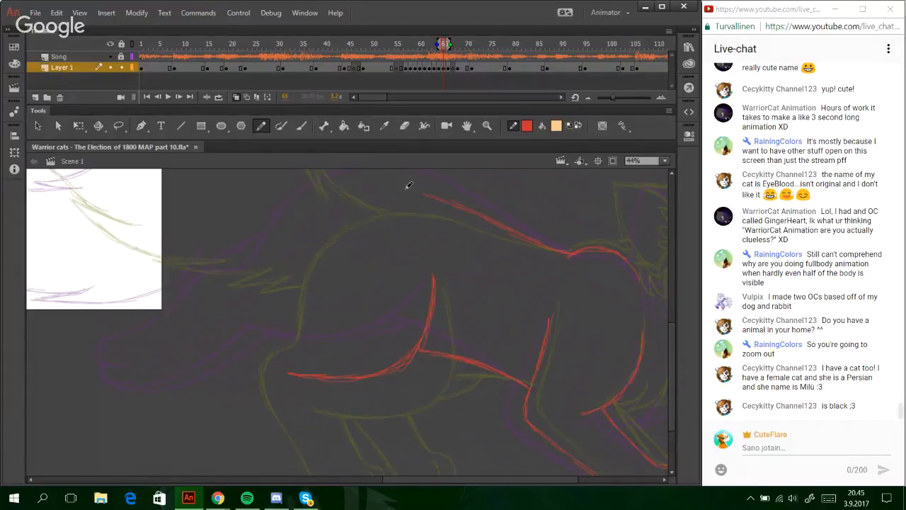
{"action": "left_click_drag", "start_coordinate": [458, 201], "coordinate": [376, 188]}
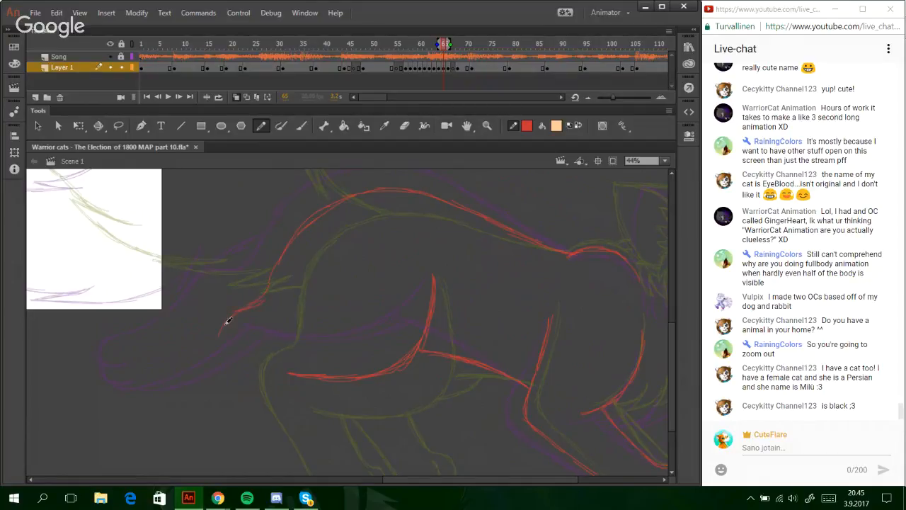
{"action": "key", "text": "ctrl+z"}
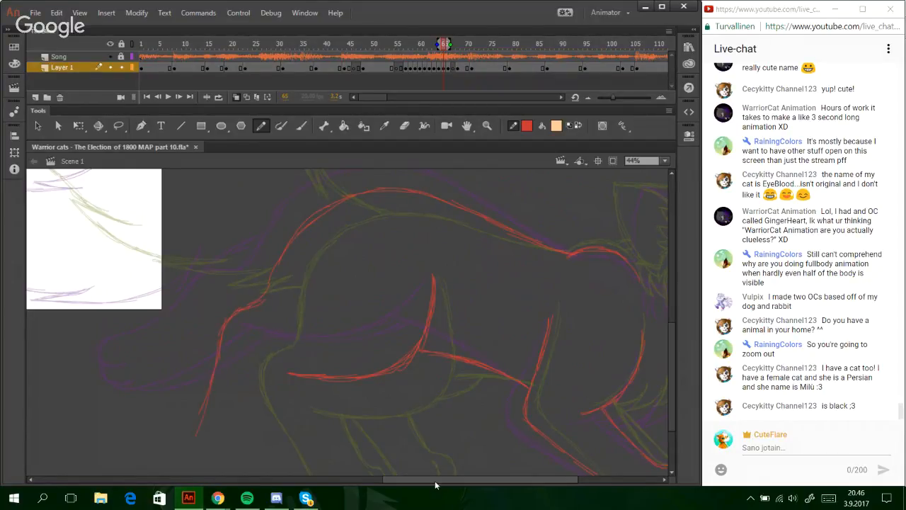
- Sketch the second red leg with paw sides and a toe, joining its inner line to the belly
{"action": "left_click_drag", "start_coordinate": [429, 481], "coordinate": [392, 482]}
{"action": "left_click_drag", "start_coordinate": [673, 353], "coordinate": [675, 376]}
{"action": "mouse_move", "coordinate": [342, 283]}
{"action": "left_mouse_down"}
{"action": "mouse_move", "coordinate": [333, 385]}
{"action": "mouse_move", "coordinate": [345, 378]}
{"action": "mouse_move", "coordinate": [358, 392]}
{"action": "mouse_move", "coordinate": [343, 388]}
{"action": "mouse_move", "coordinate": [365, 387]}
{"action": "left_mouse_up"}
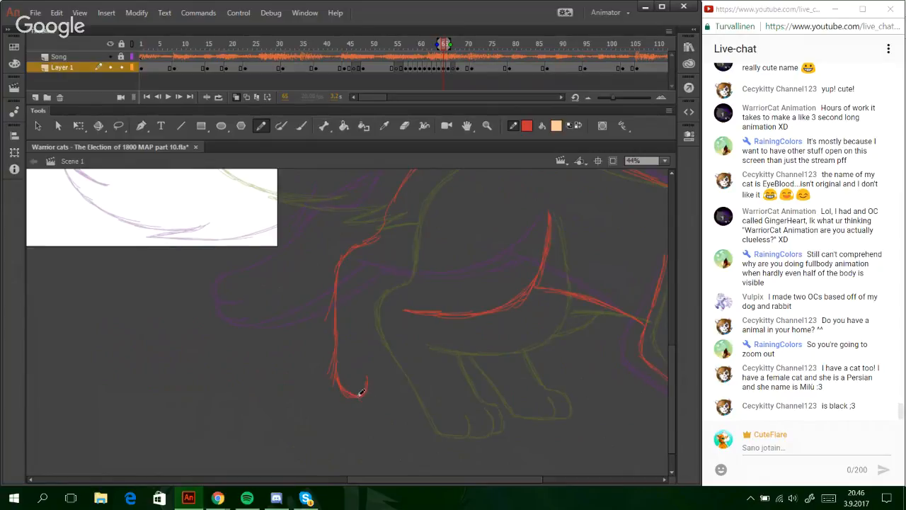
{"action": "left_click_drag", "start_coordinate": [380, 398], "coordinate": [401, 381]}
{"action": "left_click_drag", "start_coordinate": [395, 344], "coordinate": [404, 375]}
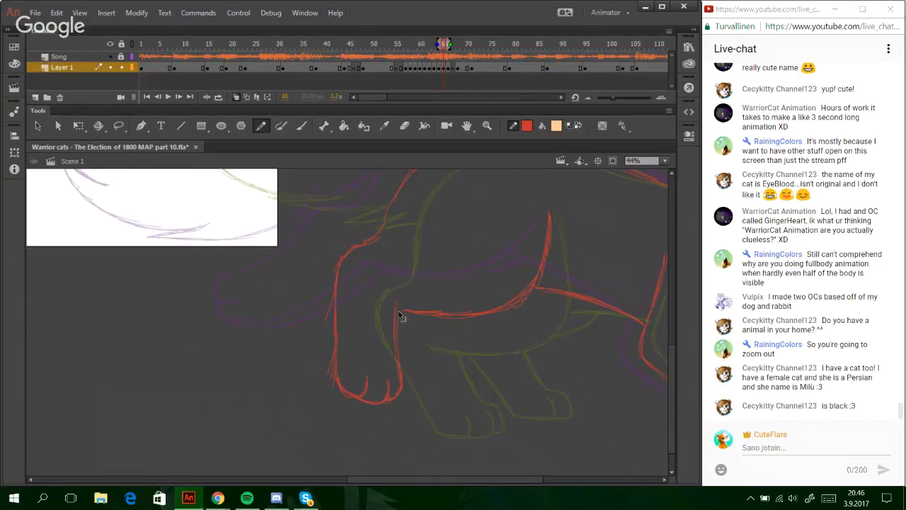
{"action": "left_click_drag", "start_coordinate": [390, 305], "coordinate": [422, 313]}
{"action": "left_click_drag", "start_coordinate": [219, 330], "coordinate": [266, 383]}
{"action": "left_click_drag", "start_coordinate": [228, 331], "coordinate": [252, 348]}
{"action": "left_click_drag", "start_coordinate": [398, 309], "coordinate": [398, 354]}
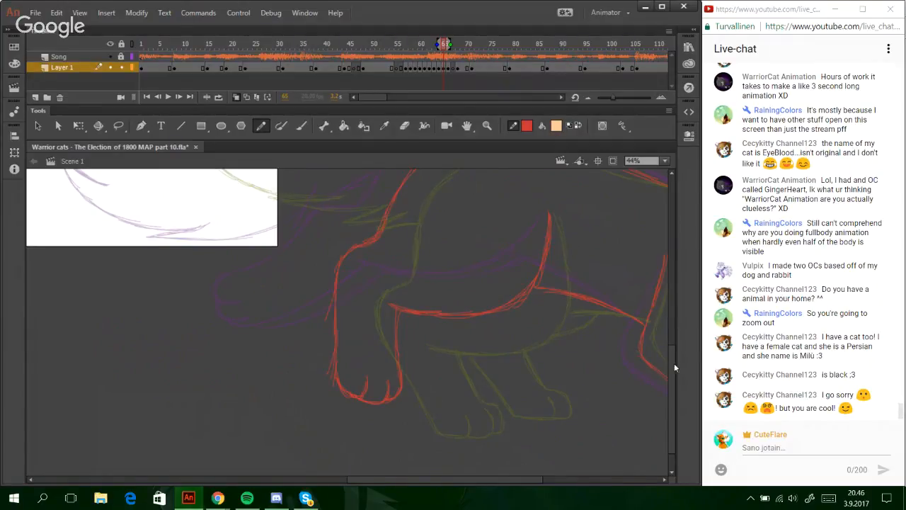
{"action": "left_click_drag", "start_coordinate": [674, 365], "coordinate": [673, 330]}
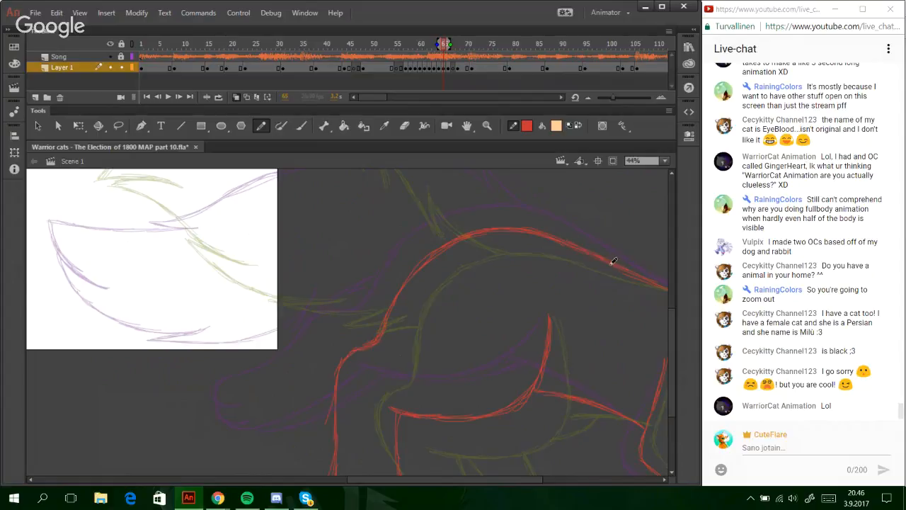
- Try a red diagonal below the head, undo it, and extend the head line up-left
{"action": "scroll", "coordinate": [667, 345], "scroll_direction": "up", "scroll_amount": 3}
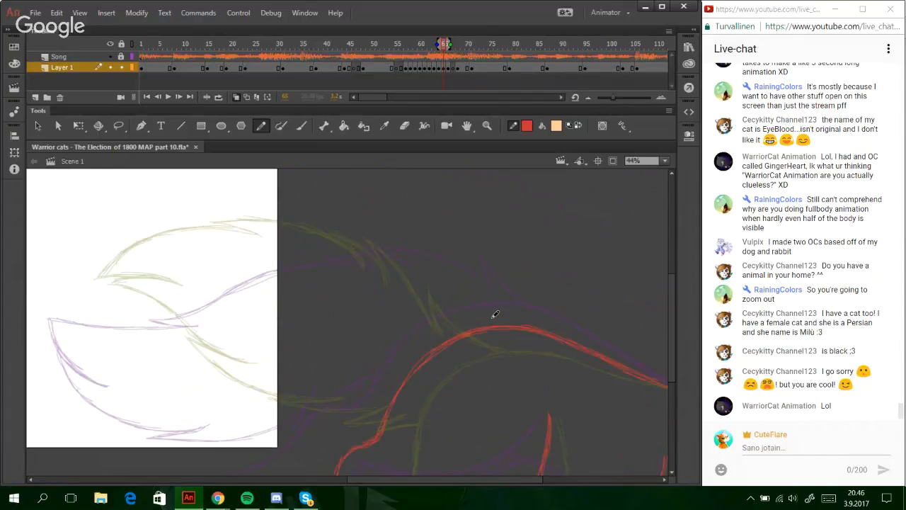
{"action": "left_click_drag", "start_coordinate": [453, 284], "coordinate": [507, 322]}
{"action": "key", "text": "ctrl+z"}
{"action": "left_click_drag", "start_coordinate": [453, 273], "coordinate": [498, 320]}
{"action": "key", "text": "ctrl+z"}
{"action": "left_click_drag", "start_coordinate": [394, 249], "coordinate": [368, 239]}
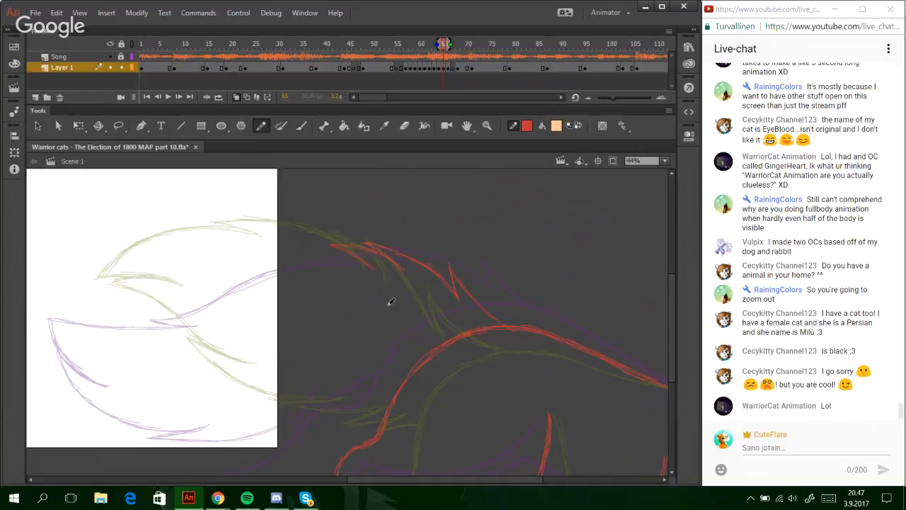
{"action": "left_click_drag", "start_coordinate": [398, 478], "coordinate": [340, 477]}
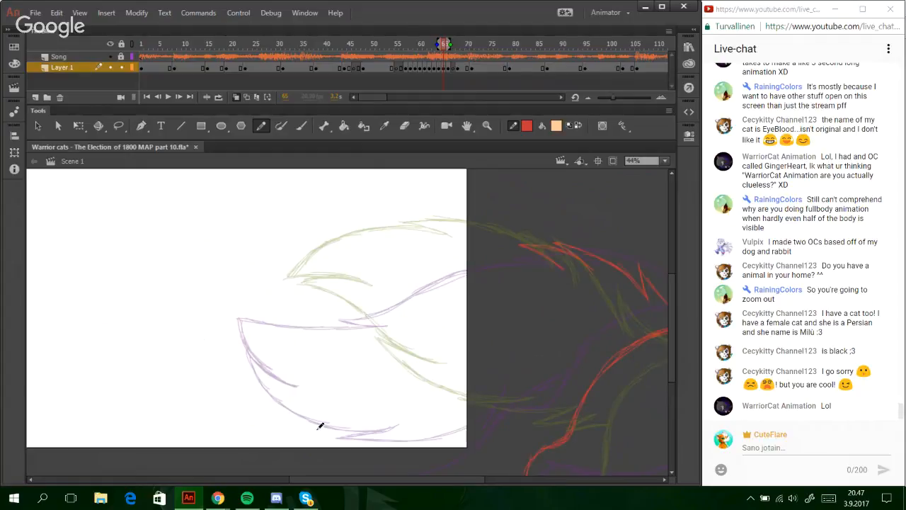
- Redraw the red tail line leftward, then nudge the tip strokes a few pixels left
{"action": "mouse_move", "coordinate": [537, 252]}
{"action": "left_mouse_down"}
{"action": "mouse_move", "coordinate": [422, 257]}
{"action": "mouse_move", "coordinate": [471, 248]}
{"action": "mouse_move", "coordinate": [374, 270]}
{"action": "mouse_move", "coordinate": [437, 254]}
{"action": "left_mouse_up"}
{"action": "key", "text": "ctrl+z"}
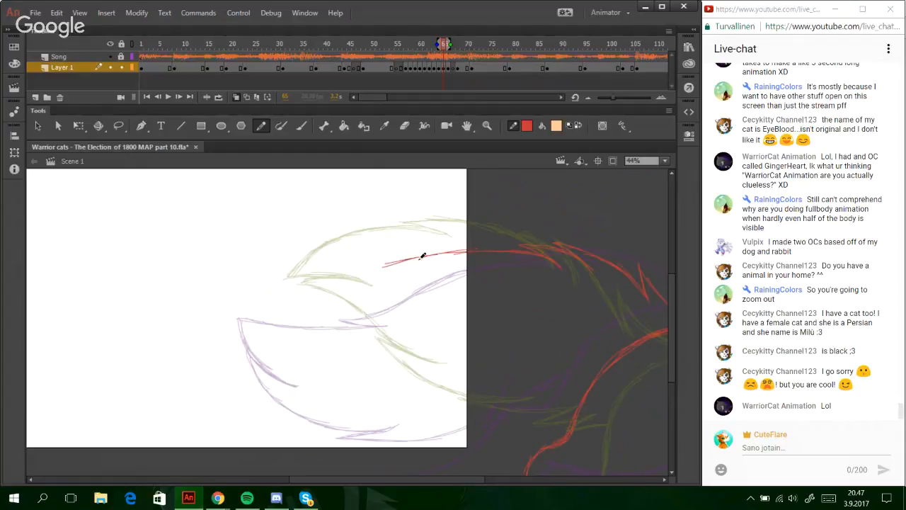
{"action": "left_click_drag", "start_coordinate": [385, 265], "coordinate": [438, 267]}
{"action": "key", "text": "ctrl+z"}
{"action": "key", "text": "ctrl+z"}
{"action": "key", "text": "ctrl+z"}
{"action": "key", "text": "ctrl+z"}
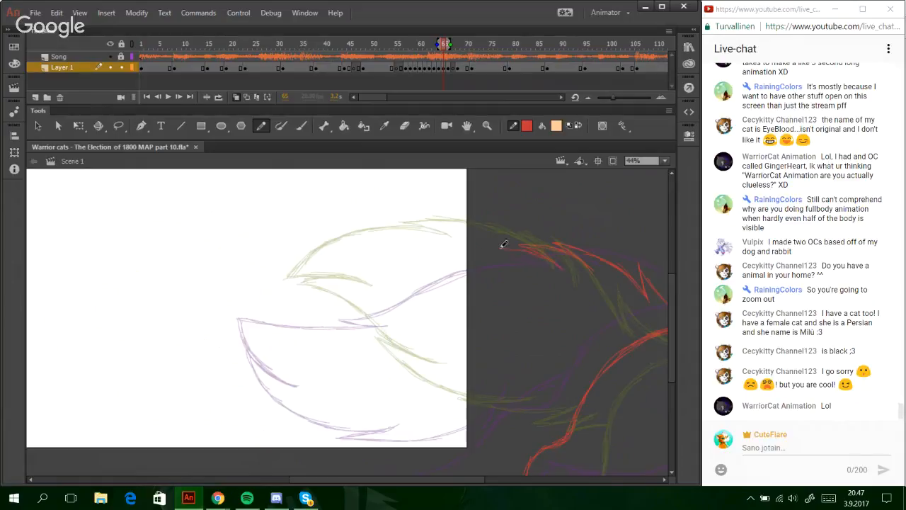
{"action": "mouse_move", "coordinate": [477, 243]}
{"action": "left_mouse_down"}
{"action": "mouse_move", "coordinate": [382, 266]}
{"action": "mouse_move", "coordinate": [429, 269]}
{"action": "mouse_move", "coordinate": [339, 277]}
{"action": "left_mouse_up"}
{"action": "key", "text": "ctrl+z"}
{"action": "key", "text": "ctrl+z"}
{"action": "key", "text": "ctrl+z"}
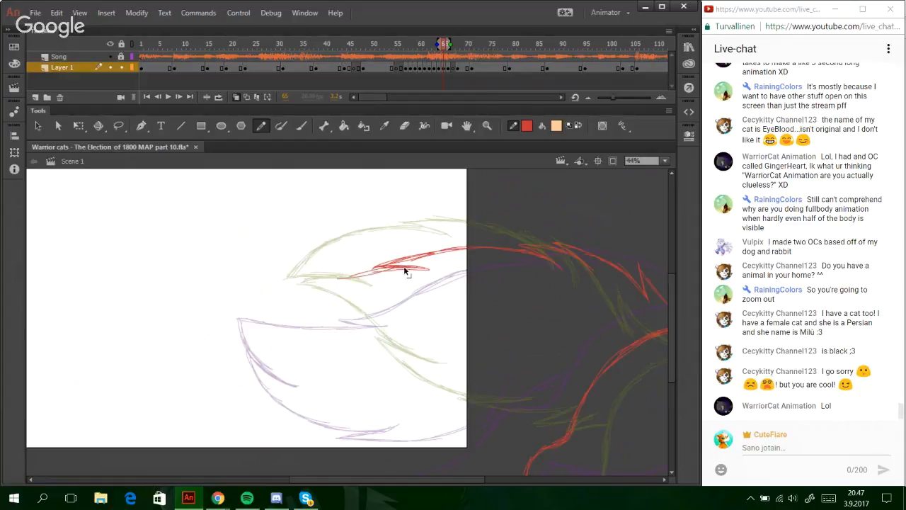
{"action": "key", "text": "ctrl+z"}
{"action": "key", "text": "ctrl+z"}
{"action": "left_click_drag", "start_coordinate": [429, 267], "coordinate": [266, 288]}
{"action": "key", "text": "ctrl+z"}
{"action": "key", "text": "ctrl+z"}
{"action": "key", "text": "ctrl+z"}
{"action": "key", "text": "ctrl+z"}
{"action": "left_click_drag", "start_coordinate": [431, 290], "coordinate": [475, 305]}
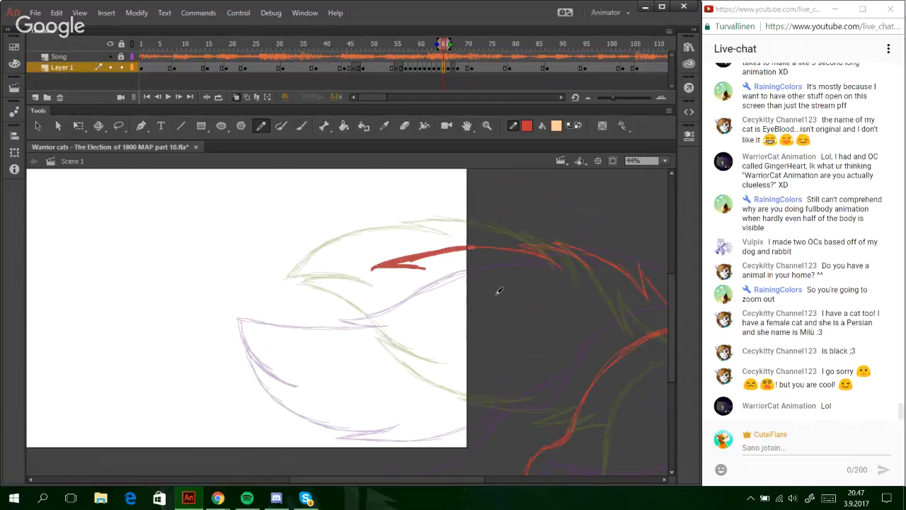
{"action": "key", "text": "Left"}
{"action": "key", "text": "Left"}
{"action": "key", "text": "Left"}
{"action": "key", "text": "Left"}
{"action": "key", "text": "Left"}
{"action": "key", "text": "Left"}
{"action": "key", "text": "Left"}
{"action": "key", "text": "Left"}
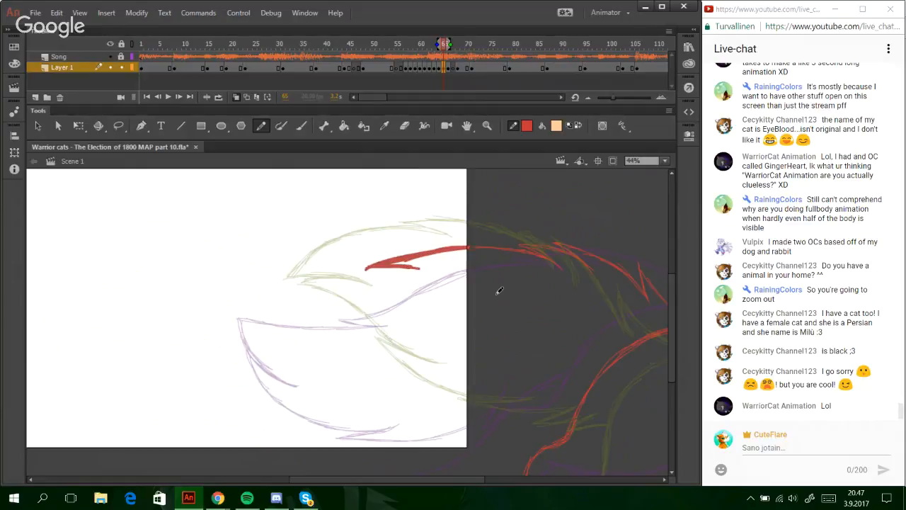
{"action": "left_click", "coordinate": [517, 344], "text": "ctrl"}
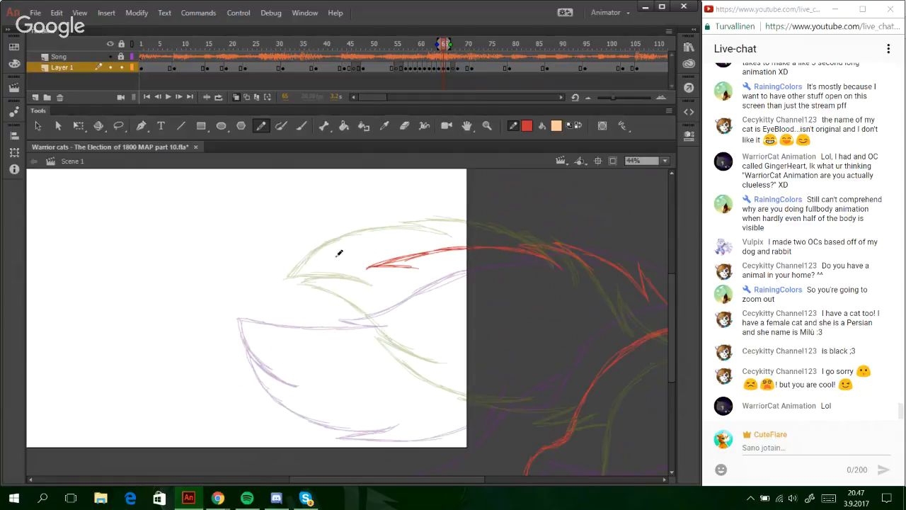
- Draw a red diagonal down-left from the head line, redrawing it straighter
{"action": "mouse_move", "coordinate": [389, 268]}
{"action": "left_mouse_down"}
{"action": "mouse_move", "coordinate": [296, 279]}
{"action": "mouse_move", "coordinate": [261, 294]}
{"action": "mouse_move", "coordinate": [305, 334]}
{"action": "left_mouse_up"}
{"action": "left_click_drag", "start_coordinate": [276, 296], "coordinate": [331, 343]}
{"action": "key", "text": "ctrl+z"}
{"action": "key", "text": "ctrl+z"}
{"action": "key", "text": "ctrl+z"}
{"action": "left_click_drag", "start_coordinate": [269, 293], "coordinate": [336, 343]}
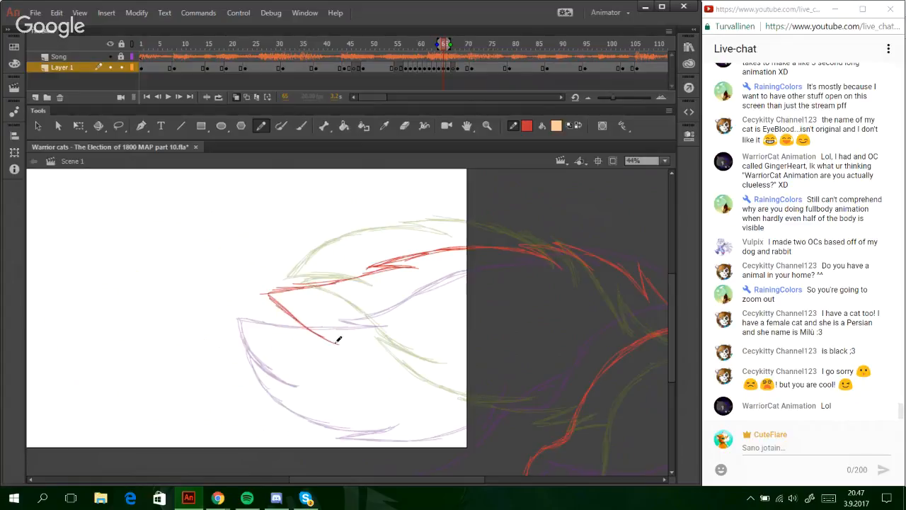
{"action": "mouse_move", "coordinate": [288, 320]}
{"action": "left_mouse_down"}
{"action": "mouse_move", "coordinate": [339, 344]}
{"action": "mouse_move", "coordinate": [293, 318]}
{"action": "mouse_move", "coordinate": [318, 334]}
{"action": "mouse_move", "coordinate": [344, 373]}
{"action": "left_mouse_up"}
{"action": "key", "text": "ctrl+z"}
{"action": "key", "text": "ctrl+z"}
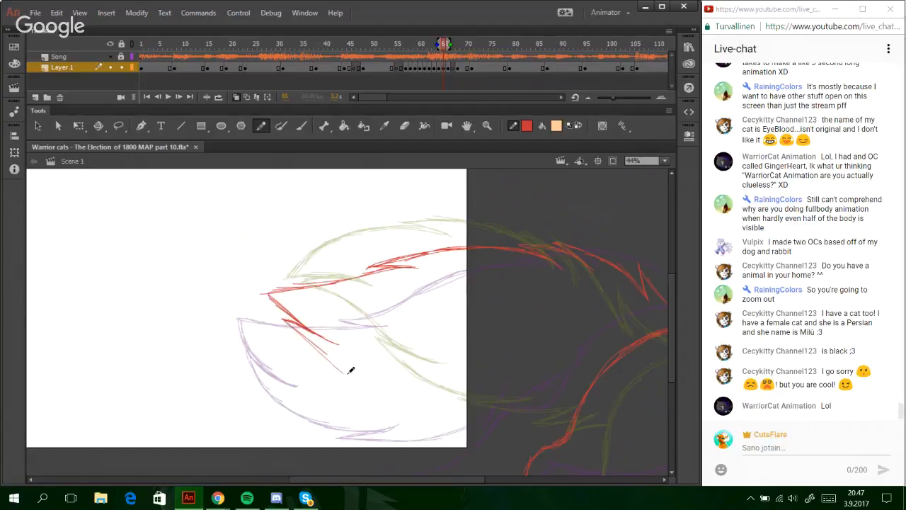
{"action": "key", "text": "ctrl+z"}
{"action": "key", "text": "ctrl+z"}
- Redraw the diagonal steeper and longer, curving it into a lower line to the right
{"action": "left_click_drag", "start_coordinate": [285, 320], "coordinate": [379, 401]}
{"action": "left_click_drag", "start_coordinate": [328, 357], "coordinate": [411, 403]}
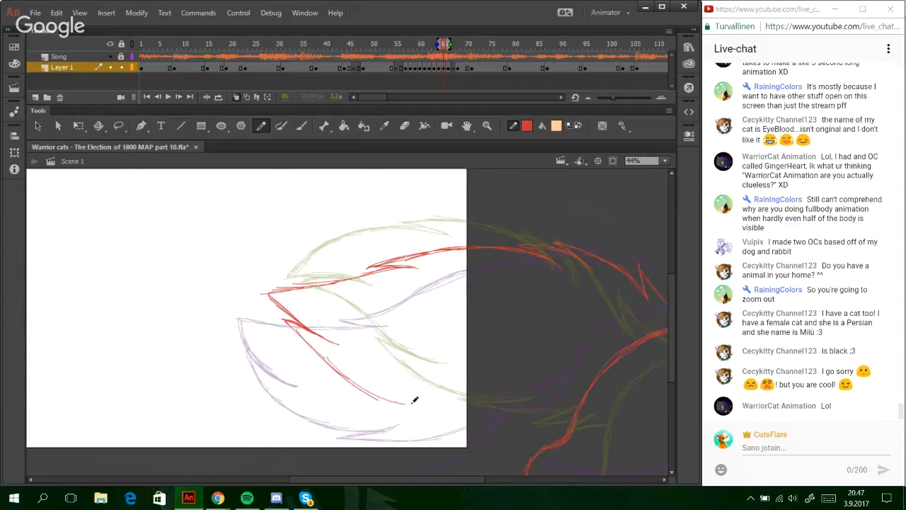
{"action": "key", "text": "ctrl+z"}
{"action": "key", "text": "ctrl+z"}
{"action": "left_click_drag", "start_coordinate": [306, 341], "coordinate": [389, 392]}
{"action": "left_click_drag", "start_coordinate": [341, 373], "coordinate": [427, 394]}
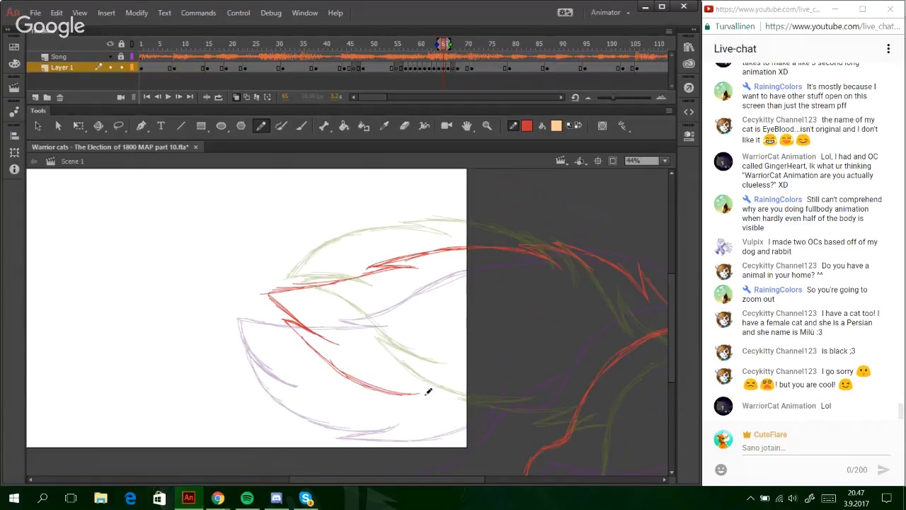
{"action": "key", "text": "ctrl+z"}
{"action": "key", "text": "ctrl+z"}
{"action": "left_click_drag", "start_coordinate": [352, 373], "coordinate": [425, 396]}
- Continue the lower red line rightward past the stage edge toward the body
{"action": "left_click_drag", "start_coordinate": [672, 342], "coordinate": [674, 364]}
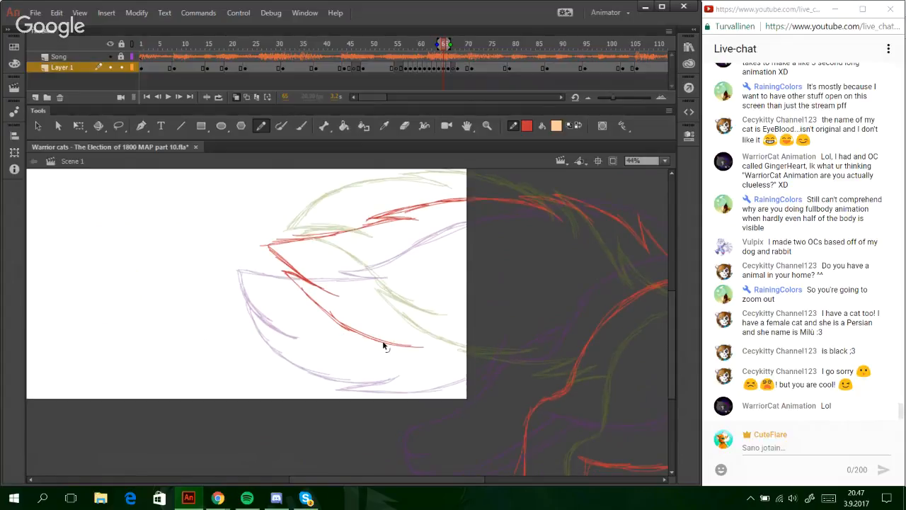
{"action": "mouse_move", "coordinate": [370, 342]}
{"action": "left_mouse_down"}
{"action": "mouse_move", "coordinate": [420, 345]}
{"action": "mouse_move", "coordinate": [367, 344]}
{"action": "mouse_move", "coordinate": [453, 359]}
{"action": "mouse_move", "coordinate": [410, 348]}
{"action": "mouse_move", "coordinate": [441, 356]}
{"action": "mouse_move", "coordinate": [475, 349]}
{"action": "mouse_move", "coordinate": [463, 359]}
{"action": "mouse_move", "coordinate": [511, 350]}
{"action": "left_mouse_up"}
{"action": "left_click_drag", "start_coordinate": [456, 362], "coordinate": [525, 338]}
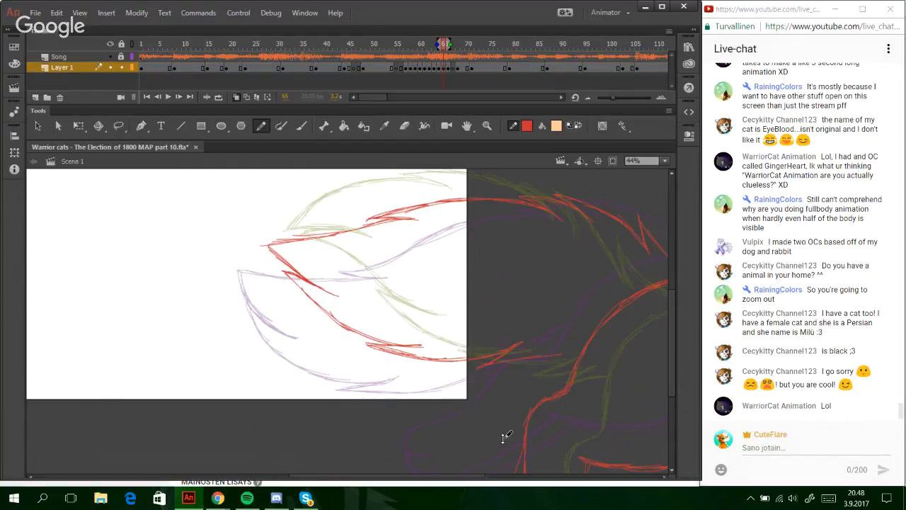
{"action": "left_click_drag", "start_coordinate": [486, 478], "coordinate": [531, 482]}
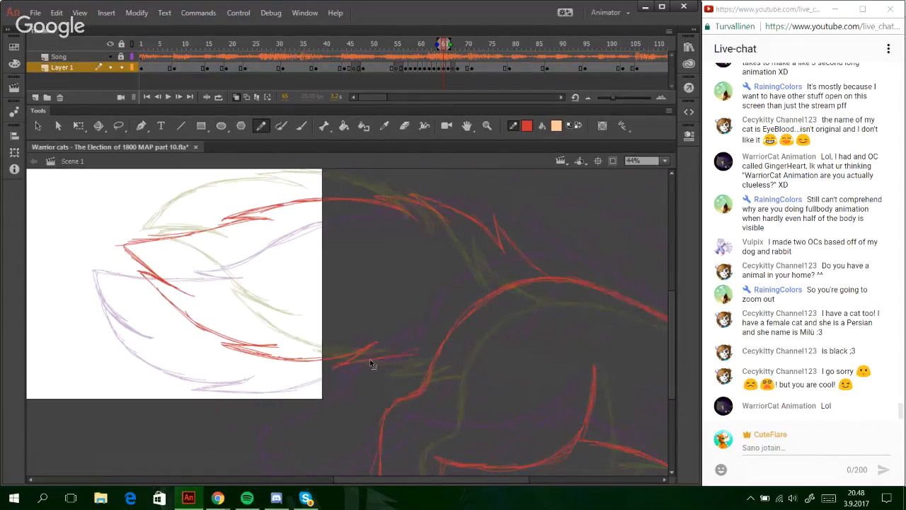
{"action": "mouse_move", "coordinate": [368, 357]}
{"action": "left_mouse_down"}
{"action": "mouse_move", "coordinate": [422, 342]}
{"action": "mouse_move", "coordinate": [378, 355]}
{"action": "mouse_move", "coordinate": [418, 344]}
{"action": "mouse_move", "coordinate": [386, 361]}
{"action": "mouse_move", "coordinate": [421, 343]}
{"action": "mouse_move", "coordinate": [389, 362]}
{"action": "mouse_move", "coordinate": [439, 347]}
{"action": "left_mouse_up"}
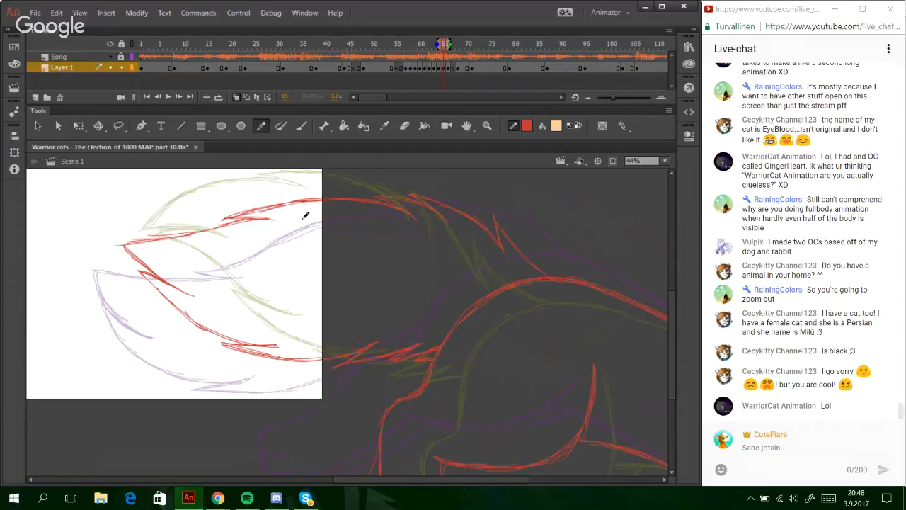
{"action": "left_click", "coordinate": [118, 126]}
{"action": "mouse_move", "coordinate": [111, 232]}
{"action": "left_mouse_down"}
{"action": "mouse_move", "coordinate": [529, 276]}
{"action": "mouse_move", "coordinate": [500, 181]}
{"action": "mouse_move", "coordinate": [107, 211]}
{"action": "left_mouse_up"}
- Nudge the selected upper red head strokes slightly lower with the arrow keys
{"action": "key", "text": "q"}
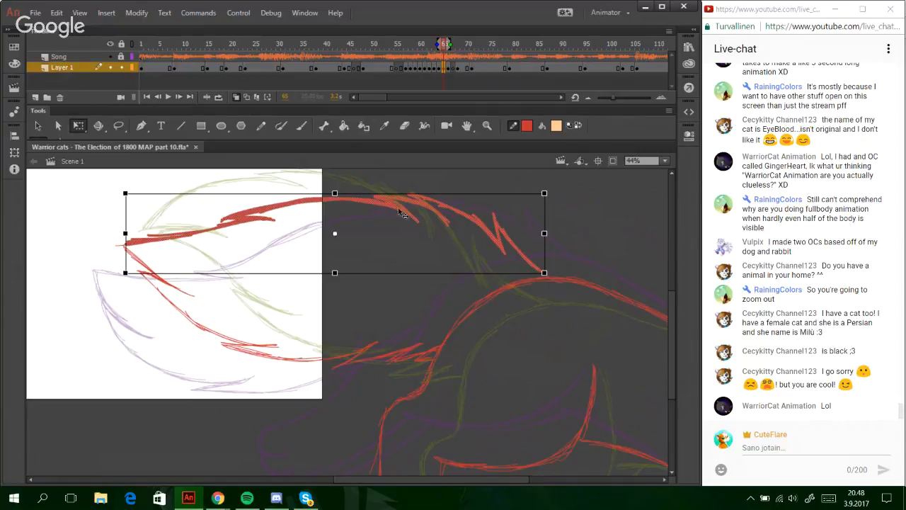
{"action": "key", "text": "Down"}
{"action": "key", "text": "Left"}
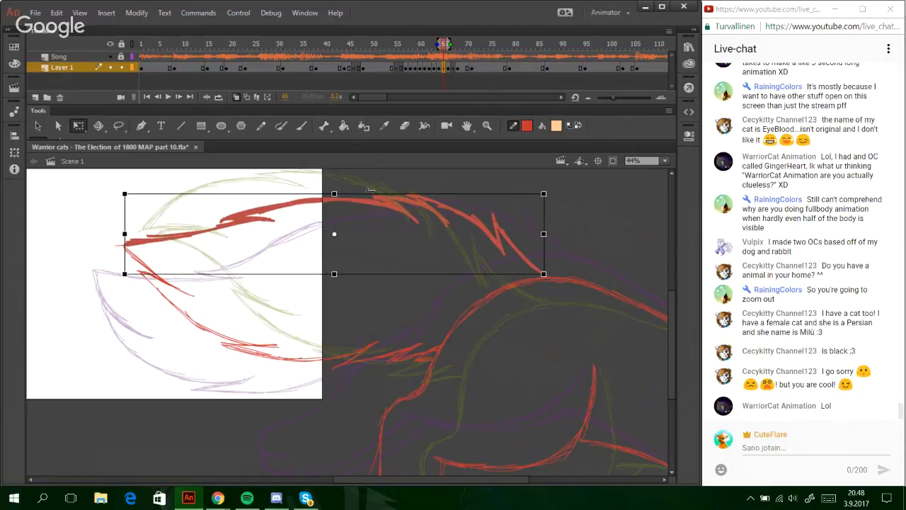
{"action": "key", "text": "Down"}
{"action": "key", "text": "Down"}
{"action": "key", "text": "Down"}
{"action": "key", "text": "Right"}
{"action": "key", "text": "Down"}
{"action": "key", "text": "Down"}
{"action": "key", "text": "Down"}
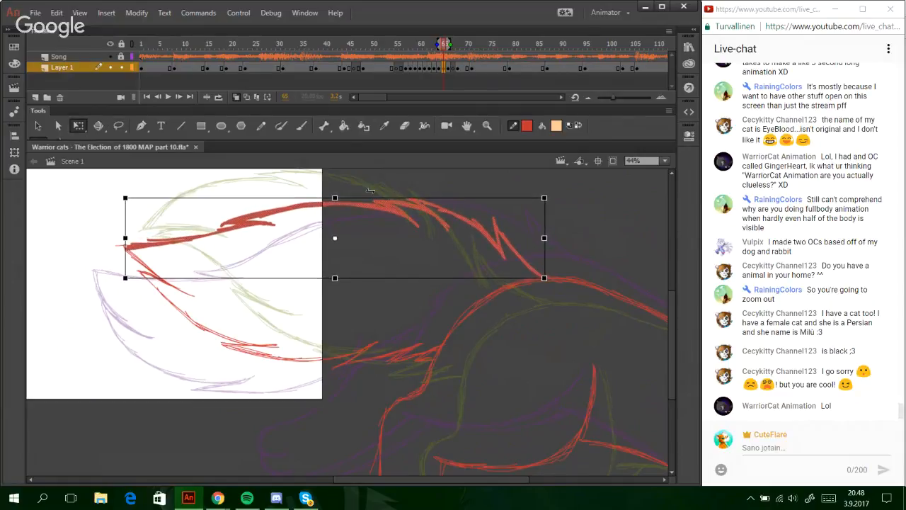
{"action": "key", "text": "Up"}
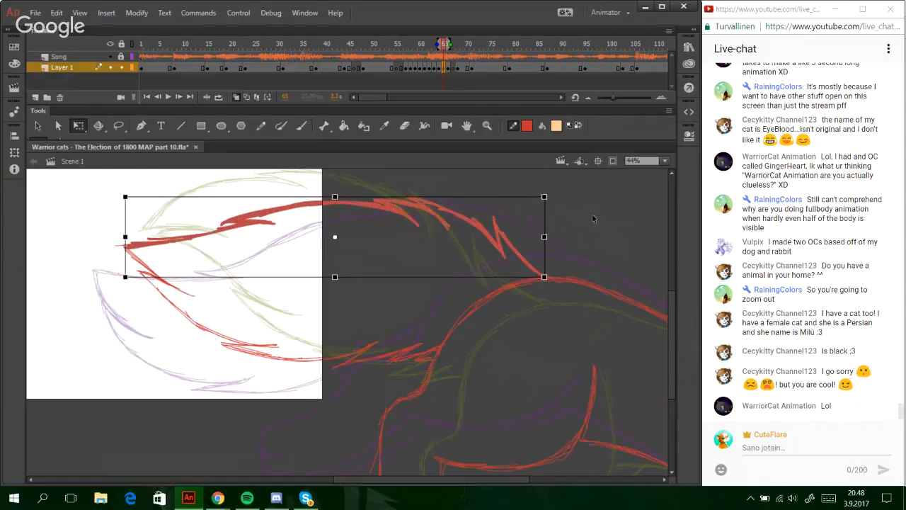
{"action": "left_click", "coordinate": [618, 246]}
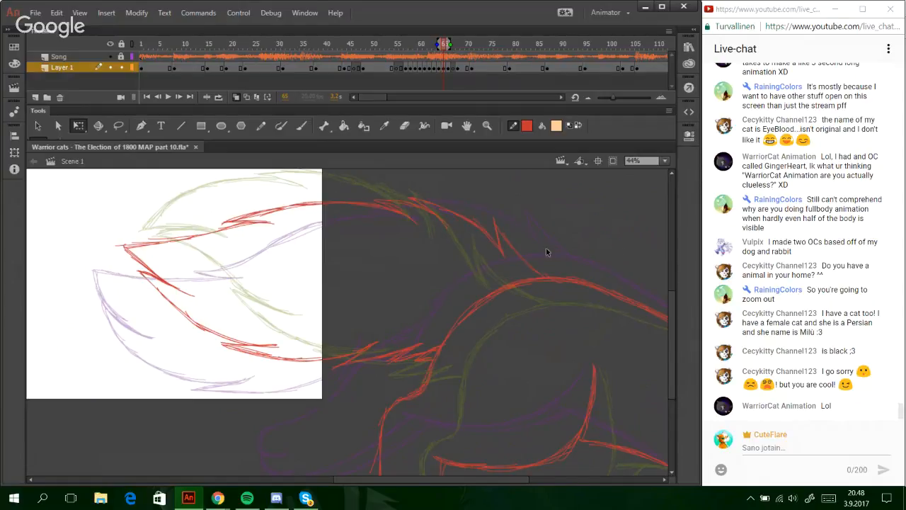
- Lasso the lower red strokes and rotate them slightly upward at the right end
{"action": "left_click", "coordinate": [260, 125]}
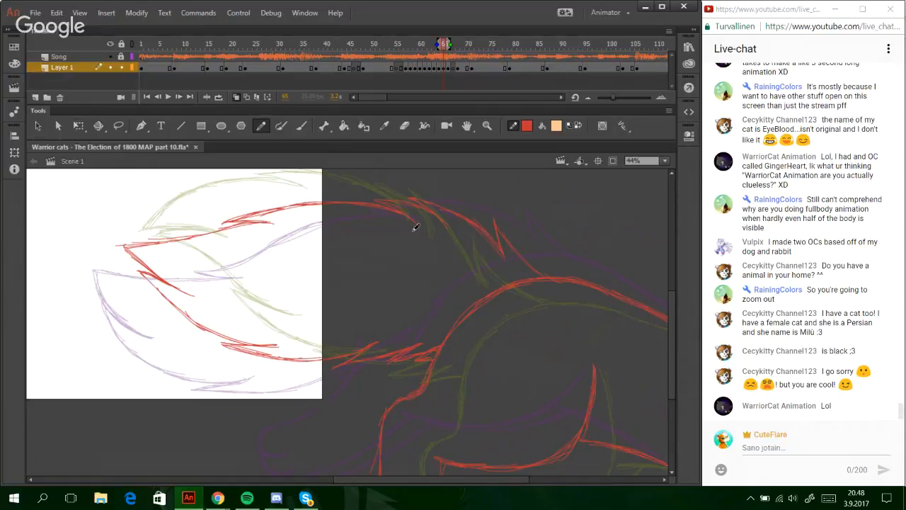
{"action": "left_click_drag", "start_coordinate": [87, 207], "coordinate": [96, 248]}
{"action": "mouse_move", "coordinate": [121, 182]}
{"action": "left_mouse_down"}
{"action": "mouse_move", "coordinate": [209, 320]}
{"action": "mouse_move", "coordinate": [316, 387]}
{"action": "left_mouse_up"}
{"action": "key", "text": "l"}
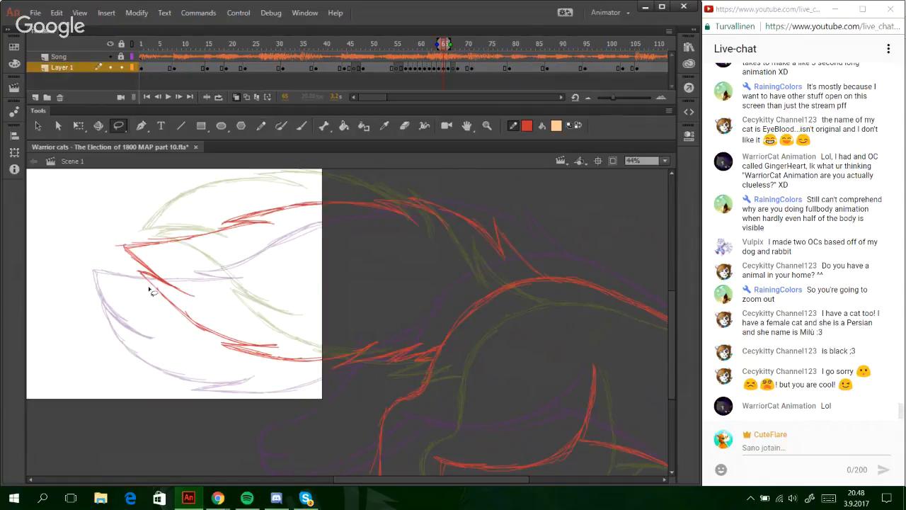
{"action": "mouse_move", "coordinate": [130, 273]}
{"action": "left_mouse_down"}
{"action": "mouse_move", "coordinate": [200, 314]}
{"action": "mouse_move", "coordinate": [261, 329]}
{"action": "mouse_move", "coordinate": [352, 318]}
{"action": "mouse_move", "coordinate": [433, 322]}
{"action": "mouse_move", "coordinate": [433, 363]}
{"action": "left_mouse_up"}
{"action": "mouse_move", "coordinate": [439, 306]}
{"action": "left_mouse_down"}
{"action": "mouse_move", "coordinate": [439, 357]}
{"action": "mouse_move", "coordinate": [347, 389]}
{"action": "mouse_move", "coordinate": [133, 269]}
{"action": "mouse_move", "coordinate": [175, 295]}
{"action": "mouse_move", "coordinate": [395, 306]}
{"action": "left_mouse_up"}
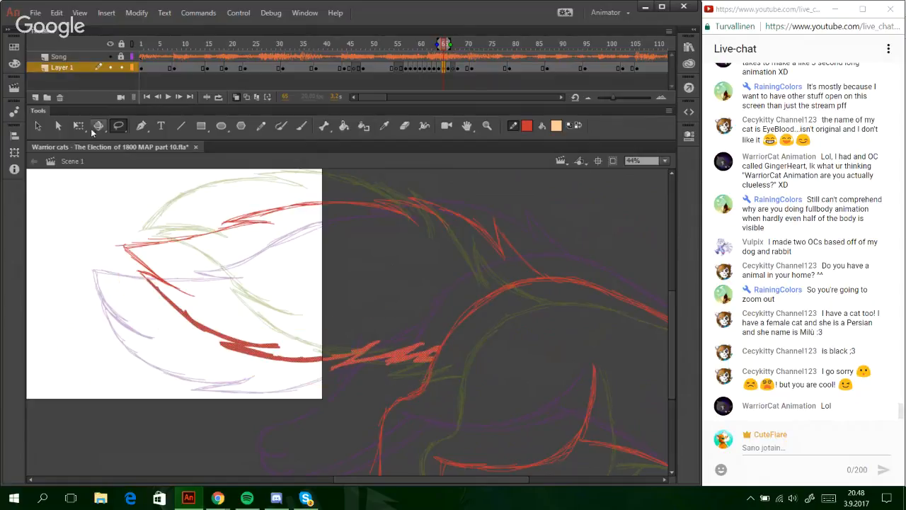
{"action": "key", "text": "q"}
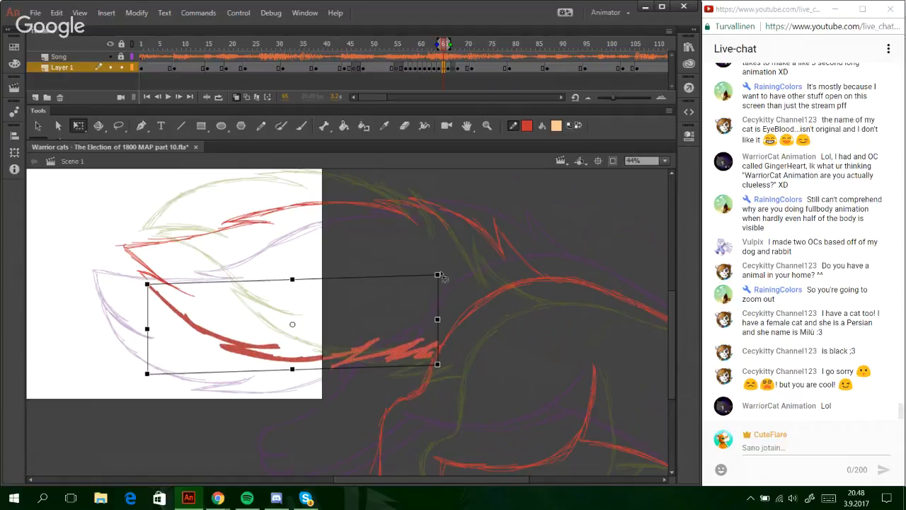
{"action": "left_click_drag", "start_coordinate": [440, 282], "coordinate": [444, 278]}
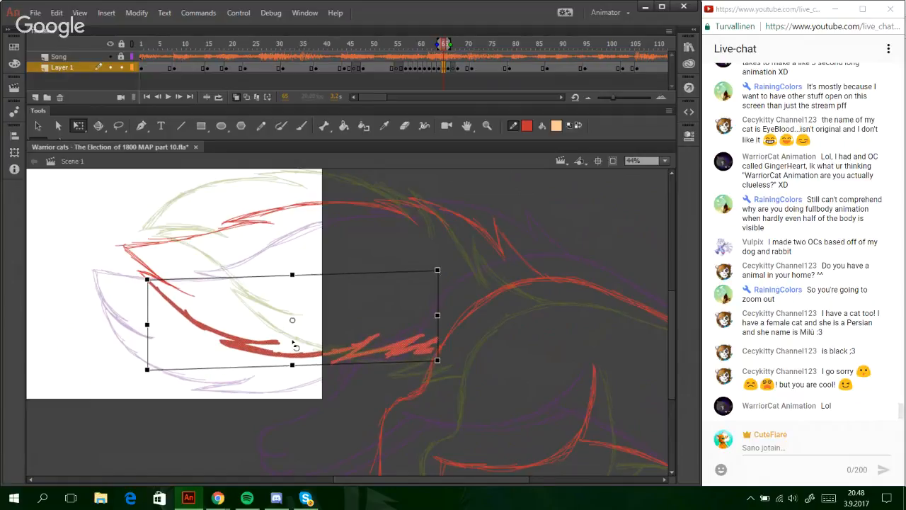
{"action": "left_click", "coordinate": [388, 315]}
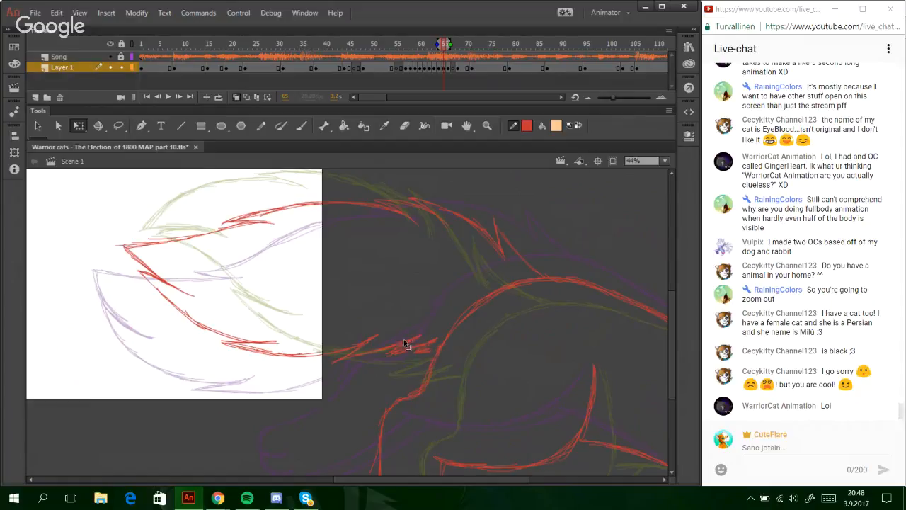
- Lasso the stray red strokes beyond the stage edge, then return to the Pencil
{"action": "key", "text": "l"}
{"action": "mouse_move", "coordinate": [439, 327]}
{"action": "left_mouse_down"}
{"action": "mouse_move", "coordinate": [437, 356]}
{"action": "mouse_move", "coordinate": [390, 372]}
{"action": "mouse_move", "coordinate": [381, 360]}
{"action": "mouse_move", "coordinate": [441, 330]}
{"action": "left_mouse_up"}
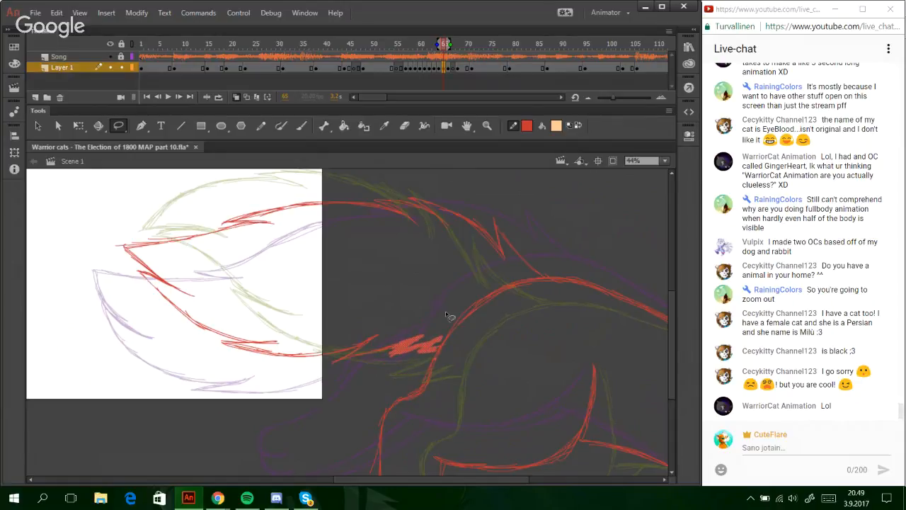
{"action": "left_click", "coordinate": [386, 268]}
{"action": "left_click", "coordinate": [261, 125]}
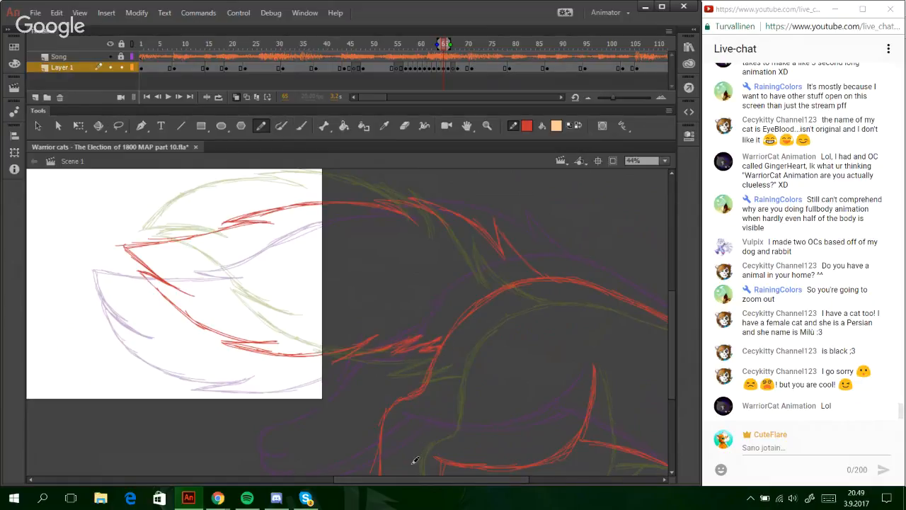
{"action": "left_click_drag", "start_coordinate": [391, 479], "coordinate": [518, 479]}
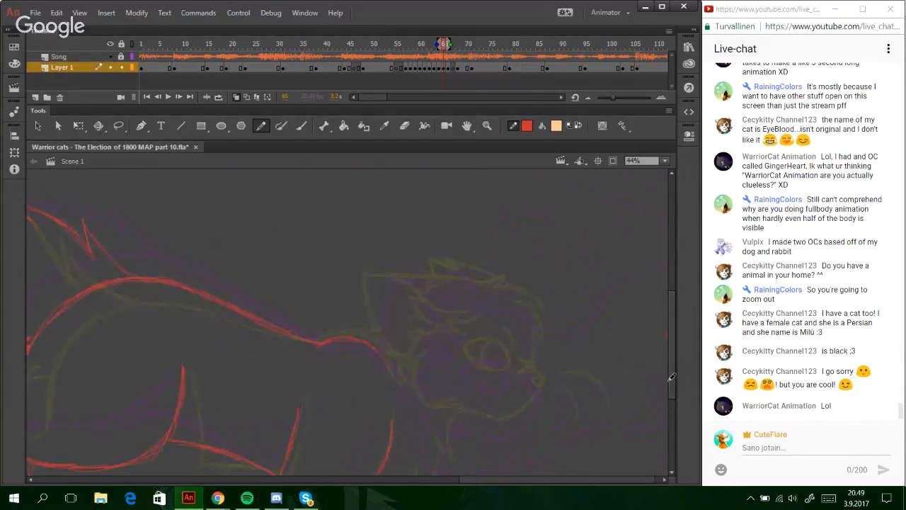
- Zoom in on the sketched red paws
{"action": "scroll", "coordinate": [660, 354], "scroll_direction": "down", "scroll_amount": 4}
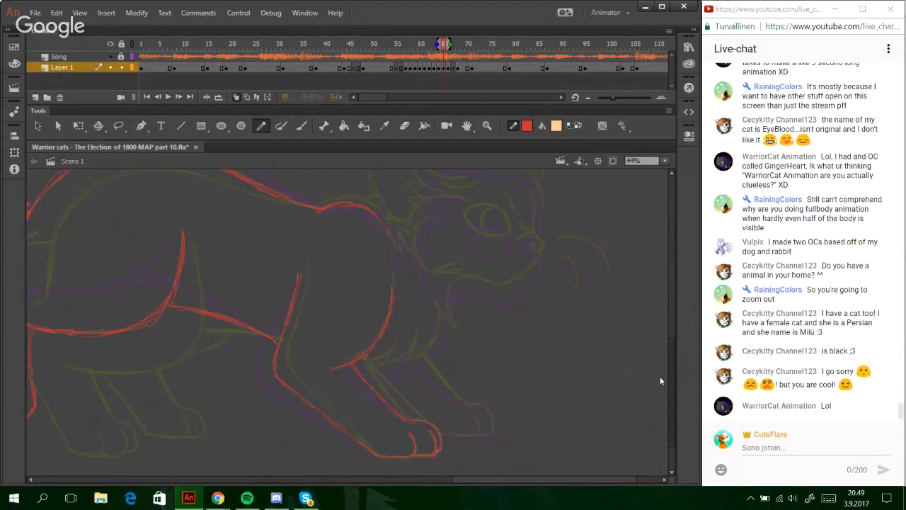
{"action": "left_click_drag", "start_coordinate": [661, 377], "coordinate": [660, 401]}
{"action": "left_click_drag", "start_coordinate": [478, 479], "coordinate": [409, 488]}
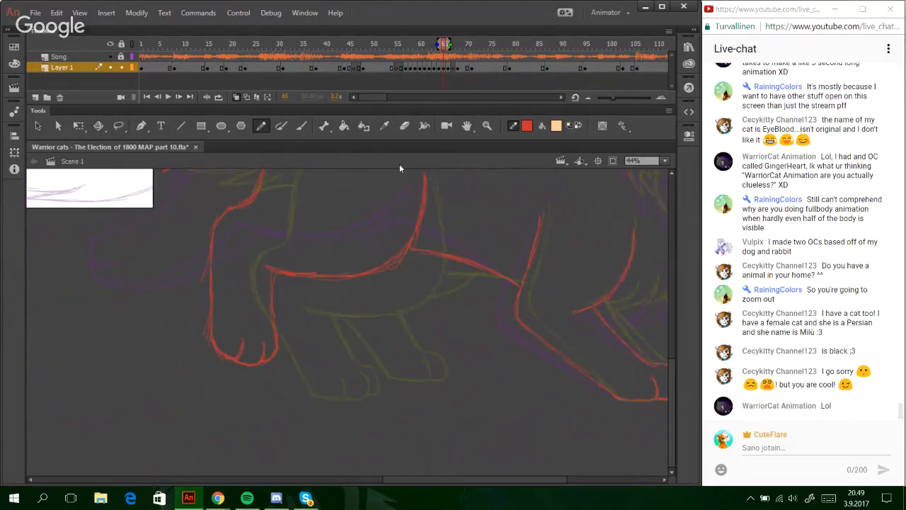
{"action": "left_click", "coordinate": [487, 125]}
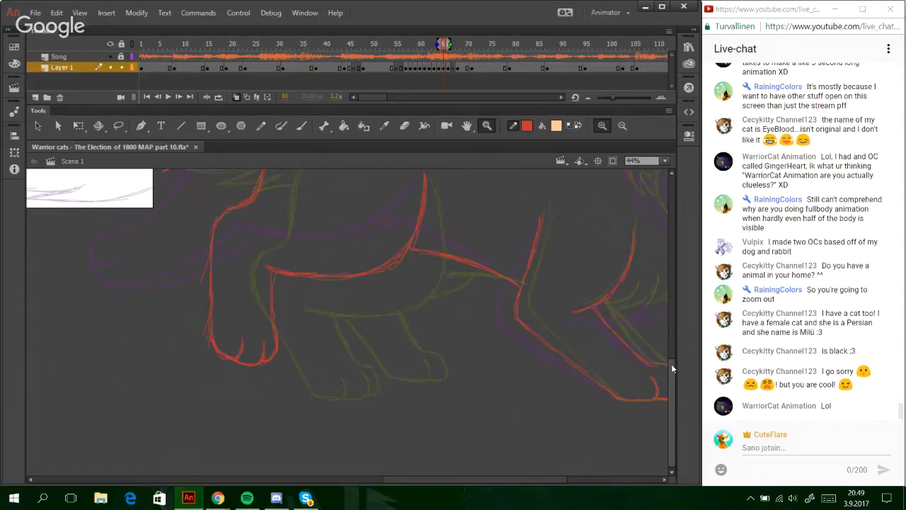
{"action": "scroll", "coordinate": [622, 301], "scroll_direction": "up", "scroll_amount": 1}
{"action": "mouse_move", "coordinate": [217, 232]}
{"action": "left_mouse_down"}
{"action": "mouse_move", "coordinate": [281, 316]}
{"action": "mouse_move", "coordinate": [489, 462]}
{"action": "left_mouse_up"}
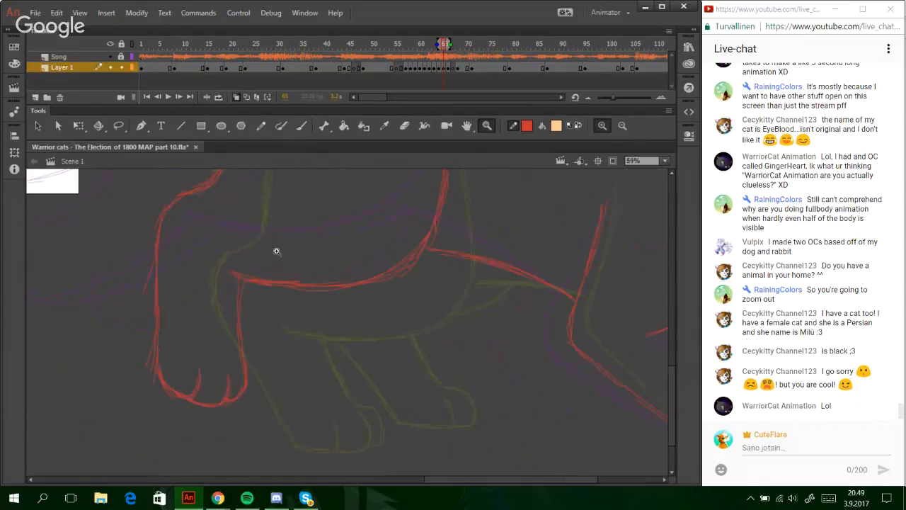
{"action": "left_click", "coordinate": [260, 131]}
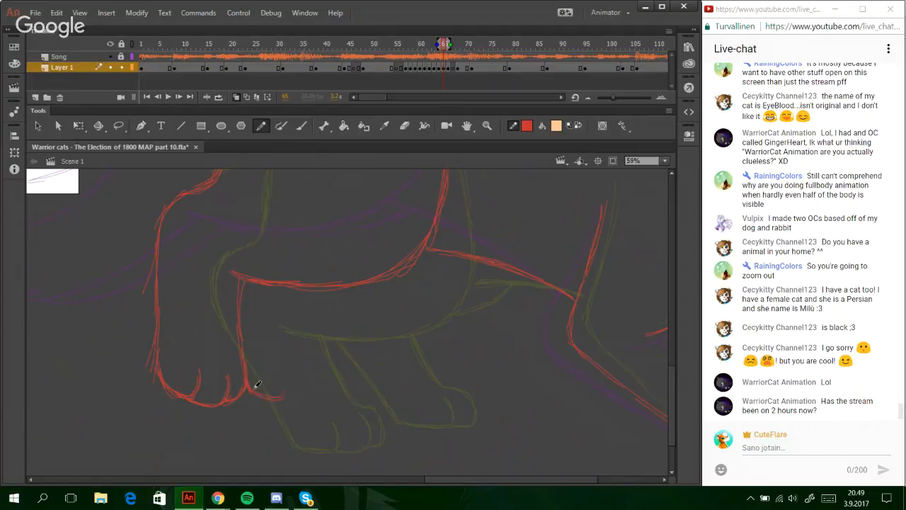
- Add red toe strokes, extend the paw's right edge up, and draw the belly line
{"action": "mouse_move", "coordinate": [282, 371]}
{"action": "left_mouse_down"}
{"action": "mouse_move", "coordinate": [280, 397]}
{"action": "mouse_move", "coordinate": [309, 393]}
{"action": "left_mouse_up"}
{"action": "mouse_move", "coordinate": [316, 360]}
{"action": "left_mouse_down"}
{"action": "mouse_move", "coordinate": [306, 399]}
{"action": "mouse_move", "coordinate": [306, 356]}
{"action": "left_mouse_up"}
{"action": "left_click_drag", "start_coordinate": [309, 388], "coordinate": [306, 295]}
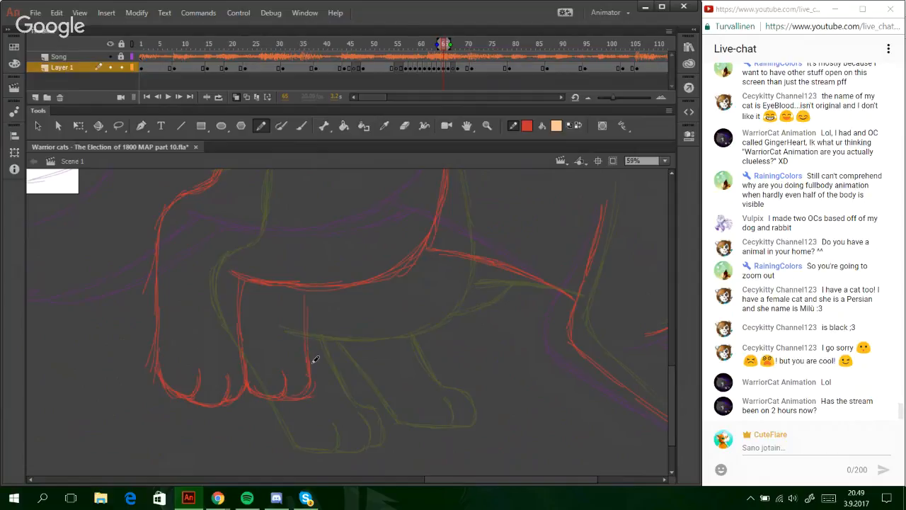
{"action": "left_click_drag", "start_coordinate": [308, 340], "coordinate": [303, 289]}
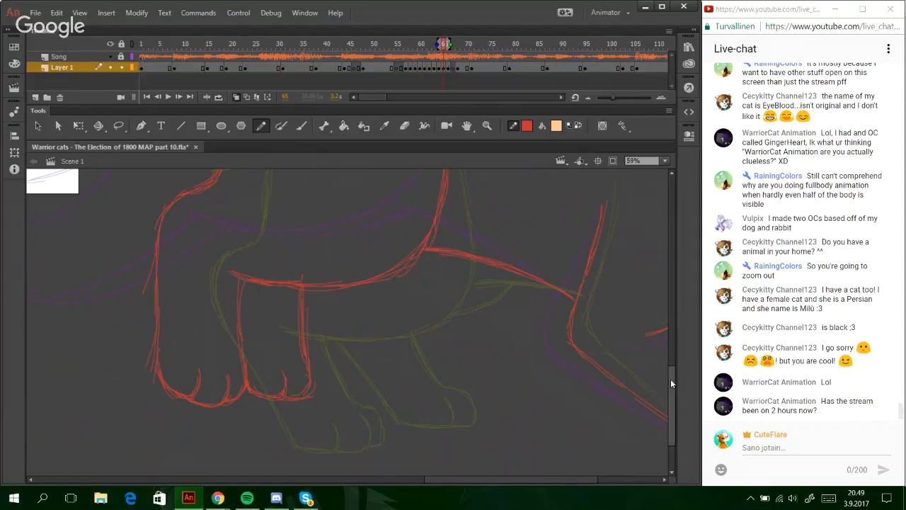
{"action": "left_click_drag", "start_coordinate": [671, 379], "coordinate": [670, 345]}
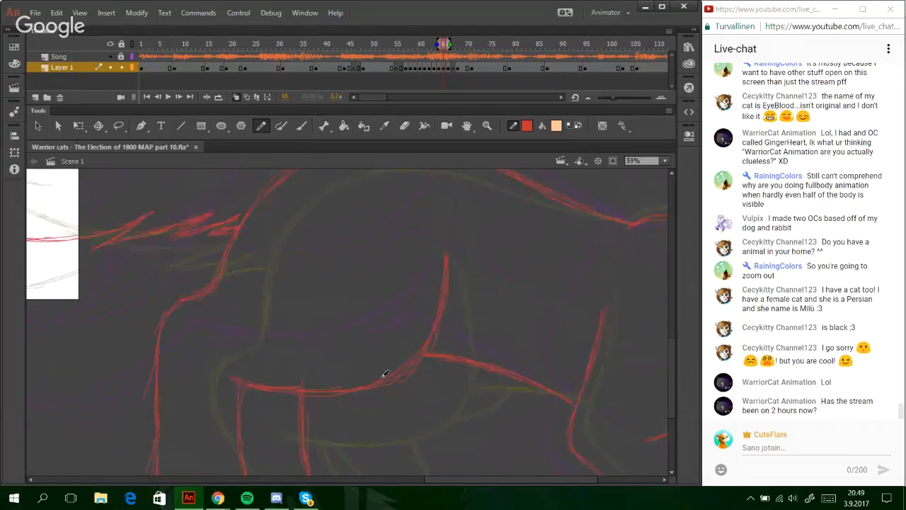
{"action": "left_click_drag", "start_coordinate": [389, 382], "coordinate": [444, 364]}
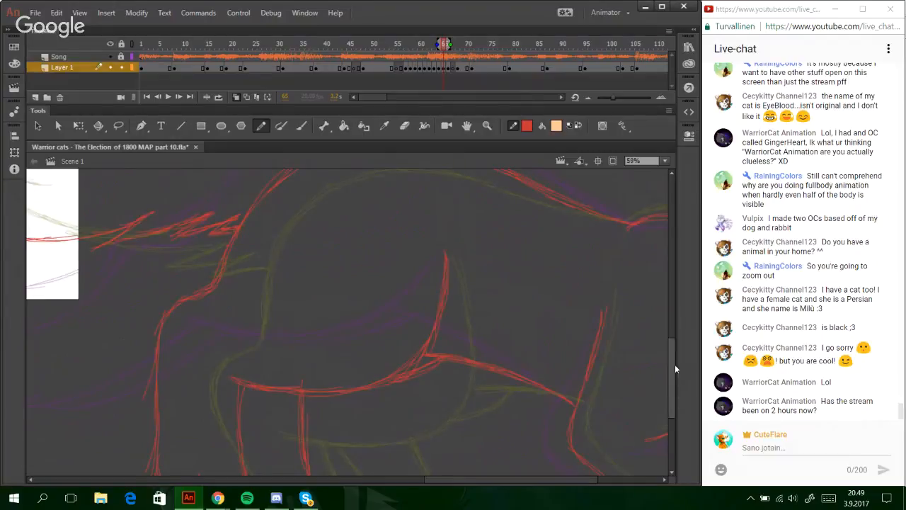
{"action": "mouse_move", "coordinate": [675, 364]}
{"action": "left_mouse_down"}
{"action": "mouse_move", "coordinate": [673, 356]}
{"action": "mouse_move", "coordinate": [660, 394]}
{"action": "mouse_move", "coordinate": [657, 371]}
{"action": "left_mouse_up"}
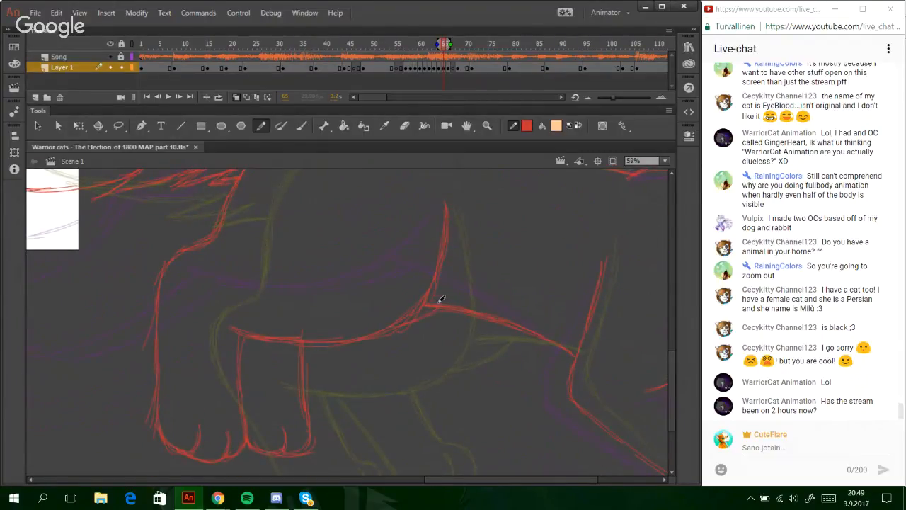
{"action": "mouse_move", "coordinate": [417, 314]}
{"action": "left_mouse_down"}
{"action": "mouse_move", "coordinate": [266, 341]}
{"action": "mouse_move", "coordinate": [303, 406]}
{"action": "left_mouse_up"}
{"action": "left_click_drag", "start_coordinate": [298, 342], "coordinate": [315, 435]}
{"action": "left_click_drag", "start_coordinate": [672, 352], "coordinate": [654, 398]}
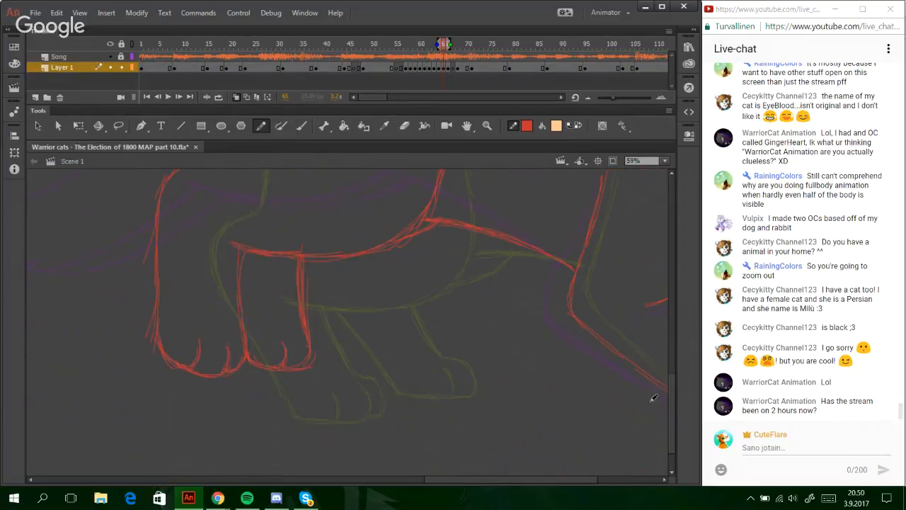
- Move the lower legs and feet slightly down and join the leg outlines to the belly
{"action": "key", "text": "l"}
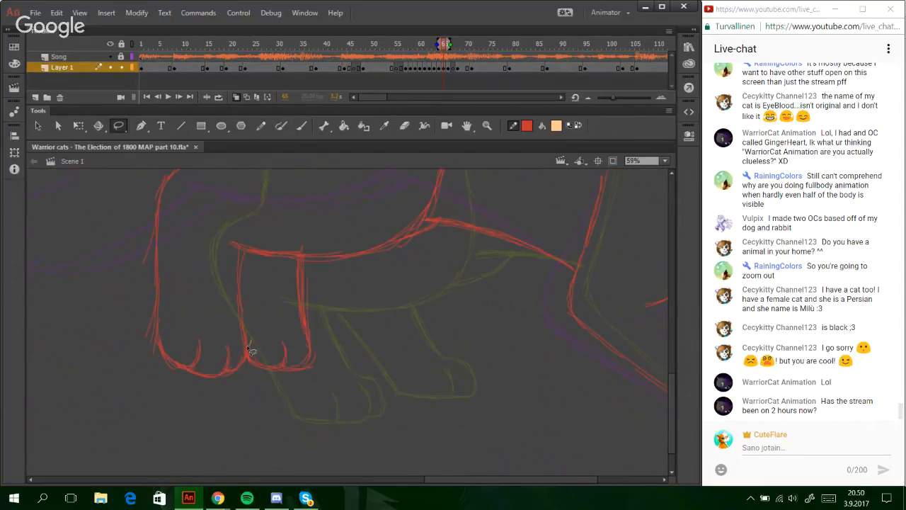
{"action": "mouse_move", "coordinate": [142, 245]}
{"action": "left_mouse_down"}
{"action": "mouse_move", "coordinate": [314, 264]}
{"action": "mouse_move", "coordinate": [121, 230]}
{"action": "left_mouse_up"}
{"action": "key", "text": "Down"}
{"action": "key", "text": "Down"}
{"action": "key", "text": "Down"}
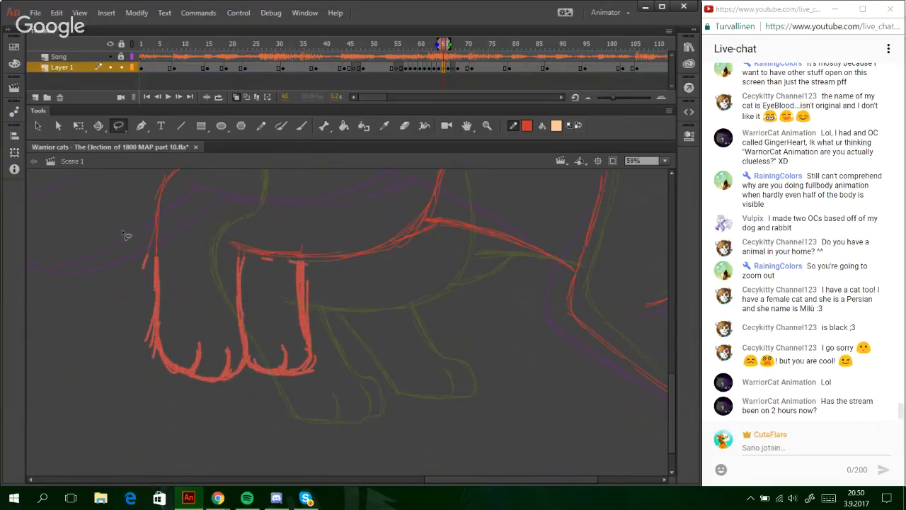
{"action": "left_click", "coordinate": [444, 339]}
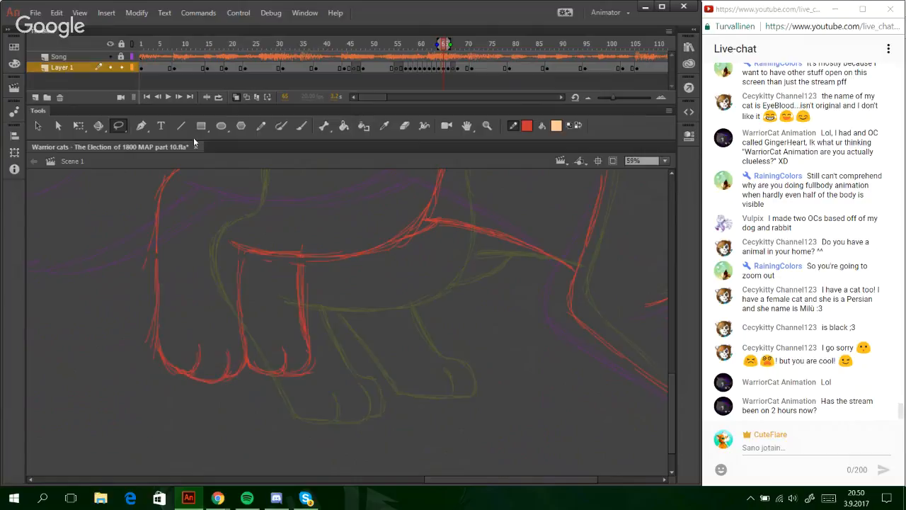
{"action": "left_click", "coordinate": [260, 126]}
{"action": "left_click_drag", "start_coordinate": [158, 281], "coordinate": [157, 197]}
{"action": "left_click_drag", "start_coordinate": [157, 256], "coordinate": [163, 185]}
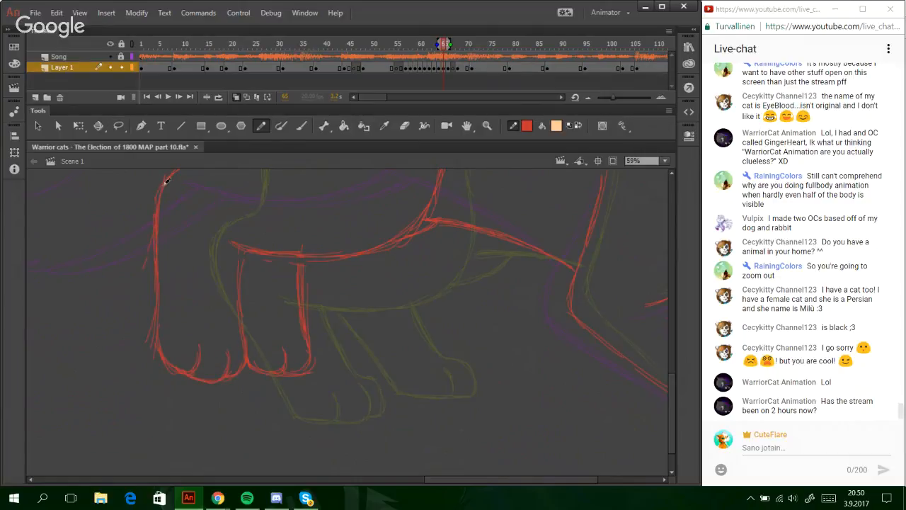
{"action": "left_click_drag", "start_coordinate": [242, 248], "coordinate": [240, 288]}
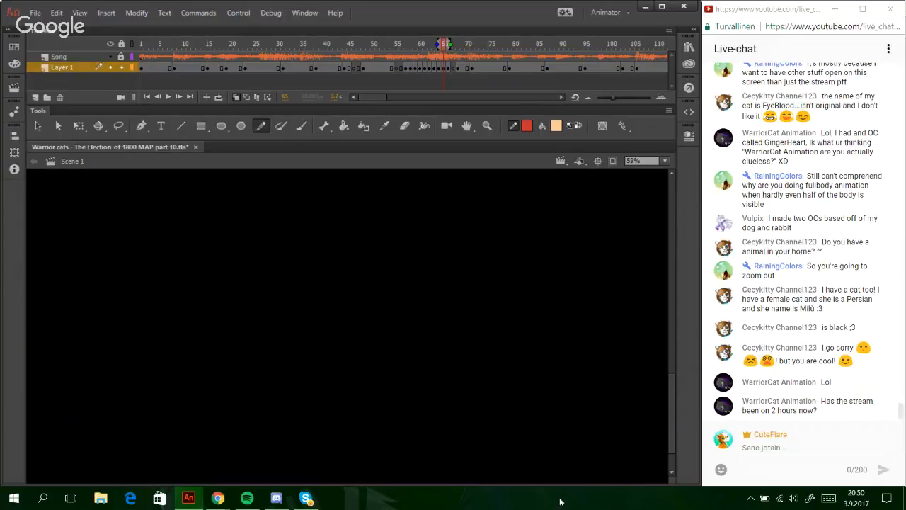
- Save the warrior-cat .fla file with Ctrl+S
{"action": "key", "text": "ctrl+s"}
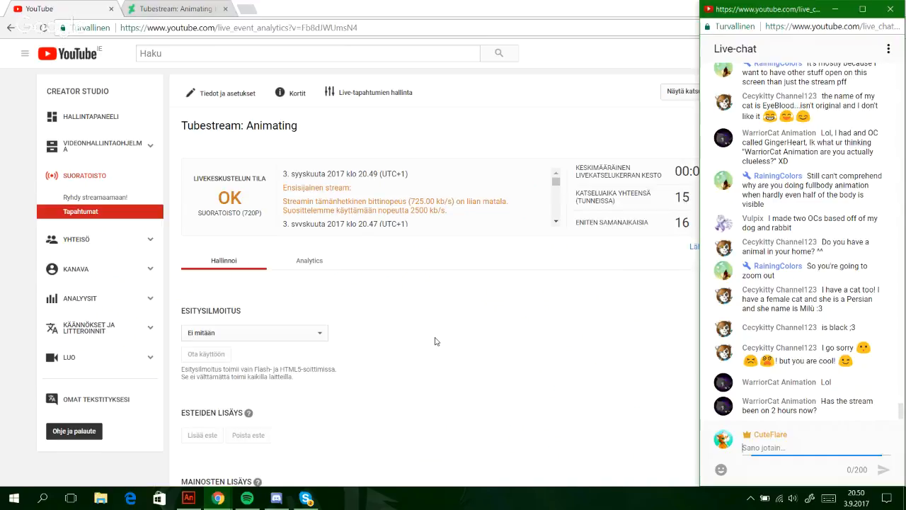
- Hide the Chrome window to reveal the desktop
{"action": "key", "text": "super+d"}
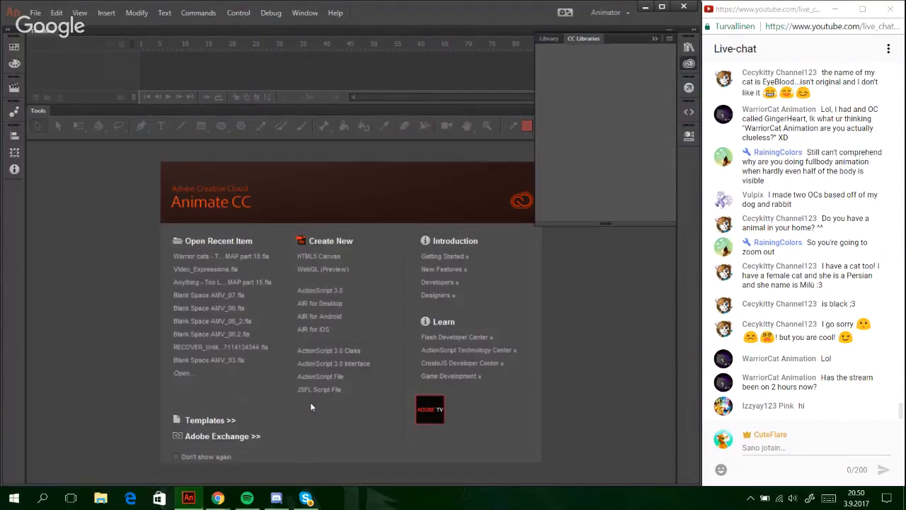
- Close CC Libraries, reopen the MAP part 10 file, and undo a test circle stroke
{"action": "left_click", "coordinate": [687, 64]}
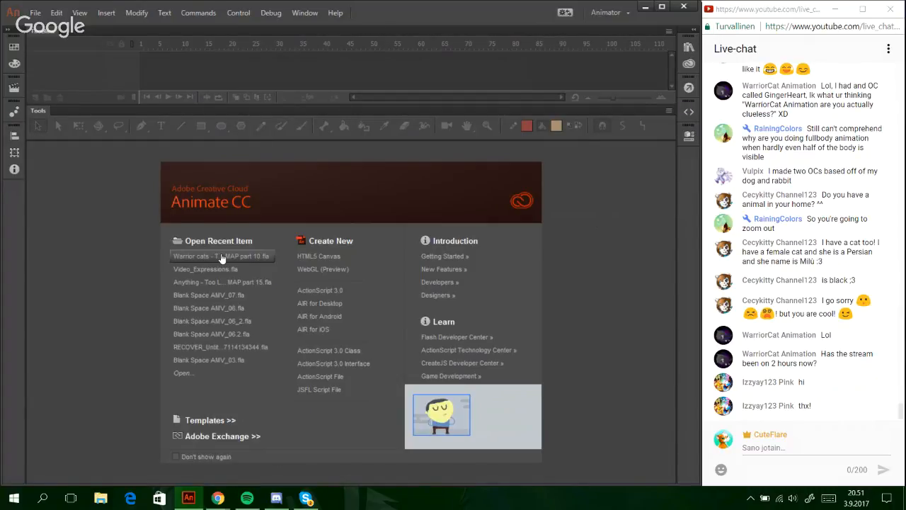
{"action": "left_click", "coordinate": [220, 257]}
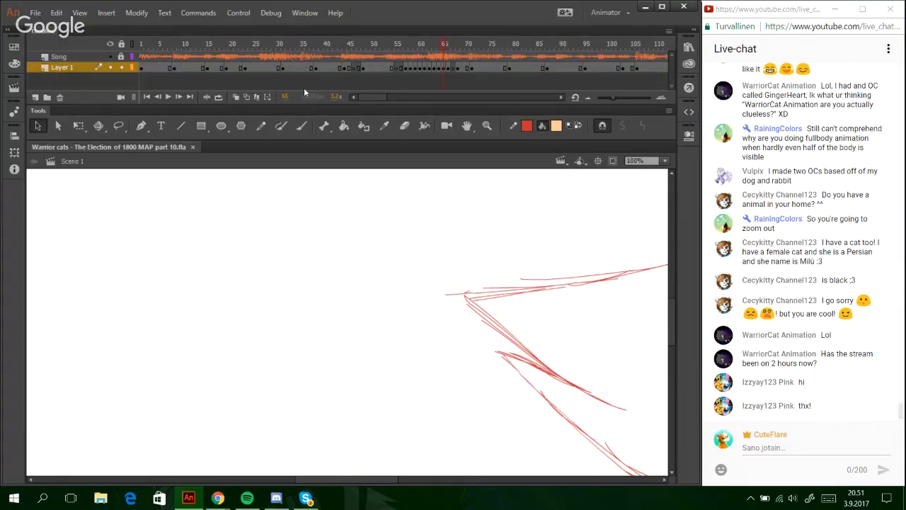
{"action": "left_click", "coordinate": [263, 126]}
{"action": "mouse_move", "coordinate": [460, 243]}
{"action": "left_mouse_down"}
{"action": "mouse_move", "coordinate": [423, 253]}
{"action": "mouse_move", "coordinate": [356, 299]}
{"action": "left_mouse_up"}
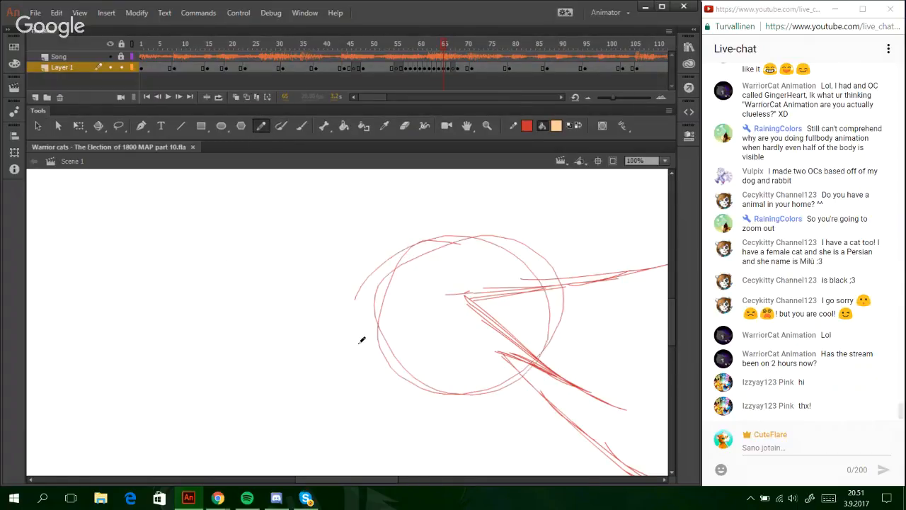
{"action": "left_click_drag", "start_coordinate": [359, 343], "coordinate": [565, 371]}
{"action": "key", "text": "ctrl+z"}
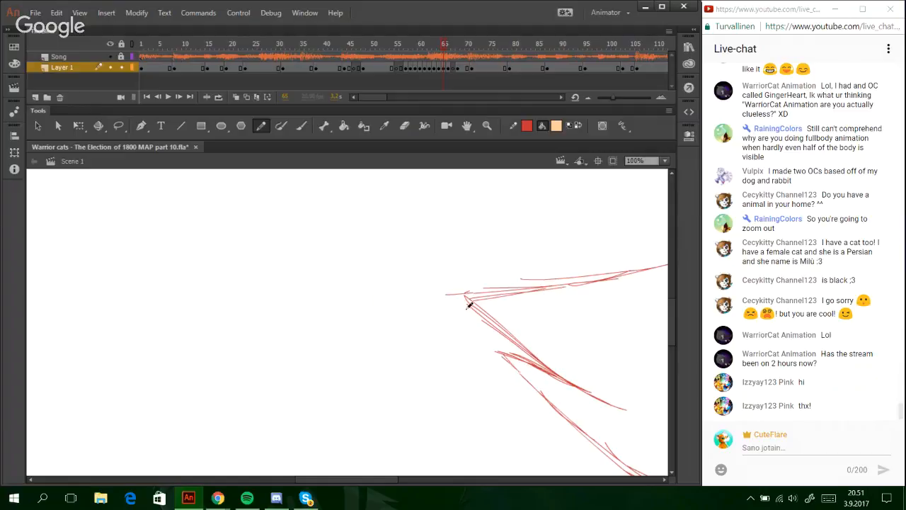
- Set the canvas zoom to 50% and scroll down to the red leg sketch
{"action": "left_click", "coordinate": [656, 161]}
{"action": "left_click", "coordinate": [646, 225]}
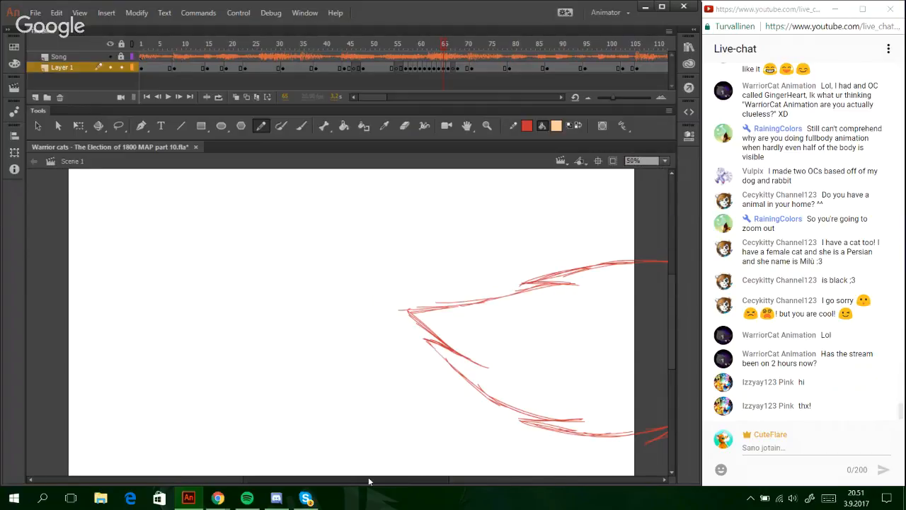
{"action": "left_click_drag", "start_coordinate": [366, 479], "coordinate": [520, 478]}
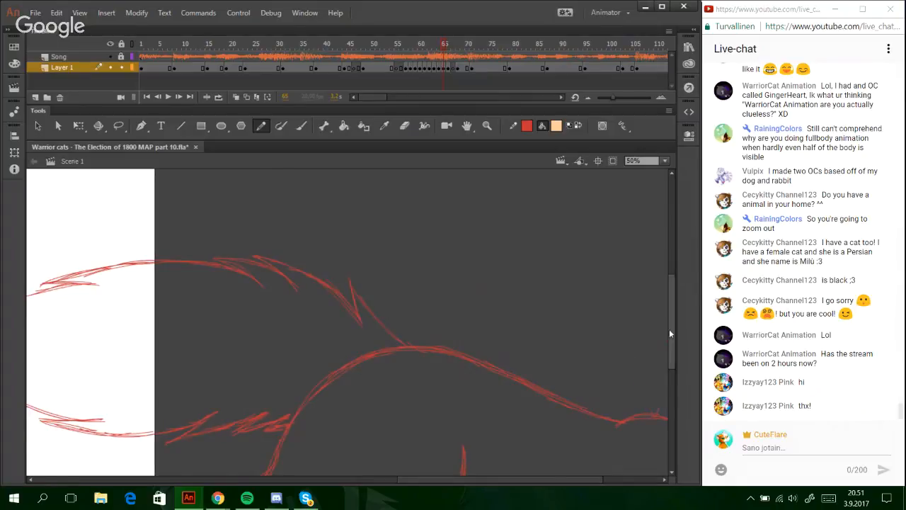
{"action": "left_click_drag", "start_coordinate": [669, 329], "coordinate": [672, 417]}
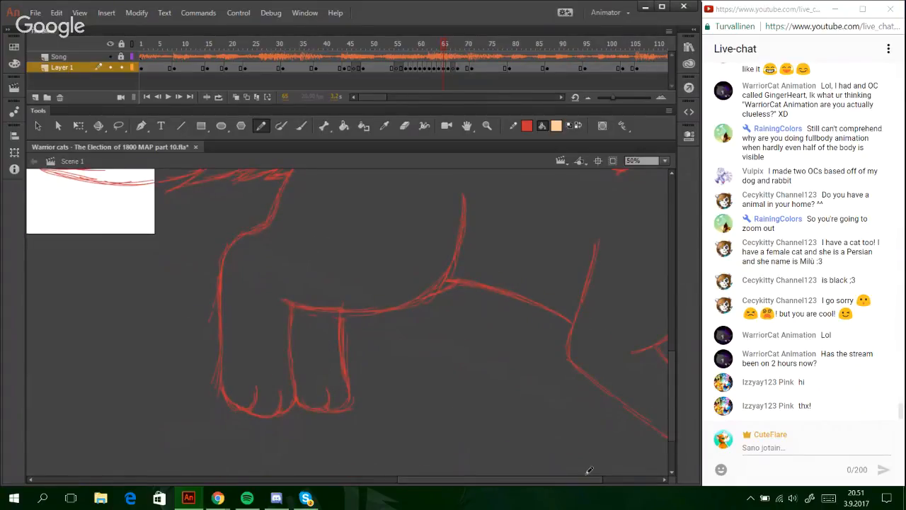
{"action": "mouse_move", "coordinate": [583, 476]}
{"action": "left_mouse_down"}
{"action": "mouse_move", "coordinate": [654, 479]}
{"action": "mouse_move", "coordinate": [569, 482]}
{"action": "left_mouse_up"}
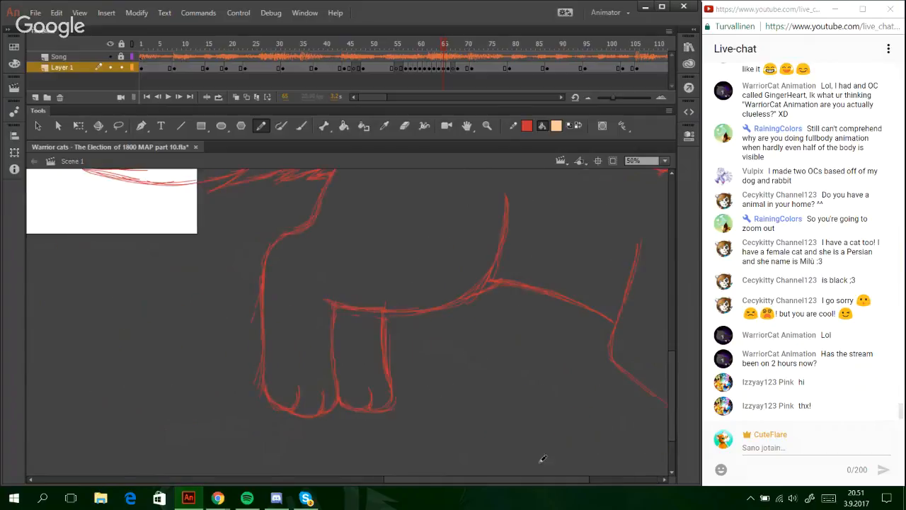
- Turn on onion skinning with a narrow range and rough in the belly, back and front leg lines
{"action": "left_click", "coordinate": [237, 97]}
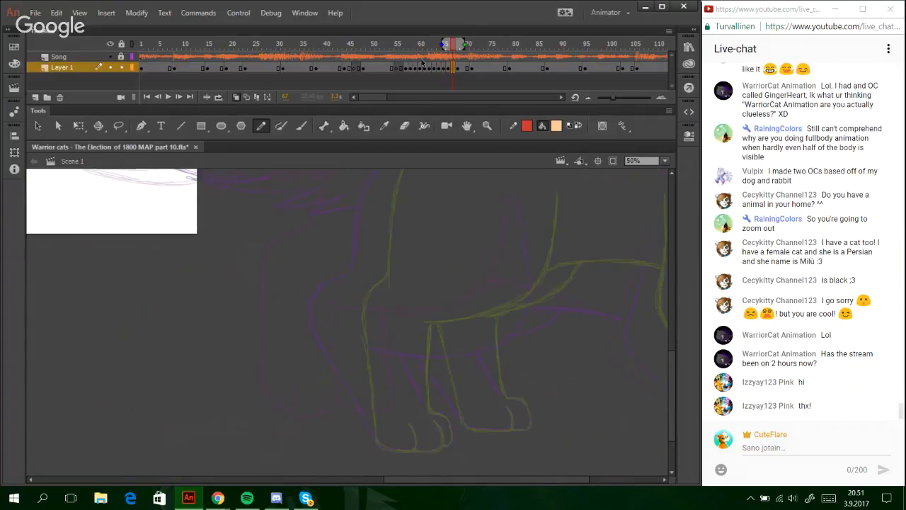
{"action": "left_click_drag", "start_coordinate": [445, 44], "coordinate": [459, 44]}
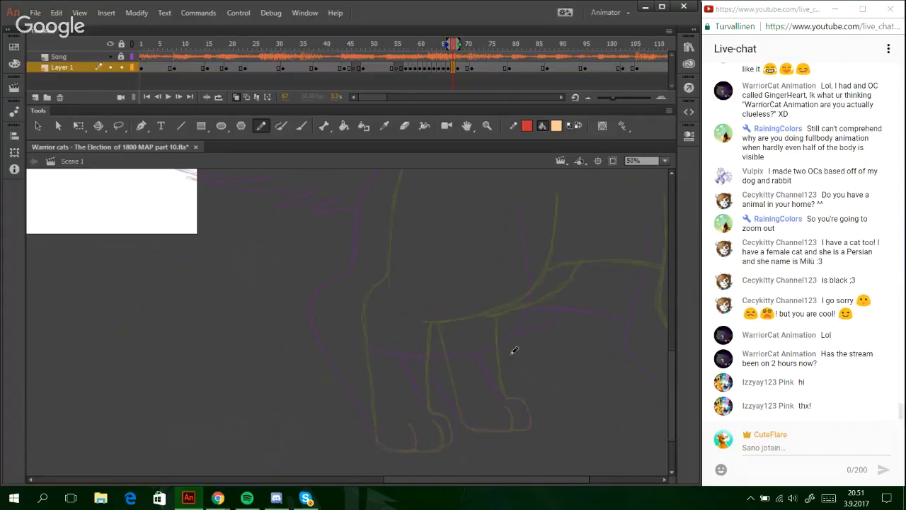
{"action": "mouse_move", "coordinate": [398, 335]}
{"action": "left_mouse_down"}
{"action": "mouse_move", "coordinate": [464, 338]}
{"action": "mouse_move", "coordinate": [404, 335]}
{"action": "mouse_move", "coordinate": [435, 337]}
{"action": "mouse_move", "coordinate": [503, 315]}
{"action": "mouse_move", "coordinate": [486, 333]}
{"action": "mouse_move", "coordinate": [509, 321]}
{"action": "mouse_move", "coordinate": [540, 259]}
{"action": "mouse_move", "coordinate": [531, 306]}
{"action": "mouse_move", "coordinate": [536, 202]}
{"action": "left_mouse_up"}
{"action": "left_click_drag", "start_coordinate": [536, 282], "coordinate": [539, 191]}
{"action": "left_click_drag", "start_coordinate": [416, 341], "coordinate": [425, 394]}
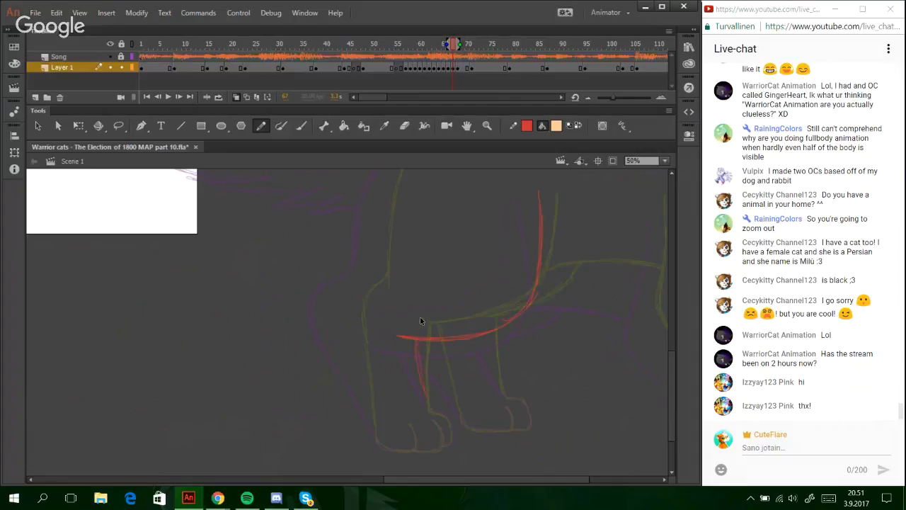
- Zoom in on the legs and draw a long red leg curve with a toe, joined to the belly line
{"action": "key", "text": "z"}
{"action": "left_click_drag", "start_coordinate": [266, 263], "coordinate": [541, 470]}
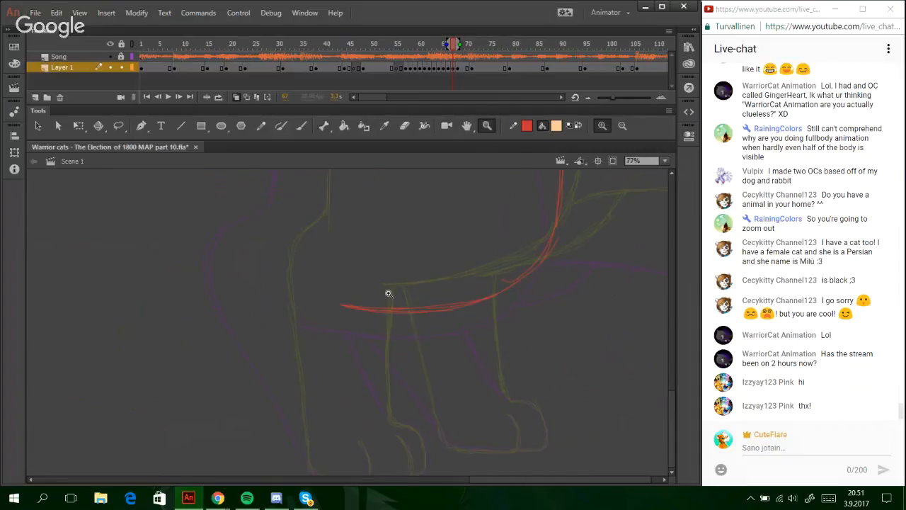
{"action": "key", "text": "y"}
{"action": "mouse_move", "coordinate": [273, 213]}
{"action": "left_mouse_down"}
{"action": "mouse_move", "coordinate": [250, 260]}
{"action": "mouse_move", "coordinate": [262, 298]}
{"action": "left_mouse_up"}
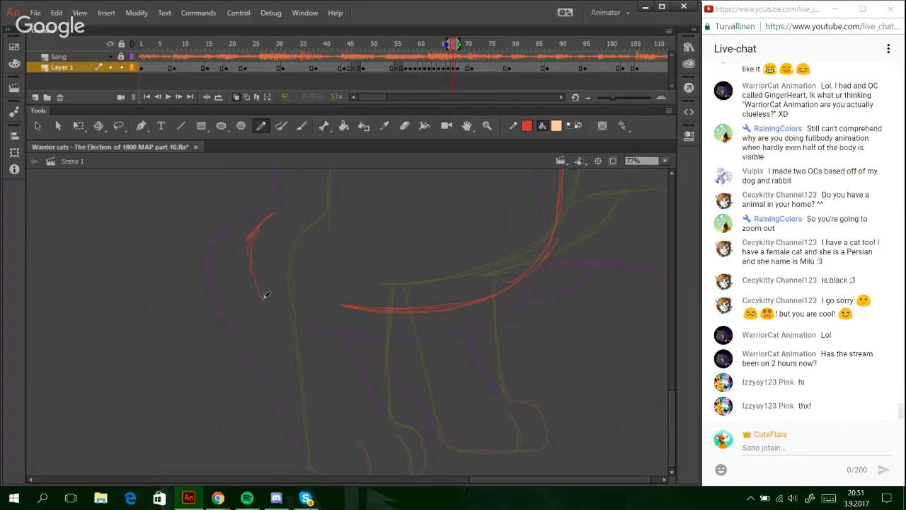
{"action": "left_click_drag", "start_coordinate": [248, 267], "coordinate": [315, 465]}
{"action": "left_click_drag", "start_coordinate": [671, 387], "coordinate": [672, 407]}
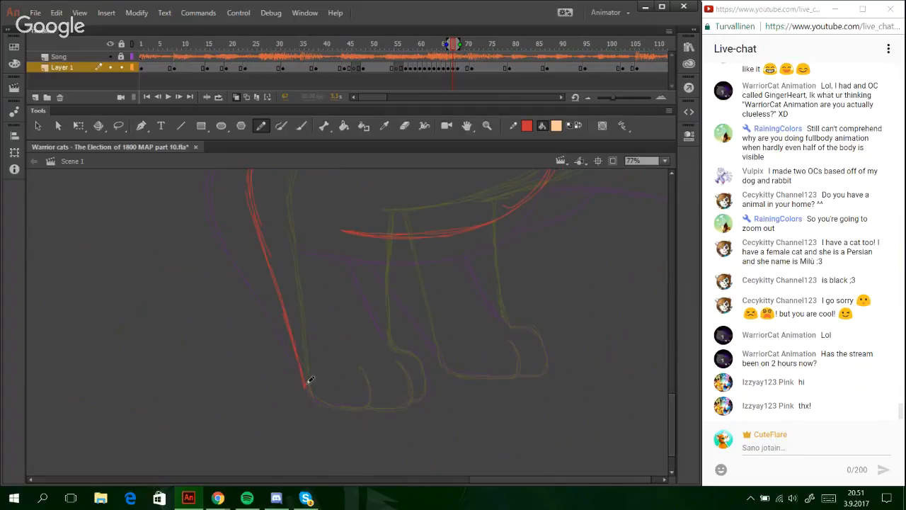
{"action": "left_click_drag", "start_coordinate": [309, 386], "coordinate": [366, 402]}
{"action": "mouse_move", "coordinate": [360, 367]}
{"action": "left_mouse_down"}
{"action": "mouse_move", "coordinate": [398, 402]}
{"action": "mouse_move", "coordinate": [369, 411]}
{"action": "mouse_move", "coordinate": [364, 403]}
{"action": "mouse_move", "coordinate": [385, 409]}
{"action": "mouse_move", "coordinate": [375, 408]}
{"action": "mouse_move", "coordinate": [408, 399]}
{"action": "mouse_move", "coordinate": [391, 409]}
{"action": "mouse_move", "coordinate": [411, 392]}
{"action": "mouse_move", "coordinate": [401, 408]}
{"action": "mouse_move", "coordinate": [411, 397]}
{"action": "mouse_move", "coordinate": [408, 361]}
{"action": "mouse_move", "coordinate": [415, 397]}
{"action": "mouse_move", "coordinate": [427, 371]}
{"action": "mouse_move", "coordinate": [428, 389]}
{"action": "mouse_move", "coordinate": [426, 363]}
{"action": "mouse_move", "coordinate": [385, 333]}
{"action": "mouse_move", "coordinate": [390, 341]}
{"action": "mouse_move", "coordinate": [373, 273]}
{"action": "mouse_move", "coordinate": [384, 331]}
{"action": "mouse_move", "coordinate": [372, 251]}
{"action": "mouse_move", "coordinate": [376, 282]}
{"action": "left_mouse_up"}
{"action": "left_click_drag", "start_coordinate": [368, 244], "coordinate": [365, 236]}
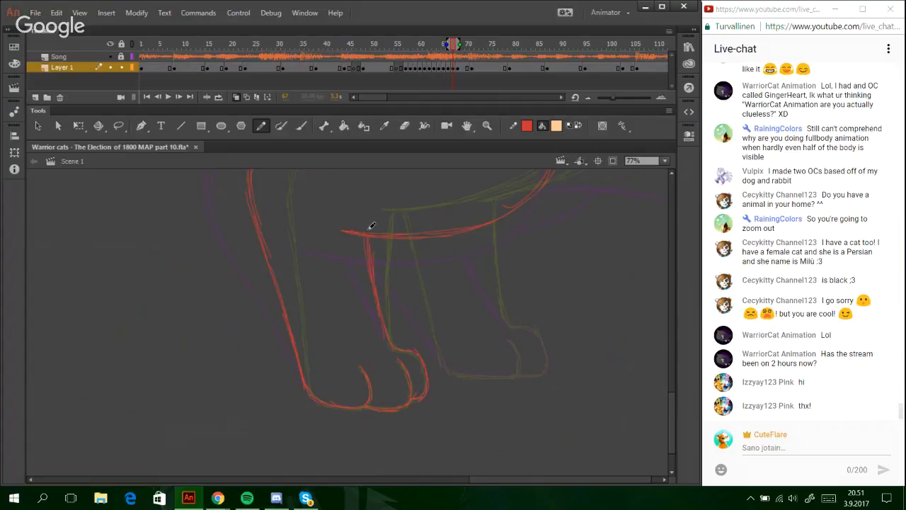
{"action": "left_click_drag", "start_coordinate": [505, 479], "coordinate": [515, 480]}
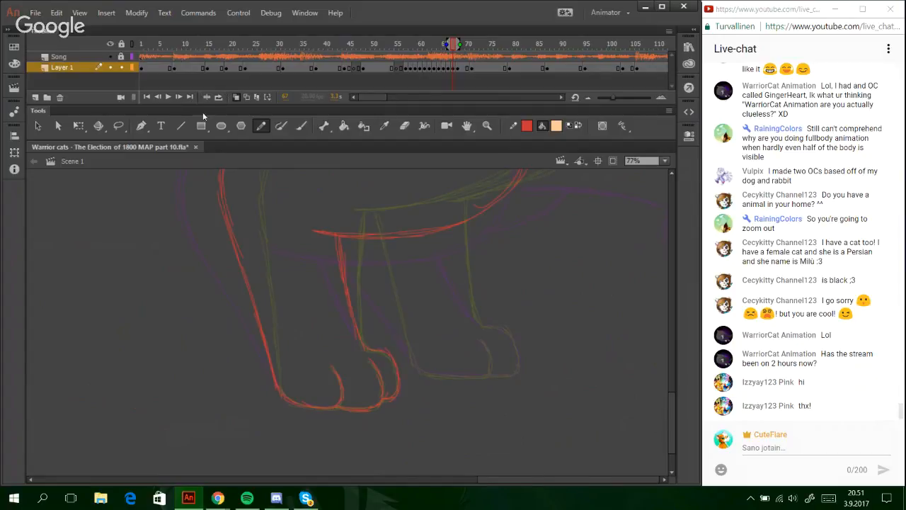
- Compare the pose against frame 68 and zoom the stage out to 50%, returning to frame 67
{"action": "left_click", "coordinate": [180, 97]}
{"action": "left_click_drag", "start_coordinate": [471, 479], "coordinate": [548, 479]}
{"action": "left_click_drag", "start_coordinate": [668, 401], "coordinate": [668, 350]}
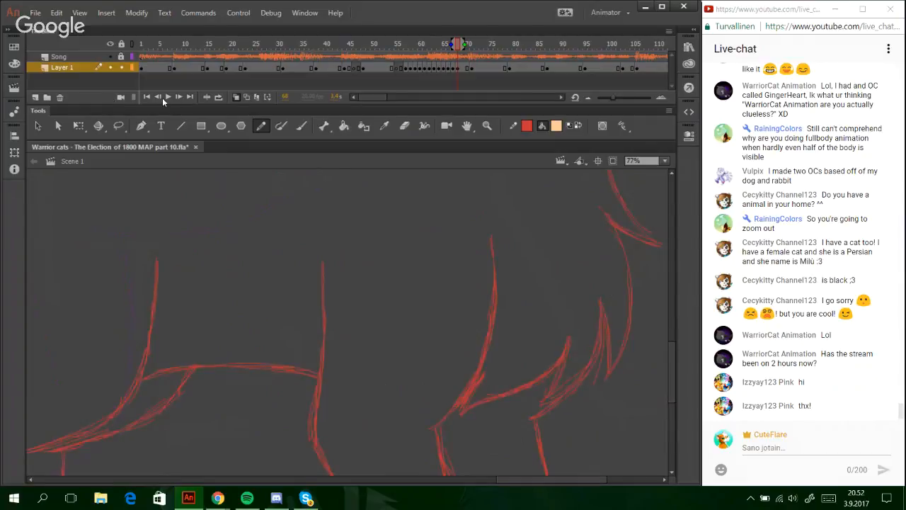
{"action": "left_click", "coordinate": [159, 97]}
{"action": "left_click", "coordinate": [669, 161]}
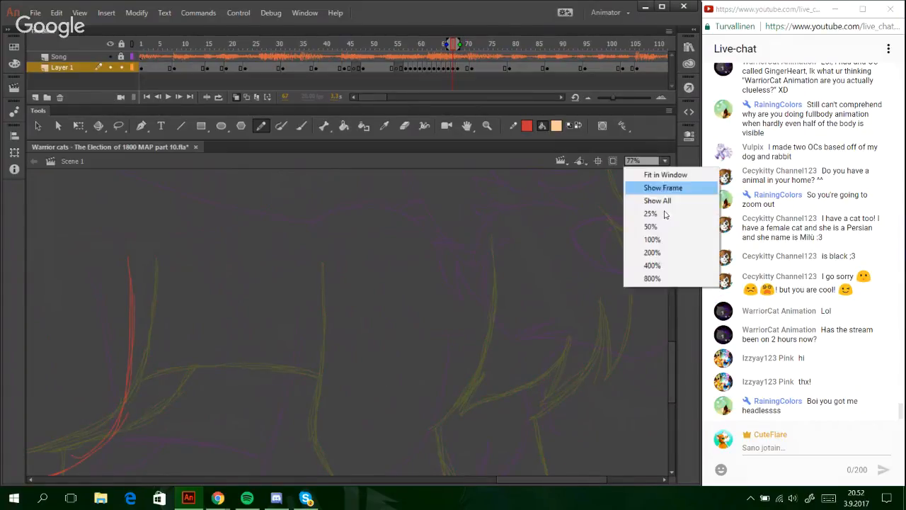
{"action": "left_click", "coordinate": [651, 227]}
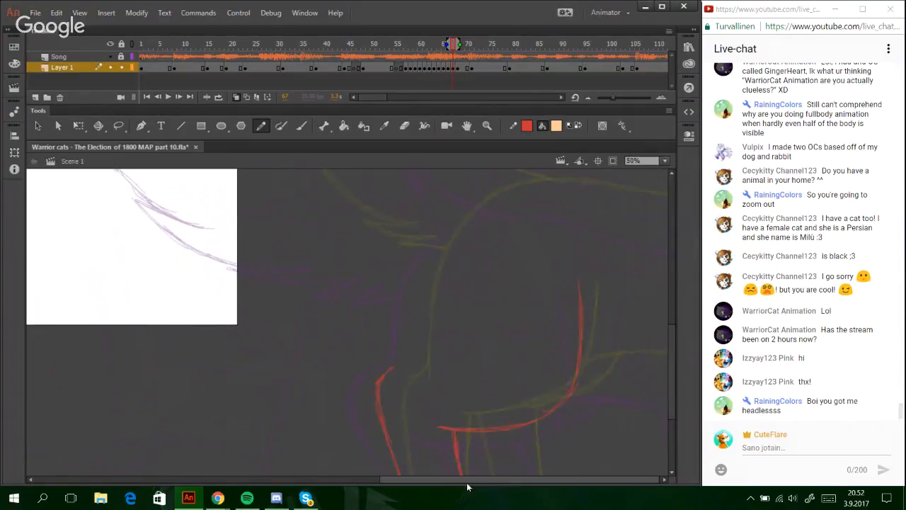
{"action": "left_click", "coordinate": [179, 97]}
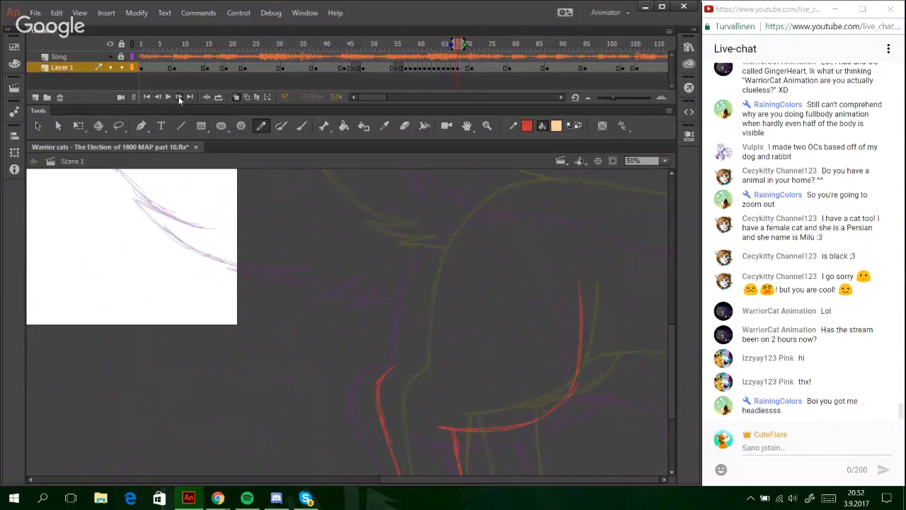
{"action": "left_click_drag", "start_coordinate": [449, 478], "coordinate": [631, 495]}
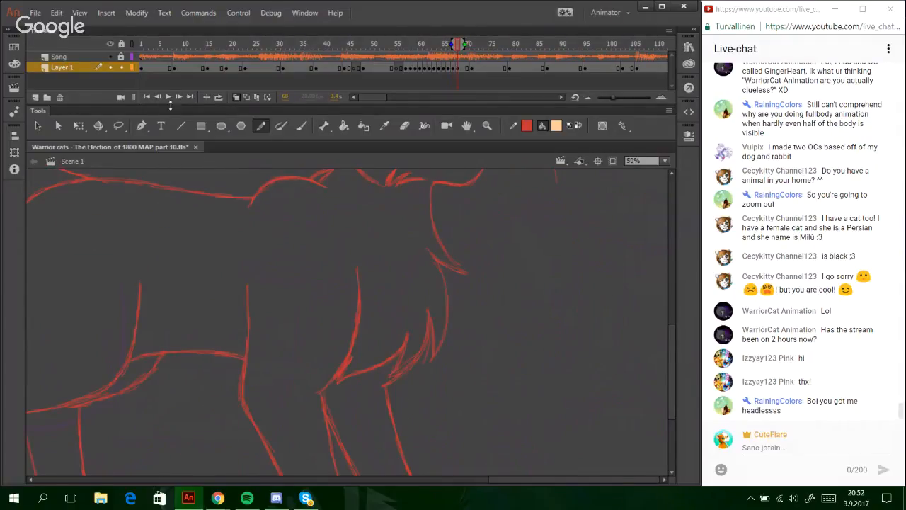
{"action": "left_click", "coordinate": [157, 97]}
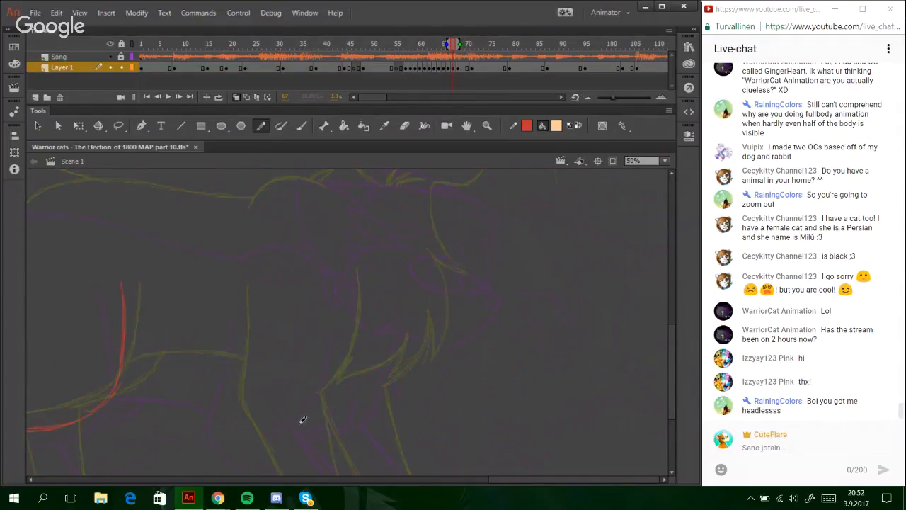
- Sketch a red curve up the cat's chest, thickening and extending it higher
{"action": "mouse_move", "coordinate": [297, 415]}
{"action": "left_mouse_down"}
{"action": "mouse_move", "coordinate": [326, 390]}
{"action": "mouse_move", "coordinate": [300, 413]}
{"action": "mouse_move", "coordinate": [336, 368]}
{"action": "mouse_move", "coordinate": [324, 392]}
{"action": "mouse_move", "coordinate": [343, 329]}
{"action": "left_mouse_up"}
{"action": "mouse_move", "coordinate": [321, 395]}
{"action": "left_mouse_down"}
{"action": "mouse_move", "coordinate": [346, 307]}
{"action": "mouse_move", "coordinate": [344, 316]}
{"action": "left_mouse_up"}
{"action": "left_click_drag", "start_coordinate": [340, 363], "coordinate": [348, 292]}
{"action": "left_click_drag", "start_coordinate": [674, 378], "coordinate": [676, 405]}
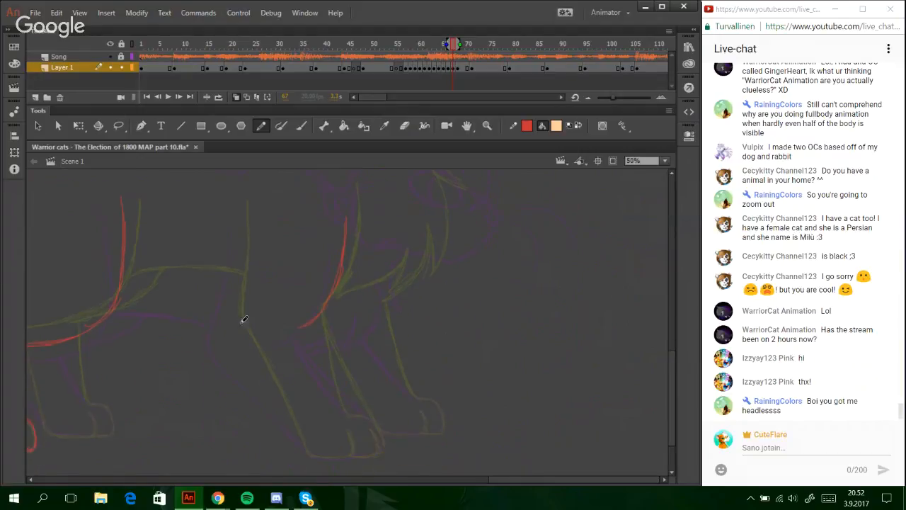
- Draw a red line down the middle front leg, extending it toward the paw
{"action": "left_click_drag", "start_coordinate": [238, 217], "coordinate": [230, 304]}
{"action": "mouse_move", "coordinate": [238, 262]}
{"action": "left_mouse_down"}
{"action": "mouse_move", "coordinate": [226, 338]}
{"action": "mouse_move", "coordinate": [231, 328]}
{"action": "mouse_move", "coordinate": [278, 402]}
{"action": "left_mouse_up"}
{"action": "left_click_drag", "start_coordinate": [228, 342], "coordinate": [305, 453]}
{"action": "left_click_drag", "start_coordinate": [277, 410], "coordinate": [309, 453]}
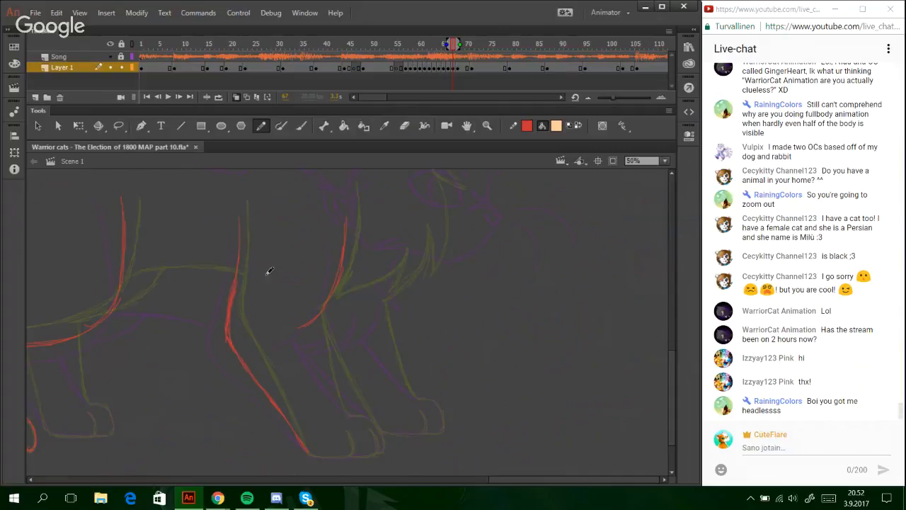
{"action": "left_click", "coordinate": [486, 125]}
- Zoom in on the front paws and draw the foot's back edge and outer toe in red
{"action": "mouse_move", "coordinate": [173, 292]}
{"action": "left_mouse_down"}
{"action": "mouse_move", "coordinate": [450, 507]}
{"action": "mouse_move", "coordinate": [426, 481]}
{"action": "left_mouse_up"}
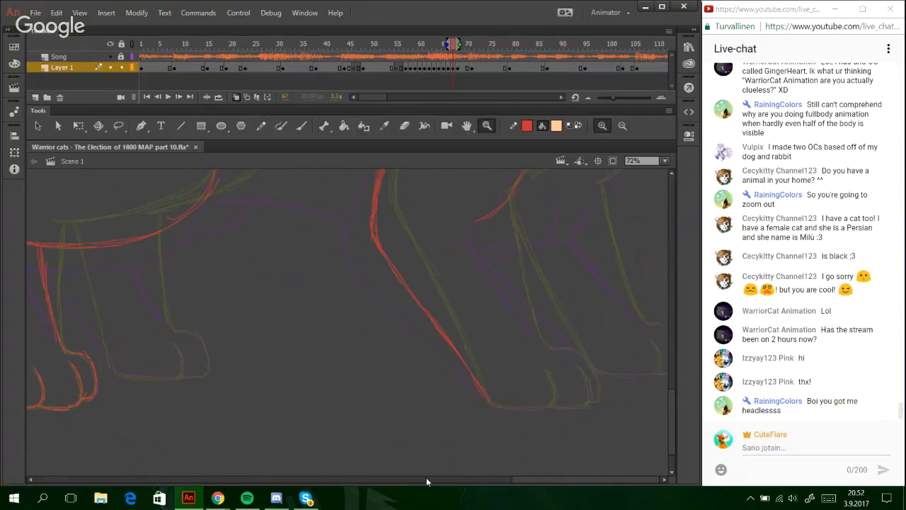
{"action": "key", "text": "y"}
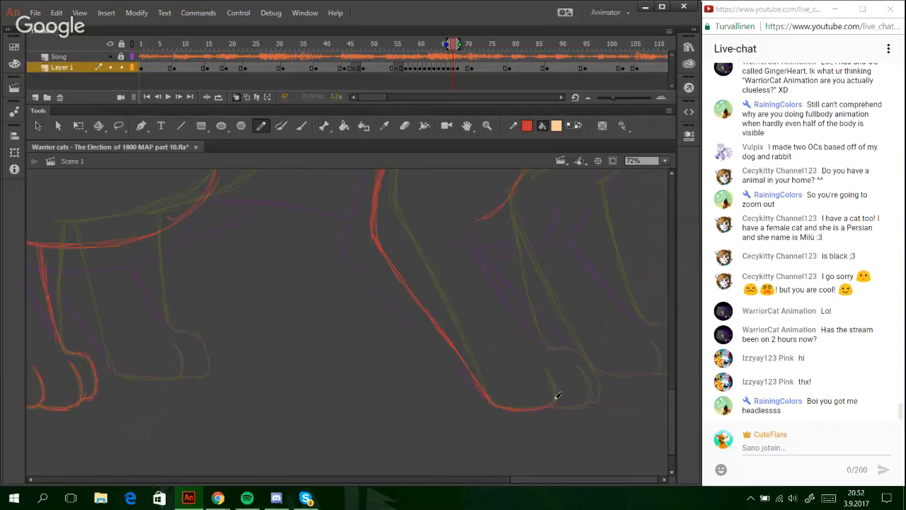
{"action": "left_click_drag", "start_coordinate": [556, 403], "coordinate": [552, 373]}
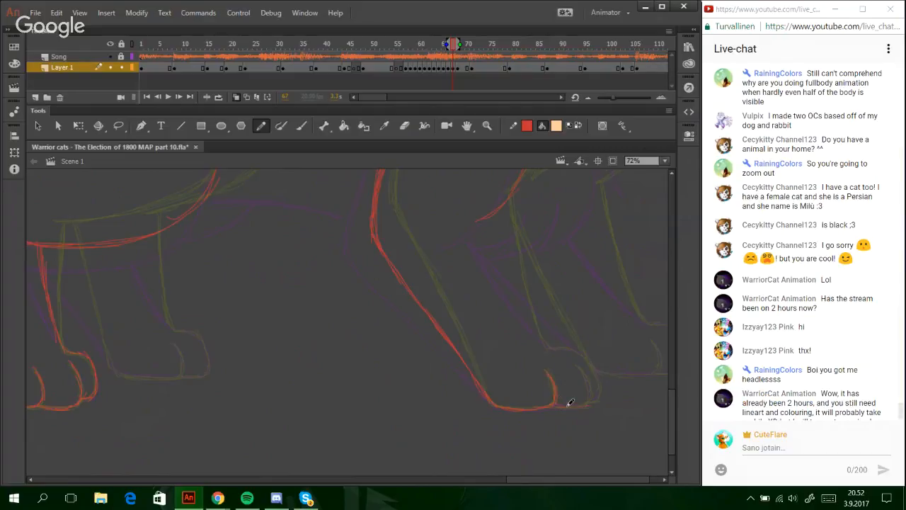
{"action": "left_click_drag", "start_coordinate": [567, 405], "coordinate": [585, 367]}
{"action": "left_click_drag", "start_coordinate": [472, 289], "coordinate": [426, 289]}
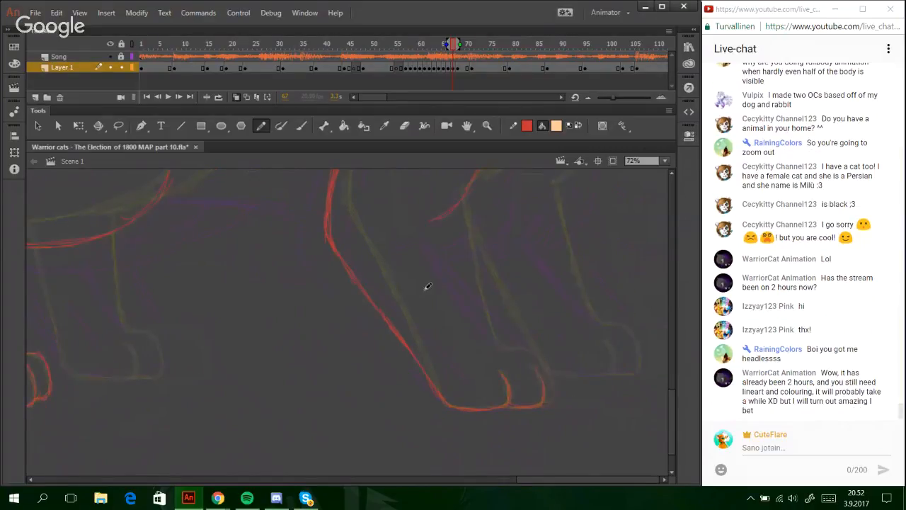
- Sketch the next leg line in red, retracing it with a bolder stroke
{"action": "left_click_drag", "start_coordinate": [439, 222], "coordinate": [475, 287]}
{"action": "mouse_move", "coordinate": [444, 214]}
{"action": "left_mouse_down"}
{"action": "mouse_move", "coordinate": [491, 334]}
{"action": "mouse_move", "coordinate": [542, 361]}
{"action": "left_mouse_up"}
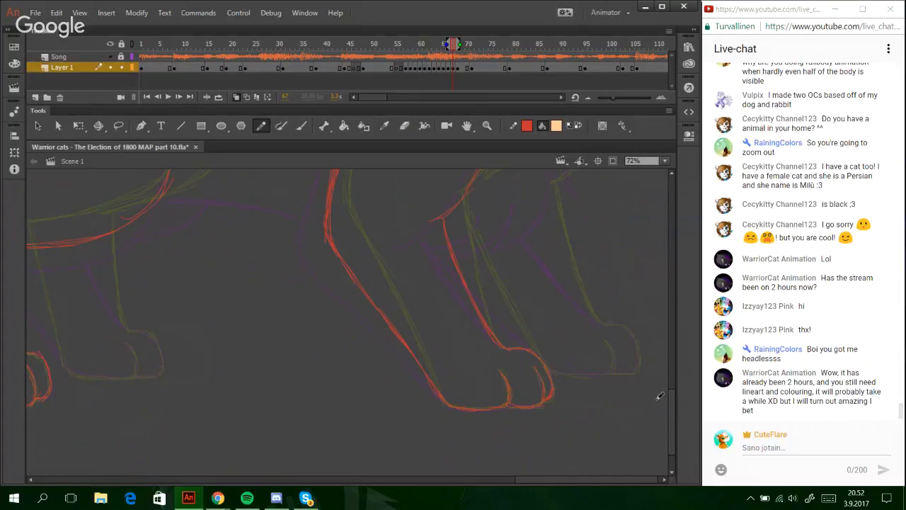
{"action": "left_click_drag", "start_coordinate": [671, 409], "coordinate": [672, 375]}
{"action": "left_click_drag", "start_coordinate": [174, 316], "coordinate": [327, 322]}
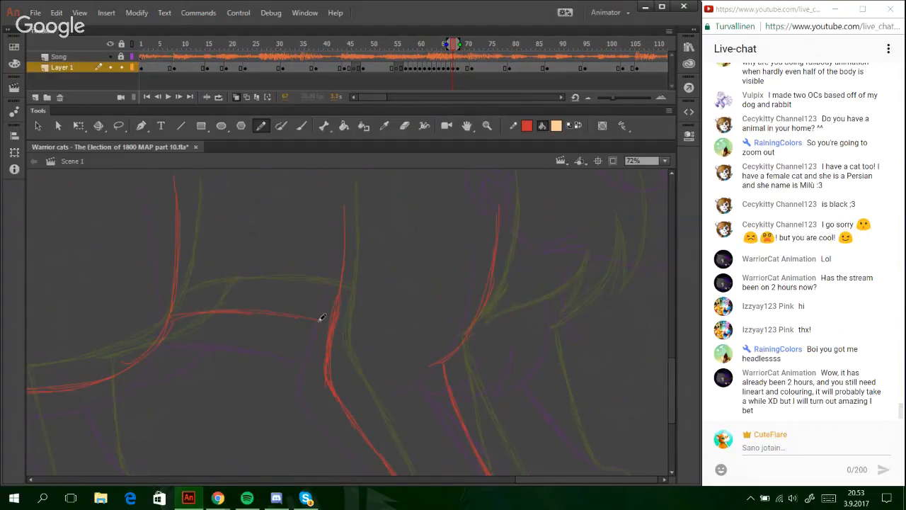
- Extend the short red line into an arc curving up and to the right
{"action": "left_click_drag", "start_coordinate": [670, 363], "coordinate": [671, 320]}
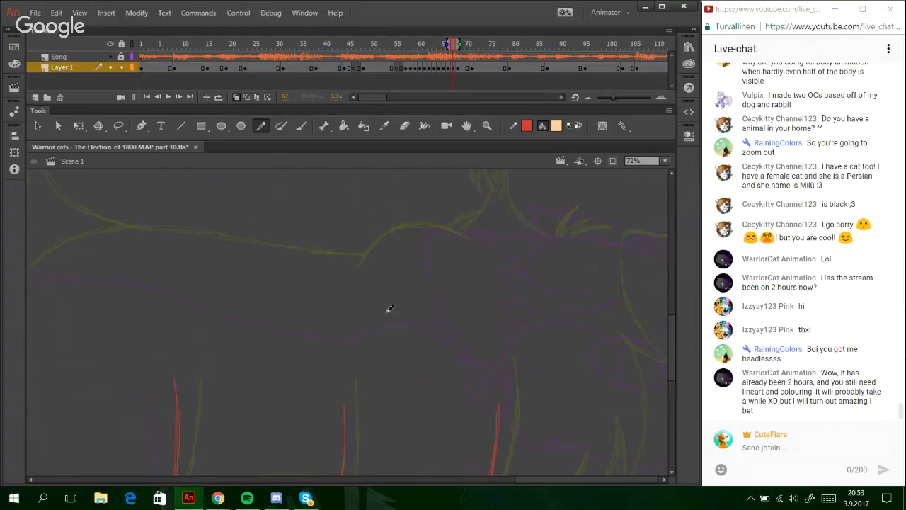
{"action": "mouse_move", "coordinate": [360, 300]}
{"action": "left_mouse_down"}
{"action": "mouse_move", "coordinate": [402, 270]}
{"action": "mouse_move", "coordinate": [469, 291]}
{"action": "left_mouse_up"}
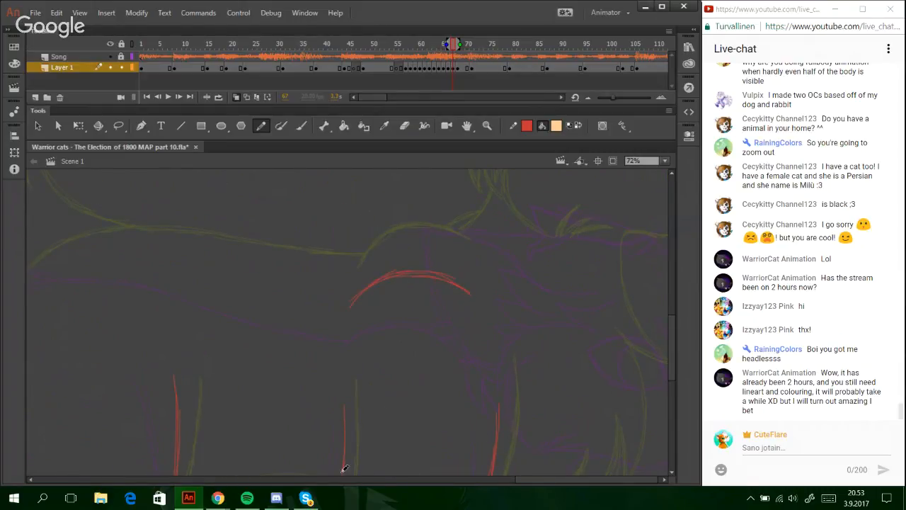
{"action": "left_click", "coordinate": [382, 481]}
{"action": "left_click_drag", "start_coordinate": [496, 482], "coordinate": [567, 482]}
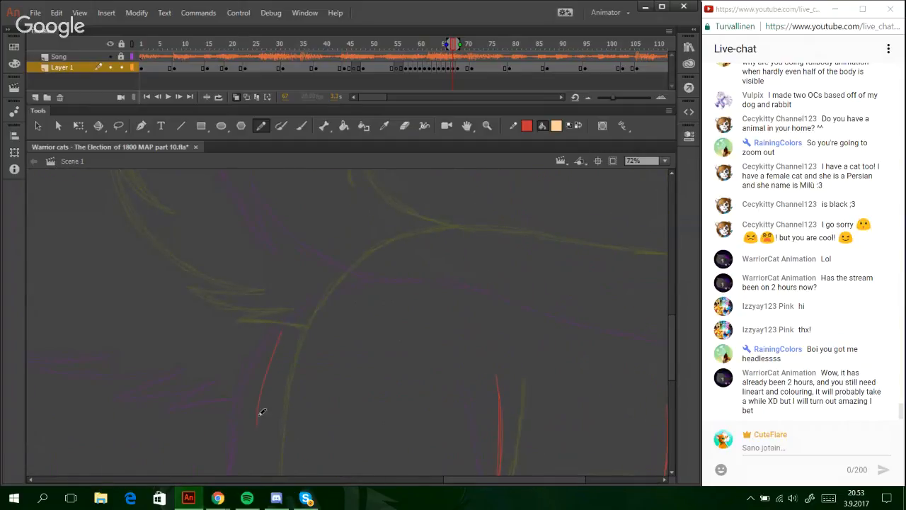
{"action": "left_click_drag", "start_coordinate": [270, 351], "coordinate": [316, 292]}
{"action": "mouse_move", "coordinate": [290, 323]}
{"action": "left_mouse_down"}
{"action": "mouse_move", "coordinate": [353, 262]}
{"action": "mouse_move", "coordinate": [415, 249]}
{"action": "left_mouse_up"}
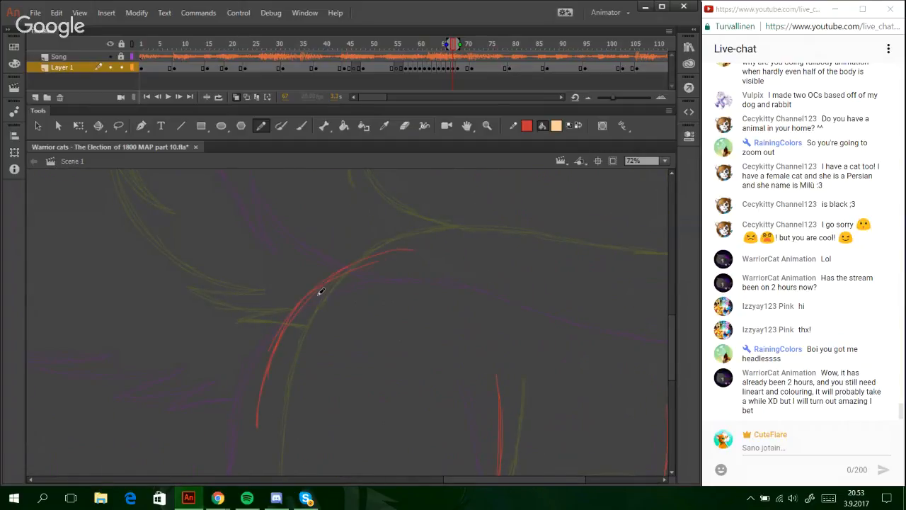
{"action": "left_click_drag", "start_coordinate": [319, 290], "coordinate": [444, 261]}
- Carry the upper arc rightward along the back and join it to the right-hand back curve
{"action": "mouse_move", "coordinate": [349, 275]}
{"action": "left_mouse_down"}
{"action": "mouse_move", "coordinate": [465, 250]}
{"action": "mouse_move", "coordinate": [586, 285]}
{"action": "left_mouse_up"}
{"action": "left_click_drag", "start_coordinate": [526, 479], "coordinate": [565, 475]}
{"action": "left_click_drag", "start_coordinate": [359, 271], "coordinate": [489, 294]}
{"action": "left_click_drag", "start_coordinate": [426, 287], "coordinate": [511, 298]}
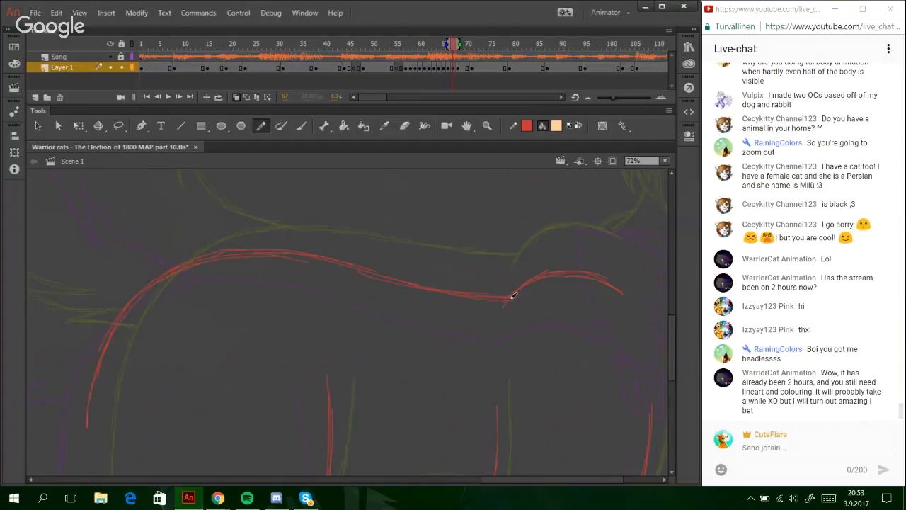
{"action": "left_click_drag", "start_coordinate": [505, 484], "coordinate": [418, 481]}
{"action": "left_click_drag", "start_coordinate": [671, 347], "coordinate": [671, 401]}
- Draw a line meeting the back arc, a diagonal hind leg with paw and toe, and the belly curve
{"action": "mouse_move", "coordinate": [377, 172]}
{"action": "left_mouse_down"}
{"action": "mouse_move", "coordinate": [375, 228]}
{"action": "mouse_move", "coordinate": [376, 185]}
{"action": "mouse_move", "coordinate": [378, 220]}
{"action": "mouse_move", "coordinate": [353, 244]}
{"action": "mouse_move", "coordinate": [376, 243]}
{"action": "mouse_move", "coordinate": [340, 265]}
{"action": "mouse_move", "coordinate": [378, 240]}
{"action": "mouse_move", "coordinate": [345, 254]}
{"action": "mouse_move", "coordinate": [363, 244]}
{"action": "mouse_move", "coordinate": [378, 193]}
{"action": "mouse_move", "coordinate": [376, 235]}
{"action": "mouse_move", "coordinate": [378, 165]}
{"action": "mouse_move", "coordinate": [375, 224]}
{"action": "left_mouse_up"}
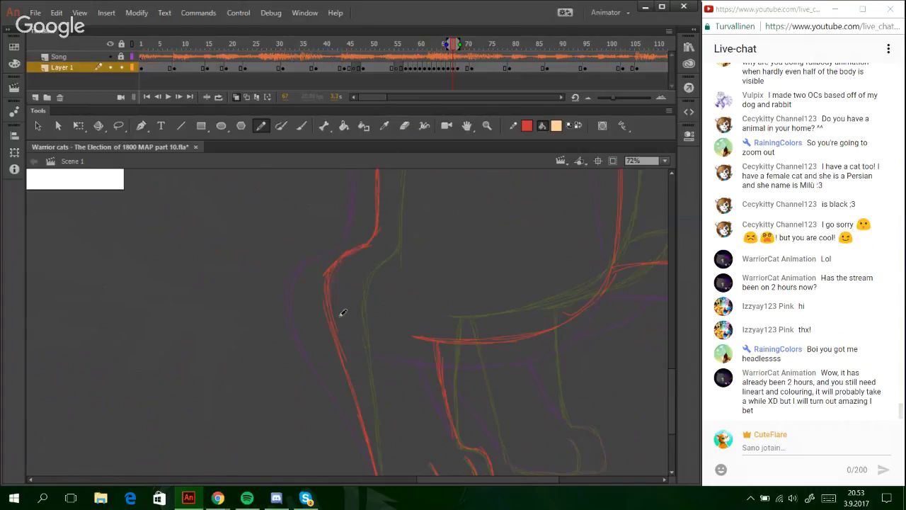
{"action": "mouse_move", "coordinate": [426, 486]}
{"action": "left_mouse_down"}
{"action": "mouse_move", "coordinate": [525, 461]}
{"action": "mouse_move", "coordinate": [542, 481]}
{"action": "mouse_move", "coordinate": [598, 469]}
{"action": "mouse_move", "coordinate": [526, 486]}
{"action": "left_mouse_up"}
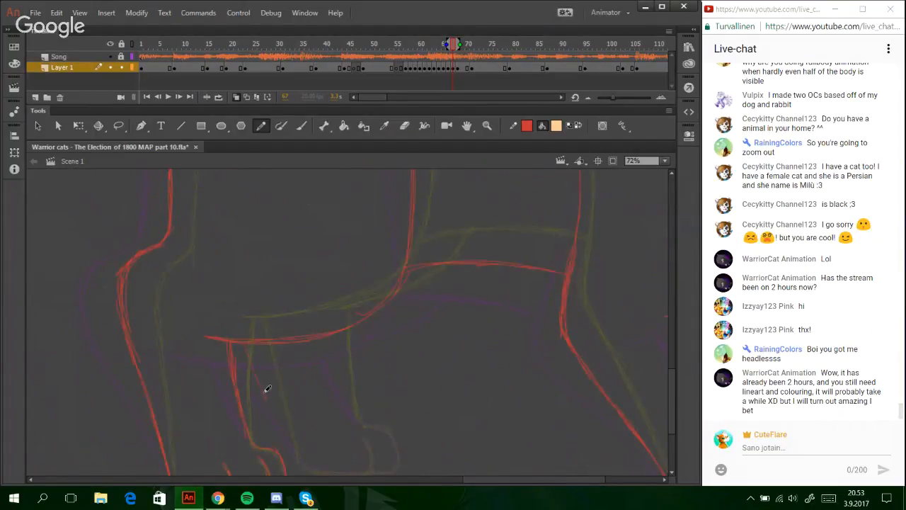
{"action": "left_click_drag", "start_coordinate": [245, 342], "coordinate": [289, 425]}
{"action": "left_click_drag", "start_coordinate": [332, 468], "coordinate": [366, 470]}
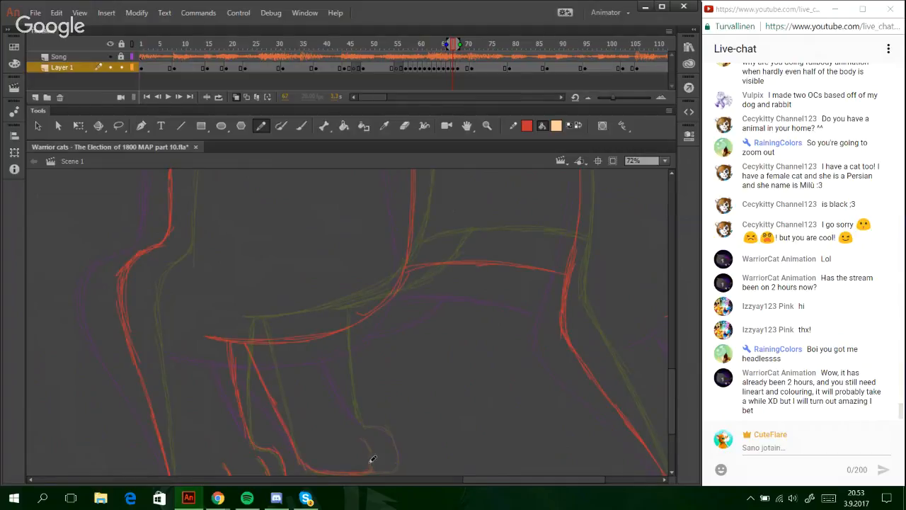
{"action": "mouse_move", "coordinate": [366, 435]}
{"action": "left_mouse_down"}
{"action": "mouse_move", "coordinate": [371, 454]}
{"action": "mouse_move", "coordinate": [391, 427]}
{"action": "mouse_move", "coordinate": [366, 422]}
{"action": "left_mouse_up"}
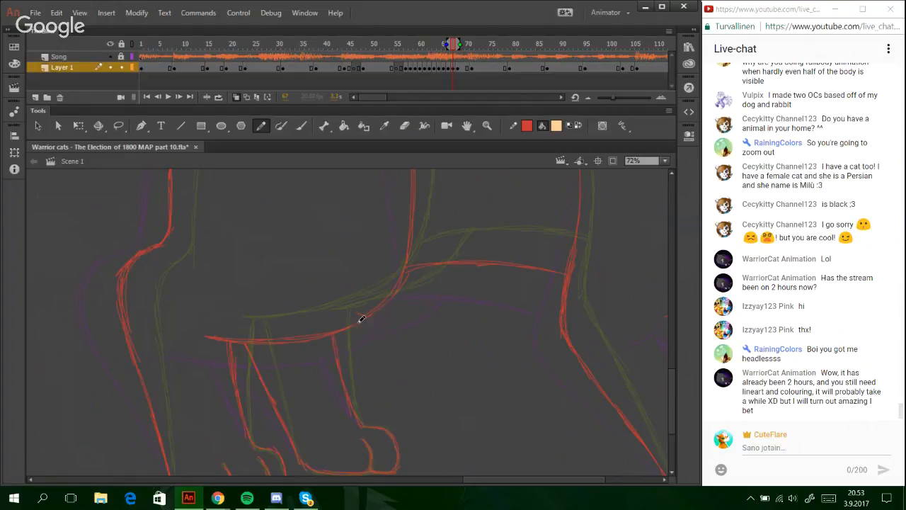
{"action": "mouse_move", "coordinate": [361, 319]}
{"action": "left_mouse_down"}
{"action": "mouse_move", "coordinate": [391, 312]}
{"action": "mouse_move", "coordinate": [443, 274]}
{"action": "left_mouse_up"}
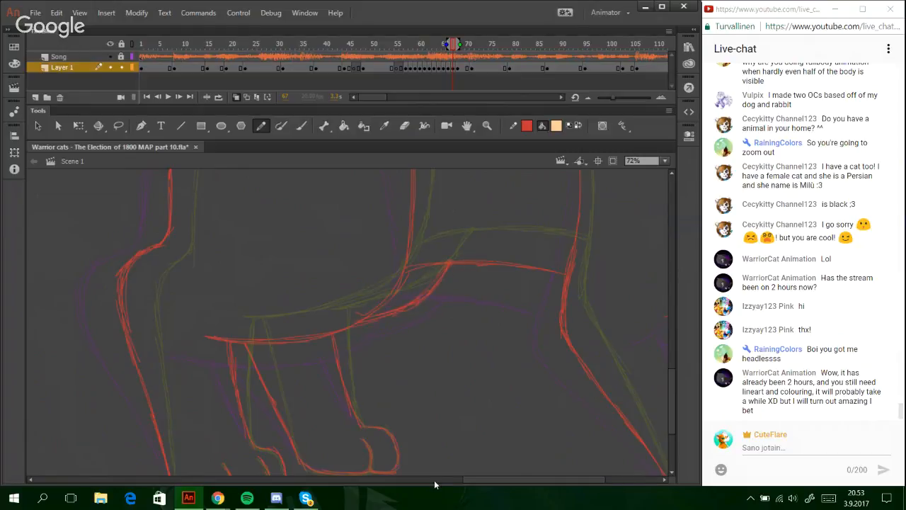
{"action": "mouse_move", "coordinate": [540, 479]}
{"action": "left_mouse_down"}
{"action": "mouse_move", "coordinate": [559, 492]}
{"action": "mouse_move", "coordinate": [518, 465]}
{"action": "mouse_move", "coordinate": [590, 452]}
{"action": "mouse_move", "coordinate": [388, 431]}
{"action": "mouse_move", "coordinate": [465, 425]}
{"action": "mouse_move", "coordinate": [448, 423]}
{"action": "left_mouse_up"}
- Zoom out to 50% and sketch a red fur curve rising from the back outline
{"action": "left_click", "coordinate": [657, 161]}
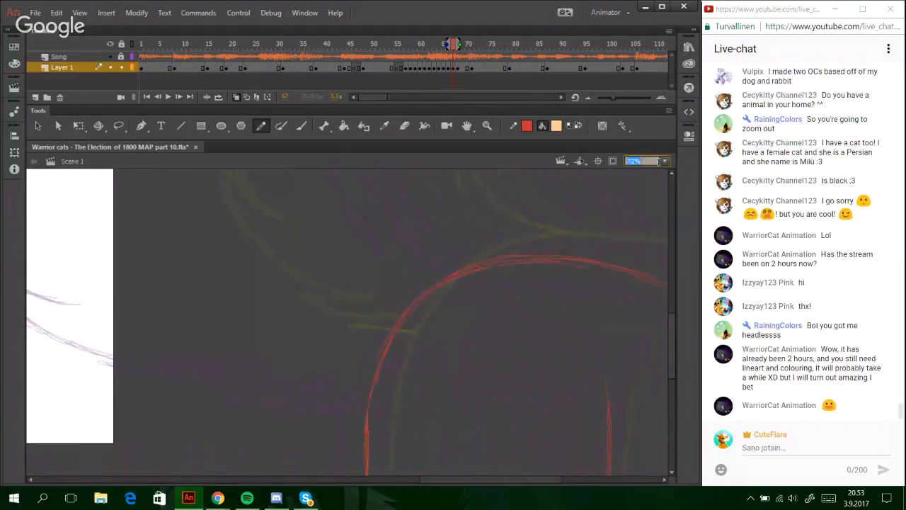
{"action": "left_click", "coordinate": [666, 163]}
{"action": "left_click", "coordinate": [641, 225]}
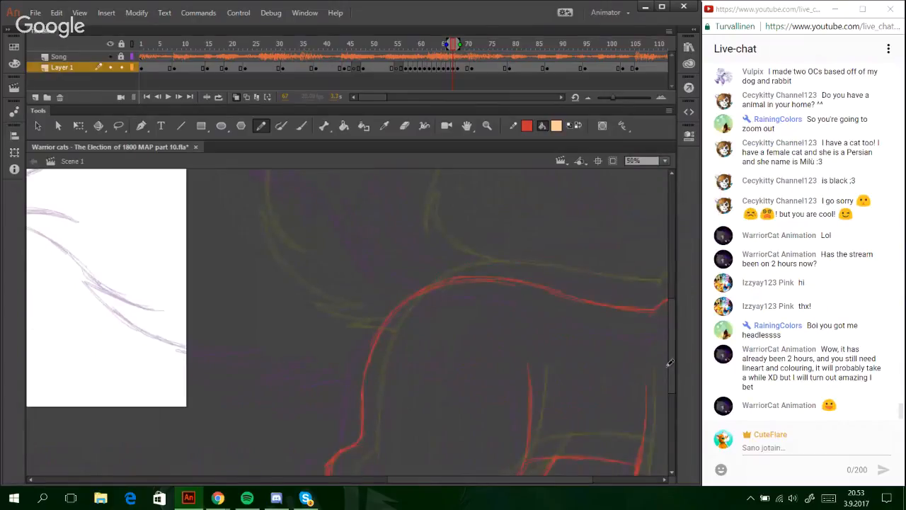
{"action": "left_click_drag", "start_coordinate": [413, 318], "coordinate": [458, 343]}
{"action": "left_click_drag", "start_coordinate": [402, 297], "coordinate": [455, 347]}
{"action": "mouse_move", "coordinate": [401, 278]}
{"action": "left_mouse_down"}
{"action": "mouse_move", "coordinate": [419, 311]}
{"action": "mouse_move", "coordinate": [407, 294]}
{"action": "mouse_move", "coordinate": [398, 297]}
{"action": "left_mouse_up"}
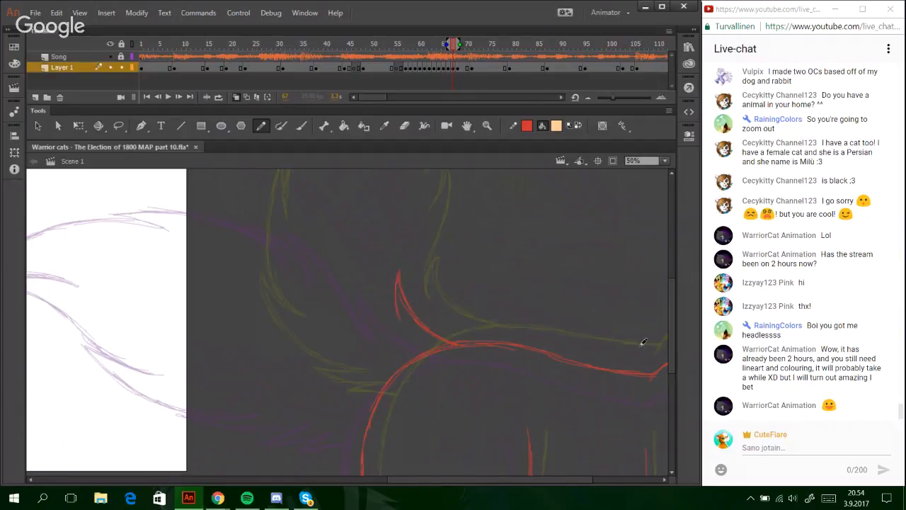
{"action": "scroll", "coordinate": [671, 317], "scroll_direction": "up", "scroll_amount": 5}
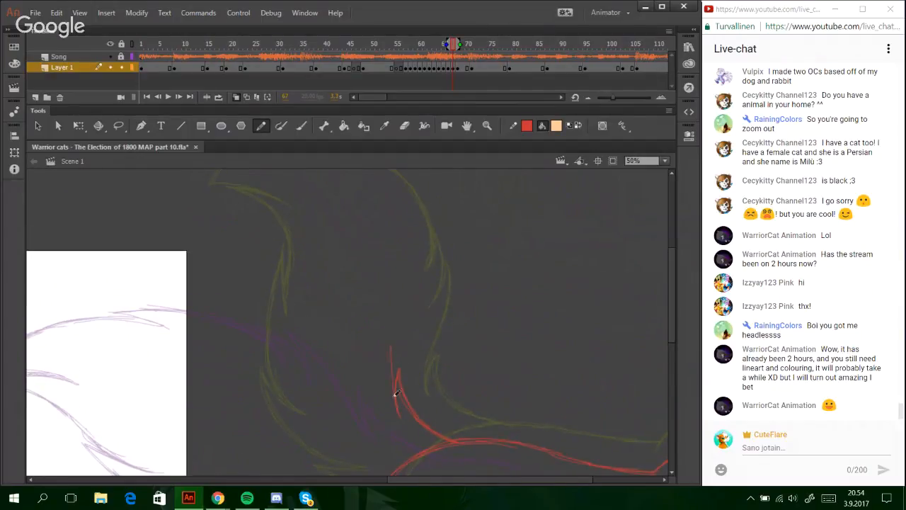
{"action": "mouse_move", "coordinate": [396, 393]}
{"action": "left_mouse_down"}
{"action": "mouse_move", "coordinate": [363, 277]}
{"action": "mouse_move", "coordinate": [366, 307]}
{"action": "mouse_move", "coordinate": [334, 255]}
{"action": "left_mouse_up"}
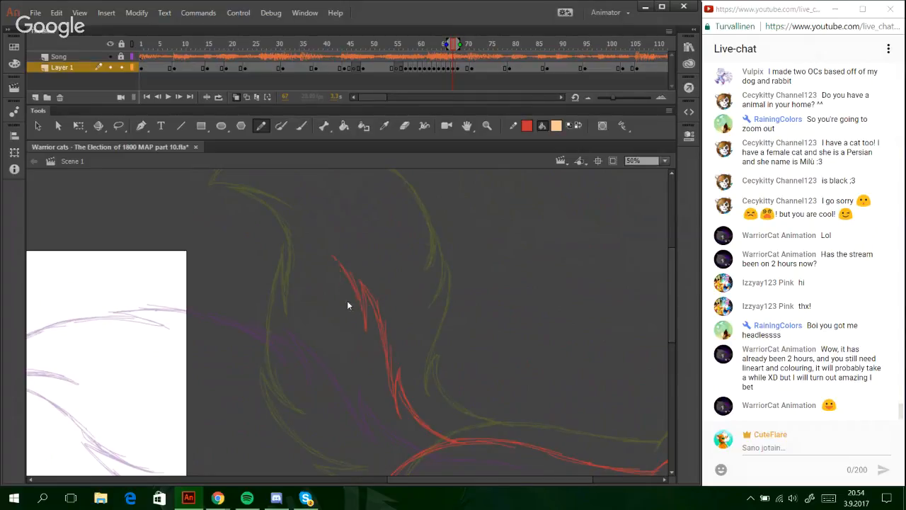
- Extend the fur line up and left, undoing an overshooting tip and thickening its left arc
{"action": "left_click_drag", "start_coordinate": [433, 479], "coordinate": [385, 480]}
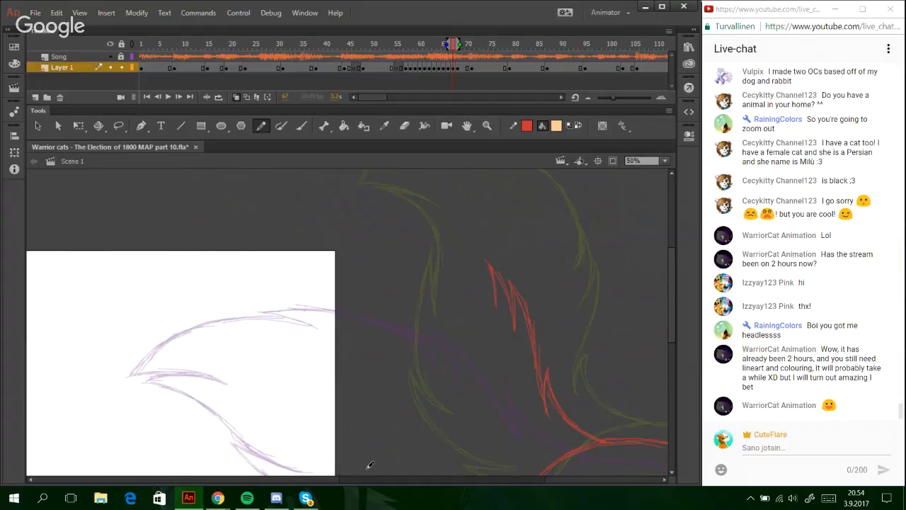
{"action": "left_click_drag", "start_coordinate": [670, 327], "coordinate": [666, 308]}
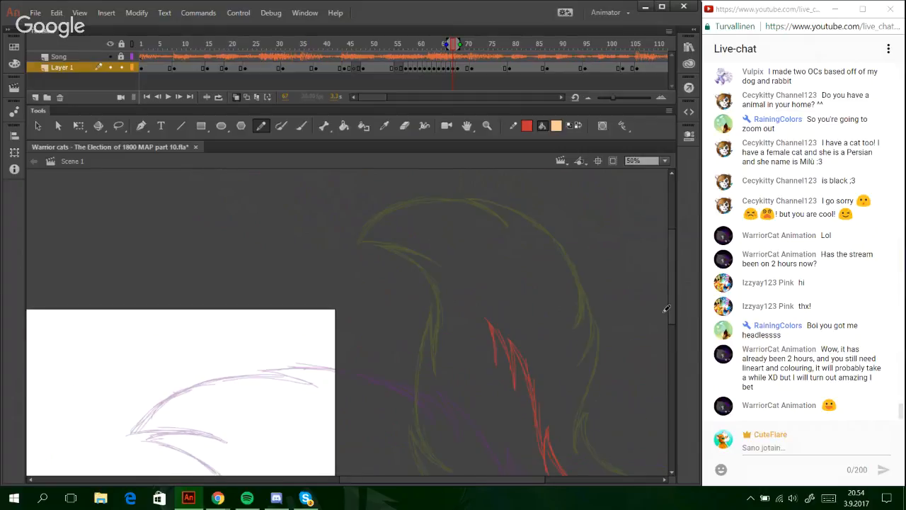
{"action": "left_click_drag", "start_coordinate": [488, 333], "coordinate": [433, 289]}
{"action": "mouse_move", "coordinate": [359, 275]}
{"action": "left_mouse_down"}
{"action": "mouse_move", "coordinate": [350, 274]}
{"action": "mouse_move", "coordinate": [441, 295]}
{"action": "left_mouse_up"}
{"action": "key", "text": "ctrl+z"}
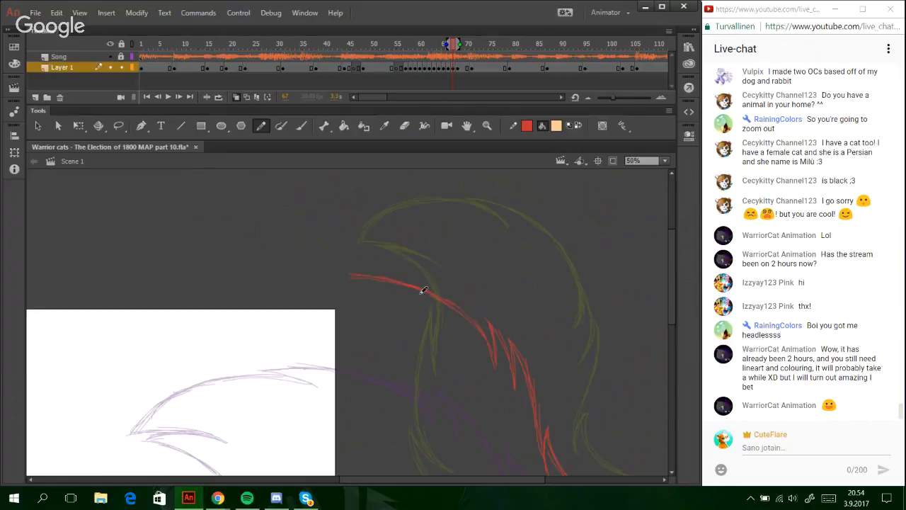
{"action": "mouse_move", "coordinate": [354, 276]}
{"action": "left_mouse_down"}
{"action": "mouse_move", "coordinate": [404, 303]}
{"action": "mouse_move", "coordinate": [383, 289]}
{"action": "mouse_move", "coordinate": [406, 297]}
{"action": "mouse_move", "coordinate": [317, 292]}
{"action": "mouse_move", "coordinate": [398, 298]}
{"action": "left_mouse_up"}
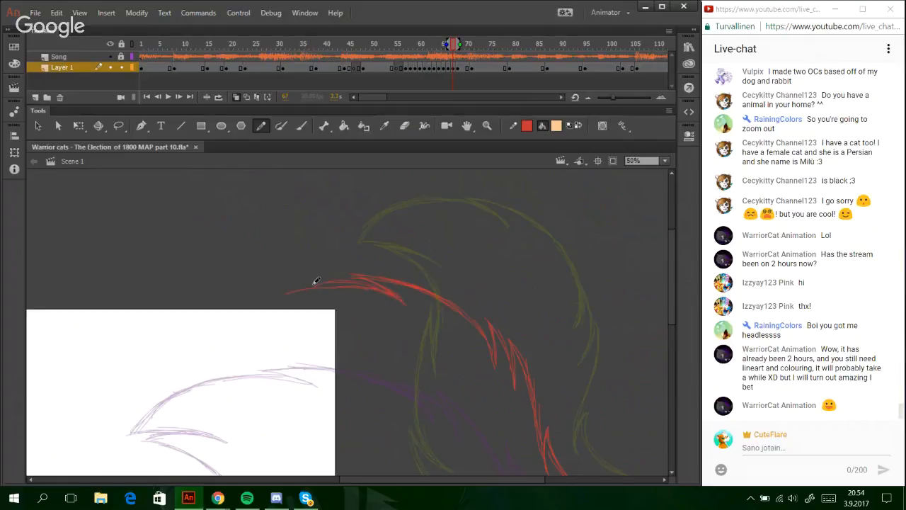
{"action": "left_click_drag", "start_coordinate": [313, 285], "coordinate": [356, 284]}
- Add short red strokes along the lower branch tip, undoing a faint extra stroke
{"action": "scroll", "coordinate": [676, 340], "scroll_direction": "down", "scroll_amount": 2}
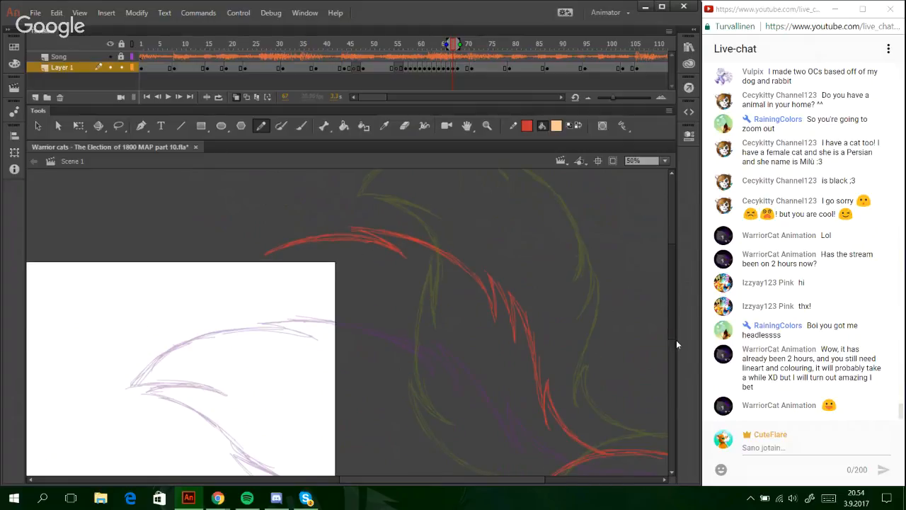
{"action": "scroll", "coordinate": [676, 345], "scroll_direction": "down", "scroll_amount": 6}
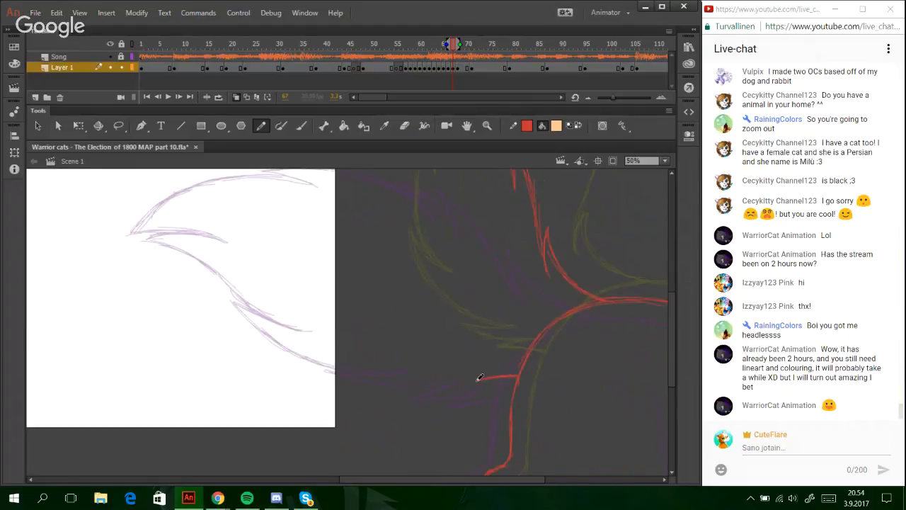
{"action": "left_click_drag", "start_coordinate": [493, 371], "coordinate": [441, 374]}
{"action": "left_click_drag", "start_coordinate": [435, 369], "coordinate": [472, 360]}
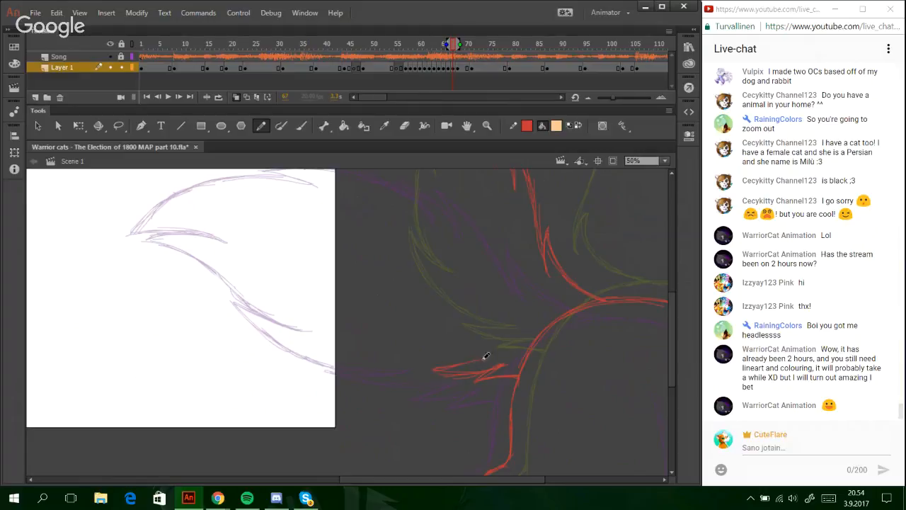
{"action": "left_click_drag", "start_coordinate": [371, 338], "coordinate": [388, 345]}
{"action": "left_click_drag", "start_coordinate": [445, 357], "coordinate": [484, 359]}
{"action": "left_click_drag", "start_coordinate": [367, 305], "coordinate": [421, 350]}
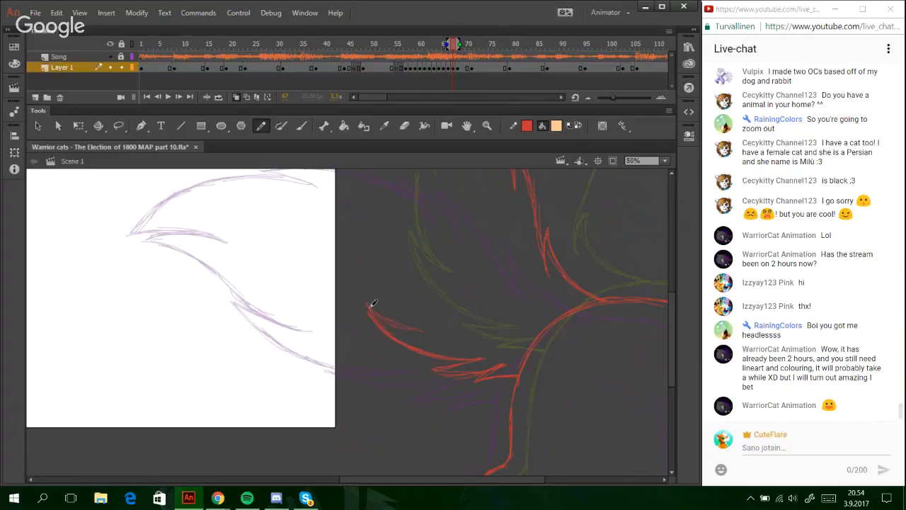
{"action": "key", "text": "ctrl+z"}
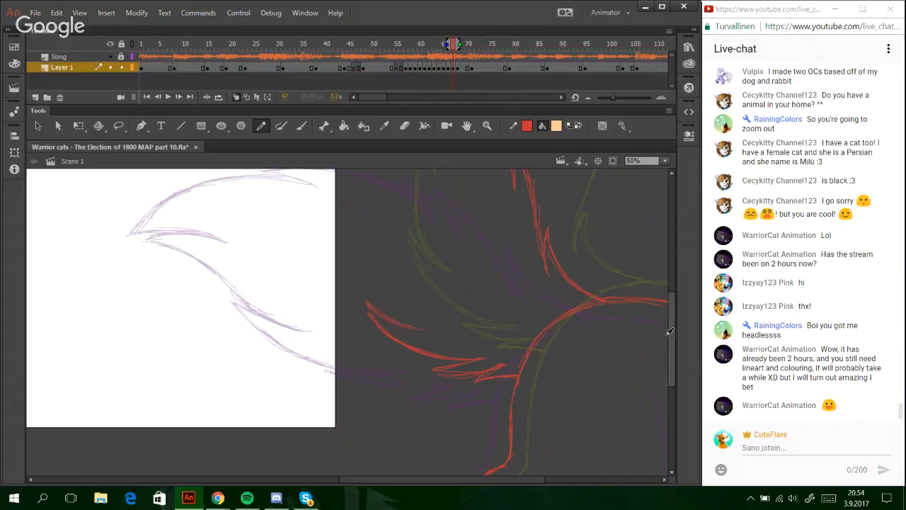
- Sketch fur strokes from the tuft tip down past the stage edge, then lasso part of them
{"action": "scroll", "coordinate": [669, 339], "scroll_direction": "up", "scroll_amount": 1}
{"action": "scroll", "coordinate": [666, 324], "scroll_direction": "up", "scroll_amount": 2}
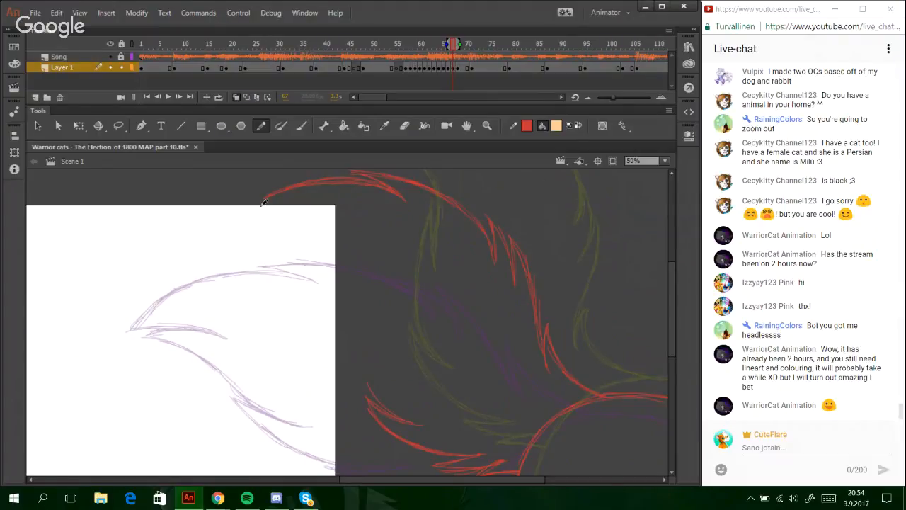
{"action": "mouse_move", "coordinate": [257, 204]}
{"action": "left_mouse_down"}
{"action": "mouse_move", "coordinate": [299, 216]}
{"action": "mouse_move", "coordinate": [330, 243]}
{"action": "left_mouse_up"}
{"action": "mouse_move", "coordinate": [301, 214]}
{"action": "left_mouse_down"}
{"action": "mouse_move", "coordinate": [285, 210]}
{"action": "mouse_move", "coordinate": [319, 248]}
{"action": "mouse_move", "coordinate": [344, 309]}
{"action": "left_mouse_up"}
{"action": "mouse_move", "coordinate": [358, 342]}
{"action": "left_mouse_down"}
{"action": "mouse_move", "coordinate": [332, 295]}
{"action": "mouse_move", "coordinate": [365, 354]}
{"action": "mouse_move", "coordinate": [327, 296]}
{"action": "mouse_move", "coordinate": [338, 344]}
{"action": "left_mouse_up"}
{"action": "mouse_move", "coordinate": [326, 301]}
{"action": "left_mouse_down"}
{"action": "mouse_move", "coordinate": [354, 378]}
{"action": "mouse_move", "coordinate": [374, 400]}
{"action": "left_mouse_up"}
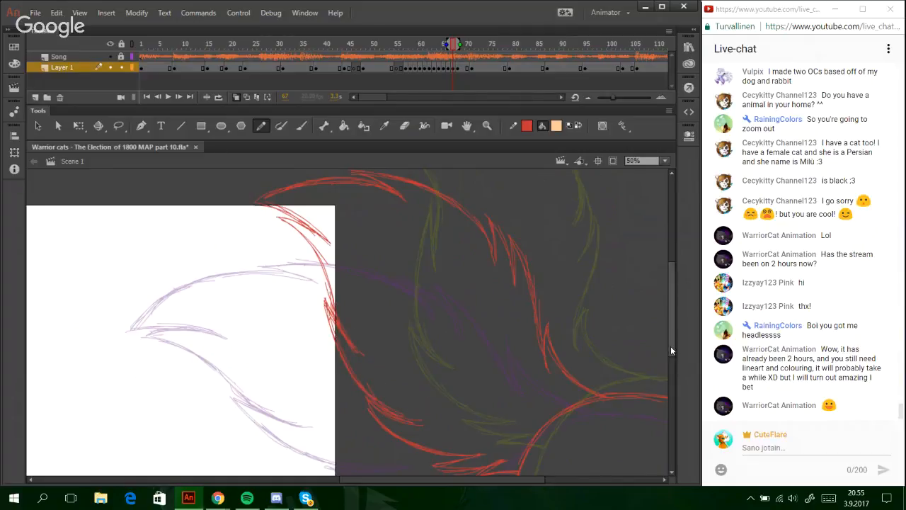
{"action": "mouse_move", "coordinate": [673, 347]}
{"action": "left_mouse_down"}
{"action": "mouse_move", "coordinate": [674, 327]}
{"action": "mouse_move", "coordinate": [692, 416]}
{"action": "mouse_move", "coordinate": [676, 355]}
{"action": "left_mouse_up"}
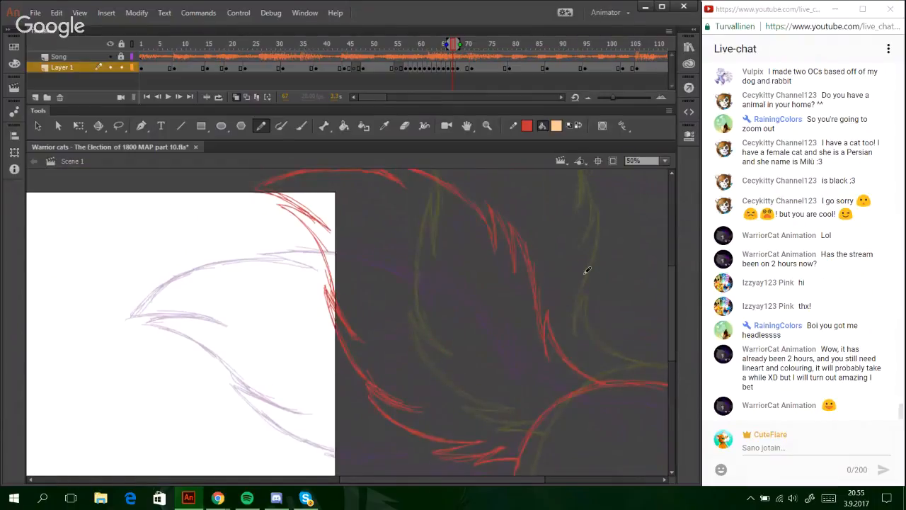
{"action": "left_click", "coordinate": [119, 125]}
{"action": "mouse_move", "coordinate": [517, 442]}
{"action": "left_mouse_down"}
{"action": "mouse_move", "coordinate": [519, 467]}
{"action": "mouse_move", "coordinate": [491, 475]}
{"action": "mouse_move", "coordinate": [518, 448]}
{"action": "mouse_move", "coordinate": [511, 469]}
{"action": "mouse_move", "coordinate": [449, 482]}
{"action": "mouse_move", "coordinate": [260, 368]}
{"action": "mouse_move", "coordinate": [406, 121]}
{"action": "mouse_move", "coordinate": [468, 172]}
{"action": "mouse_move", "coordinate": [488, 219]}
{"action": "mouse_move", "coordinate": [499, 403]}
{"action": "left_mouse_up"}
- Nudge the lassoed fur strokes up and right, skew them slightly with Free Transform, then deselect
{"action": "key", "text": "Up"}
{"action": "key", "text": "Up"}
{"action": "key", "text": "Up"}
{"action": "key", "text": "Up"}
{"action": "key", "text": "Up"}
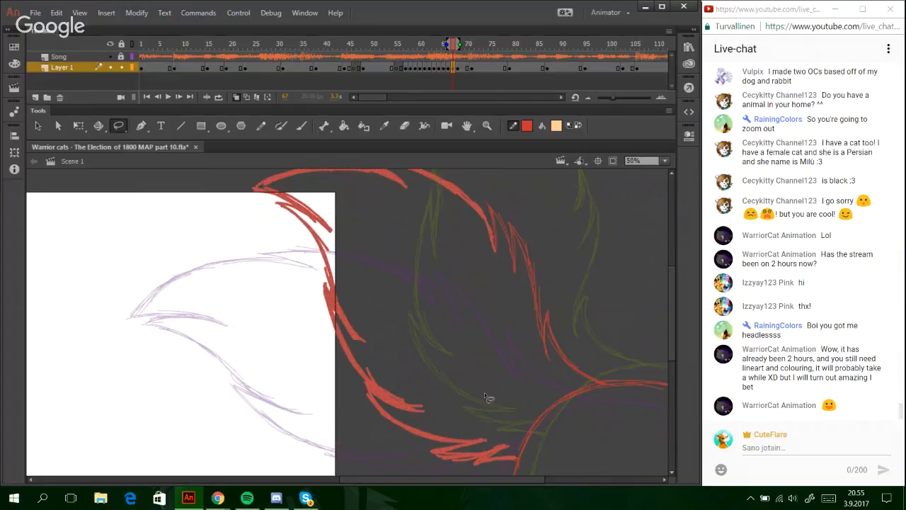
{"action": "key", "text": "Right"}
{"action": "key", "text": "Right"}
{"action": "key", "text": "Right"}
{"action": "key", "text": "Right"}
{"action": "key", "text": "Right"}
{"action": "key", "text": "Right"}
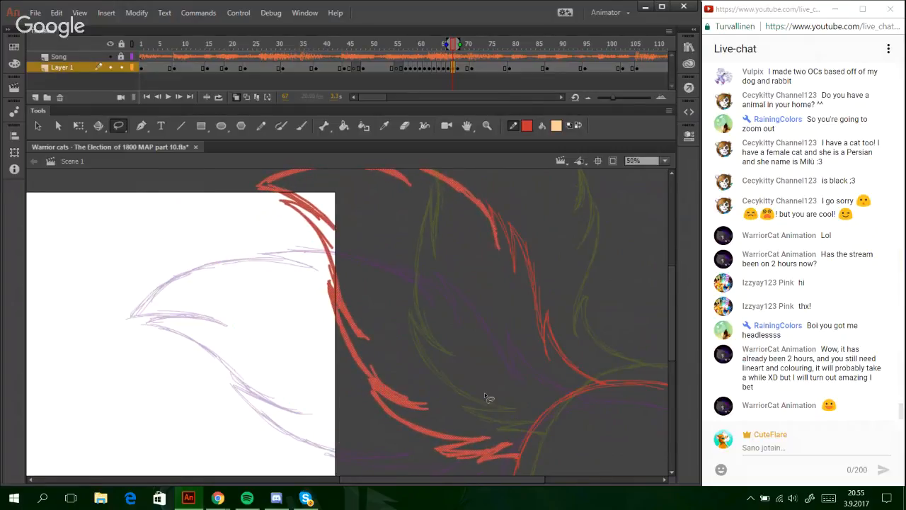
{"action": "left_click", "coordinate": [78, 125]}
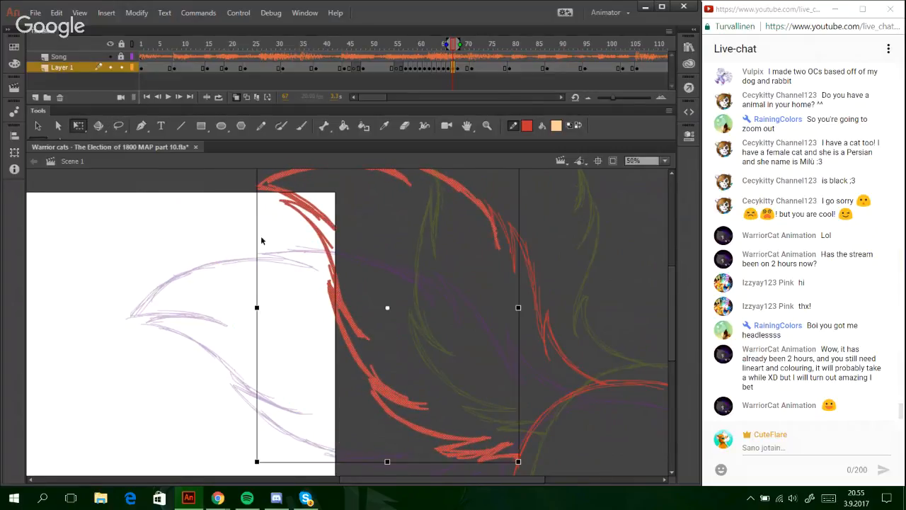
{"action": "left_click_drag", "start_coordinate": [259, 232], "coordinate": [263, 227]}
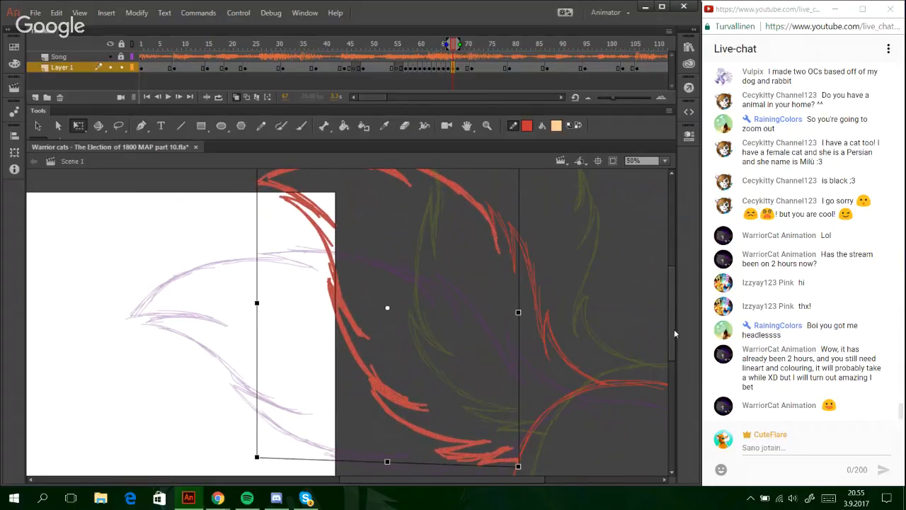
{"action": "left_click_drag", "start_coordinate": [672, 315], "coordinate": [656, 287]}
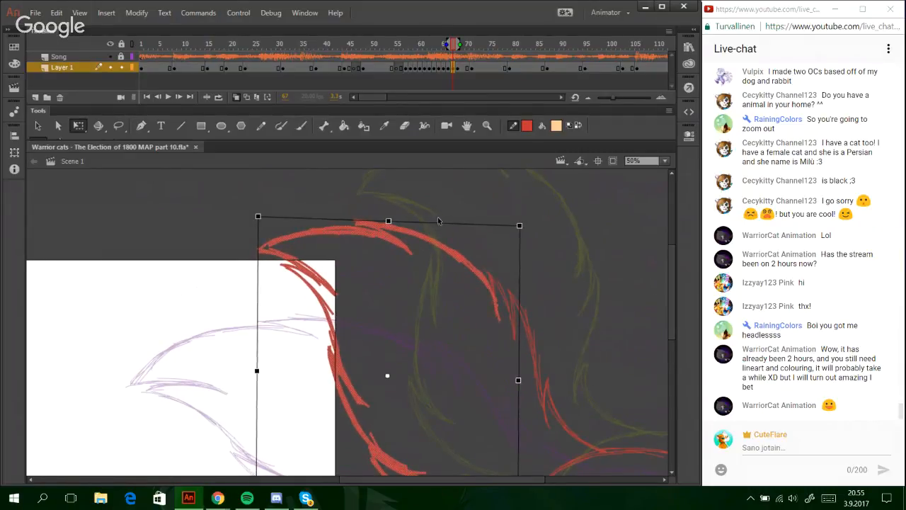
{"action": "left_click", "coordinate": [612, 313]}
{"action": "mouse_move", "coordinate": [671, 331]}
{"action": "left_mouse_down"}
{"action": "mouse_move", "coordinate": [673, 360]}
{"action": "mouse_move", "coordinate": [665, 335]}
{"action": "mouse_move", "coordinate": [667, 347]}
{"action": "left_mouse_up"}
{"action": "left_click", "coordinate": [118, 125]}
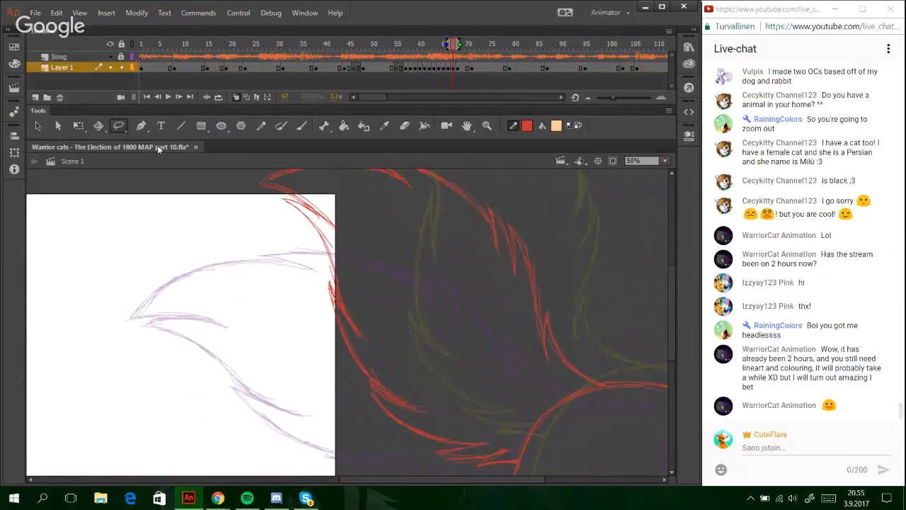
{"action": "mouse_move", "coordinate": [248, 190]}
{"action": "left_mouse_down"}
{"action": "mouse_move", "coordinate": [265, 170]}
{"action": "mouse_move", "coordinate": [290, 169]}
{"action": "mouse_move", "coordinate": [337, 186]}
{"action": "mouse_move", "coordinate": [422, 275]}
{"action": "mouse_move", "coordinate": [450, 425]}
{"action": "mouse_move", "coordinate": [494, 430]}
{"action": "mouse_move", "coordinate": [501, 445]}
{"action": "mouse_move", "coordinate": [478, 452]}
{"action": "mouse_move", "coordinate": [217, 371]}
{"action": "left_mouse_up"}
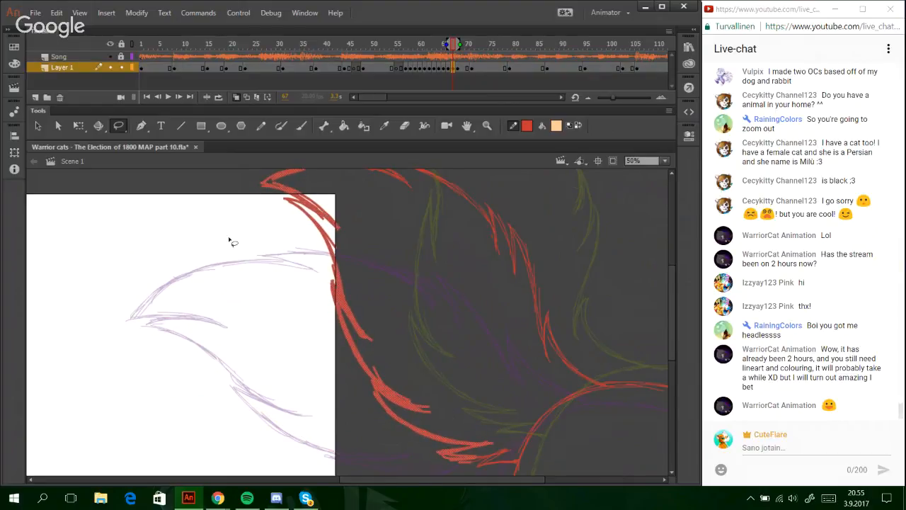
- Step between frames 67, 68 and 69 to compare the neighbouring drawings
{"action": "left_click", "coordinate": [261, 125]}
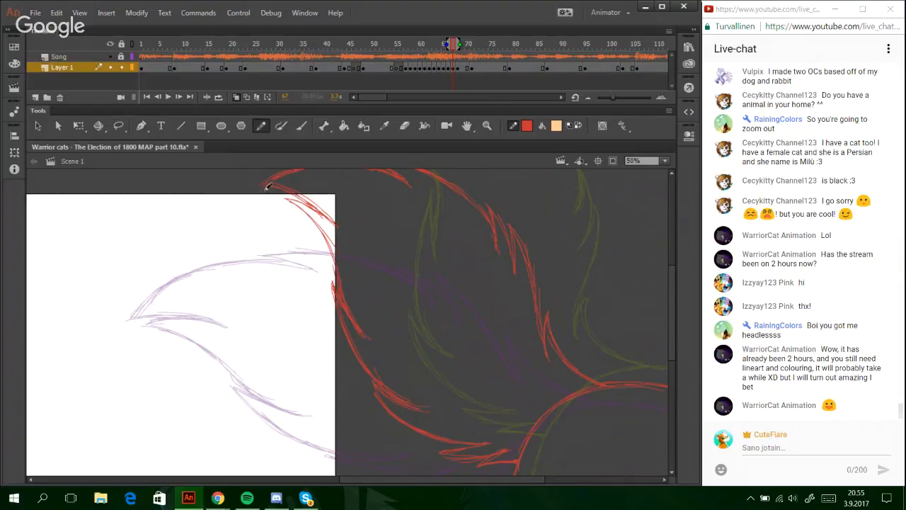
{"action": "left_click_drag", "start_coordinate": [446, 479], "coordinate": [559, 479]}
{"action": "left_click_drag", "start_coordinate": [474, 479], "coordinate": [405, 476]}
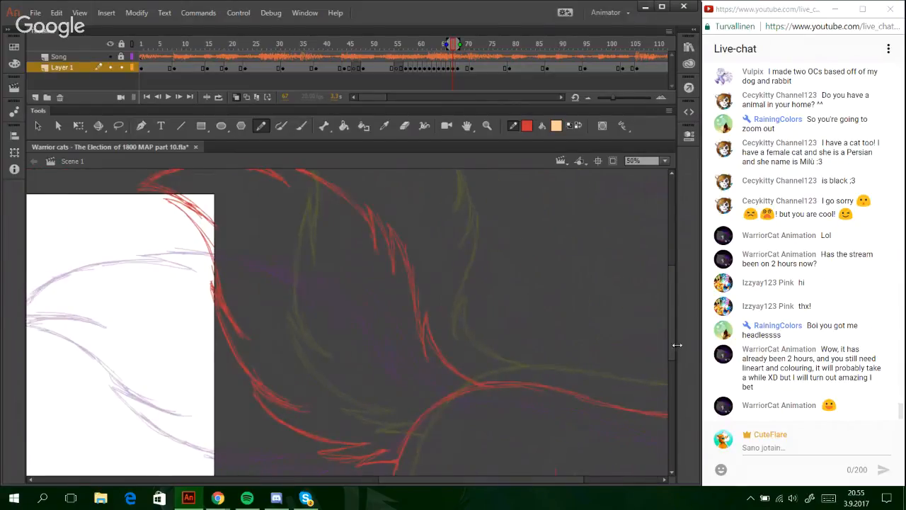
{"action": "mouse_move", "coordinate": [672, 347]}
{"action": "left_mouse_down"}
{"action": "mouse_move", "coordinate": [665, 289]}
{"action": "mouse_move", "coordinate": [671, 423]}
{"action": "mouse_move", "coordinate": [664, 279]}
{"action": "left_mouse_up"}
{"action": "left_click", "coordinate": [459, 69]}
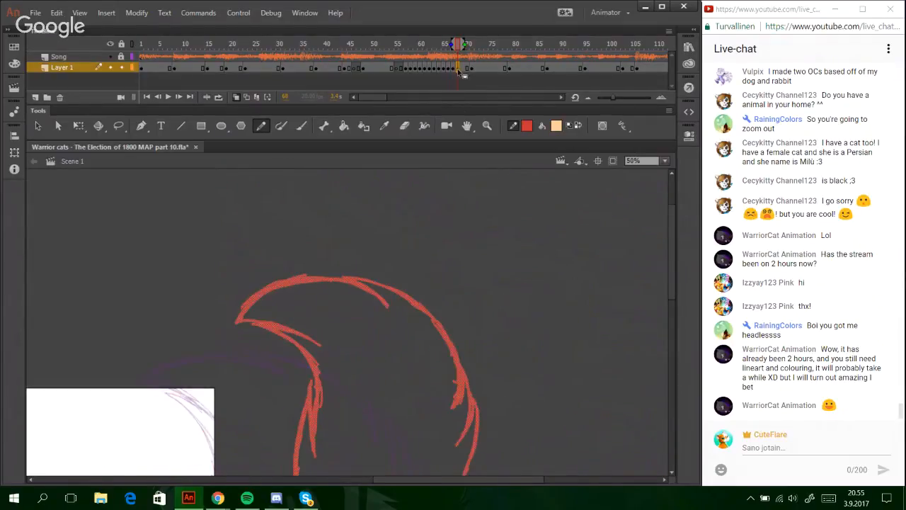
{"action": "left_click_drag", "start_coordinate": [459, 73], "coordinate": [458, 48]}
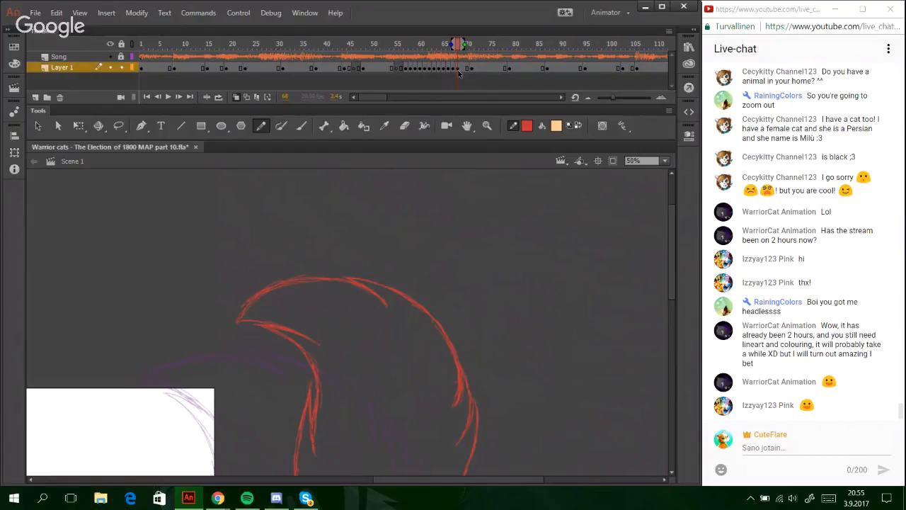
{"action": "left_click", "coordinate": [461, 69]}
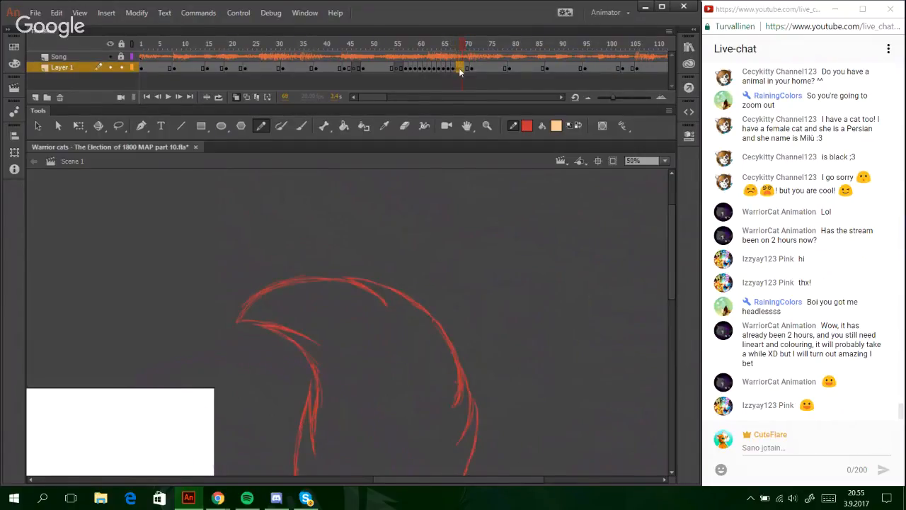
{"action": "left_click", "coordinate": [458, 70]}
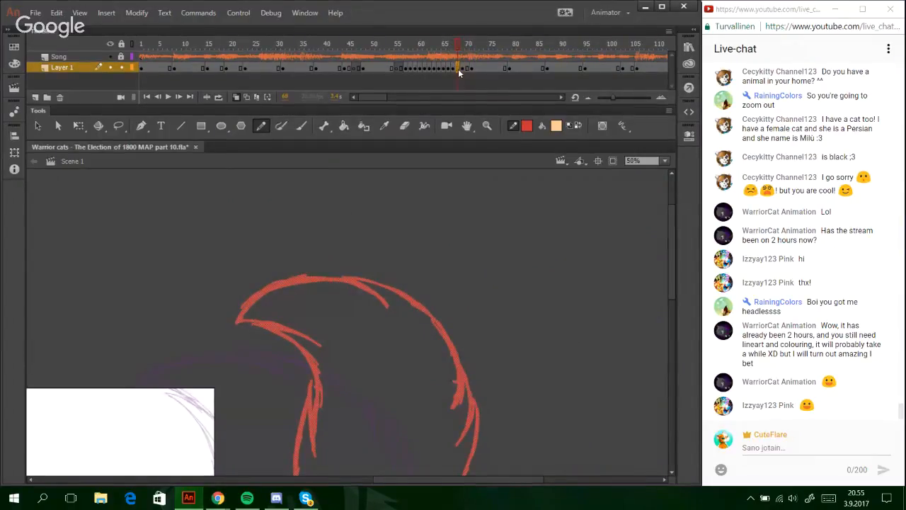
{"action": "key", "text": "shift+F6"}
{"action": "key", "text": "F7"}
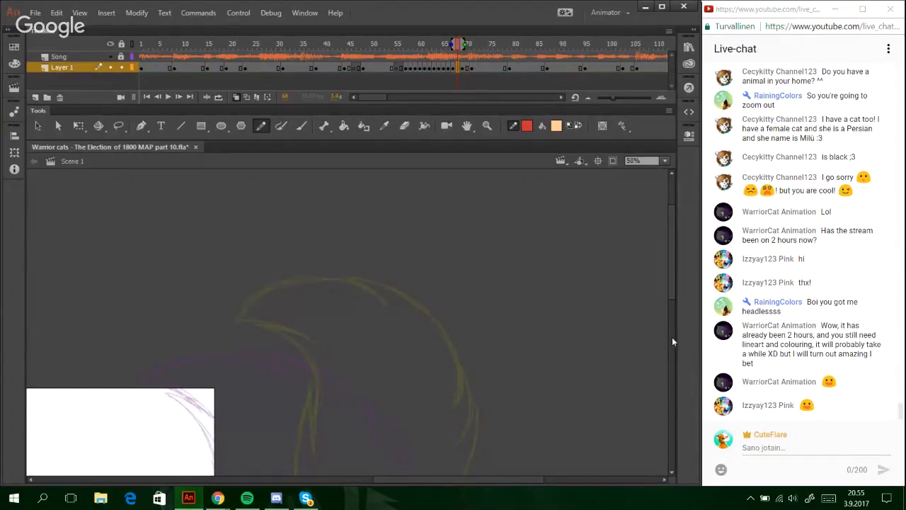
- Move the neighbouring keyframe one frame earlier and return to frame 68
{"action": "mouse_move", "coordinate": [671, 284]}
{"action": "left_mouse_down"}
{"action": "mouse_move", "coordinate": [678, 384]}
{"action": "mouse_move", "coordinate": [666, 442]}
{"action": "mouse_move", "coordinate": [666, 419]}
{"action": "left_mouse_up"}
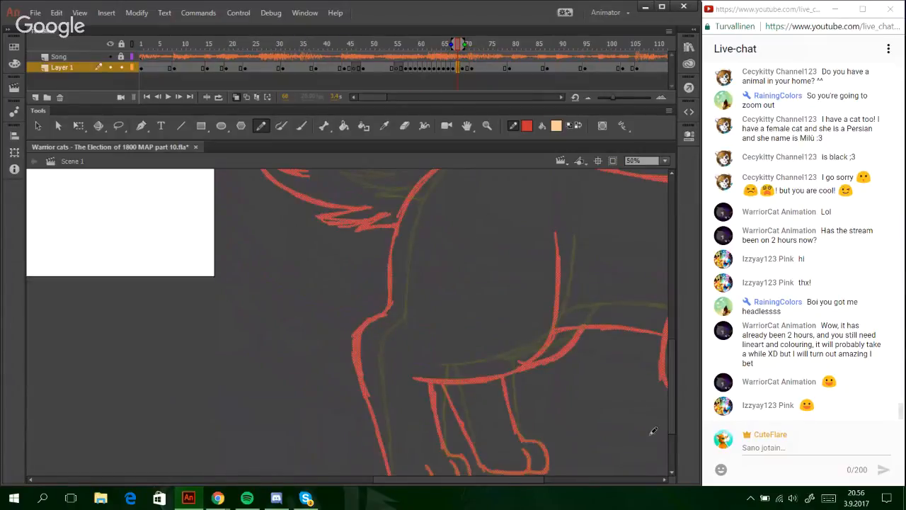
{"action": "left_click_drag", "start_coordinate": [479, 480], "coordinate": [540, 480]}
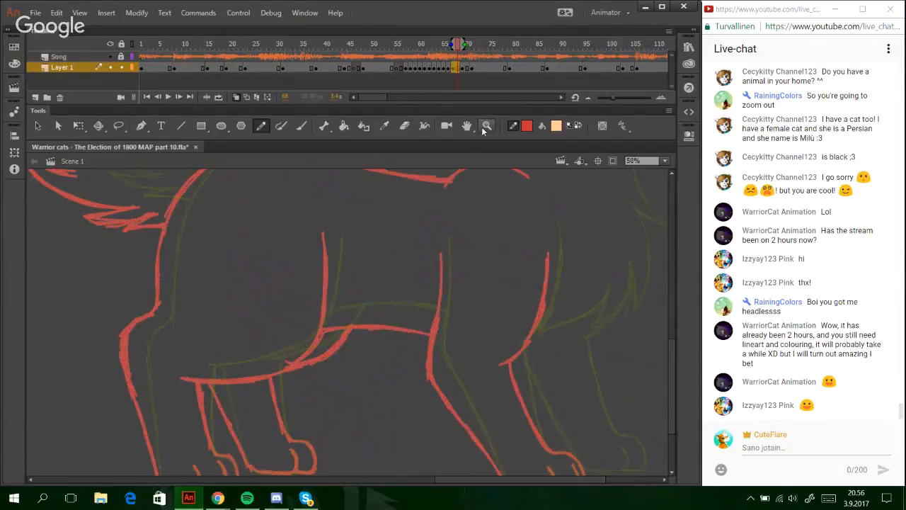
{"action": "left_click", "coordinate": [464, 70]}
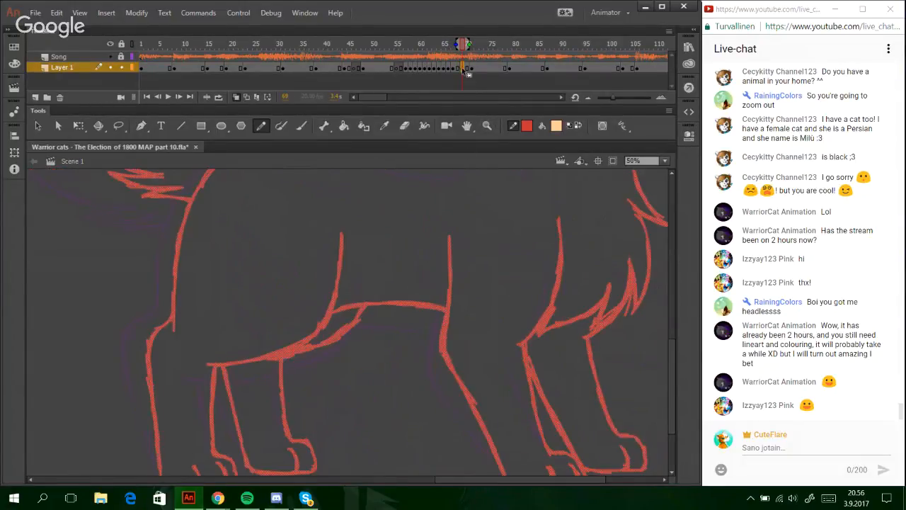
{"action": "left_click_drag", "start_coordinate": [462, 70], "coordinate": [458, 70]}
{"action": "left_click", "coordinate": [463, 70]}
{"action": "left_click", "coordinate": [158, 96]}
- Marquee-select the upper red head strokes on frame 68 and delete them
{"action": "left_click_drag", "start_coordinate": [482, 479], "coordinate": [421, 478]}
{"action": "scroll", "coordinate": [668, 357], "scroll_direction": "up", "scroll_amount": 5}
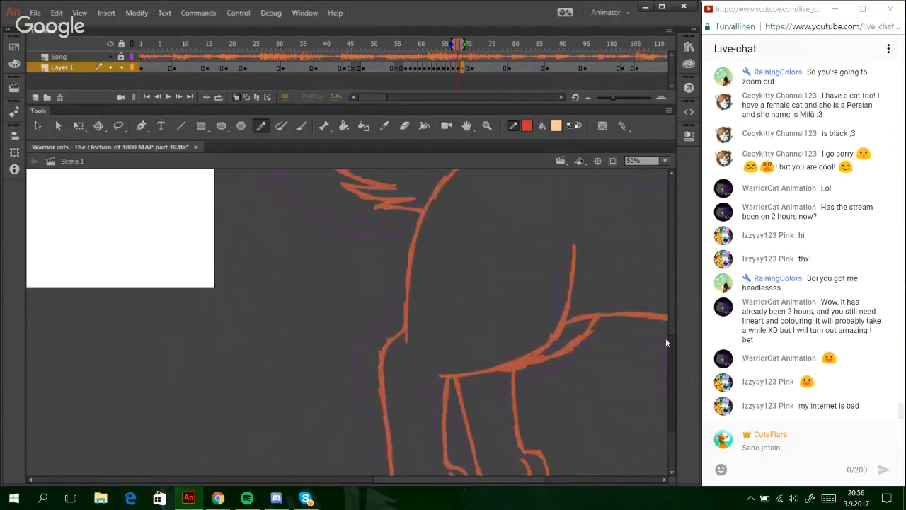
{"action": "left_click_drag", "start_coordinate": [673, 318], "coordinate": [656, 270]}
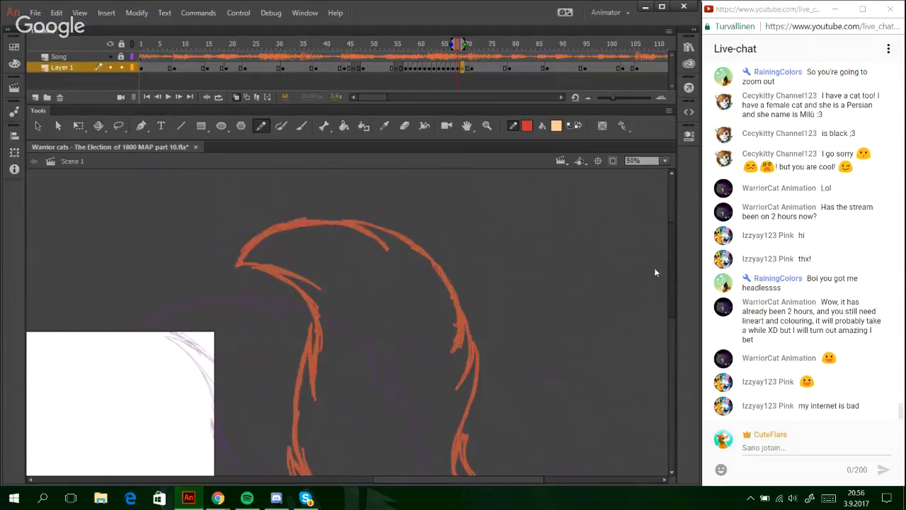
{"action": "left_click_drag", "start_coordinate": [196, 210], "coordinate": [571, 435]}
{"action": "key", "text": "Delete"}
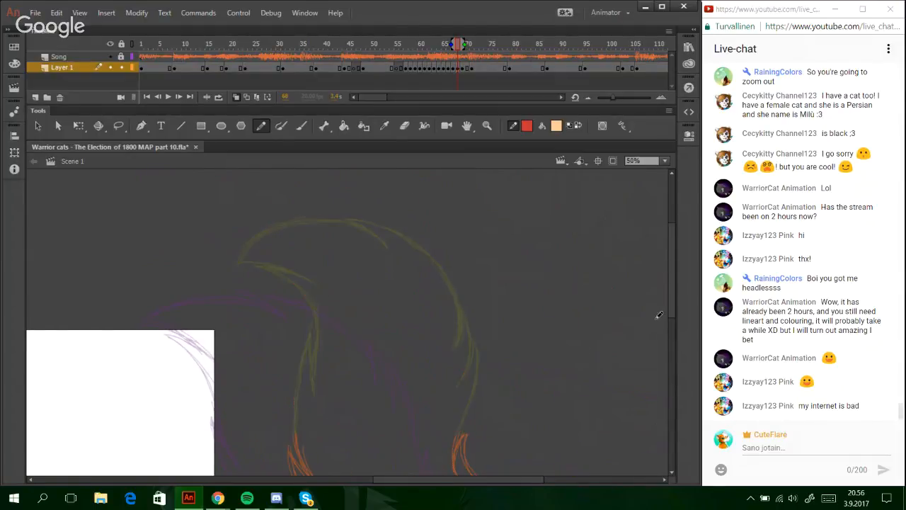
- Erase the old orange tail strokes with a larger Eraser size
{"action": "scroll", "coordinate": [682, 344], "scroll_direction": "down", "scroll_amount": 3}
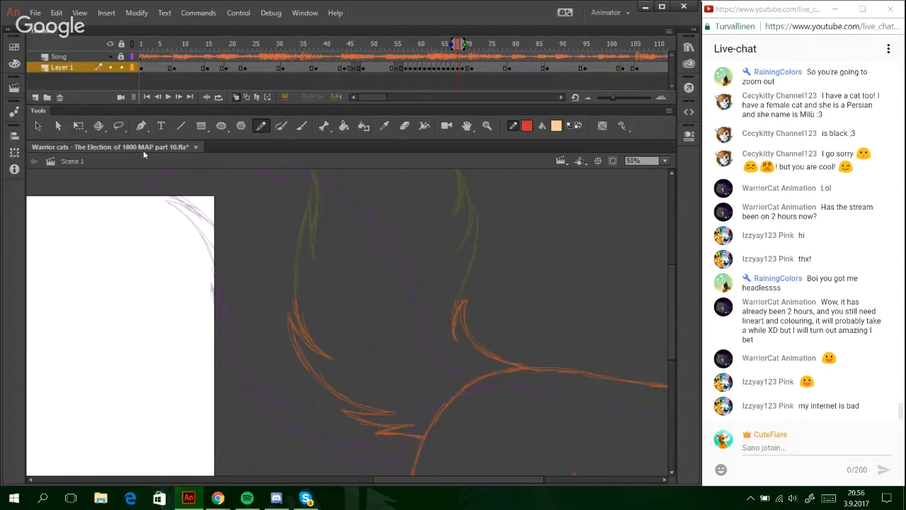
{"action": "left_click", "coordinate": [404, 126]}
{"action": "left_click", "coordinate": [644, 126]}
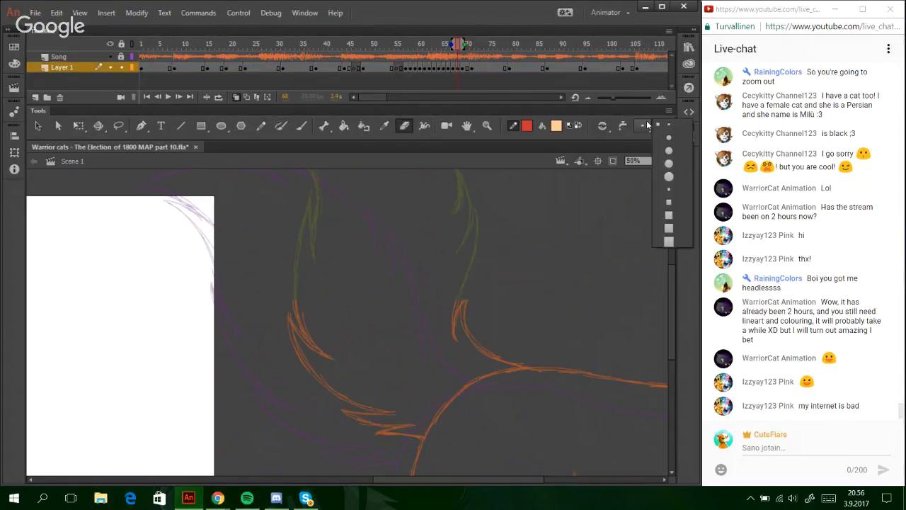
{"action": "left_click", "coordinate": [671, 164]}
{"action": "mouse_move", "coordinate": [486, 250]}
{"action": "left_mouse_down"}
{"action": "mouse_move", "coordinate": [453, 361]}
{"action": "mouse_move", "coordinate": [474, 309]}
{"action": "mouse_move", "coordinate": [499, 358]}
{"action": "mouse_move", "coordinate": [542, 358]}
{"action": "left_mouse_up"}
{"action": "mouse_move", "coordinate": [423, 400]}
{"action": "left_mouse_down"}
{"action": "mouse_move", "coordinate": [412, 439]}
{"action": "mouse_move", "coordinate": [391, 415]}
{"action": "mouse_move", "coordinate": [381, 422]}
{"action": "mouse_move", "coordinate": [340, 353]}
{"action": "mouse_move", "coordinate": [328, 311]}
{"action": "mouse_move", "coordinate": [347, 423]}
{"action": "mouse_move", "coordinate": [301, 293]}
{"action": "mouse_move", "coordinate": [301, 325]}
{"action": "mouse_move", "coordinate": [332, 408]}
{"action": "mouse_move", "coordinate": [251, 240]}
{"action": "left_mouse_up"}
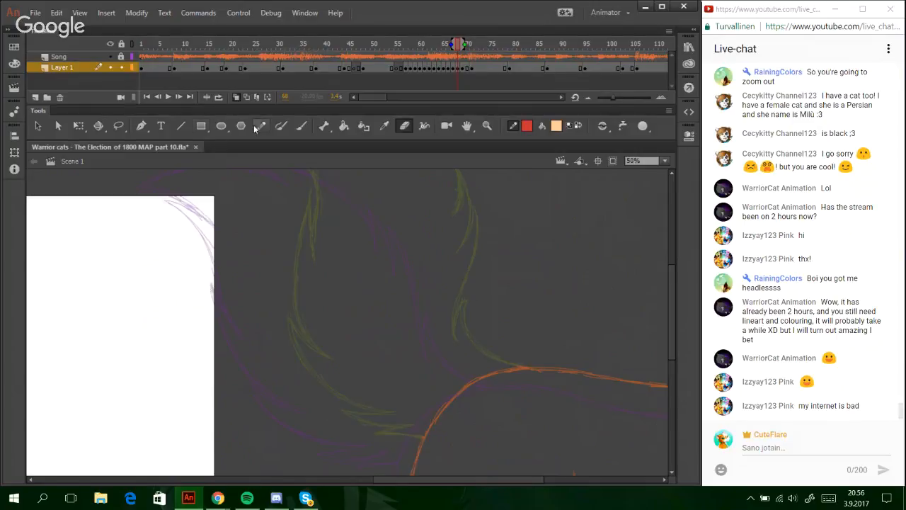
- Trace red Pencil strokes along the lower green onion-skin tail curve
{"action": "left_click", "coordinate": [260, 125]}
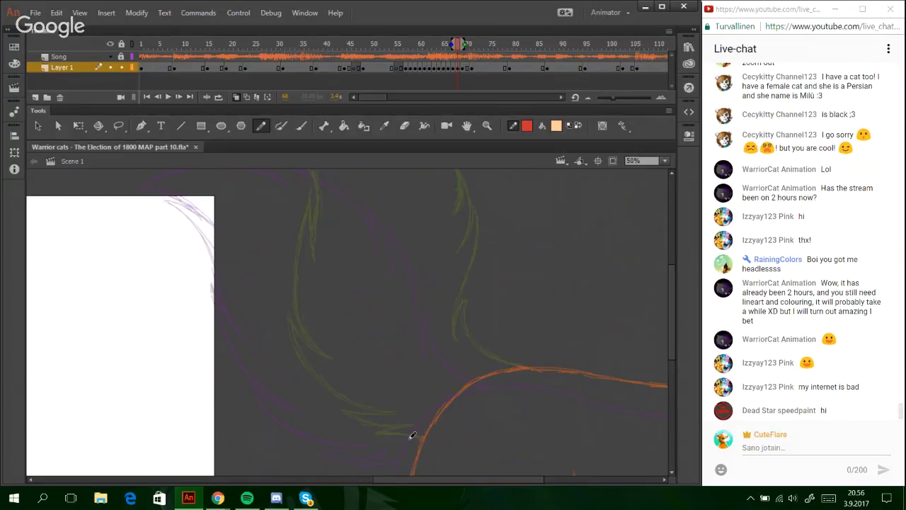
{"action": "left_click_drag", "start_coordinate": [423, 439], "coordinate": [379, 433]}
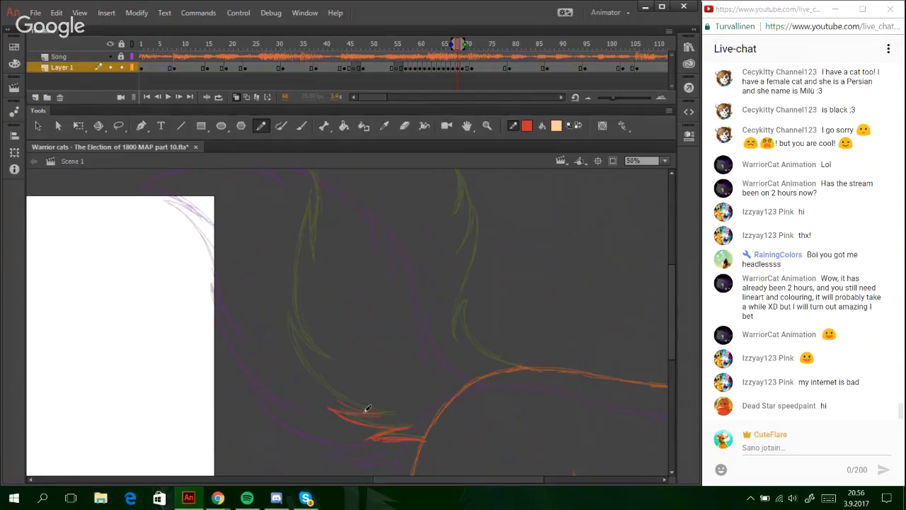
{"action": "mouse_move", "coordinate": [373, 415]}
{"action": "left_mouse_down"}
{"action": "mouse_move", "coordinate": [346, 405]}
{"action": "mouse_move", "coordinate": [321, 382]}
{"action": "mouse_move", "coordinate": [359, 408]}
{"action": "mouse_move", "coordinate": [291, 344]}
{"action": "mouse_move", "coordinate": [282, 316]}
{"action": "left_mouse_up"}
{"action": "mouse_move", "coordinate": [306, 380]}
{"action": "left_mouse_down"}
{"action": "mouse_move", "coordinate": [284, 311]}
{"action": "mouse_move", "coordinate": [303, 336]}
{"action": "mouse_move", "coordinate": [293, 337]}
{"action": "mouse_move", "coordinate": [327, 357]}
{"action": "mouse_move", "coordinate": [287, 318]}
{"action": "mouse_move", "coordinate": [293, 326]}
{"action": "mouse_move", "coordinate": [288, 253]}
{"action": "left_mouse_up"}
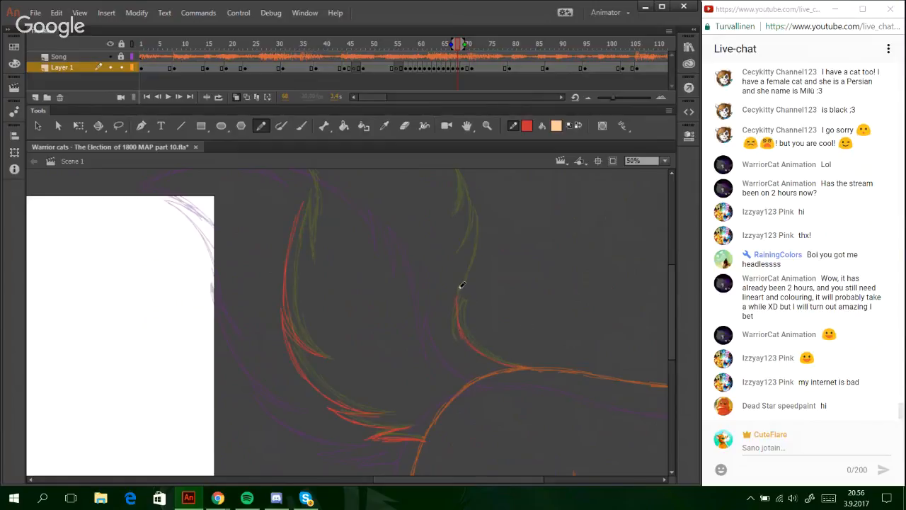
- Extend the red tail outline up to the curled tip, redoing one stroke
{"action": "scroll", "coordinate": [578, 328], "scroll_direction": "up", "scroll_amount": 2}
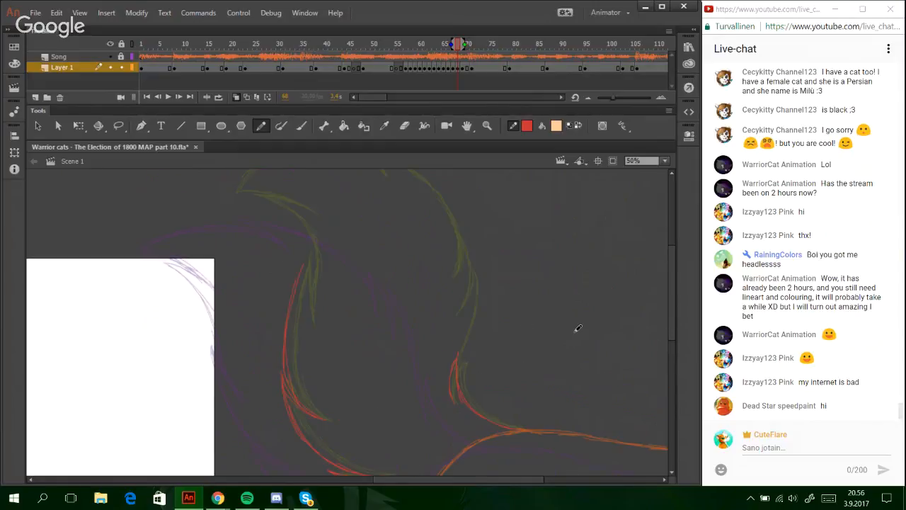
{"action": "left_click_drag", "start_coordinate": [468, 275], "coordinate": [465, 320]}
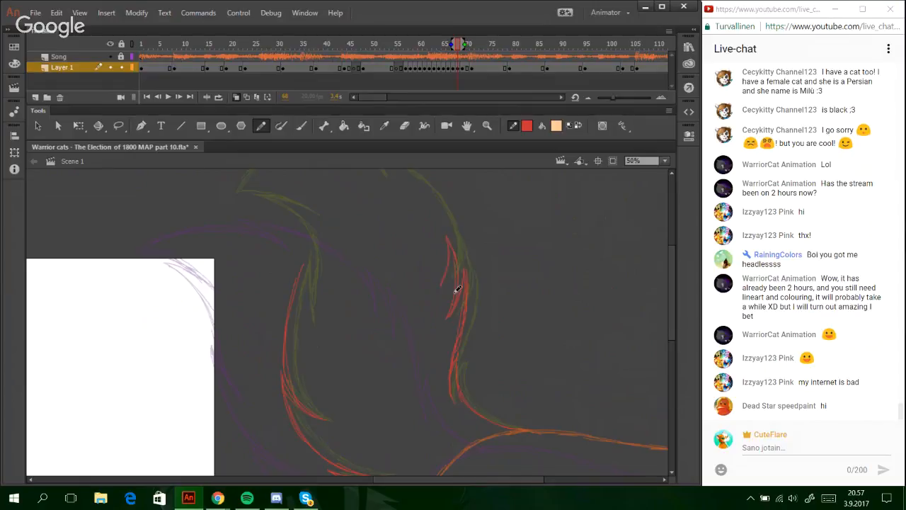
{"action": "scroll", "coordinate": [632, 295], "scroll_direction": "up", "scroll_amount": 2}
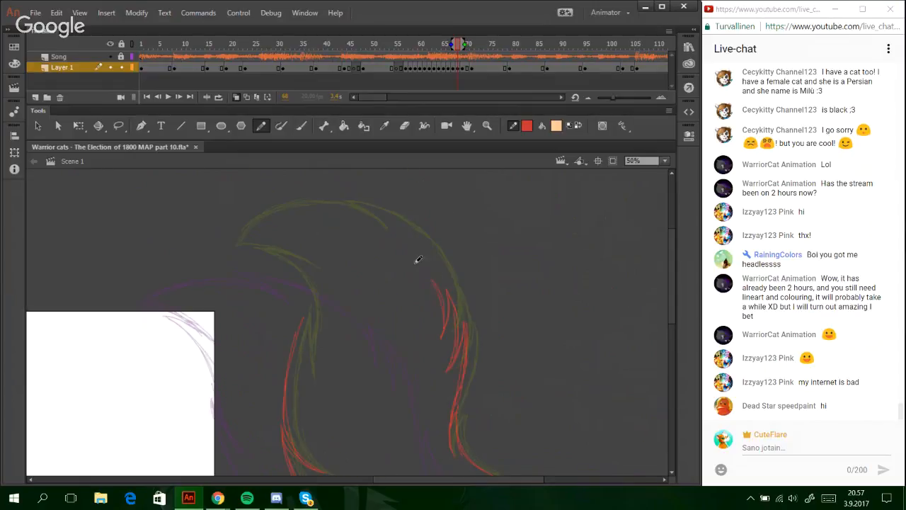
{"action": "left_click_drag", "start_coordinate": [427, 271], "coordinate": [367, 231]}
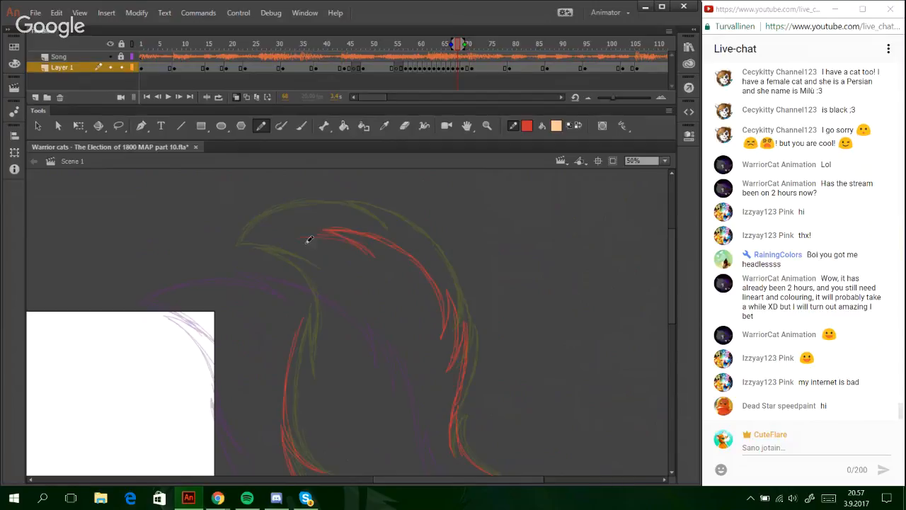
{"action": "key", "text": "ctrl+z"}
{"action": "mouse_move", "coordinate": [338, 233]}
{"action": "left_mouse_down"}
{"action": "mouse_move", "coordinate": [283, 235]}
{"action": "mouse_move", "coordinate": [283, 243]}
{"action": "mouse_move", "coordinate": [231, 260]}
{"action": "mouse_move", "coordinate": [296, 272]}
{"action": "mouse_move", "coordinate": [228, 264]}
{"action": "mouse_move", "coordinate": [299, 286]}
{"action": "left_mouse_up"}
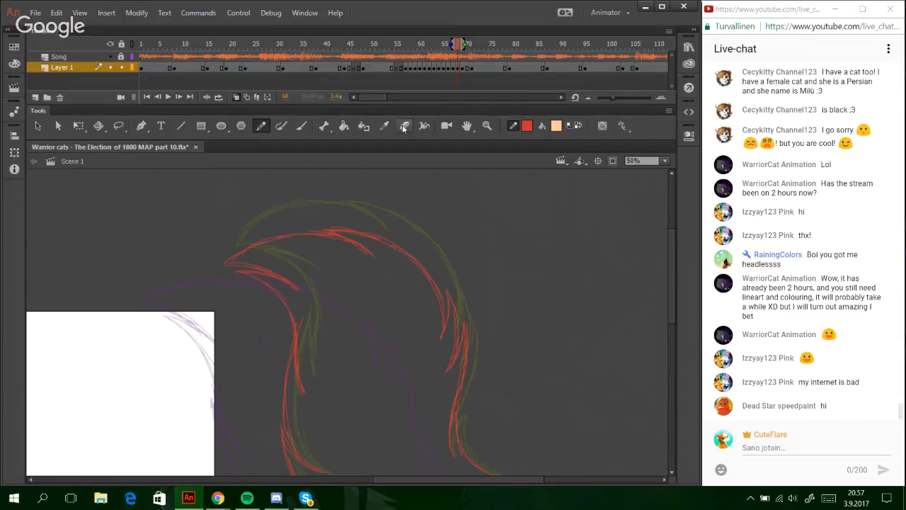
{"action": "key", "text": "e"}
{"action": "key", "text": "y"}
{"action": "left_click", "coordinate": [664, 162]}
- Zoom to 25%, zoom in on the tail, and lasso-select the red tail strokes
{"action": "left_click", "coordinate": [657, 211]}
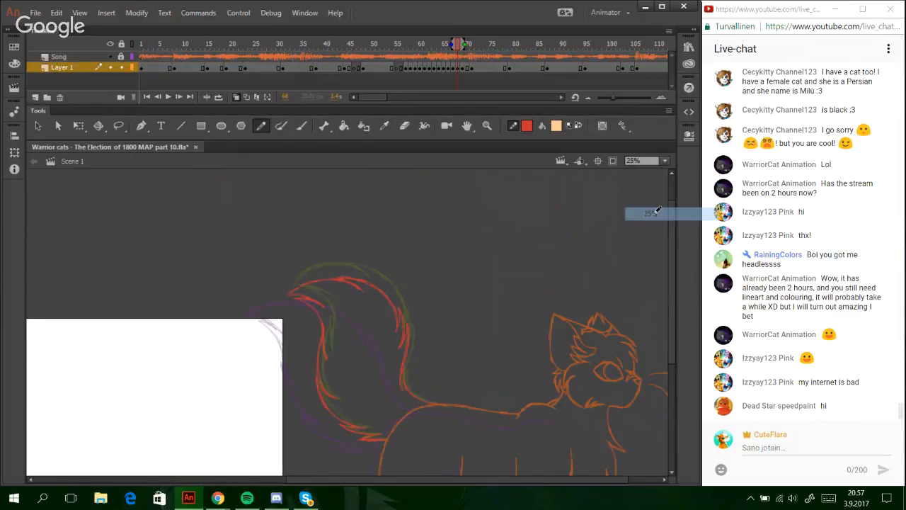
{"action": "key", "text": "z"}
{"action": "left_click_drag", "start_coordinate": [251, 247], "coordinate": [495, 429]}
{"action": "key", "text": "l"}
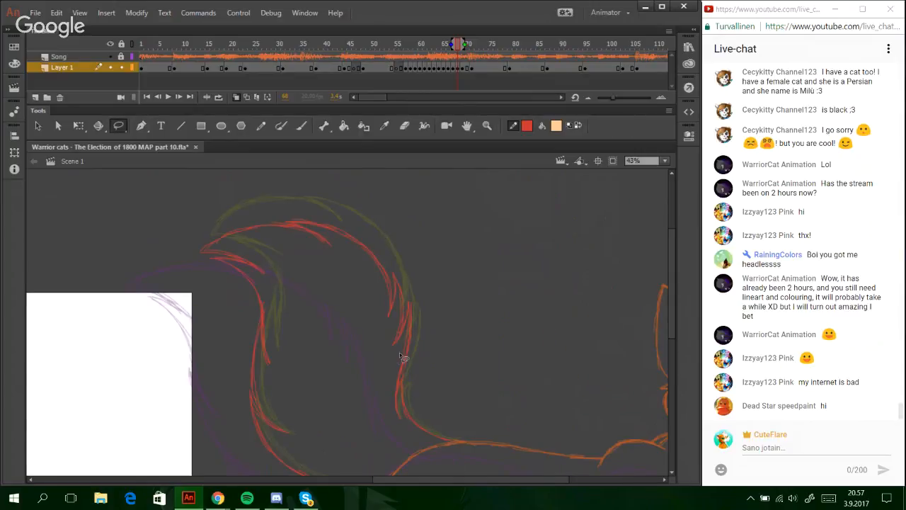
{"action": "mouse_move", "coordinate": [408, 416]}
{"action": "left_mouse_down"}
{"action": "mouse_move", "coordinate": [406, 366]}
{"action": "mouse_move", "coordinate": [374, 210]}
{"action": "mouse_move", "coordinate": [195, 191]}
{"action": "mouse_move", "coordinate": [165, 283]}
{"action": "mouse_move", "coordinate": [229, 292]}
{"action": "mouse_move", "coordinate": [256, 308]}
{"action": "mouse_move", "coordinate": [270, 382]}
{"action": "mouse_move", "coordinate": [328, 417]}
{"action": "mouse_move", "coordinate": [398, 444]}
{"action": "left_mouse_up"}
- Skew and tilt the red tail strokes with Free Transform, nudge them up, and deselect
{"action": "key", "text": "q"}
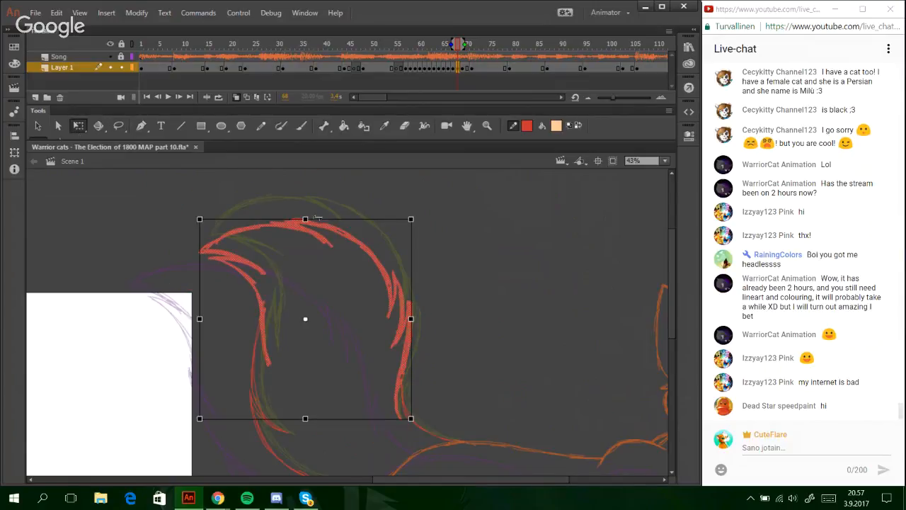
{"action": "left_click_drag", "start_coordinate": [327, 219], "coordinate": [315, 219]}
{"action": "left_click_drag", "start_coordinate": [196, 277], "coordinate": [207, 264]}
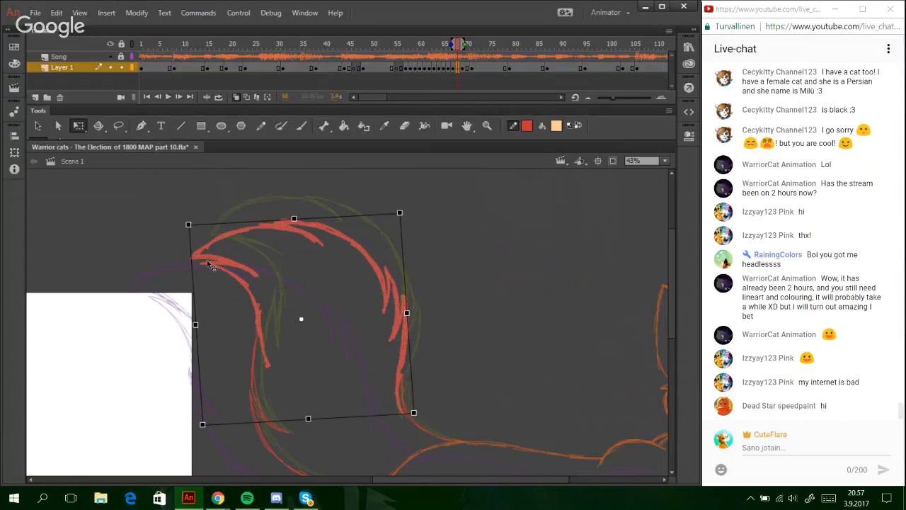
{"action": "key", "text": "Up"}
{"action": "key", "text": "Up"}
{"action": "key", "text": "Up"}
{"action": "key", "text": "Up"}
{"action": "key", "text": "Up"}
{"action": "key", "text": "Up"}
{"action": "key", "text": "Up"}
{"action": "key", "text": "Up"}
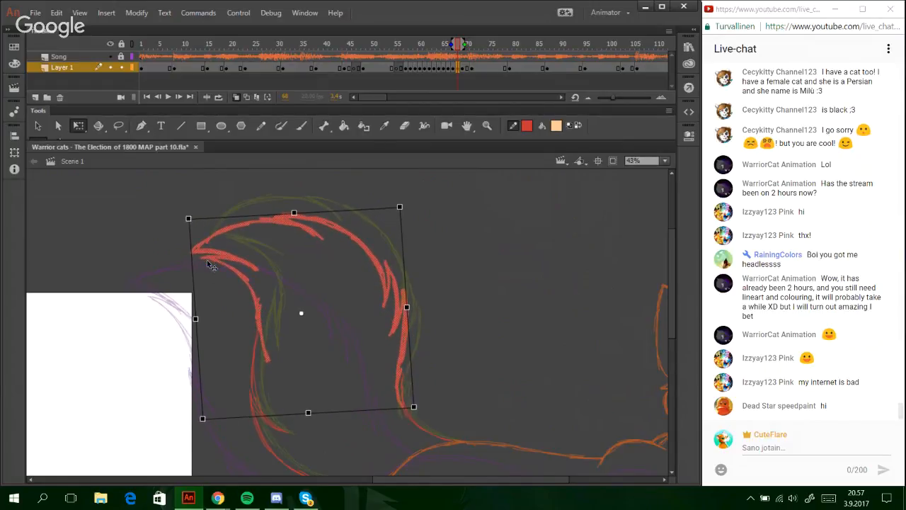
{"action": "key", "text": "Escape"}
{"action": "left_click", "coordinate": [404, 126]}
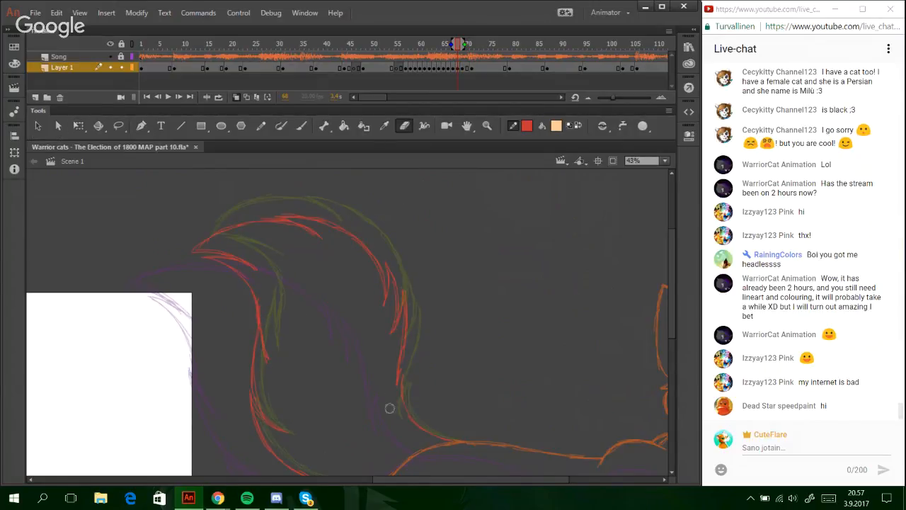
- Return to the Pencil and set the zoom to 50%
{"action": "left_click", "coordinate": [261, 126]}
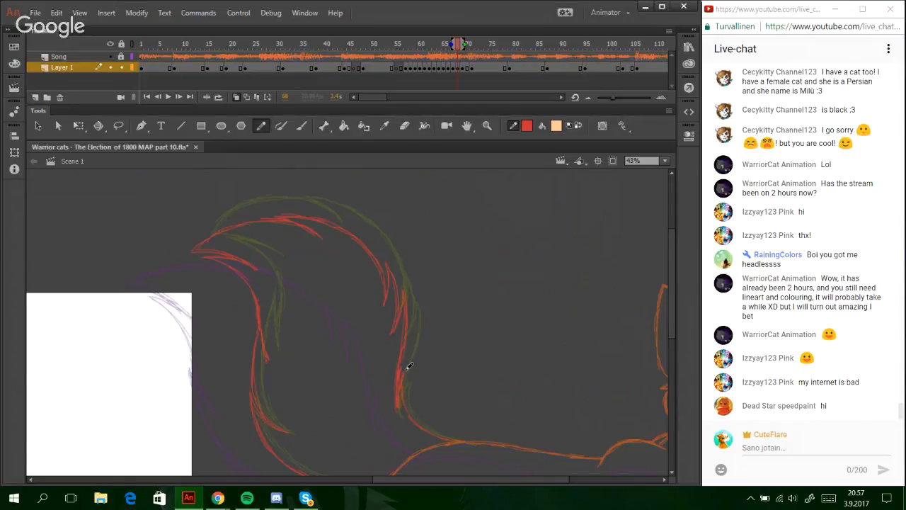
{"action": "left_click", "coordinate": [662, 161]}
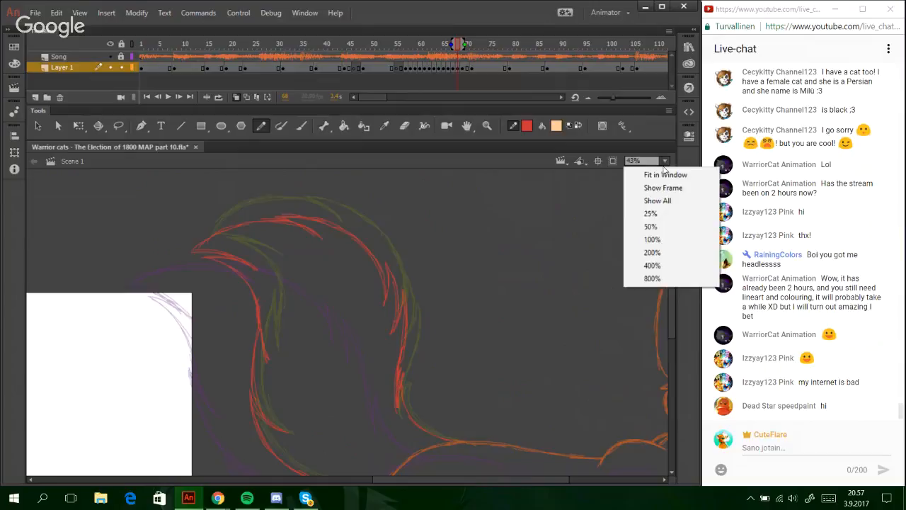
{"action": "left_click", "coordinate": [657, 226]}
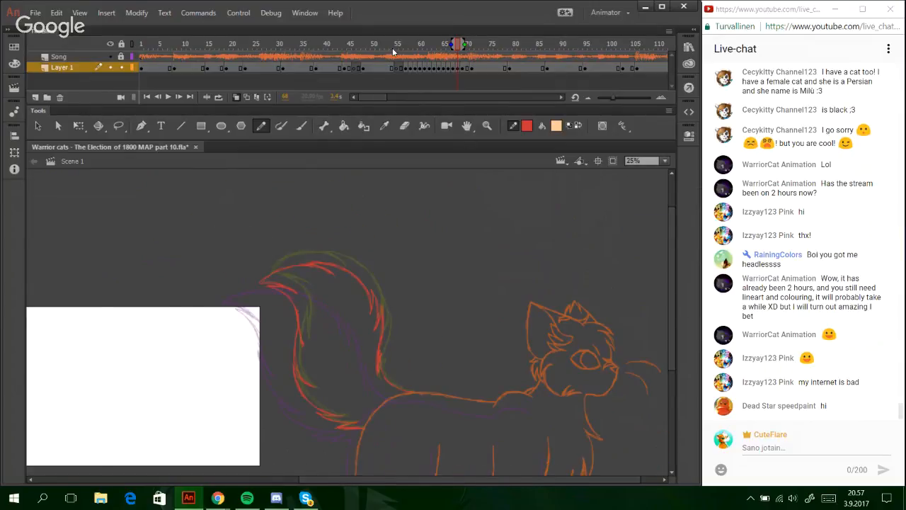
- Go to frame 54 and fit the whole cat drawing in view with Show All
{"action": "left_click", "coordinate": [393, 52]}
{"action": "left_click_drag", "start_coordinate": [378, 480], "coordinate": [316, 480]}
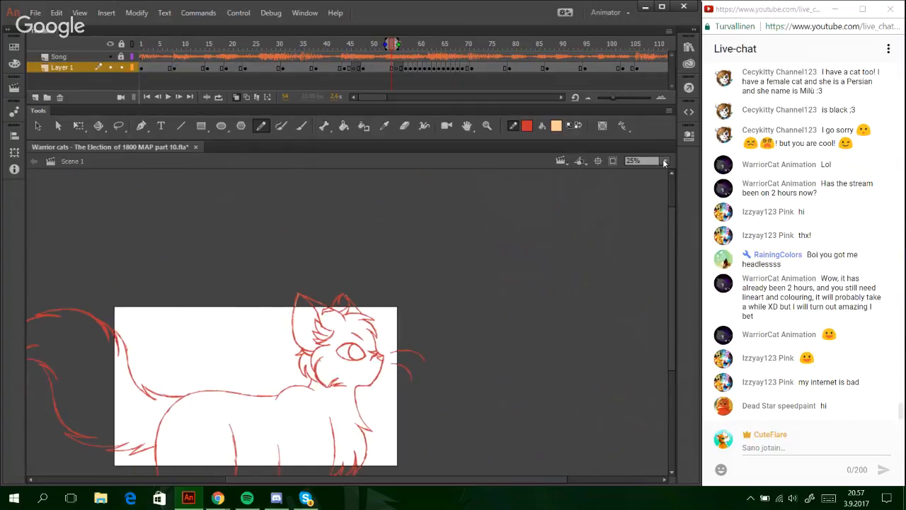
{"action": "left_click", "coordinate": [665, 161]}
{"action": "left_click", "coordinate": [655, 204]}
- Play the running cycle starting from frame 55
{"action": "left_click", "coordinate": [169, 96]}
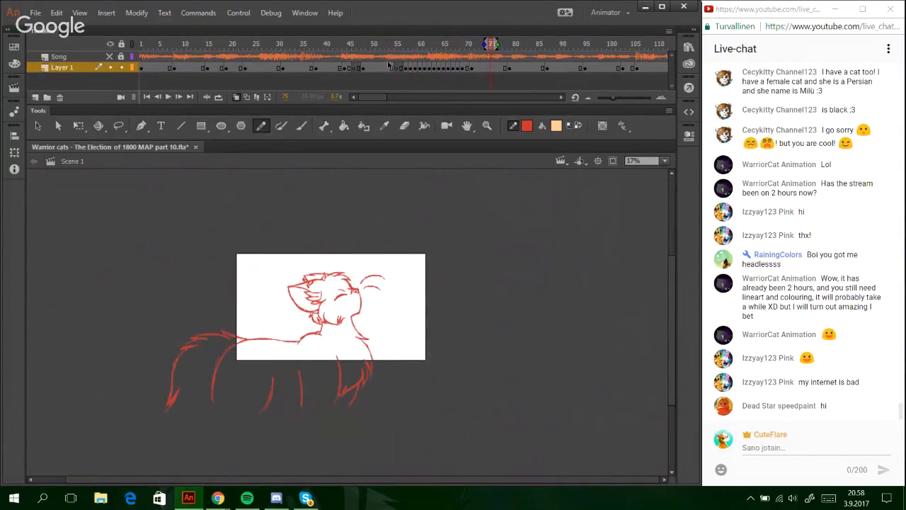
{"action": "left_click", "coordinate": [395, 45]}
{"action": "left_click", "coordinate": [168, 97]}
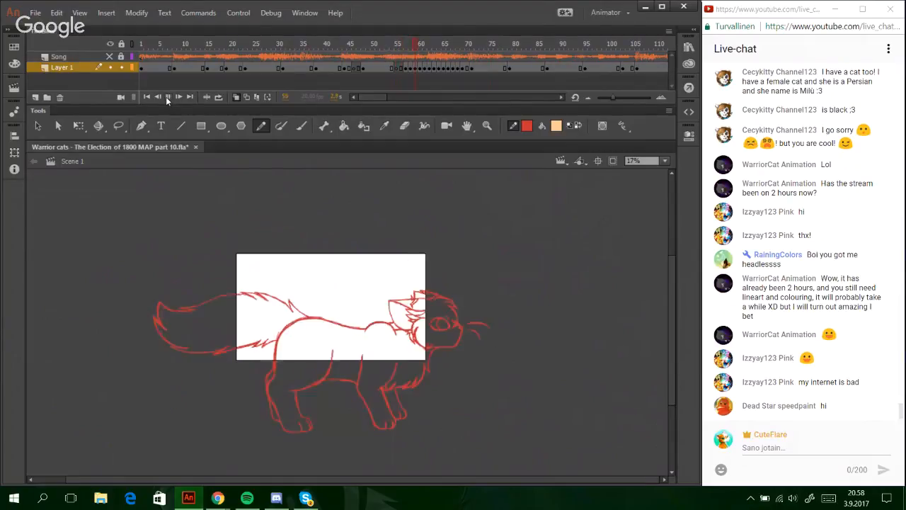
{"action": "left_click", "coordinate": [395, 45]}
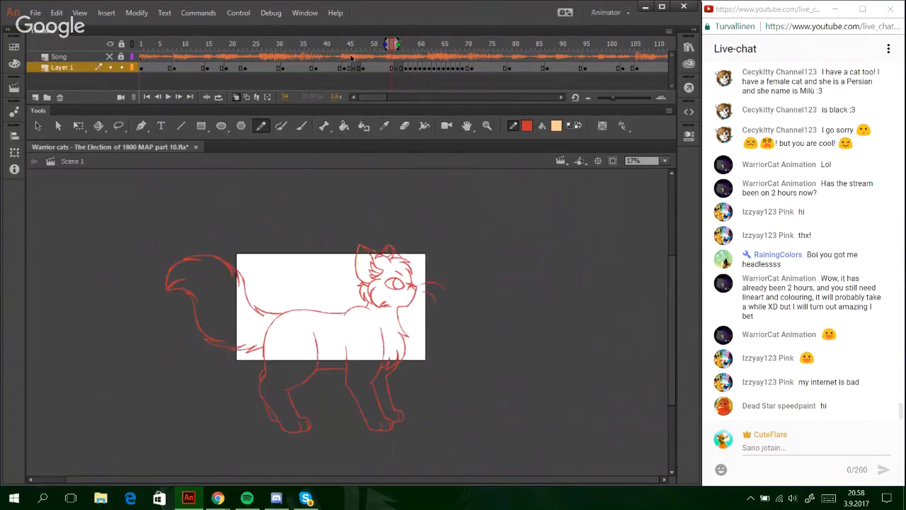
- Turn on Loop, set the loop range to frames 39–70, and play it
{"action": "left_click", "coordinate": [218, 97]}
{"action": "left_click", "coordinate": [406, 45]}
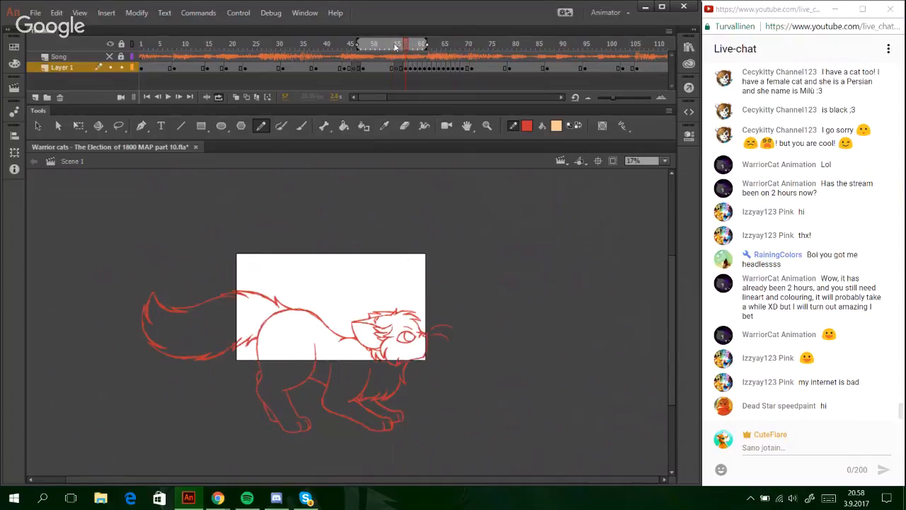
{"action": "left_click_drag", "start_coordinate": [430, 43], "coordinate": [473, 45]}
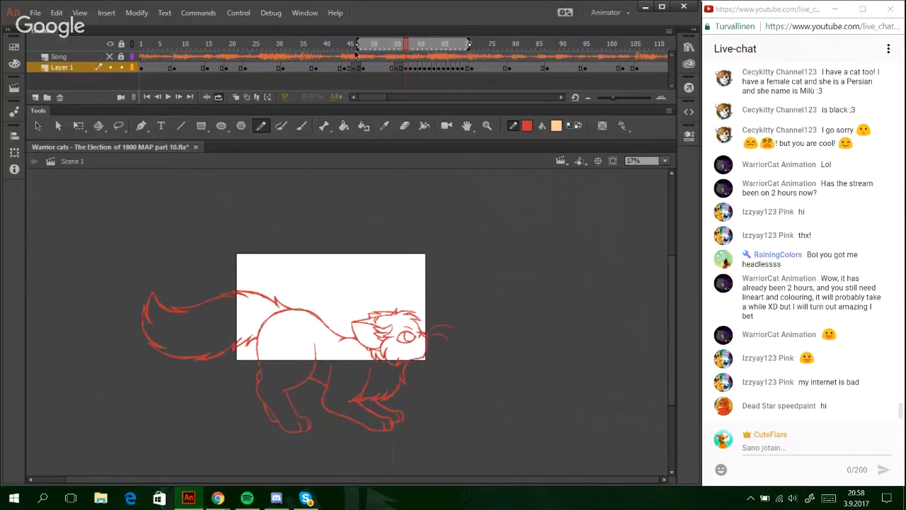
{"action": "left_click_drag", "start_coordinate": [358, 44], "coordinate": [316, 44]}
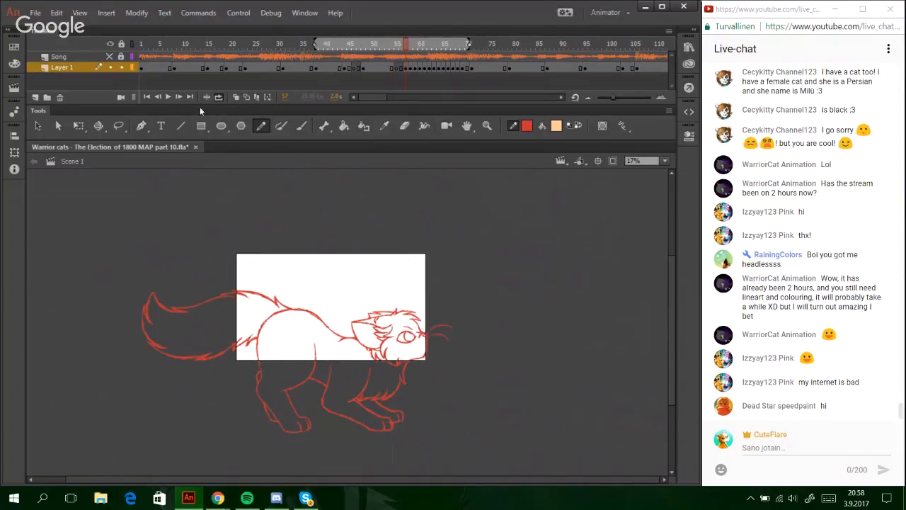
{"action": "left_click", "coordinate": [168, 97]}
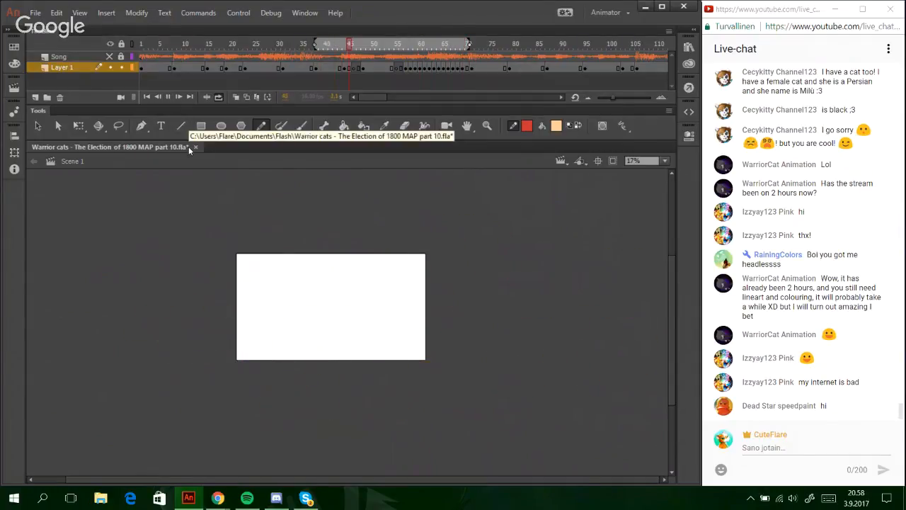
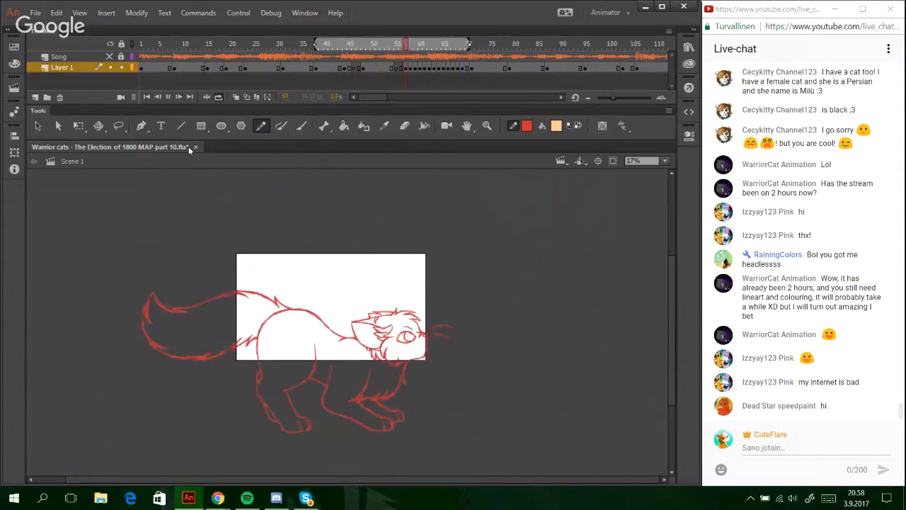
- Turn off Loop, stop playback and turn on Onion Skin
{"action": "left_click", "coordinate": [218, 97]}
{"action": "left_click", "coordinate": [168, 97]}
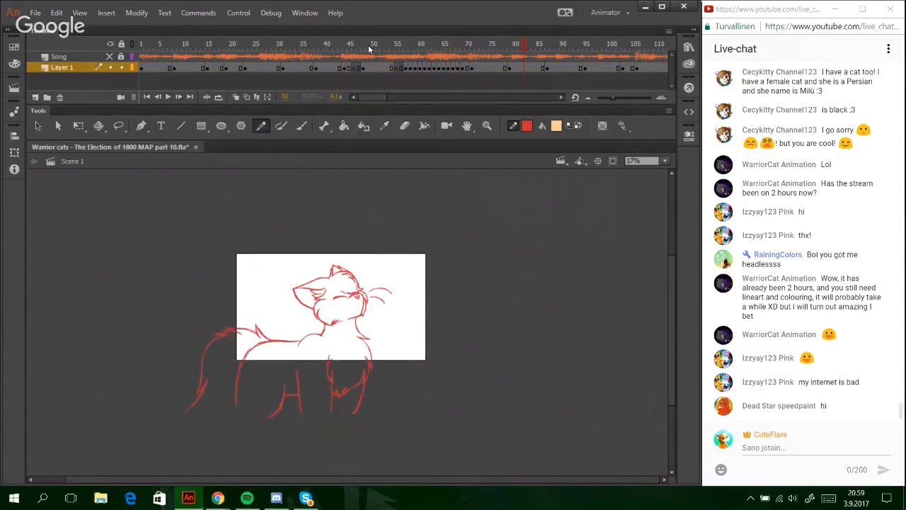
{"action": "mouse_move", "coordinate": [371, 48]}
{"action": "left_mouse_down"}
{"action": "mouse_move", "coordinate": [400, 48]}
{"action": "mouse_move", "coordinate": [362, 44]}
{"action": "left_mouse_up"}
{"action": "left_click", "coordinate": [236, 97]}
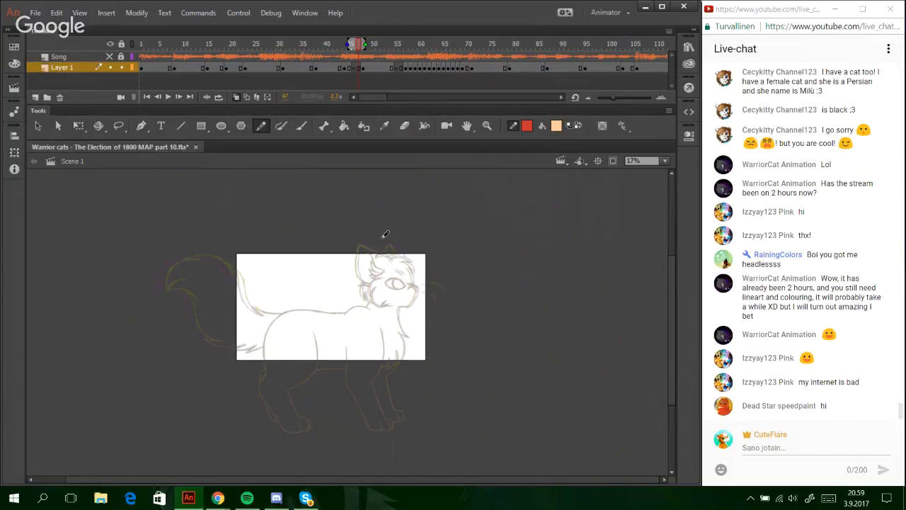
- Scrub frames 43–48 to preview the motion, then settle on empty frame 47 for tracing
{"action": "left_click", "coordinate": [487, 125]}
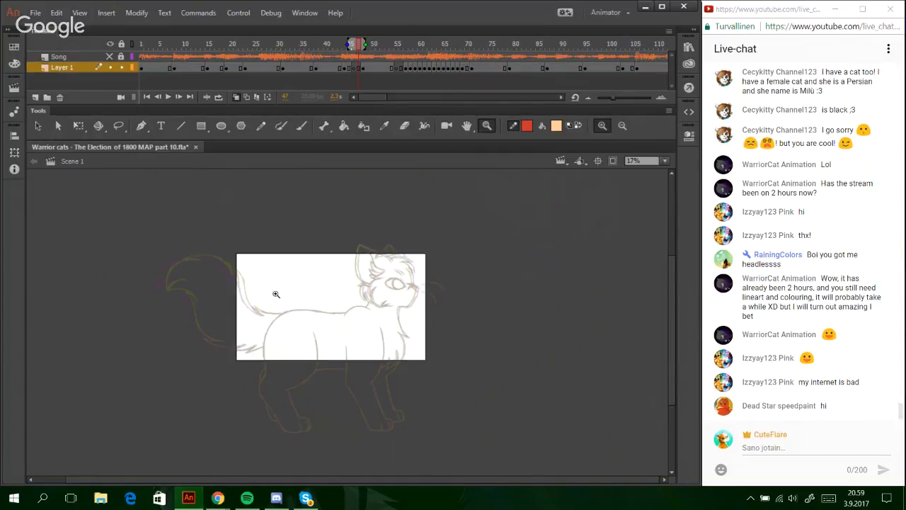
{"action": "left_click", "coordinate": [340, 45]}
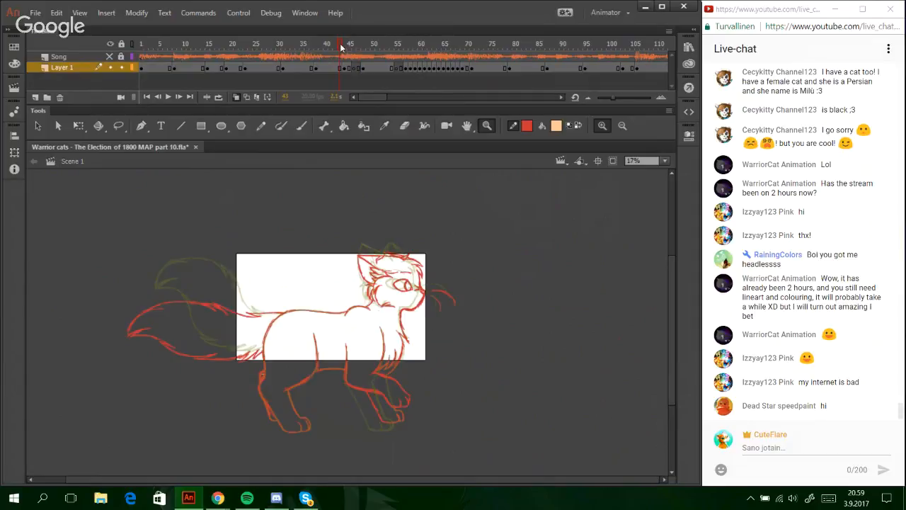
{"action": "left_click_drag", "start_coordinate": [341, 47], "coordinate": [359, 47]}
{"action": "left_click", "coordinate": [361, 69]}
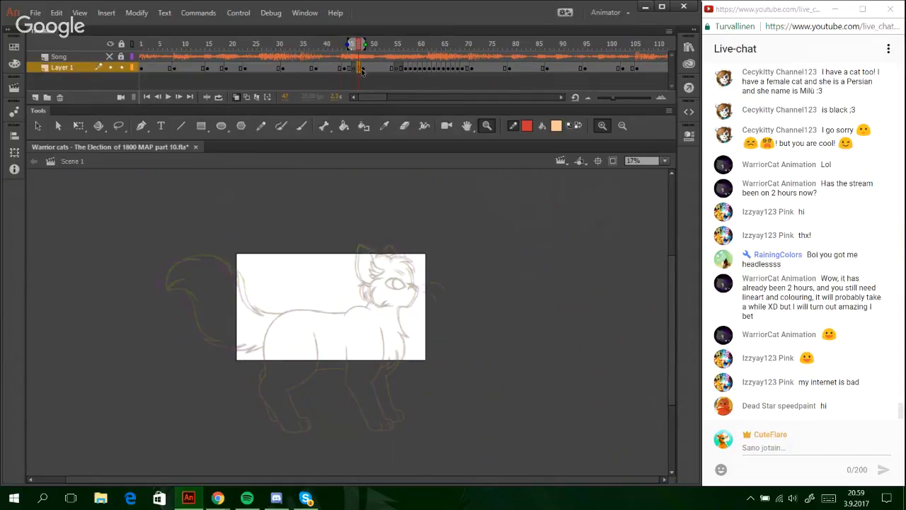
{"action": "mouse_move", "coordinate": [360, 48]}
{"action": "left_mouse_down"}
{"action": "mouse_move", "coordinate": [335, 46]}
{"action": "mouse_move", "coordinate": [365, 53]}
{"action": "left_mouse_up"}
{"action": "left_click", "coordinate": [360, 69]}
- Zoom in on the cat's head and trace the cheek line in red with the Pencil (Y)
{"action": "left_click_drag", "start_coordinate": [332, 225], "coordinate": [461, 337]}
{"action": "left_click_drag", "start_coordinate": [238, 194], "coordinate": [483, 426]}
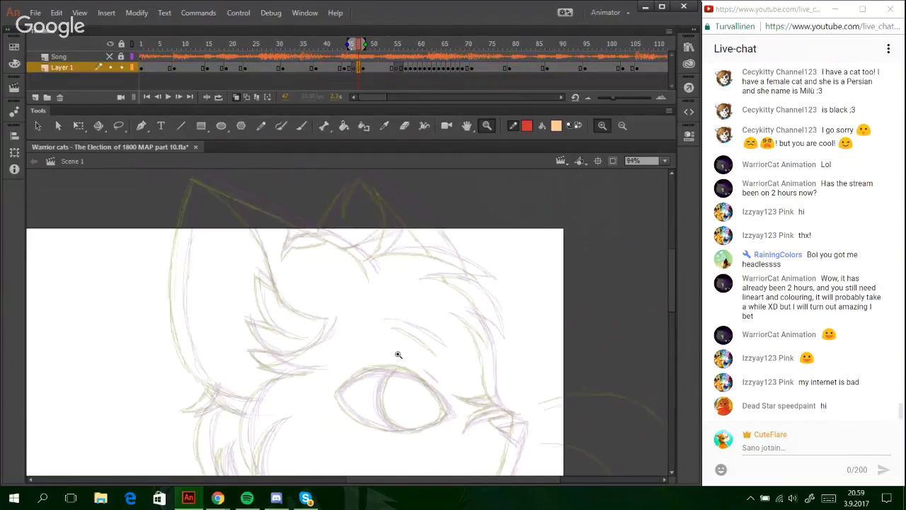
{"action": "key", "text": "y"}
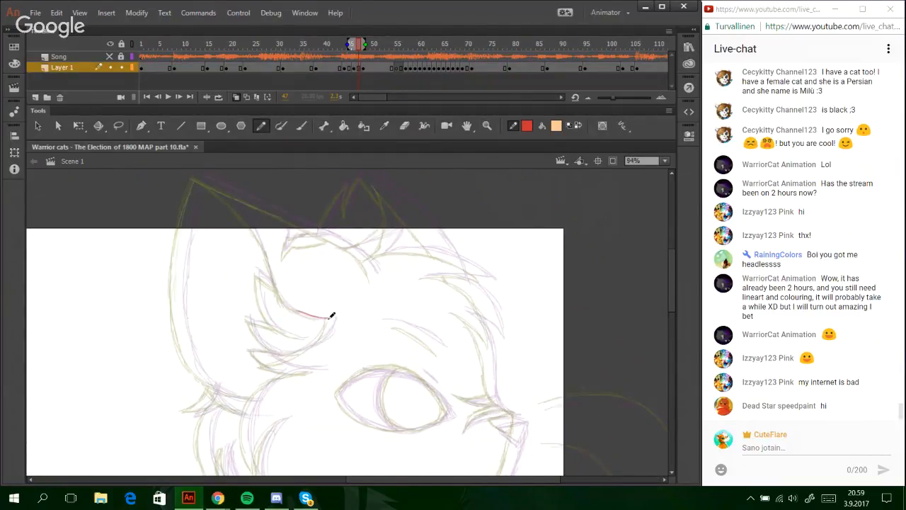
{"action": "left_click_drag", "start_coordinate": [328, 318], "coordinate": [296, 309]}
{"action": "left_click_drag", "start_coordinate": [289, 304], "coordinate": [246, 211]}
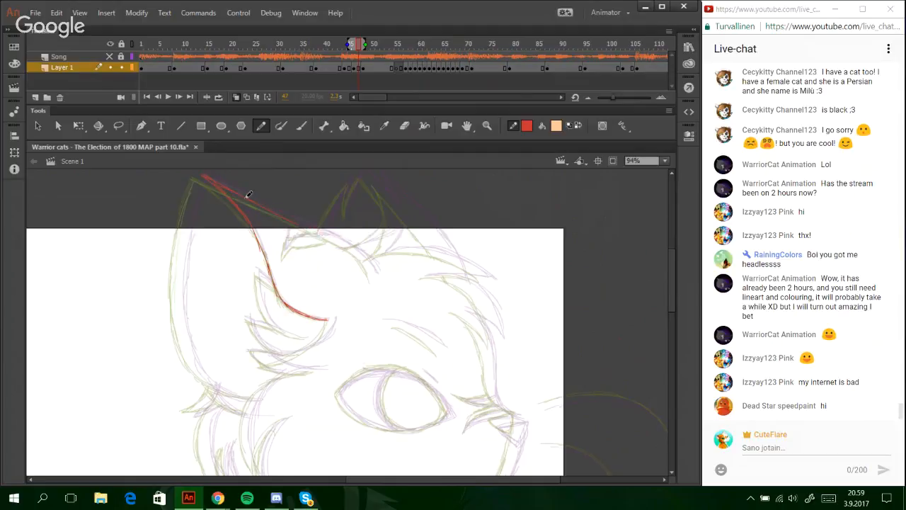
{"action": "mouse_move", "coordinate": [267, 204]}
{"action": "left_mouse_down"}
{"action": "mouse_move", "coordinate": [348, 245]}
{"action": "mouse_move", "coordinate": [295, 220]}
{"action": "mouse_move", "coordinate": [332, 238]}
{"action": "left_mouse_up"}
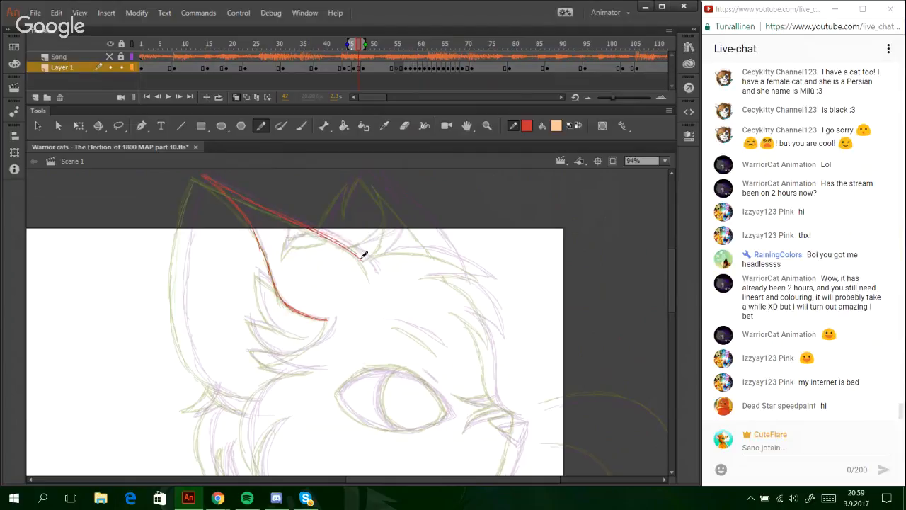
{"action": "key", "text": "ctrl+z"}
- Trace the ear's left edge from base to tip, redoing misplaced strokes
{"action": "mouse_move", "coordinate": [235, 395]}
{"action": "left_mouse_down"}
{"action": "mouse_move", "coordinate": [192, 366]}
{"action": "mouse_move", "coordinate": [177, 312]}
{"action": "left_mouse_up"}
{"action": "key", "text": "ctrl+z"}
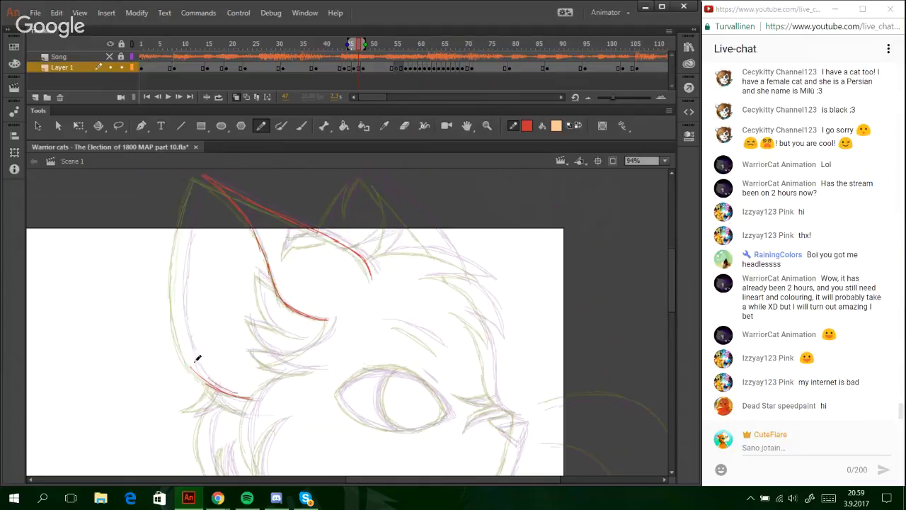
{"action": "left_click_drag", "start_coordinate": [234, 394], "coordinate": [177, 332]}
{"action": "key", "text": "ctrl+z"}
{"action": "left_click_drag", "start_coordinate": [207, 385], "coordinate": [177, 315]}
{"action": "mouse_move", "coordinate": [189, 357]}
{"action": "left_mouse_down"}
{"action": "mouse_move", "coordinate": [177, 279]}
{"action": "mouse_move", "coordinate": [188, 223]}
{"action": "left_mouse_up"}
{"action": "left_click_drag", "start_coordinate": [178, 319], "coordinate": [203, 175]}
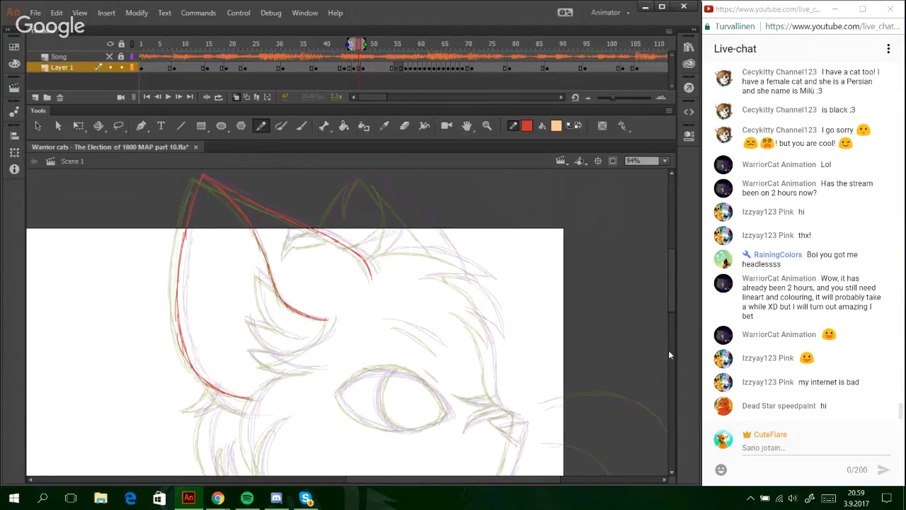
- Sketch the fur tuft tip and the cheek-fur lines in red, undoing rejected strokes
{"action": "mouse_move", "coordinate": [674, 309]}
{"action": "left_mouse_down"}
{"action": "mouse_move", "coordinate": [678, 339]}
{"action": "mouse_move", "coordinate": [676, 323]}
{"action": "left_mouse_up"}
{"action": "mouse_move", "coordinate": [265, 264]}
{"action": "left_mouse_down"}
{"action": "mouse_move", "coordinate": [316, 247]}
{"action": "mouse_move", "coordinate": [291, 261]}
{"action": "mouse_move", "coordinate": [332, 225]}
{"action": "left_mouse_up"}
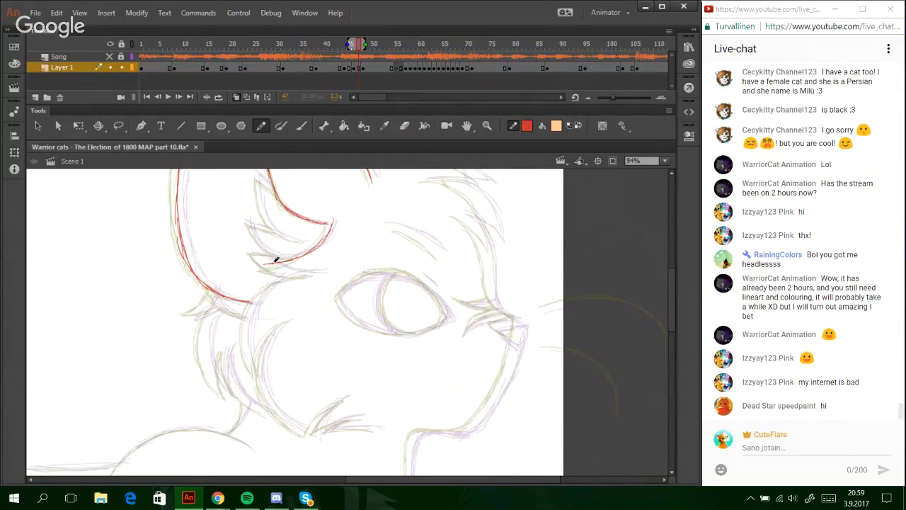
{"action": "left_click_drag", "start_coordinate": [265, 263], "coordinate": [318, 273]}
{"action": "mouse_move", "coordinate": [252, 356]}
{"action": "left_mouse_down"}
{"action": "mouse_move", "coordinate": [249, 316]}
{"action": "mouse_move", "coordinate": [297, 274]}
{"action": "mouse_move", "coordinate": [263, 295]}
{"action": "mouse_move", "coordinate": [300, 271]}
{"action": "left_mouse_up"}
{"action": "left_click_drag", "start_coordinate": [253, 374], "coordinate": [283, 325]}
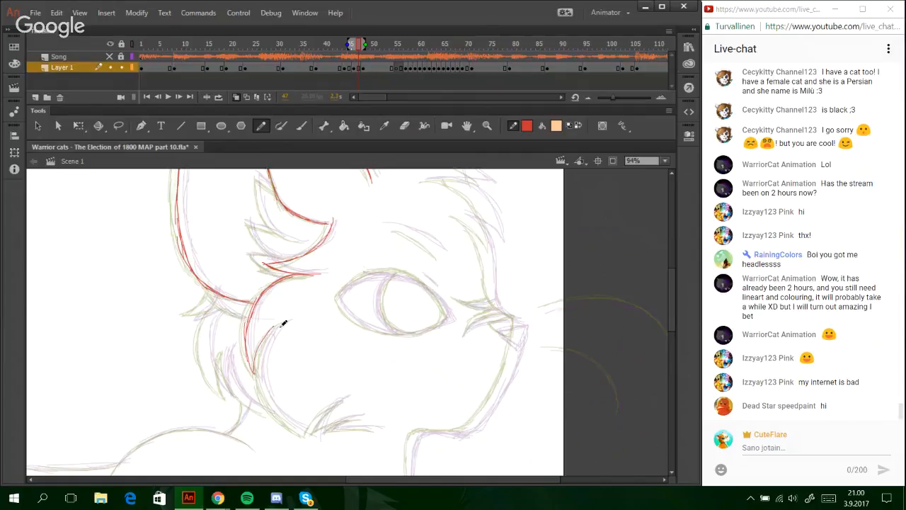
{"action": "key", "text": "ctrl+z"}
{"action": "left_click_drag", "start_coordinate": [253, 374], "coordinate": [288, 322]}
{"action": "left_click_drag", "start_coordinate": [286, 324], "coordinate": [271, 398]}
{"action": "mouse_move", "coordinate": [261, 354]}
{"action": "left_mouse_down"}
{"action": "mouse_move", "coordinate": [278, 412]}
{"action": "mouse_move", "coordinate": [271, 393]}
{"action": "mouse_move", "coordinate": [299, 429]}
{"action": "mouse_move", "coordinate": [280, 411]}
{"action": "mouse_move", "coordinate": [309, 432]}
{"action": "mouse_move", "coordinate": [344, 398]}
{"action": "mouse_move", "coordinate": [316, 434]}
{"action": "mouse_move", "coordinate": [377, 427]}
{"action": "left_mouse_up"}
{"action": "key", "text": "ctrl+z"}
{"action": "key", "text": "ctrl+z"}
{"action": "key", "text": "ctrl+z"}
{"action": "key", "text": "ctrl+z"}
{"action": "key", "text": "ctrl+z"}
- Draw the lower cheek fur and the inner fur tuft's curve and lower contour
{"action": "key", "text": "ctrl+z"}
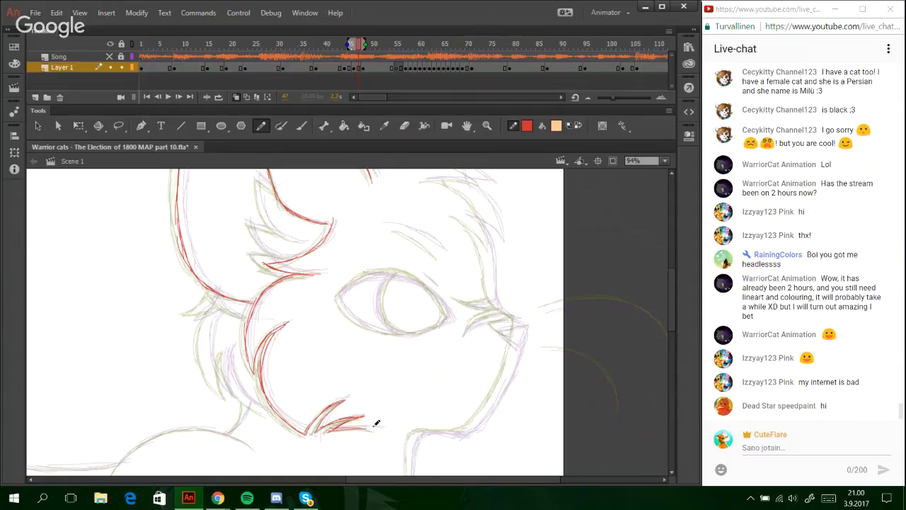
{"action": "left_click_drag", "start_coordinate": [210, 287], "coordinate": [247, 315]}
{"action": "left_click_drag", "start_coordinate": [307, 242], "coordinate": [262, 206]}
{"action": "key", "text": "ctrl+z"}
{"action": "key", "text": "ctrl+z"}
{"action": "mouse_move", "coordinate": [306, 241]}
{"action": "left_mouse_down"}
{"action": "mouse_move", "coordinate": [269, 220]}
{"action": "mouse_move", "coordinate": [257, 177]}
{"action": "mouse_move", "coordinate": [275, 194]}
{"action": "left_mouse_up"}
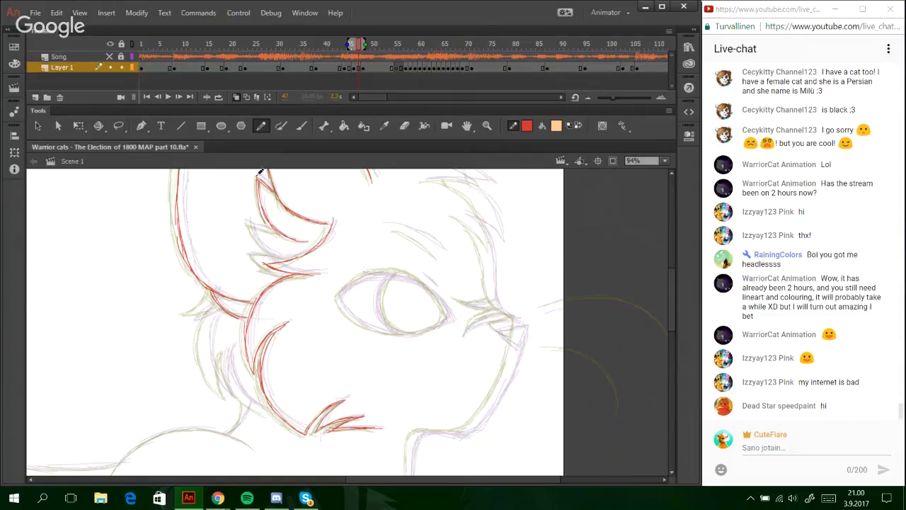
{"action": "mouse_move", "coordinate": [295, 253]}
{"action": "left_mouse_down"}
{"action": "mouse_move", "coordinate": [250, 223]}
{"action": "mouse_move", "coordinate": [259, 243]}
{"action": "mouse_move", "coordinate": [278, 230]}
{"action": "mouse_move", "coordinate": [250, 224]}
{"action": "mouse_move", "coordinate": [286, 233]}
{"action": "mouse_move", "coordinate": [278, 261]}
{"action": "mouse_move", "coordinate": [286, 257]}
{"action": "mouse_move", "coordinate": [253, 254]}
{"action": "mouse_move", "coordinate": [303, 273]}
{"action": "left_mouse_up"}
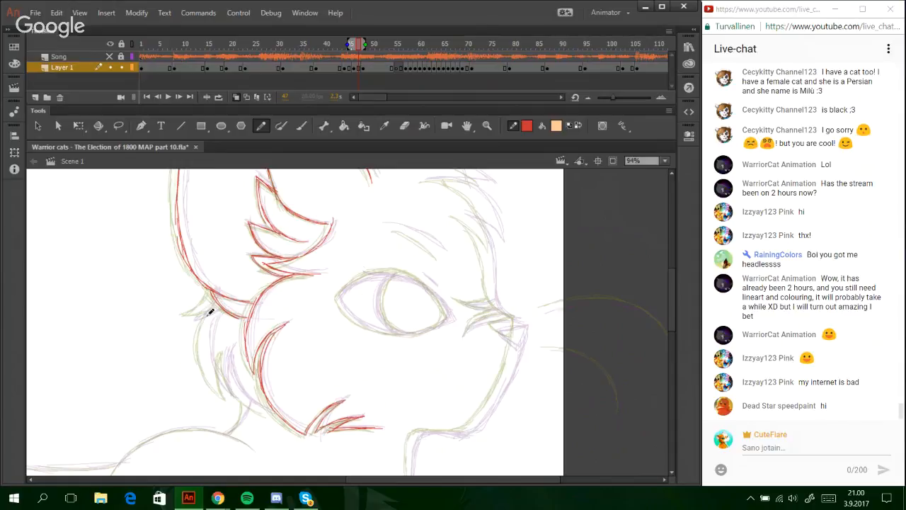
{"action": "mouse_move", "coordinate": [190, 317]}
{"action": "left_mouse_down"}
{"action": "mouse_move", "coordinate": [211, 301]}
{"action": "mouse_move", "coordinate": [190, 320]}
{"action": "mouse_move", "coordinate": [209, 331]}
{"action": "mouse_move", "coordinate": [215, 379]}
{"action": "mouse_move", "coordinate": [269, 406]}
{"action": "left_mouse_up"}
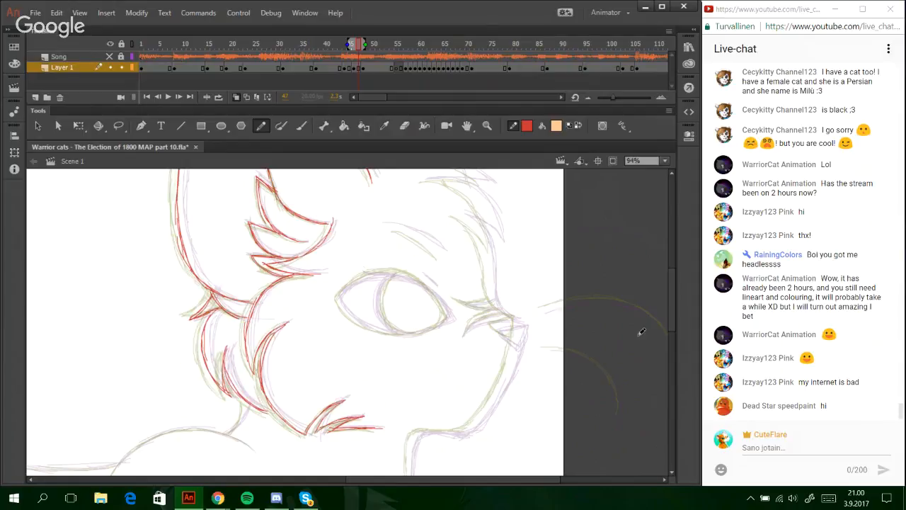
- Trace the head outline to the right, the brow fur tuft and the lower cheek fur
{"action": "left_click_drag", "start_coordinate": [673, 306], "coordinate": [673, 289]}
{"action": "left_click_drag", "start_coordinate": [348, 218], "coordinate": [395, 187]}
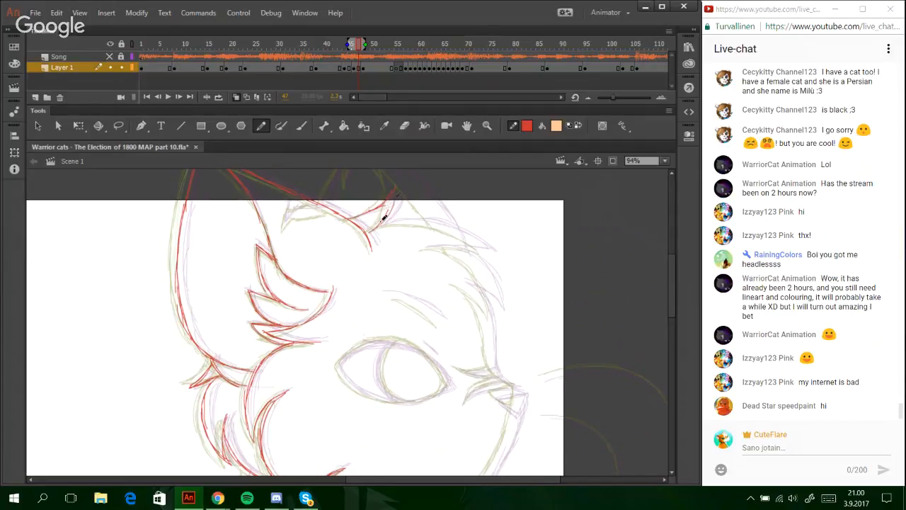
{"action": "mouse_move", "coordinate": [379, 222]}
{"action": "left_mouse_down"}
{"action": "mouse_move", "coordinate": [431, 218]}
{"action": "mouse_move", "coordinate": [461, 229]}
{"action": "mouse_move", "coordinate": [490, 255]}
{"action": "mouse_move", "coordinate": [426, 249]}
{"action": "mouse_move", "coordinate": [477, 260]}
{"action": "mouse_move", "coordinate": [492, 292]}
{"action": "left_mouse_up"}
{"action": "mouse_move", "coordinate": [467, 252]}
{"action": "left_mouse_down"}
{"action": "mouse_move", "coordinate": [485, 274]}
{"action": "mouse_move", "coordinate": [469, 261]}
{"action": "mouse_move", "coordinate": [494, 309]}
{"action": "mouse_move", "coordinate": [488, 284]}
{"action": "mouse_move", "coordinate": [494, 308]}
{"action": "left_mouse_up"}
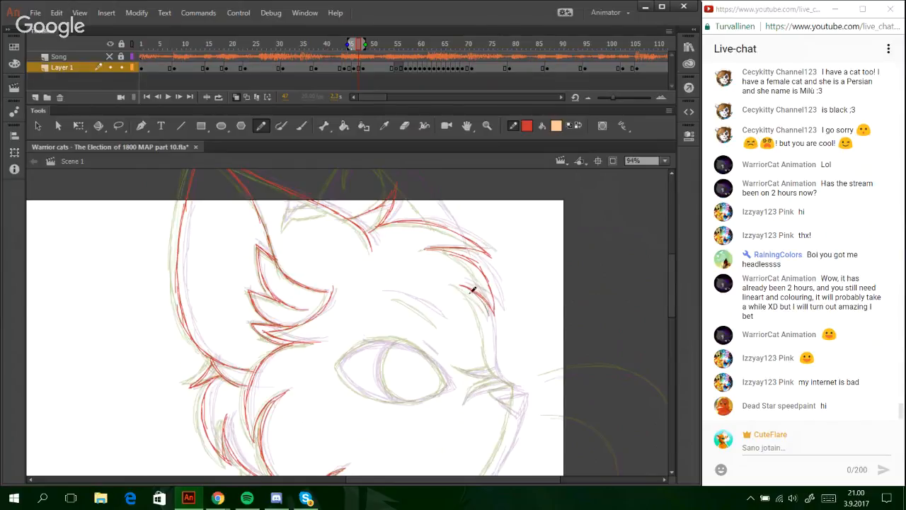
{"action": "mouse_move", "coordinate": [473, 289]}
{"action": "left_mouse_down"}
{"action": "mouse_move", "coordinate": [486, 304]}
{"action": "mouse_move", "coordinate": [494, 356]}
{"action": "left_mouse_up"}
{"action": "mouse_move", "coordinate": [487, 320]}
{"action": "left_mouse_down"}
{"action": "mouse_move", "coordinate": [496, 371]}
{"action": "mouse_move", "coordinate": [523, 391]}
{"action": "left_mouse_up"}
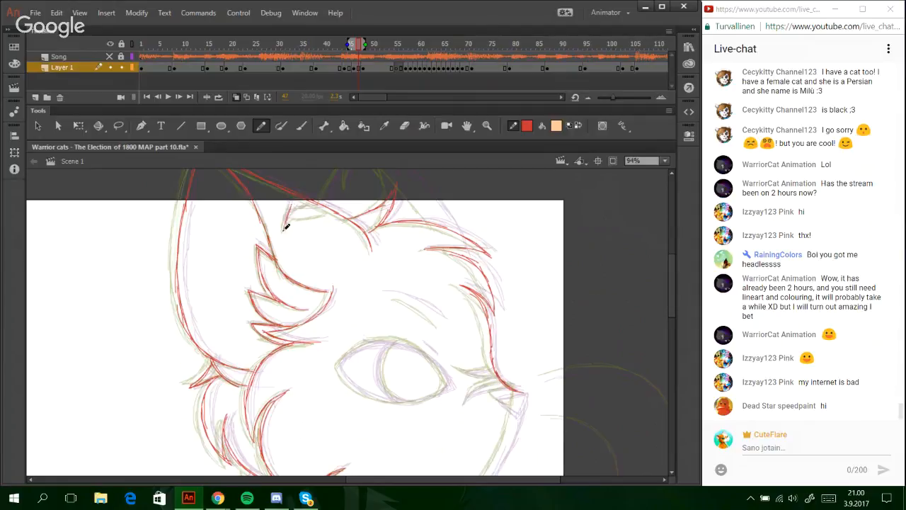
{"action": "left_click_drag", "start_coordinate": [288, 204], "coordinate": [284, 228]}
- Add red strokes along the brow tuft's top and lower edges, switching onion skins between outlines and fills
{"action": "left_click", "coordinate": [247, 97]}
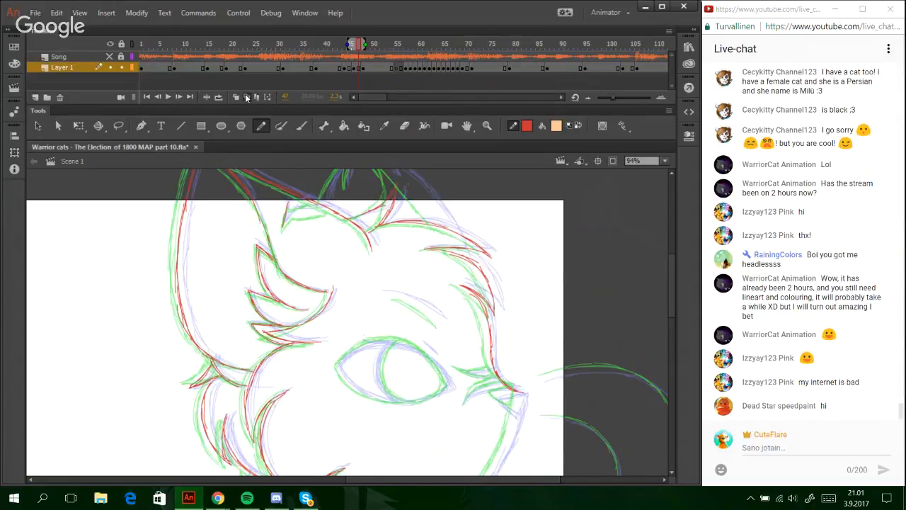
{"action": "left_click", "coordinate": [236, 97]}
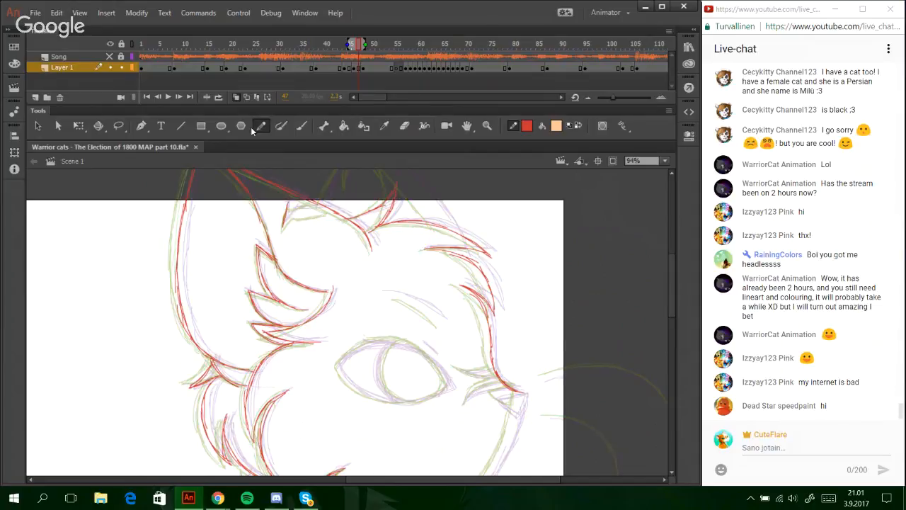
{"action": "left_click_drag", "start_coordinate": [286, 204], "coordinate": [310, 197]}
{"action": "left_click", "coordinate": [247, 97]}
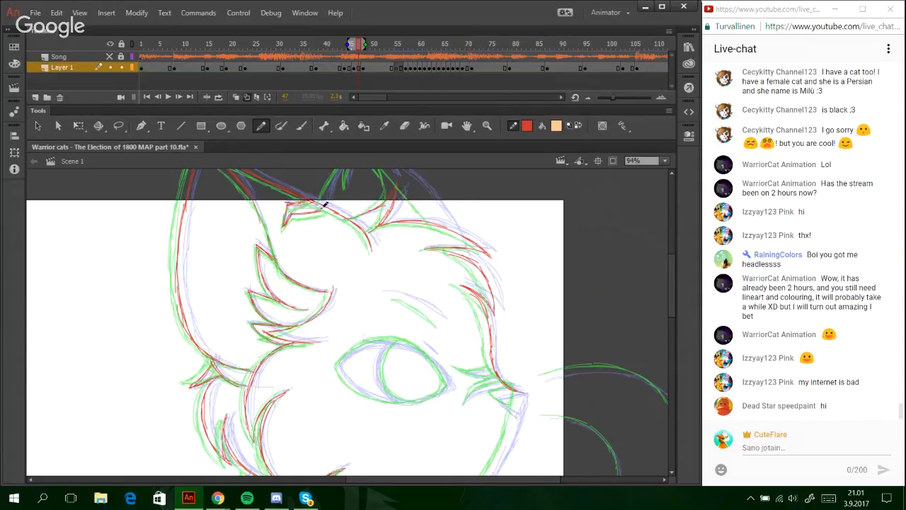
{"action": "left_click_drag", "start_coordinate": [292, 215], "coordinate": [322, 210]}
{"action": "left_click", "coordinate": [246, 97]}
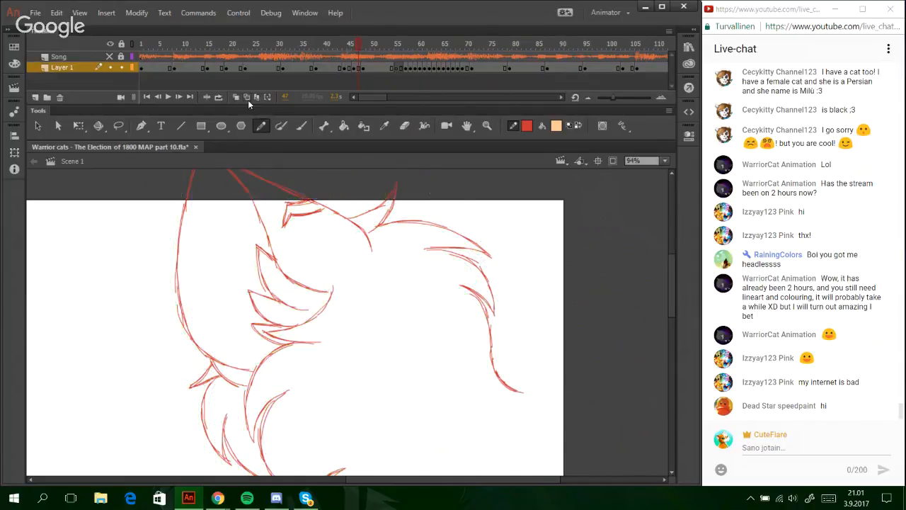
{"action": "left_click", "coordinate": [248, 100]}
{"action": "left_click", "coordinate": [247, 97]}
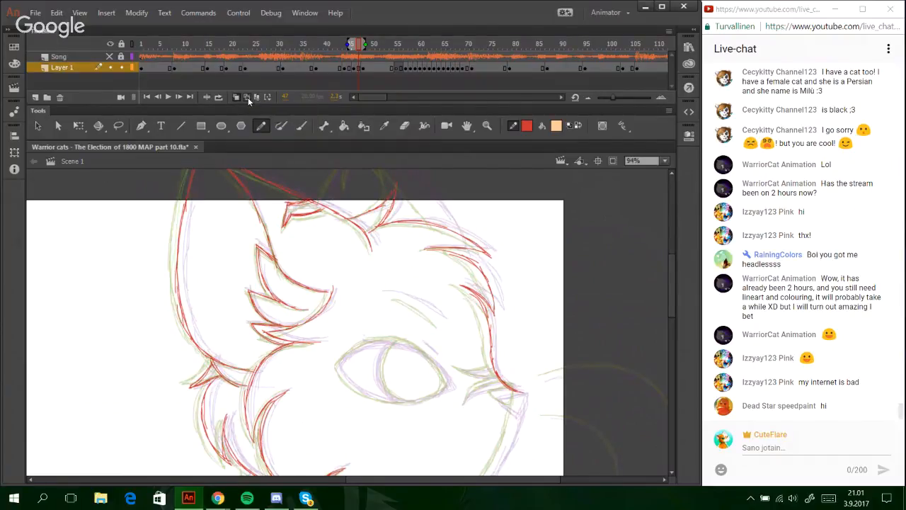
{"action": "left_click", "coordinate": [248, 97]}
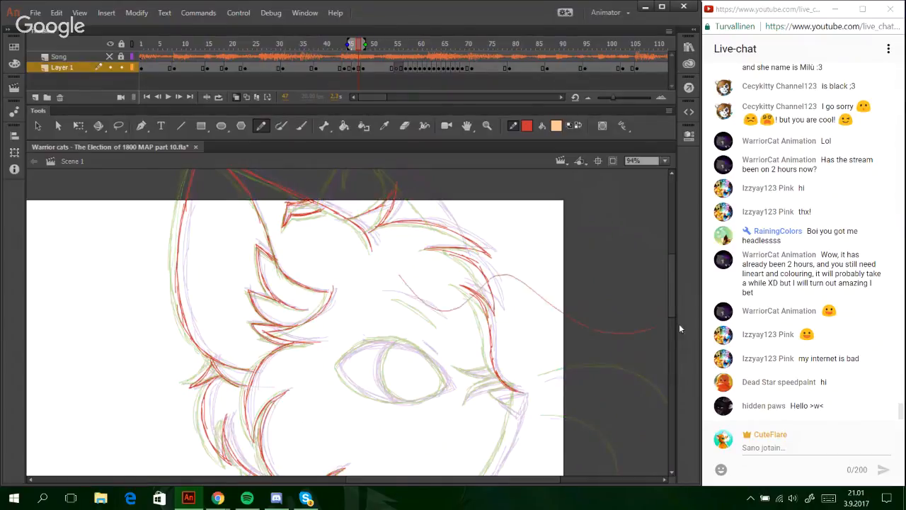
- Trace the ear's right side, the chin and the jaw line in red
{"action": "scroll", "coordinate": [340, 223], "scroll_direction": "up", "scroll_amount": 2}
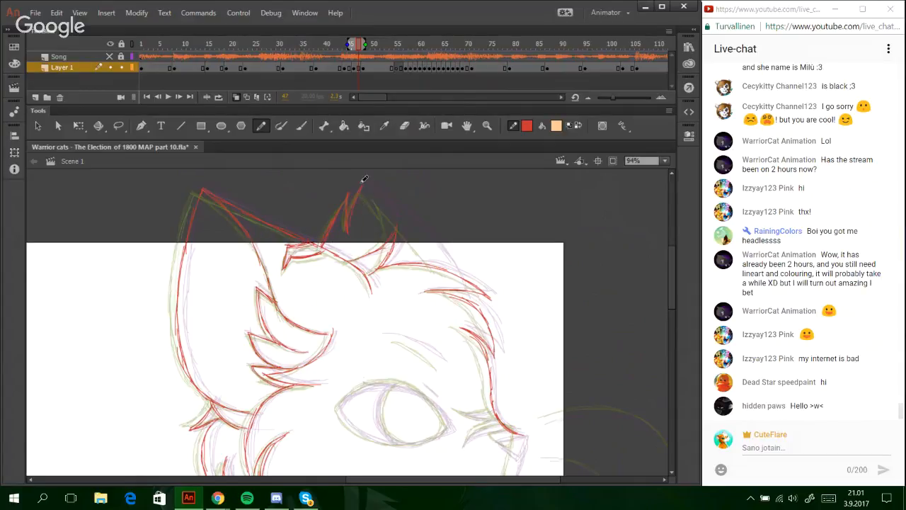
{"action": "left_click_drag", "start_coordinate": [362, 185], "coordinate": [444, 270]}
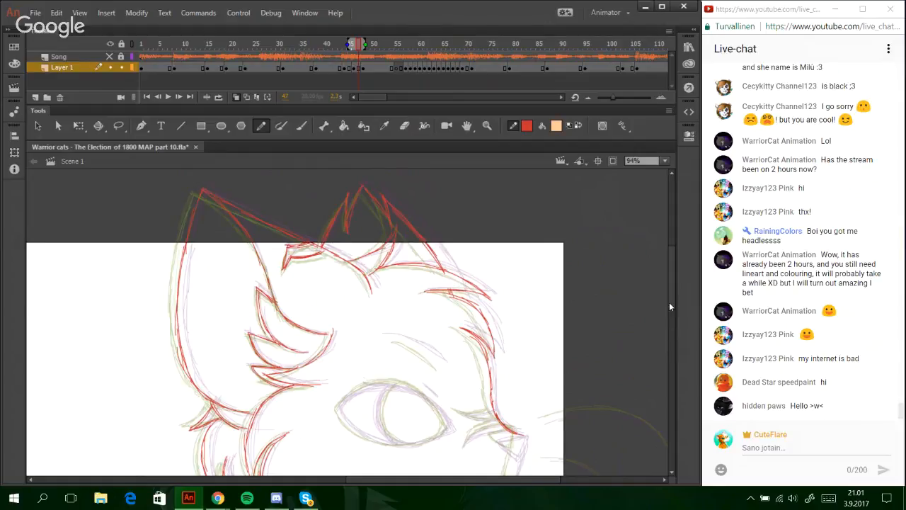
{"action": "scroll", "coordinate": [669, 301], "scroll_direction": "down", "scroll_amount": 1}
{"action": "scroll", "coordinate": [672, 328], "scroll_direction": "down", "scroll_amount": 5}
{"action": "mouse_move", "coordinate": [518, 258]}
{"action": "left_mouse_down"}
{"action": "mouse_move", "coordinate": [499, 267]}
{"action": "mouse_move", "coordinate": [517, 264]}
{"action": "mouse_move", "coordinate": [511, 281]}
{"action": "mouse_move", "coordinate": [518, 275]}
{"action": "left_mouse_up"}
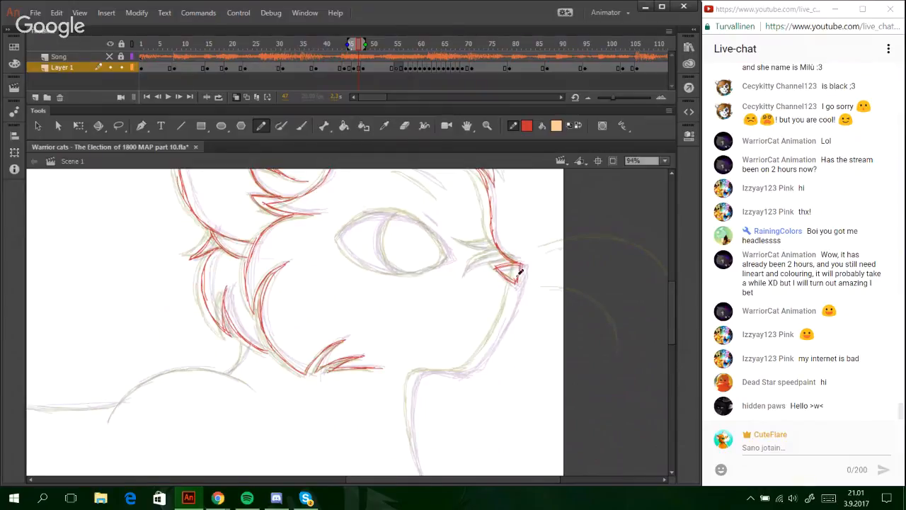
{"action": "mouse_move", "coordinate": [423, 373]}
{"action": "left_mouse_down"}
{"action": "mouse_move", "coordinate": [454, 374]}
{"action": "mouse_move", "coordinate": [480, 360]}
{"action": "mouse_move", "coordinate": [496, 330]}
{"action": "left_mouse_up"}
{"action": "mouse_move", "coordinate": [460, 379]}
{"action": "left_mouse_down"}
{"action": "mouse_move", "coordinate": [504, 313]}
{"action": "mouse_move", "coordinate": [481, 358]}
{"action": "mouse_move", "coordinate": [503, 323]}
{"action": "left_mouse_up"}
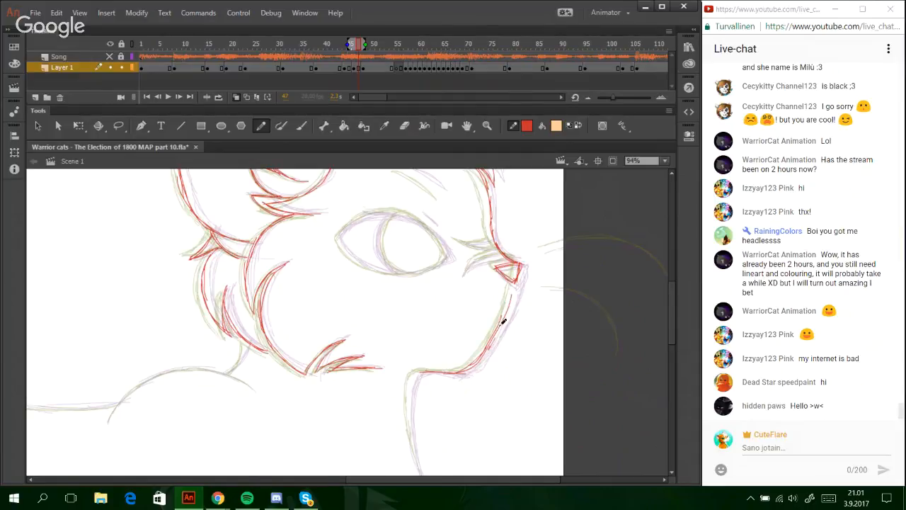
- Trace the neck and chest line, the lower chin and the curved back line
{"action": "scroll", "coordinate": [678, 350], "scroll_direction": "down", "scroll_amount": 3}
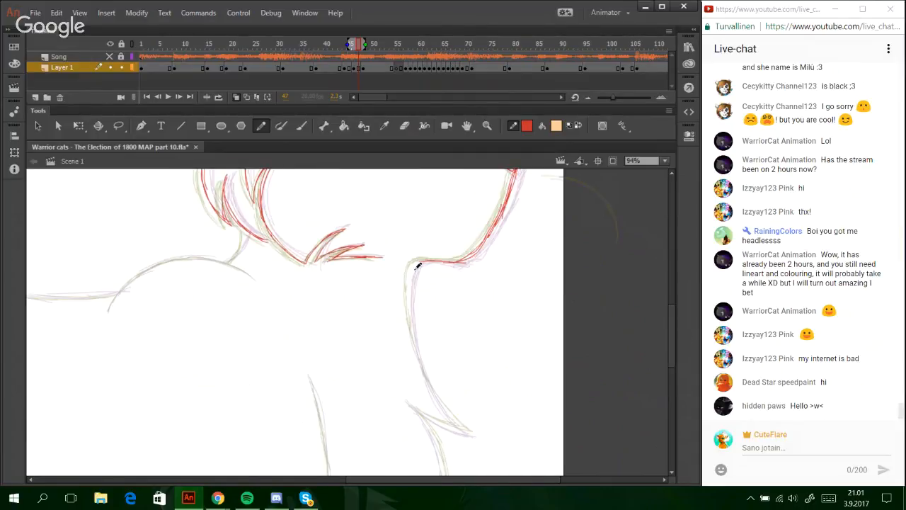
{"action": "mouse_move", "coordinate": [426, 256]}
{"action": "left_mouse_down"}
{"action": "mouse_move", "coordinate": [412, 292]}
{"action": "mouse_move", "coordinate": [421, 348]}
{"action": "mouse_move", "coordinate": [473, 432]}
{"action": "left_mouse_up"}
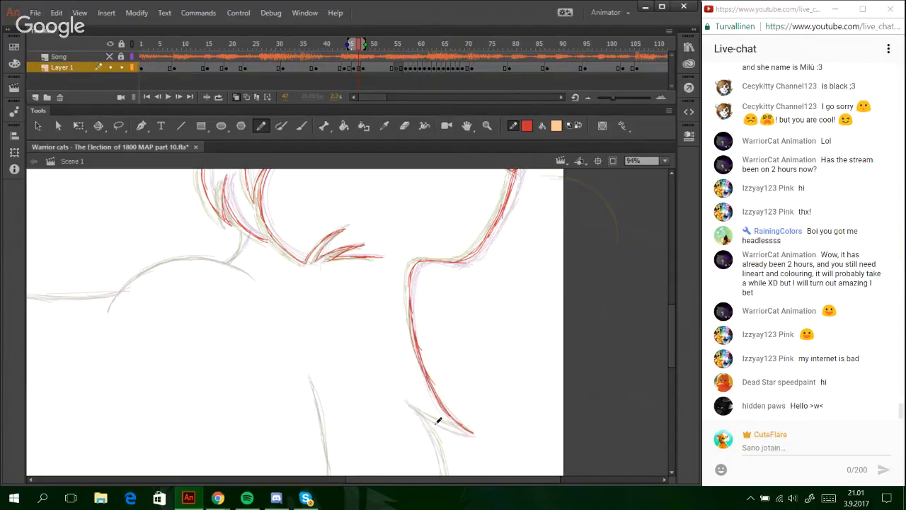
{"action": "mouse_move", "coordinate": [410, 404]}
{"action": "left_mouse_down"}
{"action": "mouse_move", "coordinate": [472, 430]}
{"action": "mouse_move", "coordinate": [454, 425]}
{"action": "mouse_move", "coordinate": [477, 434]}
{"action": "left_mouse_up"}
{"action": "mouse_move", "coordinate": [675, 345]}
{"action": "left_mouse_down"}
{"action": "mouse_move", "coordinate": [673, 379]}
{"action": "mouse_move", "coordinate": [664, 353]}
{"action": "left_mouse_up"}
{"action": "mouse_move", "coordinate": [107, 333]}
{"action": "left_mouse_down"}
{"action": "mouse_move", "coordinate": [164, 284]}
{"action": "mouse_move", "coordinate": [198, 272]}
{"action": "left_mouse_up"}
{"action": "mouse_move", "coordinate": [140, 294]}
{"action": "left_mouse_down"}
{"action": "mouse_move", "coordinate": [179, 276]}
{"action": "mouse_move", "coordinate": [260, 296]}
{"action": "left_mouse_up"}
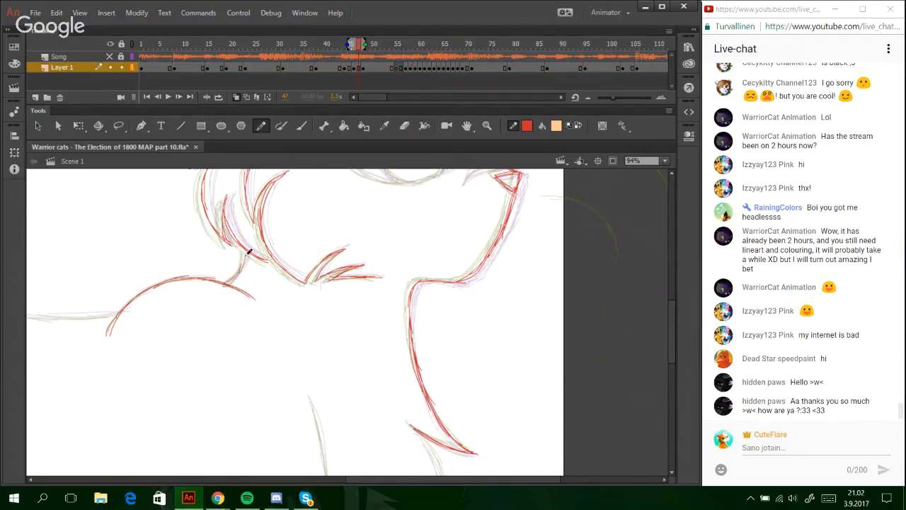
{"action": "left_click_drag", "start_coordinate": [228, 282], "coordinate": [248, 245]}
- Add two whisker strokes beside the cat's face
{"action": "left_click_drag", "start_coordinate": [672, 325], "coordinate": [669, 293]}
{"action": "left_click_drag", "start_coordinate": [550, 480], "coordinate": [595, 479]}
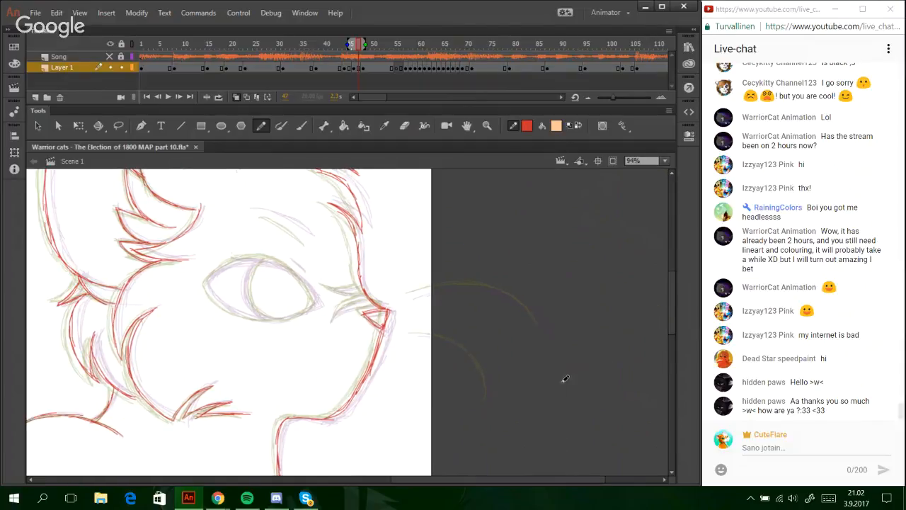
{"action": "left_click_drag", "start_coordinate": [409, 295], "coordinate": [489, 288]}
{"action": "left_click_drag", "start_coordinate": [409, 333], "coordinate": [429, 330]}
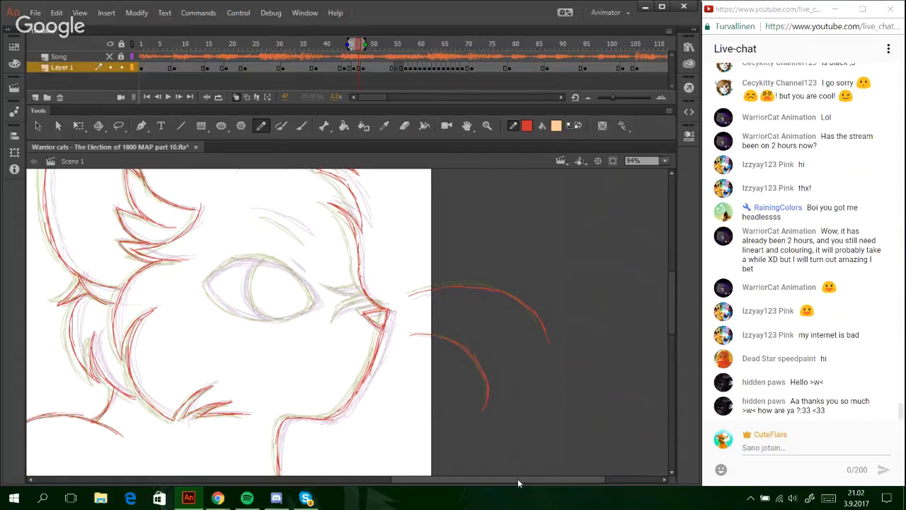
{"action": "left_click_drag", "start_coordinate": [517, 480], "coordinate": [439, 464]}
{"action": "left_click_drag", "start_coordinate": [671, 317], "coordinate": [646, 283]}
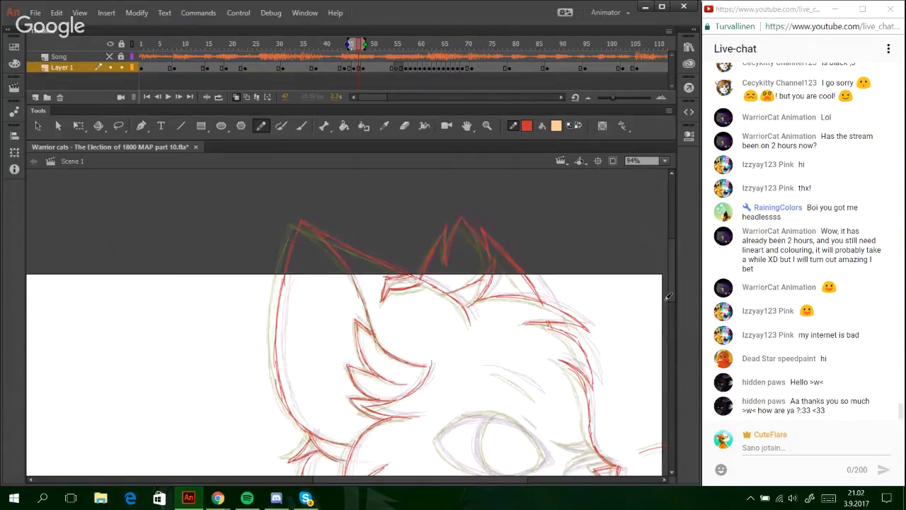
{"action": "left_click_drag", "start_coordinate": [671, 255], "coordinate": [629, 404]}
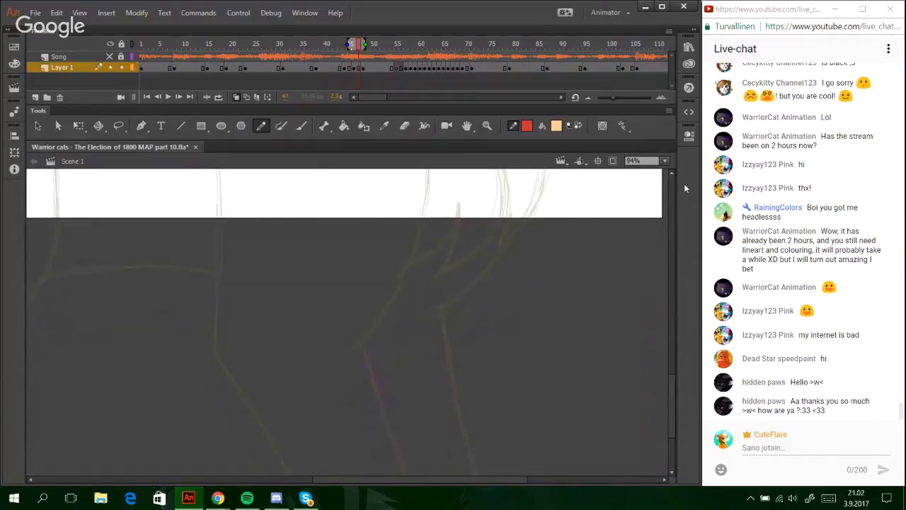
- At 50% zoom, trace the front leg and chest line upward in red, undoing the overshoot
{"action": "left_click", "coordinate": [664, 160]}
{"action": "left_click", "coordinate": [648, 227]}
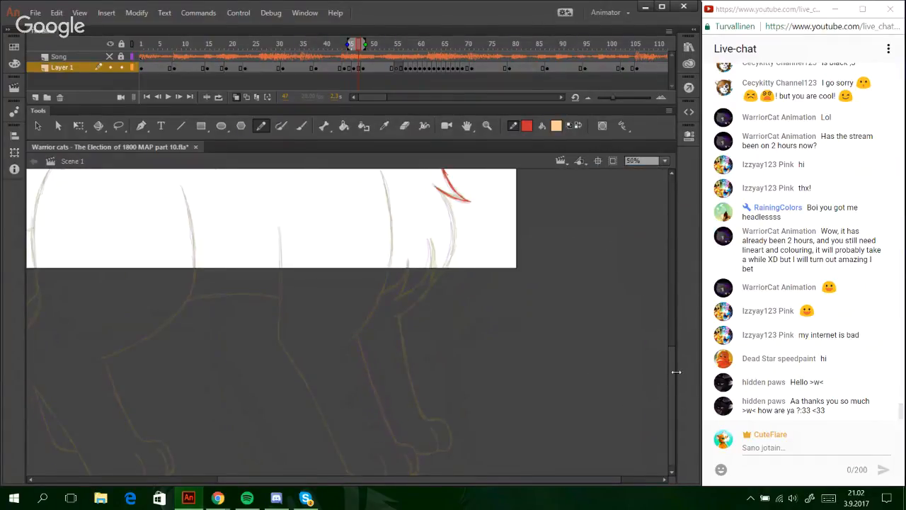
{"action": "left_click_drag", "start_coordinate": [673, 411], "coordinate": [674, 346]}
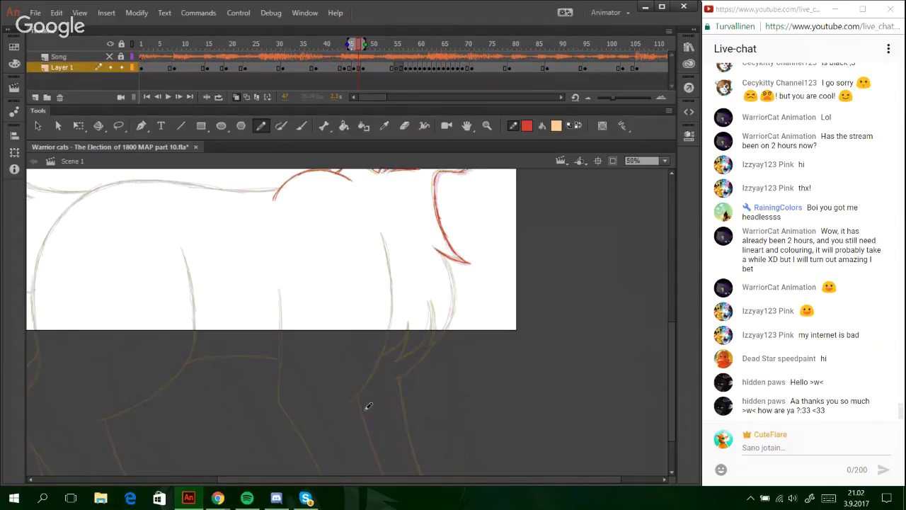
{"action": "mouse_move", "coordinate": [349, 403]}
{"action": "left_mouse_down"}
{"action": "mouse_move", "coordinate": [377, 372]}
{"action": "mouse_move", "coordinate": [357, 394]}
{"action": "mouse_move", "coordinate": [390, 329]}
{"action": "left_mouse_up"}
{"action": "mouse_move", "coordinate": [373, 376]}
{"action": "left_mouse_down"}
{"action": "mouse_move", "coordinate": [393, 309]}
{"action": "mouse_move", "coordinate": [387, 348]}
{"action": "mouse_move", "coordinate": [394, 284]}
{"action": "left_mouse_up"}
{"action": "left_click_drag", "start_coordinate": [392, 315], "coordinate": [386, 242]}
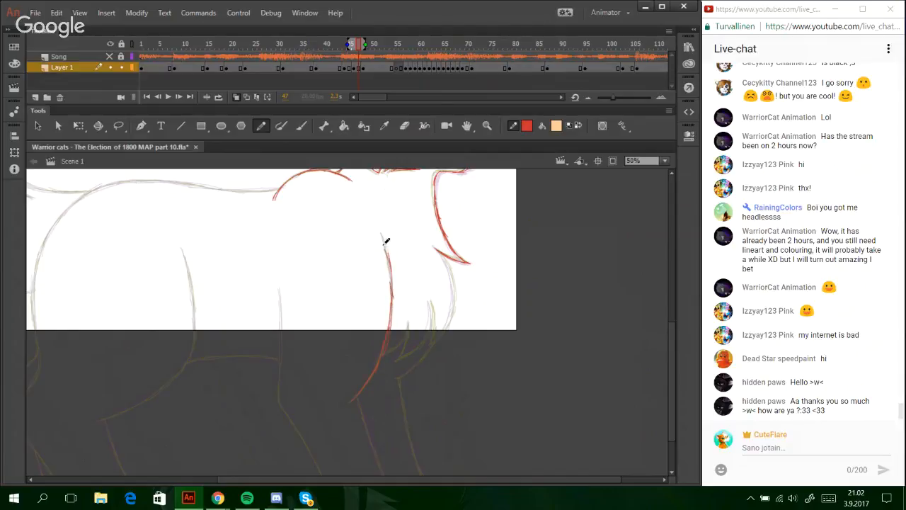
{"action": "mouse_move", "coordinate": [392, 311]}
{"action": "left_mouse_down"}
{"action": "mouse_move", "coordinate": [384, 243]}
{"action": "mouse_move", "coordinate": [393, 277]}
{"action": "mouse_move", "coordinate": [382, 237]}
{"action": "left_mouse_up"}
{"action": "key", "text": "ctrl+z"}
{"action": "left_click_drag", "start_coordinate": [441, 480], "coordinate": [389, 478]}
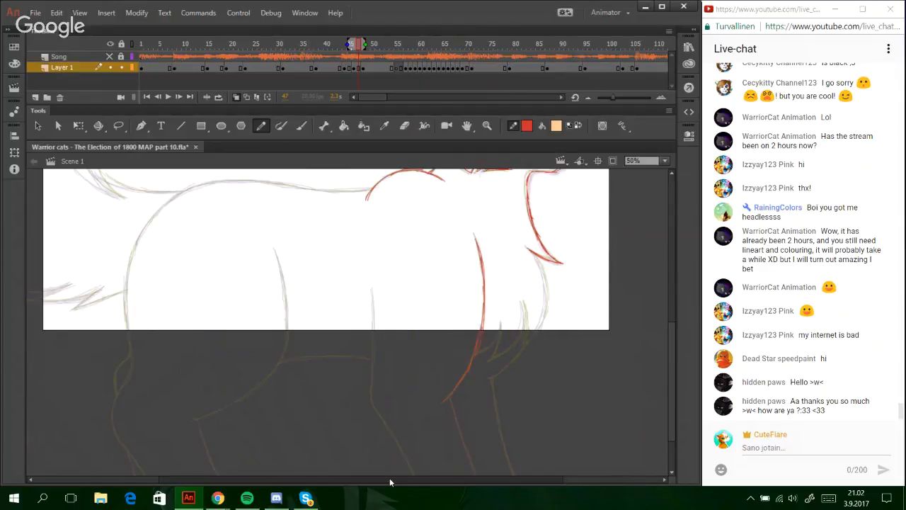
{"action": "mouse_move", "coordinate": [673, 373]}
{"action": "left_mouse_down"}
{"action": "mouse_move", "coordinate": [678, 398]}
{"action": "mouse_move", "coordinate": [664, 348]}
{"action": "mouse_move", "coordinate": [668, 399]}
{"action": "mouse_move", "coordinate": [652, 321]}
{"action": "mouse_move", "coordinate": [663, 385]}
{"action": "left_mouse_up"}
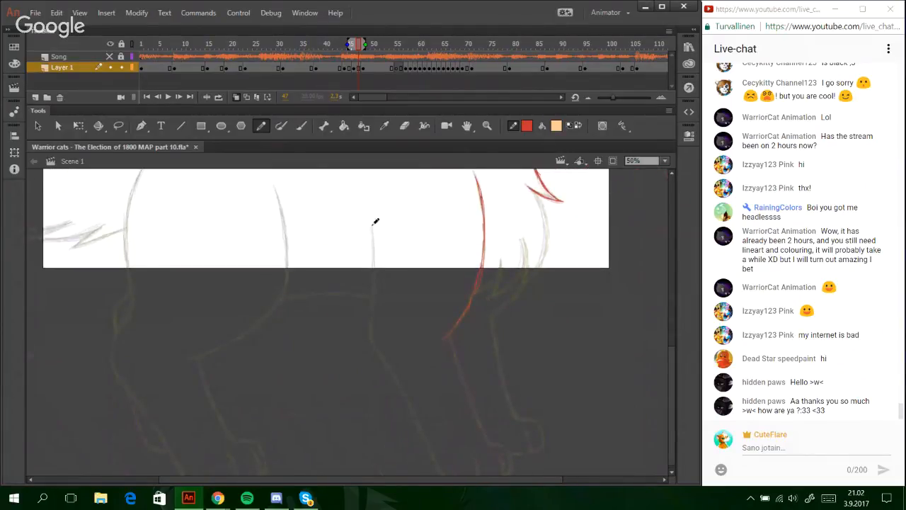
- Zoom out to 25%, compare poses around frames 47–50, and select frame 48
{"action": "left_click", "coordinate": [644, 161]}
{"action": "left_click", "coordinate": [637, 217]}
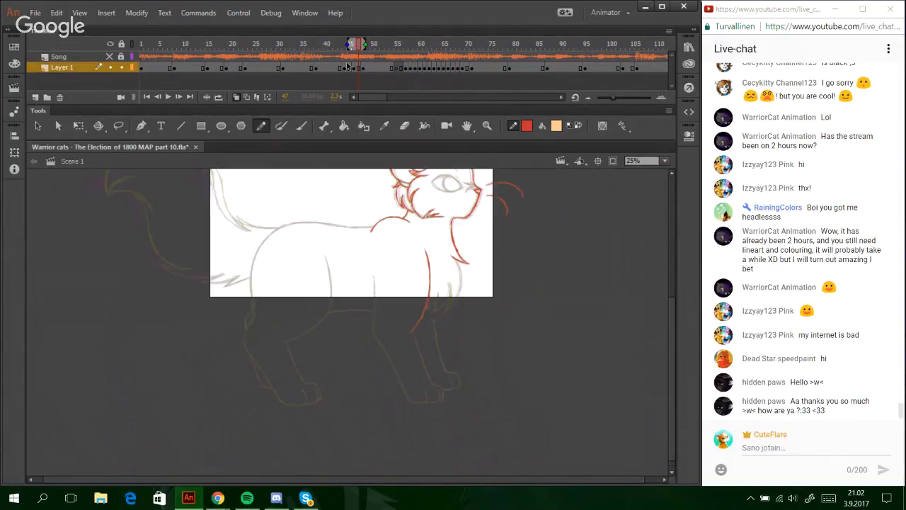
{"action": "mouse_move", "coordinate": [363, 44]}
{"action": "left_mouse_down"}
{"action": "mouse_move", "coordinate": [374, 57]}
{"action": "mouse_move", "coordinate": [340, 55]}
{"action": "mouse_move", "coordinate": [356, 58]}
{"action": "mouse_move", "coordinate": [349, 47]}
{"action": "left_mouse_up"}
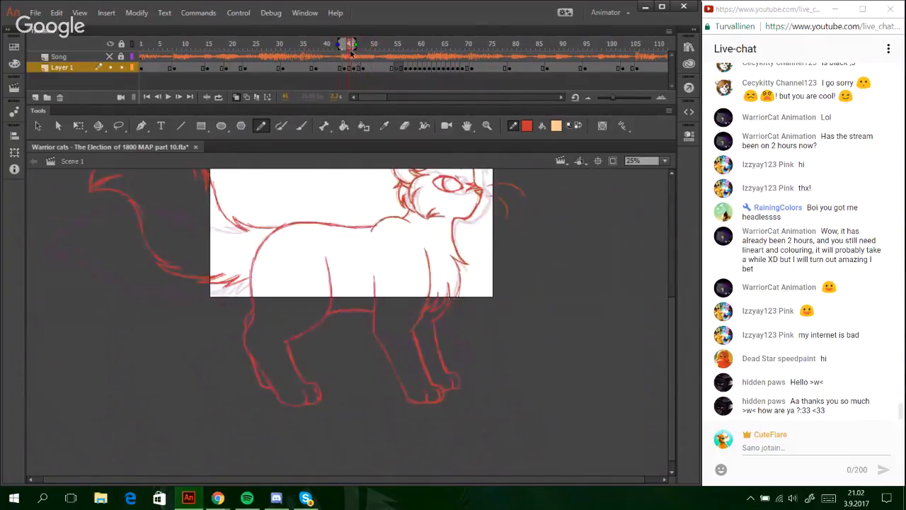
{"action": "left_click", "coordinate": [374, 46]}
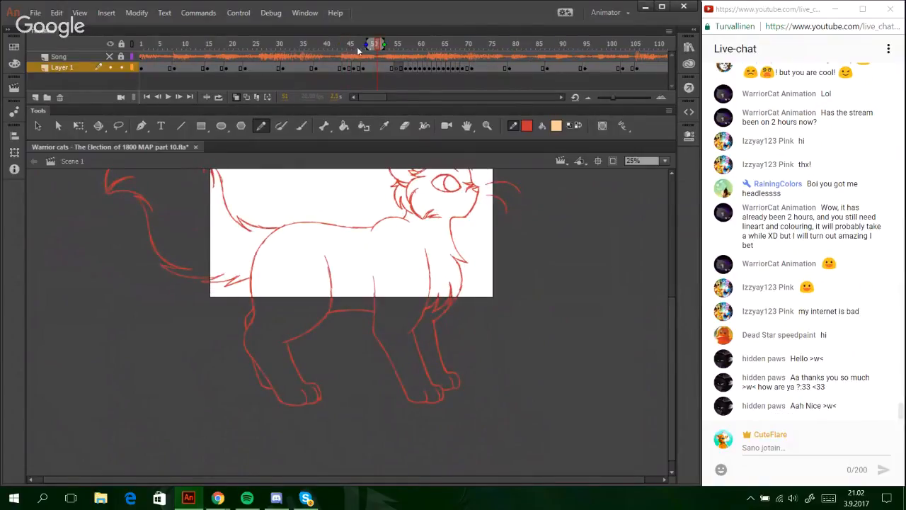
{"action": "left_click", "coordinate": [361, 48]}
- Lasso-select the strokes over the cat's back on frame 48, then deselect and zoom in on the body
{"action": "key", "text": "l"}
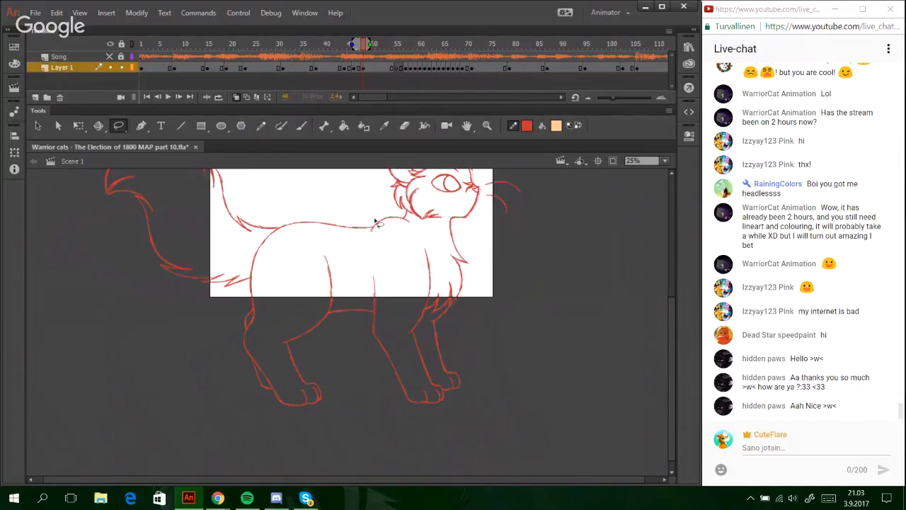
{"action": "mouse_move", "coordinate": [372, 227]}
{"action": "left_mouse_down"}
{"action": "mouse_move", "coordinate": [394, 332]}
{"action": "mouse_move", "coordinate": [407, 339]}
{"action": "mouse_move", "coordinate": [405, 325]}
{"action": "mouse_move", "coordinate": [445, 309]}
{"action": "mouse_move", "coordinate": [457, 317]}
{"action": "mouse_move", "coordinate": [437, 313]}
{"action": "mouse_move", "coordinate": [415, 327]}
{"action": "mouse_move", "coordinate": [382, 250]}
{"action": "mouse_move", "coordinate": [378, 205]}
{"action": "mouse_move", "coordinate": [300, 213]}
{"action": "mouse_move", "coordinate": [256, 245]}
{"action": "mouse_move", "coordinate": [232, 353]}
{"action": "mouse_move", "coordinate": [389, 436]}
{"action": "mouse_move", "coordinate": [478, 400]}
{"action": "mouse_move", "coordinate": [468, 360]}
{"action": "left_mouse_up"}
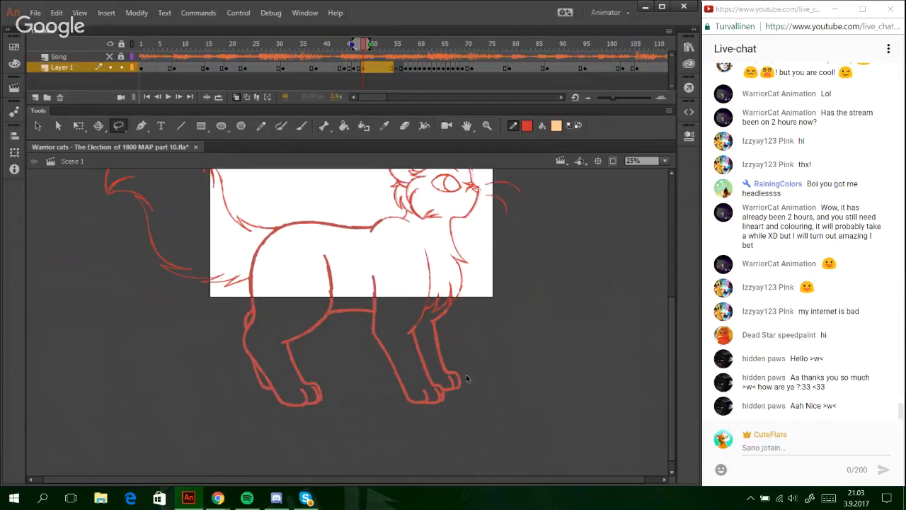
{"action": "left_click", "coordinate": [443, 426]}
{"action": "left_click", "coordinate": [486, 125]}
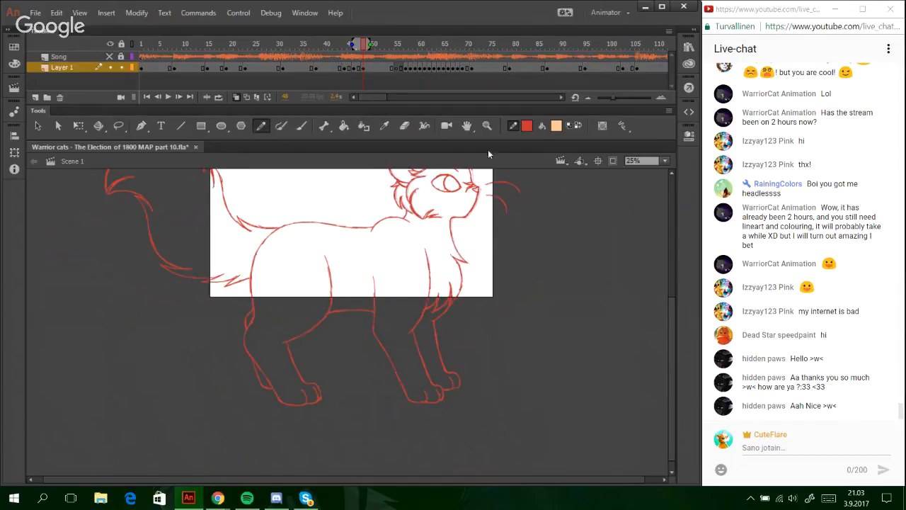
{"action": "left_click_drag", "start_coordinate": [249, 208], "coordinate": [461, 413]}
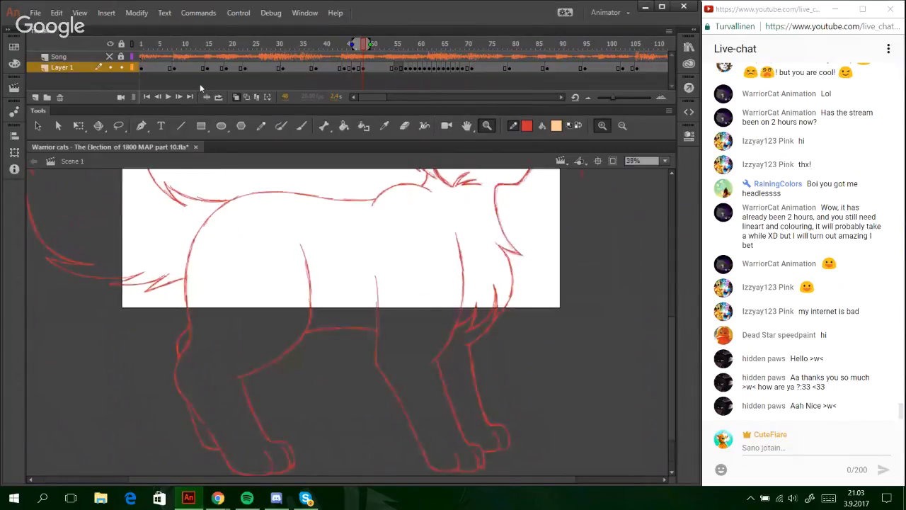
- Return to frame 47, zoom to 65% on the chest, and trace the chest fur below the pointed tuft
{"action": "left_click", "coordinate": [156, 97]}
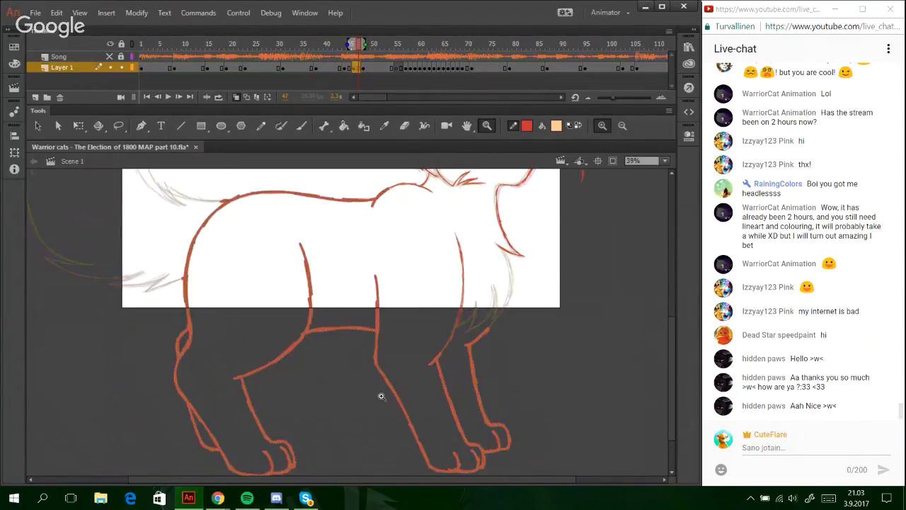
{"action": "left_click", "coordinate": [261, 125]}
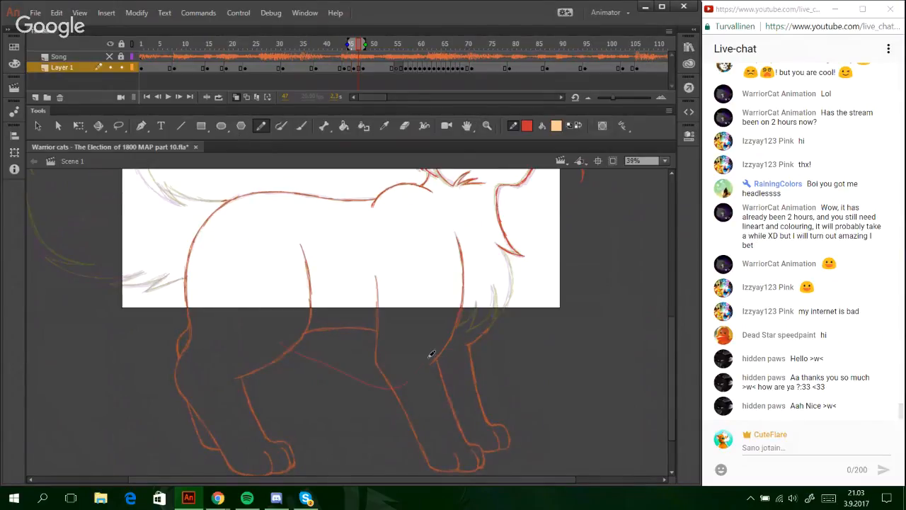
{"action": "left_click", "coordinate": [487, 125]}
{"action": "left_click_drag", "start_coordinate": [386, 198], "coordinate": [562, 386]}
{"action": "left_click", "coordinate": [261, 125]}
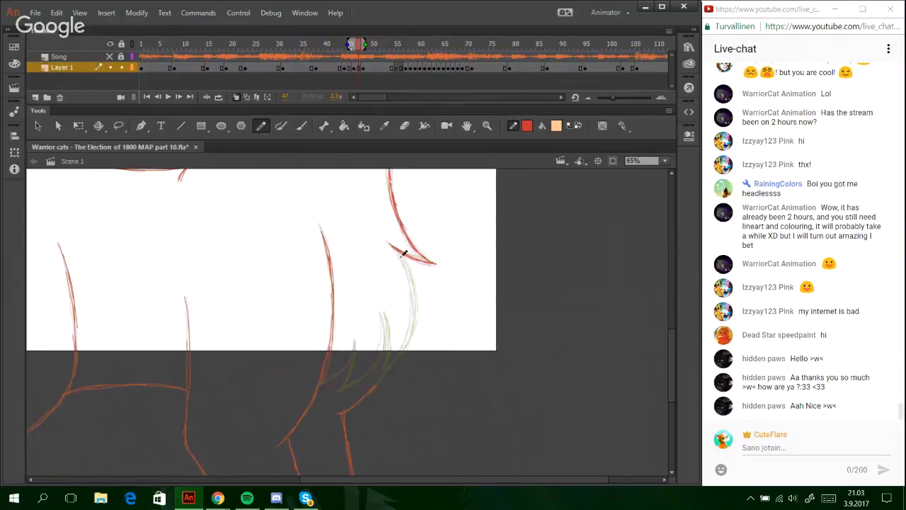
{"action": "mouse_move", "coordinate": [399, 249]}
{"action": "left_mouse_down"}
{"action": "mouse_move", "coordinate": [419, 291]}
{"action": "mouse_move", "coordinate": [402, 349]}
{"action": "left_mouse_up"}
{"action": "key", "text": "ctrl+z"}
{"action": "left_click_drag", "start_coordinate": [414, 301], "coordinate": [405, 346]}
{"action": "mouse_move", "coordinate": [414, 298]}
{"action": "left_mouse_down"}
{"action": "mouse_move", "coordinate": [390, 370]}
{"action": "mouse_move", "coordinate": [404, 349]}
{"action": "mouse_move", "coordinate": [382, 371]}
{"action": "mouse_move", "coordinate": [387, 313]}
{"action": "left_mouse_up"}
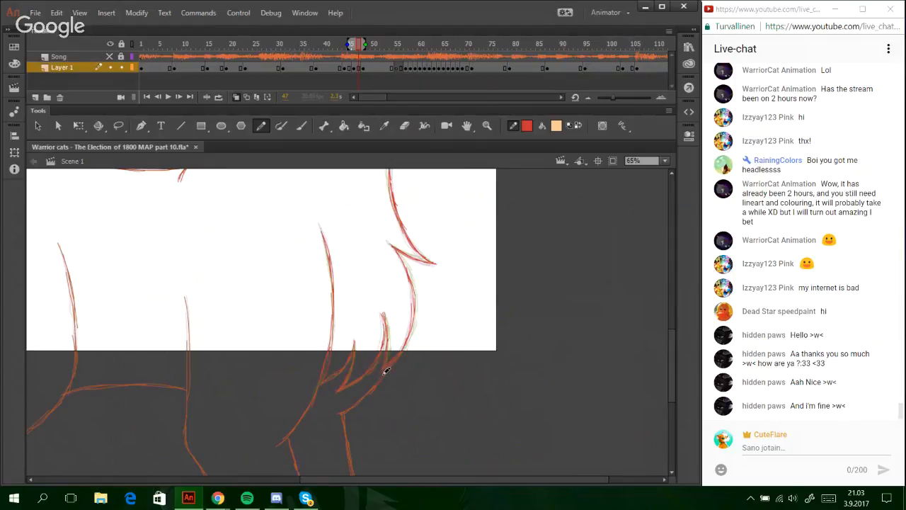
{"action": "left_click_drag", "start_coordinate": [486, 479], "coordinate": [373, 479]}
{"action": "left_click_drag", "start_coordinate": [672, 353], "coordinate": [662, 288]}
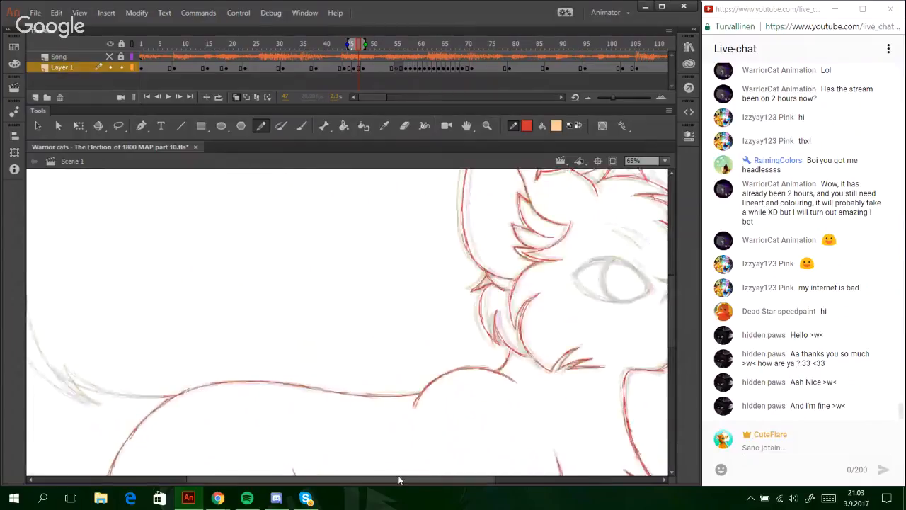
- Trace the tail base's lower edge and its upward curve in short red strokes
{"action": "left_click_drag", "start_coordinate": [405, 479], "coordinate": [379, 483]}
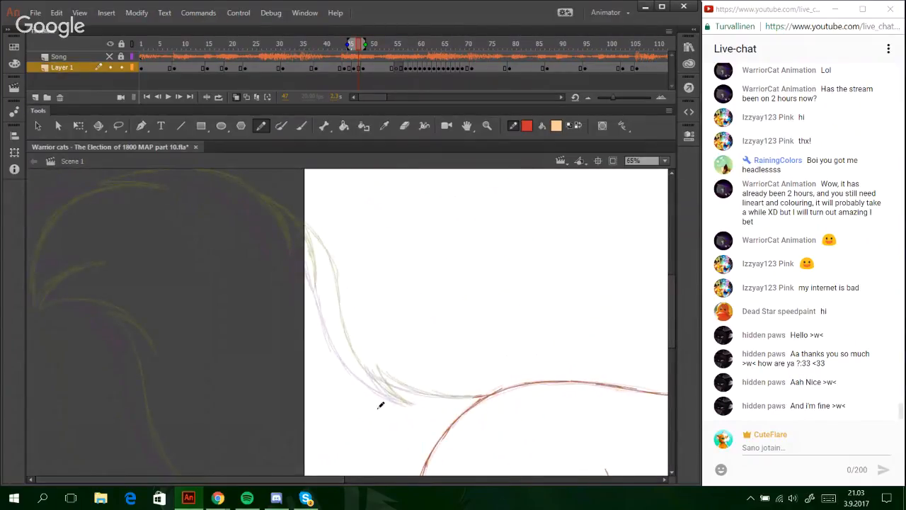
{"action": "mouse_move", "coordinate": [374, 371]}
{"action": "left_mouse_down"}
{"action": "mouse_move", "coordinate": [448, 394]}
{"action": "mouse_move", "coordinate": [499, 393]}
{"action": "left_mouse_up"}
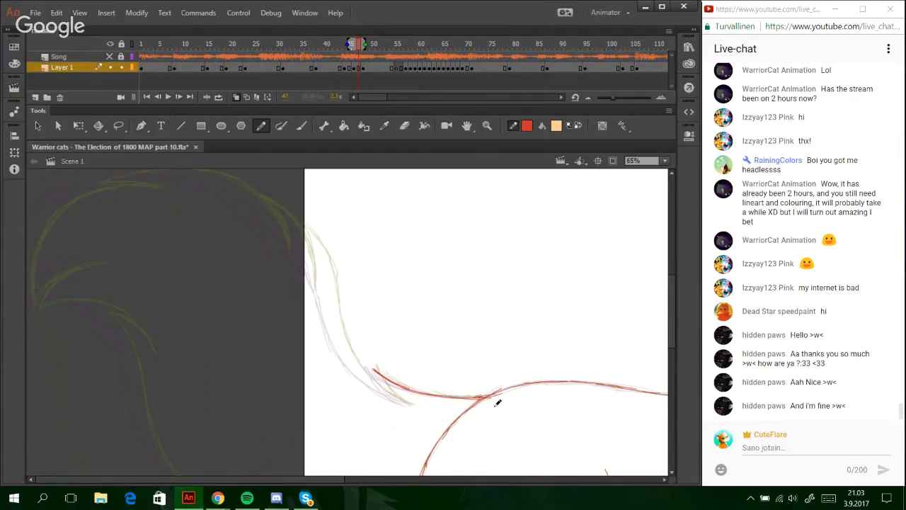
{"action": "mouse_move", "coordinate": [412, 404]}
{"action": "left_mouse_down"}
{"action": "mouse_move", "coordinate": [374, 369]}
{"action": "mouse_move", "coordinate": [413, 404]}
{"action": "mouse_move", "coordinate": [354, 370]}
{"action": "mouse_move", "coordinate": [341, 342]}
{"action": "left_mouse_up"}
{"action": "key", "text": "ctrl+z"}
{"action": "left_click_drag", "start_coordinate": [368, 376], "coordinate": [331, 305]}
{"action": "left_click_drag", "start_coordinate": [348, 341], "coordinate": [324, 280]}
{"action": "left_click_drag", "start_coordinate": [304, 234], "coordinate": [353, 361]}
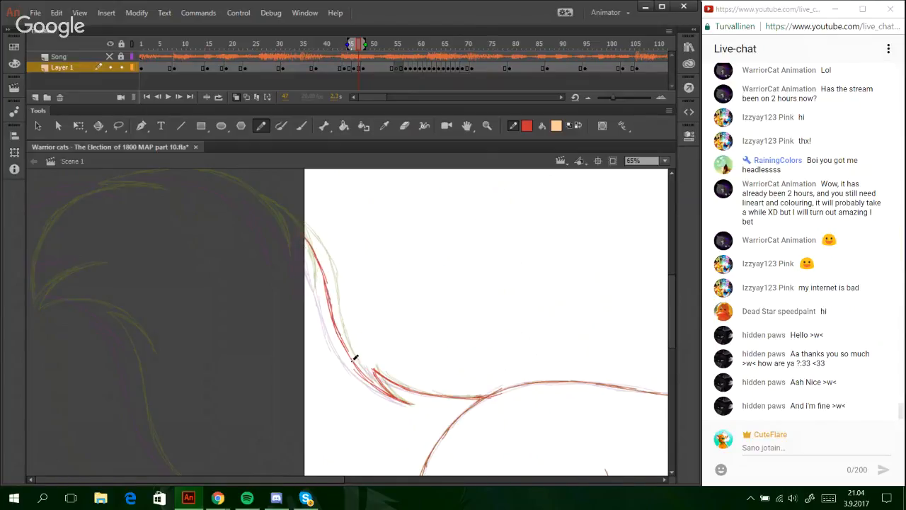
{"action": "left_click_drag", "start_coordinate": [330, 312], "coordinate": [387, 386]}
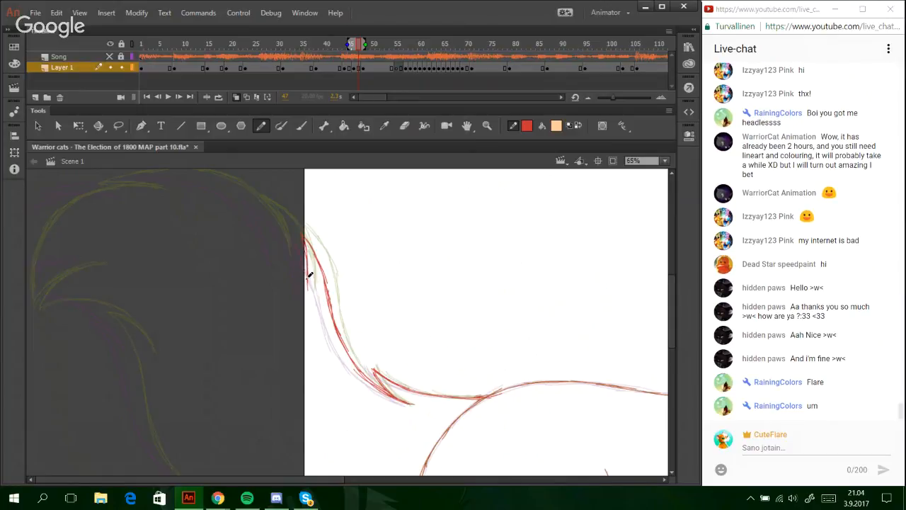
{"action": "left_click_drag", "start_coordinate": [284, 220], "coordinate": [255, 198]}
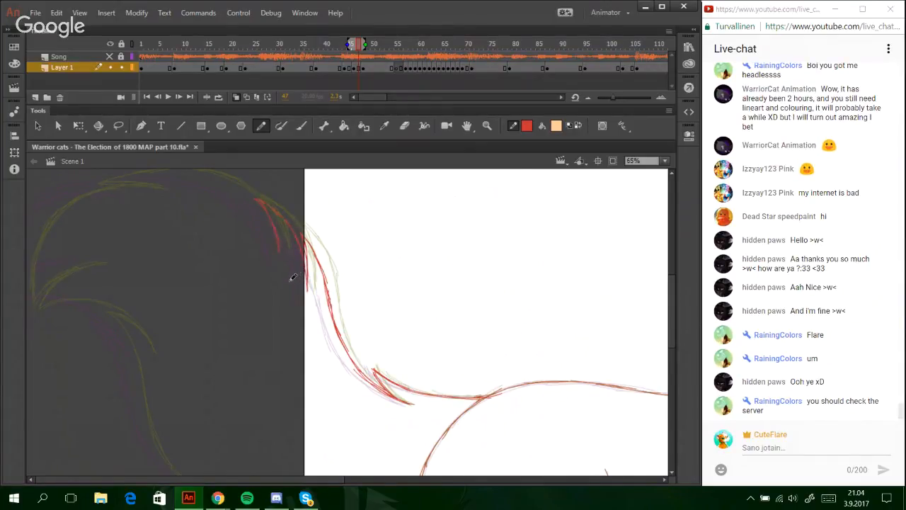
{"action": "left_click", "coordinate": [276, 498]}
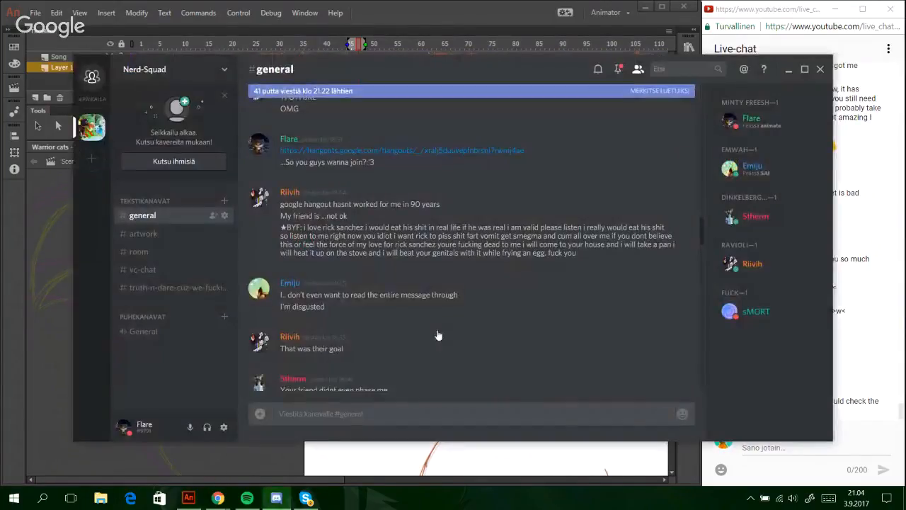
{"action": "left_click_drag", "start_coordinate": [704, 147], "coordinate": [710, 391]}
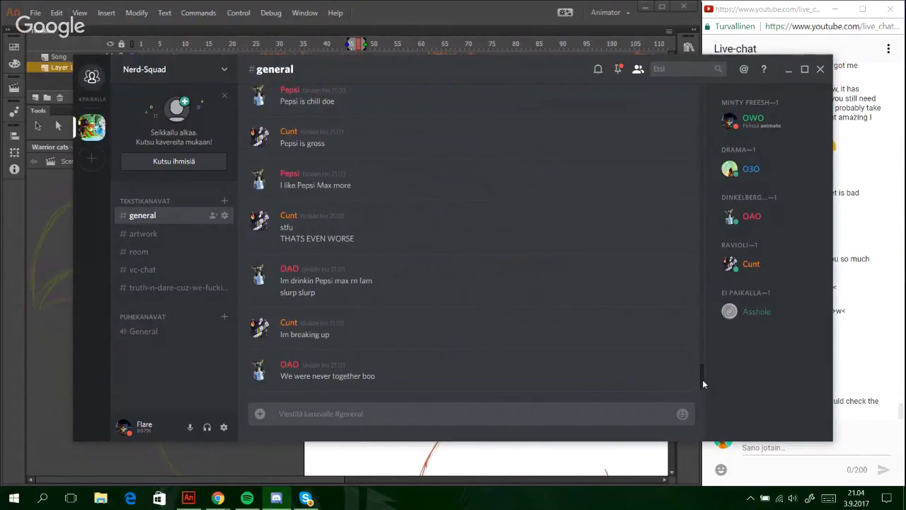
{"action": "left_click_drag", "start_coordinate": [703, 385], "coordinate": [700, 349]}
{"action": "left_click_drag", "start_coordinate": [698, 343], "coordinate": [701, 390]}
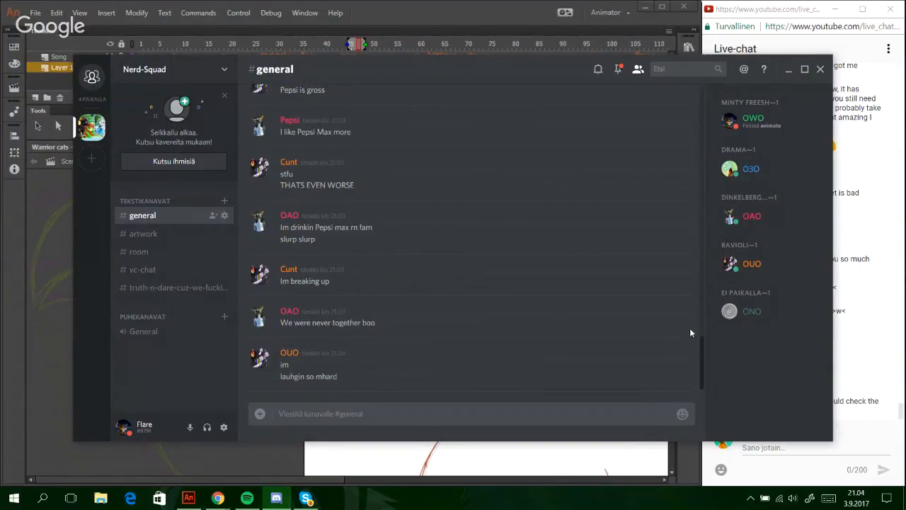
{"action": "left_click_drag", "start_coordinate": [703, 358], "coordinate": [678, 109]}
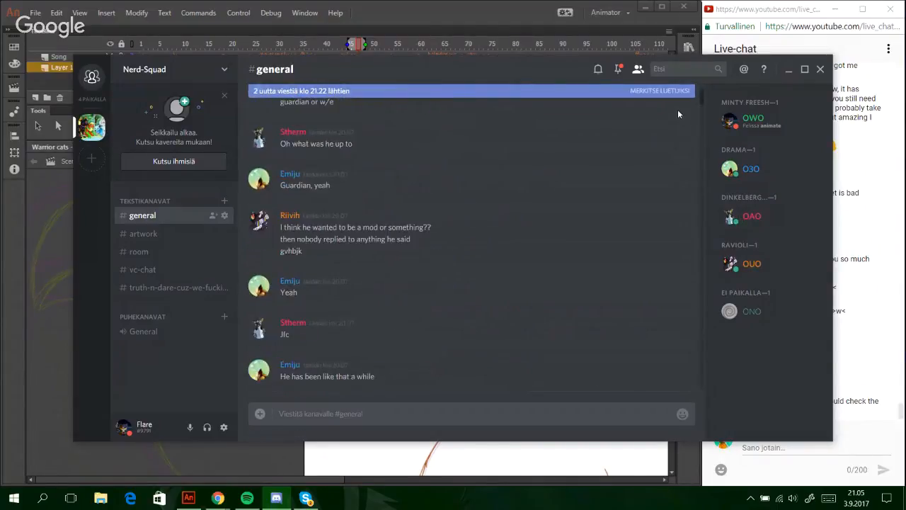
{"action": "left_click", "coordinate": [789, 69]}
- Extend the red tail arc leftward and up over the onion skin, undoing stray strokes
{"action": "mouse_move", "coordinate": [565, 286]}
{"action": "left_mouse_down"}
{"action": "mouse_move", "coordinate": [474, 275]}
{"action": "mouse_move", "coordinate": [468, 259]}
{"action": "left_mouse_up"}
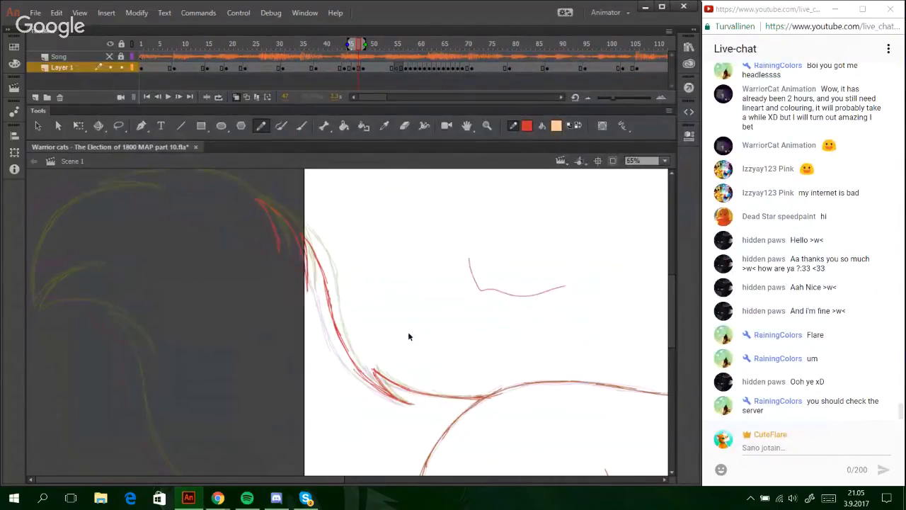
{"action": "key", "text": "ctrl+z"}
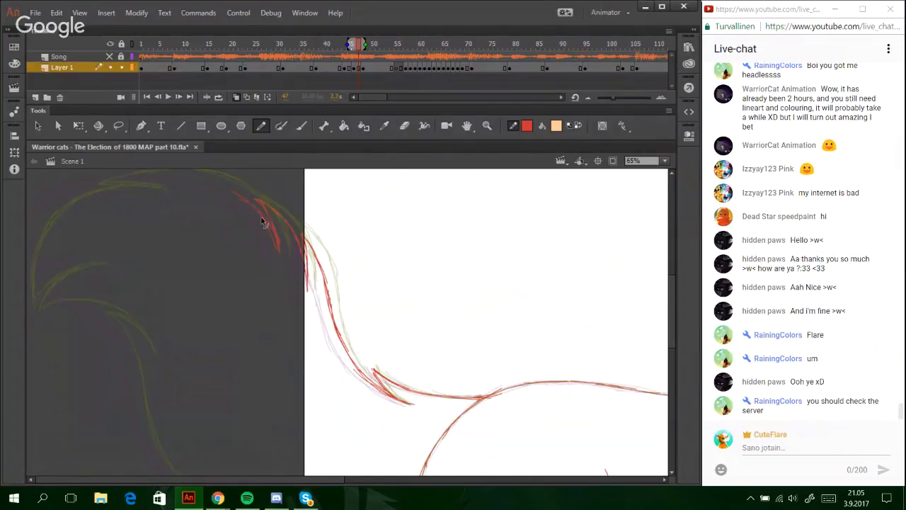
{"action": "mouse_move", "coordinate": [253, 197]}
{"action": "left_mouse_down"}
{"action": "mouse_move", "coordinate": [188, 178]}
{"action": "mouse_move", "coordinate": [214, 178]}
{"action": "mouse_move", "coordinate": [167, 173]}
{"action": "mouse_move", "coordinate": [75, 187]}
{"action": "left_mouse_up"}
{"action": "left_click_drag", "start_coordinate": [75, 187], "coordinate": [134, 193]}
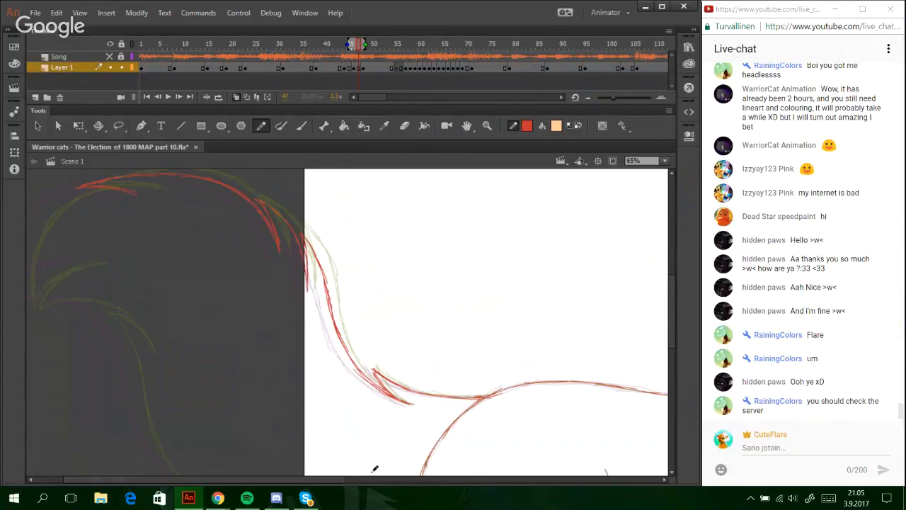
{"action": "left_click_drag", "start_coordinate": [261, 479], "coordinate": [233, 473]}
{"action": "key", "text": "ctrl+z"}
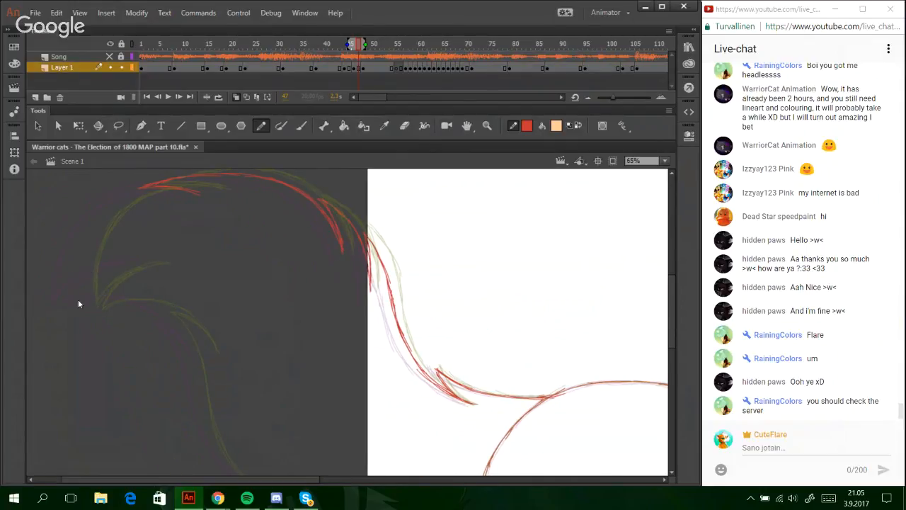
{"action": "left_click_drag", "start_coordinate": [71, 300], "coordinate": [94, 224]}
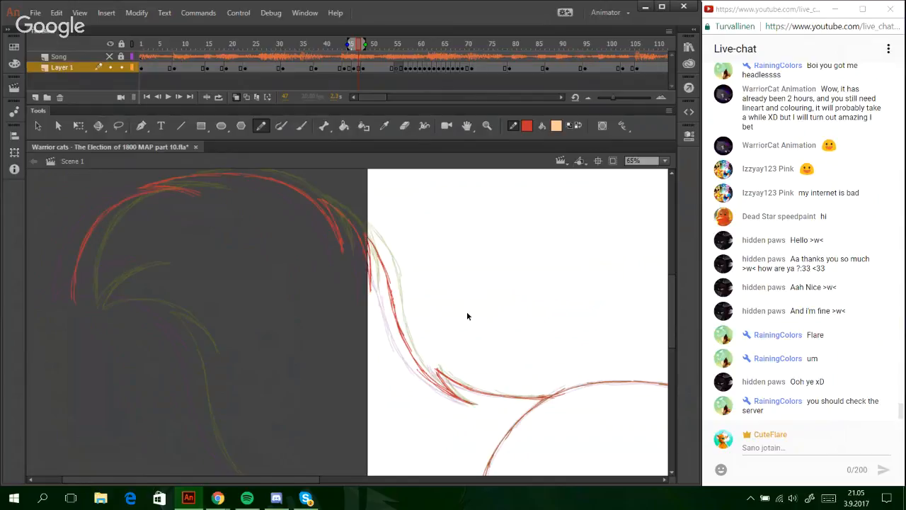
- Trace the tail's curve down to the right and its feathery lower line in red
{"action": "scroll", "coordinate": [670, 348], "scroll_direction": "down", "scroll_amount": 3}
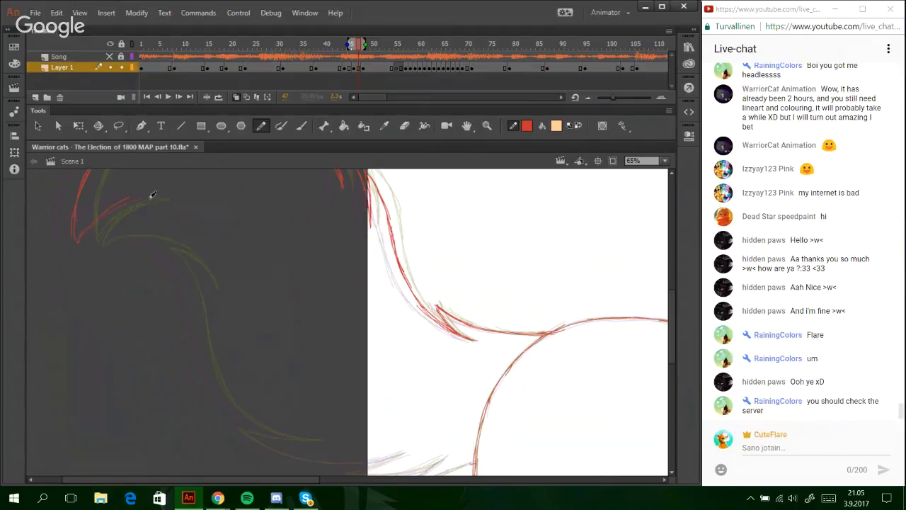
{"action": "mouse_move", "coordinate": [96, 225]}
{"action": "left_mouse_down"}
{"action": "mouse_move", "coordinate": [117, 204]}
{"action": "mouse_move", "coordinate": [155, 192]}
{"action": "left_mouse_up"}
{"action": "mouse_move", "coordinate": [97, 243]}
{"action": "left_mouse_down"}
{"action": "mouse_move", "coordinate": [160, 236]}
{"action": "mouse_move", "coordinate": [94, 239]}
{"action": "mouse_move", "coordinate": [124, 231]}
{"action": "mouse_move", "coordinate": [89, 242]}
{"action": "mouse_move", "coordinate": [162, 232]}
{"action": "left_mouse_up"}
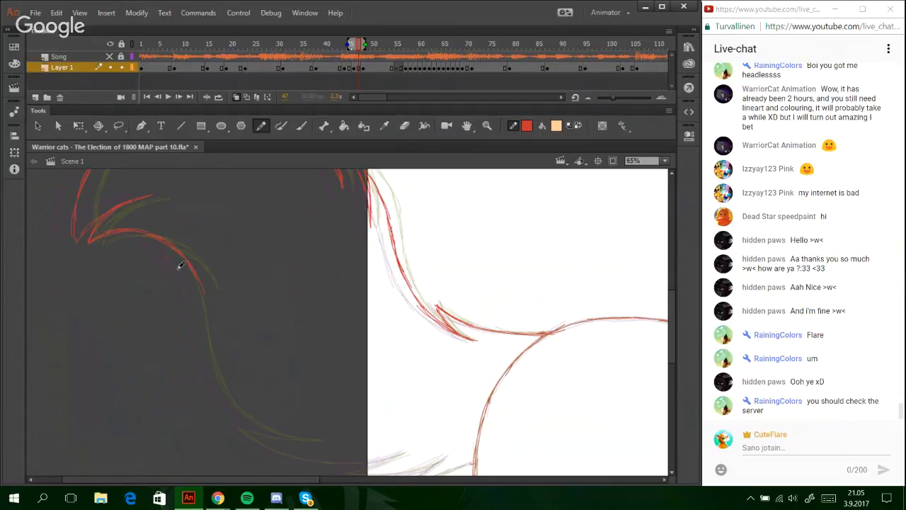
{"action": "mouse_move", "coordinate": [170, 255]}
{"action": "left_mouse_down"}
{"action": "mouse_move", "coordinate": [199, 311]}
{"action": "mouse_move", "coordinate": [202, 349]}
{"action": "mouse_move", "coordinate": [196, 303]}
{"action": "mouse_move", "coordinate": [207, 342]}
{"action": "left_mouse_up"}
{"action": "mouse_move", "coordinate": [227, 377]}
{"action": "left_mouse_down"}
{"action": "mouse_move", "coordinate": [259, 411]}
{"action": "mouse_move", "coordinate": [233, 407]}
{"action": "mouse_move", "coordinate": [296, 430]}
{"action": "mouse_move", "coordinate": [290, 425]}
{"action": "left_mouse_up"}
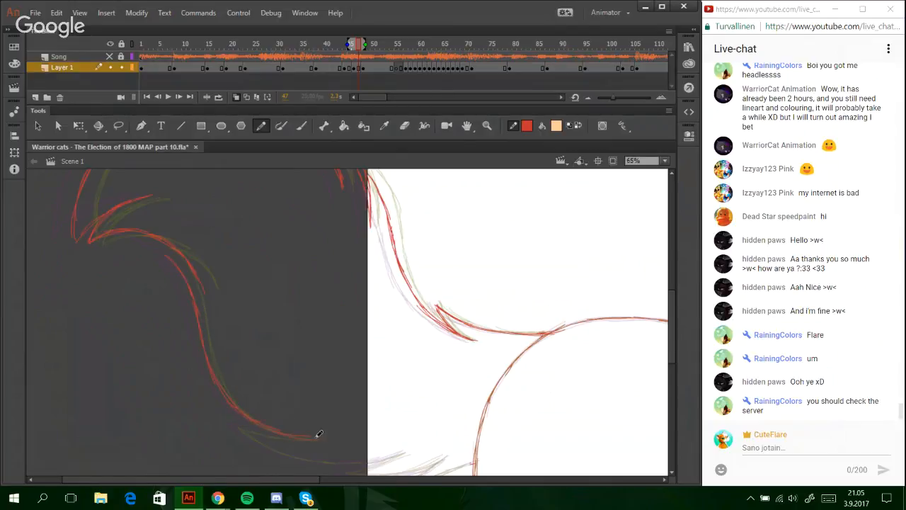
{"action": "left_click_drag", "start_coordinate": [171, 252], "coordinate": [208, 289]}
{"action": "scroll", "coordinate": [672, 396], "scroll_direction": "down", "scroll_amount": 3}
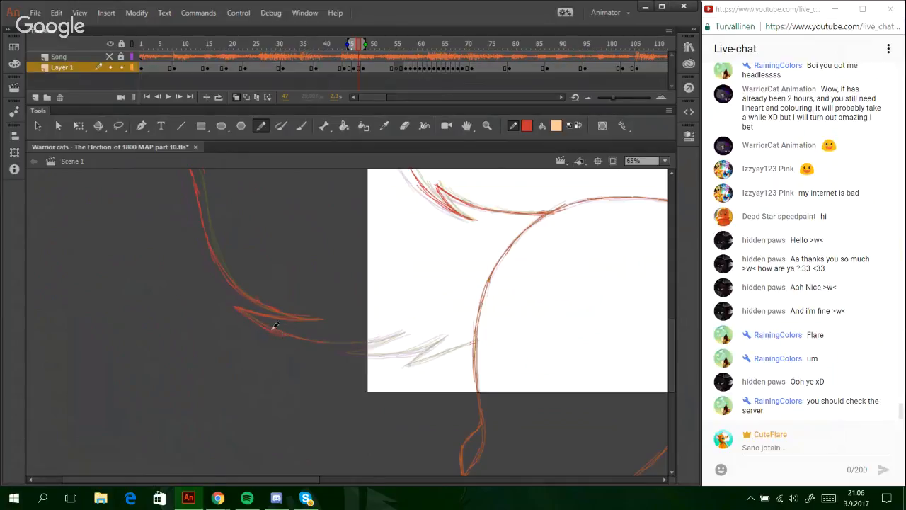
{"action": "mouse_move", "coordinate": [293, 333]}
{"action": "left_mouse_down"}
{"action": "mouse_move", "coordinate": [377, 341]}
{"action": "mouse_move", "coordinate": [404, 332]}
{"action": "mouse_move", "coordinate": [347, 353]}
{"action": "mouse_move", "coordinate": [396, 354]}
{"action": "mouse_move", "coordinate": [444, 338]}
{"action": "mouse_move", "coordinate": [407, 366]}
{"action": "mouse_move", "coordinate": [483, 342]}
{"action": "left_mouse_up"}
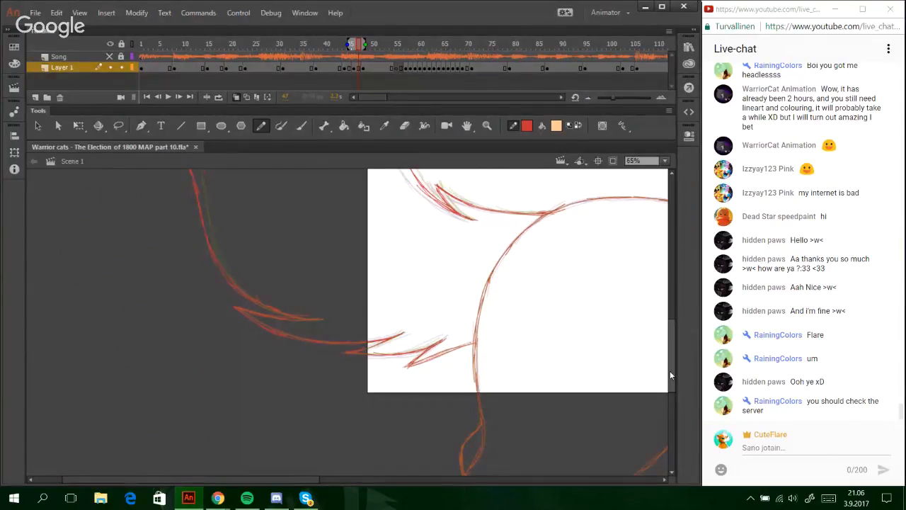
{"action": "scroll", "coordinate": [669, 370], "scroll_direction": "up", "scroll_amount": 5}
- Bring up the Discord #general chat and scroll back down to the newest messages
{"action": "left_click", "coordinate": [276, 498]}
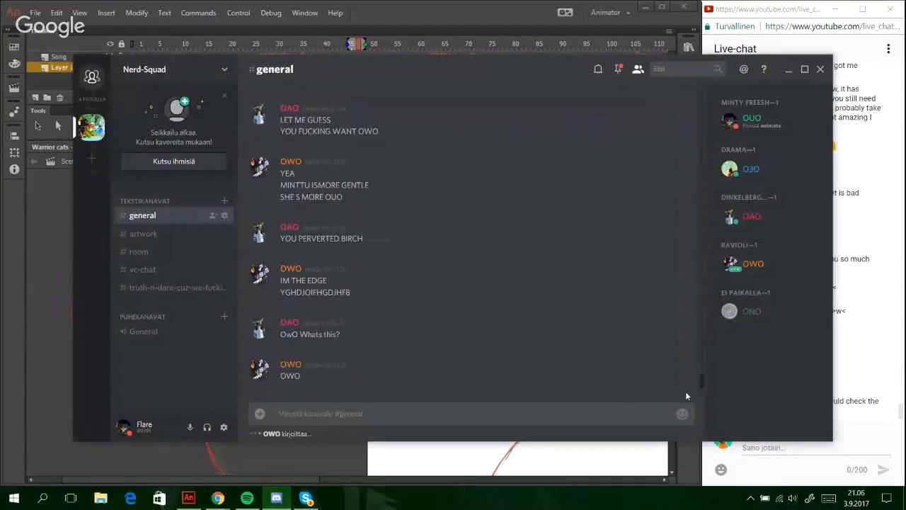
{"action": "mouse_move", "coordinate": [705, 382]}
{"action": "left_mouse_down"}
{"action": "mouse_move", "coordinate": [696, 342]}
{"action": "mouse_move", "coordinate": [695, 392]}
{"action": "left_mouse_up"}
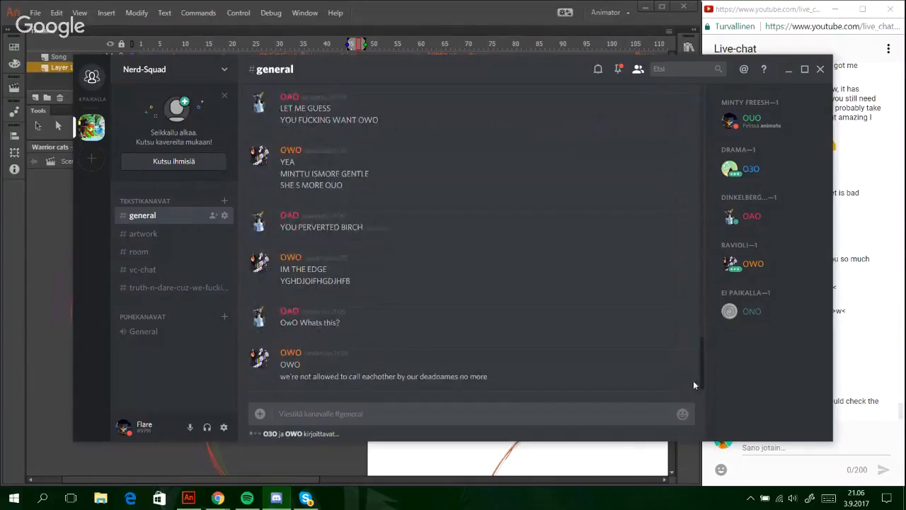
{"action": "left_click_drag", "start_coordinate": [700, 375], "coordinate": [683, 392]}
- Back in Animate, undo an accidental wavy stroke and add a few red strokes near the head
{"action": "left_click", "coordinate": [789, 73]}
{"action": "mouse_move", "coordinate": [370, 276]}
{"action": "left_mouse_down"}
{"action": "mouse_move", "coordinate": [516, 300]}
{"action": "mouse_move", "coordinate": [619, 302]}
{"action": "left_mouse_up"}
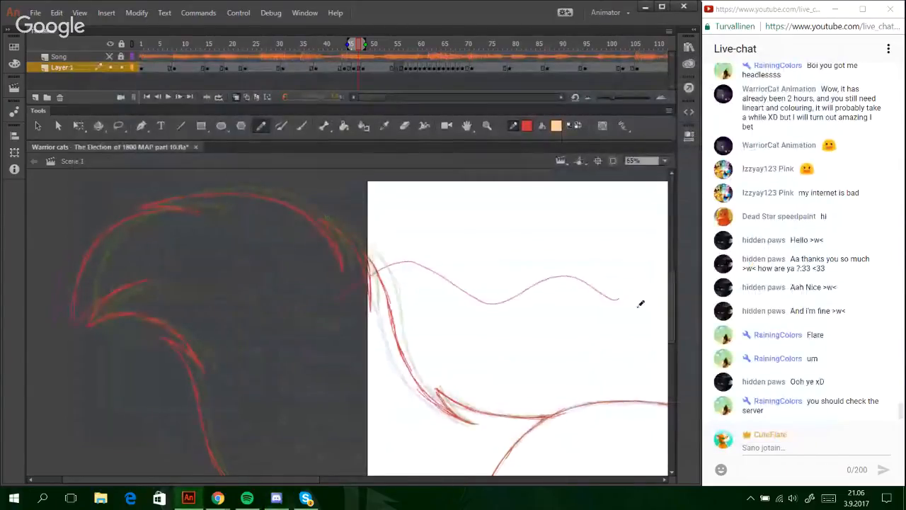
{"action": "key", "text": "ctrl+z"}
{"action": "left_click_drag", "start_coordinate": [671, 323], "coordinate": [663, 415]}
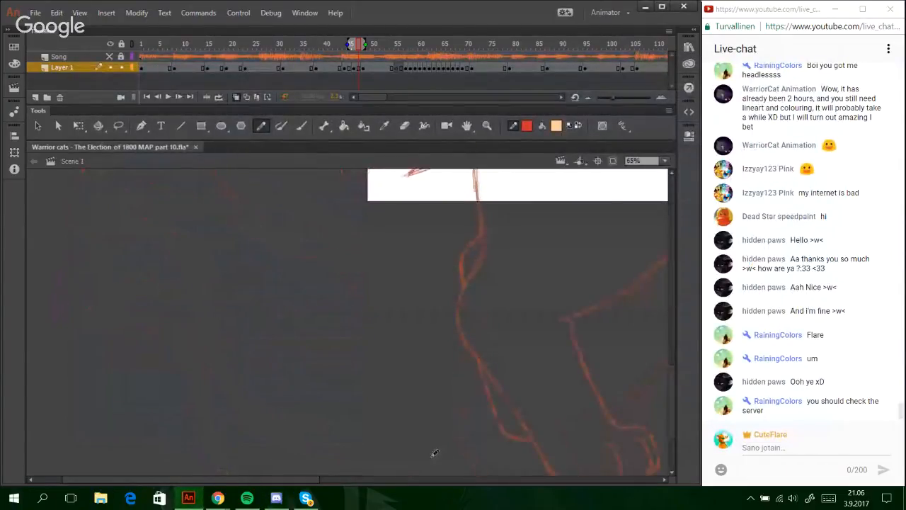
{"action": "left_click_drag", "start_coordinate": [318, 482], "coordinate": [607, 484]}
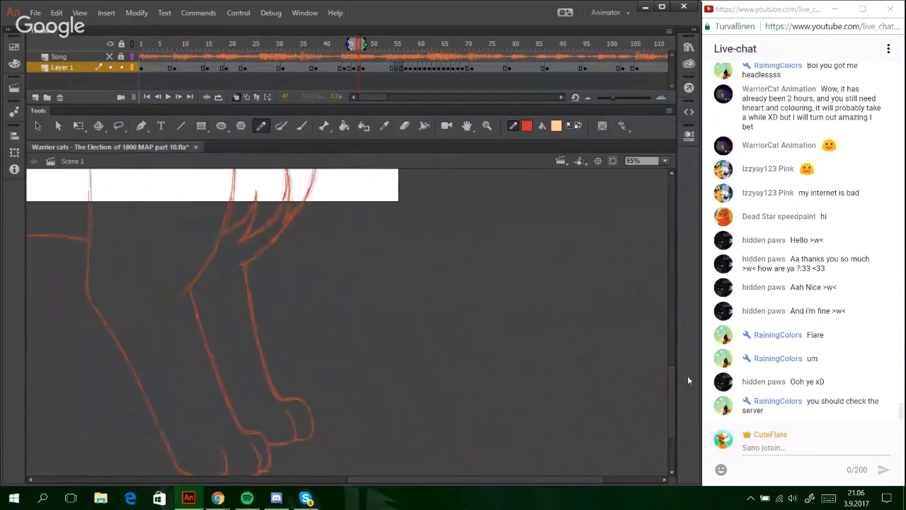
{"action": "left_click_drag", "start_coordinate": [672, 383], "coordinate": [660, 286]}
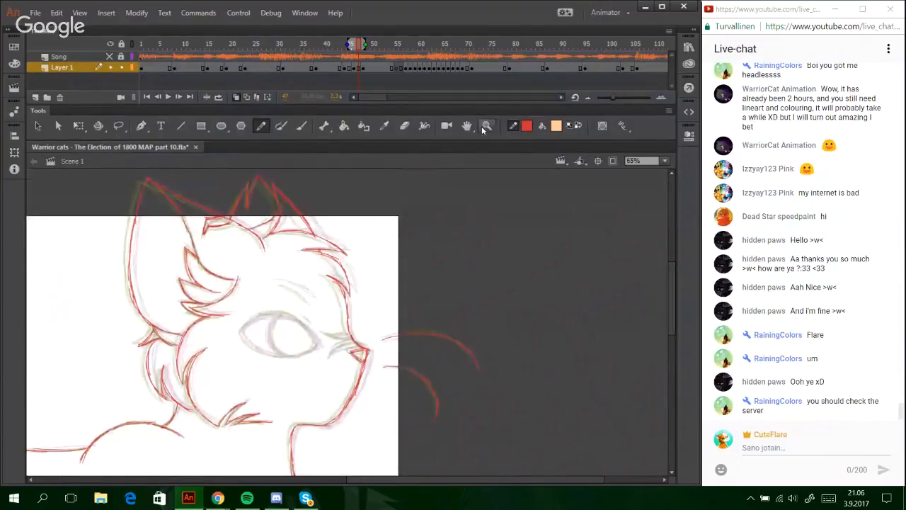
- Zoom in on the cat's eye and trace the upper eyelid in red down to the corner
{"action": "left_click", "coordinate": [486, 126]}
{"action": "left_click_drag", "start_coordinate": [217, 269], "coordinate": [417, 386]}
{"action": "left_click", "coordinate": [259, 126]}
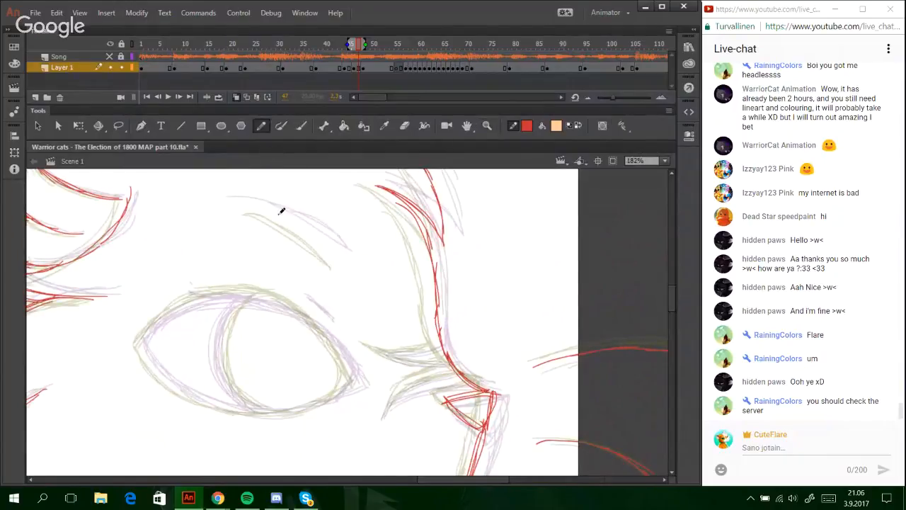
{"action": "left_click_drag", "start_coordinate": [138, 342], "coordinate": [192, 303]}
{"action": "key", "text": "ctrl+z"}
{"action": "mouse_move", "coordinate": [141, 342]}
{"action": "left_mouse_down"}
{"action": "mouse_move", "coordinate": [206, 298]}
{"action": "mouse_move", "coordinate": [238, 296]}
{"action": "left_mouse_up"}
{"action": "mouse_move", "coordinate": [177, 311]}
{"action": "left_mouse_down"}
{"action": "mouse_move", "coordinate": [258, 295]}
{"action": "mouse_move", "coordinate": [298, 309]}
{"action": "left_mouse_up"}
{"action": "key", "text": "ctrl+z"}
{"action": "left_click_drag", "start_coordinate": [243, 294], "coordinate": [316, 323]}
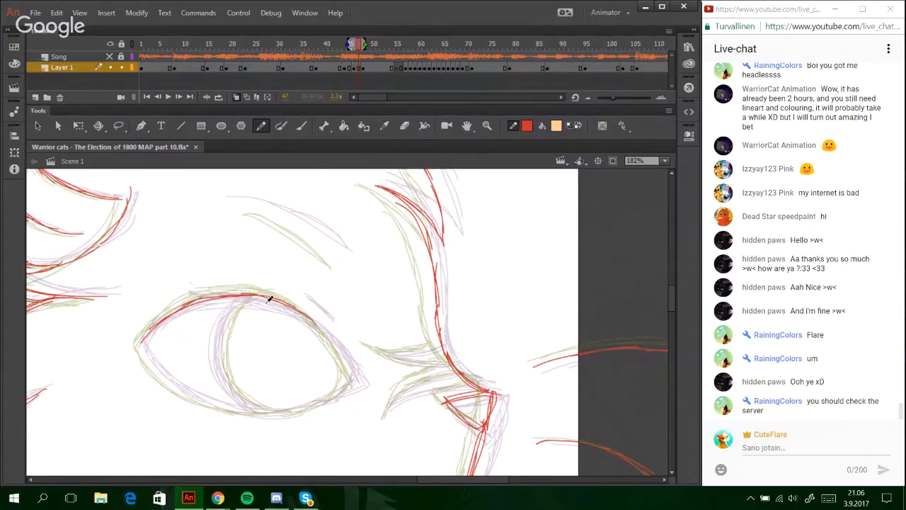
{"action": "mouse_move", "coordinate": [267, 302]}
{"action": "left_mouse_down"}
{"action": "mouse_move", "coordinate": [329, 337]}
{"action": "mouse_move", "coordinate": [358, 382]}
{"action": "left_mouse_up"}
{"action": "left_click_drag", "start_coordinate": [341, 352], "coordinate": [357, 377]}
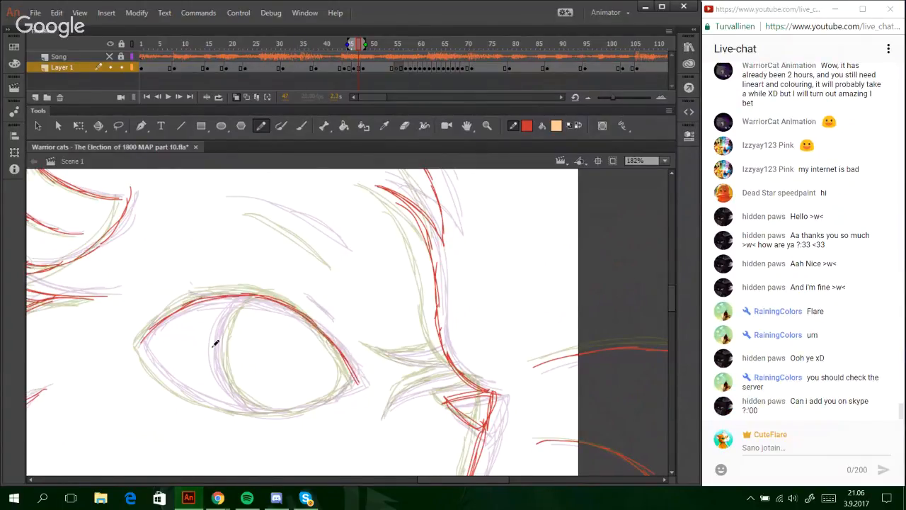
- Trace the lower eyelid in red from the left corner to the right corner
{"action": "mouse_move", "coordinate": [142, 347]}
{"action": "left_mouse_down"}
{"action": "mouse_move", "coordinate": [192, 395]}
{"action": "mouse_move", "coordinate": [272, 408]}
{"action": "left_mouse_up"}
{"action": "left_click_drag", "start_coordinate": [217, 403], "coordinate": [310, 413]}
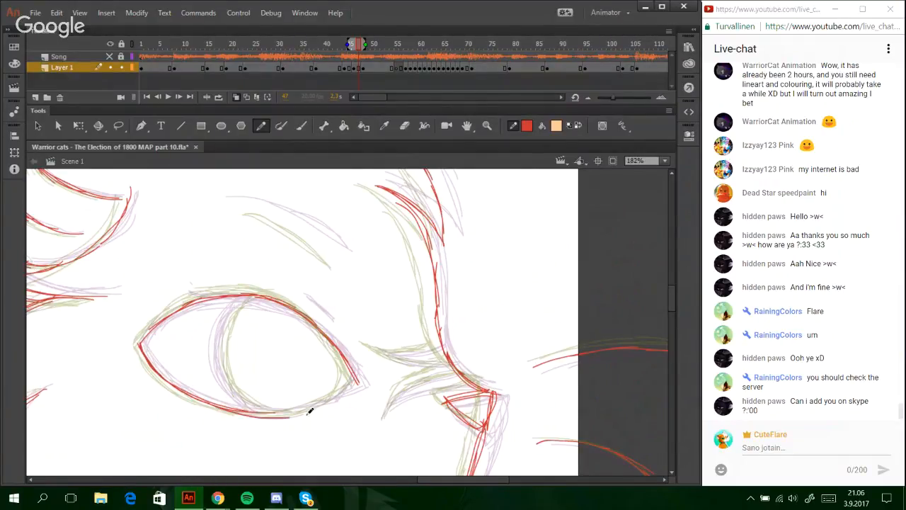
{"action": "key", "text": "ctrl+z"}
{"action": "key", "text": "ctrl+z"}
{"action": "mouse_move", "coordinate": [234, 408]}
{"action": "left_mouse_down"}
{"action": "mouse_move", "coordinate": [317, 412]}
{"action": "mouse_move", "coordinate": [303, 413]}
{"action": "mouse_move", "coordinate": [346, 388]}
{"action": "left_mouse_up"}
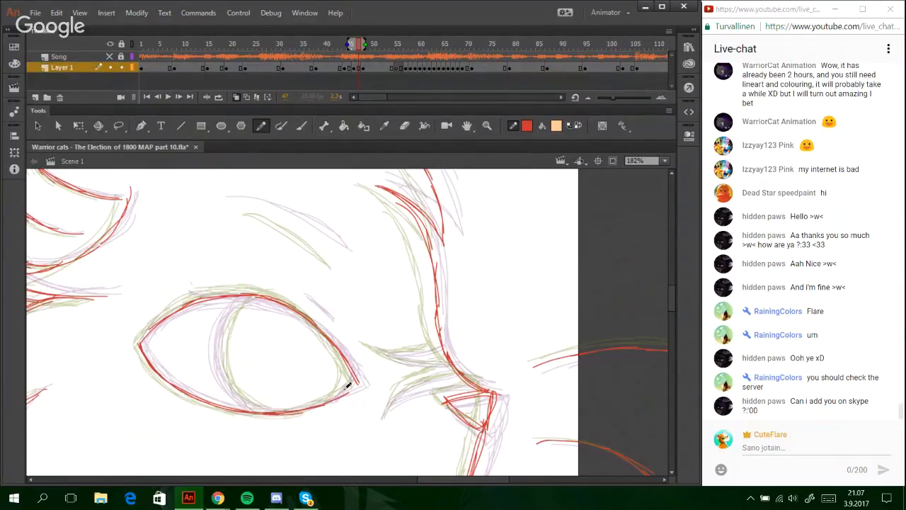
{"action": "left_click_drag", "start_coordinate": [302, 410], "coordinate": [356, 383]}
- Trace the iris's curved left edge, the eye's right corner and the brow line above
{"action": "mouse_move", "coordinate": [250, 298]}
{"action": "left_mouse_down"}
{"action": "mouse_move", "coordinate": [225, 364]}
{"action": "mouse_move", "coordinate": [243, 300]}
{"action": "mouse_move", "coordinate": [239, 391]}
{"action": "left_mouse_up"}
{"action": "left_click_drag", "start_coordinate": [222, 354], "coordinate": [259, 407]}
{"action": "key", "text": "ctrl+z"}
{"action": "key", "text": "ctrl+z"}
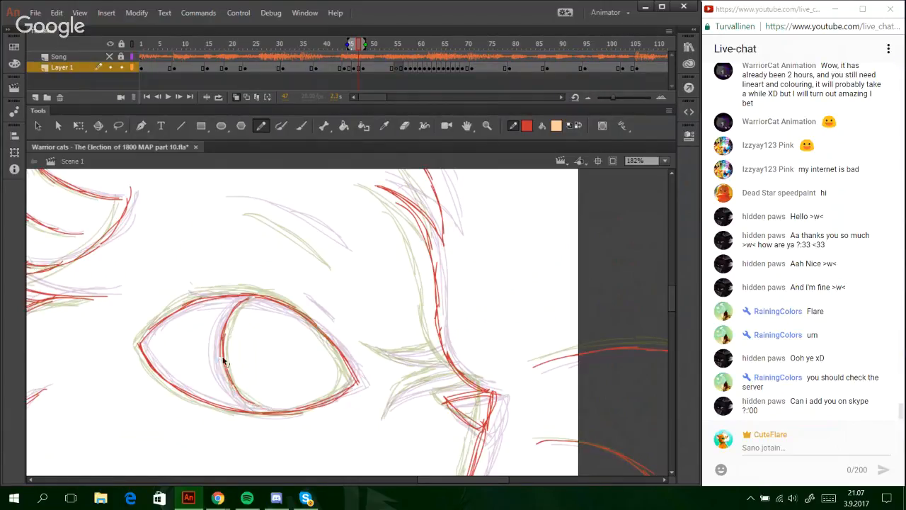
{"action": "left_click_drag", "start_coordinate": [223, 341], "coordinate": [259, 411]}
{"action": "key", "text": "ctrl+z"}
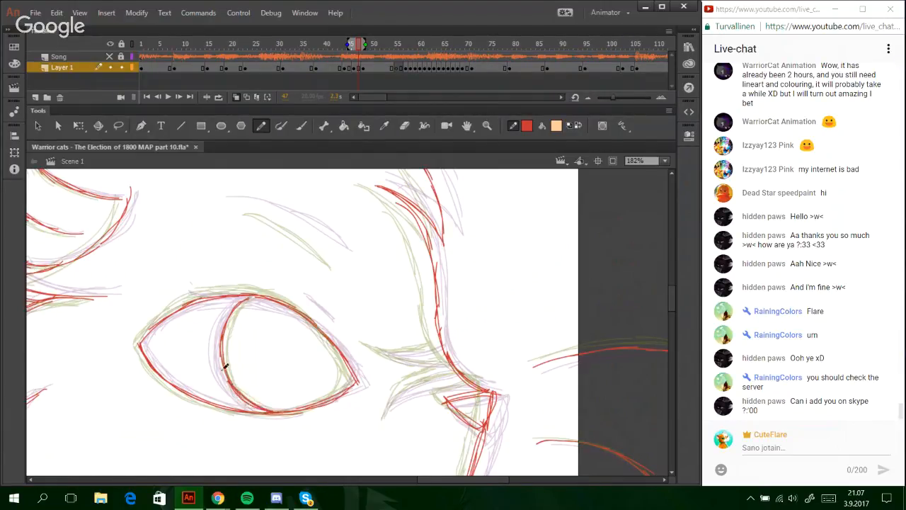
{"action": "left_click_drag", "start_coordinate": [344, 388], "coordinate": [348, 362]}
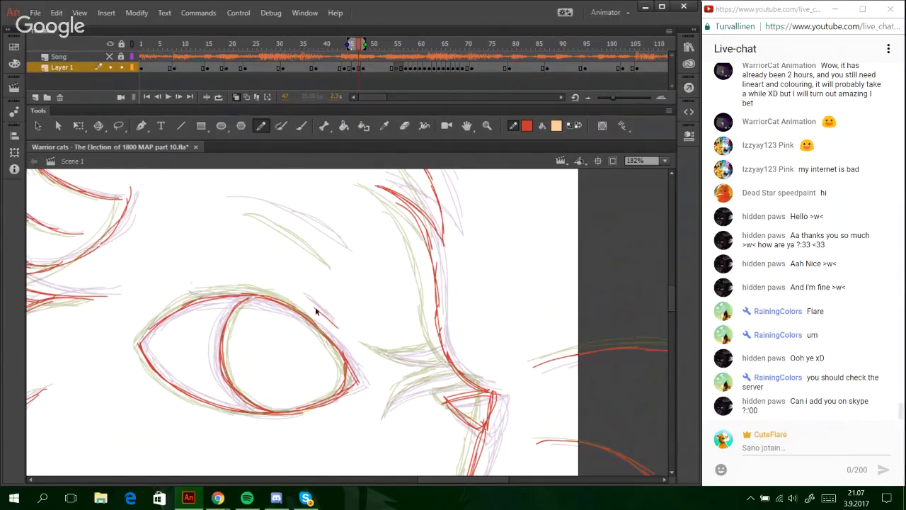
{"action": "left_click_drag", "start_coordinate": [318, 309], "coordinate": [323, 316]}
{"action": "mouse_move", "coordinate": [239, 206]}
{"action": "left_mouse_down"}
{"action": "mouse_move", "coordinate": [298, 222]}
{"action": "mouse_move", "coordinate": [286, 216]}
{"action": "mouse_move", "coordinate": [340, 260]}
{"action": "left_mouse_up"}
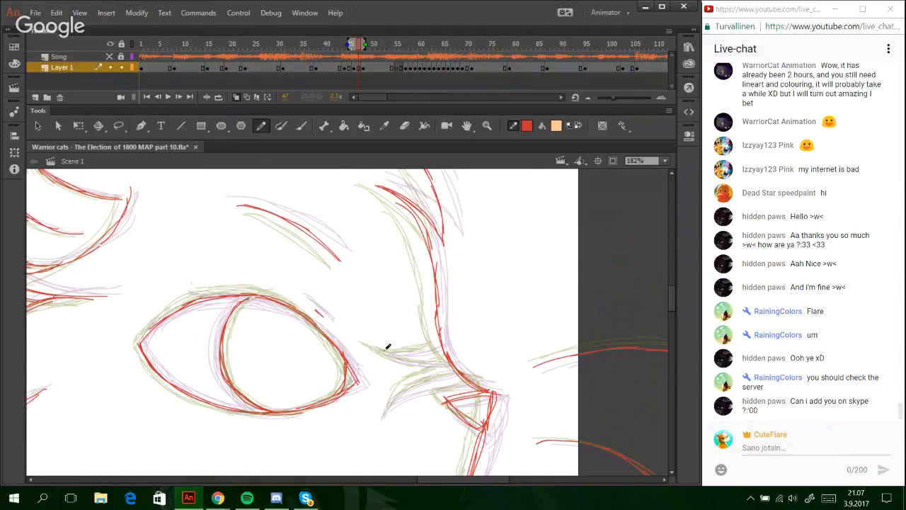
- Draw the curved muzzle line right of the eye and the cheek curve below it
{"action": "left_click_drag", "start_coordinate": [384, 350], "coordinate": [443, 346]}
{"action": "key", "text": "ctrl+z"}
{"action": "left_click_drag", "start_coordinate": [377, 350], "coordinate": [438, 348]}
{"action": "key", "text": "ctrl+z"}
{"action": "left_click_drag", "start_coordinate": [379, 350], "coordinate": [443, 343]}
{"action": "mouse_move", "coordinate": [376, 347]}
{"action": "left_mouse_down"}
{"action": "mouse_move", "coordinate": [438, 356]}
{"action": "mouse_move", "coordinate": [454, 350]}
{"action": "left_mouse_up"}
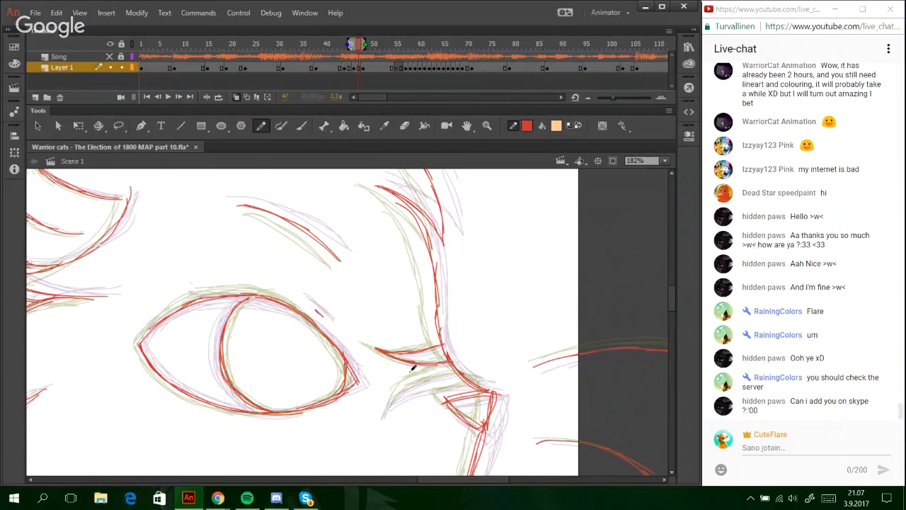
{"action": "mouse_move", "coordinate": [383, 416]}
{"action": "left_mouse_down"}
{"action": "mouse_move", "coordinate": [440, 358]}
{"action": "mouse_move", "coordinate": [452, 365]}
{"action": "left_mouse_up"}
{"action": "key", "text": "ctrl+z"}
{"action": "key", "text": "ctrl+z"}
{"action": "mouse_move", "coordinate": [386, 415]}
{"action": "left_mouse_down"}
{"action": "mouse_move", "coordinate": [404, 394]}
{"action": "mouse_move", "coordinate": [432, 388]}
{"action": "mouse_move", "coordinate": [417, 384]}
{"action": "mouse_move", "coordinate": [465, 381]}
{"action": "left_mouse_up"}
{"action": "key", "text": "ctrl+z"}
{"action": "key", "text": "ctrl+z"}
{"action": "key", "text": "ctrl+z"}
{"action": "key", "text": "ctrl+z"}
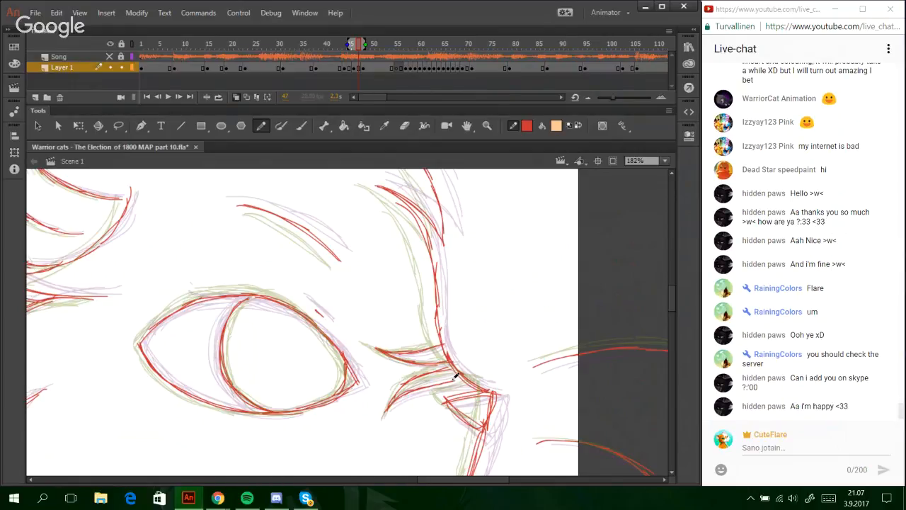
{"action": "left_click", "coordinate": [664, 160]}
- Zoom out to 25% to review the whole traced cat, then zoom into the head
{"action": "left_click", "coordinate": [650, 212]}
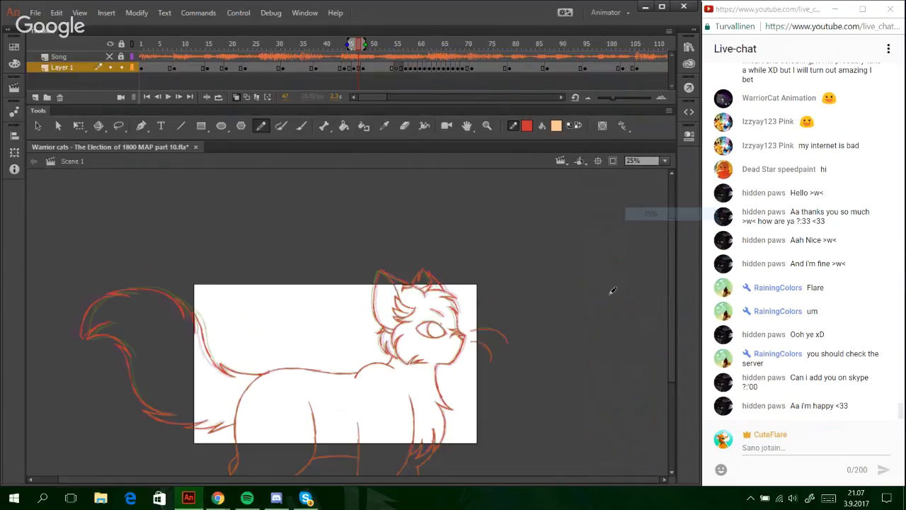
{"action": "scroll", "coordinate": [613, 290], "scroll_direction": "down", "scroll_amount": 3}
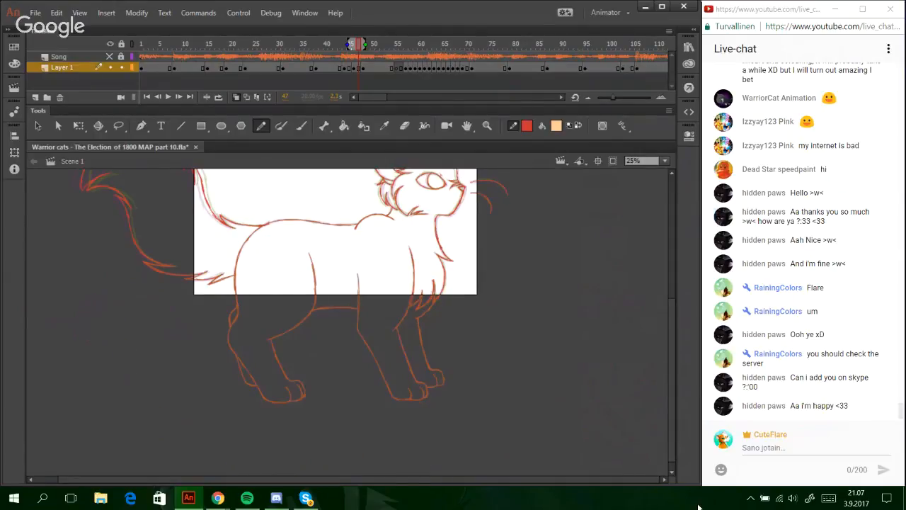
{"action": "left_click_drag", "start_coordinate": [547, 479], "coordinate": [522, 479]}
{"action": "left_click_drag", "start_coordinate": [670, 370], "coordinate": [659, 328]}
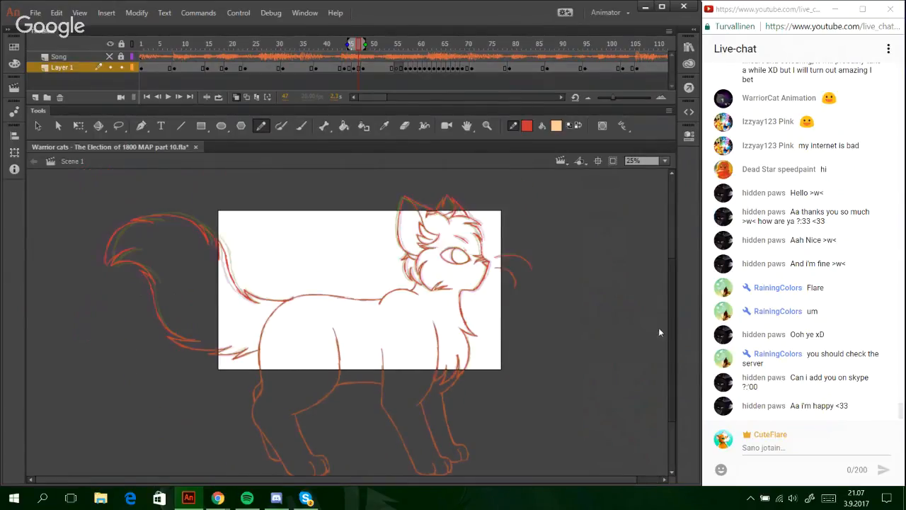
{"action": "scroll", "coordinate": [658, 332], "scroll_direction": "up", "scroll_amount": 1}
{"action": "left_click", "coordinate": [487, 125]}
{"action": "left_click_drag", "start_coordinate": [333, 226], "coordinate": [518, 397]}
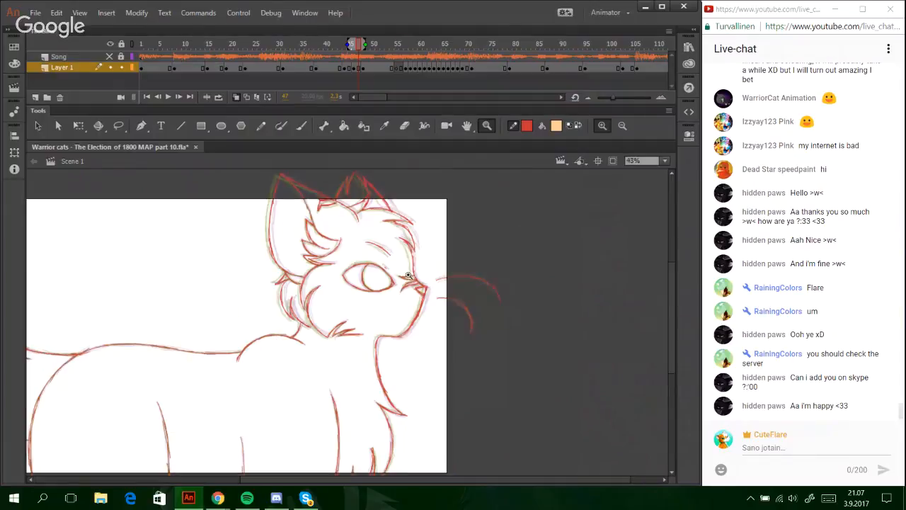
- Move to frame 56 after checking the onion skin on frame 55
{"action": "left_click", "coordinate": [401, 67]}
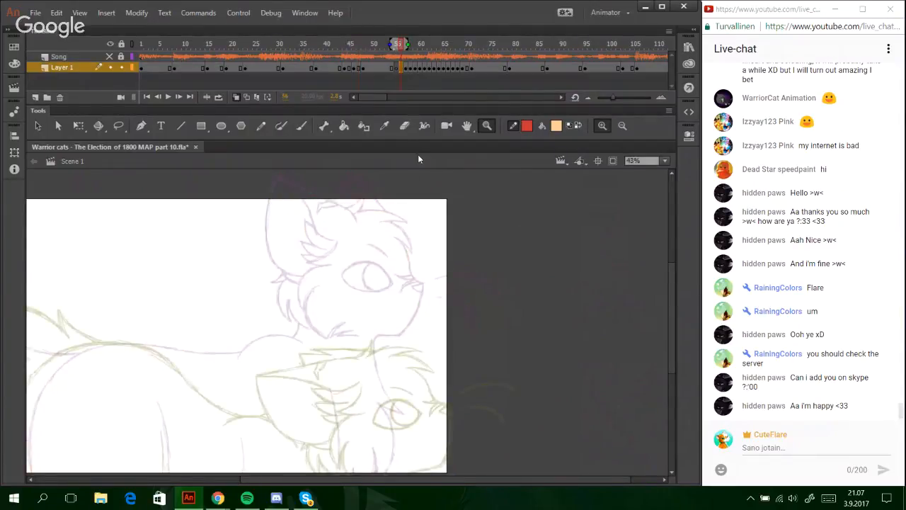
{"action": "left_click", "coordinate": [397, 70]}
{"action": "left_click", "coordinate": [402, 68]}
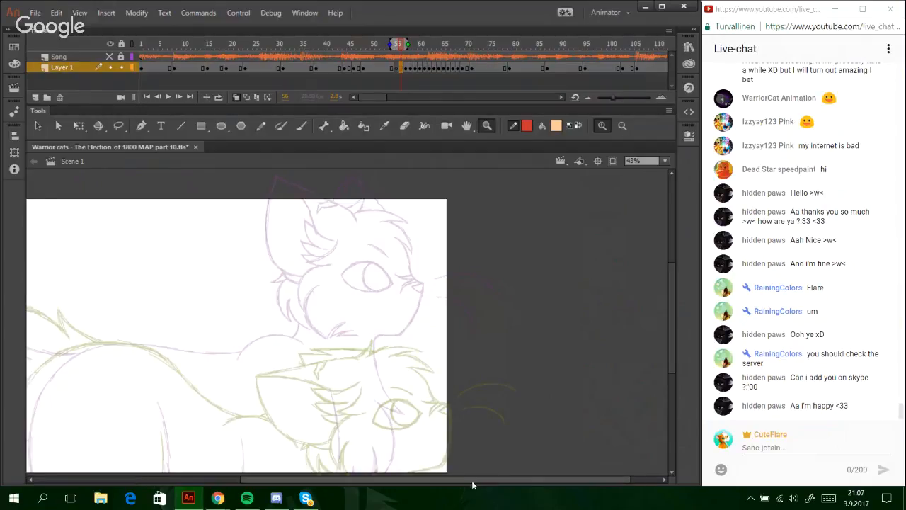
{"action": "left_click_drag", "start_coordinate": [473, 479], "coordinate": [343, 476]}
{"action": "left_click", "coordinate": [240, 123]}
- With the Oval tool and swapped colours, draw a circle guide over the cat's head
{"action": "key", "text": "o"}
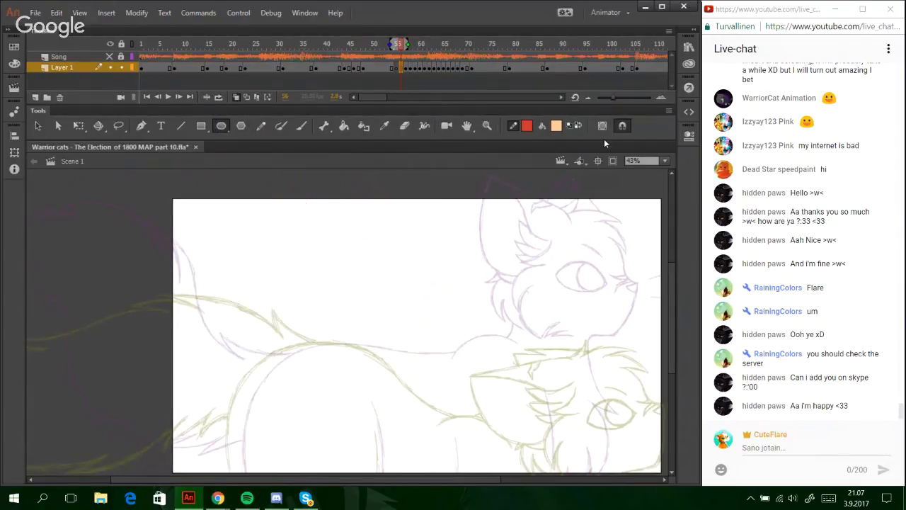
{"action": "left_click", "coordinate": [577, 125]}
{"action": "mouse_move", "coordinate": [493, 476]}
{"action": "left_mouse_down"}
{"action": "mouse_move", "coordinate": [539, 478]}
{"action": "mouse_move", "coordinate": [562, 444]}
{"action": "mouse_move", "coordinate": [496, 336]}
{"action": "left_mouse_up"}
{"action": "key", "text": "ctrl+z"}
{"action": "left_click_drag", "start_coordinate": [452, 483], "coordinate": [546, 482]}
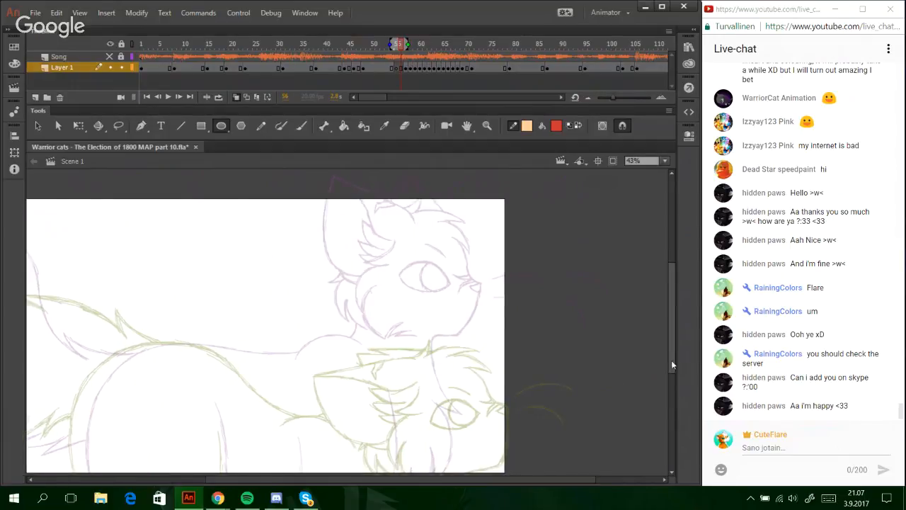
{"action": "mouse_move", "coordinate": [671, 359]}
{"action": "left_mouse_down"}
{"action": "mouse_move", "coordinate": [662, 371]}
{"action": "mouse_move", "coordinate": [666, 358]}
{"action": "left_mouse_up"}
{"action": "left_click_drag", "start_coordinate": [340, 289], "coordinate": [479, 425]}
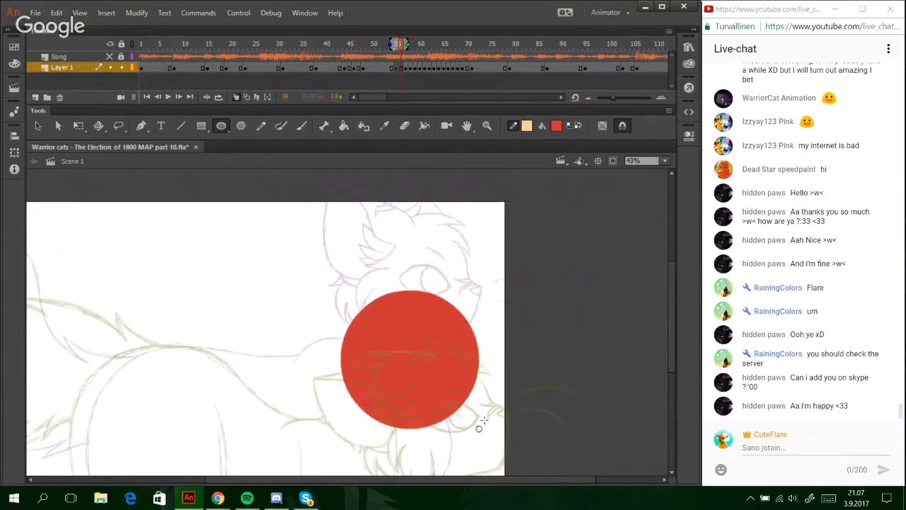
{"action": "key", "text": "ctrl+z"}
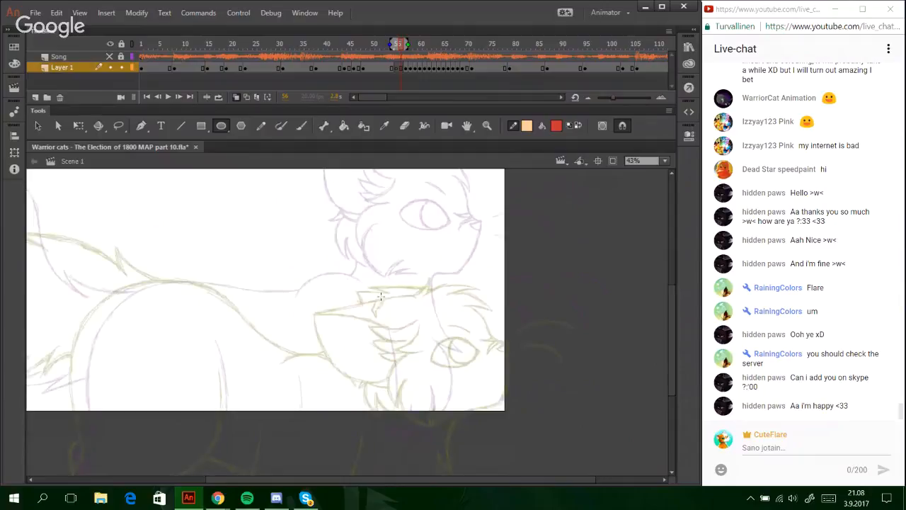
{"action": "left_click_drag", "start_coordinate": [380, 297], "coordinate": [497, 415]}
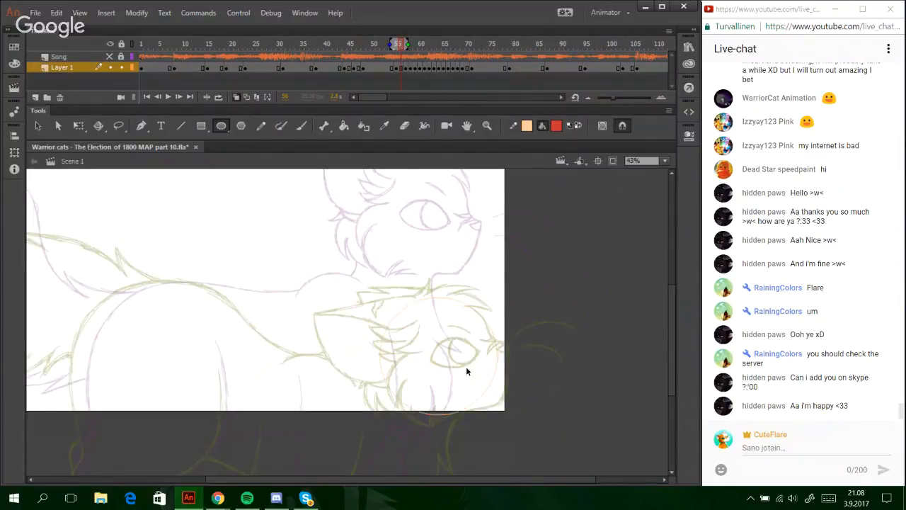
- Check the circle with Free Transform, deselect it, and briefly glance at Discord
{"action": "left_click", "coordinate": [78, 126]}
{"action": "left_click_drag", "start_coordinate": [300, 239], "coordinate": [465, 357]}
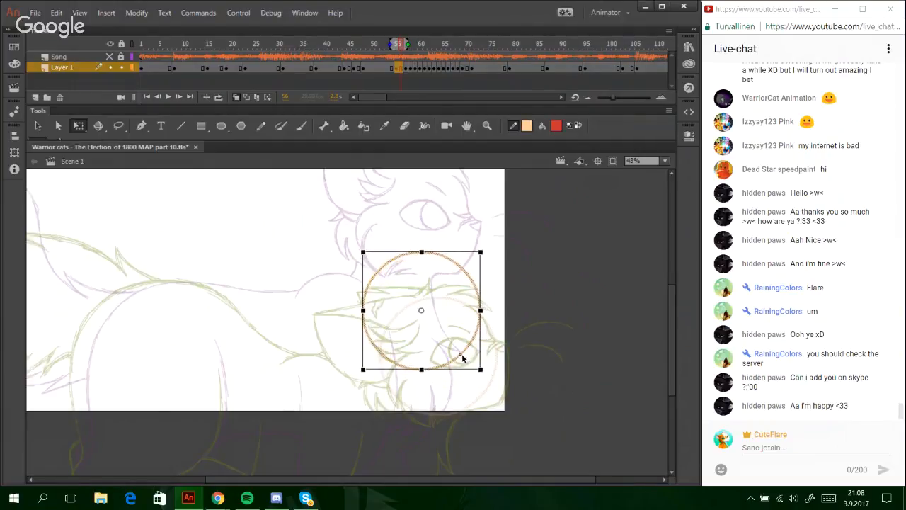
{"action": "left_click", "coordinate": [553, 420]}
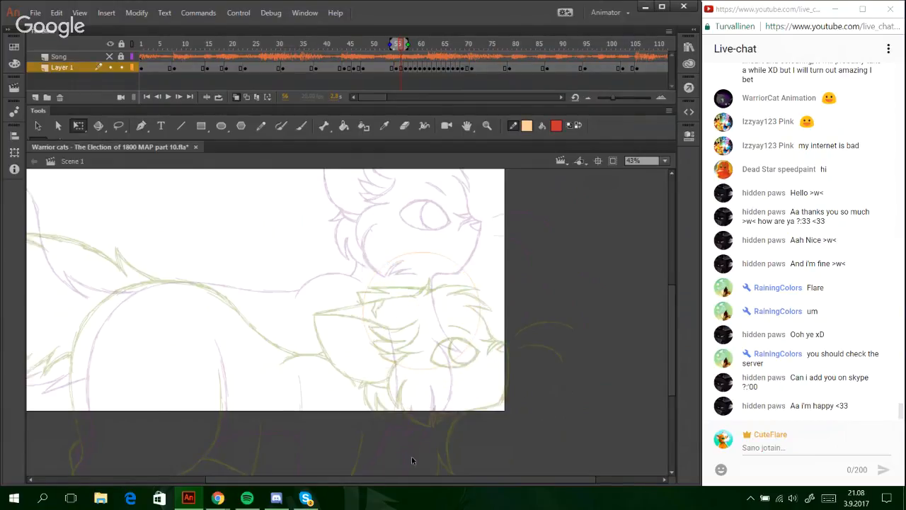
{"action": "left_click", "coordinate": [276, 498]}
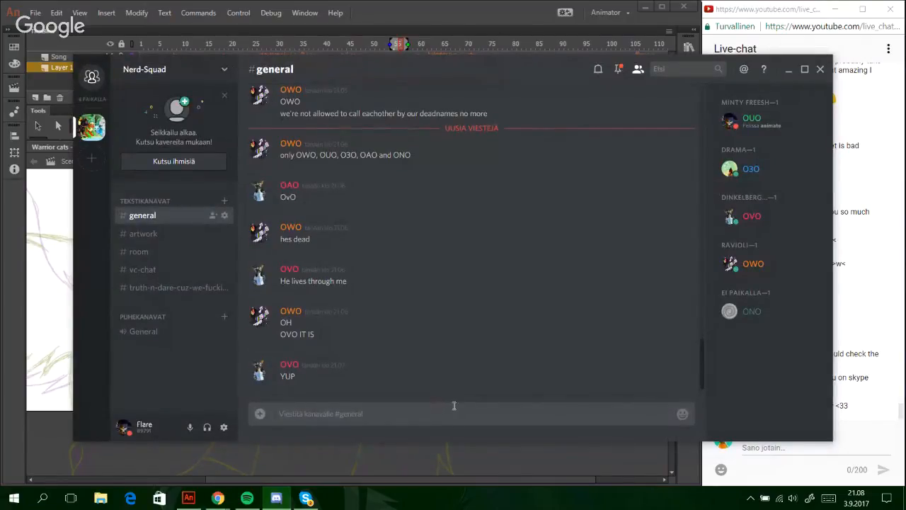
{"action": "left_click", "coordinate": [788, 71]}
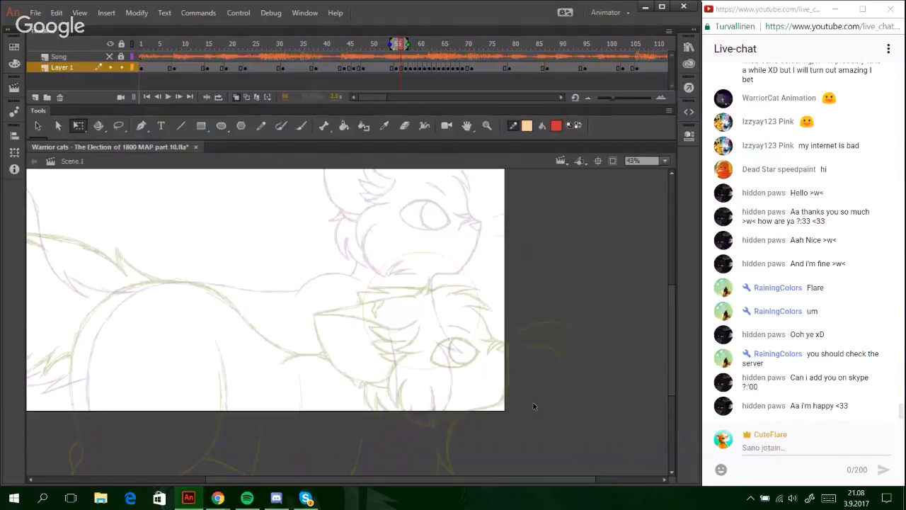
- With the Pencil, sketch the first pale orange leg line below the body
{"action": "left_click", "coordinate": [261, 126]}
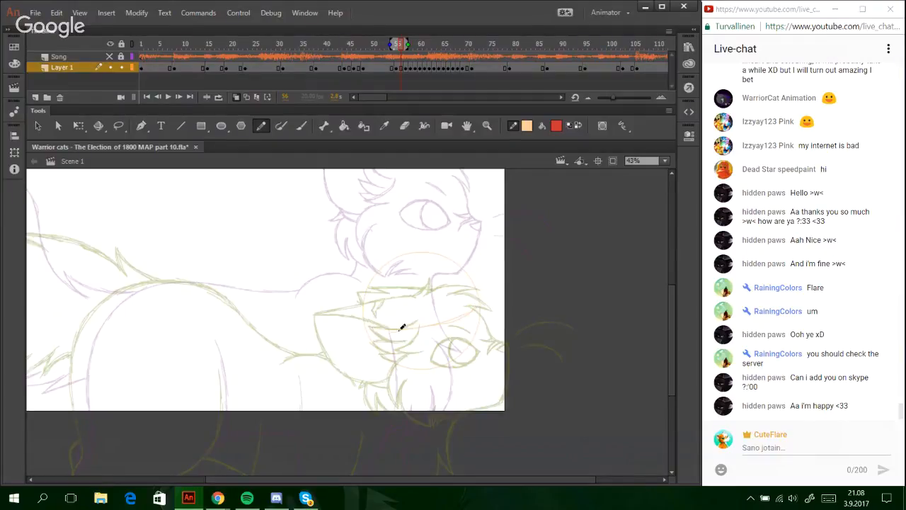
{"action": "left_click_drag", "start_coordinate": [432, 480], "coordinate": [379, 485]}
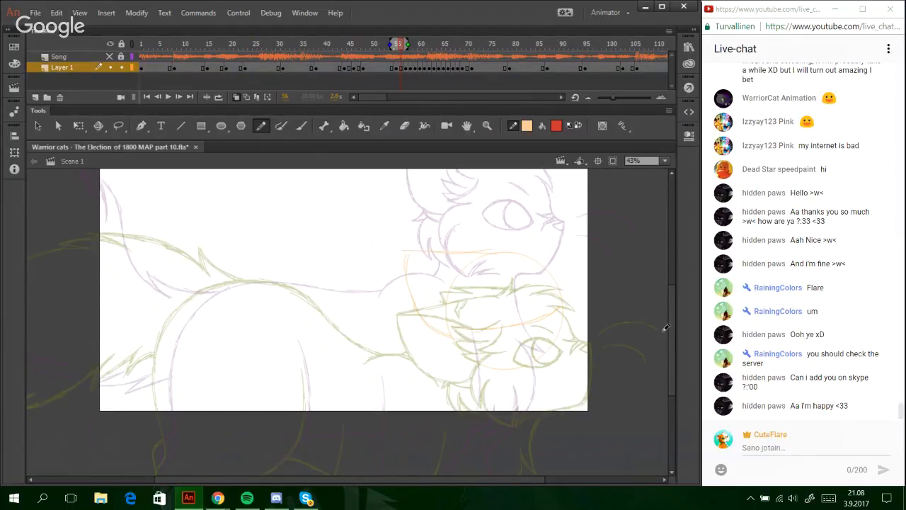
{"action": "left_click_drag", "start_coordinate": [669, 328], "coordinate": [664, 378]}
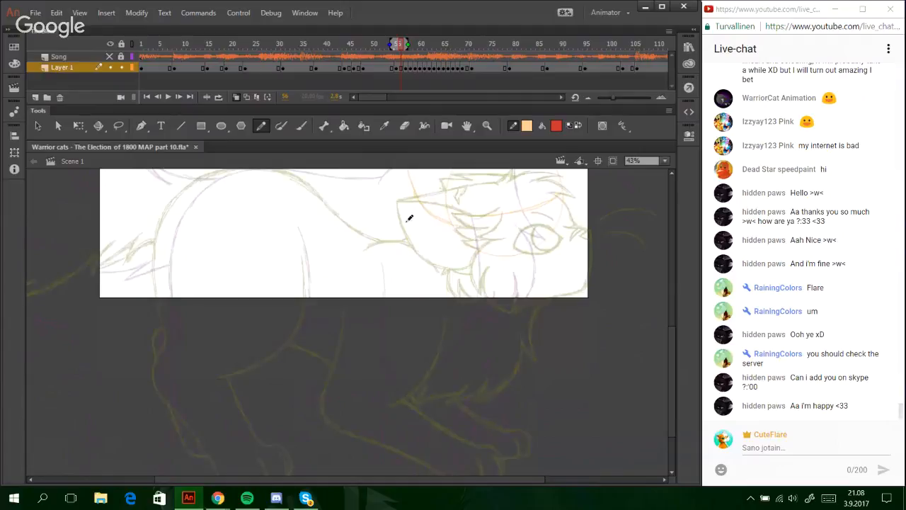
{"action": "mouse_move", "coordinate": [415, 264]}
{"action": "left_mouse_down"}
{"action": "mouse_move", "coordinate": [410, 312]}
{"action": "mouse_move", "coordinate": [387, 359]}
{"action": "left_mouse_up"}
{"action": "key", "text": "ctrl+z"}
{"action": "mouse_move", "coordinate": [413, 297]}
{"action": "left_mouse_down"}
{"action": "mouse_move", "coordinate": [369, 375]}
{"action": "mouse_move", "coordinate": [432, 446]}
{"action": "left_mouse_up"}
{"action": "key", "text": "ctrl+z"}
{"action": "left_click_drag", "start_coordinate": [369, 390], "coordinate": [479, 471]}
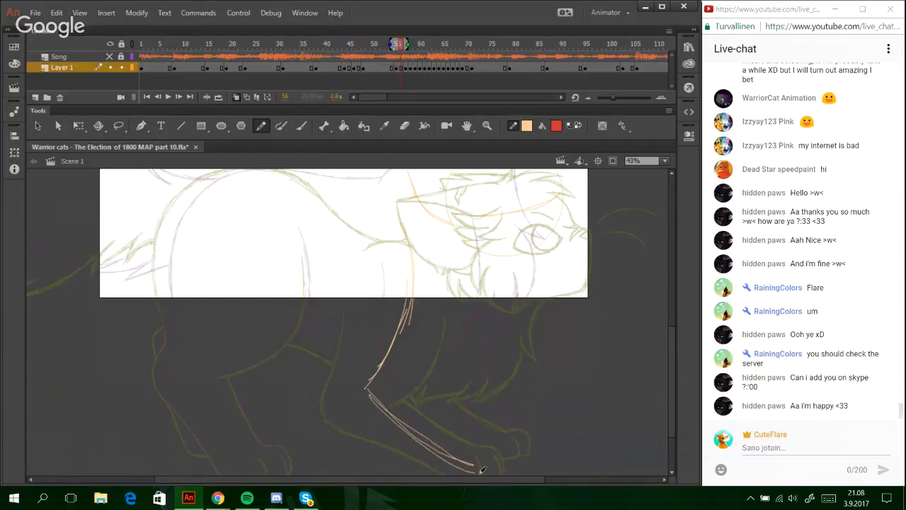
{"action": "mouse_move", "coordinate": [367, 390]}
{"action": "left_mouse_down"}
{"action": "mouse_move", "coordinate": [393, 410]}
{"action": "mouse_move", "coordinate": [379, 383]}
{"action": "mouse_move", "coordinate": [371, 392]}
{"action": "mouse_move", "coordinate": [402, 336]}
{"action": "mouse_move", "coordinate": [374, 390]}
{"action": "mouse_move", "coordinate": [406, 305]}
{"action": "mouse_move", "coordinate": [392, 357]}
{"action": "mouse_move", "coordinate": [372, 383]}
{"action": "mouse_move", "coordinate": [402, 332]}
{"action": "left_mouse_up"}
{"action": "key", "text": "ctrl+z"}
{"action": "key", "text": "ctrl+z"}
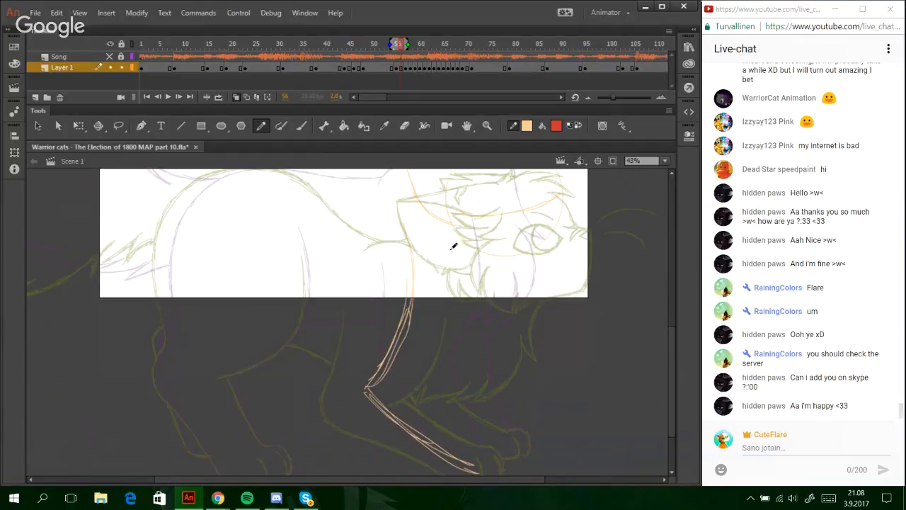
- Sketch the second leg line, bending down-right at its lower part
{"action": "mouse_move", "coordinate": [449, 244]}
{"action": "left_mouse_down"}
{"action": "mouse_move", "coordinate": [461, 342]}
{"action": "mouse_move", "coordinate": [446, 373]}
{"action": "left_mouse_up"}
{"action": "left_click_drag", "start_coordinate": [463, 319], "coordinate": [429, 380]}
{"action": "mouse_move", "coordinate": [457, 348]}
{"action": "left_mouse_down"}
{"action": "mouse_move", "coordinate": [421, 386]}
{"action": "mouse_move", "coordinate": [486, 436]}
{"action": "left_mouse_up"}
{"action": "key", "text": "ctrl+z"}
{"action": "left_click_drag", "start_coordinate": [435, 379], "coordinate": [510, 446]}
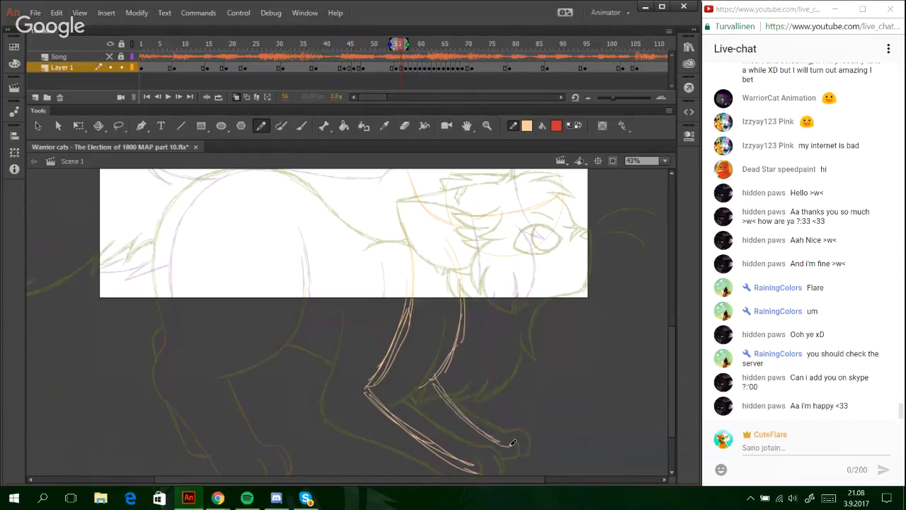
- Make red the drawing colour again, zoom on the lower stage, and set the view to 50%
{"action": "left_click_drag", "start_coordinate": [471, 479], "coordinate": [390, 479]}
{"action": "left_click_drag", "start_coordinate": [671, 362], "coordinate": [665, 343]}
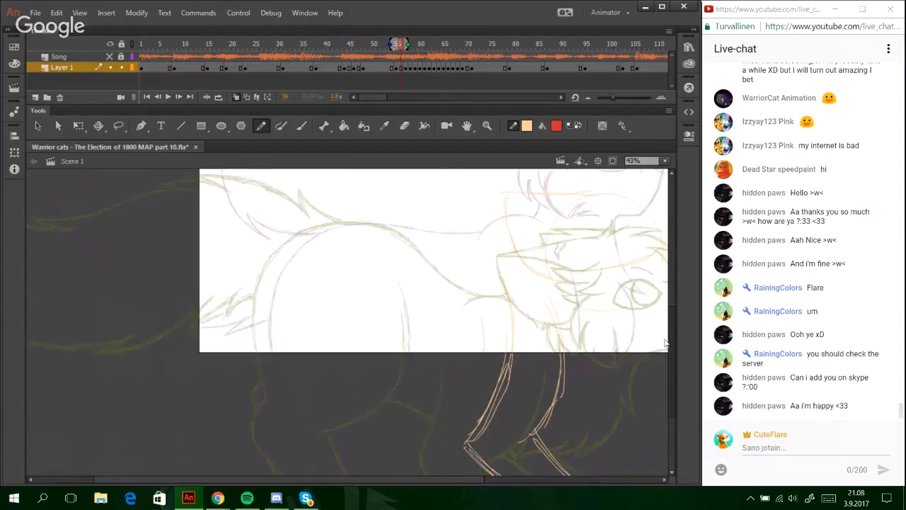
{"action": "scroll", "coordinate": [461, 415], "scroll_direction": "up", "scroll_amount": 3}
{"action": "left_click_drag", "start_coordinate": [433, 479], "coordinate": [358, 472]}
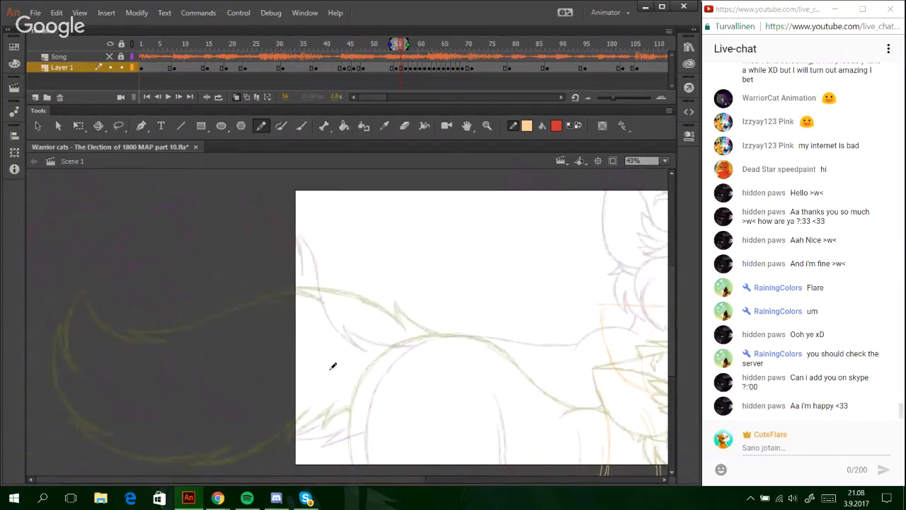
{"action": "left_click_drag", "start_coordinate": [426, 480], "coordinate": [560, 467]}
{"action": "left_click", "coordinate": [579, 129]}
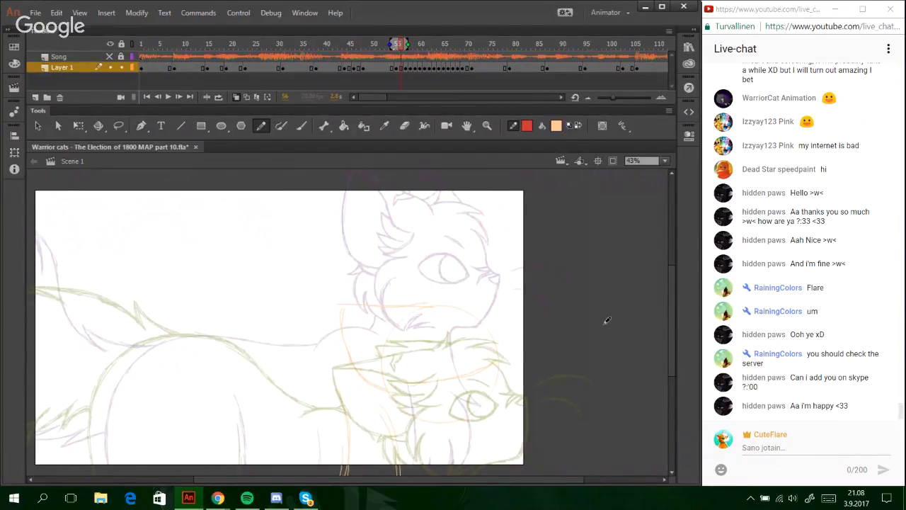
{"action": "left_click", "coordinate": [487, 126]}
{"action": "left_click_drag", "start_coordinate": [303, 336], "coordinate": [530, 472]}
{"action": "left_click", "coordinate": [263, 127]}
{"action": "left_click", "coordinate": [665, 160]}
{"action": "left_click", "coordinate": [659, 226]}
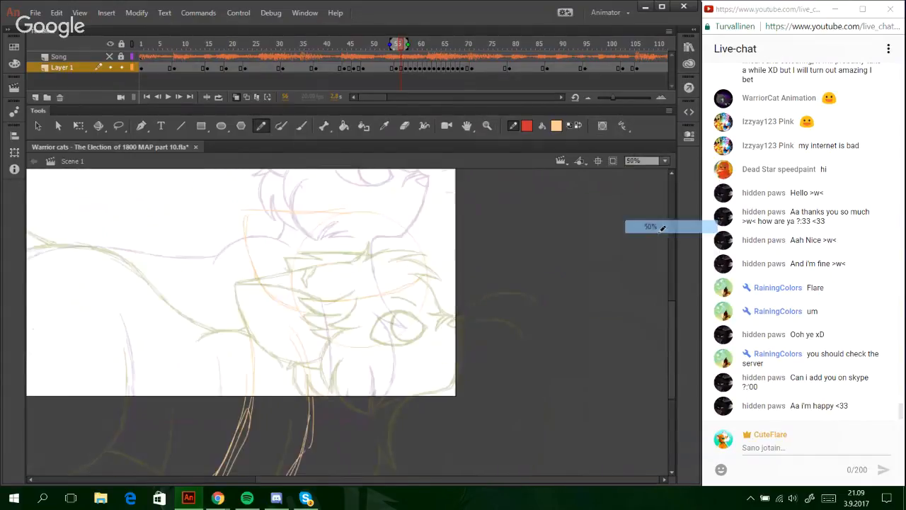
- Zoom in on the chest and trace its red fur curves, redoing rough strokes
{"action": "left_click_drag", "start_coordinate": [678, 364], "coordinate": [613, 304]}
{"action": "key", "text": "z"}
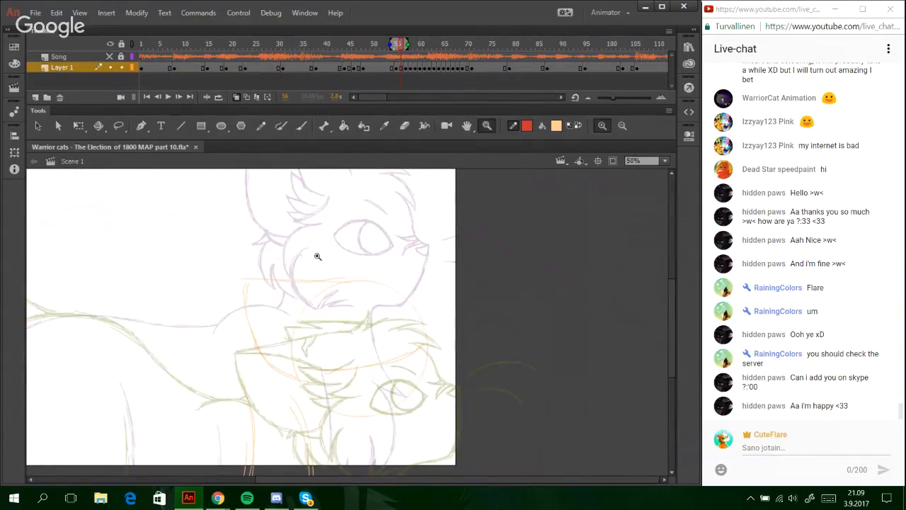
{"action": "left_click_drag", "start_coordinate": [225, 279], "coordinate": [512, 452]}
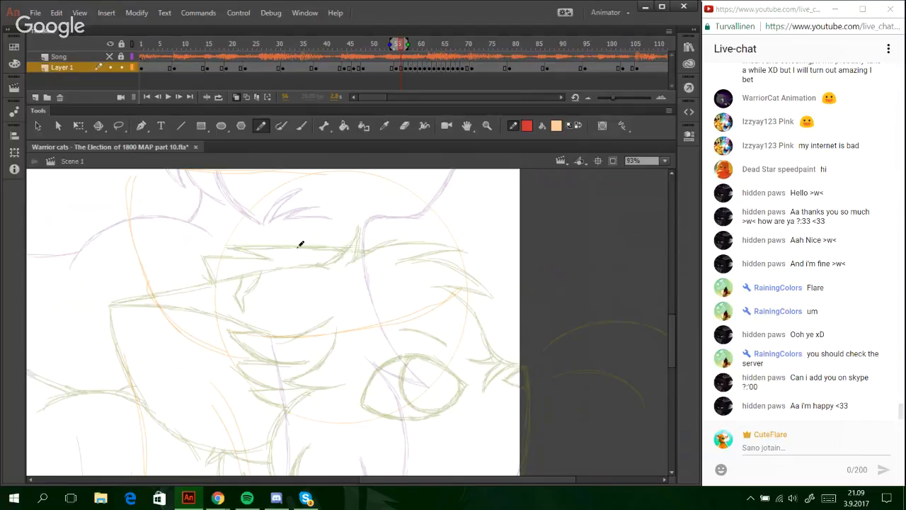
{"action": "mouse_move", "coordinate": [299, 244]}
{"action": "left_mouse_down"}
{"action": "mouse_move", "coordinate": [283, 266]}
{"action": "mouse_move", "coordinate": [253, 268]}
{"action": "mouse_move", "coordinate": [279, 283]}
{"action": "mouse_move", "coordinate": [259, 315]}
{"action": "mouse_move", "coordinate": [244, 343]}
{"action": "left_mouse_up"}
{"action": "key", "text": "ctrl+z"}
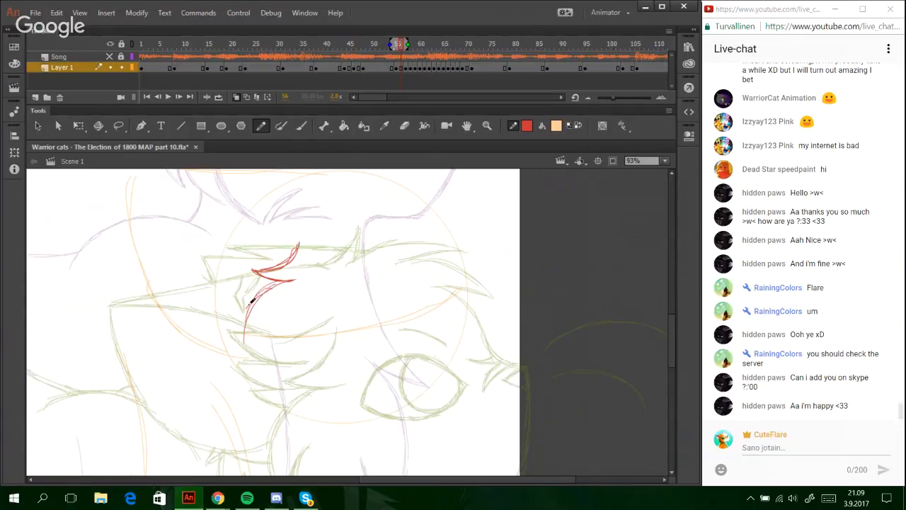
{"action": "mouse_move", "coordinate": [249, 305]}
{"action": "left_mouse_down"}
{"action": "mouse_move", "coordinate": [251, 354]}
{"action": "mouse_move", "coordinate": [246, 317]}
{"action": "mouse_move", "coordinate": [243, 332]}
{"action": "mouse_move", "coordinate": [257, 373]}
{"action": "mouse_move", "coordinate": [278, 325]}
{"action": "left_mouse_up"}
{"action": "left_click_drag", "start_coordinate": [249, 376], "coordinate": [274, 331]}
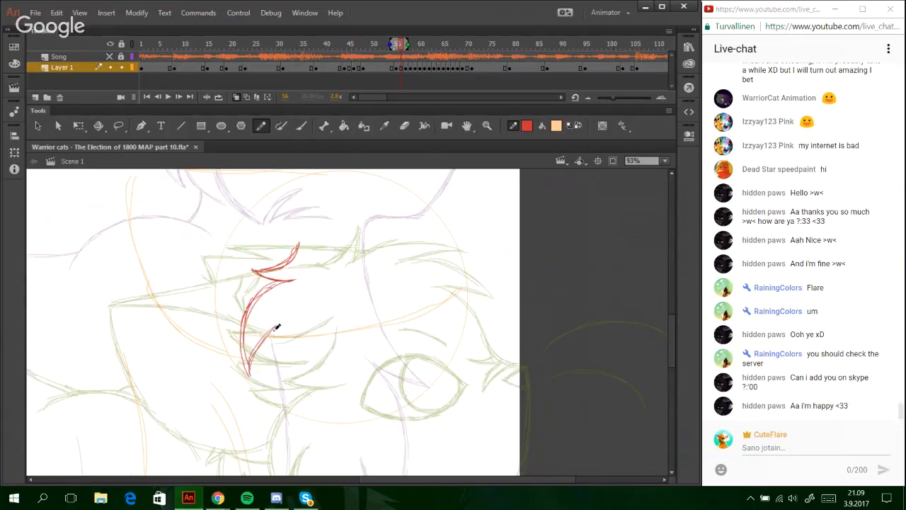
{"action": "key", "text": "ctrl+z"}
{"action": "key", "text": "ctrl+z"}
{"action": "key", "text": "ctrl+z"}
{"action": "mouse_move", "coordinate": [249, 364]}
{"action": "left_mouse_down"}
{"action": "mouse_move", "coordinate": [277, 320]}
{"action": "mouse_move", "coordinate": [252, 357]}
{"action": "mouse_move", "coordinate": [280, 324]}
{"action": "mouse_move", "coordinate": [267, 330]}
{"action": "mouse_move", "coordinate": [263, 379]}
{"action": "left_mouse_up"}
{"action": "left_click_drag", "start_coordinate": [262, 334], "coordinate": [304, 426]}
{"action": "left_click_drag", "start_coordinate": [259, 370], "coordinate": [312, 429]}
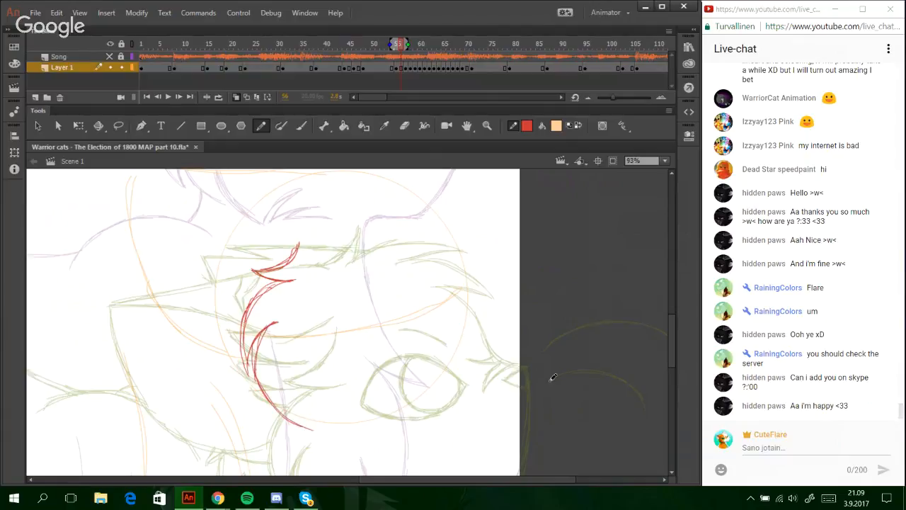
{"action": "mouse_move", "coordinate": [672, 339]}
{"action": "left_mouse_down"}
{"action": "mouse_move", "coordinate": [673, 363]}
{"action": "mouse_move", "coordinate": [667, 322]}
{"action": "left_mouse_up"}
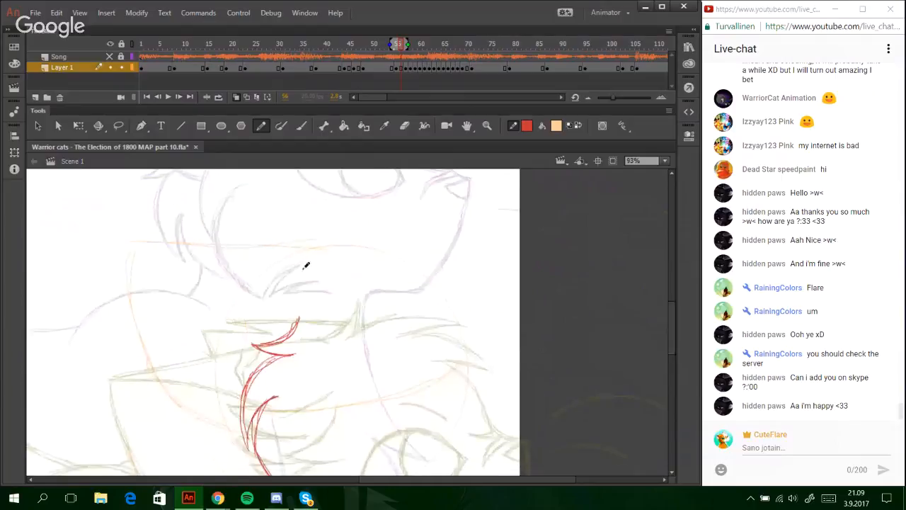
- Draw a red line across the head and restroke the lower fur curve
{"action": "mouse_move", "coordinate": [320, 253]}
{"action": "left_mouse_down"}
{"action": "mouse_move", "coordinate": [287, 245]}
{"action": "mouse_move", "coordinate": [309, 250]}
{"action": "mouse_move", "coordinate": [134, 245]}
{"action": "left_mouse_up"}
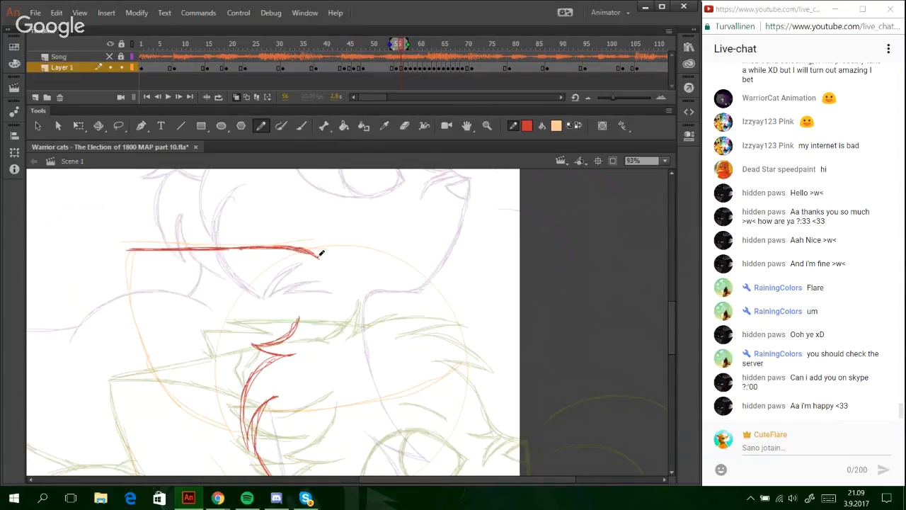
{"action": "left_click_drag", "start_coordinate": [284, 245], "coordinate": [319, 257]}
{"action": "left_click_drag", "start_coordinate": [674, 322], "coordinate": [677, 344]}
{"action": "mouse_move", "coordinate": [287, 221]}
{"action": "left_mouse_down"}
{"action": "mouse_move", "coordinate": [245, 257]}
{"action": "mouse_move", "coordinate": [251, 313]}
{"action": "mouse_move", "coordinate": [252, 303]}
{"action": "left_mouse_up"}
{"action": "key", "text": "ctrl+z"}
{"action": "key", "text": "ctrl+z"}
{"action": "left_click_drag", "start_coordinate": [272, 263], "coordinate": [249, 316]}
{"action": "left_click_drag", "start_coordinate": [250, 316], "coordinate": [278, 261]}
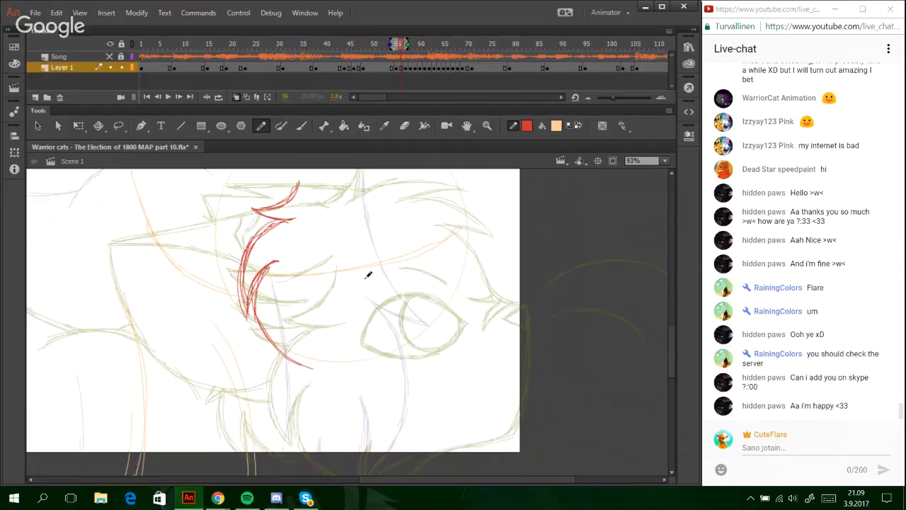
{"action": "left_click_drag", "start_coordinate": [428, 252], "coordinate": [431, 251]}
{"action": "key", "text": "ctrl+z"}
{"action": "key", "text": "ctrl+z"}
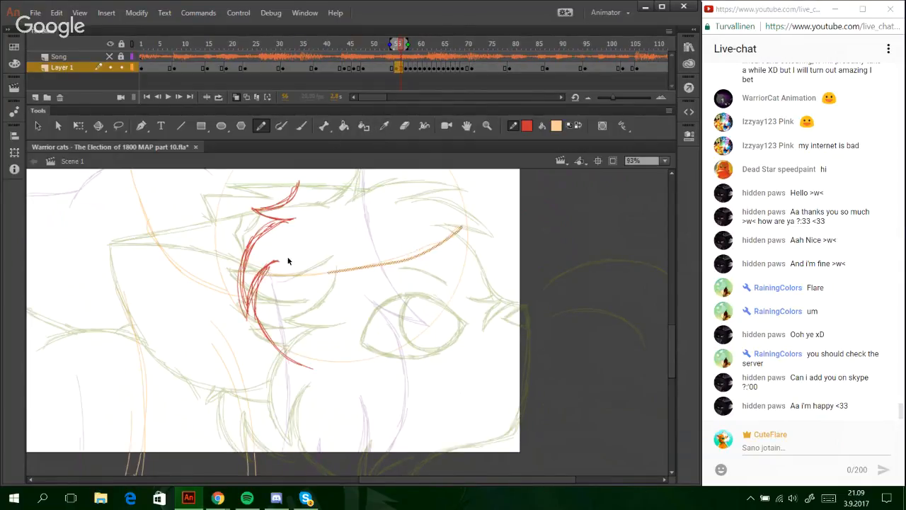
{"action": "key", "text": "ctrl+z"}
- Thicken the lower fur curve and add two short rising strokes at its tail
{"action": "mouse_move", "coordinate": [280, 259]}
{"action": "left_mouse_down"}
{"action": "mouse_move", "coordinate": [261, 312]}
{"action": "mouse_move", "coordinate": [288, 356]}
{"action": "mouse_move", "coordinate": [322, 375]}
{"action": "mouse_move", "coordinate": [352, 345]}
{"action": "left_mouse_up"}
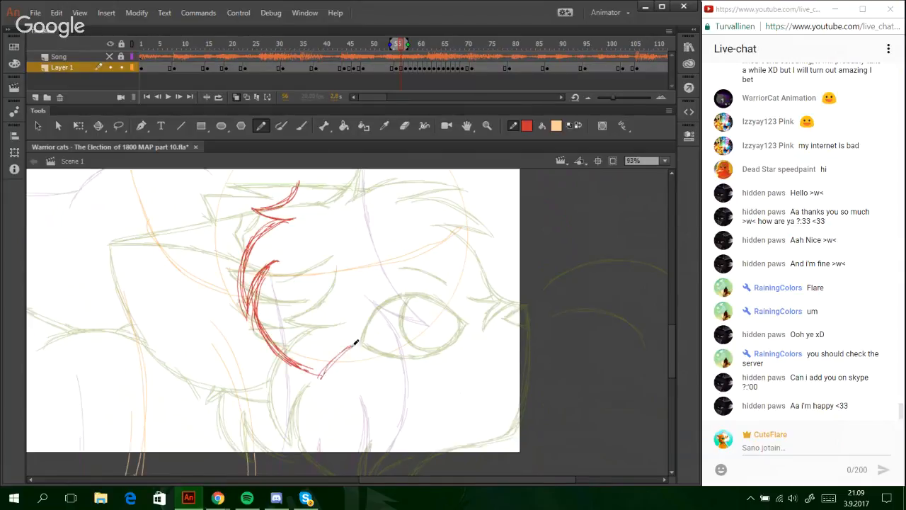
{"action": "mouse_move", "coordinate": [321, 378]}
{"action": "left_mouse_down"}
{"action": "mouse_move", "coordinate": [352, 333]}
{"action": "mouse_move", "coordinate": [326, 364]}
{"action": "mouse_move", "coordinate": [364, 346]}
{"action": "mouse_move", "coordinate": [338, 361]}
{"action": "mouse_move", "coordinate": [396, 356]}
{"action": "left_mouse_up"}
{"action": "key", "text": "ctrl+z"}
{"action": "left_click_drag", "start_coordinate": [339, 371], "coordinate": [395, 359]}
{"action": "scroll", "coordinate": [673, 359], "scroll_direction": "up", "scroll_amount": 1}
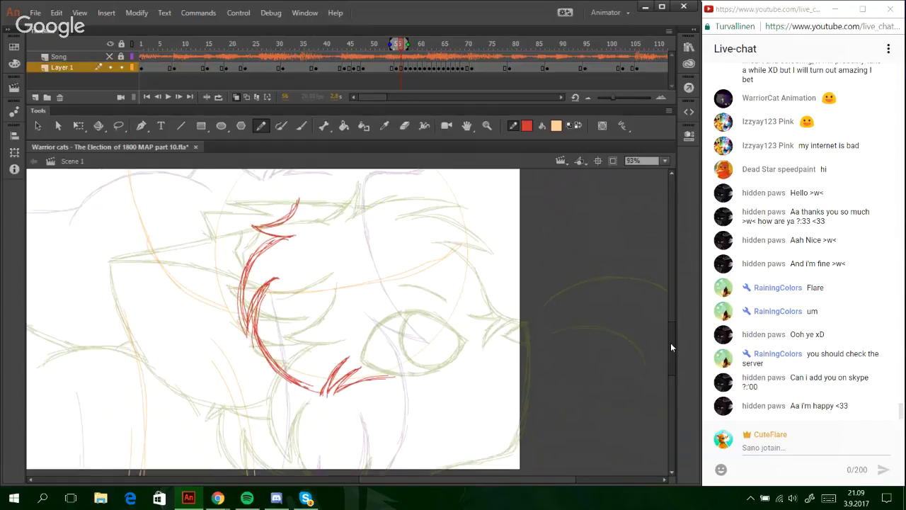
- Trace the head's long left outline curving down and round to the right
{"action": "left_click_drag", "start_coordinate": [671, 344], "coordinate": [671, 332]}
{"action": "mouse_move", "coordinate": [122, 209]}
{"action": "left_mouse_down"}
{"action": "mouse_move", "coordinate": [133, 291]}
{"action": "mouse_move", "coordinate": [124, 263]}
{"action": "mouse_move", "coordinate": [162, 331]}
{"action": "left_mouse_up"}
{"action": "key", "text": "ctrl+z"}
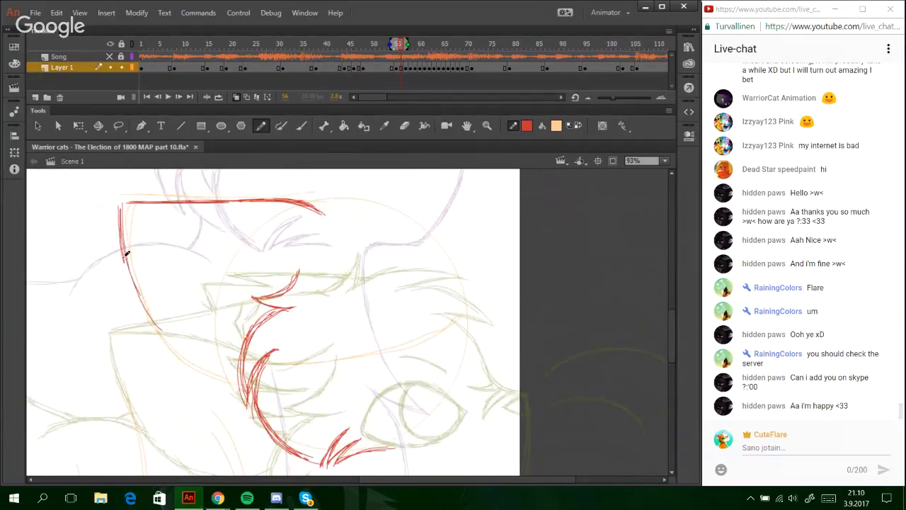
{"action": "left_click_drag", "start_coordinate": [126, 254], "coordinate": [188, 355]}
{"action": "mouse_move", "coordinate": [135, 285]}
{"action": "left_mouse_down"}
{"action": "mouse_move", "coordinate": [222, 370]}
{"action": "mouse_move", "coordinate": [241, 367]}
{"action": "left_mouse_up"}
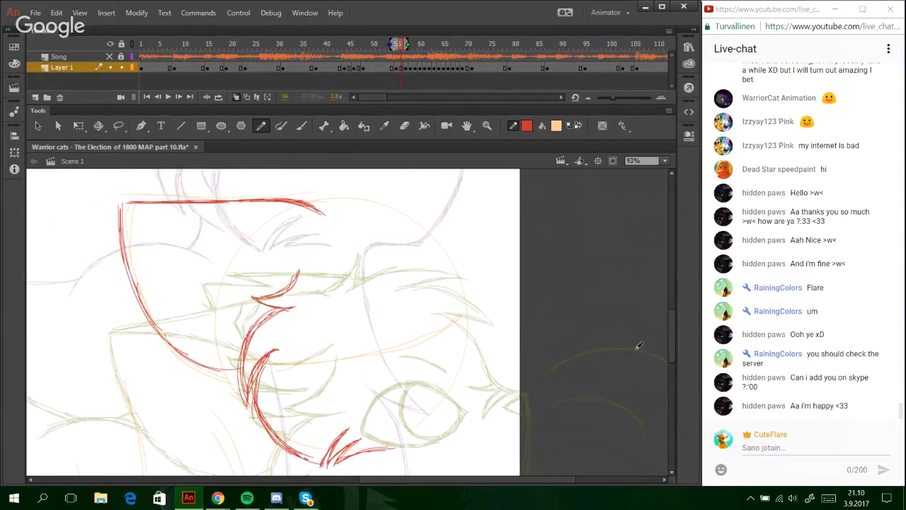
{"action": "left_click_drag", "start_coordinate": [672, 352], "coordinate": [674, 363]}
{"action": "key", "text": "ctrl+z"}
{"action": "key", "text": "ctrl+z"}
{"action": "left_click_drag", "start_coordinate": [124, 217], "coordinate": [159, 296]}
{"action": "left_click_drag", "start_coordinate": [142, 252], "coordinate": [209, 324]}
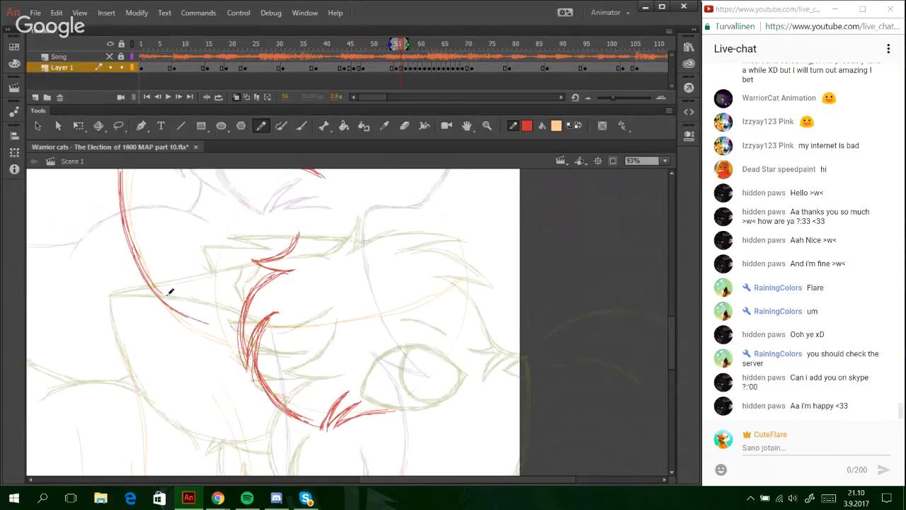
{"action": "left_click_drag", "start_coordinate": [170, 291], "coordinate": [246, 323]}
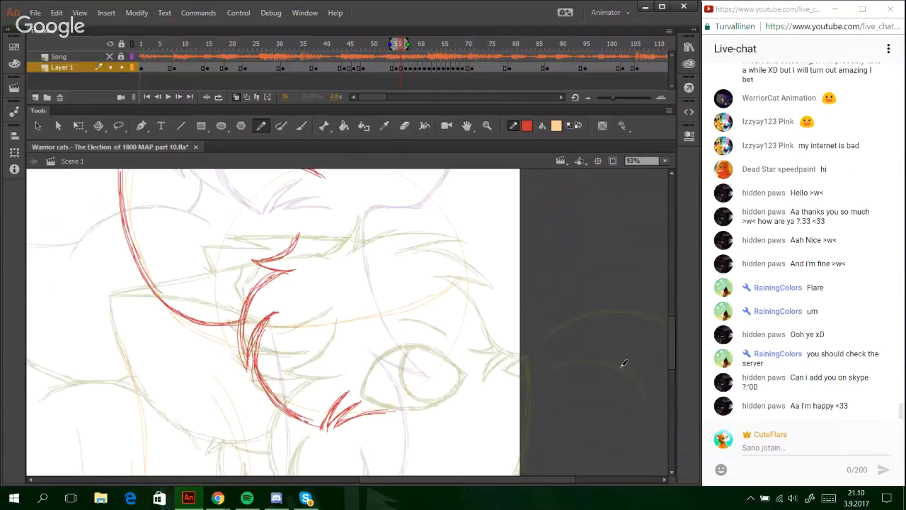
{"action": "left_click_drag", "start_coordinate": [674, 343], "coordinate": [674, 331]}
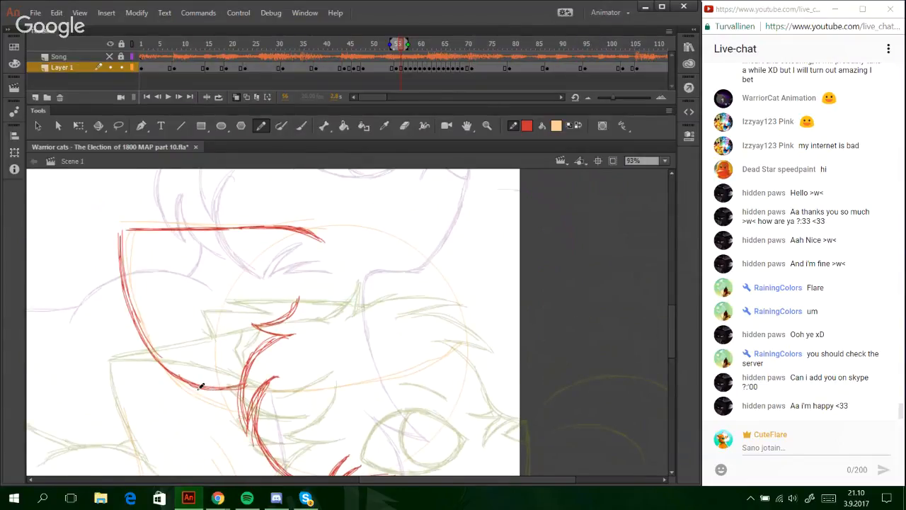
- Draw a curved diagonal line from the head's top-left corner and reinforce it
{"action": "left_click_drag", "start_coordinate": [199, 389], "coordinate": [237, 404]}
{"action": "left_click_drag", "start_coordinate": [133, 321], "coordinate": [116, 253]}
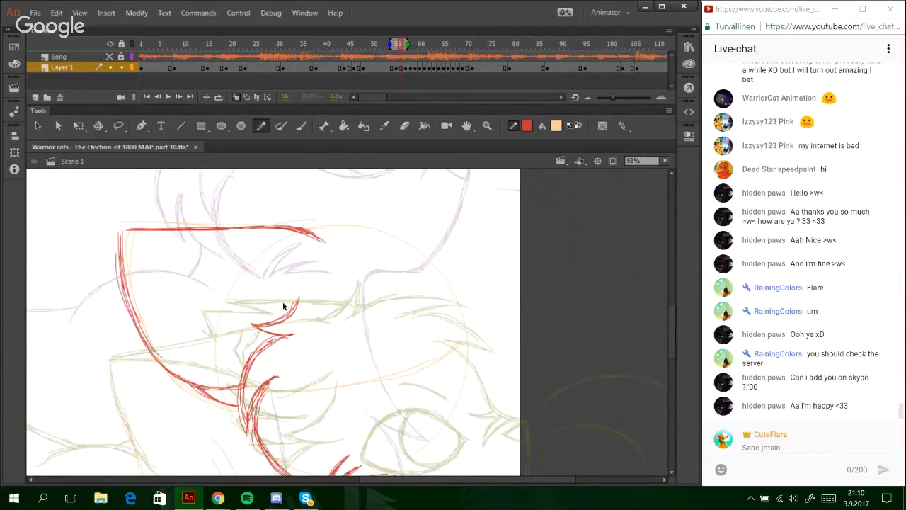
{"action": "key", "text": "ctrl+z"}
{"action": "mouse_move", "coordinate": [288, 298]}
{"action": "left_mouse_down"}
{"action": "mouse_move", "coordinate": [246, 299]}
{"action": "mouse_move", "coordinate": [260, 301]}
{"action": "mouse_move", "coordinate": [231, 289]}
{"action": "left_mouse_up"}
{"action": "key", "text": "ctrl+z"}
{"action": "key", "text": "ctrl+z"}
{"action": "key", "text": "ctrl+z"}
{"action": "key", "text": "ctrl+z"}
{"action": "mouse_move", "coordinate": [290, 294]}
{"action": "left_mouse_down"}
{"action": "mouse_move", "coordinate": [222, 282]}
{"action": "mouse_move", "coordinate": [161, 246]}
{"action": "left_mouse_up"}
{"action": "left_click_drag", "start_coordinate": [211, 273], "coordinate": [126, 234]}
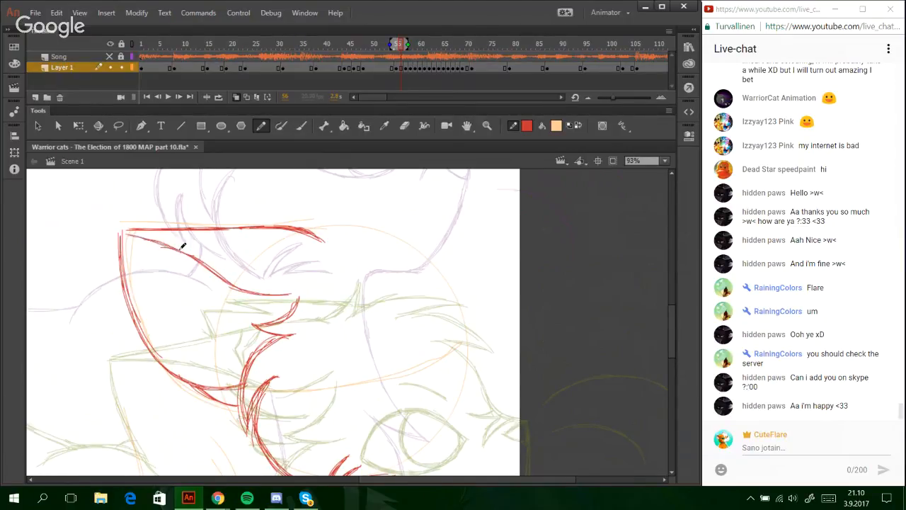
{"action": "mouse_move", "coordinate": [183, 246]}
{"action": "left_mouse_down"}
{"action": "mouse_move", "coordinate": [122, 226]}
{"action": "mouse_move", "coordinate": [263, 286]}
{"action": "left_mouse_up"}
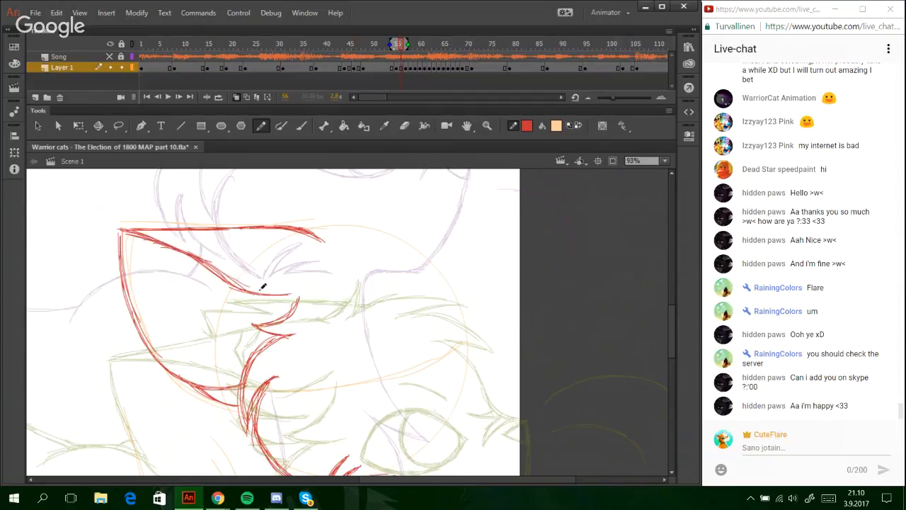
{"action": "left_click_drag", "start_coordinate": [212, 262], "coordinate": [298, 291]}
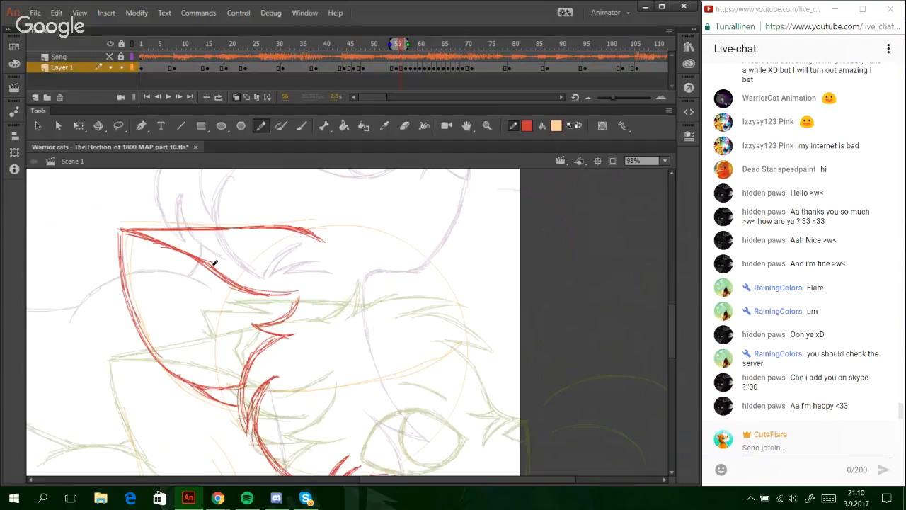
{"action": "left_click_drag", "start_coordinate": [162, 236], "coordinate": [189, 252]}
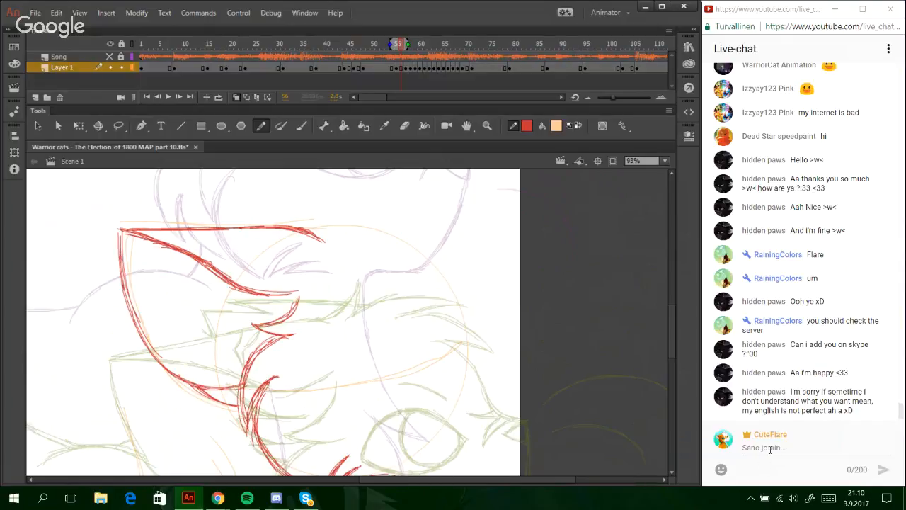
- Post "It's totally alright :3" in the live chat
{"action": "left_click", "coordinate": [769, 444]}
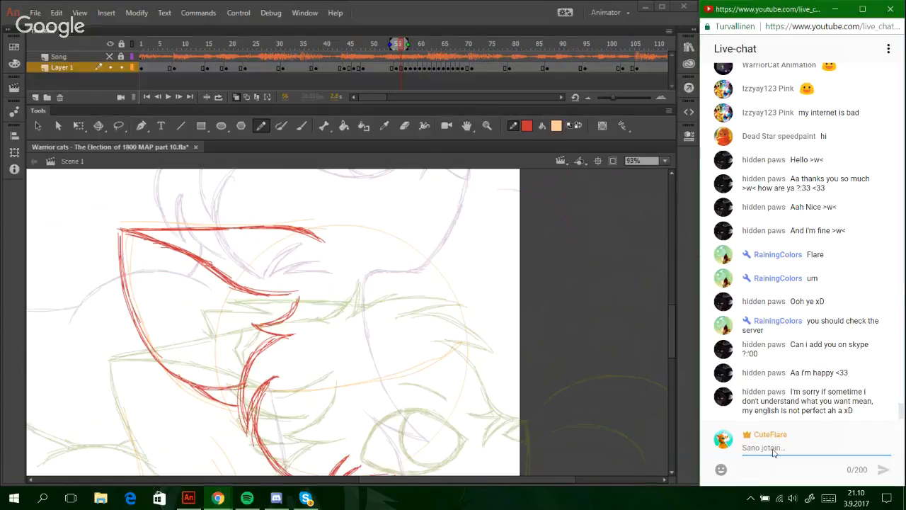
{"action": "type", "text": "It's totally alright :3"}
{"action": "key", "text": "Return"}
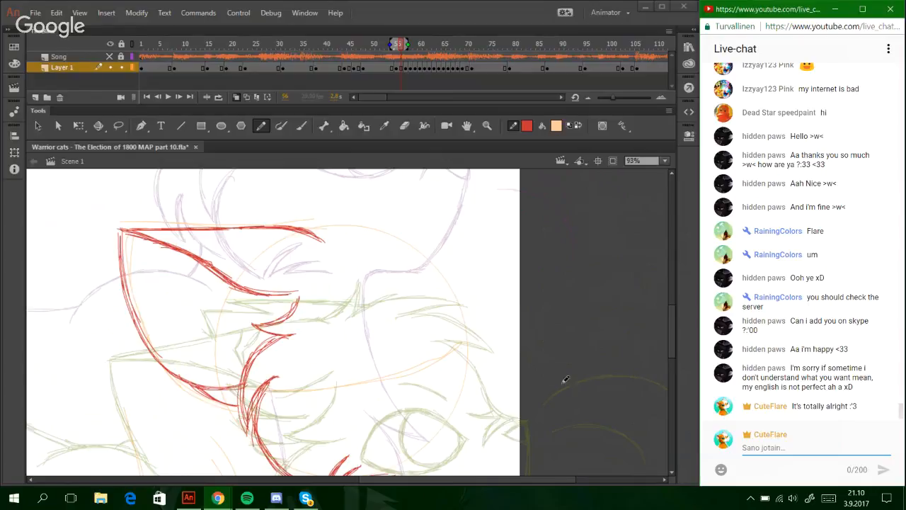
{"action": "left_click_drag", "start_coordinate": [275, 270], "coordinate": [359, 265]}
{"action": "key", "text": "ctrl+z"}
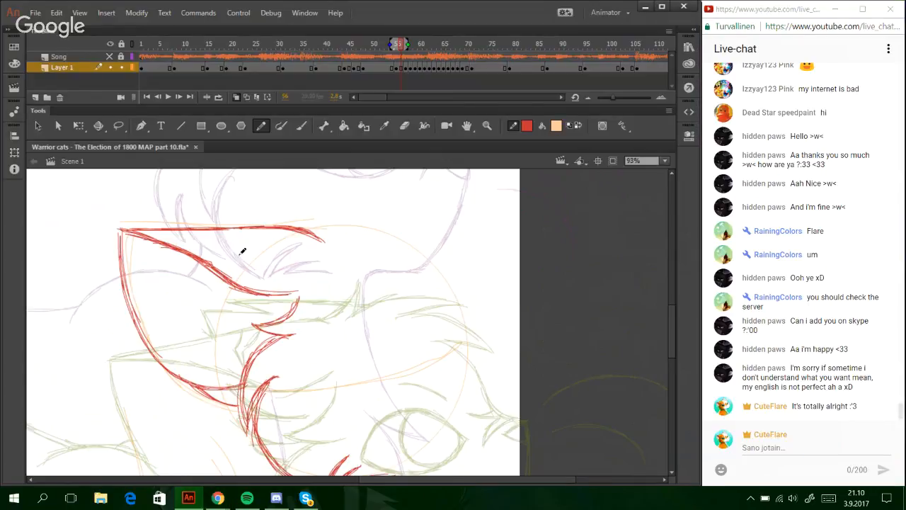
- Post "If you understand text better you can ask me to do that too x", then add red curves under the diagonal
{"action": "left_click", "coordinate": [788, 451]}
{"action": "type", "text": "I"}
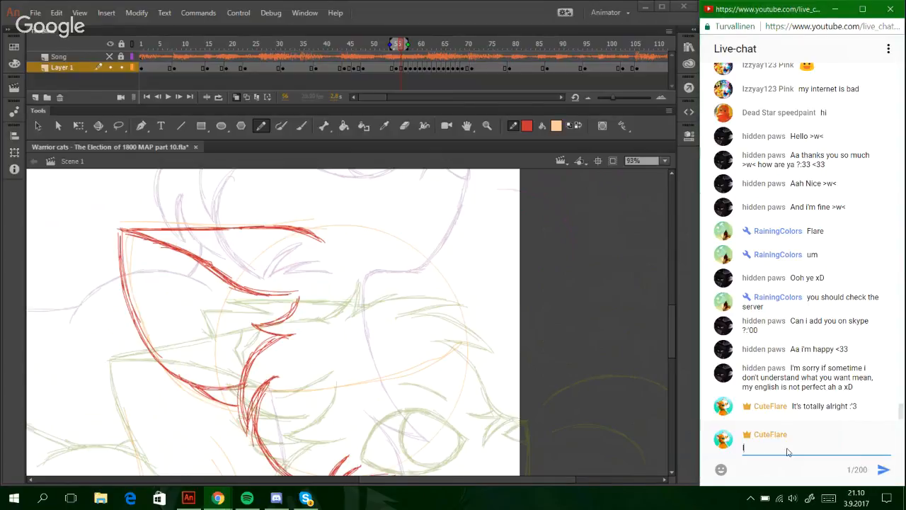
{"action": "type", "text": "f you understand text better you c"}
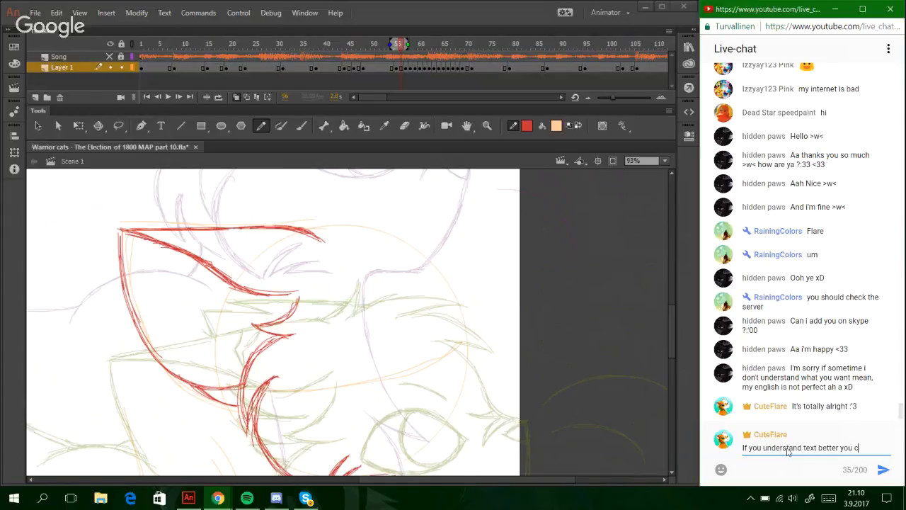
{"action": "type", "text": "an ask me to do t"}
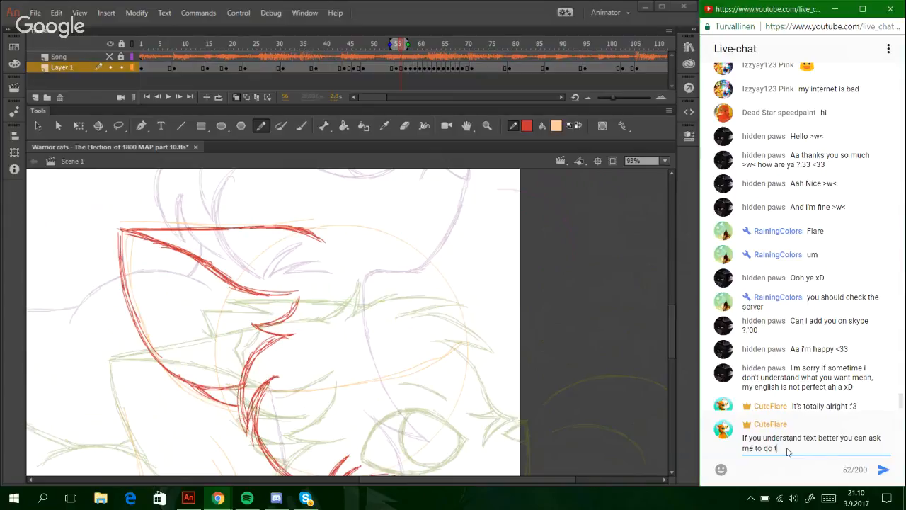
{"action": "type", "text": "hat too xD"}
{"action": "key", "text": "Return"}
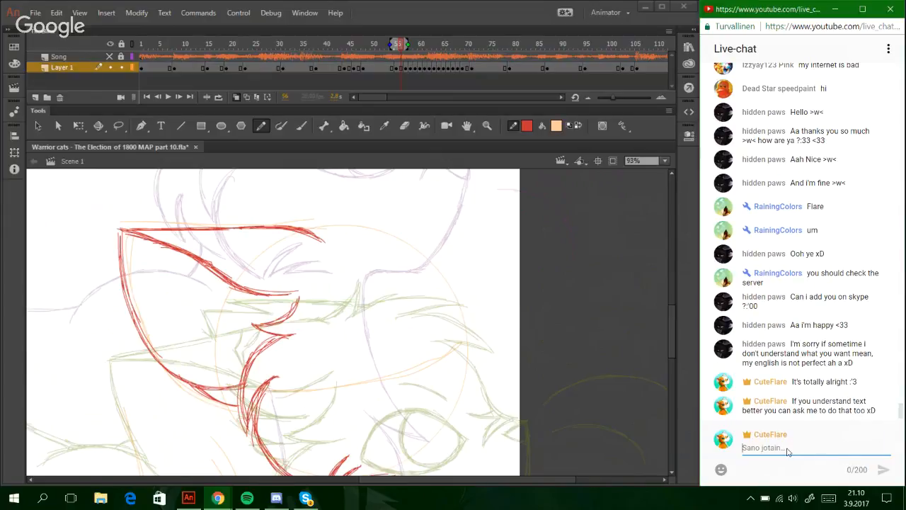
{"action": "left_click_drag", "start_coordinate": [212, 289], "coordinate": [271, 316]}
{"action": "left_click", "coordinate": [277, 498]}
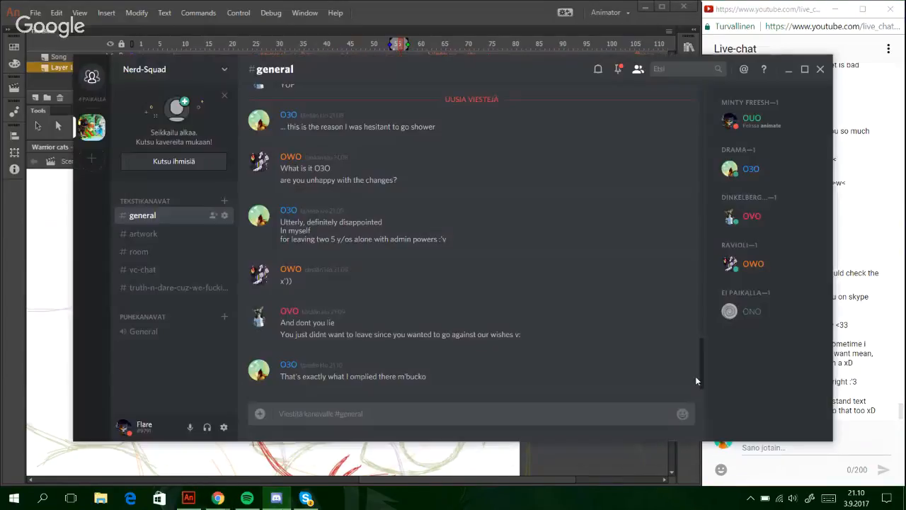
{"action": "left_click_drag", "start_coordinate": [451, 376], "coordinate": [281, 376]}
{"action": "left_click", "coordinate": [663, 368]}
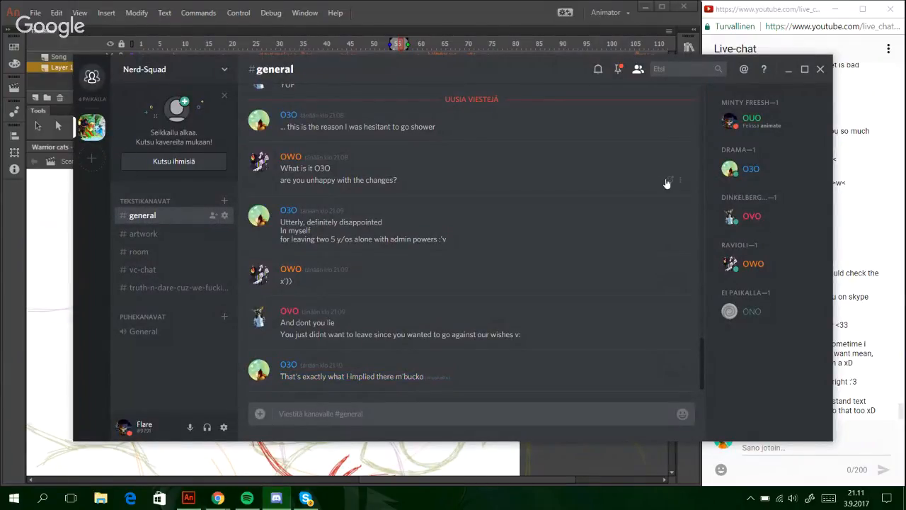
{"action": "left_click", "coordinate": [788, 69]}
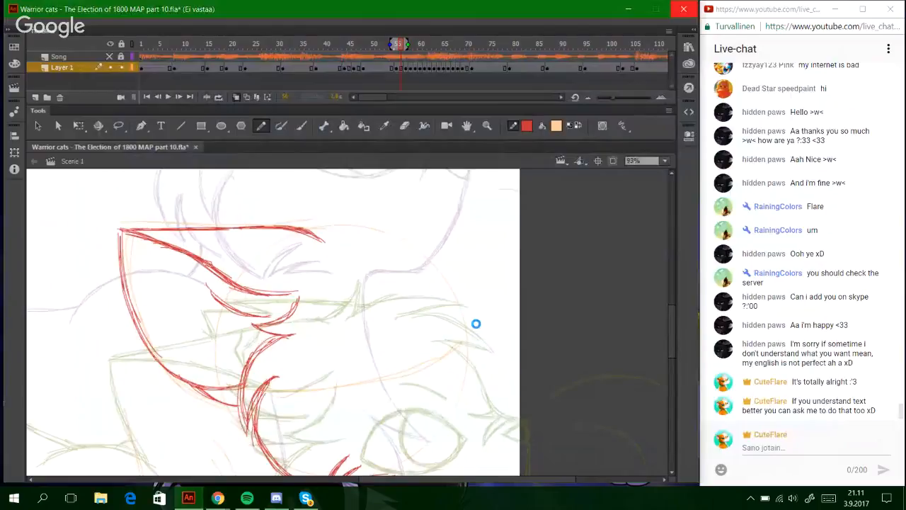
- Retrace the inner ear curve and darken the lower spike's curve in red
{"action": "key", "text": "XF86MonBrightnessUp"}
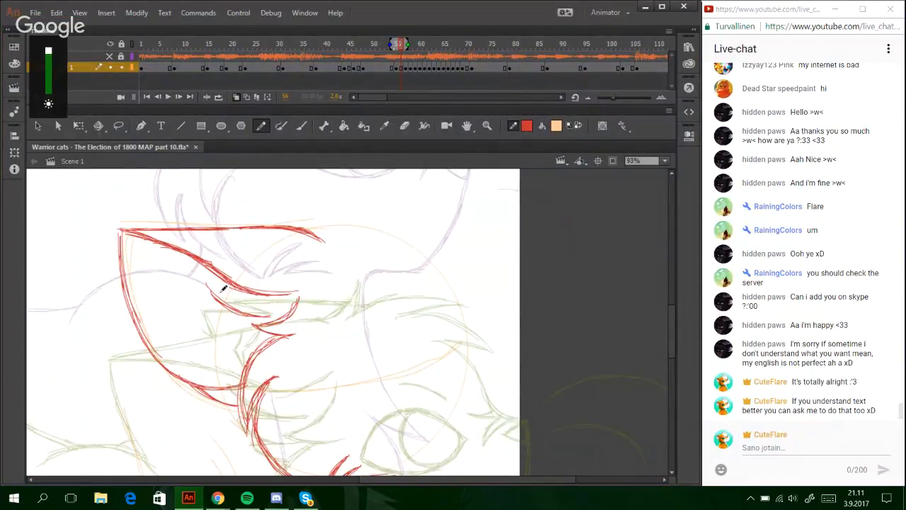
{"action": "mouse_move", "coordinate": [207, 283]}
{"action": "left_mouse_down"}
{"action": "mouse_move", "coordinate": [232, 306]}
{"action": "mouse_move", "coordinate": [230, 281]}
{"action": "left_mouse_up"}
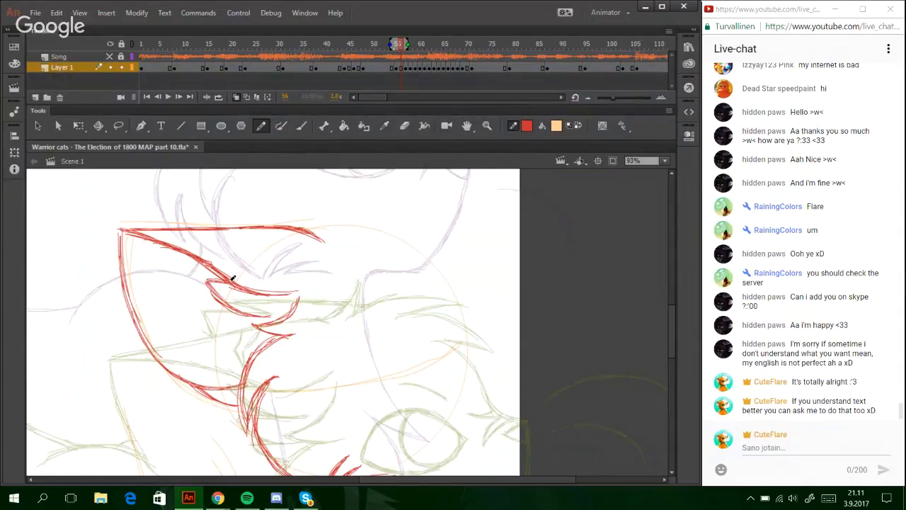
{"action": "left_click_drag", "start_coordinate": [245, 312], "coordinate": [210, 311]}
{"action": "mouse_move", "coordinate": [211, 311]}
{"action": "left_mouse_down"}
{"action": "mouse_move", "coordinate": [265, 333]}
{"action": "mouse_move", "coordinate": [254, 335]}
{"action": "mouse_move", "coordinate": [252, 351]}
{"action": "mouse_move", "coordinate": [265, 346]}
{"action": "left_mouse_up"}
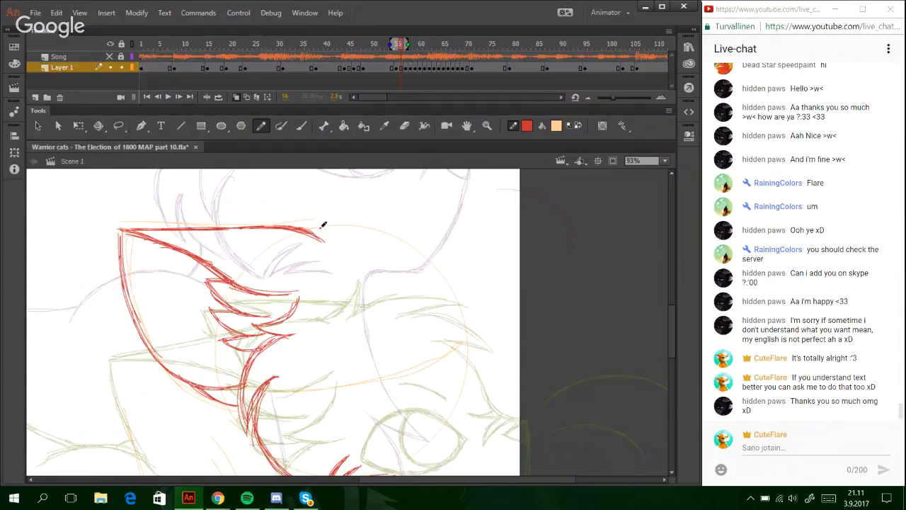
{"action": "left_click_drag", "start_coordinate": [316, 240], "coordinate": [337, 212]}
{"action": "key", "text": "ctrl+z"}
{"action": "mouse_move", "coordinate": [673, 332]}
{"action": "left_mouse_down"}
{"action": "mouse_move", "coordinate": [670, 302]}
{"action": "mouse_move", "coordinate": [677, 350]}
{"action": "mouse_move", "coordinate": [676, 339]}
{"action": "left_mouse_up"}
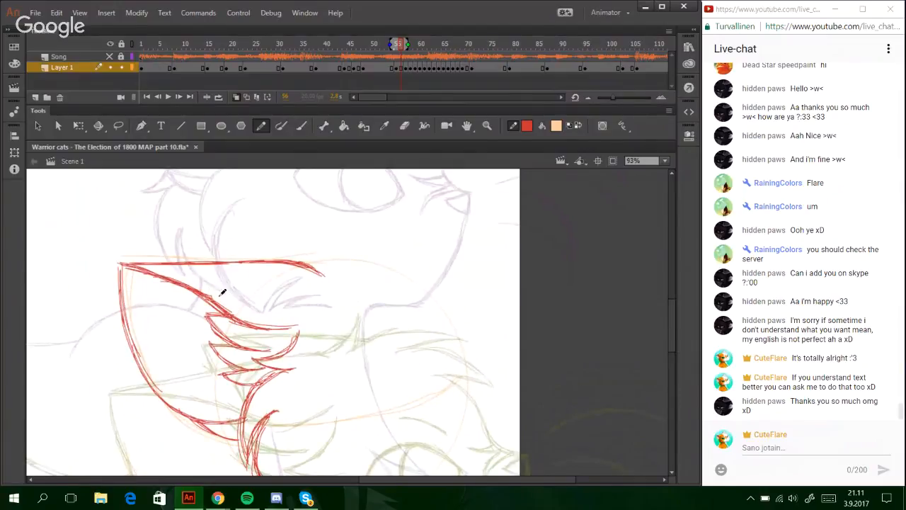
- Hide the Hangouts window and redraw the fur stroke from the V shape up to the head line
{"action": "mouse_move", "coordinate": [218, 497]}
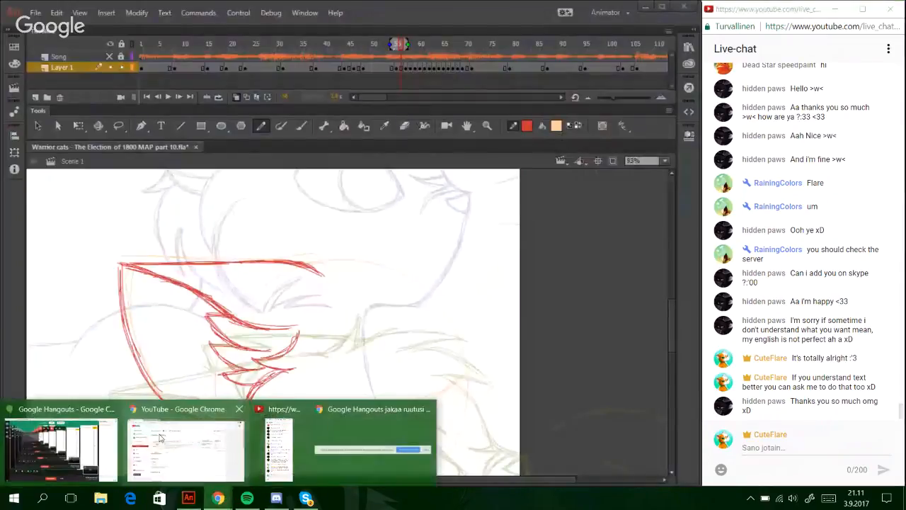
{"action": "left_click", "coordinate": [95, 449]}
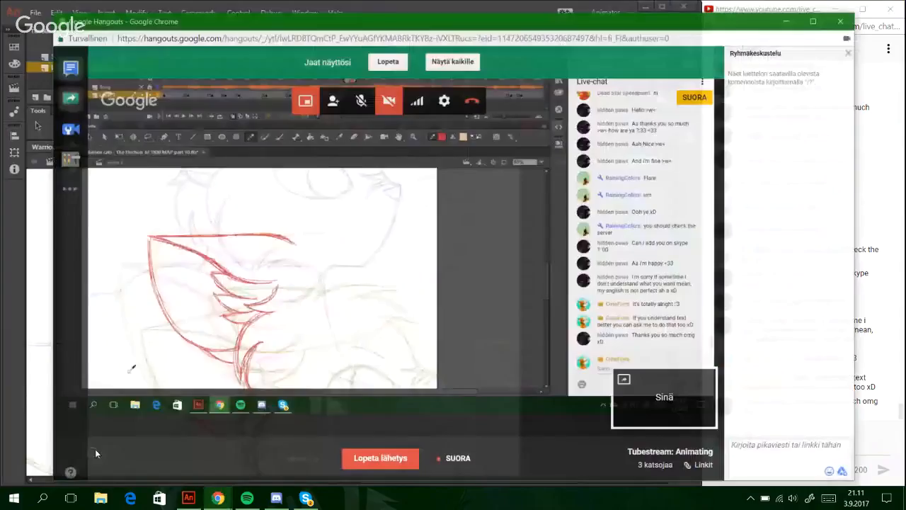
{"action": "left_click", "coordinate": [801, 9]}
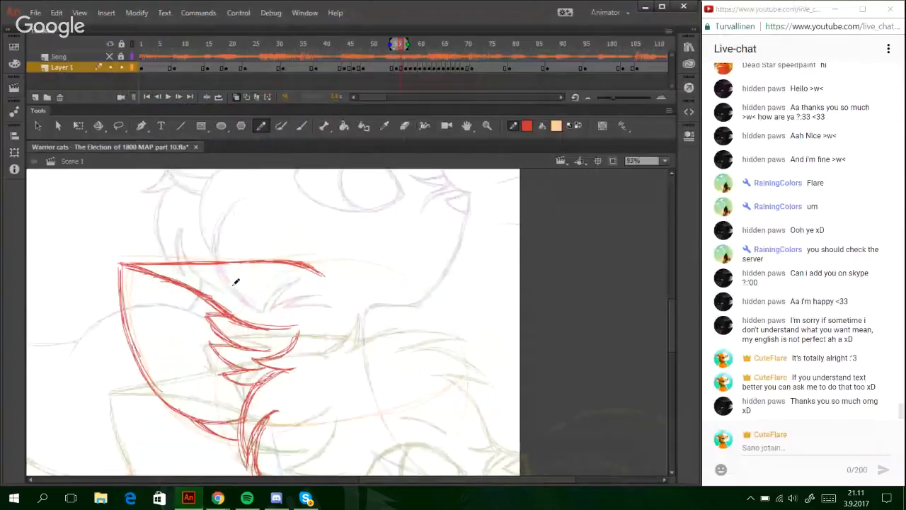
{"action": "key", "text": "ctrl+z"}
{"action": "left_click_drag", "start_coordinate": [229, 298], "coordinate": [242, 259]}
{"action": "key", "text": "ctrl+z"}
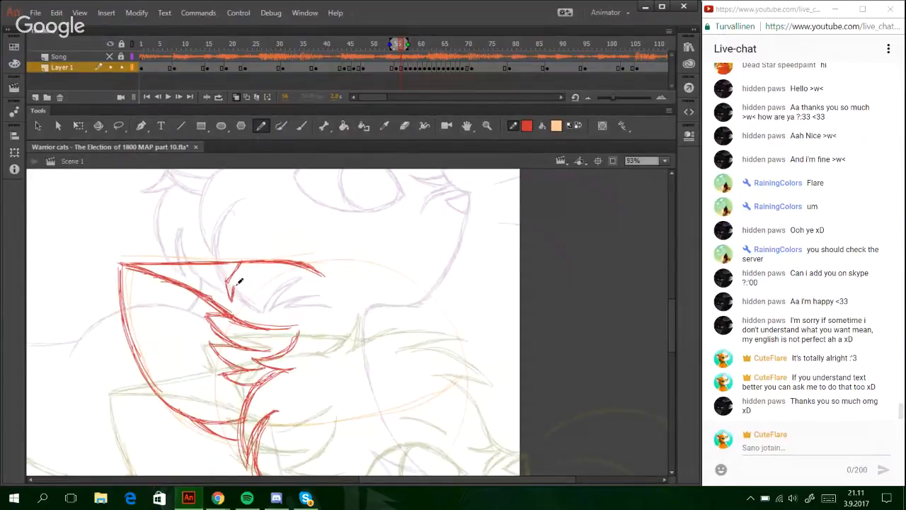
{"action": "left_click_drag", "start_coordinate": [238, 281], "coordinate": [259, 261]}
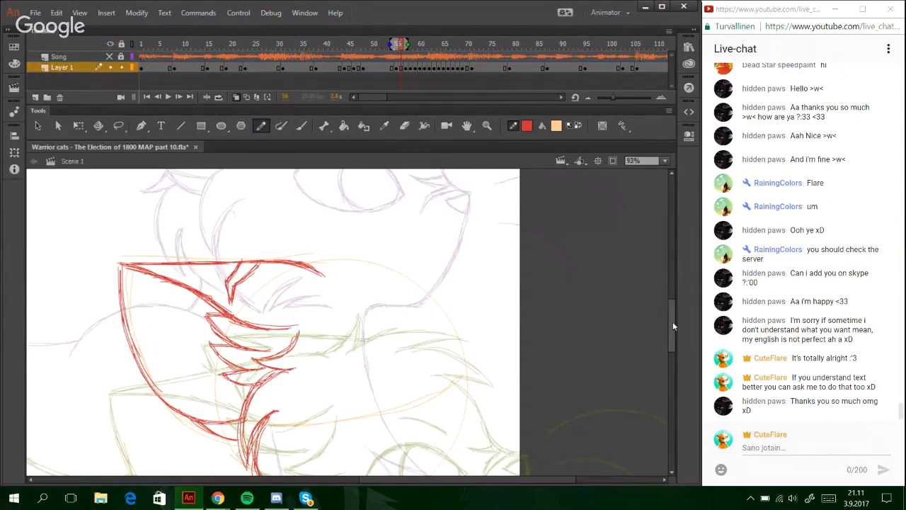
- Draw a longer curved red fur tuft extending to the right
{"action": "mouse_move", "coordinate": [672, 321]}
{"action": "left_mouse_down"}
{"action": "mouse_move", "coordinate": [669, 295]}
{"action": "mouse_move", "coordinate": [671, 350]}
{"action": "mouse_move", "coordinate": [640, 283]}
{"action": "mouse_move", "coordinate": [649, 350]}
{"action": "mouse_move", "coordinate": [645, 322]}
{"action": "left_mouse_up"}
{"action": "mouse_move", "coordinate": [314, 269]}
{"action": "left_mouse_down"}
{"action": "mouse_move", "coordinate": [338, 241]}
{"action": "mouse_move", "coordinate": [332, 273]}
{"action": "mouse_move", "coordinate": [339, 242]}
{"action": "mouse_move", "coordinate": [405, 259]}
{"action": "left_mouse_up"}
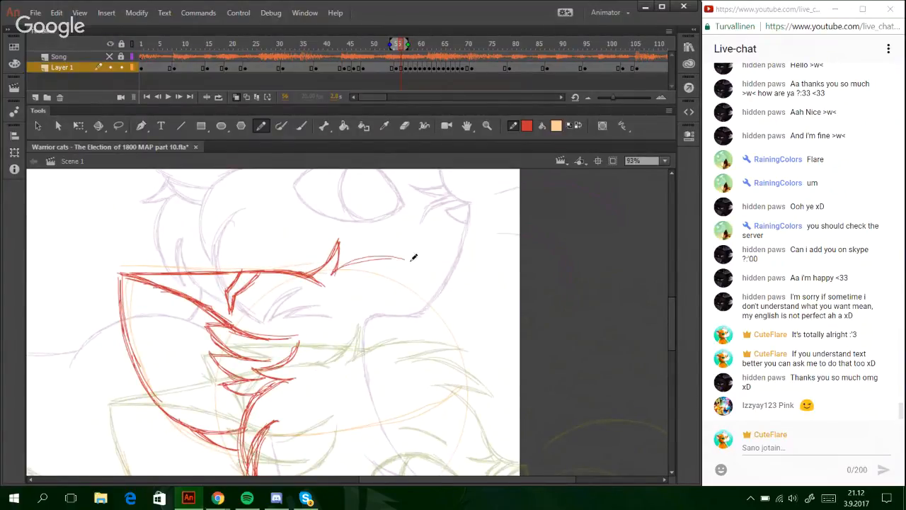
{"action": "key", "text": "ctrl+z"}
{"action": "mouse_move", "coordinate": [335, 275]}
{"action": "left_mouse_down"}
{"action": "mouse_move", "coordinate": [371, 258]}
{"action": "mouse_move", "coordinate": [426, 265]}
{"action": "mouse_move", "coordinate": [440, 268]}
{"action": "mouse_move", "coordinate": [411, 263]}
{"action": "mouse_move", "coordinate": [416, 276]}
{"action": "mouse_move", "coordinate": [437, 283]}
{"action": "mouse_move", "coordinate": [420, 281]}
{"action": "mouse_move", "coordinate": [460, 296]}
{"action": "mouse_move", "coordinate": [413, 292]}
{"action": "left_mouse_up"}
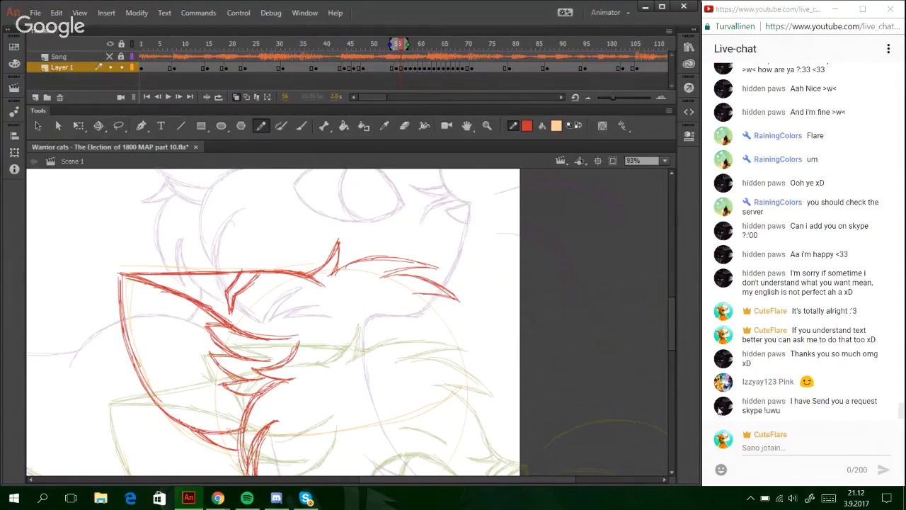
- Sketch the fur ruff curving down-right, ending in a zigzag tip
{"action": "mouse_move", "coordinate": [669, 324]}
{"action": "left_mouse_down"}
{"action": "mouse_move", "coordinate": [675, 363]}
{"action": "mouse_move", "coordinate": [672, 356]}
{"action": "left_mouse_up"}
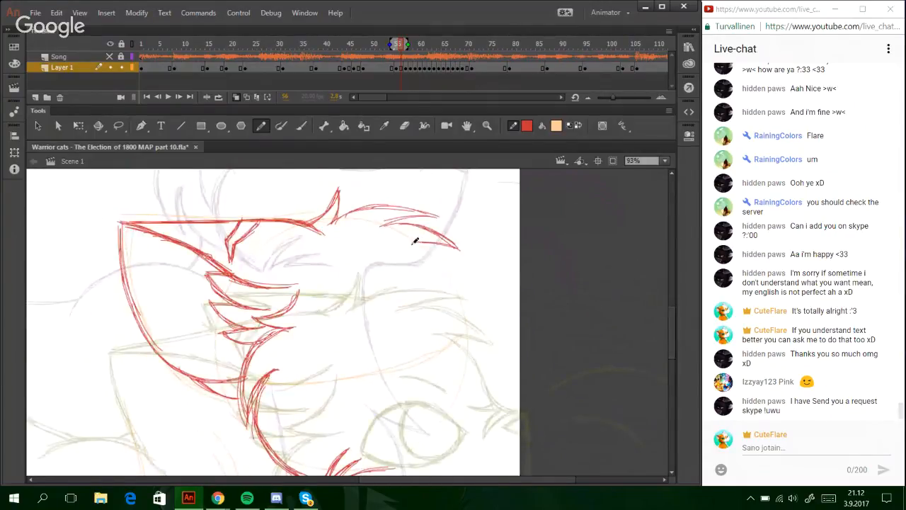
{"action": "left_click_drag", "start_coordinate": [413, 244], "coordinate": [460, 274]}
{"action": "left_click_drag", "start_coordinate": [414, 243], "coordinate": [466, 305]}
{"action": "left_click_drag", "start_coordinate": [446, 259], "coordinate": [470, 315]}
{"action": "mouse_move", "coordinate": [458, 267]}
{"action": "left_mouse_down"}
{"action": "mouse_move", "coordinate": [471, 310]}
{"action": "mouse_move", "coordinate": [465, 283]}
{"action": "mouse_move", "coordinate": [482, 321]}
{"action": "mouse_move", "coordinate": [472, 298]}
{"action": "mouse_move", "coordinate": [508, 333]}
{"action": "mouse_move", "coordinate": [479, 315]}
{"action": "mouse_move", "coordinate": [503, 328]}
{"action": "left_mouse_up"}
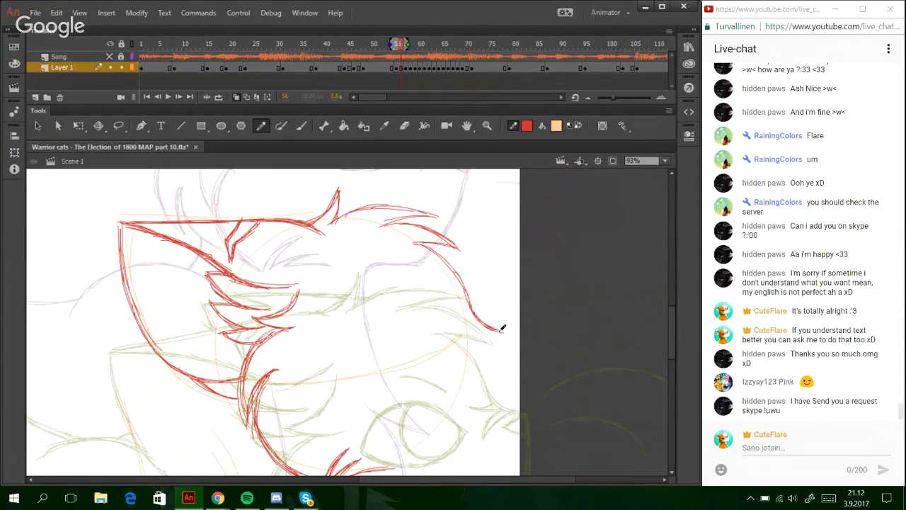
{"action": "left_click_drag", "start_coordinate": [443, 252], "coordinate": [464, 289]}
{"action": "left_click_drag", "start_coordinate": [385, 226], "coordinate": [434, 218]}
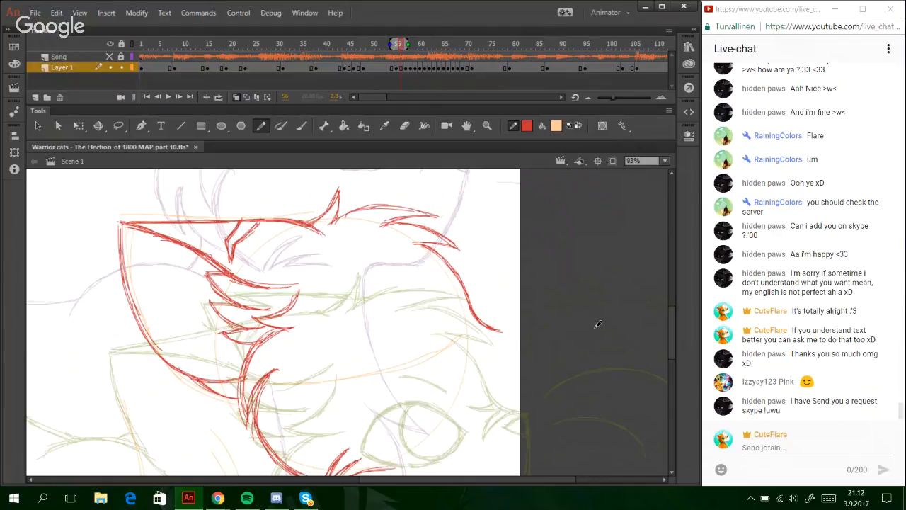
{"action": "mouse_move", "coordinate": [674, 335]}
{"action": "left_mouse_down"}
{"action": "mouse_move", "coordinate": [669, 314]}
{"action": "mouse_move", "coordinate": [669, 378]}
{"action": "mouse_move", "coordinate": [665, 352]}
{"action": "left_mouse_up"}
{"action": "mouse_move", "coordinate": [481, 276]}
{"action": "left_mouse_down"}
{"action": "mouse_move", "coordinate": [499, 268]}
{"action": "mouse_move", "coordinate": [482, 275]}
{"action": "mouse_move", "coordinate": [499, 283]}
{"action": "left_mouse_up"}
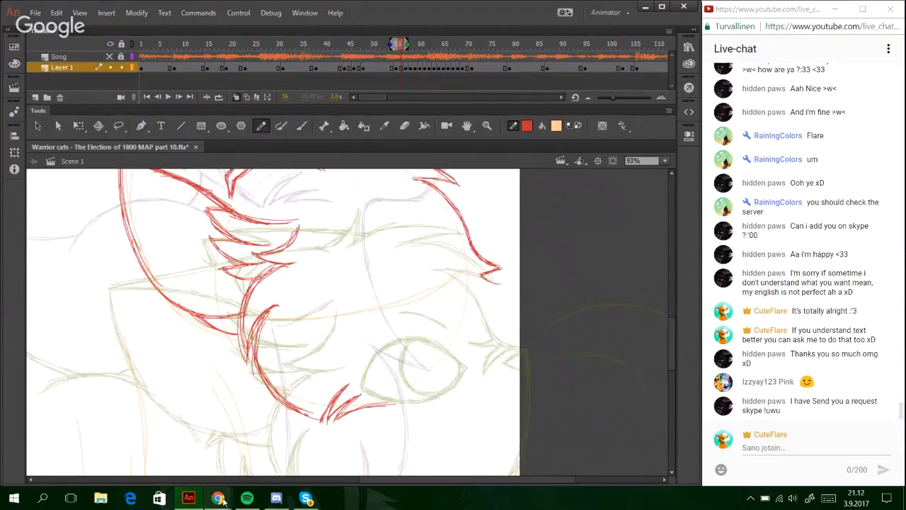
- Play "Friends" from the top of Spotify's Kappaleet list, then minimise the player
{"action": "left_click", "coordinate": [247, 499]}
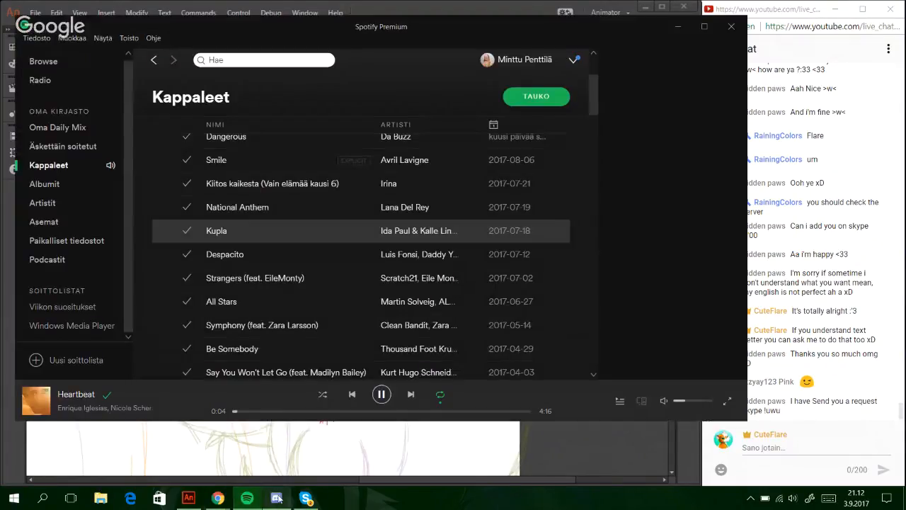
{"action": "mouse_move", "coordinate": [596, 105]}
{"action": "left_mouse_down"}
{"action": "mouse_move", "coordinate": [595, 90]}
{"action": "mouse_move", "coordinate": [598, 157]}
{"action": "mouse_move", "coordinate": [590, 89]}
{"action": "left_mouse_up"}
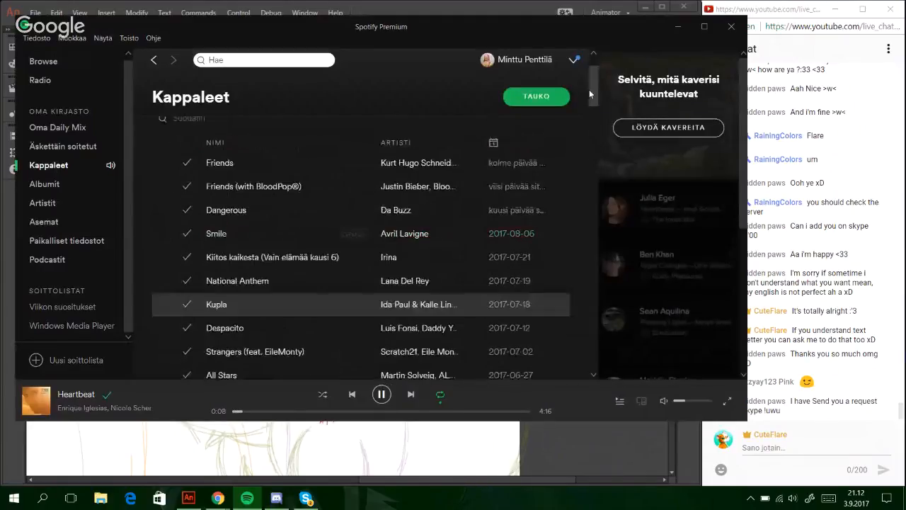
{"action": "left_click", "coordinate": [164, 232]}
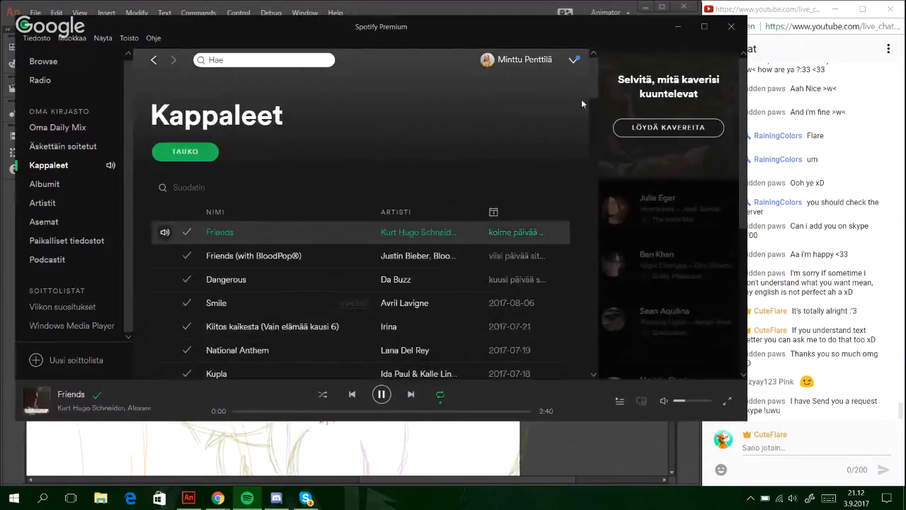
{"action": "left_click", "coordinate": [685, 31]}
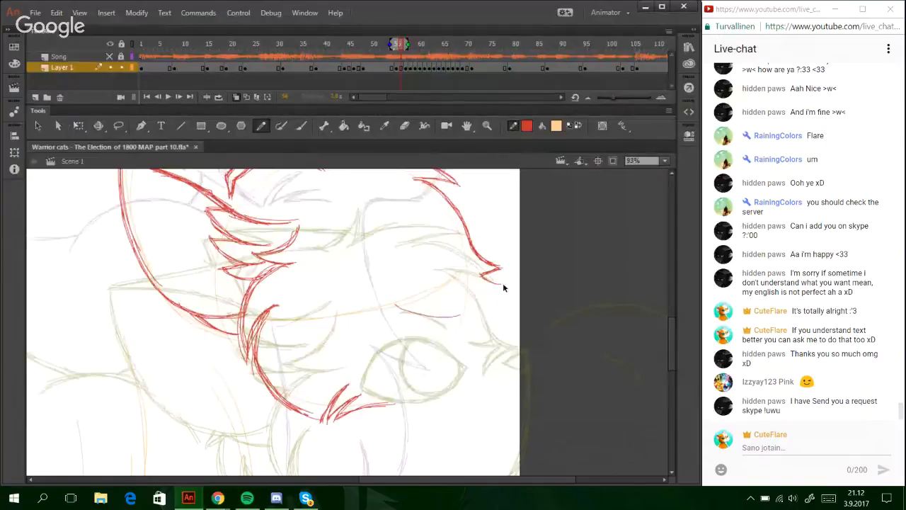
- Close off the fur tip with a short line and add a thin diagonal stroke
{"action": "key", "text": "ctrl+z"}
{"action": "mouse_move", "coordinate": [482, 275]}
{"action": "left_mouse_down"}
{"action": "mouse_move", "coordinate": [499, 285]}
{"action": "mouse_move", "coordinate": [502, 267]}
{"action": "left_mouse_up"}
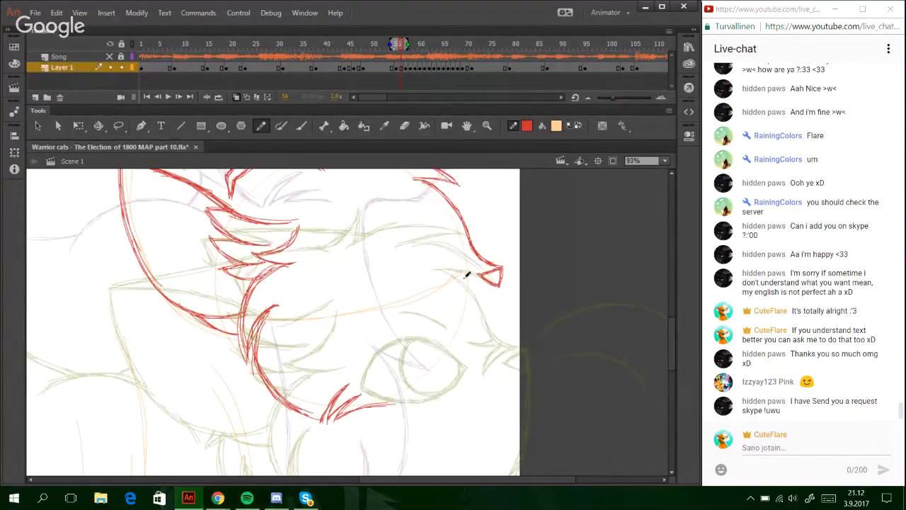
{"action": "mouse_move", "coordinate": [672, 339]}
{"action": "left_mouse_down"}
{"action": "mouse_move", "coordinate": [672, 301]}
{"action": "mouse_move", "coordinate": [658, 285]}
{"action": "mouse_move", "coordinate": [670, 316]}
{"action": "left_mouse_up"}
{"action": "mouse_move", "coordinate": [414, 354]}
{"action": "left_mouse_down"}
{"action": "mouse_move", "coordinate": [393, 331]}
{"action": "mouse_move", "coordinate": [415, 347]}
{"action": "mouse_move", "coordinate": [316, 288]}
{"action": "mouse_move", "coordinate": [272, 279]}
{"action": "mouse_move", "coordinate": [254, 321]}
{"action": "mouse_move", "coordinate": [261, 286]}
{"action": "left_mouse_up"}
- Draw the spiky red fur crest rising above the head line
{"action": "left_click_drag", "start_coordinate": [264, 344], "coordinate": [260, 292]}
{"action": "key", "text": "ctrl+z"}
{"action": "key", "text": "ctrl+z"}
{"action": "left_click_drag", "start_coordinate": [264, 344], "coordinate": [266, 286]}
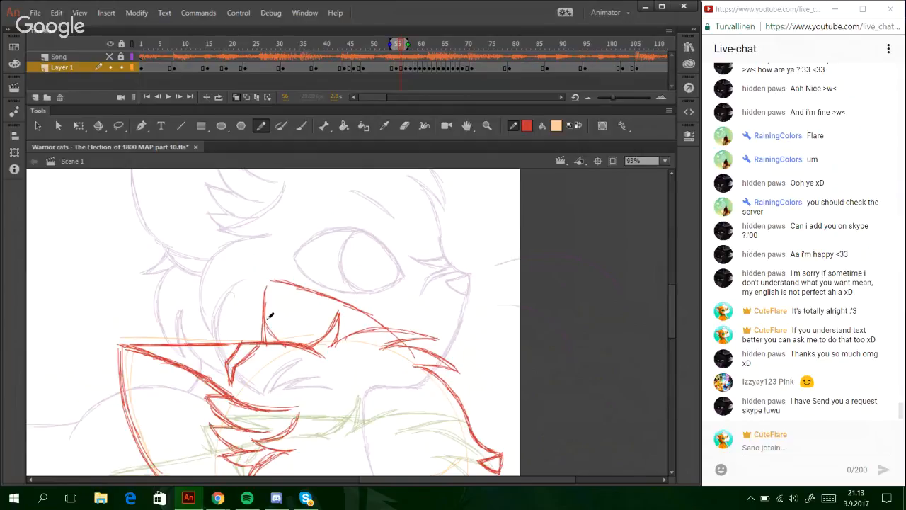
{"action": "left_click_drag", "start_coordinate": [266, 318], "coordinate": [276, 340]}
{"action": "mouse_move", "coordinate": [278, 304]}
{"action": "left_mouse_down"}
{"action": "mouse_move", "coordinate": [286, 339]}
{"action": "mouse_move", "coordinate": [278, 293]}
{"action": "mouse_move", "coordinate": [335, 316]}
{"action": "mouse_move", "coordinate": [314, 296]}
{"action": "mouse_move", "coordinate": [336, 318]}
{"action": "mouse_move", "coordinate": [311, 293]}
{"action": "mouse_move", "coordinate": [330, 308]}
{"action": "mouse_move", "coordinate": [319, 293]}
{"action": "mouse_move", "coordinate": [358, 310]}
{"action": "left_mouse_up"}
{"action": "left_click_drag", "start_coordinate": [308, 294], "coordinate": [389, 331]}
{"action": "left_click_drag", "start_coordinate": [346, 307], "coordinate": [410, 349]}
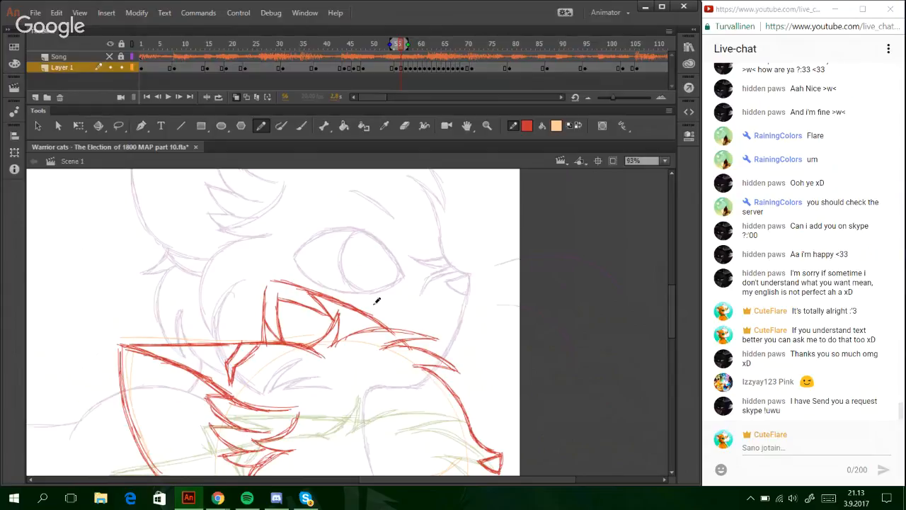
- Erase the stray vertical stroke above the crest and return to the Pencil
{"action": "left_click", "coordinate": [406, 129]}
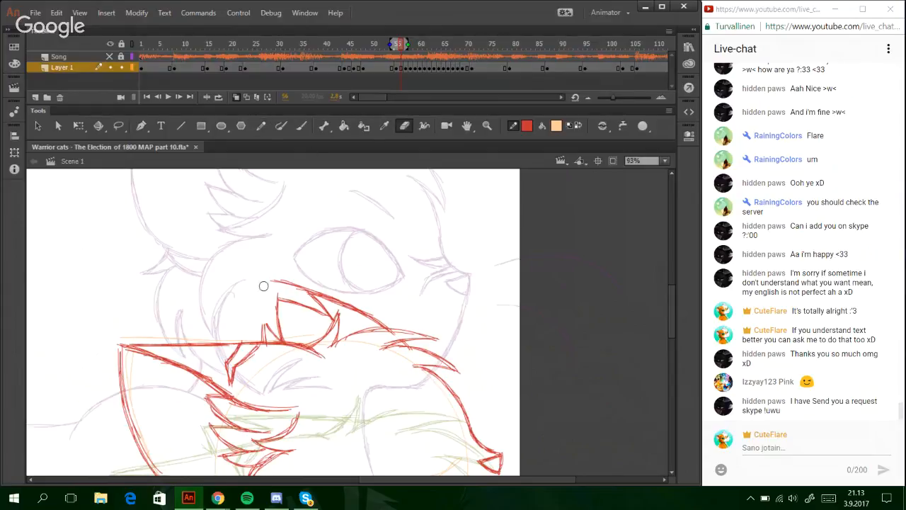
{"action": "mouse_move", "coordinate": [265, 319]}
{"action": "left_mouse_down"}
{"action": "mouse_move", "coordinate": [265, 270]}
{"action": "mouse_move", "coordinate": [298, 286]}
{"action": "left_mouse_up"}
{"action": "left_click", "coordinate": [261, 125]}
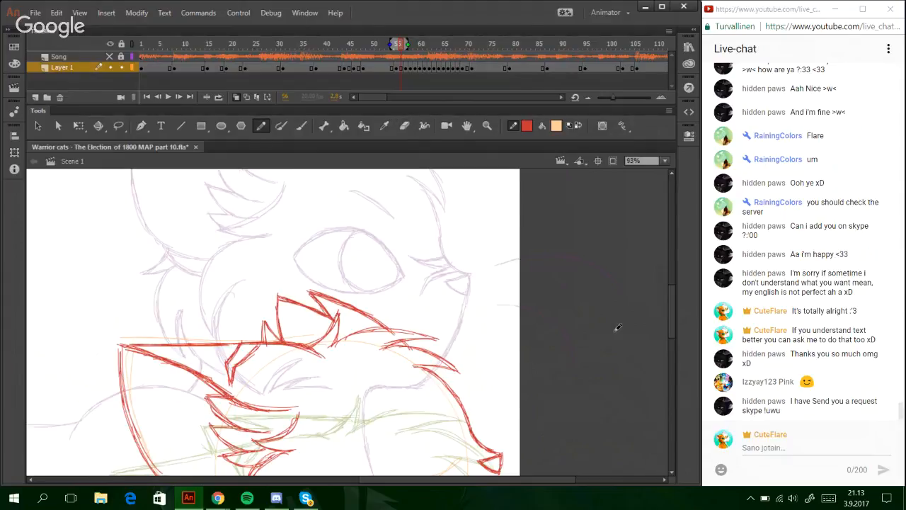
{"action": "scroll", "coordinate": [676, 338], "scroll_direction": "down", "scroll_amount": 1}
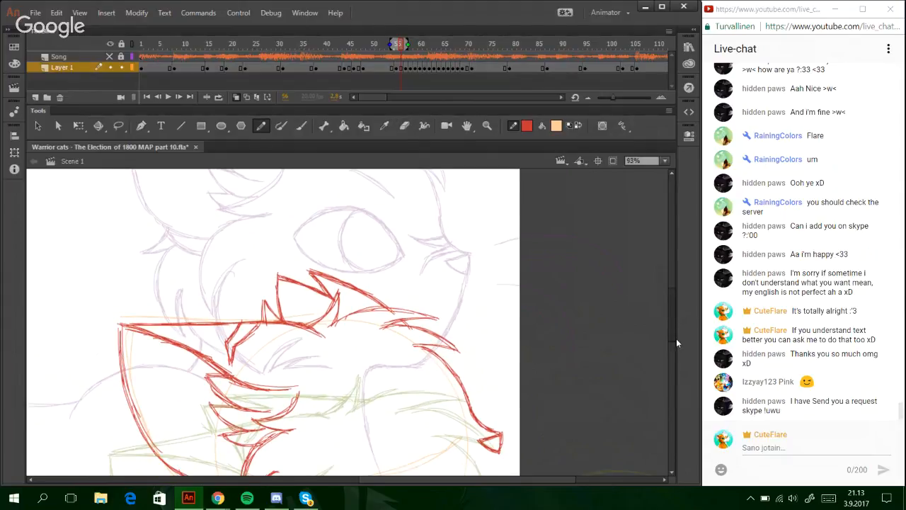
{"action": "left_click_drag", "start_coordinate": [675, 339], "coordinate": [675, 430]}
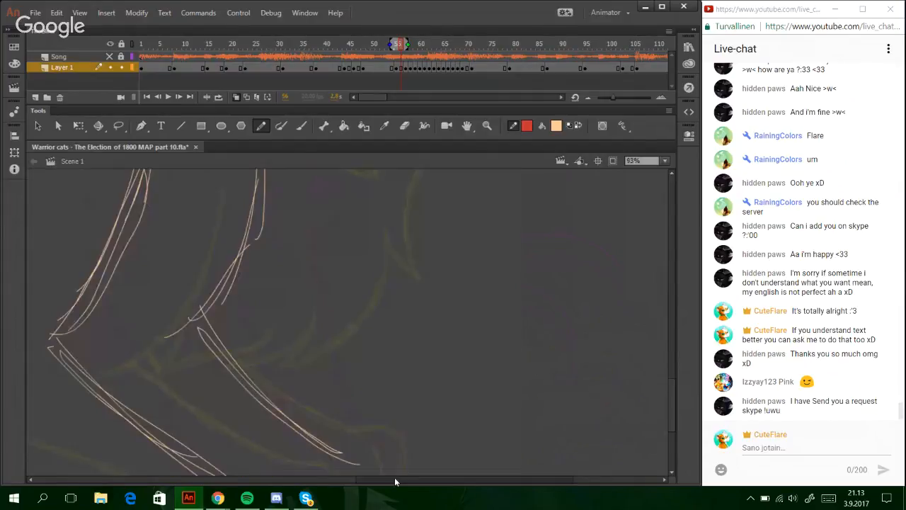
- Zoom the stage out to 50% and sketch a short red curve on the chest
{"action": "left_click_drag", "start_coordinate": [394, 479], "coordinate": [299, 479]}
{"action": "left_click", "coordinate": [664, 162]}
{"action": "left_click", "coordinate": [641, 226]}
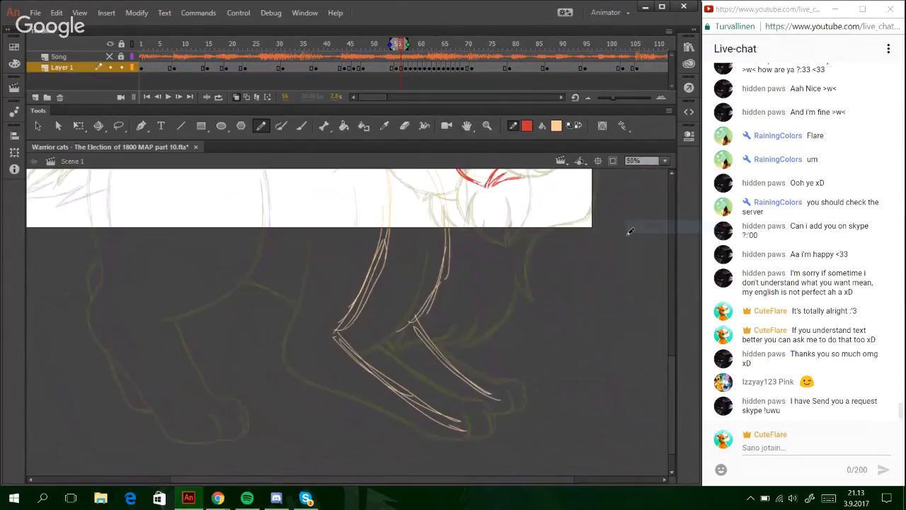
{"action": "left_click", "coordinate": [670, 317]}
{"action": "left_click_drag", "start_coordinate": [671, 320], "coordinate": [667, 386]}
{"action": "mouse_move", "coordinate": [343, 250]}
{"action": "left_mouse_down"}
{"action": "mouse_move", "coordinate": [391, 243]}
{"action": "mouse_move", "coordinate": [351, 250]}
{"action": "mouse_move", "coordinate": [376, 242]}
{"action": "mouse_move", "coordinate": [398, 250]}
{"action": "mouse_move", "coordinate": [359, 245]}
{"action": "mouse_move", "coordinate": [406, 259]}
{"action": "mouse_move", "coordinate": [373, 246]}
{"action": "mouse_move", "coordinate": [385, 244]}
{"action": "mouse_move", "coordinate": [412, 262]}
{"action": "left_mouse_up"}
{"action": "key", "text": "ctrl+z"}
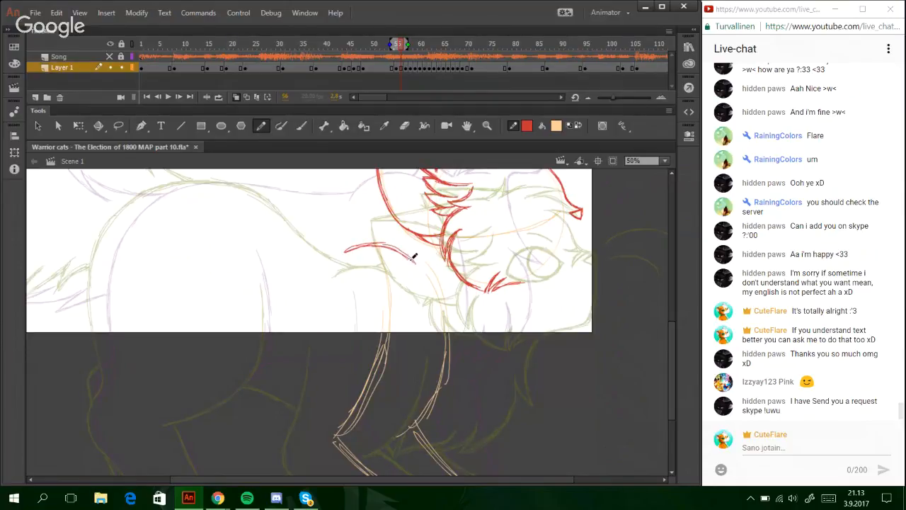
{"action": "mouse_move", "coordinate": [369, 243]}
{"action": "left_mouse_down"}
{"action": "mouse_move", "coordinate": [396, 250]}
{"action": "mouse_move", "coordinate": [365, 247]}
{"action": "left_mouse_up"}
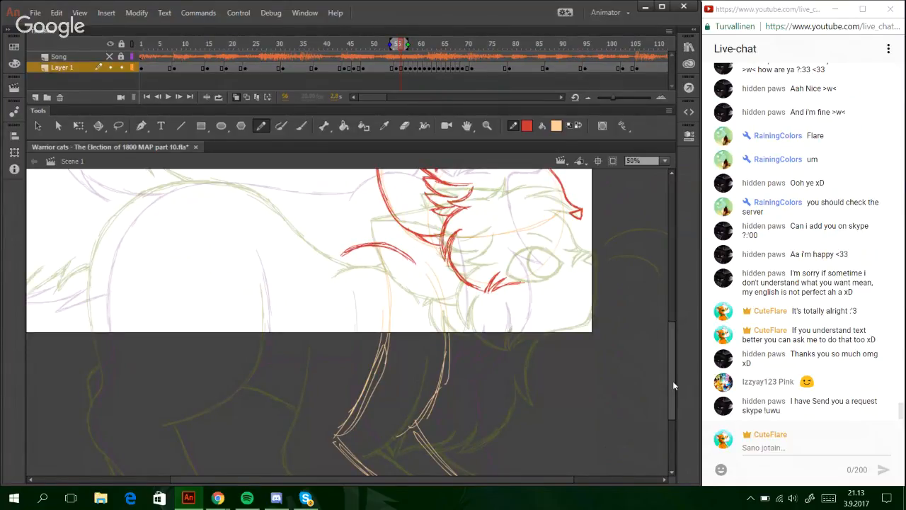
- Trace a shorter slanted red front leg line and extend it toward the paw
{"action": "left_click_drag", "start_coordinate": [672, 381], "coordinate": [676, 390]}
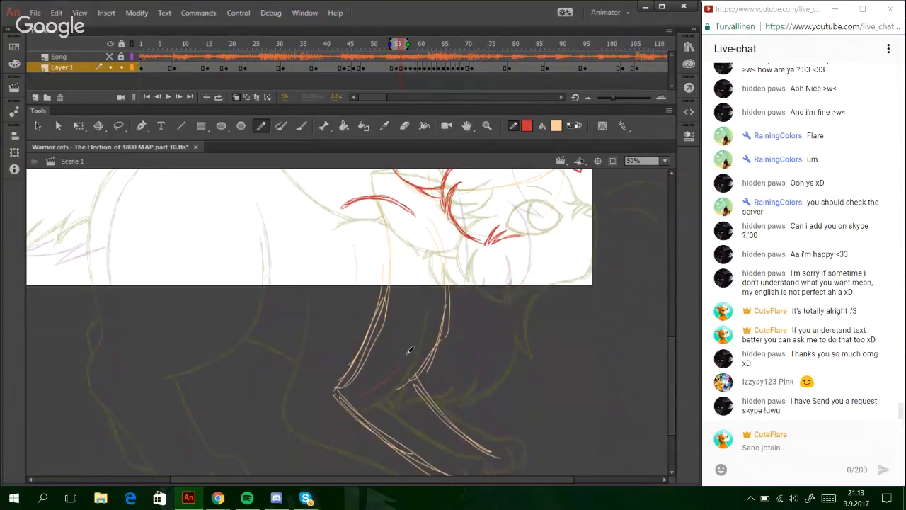
{"action": "mouse_move", "coordinate": [375, 390]}
{"action": "left_mouse_down"}
{"action": "mouse_move", "coordinate": [368, 395]}
{"action": "mouse_move", "coordinate": [398, 377]}
{"action": "left_mouse_up"}
{"action": "key", "text": "ctrl+z"}
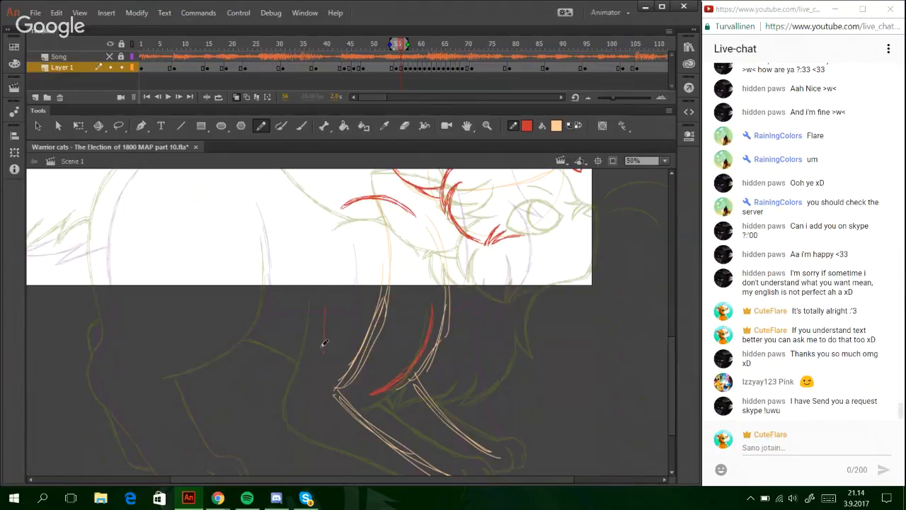
{"action": "left_click_drag", "start_coordinate": [322, 347], "coordinate": [320, 364]}
{"action": "left_click_drag", "start_coordinate": [323, 299], "coordinate": [322, 330]}
{"action": "key", "text": "ctrl+z"}
{"action": "left_click_drag", "start_coordinate": [327, 296], "coordinate": [322, 339]}
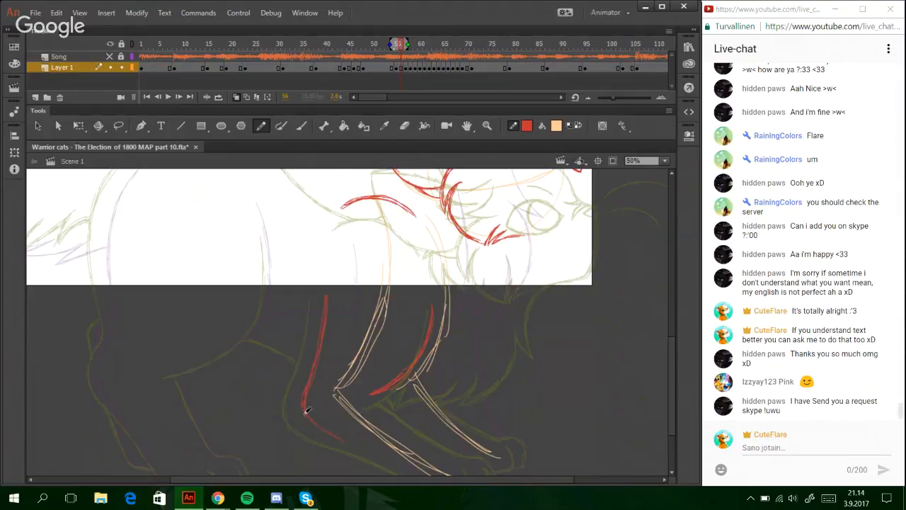
{"action": "mouse_move", "coordinate": [306, 394]}
{"action": "left_mouse_down"}
{"action": "mouse_move", "coordinate": [335, 431]}
{"action": "mouse_move", "coordinate": [381, 455]}
{"action": "left_mouse_up"}
{"action": "left_click_drag", "start_coordinate": [334, 431], "coordinate": [418, 477]}
{"action": "left_click_drag", "start_coordinate": [675, 374], "coordinate": [675, 404]}
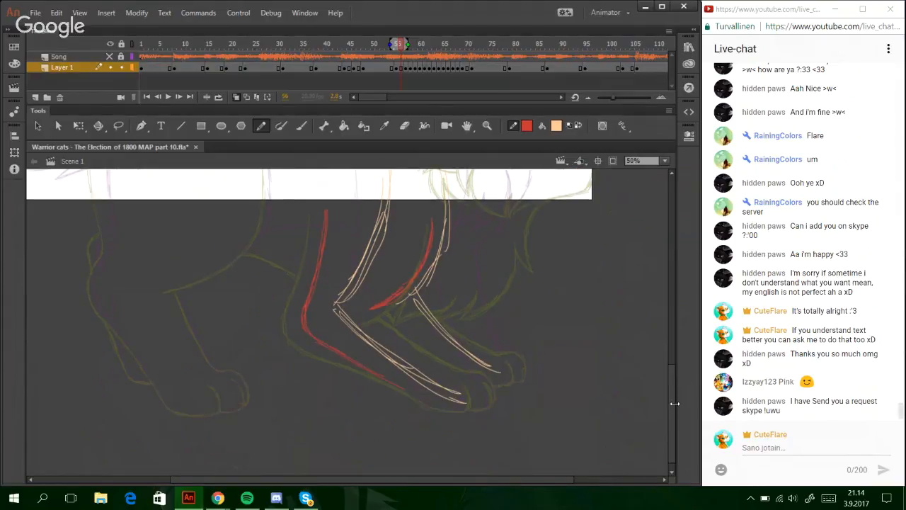
{"action": "left_click_drag", "start_coordinate": [405, 388], "coordinate": [430, 403]}
- Nudge the left red leg stroke left and up, then skew its bottom to lean right
{"action": "scroll", "coordinate": [668, 363], "scroll_direction": "up", "scroll_amount": 1}
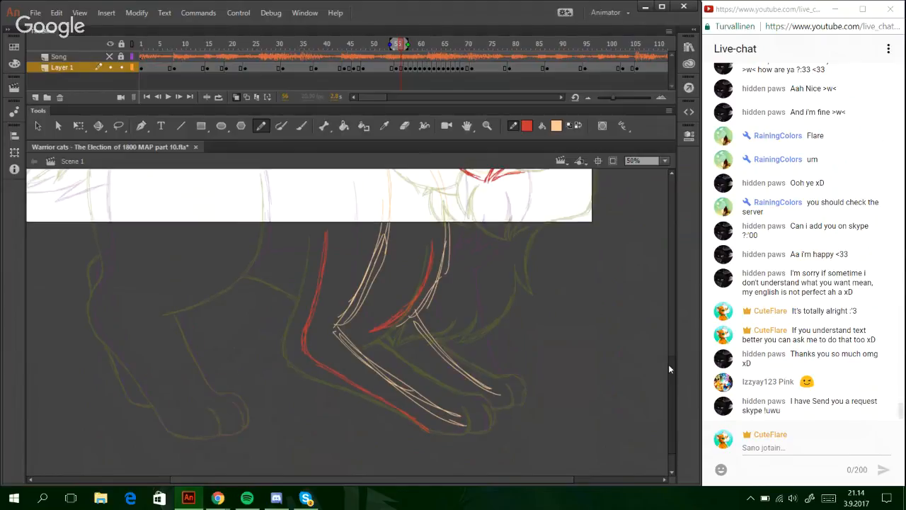
{"action": "scroll", "coordinate": [668, 364], "scroll_direction": "up", "scroll_amount": 3}
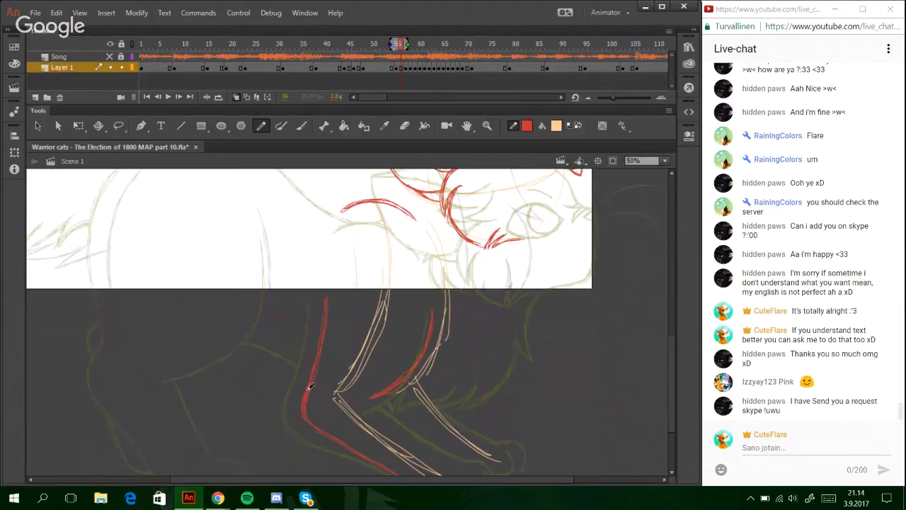
{"action": "mouse_move", "coordinate": [279, 257]}
{"action": "left_mouse_down"}
{"action": "mouse_move", "coordinate": [333, 460]}
{"action": "mouse_move", "coordinate": [324, 333]}
{"action": "mouse_move", "coordinate": [340, 451]}
{"action": "left_mouse_up"}
{"action": "key", "text": "Left"}
{"action": "key", "text": "Left"}
{"action": "key", "text": "Left"}
{"action": "key", "text": "Left"}
{"action": "key", "text": "Left"}
{"action": "key", "text": "Left"}
{"action": "key", "text": "Left"}
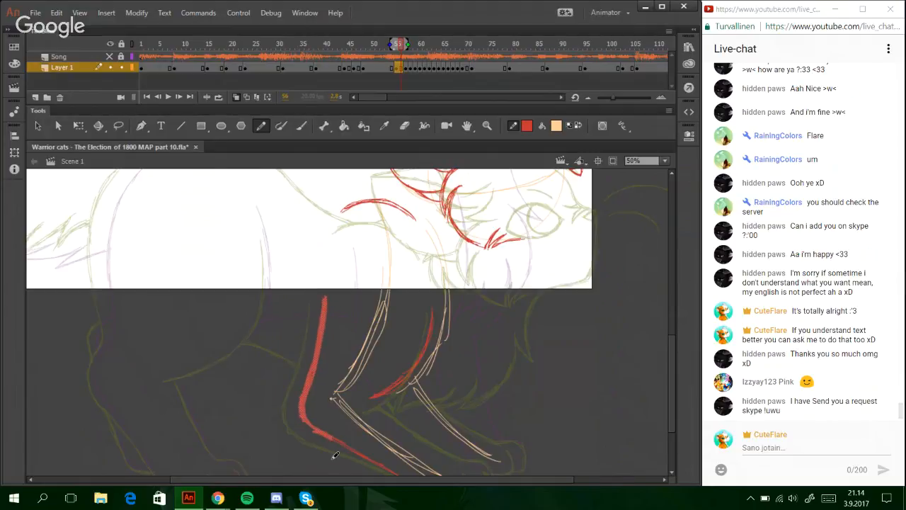
{"action": "key", "text": "Up"}
{"action": "key", "text": "Up"}
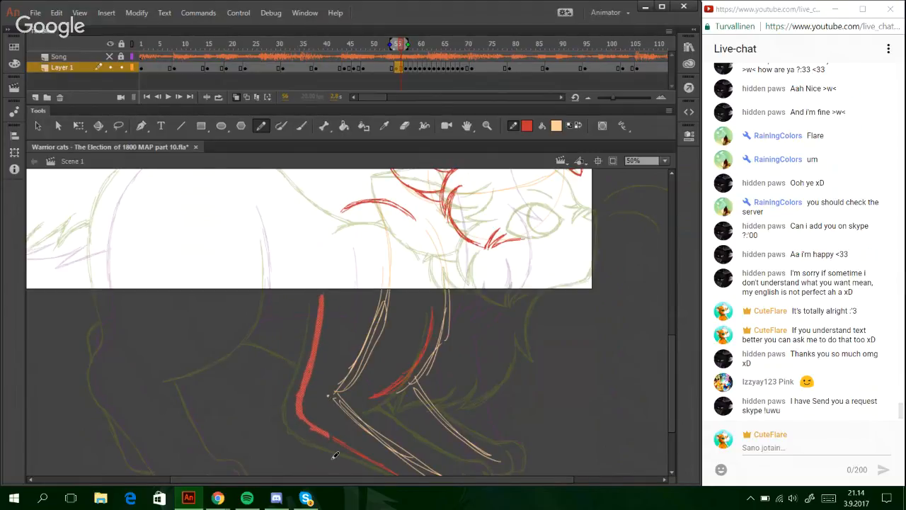
{"action": "key", "text": "Left"}
{"action": "key", "text": "Left"}
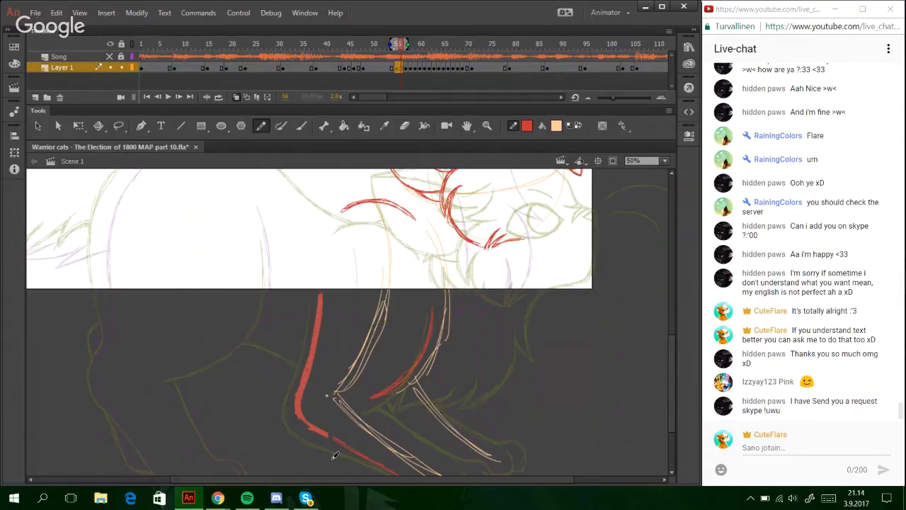
{"action": "left_click", "coordinate": [79, 125]}
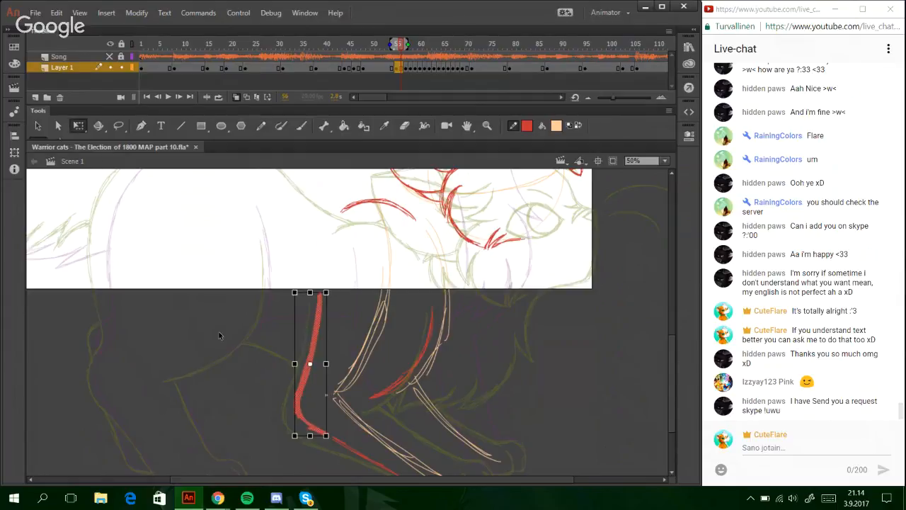
{"action": "left_click_drag", "start_coordinate": [297, 403], "coordinate": [296, 401]}
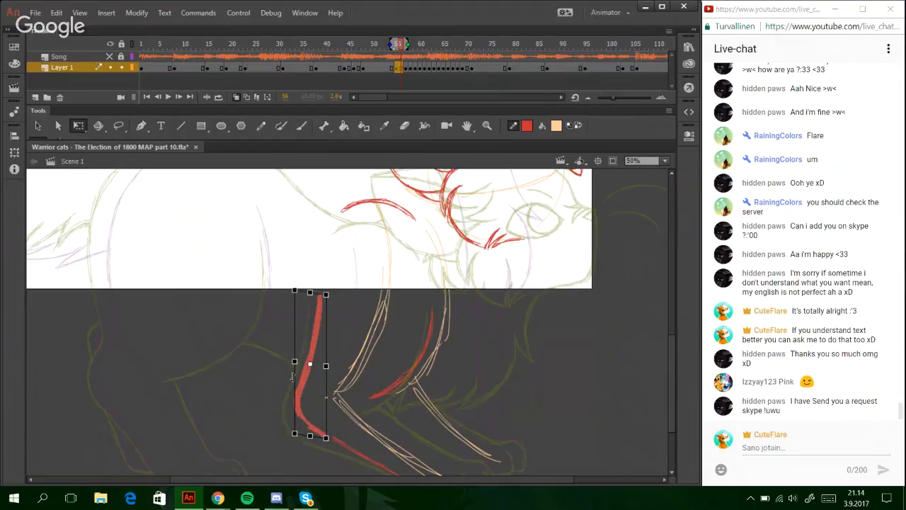
{"action": "key", "text": "Up"}
{"action": "key", "text": "Up"}
{"action": "key", "text": "Up"}
{"action": "key", "text": "Up"}
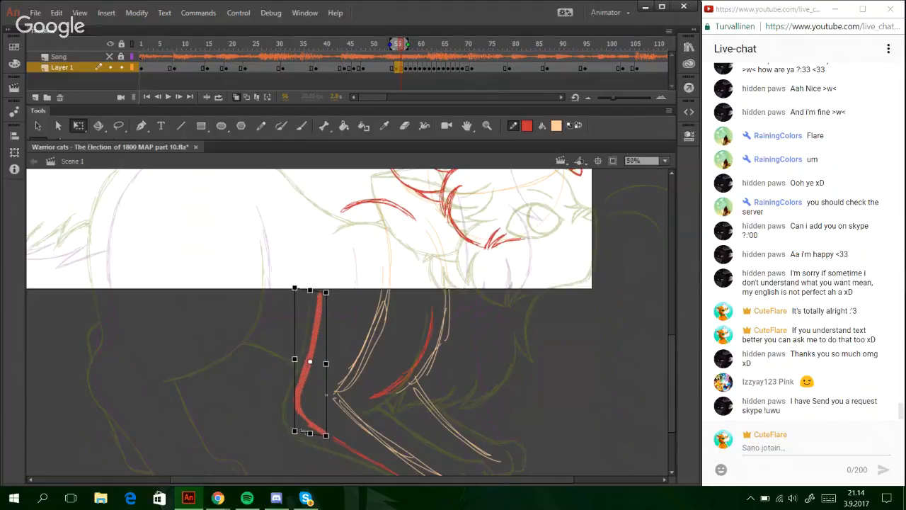
{"action": "left_click_drag", "start_coordinate": [302, 431], "coordinate": [305, 430]}
{"action": "left_click", "coordinate": [262, 424]}
- Zoom to 79% on the legs and trace the red inner leg line and paw bottom
{"action": "key", "text": "y"}
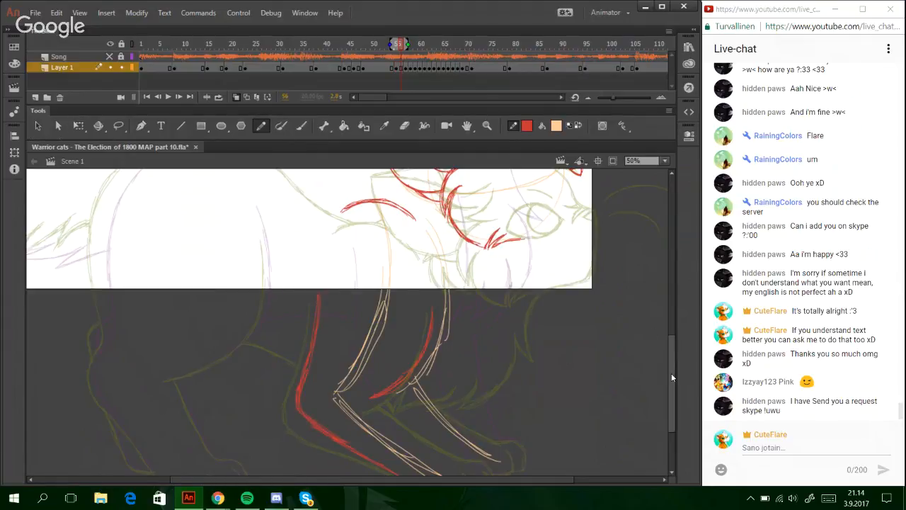
{"action": "left_click_drag", "start_coordinate": [672, 374], "coordinate": [680, 394]}
{"action": "left_click_drag", "start_coordinate": [673, 398], "coordinate": [673, 387]}
{"action": "left_click", "coordinate": [487, 125]}
{"action": "left_click_drag", "start_coordinate": [285, 248], "coordinate": [568, 446]}
{"action": "left_click", "coordinate": [261, 126]}
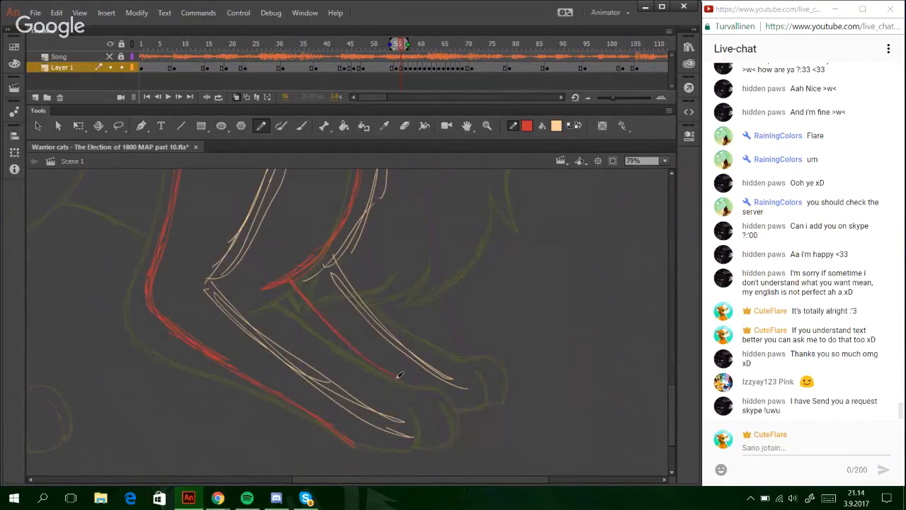
{"action": "left_click_drag", "start_coordinate": [345, 341], "coordinate": [366, 357]}
{"action": "left_click_drag", "start_coordinate": [295, 289], "coordinate": [346, 343]}
{"action": "left_click_drag", "start_coordinate": [395, 375], "coordinate": [411, 385]}
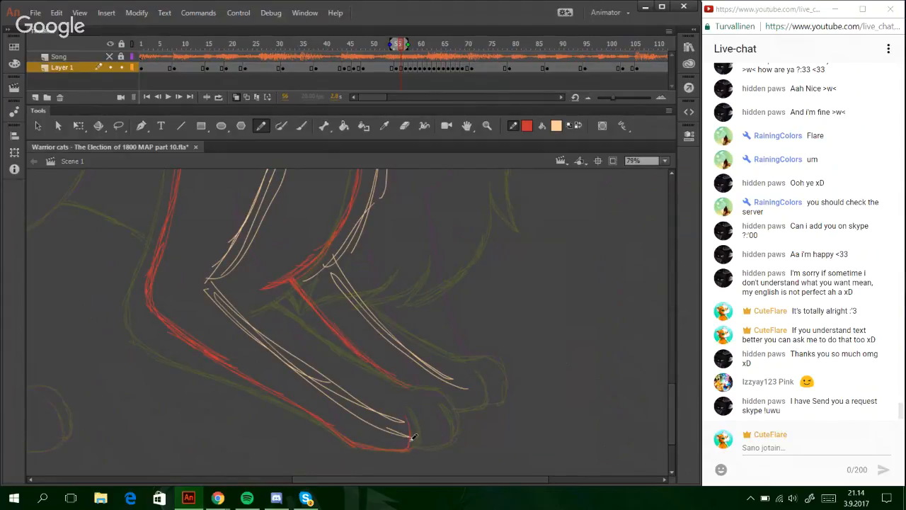
{"action": "left_click_drag", "start_coordinate": [412, 446], "coordinate": [446, 442]}
{"action": "mouse_move", "coordinate": [403, 384]}
{"action": "left_mouse_down"}
{"action": "mouse_move", "coordinate": [451, 395]}
{"action": "mouse_move", "coordinate": [457, 427]}
{"action": "left_mouse_up"}
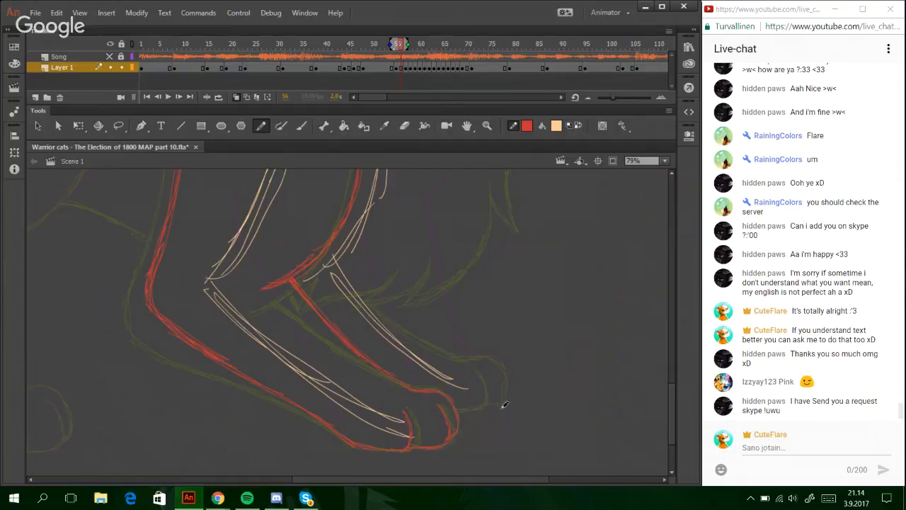
{"action": "left_click_drag", "start_coordinate": [669, 396], "coordinate": [664, 376]}
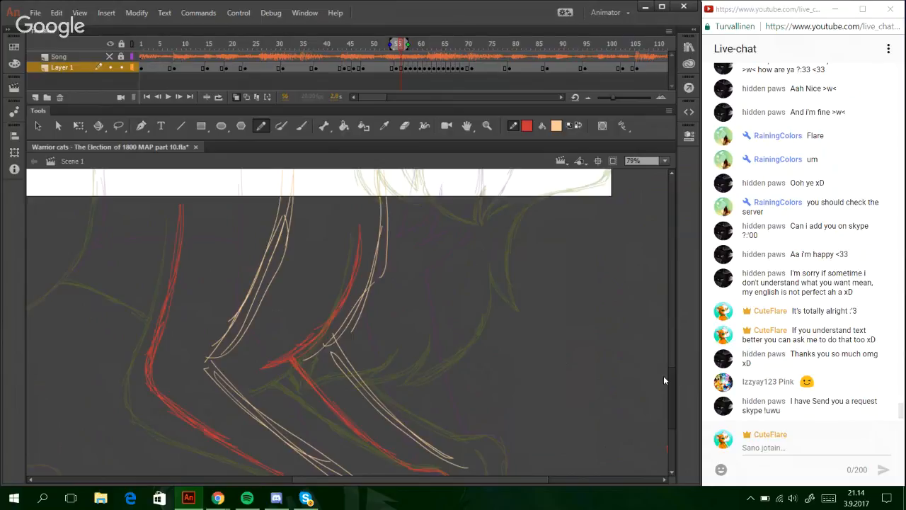
- Trace a red curve over the onion-skin body line and extend it upward
{"action": "scroll", "coordinate": [663, 380], "scroll_direction": "up", "scroll_amount": 5}
{"action": "left_click_drag", "start_coordinate": [212, 256], "coordinate": [253, 241]}
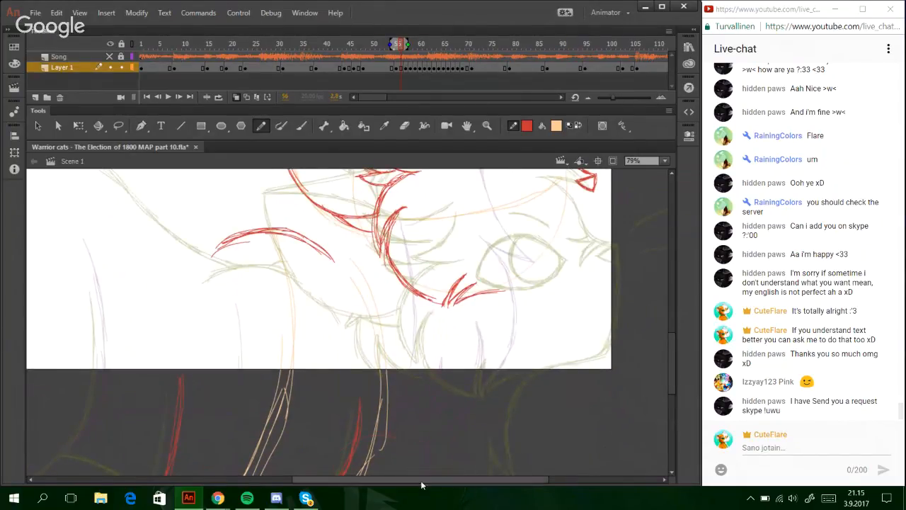
{"action": "left_click_drag", "start_coordinate": [425, 479], "coordinate": [322, 488]}
{"action": "left_click_drag", "start_coordinate": [673, 363], "coordinate": [677, 378]}
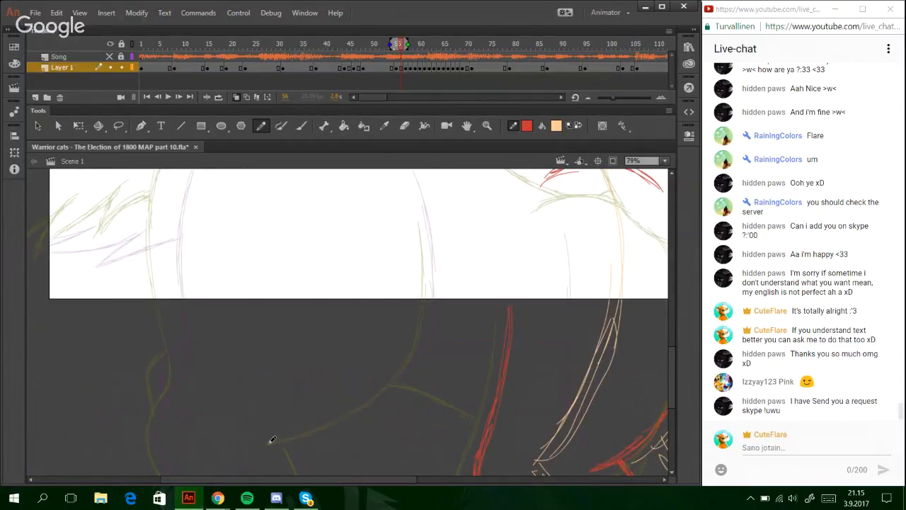
{"action": "mouse_move", "coordinate": [272, 440]}
{"action": "left_mouse_down"}
{"action": "mouse_move", "coordinate": [378, 394]}
{"action": "mouse_move", "coordinate": [402, 371]}
{"action": "left_mouse_up"}
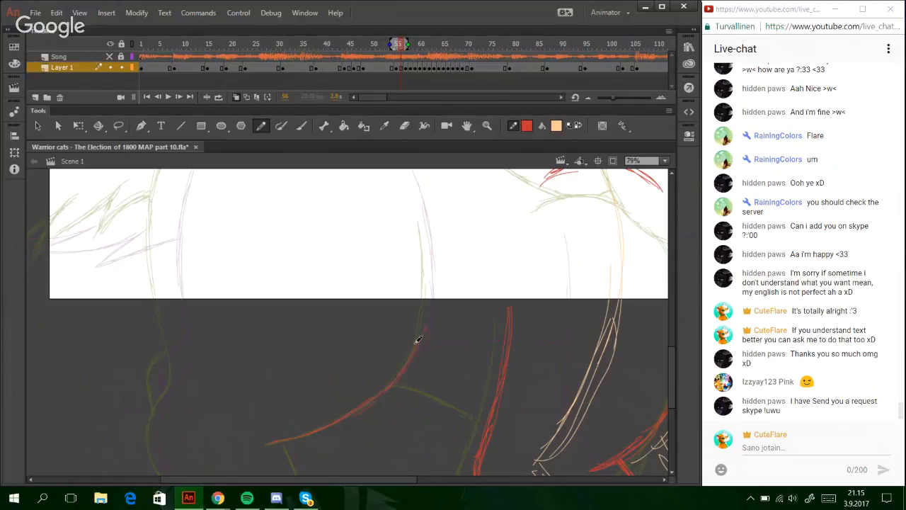
{"action": "mouse_move", "coordinate": [418, 340]}
{"action": "left_mouse_down"}
{"action": "mouse_move", "coordinate": [426, 295]}
{"action": "mouse_move", "coordinate": [420, 343]}
{"action": "mouse_move", "coordinate": [426, 212]}
{"action": "mouse_move", "coordinate": [431, 265]}
{"action": "mouse_move", "coordinate": [426, 217]}
{"action": "mouse_move", "coordinate": [430, 252]}
{"action": "mouse_move", "coordinate": [419, 189]}
{"action": "left_mouse_up"}
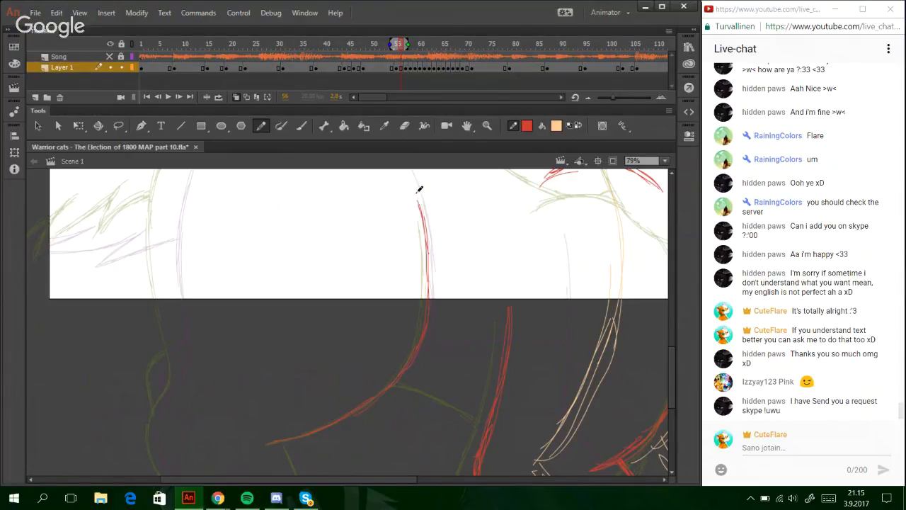
- Draw the red neck curve as one clean line, redoing stray strokes
{"action": "left_click_drag", "start_coordinate": [670, 381], "coordinate": [669, 374]}
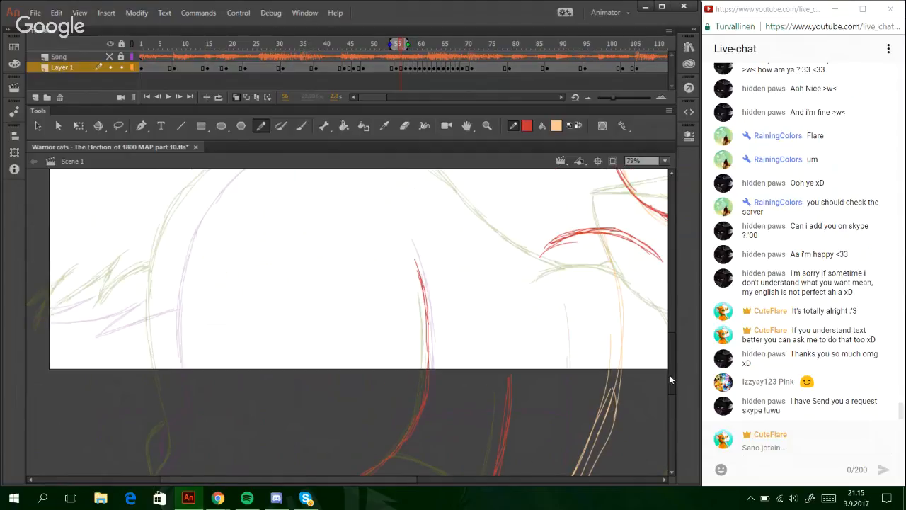
{"action": "scroll", "coordinate": [521, 289], "scroll_direction": "up", "scroll_amount": 3}
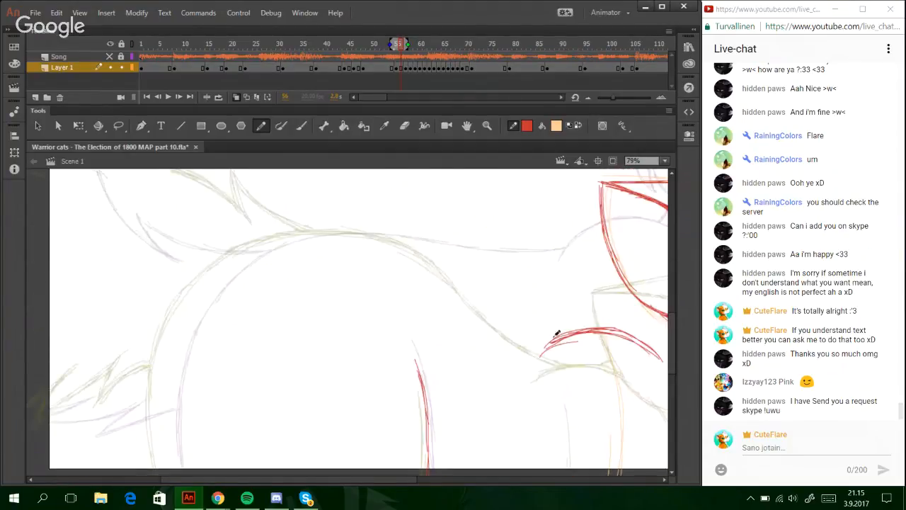
{"action": "left_click_drag", "start_coordinate": [572, 335], "coordinate": [488, 295]}
{"action": "key", "text": "ctrl+z"}
{"action": "key", "text": "ctrl+z"}
{"action": "left_click_drag", "start_coordinate": [555, 340], "coordinate": [485, 298]}
{"action": "key", "text": "ctrl+z"}
{"action": "left_click_drag", "start_coordinate": [560, 338], "coordinate": [465, 285]}
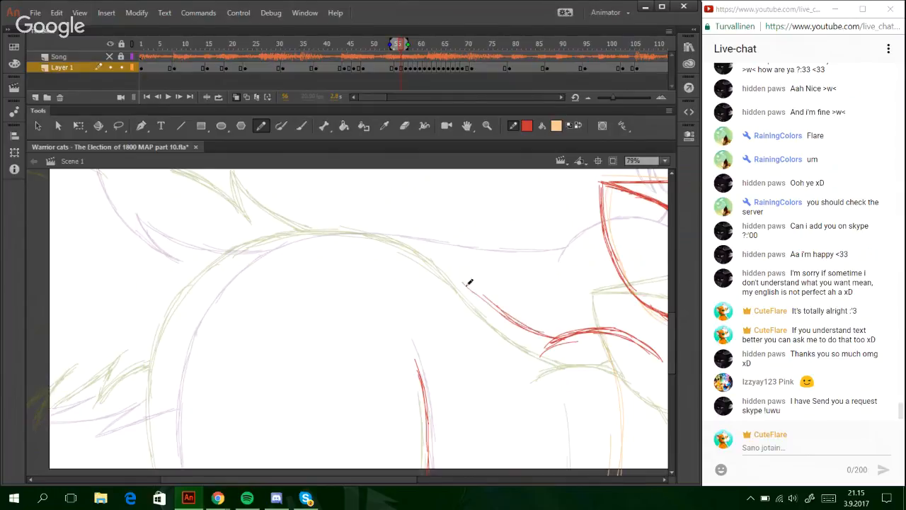
- Continue the red line along the arched back and down the chest arc
{"action": "left_click_drag", "start_coordinate": [535, 328], "coordinate": [439, 261]}
{"action": "mouse_move", "coordinate": [484, 295]}
{"action": "left_mouse_down"}
{"action": "mouse_move", "coordinate": [407, 247]}
{"action": "mouse_move", "coordinate": [351, 233]}
{"action": "left_mouse_up"}
{"action": "left_click_drag", "start_coordinate": [418, 250], "coordinate": [306, 238]}
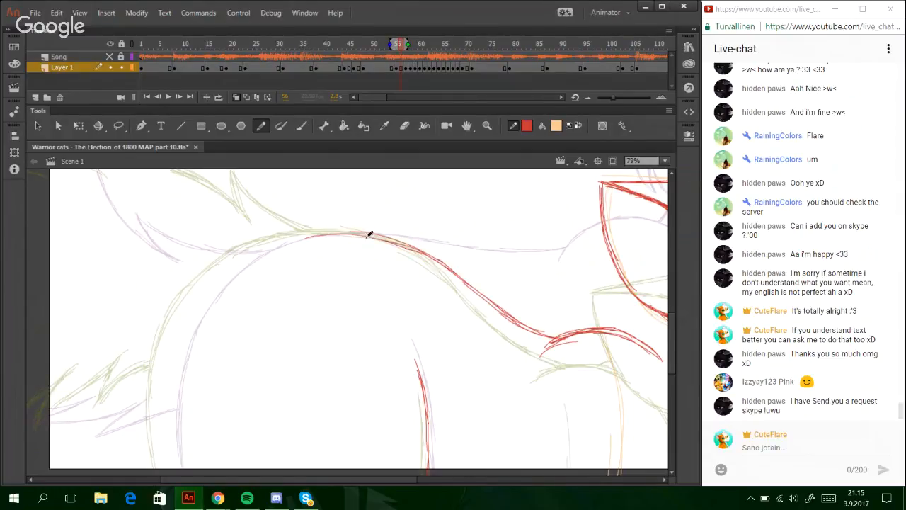
{"action": "mouse_move", "coordinate": [369, 233]}
{"action": "left_mouse_down"}
{"action": "mouse_move", "coordinate": [277, 240]}
{"action": "mouse_move", "coordinate": [216, 279]}
{"action": "left_mouse_up"}
{"action": "left_click_drag", "start_coordinate": [262, 244], "coordinate": [185, 327]}
{"action": "left_click_drag", "start_coordinate": [239, 259], "coordinate": [163, 380]}
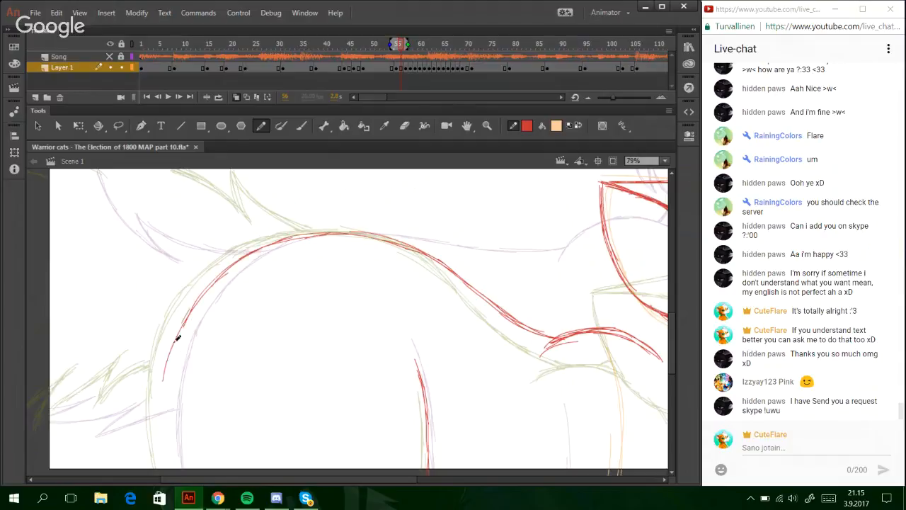
{"action": "left_click_drag", "start_coordinate": [176, 340], "coordinate": [161, 430]}
{"action": "left_click_drag", "start_coordinate": [170, 360], "coordinate": [167, 459]}
{"action": "left_click_drag", "start_coordinate": [375, 479], "coordinate": [297, 479]}
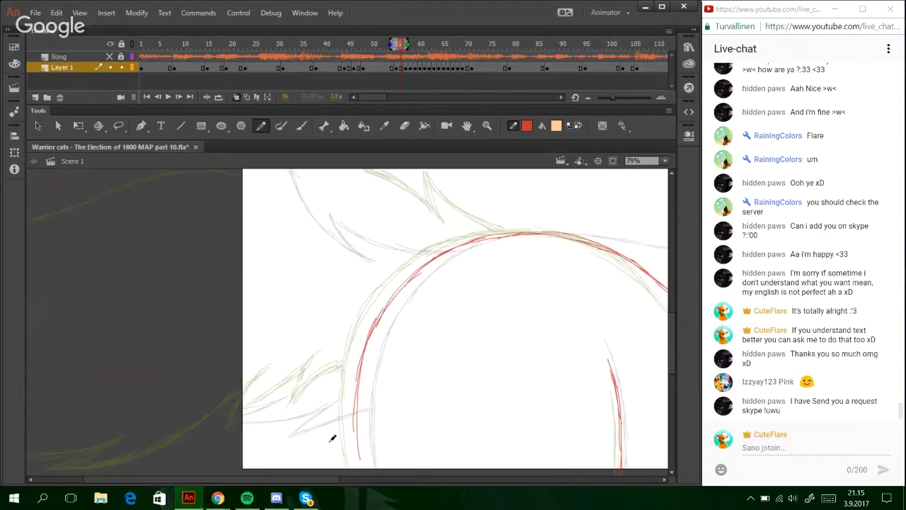
{"action": "left_click_drag", "start_coordinate": [671, 341], "coordinate": [677, 395]}
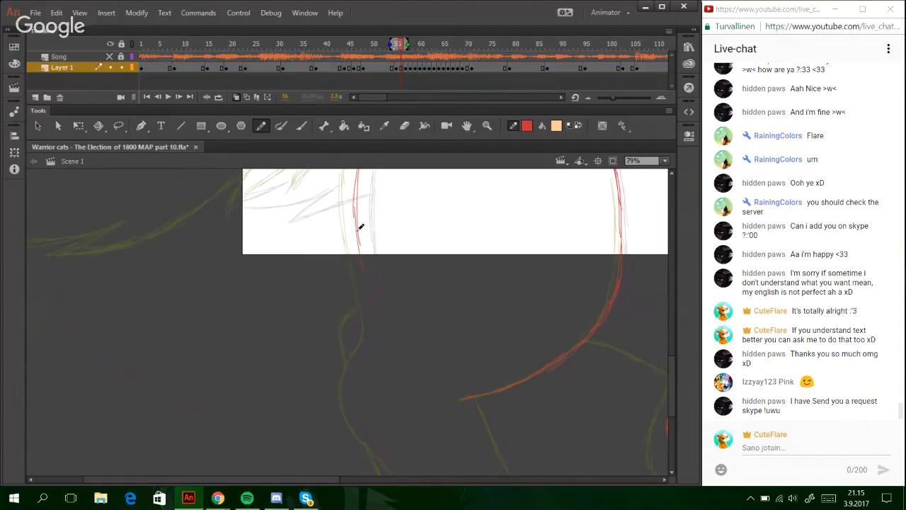
- Draw the red left leg line downward, redrawing the last stroke slightly right
{"action": "left_click_drag", "start_coordinate": [357, 217], "coordinate": [370, 300]}
{"action": "left_click_drag", "start_coordinate": [353, 199], "coordinate": [373, 298]}
{"action": "mouse_move", "coordinate": [359, 224]}
{"action": "left_mouse_down"}
{"action": "mouse_move", "coordinate": [372, 324]}
{"action": "mouse_move", "coordinate": [349, 385]}
{"action": "left_mouse_up"}
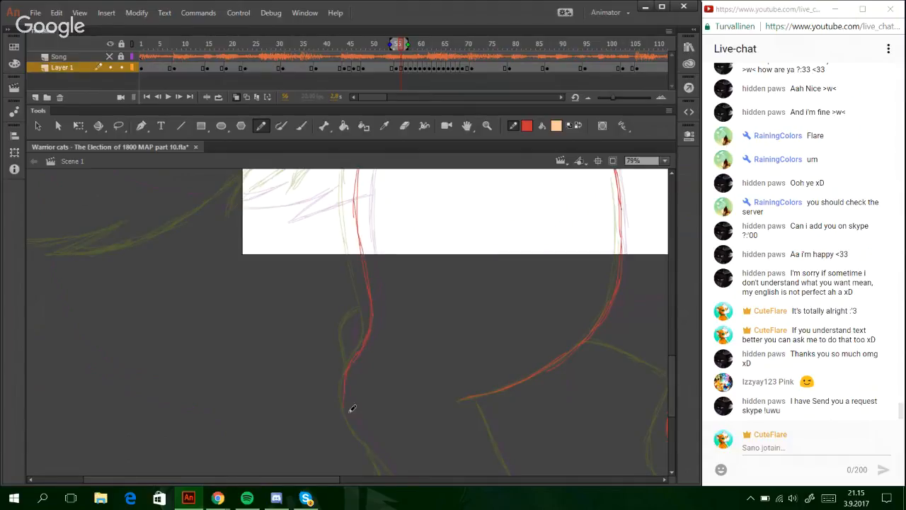
{"action": "key", "text": "ctrl+z"}
{"action": "left_click_drag", "start_coordinate": [359, 354], "coordinate": [347, 395]}
{"action": "scroll", "coordinate": [677, 382], "scroll_direction": "down", "scroll_amount": 5}
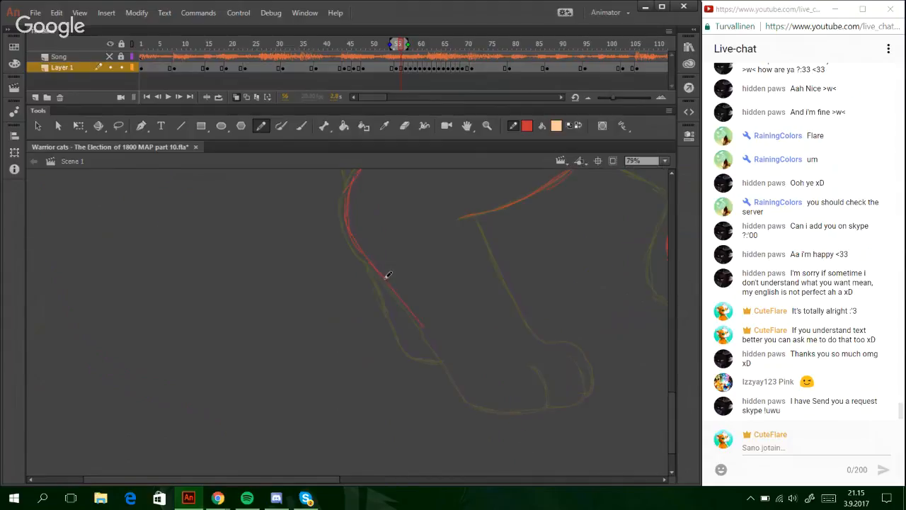
- Outline the rounded paw with toe curves and the back edge of the front leg
{"action": "left_click_drag", "start_coordinate": [460, 383], "coordinate": [471, 391]}
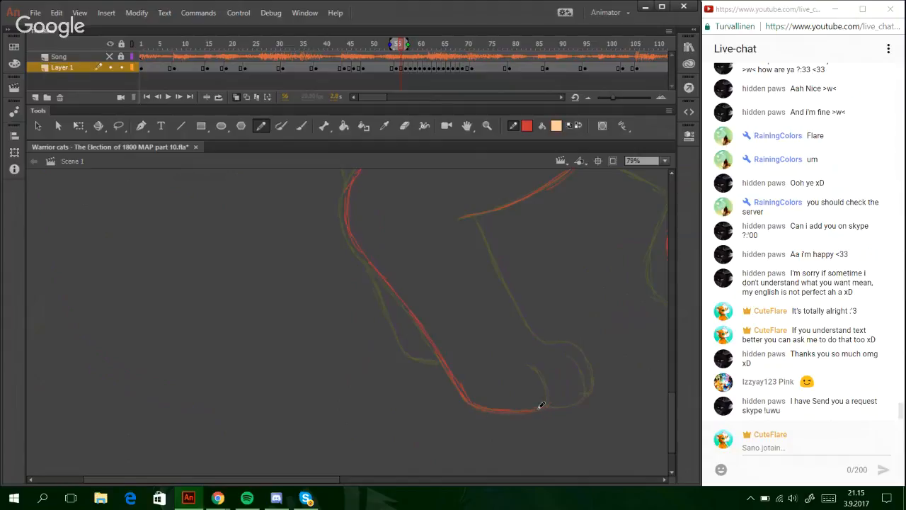
{"action": "mouse_move", "coordinate": [537, 407]}
{"action": "left_mouse_down"}
{"action": "mouse_move", "coordinate": [544, 410]}
{"action": "mouse_move", "coordinate": [541, 376]}
{"action": "mouse_move", "coordinate": [529, 367]}
{"action": "left_mouse_up"}
{"action": "mouse_move", "coordinate": [568, 405]}
{"action": "left_mouse_down"}
{"action": "mouse_move", "coordinate": [583, 400]}
{"action": "mouse_move", "coordinate": [574, 353]}
{"action": "left_mouse_up"}
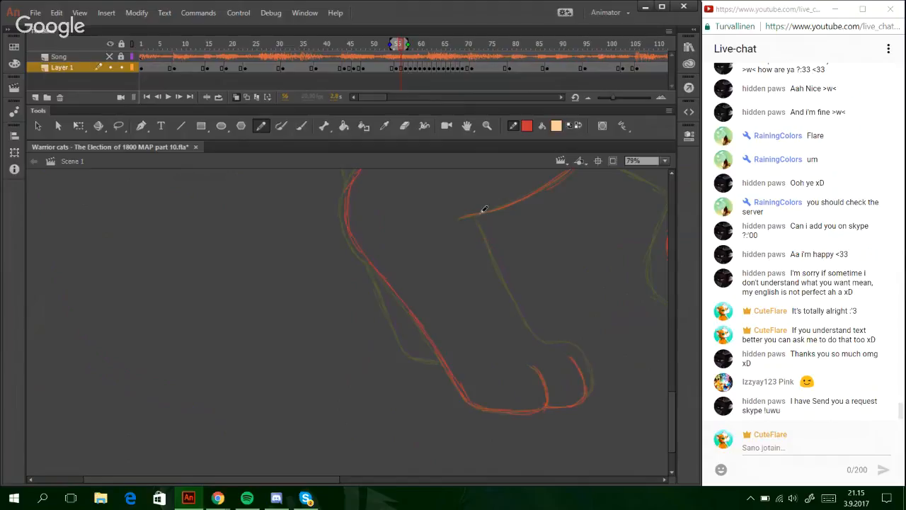
{"action": "left_click_drag", "start_coordinate": [481, 212], "coordinate": [538, 327]}
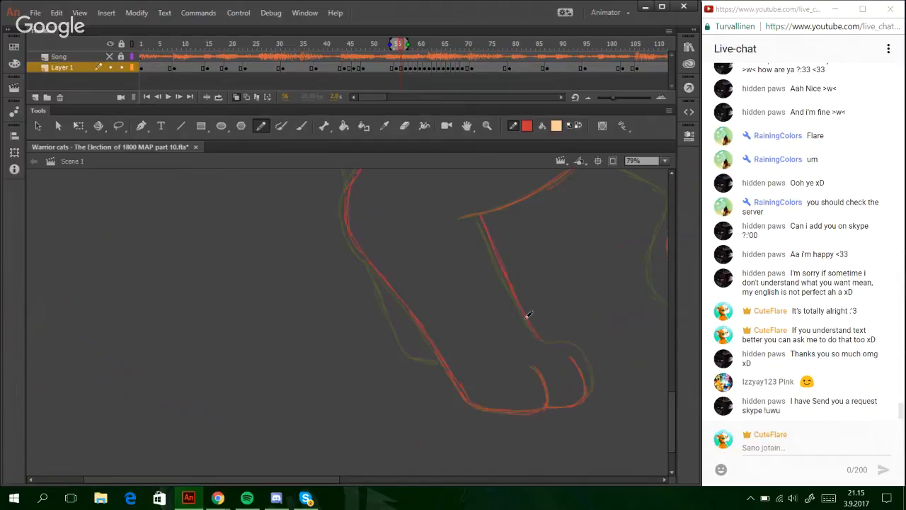
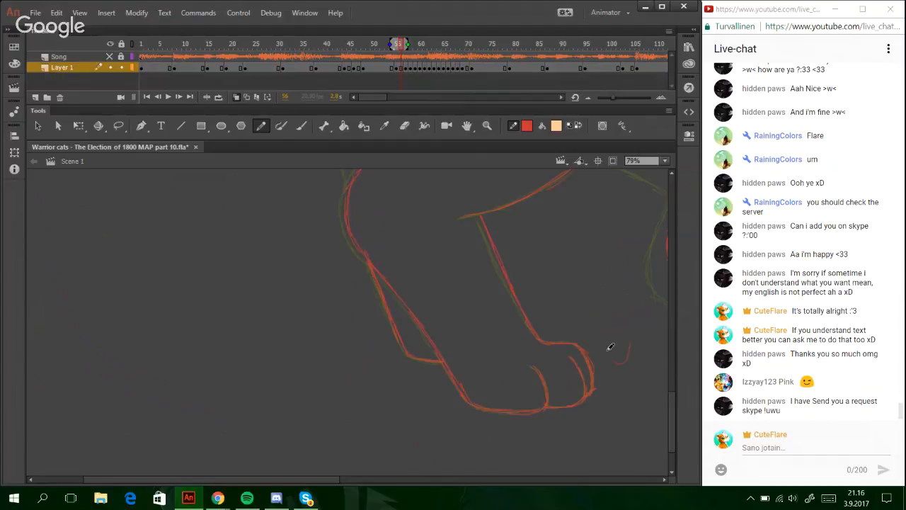
- Draw a short red pencil stroke down the leg outline, scrolling the stage as needed
{"action": "scroll", "coordinate": [670, 405], "scroll_direction": "up", "scroll_amount": 3}
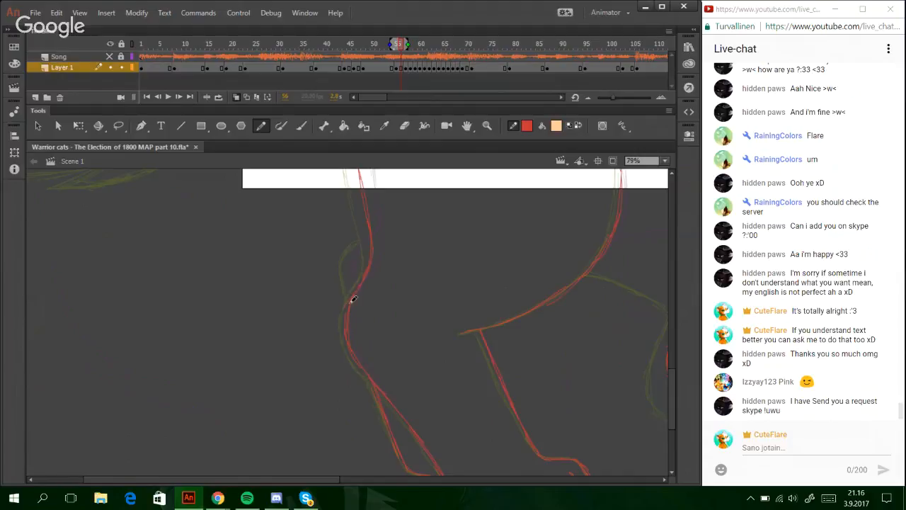
{"action": "left_click_drag", "start_coordinate": [347, 267], "coordinate": [352, 283]}
{"action": "mouse_move", "coordinate": [672, 387]}
{"action": "left_mouse_down"}
{"action": "mouse_move", "coordinate": [670, 366]}
{"action": "mouse_move", "coordinate": [670, 377]}
{"action": "left_mouse_up"}
{"action": "left_click_drag", "start_coordinate": [315, 480], "coordinate": [442, 481]}
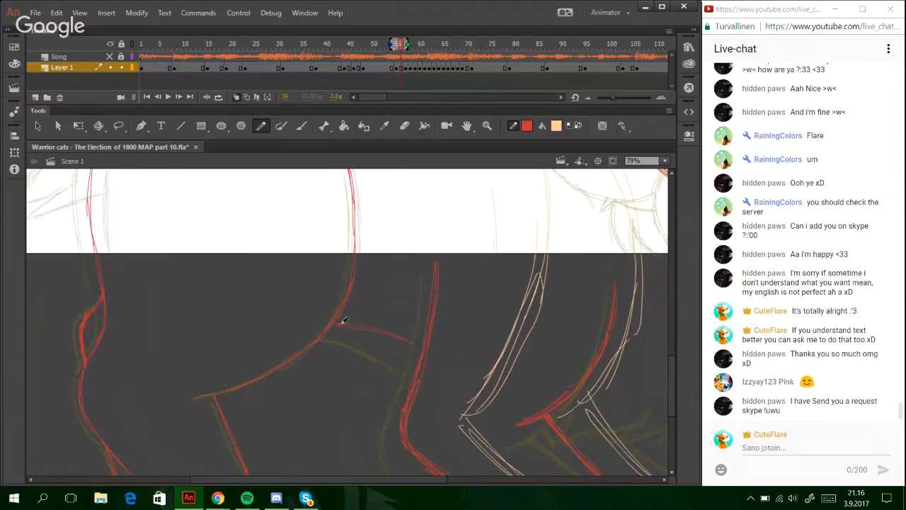
{"action": "left_click_drag", "start_coordinate": [673, 365], "coordinate": [669, 356]}
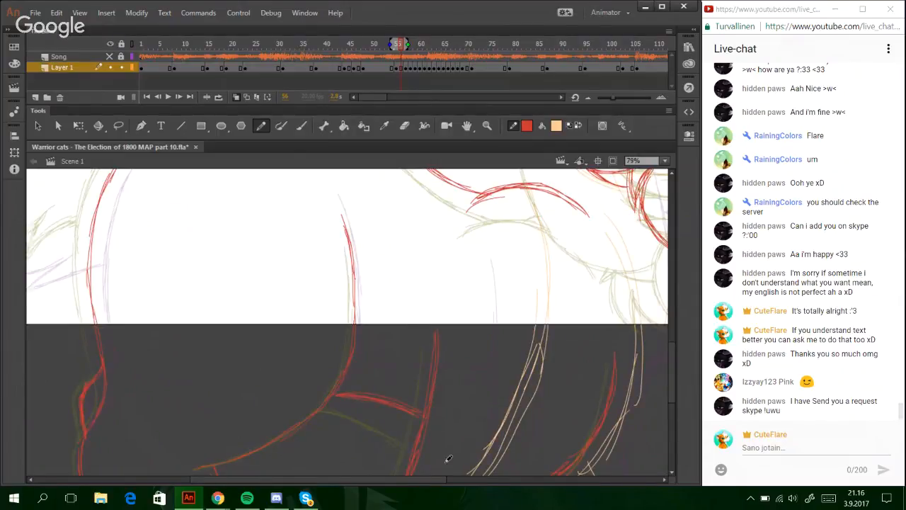
{"action": "left_click_drag", "start_coordinate": [380, 479], "coordinate": [226, 480]}
- Sketch and redo the red curve along the onion-skin outline, reinforcing it with a darker pass
{"action": "left_click_drag", "start_coordinate": [677, 376], "coordinate": [657, 324]}
{"action": "left_click_drag", "start_coordinate": [587, 340], "coordinate": [513, 317]}
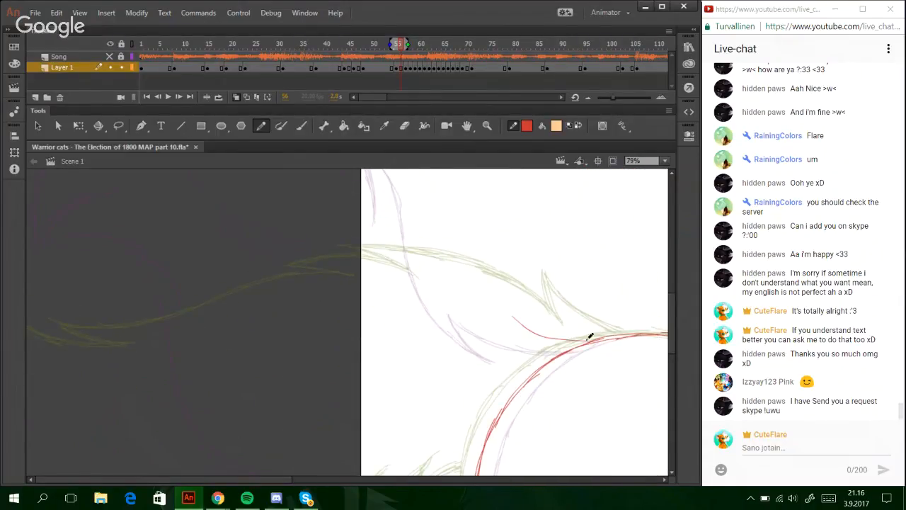
{"action": "key", "text": "ctrl+z"}
{"action": "mouse_move", "coordinate": [585, 341]}
{"action": "left_mouse_down"}
{"action": "mouse_move", "coordinate": [514, 318]}
{"action": "mouse_move", "coordinate": [487, 297]}
{"action": "left_mouse_up"}
{"action": "mouse_move", "coordinate": [556, 337]}
{"action": "left_mouse_down"}
{"action": "mouse_move", "coordinate": [486, 289]}
{"action": "mouse_move", "coordinate": [524, 325]}
{"action": "left_mouse_up"}
{"action": "key", "text": "ctrl+z"}
{"action": "left_click_drag", "start_coordinate": [485, 289], "coordinate": [517, 342]}
{"action": "left_click_drag", "start_coordinate": [486, 289], "coordinate": [517, 340]}
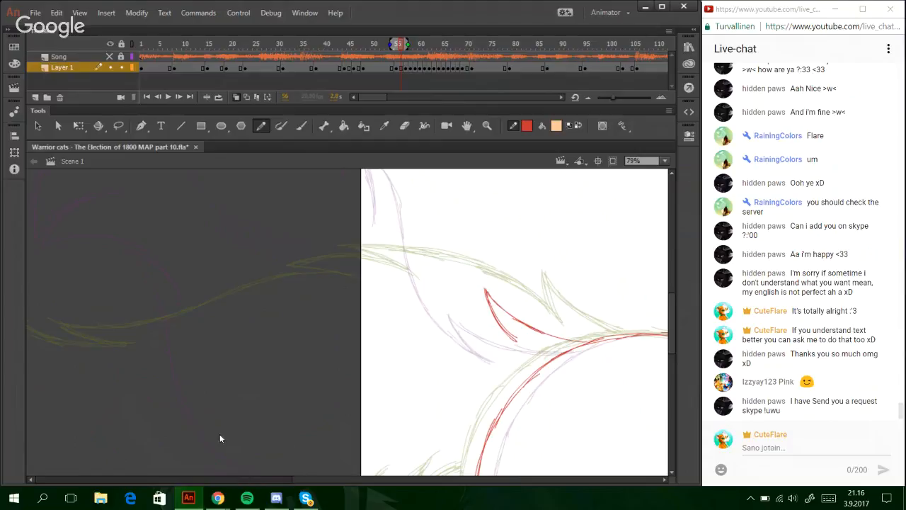
- Trace the pointed tuft outline up-left in short red strokes and mark its tip
{"action": "left_click_drag", "start_coordinate": [516, 341], "coordinate": [434, 262]}
{"action": "left_click_drag", "start_coordinate": [488, 318], "coordinate": [365, 216]}
{"action": "left_click_drag", "start_coordinate": [456, 291], "coordinate": [354, 211]}
{"action": "key", "text": "ctrl+z"}
{"action": "key", "text": "ctrl+z"}
{"action": "key", "text": "ctrl+z"}
{"action": "key", "text": "ctrl+z"}
{"action": "key", "text": "ctrl+z"}
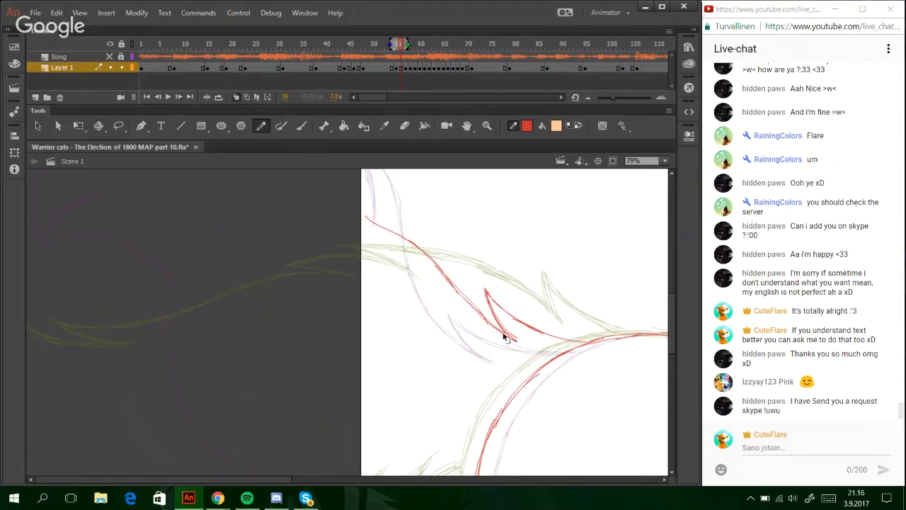
{"action": "left_click_drag", "start_coordinate": [509, 336], "coordinate": [469, 287]}
{"action": "left_click_drag", "start_coordinate": [495, 320], "coordinate": [418, 244]}
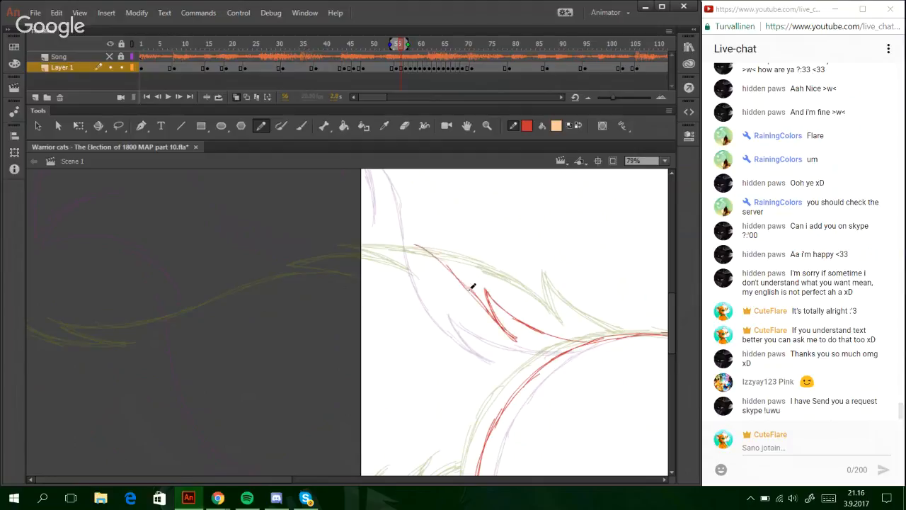
{"action": "left_click_drag", "start_coordinate": [473, 287], "coordinate": [384, 233]}
{"action": "left_click_drag", "start_coordinate": [442, 266], "coordinate": [343, 223]}
{"action": "mouse_move", "coordinate": [358, 229]}
{"action": "left_mouse_down"}
{"action": "mouse_move", "coordinate": [411, 270]}
{"action": "mouse_move", "coordinate": [366, 239]}
{"action": "mouse_move", "coordinate": [312, 230]}
{"action": "left_mouse_up"}
{"action": "mouse_move", "coordinate": [393, 257]}
{"action": "left_mouse_down"}
{"action": "mouse_move", "coordinate": [299, 227]}
{"action": "mouse_move", "coordinate": [350, 262]}
{"action": "left_mouse_up"}
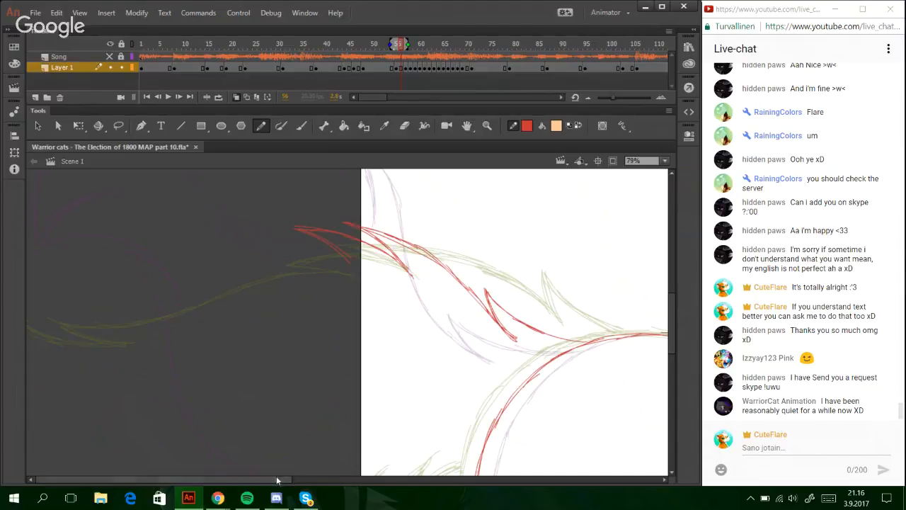
- Shift the selected tuft-tip strokes slightly right and down, discarding a stray off-stage stroke
{"action": "mouse_move", "coordinate": [261, 177]}
{"action": "left_mouse_down"}
{"action": "mouse_move", "coordinate": [374, 295]}
{"action": "mouse_move", "coordinate": [439, 336]}
{"action": "left_mouse_up"}
{"action": "key", "text": "Right"}
{"action": "key", "text": "Right"}
{"action": "key", "text": "Right"}
{"action": "key", "text": "Right"}
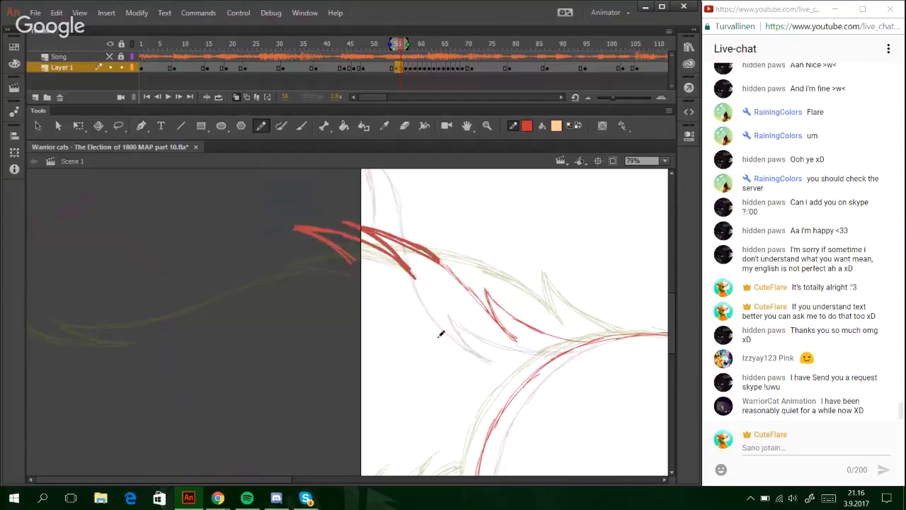
{"action": "key", "text": "Down"}
{"action": "key", "text": "Down"}
{"action": "left_click_drag", "start_coordinate": [304, 344], "coordinate": [346, 378]}
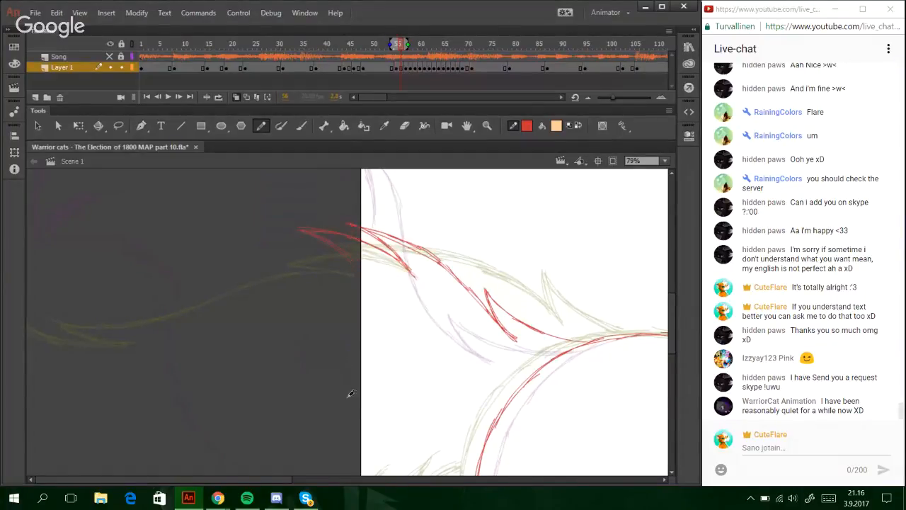
{"action": "left_click_drag", "start_coordinate": [141, 275], "coordinate": [28, 288]}
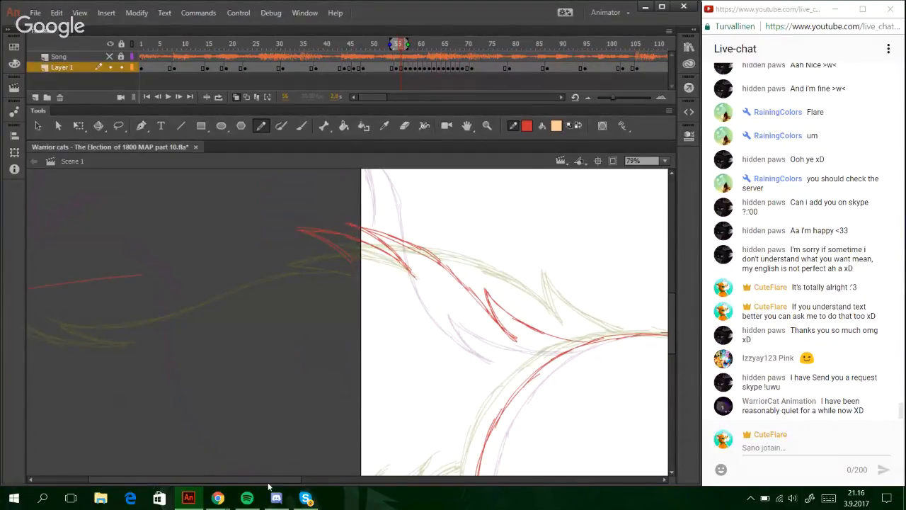
{"action": "key", "text": "ctrl+z"}
{"action": "left_click_drag", "start_coordinate": [233, 480], "coordinate": [173, 480]}
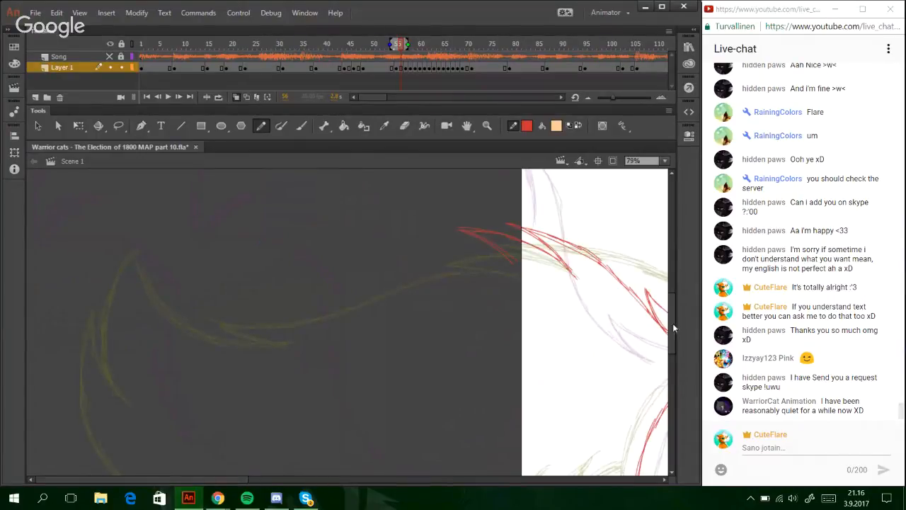
- Extend the red fur leftward and sketch a curve down the left side
{"action": "scroll", "coordinate": [674, 327], "scroll_direction": "up", "scroll_amount": 4}
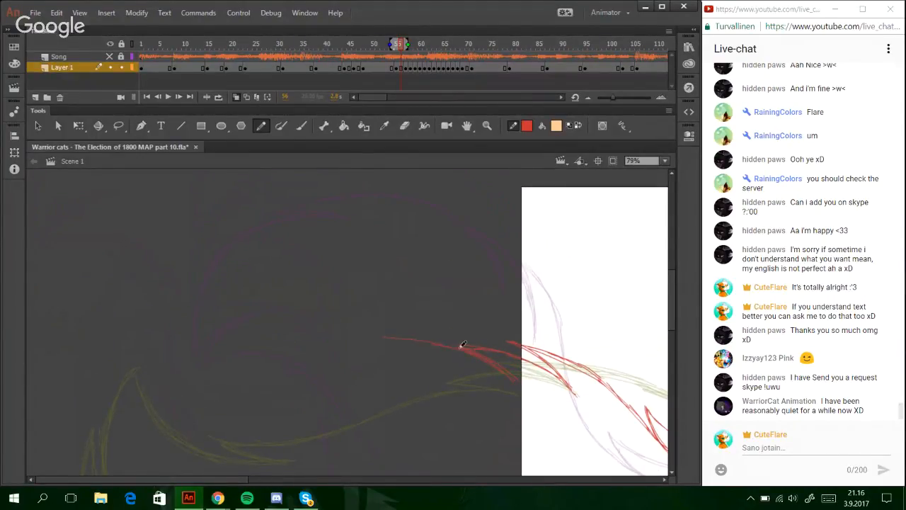
{"action": "scroll", "coordinate": [398, 345], "scroll_direction": "down", "scroll_amount": 6}
{"action": "scroll", "coordinate": [495, 326], "scroll_direction": "up", "scroll_amount": 5}
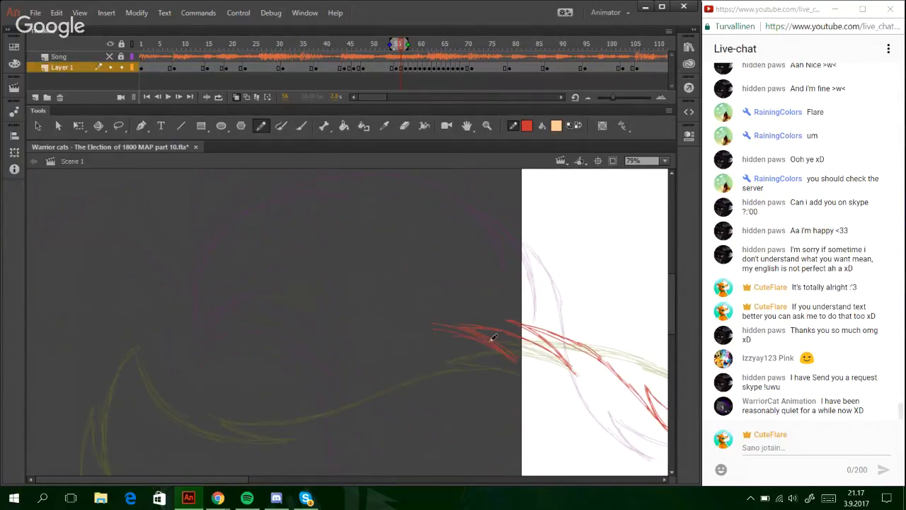
{"action": "left_click_drag", "start_coordinate": [422, 322], "coordinate": [290, 308]}
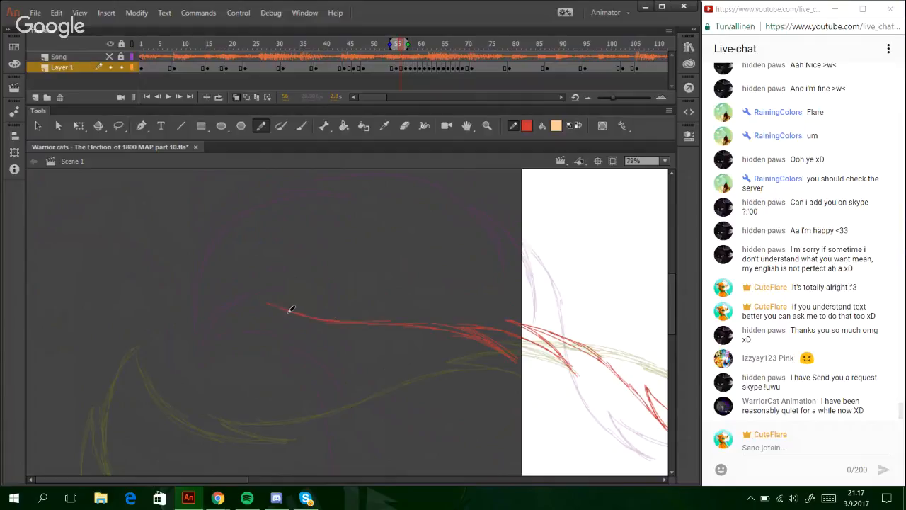
{"action": "key", "text": "ctrl+z"}
{"action": "mouse_move", "coordinate": [276, 300]}
{"action": "left_mouse_down"}
{"action": "mouse_move", "coordinate": [324, 333]}
{"action": "mouse_move", "coordinate": [252, 289]}
{"action": "mouse_move", "coordinate": [252, 301]}
{"action": "mouse_move", "coordinate": [320, 343]}
{"action": "mouse_move", "coordinate": [237, 287]}
{"action": "left_mouse_up"}
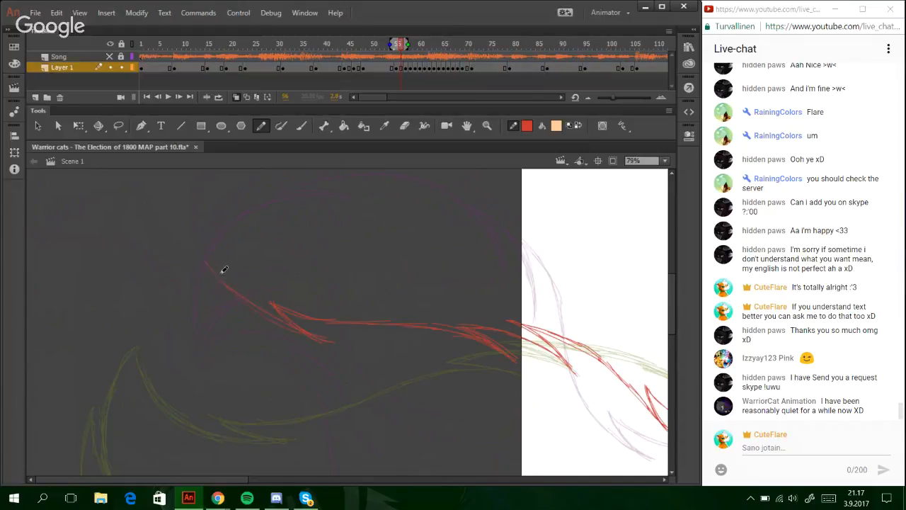
{"action": "mouse_move", "coordinate": [199, 260]}
{"action": "left_mouse_down"}
{"action": "mouse_move", "coordinate": [170, 281]}
{"action": "mouse_move", "coordinate": [179, 269]}
{"action": "mouse_move", "coordinate": [183, 358]}
{"action": "left_mouse_up"}
{"action": "mouse_move", "coordinate": [189, 248]}
{"action": "left_mouse_down"}
{"action": "mouse_move", "coordinate": [178, 319]}
{"action": "mouse_move", "coordinate": [174, 307]}
{"action": "mouse_move", "coordinate": [186, 337]}
{"action": "mouse_move", "coordinate": [172, 277]}
{"action": "mouse_move", "coordinate": [156, 389]}
{"action": "left_mouse_up"}
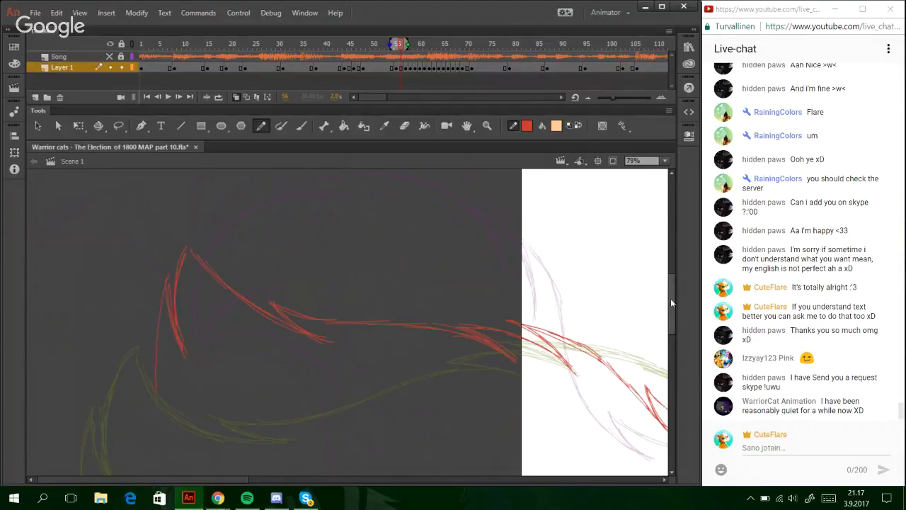
- Sketch red strokes down-left forming the lower fur tuft
{"action": "left_click_drag", "start_coordinate": [671, 303], "coordinate": [677, 323]}
{"action": "left_click_drag", "start_coordinate": [162, 220], "coordinate": [259, 363]}
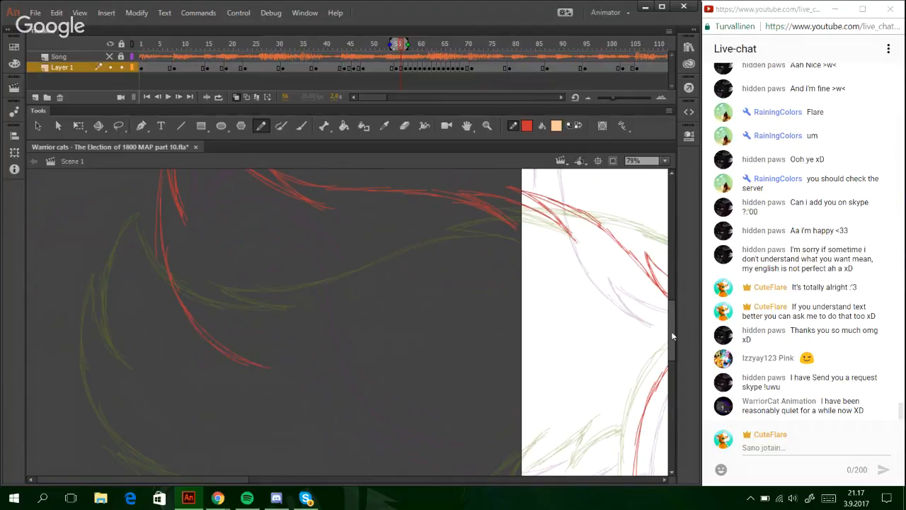
{"action": "left_click_drag", "start_coordinate": [671, 331], "coordinate": [675, 344]}
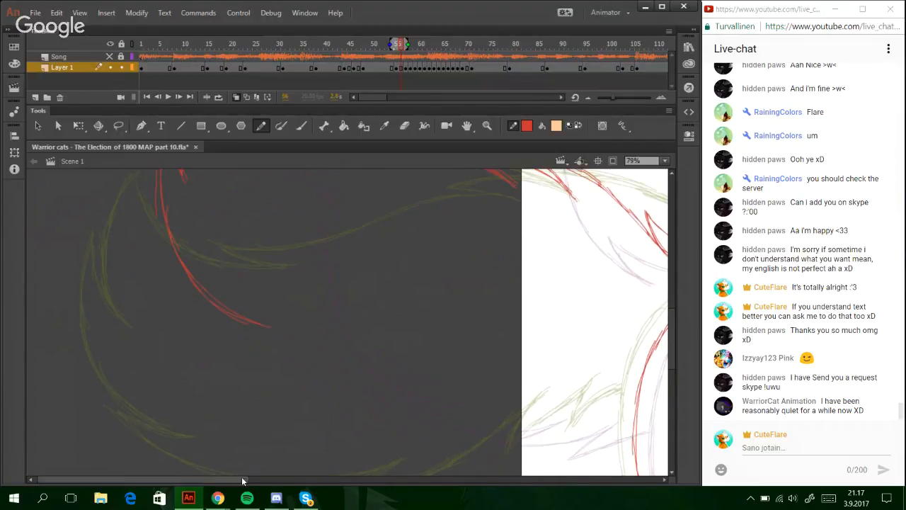
{"action": "left_click_drag", "start_coordinate": [243, 480], "coordinate": [265, 480]}
{"action": "left_click_drag", "start_coordinate": [566, 414], "coordinate": [514, 434]}
{"action": "left_click_drag", "start_coordinate": [566, 414], "coordinate": [507, 440]}
{"action": "mouse_move", "coordinate": [536, 407]}
{"action": "left_mouse_down"}
{"action": "mouse_move", "coordinate": [507, 440]}
{"action": "mouse_move", "coordinate": [544, 403]}
{"action": "mouse_move", "coordinate": [445, 448]}
{"action": "left_mouse_up"}
{"action": "mouse_move", "coordinate": [446, 449]}
{"action": "left_mouse_down"}
{"action": "mouse_move", "coordinate": [487, 408]}
{"action": "mouse_move", "coordinate": [462, 432]}
{"action": "left_mouse_up"}
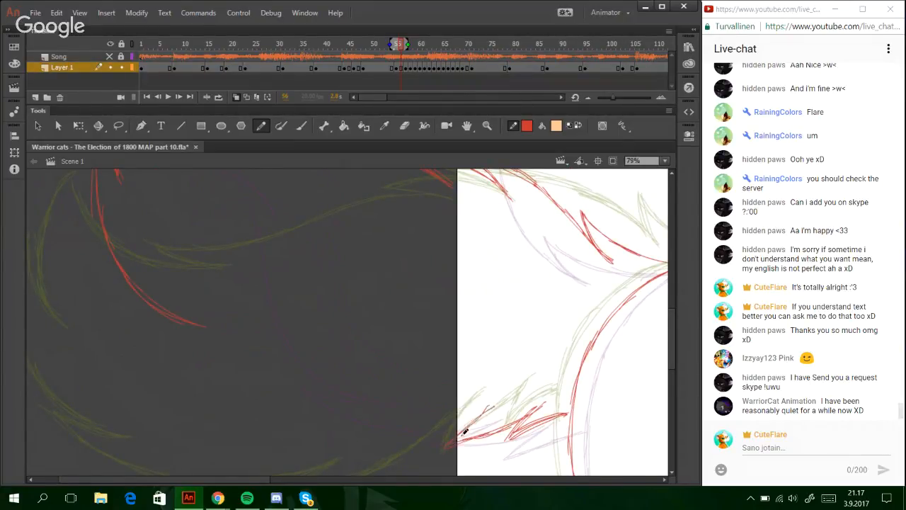
- Draw a long red curve leftward with a sharp tuft and a parallel stroke
{"action": "scroll", "coordinate": [285, 485], "scroll_direction": "left", "scroll_amount": 3}
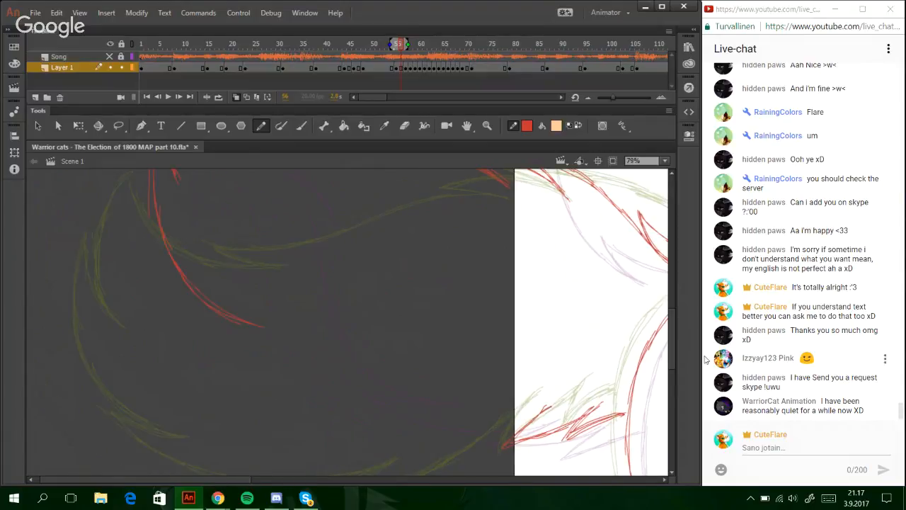
{"action": "scroll", "coordinate": [585, 348], "scroll_direction": "down", "scroll_amount": 2}
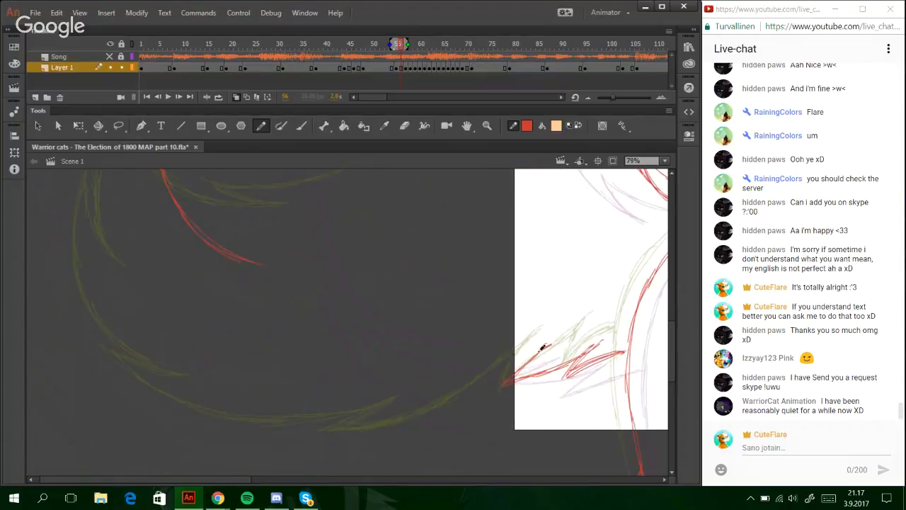
{"action": "mouse_move", "coordinate": [540, 351]}
{"action": "left_mouse_down"}
{"action": "mouse_move", "coordinate": [473, 380]}
{"action": "mouse_move", "coordinate": [390, 386]}
{"action": "left_mouse_up"}
{"action": "mouse_move", "coordinate": [445, 378]}
{"action": "left_mouse_down"}
{"action": "mouse_move", "coordinate": [349, 382]}
{"action": "mouse_move", "coordinate": [416, 359]}
{"action": "left_mouse_up"}
{"action": "mouse_move", "coordinate": [343, 378]}
{"action": "left_mouse_down"}
{"action": "mouse_move", "coordinate": [412, 361]}
{"action": "mouse_move", "coordinate": [373, 367]}
{"action": "mouse_move", "coordinate": [289, 348]}
{"action": "mouse_move", "coordinate": [246, 322]}
{"action": "mouse_move", "coordinate": [179, 239]}
{"action": "left_mouse_up"}
{"action": "mouse_move", "coordinate": [221, 293]}
{"action": "left_mouse_down"}
{"action": "mouse_move", "coordinate": [177, 237]}
{"action": "mouse_move", "coordinate": [251, 267]}
{"action": "left_mouse_up"}
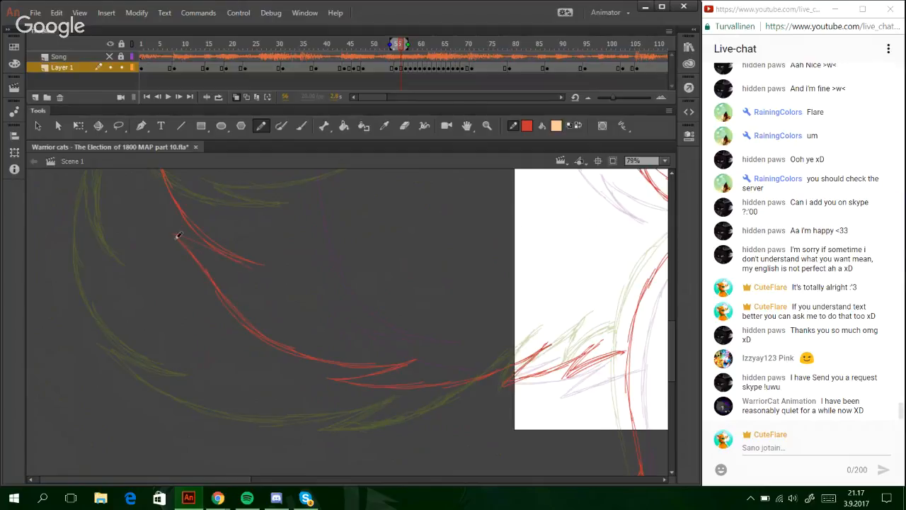
{"action": "left_click_drag", "start_coordinate": [178, 236], "coordinate": [281, 290]}
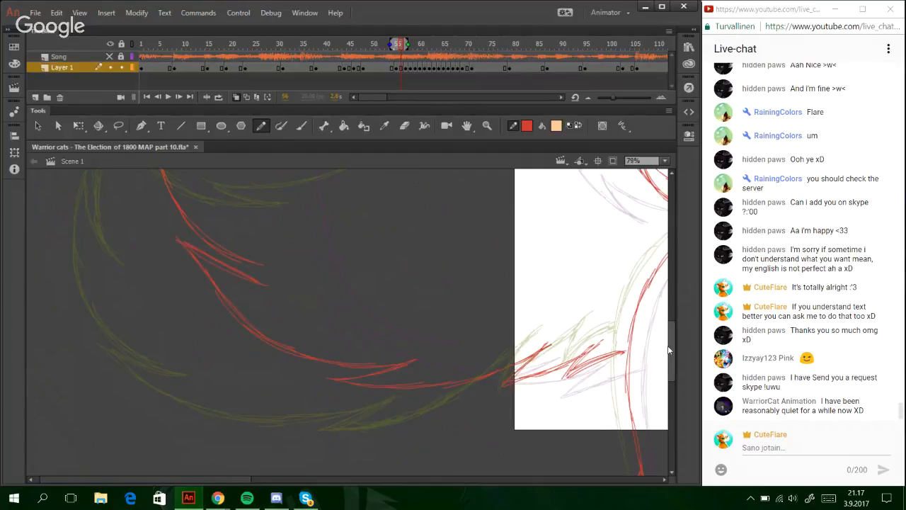
- Undo the last three strokes and resketch the long red curve along the bottom-left
{"action": "scroll", "coordinate": [665, 342], "scroll_direction": "up", "scroll_amount": 3}
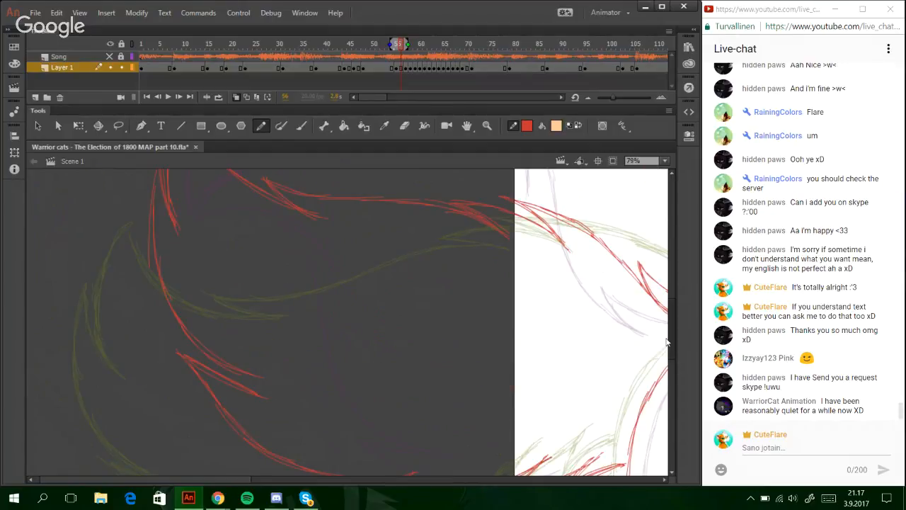
{"action": "scroll", "coordinate": [669, 347], "scroll_direction": "down", "scroll_amount": 2}
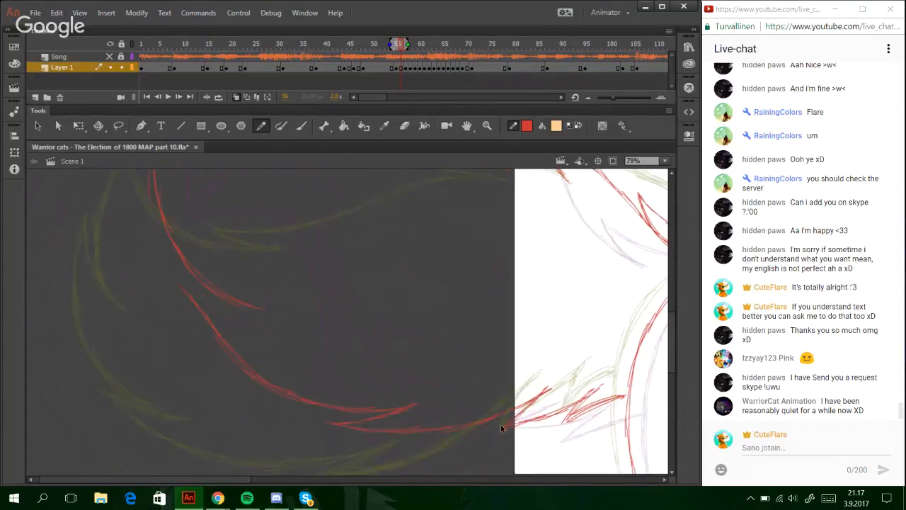
{"action": "key", "text": "ctrl+z"}
{"action": "key", "text": "ctrl+z"}
{"action": "key", "text": "ctrl+z"}
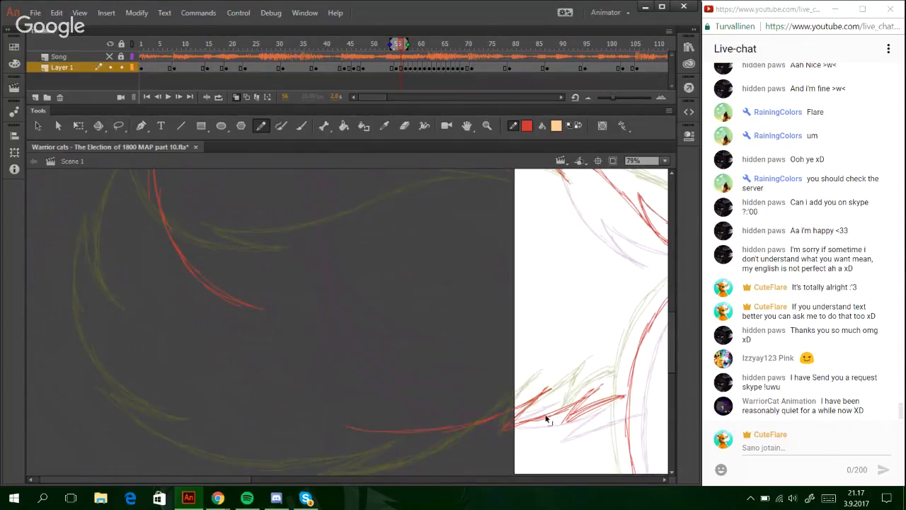
{"action": "key", "text": "ctrl+z"}
{"action": "key", "text": "ctrl+z"}
{"action": "key", "text": "ctrl+z"}
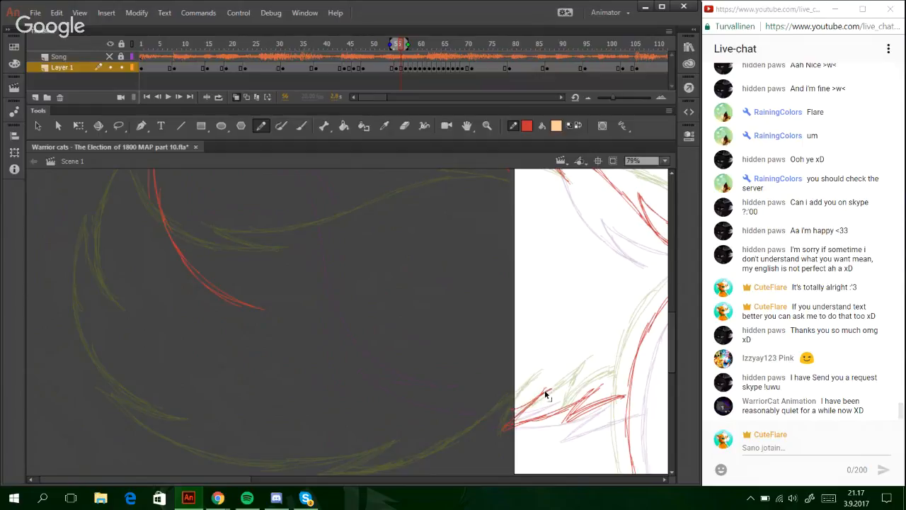
{"action": "key", "text": "ctrl+z"}
{"action": "mouse_move", "coordinate": [545, 388]}
{"action": "left_mouse_down"}
{"action": "mouse_move", "coordinate": [471, 417]}
{"action": "mouse_move", "coordinate": [425, 412]}
{"action": "left_mouse_up"}
{"action": "mouse_move", "coordinate": [483, 400]}
{"action": "left_mouse_down"}
{"action": "mouse_move", "coordinate": [416, 406]}
{"action": "mouse_move", "coordinate": [317, 367]}
{"action": "left_mouse_up"}
{"action": "left_click_drag", "start_coordinate": [352, 395], "coordinate": [246, 347]}
{"action": "left_click_drag", "start_coordinate": [347, 364], "coordinate": [255, 352]}
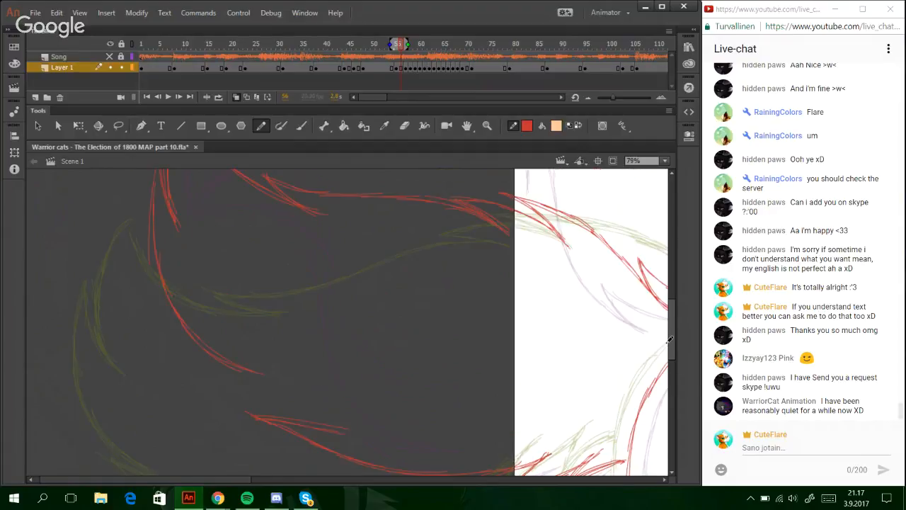
- Marquee-select the small red fur tuft
{"action": "scroll", "coordinate": [205, 389], "scroll_direction": "up", "scroll_amount": 1}
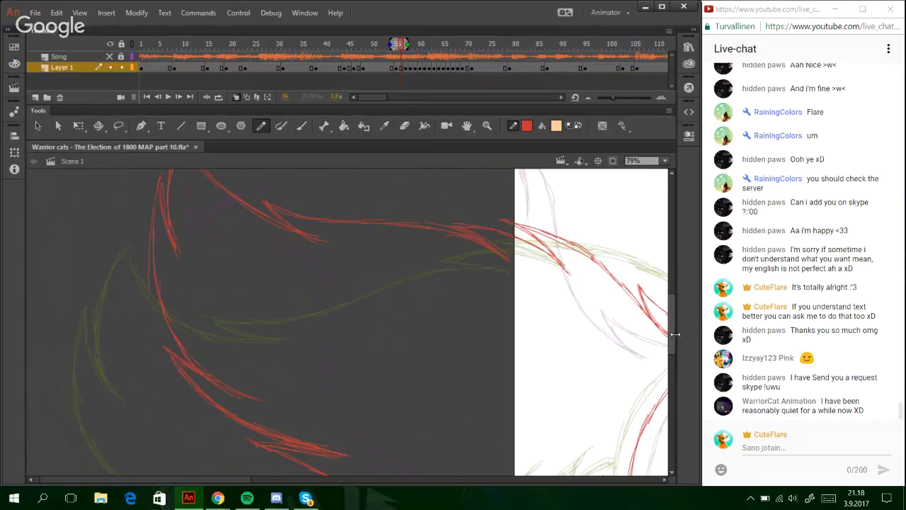
{"action": "scroll", "coordinate": [672, 303], "scroll_direction": "up", "scroll_amount": 2}
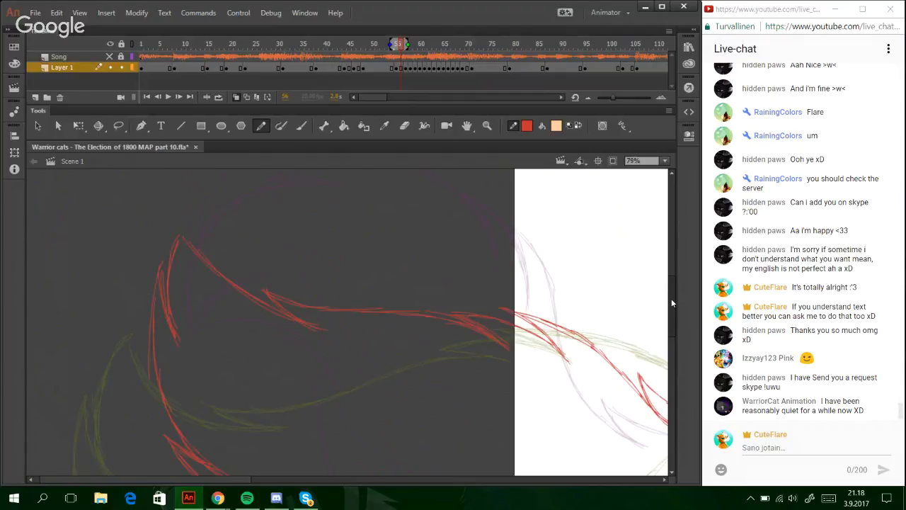
{"action": "mouse_move", "coordinate": [671, 298]}
{"action": "left_mouse_down"}
{"action": "mouse_move", "coordinate": [675, 354]}
{"action": "mouse_move", "coordinate": [672, 346]}
{"action": "left_mouse_up"}
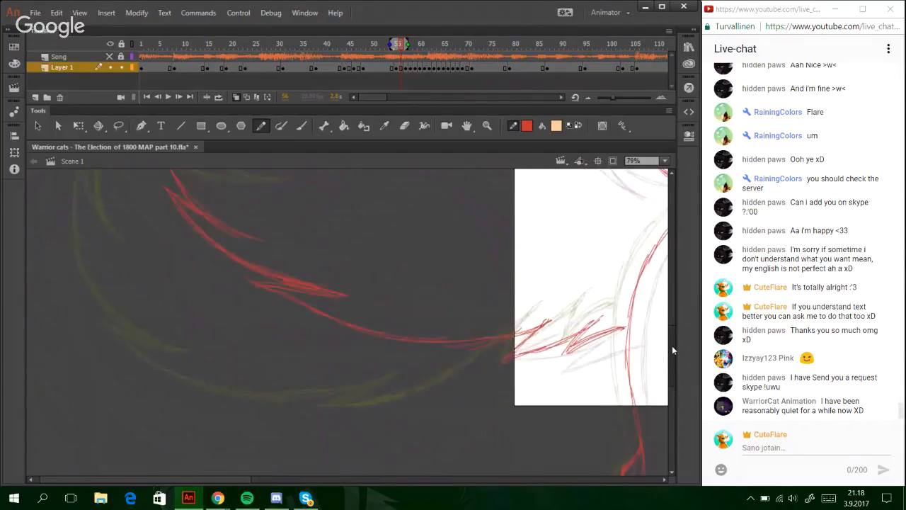
{"action": "scroll", "coordinate": [672, 346], "scroll_direction": "up", "scroll_amount": 2}
{"action": "mouse_move", "coordinate": [213, 344]}
{"action": "left_mouse_down"}
{"action": "mouse_move", "coordinate": [306, 393]}
{"action": "mouse_move", "coordinate": [313, 365]}
{"action": "mouse_move", "coordinate": [236, 385]}
{"action": "mouse_move", "coordinate": [396, 416]}
{"action": "mouse_move", "coordinate": [434, 446]}
{"action": "left_mouse_up"}
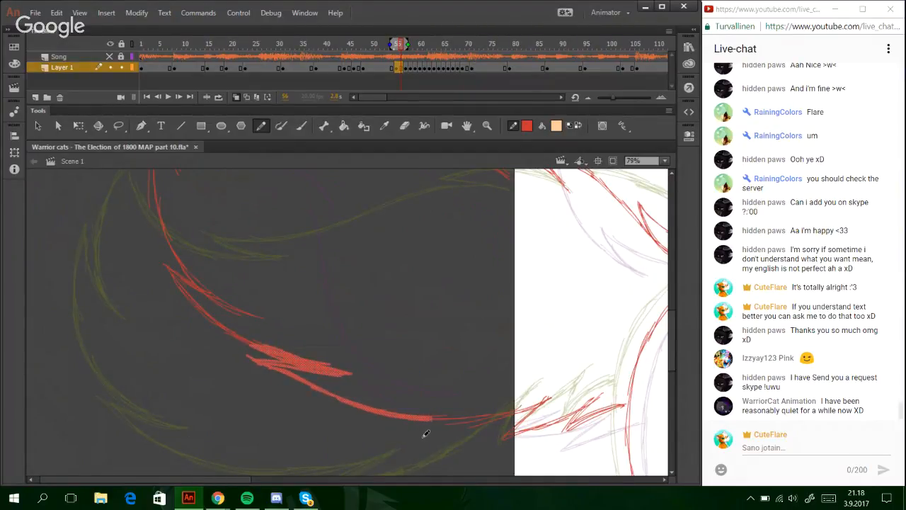
- Nudge the selected tuft slightly right and up, then deselect it
{"action": "key", "text": "Right"}
{"action": "key", "text": "Right"}
{"action": "key", "text": "Right"}
{"action": "key", "text": "Right"}
{"action": "key", "text": "Up"}
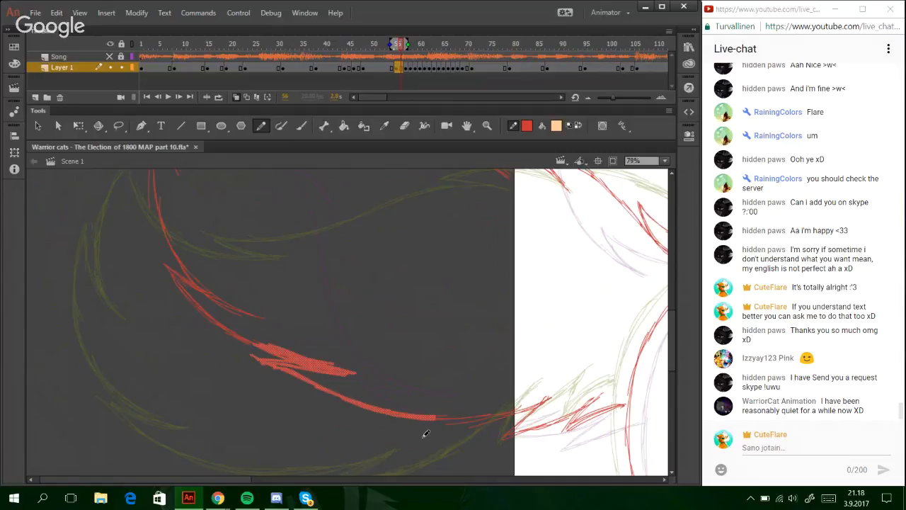
{"action": "left_click", "coordinate": [78, 125]}
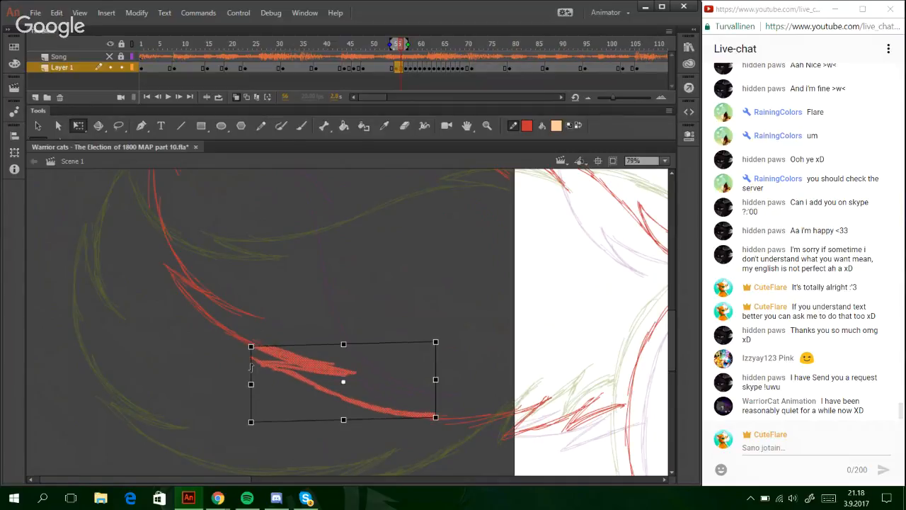
{"action": "left_click", "coordinate": [417, 302]}
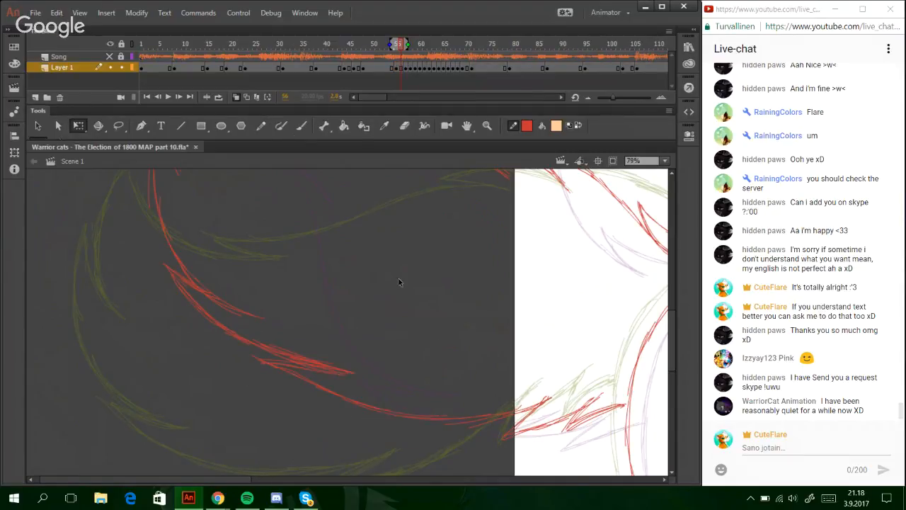
- Set zoom to 50% and lasso the upper red fur clump for Free Transform
{"action": "left_click", "coordinate": [260, 125]}
{"action": "left_click", "coordinate": [664, 161]}
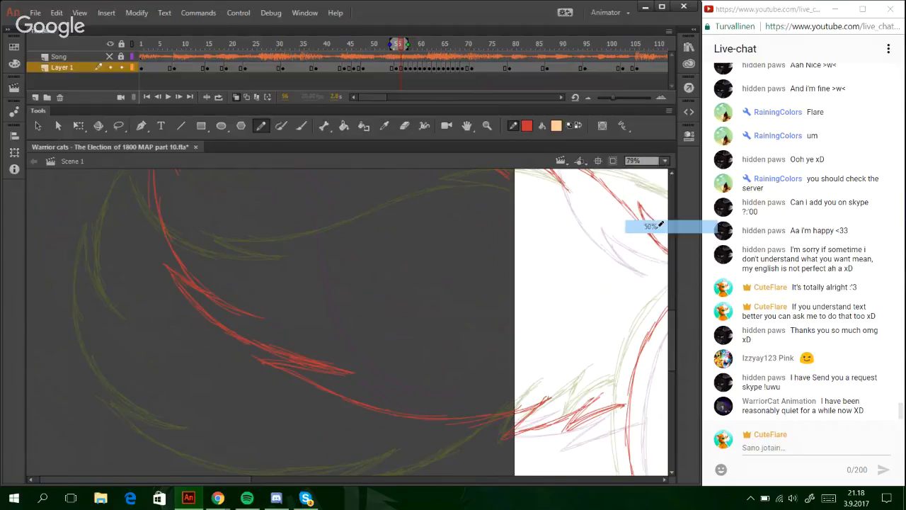
{"action": "left_click", "coordinate": [650, 225]}
{"action": "scroll", "coordinate": [673, 363], "scroll_direction": "up", "scroll_amount": 3}
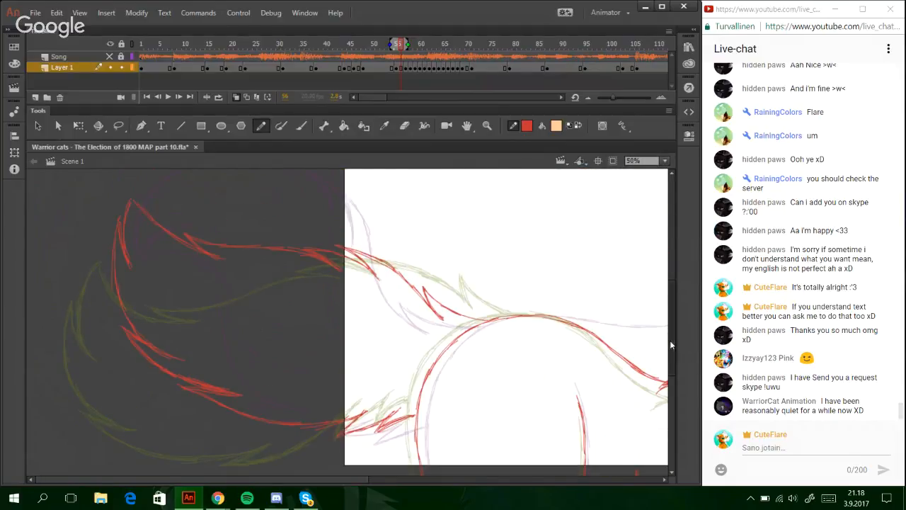
{"action": "left_click", "coordinate": [118, 126]}
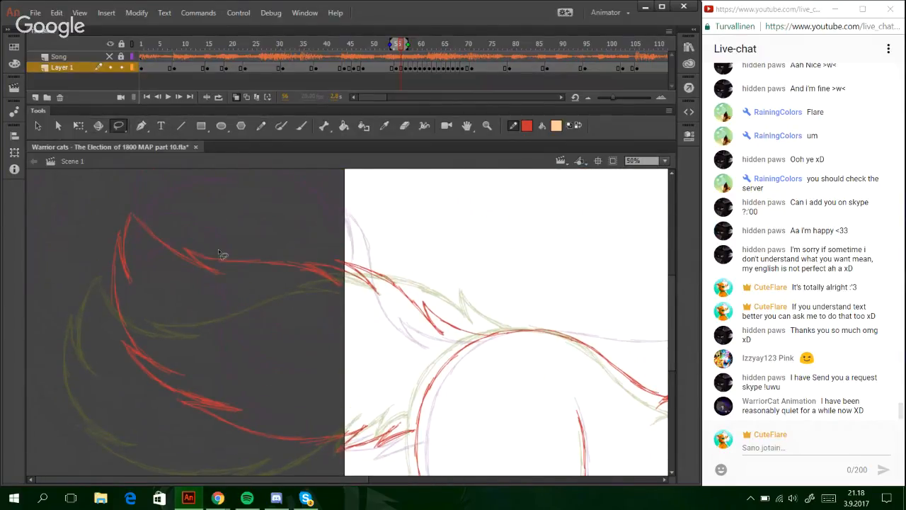
{"action": "mouse_move", "coordinate": [160, 215]}
{"action": "left_mouse_down"}
{"action": "mouse_move", "coordinate": [142, 246]}
{"action": "mouse_move", "coordinate": [242, 322]}
{"action": "mouse_move", "coordinate": [380, 345]}
{"action": "mouse_move", "coordinate": [446, 343]}
{"action": "mouse_move", "coordinate": [406, 280]}
{"action": "mouse_move", "coordinate": [159, 213]}
{"action": "left_mouse_up"}
{"action": "left_click", "coordinate": [78, 125]}
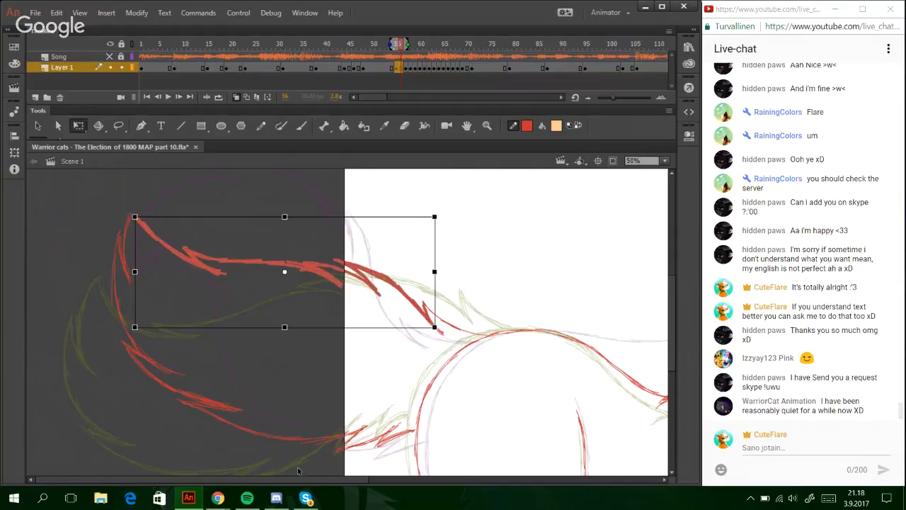
- Skip Spotify back to the previous track, then minimize it
{"action": "left_click", "coordinate": [248, 498]}
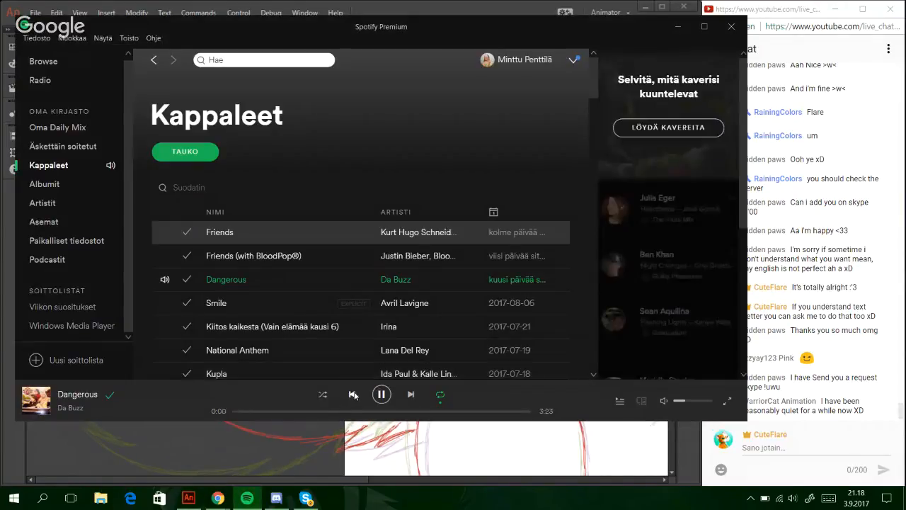
{"action": "left_click", "coordinate": [353, 394]}
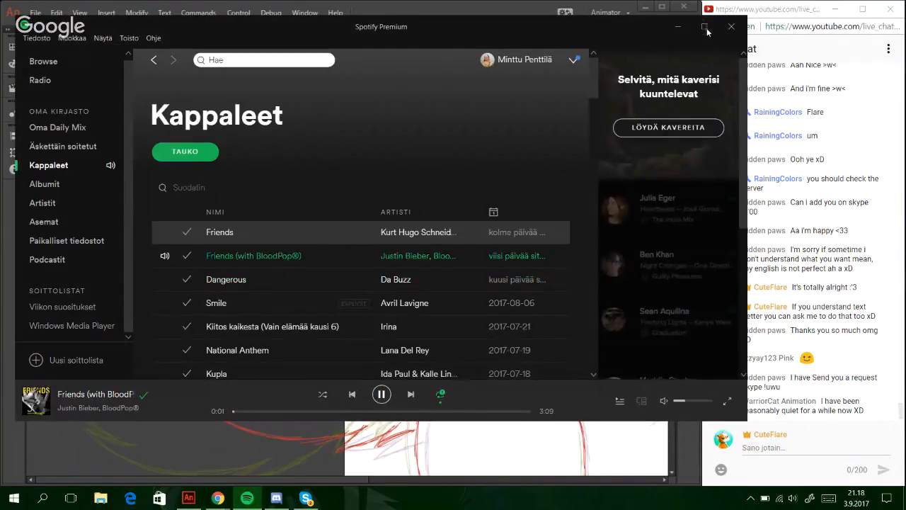
{"action": "left_click", "coordinate": [705, 27]}
{"action": "left_click", "coordinate": [861, 12]}
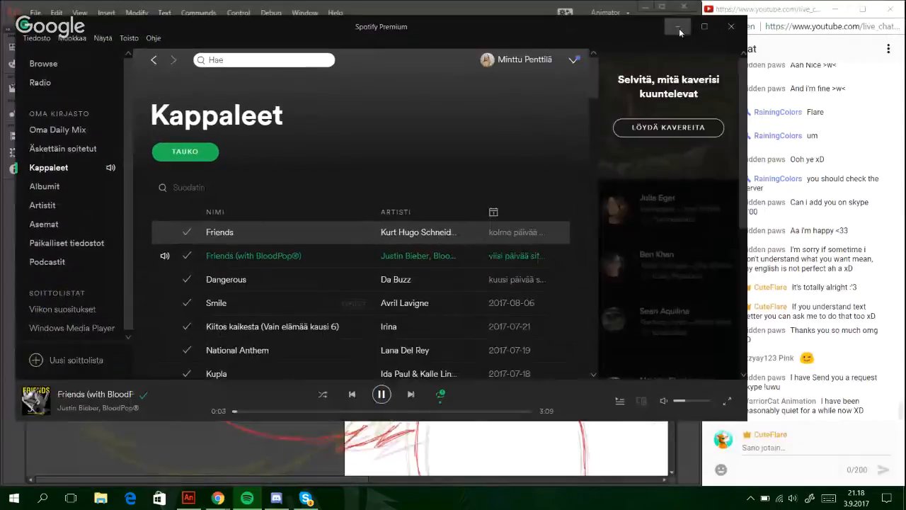
{"action": "left_click", "coordinate": [677, 27]}
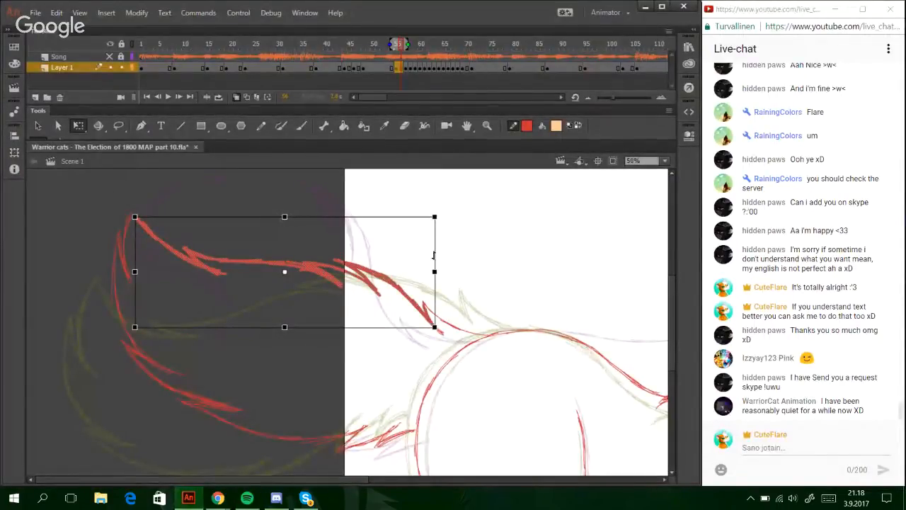
- Skew and squash the selected upper fur strokes, then delete them
{"action": "left_click_drag", "start_coordinate": [433, 255], "coordinate": [433, 265]}
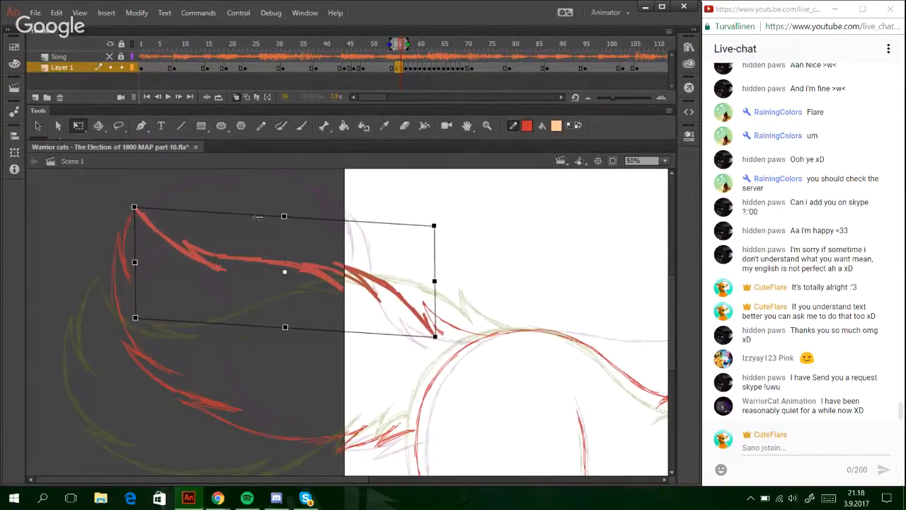
{"action": "left_click_drag", "start_coordinate": [284, 215], "coordinate": [284, 224]}
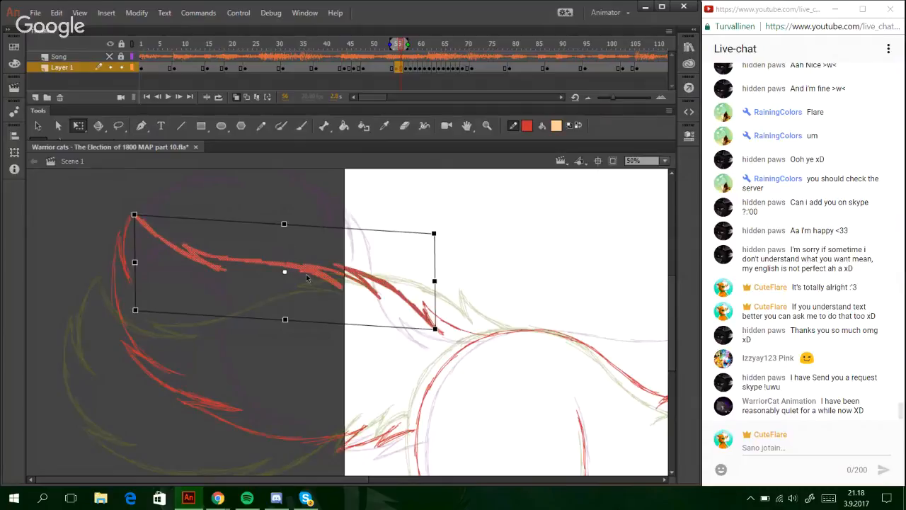
{"action": "key", "text": "Delete"}
- Zoom the fur area to 71% and draw pale orange guide curves across the back
{"action": "left_click", "coordinate": [486, 125]}
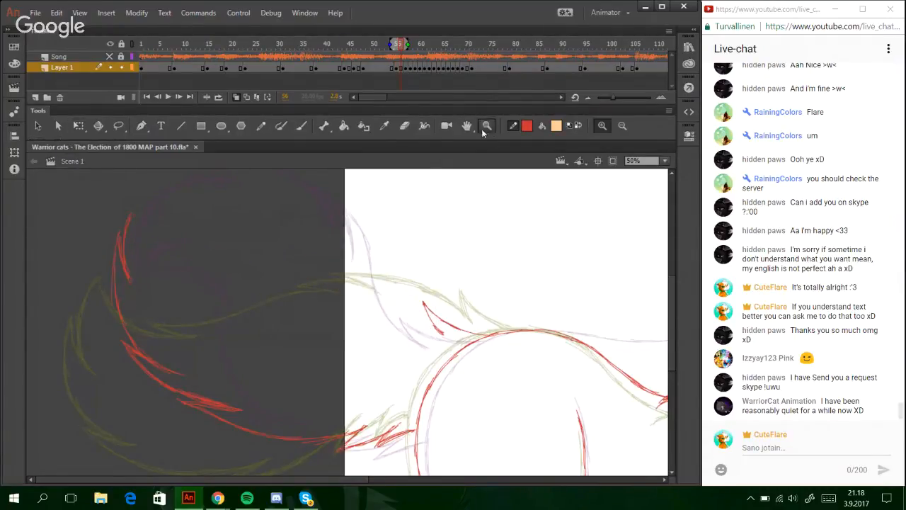
{"action": "left_click_drag", "start_coordinate": [106, 196], "coordinate": [509, 417]}
{"action": "left_click", "coordinate": [260, 127]}
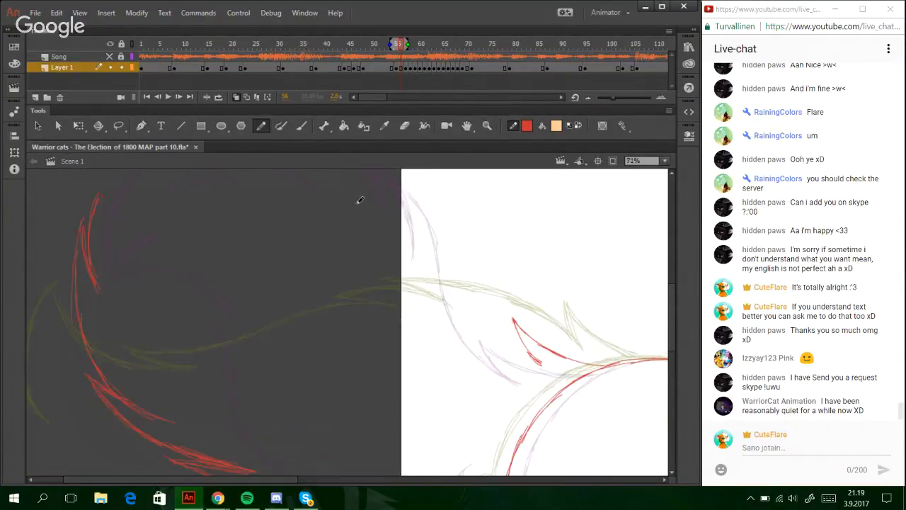
{"action": "scroll", "coordinate": [673, 339], "scroll_direction": "up", "scroll_amount": 2}
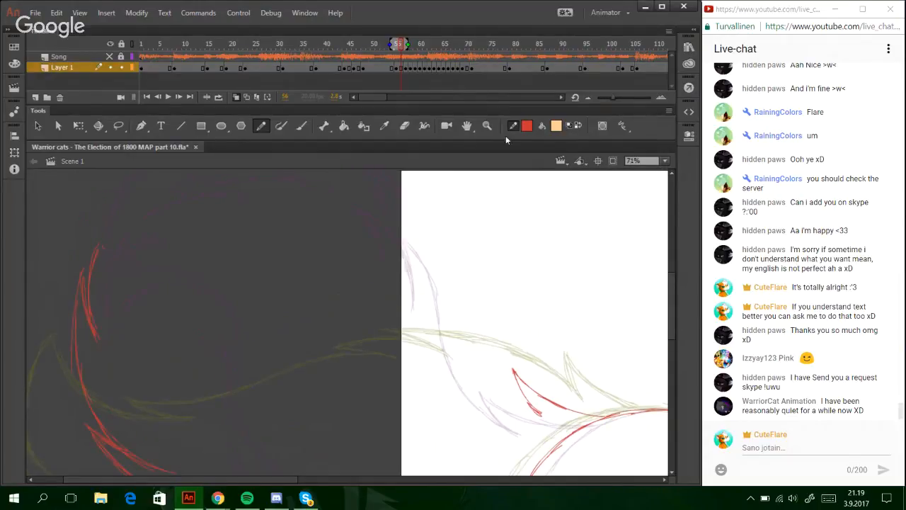
{"action": "left_click", "coordinate": [581, 123]}
{"action": "scroll", "coordinate": [674, 342], "scroll_direction": "down", "scroll_amount": 3}
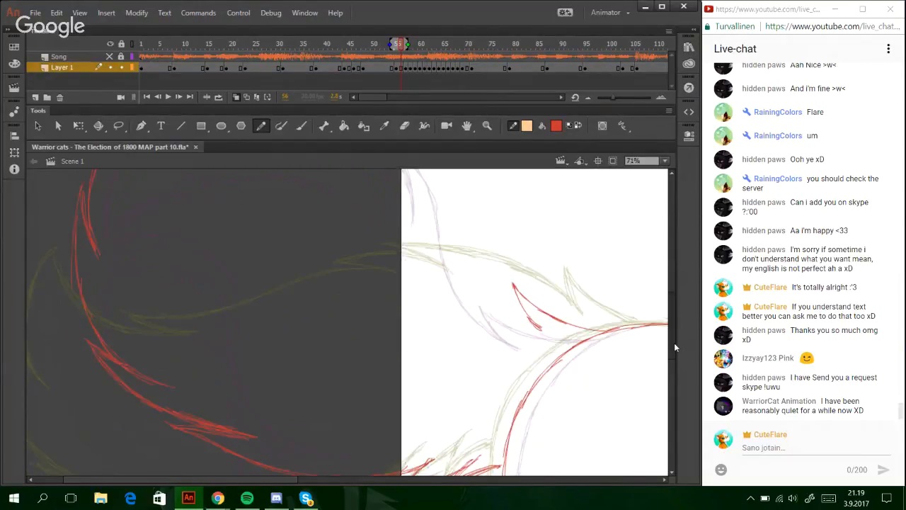
{"action": "mouse_move", "coordinate": [565, 354]}
{"action": "left_mouse_down"}
{"action": "mouse_move", "coordinate": [364, 307]}
{"action": "mouse_move", "coordinate": [129, 173]}
{"action": "mouse_move", "coordinate": [120, 187]}
{"action": "mouse_move", "coordinate": [565, 347]}
{"action": "left_mouse_up"}
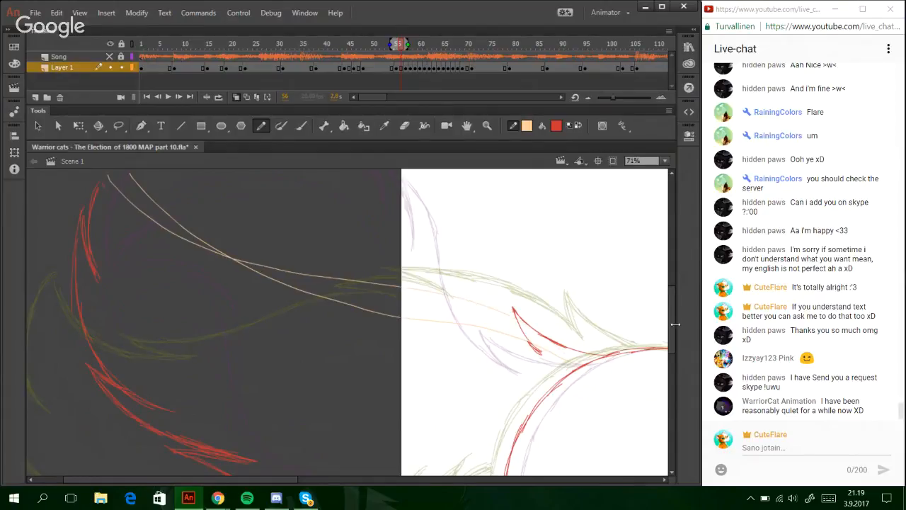
{"action": "scroll", "coordinate": [671, 336], "scroll_direction": "down", "scroll_amount": 2}
{"action": "scroll", "coordinate": [671, 335], "scroll_direction": "up", "scroll_amount": 3}
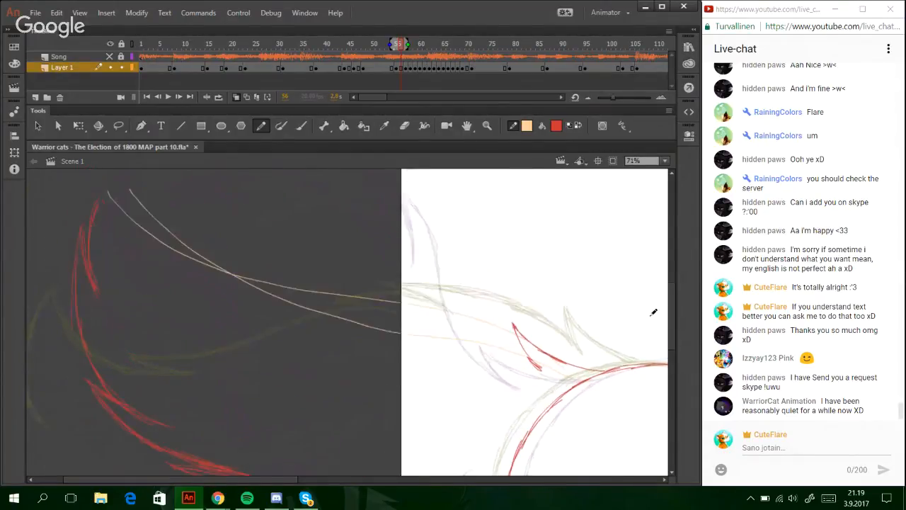
- Sketch red fur strokes along the pale guide curve and onto the stage
{"action": "left_click", "coordinate": [578, 125]}
{"action": "mouse_move", "coordinate": [105, 199]}
{"action": "left_mouse_down"}
{"action": "mouse_move", "coordinate": [127, 228]}
{"action": "mouse_move", "coordinate": [114, 200]}
{"action": "mouse_move", "coordinate": [145, 234]}
{"action": "mouse_move", "coordinate": [196, 260]}
{"action": "left_mouse_up"}
{"action": "left_click_drag", "start_coordinate": [152, 241], "coordinate": [195, 269]}
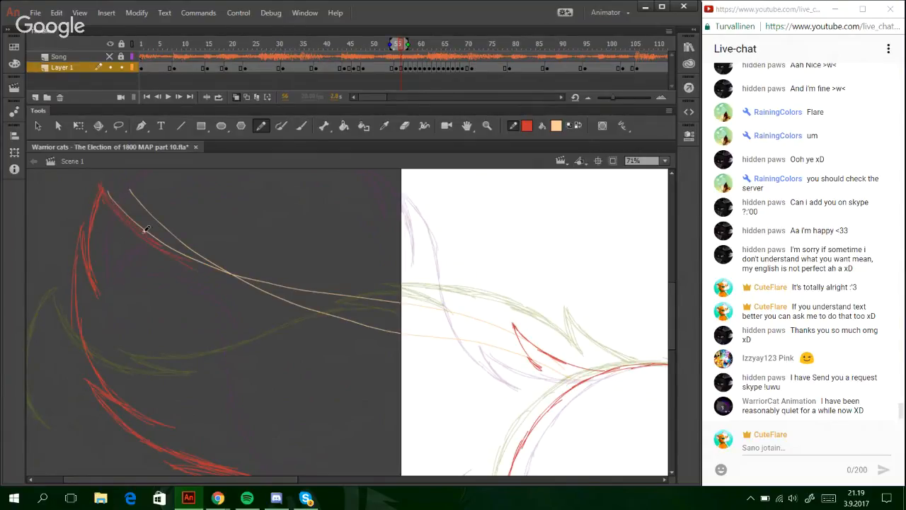
{"action": "mouse_move", "coordinate": [109, 190]}
{"action": "left_mouse_down"}
{"action": "mouse_move", "coordinate": [192, 266]}
{"action": "mouse_move", "coordinate": [177, 258]}
{"action": "left_mouse_up"}
{"action": "key", "text": "ctrl+z"}
{"action": "key", "text": "ctrl+z"}
{"action": "key", "text": "ctrl+z"}
{"action": "key", "text": "ctrl+z"}
{"action": "mouse_move", "coordinate": [99, 183]}
{"action": "left_mouse_down"}
{"action": "mouse_move", "coordinate": [141, 237]}
{"action": "mouse_move", "coordinate": [211, 289]}
{"action": "left_mouse_up"}
{"action": "left_click_drag", "start_coordinate": [169, 259], "coordinate": [211, 290]}
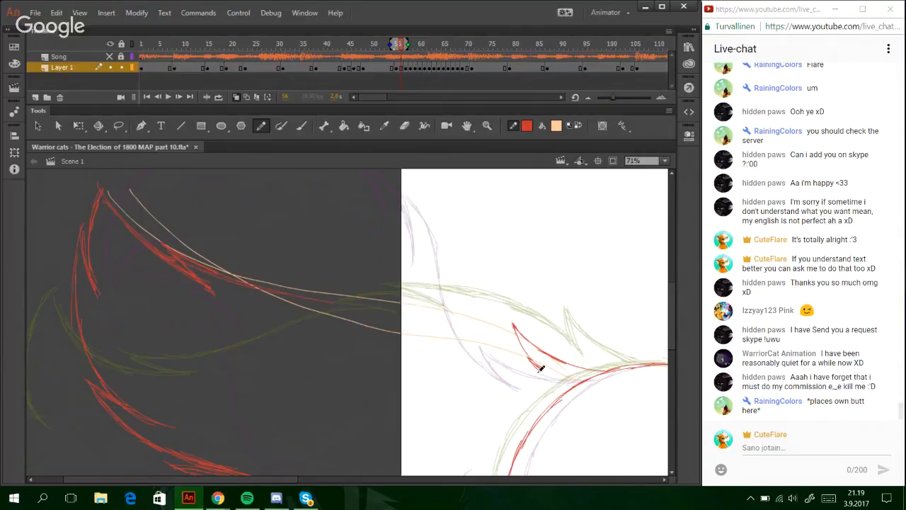
{"action": "mouse_move", "coordinate": [540, 368]}
{"action": "left_mouse_down"}
{"action": "mouse_move", "coordinate": [446, 307]}
{"action": "mouse_move", "coordinate": [495, 328]}
{"action": "mouse_move", "coordinate": [461, 305]}
{"action": "mouse_move", "coordinate": [404, 290]}
{"action": "mouse_move", "coordinate": [457, 329]}
{"action": "mouse_move", "coordinate": [439, 313]}
{"action": "left_mouse_up"}
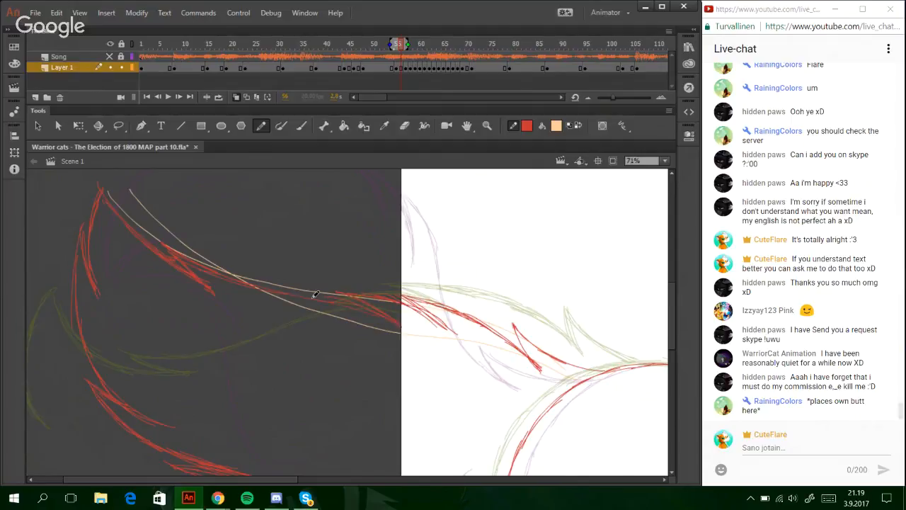
- Delete the pale orange guide lines and their leftover fragment
{"action": "double_click", "coordinate": [475, 344], "text": "ctrl"}
{"action": "key", "text": "Delete"}
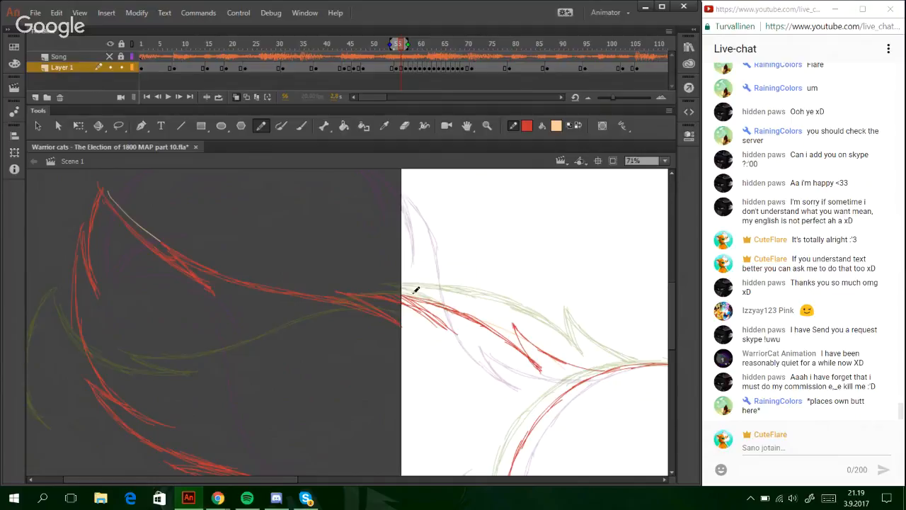
{"action": "left_click", "coordinate": [147, 236], "text": "ctrl"}
{"action": "key", "text": "Delete"}
{"action": "scroll", "coordinate": [674, 315], "scroll_direction": "up", "scroll_amount": 3}
{"action": "scroll", "coordinate": [674, 315], "scroll_direction": "down", "scroll_amount": 3}
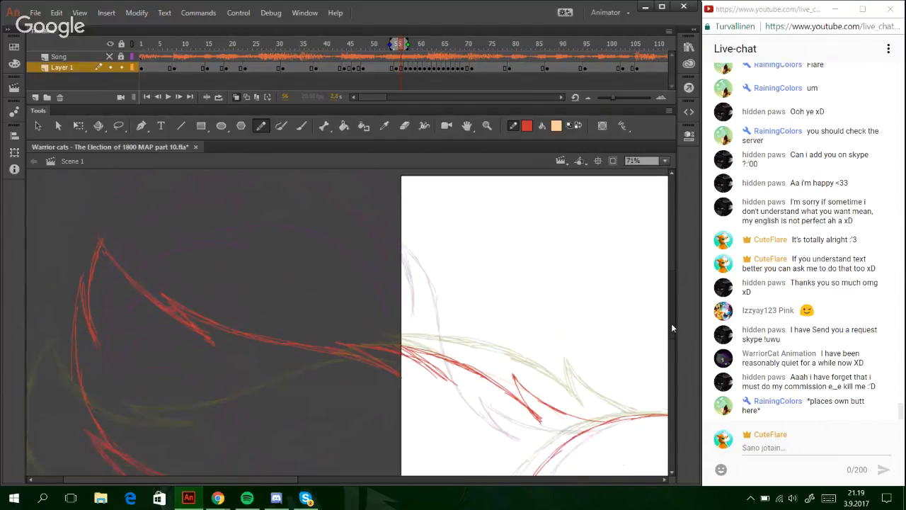
{"action": "scroll", "coordinate": [670, 341], "scroll_direction": "down", "scroll_amount": 2}
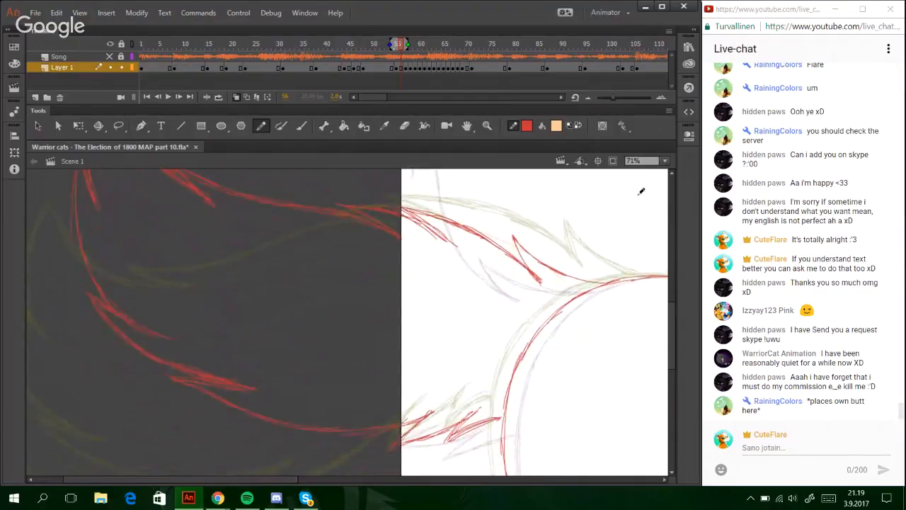
{"action": "left_click", "coordinate": [664, 161]}
{"action": "left_click", "coordinate": [640, 227]}
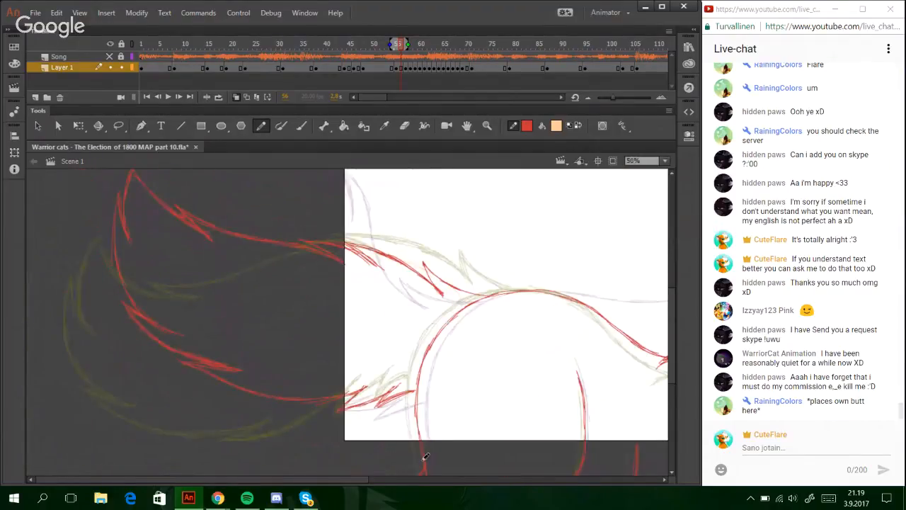
{"action": "left_click_drag", "start_coordinate": [337, 480], "coordinate": [485, 479]}
{"action": "left_click_drag", "start_coordinate": [669, 301], "coordinate": [676, 371]}
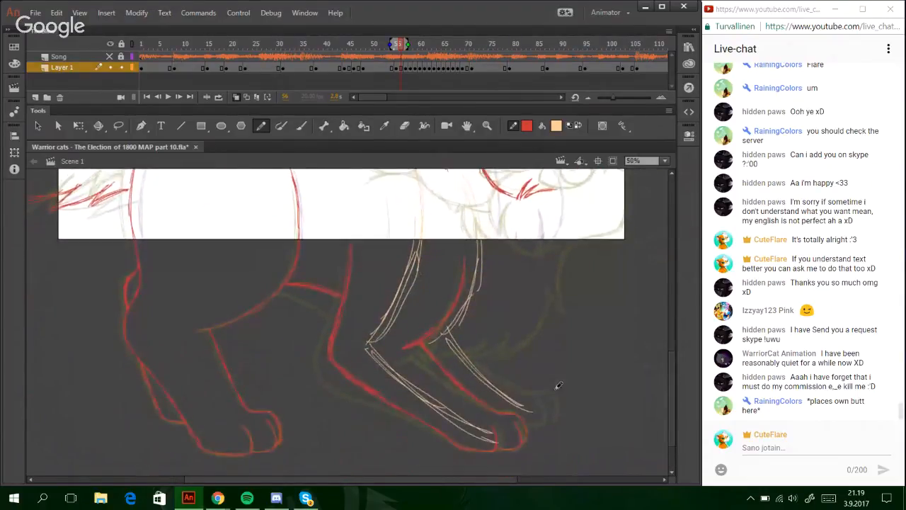
{"action": "left_click", "coordinate": [469, 424], "text": "ctrl"}
{"action": "key", "text": "Delete"}
{"action": "left_click", "coordinate": [368, 347], "text": "ctrl"}
{"action": "key", "text": "Delete"}
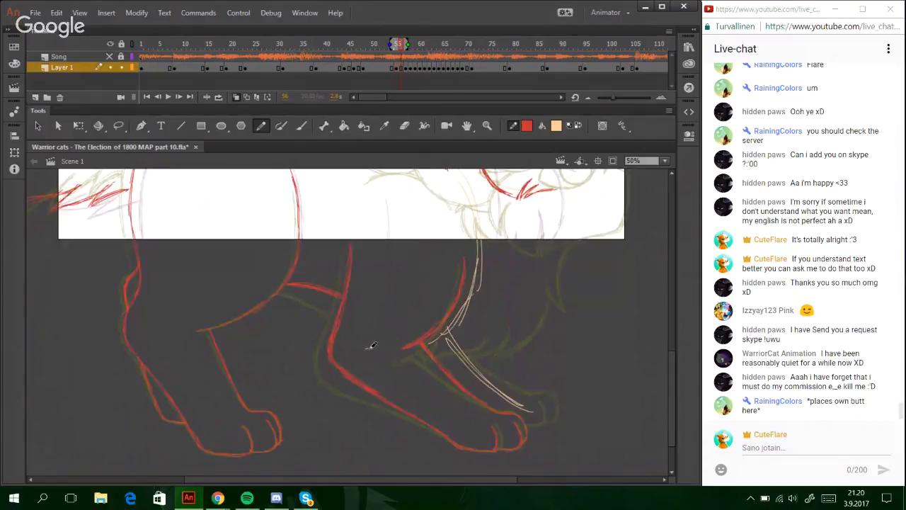
{"action": "left_click_drag", "start_coordinate": [400, 480], "coordinate": [500, 458]}
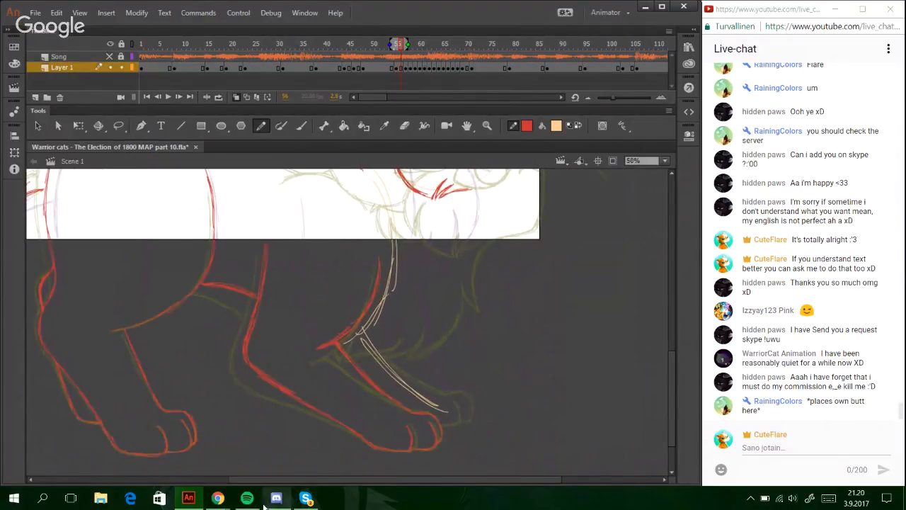
{"action": "scroll", "coordinate": [670, 362], "scroll_direction": "up", "scroll_amount": 3}
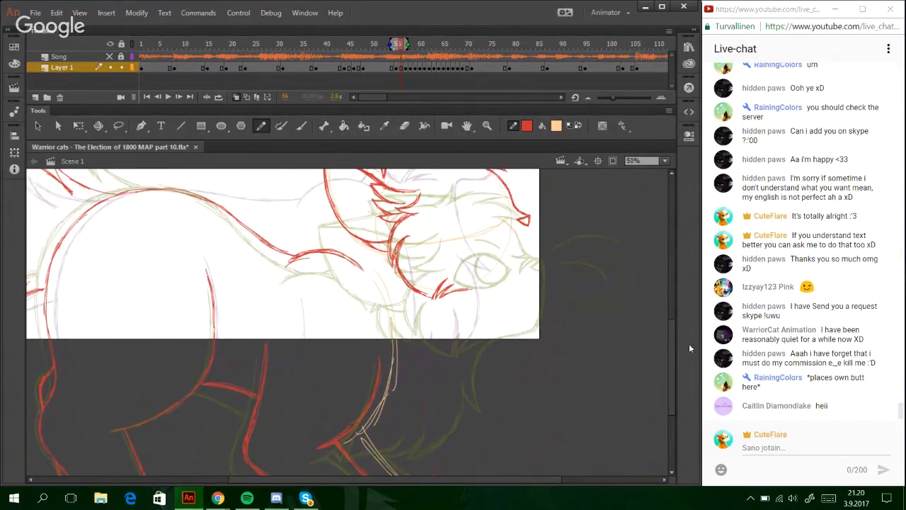
{"action": "scroll", "coordinate": [669, 329], "scroll_direction": "up", "scroll_amount": 4}
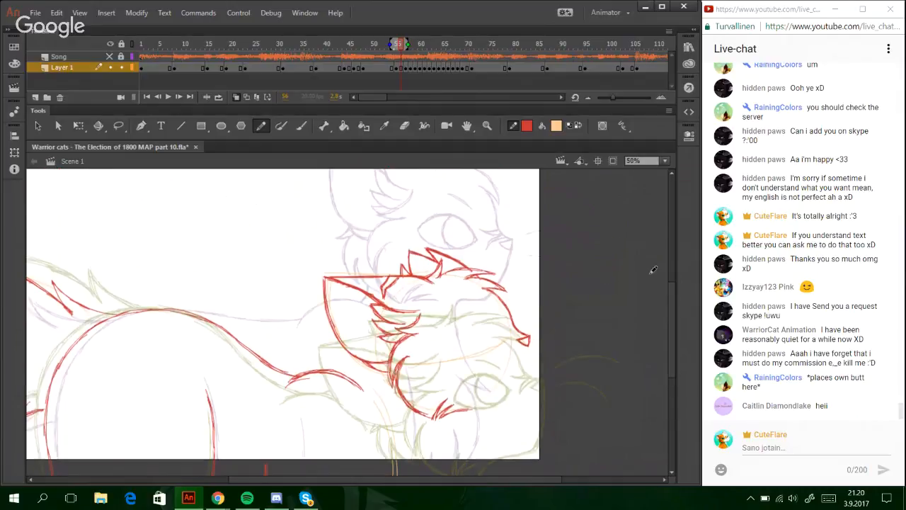
- Zoom in on the head and nudge the lassoed red ear strokes right and up
{"action": "left_click", "coordinate": [486, 126]}
{"action": "left_click_drag", "start_coordinate": [343, 221], "coordinate": [482, 308]}
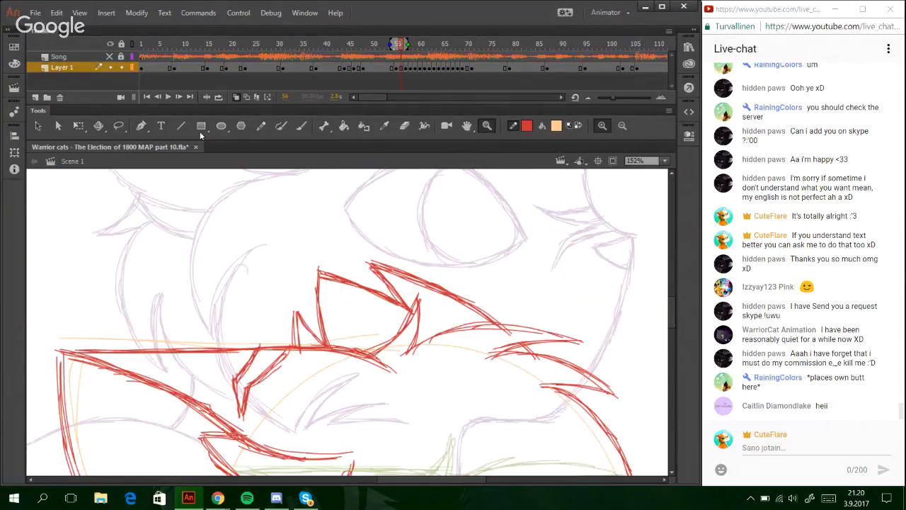
{"action": "left_click", "coordinate": [119, 125]}
{"action": "mouse_move", "coordinate": [314, 251]}
{"action": "left_mouse_down"}
{"action": "mouse_move", "coordinate": [358, 329]}
{"action": "mouse_move", "coordinate": [317, 345]}
{"action": "mouse_move", "coordinate": [282, 343]}
{"action": "mouse_move", "coordinate": [250, 225]}
{"action": "left_mouse_up"}
{"action": "key", "text": "Right"}
{"action": "key", "text": "Right"}
{"action": "key", "text": "Right"}
{"action": "key", "text": "Right"}
{"action": "key", "text": "Right"}
{"action": "key", "text": "Right"}
{"action": "key", "text": "Right"}
{"action": "key", "text": "Right"}
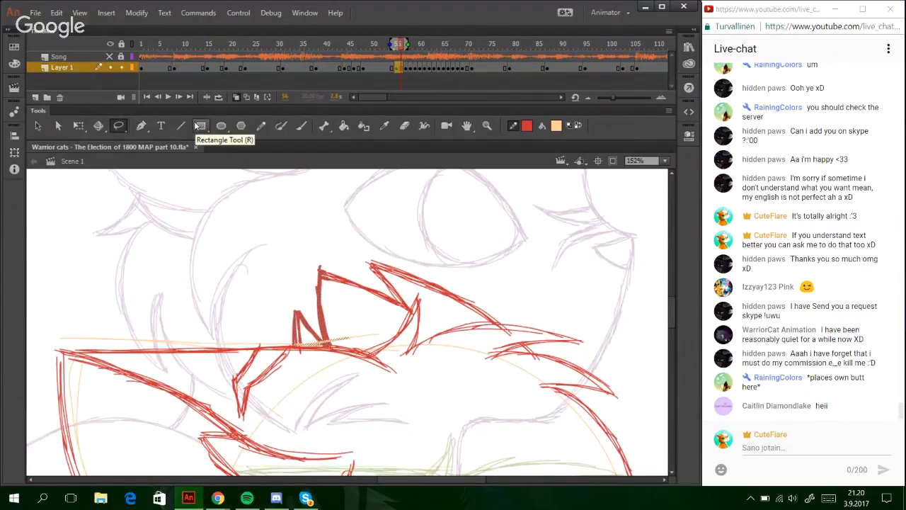
{"action": "key", "text": "Up"}
{"action": "key", "text": "Up"}
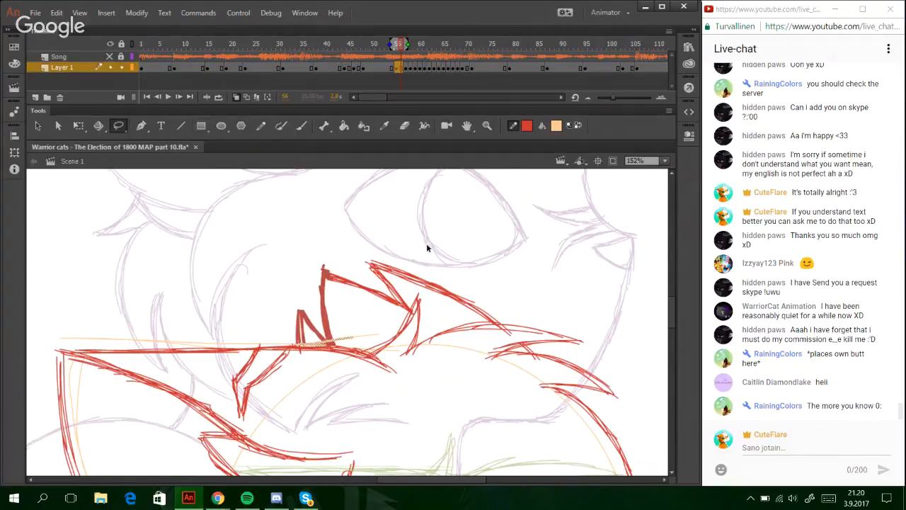
{"action": "left_click", "coordinate": [429, 277]}
- Delete the short stray orange line near the head
{"action": "left_click", "coordinate": [347, 337], "text": "ctrl"}
{"action": "key", "text": "Delete"}
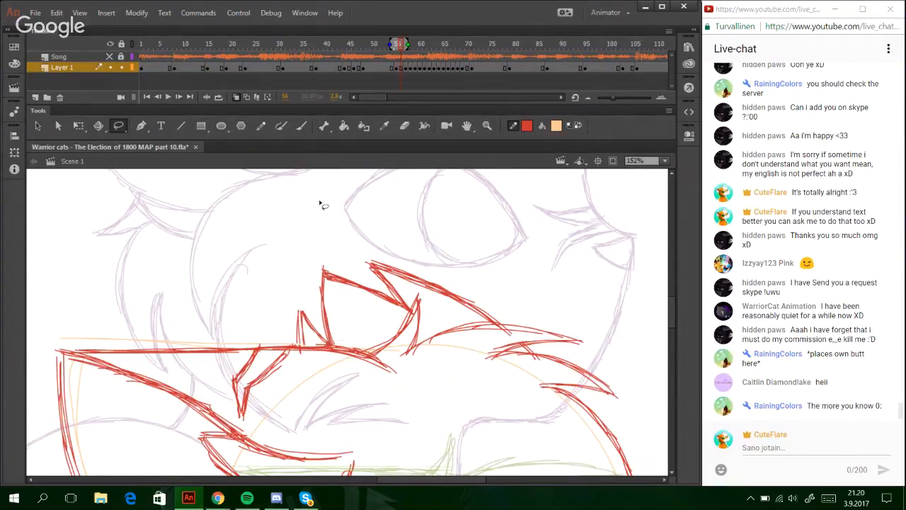
{"action": "left_click", "coordinate": [260, 126]}
{"action": "mouse_move", "coordinate": [671, 318]}
{"action": "left_mouse_down"}
{"action": "mouse_move", "coordinate": [678, 361]}
{"action": "mouse_move", "coordinate": [675, 343]}
{"action": "mouse_move", "coordinate": [668, 349]}
{"action": "left_mouse_up"}
{"action": "left_click_drag", "start_coordinate": [396, 481], "coordinate": [344, 481]}
- At 50% zoom, pencil the red neck line down to the chest fur
{"action": "left_click", "coordinate": [665, 162]}
{"action": "left_click", "coordinate": [652, 226]}
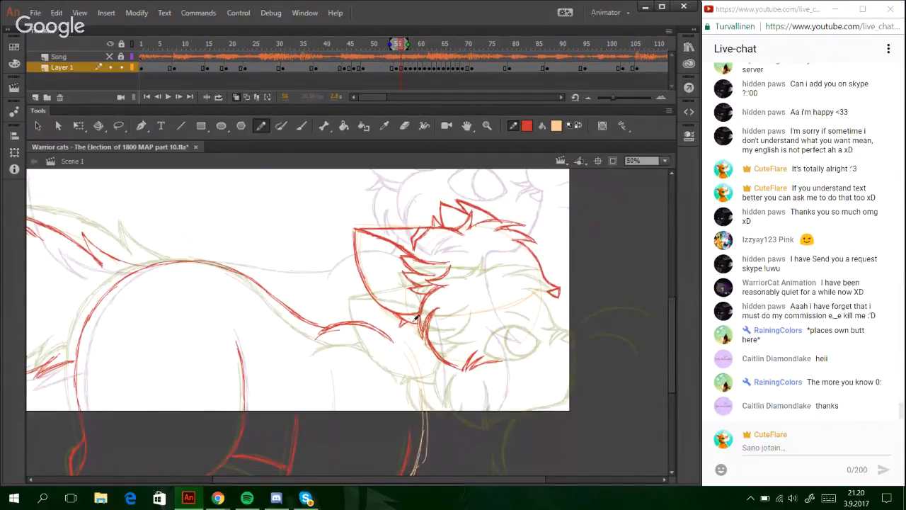
{"action": "mouse_move", "coordinate": [412, 323]}
{"action": "left_mouse_down"}
{"action": "mouse_move", "coordinate": [410, 340]}
{"action": "mouse_move", "coordinate": [422, 353]}
{"action": "mouse_move", "coordinate": [417, 328]}
{"action": "left_mouse_up"}
{"action": "key", "text": "ctrl+z"}
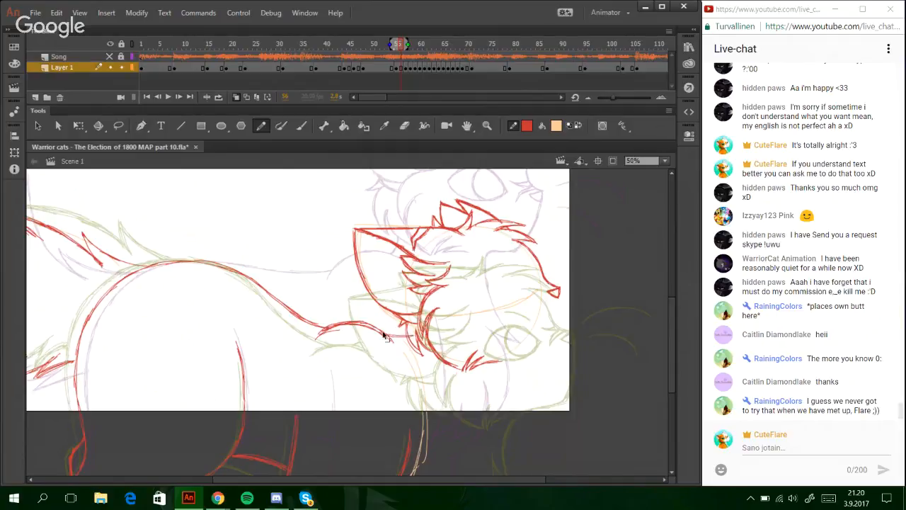
{"action": "left_click_drag", "start_coordinate": [382, 334], "coordinate": [409, 330]}
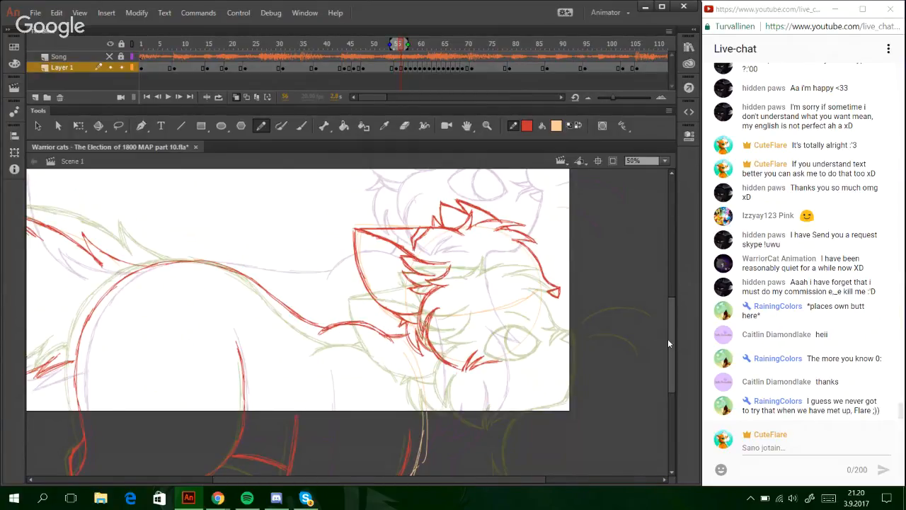
{"action": "left_click_drag", "start_coordinate": [669, 338], "coordinate": [673, 377]}
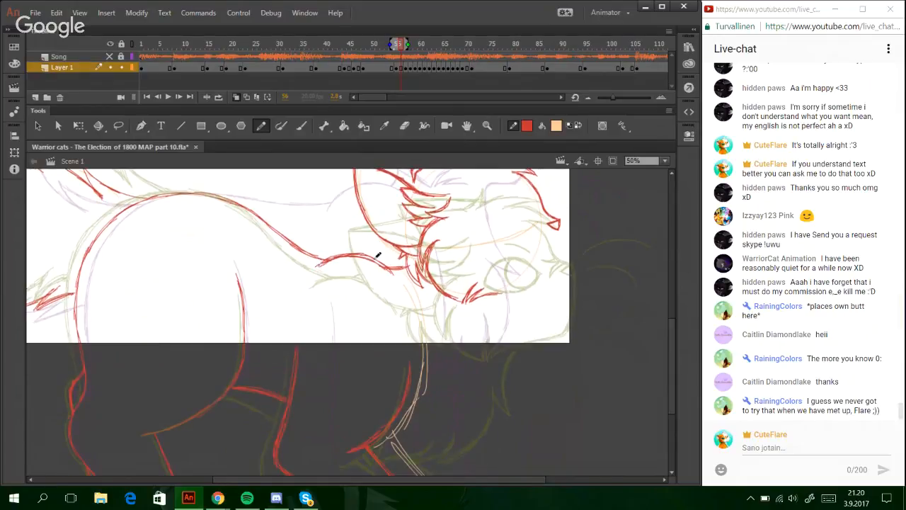
{"action": "left_click_drag", "start_coordinate": [407, 249], "coordinate": [378, 259]}
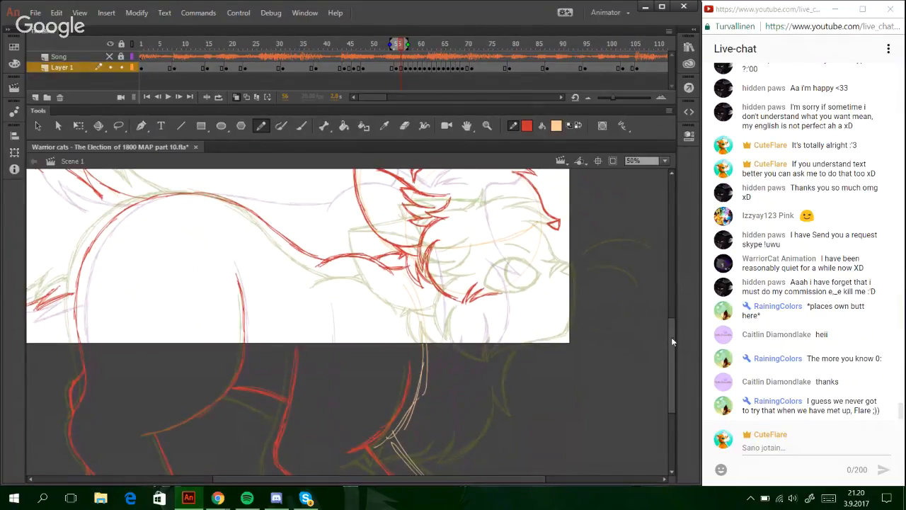
- Zoom to 70% on the head and redraw its right edge in red, undoing failed strokes
{"action": "left_click_drag", "start_coordinate": [671, 337], "coordinate": [671, 323]}
{"action": "scroll", "coordinate": [670, 323], "scroll_direction": "down", "scroll_amount": 1}
{"action": "key", "text": "z"}
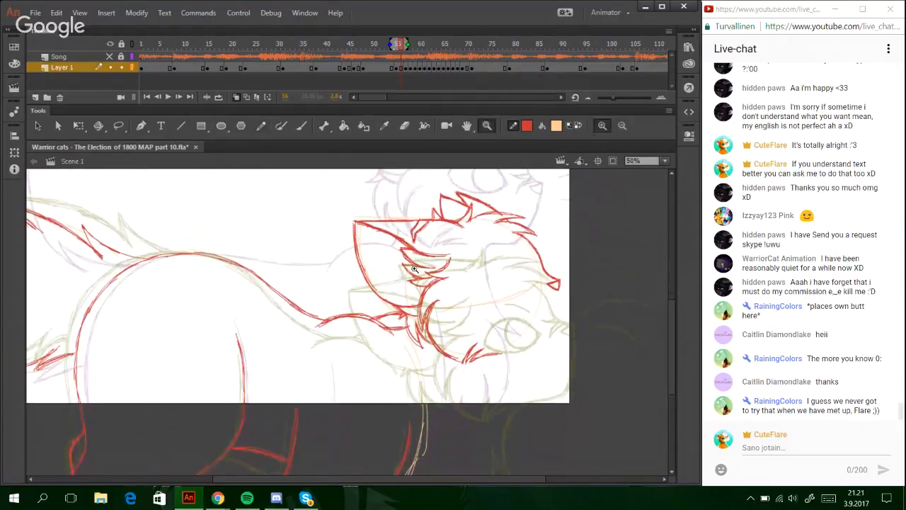
{"action": "left_click", "coordinate": [379, 248]}
{"action": "left_click", "coordinate": [261, 126]}
{"action": "left_click_drag", "start_coordinate": [380, 204], "coordinate": [366, 292]}
{"action": "key", "text": "ctrl+z"}
{"action": "key", "text": "ctrl+z"}
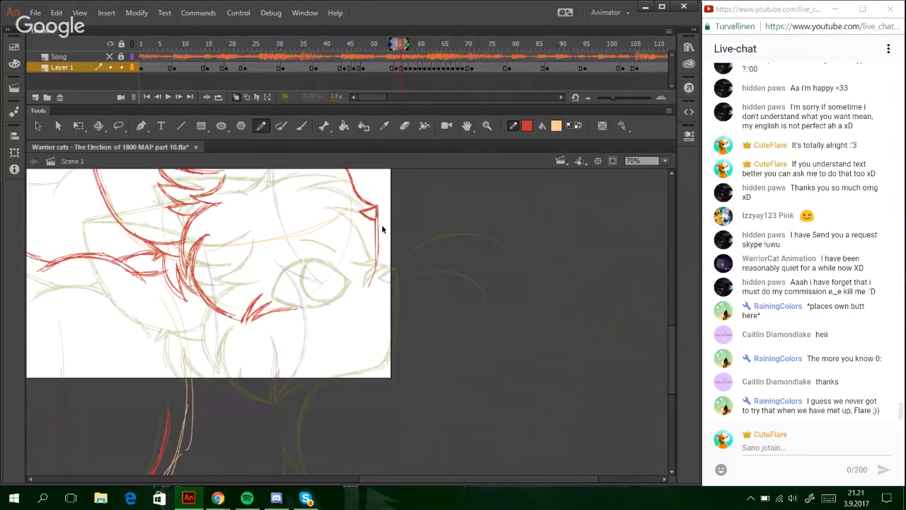
{"action": "key", "text": "ctrl+z"}
{"action": "left_click_drag", "start_coordinate": [377, 212], "coordinate": [369, 284]}
{"action": "left_click_drag", "start_coordinate": [376, 252], "coordinate": [360, 295]}
{"action": "mouse_move", "coordinate": [369, 279]}
{"action": "left_mouse_down"}
{"action": "mouse_move", "coordinate": [353, 298]}
{"action": "mouse_move", "coordinate": [375, 270]}
{"action": "mouse_move", "coordinate": [362, 291]}
{"action": "mouse_move", "coordinate": [341, 299]}
{"action": "mouse_move", "coordinate": [360, 295]}
{"action": "mouse_move", "coordinate": [318, 303]}
{"action": "left_mouse_up"}
{"action": "key", "text": "ctrl+z"}
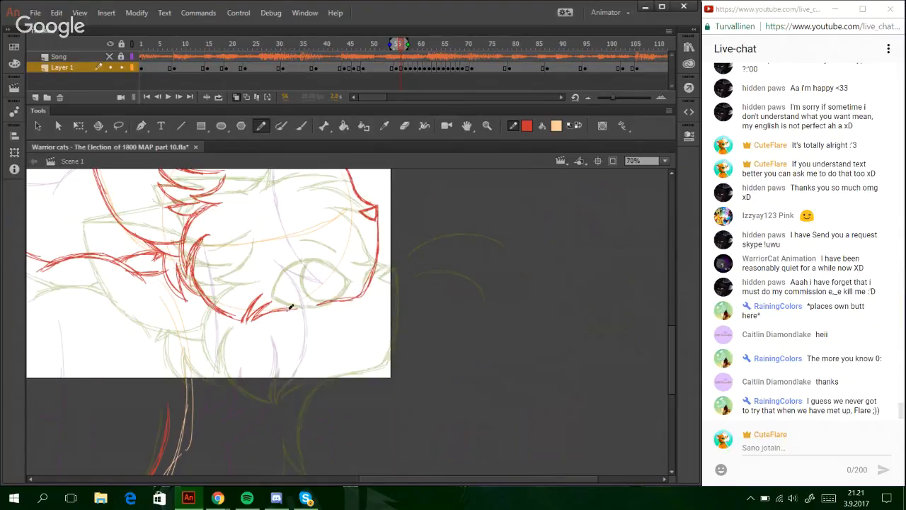
- Darken and extend the lower jaw line with thicker red strokes
{"action": "left_click_drag", "start_coordinate": [263, 312], "coordinate": [302, 307]}
{"action": "scroll", "coordinate": [677, 392], "scroll_direction": "down", "scroll_amount": 3}
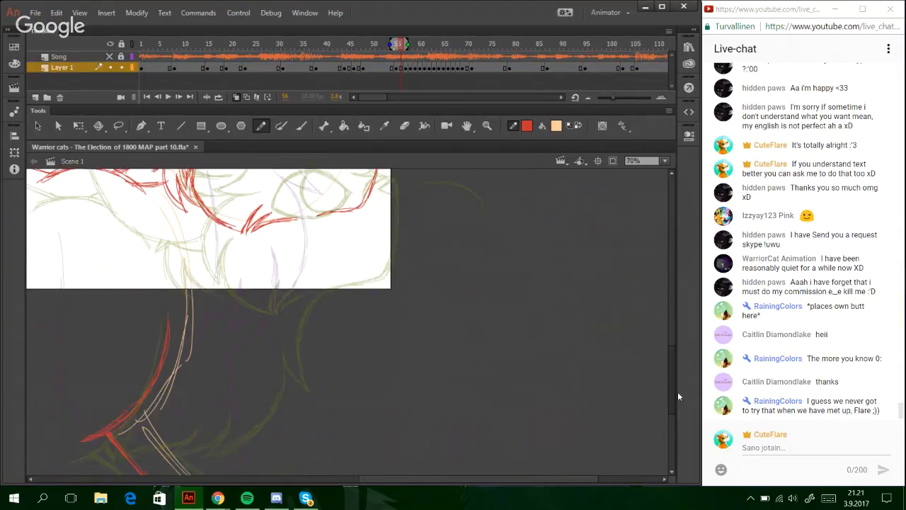
{"action": "left_click_drag", "start_coordinate": [678, 393], "coordinate": [678, 395]}
{"action": "left_click_drag", "start_coordinate": [473, 478], "coordinate": [384, 479]}
{"action": "mouse_move", "coordinate": [577, 204]}
{"action": "left_mouse_down"}
{"action": "mouse_move", "coordinate": [556, 203]}
{"action": "mouse_move", "coordinate": [582, 203]}
{"action": "mouse_move", "coordinate": [547, 214]}
{"action": "mouse_move", "coordinate": [542, 224]}
{"action": "left_mouse_up"}
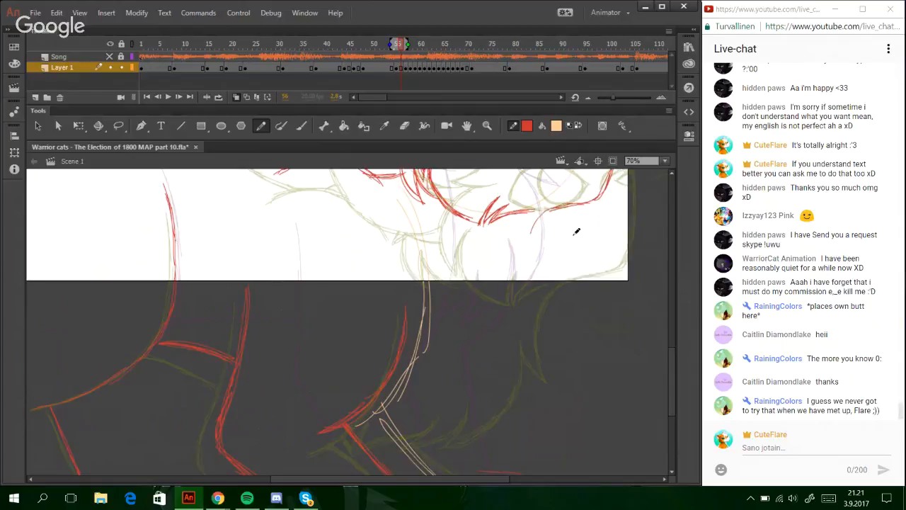
- Sketch spiky red chest fur strokes forming a tuft on the cat's right side
{"action": "mouse_move", "coordinate": [671, 378]}
{"action": "left_mouse_down"}
{"action": "mouse_move", "coordinate": [670, 342]}
{"action": "mouse_move", "coordinate": [670, 364]}
{"action": "left_mouse_up"}
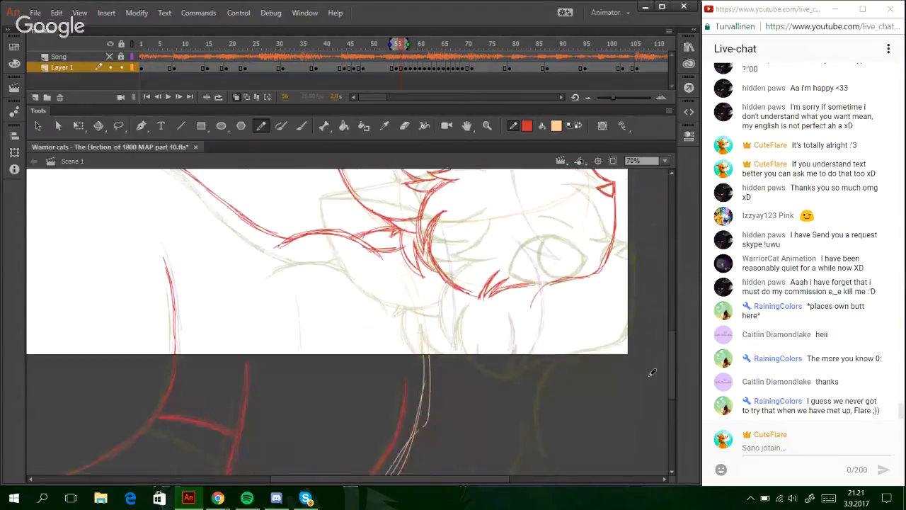
{"action": "left_click_drag", "start_coordinate": [544, 287], "coordinate": [530, 354]}
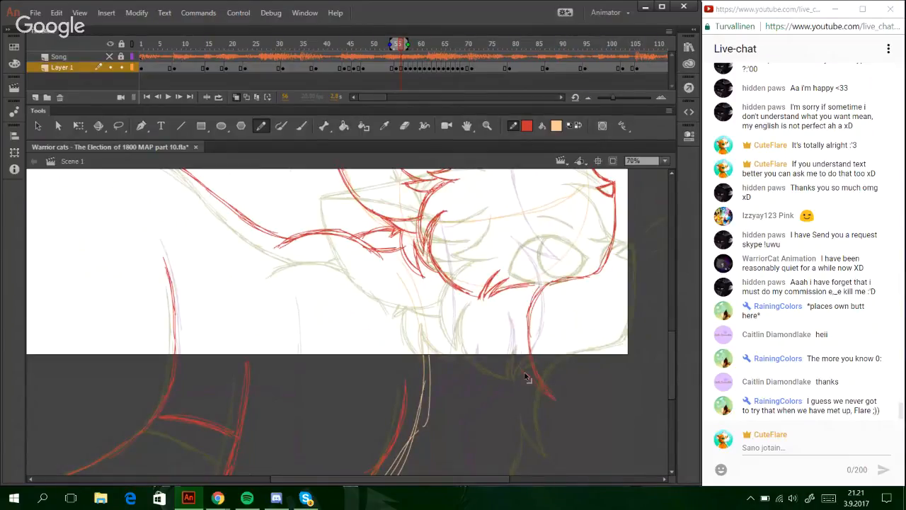
{"action": "left_click_drag", "start_coordinate": [673, 360], "coordinate": [675, 386]}
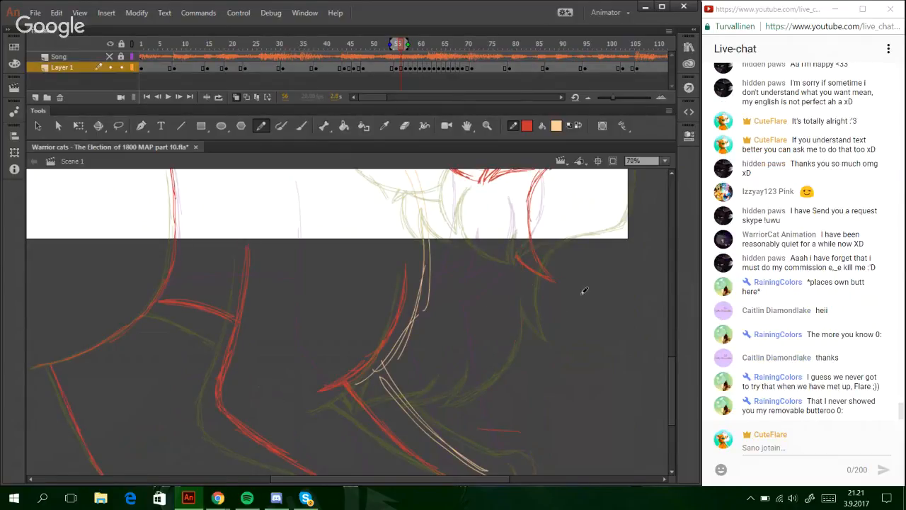
{"action": "left_click_drag", "start_coordinate": [584, 275], "coordinate": [595, 356]}
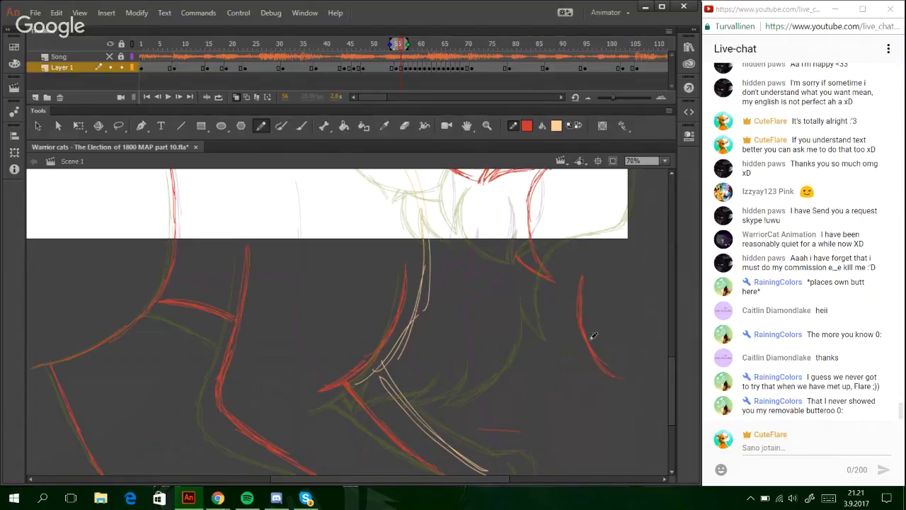
{"action": "mouse_move", "coordinate": [586, 346]}
{"action": "left_mouse_down"}
{"action": "mouse_move", "coordinate": [629, 385]}
{"action": "mouse_move", "coordinate": [610, 333]}
{"action": "mouse_move", "coordinate": [616, 358]}
{"action": "mouse_move", "coordinate": [657, 391]}
{"action": "left_mouse_up"}
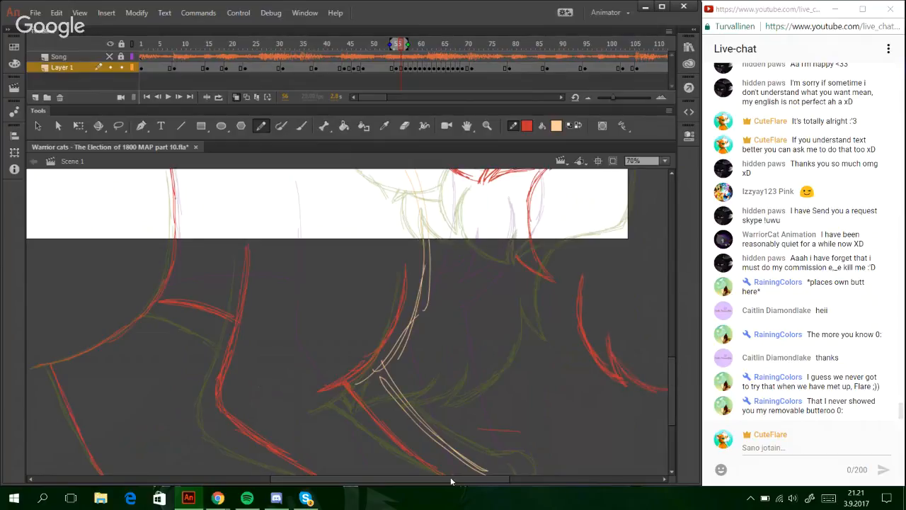
{"action": "left_click_drag", "start_coordinate": [451, 482], "coordinate": [508, 481]}
{"action": "left_click_drag", "start_coordinate": [486, 356], "coordinate": [500, 378]}
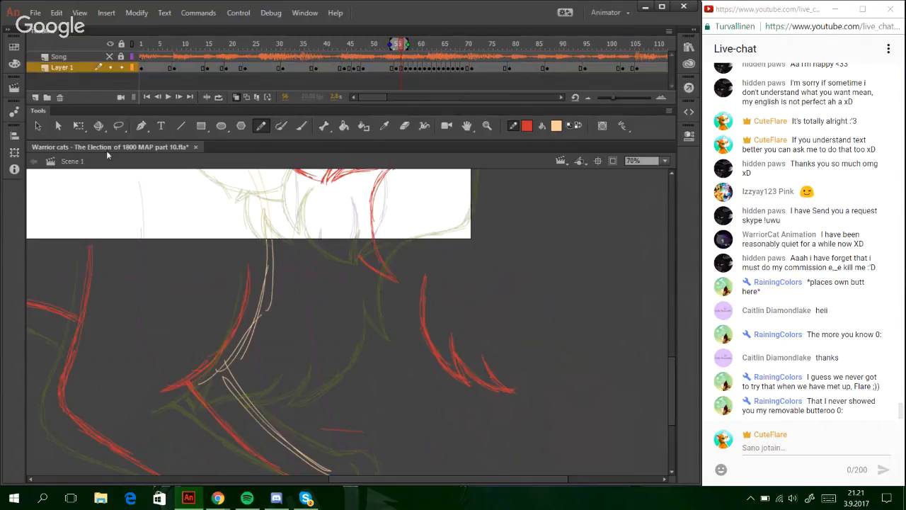
- Lasso the red chest fur strokes, flip them horizontally and move them left under the head
{"action": "left_click", "coordinate": [118, 125]}
{"action": "mouse_move", "coordinate": [421, 244]}
{"action": "left_mouse_down"}
{"action": "mouse_move", "coordinate": [573, 422]}
{"action": "mouse_move", "coordinate": [415, 248]}
{"action": "left_mouse_up"}
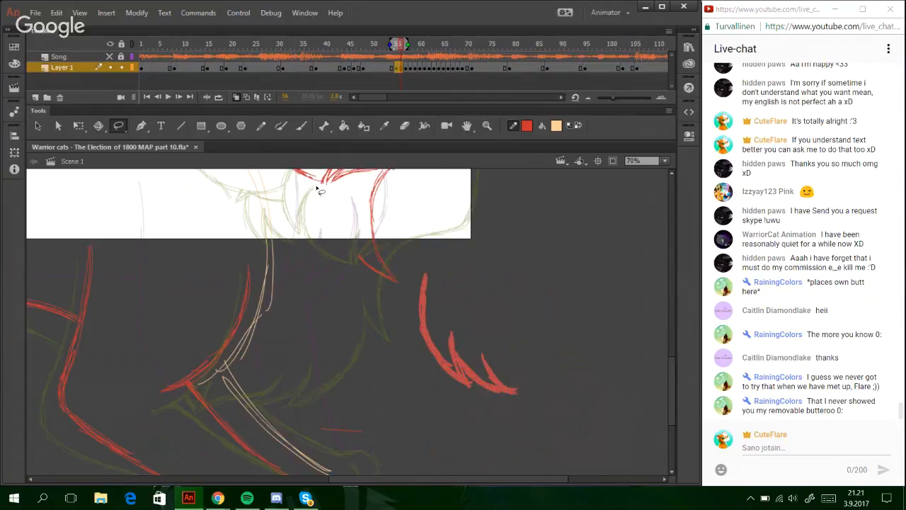
{"action": "left_click", "coordinate": [78, 126]}
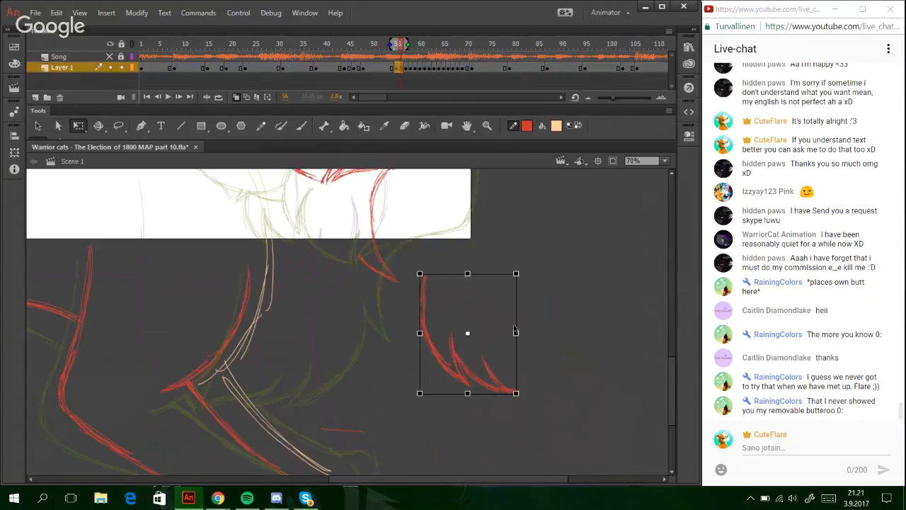
{"action": "mouse_move", "coordinate": [515, 333]}
{"action": "left_mouse_down"}
{"action": "mouse_move", "coordinate": [530, 333]}
{"action": "mouse_move", "coordinate": [432, 338]}
{"action": "left_mouse_up"}
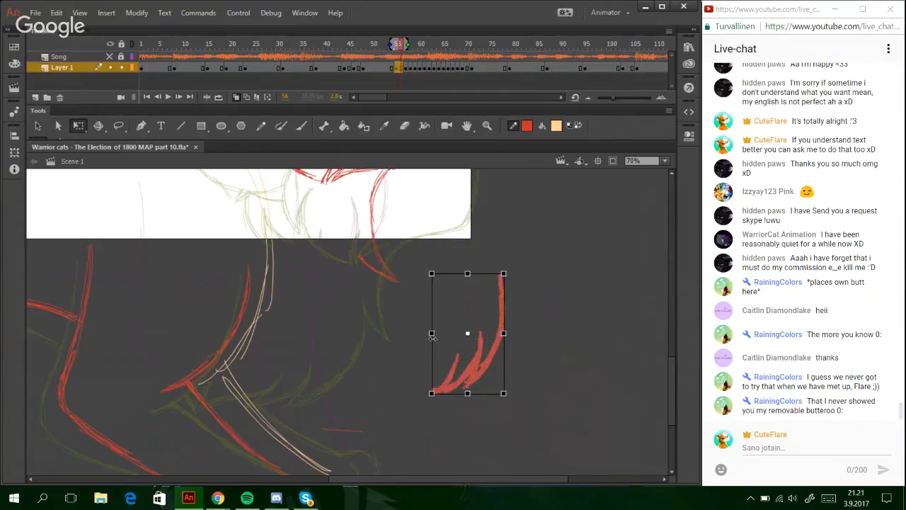
{"action": "left_click_drag", "start_coordinate": [496, 359], "coordinate": [357, 341]}
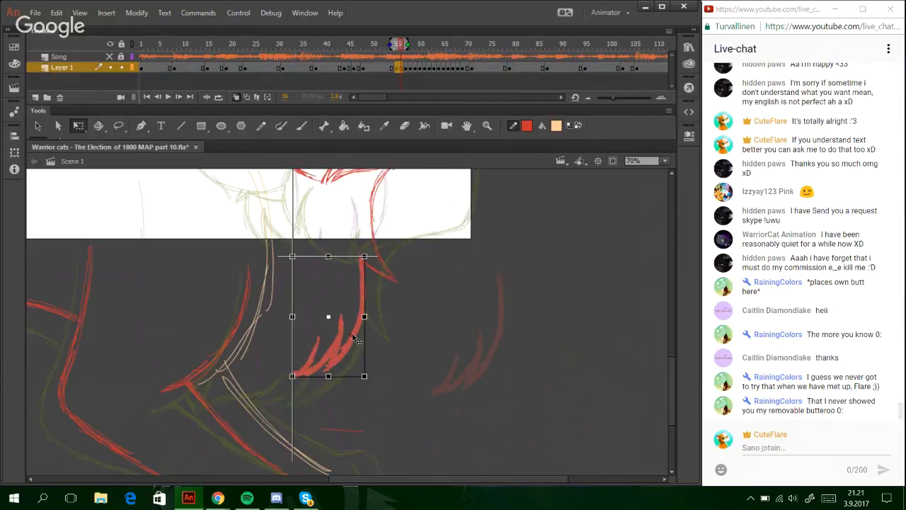
- Skew, widen and rotate the fur tuft upright against the neck line, then deselect
{"action": "left_click_drag", "start_coordinate": [306, 375], "coordinate": [296, 374]}
{"action": "mouse_move", "coordinate": [365, 316]}
{"action": "left_mouse_down"}
{"action": "mouse_move", "coordinate": [371, 287]}
{"action": "mouse_move", "coordinate": [370, 303]}
{"action": "left_mouse_up"}
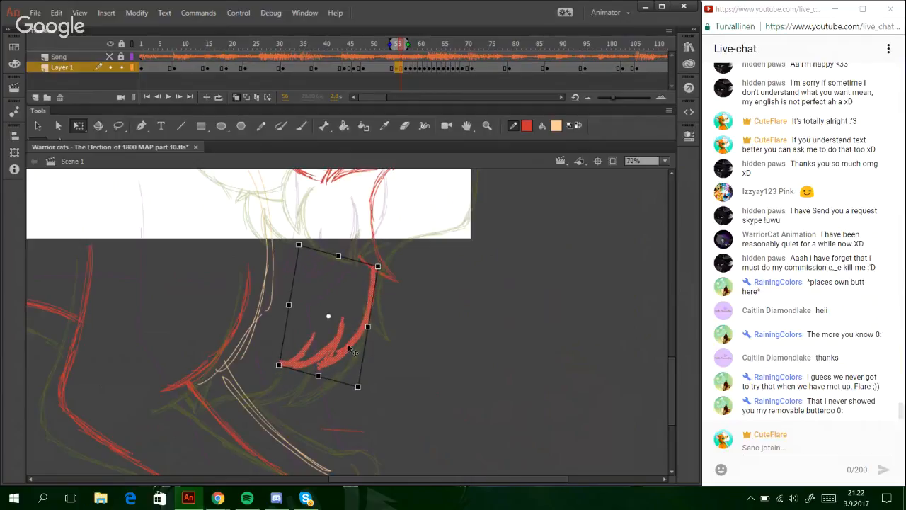
{"action": "left_click_drag", "start_coordinate": [353, 351], "coordinate": [354, 345]}
{"action": "left_click_drag", "start_coordinate": [371, 388], "coordinate": [376, 383]}
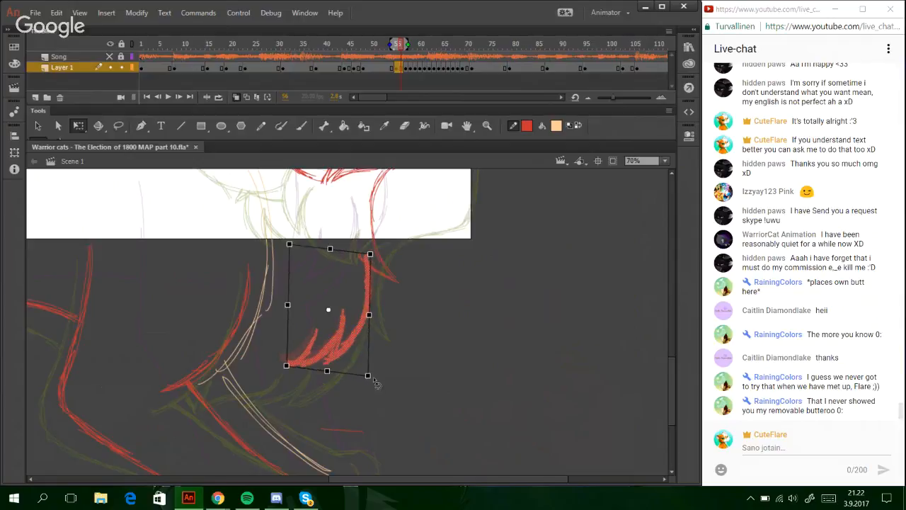
{"action": "left_click_drag", "start_coordinate": [359, 337], "coordinate": [358, 344]}
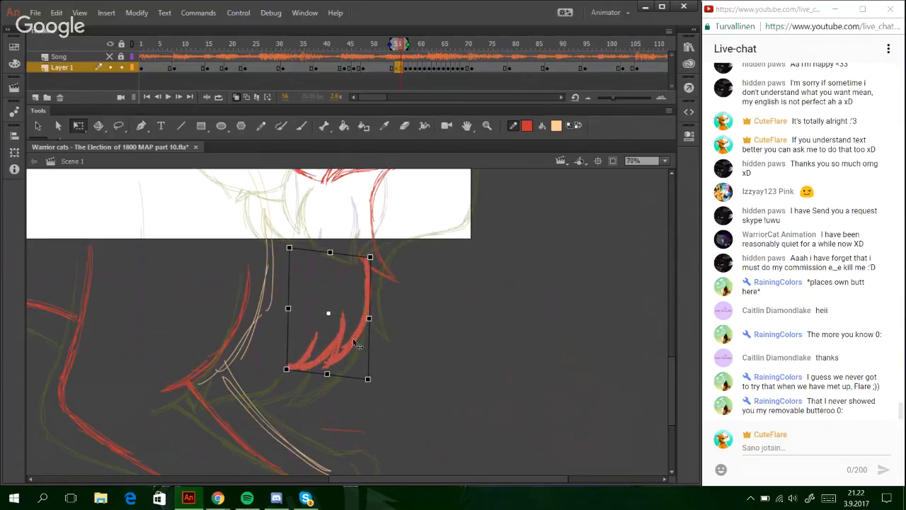
{"action": "left_click_drag", "start_coordinate": [353, 333], "coordinate": [426, 386]}
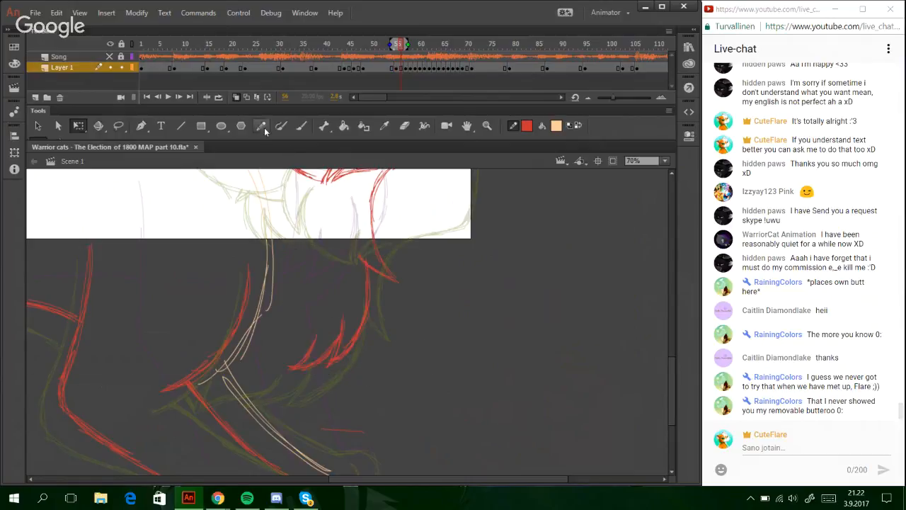
- Hatch two rough red fur strokes across the cat's chest with the Brush
{"action": "left_click", "coordinate": [265, 128]}
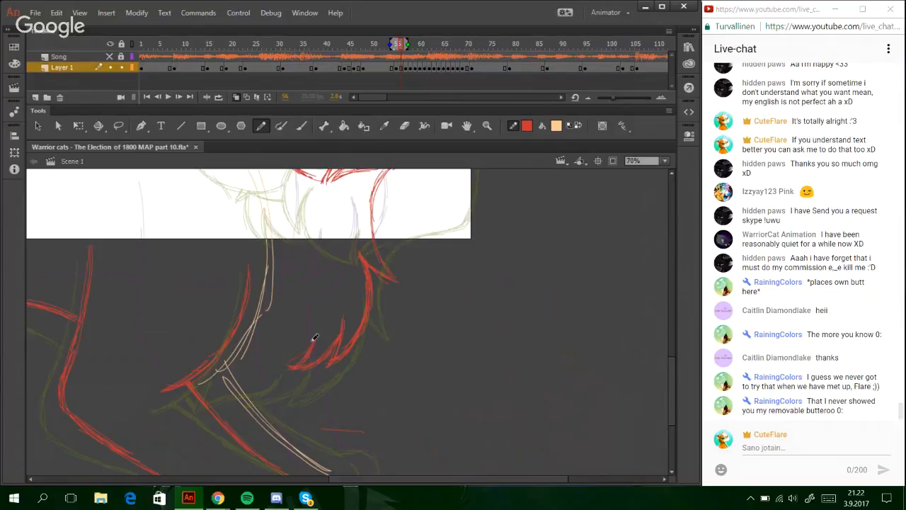
{"action": "left_click_drag", "start_coordinate": [313, 341], "coordinate": [243, 377]}
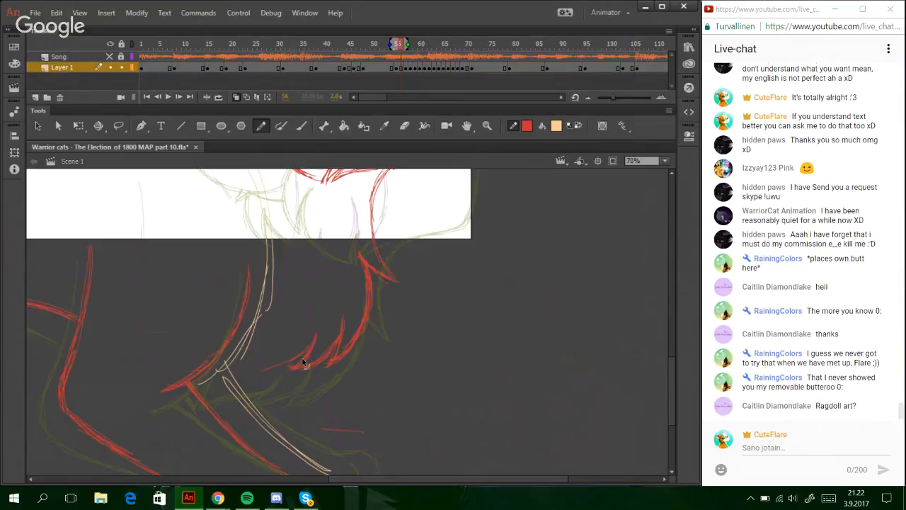
{"action": "mouse_move", "coordinate": [303, 361]}
{"action": "left_mouse_down"}
{"action": "mouse_move", "coordinate": [241, 377]}
{"action": "mouse_move", "coordinate": [269, 352]}
{"action": "mouse_move", "coordinate": [257, 354]}
{"action": "mouse_move", "coordinate": [239, 371]}
{"action": "mouse_move", "coordinate": [264, 355]}
{"action": "mouse_move", "coordinate": [251, 376]}
{"action": "left_mouse_up"}
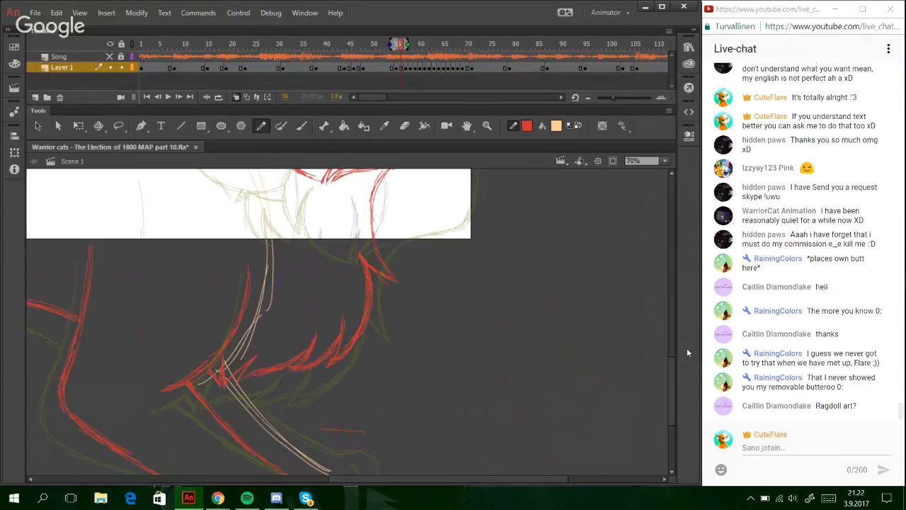
{"action": "scroll", "coordinate": [677, 352], "scroll_direction": "up", "scroll_amount": 1}
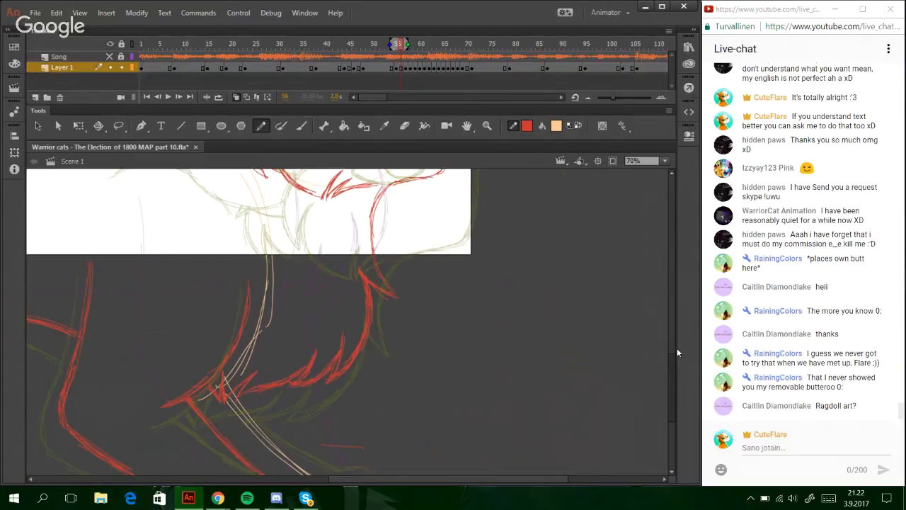
{"action": "scroll", "coordinate": [677, 347], "scroll_direction": "up", "scroll_amount": 5}
{"action": "scroll", "coordinate": [648, 308], "scroll_direction": "down", "scroll_amount": 10}
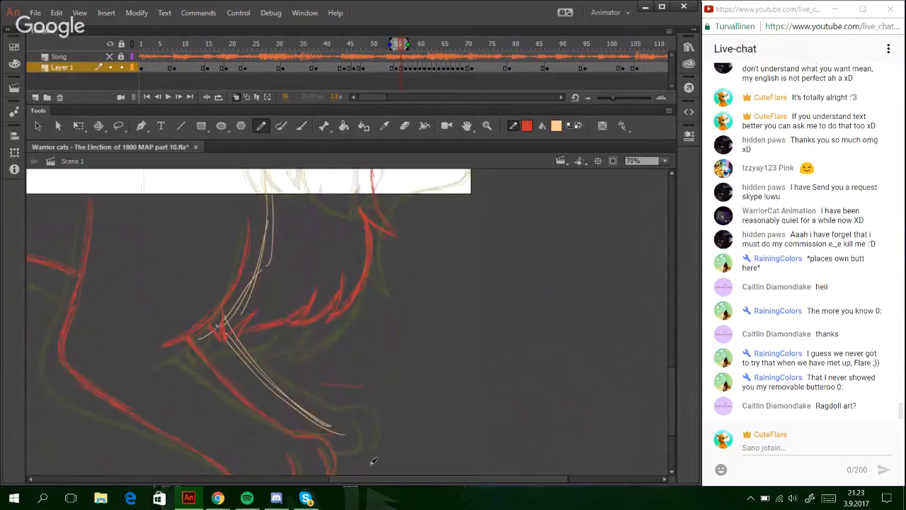
- Zoom in on the front leg and sketch its red outline with reinforcing strokes
{"action": "mouse_move", "coordinate": [543, 480]}
{"action": "left_mouse_down"}
{"action": "mouse_move", "coordinate": [511, 471]}
{"action": "mouse_move", "coordinate": [518, 468]}
{"action": "mouse_move", "coordinate": [415, 500]}
{"action": "mouse_move", "coordinate": [380, 481]}
{"action": "mouse_move", "coordinate": [514, 480]}
{"action": "left_mouse_up"}
{"action": "left_click", "coordinate": [486, 126]}
{"action": "left_click", "coordinate": [392, 222]}
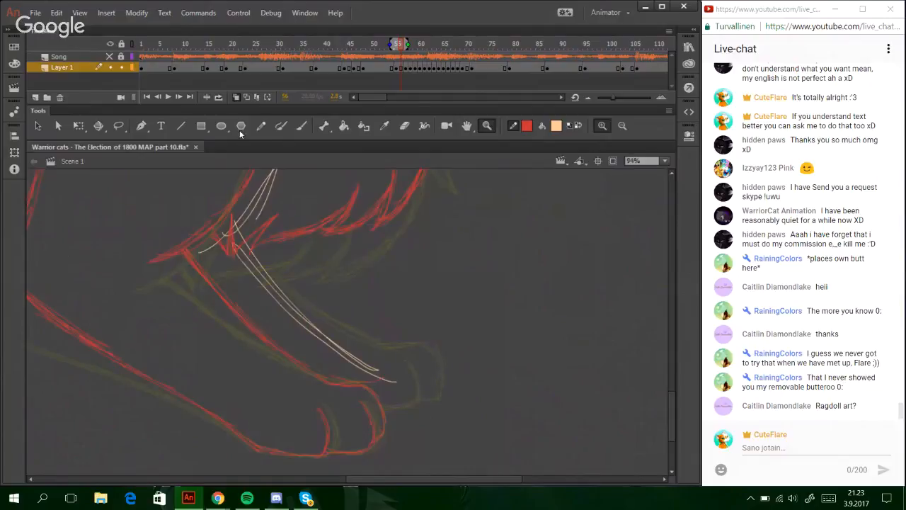
{"action": "left_click", "coordinate": [261, 125]}
{"action": "mouse_move", "coordinate": [299, 259]}
{"action": "left_mouse_down"}
{"action": "mouse_move", "coordinate": [322, 292]}
{"action": "mouse_move", "coordinate": [386, 342]}
{"action": "left_mouse_up"}
{"action": "left_click_drag", "start_coordinate": [293, 242], "coordinate": [337, 303]}
{"action": "left_click_drag", "start_coordinate": [308, 265], "coordinate": [329, 294]}
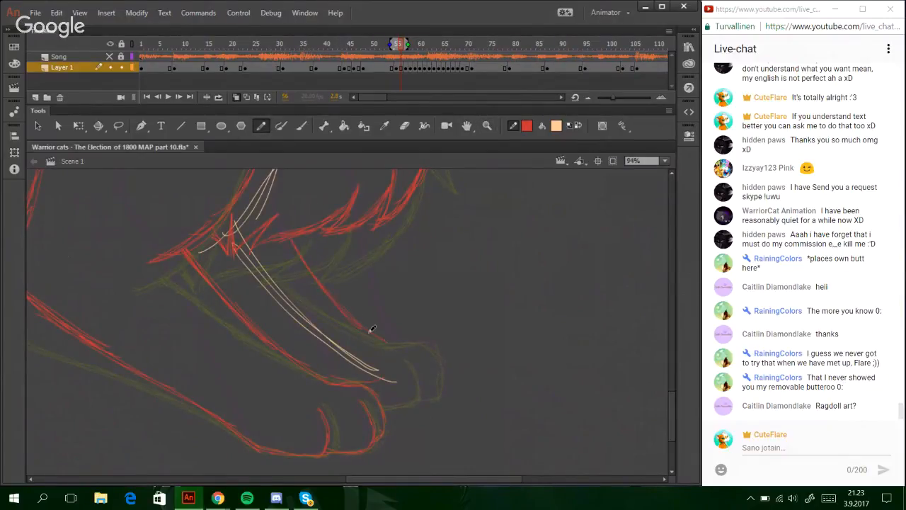
- Extend the leg line along the paw and draw the red toe lines
{"action": "mouse_move", "coordinate": [390, 338]}
{"action": "left_mouse_down"}
{"action": "mouse_move", "coordinate": [433, 350]}
{"action": "mouse_move", "coordinate": [439, 383]}
{"action": "mouse_move", "coordinate": [444, 374]}
{"action": "mouse_move", "coordinate": [425, 399]}
{"action": "left_mouse_up"}
{"action": "left_click_drag", "start_coordinate": [406, 357], "coordinate": [421, 392]}
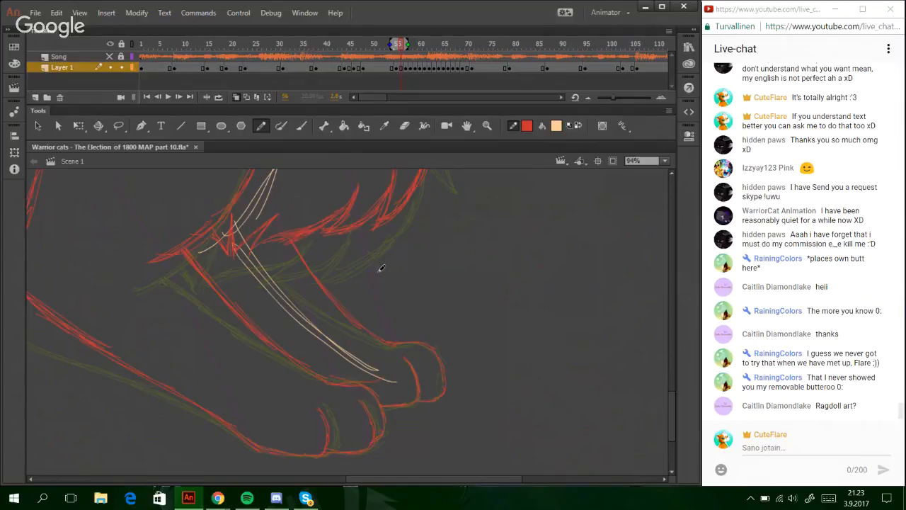
{"action": "mouse_move", "coordinate": [667, 388]}
{"action": "left_mouse_down"}
{"action": "mouse_move", "coordinate": [663, 376]}
{"action": "mouse_move", "coordinate": [640, 396]}
{"action": "mouse_move", "coordinate": [675, 397]}
{"action": "mouse_move", "coordinate": [675, 330]}
{"action": "left_mouse_up"}
{"action": "left_click_drag", "start_coordinate": [447, 480], "coordinate": [471, 480]}
{"action": "left_click_drag", "start_coordinate": [671, 356], "coordinate": [671, 333]}
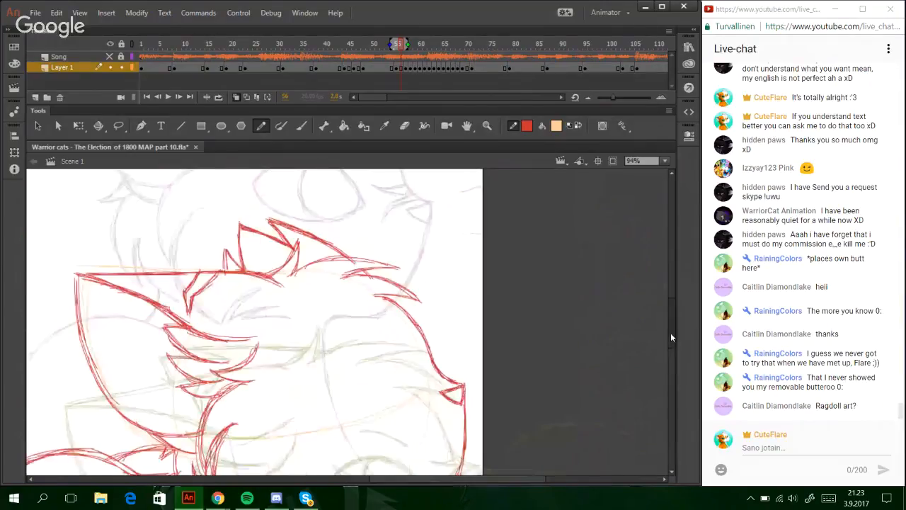
- Draw two red whisker arcs beside the face, undoing stray strokes above the muzzle
{"action": "left_click_drag", "start_coordinate": [569, 331], "coordinate": [619, 354]}
{"action": "left_click_drag", "start_coordinate": [498, 390], "coordinate": [571, 396]}
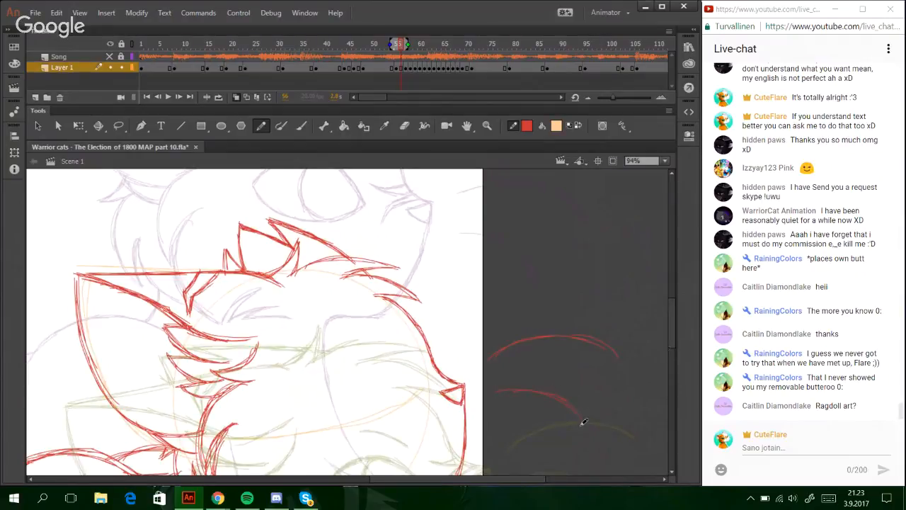
{"action": "left_click_drag", "start_coordinate": [671, 338], "coordinate": [672, 354]}
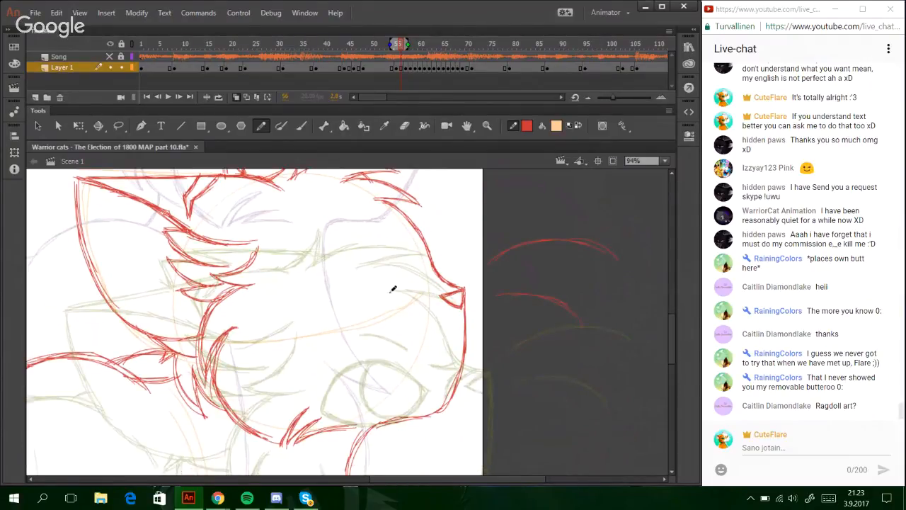
{"action": "mouse_move", "coordinate": [376, 278]}
{"action": "left_mouse_down"}
{"action": "mouse_move", "coordinate": [402, 301]}
{"action": "mouse_move", "coordinate": [394, 303]}
{"action": "left_mouse_up"}
{"action": "key", "text": "ctrl+z"}
{"action": "mouse_move", "coordinate": [369, 274]}
{"action": "left_mouse_down"}
{"action": "mouse_move", "coordinate": [395, 292]}
{"action": "mouse_move", "coordinate": [348, 263]}
{"action": "mouse_move", "coordinate": [295, 307]}
{"action": "left_mouse_up"}
{"action": "key", "text": "ctrl+z"}
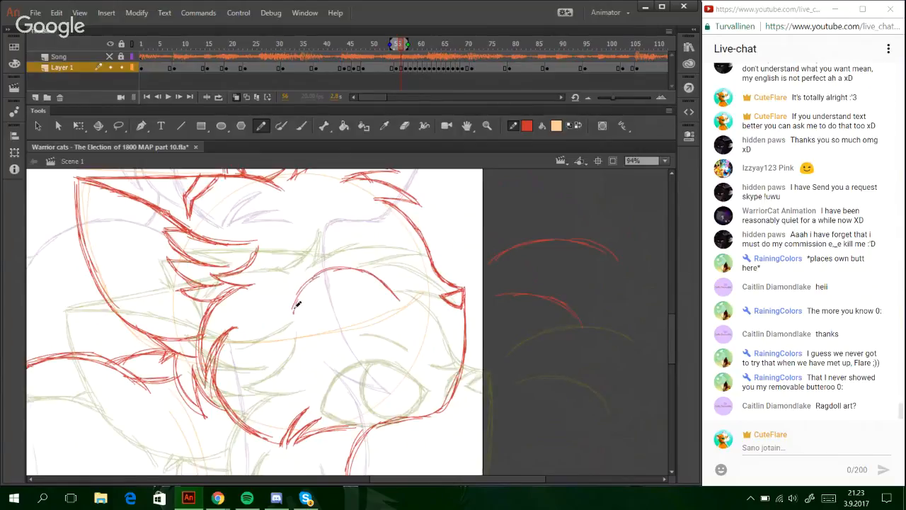
- Compare the poses on frames 46 and 55, then return to frame 56
{"action": "left_click", "coordinate": [351, 48]}
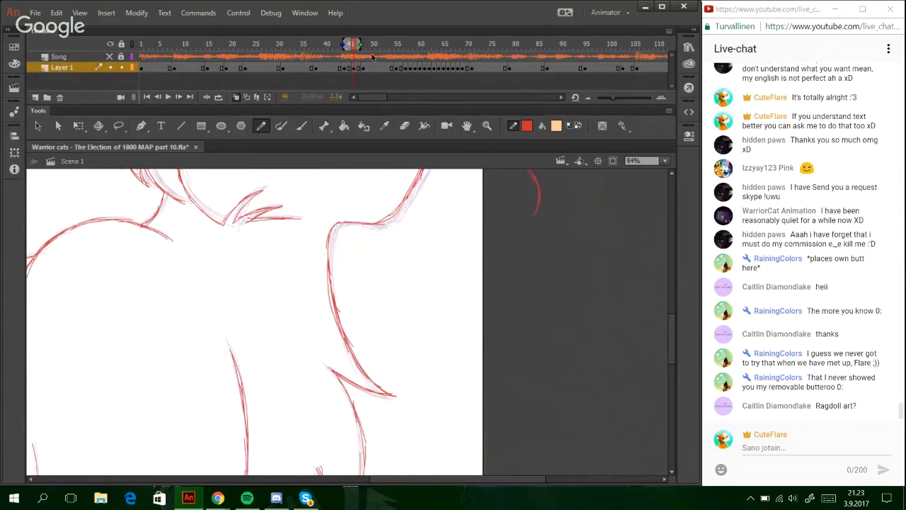
{"action": "scroll", "coordinate": [671, 322], "scroll_direction": "up", "scroll_amount": 5}
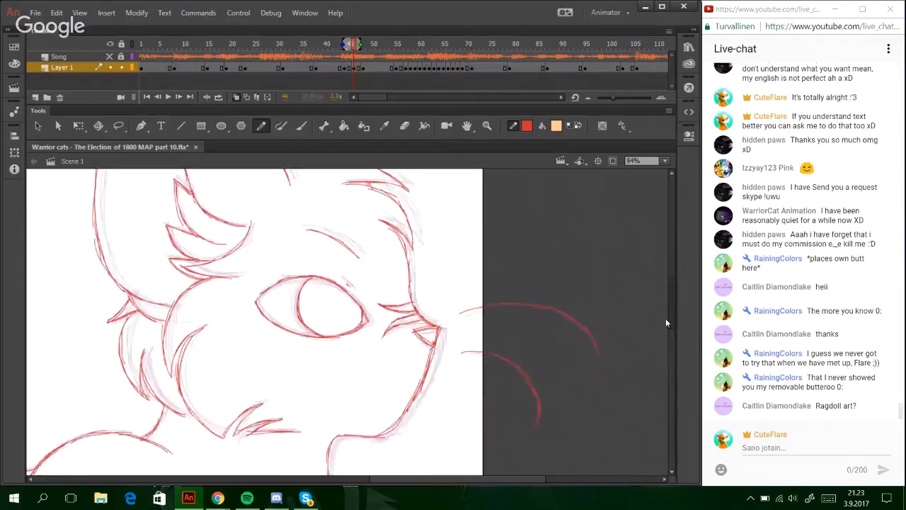
{"action": "scroll", "coordinate": [665, 323], "scroll_direction": "down", "scroll_amount": 5}
{"action": "left_click", "coordinate": [396, 44]}
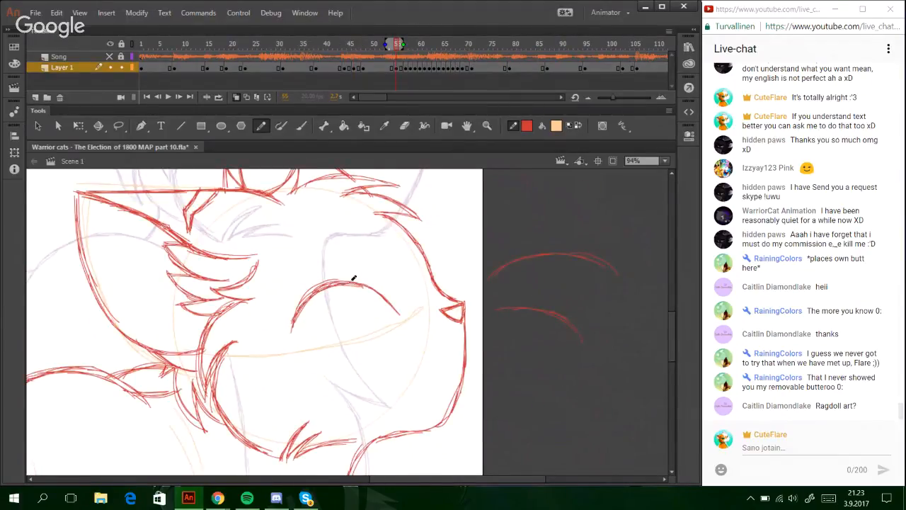
{"action": "left_click", "coordinate": [189, 97]}
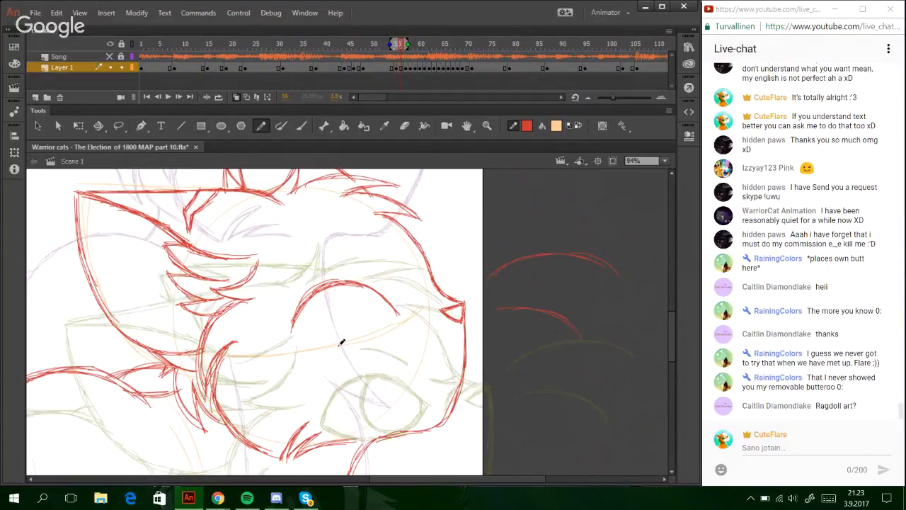
- Sketch the eye's lower lid, iris and upper lid arc in red
{"action": "left_click_drag", "start_coordinate": [294, 329], "coordinate": [368, 341]}
{"action": "mouse_move", "coordinate": [313, 342]}
{"action": "left_mouse_down"}
{"action": "mouse_move", "coordinate": [373, 338]}
{"action": "mouse_move", "coordinate": [392, 316]}
{"action": "left_mouse_up"}
{"action": "left_click_drag", "start_coordinate": [361, 342], "coordinate": [398, 313]}
{"action": "left_click_drag", "start_coordinate": [347, 344], "coordinate": [400, 312]}
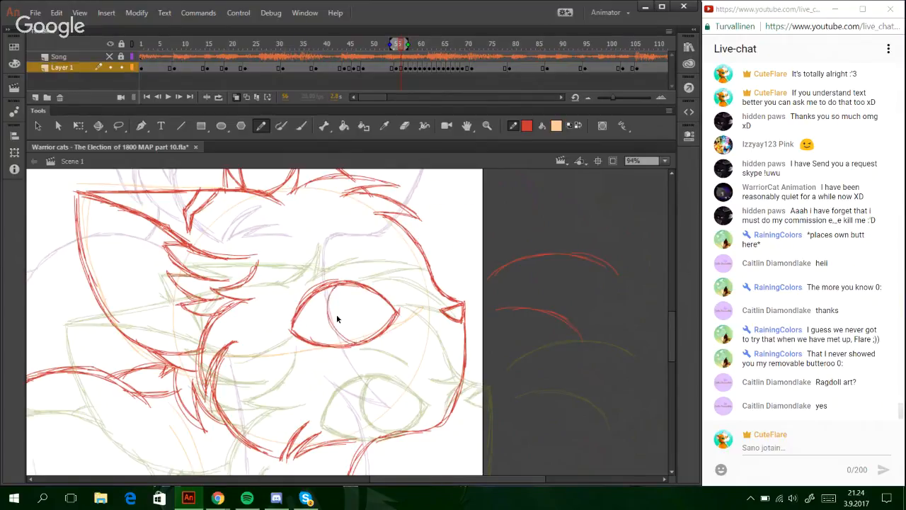
{"action": "mouse_move", "coordinate": [330, 319]}
{"action": "left_mouse_down"}
{"action": "mouse_move", "coordinate": [330, 301]}
{"action": "mouse_move", "coordinate": [384, 316]}
{"action": "mouse_move", "coordinate": [384, 298]}
{"action": "mouse_move", "coordinate": [391, 322]}
{"action": "left_mouse_up"}
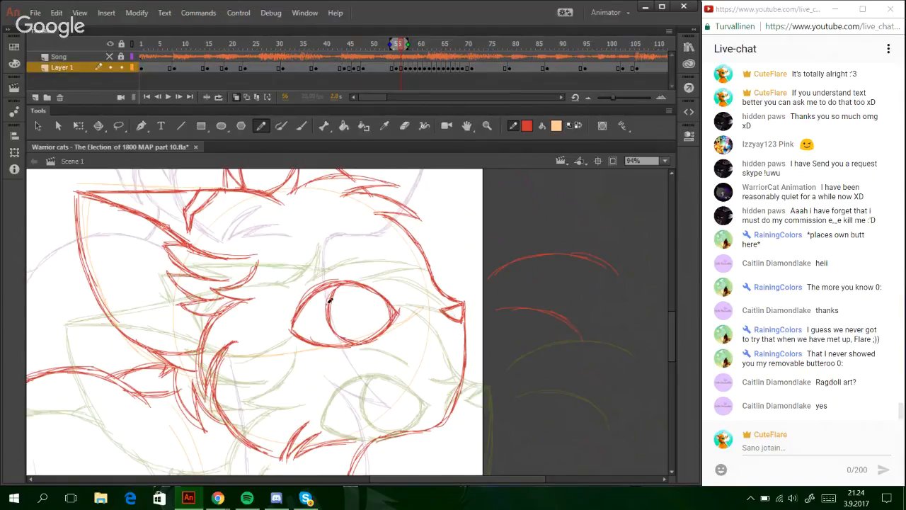
{"action": "mouse_move", "coordinate": [359, 265]}
{"action": "left_mouse_down"}
{"action": "mouse_move", "coordinate": [436, 280]}
{"action": "mouse_move", "coordinate": [420, 286]}
{"action": "mouse_move", "coordinate": [430, 278]}
{"action": "mouse_move", "coordinate": [423, 290]}
{"action": "mouse_move", "coordinate": [437, 290]}
{"action": "mouse_move", "coordinate": [416, 322]}
{"action": "mouse_move", "coordinate": [438, 294]}
{"action": "mouse_move", "coordinate": [433, 301]}
{"action": "mouse_move", "coordinate": [450, 300]}
{"action": "mouse_move", "coordinate": [417, 321]}
{"action": "left_mouse_up"}
{"action": "key", "text": "ctrl+z"}
{"action": "key", "text": "ctrl+z"}
{"action": "key", "text": "ctrl+z"}
{"action": "key", "text": "ctrl+z"}
{"action": "key", "text": "ctrl+z"}
{"action": "key", "text": "ctrl+z"}
{"action": "key", "text": "ctrl+z"}
{"action": "key", "text": "ctrl+z"}
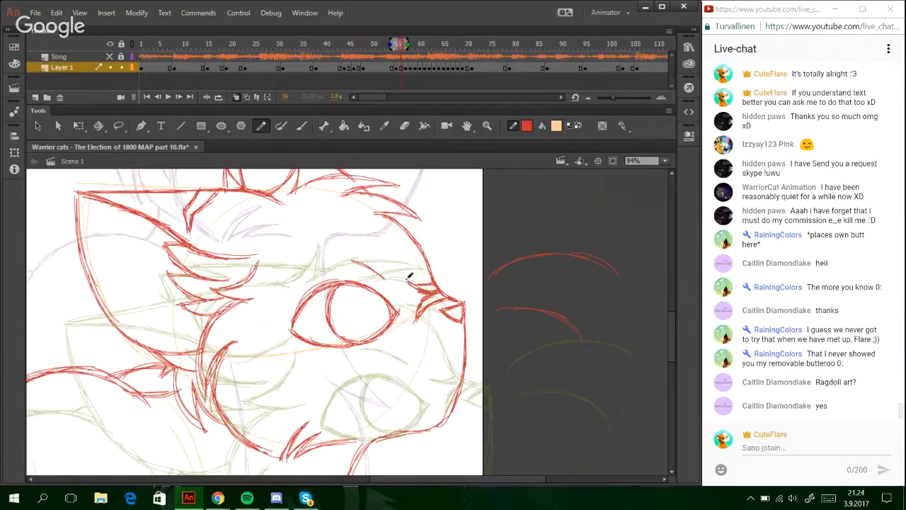
- Delete the large orange guide circle and the two faint orange guide strokes
{"action": "left_click", "coordinate": [426, 354], "text": "ctrl"}
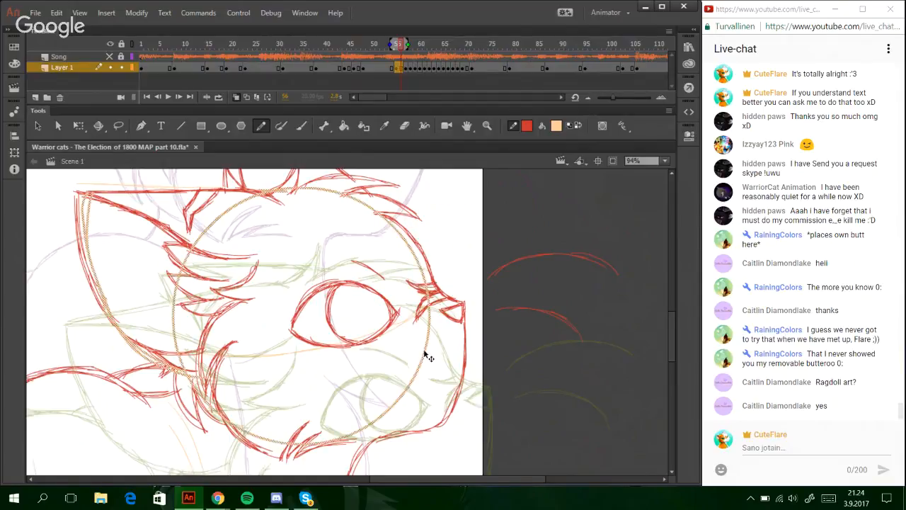
{"action": "key", "text": "Delete"}
{"action": "left_click", "coordinate": [189, 439], "text": "ctrl"}
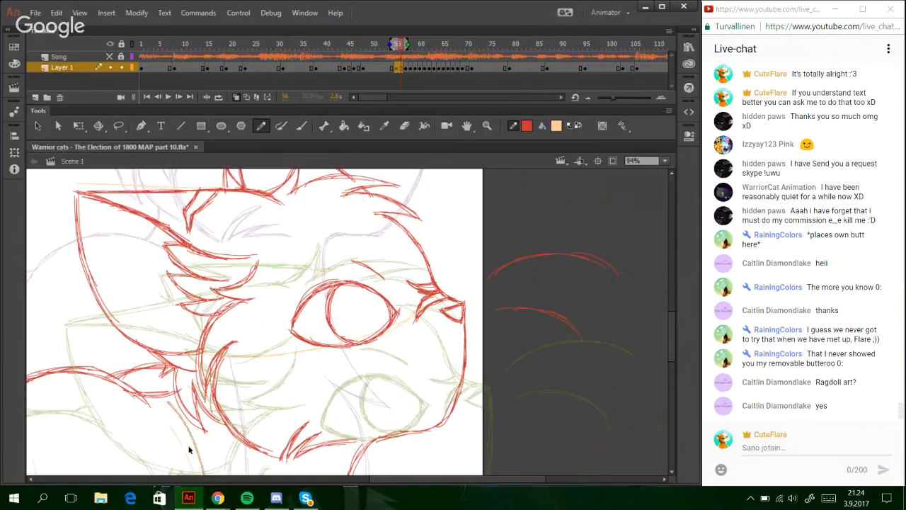
{"action": "key", "text": "Delete"}
{"action": "left_click", "coordinate": [182, 449], "text": "ctrl"}
{"action": "key", "text": "Delete"}
- Zoom out to 25% to see the whole cat
{"action": "left_click", "coordinate": [664, 162]}
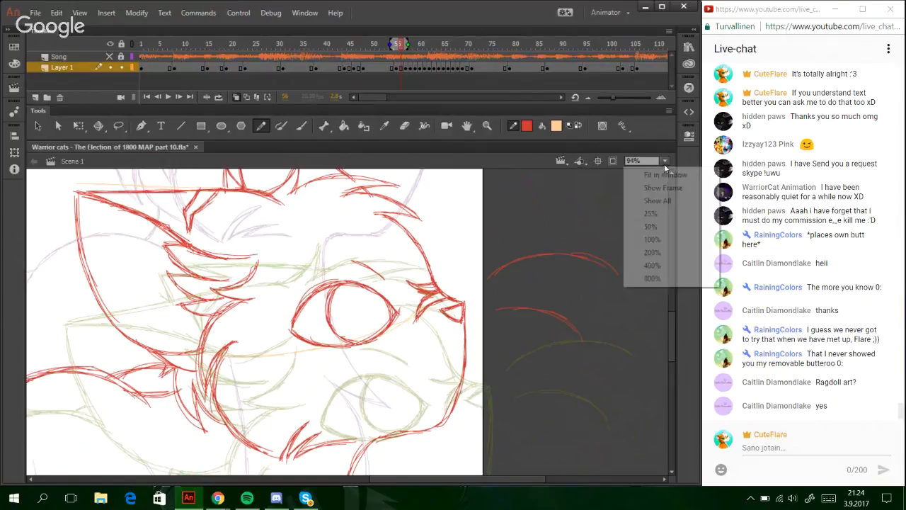
{"action": "left_click", "coordinate": [654, 225]}
{"action": "mouse_move", "coordinate": [467, 479]}
{"action": "left_mouse_down"}
{"action": "mouse_move", "coordinate": [210, 480]}
{"action": "mouse_move", "coordinate": [460, 485]}
{"action": "left_mouse_up"}
{"action": "left_click_drag", "start_coordinate": [671, 360], "coordinate": [641, 418]}
{"action": "left_click", "coordinate": [666, 161]}
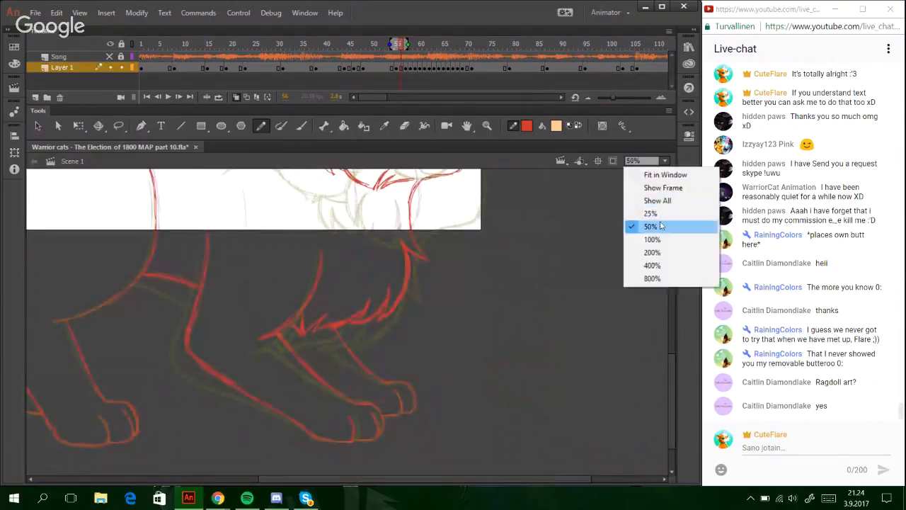
{"action": "left_click", "coordinate": [660, 224]}
{"action": "left_click", "coordinate": [665, 161]}
{"action": "left_click", "coordinate": [647, 211]}
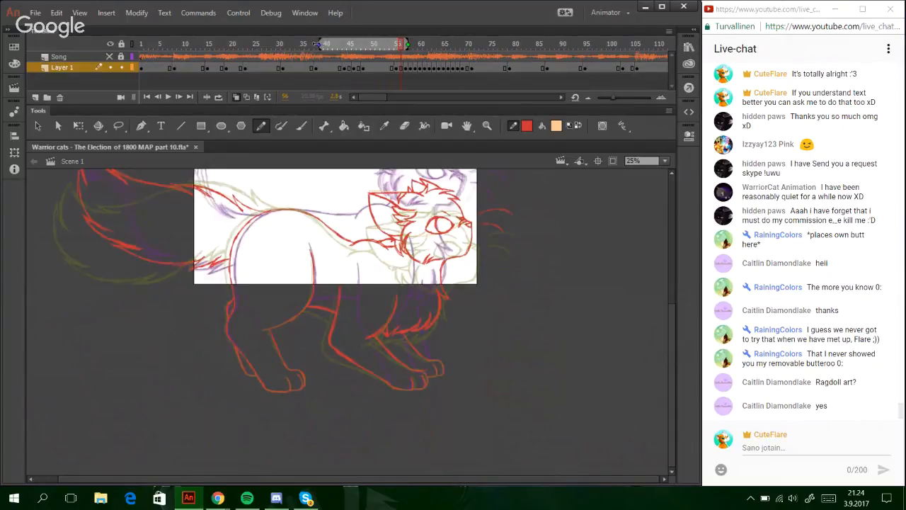
- Set the onion-skin range to frames 53–56 and test the movie with Ctrl+Enter
{"action": "left_click_drag", "start_coordinate": [405, 47], "coordinate": [465, 43]}
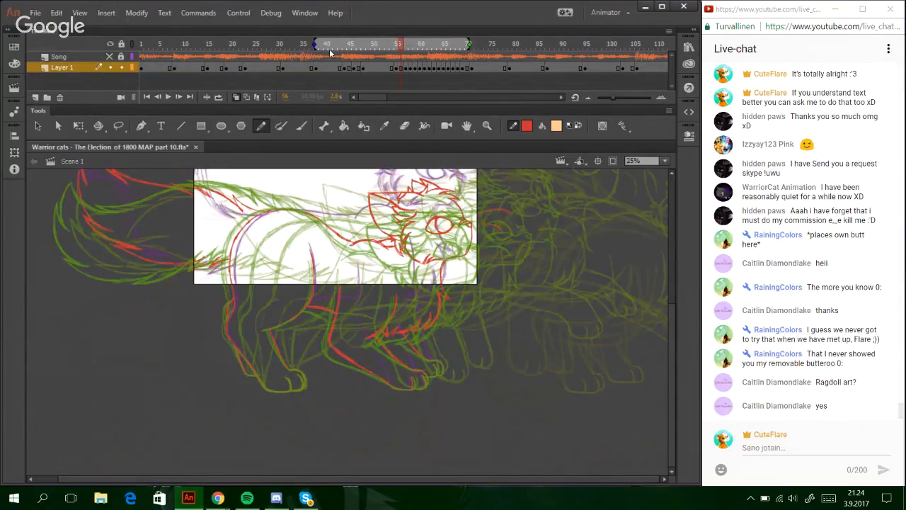
{"action": "left_click_drag", "start_coordinate": [336, 39], "coordinate": [391, 34]}
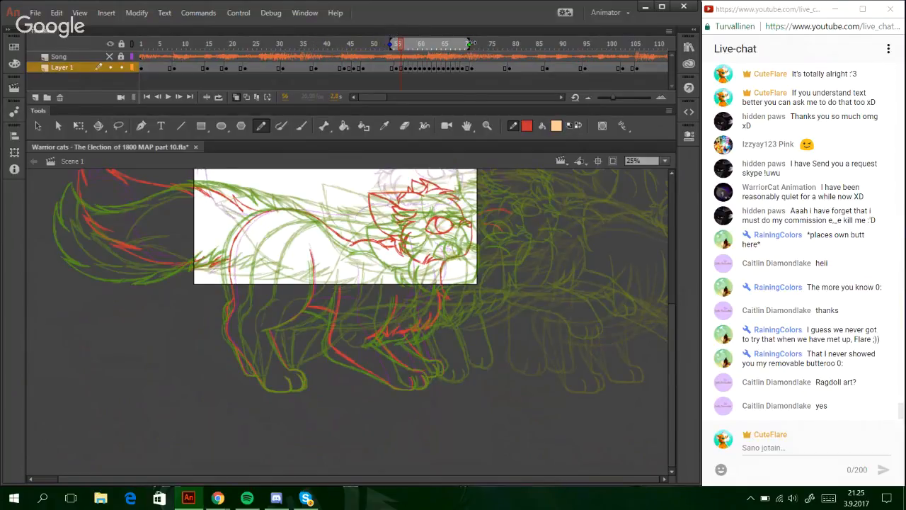
{"action": "left_click_drag", "start_coordinate": [469, 43], "coordinate": [398, 43]}
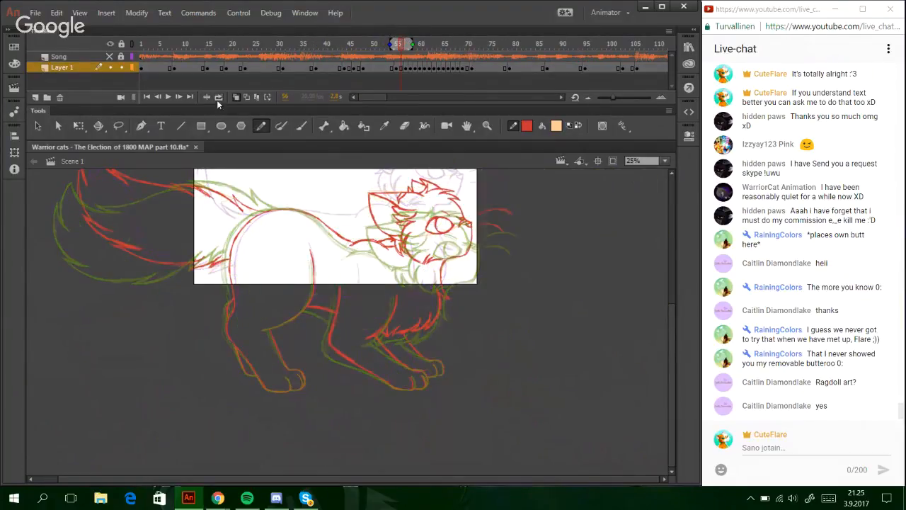
{"action": "key", "text": "ctrl+Return"}
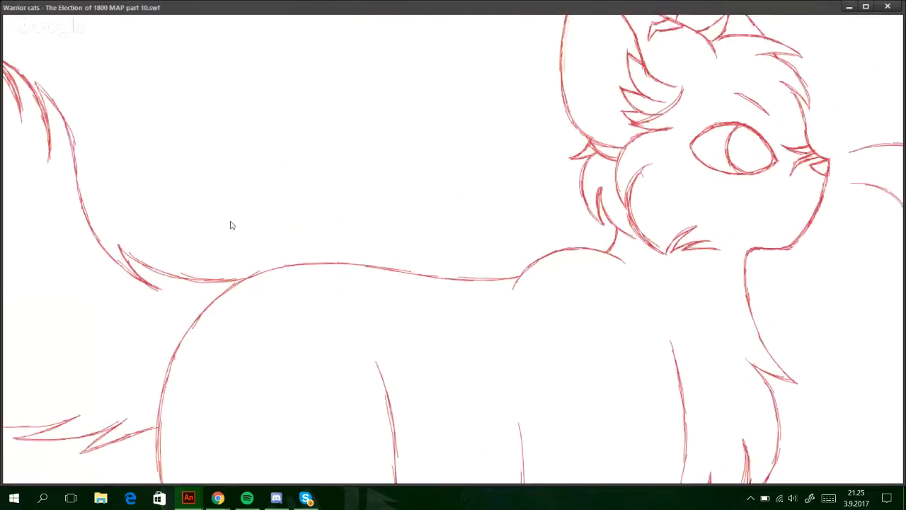
- Adjust speaker volume, close the SWF preview and loop playback over frames 37–67
{"action": "left_click", "coordinate": [792, 499]}
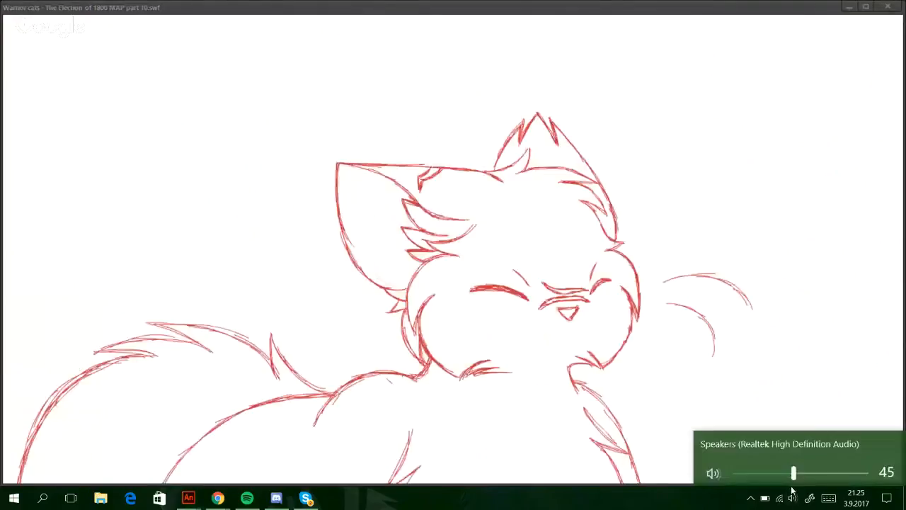
{"action": "scroll", "coordinate": [791, 491], "scroll_direction": "down", "scroll_amount": 7}
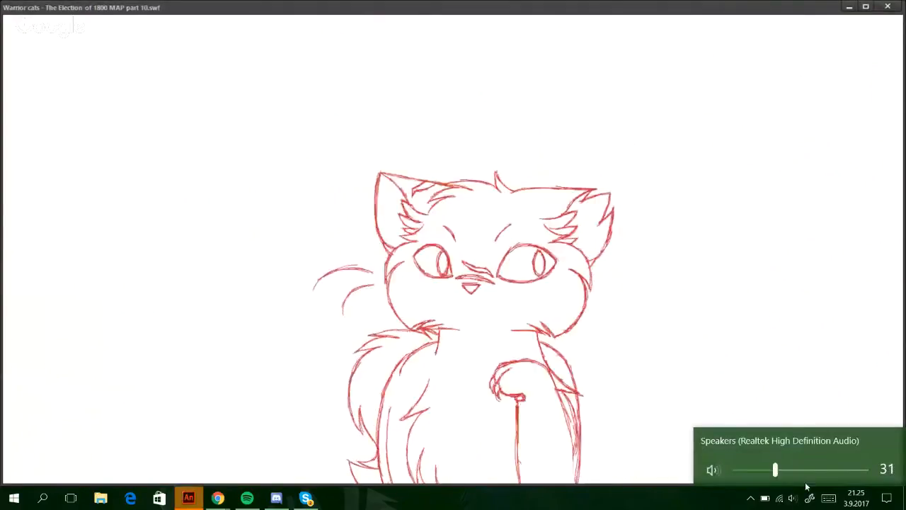
{"action": "left_click", "coordinate": [751, 301]}
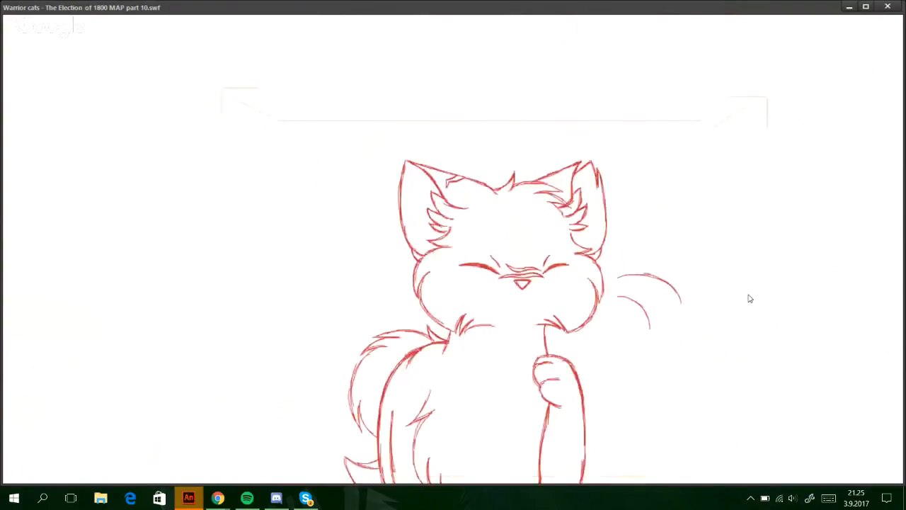
{"action": "left_click", "coordinate": [887, 7]}
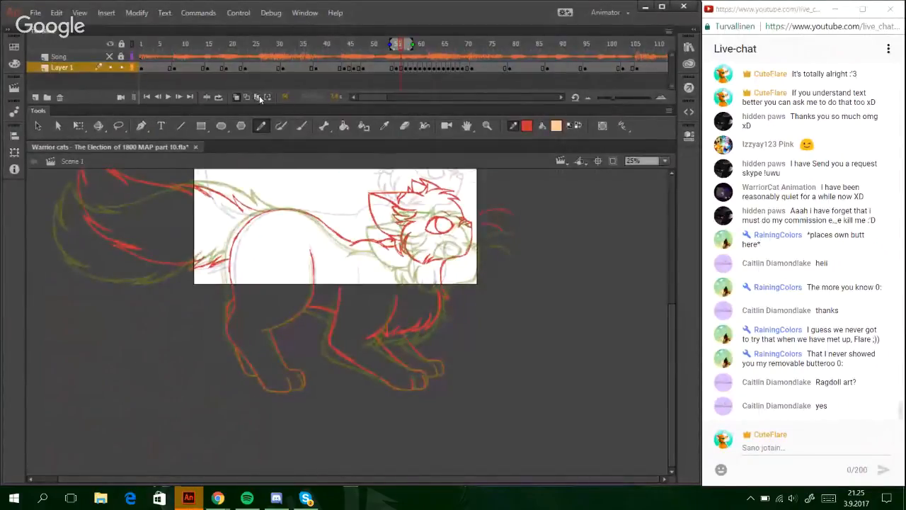
{"action": "left_click", "coordinate": [216, 97]}
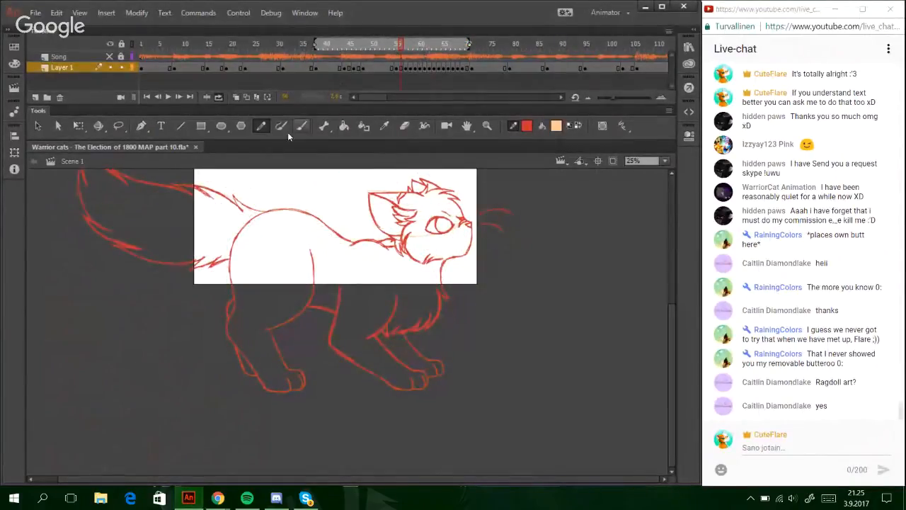
- Play the looped animation and set the magnification to Show All
{"action": "left_click", "coordinate": [170, 97]}
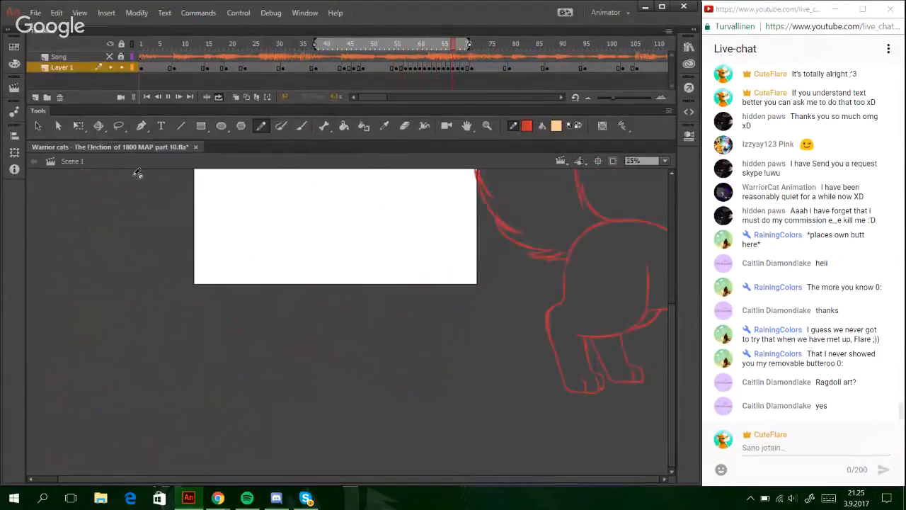
{"action": "left_click", "coordinate": [665, 161]}
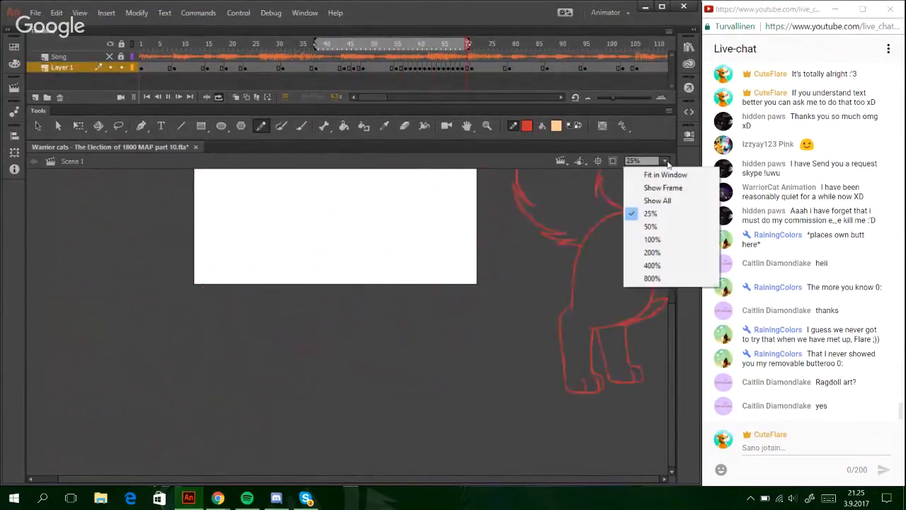
{"action": "left_click", "coordinate": [665, 202]}
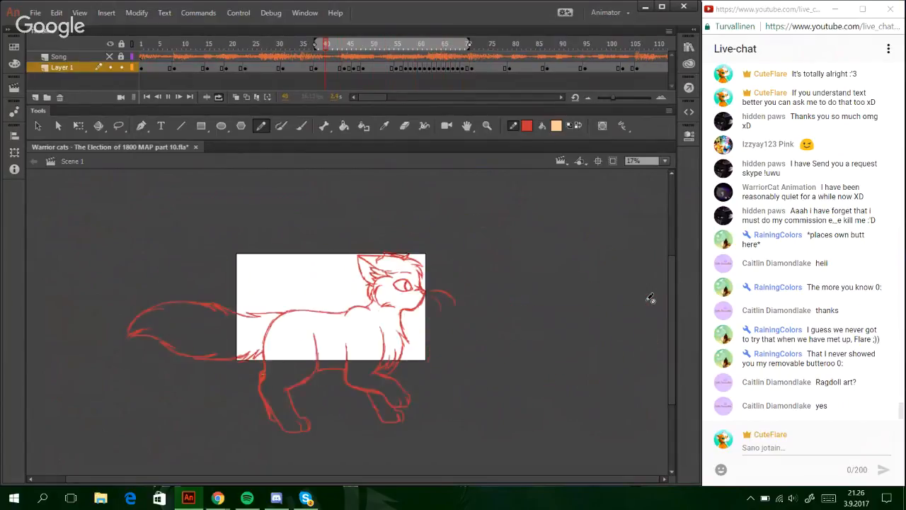
- Stop playback, turn on onion skinning, scrub to frame 56 and insert a blank keyframe
{"action": "left_click", "coordinate": [168, 97]}
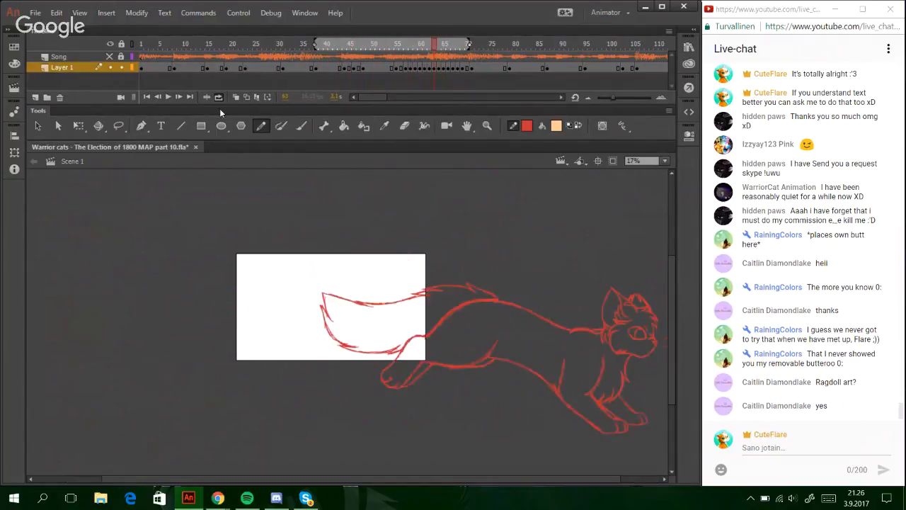
{"action": "left_click", "coordinate": [246, 98]}
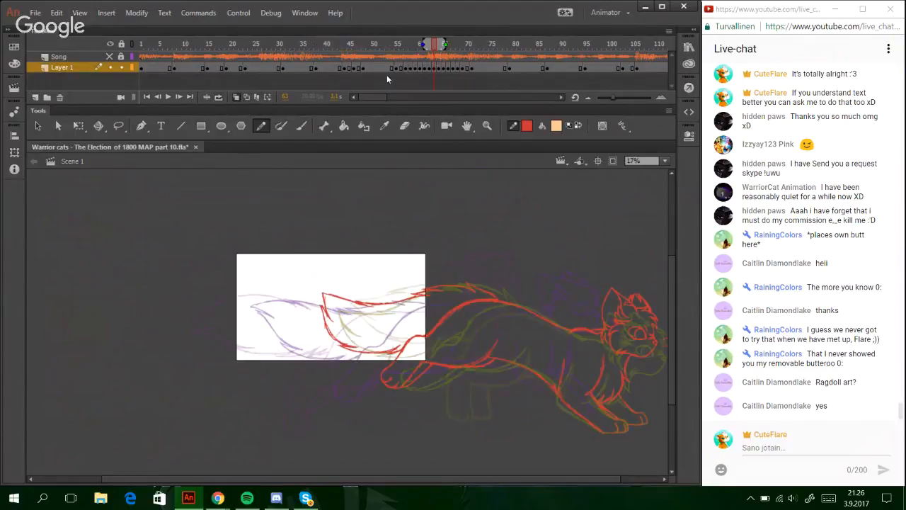
{"action": "left_click", "coordinate": [339, 47]}
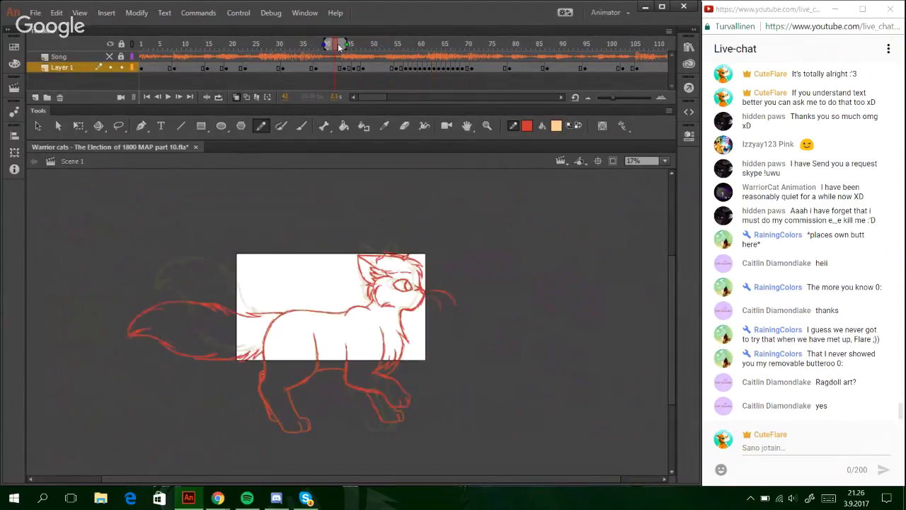
{"action": "left_click_drag", "start_coordinate": [336, 49], "coordinate": [403, 54]}
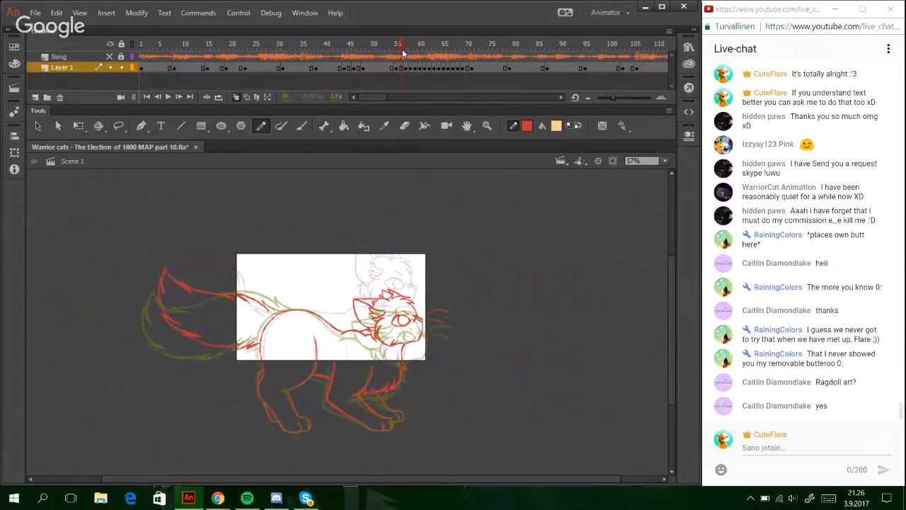
{"action": "left_click", "coordinate": [401, 44]}
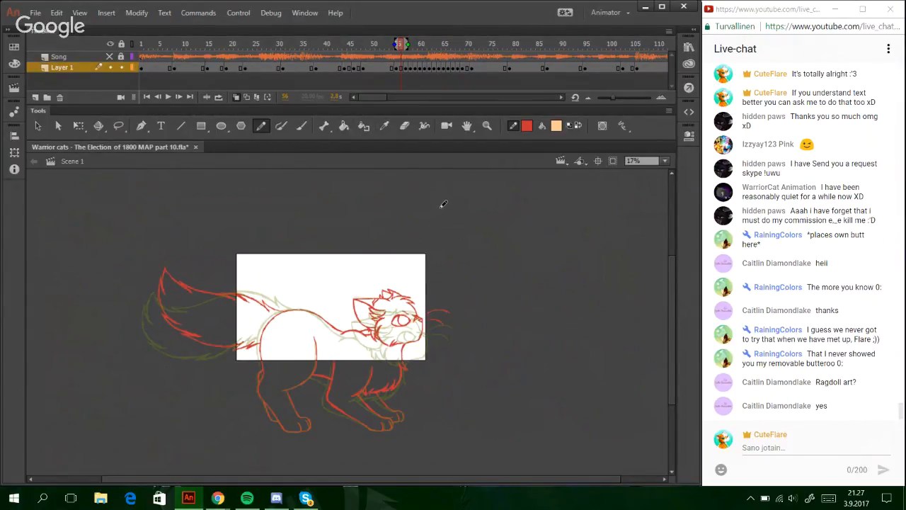
{"action": "key", "text": "F7"}
- Zoom in on the cat's legs and front paw and trace them in red with the Pencil
{"action": "left_click", "coordinate": [487, 125]}
{"action": "left_click_drag", "start_coordinate": [290, 304], "coordinate": [433, 445]}
{"action": "left_click_drag", "start_coordinate": [198, 243], "coordinate": [479, 476]}
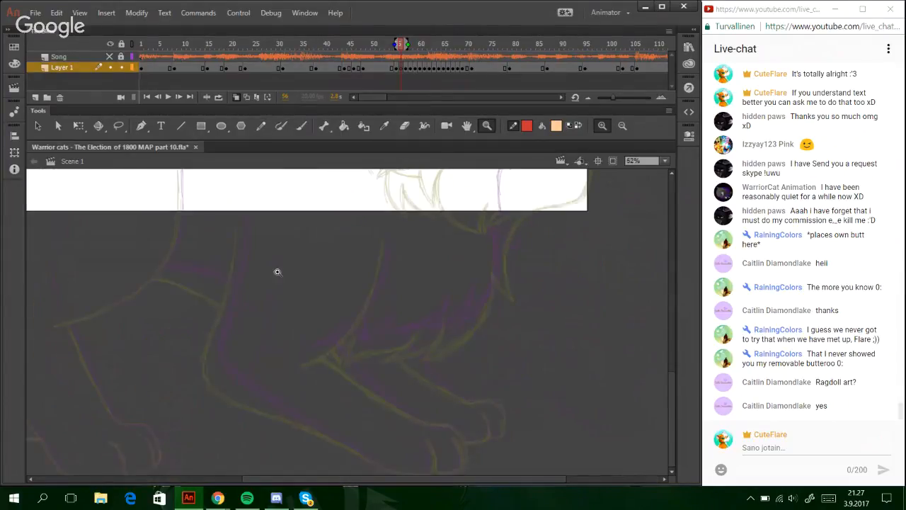
{"action": "left_click", "coordinate": [261, 126]}
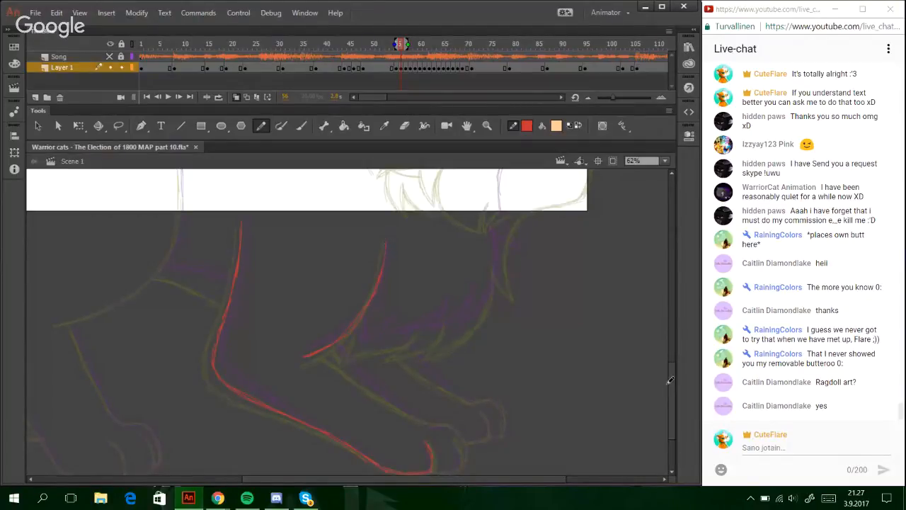
{"action": "scroll", "coordinate": [670, 381], "scroll_direction": "down", "scroll_amount": 3}
{"action": "left_click", "coordinate": [487, 125]}
{"action": "left_click", "coordinate": [229, 215]}
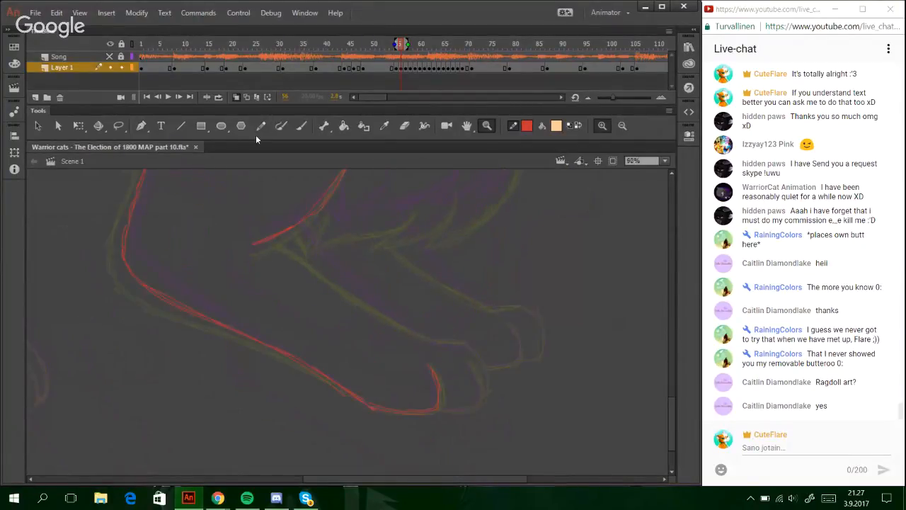
{"action": "left_click", "coordinate": [260, 126]}
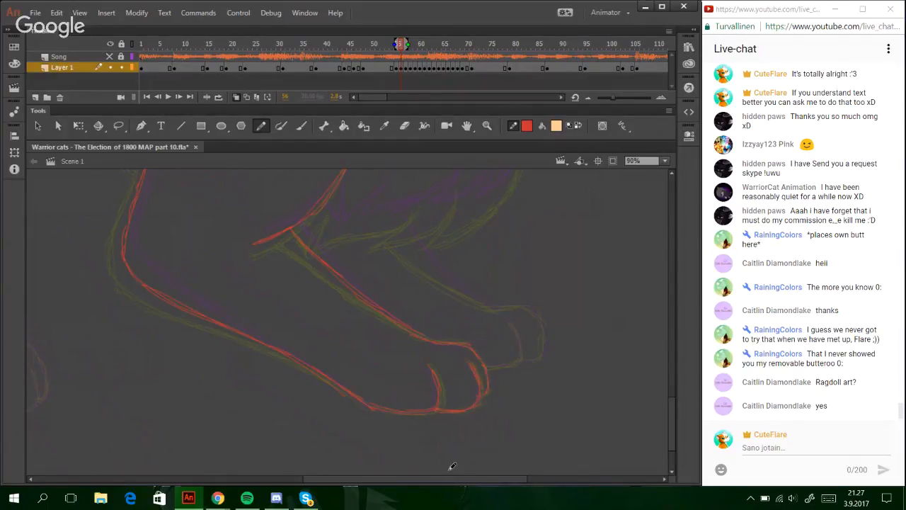
{"action": "mouse_move", "coordinate": [444, 480]}
{"action": "left_mouse_down"}
{"action": "mouse_move", "coordinate": [332, 476]}
{"action": "mouse_move", "coordinate": [294, 461]}
{"action": "left_mouse_up"}
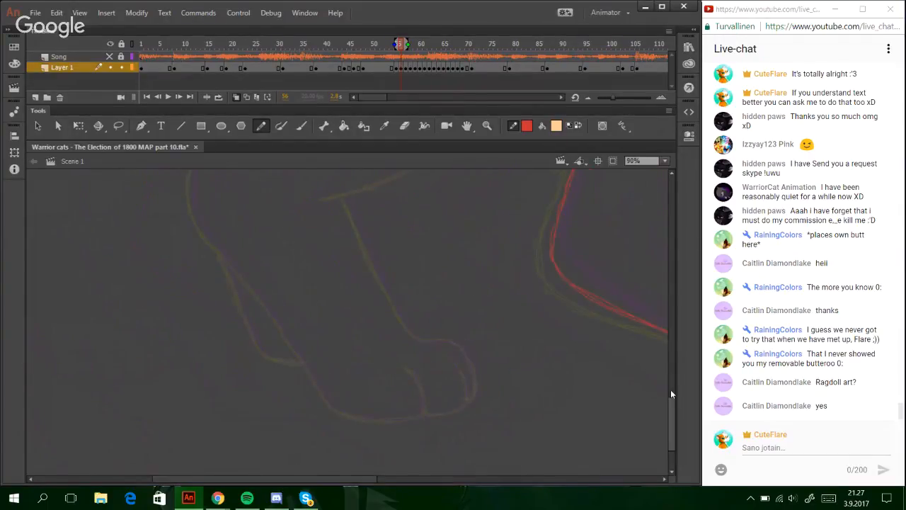
{"action": "scroll", "coordinate": [672, 395], "scroll_direction": "up", "scroll_amount": 3}
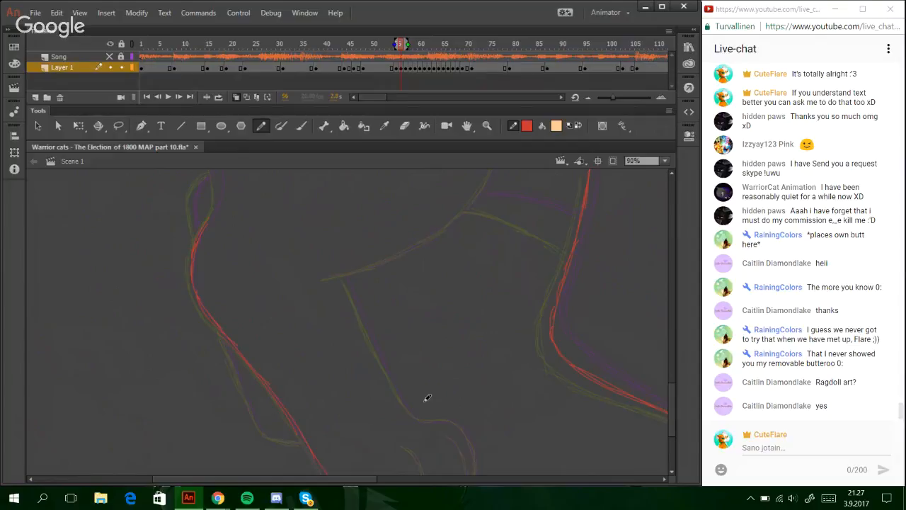
{"action": "scroll", "coordinate": [673, 410], "scroll_direction": "down", "scroll_amount": 3}
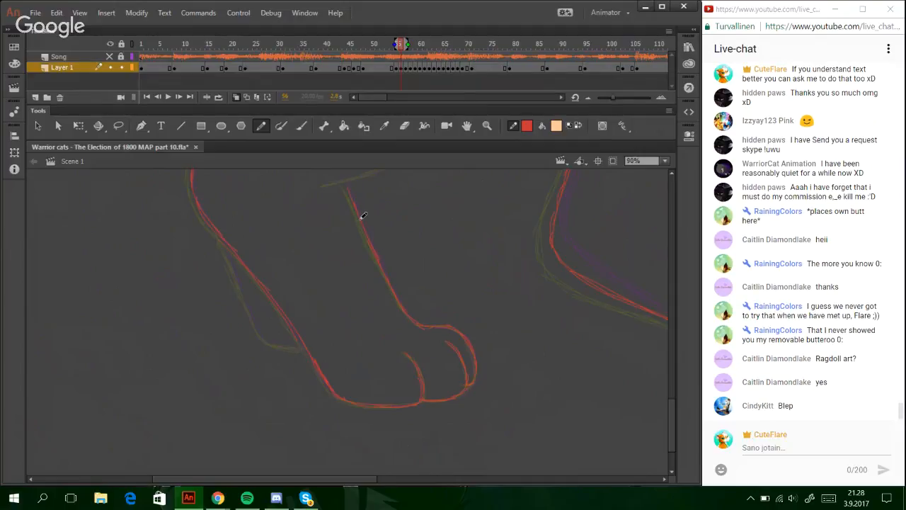
- Draw red strokes down the right leg, undoing the stray last stroke
{"action": "scroll", "coordinate": [675, 385], "scroll_direction": "up", "scroll_amount": 5}
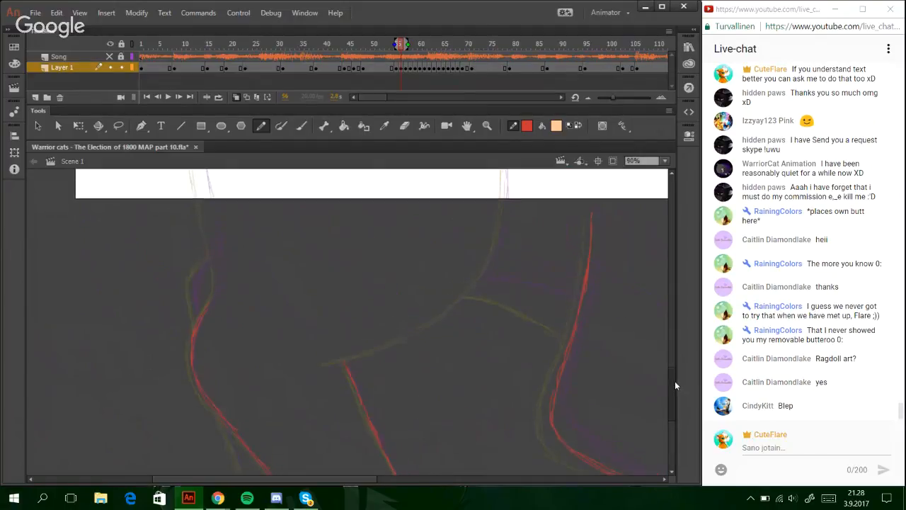
{"action": "scroll", "coordinate": [672, 361], "scroll_direction": "up", "scroll_amount": 3}
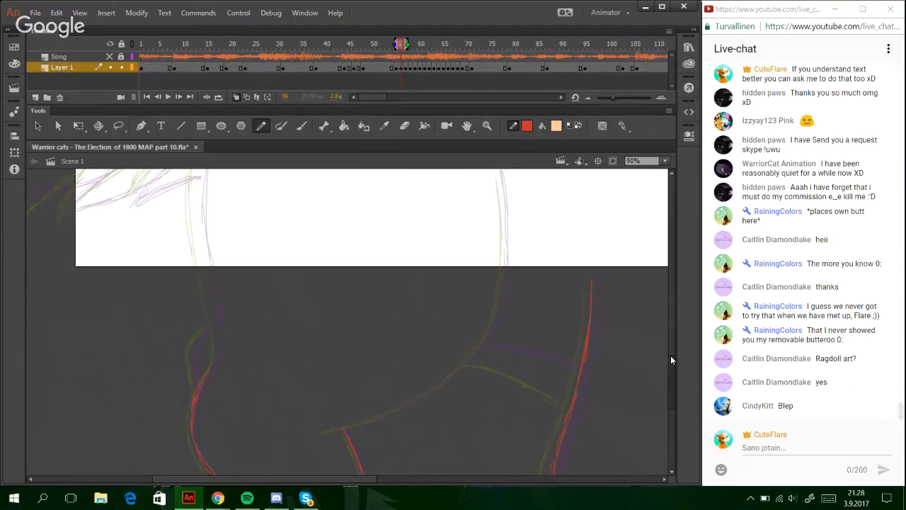
{"action": "scroll", "coordinate": [671, 356], "scroll_direction": "up", "scroll_amount": 2}
{"action": "left_click_drag", "start_coordinate": [498, 211], "coordinate": [505, 263]}
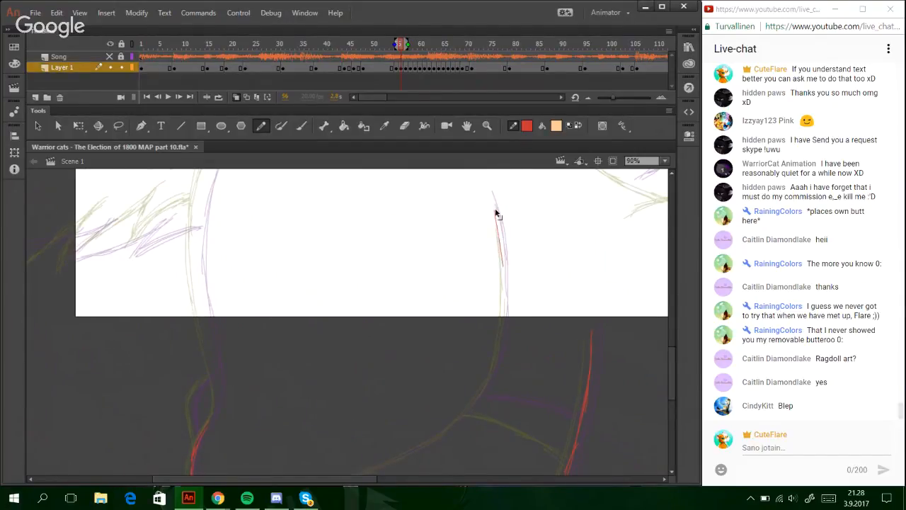
{"action": "left_click_drag", "start_coordinate": [498, 210], "coordinate": [507, 304]}
{"action": "left_click_drag", "start_coordinate": [504, 243], "coordinate": [507, 322]}
{"action": "key", "text": "ctrl+z"}
{"action": "key", "text": "ctrl+z"}
{"action": "scroll", "coordinate": [673, 386], "scroll_direction": "down", "scroll_amount": 2}
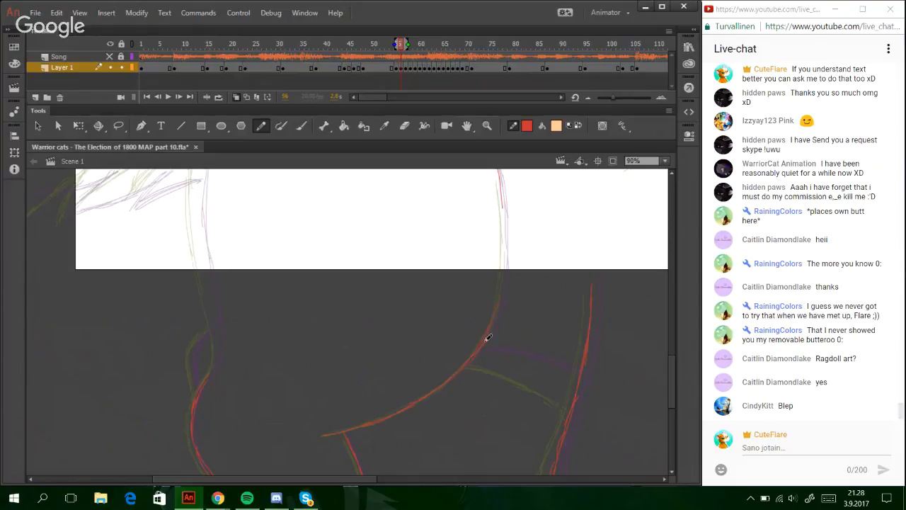
- Extend the curved right leg line and the left leg line upward in red
{"action": "mouse_move", "coordinate": [486, 340]}
{"action": "left_mouse_down"}
{"action": "mouse_move", "coordinate": [505, 261]}
{"action": "mouse_move", "coordinate": [502, 222]}
{"action": "left_mouse_up"}
{"action": "mouse_move", "coordinate": [504, 269]}
{"action": "left_mouse_down"}
{"action": "mouse_move", "coordinate": [503, 200]}
{"action": "mouse_move", "coordinate": [504, 260]}
{"action": "left_mouse_up"}
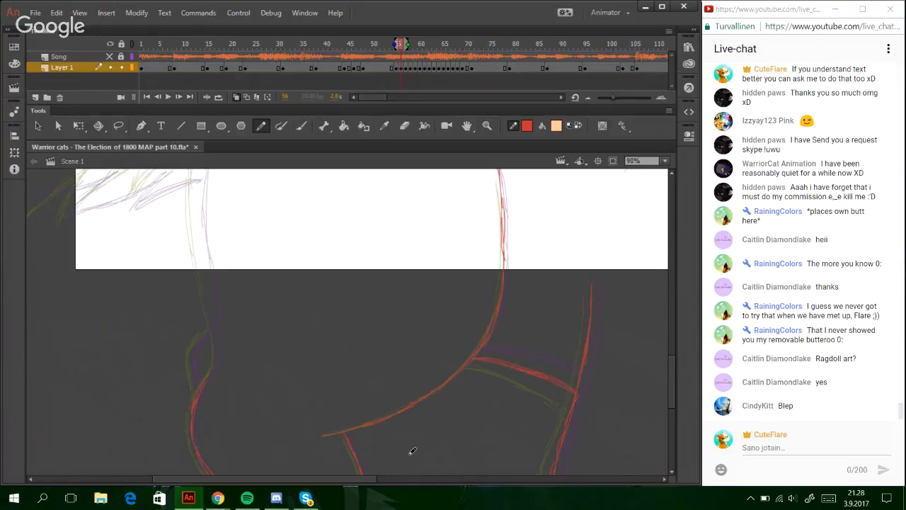
{"action": "mouse_move", "coordinate": [371, 479]}
{"action": "left_mouse_down"}
{"action": "mouse_move", "coordinate": [495, 478]}
{"action": "mouse_move", "coordinate": [326, 479]}
{"action": "left_mouse_up"}
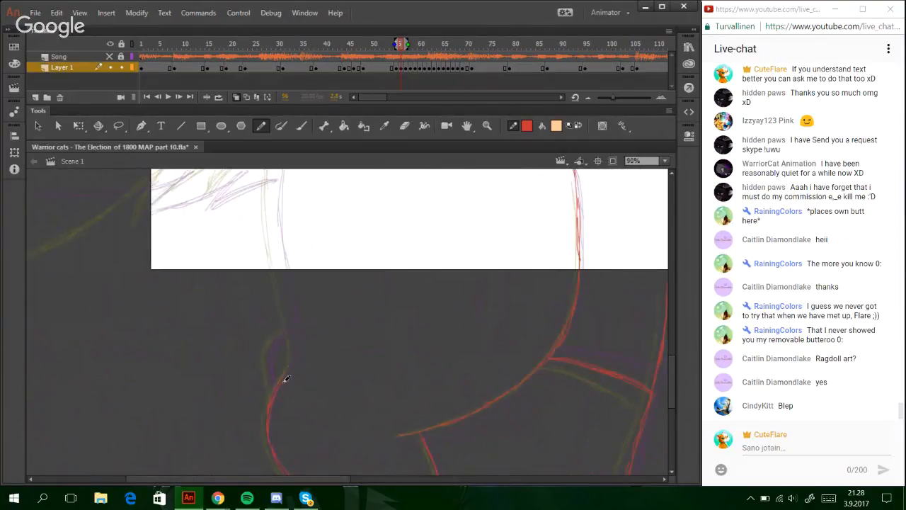
{"action": "left_click_drag", "start_coordinate": [281, 274], "coordinate": [271, 235]}
{"action": "left_click_drag", "start_coordinate": [279, 267], "coordinate": [273, 170]}
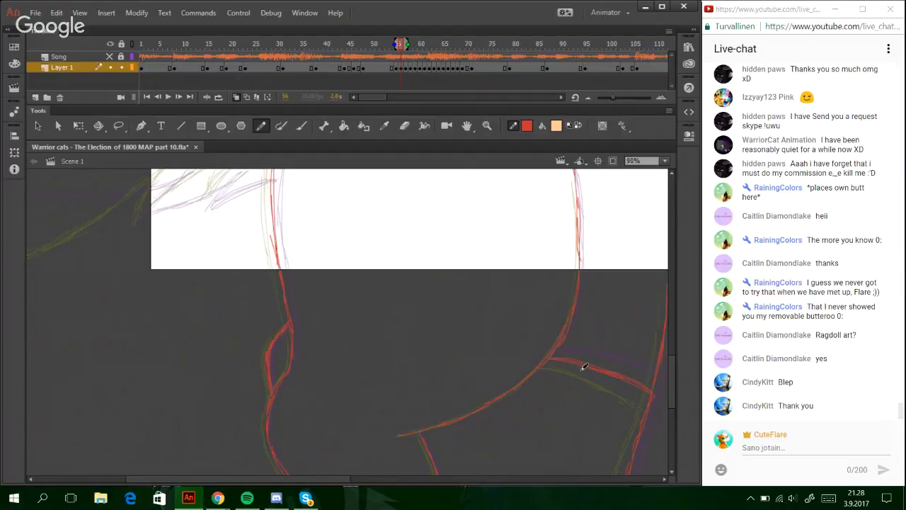
- Trace the cat's large round back curve in red
{"action": "scroll", "coordinate": [679, 398], "scroll_direction": "down", "scroll_amount": 5}
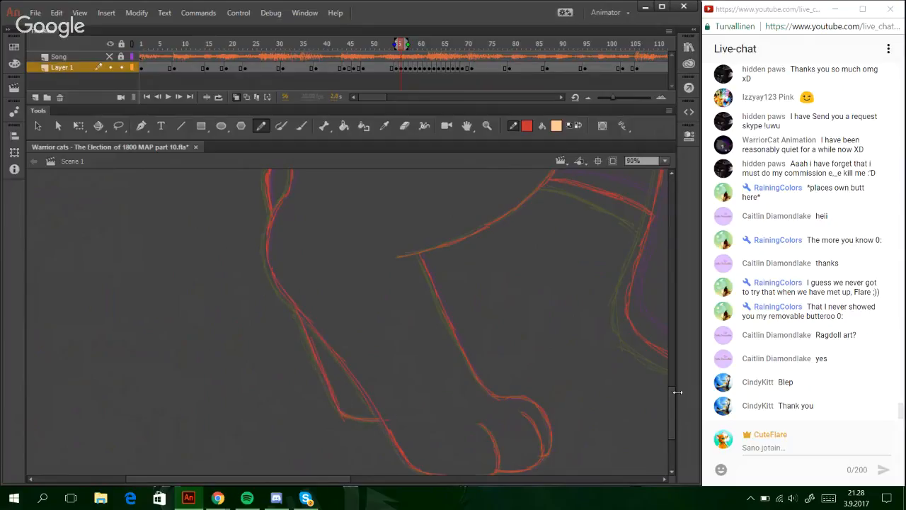
{"action": "scroll", "coordinate": [670, 353], "scroll_direction": "up", "scroll_amount": 5}
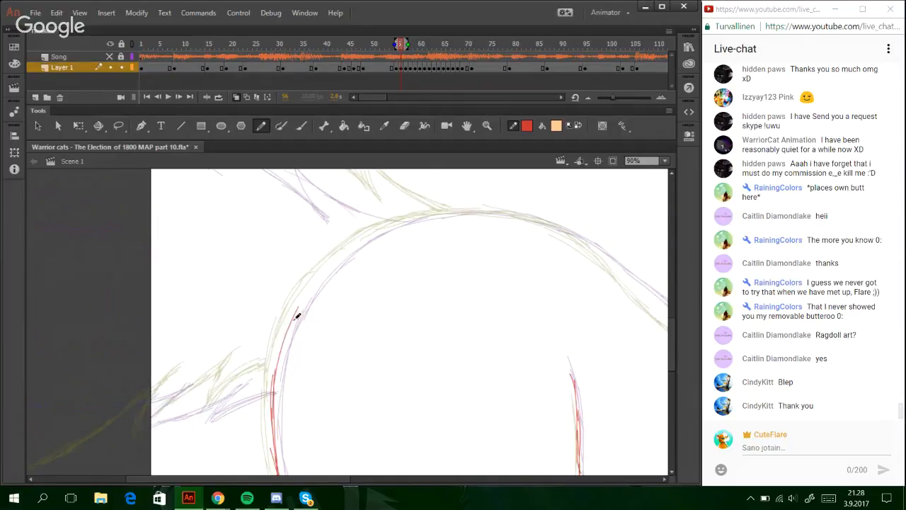
{"action": "mouse_move", "coordinate": [298, 315]}
{"action": "left_mouse_down"}
{"action": "mouse_move", "coordinate": [358, 241]}
{"action": "mouse_move", "coordinate": [392, 219]}
{"action": "mouse_move", "coordinate": [323, 283]}
{"action": "mouse_move", "coordinate": [438, 216]}
{"action": "mouse_move", "coordinate": [528, 216]}
{"action": "mouse_move", "coordinate": [573, 229]}
{"action": "mouse_move", "coordinate": [553, 218]}
{"action": "mouse_move", "coordinate": [688, 331]}
{"action": "left_mouse_up"}
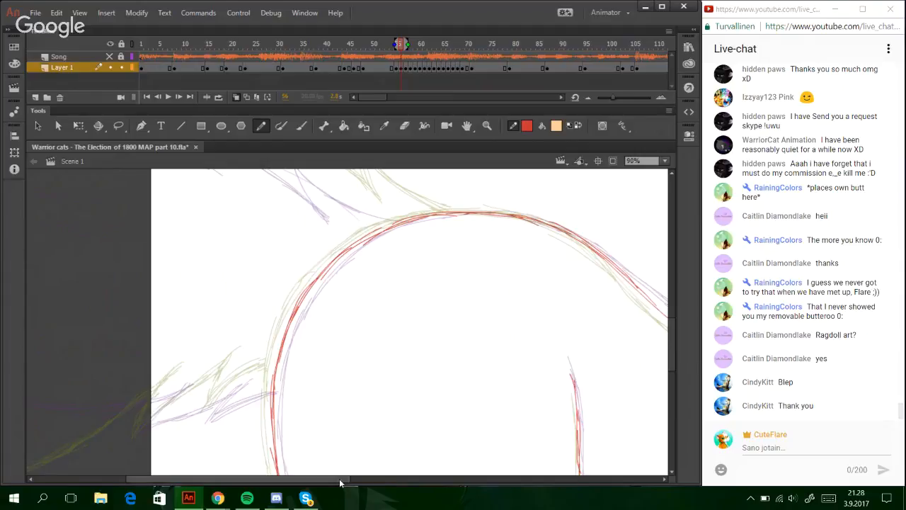
{"action": "left_click_drag", "start_coordinate": [339, 482], "coordinate": [566, 482]}
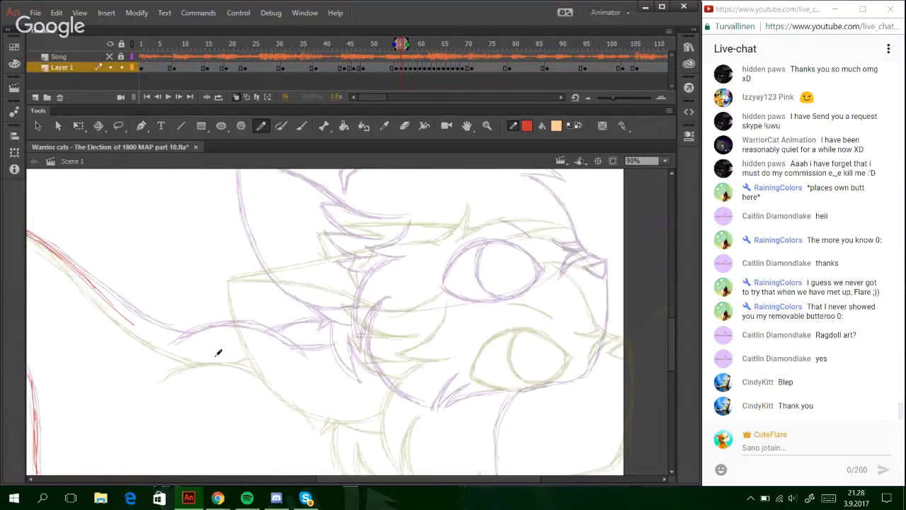
- Add two red fur strokes in an arc beside the face
{"action": "mouse_move", "coordinate": [170, 362]}
{"action": "left_mouse_down"}
{"action": "mouse_move", "coordinate": [222, 340]}
{"action": "mouse_move", "coordinate": [277, 358]}
{"action": "mouse_move", "coordinate": [315, 395]}
{"action": "left_mouse_up"}
{"action": "left_click_drag", "start_coordinate": [272, 349], "coordinate": [315, 396]}
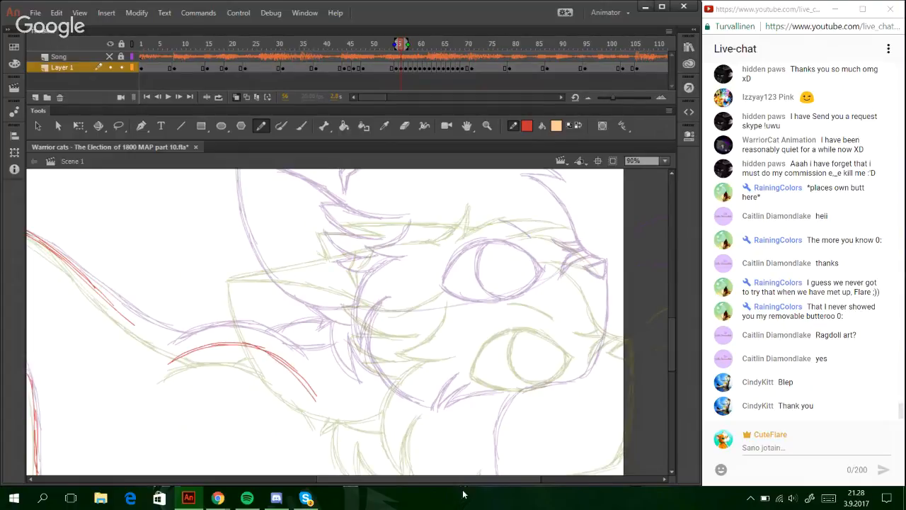
{"action": "left_click_drag", "start_coordinate": [475, 482], "coordinate": [515, 482]}
{"action": "left_click", "coordinate": [222, 126]}
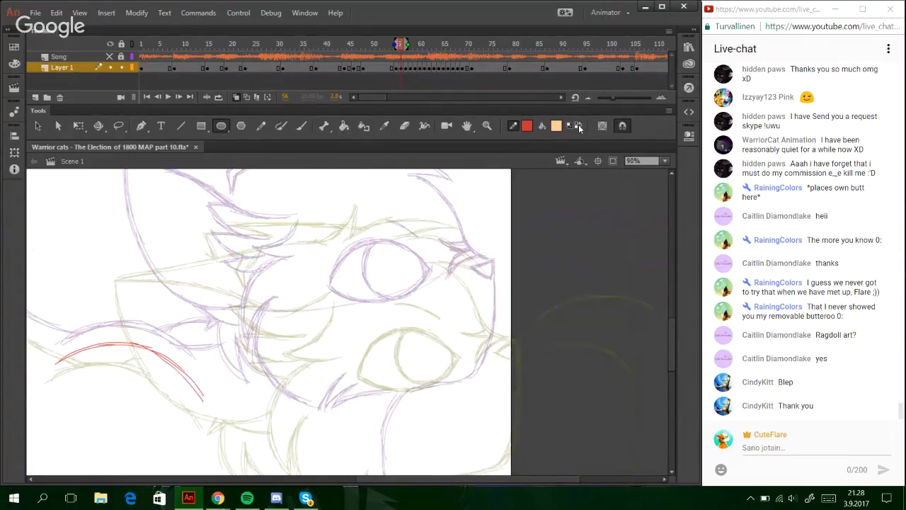
- Draw a large orange guide circle over the head sketch and delete its fill
{"action": "left_click", "coordinate": [578, 126]}
{"action": "left_click_drag", "start_coordinate": [409, 44], "coordinate": [406, 44]}
{"action": "mouse_move", "coordinate": [259, 193]}
{"action": "left_mouse_down"}
{"action": "mouse_move", "coordinate": [293, 242]}
{"action": "mouse_move", "coordinate": [494, 405]}
{"action": "mouse_move", "coordinate": [513, 431]}
{"action": "mouse_move", "coordinate": [505, 430]}
{"action": "left_mouse_up"}
{"action": "left_click", "coordinate": [443, 344], "text": "ctrl"}
{"action": "key", "text": "Delete"}
- Nudge the guide circle slightly upward with Free Transform, then deselect it
{"action": "left_click", "coordinate": [79, 126]}
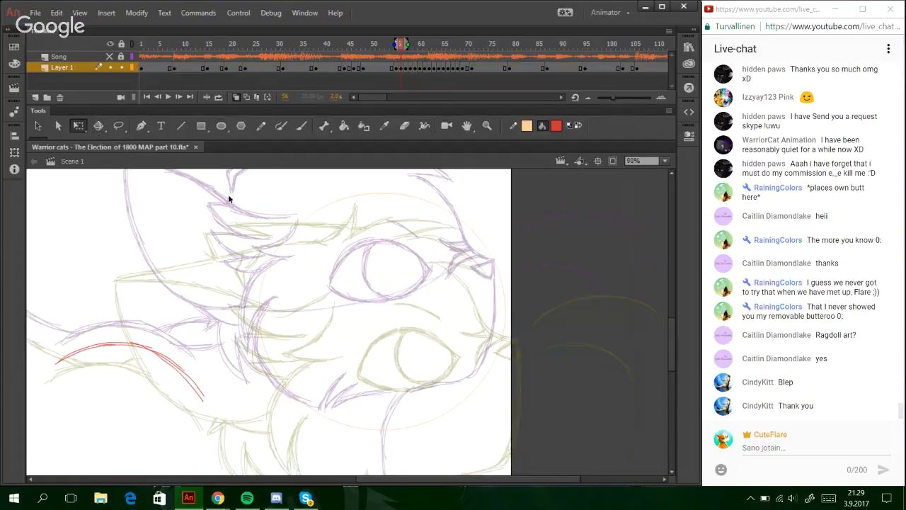
{"action": "left_click_drag", "start_coordinate": [228, 194], "coordinate": [557, 450]}
{"action": "mouse_move", "coordinate": [495, 383]}
{"action": "left_mouse_down"}
{"action": "mouse_move", "coordinate": [472, 375]}
{"action": "mouse_move", "coordinate": [479, 394]}
{"action": "left_mouse_up"}
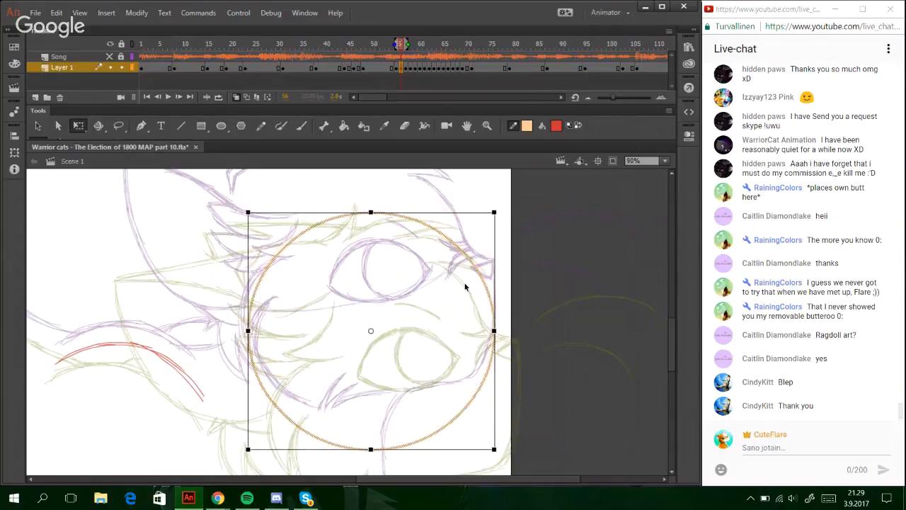
{"action": "left_click_drag", "start_coordinate": [481, 279], "coordinate": [479, 269]}
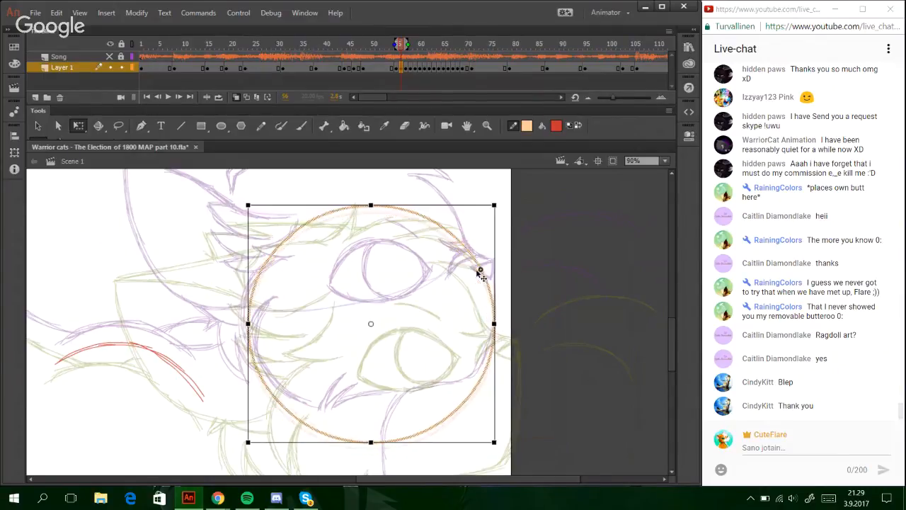
{"action": "left_click", "coordinate": [450, 230]}
{"action": "left_click", "coordinate": [257, 125]}
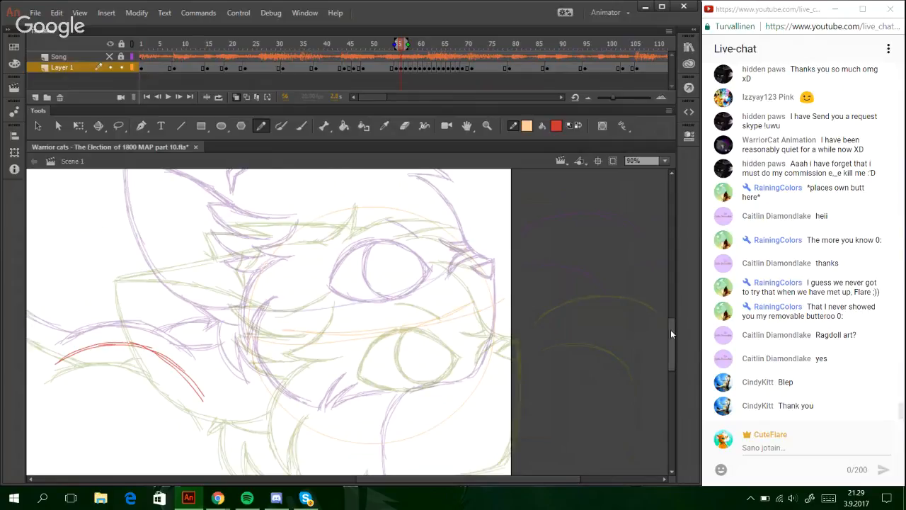
{"action": "scroll", "coordinate": [671, 329], "scroll_direction": "up", "scroll_amount": 5}
- Extend the orange guide line leftward across the ear
{"action": "left_click_drag", "start_coordinate": [235, 302], "coordinate": [174, 301]}
{"action": "mouse_move", "coordinate": [208, 307]}
{"action": "left_mouse_down"}
{"action": "mouse_move", "coordinate": [135, 306]}
{"action": "mouse_move", "coordinate": [145, 308]}
{"action": "left_mouse_up"}
{"action": "left_click_drag", "start_coordinate": [311, 308], "coordinate": [242, 302]}
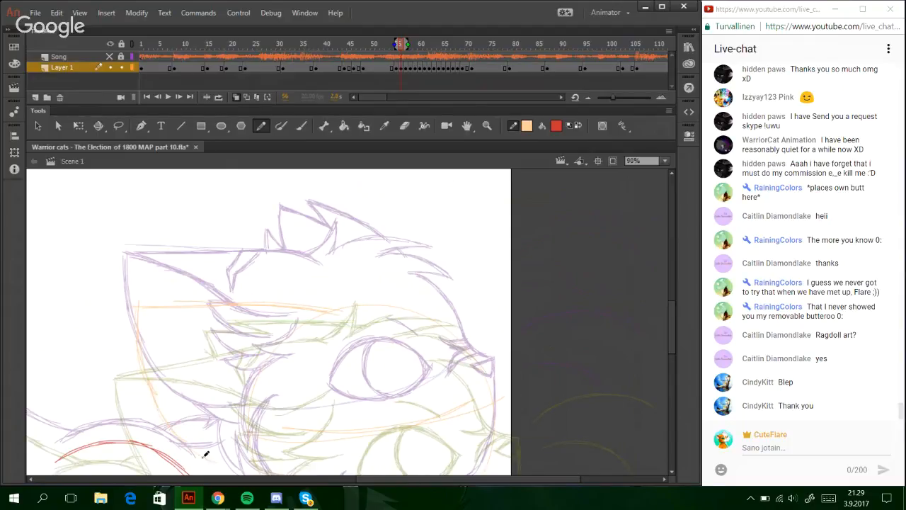
- Switch strokes to red and sketch a curve from the eye down toward the jaw
{"action": "left_click", "coordinate": [576, 126]}
{"action": "mouse_move", "coordinate": [674, 319]}
{"action": "left_mouse_down"}
{"action": "mouse_move", "coordinate": [675, 412]}
{"action": "mouse_move", "coordinate": [661, 352]}
{"action": "left_mouse_up"}
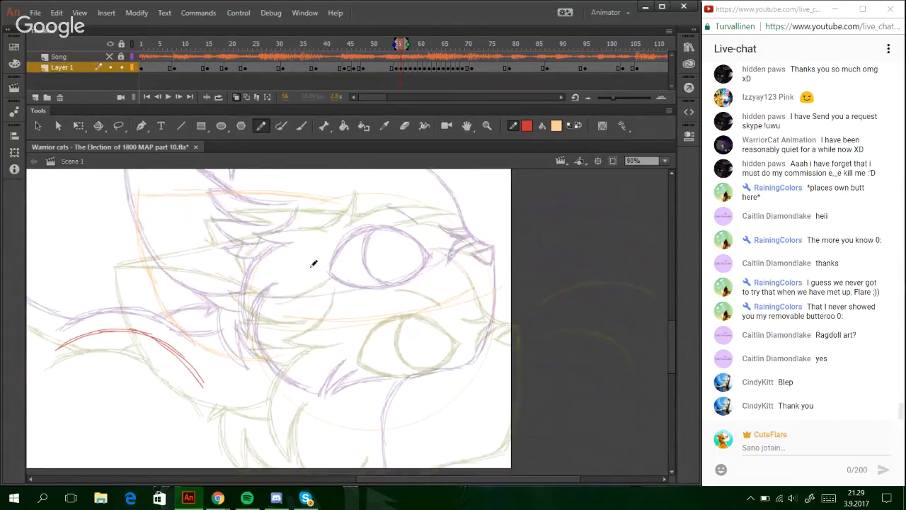
{"action": "mouse_move", "coordinate": [317, 255]}
{"action": "left_mouse_down"}
{"action": "mouse_move", "coordinate": [293, 284]}
{"action": "mouse_move", "coordinate": [309, 269]}
{"action": "mouse_move", "coordinate": [302, 279]}
{"action": "mouse_move", "coordinate": [282, 286]}
{"action": "mouse_move", "coordinate": [307, 274]}
{"action": "mouse_move", "coordinate": [316, 252]}
{"action": "left_mouse_up"}
{"action": "key", "text": "ctrl+z"}
- Thicken and extend the lower red curve down-right, adding strokes along the left curve
{"action": "key", "text": "ctrl+z"}
{"action": "mouse_move", "coordinate": [296, 282]}
{"action": "left_mouse_down"}
{"action": "mouse_move", "coordinate": [316, 254]}
{"action": "mouse_move", "coordinate": [298, 277]}
{"action": "mouse_move", "coordinate": [311, 295]}
{"action": "mouse_move", "coordinate": [274, 314]}
{"action": "mouse_move", "coordinate": [263, 345]}
{"action": "left_mouse_up"}
{"action": "left_click_drag", "start_coordinate": [282, 305], "coordinate": [260, 363]}
{"action": "mouse_move", "coordinate": [270, 322]}
{"action": "left_mouse_down"}
{"action": "mouse_move", "coordinate": [263, 375]}
{"action": "mouse_move", "coordinate": [266, 384]}
{"action": "mouse_move", "coordinate": [289, 343]}
{"action": "mouse_move", "coordinate": [270, 374]}
{"action": "mouse_move", "coordinate": [289, 343]}
{"action": "mouse_move", "coordinate": [285, 400]}
{"action": "left_mouse_up"}
{"action": "left_click_drag", "start_coordinate": [291, 337], "coordinate": [299, 427]}
{"action": "left_click_drag", "start_coordinate": [275, 370], "coordinate": [315, 431]}
{"action": "key", "text": "ctrl+z"}
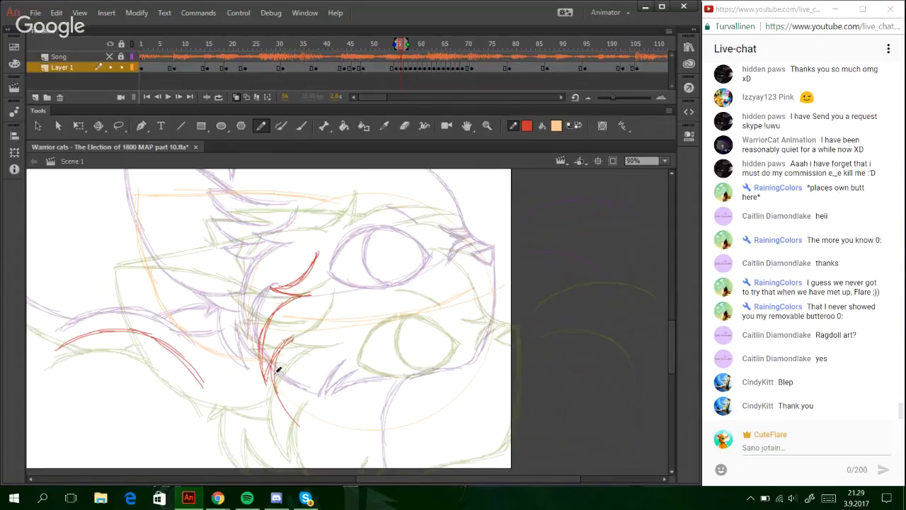
{"action": "left_click_drag", "start_coordinate": [276, 372], "coordinate": [342, 437]}
{"action": "left_click_drag", "start_coordinate": [285, 409], "coordinate": [332, 439]}
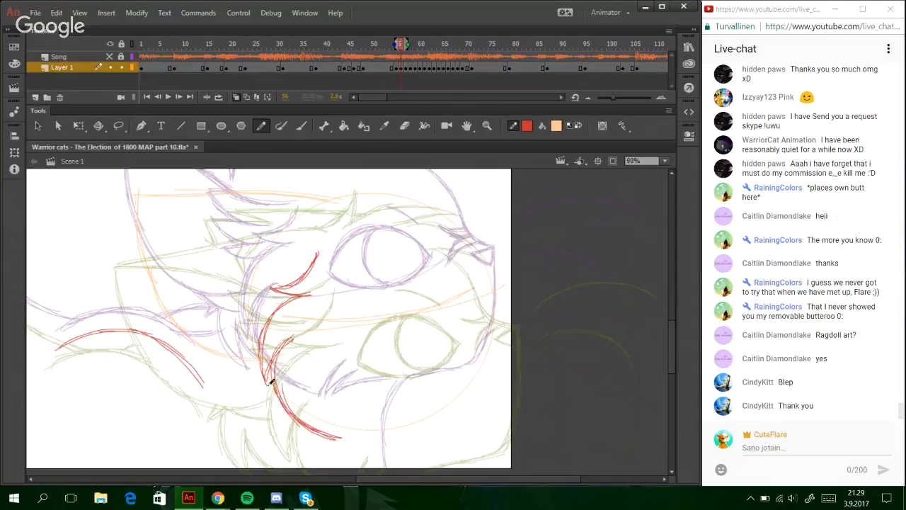
{"action": "left_click_drag", "start_coordinate": [265, 382], "coordinate": [268, 326]}
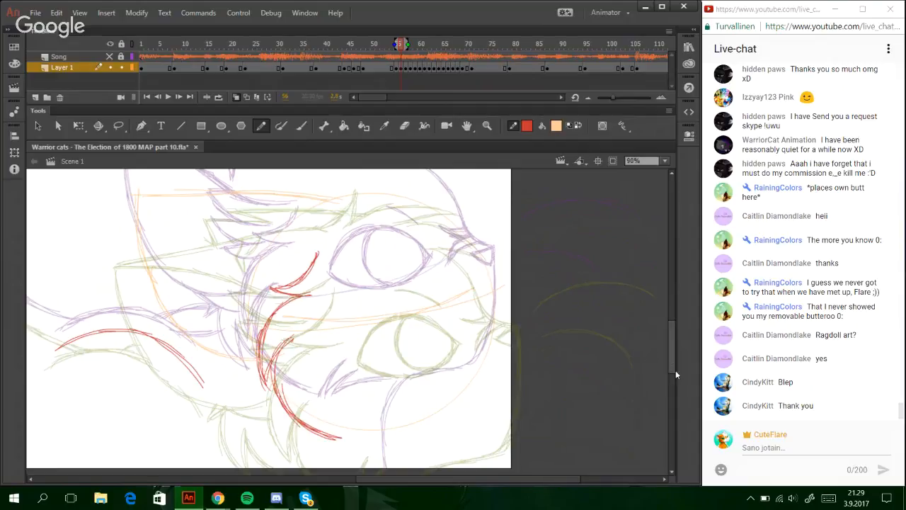
{"action": "scroll", "coordinate": [610, 343], "scroll_direction": "down", "scroll_amount": 3}
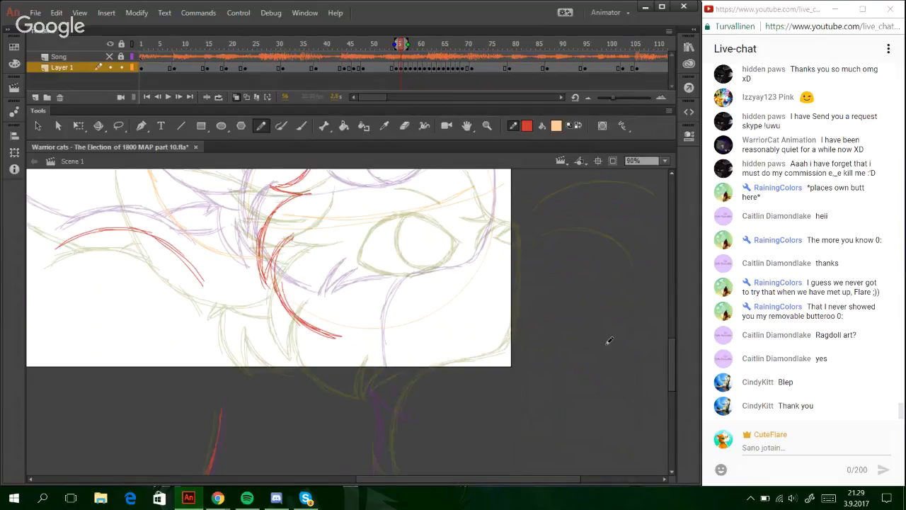
- Sketch red cheek strokes and a small zig-zag of fur below the cheek
{"action": "mouse_move", "coordinate": [359, 342]}
{"action": "left_mouse_down"}
{"action": "mouse_move", "coordinate": [409, 324]}
{"action": "mouse_move", "coordinate": [364, 330]}
{"action": "mouse_move", "coordinate": [376, 319]}
{"action": "mouse_move", "coordinate": [354, 342]}
{"action": "mouse_move", "coordinate": [352, 319]}
{"action": "mouse_move", "coordinate": [355, 331]}
{"action": "left_mouse_up"}
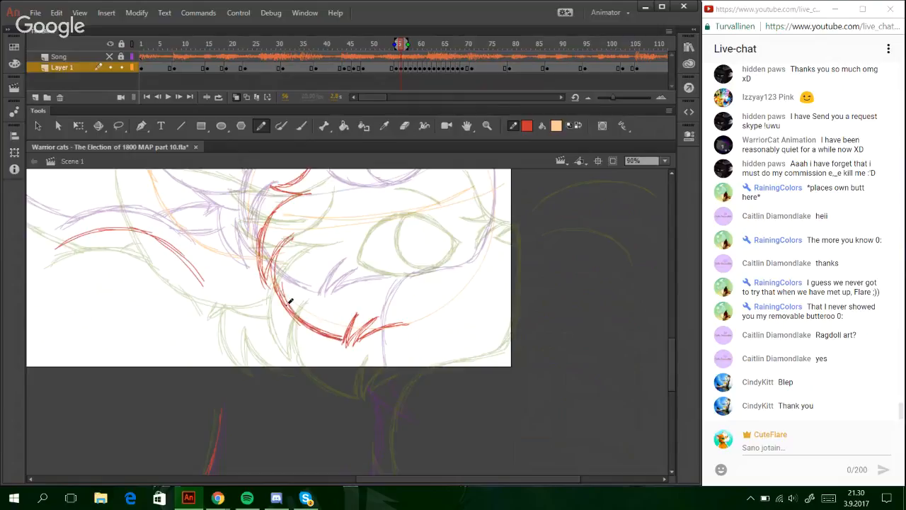
{"action": "left_click_drag", "start_coordinate": [287, 298], "coordinate": [293, 236]}
{"action": "mouse_move", "coordinate": [278, 290]}
{"action": "left_mouse_down"}
{"action": "mouse_move", "coordinate": [294, 234]}
{"action": "mouse_move", "coordinate": [289, 241]}
{"action": "left_mouse_up"}
{"action": "mouse_move", "coordinate": [360, 310]}
{"action": "left_mouse_down"}
{"action": "mouse_move", "coordinate": [344, 336]}
{"action": "mouse_move", "coordinate": [357, 317]}
{"action": "left_mouse_up"}
{"action": "left_click_drag", "start_coordinate": [674, 371], "coordinate": [673, 352]}
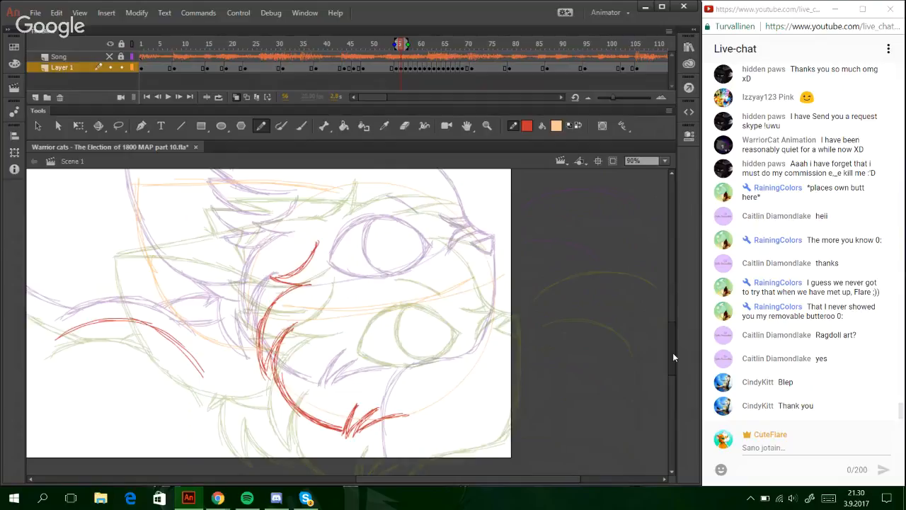
{"action": "scroll", "coordinate": [674, 357], "scroll_direction": "up", "scroll_amount": 3}
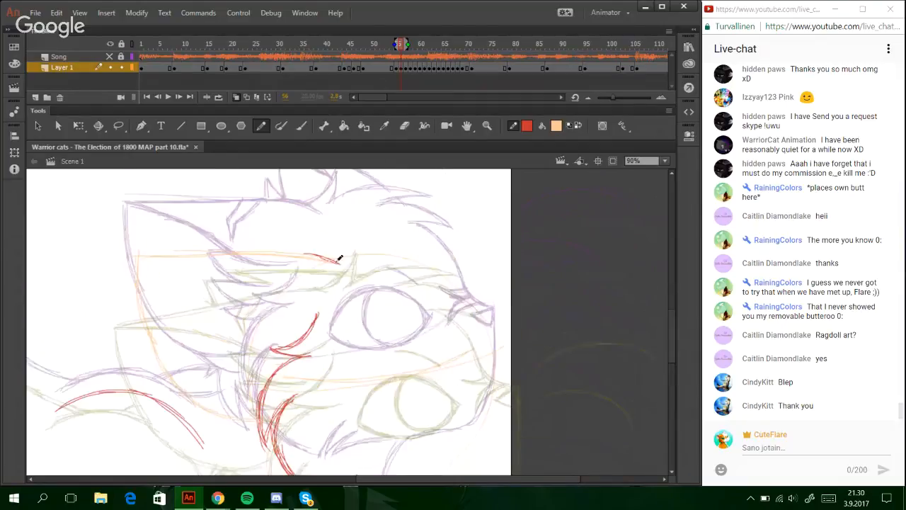
- Draw the red brow line, joining its two pieces after undoing stray strokes
{"action": "mouse_move", "coordinate": [339, 258]}
{"action": "left_mouse_down"}
{"action": "mouse_move", "coordinate": [243, 252]}
{"action": "mouse_move", "coordinate": [133, 264]}
{"action": "left_mouse_up"}
{"action": "key", "text": "ctrl+z"}
{"action": "key", "text": "ctrl+z"}
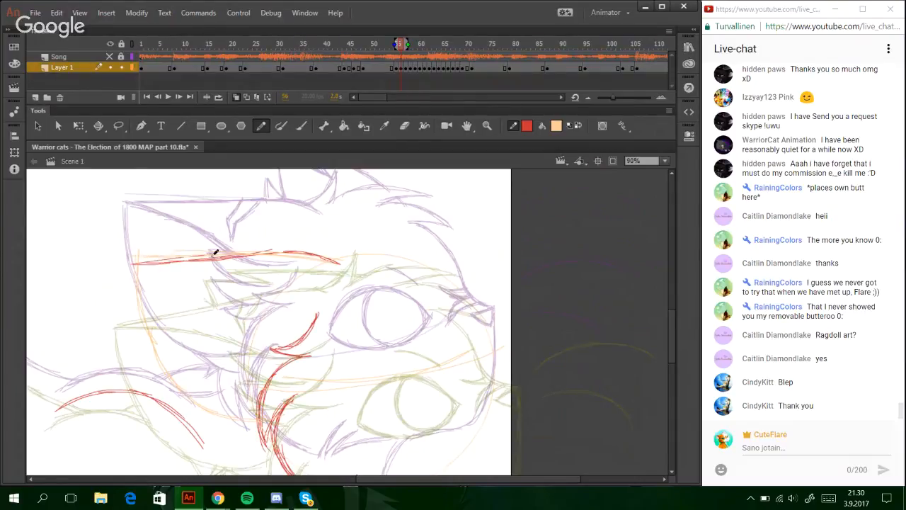
{"action": "left_click_drag", "start_coordinate": [216, 252], "coordinate": [329, 255]}
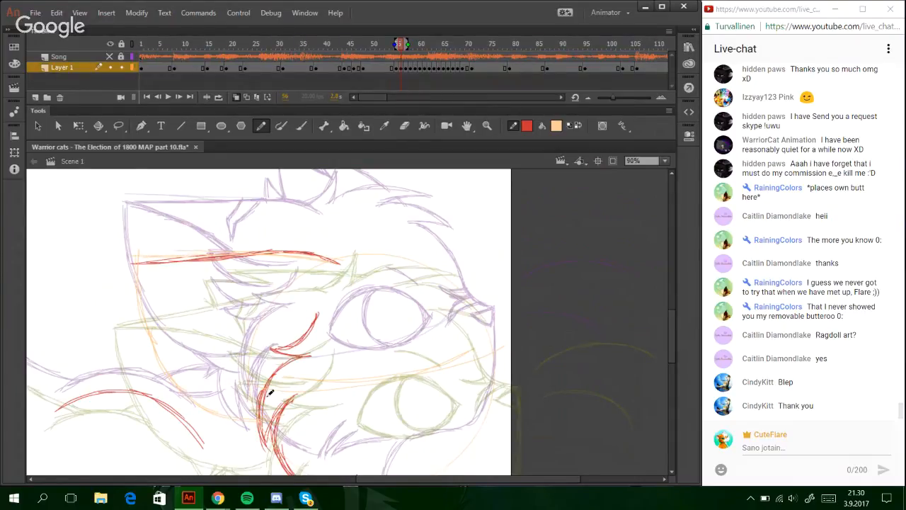
- Trace the lower cheek curve and double the line up the face's left side
{"action": "mouse_move", "coordinate": [260, 406]}
{"action": "left_mouse_down"}
{"action": "mouse_move", "coordinate": [219, 410]}
{"action": "mouse_move", "coordinate": [175, 385]}
{"action": "left_mouse_up"}
{"action": "mouse_move", "coordinate": [229, 403]}
{"action": "left_mouse_down"}
{"action": "mouse_move", "coordinate": [160, 374]}
{"action": "mouse_move", "coordinate": [202, 397]}
{"action": "mouse_move", "coordinate": [160, 366]}
{"action": "mouse_move", "coordinate": [127, 276]}
{"action": "left_mouse_up"}
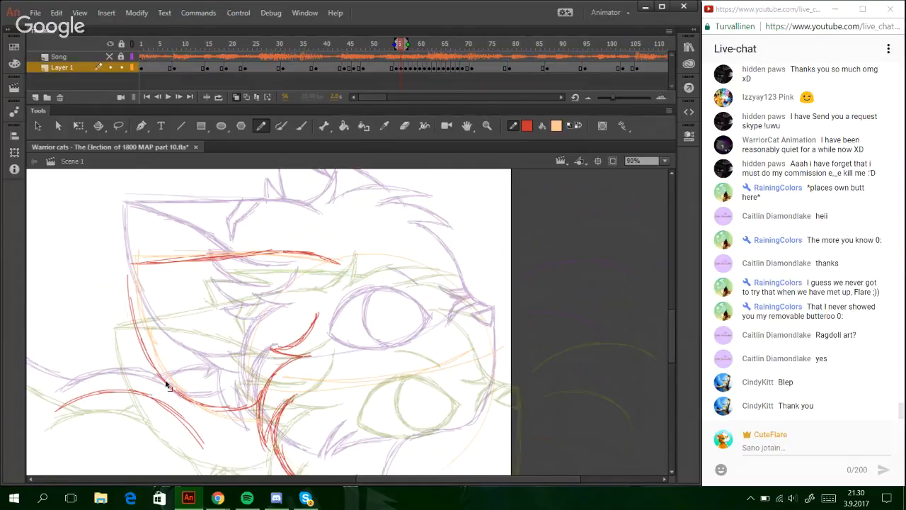
{"action": "mouse_move", "coordinate": [155, 364]}
{"action": "left_mouse_down"}
{"action": "mouse_move", "coordinate": [127, 275]}
{"action": "mouse_move", "coordinate": [142, 260]}
{"action": "mouse_move", "coordinate": [178, 257]}
{"action": "mouse_move", "coordinate": [133, 311]}
{"action": "left_mouse_up"}
{"action": "mouse_move", "coordinate": [124, 266]}
{"action": "left_mouse_down"}
{"action": "mouse_move", "coordinate": [138, 336]}
{"action": "mouse_move", "coordinate": [157, 366]}
{"action": "left_mouse_up"}
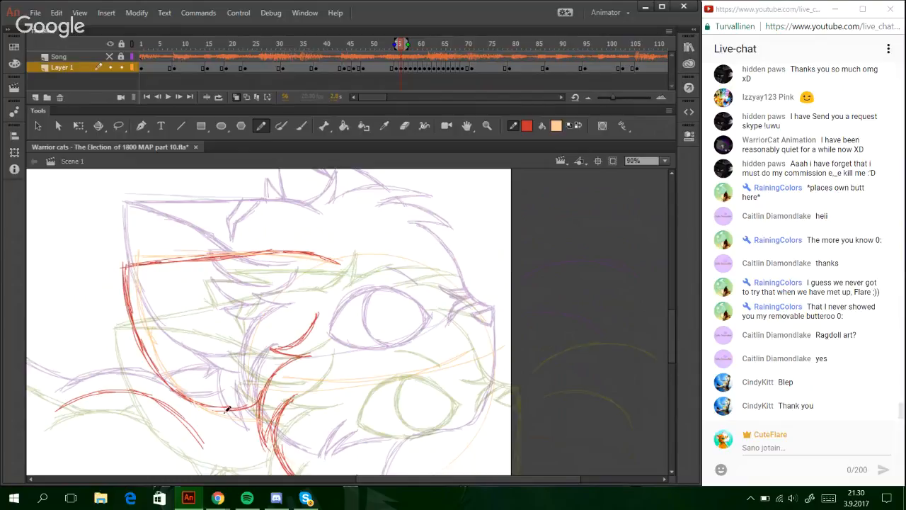
- Draw a longer curved jaw stroke and a diagonal red line up to the face corner
{"action": "left_click_drag", "start_coordinate": [252, 419], "coordinate": [219, 410]}
{"action": "key", "text": "ctrl+z"}
{"action": "mouse_move", "coordinate": [298, 315]}
{"action": "left_mouse_down"}
{"action": "mouse_move", "coordinate": [261, 312]}
{"action": "mouse_move", "coordinate": [164, 270]}
{"action": "left_mouse_up"}
{"action": "mouse_move", "coordinate": [219, 292]}
{"action": "left_mouse_down"}
{"action": "mouse_move", "coordinate": [141, 267]}
{"action": "mouse_move", "coordinate": [208, 286]}
{"action": "left_mouse_up"}
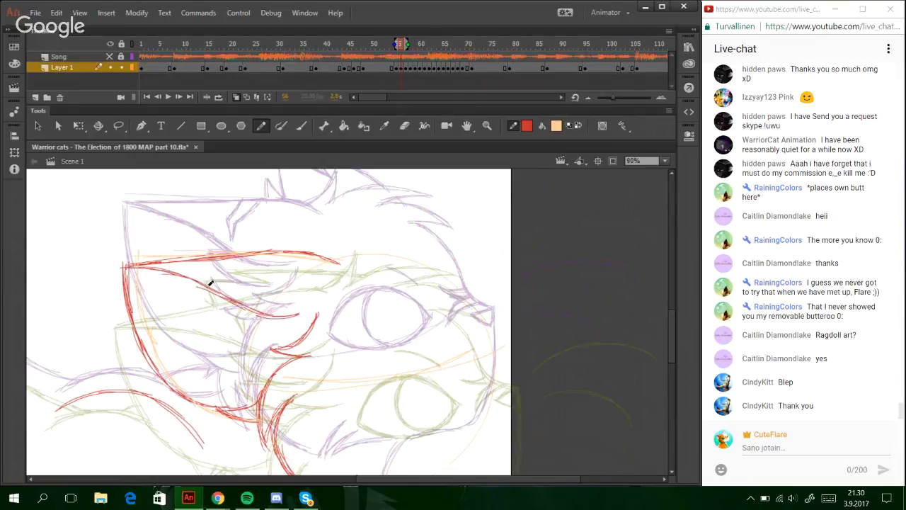
{"action": "left_click_drag", "start_coordinate": [142, 267], "coordinate": [257, 306]}
{"action": "left_click_drag", "start_coordinate": [205, 282], "coordinate": [261, 304]}
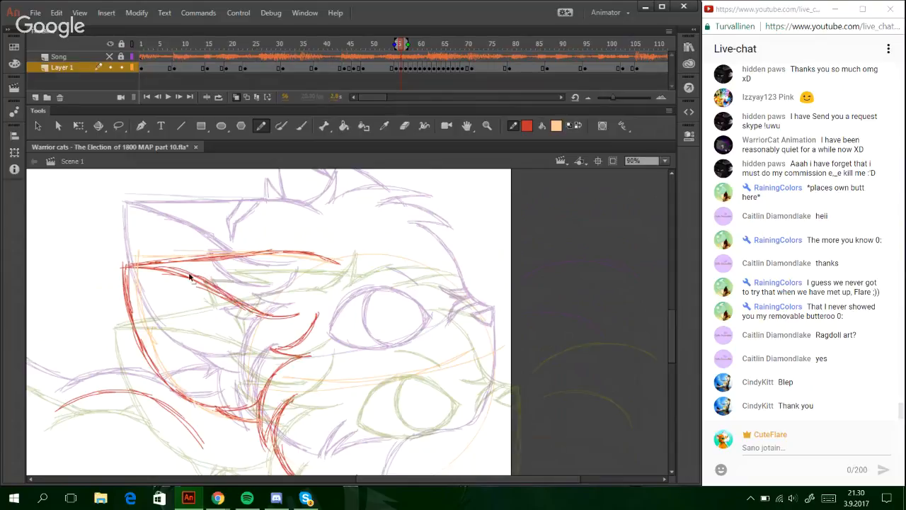
{"action": "key", "text": "ctrl+z"}
{"action": "key", "text": "ctrl+z"}
{"action": "key", "text": "ctrl+z"}
{"action": "left_click_drag", "start_coordinate": [170, 272], "coordinate": [254, 310]}
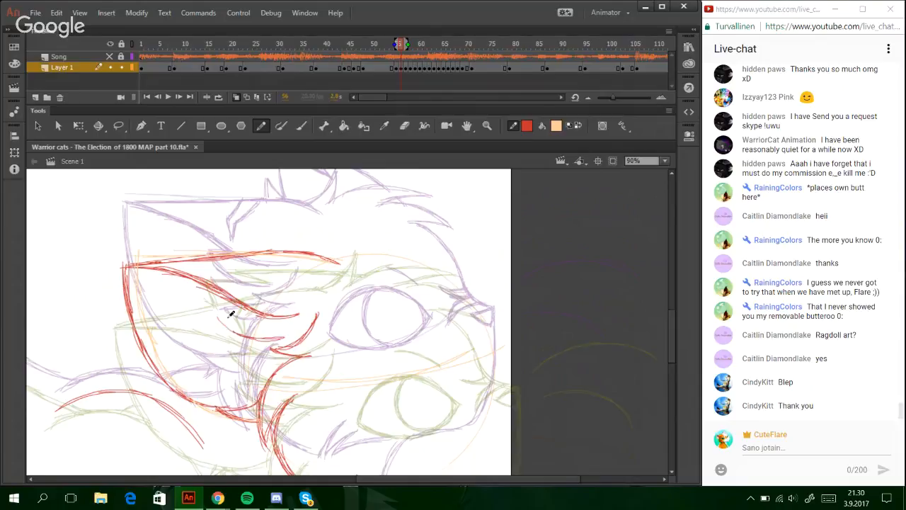
- Add red curve strokes beneath the diagonal fur line
{"action": "mouse_move", "coordinate": [282, 334]}
{"action": "left_mouse_down"}
{"action": "mouse_move", "coordinate": [226, 320]}
{"action": "mouse_move", "coordinate": [211, 301]}
{"action": "mouse_move", "coordinate": [238, 308]}
{"action": "mouse_move", "coordinate": [248, 336]}
{"action": "left_mouse_up"}
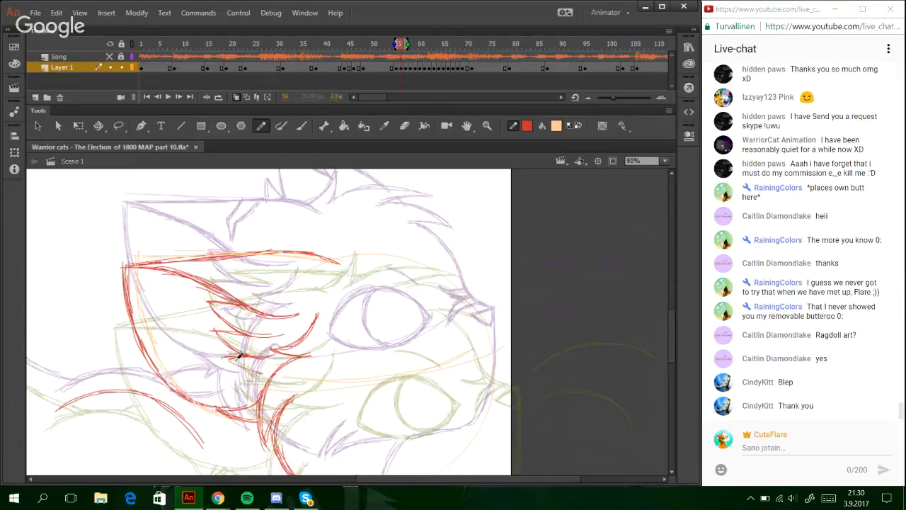
{"action": "left_click_drag", "start_coordinate": [238, 358], "coordinate": [276, 361]}
{"action": "left_click_drag", "start_coordinate": [677, 349], "coordinate": [683, 367]}
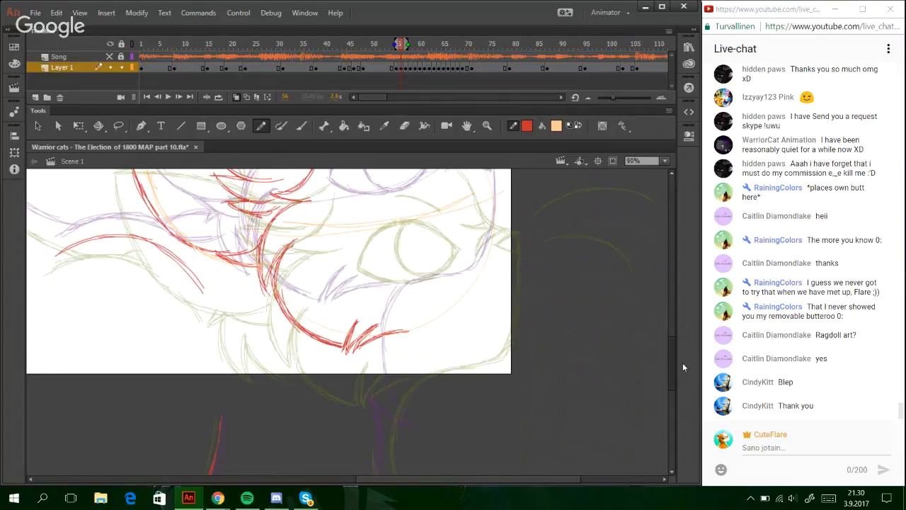
- Extend the red curved back line, undoing the latest stroke
{"action": "scroll", "coordinate": [332, 459], "scroll_direction": "up", "scroll_amount": 2}
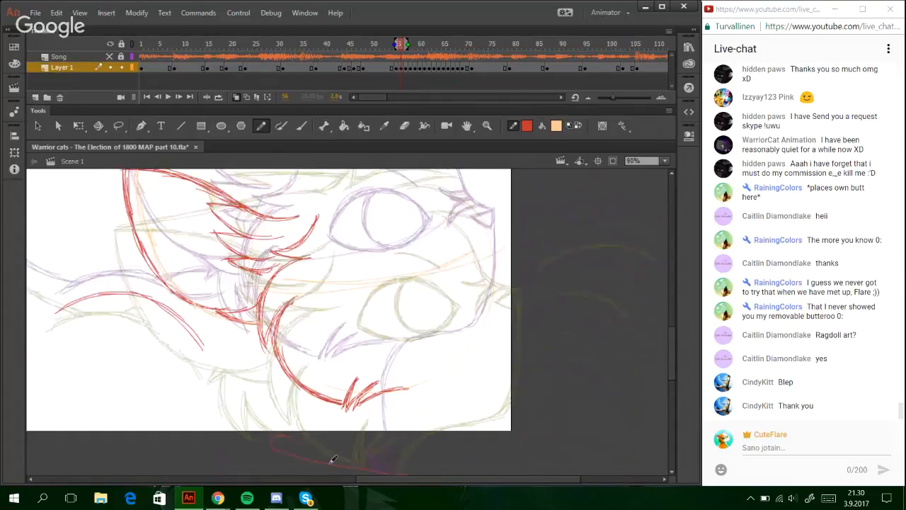
{"action": "left_click_drag", "start_coordinate": [368, 479], "coordinate": [225, 479]}
{"action": "left_click_drag", "start_coordinate": [400, 247], "coordinate": [486, 297]}
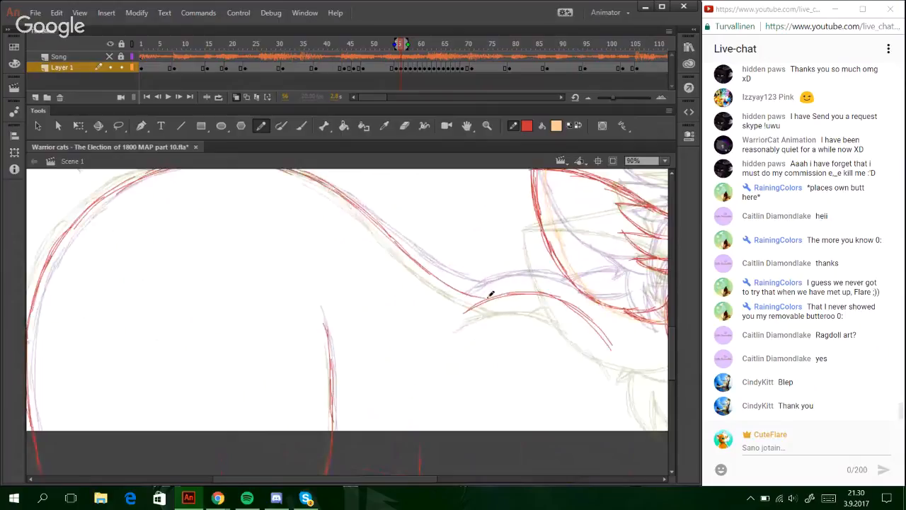
{"action": "left_click_drag", "start_coordinate": [435, 281], "coordinate": [488, 299]}
{"action": "key", "text": "ctrl+z"}
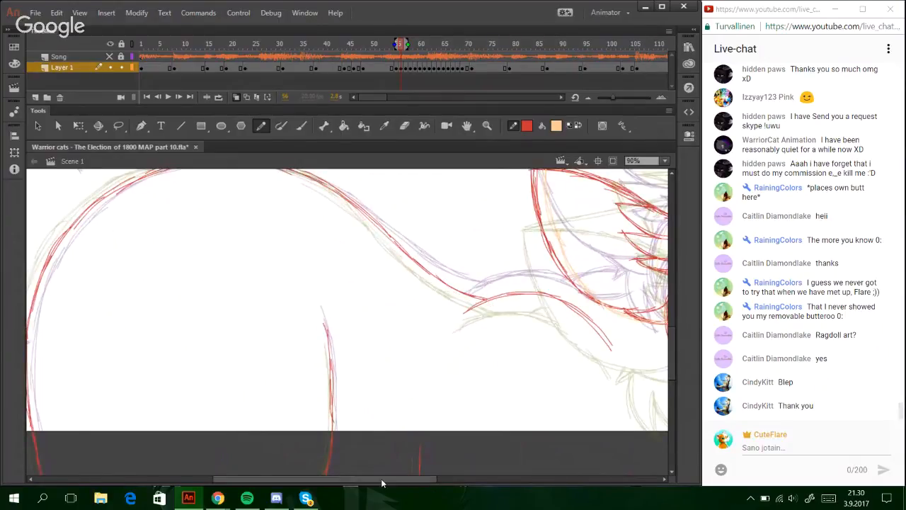
{"action": "left_click_drag", "start_coordinate": [382, 479], "coordinate": [262, 479]}
{"action": "left_click_drag", "start_coordinate": [671, 343], "coordinate": [671, 305]}
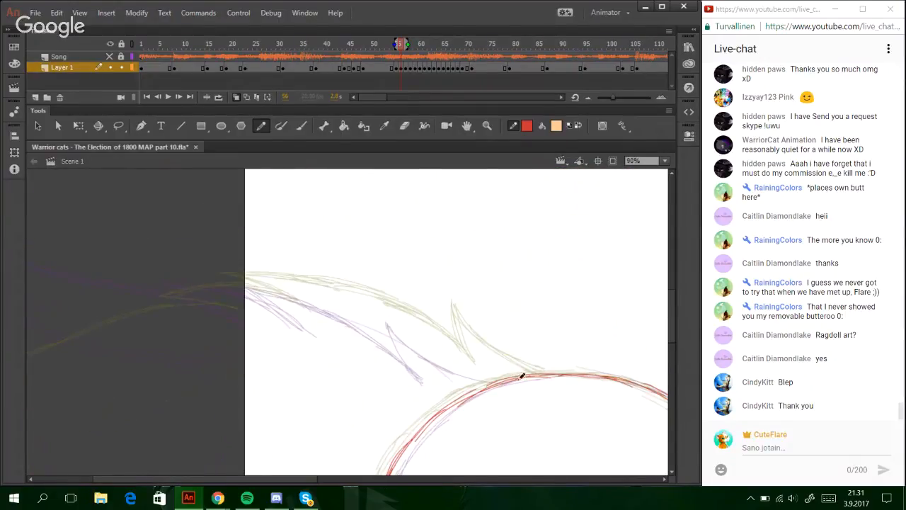
- Draw a red fur tuft on the back and carry the back line past the stage edge
{"action": "mouse_move", "coordinate": [519, 378]}
{"action": "left_mouse_down"}
{"action": "mouse_move", "coordinate": [455, 352]}
{"action": "mouse_move", "coordinate": [417, 306]}
{"action": "left_mouse_up"}
{"action": "mouse_move", "coordinate": [474, 364]}
{"action": "left_mouse_down"}
{"action": "mouse_move", "coordinate": [417, 305]}
{"action": "mouse_move", "coordinate": [436, 362]}
{"action": "mouse_move", "coordinate": [396, 323]}
{"action": "mouse_move", "coordinate": [272, 281]}
{"action": "mouse_move", "coordinate": [234, 279]}
{"action": "left_mouse_up"}
{"action": "left_click_drag", "start_coordinate": [235, 279], "coordinate": [303, 322]}
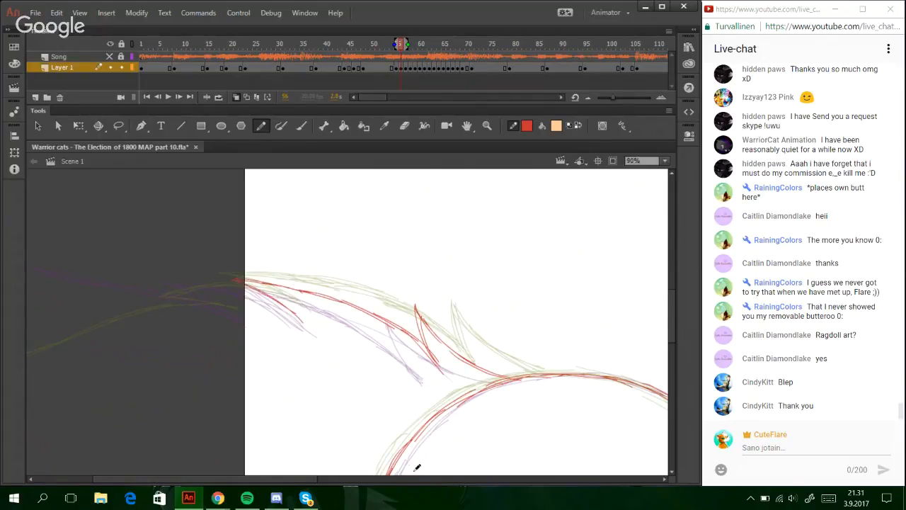
{"action": "left_click_drag", "start_coordinate": [275, 479], "coordinate": [193, 479]}
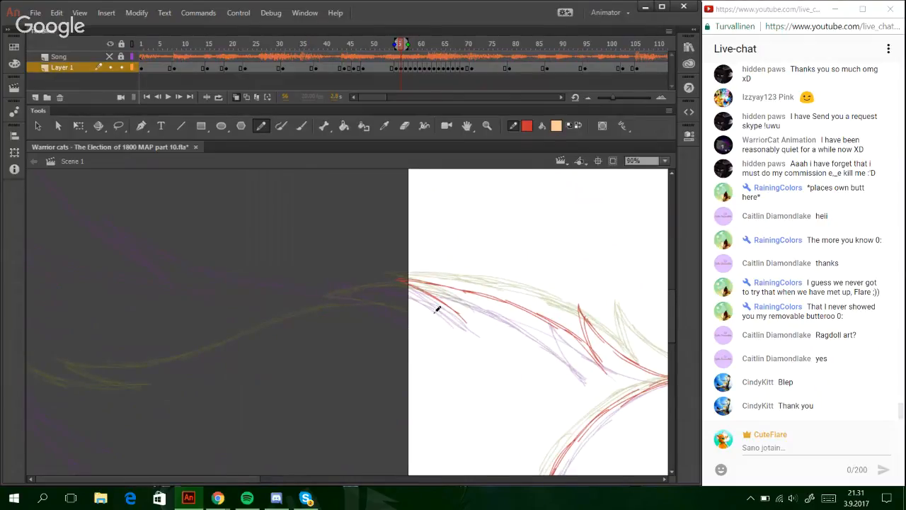
{"action": "mouse_move", "coordinate": [469, 323]}
{"action": "left_mouse_down"}
{"action": "mouse_move", "coordinate": [457, 307]}
{"action": "mouse_move", "coordinate": [395, 286]}
{"action": "mouse_move", "coordinate": [336, 282]}
{"action": "left_mouse_up"}
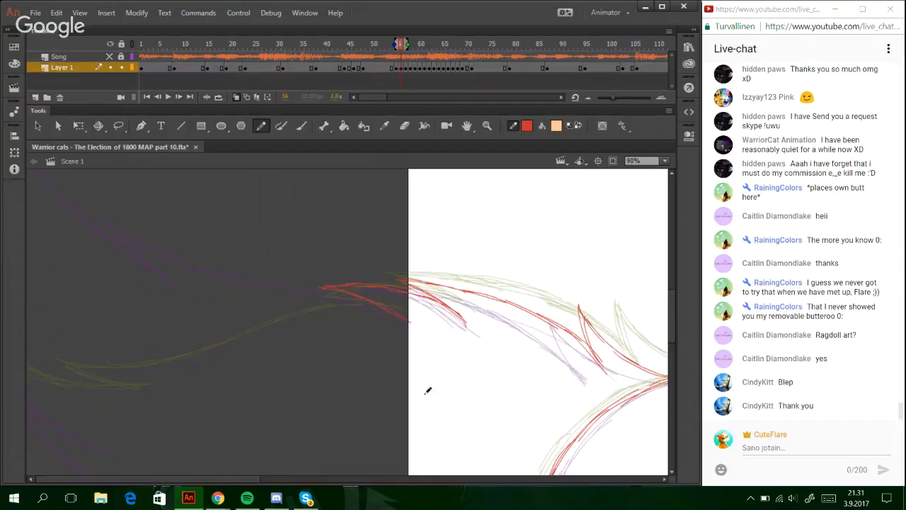
- Flip back to frame 55 to compare, then return to frame 56
{"action": "left_click", "coordinate": [153, 97]}
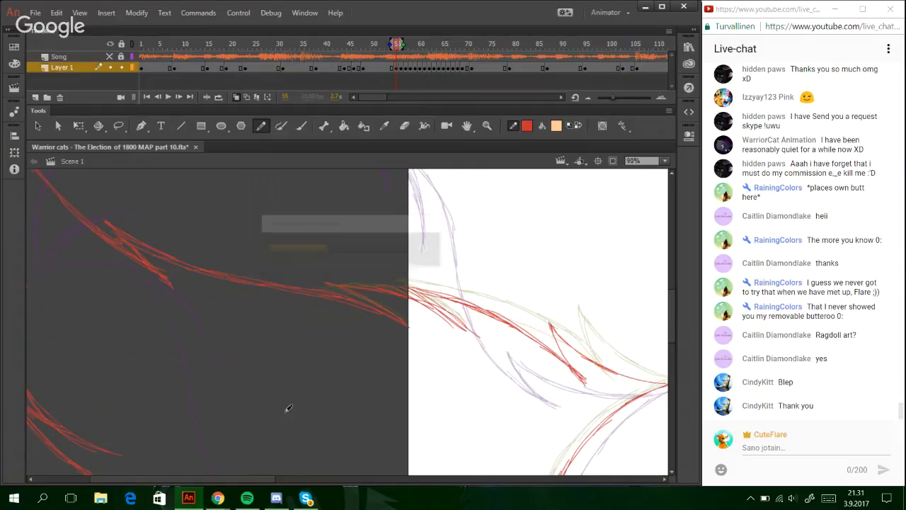
{"action": "mouse_move", "coordinate": [237, 482]}
{"action": "left_mouse_down"}
{"action": "mouse_move", "coordinate": [190, 485]}
{"action": "mouse_move", "coordinate": [234, 466]}
{"action": "left_mouse_up"}
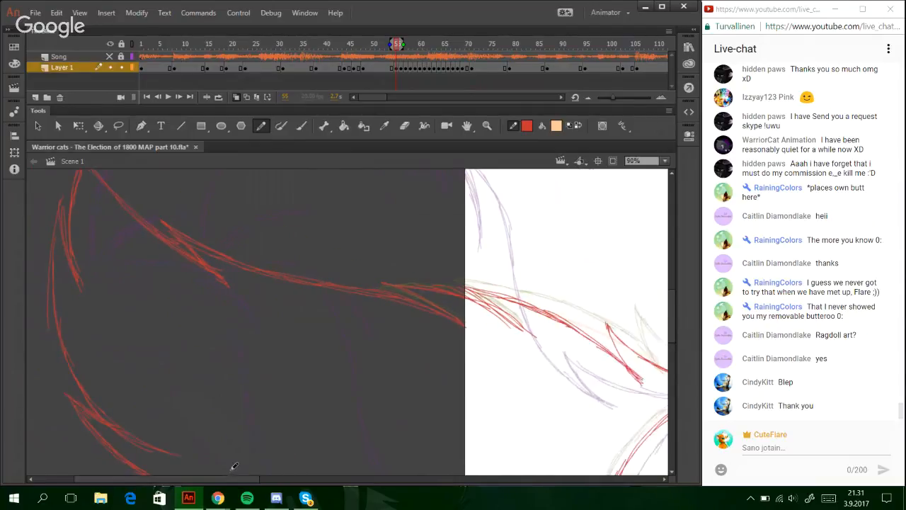
{"action": "left_click", "coordinate": [179, 98]}
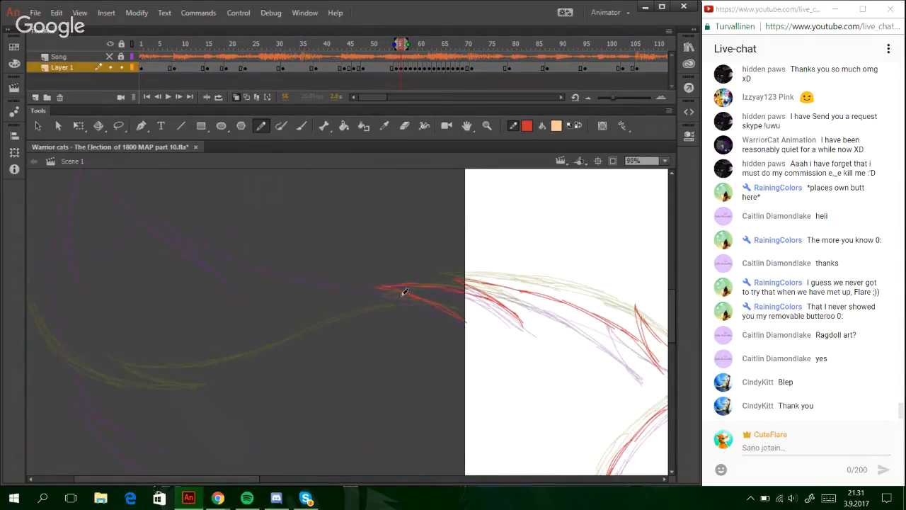
- Extend the back strokes leftward and trace the upper and left curves downward in red
{"action": "mouse_move", "coordinate": [369, 294]}
{"action": "left_mouse_down"}
{"action": "mouse_move", "coordinate": [286, 311]}
{"action": "mouse_move", "coordinate": [305, 306]}
{"action": "mouse_move", "coordinate": [192, 305]}
{"action": "mouse_move", "coordinate": [259, 311]}
{"action": "mouse_move", "coordinate": [152, 291]}
{"action": "mouse_move", "coordinate": [196, 320]}
{"action": "mouse_move", "coordinate": [152, 287]}
{"action": "mouse_move", "coordinate": [216, 330]}
{"action": "left_mouse_up"}
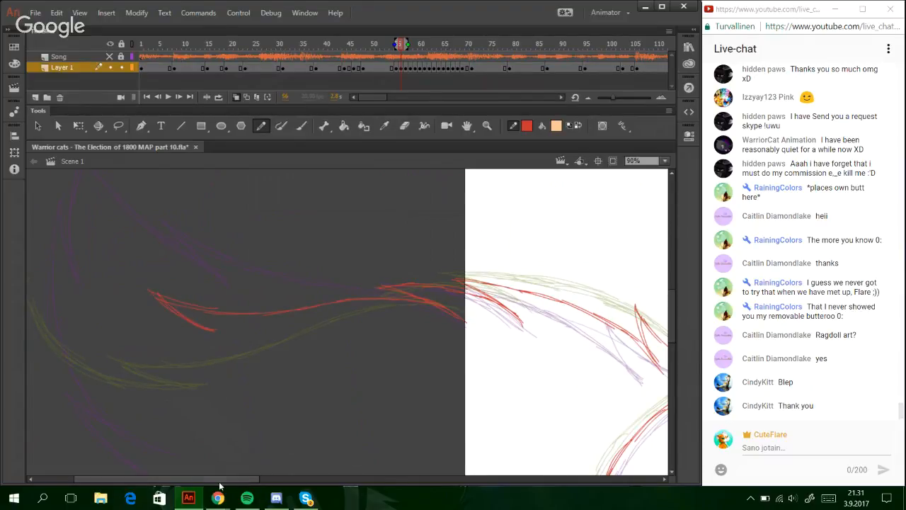
{"action": "left_click_drag", "start_coordinate": [208, 480], "coordinate": [170, 482]}
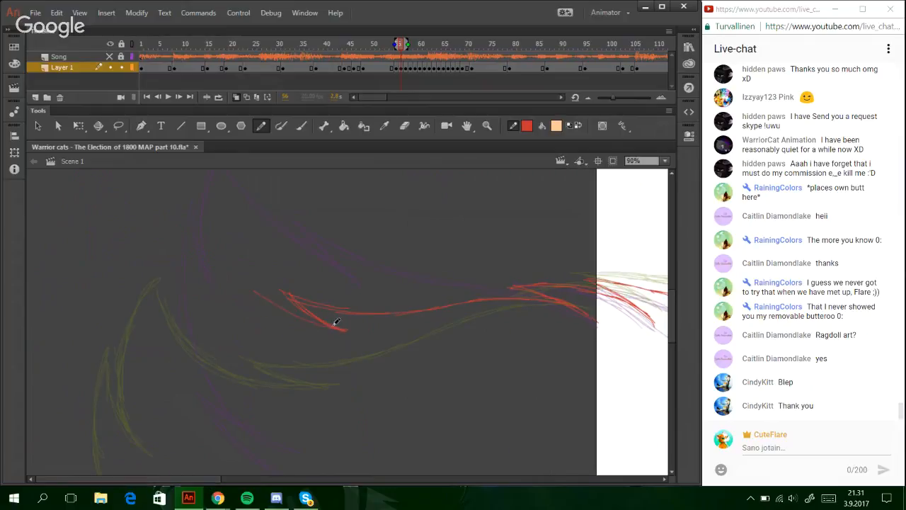
{"action": "left_click_drag", "start_coordinate": [335, 323], "coordinate": [218, 265]}
{"action": "left_click_drag", "start_coordinate": [148, 309], "coordinate": [191, 214]}
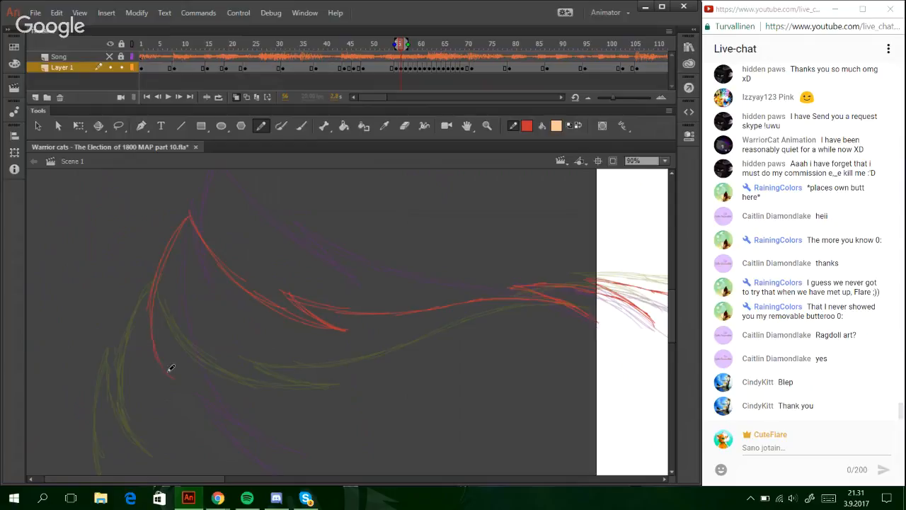
{"action": "left_click_drag", "start_coordinate": [145, 289], "coordinate": [142, 412]}
{"action": "left_click_drag", "start_coordinate": [672, 315], "coordinate": [674, 342]}
{"action": "mouse_move", "coordinate": [146, 206]}
{"action": "left_mouse_down"}
{"action": "mouse_move", "coordinate": [139, 253]}
{"action": "mouse_move", "coordinate": [161, 337]}
{"action": "left_mouse_up"}
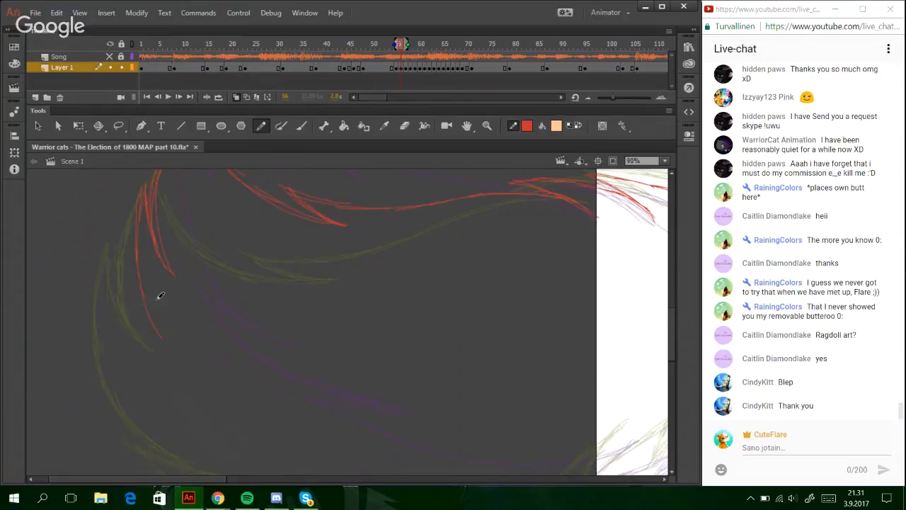
{"action": "mouse_move", "coordinate": [151, 290]}
{"action": "left_mouse_down"}
{"action": "mouse_move", "coordinate": [163, 334]}
{"action": "mouse_move", "coordinate": [218, 376]}
{"action": "mouse_move", "coordinate": [215, 390]}
{"action": "mouse_move", "coordinate": [275, 412]}
{"action": "left_mouse_up"}
{"action": "left_click_drag", "start_coordinate": [672, 336], "coordinate": [677, 351]}
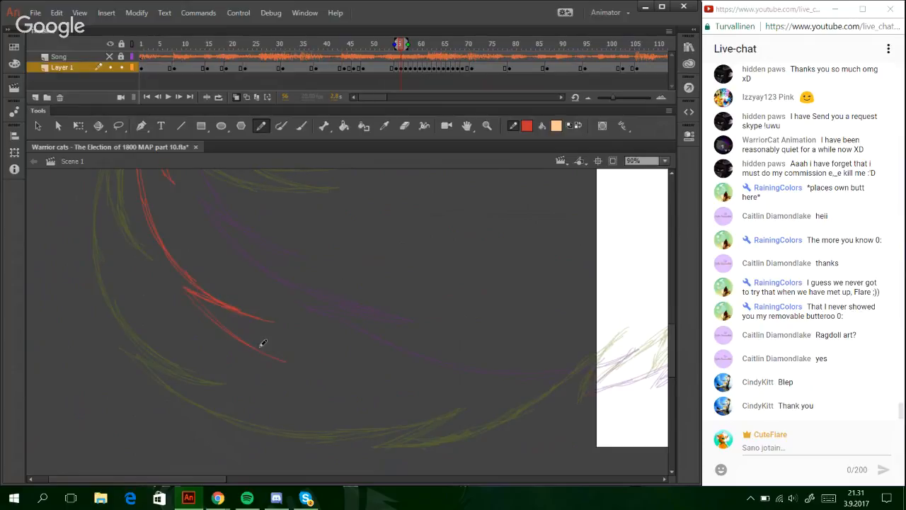
- Trace a red arc along the lower curve and extend it with feathery hatching
{"action": "mouse_move", "coordinate": [263, 344]}
{"action": "left_mouse_down"}
{"action": "mouse_move", "coordinate": [327, 372]}
{"action": "mouse_move", "coordinate": [304, 363]}
{"action": "mouse_move", "coordinate": [375, 362]}
{"action": "left_mouse_up"}
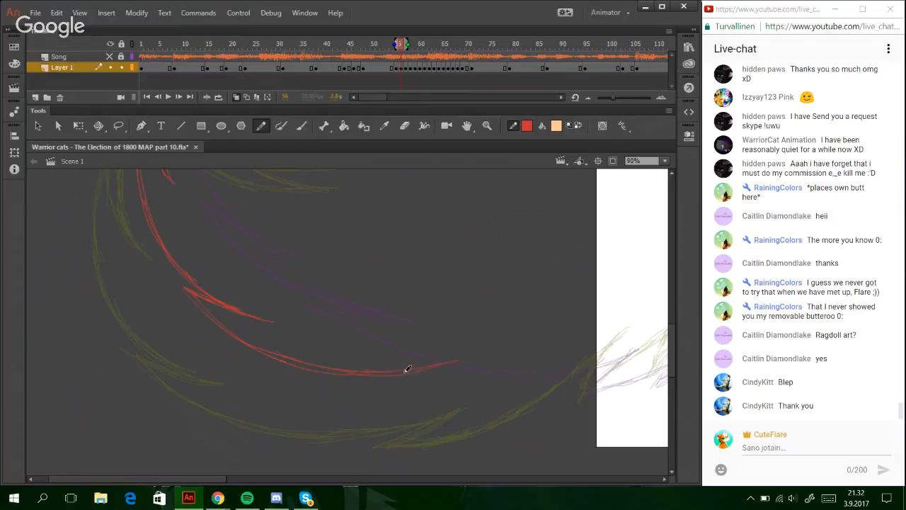
{"action": "mouse_move", "coordinate": [439, 364]}
{"action": "left_mouse_down"}
{"action": "mouse_move", "coordinate": [377, 379]}
{"action": "mouse_move", "coordinate": [397, 372]}
{"action": "mouse_move", "coordinate": [367, 381]}
{"action": "left_mouse_up"}
{"action": "left_click_drag", "start_coordinate": [187, 480], "coordinate": [286, 475]}
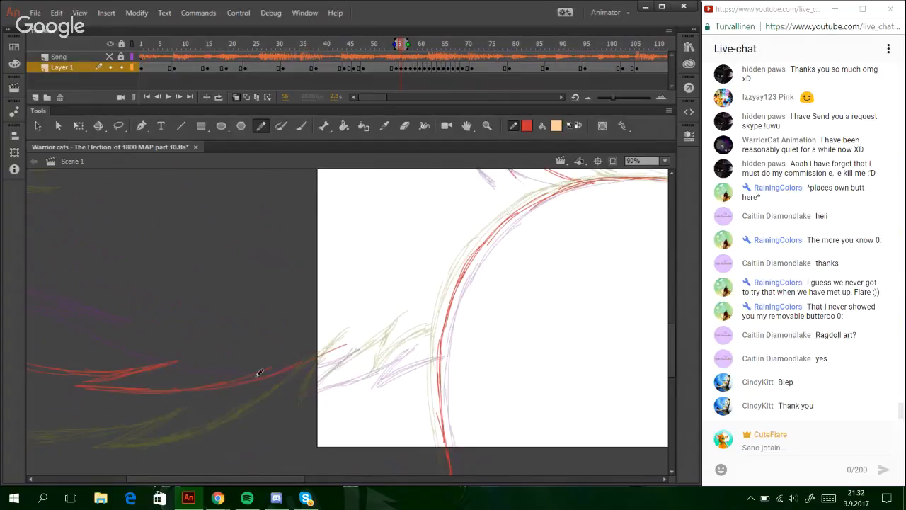
{"action": "left_click_drag", "start_coordinate": [258, 375], "coordinate": [356, 343]}
{"action": "mouse_move", "coordinate": [292, 365]}
{"action": "left_mouse_down"}
{"action": "mouse_move", "coordinate": [352, 344]}
{"action": "mouse_move", "coordinate": [299, 400]}
{"action": "mouse_move", "coordinate": [366, 372]}
{"action": "left_mouse_up"}
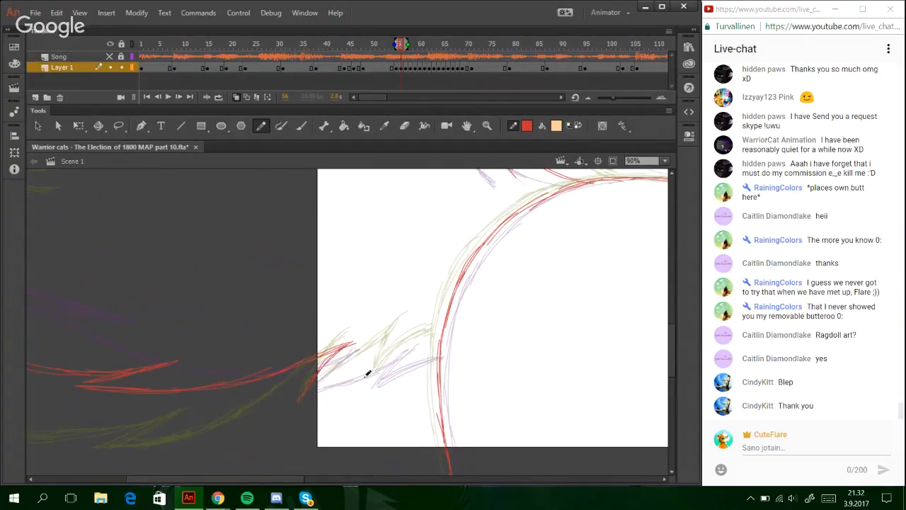
- Add red fur hatching near the stage edge, curving up and to the right
{"action": "mouse_move", "coordinate": [311, 388]}
{"action": "left_mouse_down"}
{"action": "mouse_move", "coordinate": [352, 369]}
{"action": "mouse_move", "coordinate": [302, 397]}
{"action": "mouse_move", "coordinate": [396, 343]}
{"action": "left_mouse_up"}
{"action": "mouse_move", "coordinate": [319, 385]}
{"action": "left_mouse_down"}
{"action": "mouse_move", "coordinate": [410, 329]}
{"action": "mouse_move", "coordinate": [375, 372]}
{"action": "left_mouse_up"}
{"action": "left_click_drag", "start_coordinate": [407, 331], "coordinate": [373, 377]}
{"action": "mouse_move", "coordinate": [391, 348]}
{"action": "left_mouse_down"}
{"action": "mouse_move", "coordinate": [372, 376]}
{"action": "mouse_move", "coordinate": [443, 341]}
{"action": "left_mouse_up"}
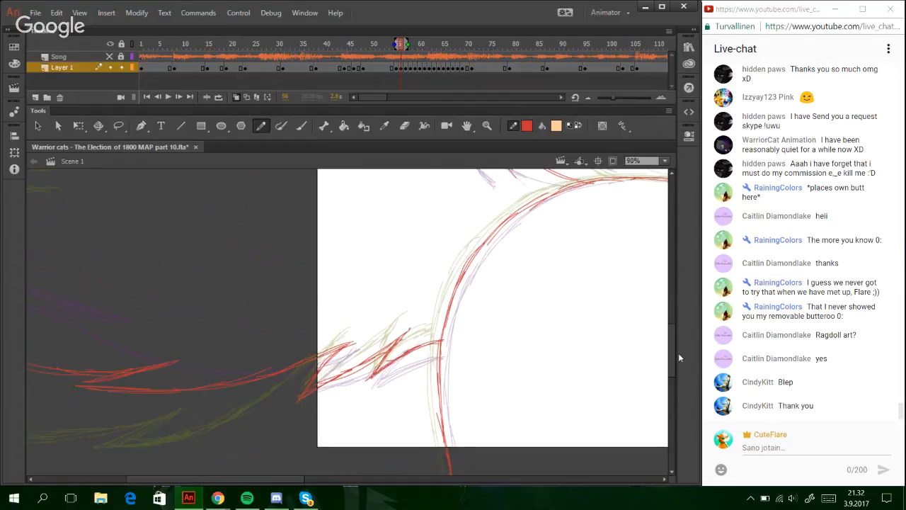
{"action": "left_click_drag", "start_coordinate": [679, 353], "coordinate": [683, 295]}
{"action": "mouse_move", "coordinate": [298, 479]}
{"action": "left_mouse_down"}
{"action": "mouse_move", "coordinate": [502, 470]}
{"action": "mouse_move", "coordinate": [633, 335]}
{"action": "left_mouse_up"}
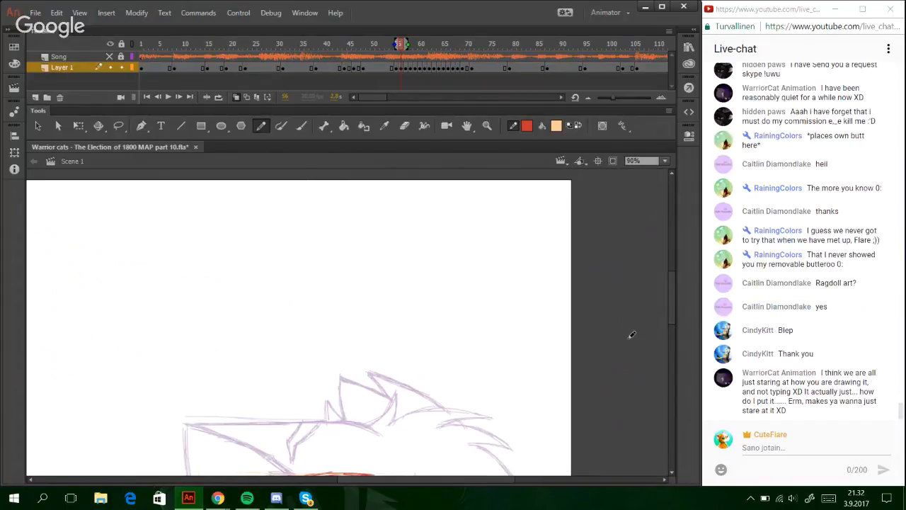
- Sketch the red brow curve over the head onion skin, undoing and redrawing stray strokes
{"action": "mouse_move", "coordinate": [671, 311]}
{"action": "left_mouse_down"}
{"action": "mouse_move", "coordinate": [671, 344]}
{"action": "mouse_move", "coordinate": [644, 429]}
{"action": "left_mouse_up"}
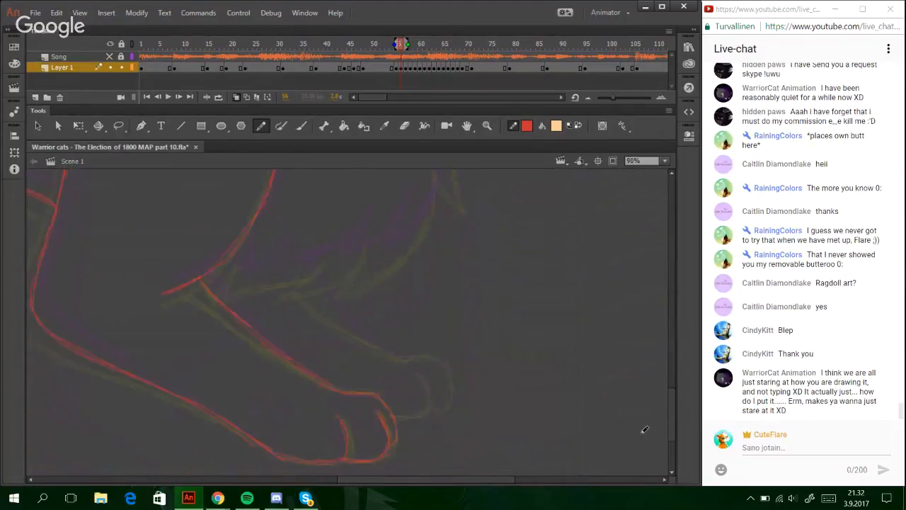
{"action": "left_click_drag", "start_coordinate": [386, 490], "coordinate": [255, 473]}
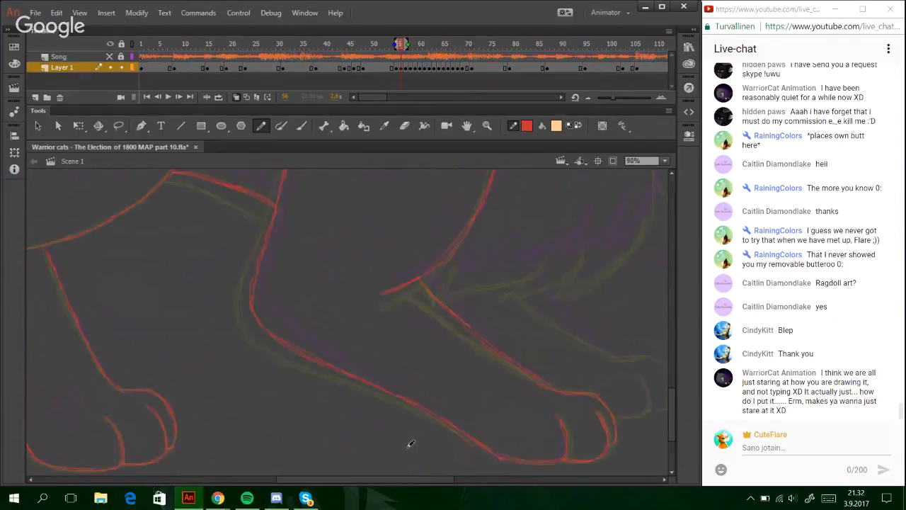
{"action": "scroll", "coordinate": [660, 354], "scroll_direction": "up", "scroll_amount": 5}
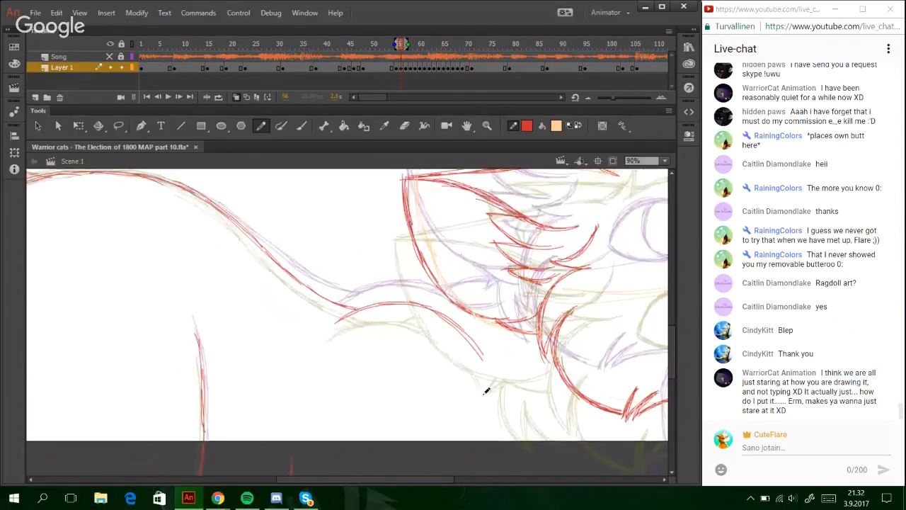
{"action": "left_click_drag", "start_coordinate": [396, 480], "coordinate": [473, 481]}
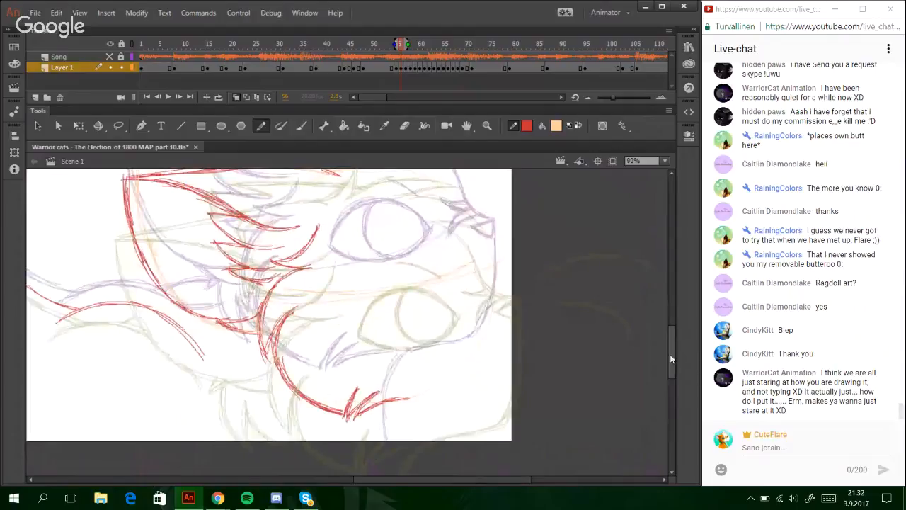
{"action": "scroll", "coordinate": [672, 359], "scroll_direction": "up", "scroll_amount": 3}
{"action": "mouse_move", "coordinate": [322, 235]}
{"action": "left_mouse_down"}
{"action": "mouse_move", "coordinate": [354, 203]}
{"action": "mouse_move", "coordinate": [353, 232]}
{"action": "left_mouse_up"}
{"action": "key", "text": "ctrl+z"}
{"action": "mouse_move", "coordinate": [359, 200]}
{"action": "left_mouse_down"}
{"action": "mouse_move", "coordinate": [354, 228]}
{"action": "mouse_move", "coordinate": [422, 215]}
{"action": "left_mouse_up"}
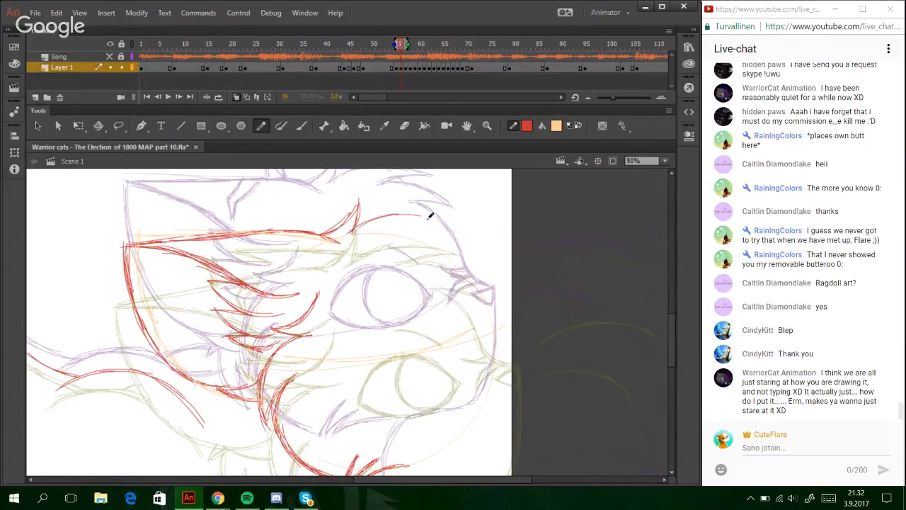
{"action": "mouse_move", "coordinate": [353, 232]}
{"action": "left_mouse_down"}
{"action": "mouse_move", "coordinate": [443, 219]}
{"action": "mouse_move", "coordinate": [401, 231]}
{"action": "mouse_move", "coordinate": [453, 237]}
{"action": "mouse_move", "coordinate": [473, 253]}
{"action": "mouse_move", "coordinate": [426, 247]}
{"action": "mouse_move", "coordinate": [462, 257]}
{"action": "mouse_move", "coordinate": [487, 288]}
{"action": "mouse_move", "coordinate": [487, 309]}
{"action": "left_mouse_up"}
{"action": "key", "text": "ctrl+z"}
{"action": "key", "text": "ctrl+z"}
{"action": "key", "text": "ctrl+z"}
{"action": "key", "text": "ctrl+z"}
{"action": "key", "text": "ctrl+z"}
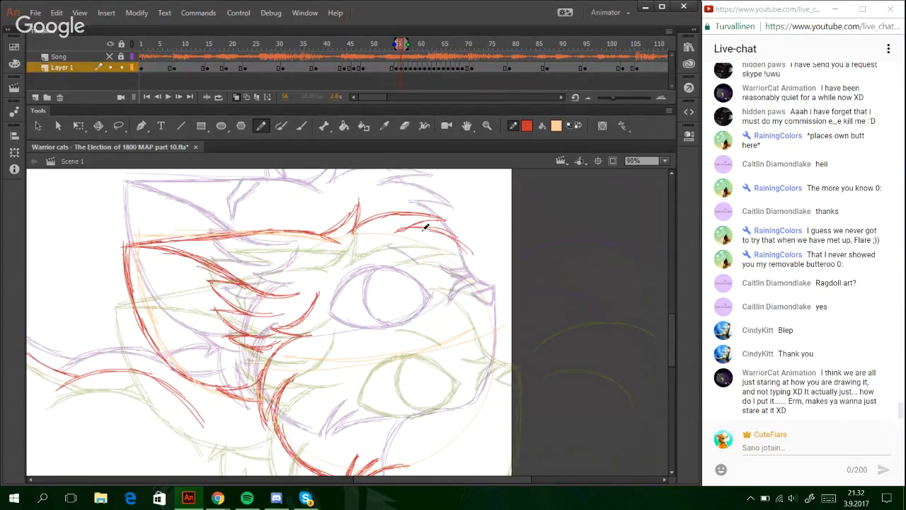
{"action": "mouse_move", "coordinate": [405, 229]}
{"action": "left_mouse_down"}
{"action": "mouse_move", "coordinate": [468, 249]}
{"action": "mouse_move", "coordinate": [480, 263]}
{"action": "mouse_move", "coordinate": [453, 255]}
{"action": "mouse_move", "coordinate": [510, 335]}
{"action": "left_mouse_up"}
- Extend the red cheek line downward and trace red lines along the top of the head
{"action": "key", "text": "ctrl+z"}
{"action": "mouse_move", "coordinate": [487, 306]}
{"action": "left_mouse_down"}
{"action": "mouse_move", "coordinate": [517, 334]}
{"action": "mouse_move", "coordinate": [486, 307]}
{"action": "mouse_move", "coordinate": [480, 282]}
{"action": "mouse_move", "coordinate": [489, 318]}
{"action": "mouse_move", "coordinate": [470, 273]}
{"action": "left_mouse_up"}
{"action": "key", "text": "ctrl+z"}
{"action": "key", "text": "ctrl+z"}
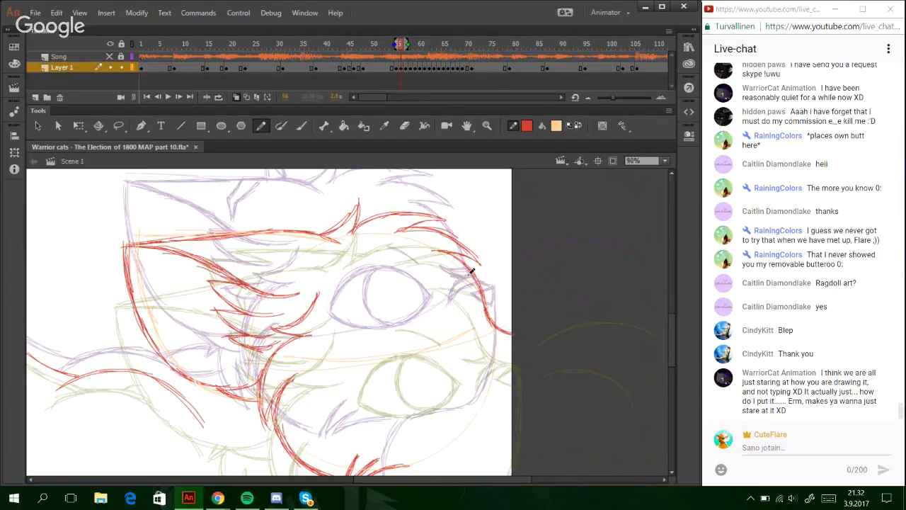
{"action": "left_click_drag", "start_coordinate": [670, 330], "coordinate": [670, 327]}
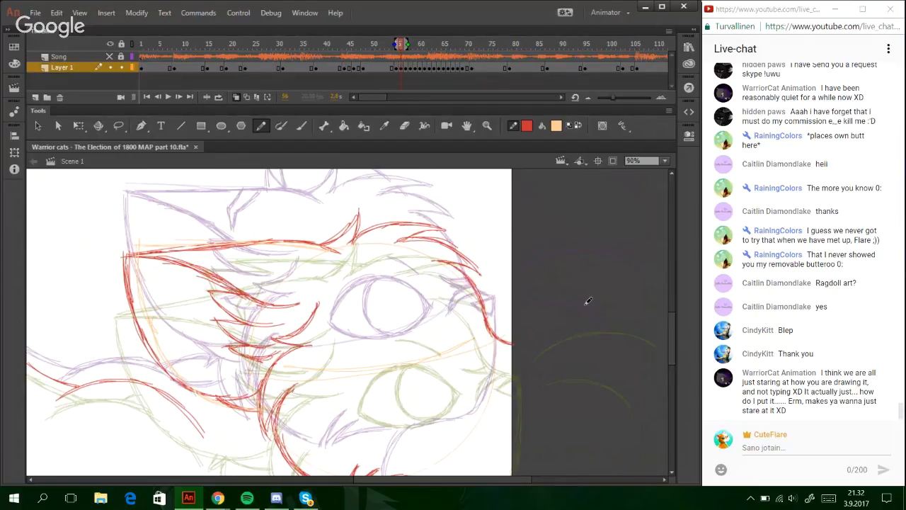
{"action": "left_click_drag", "start_coordinate": [419, 241], "coordinate": [291, 186]}
{"action": "left_click_drag", "start_coordinate": [350, 208], "coordinate": [255, 185]}
{"action": "left_click_drag", "start_coordinate": [319, 201], "coordinate": [265, 185]}
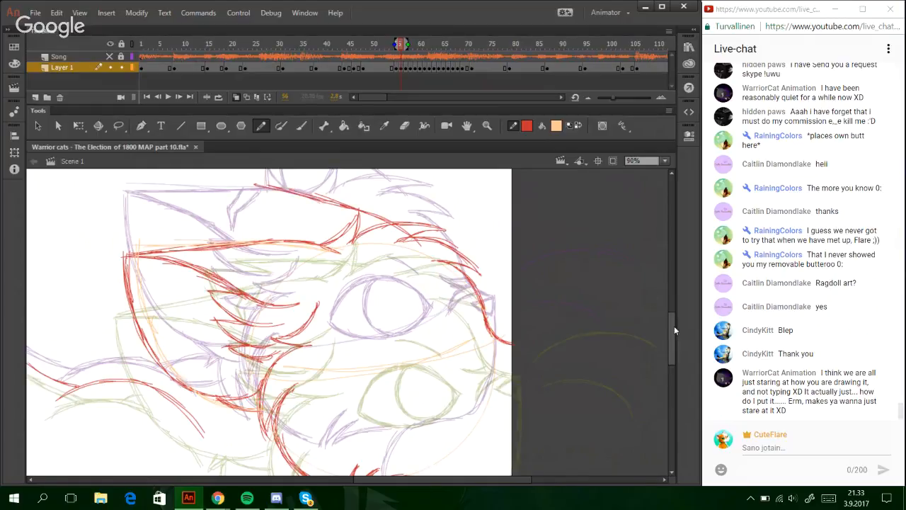
- Draw red inner-ear lines, reverting a trial erase and a stray dark stroke
{"action": "scroll", "coordinate": [619, 296], "scroll_direction": "up", "scroll_amount": 3}
{"action": "mouse_move", "coordinate": [264, 317]}
{"action": "left_mouse_down"}
{"action": "mouse_move", "coordinate": [264, 269]}
{"action": "mouse_move", "coordinate": [260, 319]}
{"action": "mouse_move", "coordinate": [263, 270]}
{"action": "mouse_move", "coordinate": [330, 296]}
{"action": "mouse_move", "coordinate": [282, 277]}
{"action": "mouse_move", "coordinate": [320, 289]}
{"action": "mouse_move", "coordinate": [287, 277]}
{"action": "mouse_move", "coordinate": [279, 307]}
{"action": "left_mouse_up"}
{"action": "mouse_move", "coordinate": [274, 277]}
{"action": "left_mouse_down"}
{"action": "mouse_move", "coordinate": [281, 317]}
{"action": "mouse_move", "coordinate": [263, 304]}
{"action": "mouse_move", "coordinate": [266, 291]}
{"action": "mouse_move", "coordinate": [253, 315]}
{"action": "mouse_move", "coordinate": [253, 268]}
{"action": "mouse_move", "coordinate": [270, 264]}
{"action": "left_mouse_up"}
{"action": "left_click", "coordinate": [404, 125]}
{"action": "key", "text": "ctrl+z"}
{"action": "left_click", "coordinate": [260, 125]}
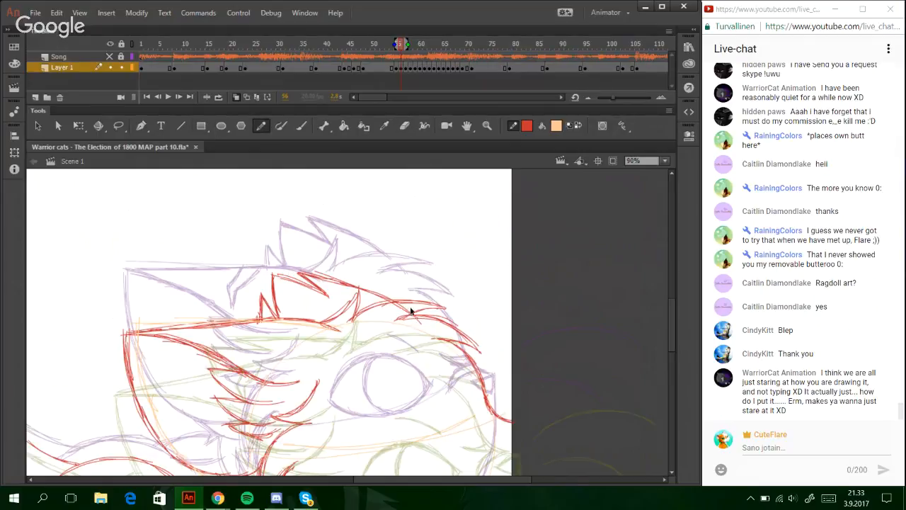
{"action": "key", "text": "ctrl+z"}
{"action": "scroll", "coordinate": [677, 349], "scroll_direction": "down", "scroll_amount": 3}
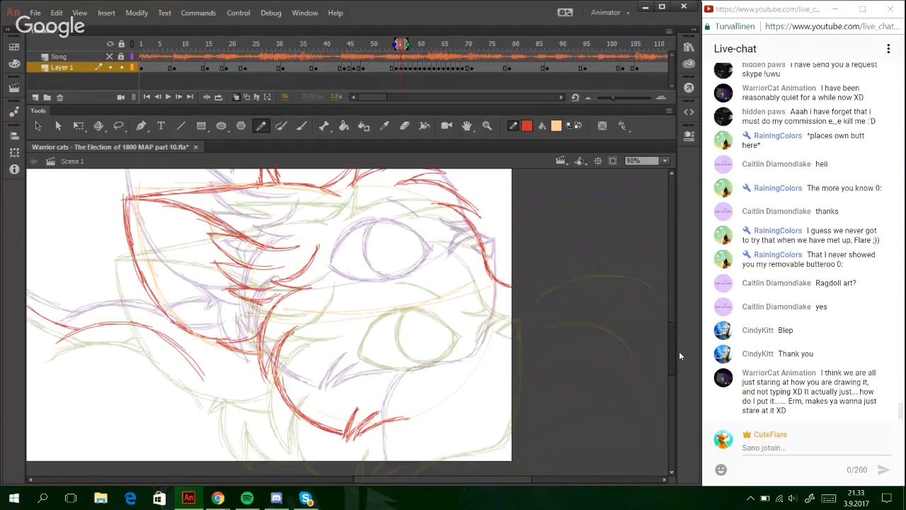
- Trace the red outline down from the nose and redraw a shorter jaw stroke
{"action": "left_click_drag", "start_coordinate": [679, 356], "coordinate": [679, 357]}
{"action": "mouse_move", "coordinate": [494, 289]}
{"action": "left_mouse_down"}
{"action": "mouse_move", "coordinate": [509, 300]}
{"action": "mouse_move", "coordinate": [509, 286]}
{"action": "mouse_move", "coordinate": [511, 299]}
{"action": "left_mouse_up"}
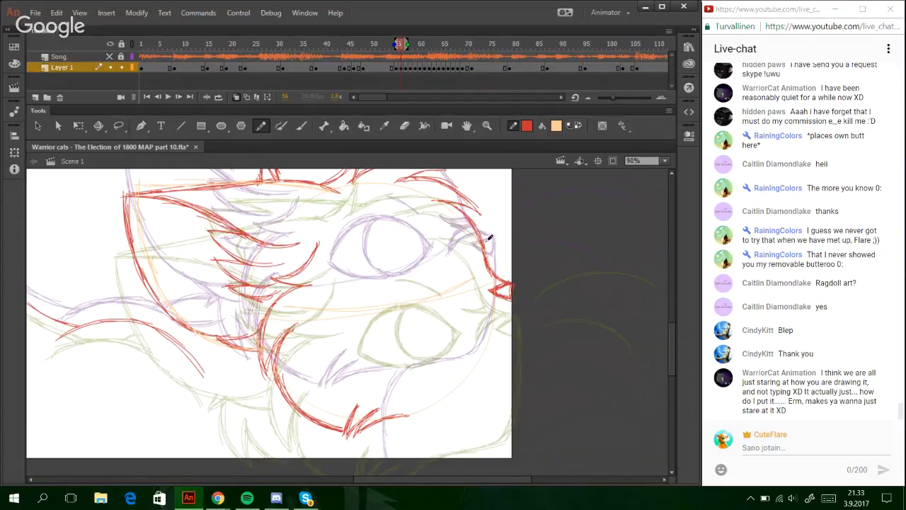
{"action": "mouse_move", "coordinate": [512, 303]}
{"action": "left_mouse_down"}
{"action": "mouse_move", "coordinate": [498, 383]}
{"action": "mouse_move", "coordinate": [457, 391]}
{"action": "mouse_move", "coordinate": [474, 386]}
{"action": "mouse_move", "coordinate": [440, 420]}
{"action": "mouse_move", "coordinate": [450, 402]}
{"action": "left_mouse_up"}
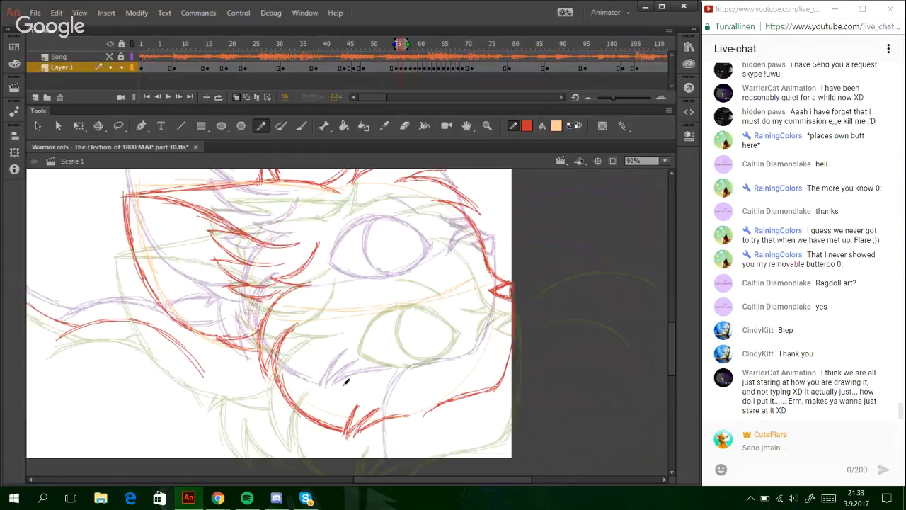
{"action": "scroll", "coordinate": [673, 345], "scroll_direction": "up", "scroll_amount": 2}
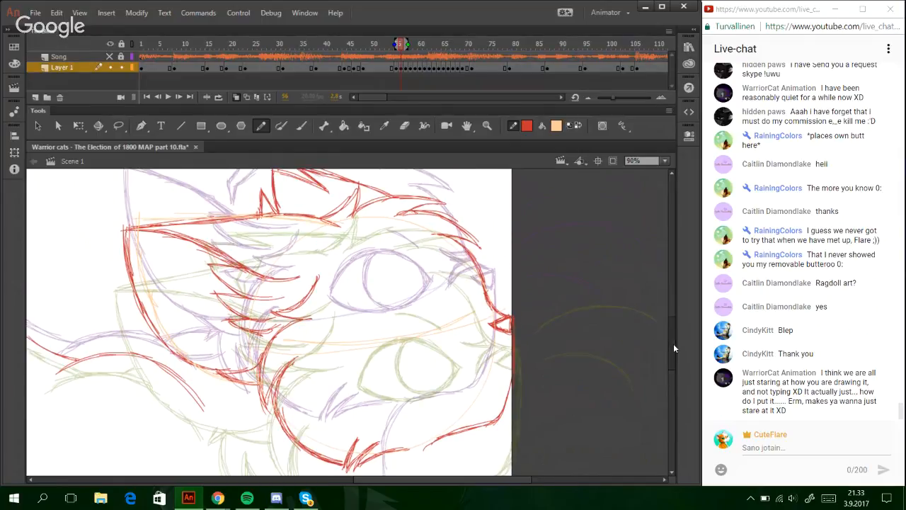
{"action": "scroll", "coordinate": [673, 343], "scroll_direction": "down", "scroll_amount": 3}
{"action": "mouse_move", "coordinate": [511, 309]}
{"action": "left_mouse_down"}
{"action": "mouse_move", "coordinate": [490, 363]}
{"action": "mouse_move", "coordinate": [467, 369]}
{"action": "left_mouse_up"}
{"action": "key", "text": "ctrl+z"}
{"action": "mouse_move", "coordinate": [509, 329]}
{"action": "left_mouse_down"}
{"action": "mouse_move", "coordinate": [495, 356]}
{"action": "mouse_move", "coordinate": [437, 370]}
{"action": "left_mouse_up"}
{"action": "key", "text": "ctrl+z"}
{"action": "key", "text": "ctrl+z"}
{"action": "key", "text": "ctrl+z"}
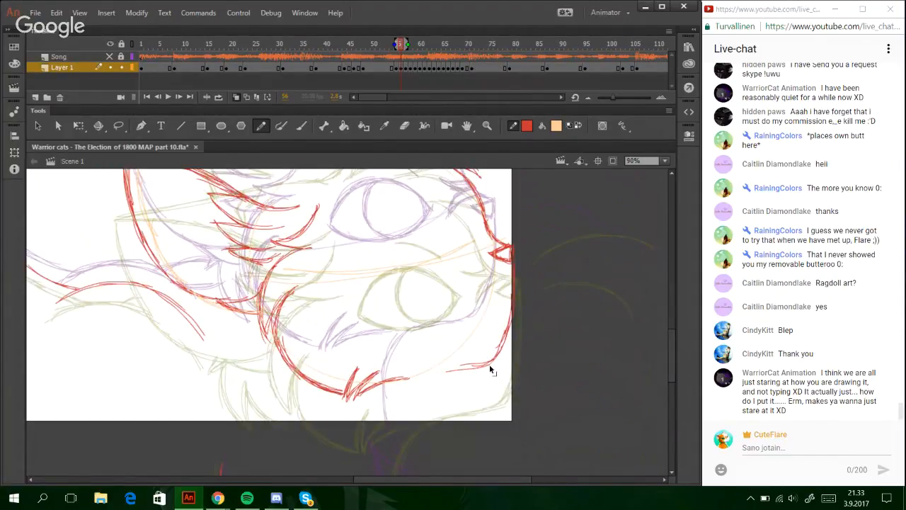
{"action": "mouse_move", "coordinate": [491, 364]}
{"action": "left_mouse_down"}
{"action": "mouse_move", "coordinate": [434, 372]}
{"action": "mouse_move", "coordinate": [421, 383]}
{"action": "left_mouse_up"}
- Extend red outline strokes below the head and sketch red strokes down along the body
{"action": "left_click_drag", "start_coordinate": [671, 351], "coordinate": [671, 380]}
{"action": "left_click_drag", "start_coordinate": [428, 210], "coordinate": [401, 255]}
{"action": "left_click_drag", "start_coordinate": [425, 212], "coordinate": [398, 288]}
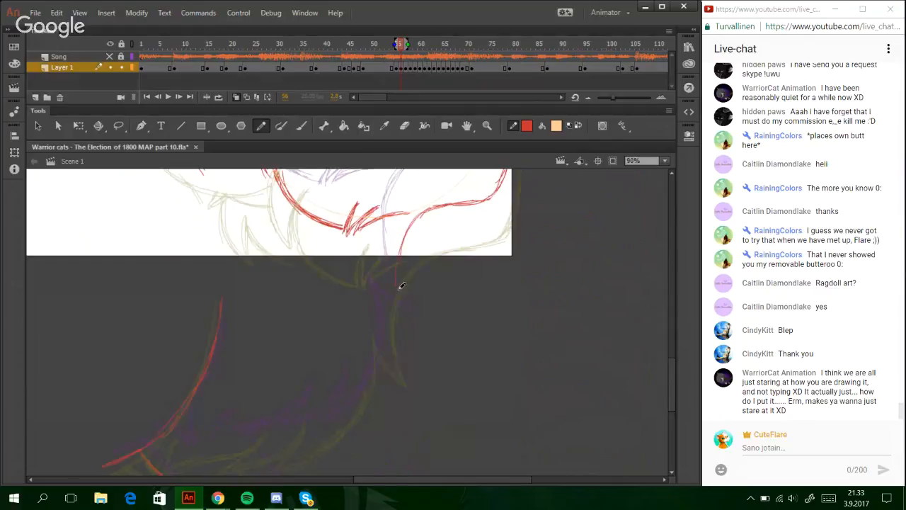
{"action": "left_click_drag", "start_coordinate": [409, 234], "coordinate": [403, 316]}
{"action": "left_click_drag", "start_coordinate": [400, 253], "coordinate": [396, 271]}
{"action": "mouse_move", "coordinate": [420, 233]}
{"action": "left_mouse_down"}
{"action": "mouse_move", "coordinate": [414, 336]}
{"action": "mouse_move", "coordinate": [380, 314]}
{"action": "left_mouse_up"}
{"action": "key", "text": "ctrl+z"}
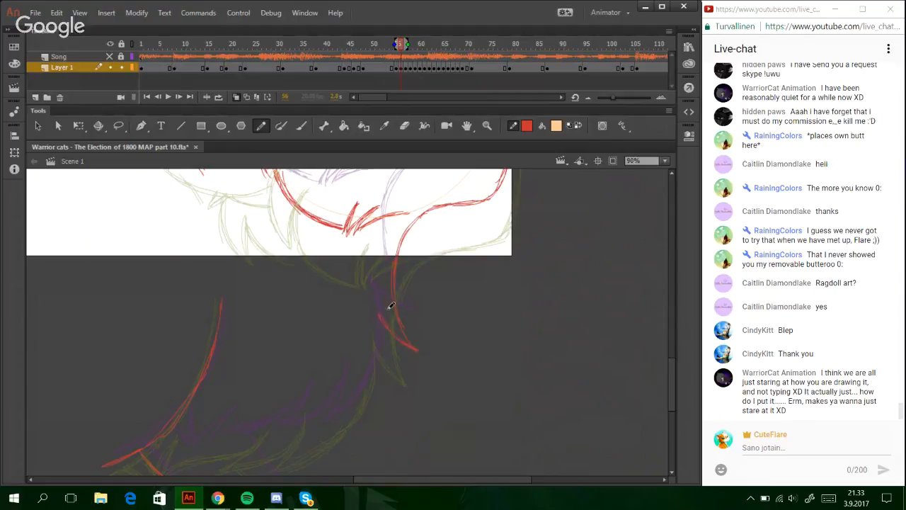
{"action": "left_click_drag", "start_coordinate": [482, 480], "coordinate": [405, 480]}
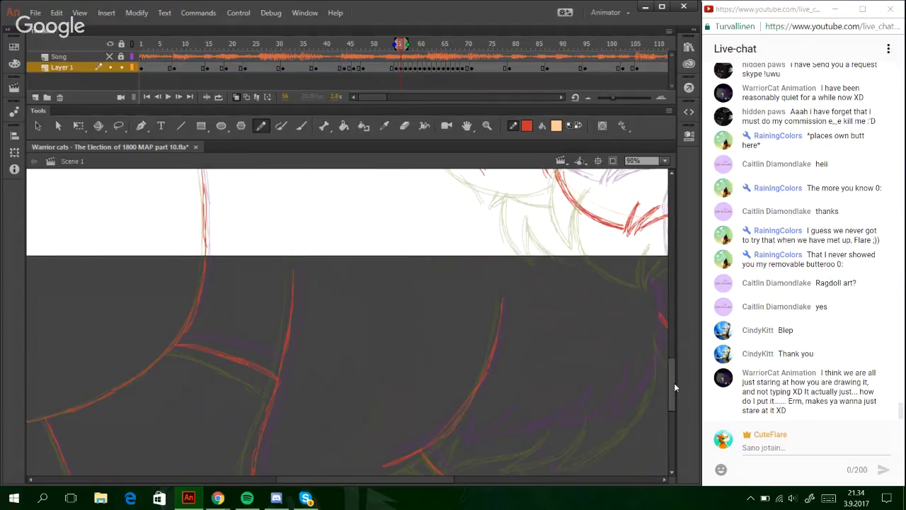
{"action": "left_click_drag", "start_coordinate": [674, 384], "coordinate": [674, 404]}
{"action": "left_click_drag", "start_coordinate": [379, 479], "coordinate": [431, 477]}
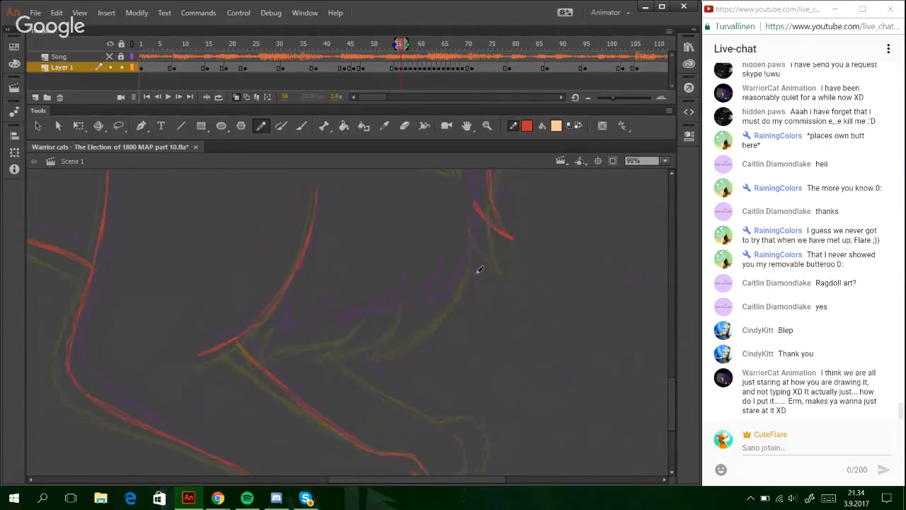
{"action": "left_click_drag", "start_coordinate": [473, 201], "coordinate": [483, 221]}
{"action": "mouse_move", "coordinate": [457, 298]}
{"action": "left_mouse_down"}
{"action": "mouse_move", "coordinate": [463, 291]}
{"action": "mouse_move", "coordinate": [403, 328]}
{"action": "left_mouse_up"}
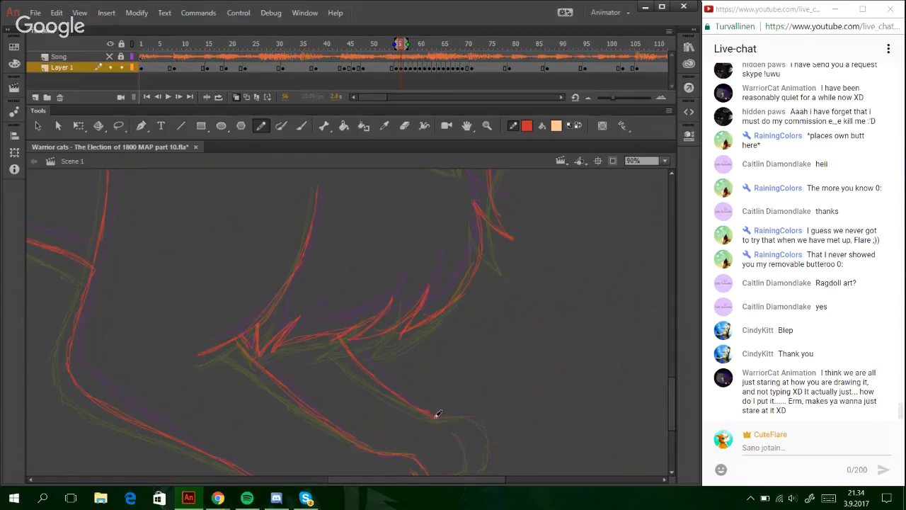
- Extend the red curve toward the paw and trace red strokes along the cheek and chin
{"action": "left_click_drag", "start_coordinate": [437, 413], "coordinate": [474, 415]}
{"action": "scroll", "coordinate": [669, 402], "scroll_direction": "down", "scroll_amount": 3}
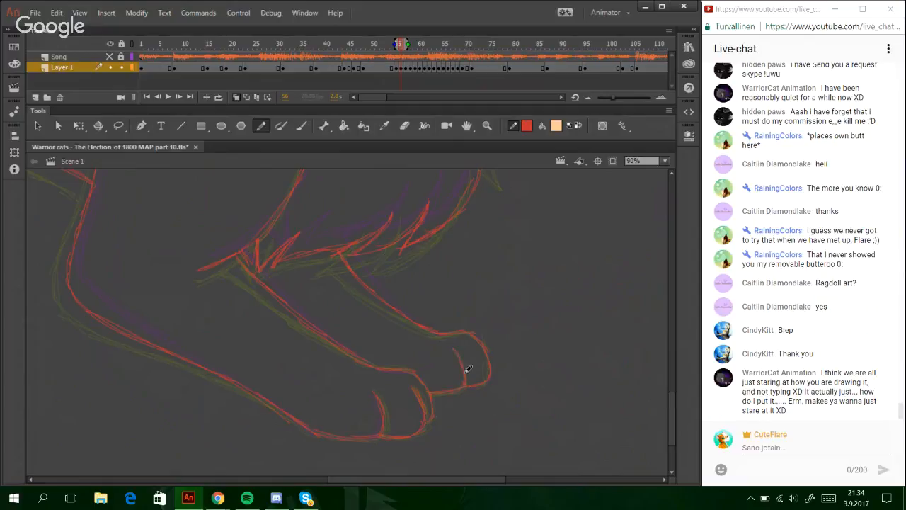
{"action": "scroll", "coordinate": [675, 375], "scroll_direction": "up", "scroll_amount": 6}
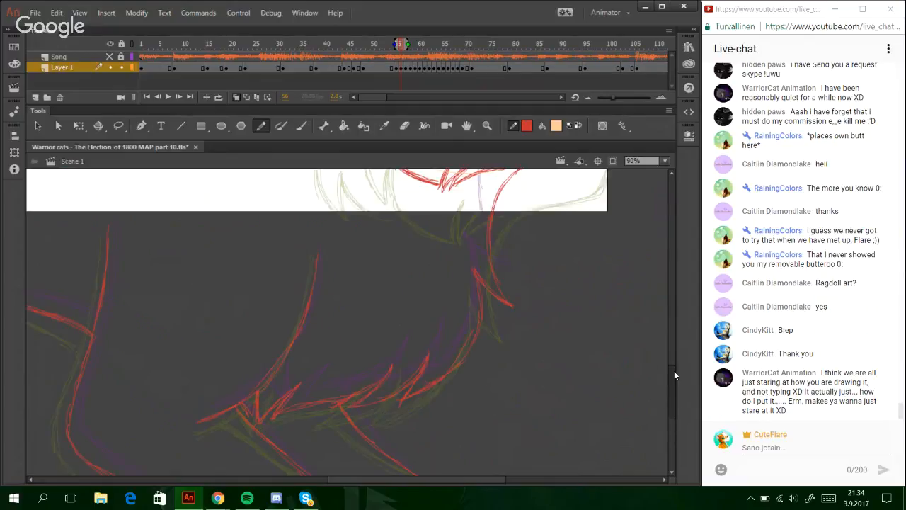
{"action": "scroll", "coordinate": [674, 370], "scroll_direction": "up", "scroll_amount": 7}
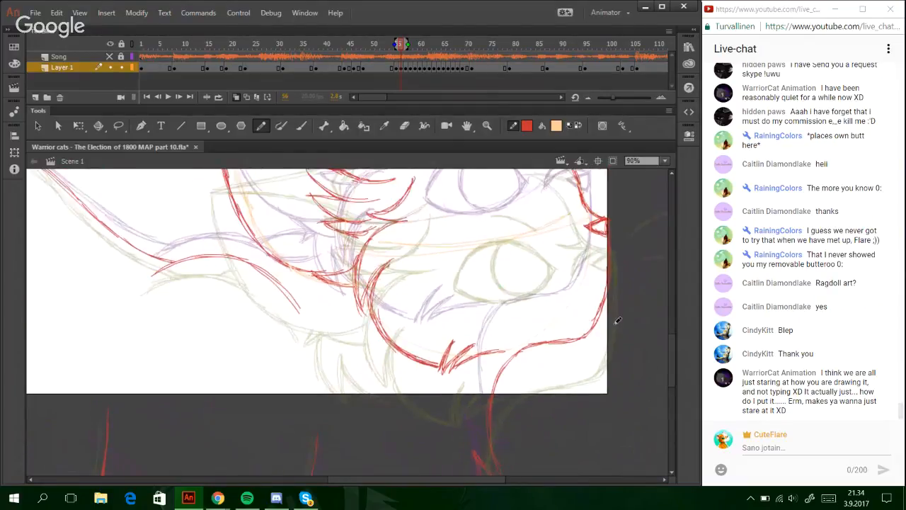
{"action": "scroll", "coordinate": [676, 364], "scroll_direction": "up", "scroll_amount": 3}
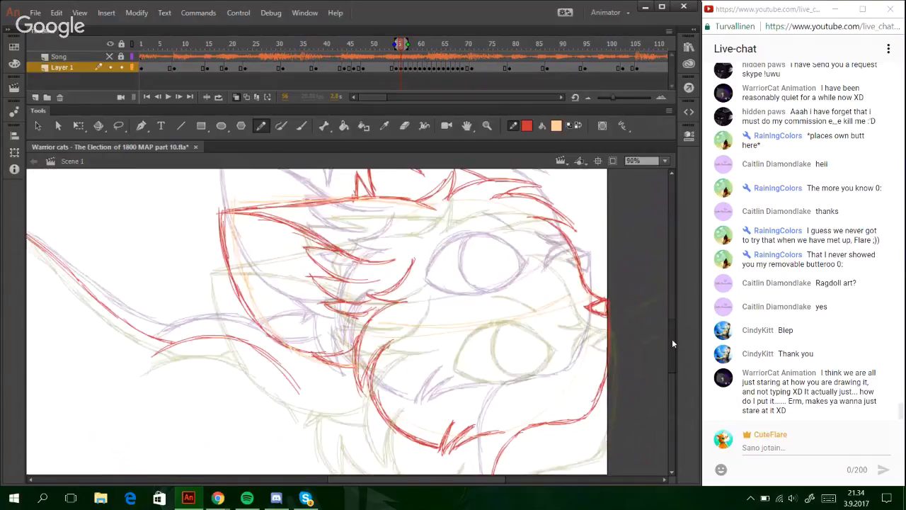
{"action": "mouse_move", "coordinate": [348, 360]}
{"action": "left_mouse_down"}
{"action": "mouse_move", "coordinate": [340, 391]}
{"action": "mouse_move", "coordinate": [345, 375]}
{"action": "mouse_move", "coordinate": [362, 390]}
{"action": "left_mouse_up"}
{"action": "left_click_drag", "start_coordinate": [363, 405], "coordinate": [380, 376]}
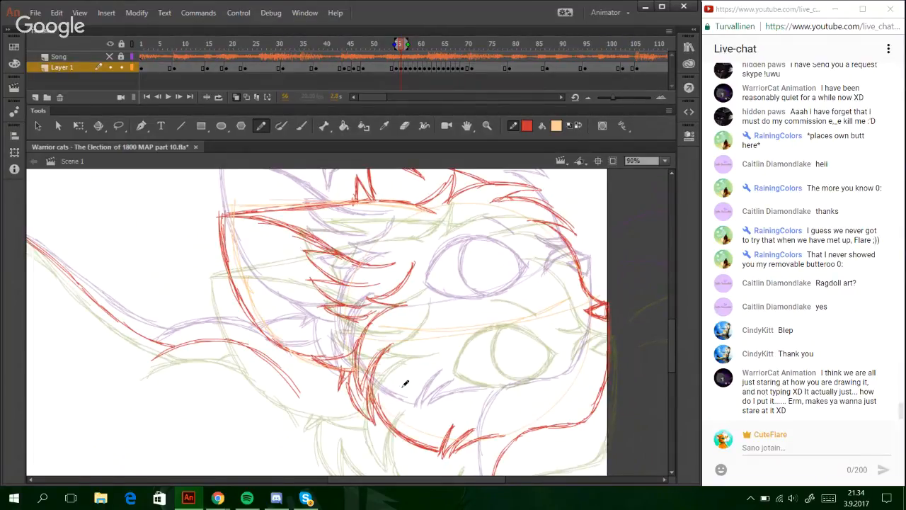
- Add red strokes along the lower jaw contour and finish the arc near the stage's right edge
{"action": "mouse_move", "coordinate": [277, 365]}
{"action": "left_mouse_down"}
{"action": "mouse_move", "coordinate": [334, 375]}
{"action": "mouse_move", "coordinate": [318, 378]}
{"action": "mouse_move", "coordinate": [340, 373]}
{"action": "mouse_move", "coordinate": [313, 372]}
{"action": "mouse_move", "coordinate": [333, 368]}
{"action": "left_mouse_up"}
{"action": "key", "text": "ctrl+z"}
{"action": "left_click_drag", "start_coordinate": [153, 340], "coordinate": [172, 349]}
{"action": "left_click_drag", "start_coordinate": [276, 368], "coordinate": [317, 373]}
{"action": "mouse_move", "coordinate": [253, 354]}
{"action": "left_mouse_down"}
{"action": "mouse_move", "coordinate": [282, 346]}
{"action": "mouse_move", "coordinate": [279, 339]}
{"action": "left_mouse_up"}
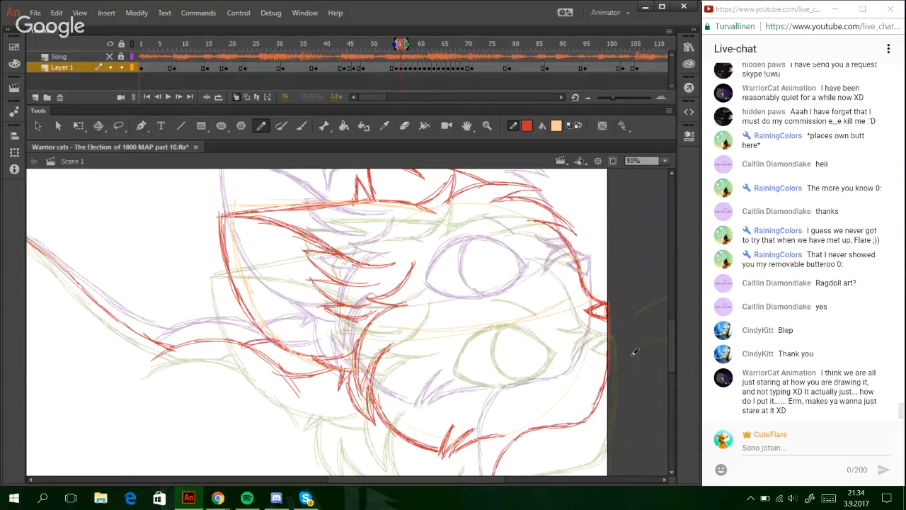
{"action": "scroll", "coordinate": [673, 375], "scroll_direction": "down", "scroll_amount": 1}
{"action": "scroll", "coordinate": [672, 380], "scroll_direction": "down", "scroll_amount": 5}
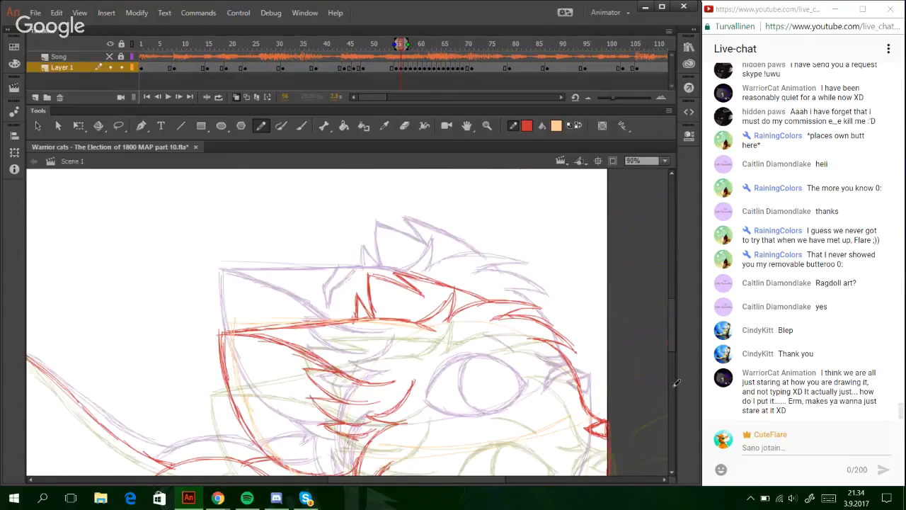
{"action": "left_click_drag", "start_coordinate": [676, 389], "coordinate": [676, 345]}
{"action": "left_click_drag", "start_coordinate": [427, 478], "coordinate": [494, 478]}
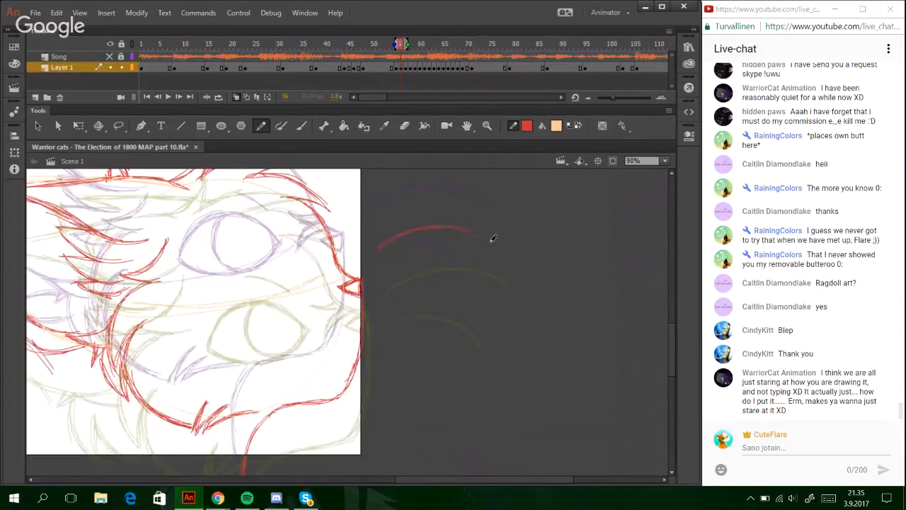
{"action": "left_click_drag", "start_coordinate": [490, 236], "coordinate": [494, 244]}
{"action": "left_click_drag", "start_coordinate": [418, 479], "coordinate": [361, 480]}
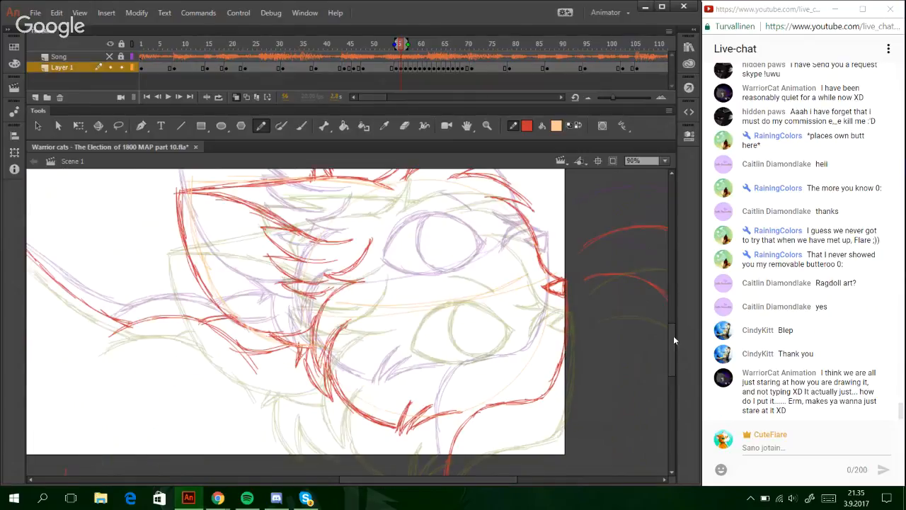
{"action": "scroll", "coordinate": [673, 336], "scroll_direction": "up", "scroll_amount": 2}
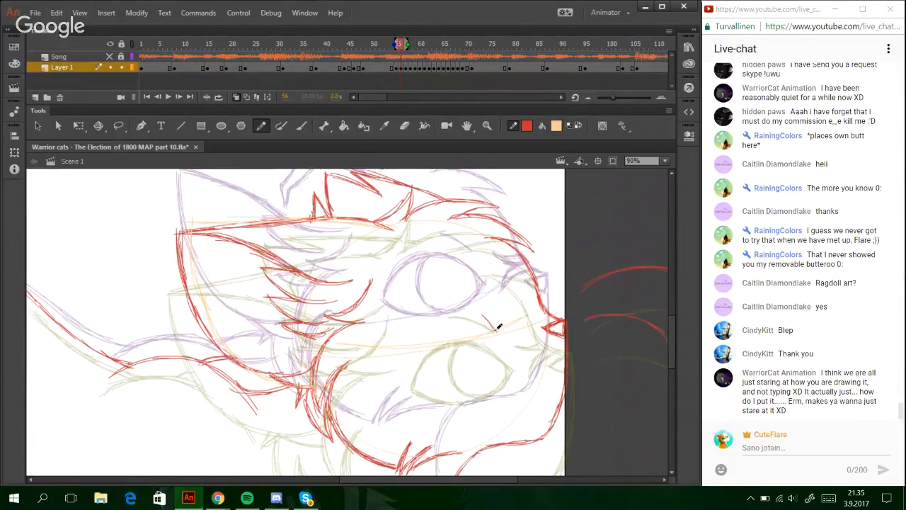
- Draw red lines under the eye and the curved iris line, removing a stray stroke above it
{"action": "mouse_move", "coordinate": [495, 328]}
{"action": "left_mouse_down"}
{"action": "mouse_move", "coordinate": [437, 300]}
{"action": "mouse_move", "coordinate": [396, 338]}
{"action": "mouse_move", "coordinate": [446, 296]}
{"action": "mouse_move", "coordinate": [407, 321]}
{"action": "mouse_move", "coordinate": [454, 298]}
{"action": "mouse_move", "coordinate": [432, 306]}
{"action": "mouse_move", "coordinate": [467, 302]}
{"action": "mouse_move", "coordinate": [499, 325]}
{"action": "mouse_move", "coordinate": [478, 305]}
{"action": "mouse_move", "coordinate": [443, 294]}
{"action": "mouse_move", "coordinate": [435, 358]}
{"action": "mouse_move", "coordinate": [450, 359]}
{"action": "mouse_move", "coordinate": [424, 355]}
{"action": "mouse_move", "coordinate": [496, 328]}
{"action": "left_mouse_up"}
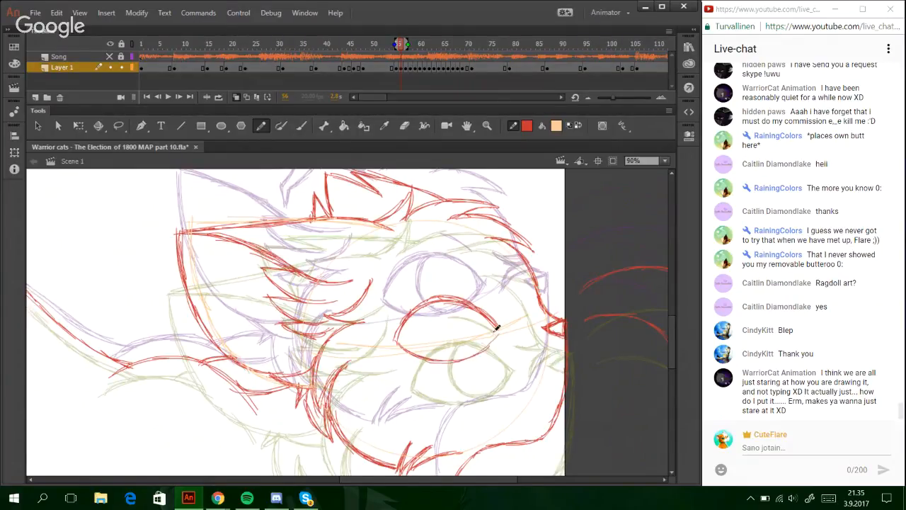
{"action": "mouse_move", "coordinate": [464, 356]}
{"action": "left_mouse_down"}
{"action": "mouse_move", "coordinate": [500, 327]}
{"action": "mouse_move", "coordinate": [441, 298]}
{"action": "mouse_move", "coordinate": [407, 319]}
{"action": "left_mouse_up"}
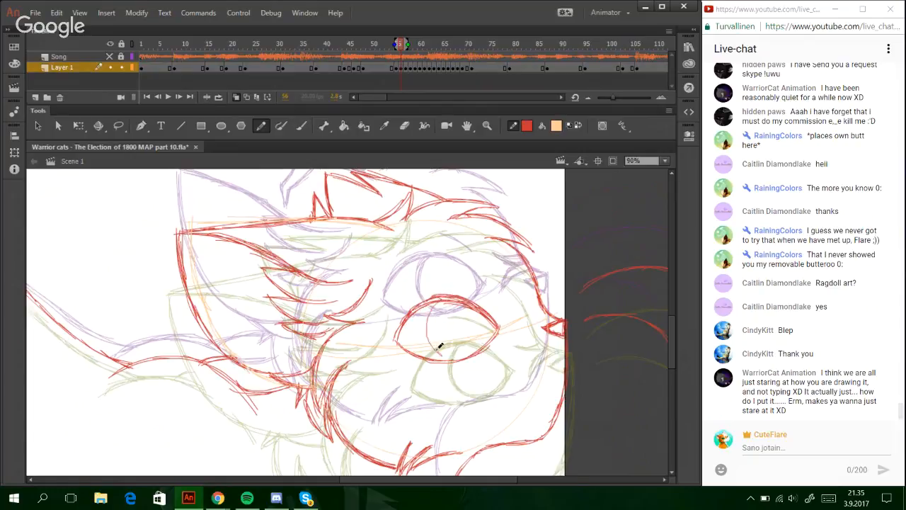
{"action": "left_click_drag", "start_coordinate": [431, 320], "coordinate": [451, 358]}
{"action": "left_click_drag", "start_coordinate": [441, 303], "coordinate": [460, 358]}
{"action": "mouse_move", "coordinate": [432, 320]}
{"action": "left_mouse_down"}
{"action": "mouse_move", "coordinate": [470, 354]}
{"action": "mouse_move", "coordinate": [436, 325]}
{"action": "mouse_move", "coordinate": [439, 339]}
{"action": "mouse_move", "coordinate": [496, 333]}
{"action": "mouse_move", "coordinate": [476, 346]}
{"action": "mouse_move", "coordinate": [487, 308]}
{"action": "left_mouse_up"}
{"action": "left_click_drag", "start_coordinate": [483, 345], "coordinate": [488, 310]}
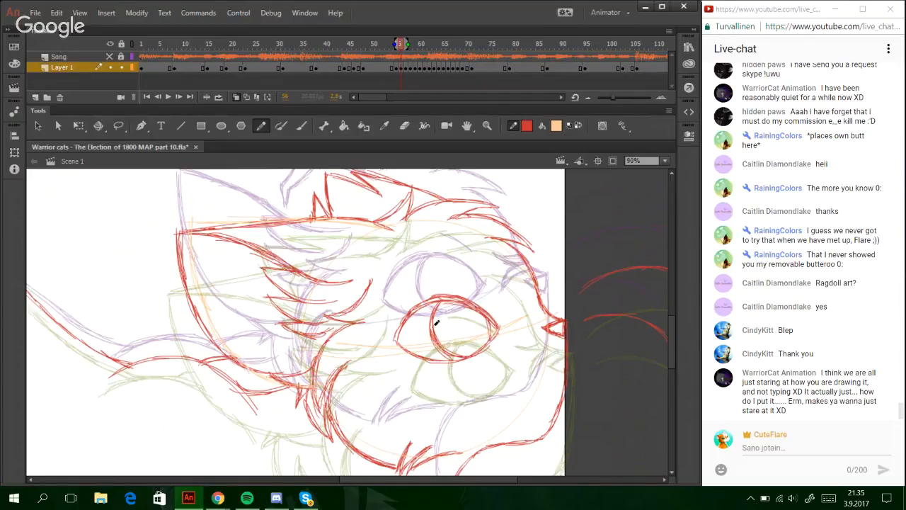
{"action": "mouse_move", "coordinate": [453, 272]}
{"action": "left_mouse_down"}
{"action": "mouse_move", "coordinate": [486, 264]}
{"action": "mouse_move", "coordinate": [449, 267]}
{"action": "mouse_move", "coordinate": [487, 287]}
{"action": "mouse_move", "coordinate": [454, 273]}
{"action": "mouse_move", "coordinate": [474, 266]}
{"action": "mouse_move", "coordinate": [459, 277]}
{"action": "mouse_move", "coordinate": [542, 324]}
{"action": "mouse_move", "coordinate": [524, 300]}
{"action": "mouse_move", "coordinate": [510, 298]}
{"action": "mouse_move", "coordinate": [529, 300]}
{"action": "mouse_move", "coordinate": [505, 294]}
{"action": "mouse_move", "coordinate": [535, 298]}
{"action": "mouse_move", "coordinate": [515, 298]}
{"action": "mouse_move", "coordinate": [542, 307]}
{"action": "mouse_move", "coordinate": [508, 296]}
{"action": "mouse_move", "coordinate": [536, 309]}
{"action": "left_mouse_up"}
{"action": "key", "text": "ctrl+z"}
{"action": "key", "text": "ctrl+z"}
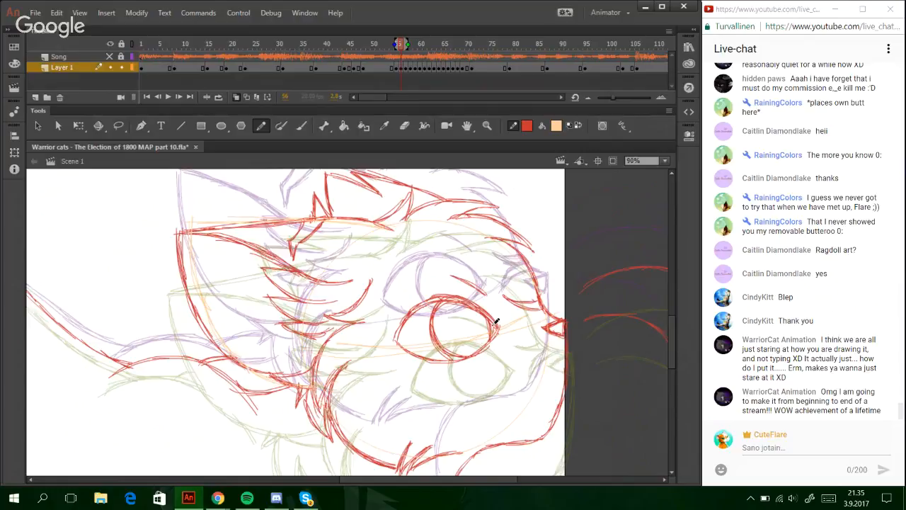
- Add a short red stroke beside the nose after discarding a muzzle stroke
{"action": "left_click_drag", "start_coordinate": [445, 482], "coordinate": [456, 480]}
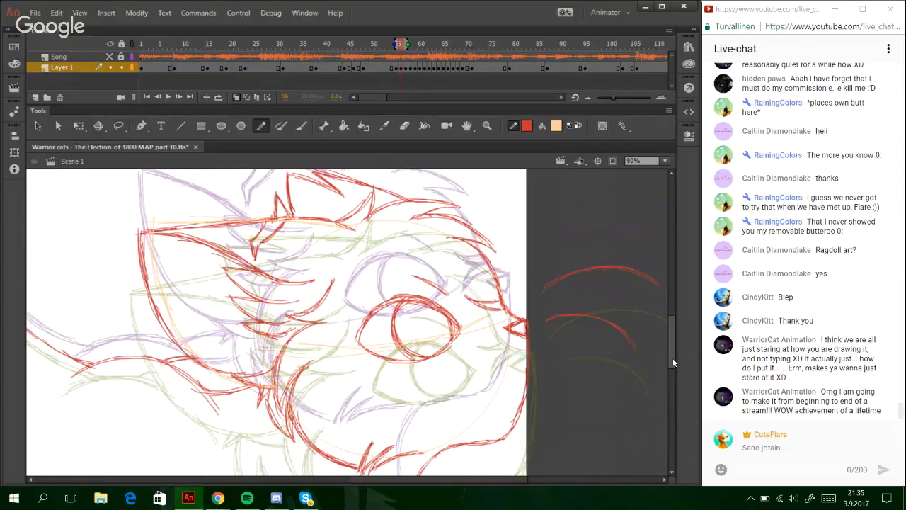
{"action": "left_click_drag", "start_coordinate": [672, 357], "coordinate": [672, 367]}
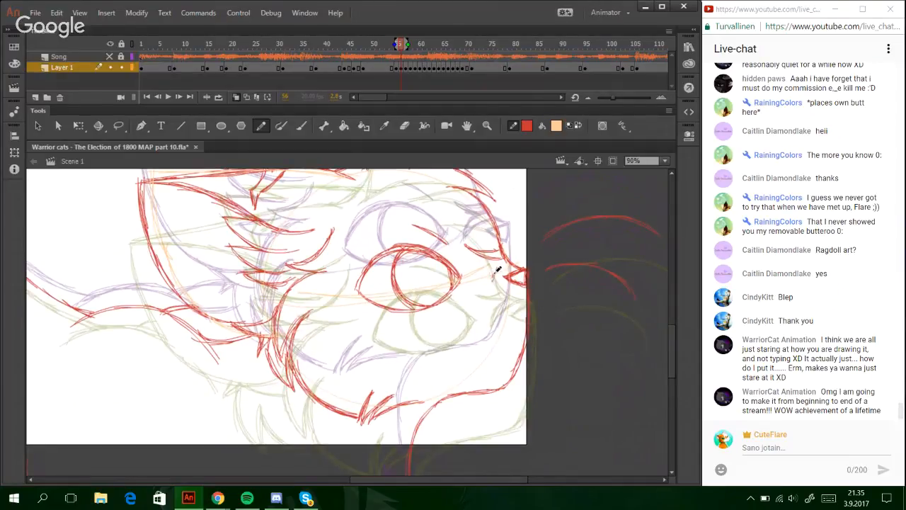
{"action": "left_click_drag", "start_coordinate": [466, 245], "coordinate": [496, 259]}
{"action": "key", "text": "ctrl+z"}
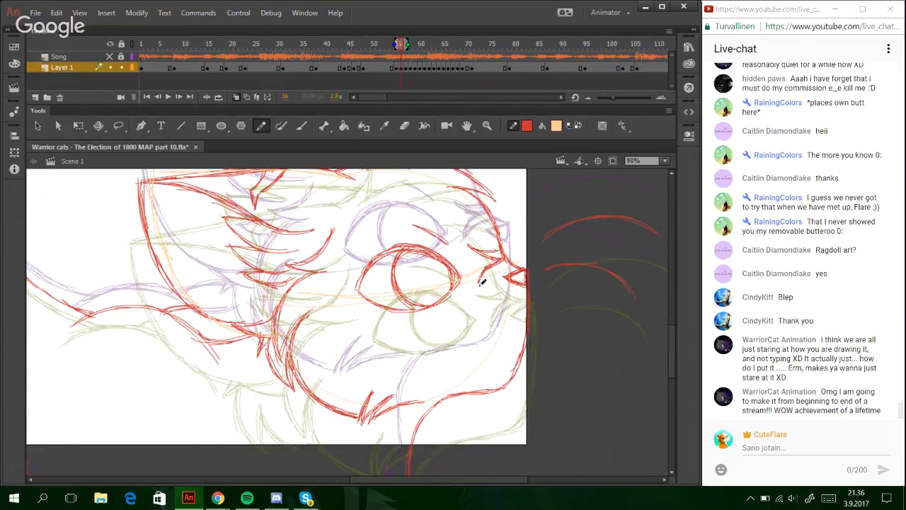
{"action": "left_click_drag", "start_coordinate": [478, 288], "coordinate": [494, 270]}
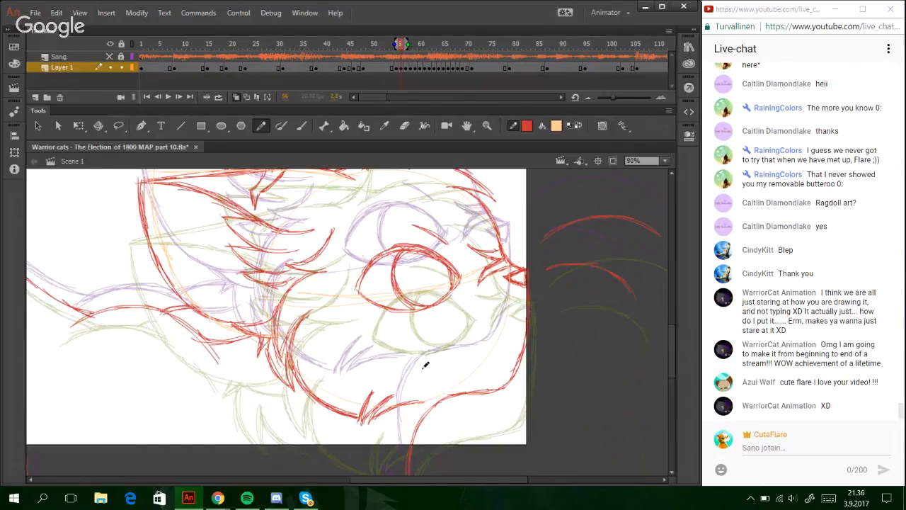
- Select and delete the connected orange construction lines
{"action": "double_click", "coordinate": [322, 304], "text": "ctrl"}
{"action": "key", "text": "Delete"}
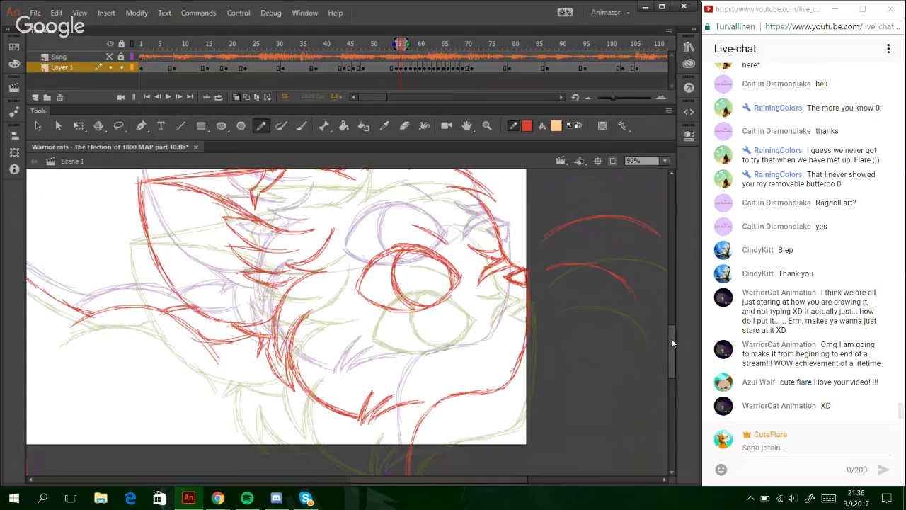
{"action": "mouse_move", "coordinate": [673, 341]}
{"action": "left_mouse_down"}
{"action": "mouse_move", "coordinate": [667, 329]}
{"action": "mouse_move", "coordinate": [673, 344]}
{"action": "left_mouse_up"}
- Lasso the red face strokes on the right side and nudge them right, then resume the Pencil
{"action": "key", "text": "l"}
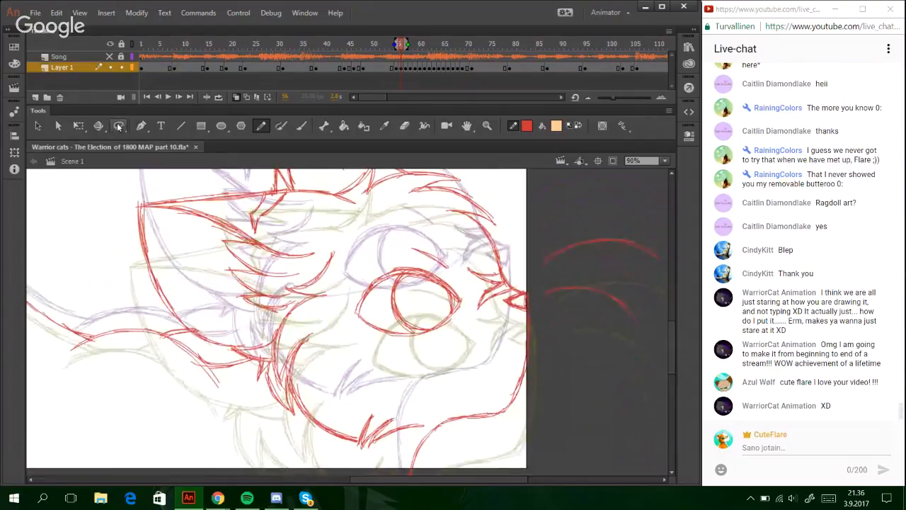
{"action": "mouse_move", "coordinate": [453, 256]}
{"action": "left_mouse_down"}
{"action": "mouse_move", "coordinate": [467, 293]}
{"action": "mouse_move", "coordinate": [457, 354]}
{"action": "mouse_move", "coordinate": [416, 411]}
{"action": "mouse_move", "coordinate": [428, 422]}
{"action": "mouse_move", "coordinate": [410, 439]}
{"action": "mouse_move", "coordinate": [351, 458]}
{"action": "mouse_move", "coordinate": [307, 424]}
{"action": "mouse_move", "coordinate": [272, 362]}
{"action": "mouse_move", "coordinate": [294, 303]}
{"action": "mouse_move", "coordinate": [286, 284]}
{"action": "mouse_move", "coordinate": [385, 225]}
{"action": "mouse_move", "coordinate": [424, 247]}
{"action": "left_mouse_up"}
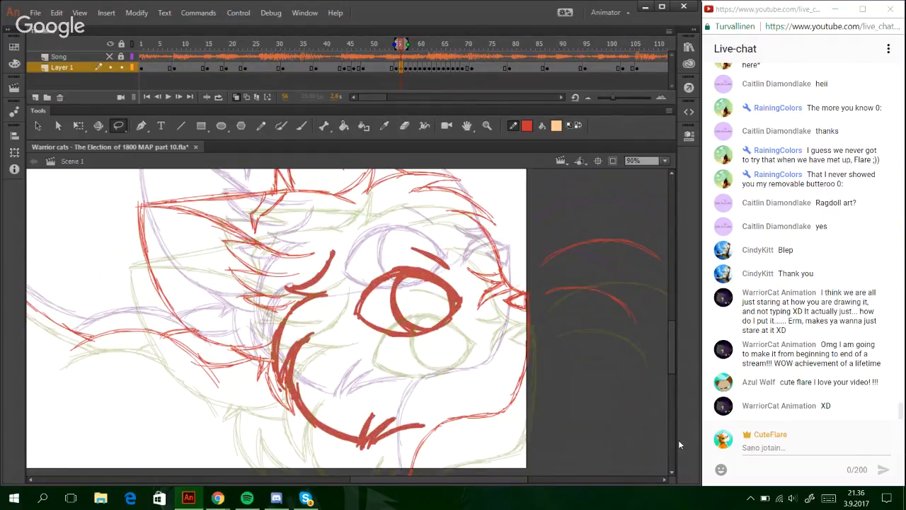
{"action": "key", "text": "Right"}
{"action": "key", "text": "Right"}
{"action": "key", "text": "Right"}
{"action": "key", "text": "Right"}
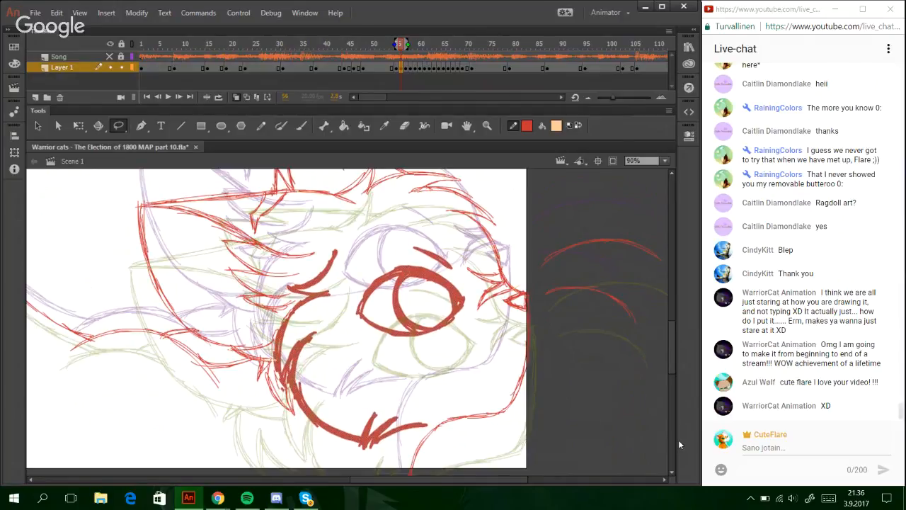
{"action": "left_click", "coordinate": [584, 278]}
{"action": "key", "text": "y"}
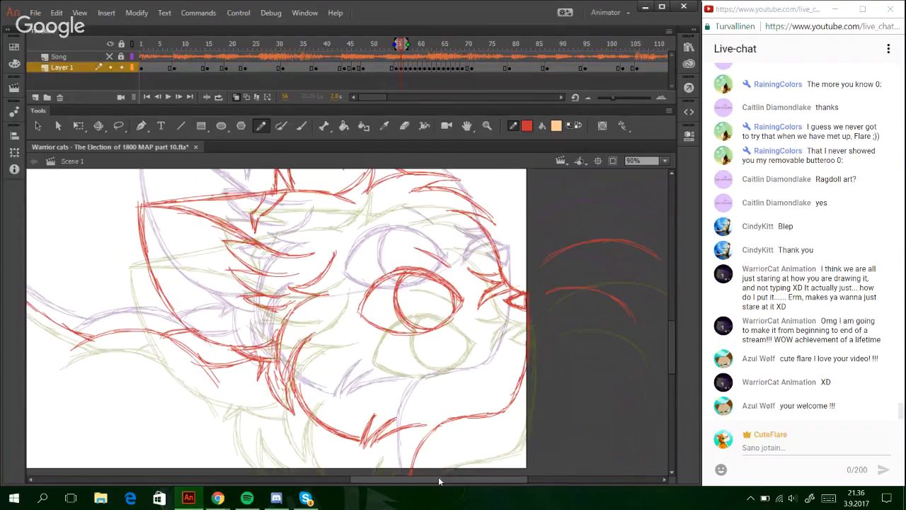
{"action": "left_click_drag", "start_coordinate": [439, 480], "coordinate": [347, 482]}
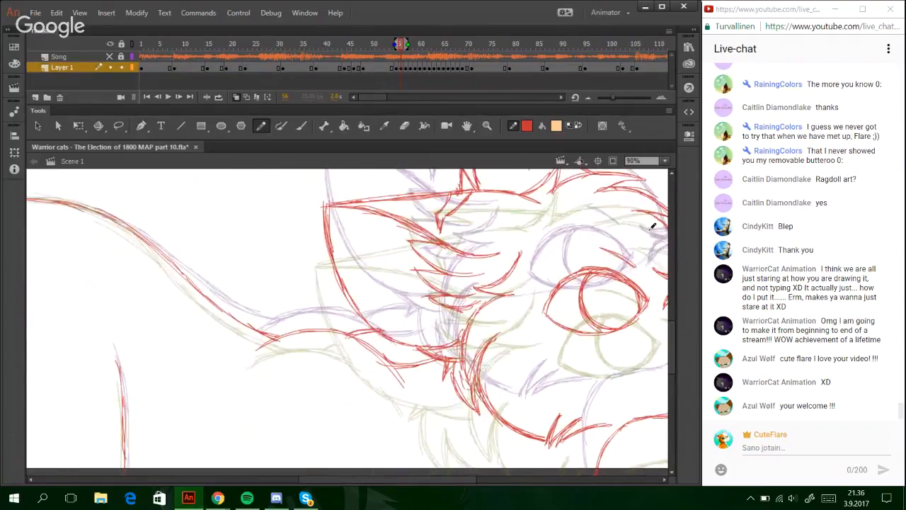
- Zoom to 25%, run and close the test movie, then turn Onion Skin off
{"action": "left_click", "coordinate": [668, 163]}
{"action": "left_click", "coordinate": [644, 214]}
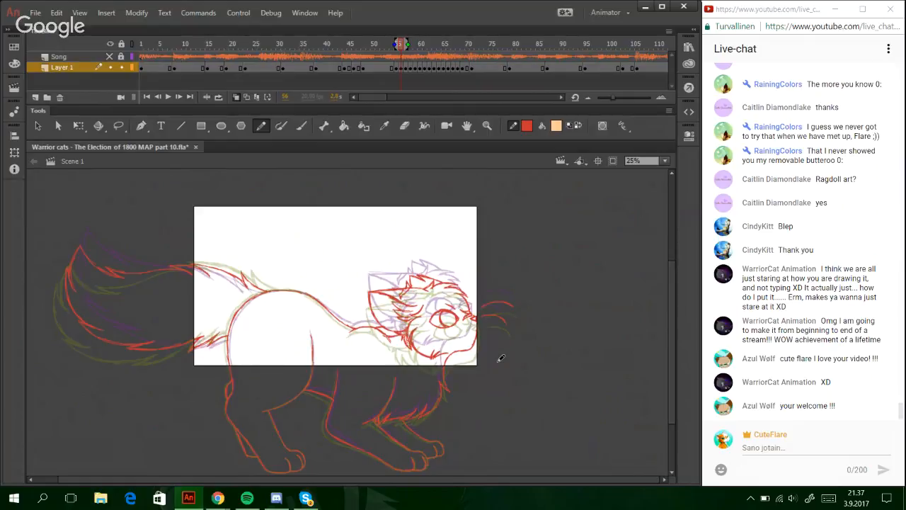
{"action": "key", "text": "ctrl+Return"}
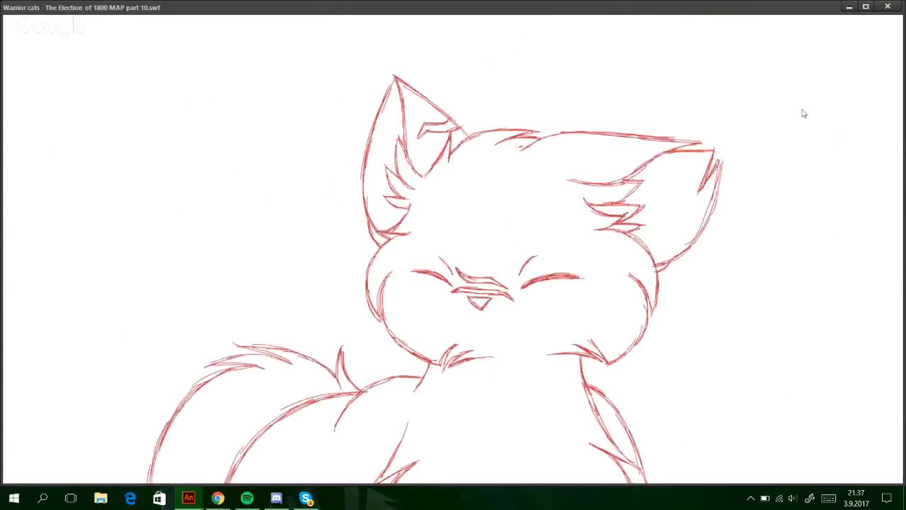
{"action": "left_click", "coordinate": [889, 8]}
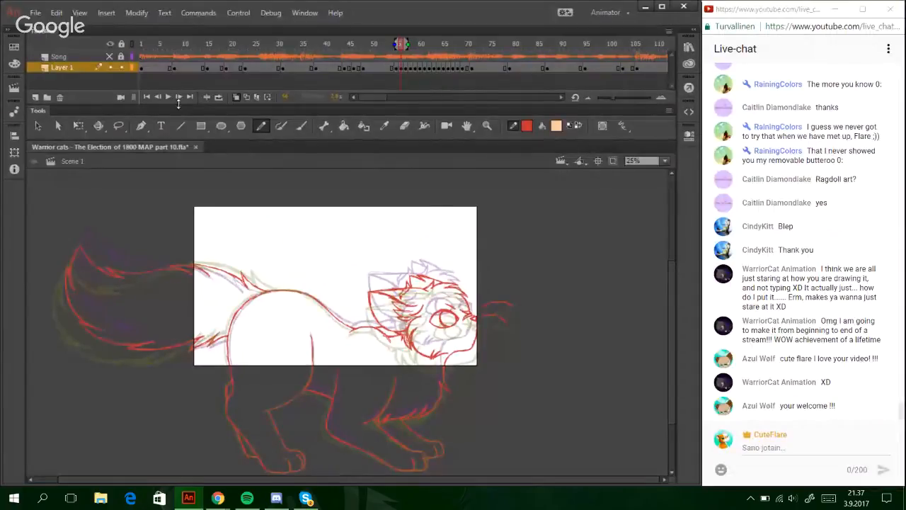
{"action": "left_click", "coordinate": [259, 97]}
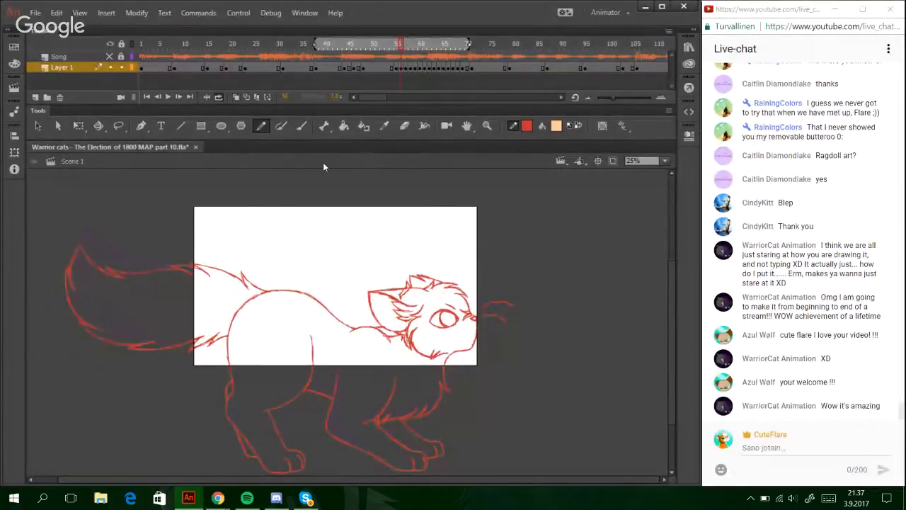
- Fit the scene with Show All zoom and bring the Google Hangouts Chrome window forward
{"action": "left_click", "coordinate": [665, 162]}
{"action": "left_click", "coordinate": [630, 201]}
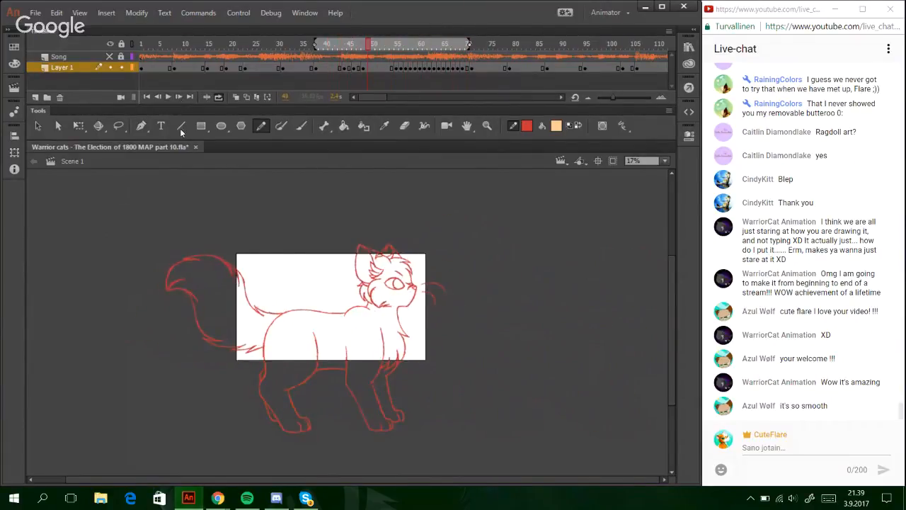
{"action": "mouse_move", "coordinate": [225, 501]}
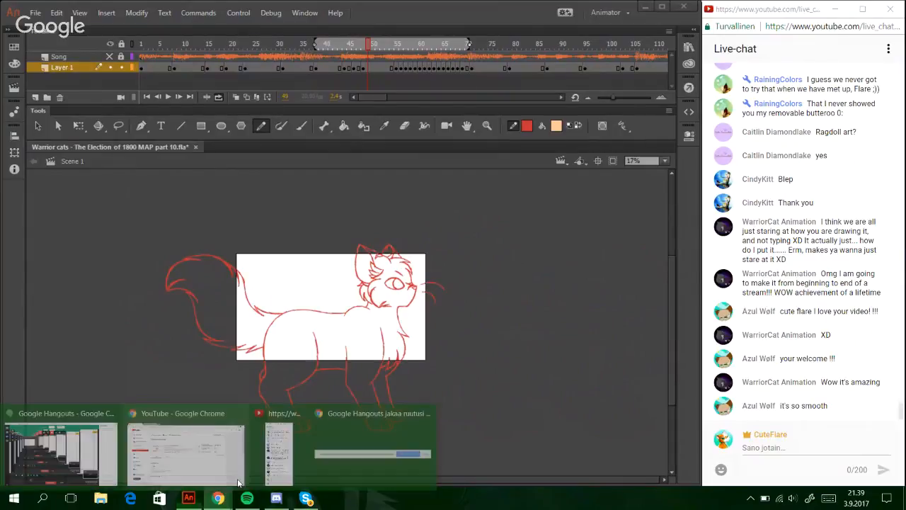
{"action": "left_click", "coordinate": [74, 450]}
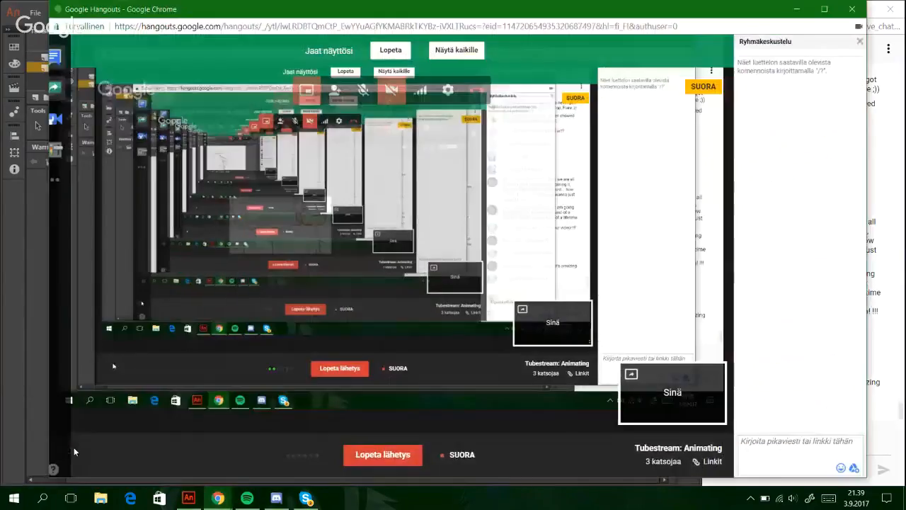